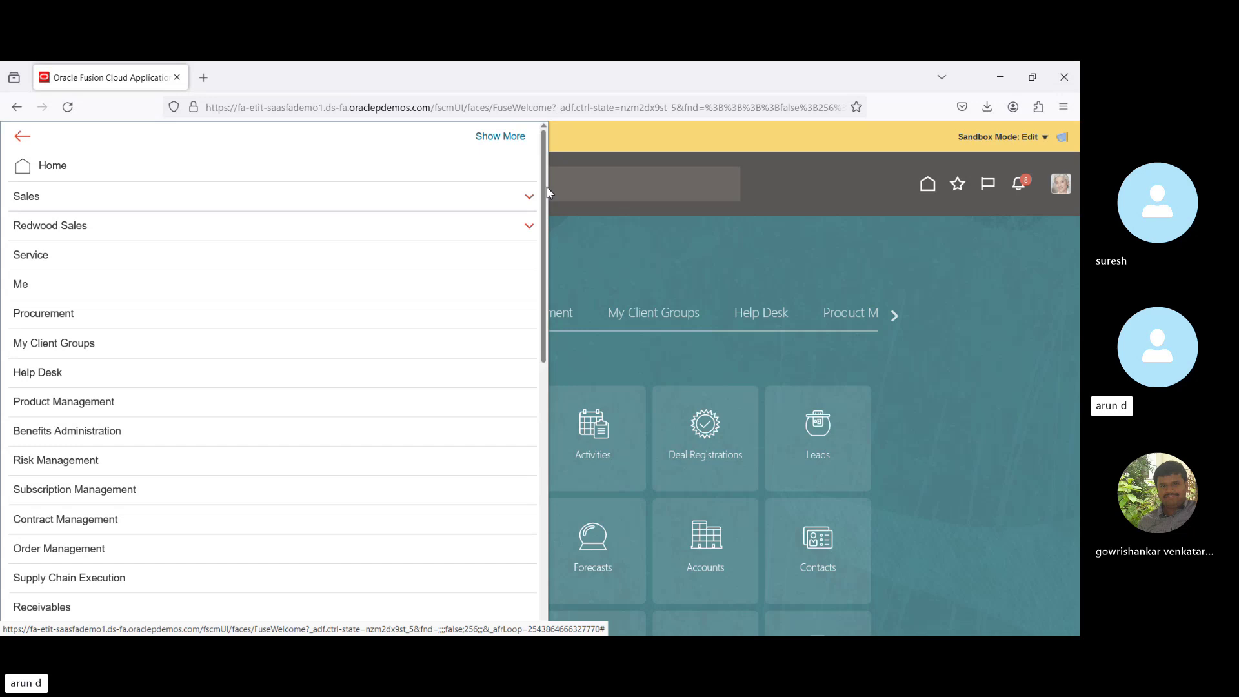
# Open the Security Console from the Navigator's Tools group, landing on the Roles page.
pyautogui.scroll(-1, 554, 279)
pyautogui.scroll(-5, 554, 279)
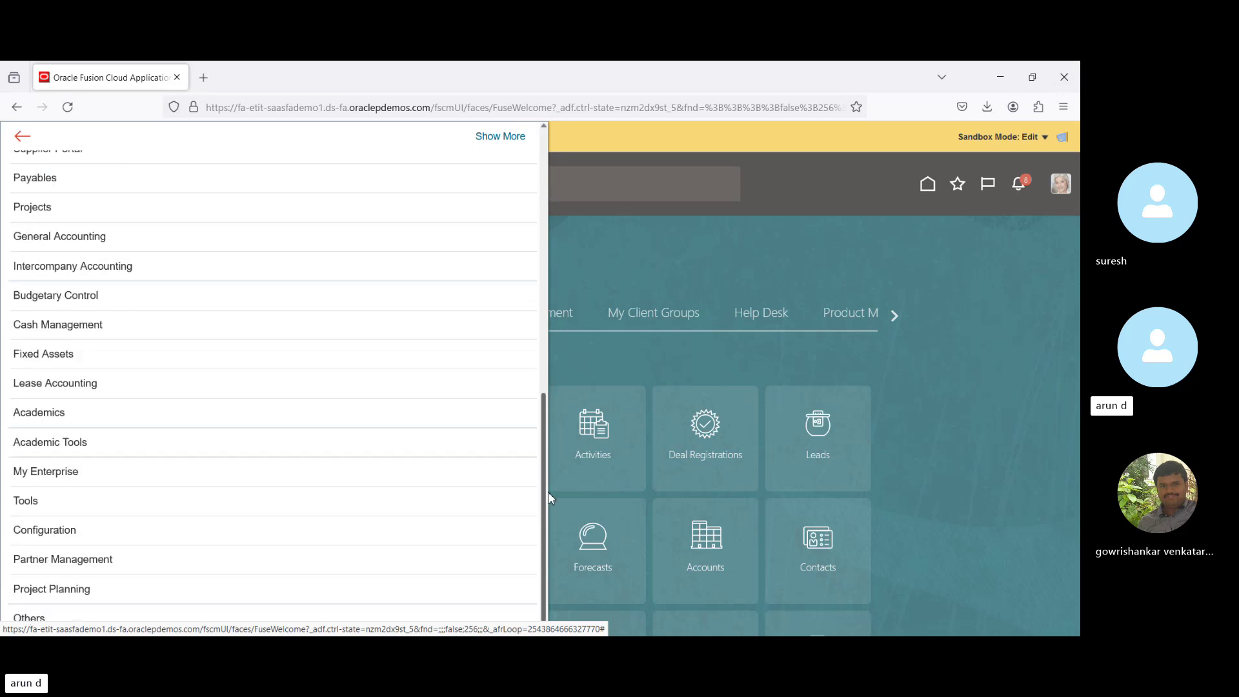
pyautogui.click(237, 509)
pyautogui.scroll(-2, 235, 506)
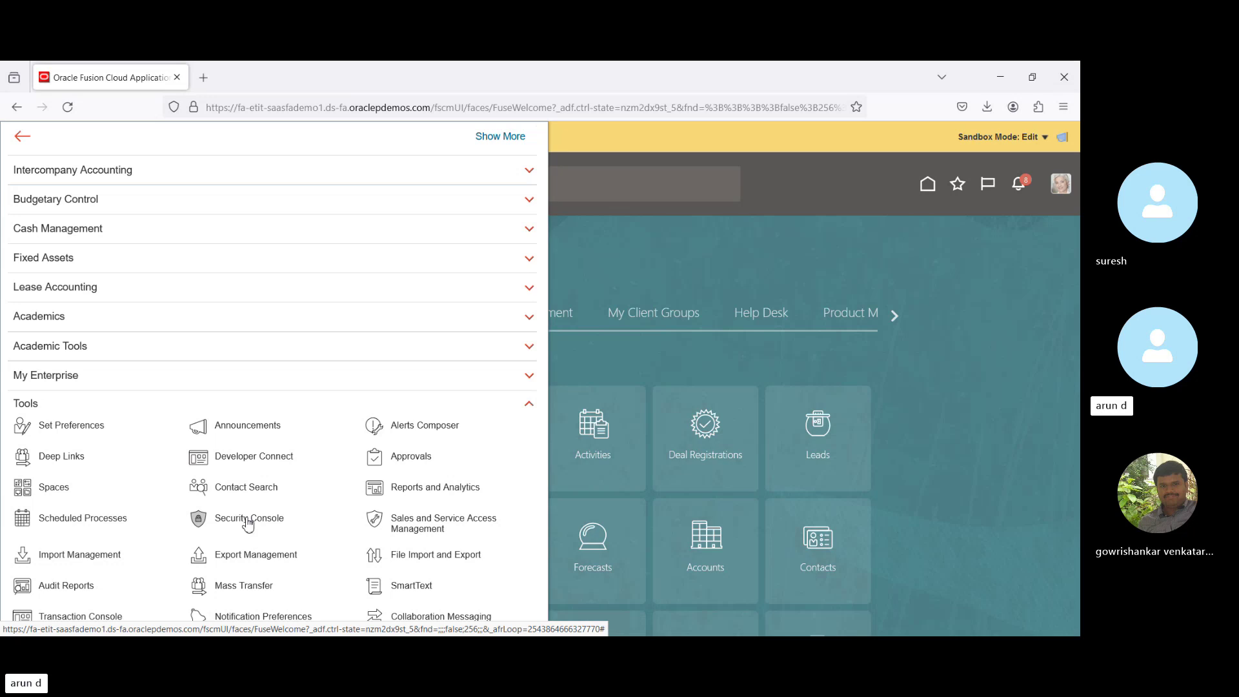
pyautogui.click(249, 524)
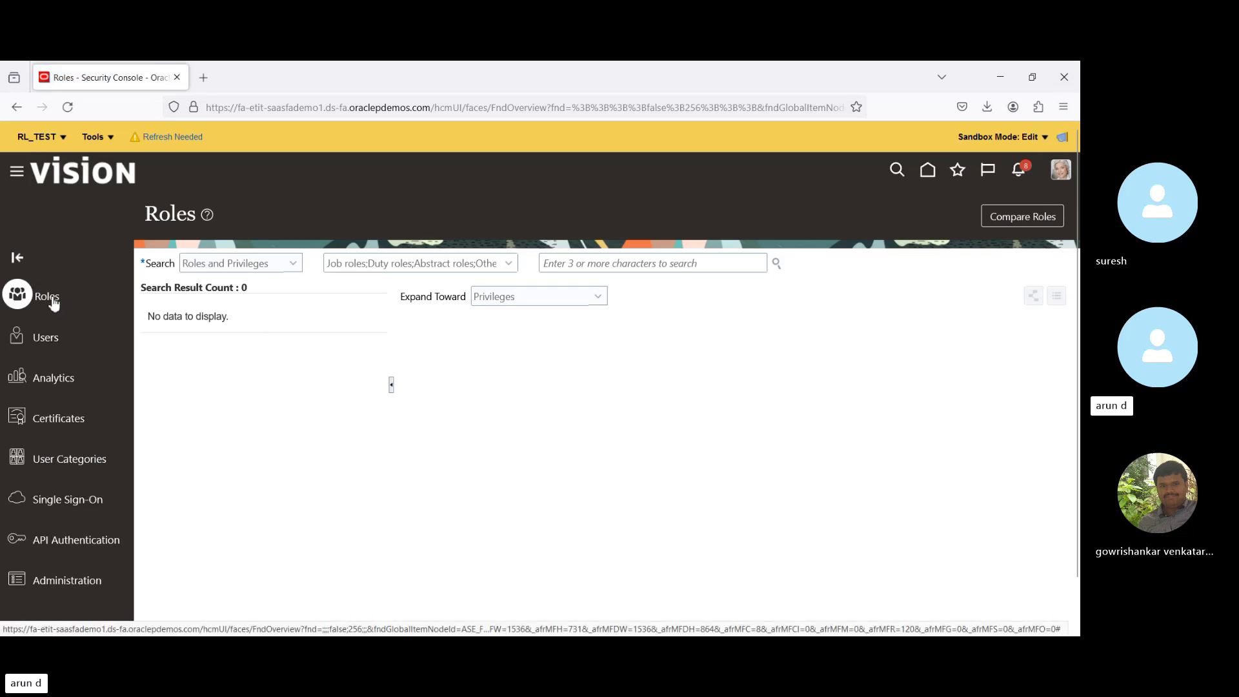
# Start an Add User Account form under Users, cancel it, and go back to the home page.
pyautogui.click(47, 339)
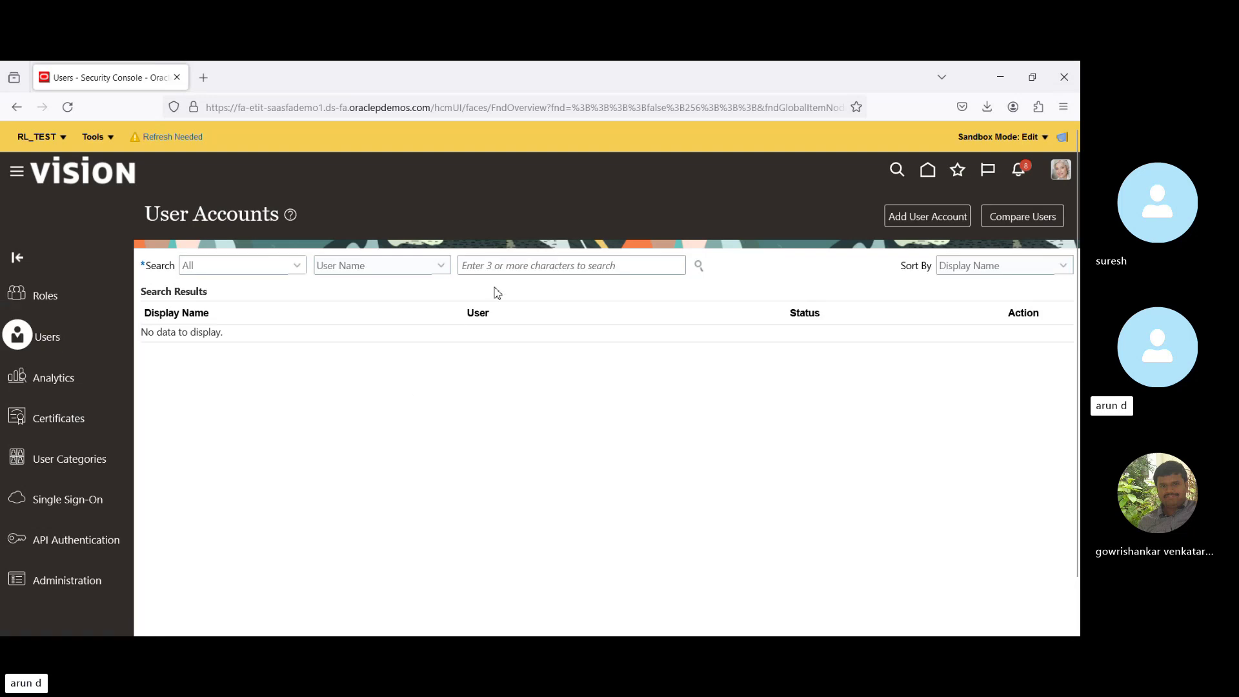
pyautogui.click(913, 218)
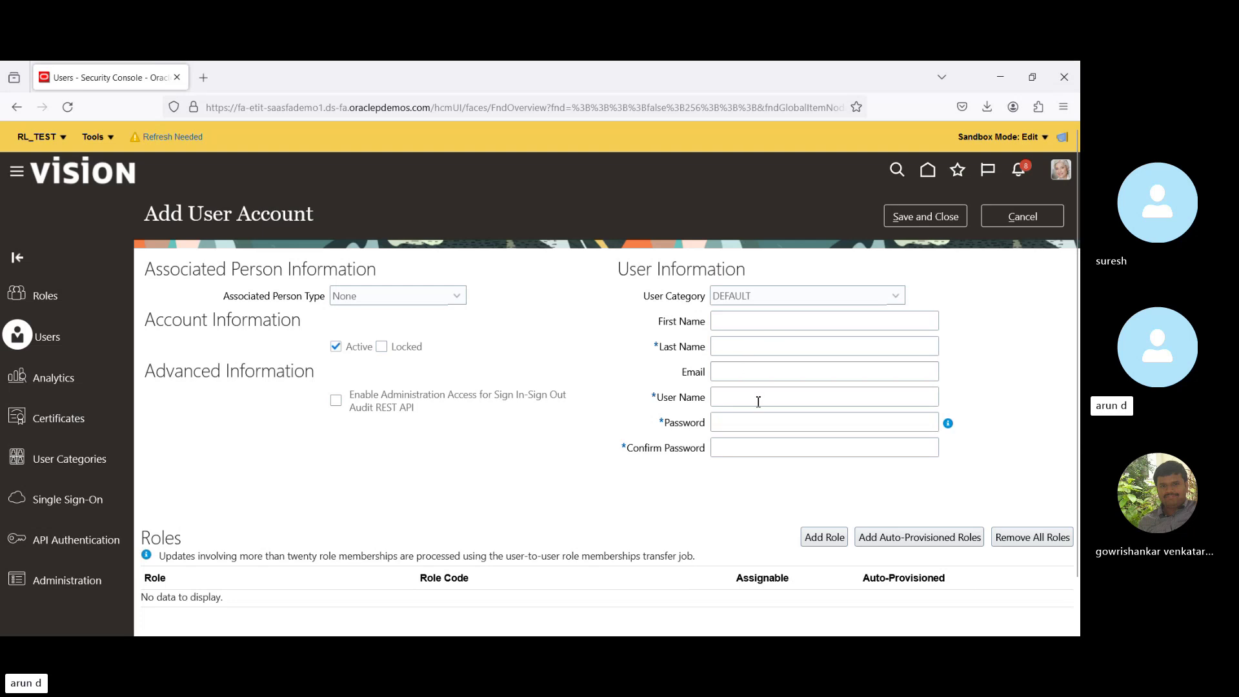
pyautogui.scroll(-2, 1078, 300)
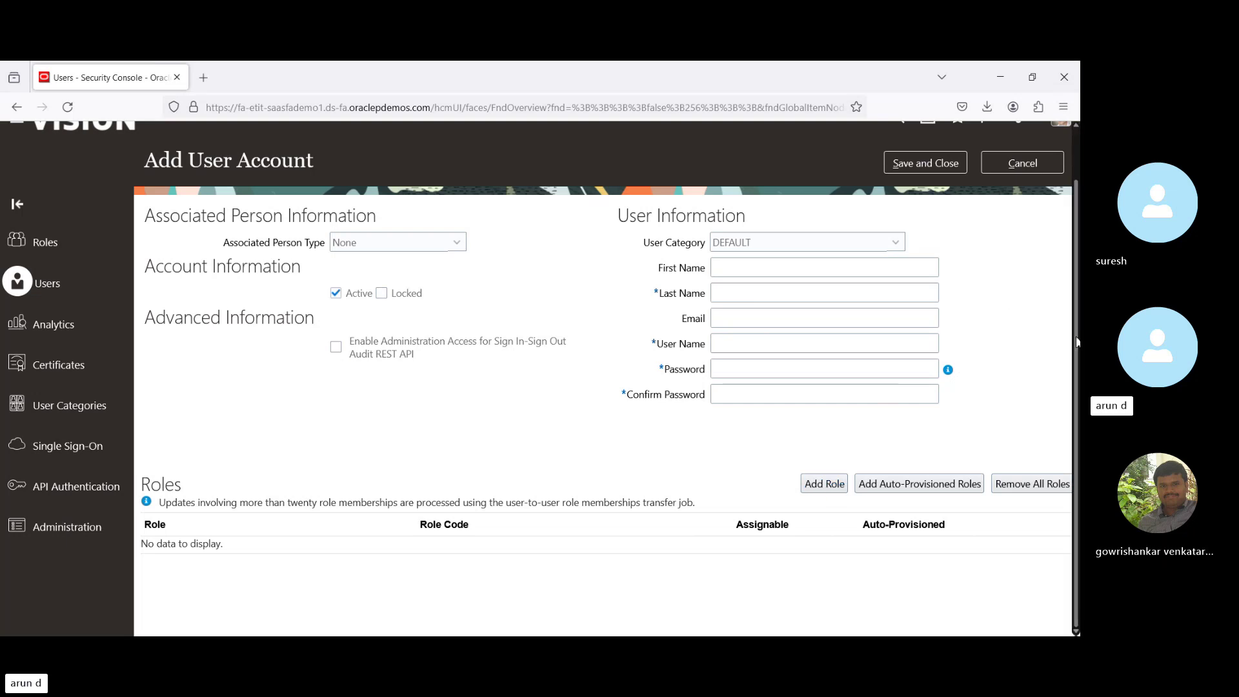
pyautogui.scroll(2, 1072, 340)
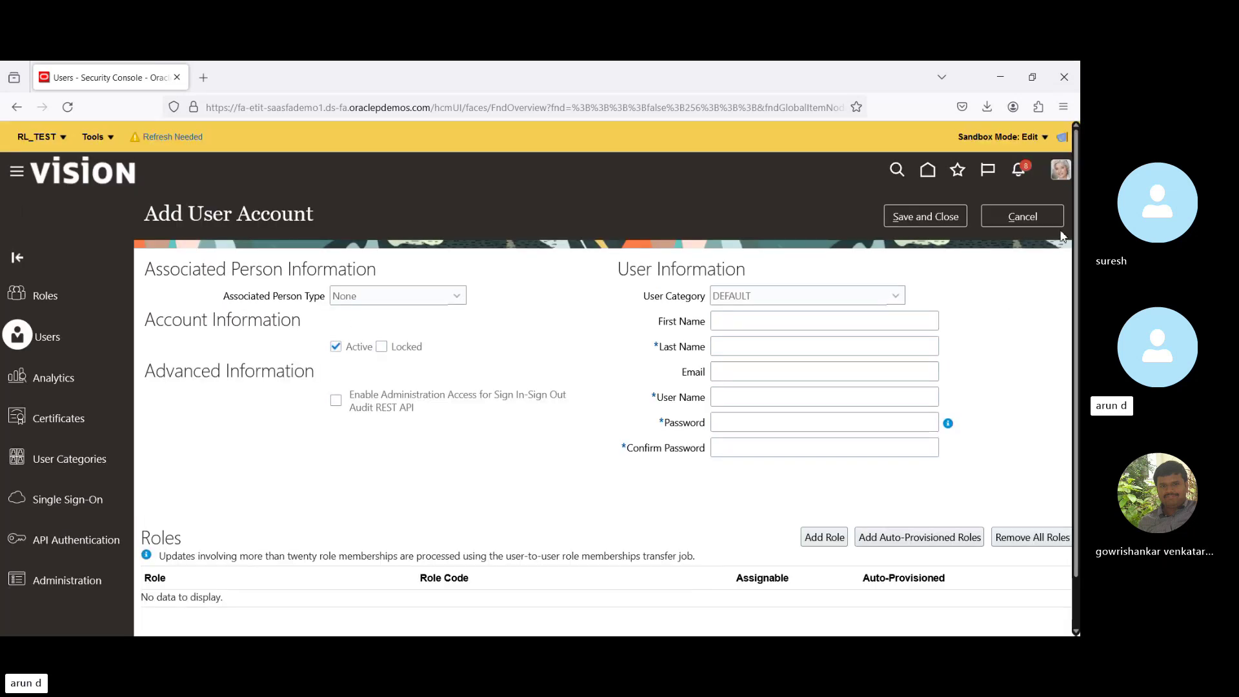
pyautogui.click(1027, 218)
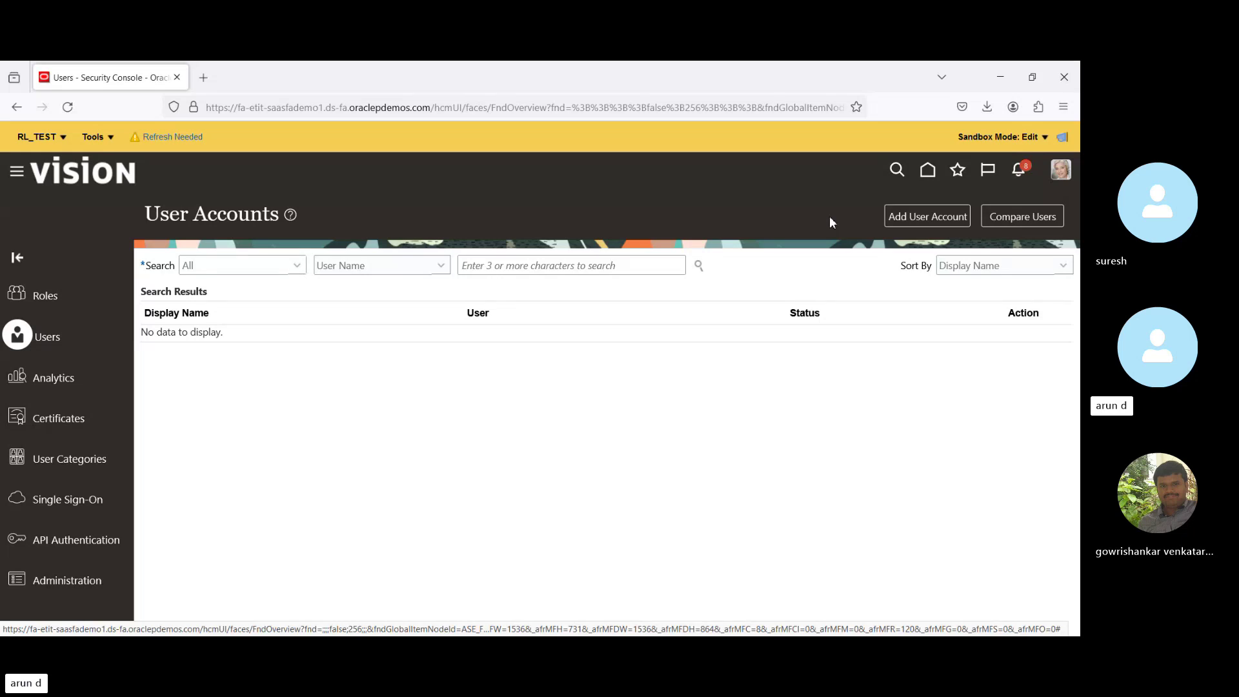
pyautogui.click(927, 173)
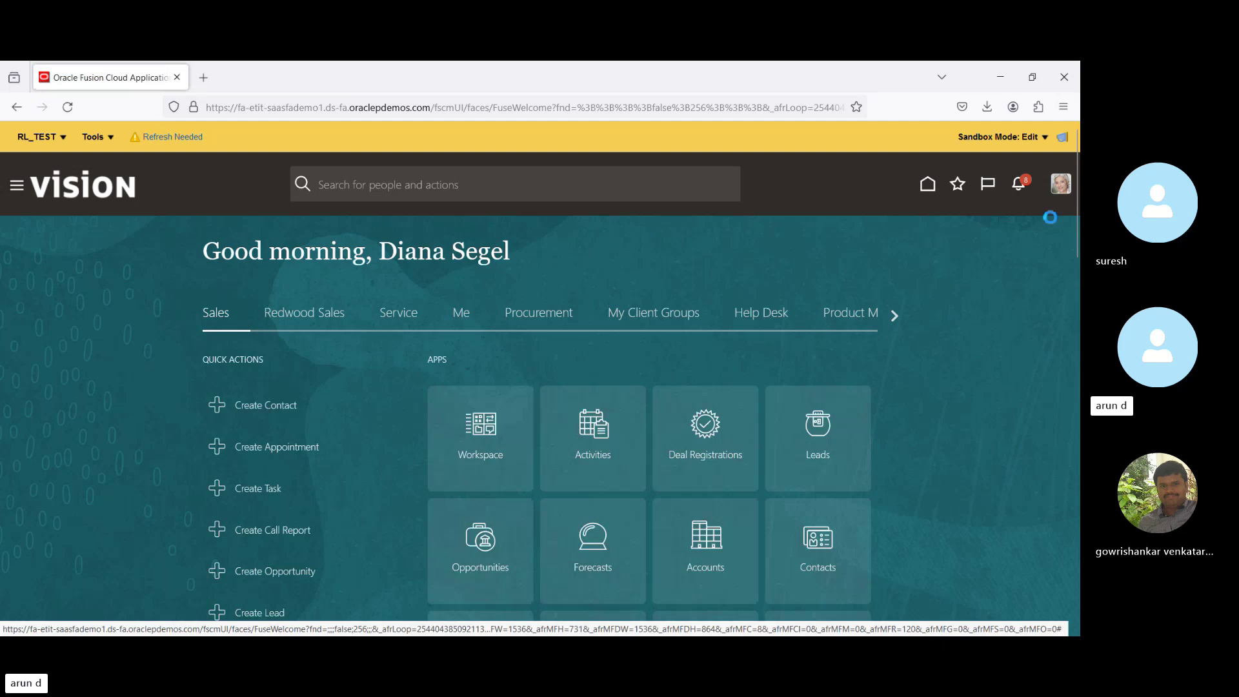
# Go to Setup and Maintenance and open Manage Implementation Projects from the Tasks panel.
pyautogui.click(1060, 184)
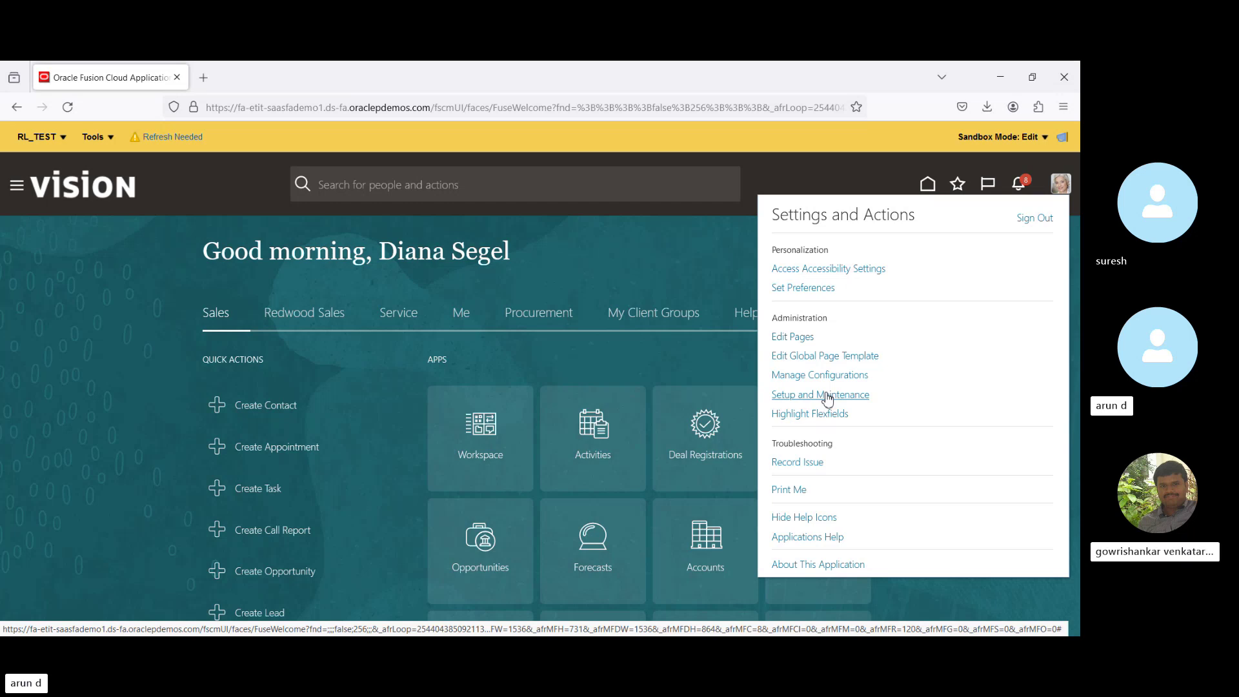
pyautogui.click(828, 396)
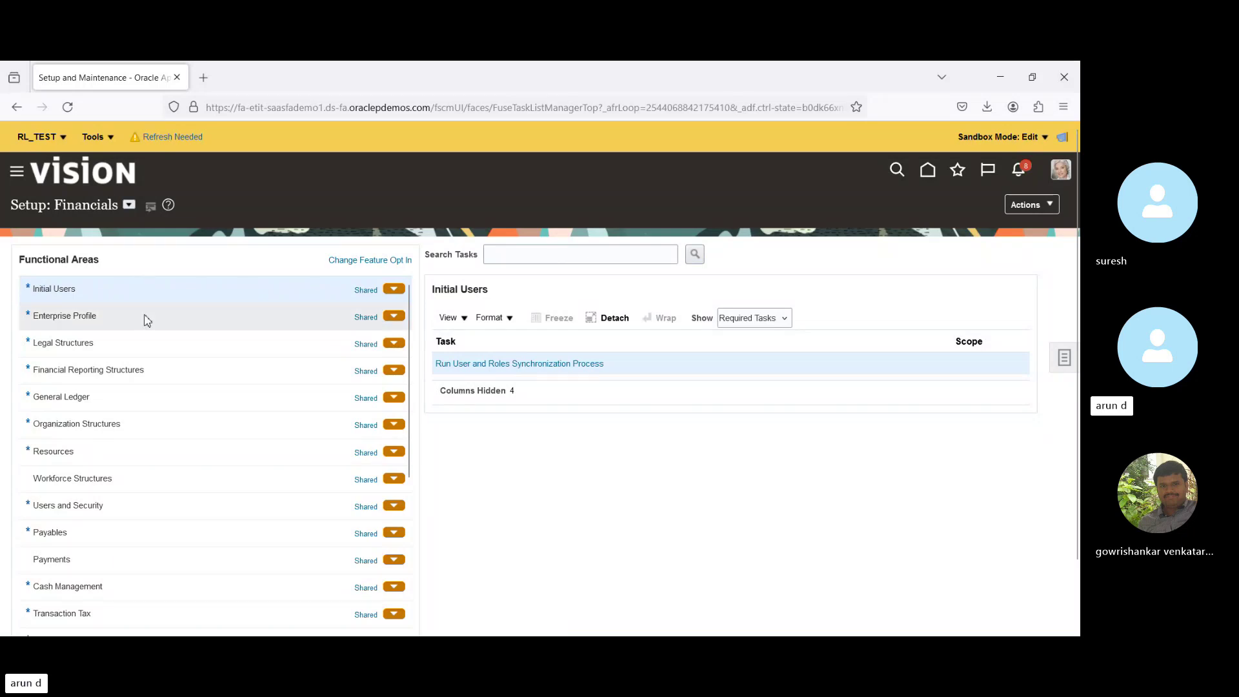
pyautogui.click(130, 205)
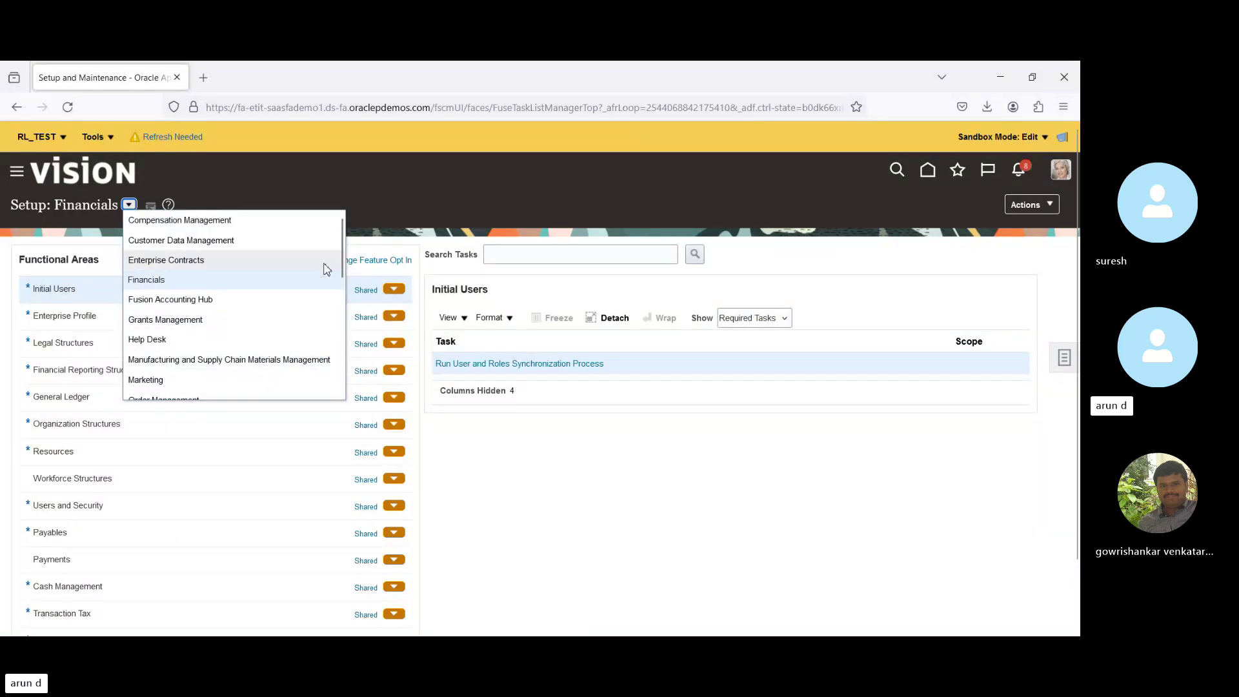
pyautogui.moveTo(344, 262); pyautogui.dragTo(342, 323)
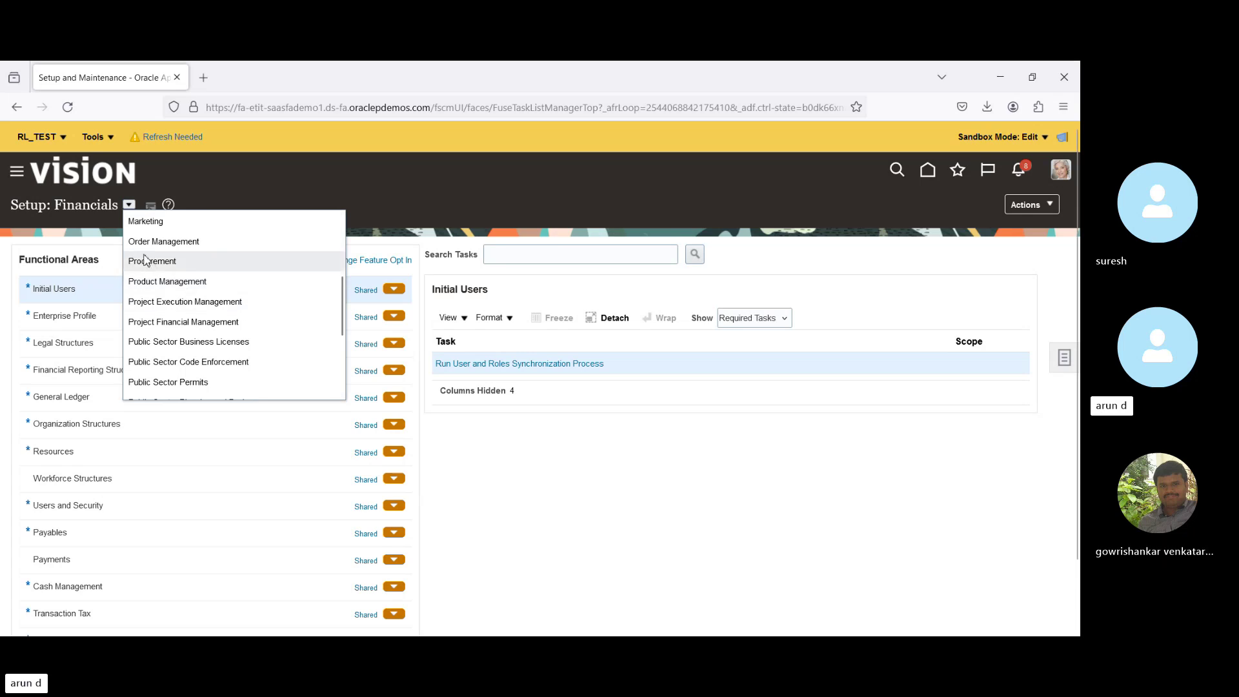
pyautogui.click(365, 204)
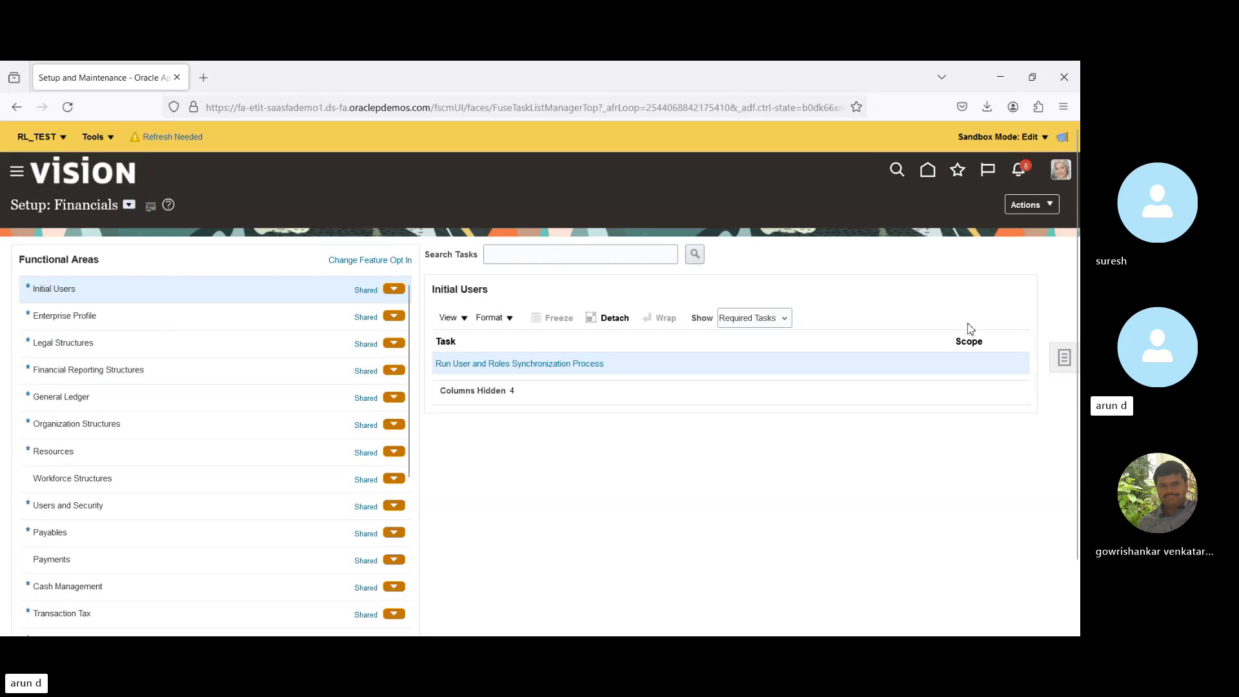
pyautogui.click(1062, 358)
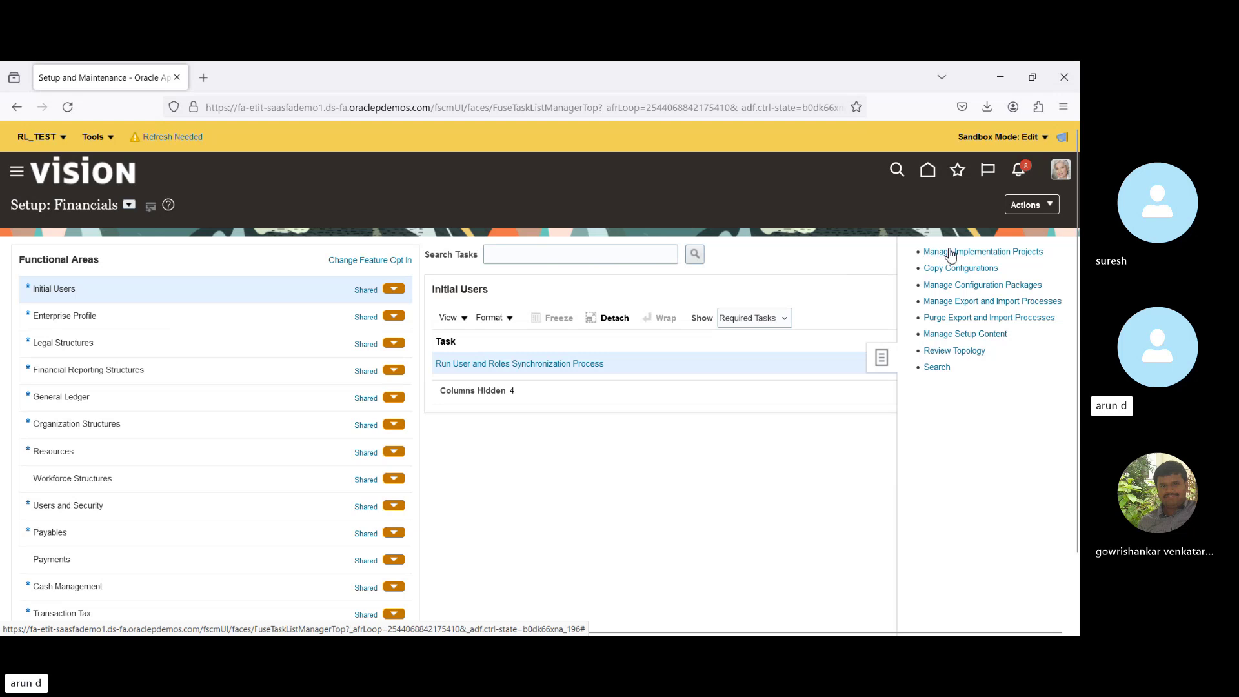
pyautogui.click(951, 252)
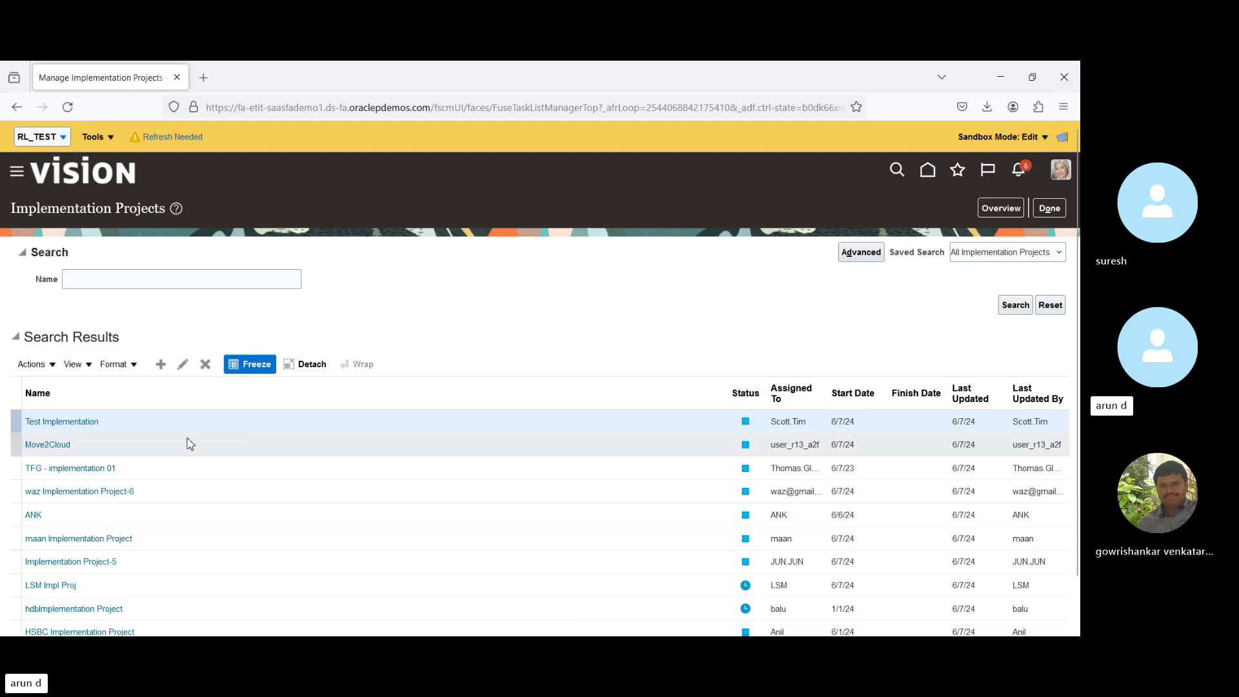
# In Test Implementation, search offerings for 'Pro' and add the Procurement offering.
pyautogui.click(49, 425)
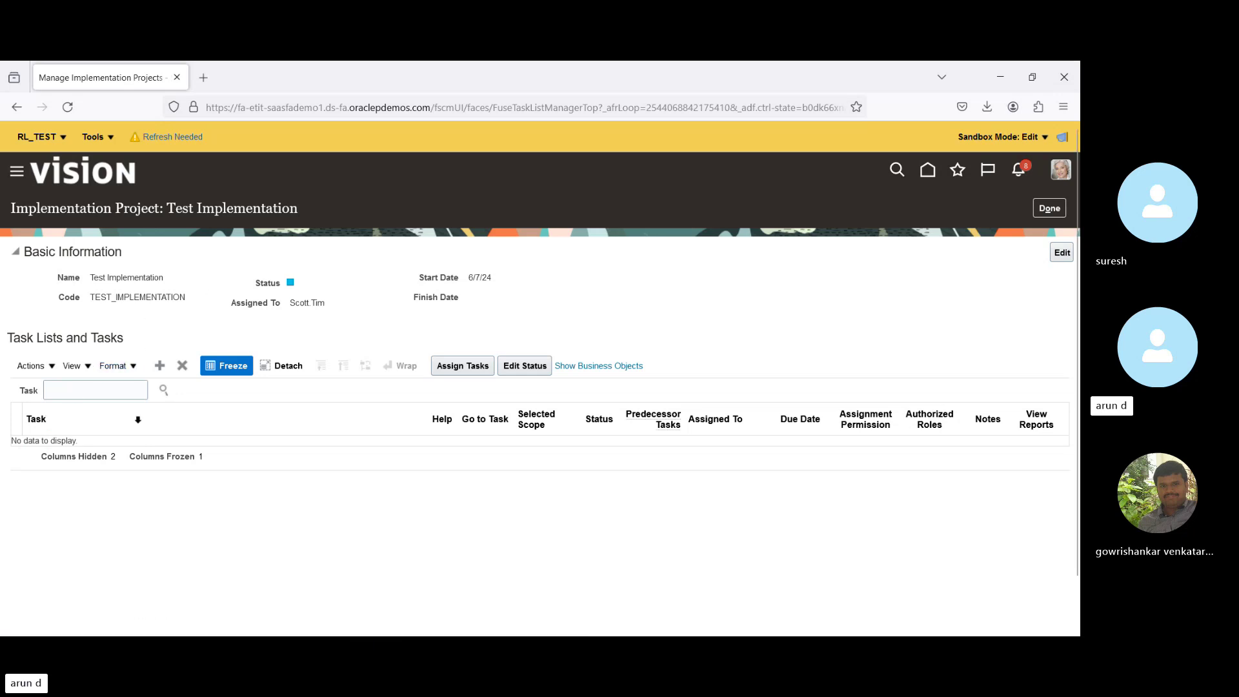
pyautogui.click(162, 369)
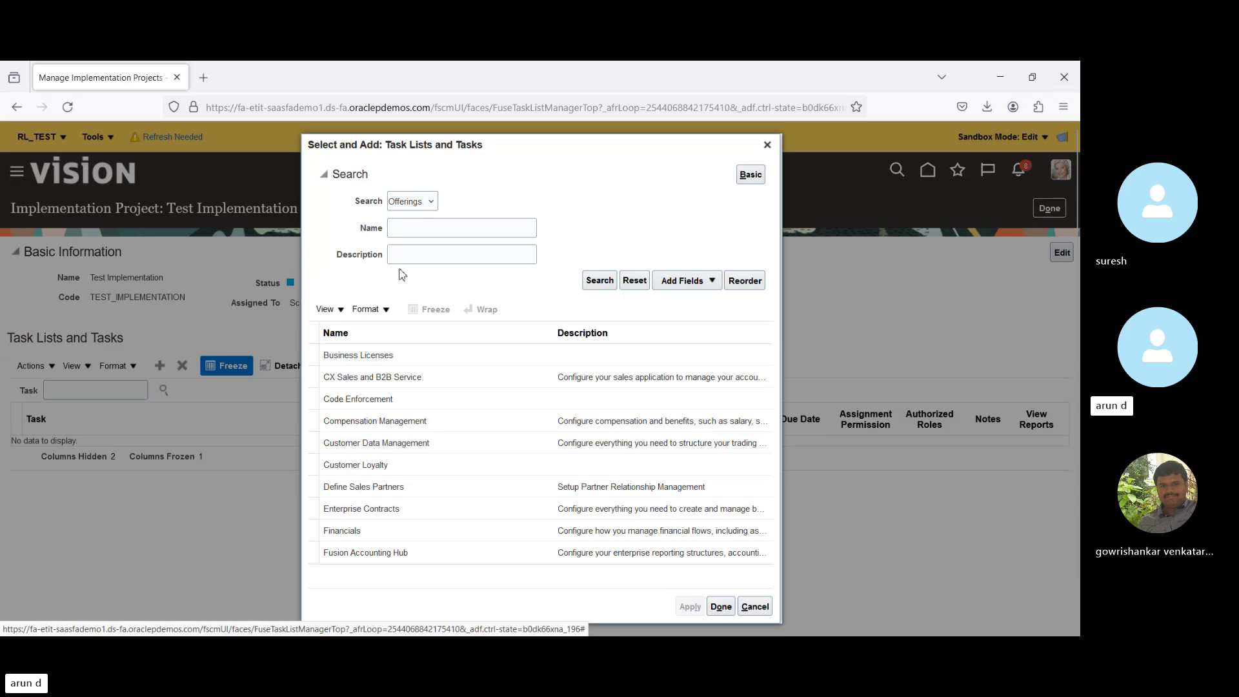
pyautogui.click(421, 230)
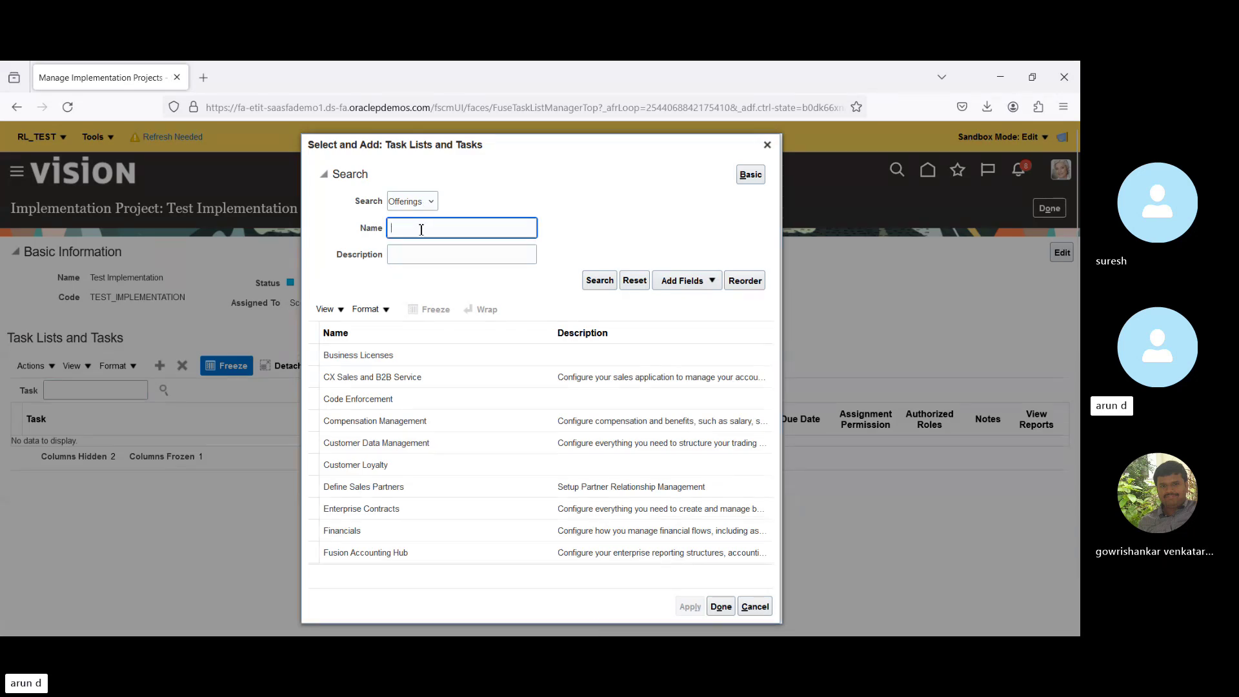
pyautogui.write('Pro')
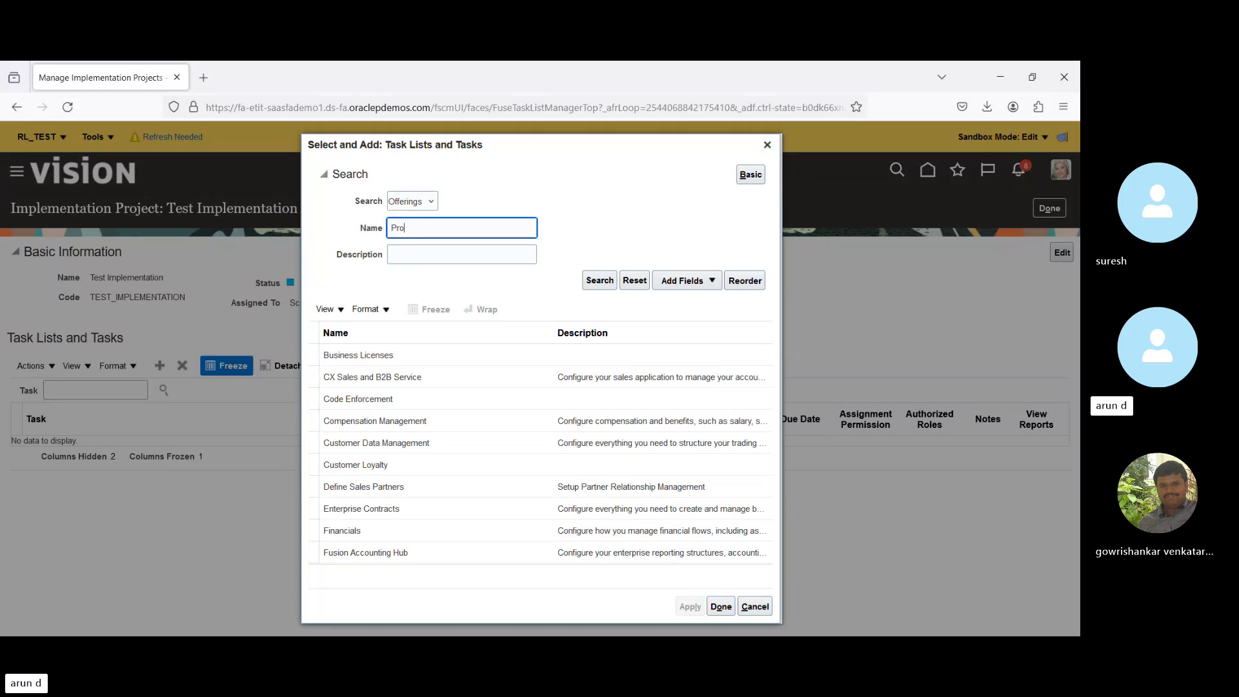
pyautogui.press('Return')
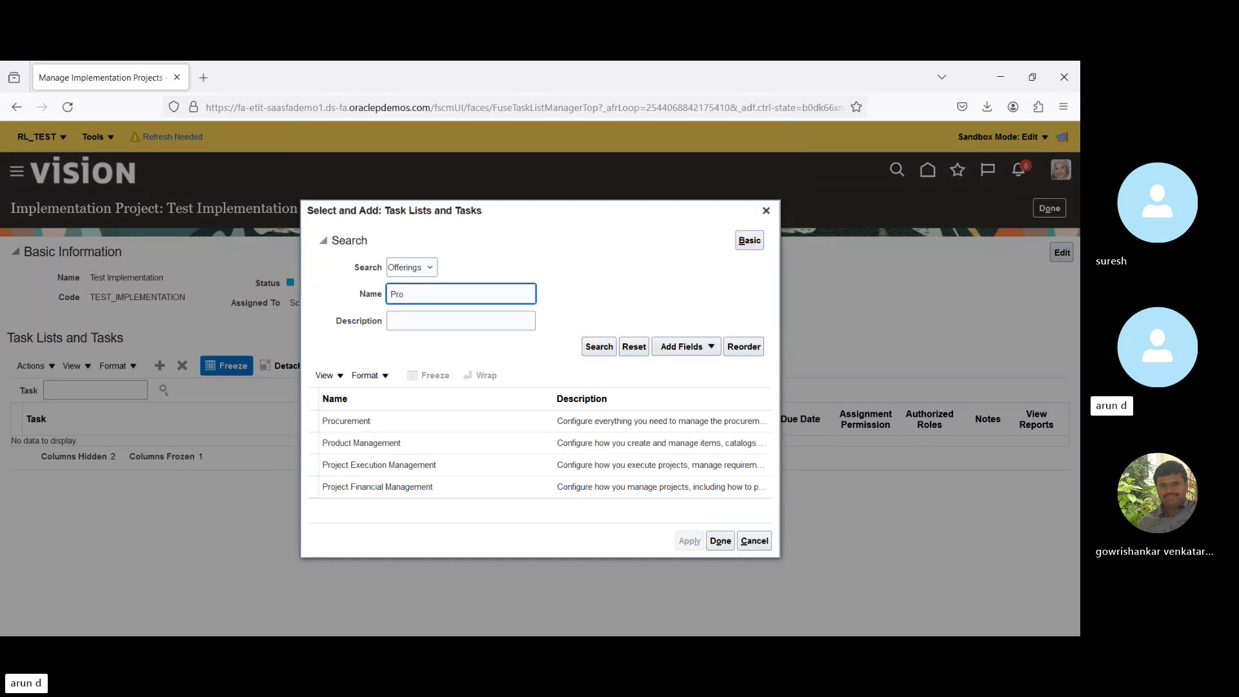
pyautogui.click(415, 422)
pyautogui.click(713, 543)
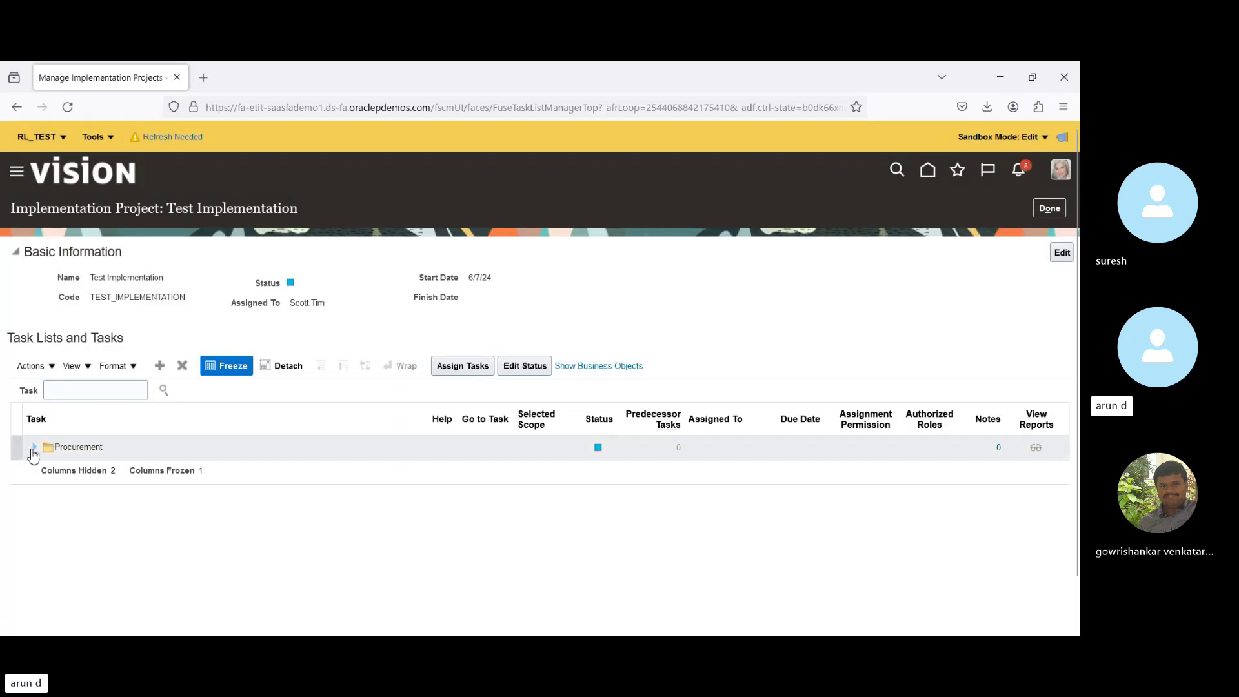
# Expand Procurement to reveal Define Common Procurement, Purchasing and Supplier Portal Configuration.
pyautogui.click(34, 447)
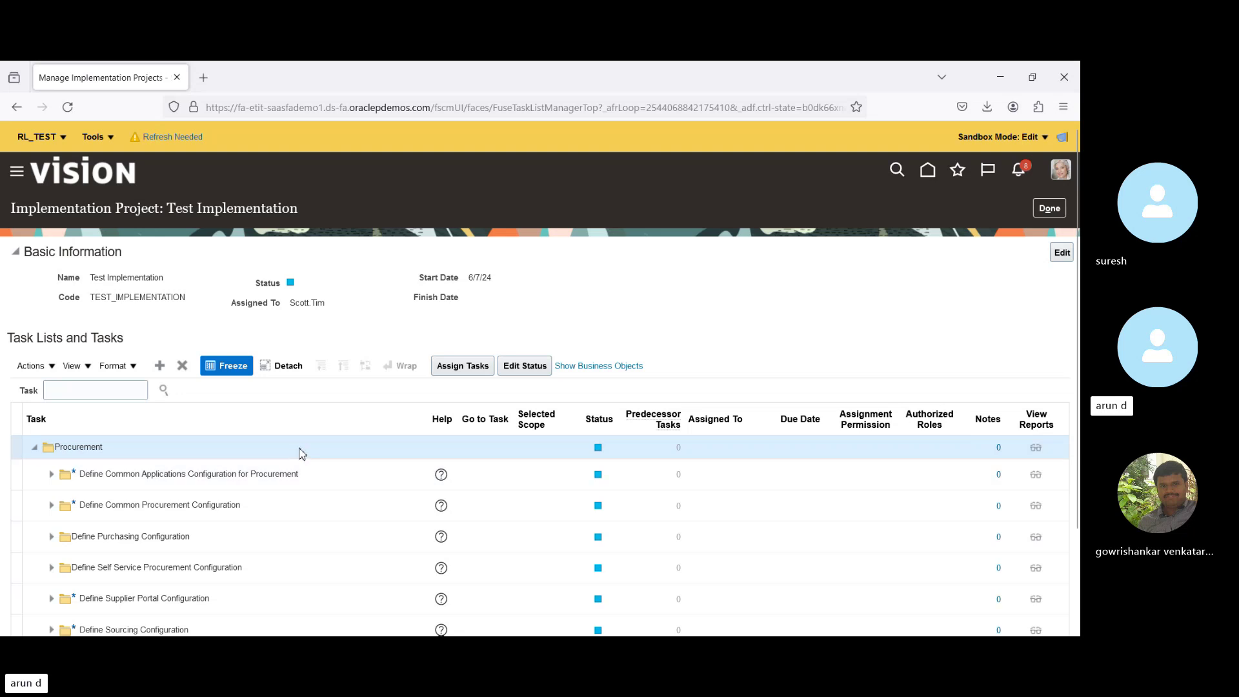
# Assign the Procurement task list to the signed-in user, found by User ID, and save.
pyautogui.click(459, 368)
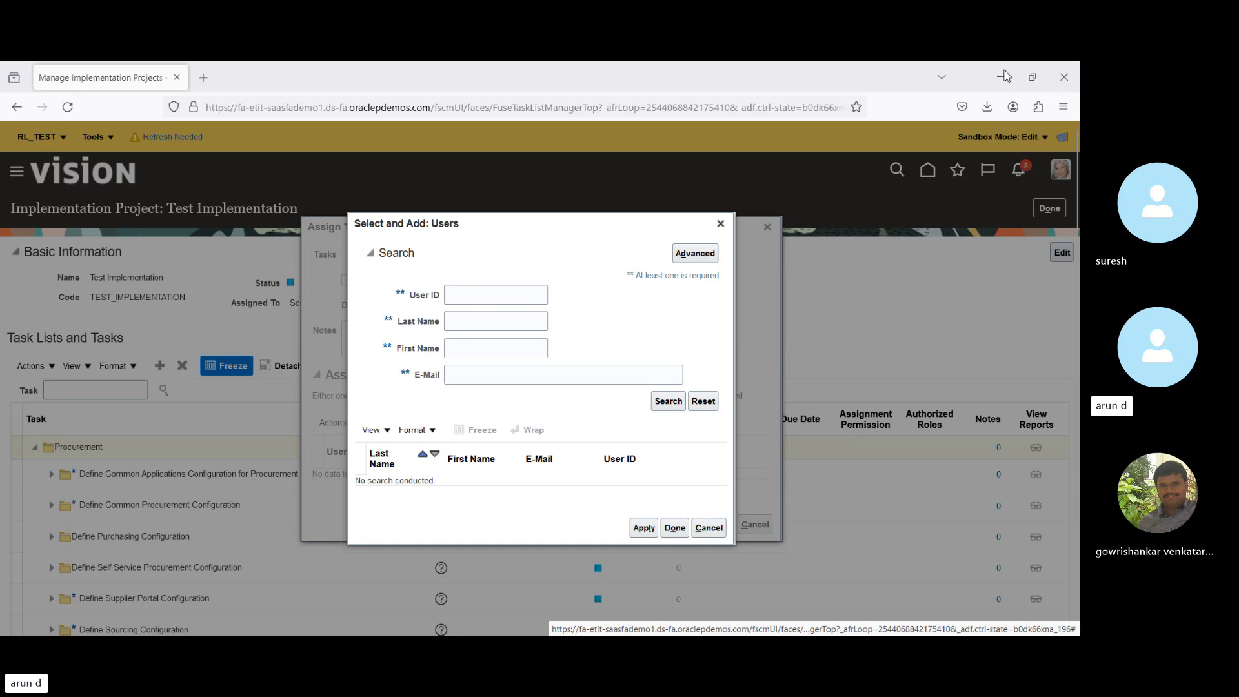
pyautogui.click(480, 294)
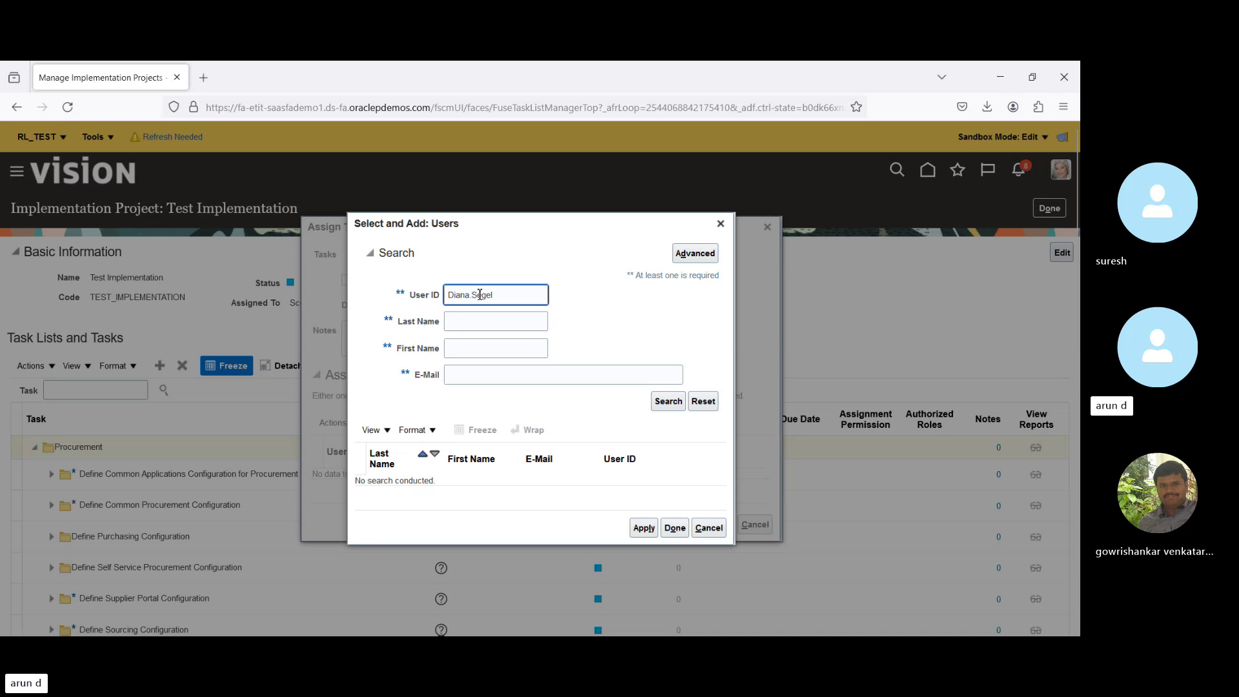
pyautogui.click(668, 401)
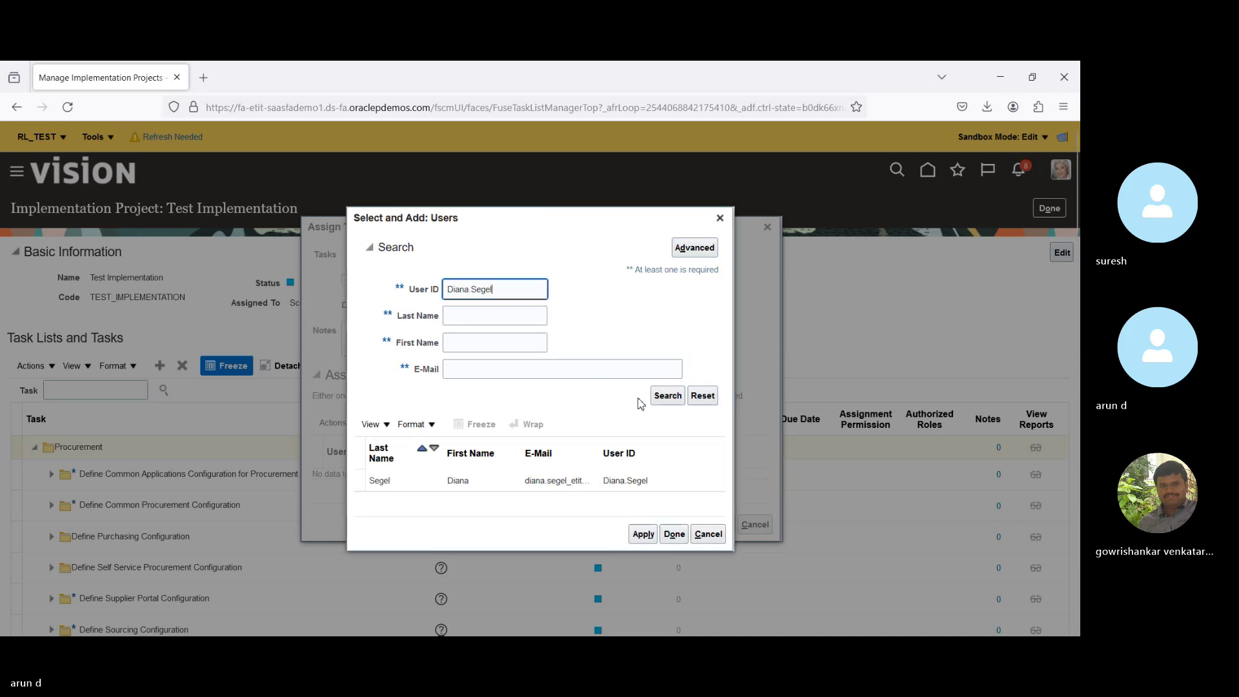
pyautogui.click(494, 485)
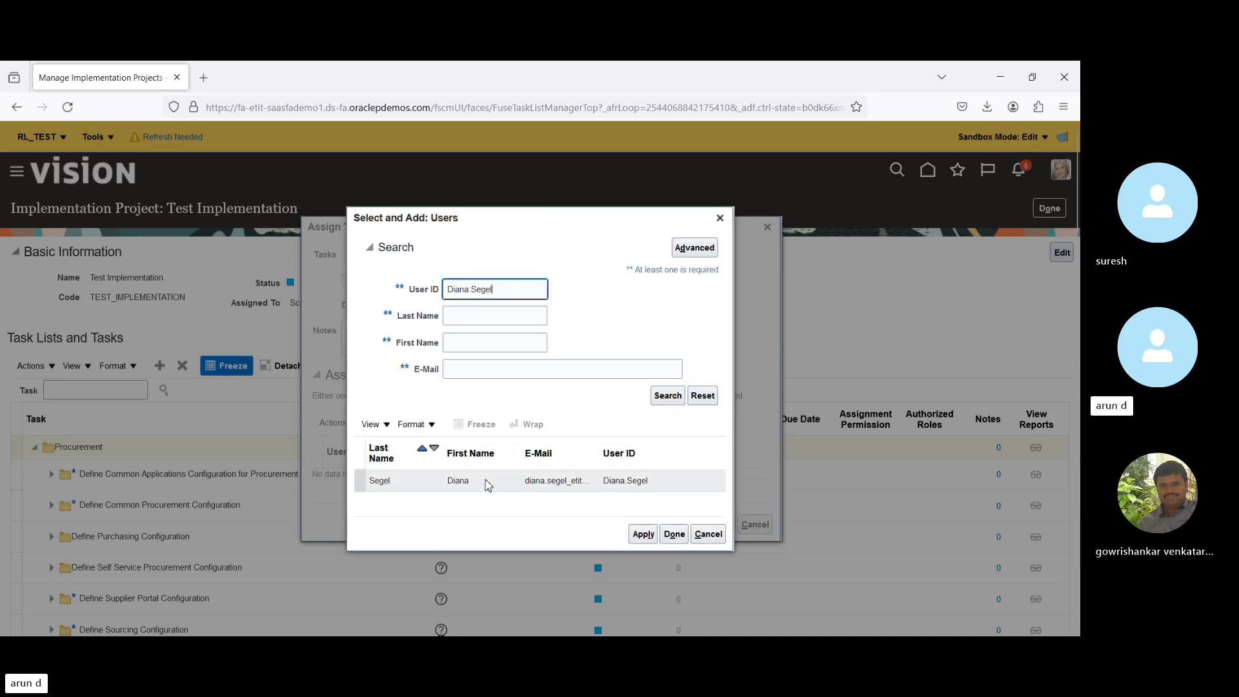
pyautogui.click(673, 535)
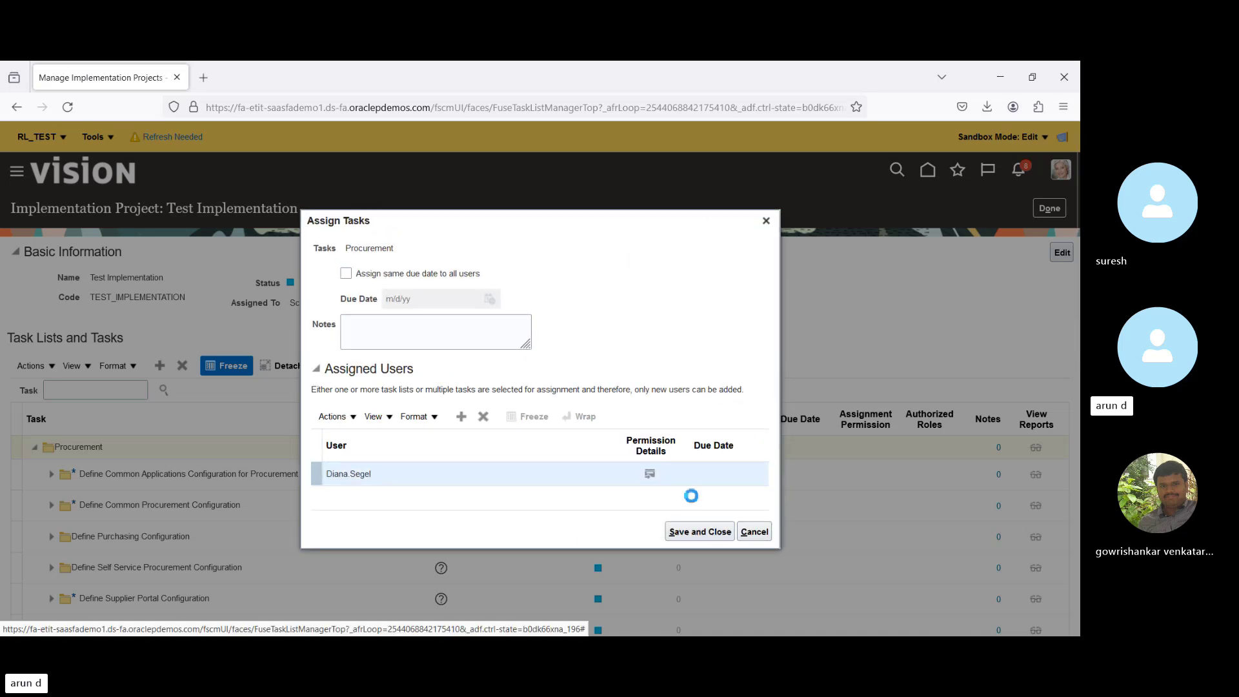
pyautogui.click(699, 533)
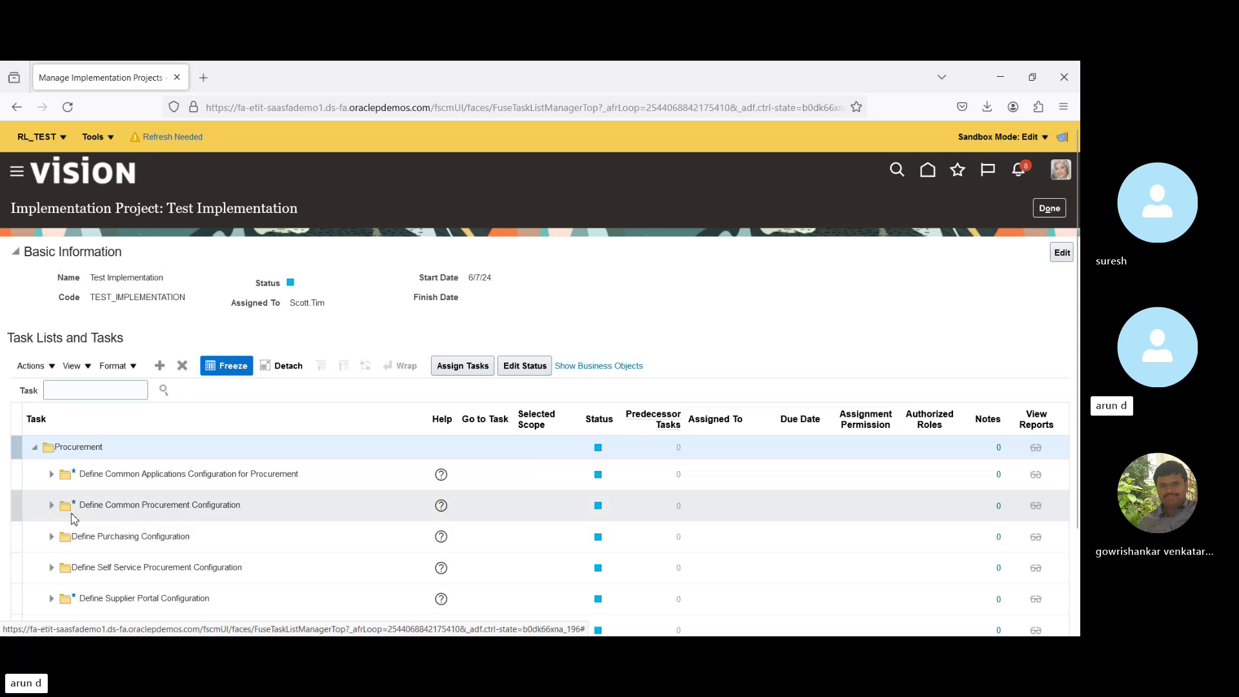
# Open Edit Status for Run User and Roles Synchronization Process, then cancel, leaving it Not Started.
pyautogui.click(51, 475)
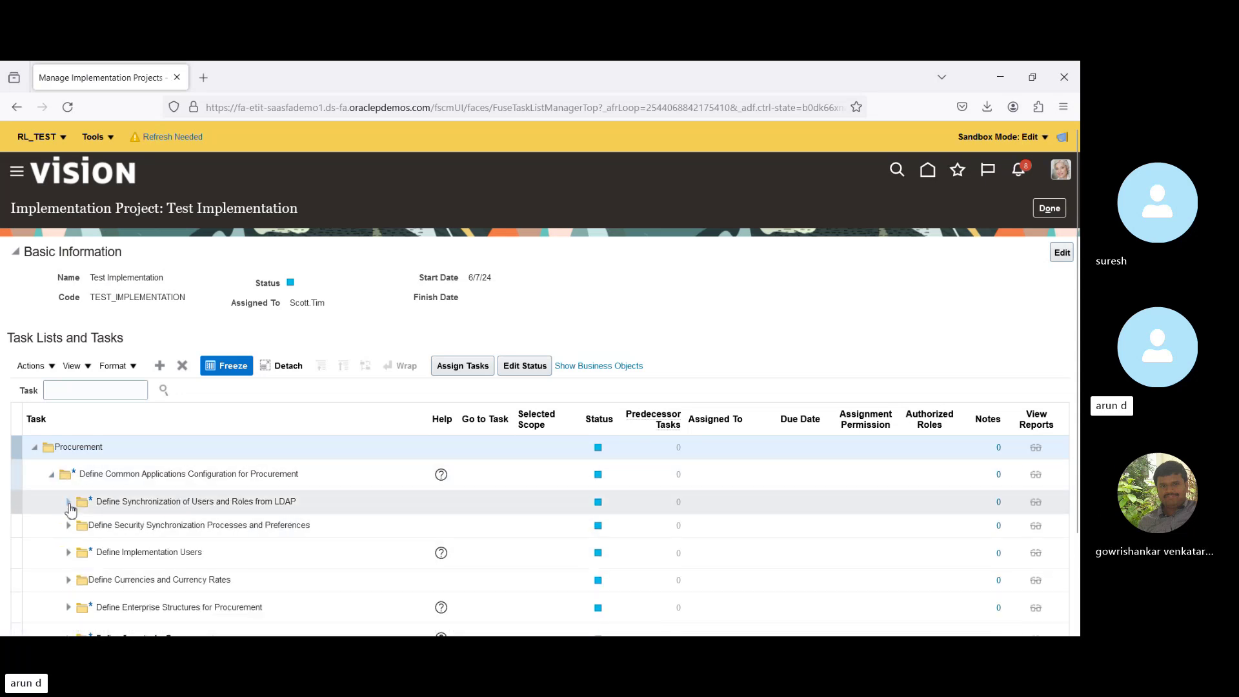
pyautogui.click(68, 503)
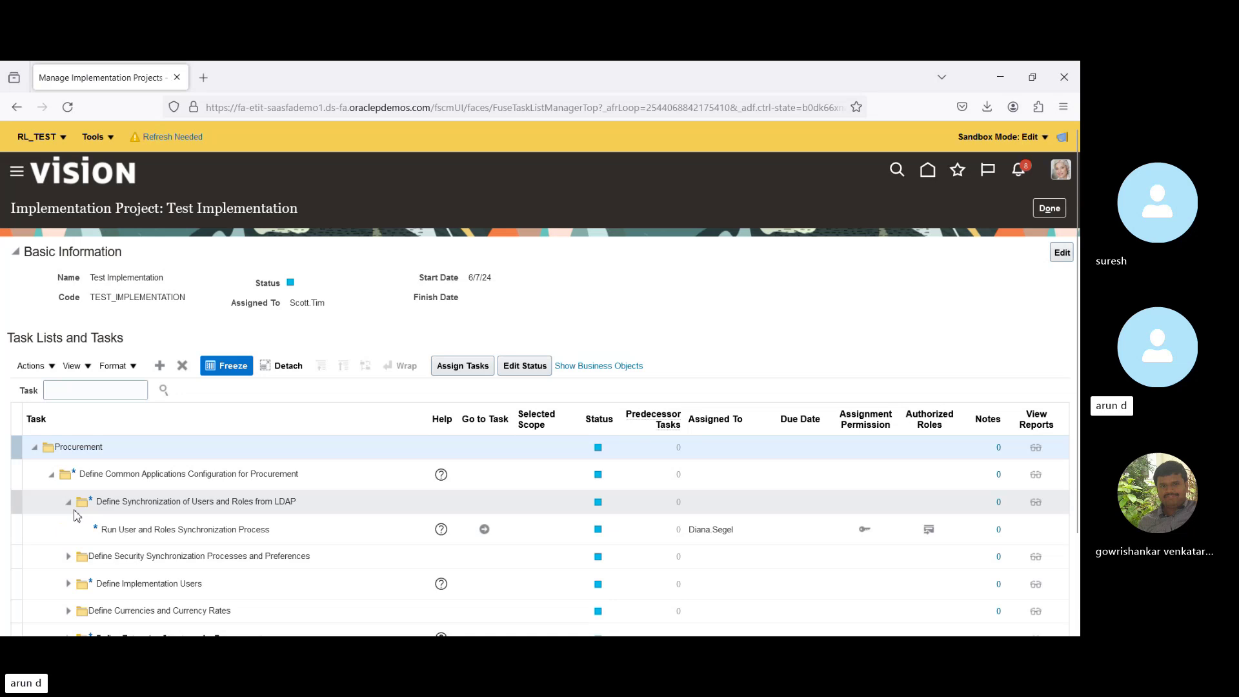
pyautogui.click(304, 530)
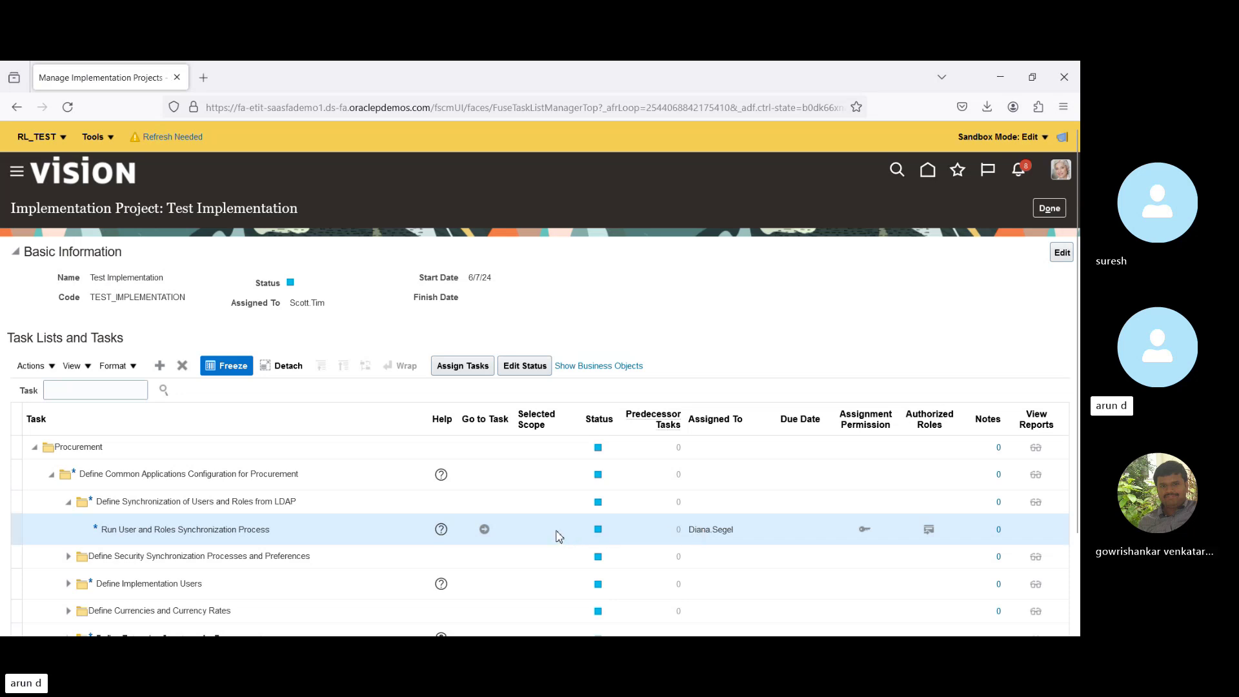
pyautogui.click(531, 366)
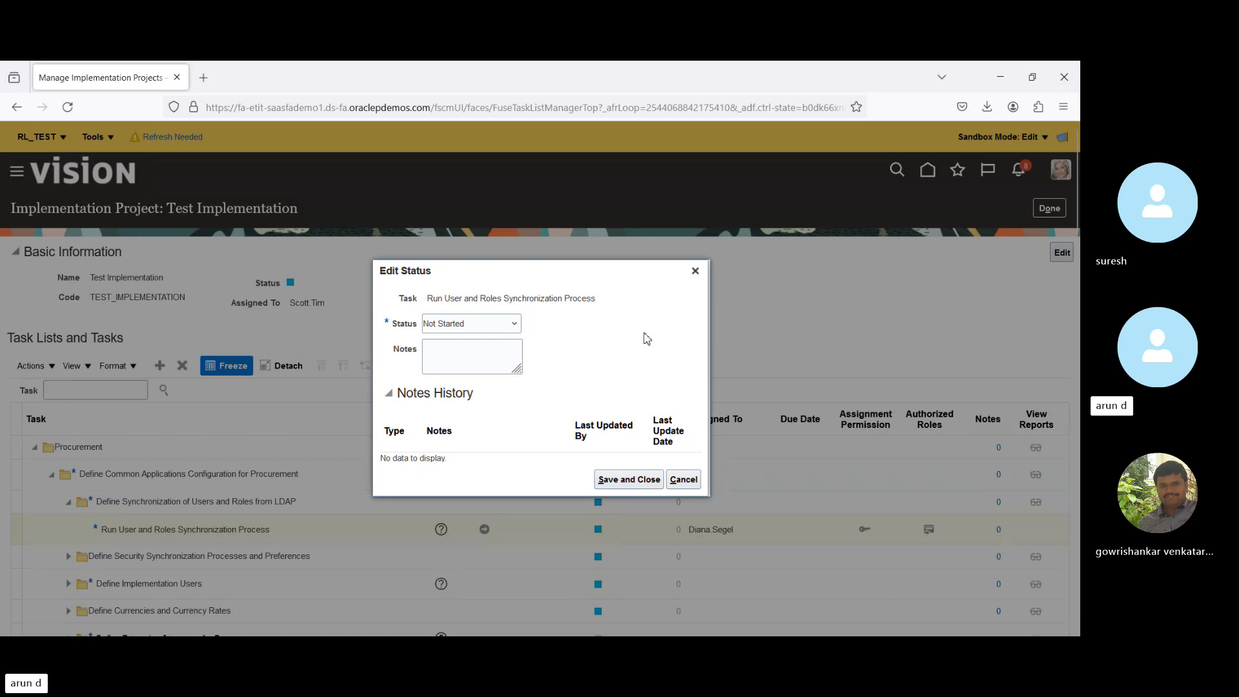
pyautogui.click(688, 487)
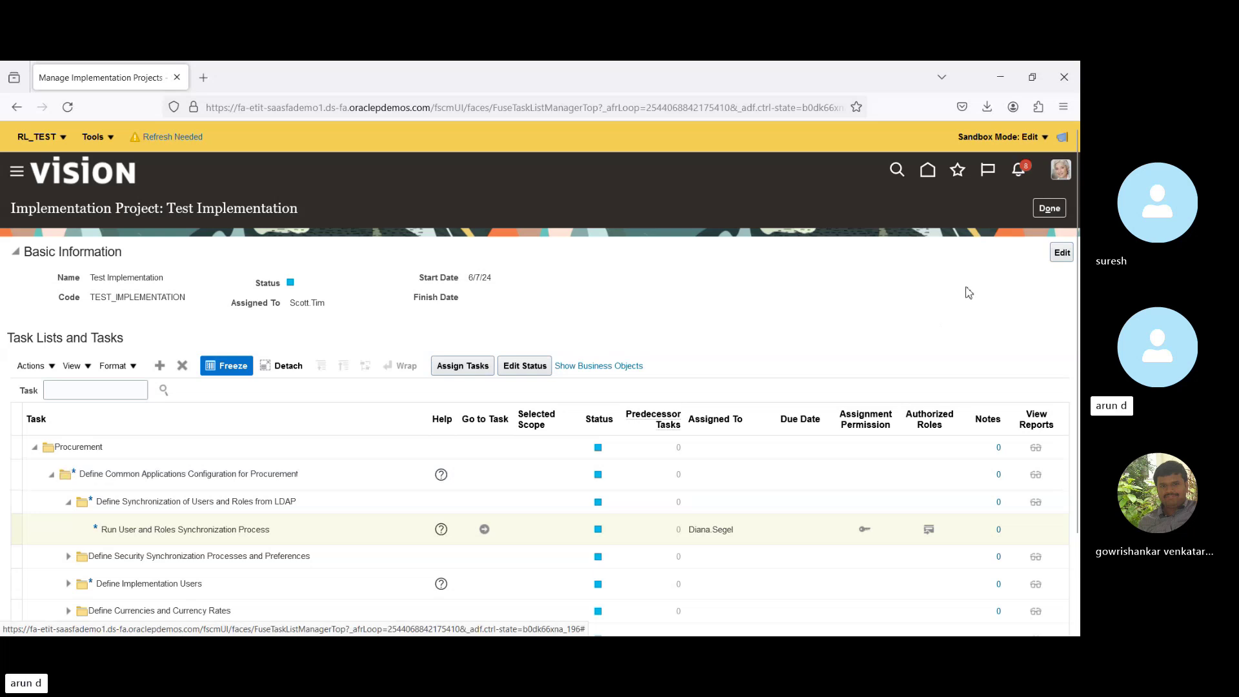
# Close the Test Implementation project with Done, returning to the Implementation Projects list.
pyautogui.click(1048, 208)
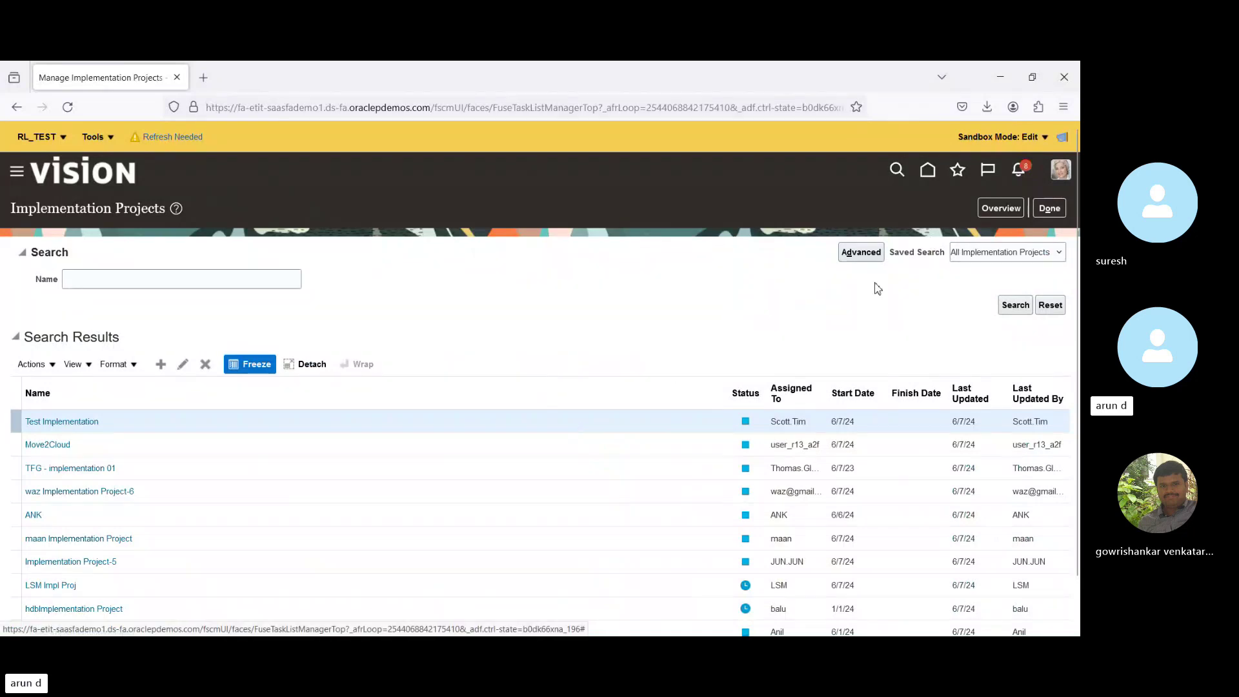
pyautogui.click(1001, 208)
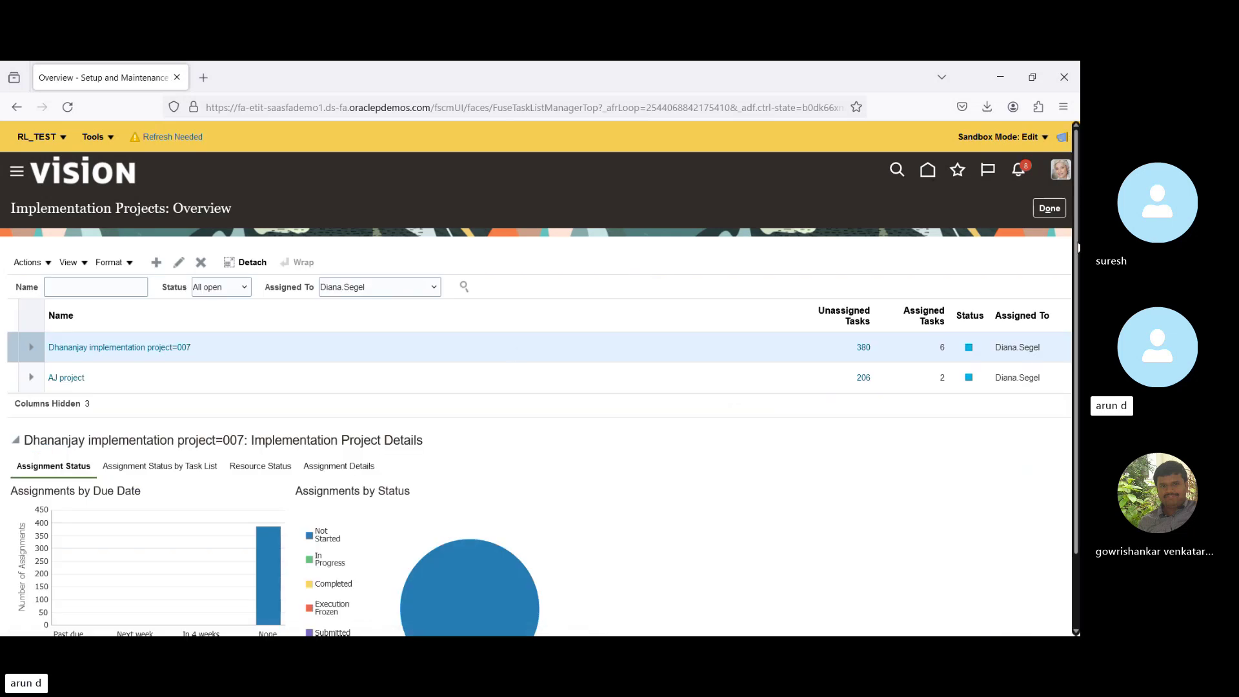
pyautogui.scroll(-2, 541, 380)
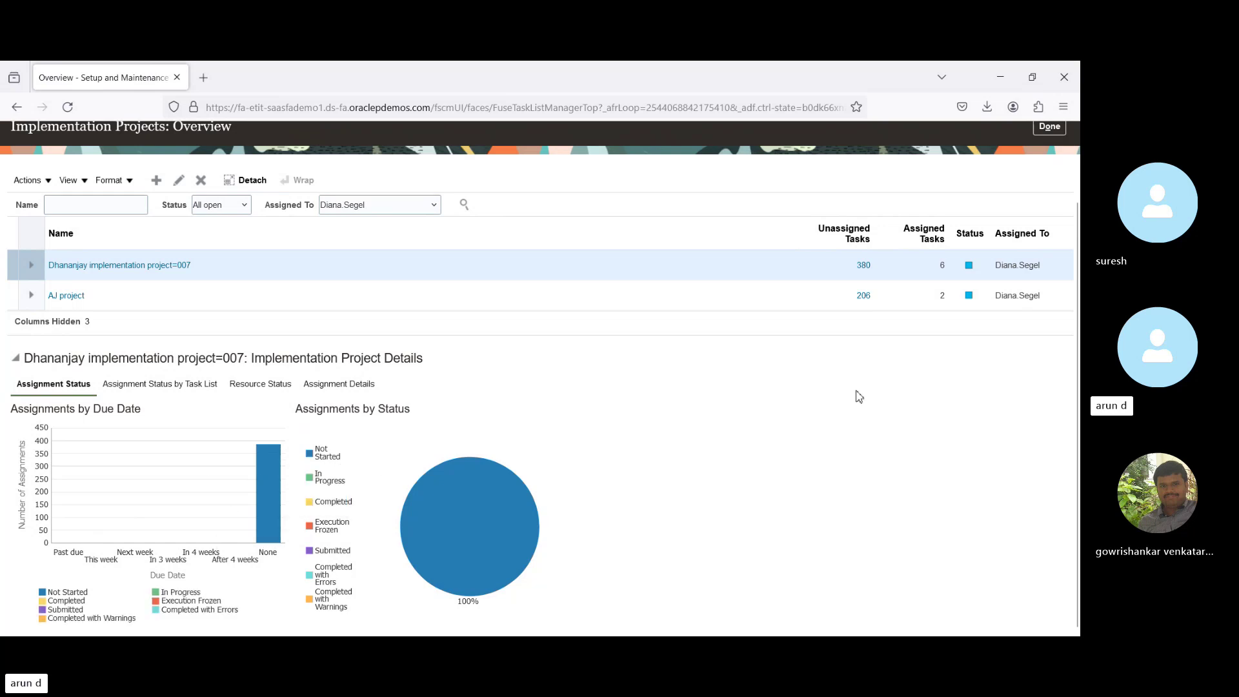
pyautogui.scroll(1, 1074, 313)
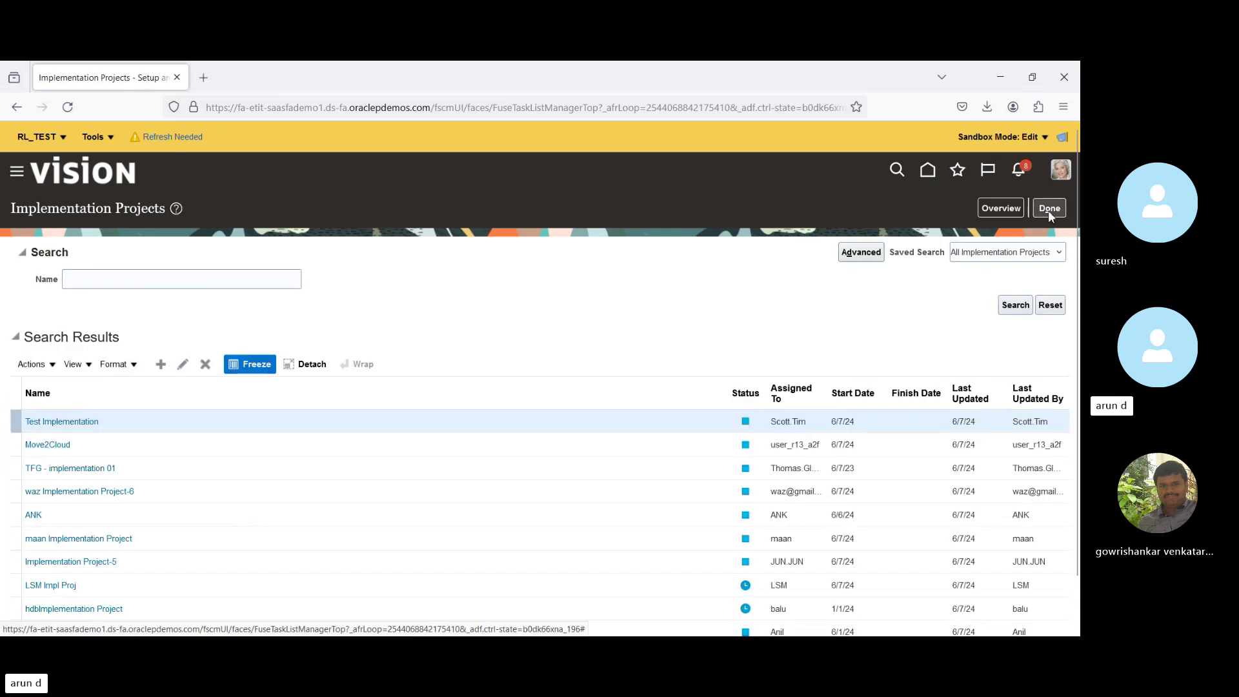
# Go to Setup: Financials and list the General Ledger functional area's required tasks.
pyautogui.click(1049, 209)
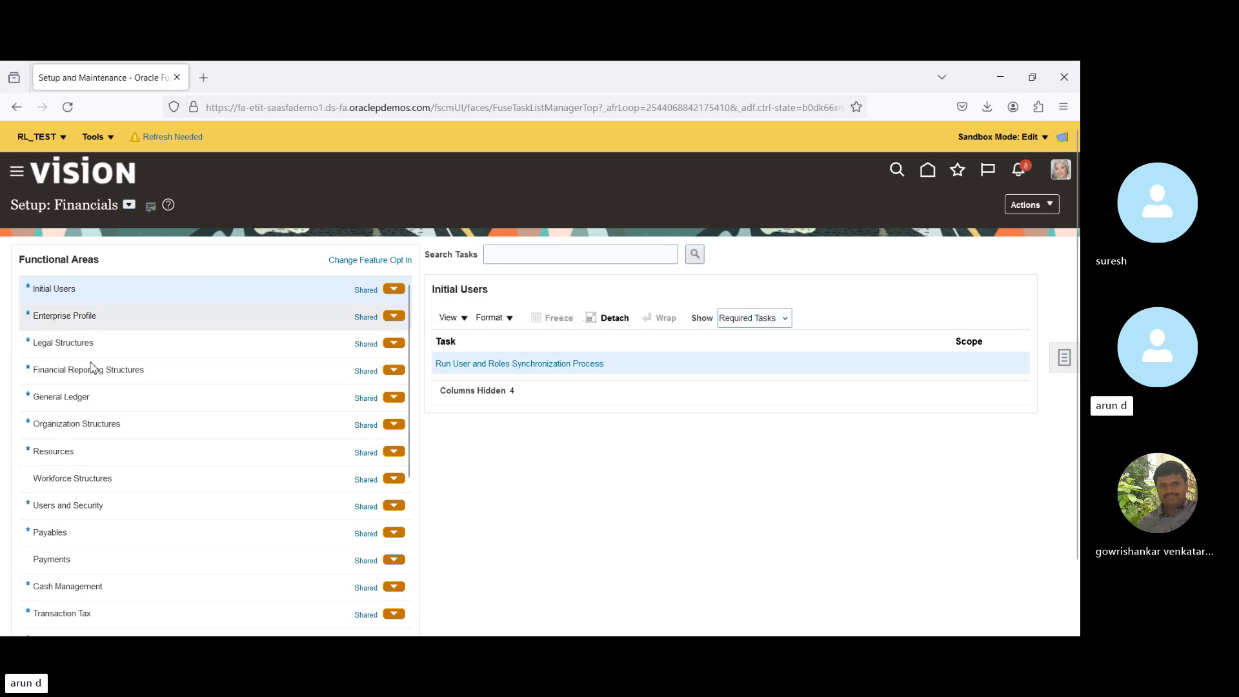
pyautogui.click(113, 401)
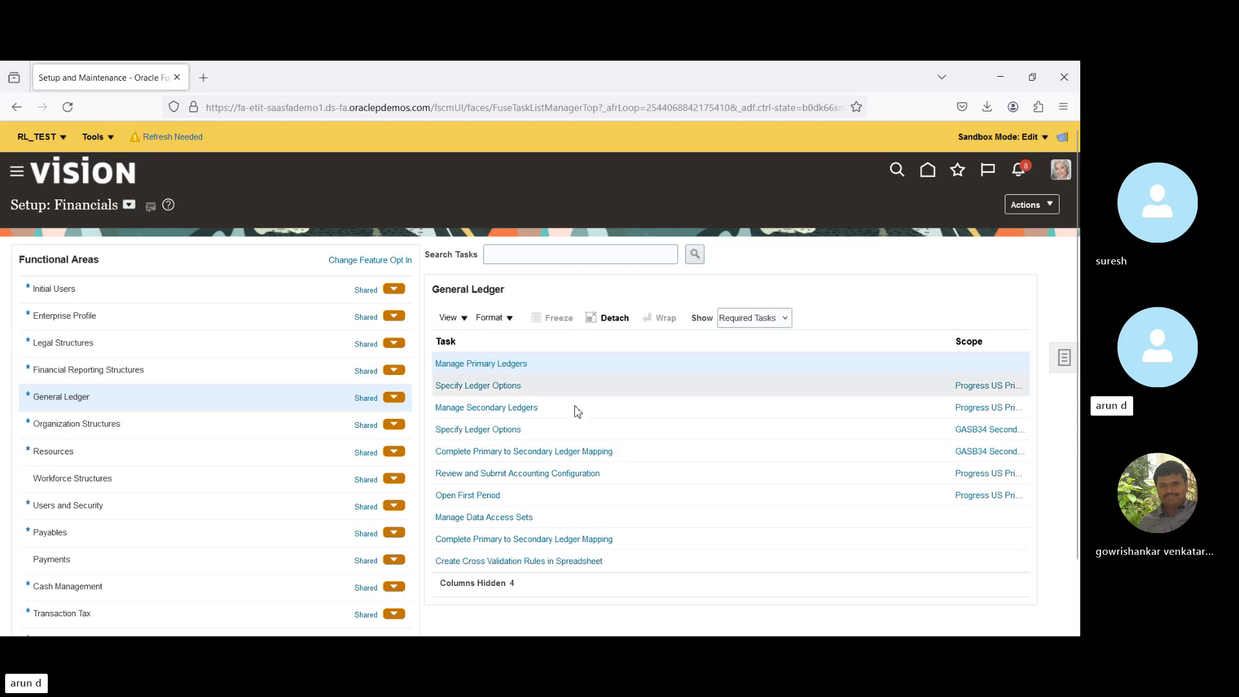
# Switch Show to All Tasks and select the Financial Reporting Structures functional area.
pyautogui.click(773, 321)
pyautogui.click(771, 339)
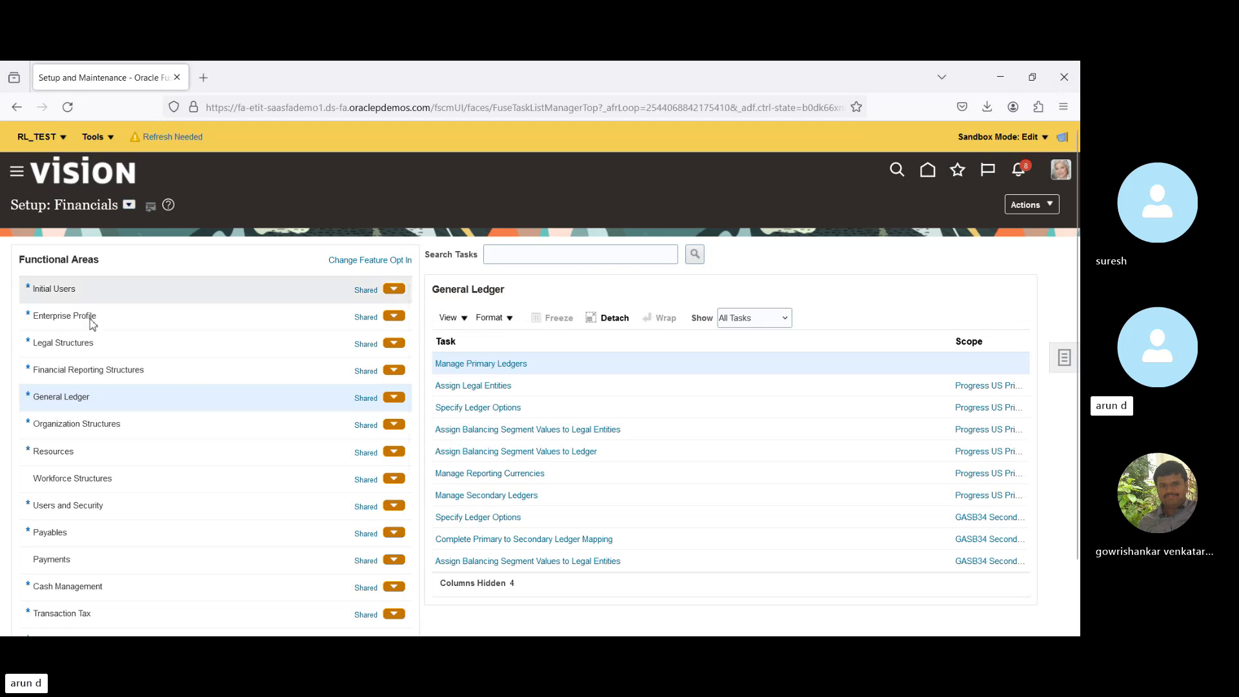
pyautogui.click(57, 374)
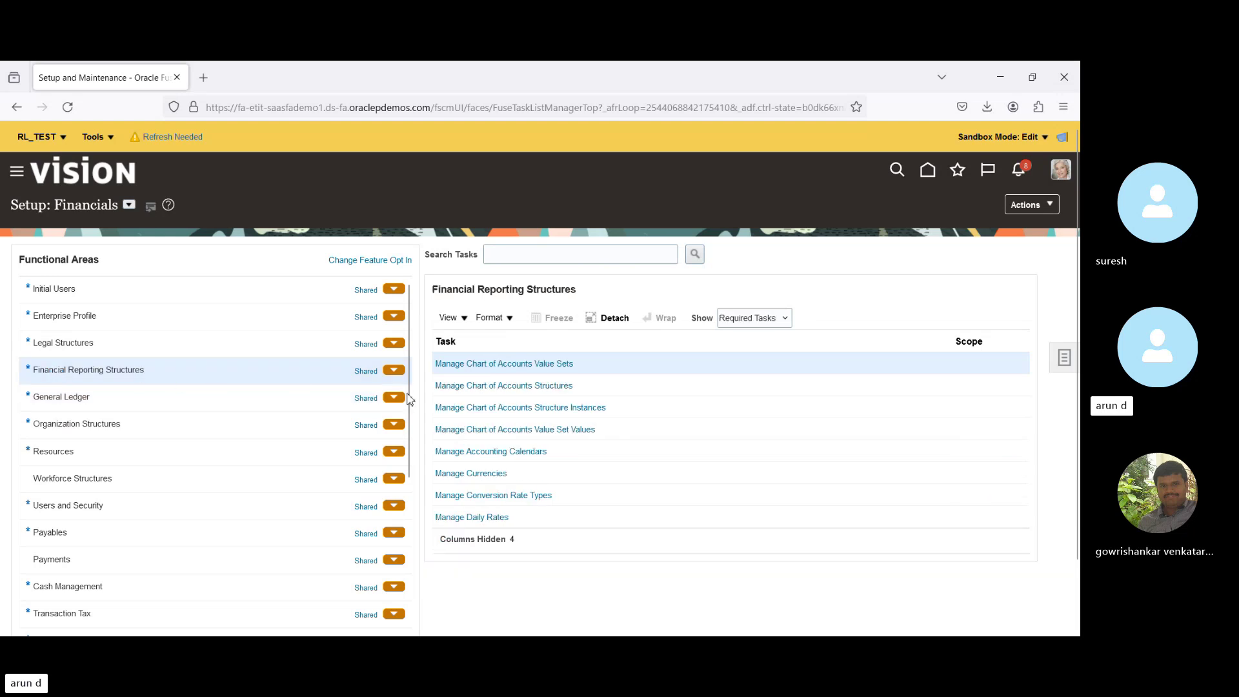
# Start a new accounting calendar from the Manage Accounting Calendars task.
pyautogui.click(454, 452)
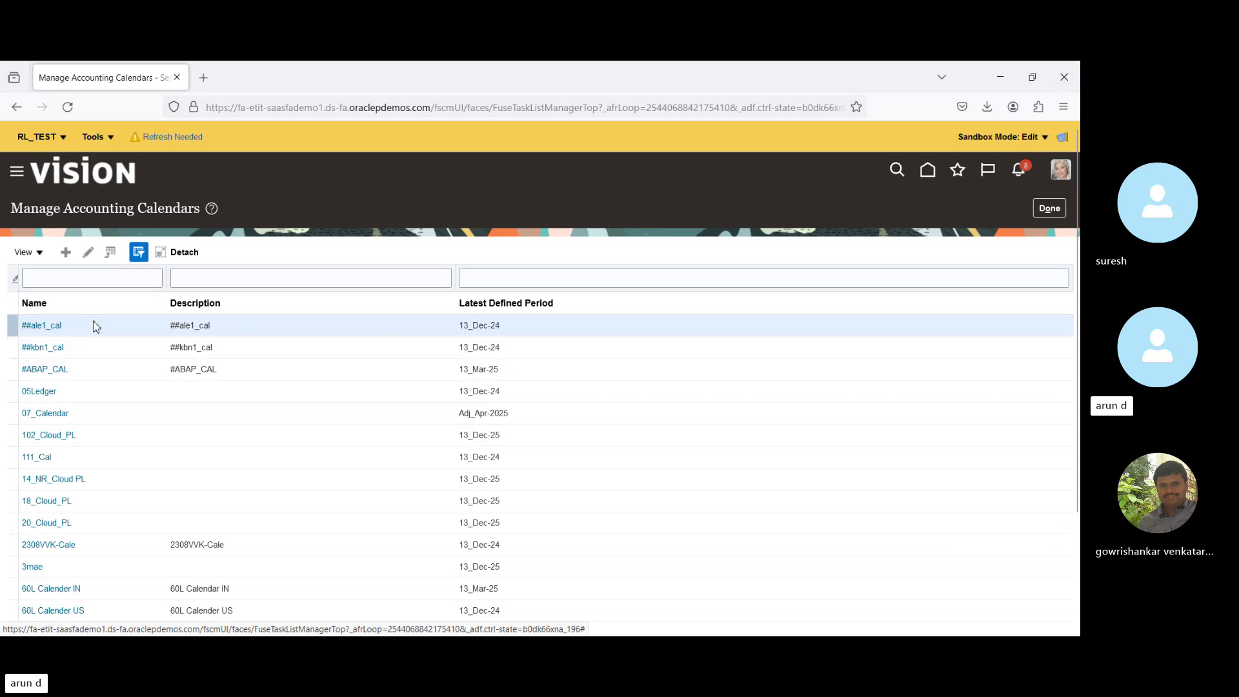
pyautogui.click(66, 255)
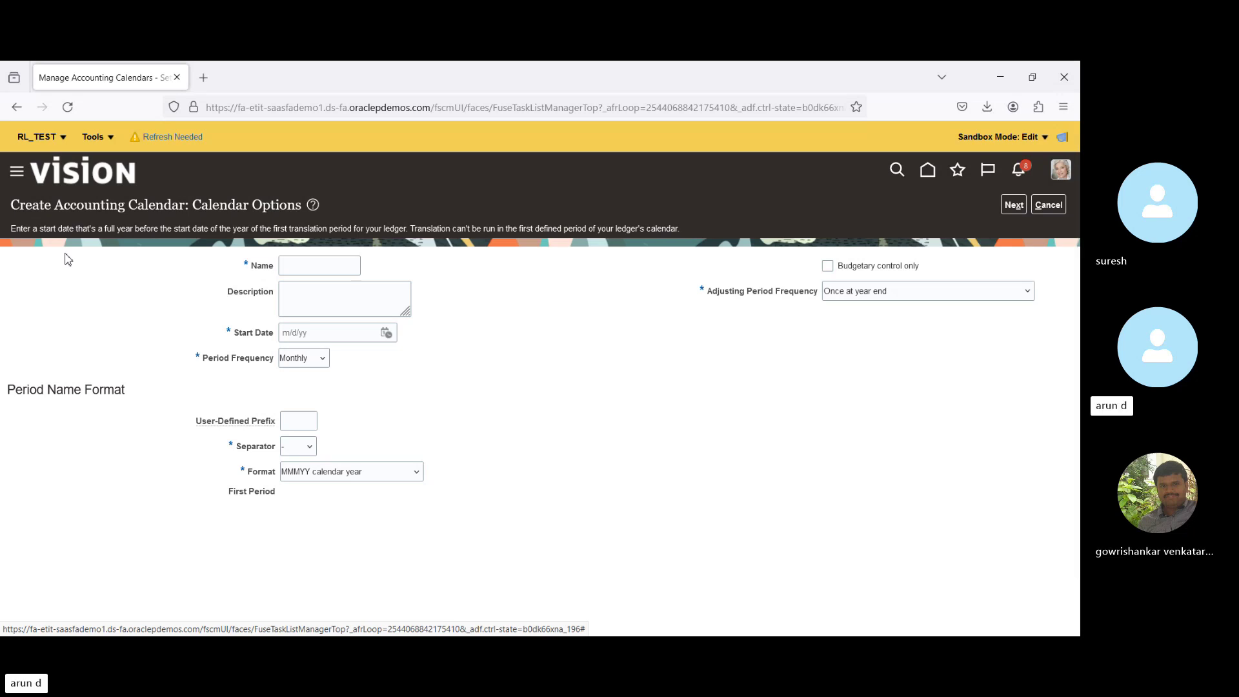
# Name the calendar 'BPI Calendar', start it on 4/1/24, and keep Monthly frequency with MMMYY format.
pyautogui.click(304, 263)
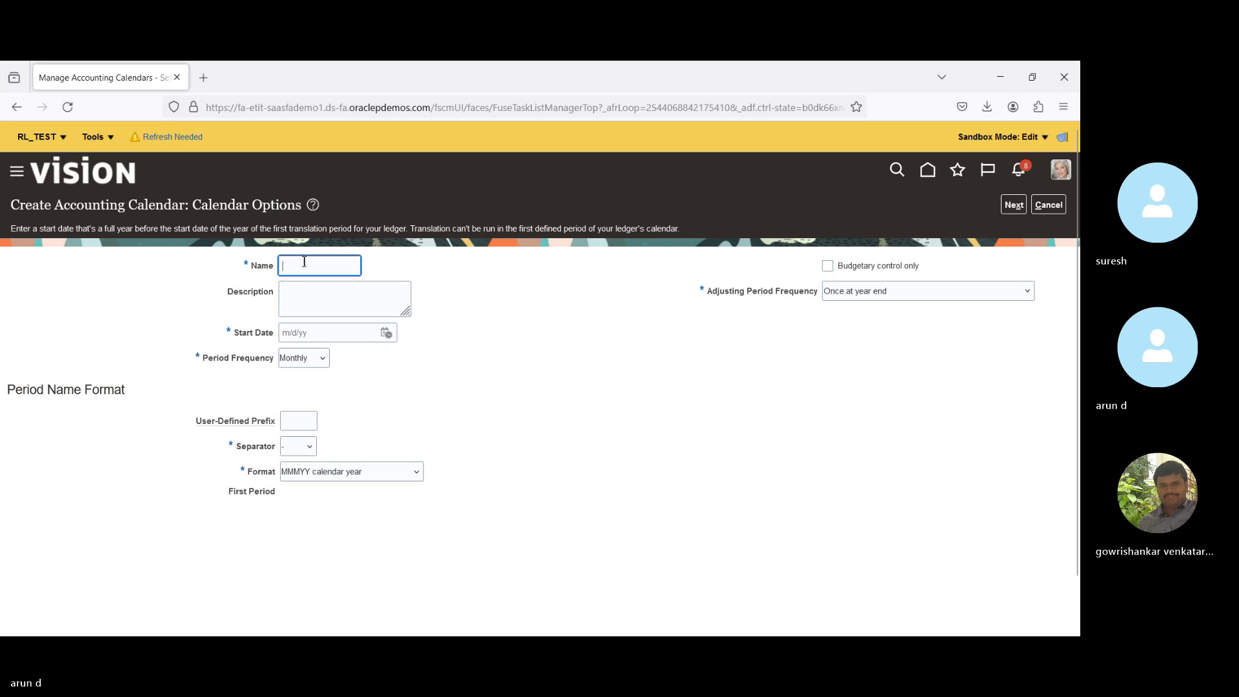
pyautogui.write('BP')
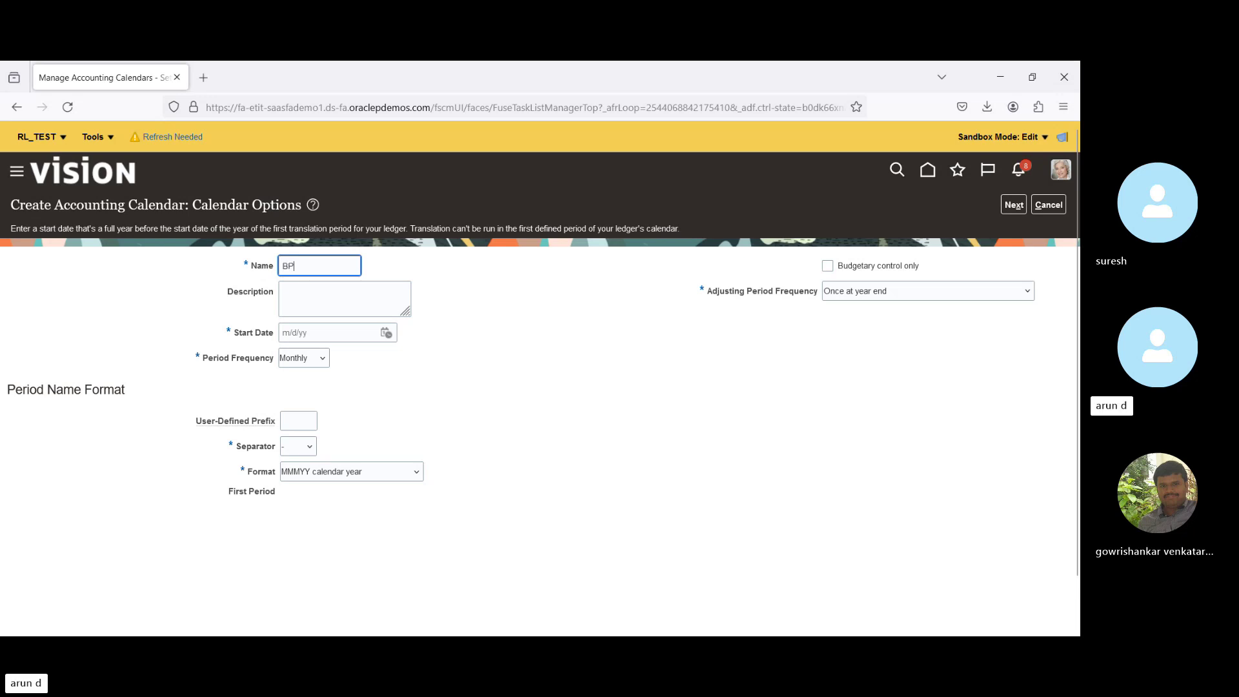
pyautogui.write('I ')
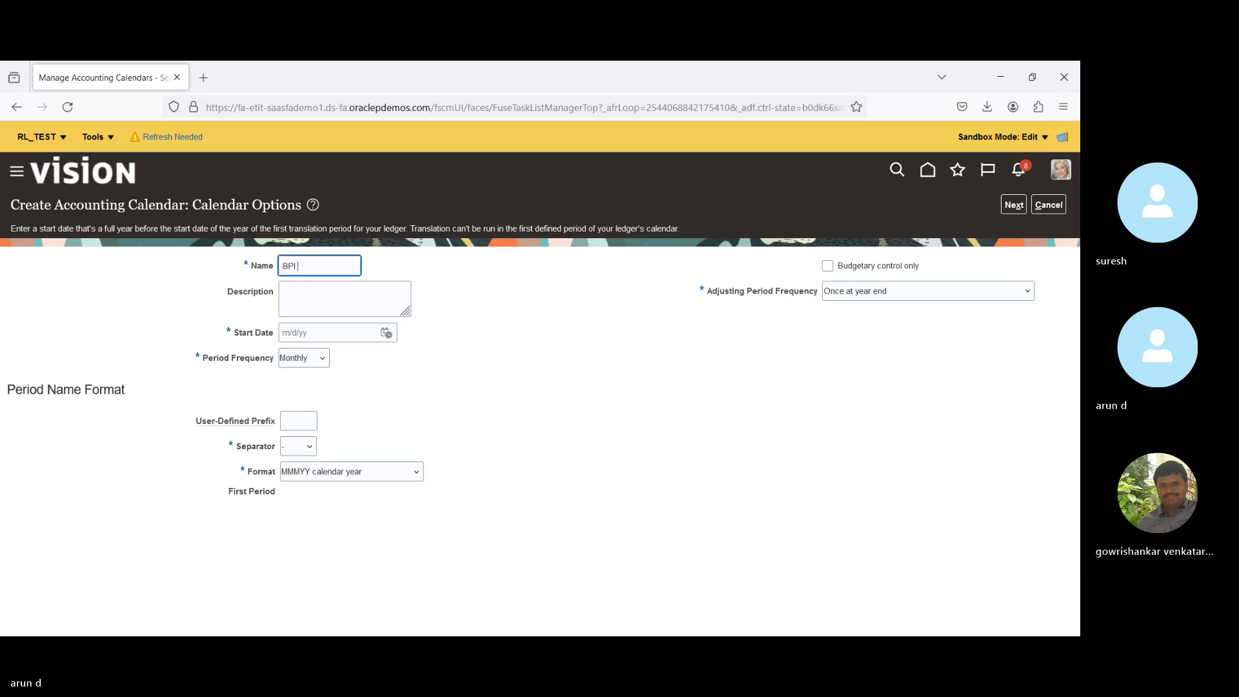
pyautogui.write('Calendar')
pyautogui.press('Tab')
pyautogui.press('Tab')
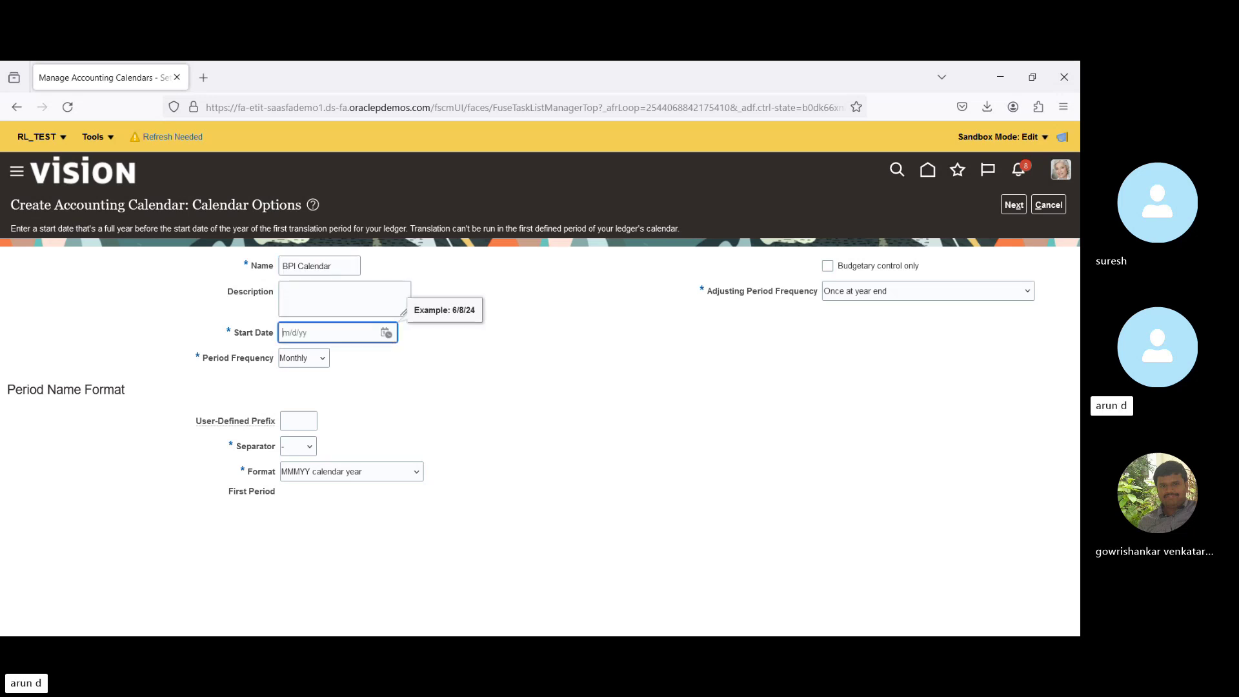
pyautogui.write('4/1/24')
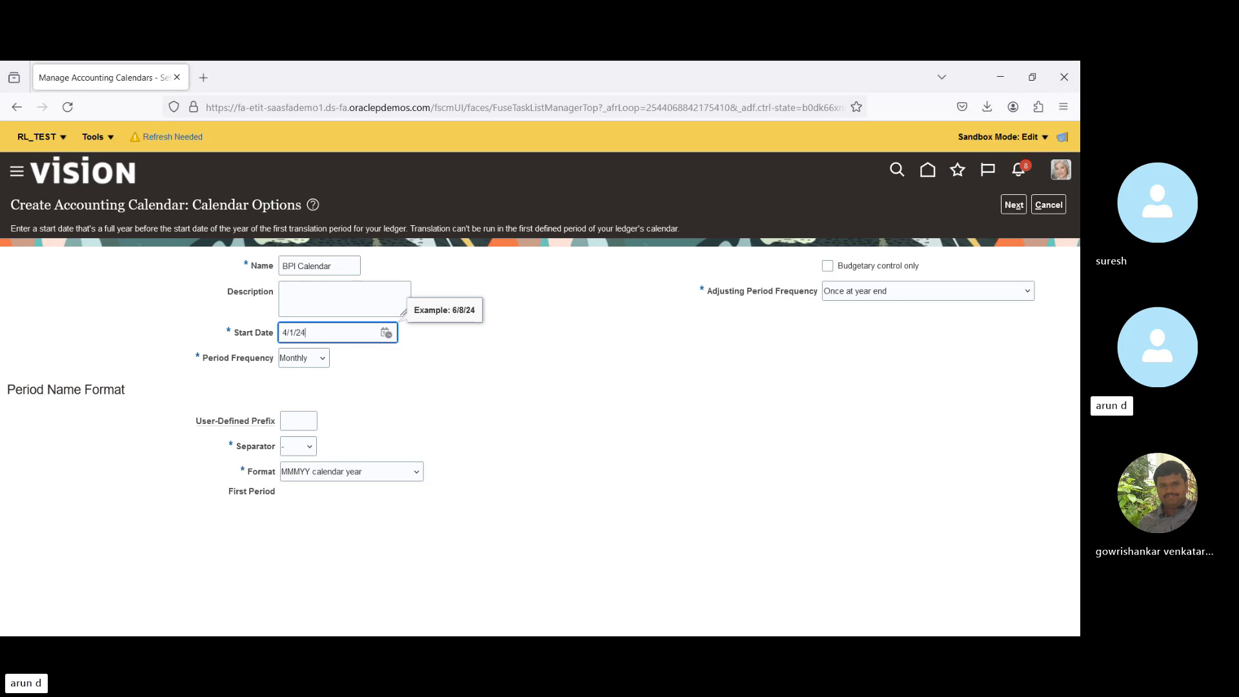
pyautogui.press('Tab')
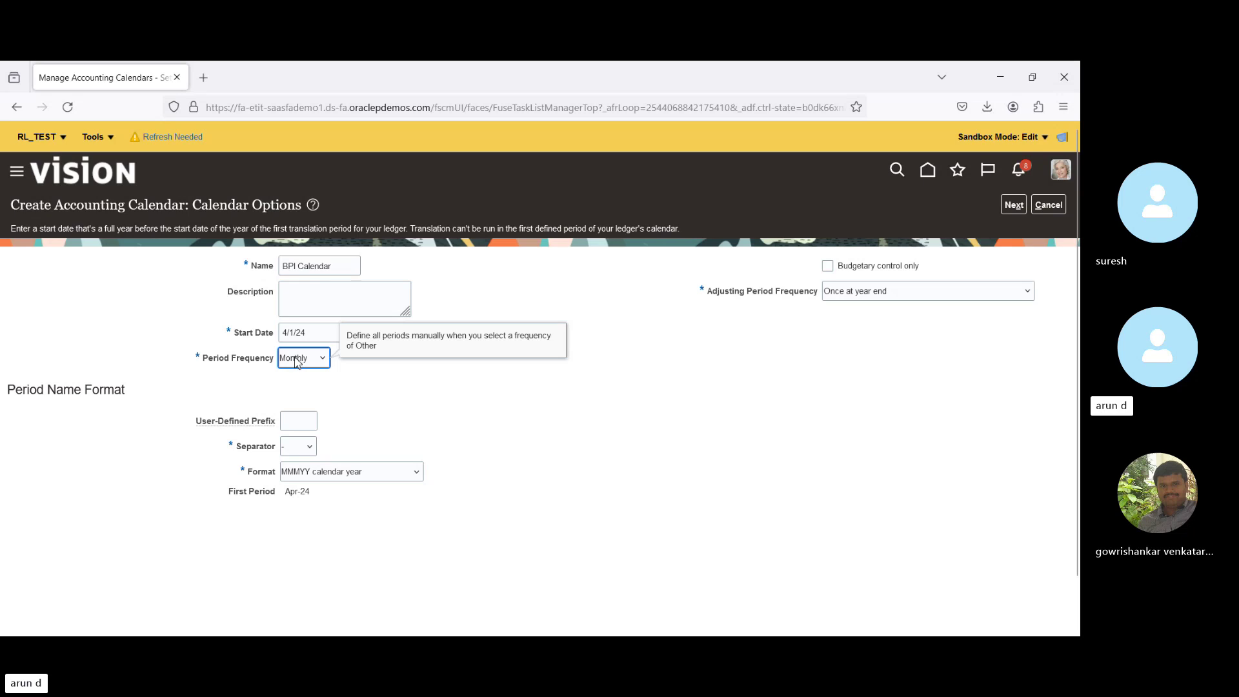
pyautogui.click(410, 390)
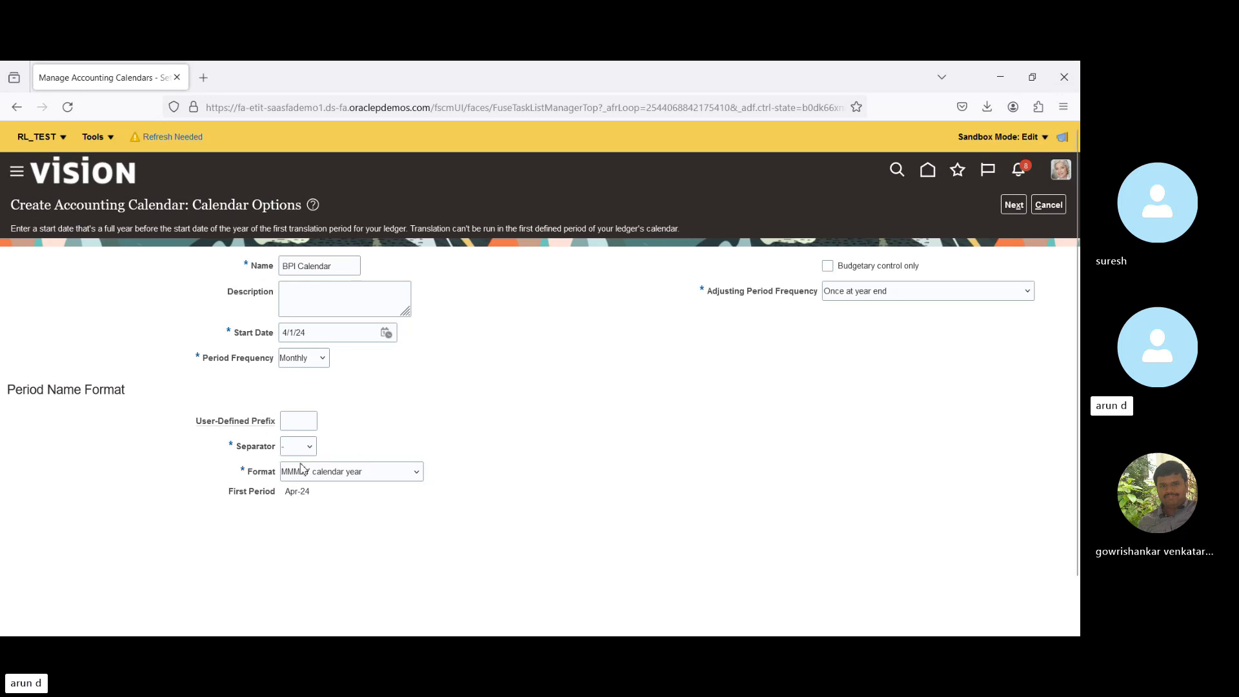
pyautogui.click(319, 477)
# Generate BPI Calendar's monthly period details, review the periods table, and save the calendar.
pyautogui.click(1011, 210)
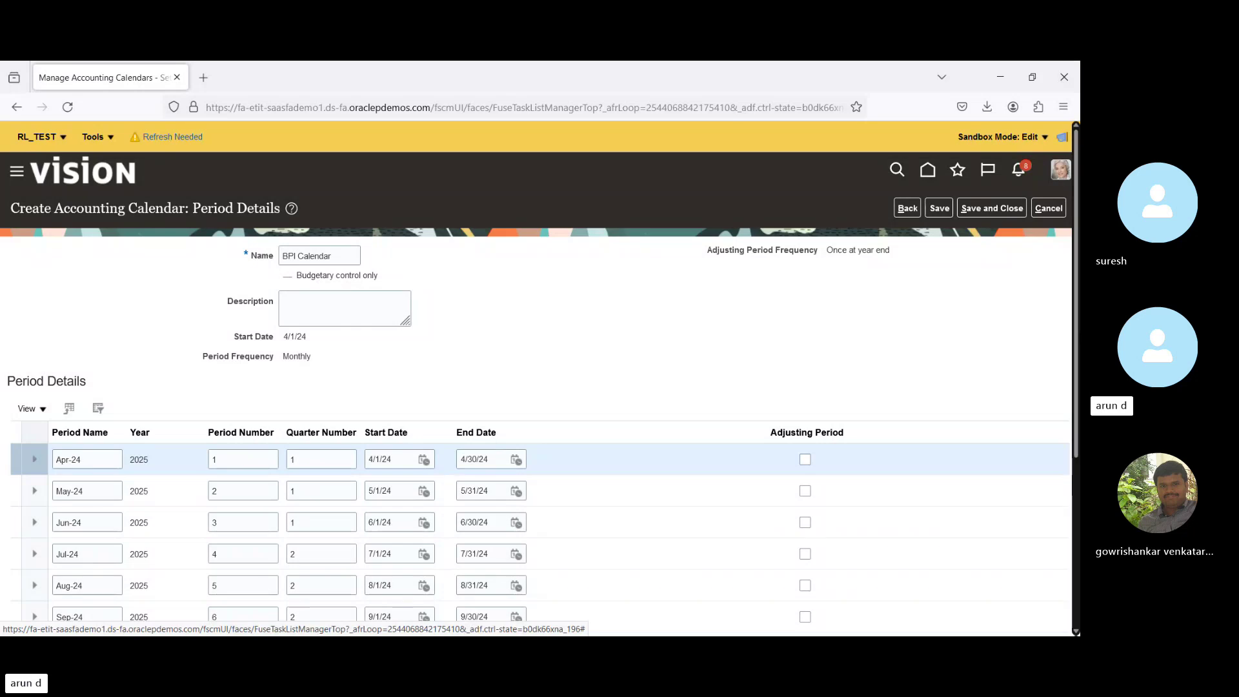
pyautogui.scroll(-5, 1079, 529)
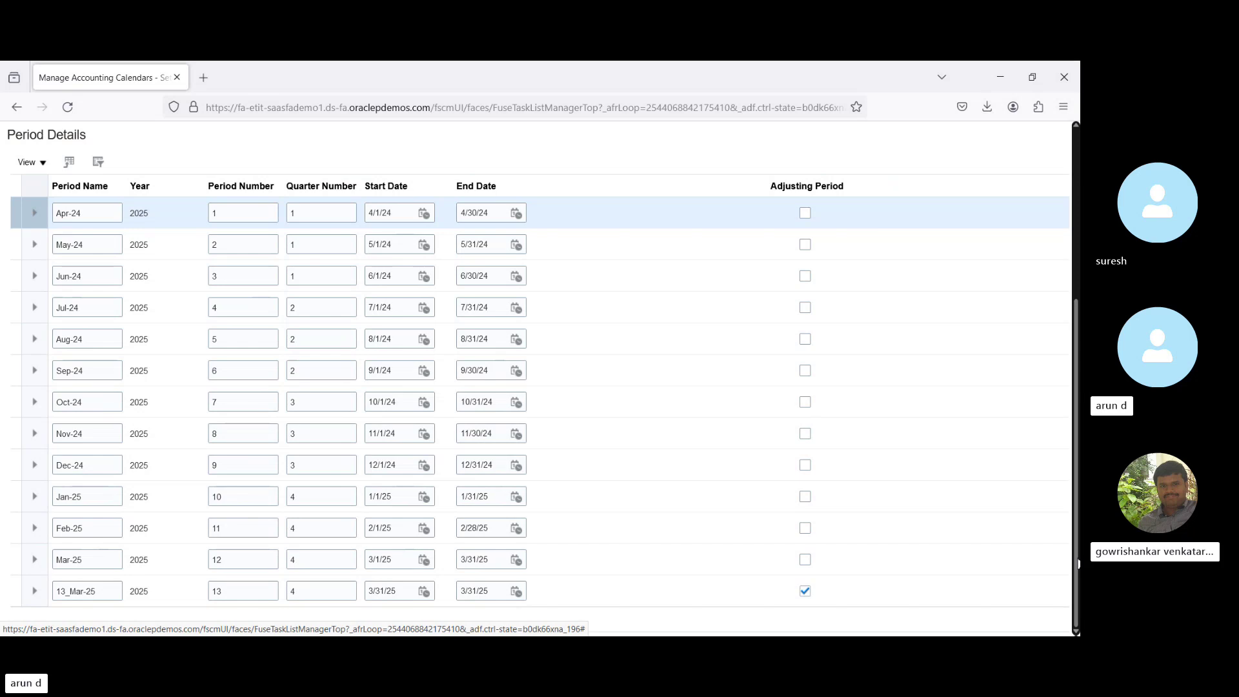
pyautogui.scroll(5, 1076, 564)
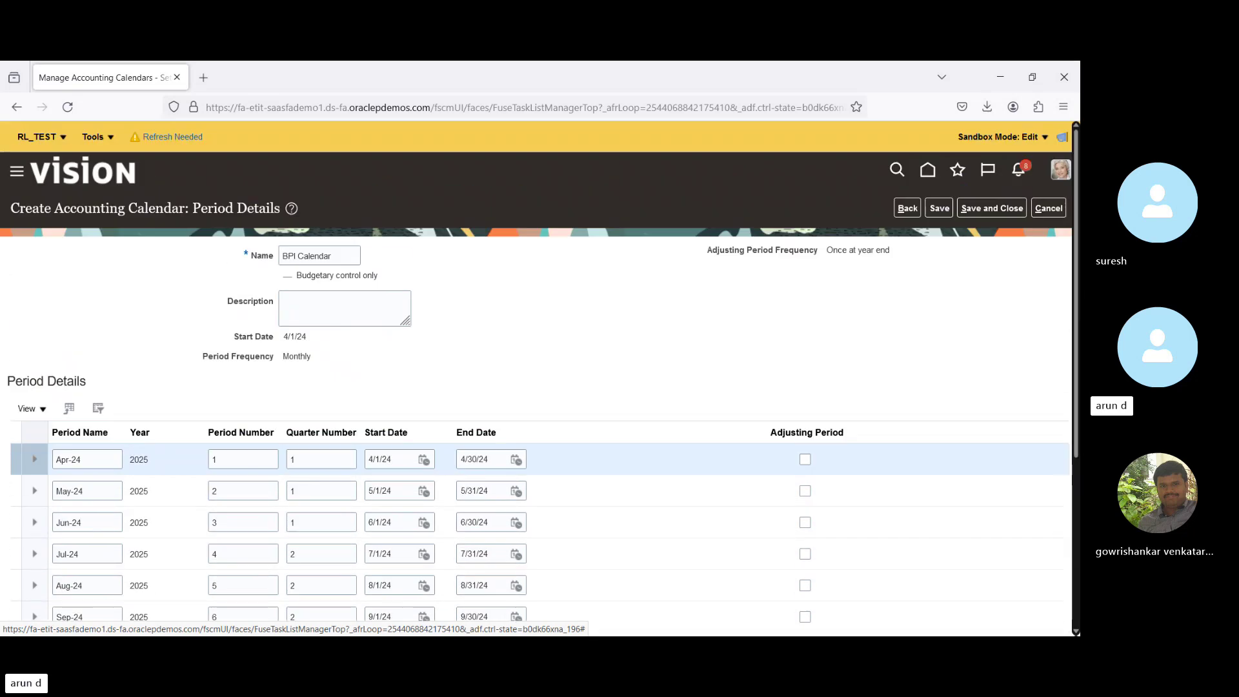
pyautogui.click(940, 208)
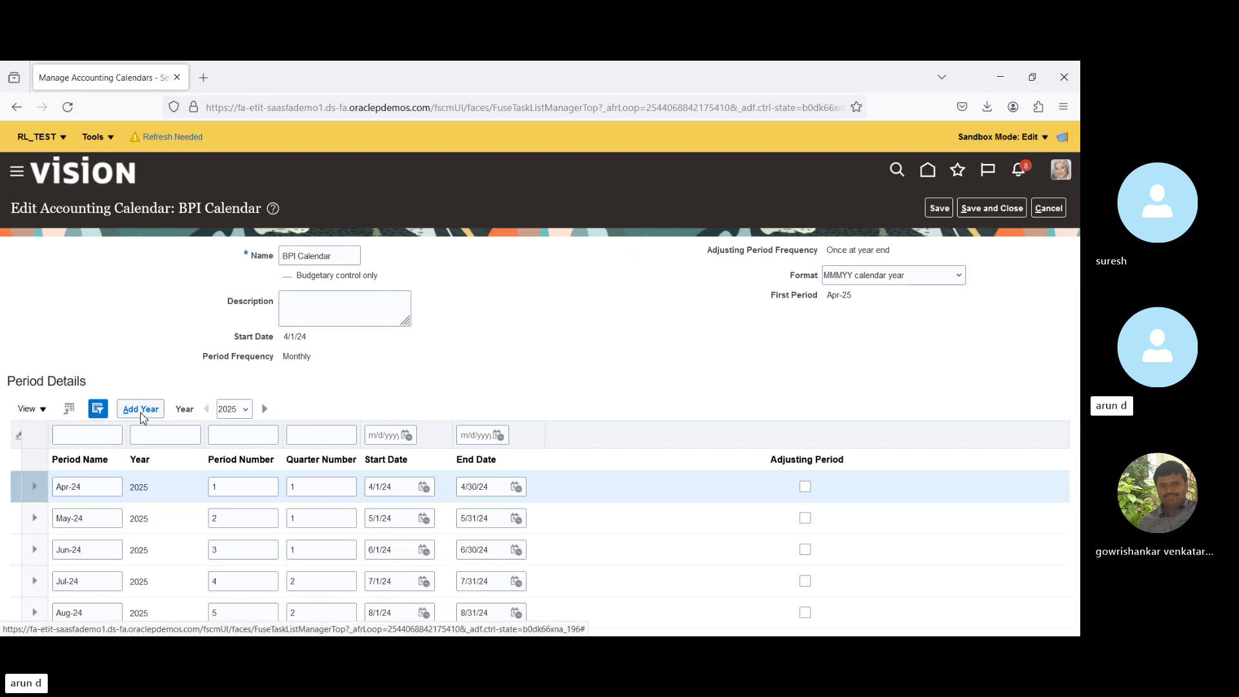
# Add another year of periods to BPI Calendar, save and close it, then open Manage Chart of Accounts Value Sets.
pyautogui.click(143, 414)
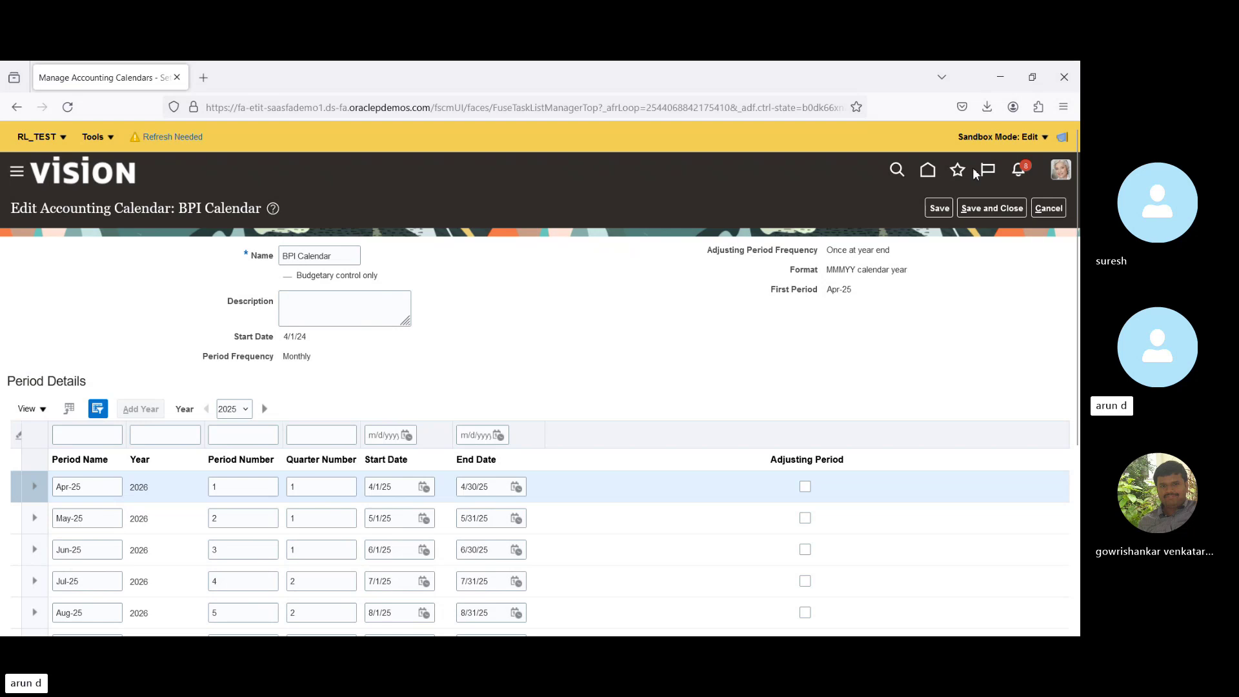
pyautogui.click(992, 208)
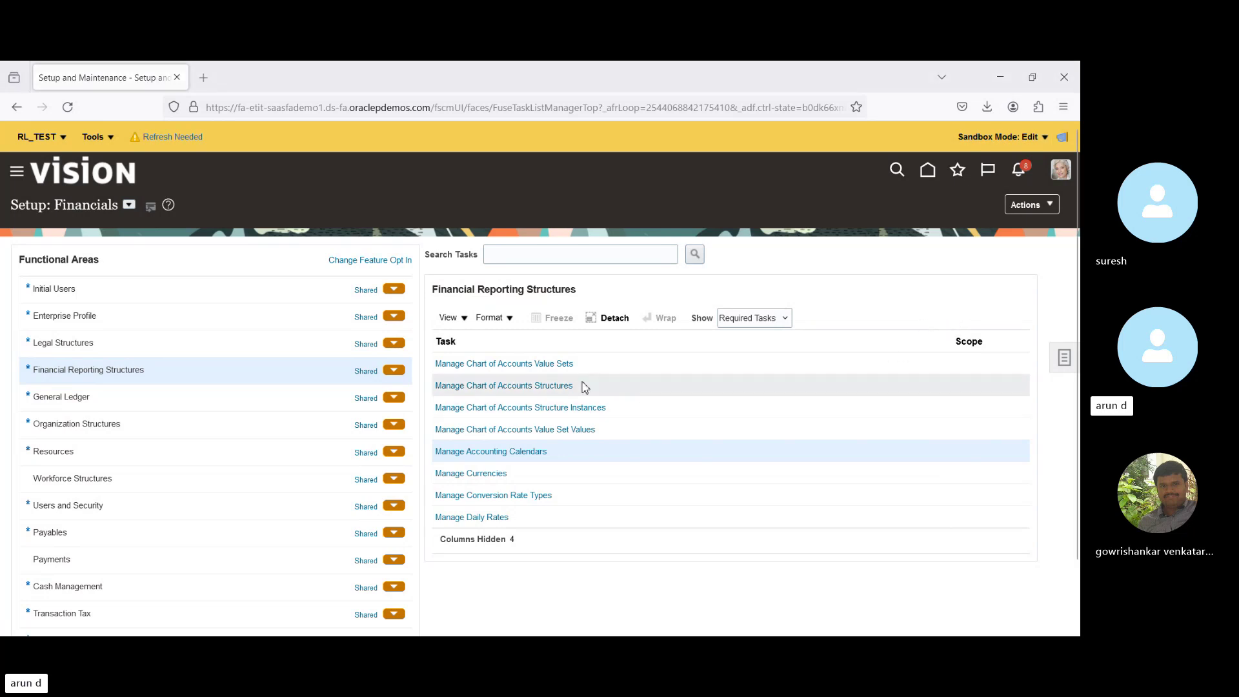
pyautogui.click(498, 365)
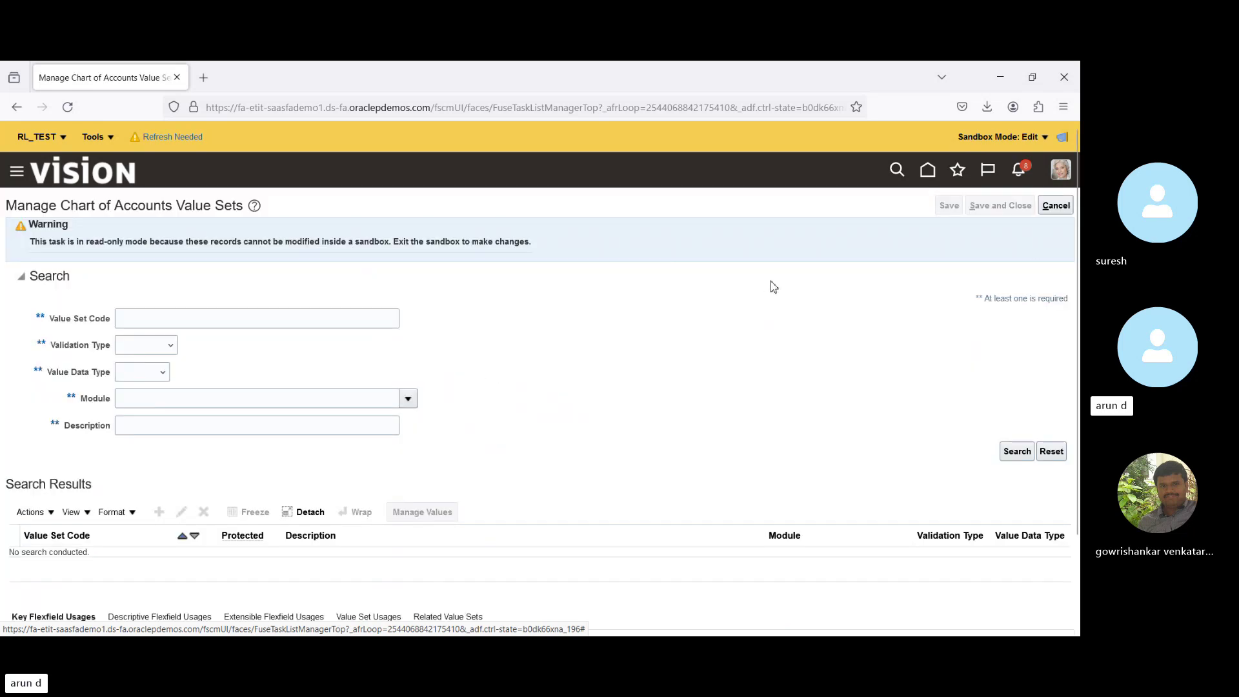
# Search value set code 'Corpo', select Corporate Account, and view its related value sets.
pyautogui.scroll(-3, 578, 426)
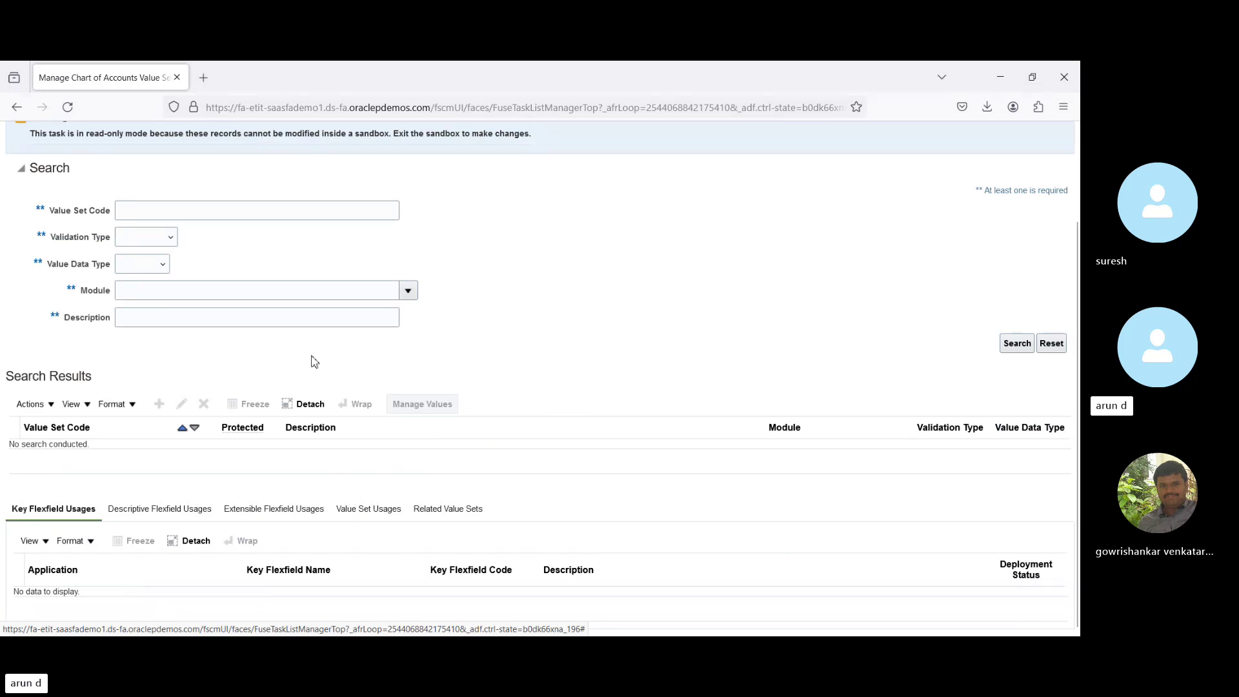
pyautogui.click(251, 211)
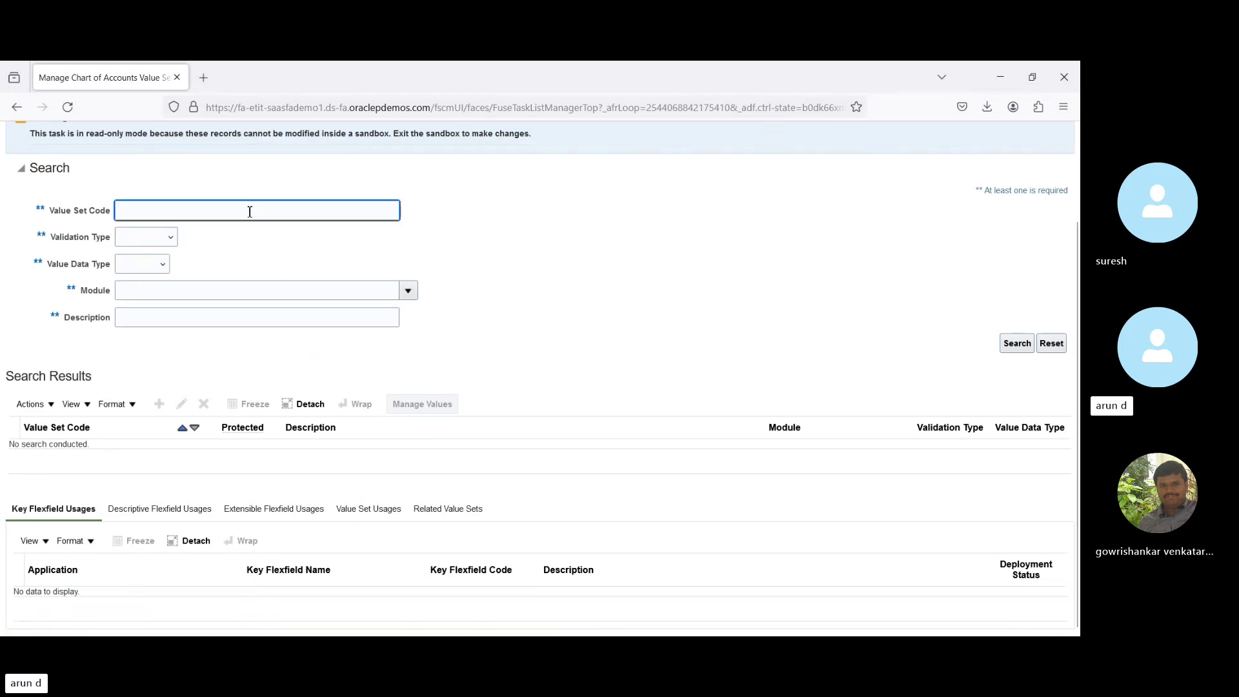
pyautogui.write('Corpo')
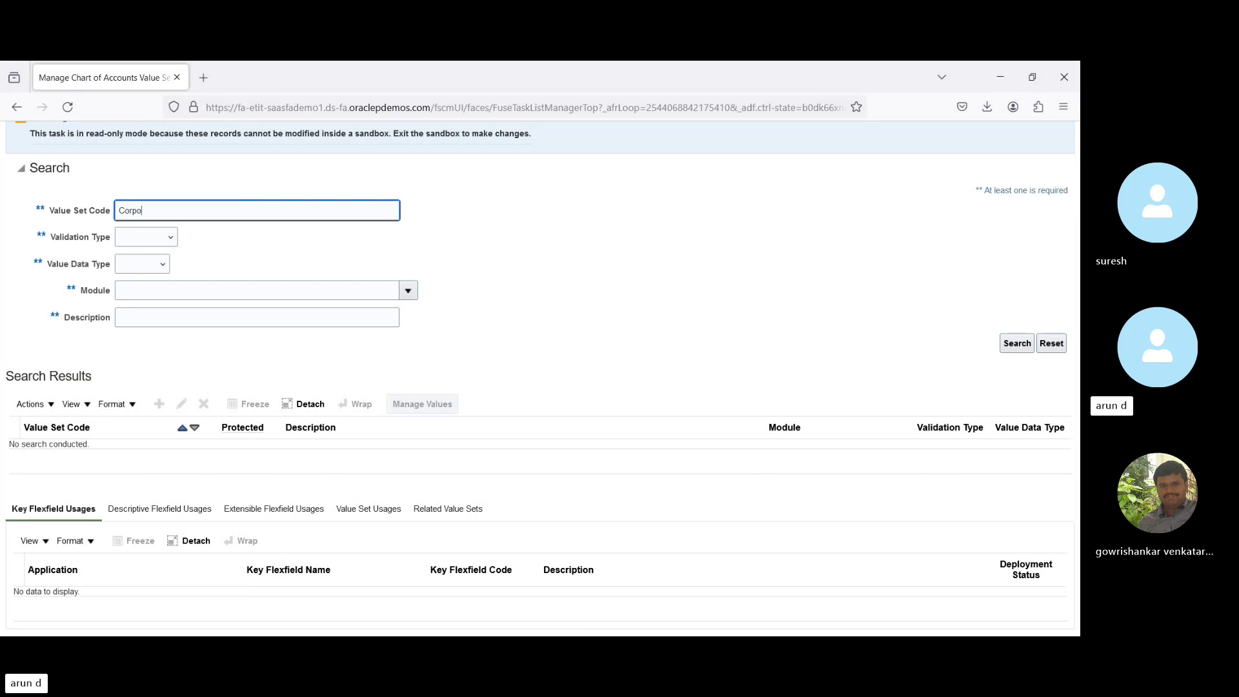
pyautogui.click(1018, 354)
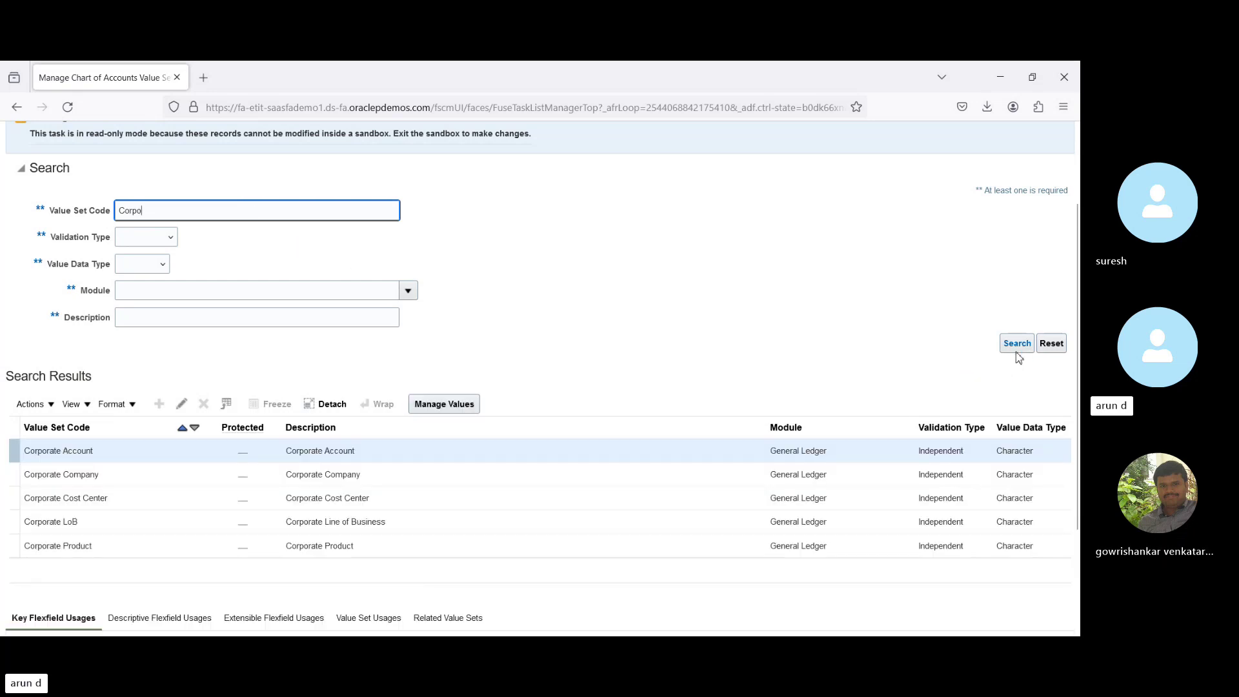
pyautogui.click(135, 453)
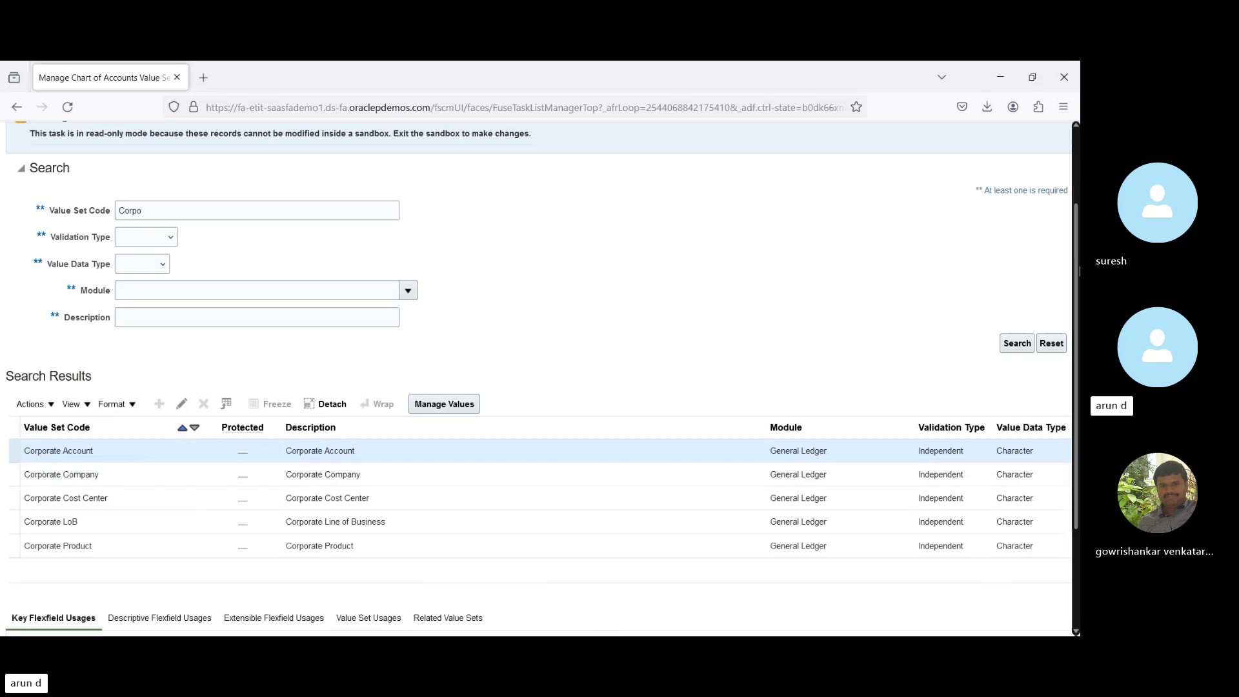
pyautogui.moveTo(1079, 271); pyautogui.dragTo(1076, 285)
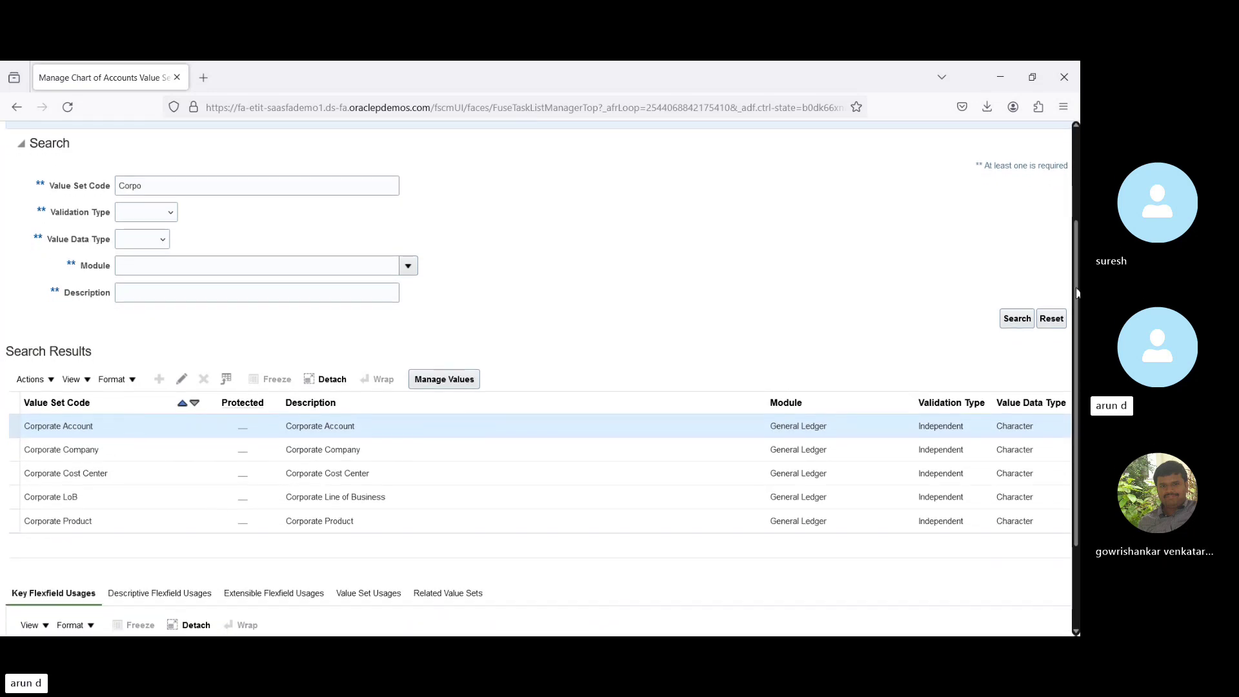
pyautogui.scroll(-2, 1077, 286)
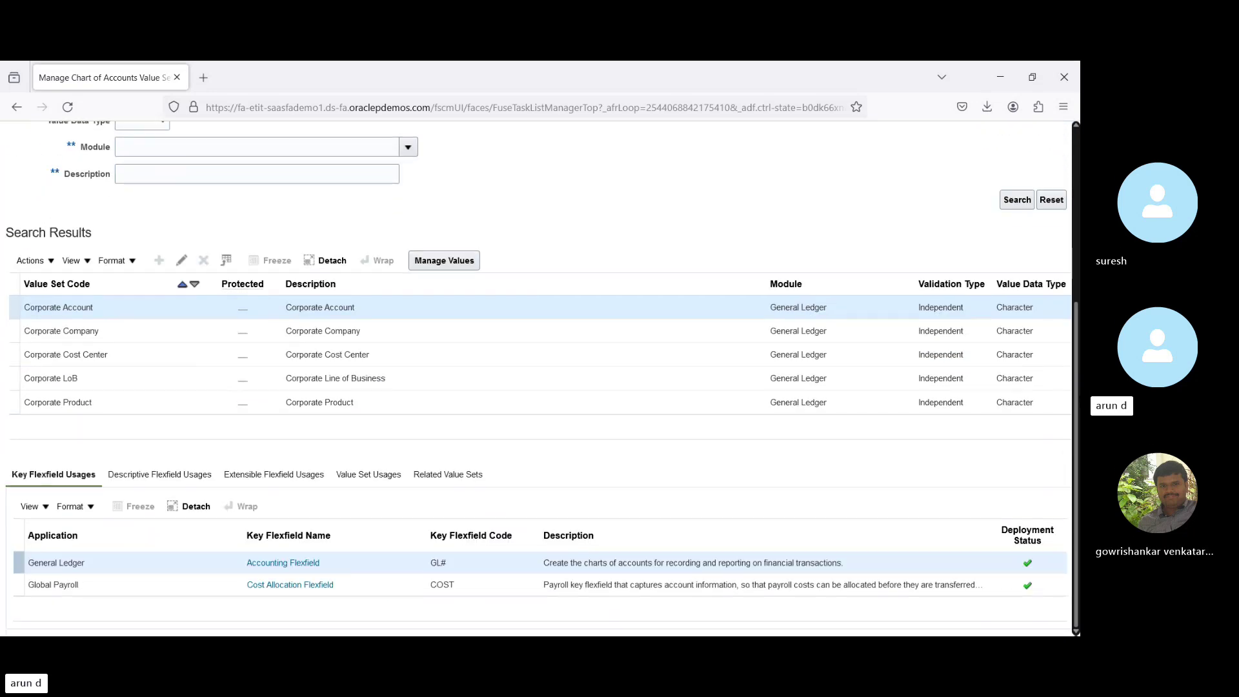
pyautogui.click(454, 476)
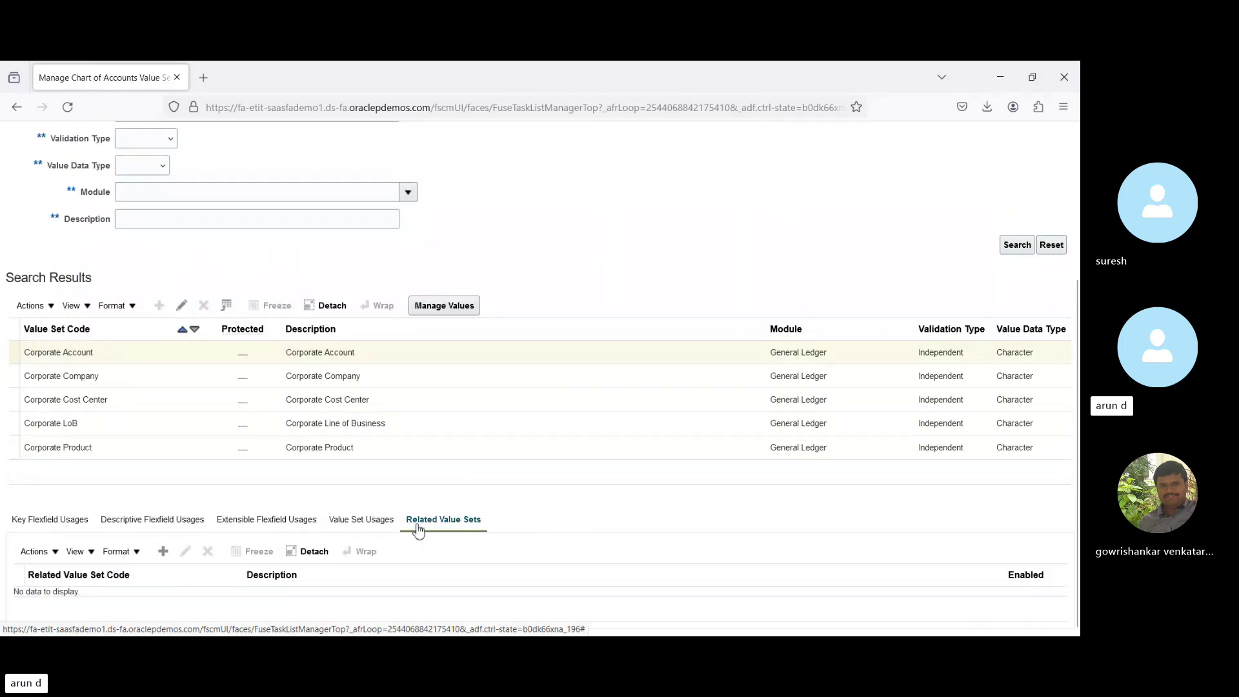
# Add a new related value set to Corporate Account.
pyautogui.click(163, 552)
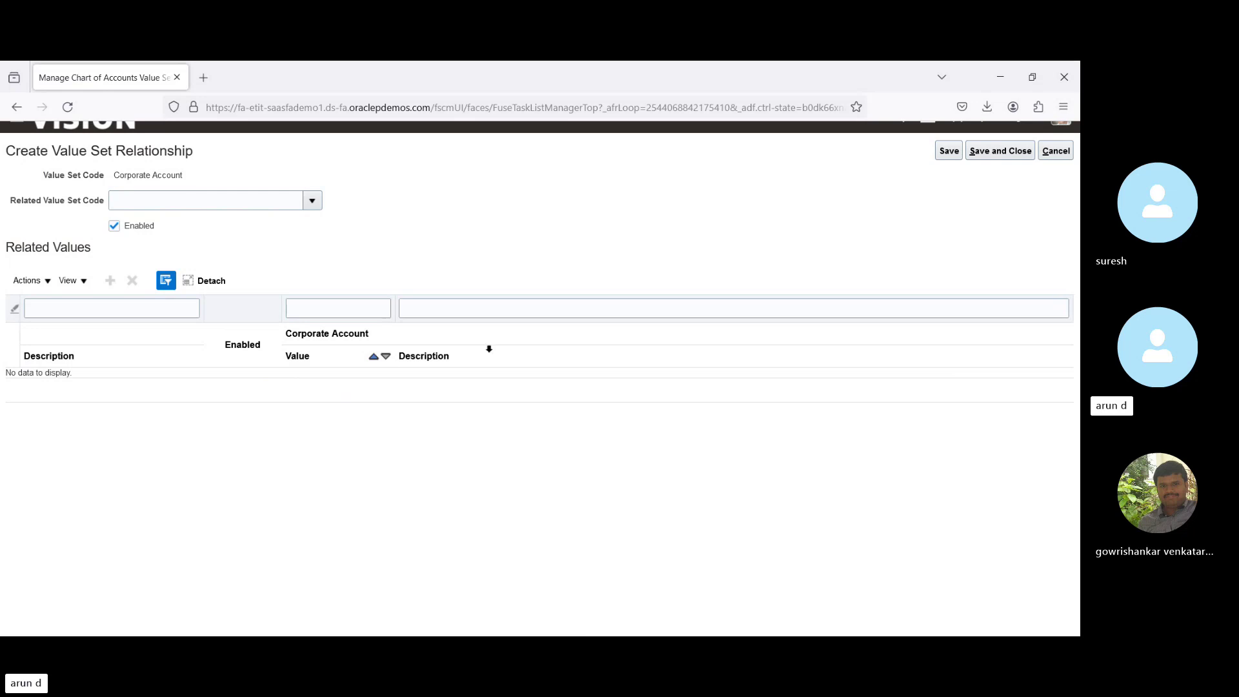
# Cancel the new relationship and open Corporate Account for editing.
pyautogui.click(1056, 152)
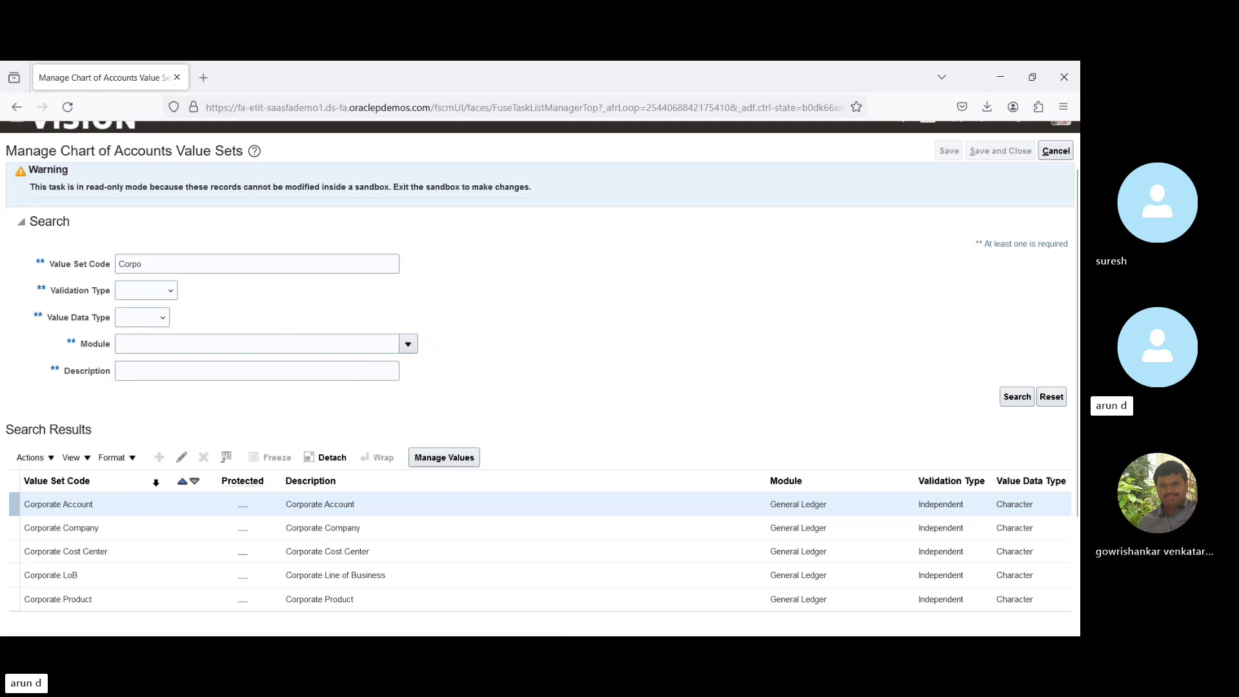
pyautogui.click(184, 458)
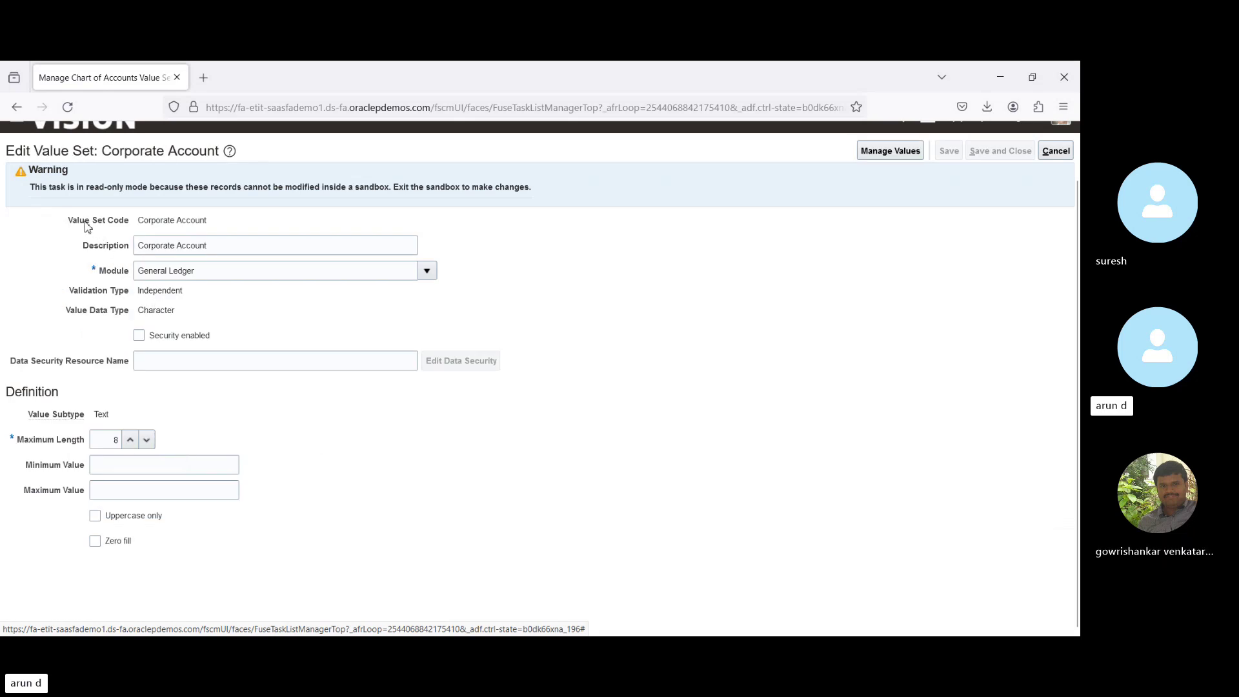
# Close Corporate Account without changes and reopen Manage Chart of Accounts Value Sets.
pyautogui.click(1056, 151)
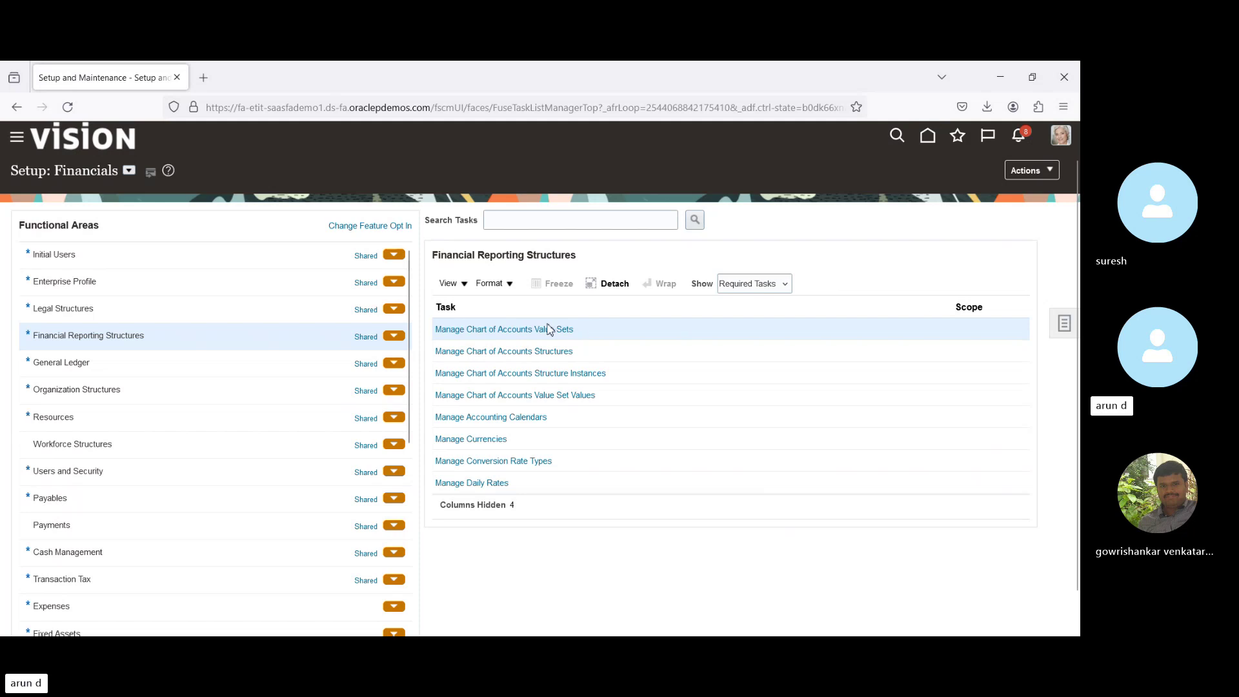
pyautogui.click(549, 329)
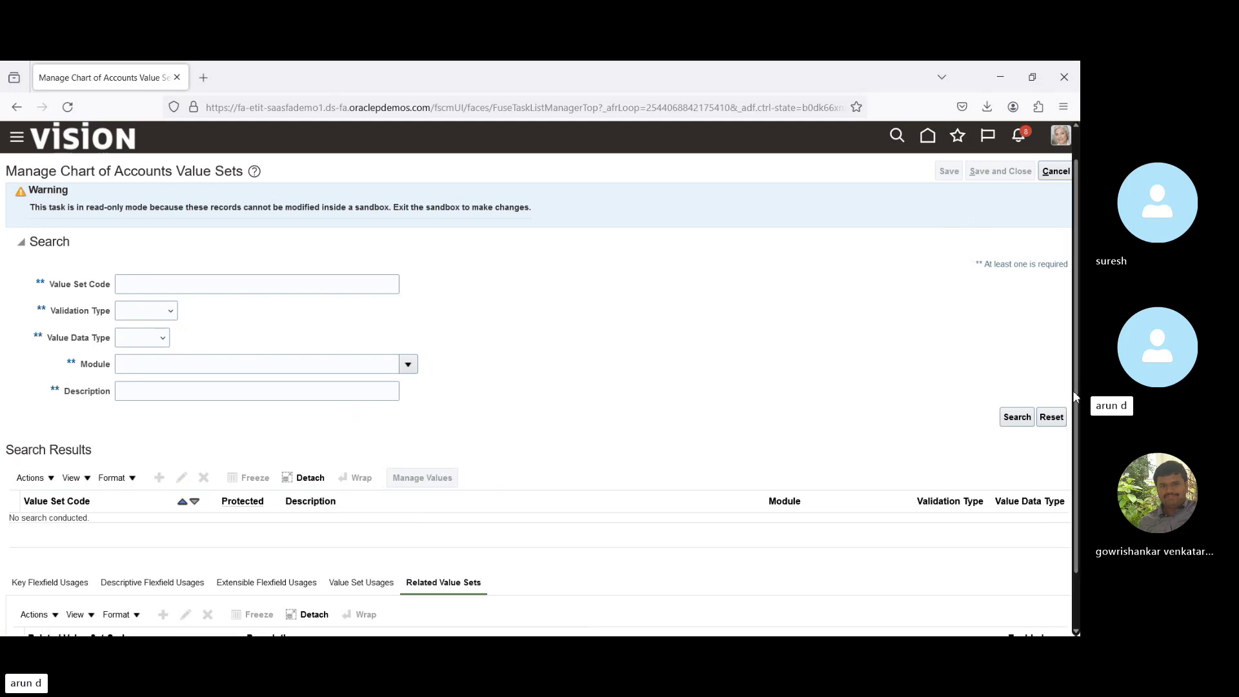
# Exit the RL_TEST sandbox from its options menu and confirm with Yes.
pyautogui.click(1044, 137)
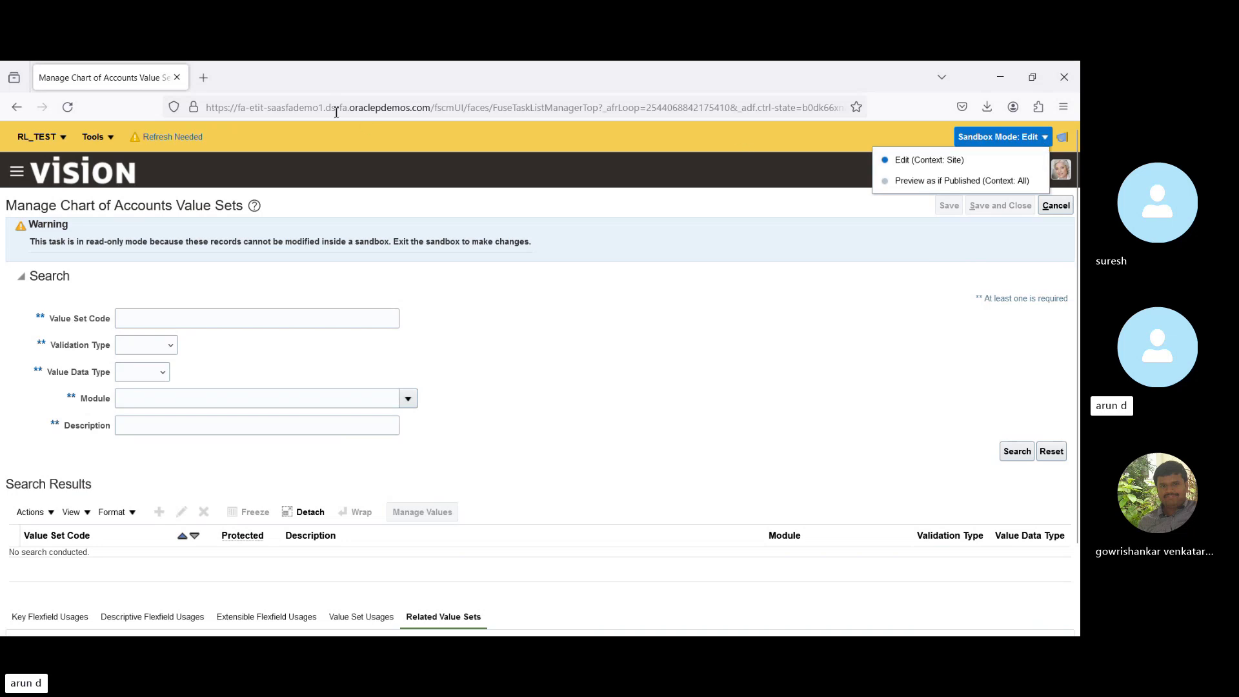
pyautogui.click(102, 141)
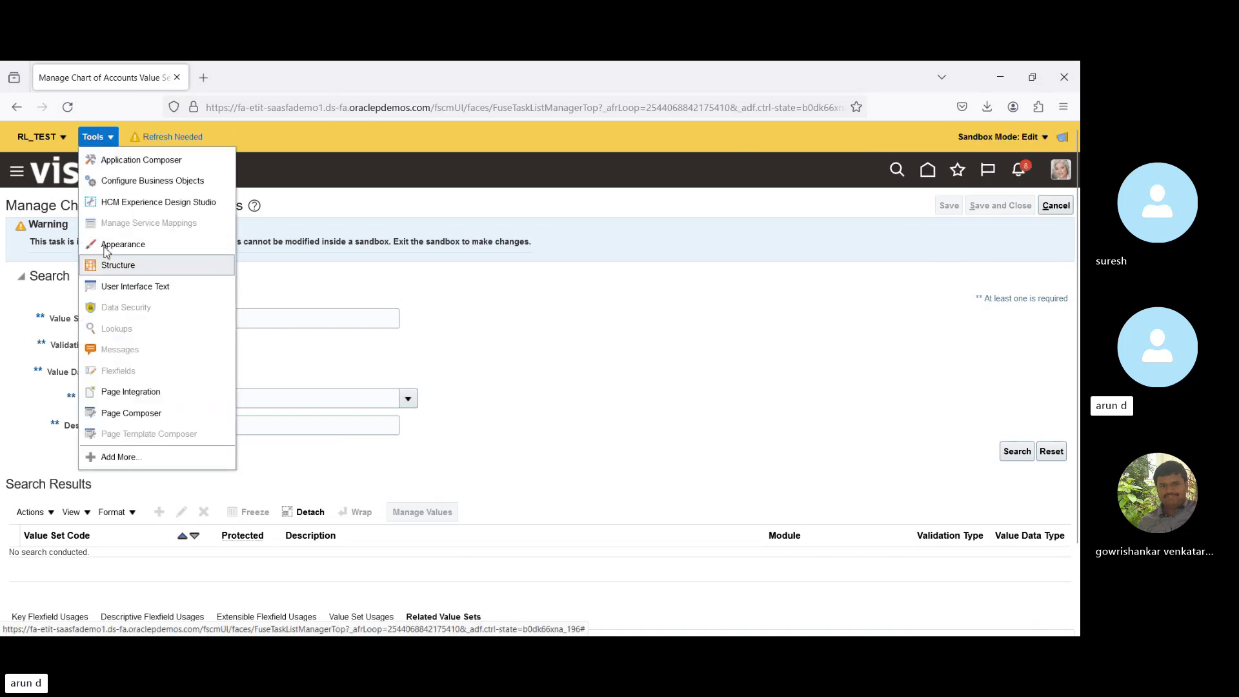
pyautogui.click(56, 137)
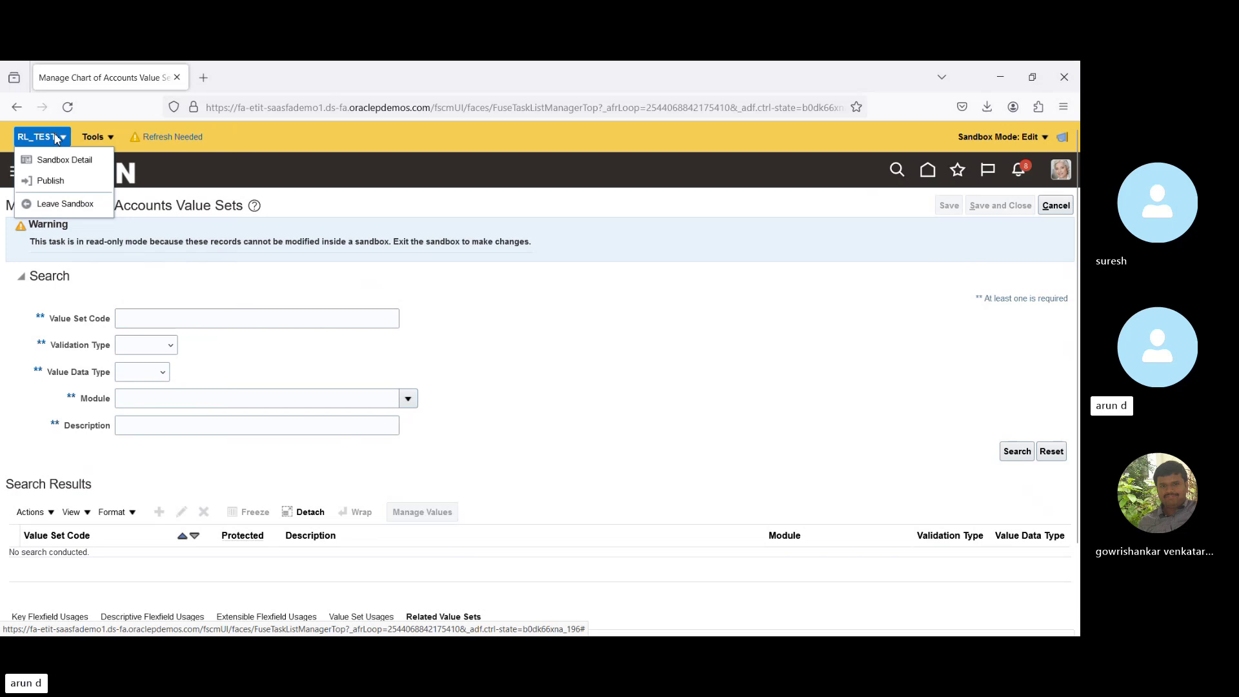
pyautogui.click(65, 204)
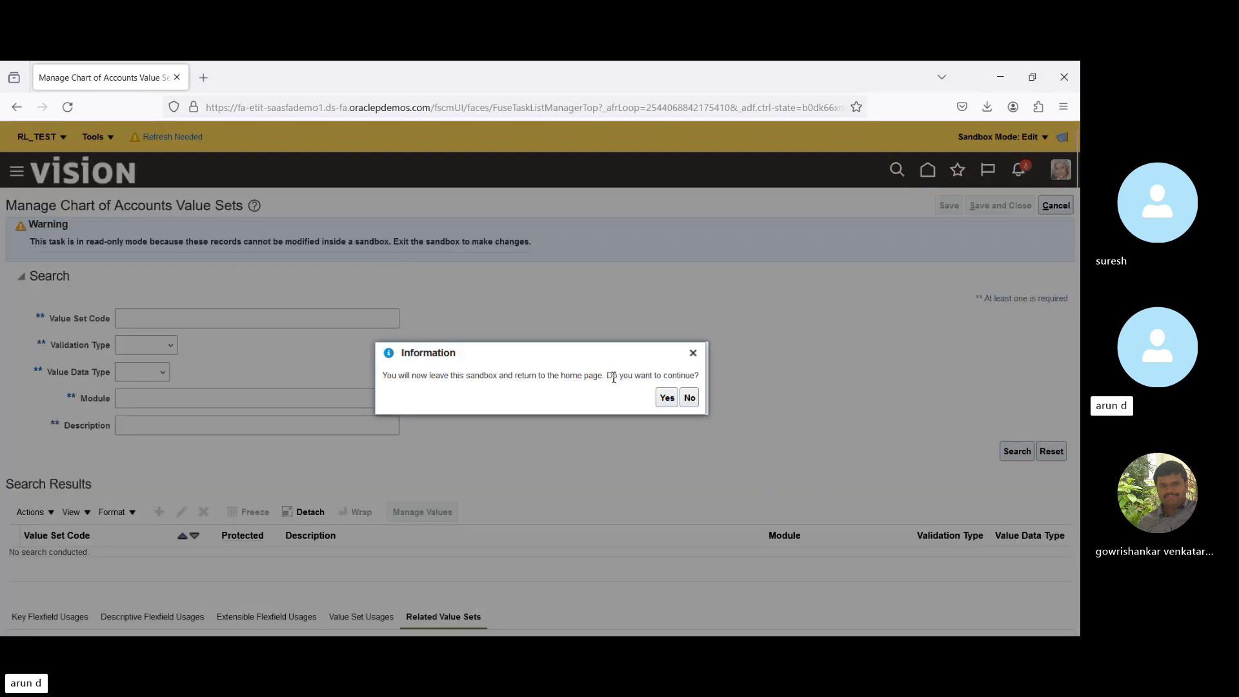
pyautogui.click(667, 398)
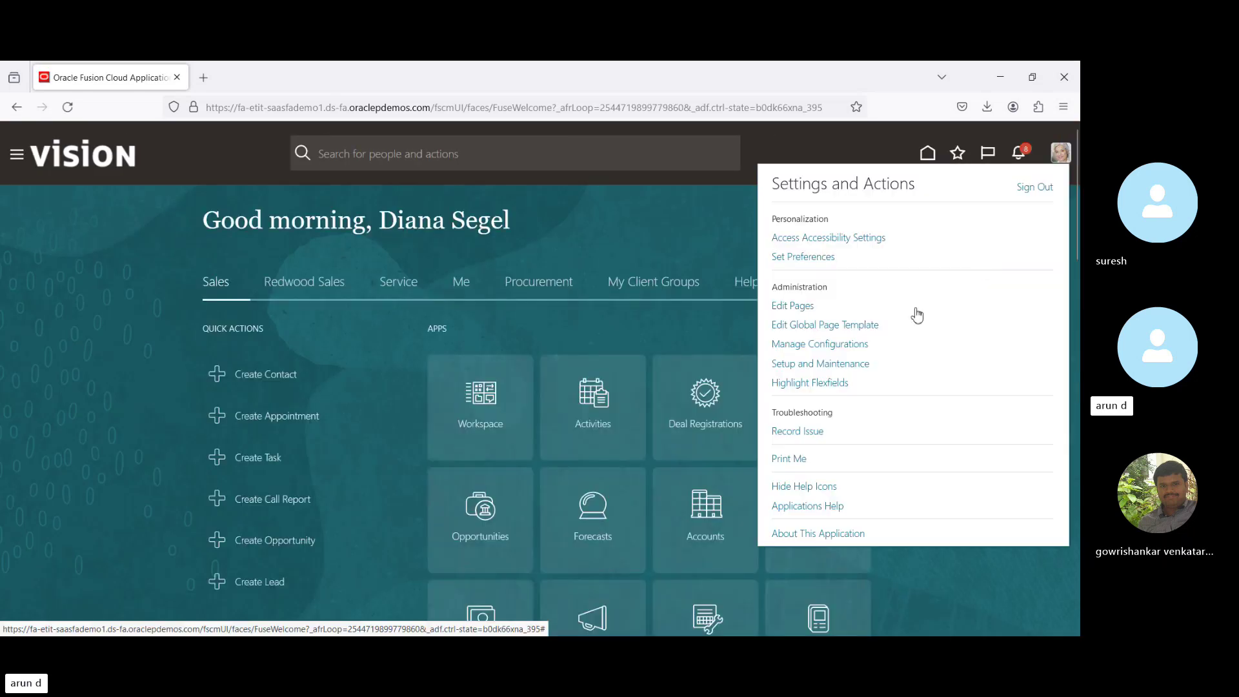
# From Setup and Maintenance, open Manage Chart of Accounts Value Sets under Financial Reporting Structures.
pyautogui.click(831, 365)
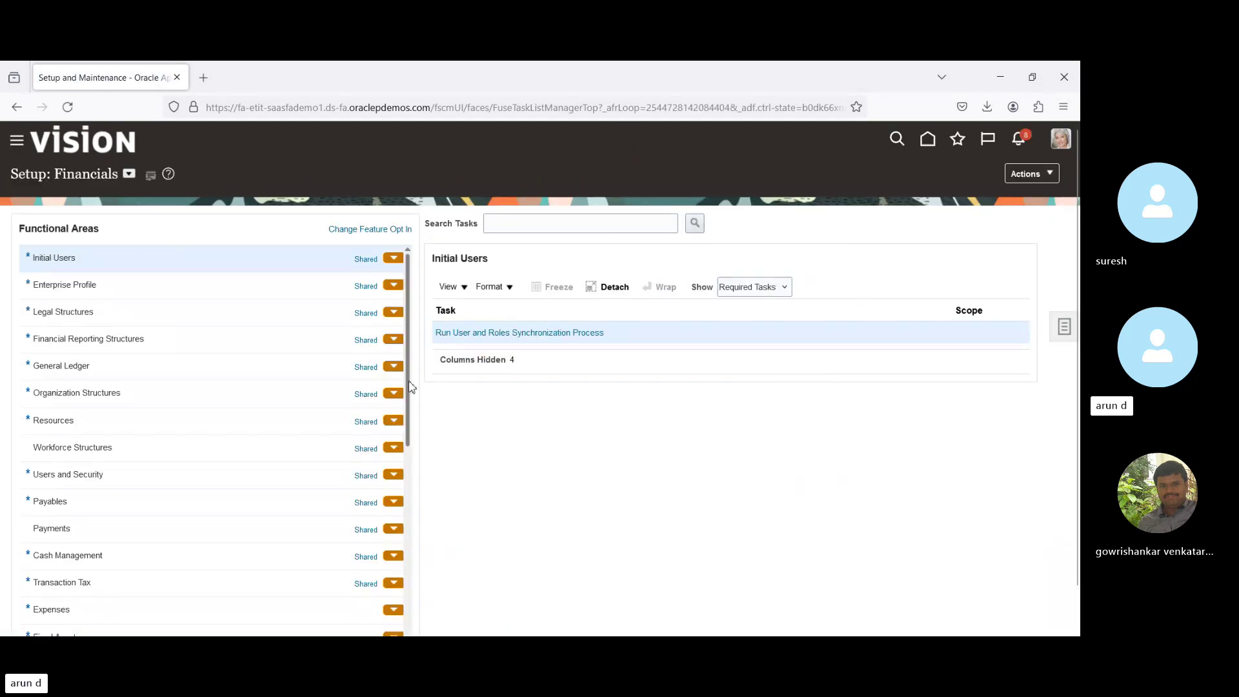
pyautogui.click(190, 342)
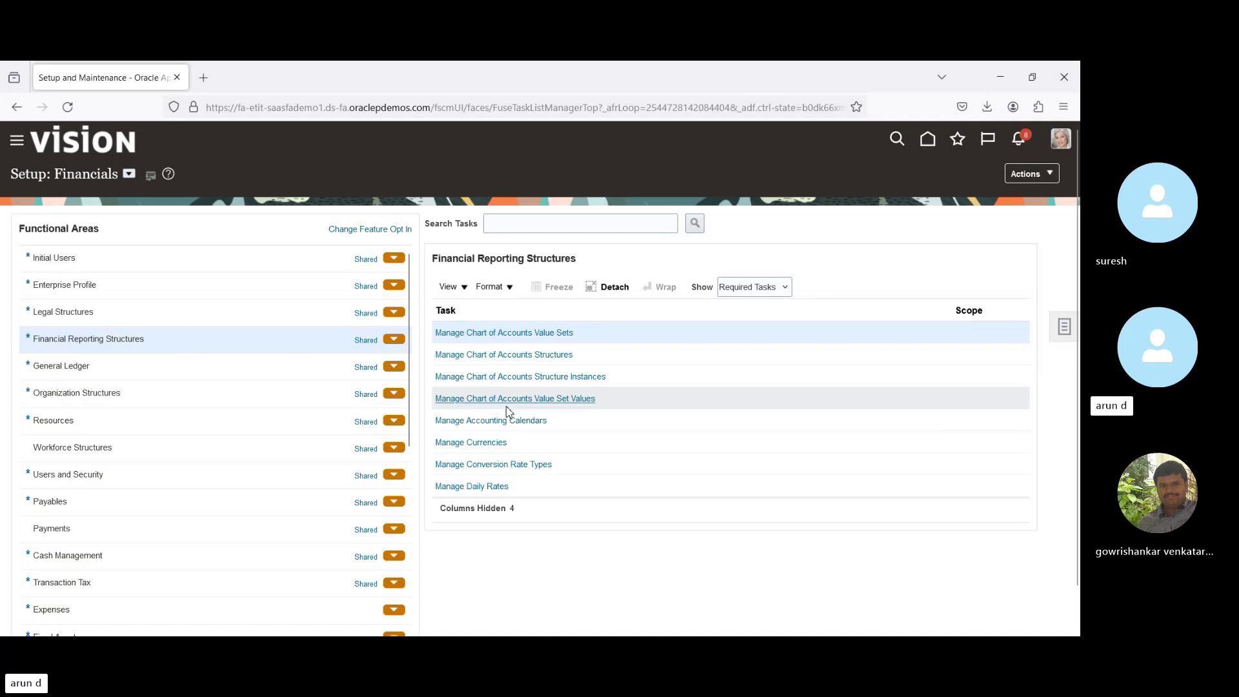
pyautogui.click(510, 333)
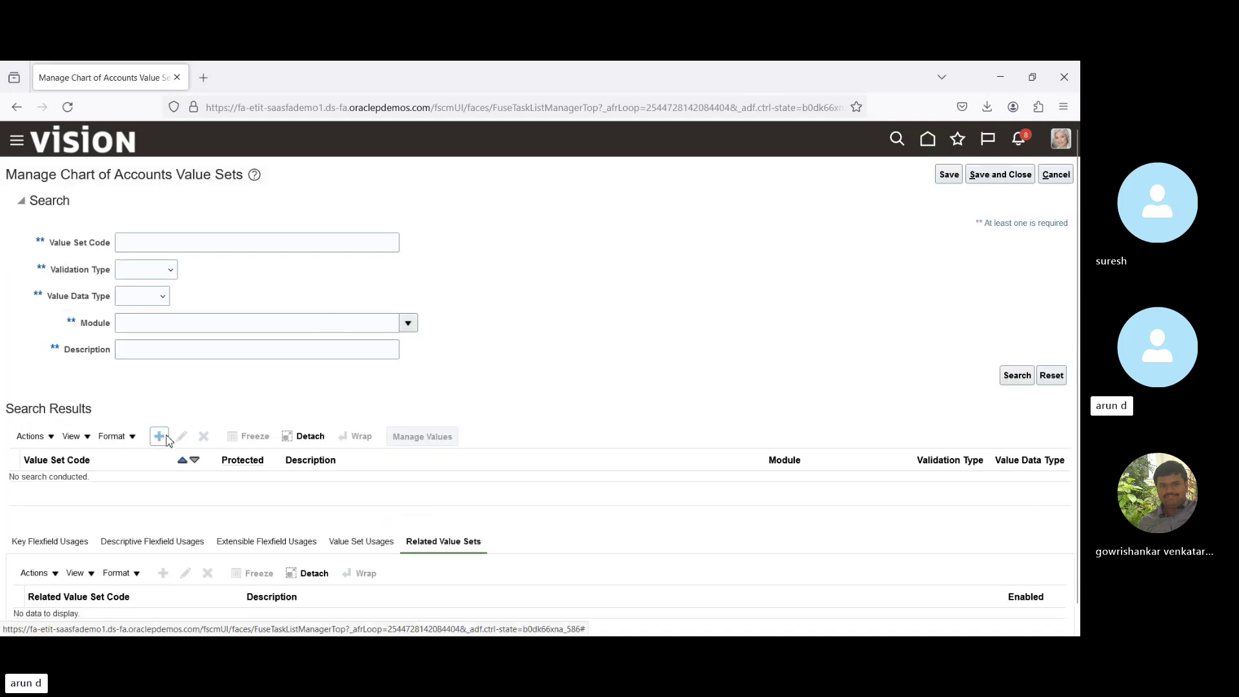
# Open the Create Value Set page from the value set search results.
pyautogui.click(164, 438)
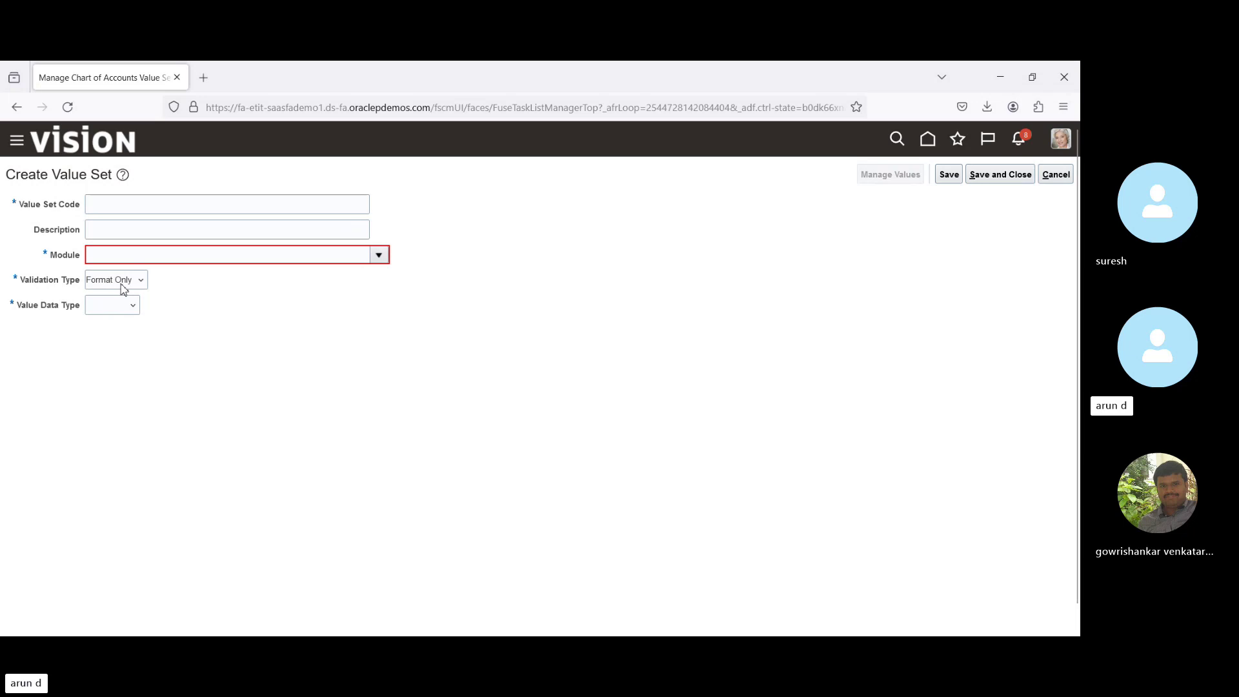
# Try the validation types Independent, Dependent and Subset, ending on Table.
pyautogui.click(118, 204)
pyautogui.click(120, 284)
pyautogui.click(121, 333)
pyautogui.press('Up')
pyautogui.press('Up')
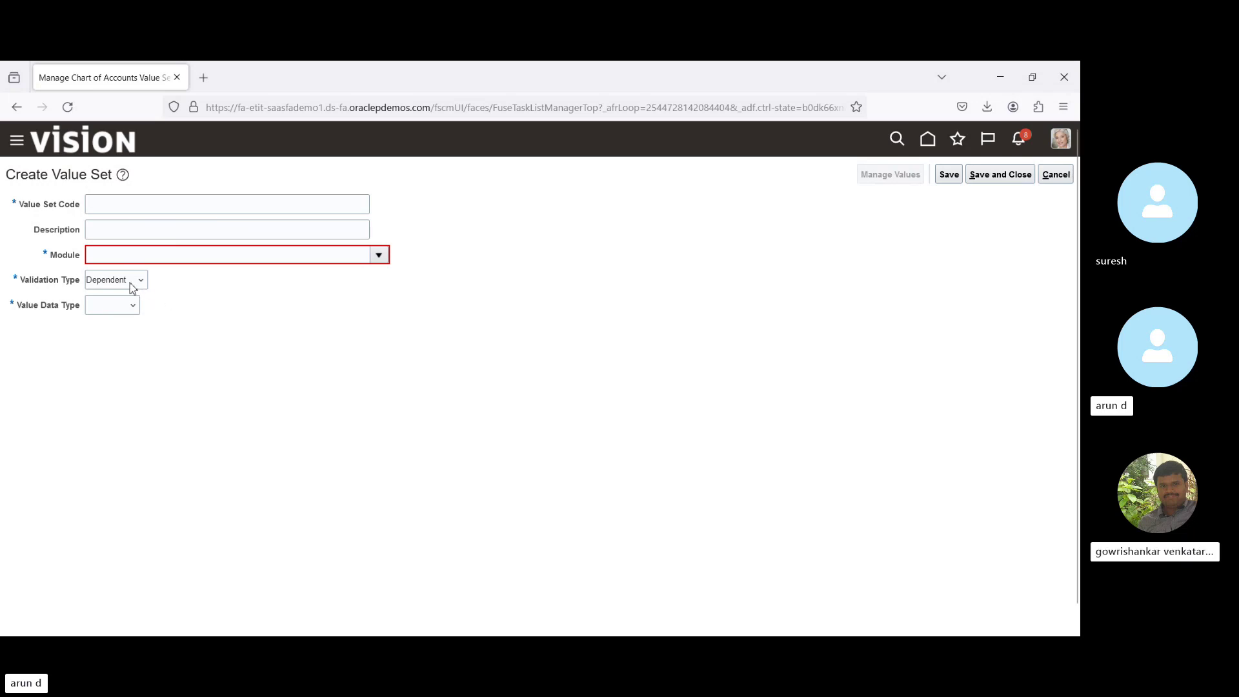
pyautogui.click(120, 368)
pyautogui.press('Down')
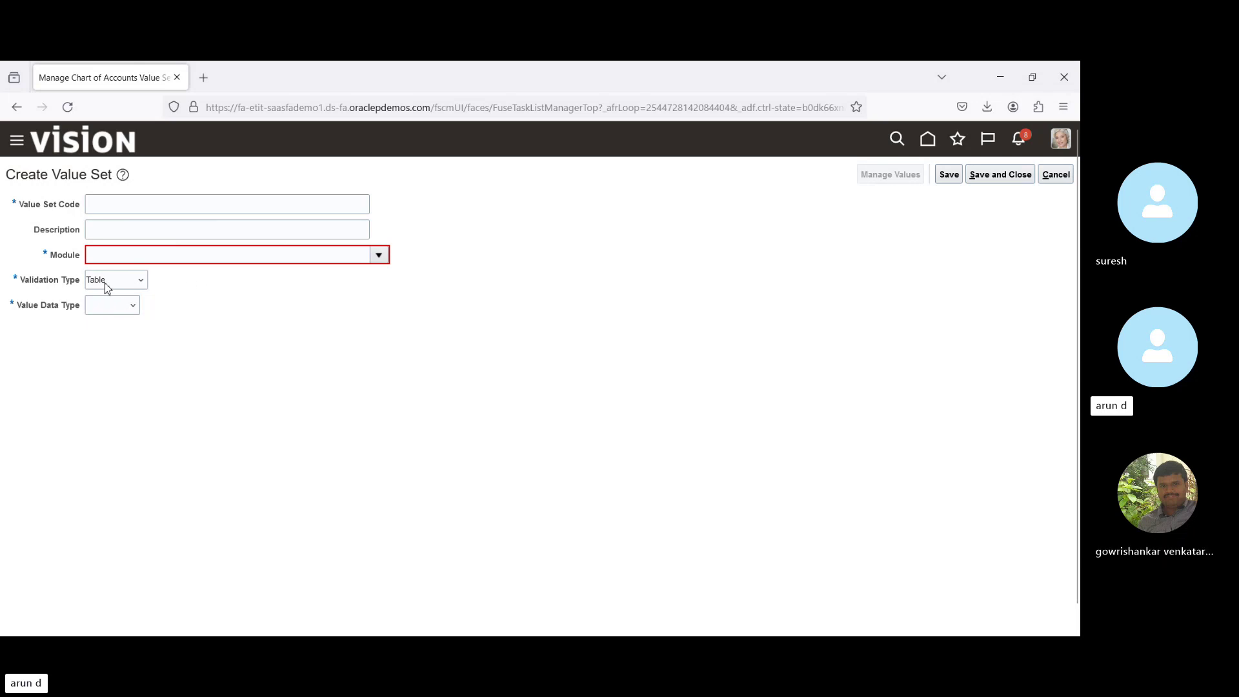
# Give the value set the code BPI_Company and assign it to the General Ledger module.
pyautogui.click(128, 204)
pyautogui.write('B')
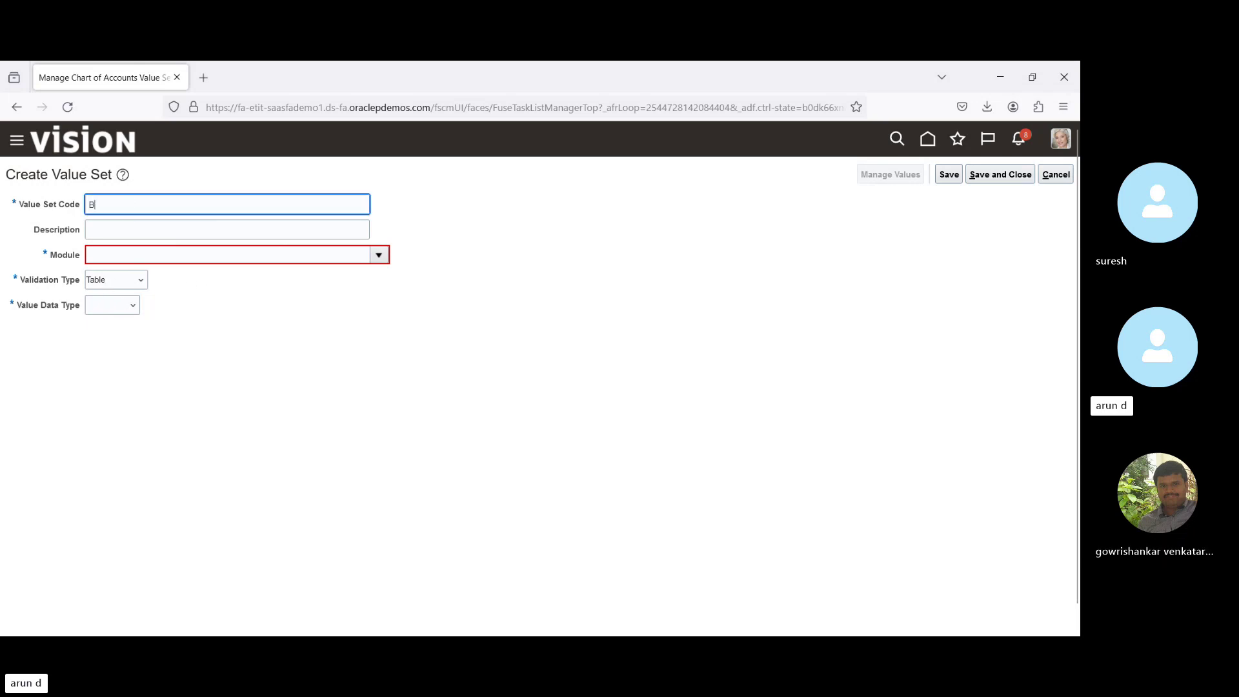
pyautogui.write('PI')
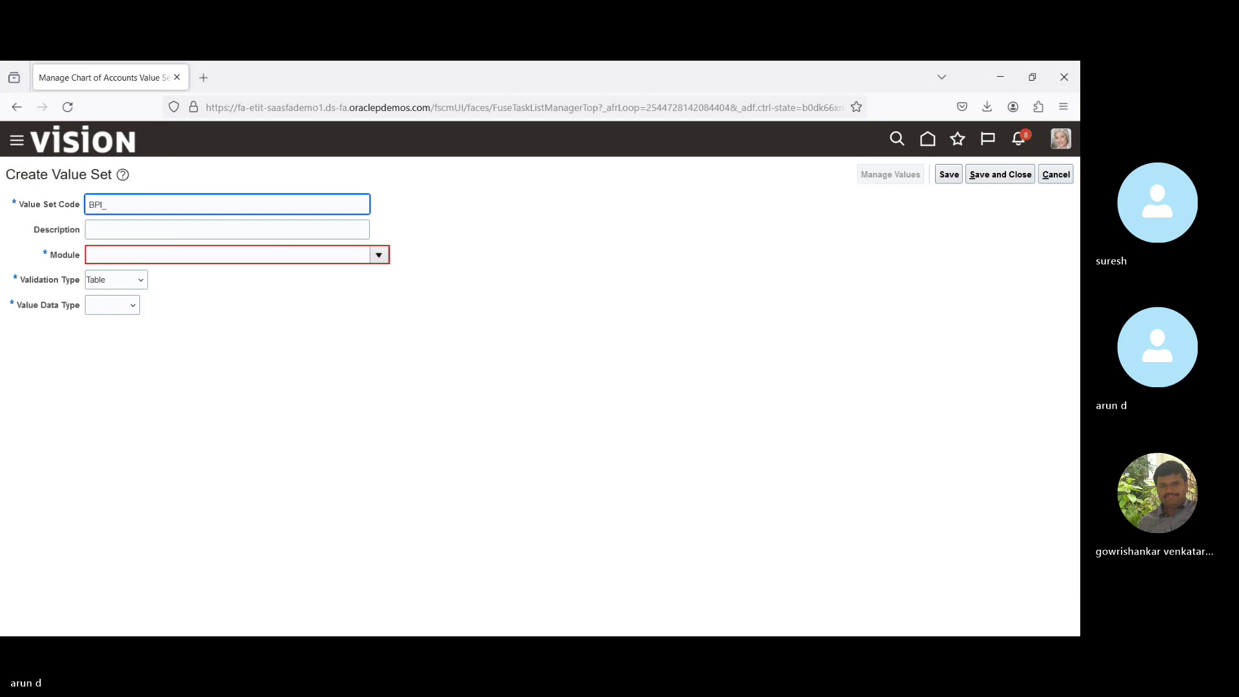
pyautogui.write('_Company')
pyautogui.press('Tab')
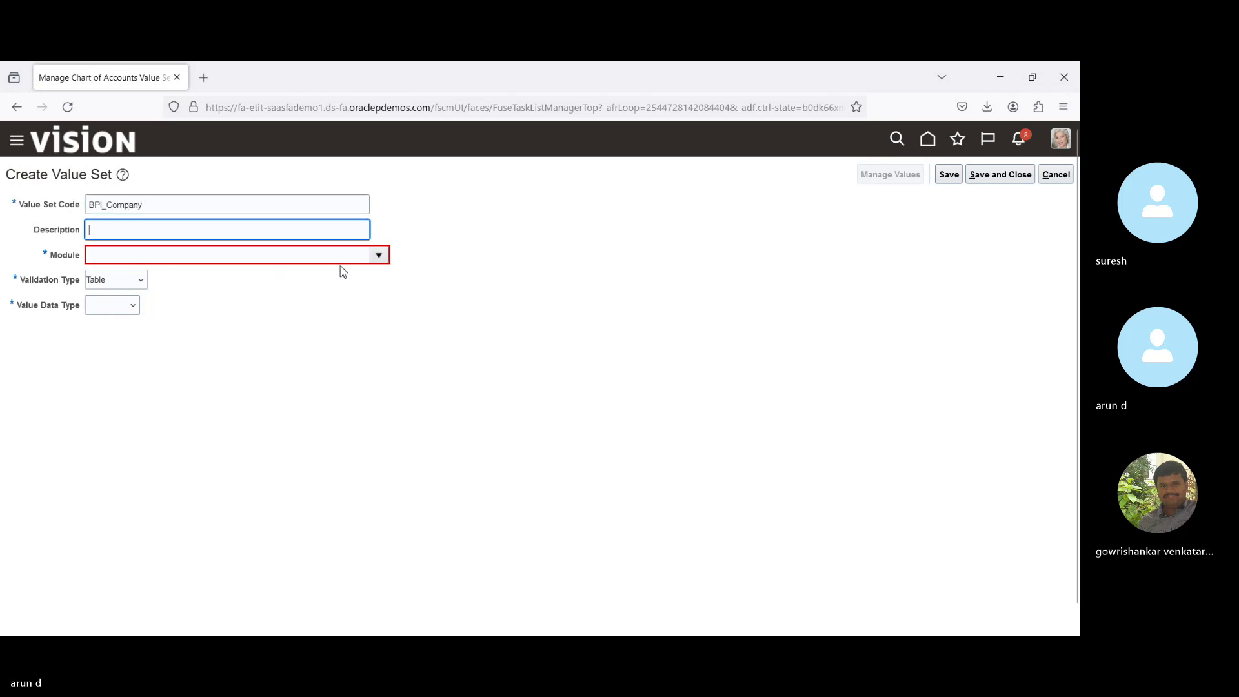
pyautogui.click(379, 255)
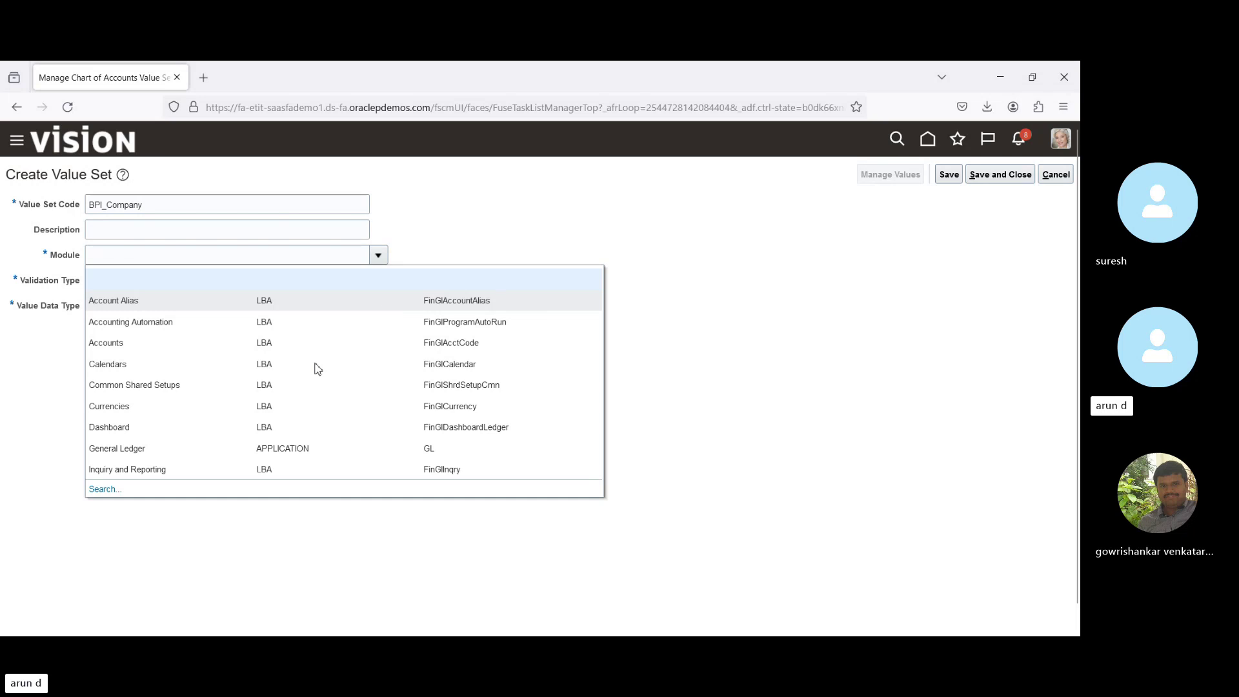
pyautogui.click(163, 457)
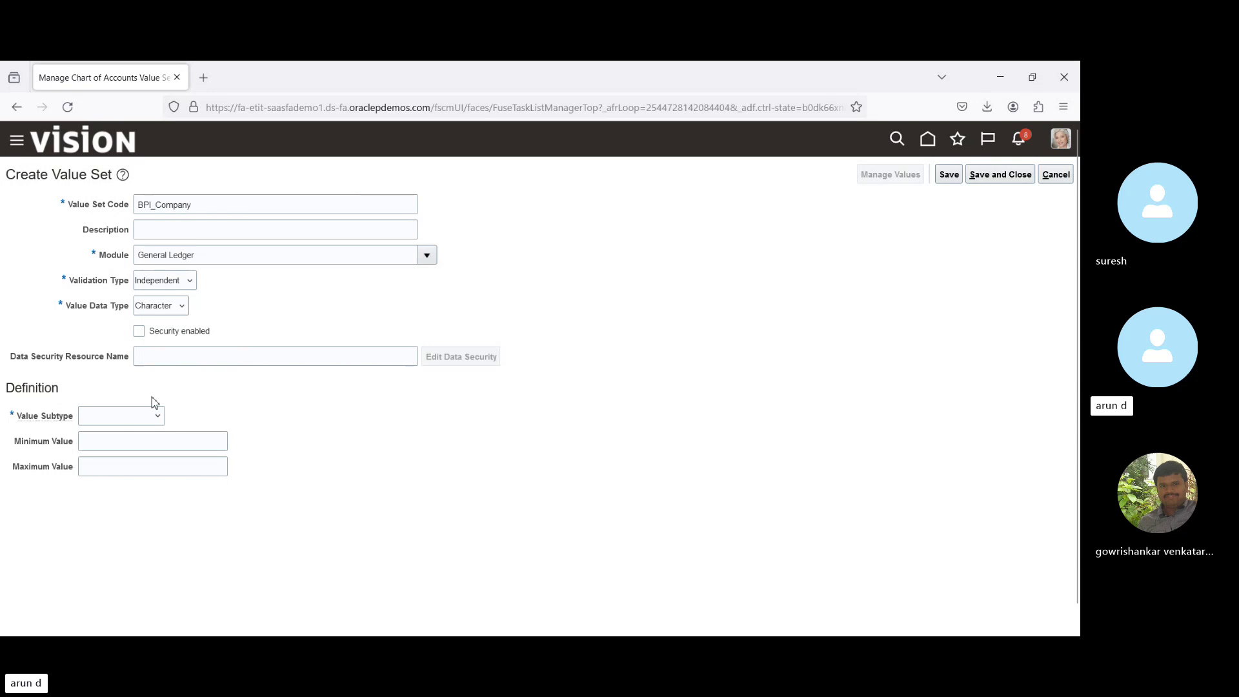
# Set the value subtype to Text with a maximum length of 2.
pyautogui.click(108, 421)
pyautogui.click(111, 456)
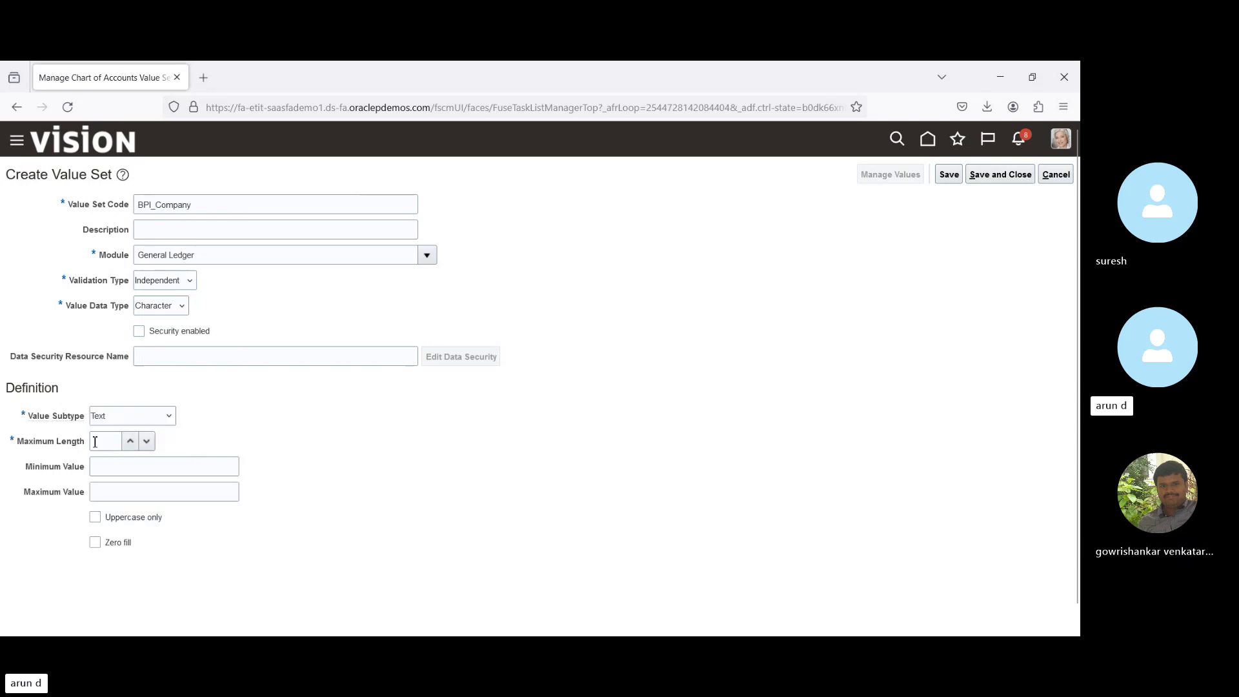
pyautogui.click(97, 442)
pyautogui.write('2')
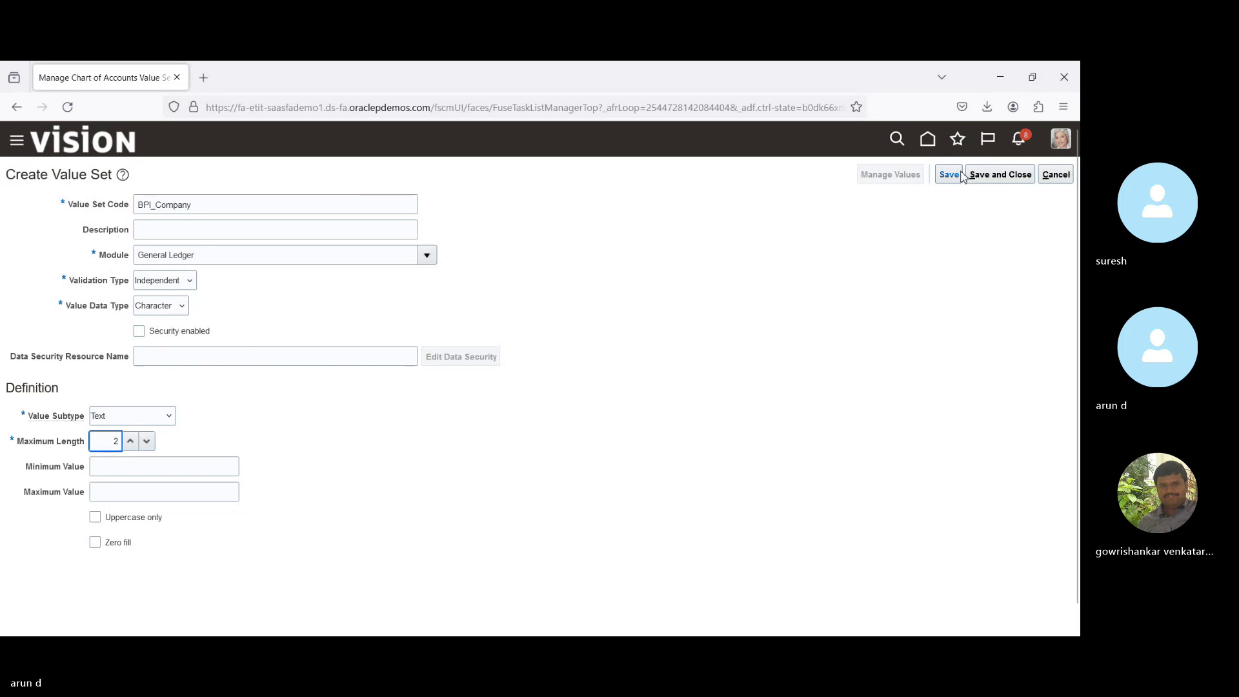
# Save the value set and enable security on it, dismissing the missing-resource error.
pyautogui.click(949, 175)
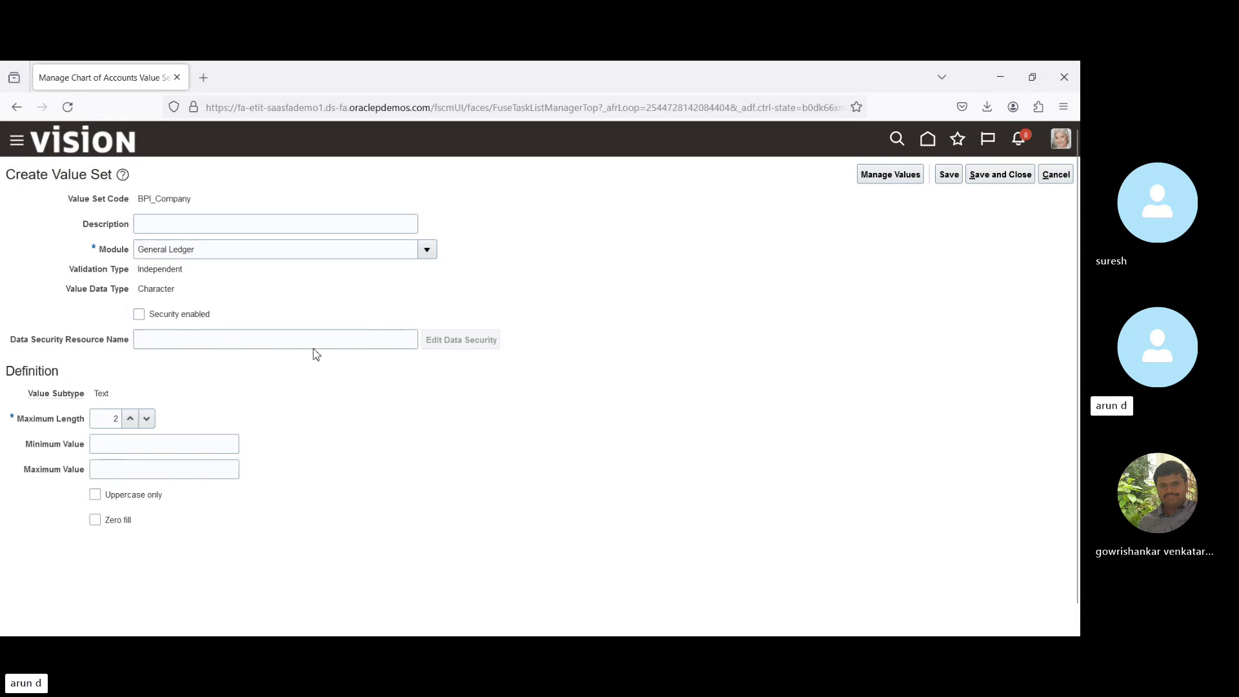
pyautogui.click(141, 317)
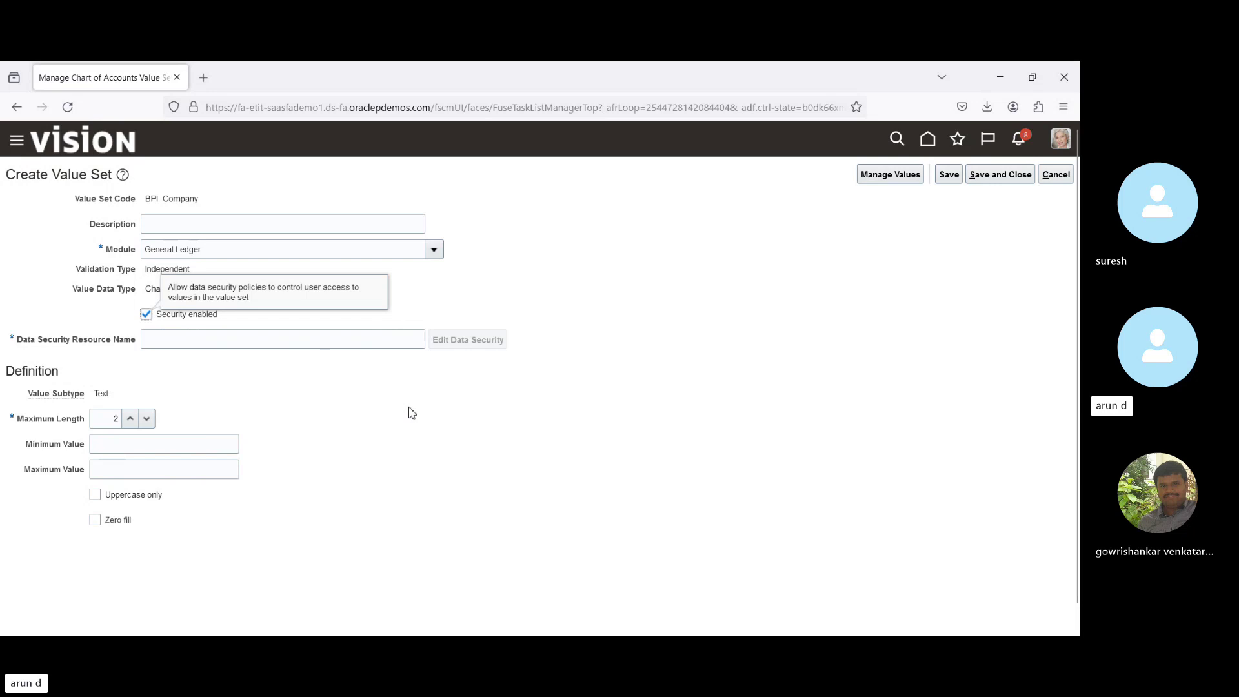
pyautogui.click(379, 339)
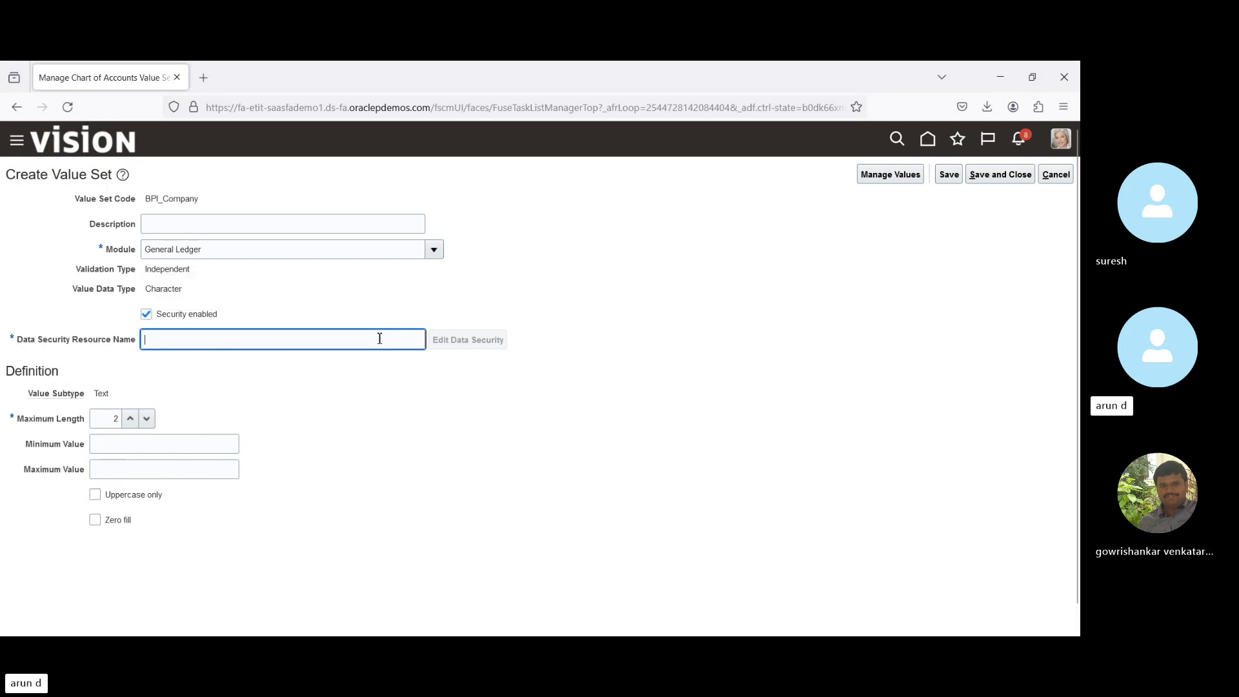
pyautogui.click(950, 178)
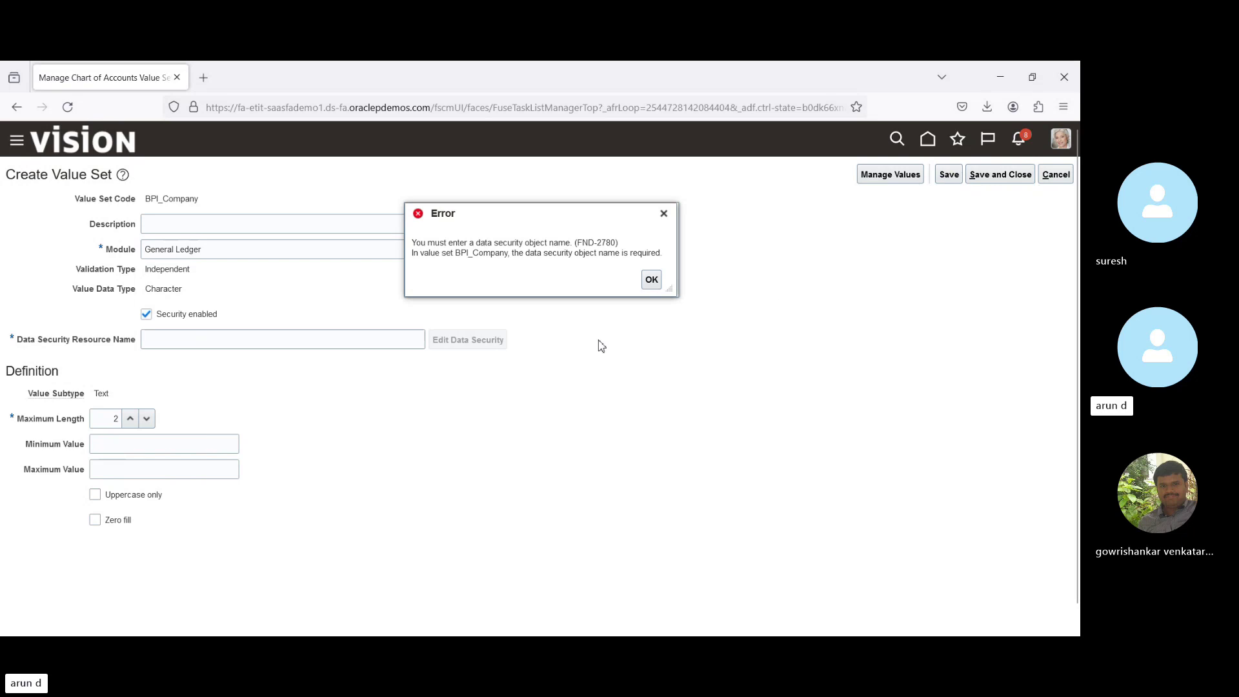
pyautogui.click(644, 276)
# Enter BPI_Security as the data security resource name and save the value set.
pyautogui.click(210, 338)
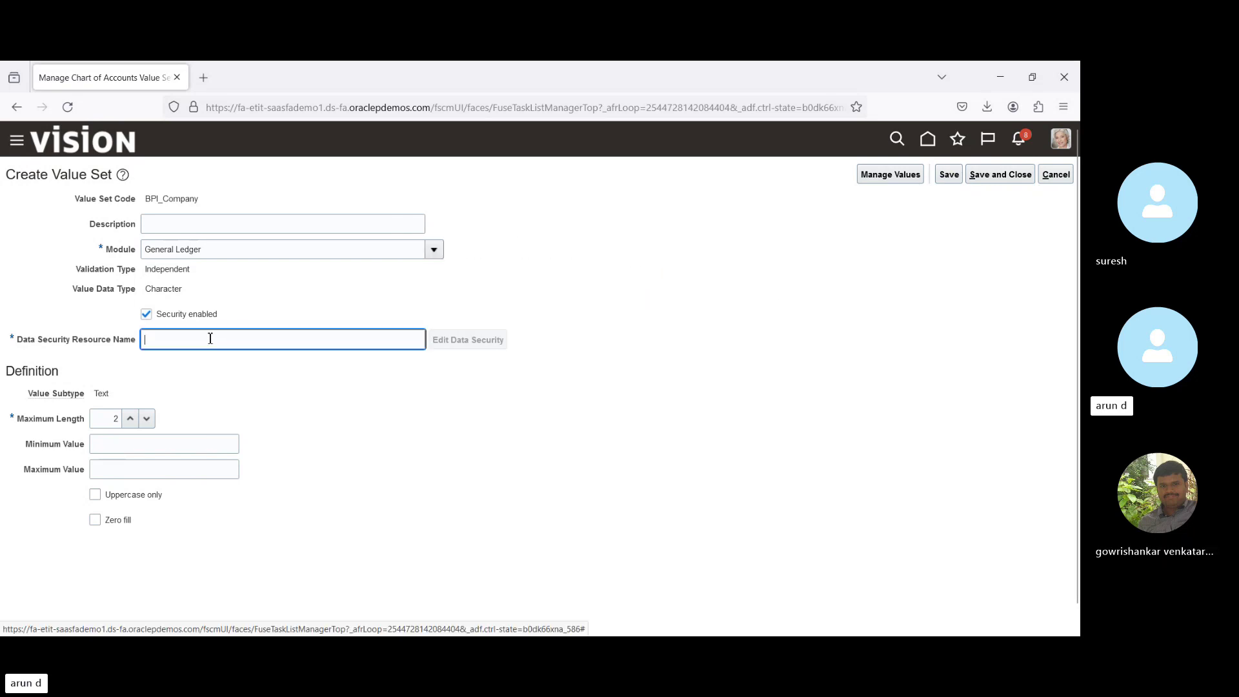
pyautogui.write('B')
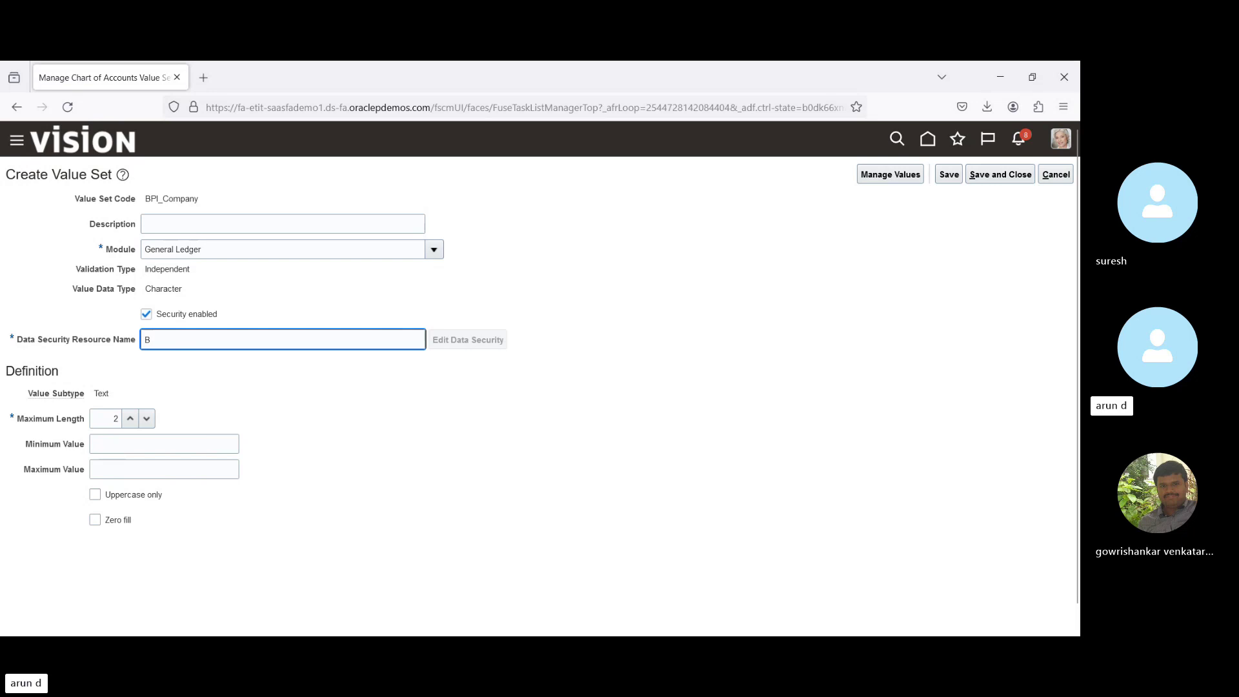
pyautogui.write('PI_Se')
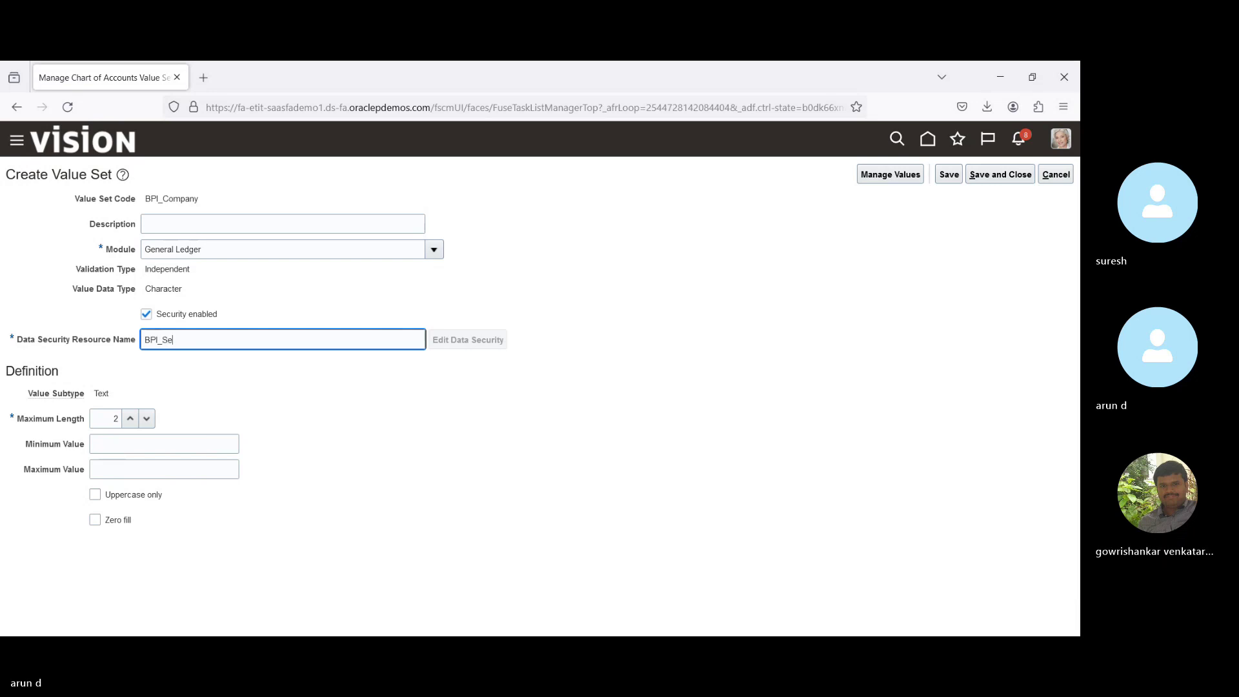
pyautogui.write('curity')
pyautogui.press('Tab')
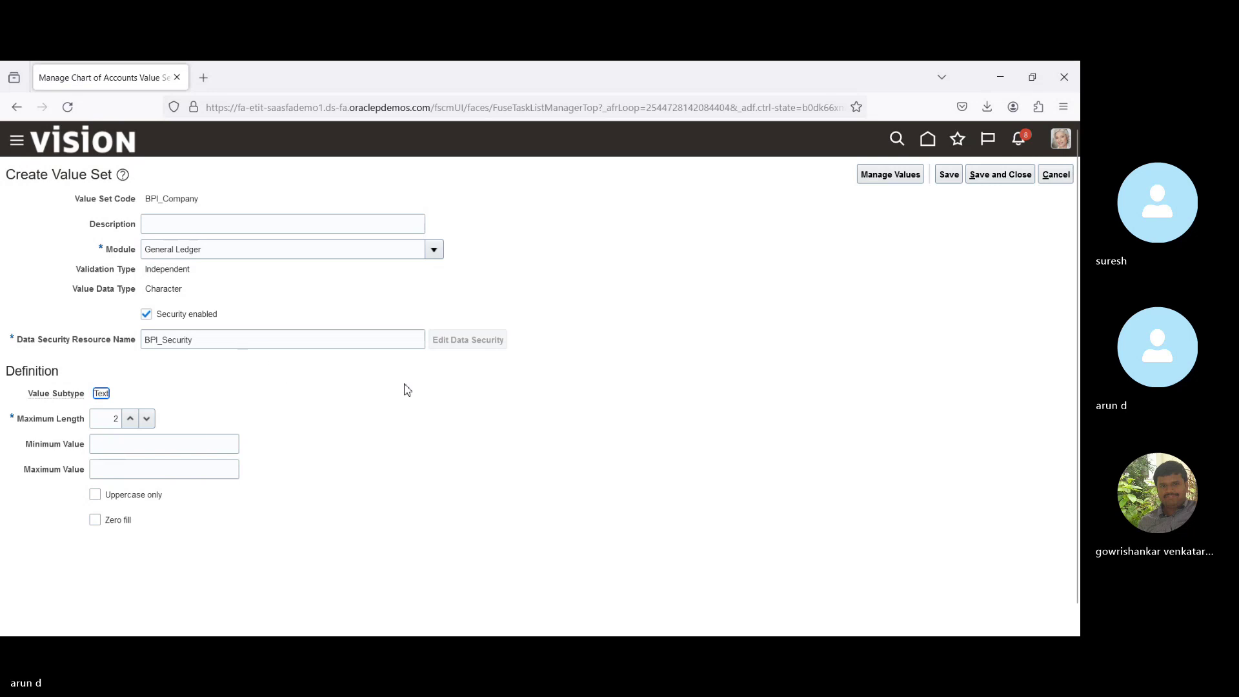
pyautogui.click(434, 393)
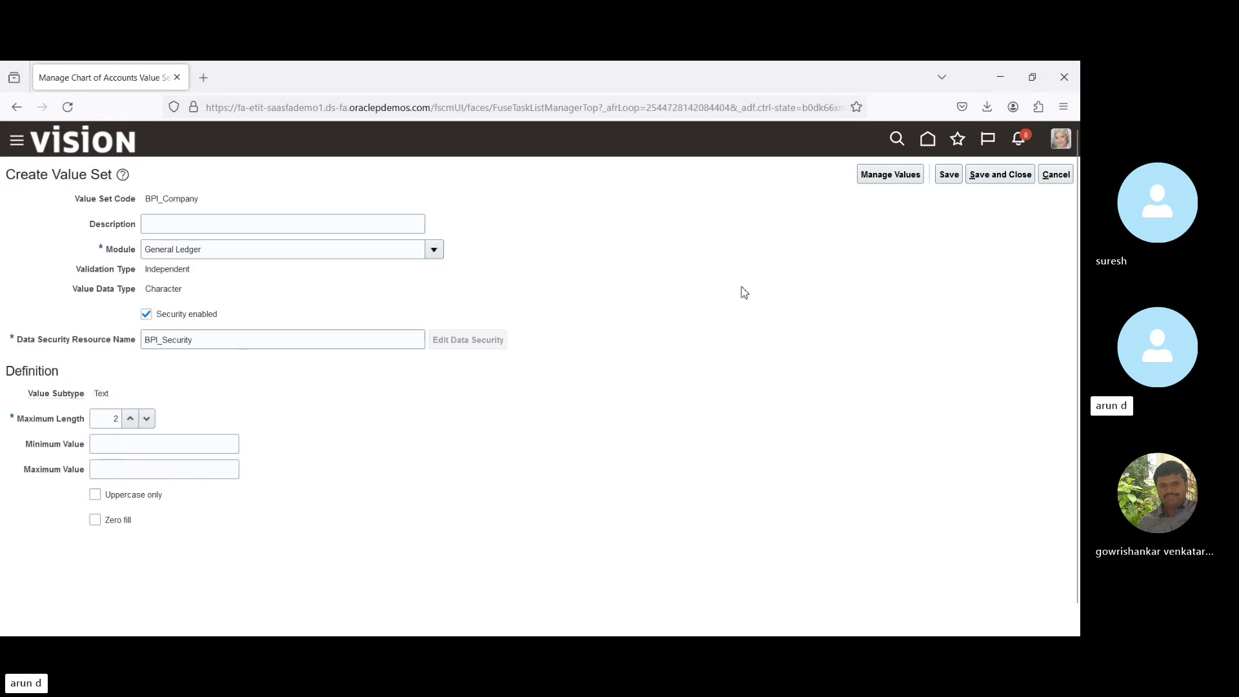
pyautogui.click(953, 177)
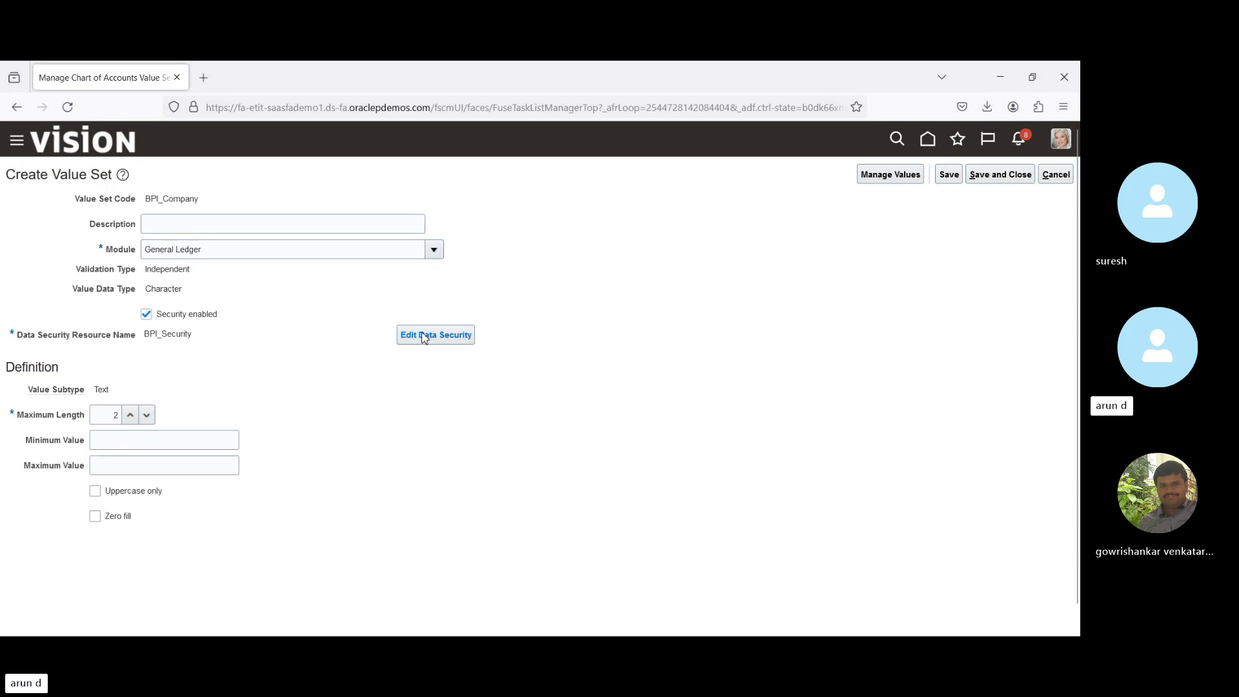
# Open Edit Data Security for the BPI_Security resource.
pyautogui.click(406, 342)
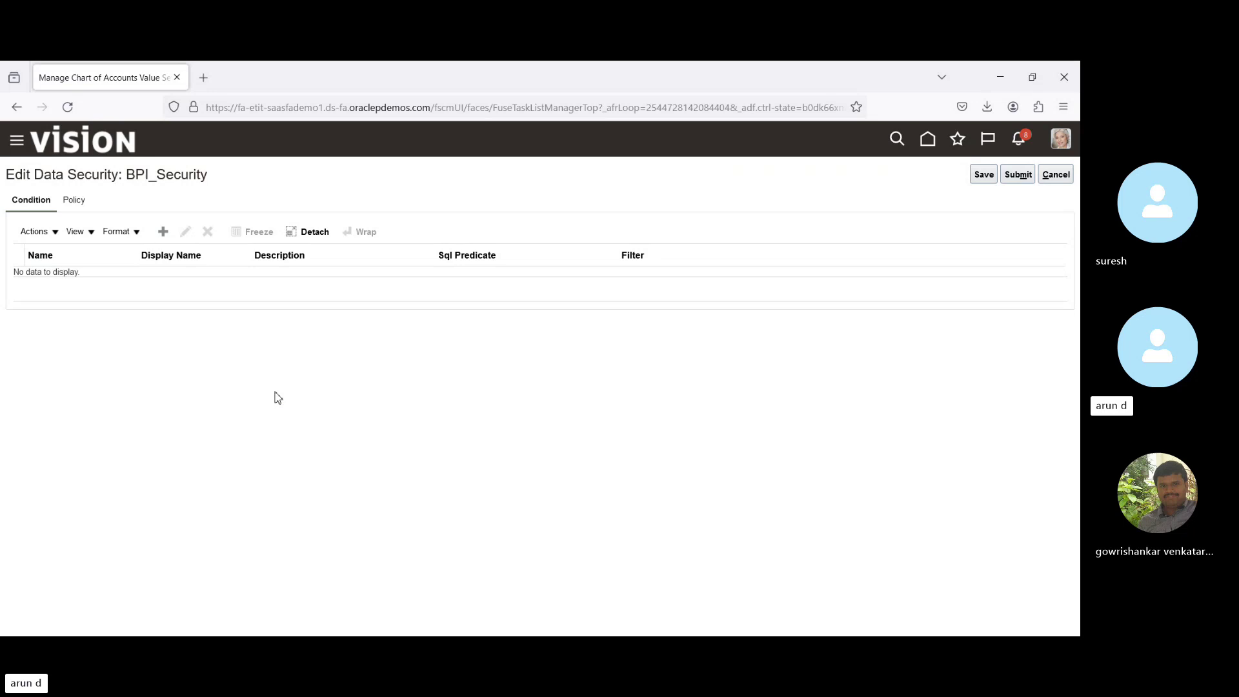
# Create a new condition with name and display name BPI_SEC.
pyautogui.click(163, 233)
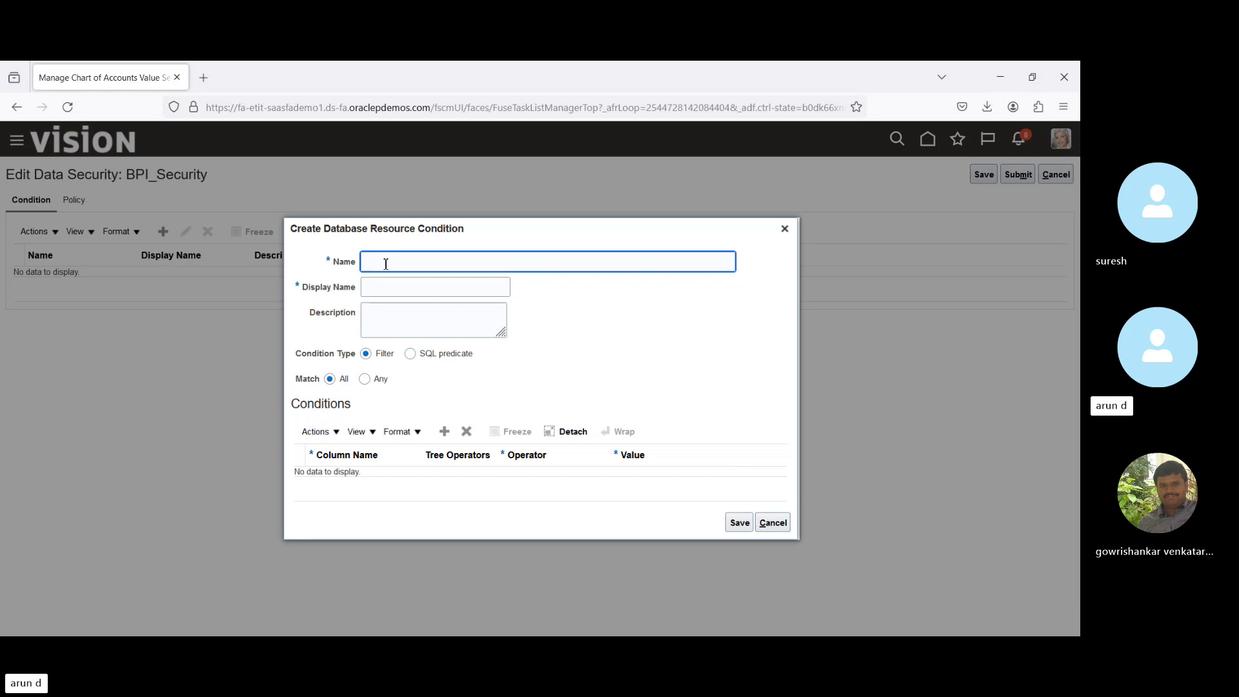
pyautogui.write('BPI_SEC')
pyautogui.hotkey('ctrl', 'a')
pyautogui.hotkey('ctrl', 'c')
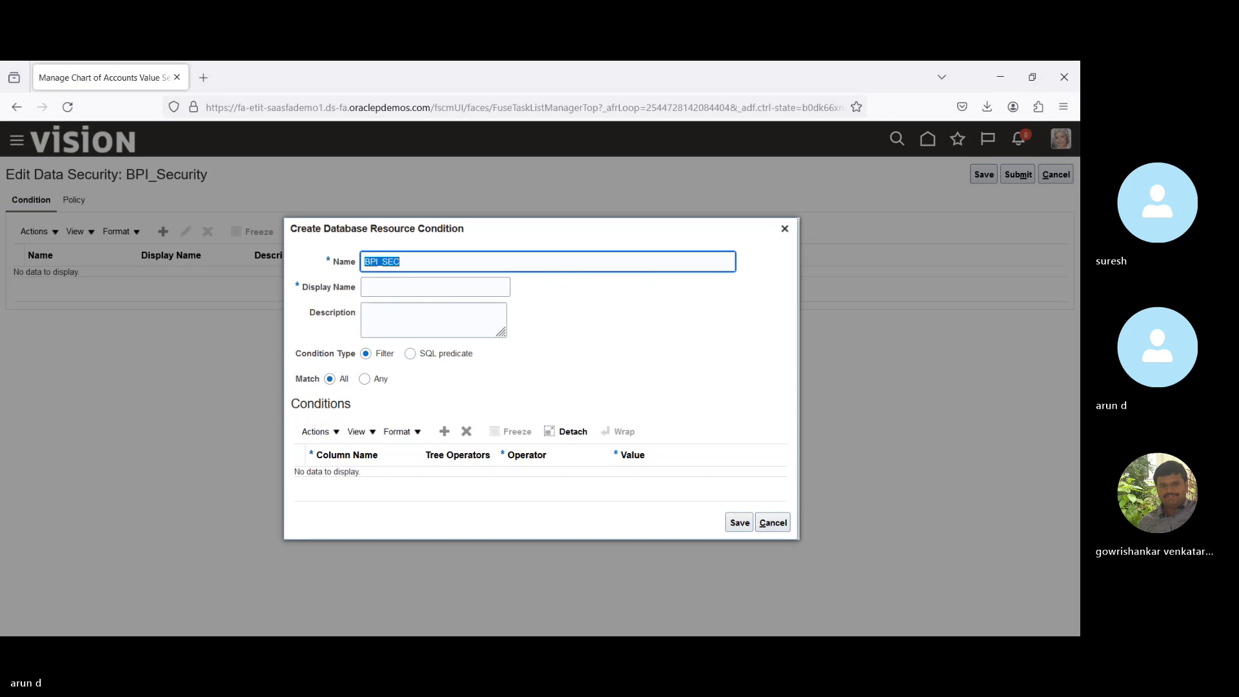
pyautogui.click(435, 286)
pyautogui.hotkey('ctrl', 'v')
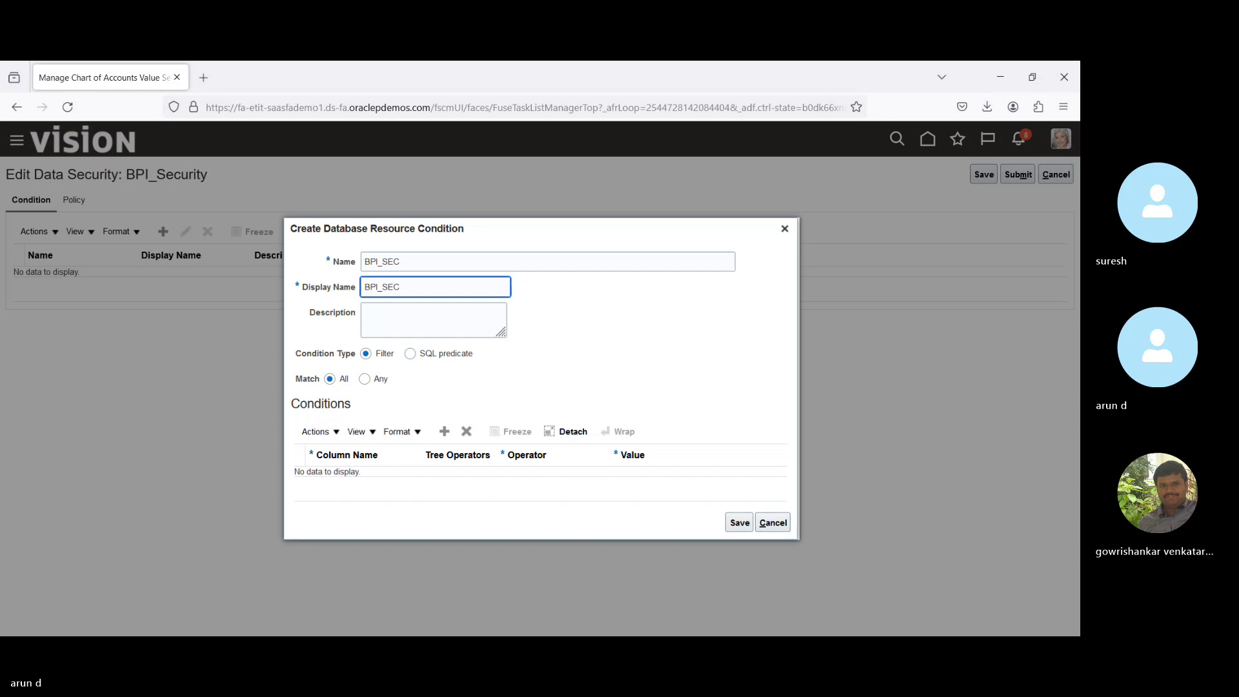
pyautogui.press('Tab')
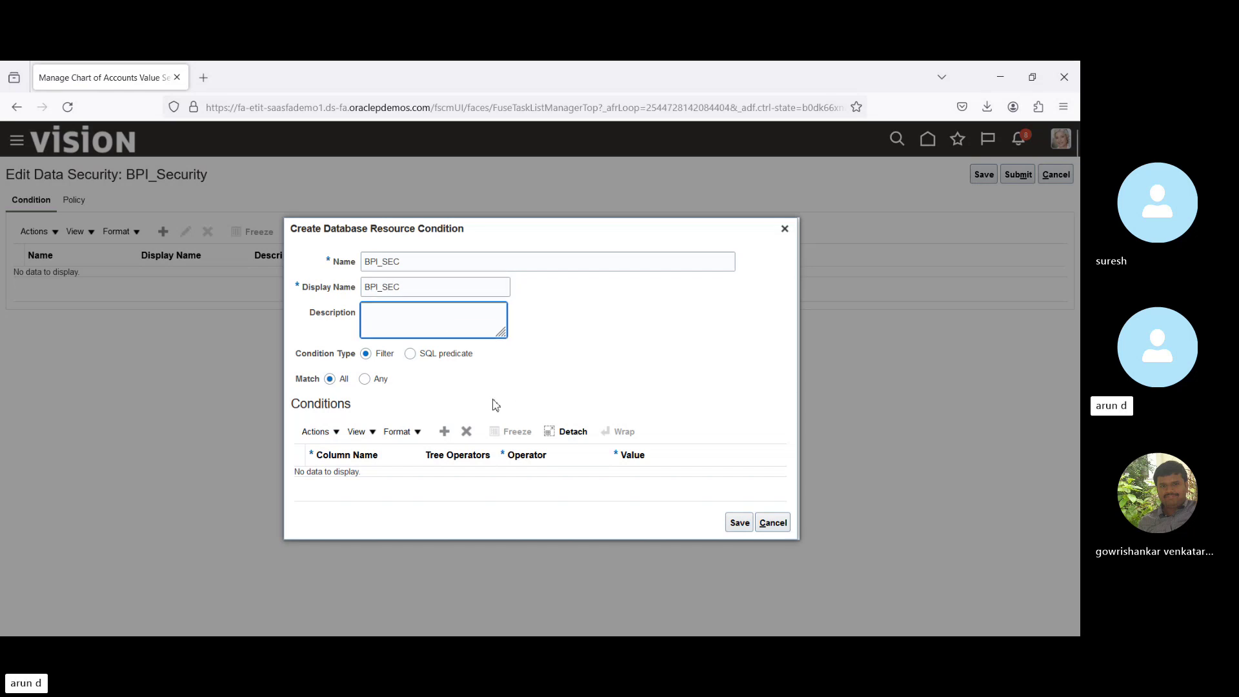
# Add the criterion VALUE equal to 100 and save the BPI_SEC condition.
pyautogui.click(443, 434)
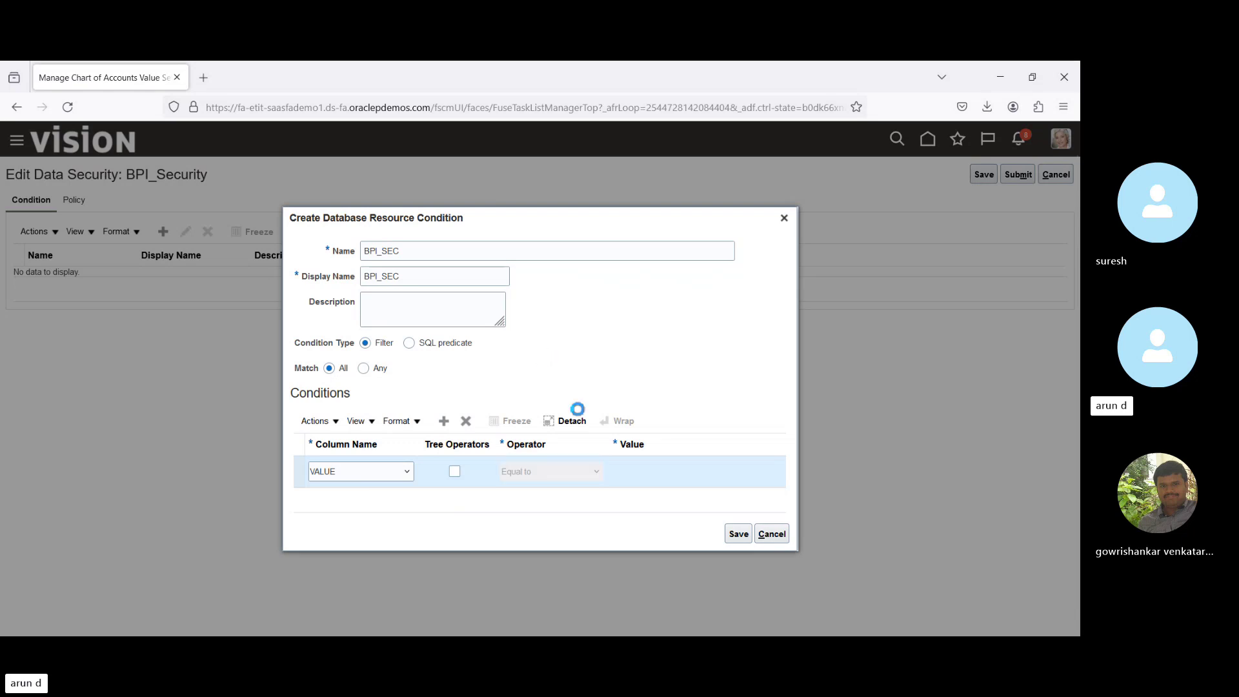
pyautogui.click(680, 474)
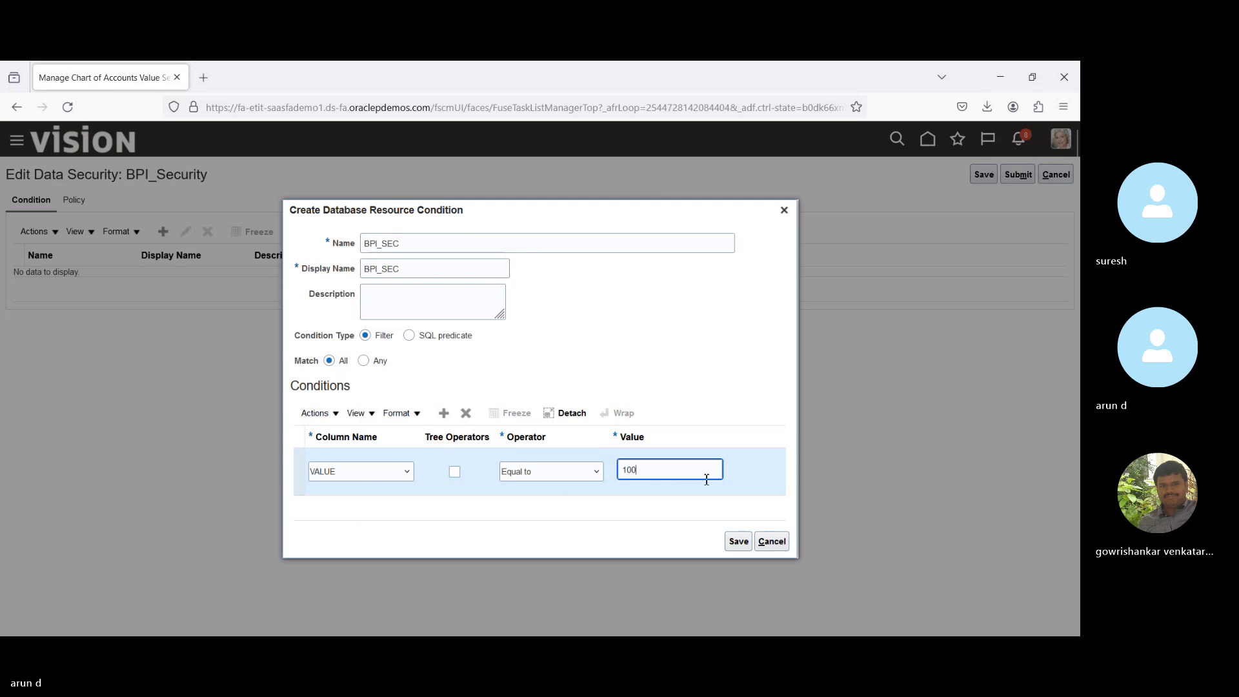
pyautogui.click(738, 543)
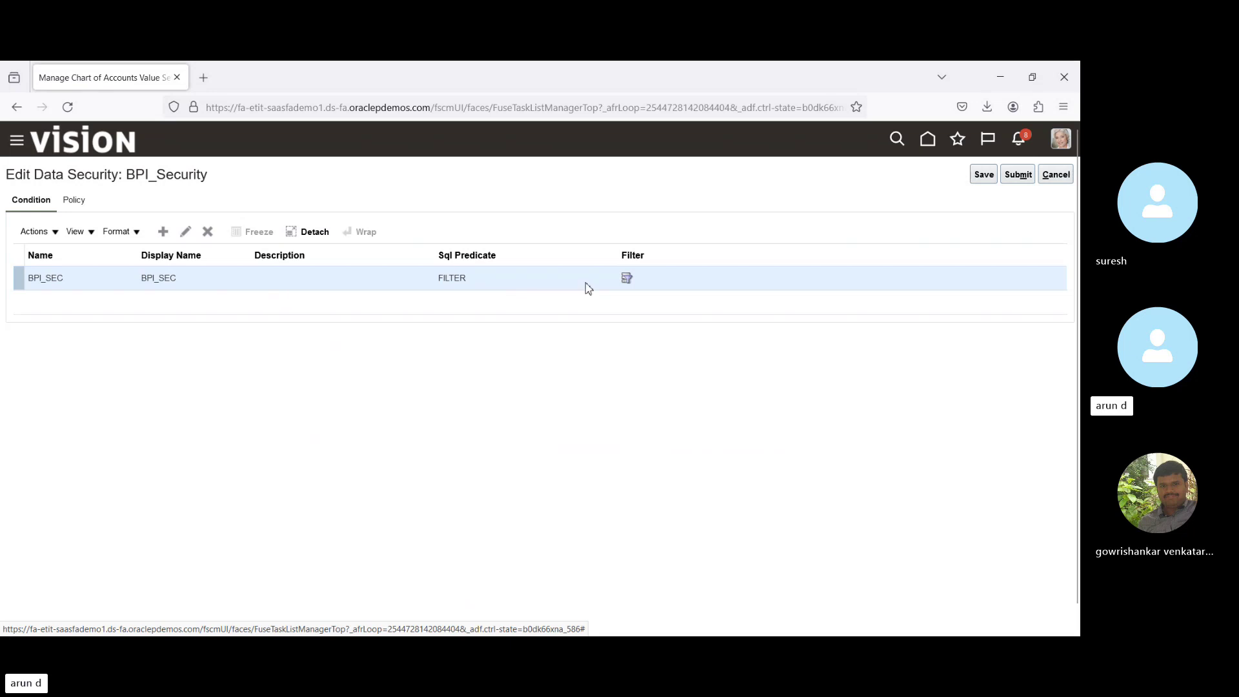
# Review BPI_SEC's filter details, then start a new data security policy.
pyautogui.click(627, 278)
pyautogui.click(431, 385)
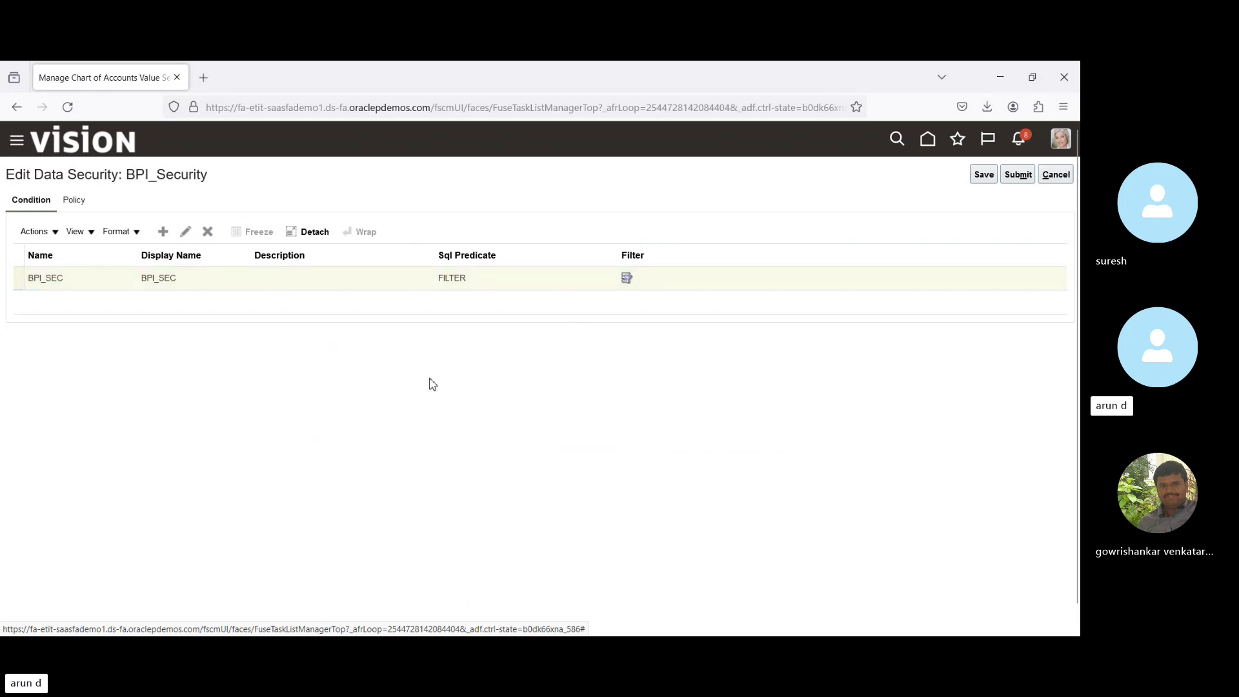
pyautogui.click(74, 200)
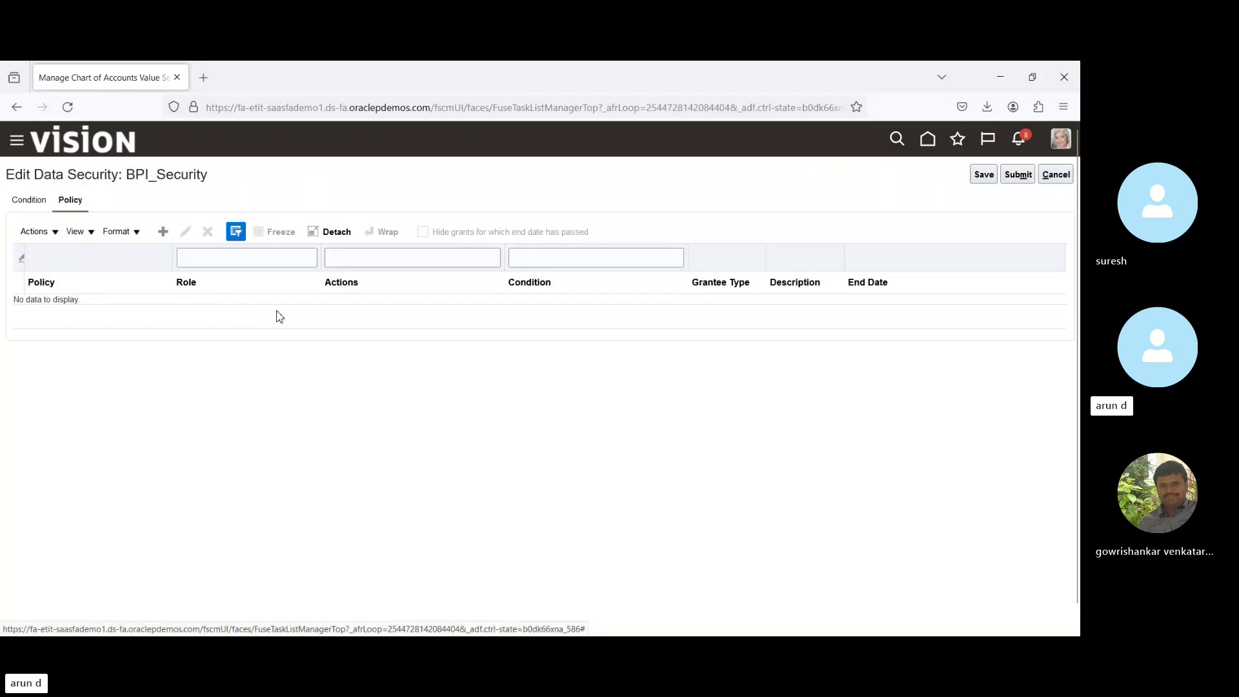
pyautogui.click(163, 231)
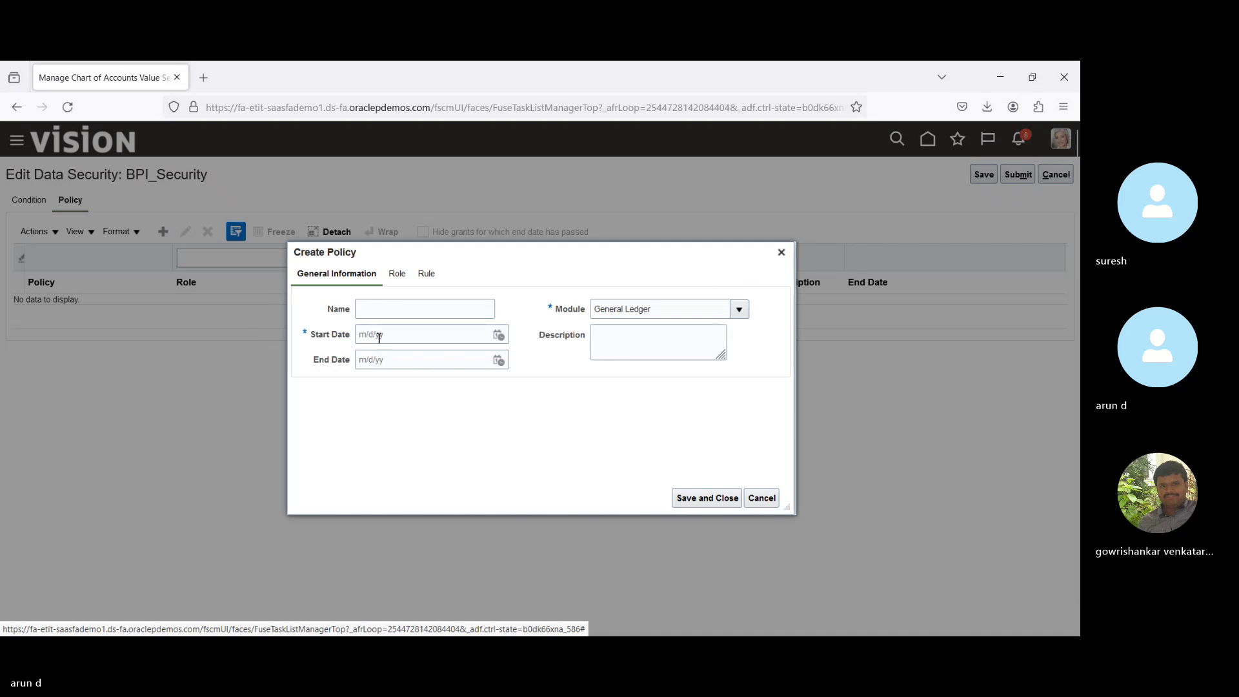
pyautogui.click(400, 310)
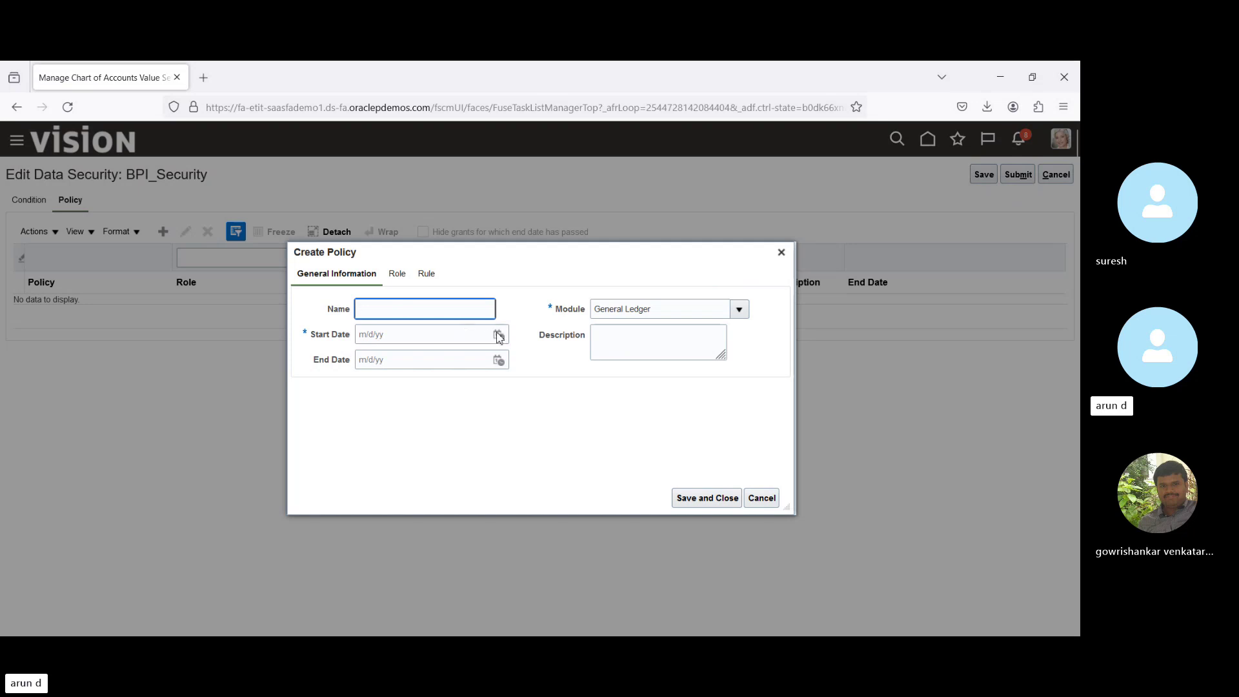
# Set the policy start date to April 1, 2024.
pyautogui.click(499, 335)
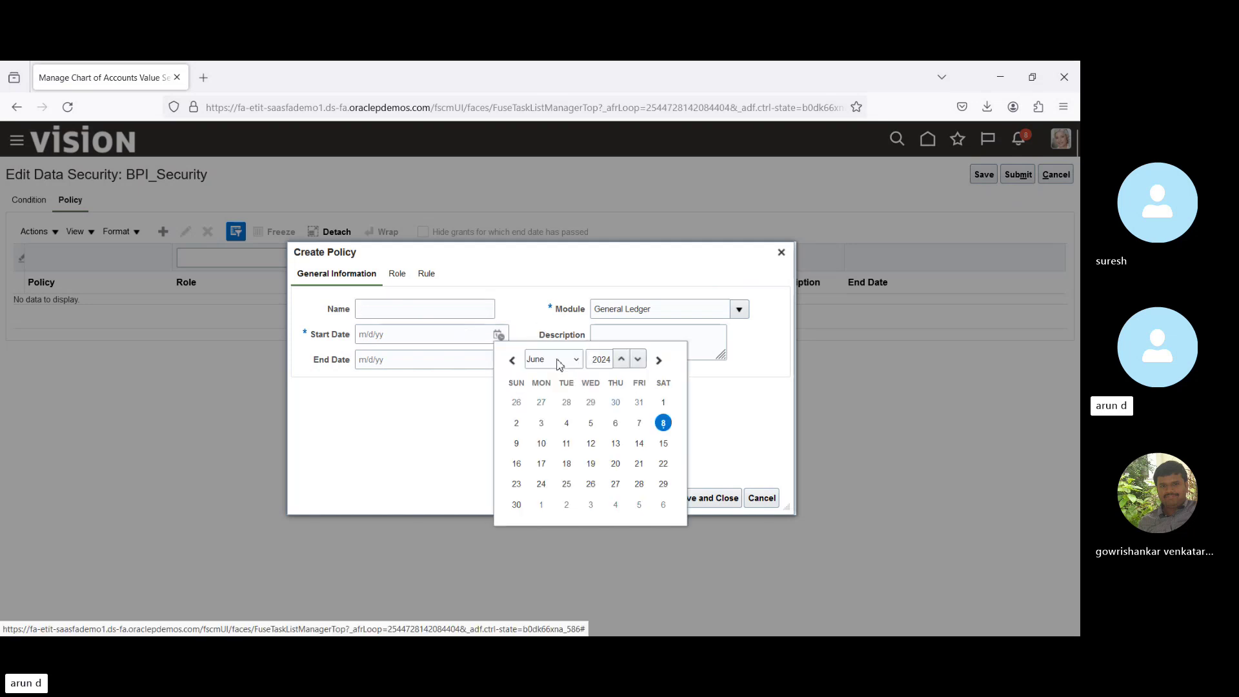
pyautogui.scroll(2, 553, 435)
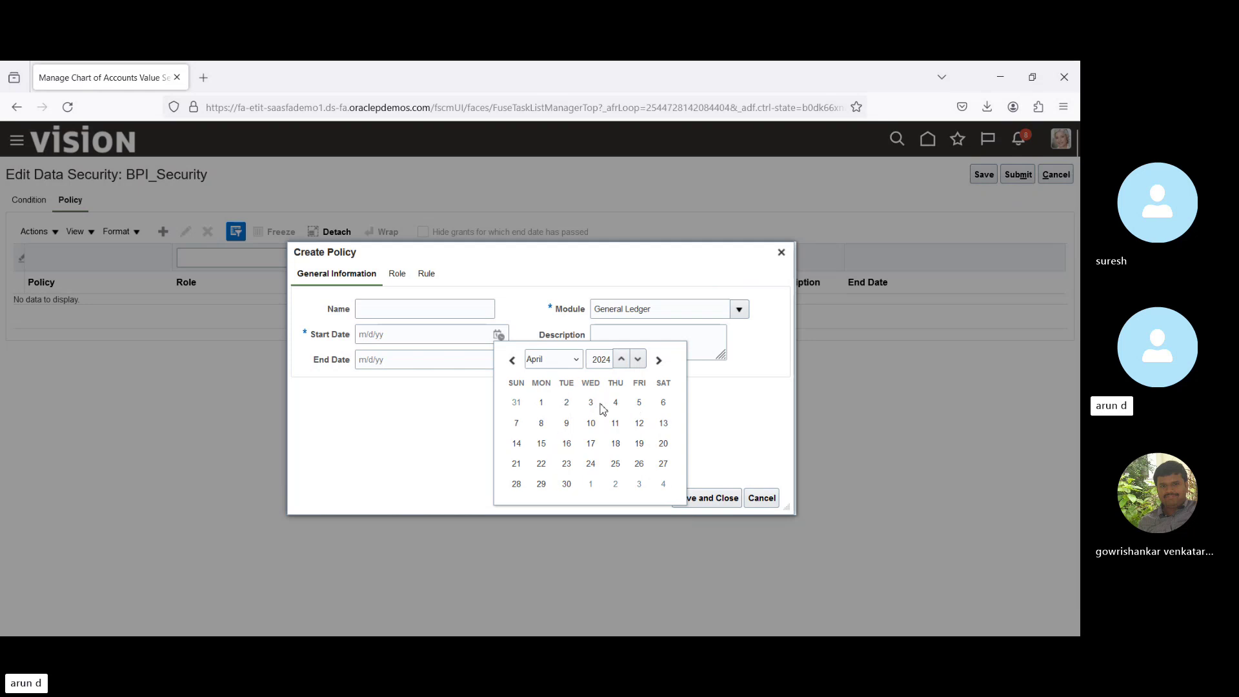
pyautogui.click(542, 402)
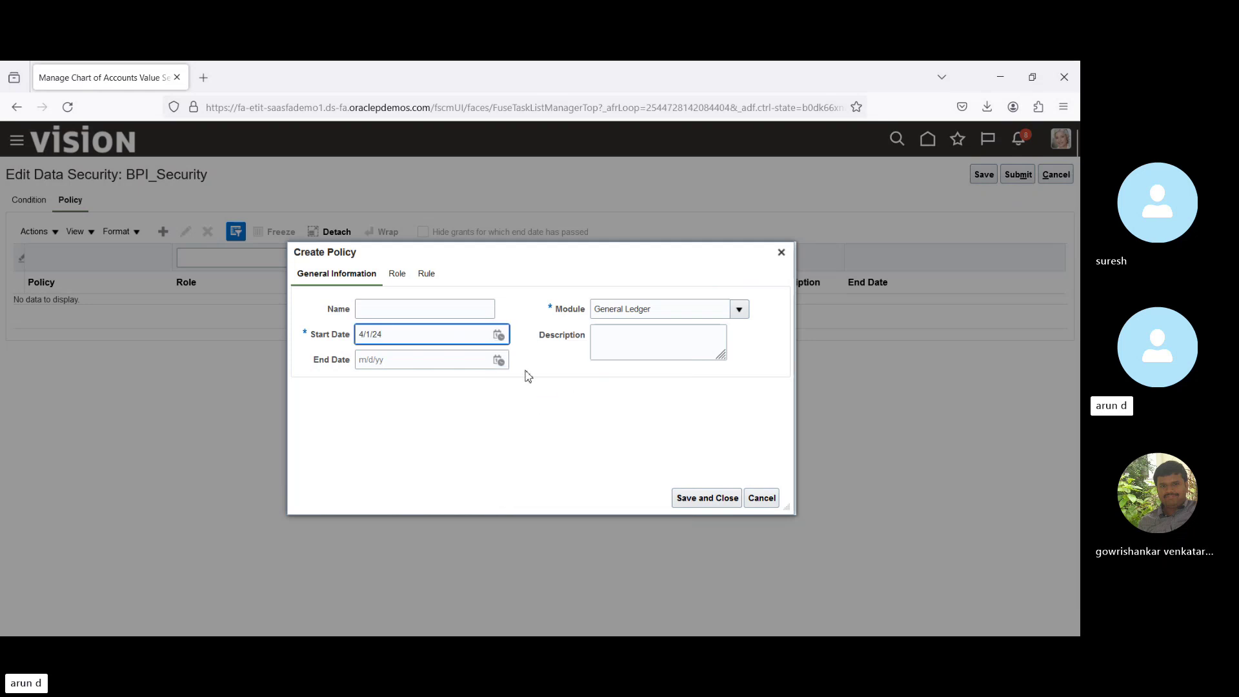
pyautogui.click(397, 274)
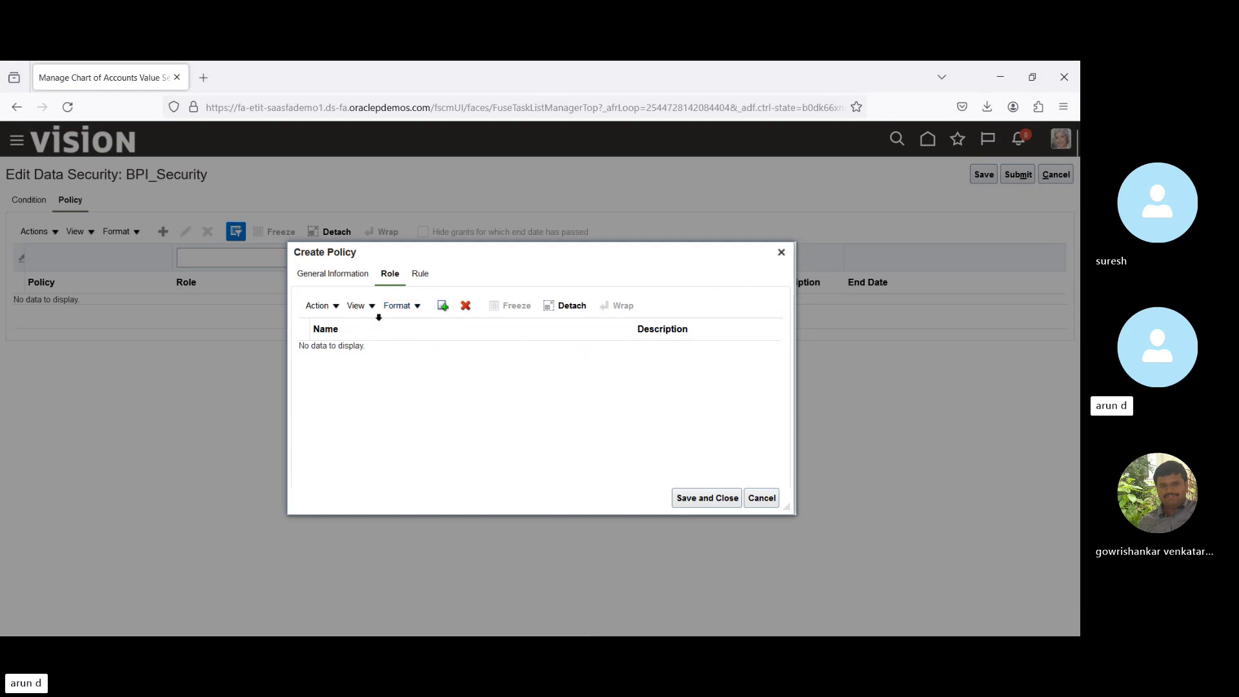
# Set the policy rule's row set to Multiple Values with condition BPI_SEC.
pyautogui.click(420, 277)
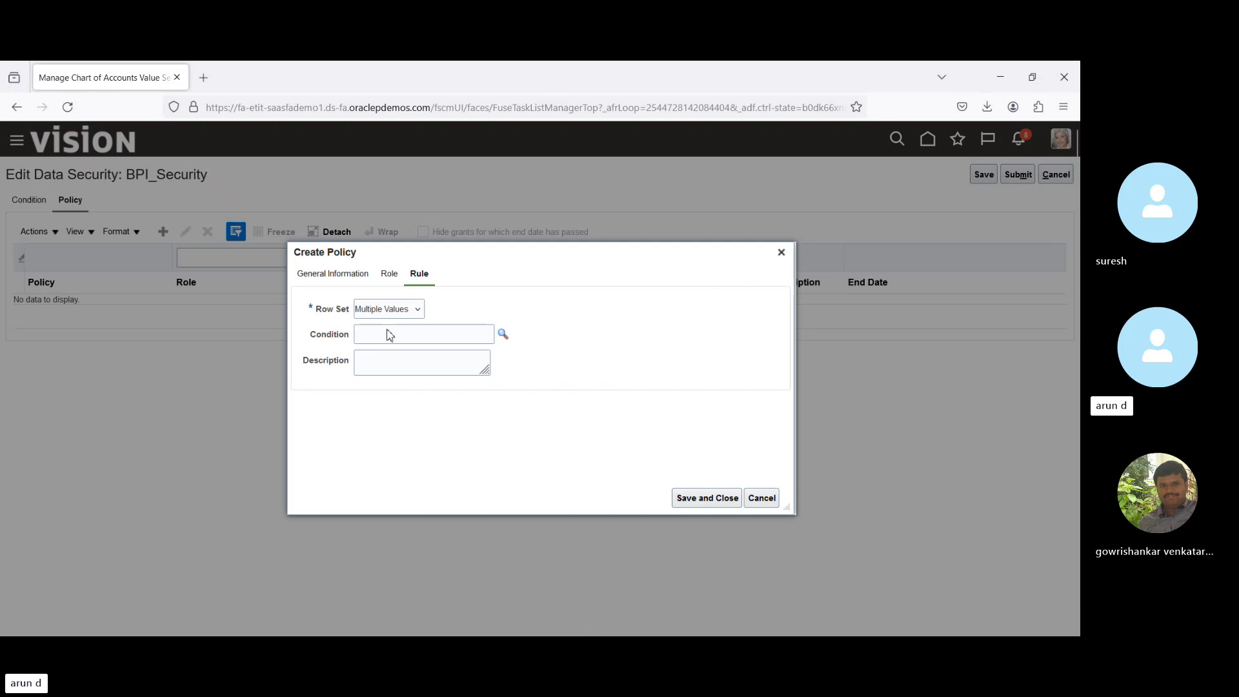
pyautogui.press('Up')
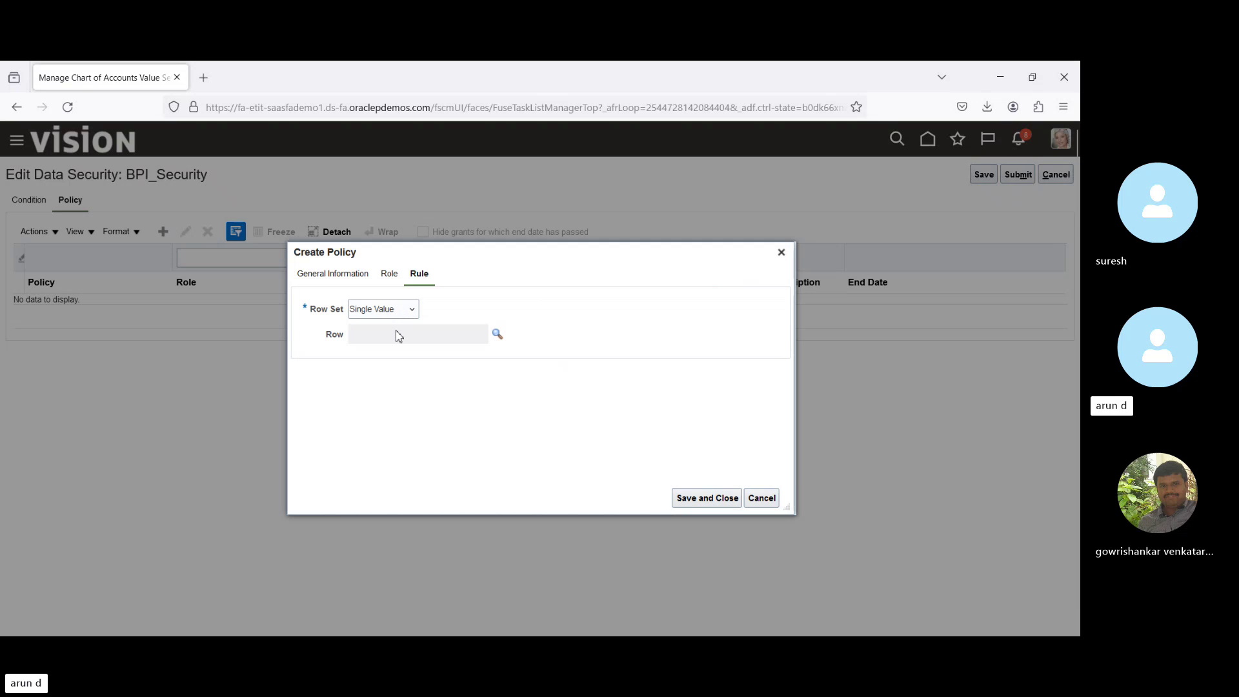
pyautogui.press('Down')
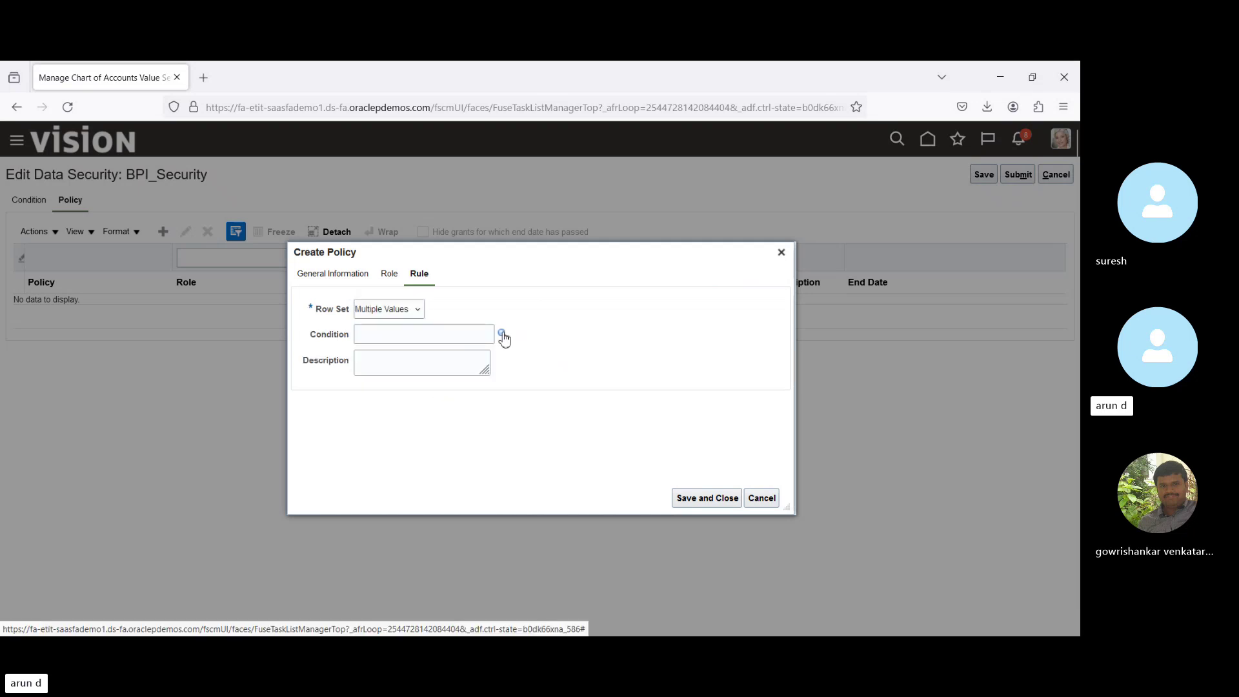
pyautogui.click(502, 334)
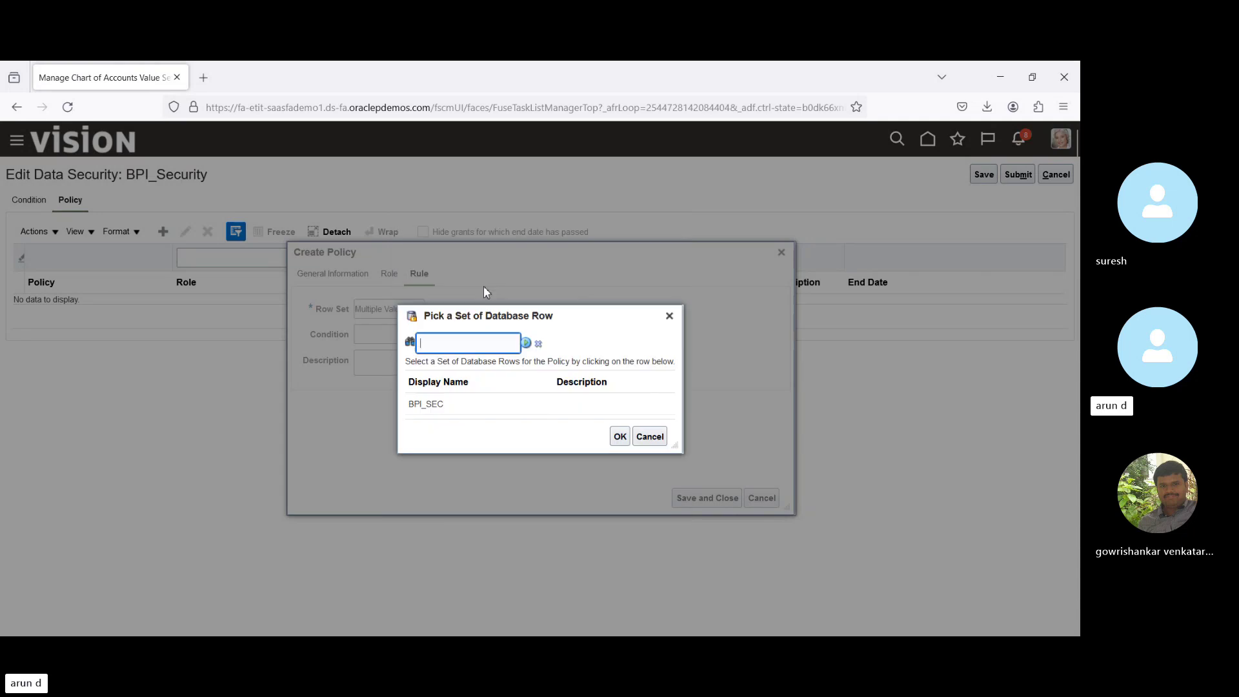
pyautogui.click(481, 411)
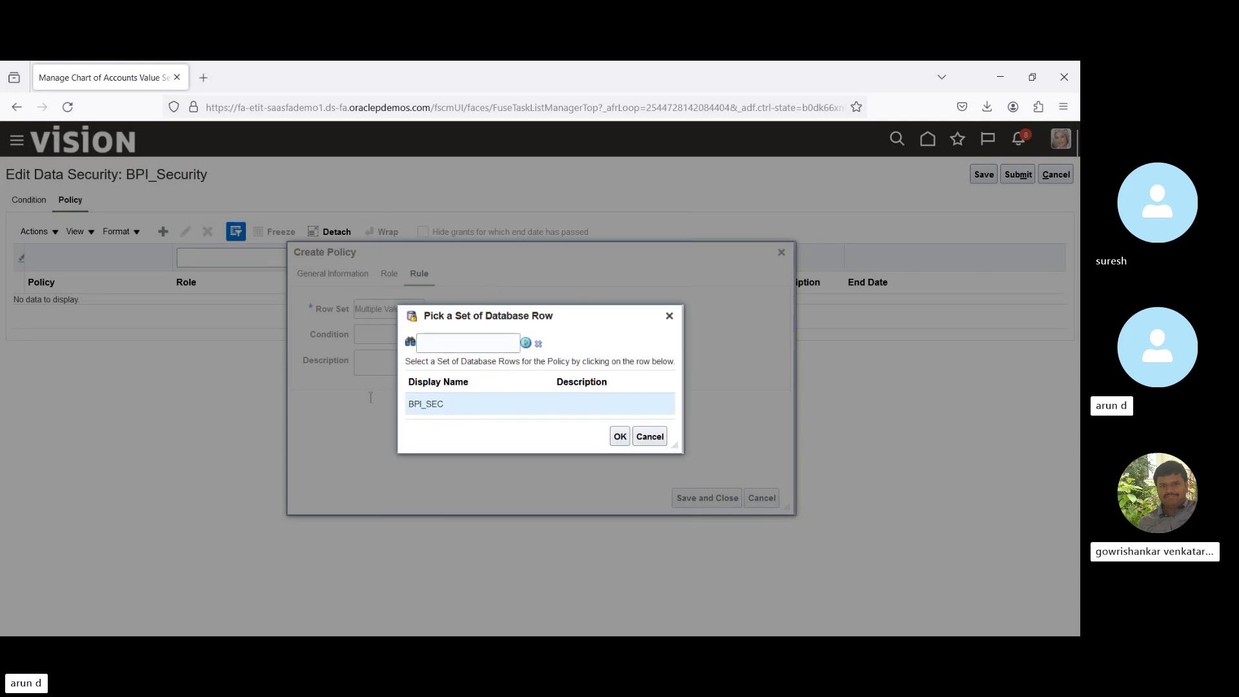
pyautogui.click(620, 436)
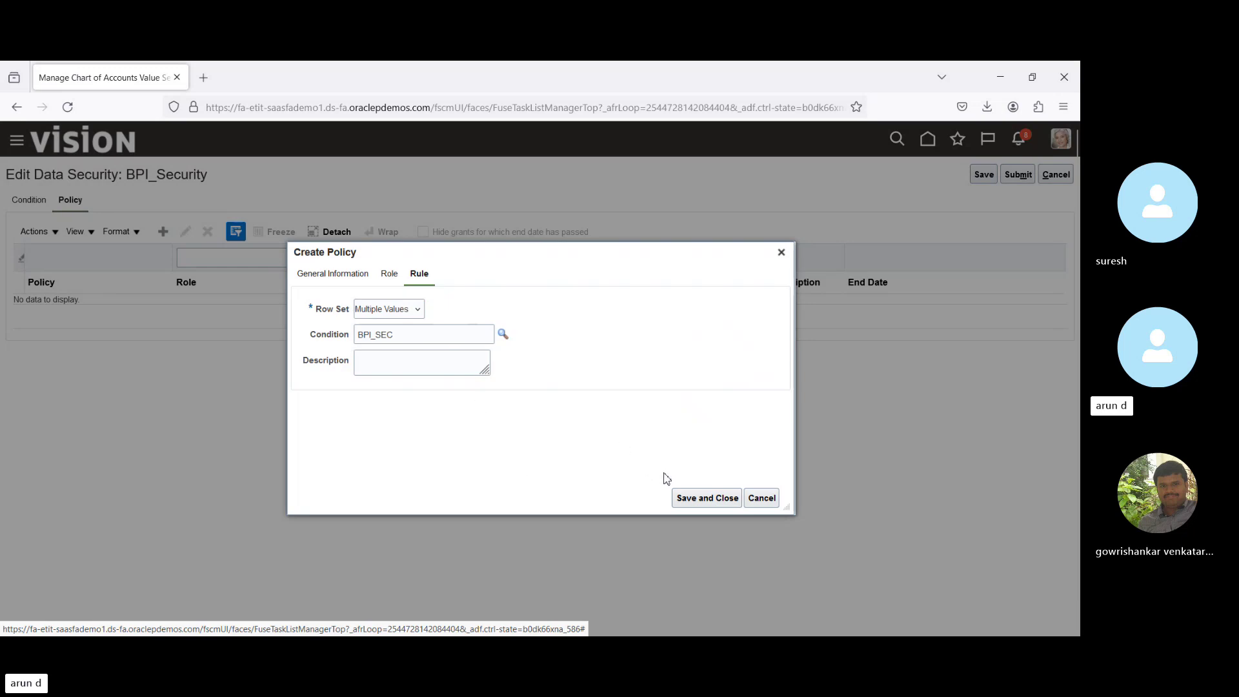
# Attempt to save the policy and dismiss the missing-role warning.
pyautogui.click(699, 500)
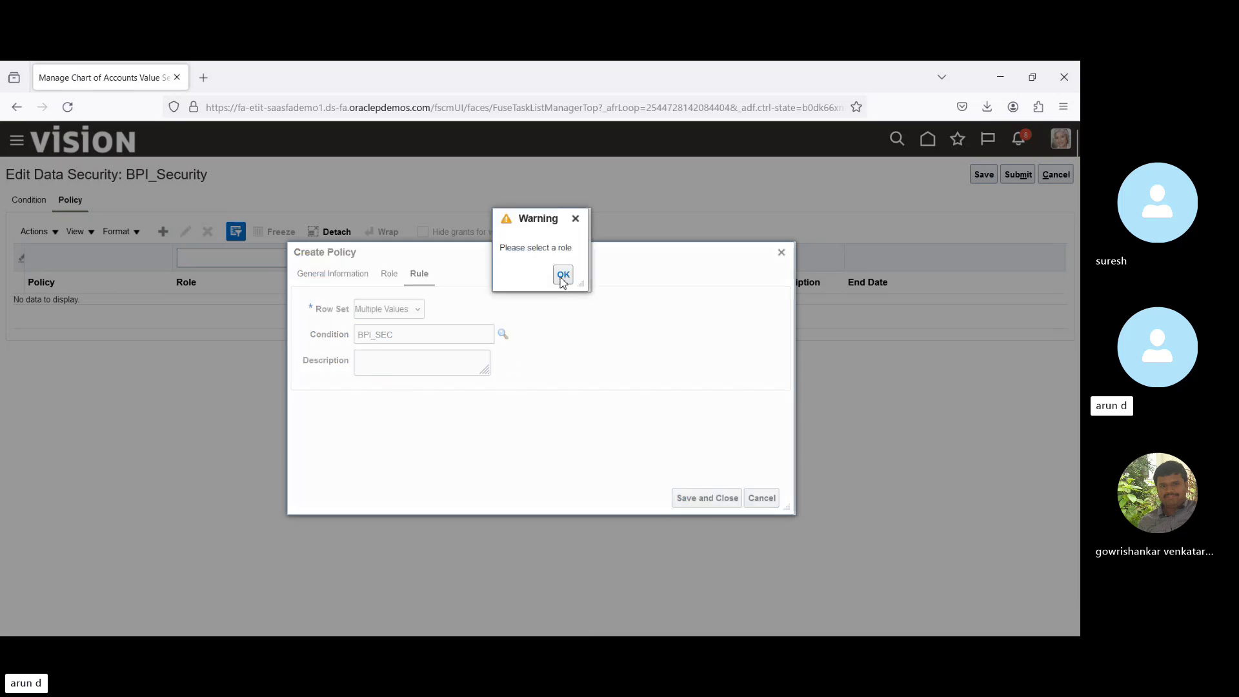
pyautogui.click(563, 277)
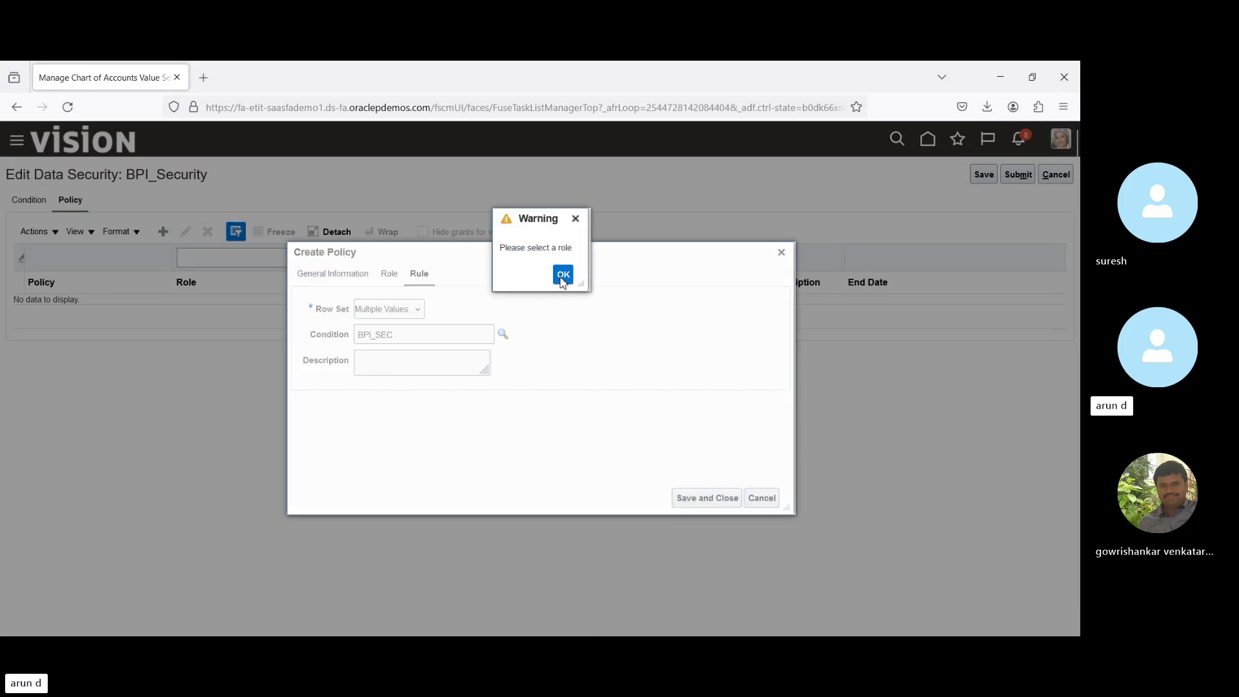
pyautogui.click(388, 276)
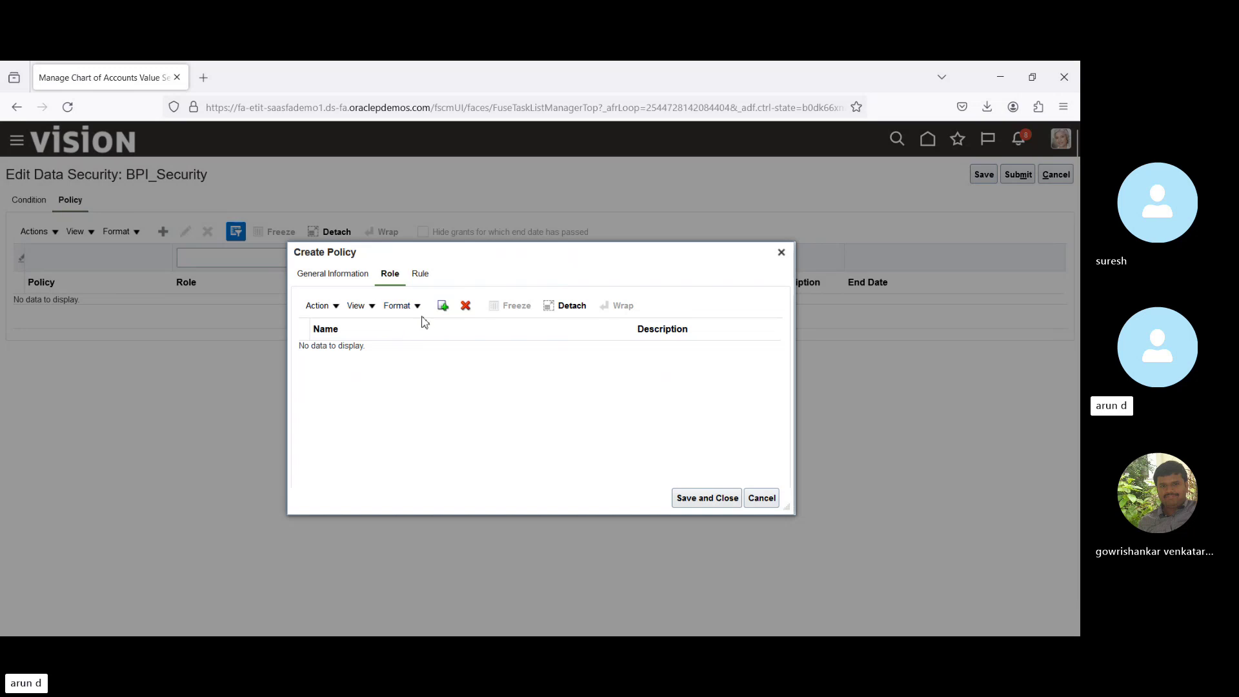
# Add the Journal Entry Duty role, found by searching GL in fscm, and save the policy.
pyautogui.click(444, 307)
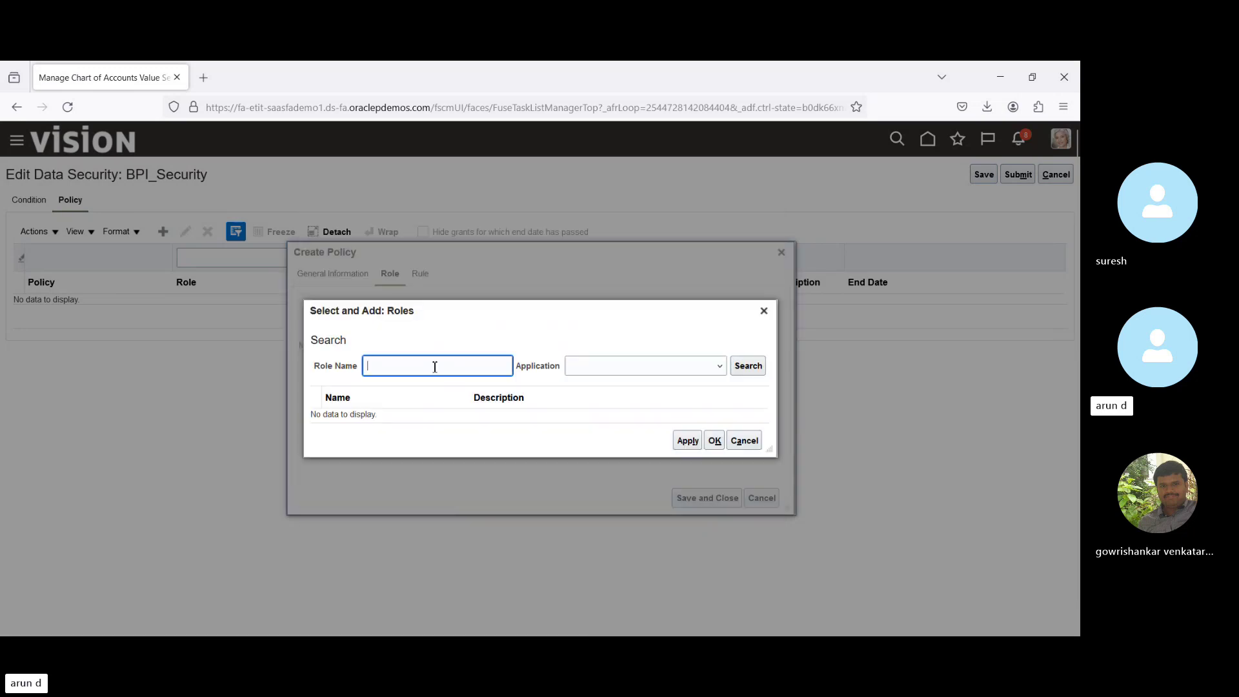
pyautogui.write('GL')
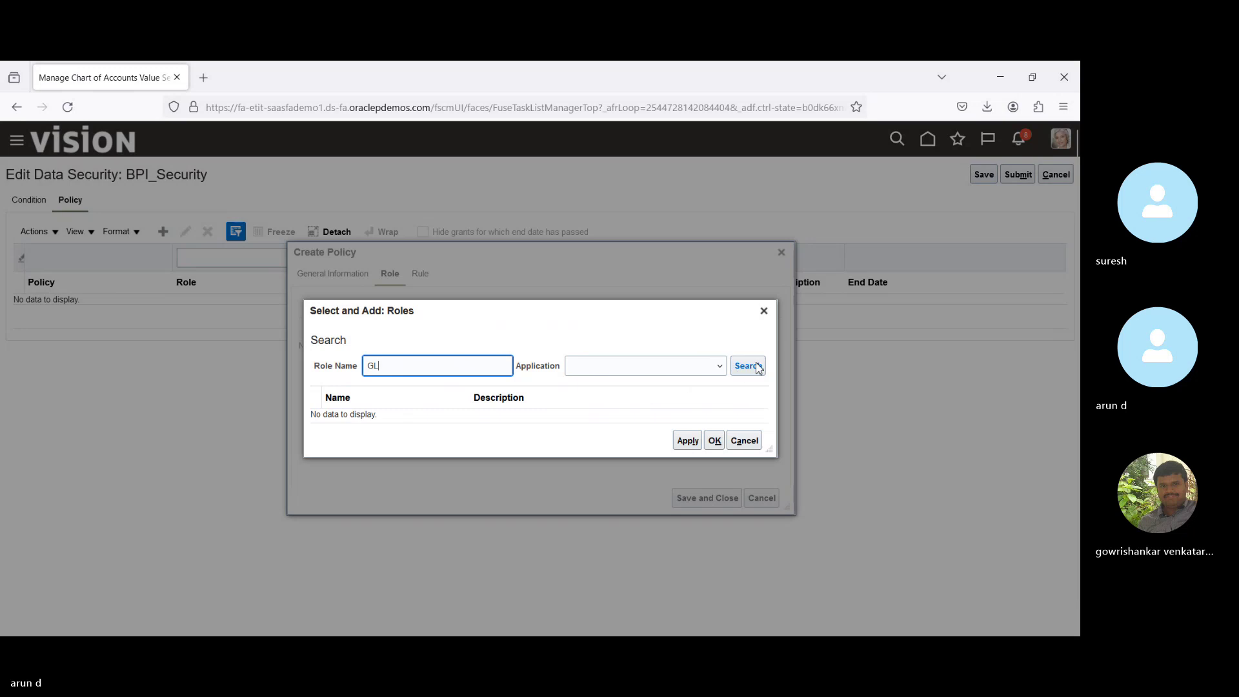
pyautogui.click(754, 366)
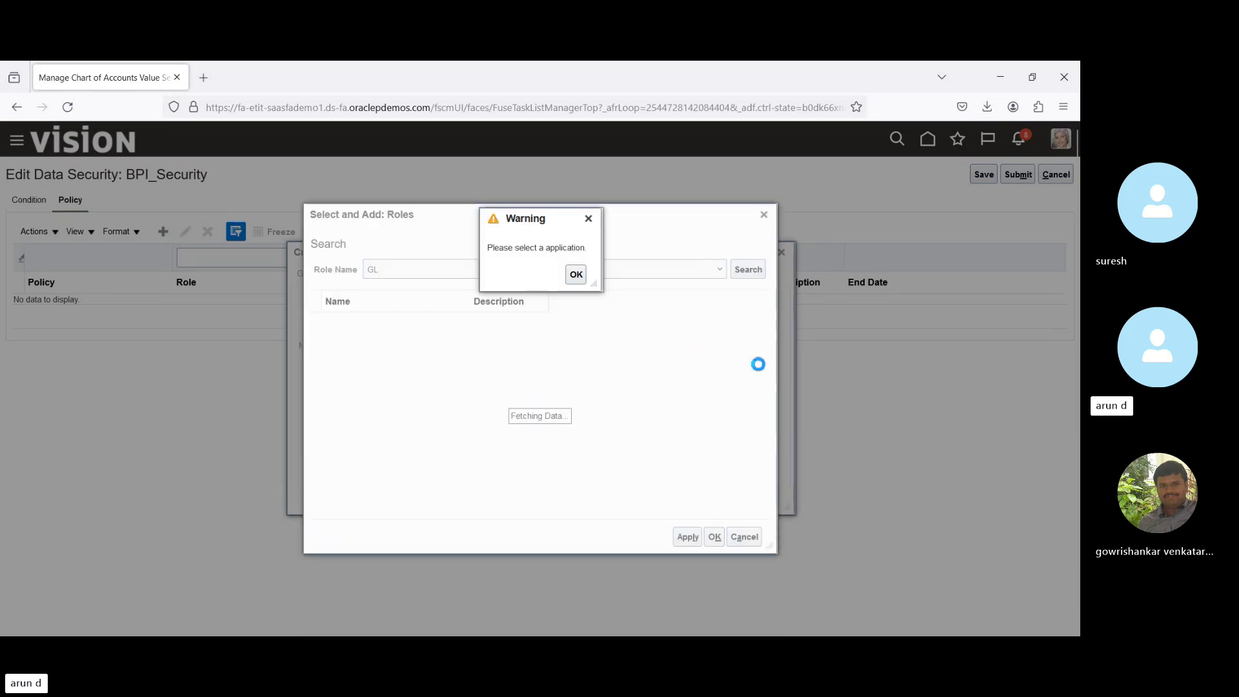
pyautogui.click(577, 276)
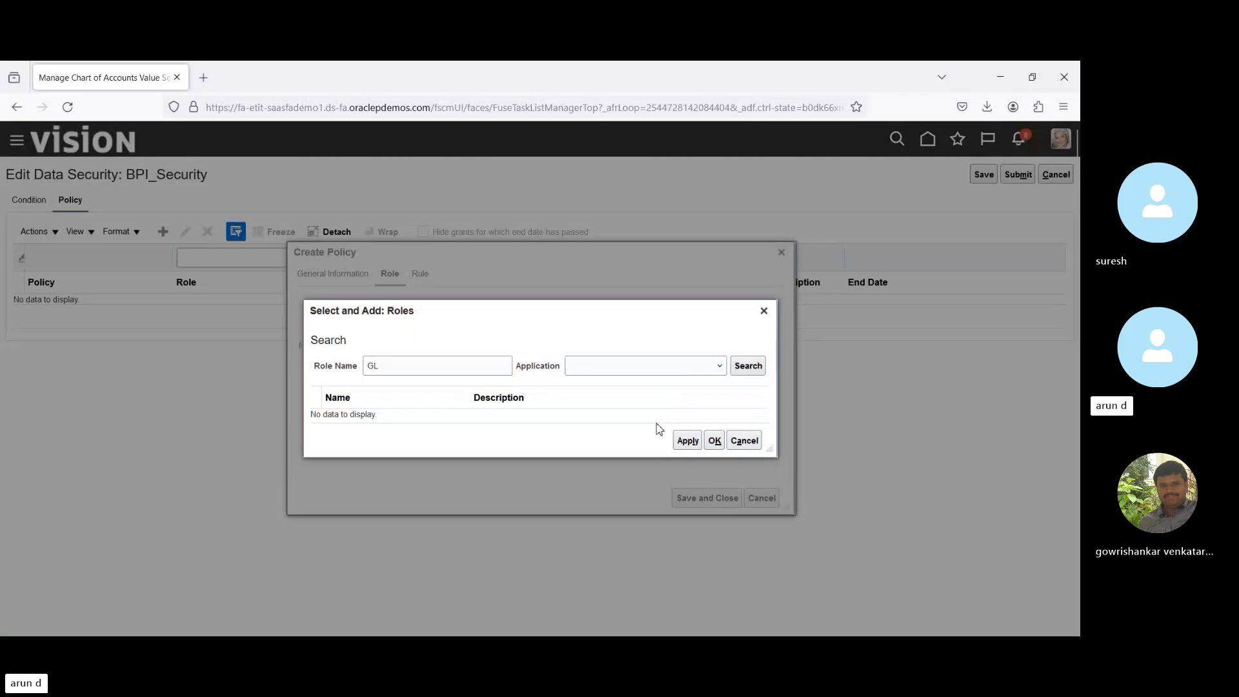
pyautogui.click(747, 367)
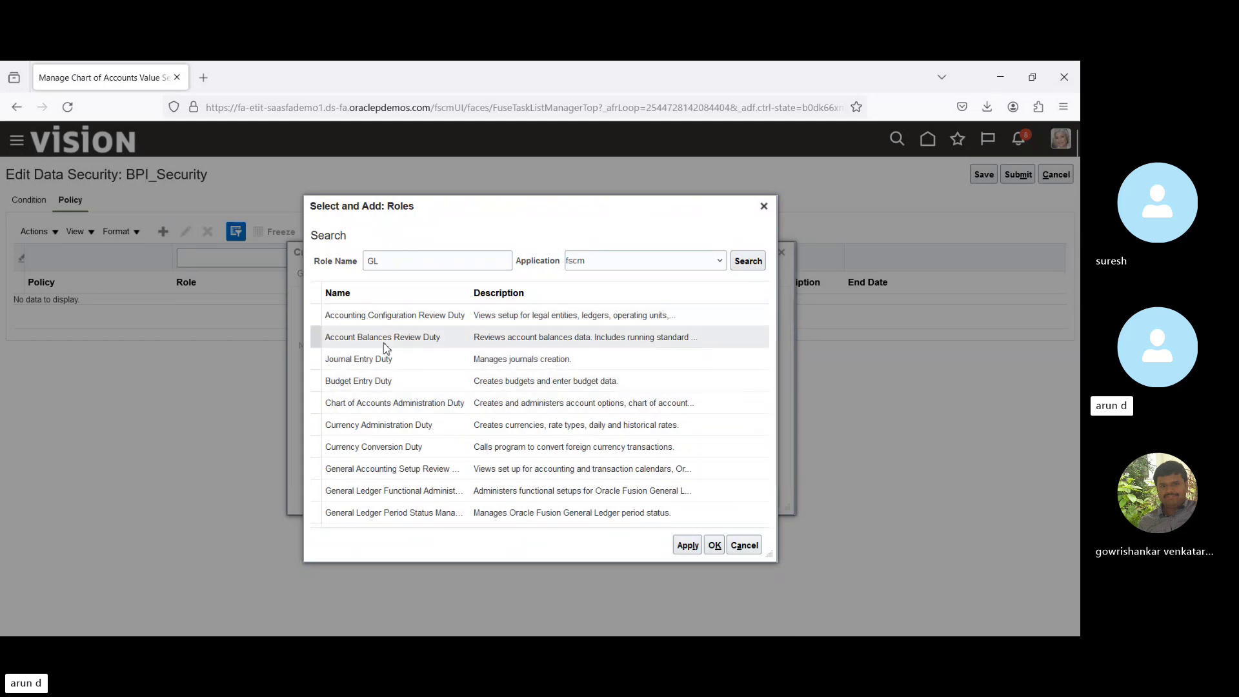
pyautogui.click(415, 363)
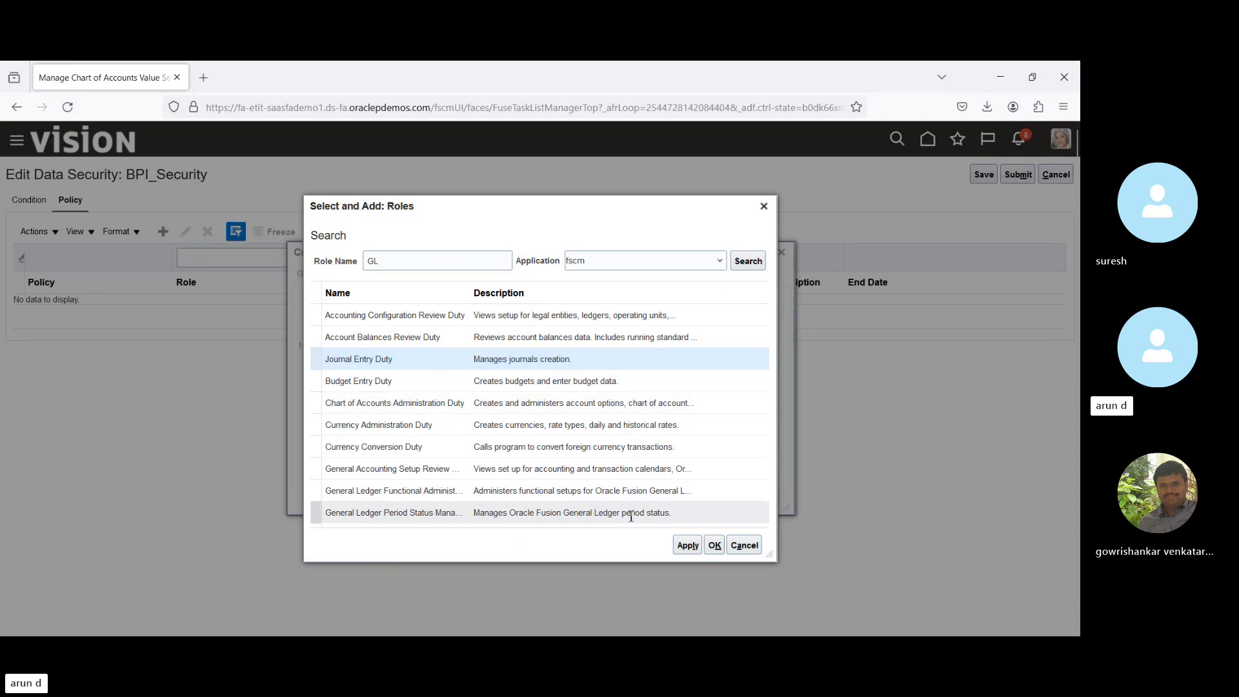
pyautogui.click(715, 545)
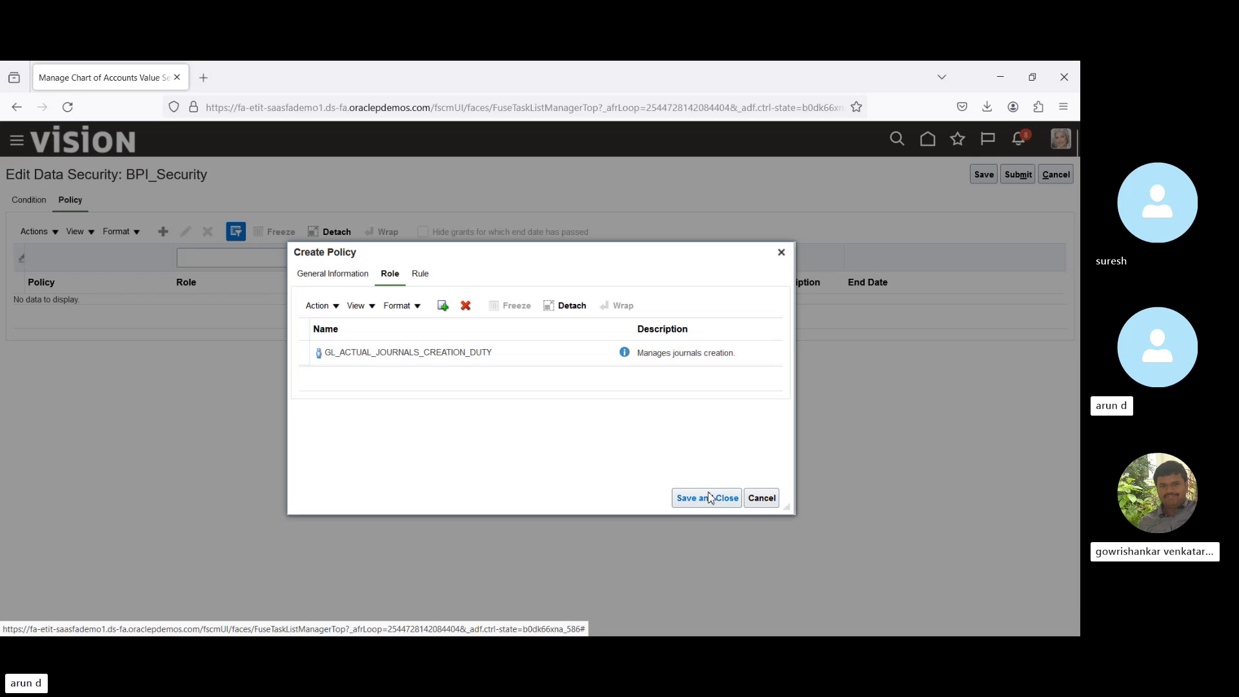
pyautogui.click(710, 497)
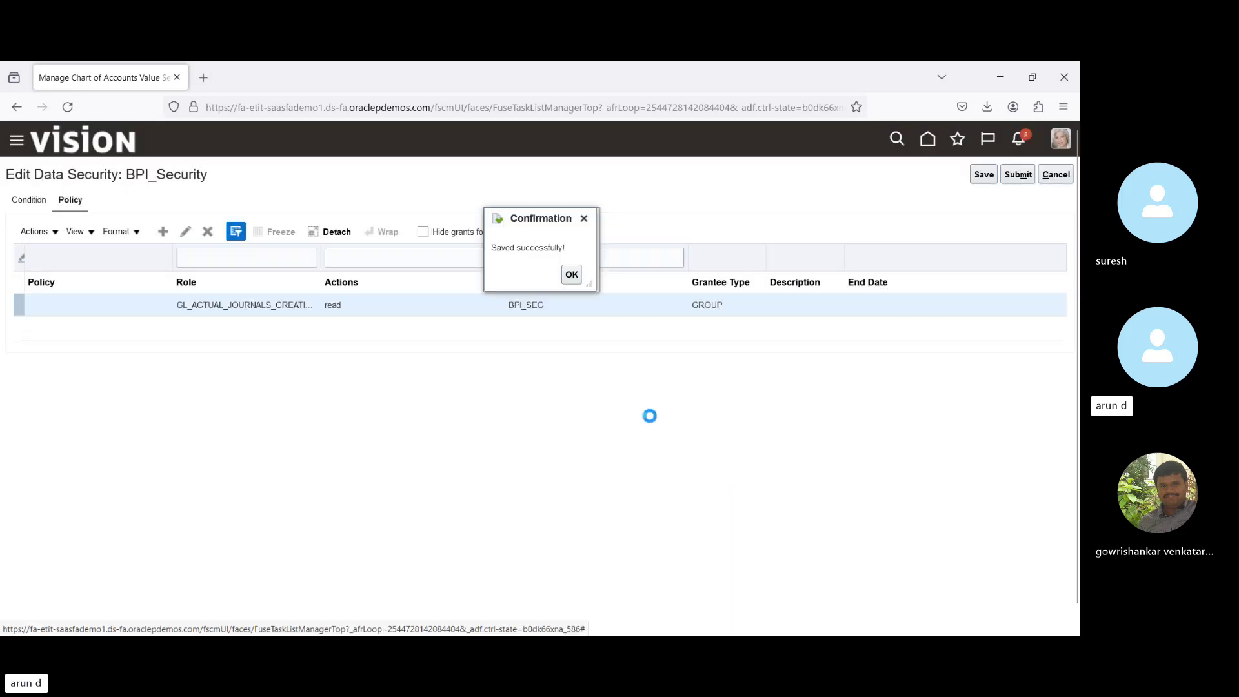
# Acknowledge the save, submit BPI_Security's data security, and close the 'updated successfully' message.
pyautogui.click(572, 275)
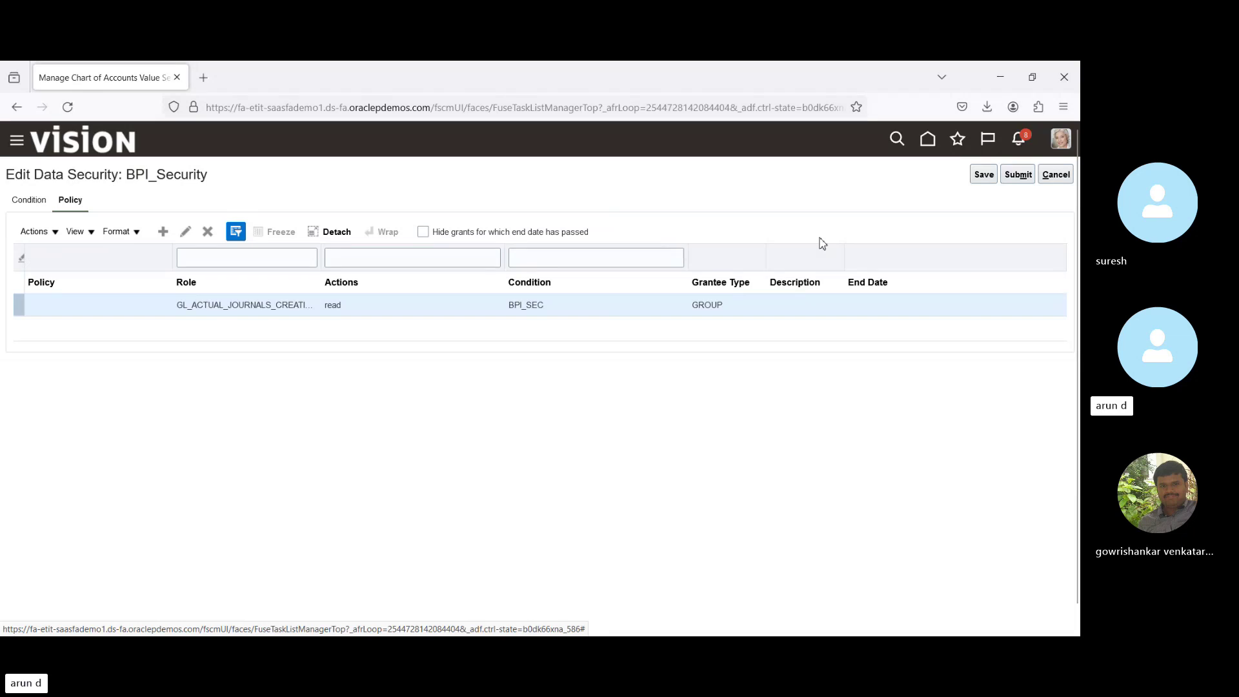
pyautogui.click(1017, 179)
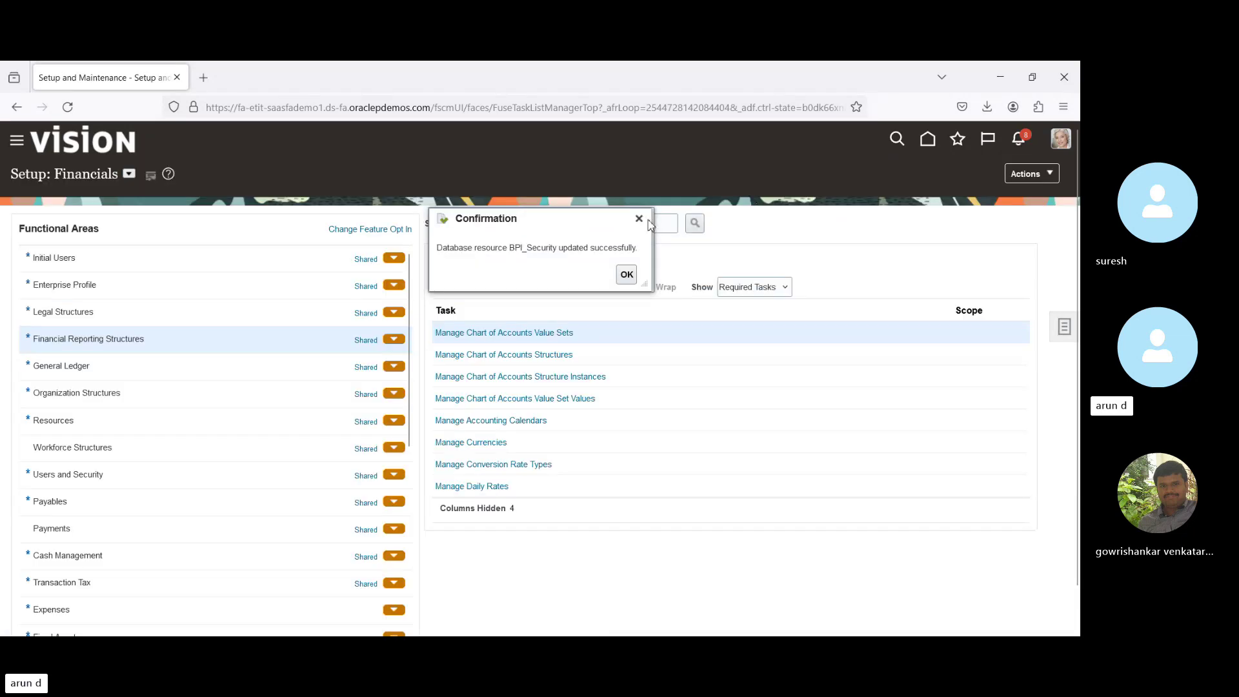
pyautogui.click(627, 276)
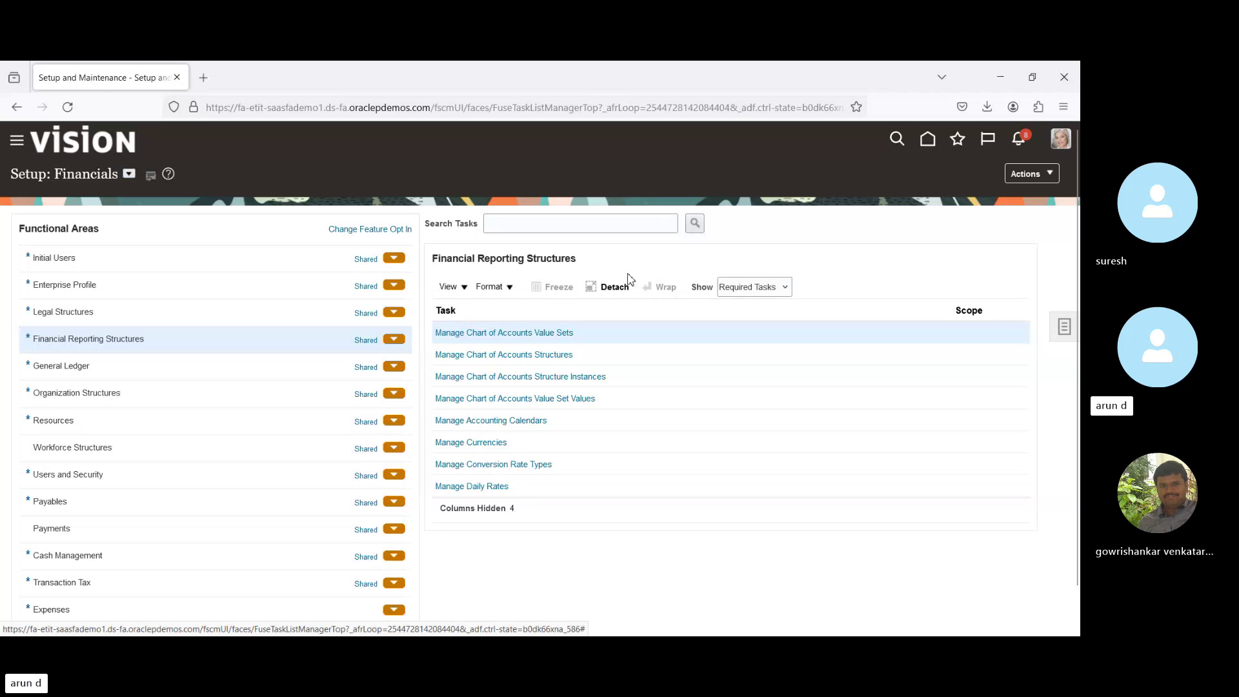
pyautogui.click(529, 334)
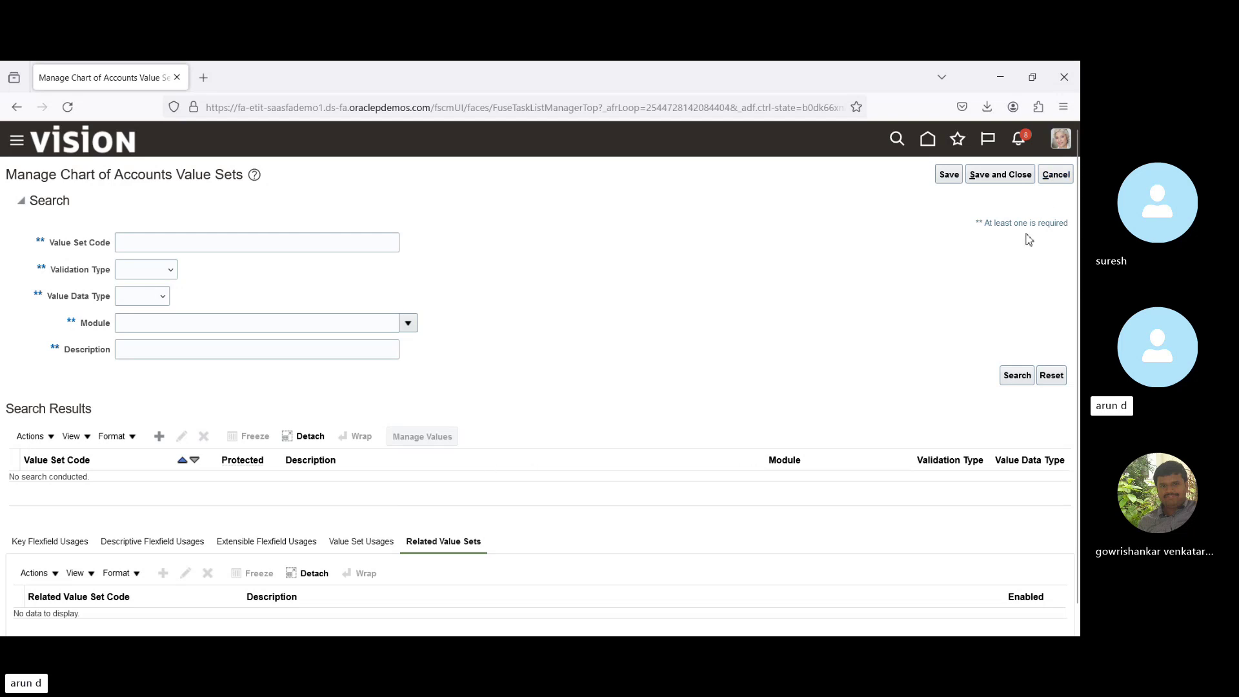
pyautogui.click(1056, 175)
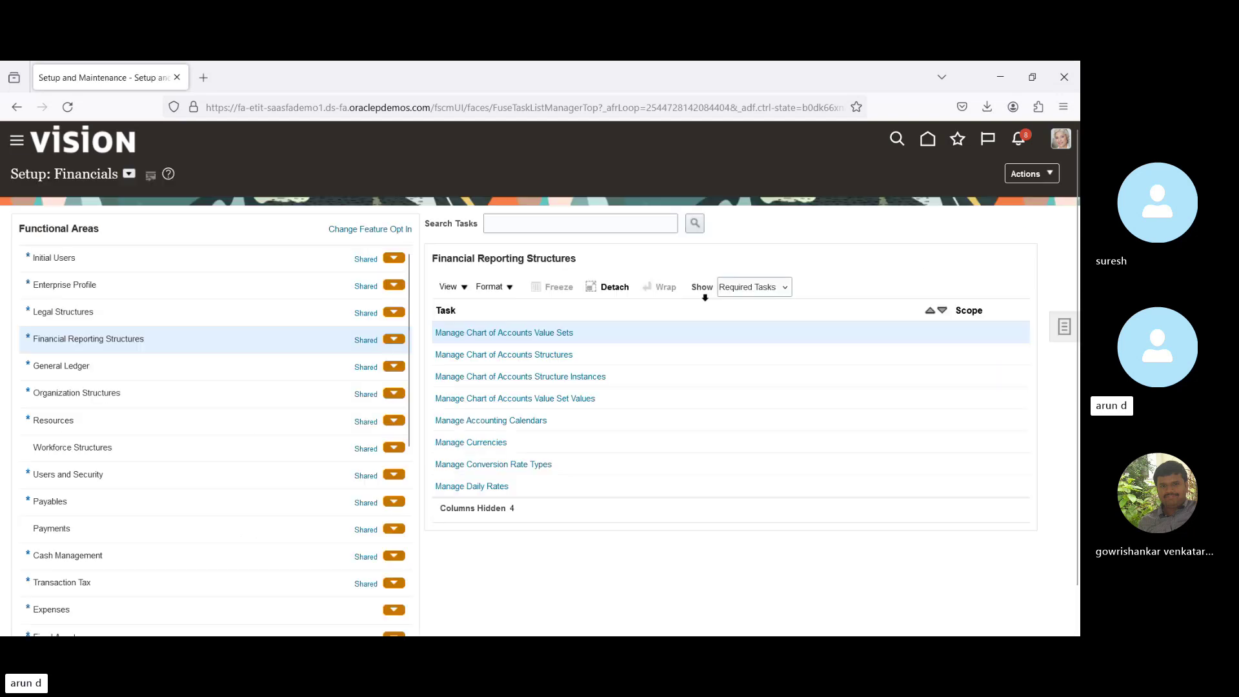
# From Manage Chart of Accounts Structures, search and open the Accounting Flexfield (GL#) structures.
pyautogui.click(525, 359)
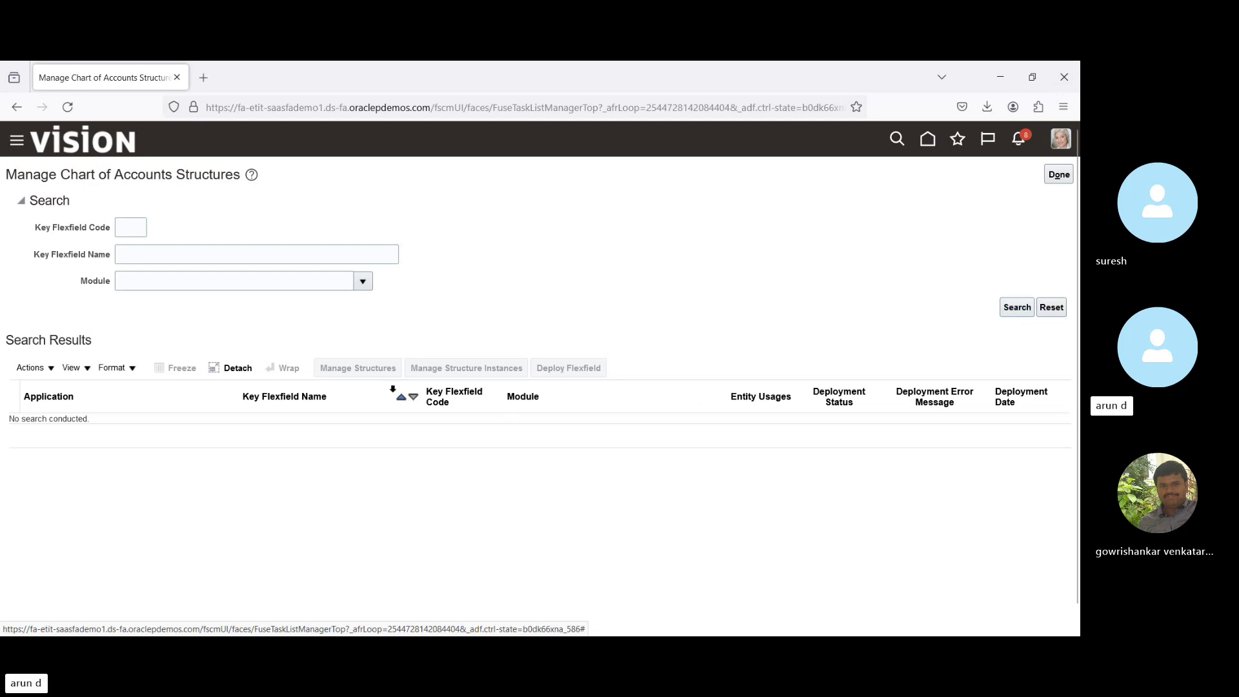
pyautogui.click(1027, 308)
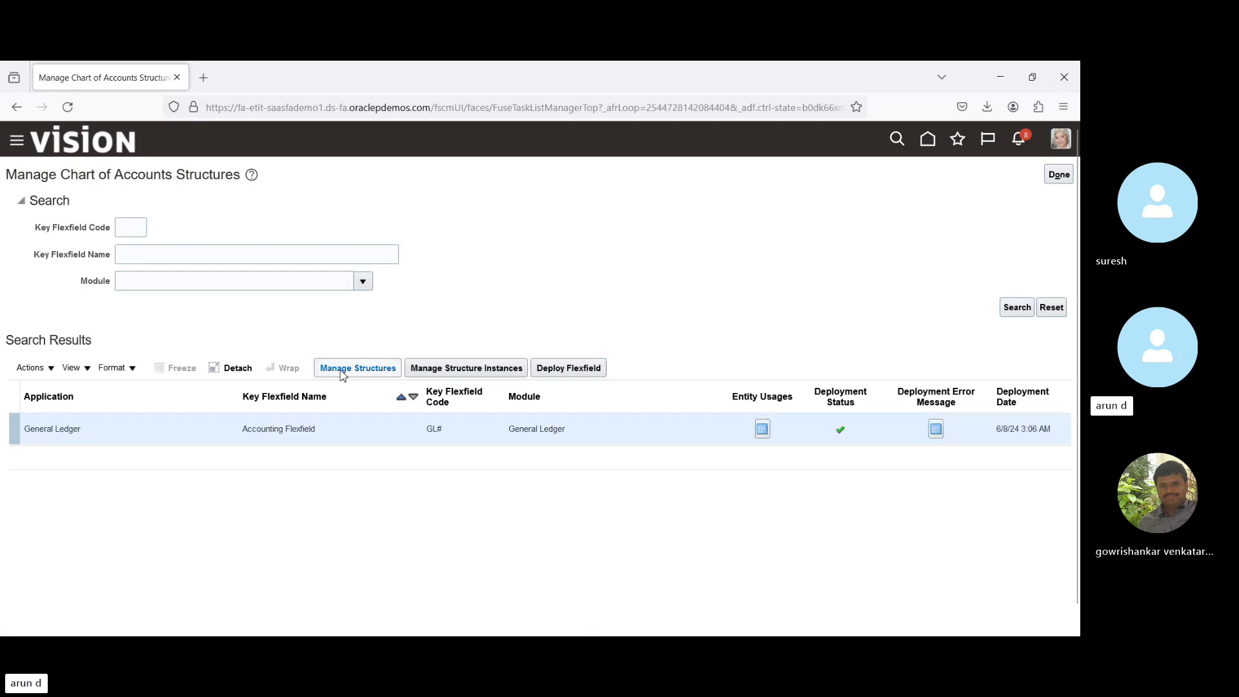
pyautogui.click(343, 373)
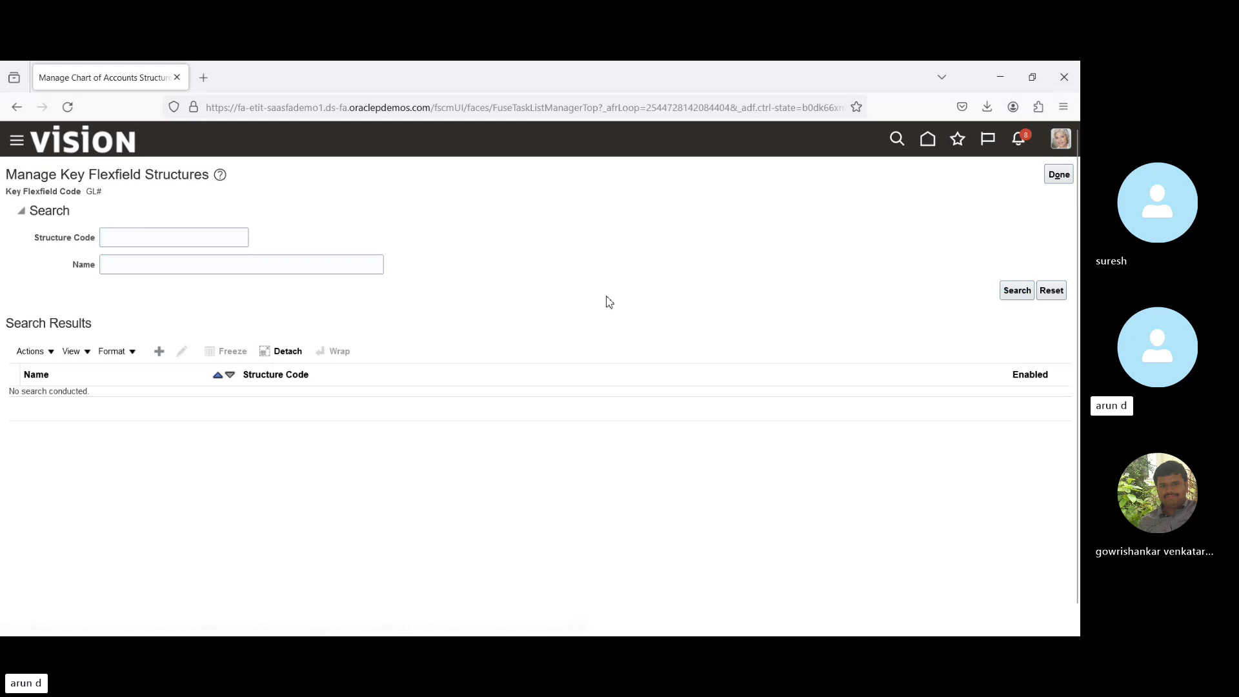
# Create a GL# structure with code and name BPI_COA, choose its delimiter, and save it.
pyautogui.click(160, 352)
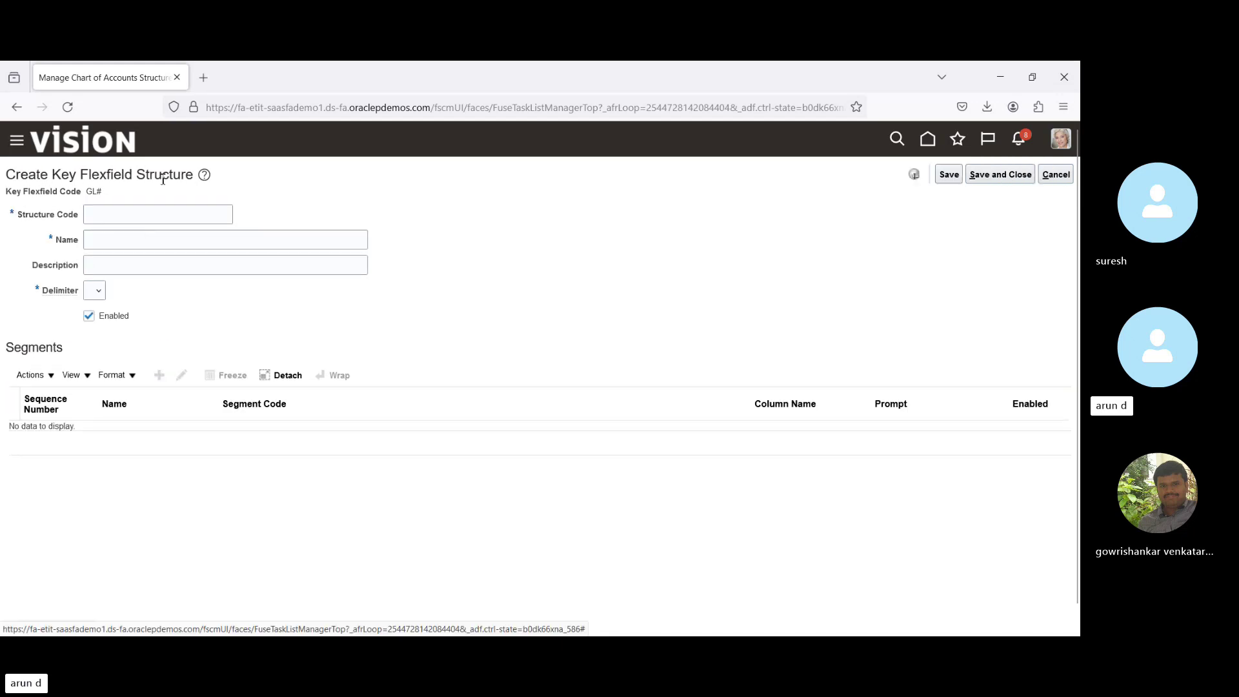
pyautogui.click(149, 214)
pyautogui.write('B')
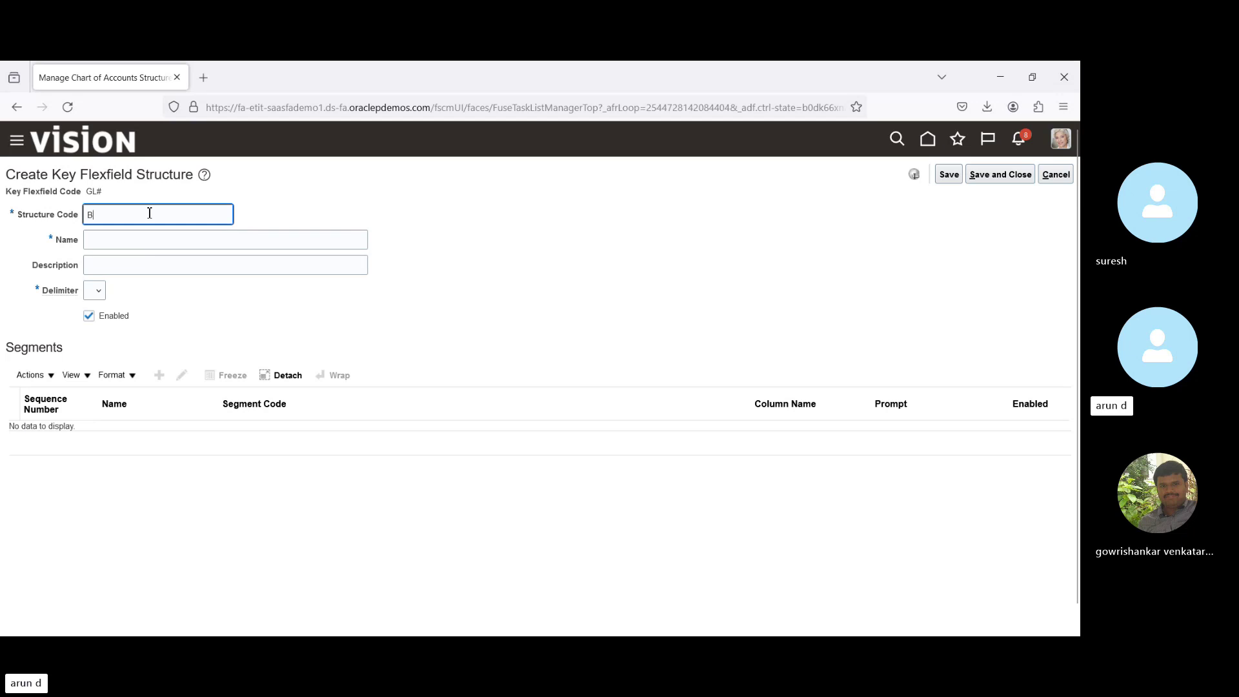
pyautogui.write('PI_COA')
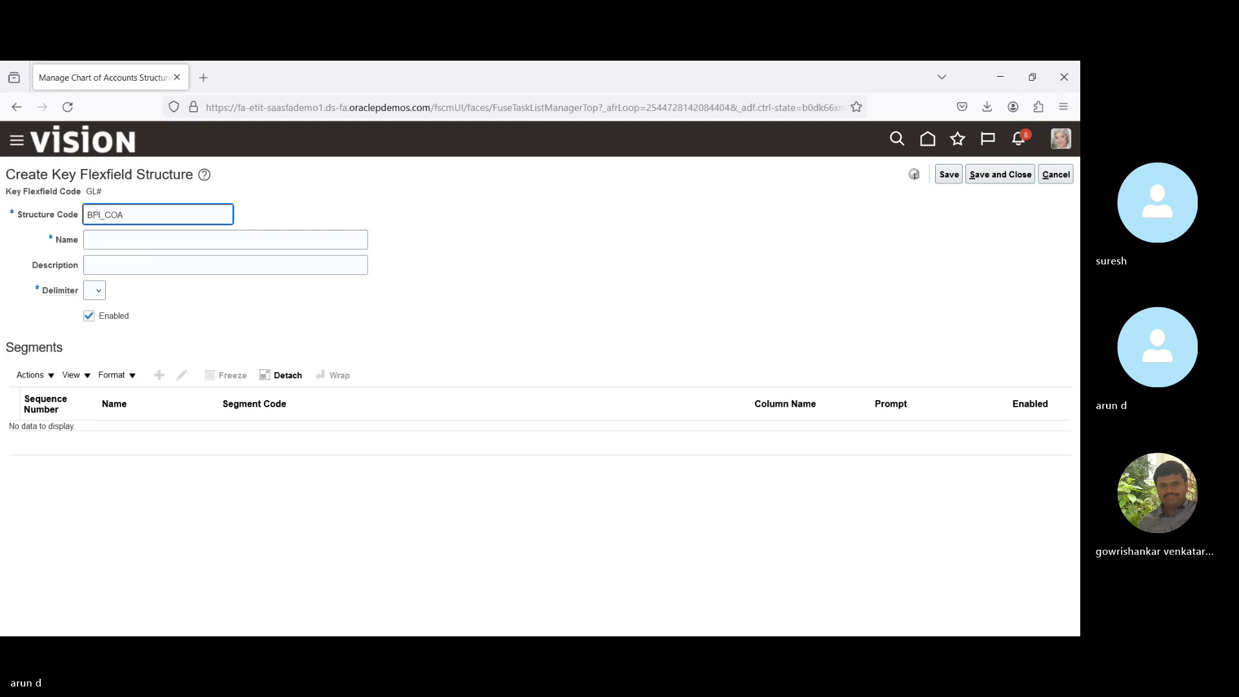
pyautogui.hotkey('ctrl', 'a')
pyautogui.hotkey('ctrl', 'c')
pyautogui.press('Tab')
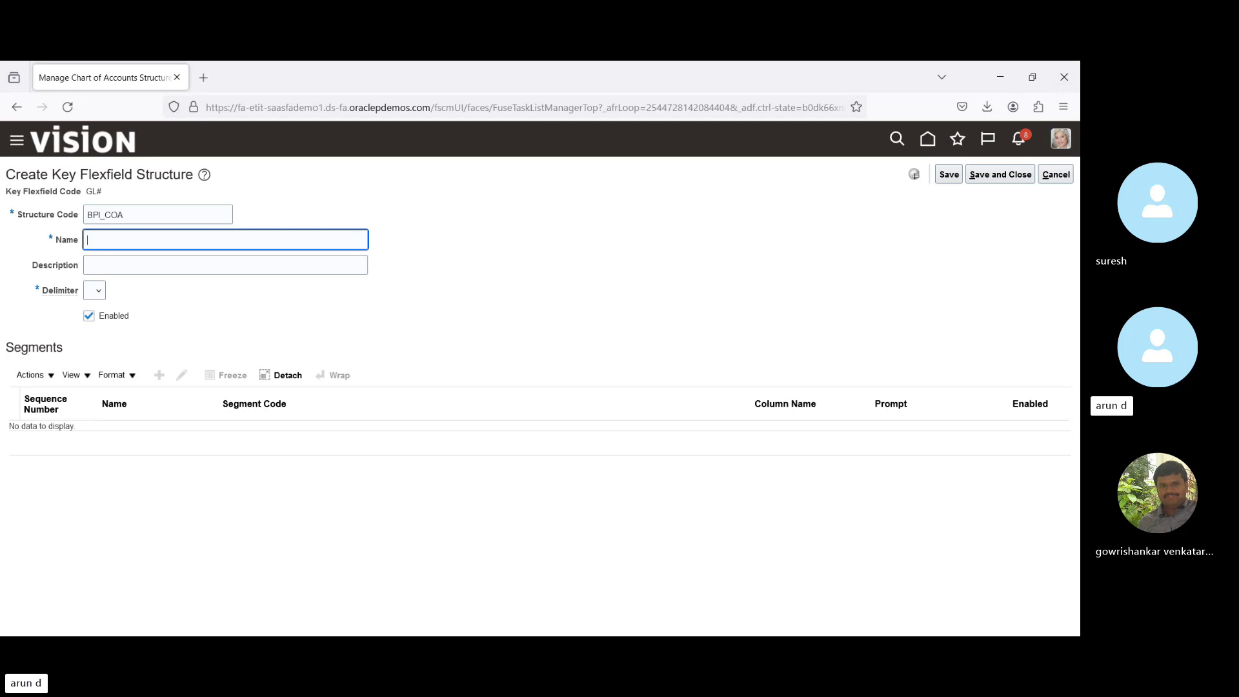
pyautogui.hotkey('ctrl', 'v')
pyautogui.press('Tab')
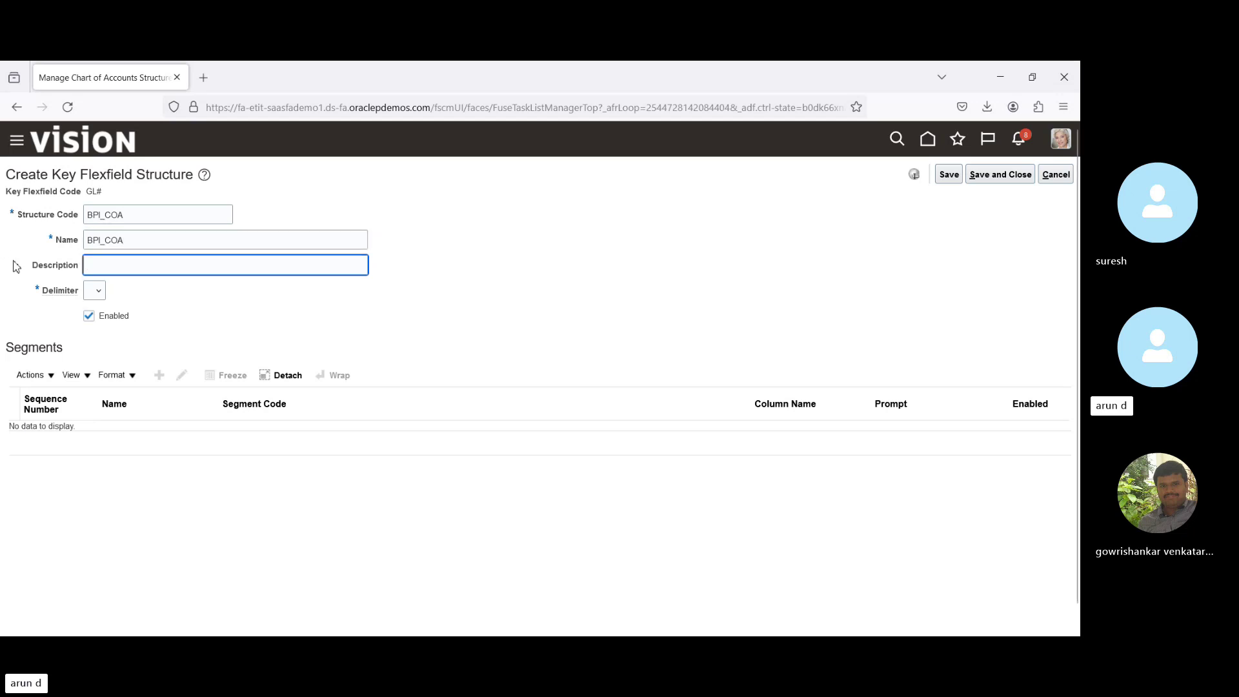
pyautogui.click(91, 292)
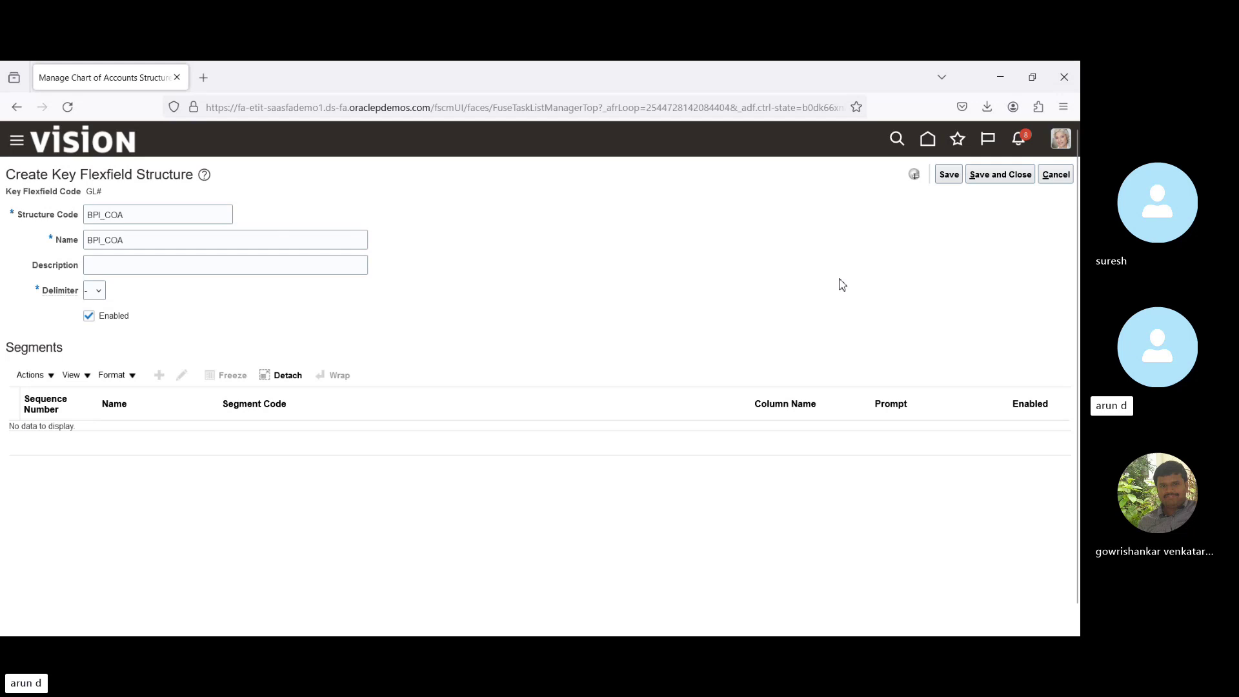
pyautogui.click(946, 177)
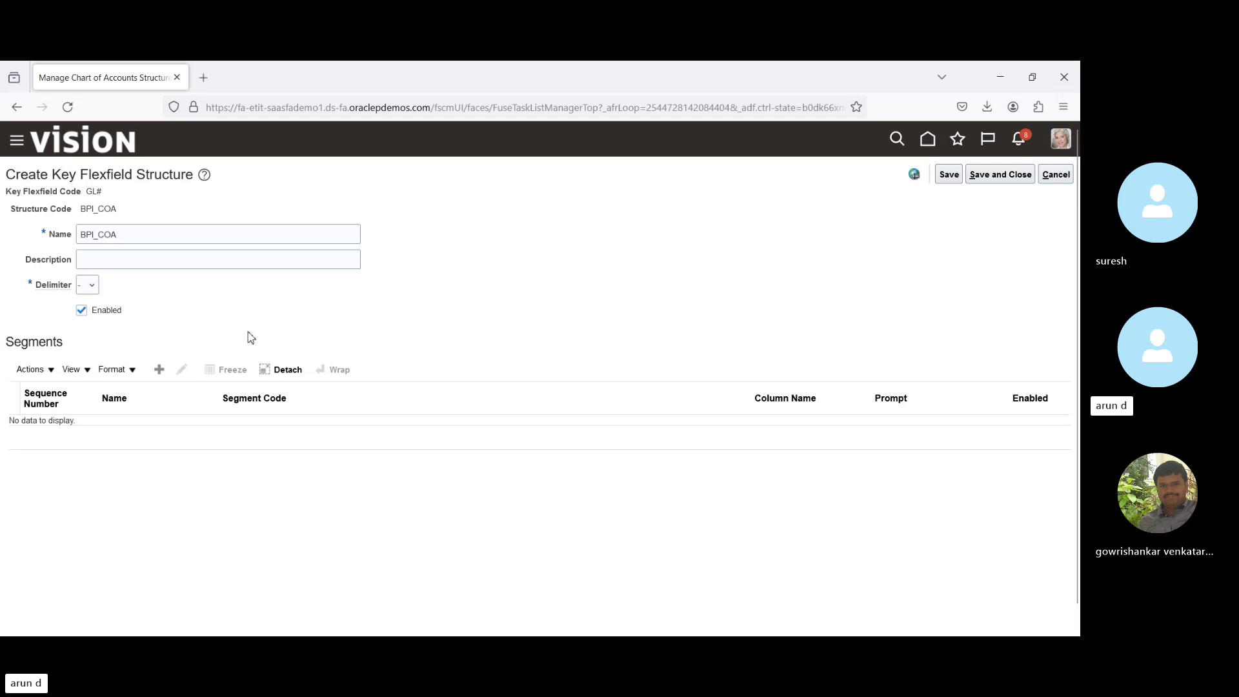
# Add a new segment with segment code and name BPI_Company.
pyautogui.click(161, 371)
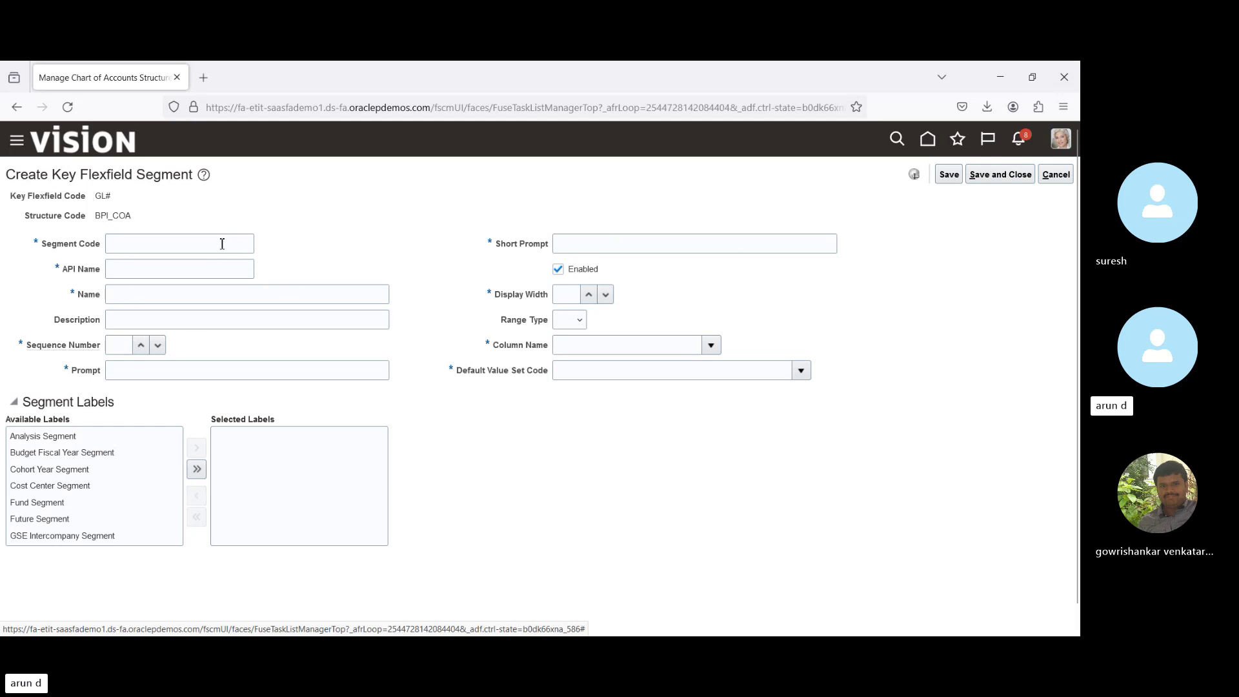
pyautogui.click(160, 244)
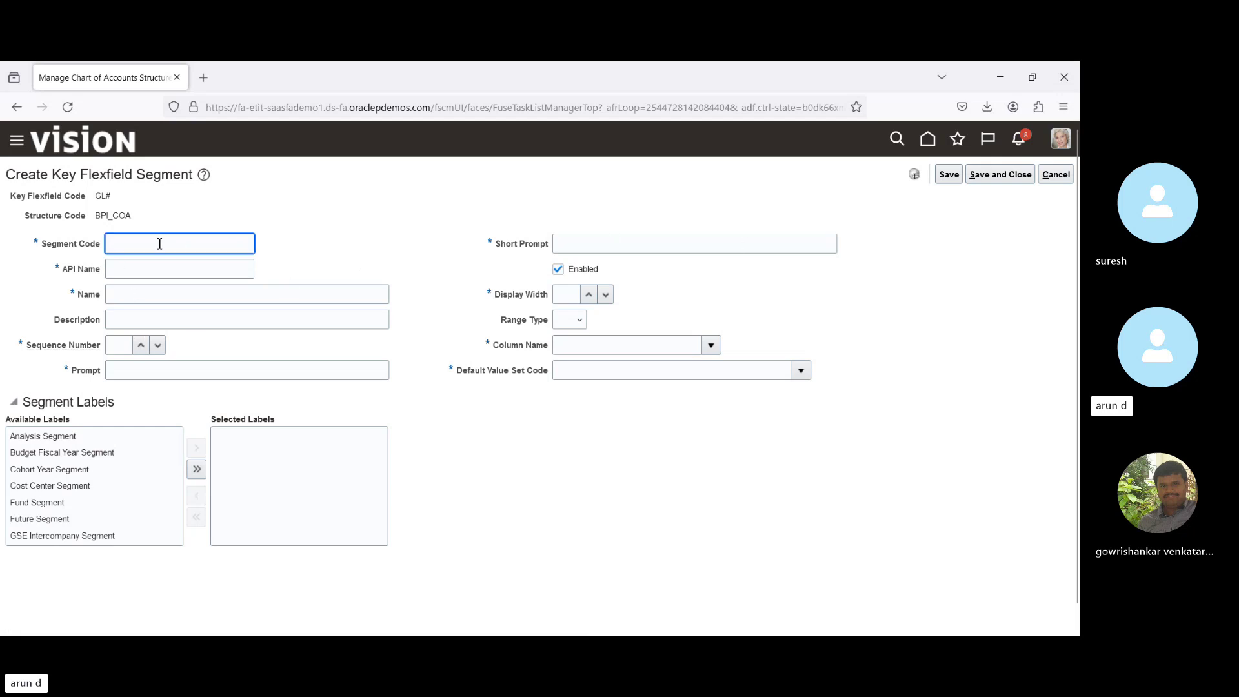
pyautogui.write('BPI_')
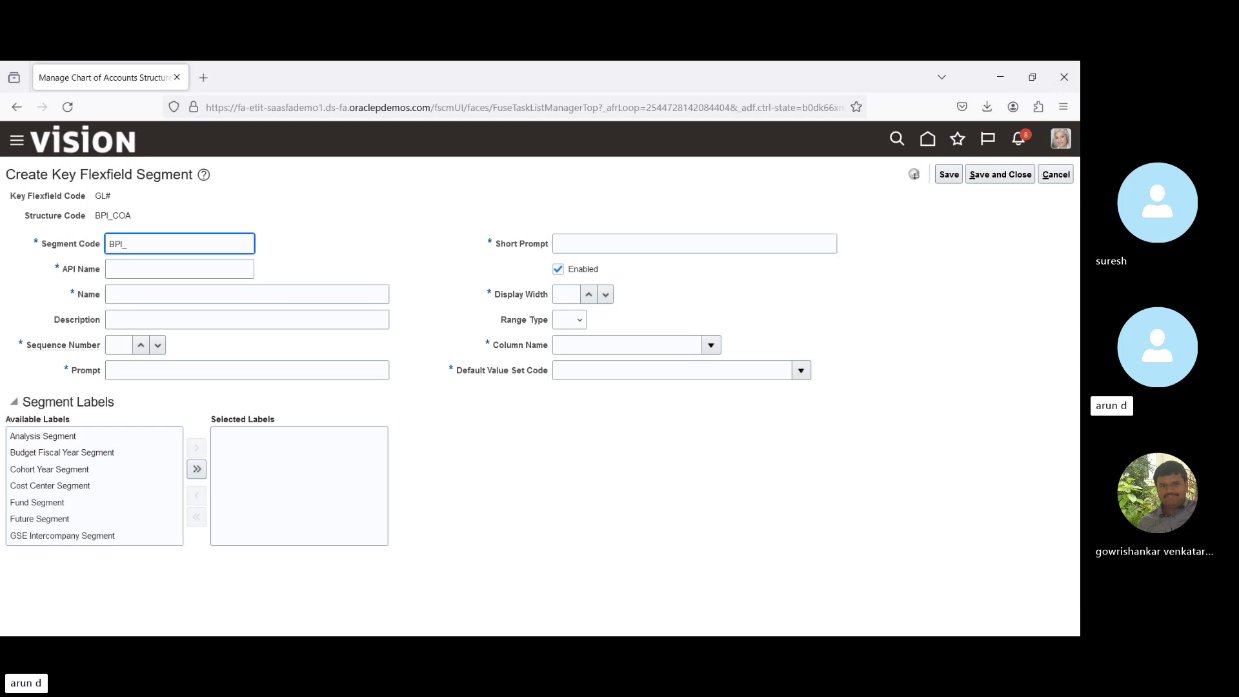
pyautogui.write('C')
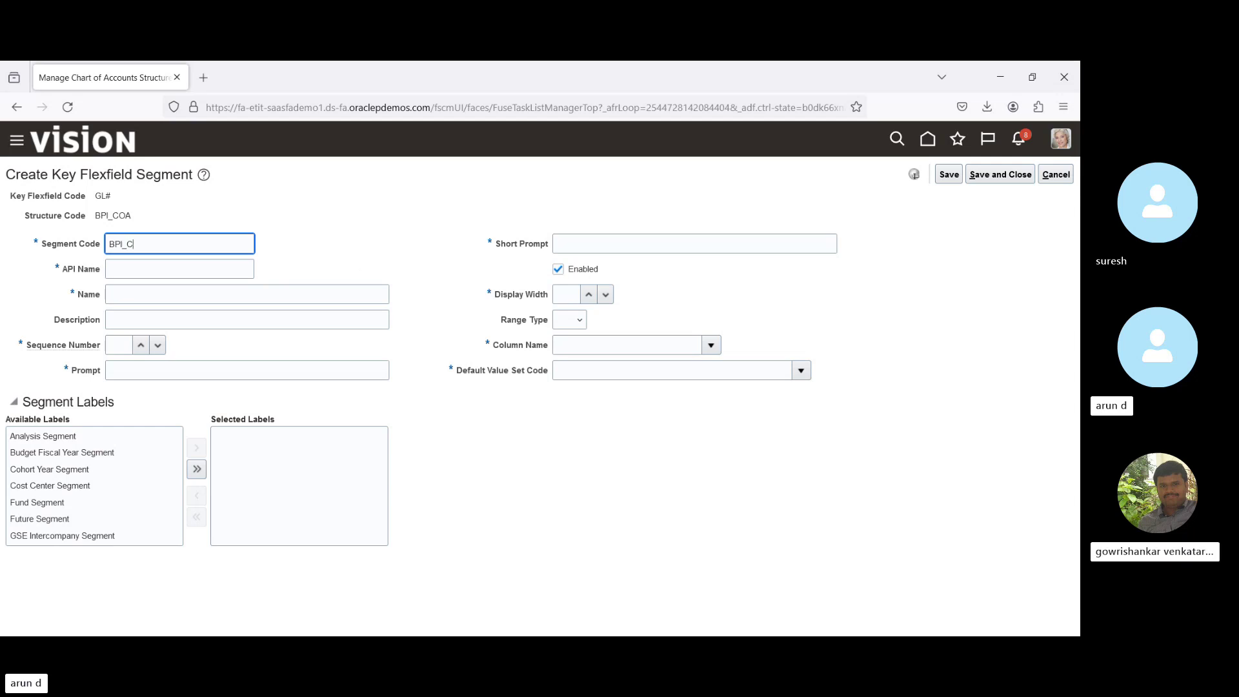
pyautogui.write('ompany')
pyautogui.click(124, 266)
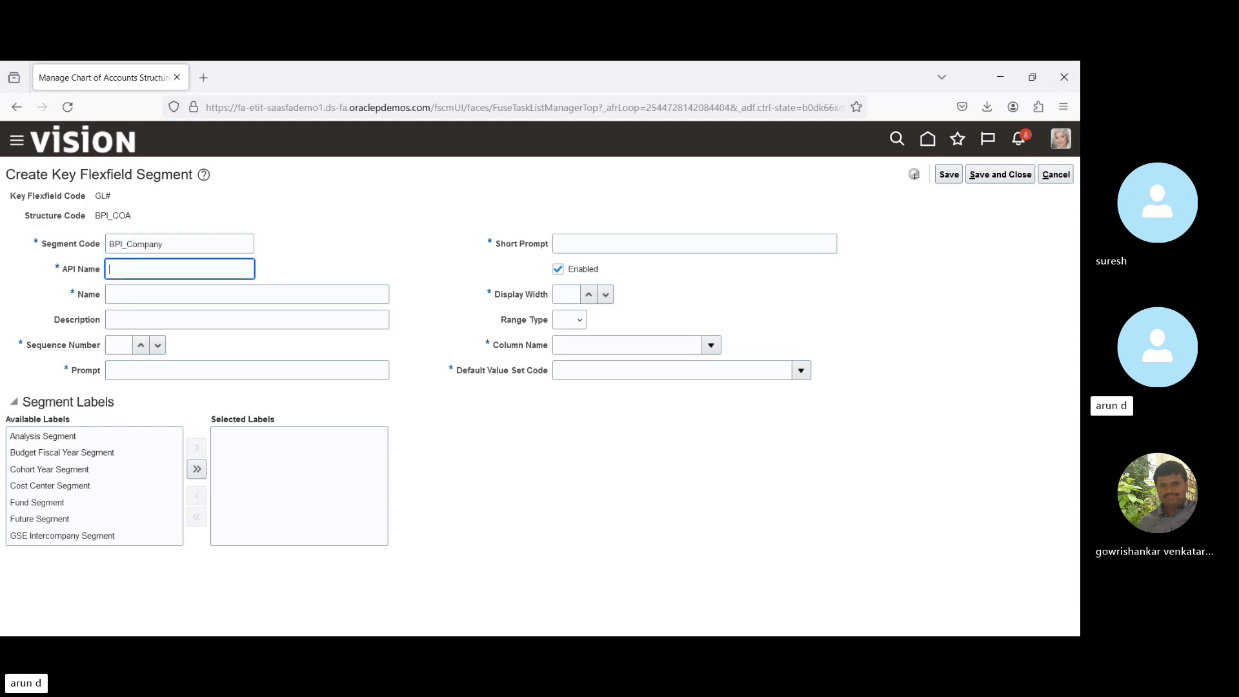
pyautogui.doubleClick(184, 245)
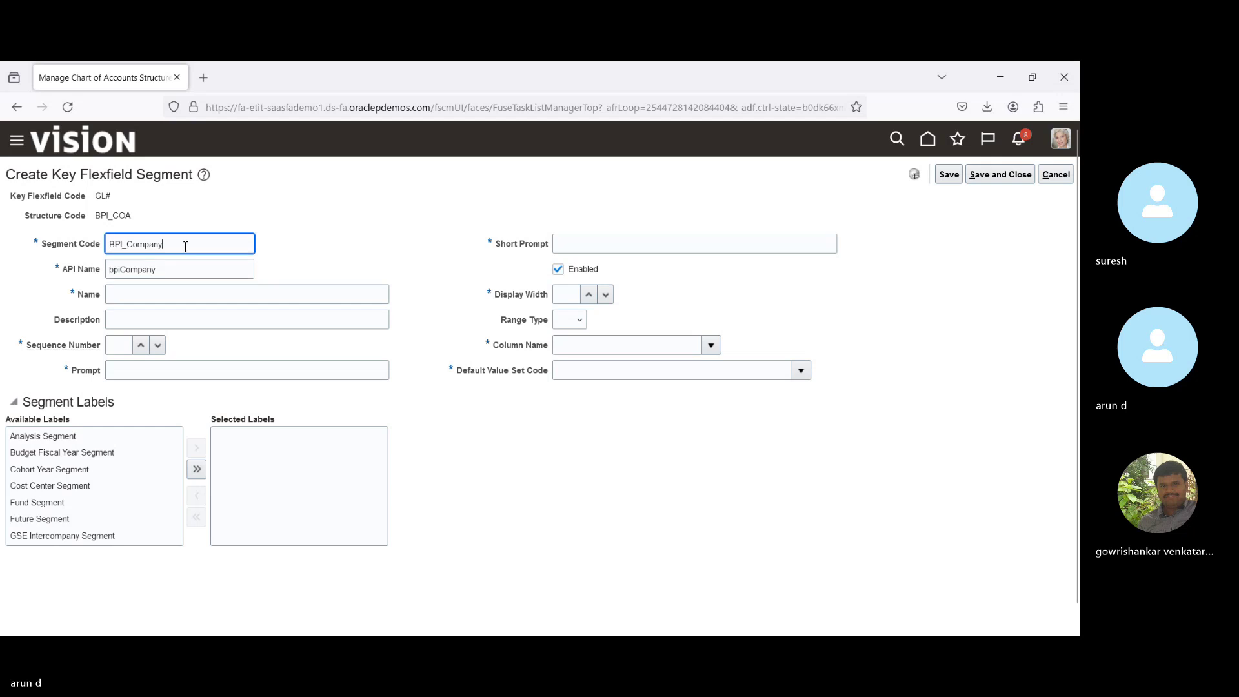
pyautogui.hotkey('ctrl', 'c')
pyautogui.press('Tab')
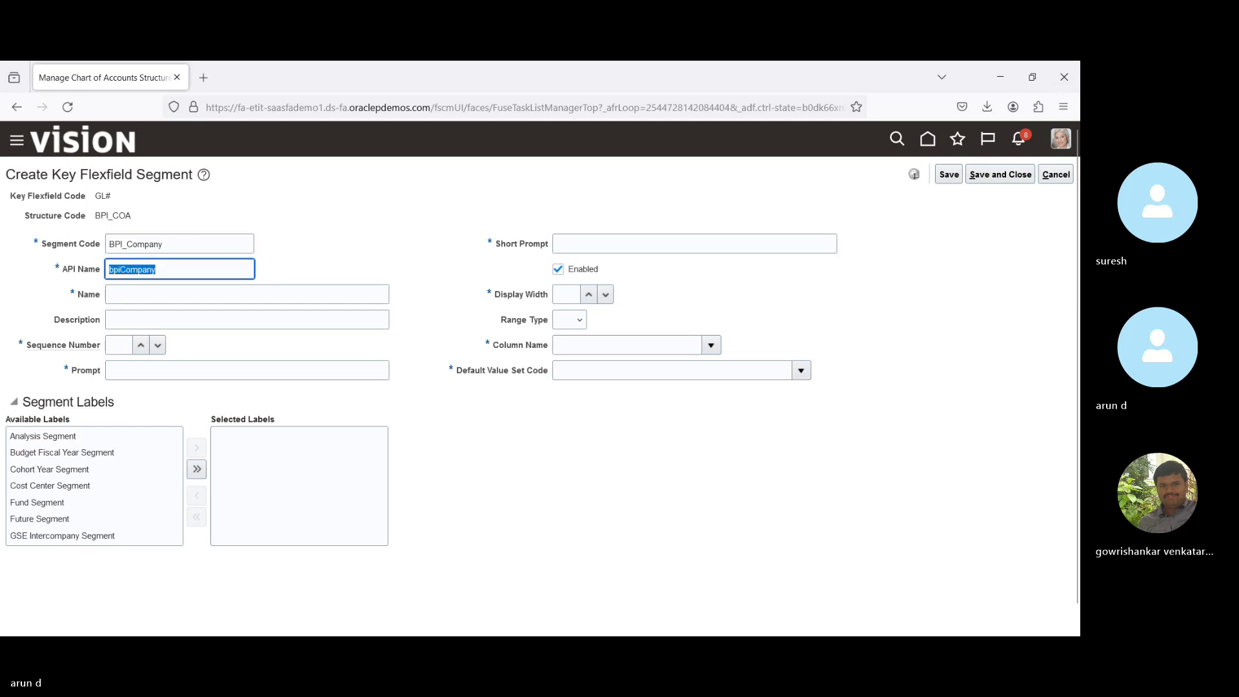
pyautogui.press('Tab')
pyautogui.hotkey('ctrl', 'v')
pyautogui.press('Tab')
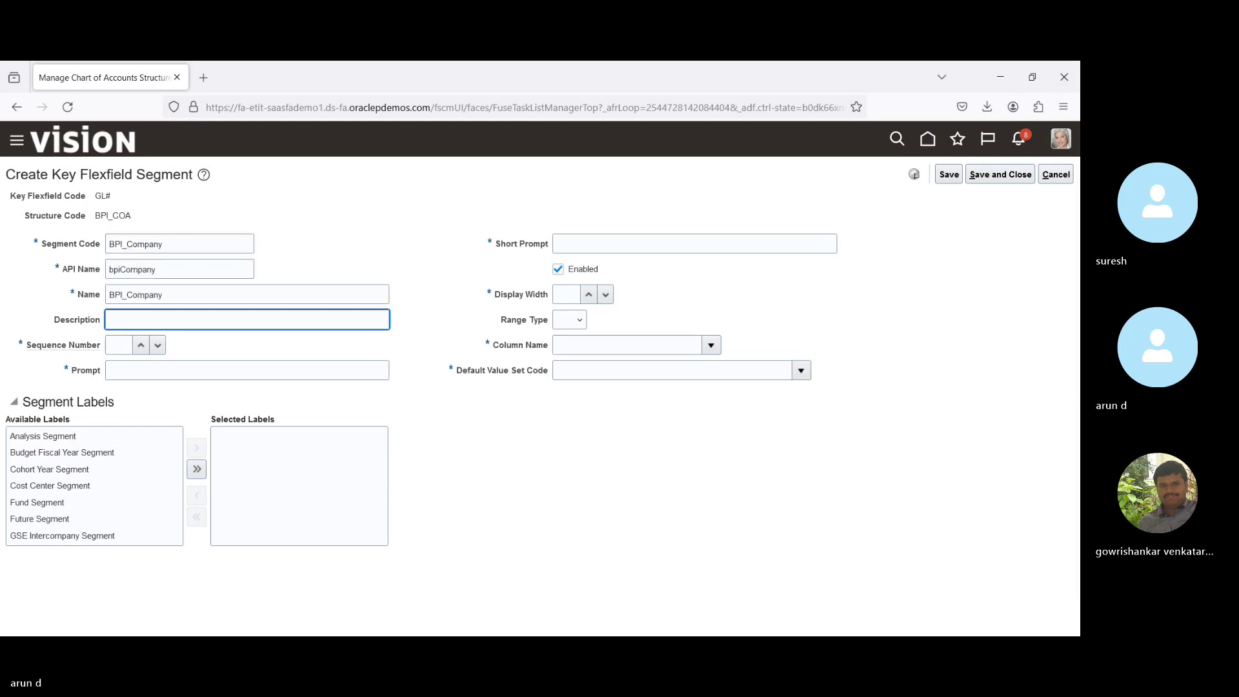
# Set sequence 1, prompt and short prompt BPI_Company, and display width 10.
pyautogui.click(119, 346)
pyautogui.write('1')
pyautogui.press('Tab')
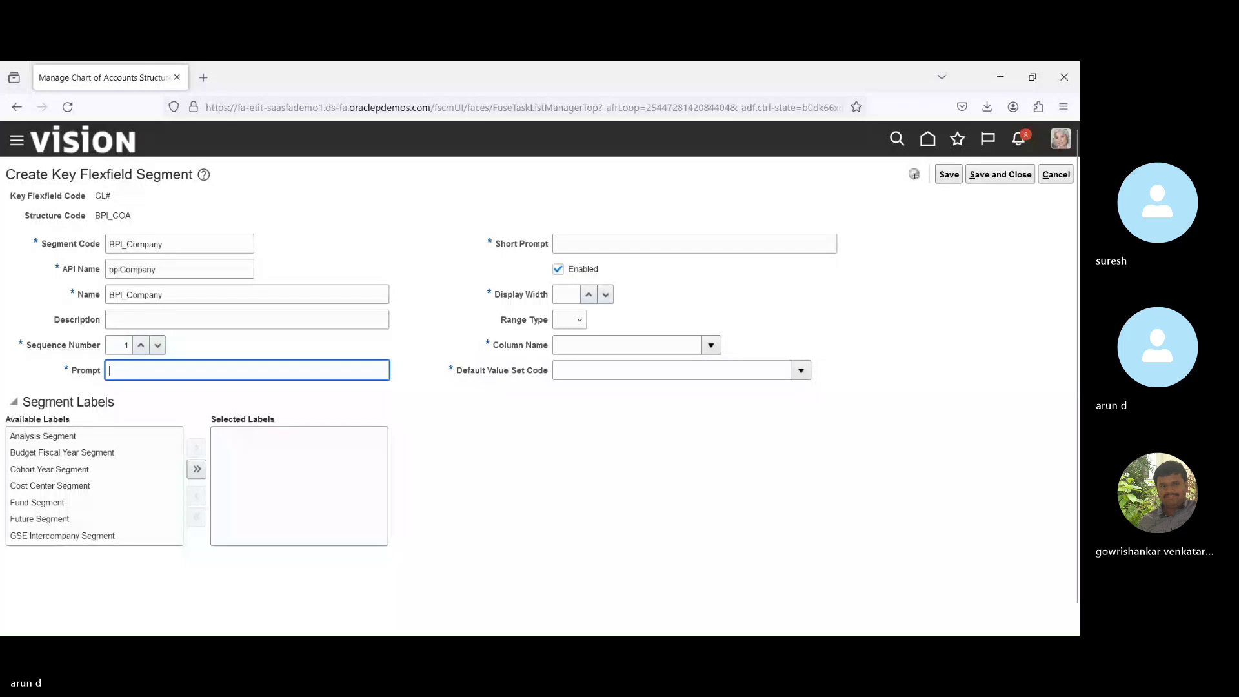
pyautogui.hotkey('ctrl', 'v')
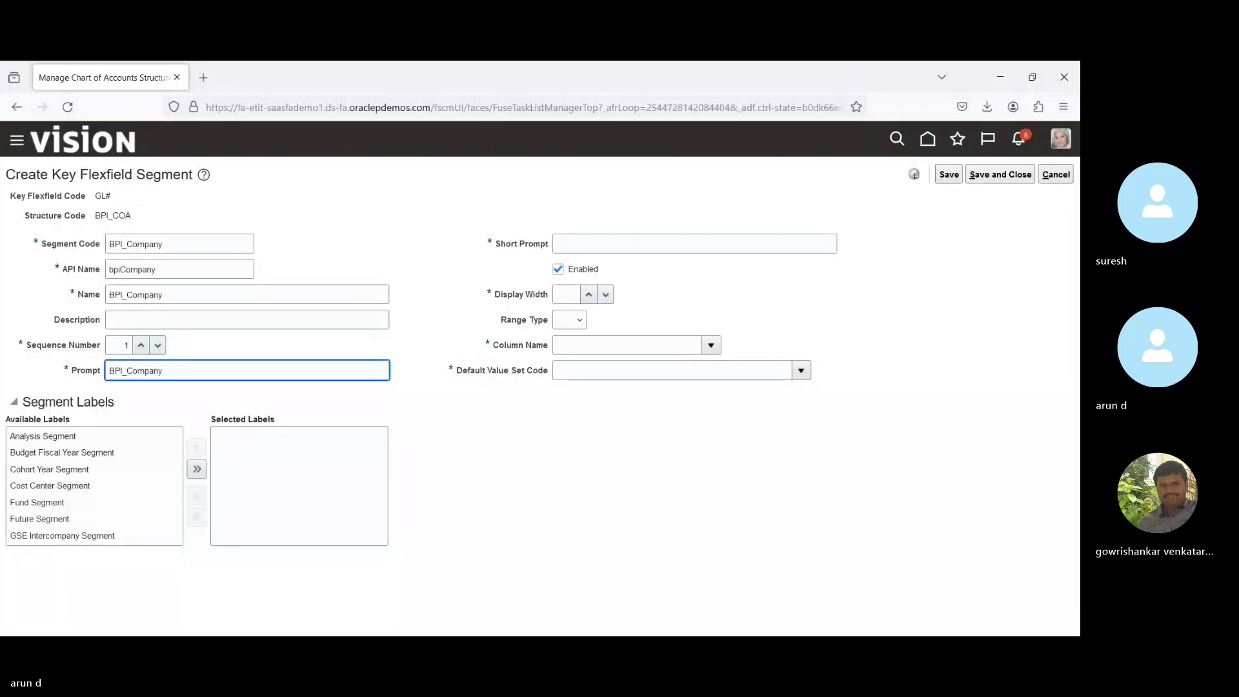
pyautogui.press('Tab')
pyautogui.hotkey('ctrl', 'v')
pyautogui.press('Tab')
pyautogui.press('Tab')
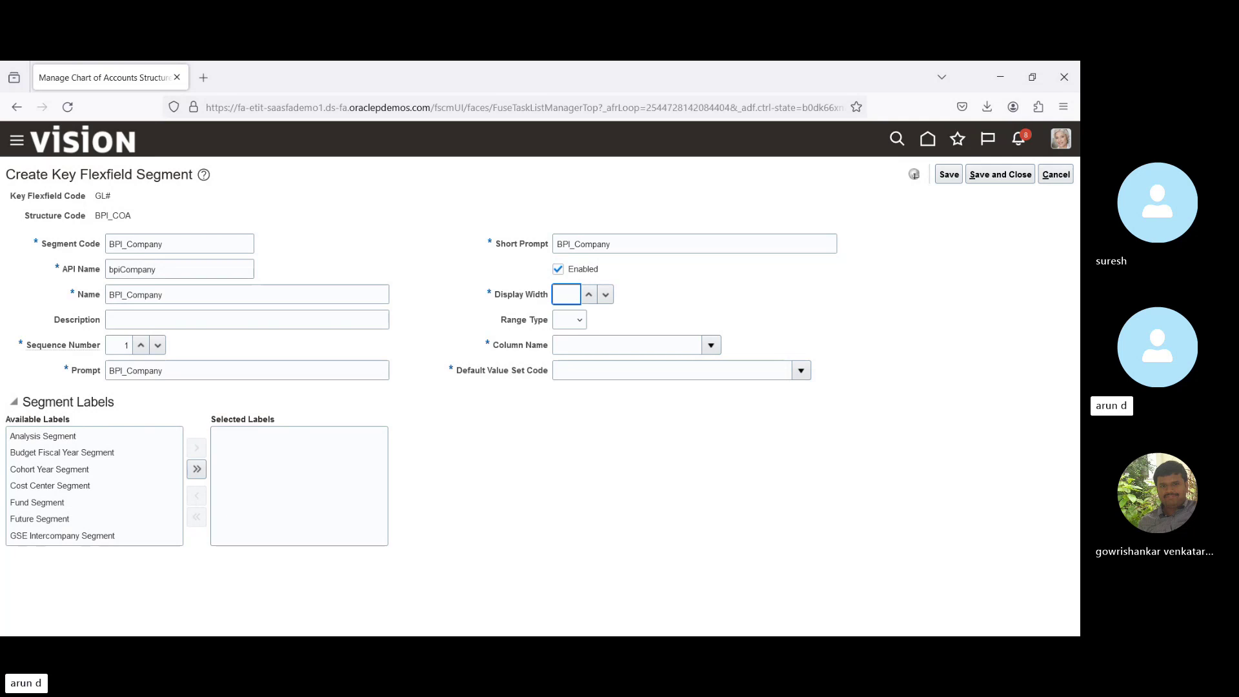
pyautogui.write('10')
pyautogui.press('Tab')
pyautogui.press('Tab')
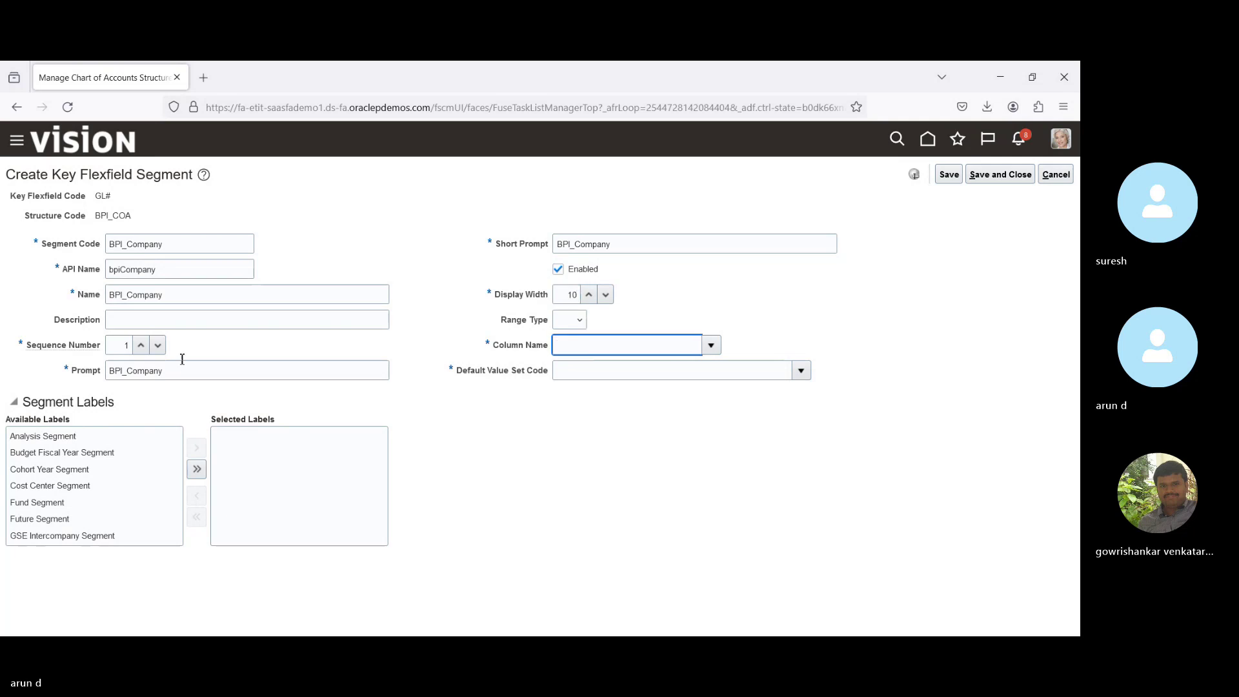
# Assign the BPI_Company segment to column SEGMENT1.
pyautogui.click(712, 346)
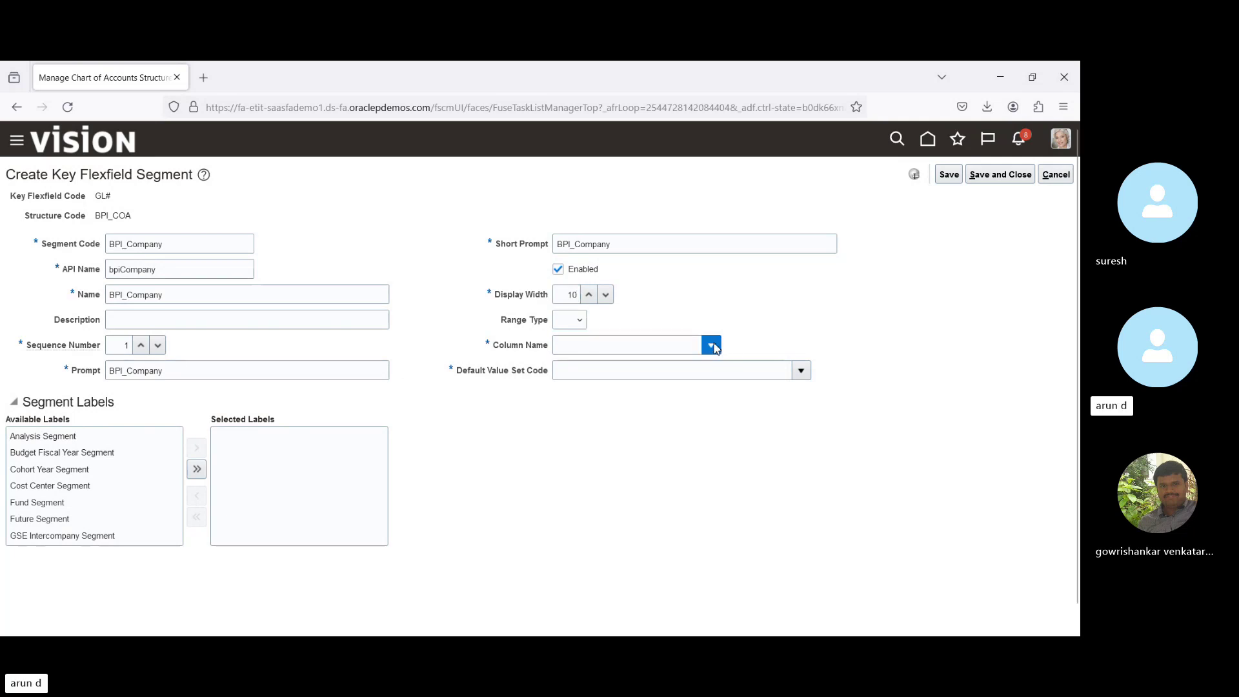
pyautogui.click(713, 346)
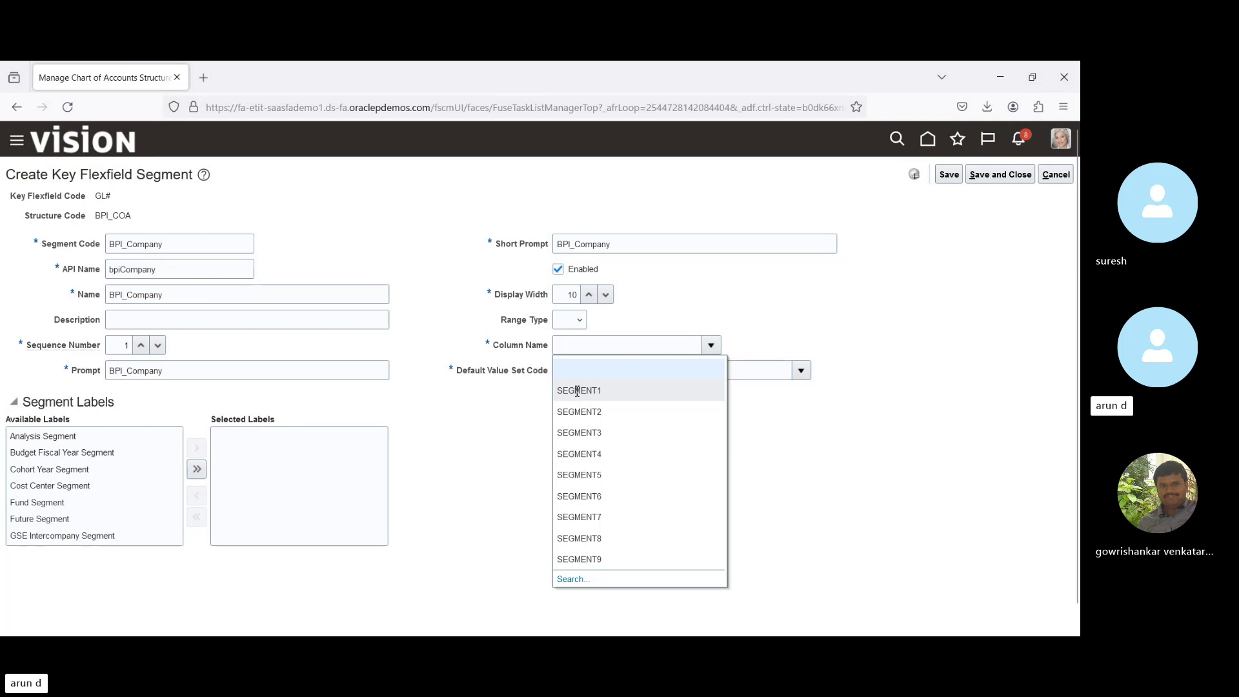
pyautogui.click(577, 392)
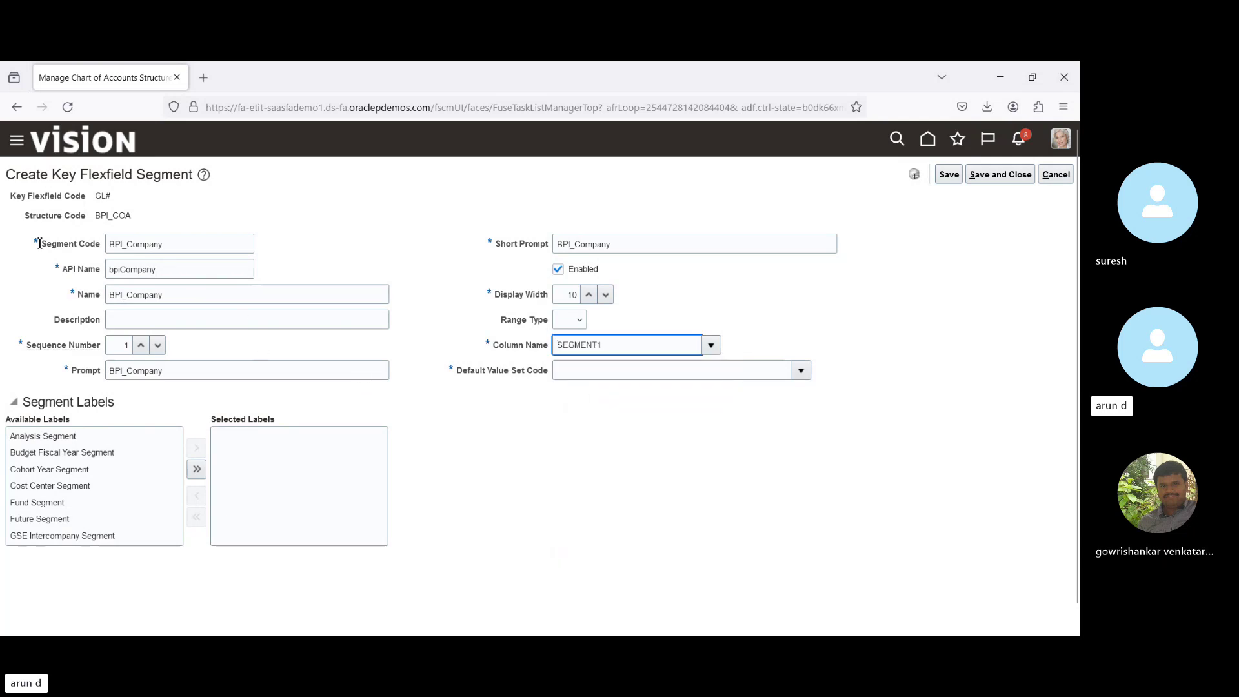
pyautogui.moveTo(40, 243); pyautogui.dragTo(85, 246)
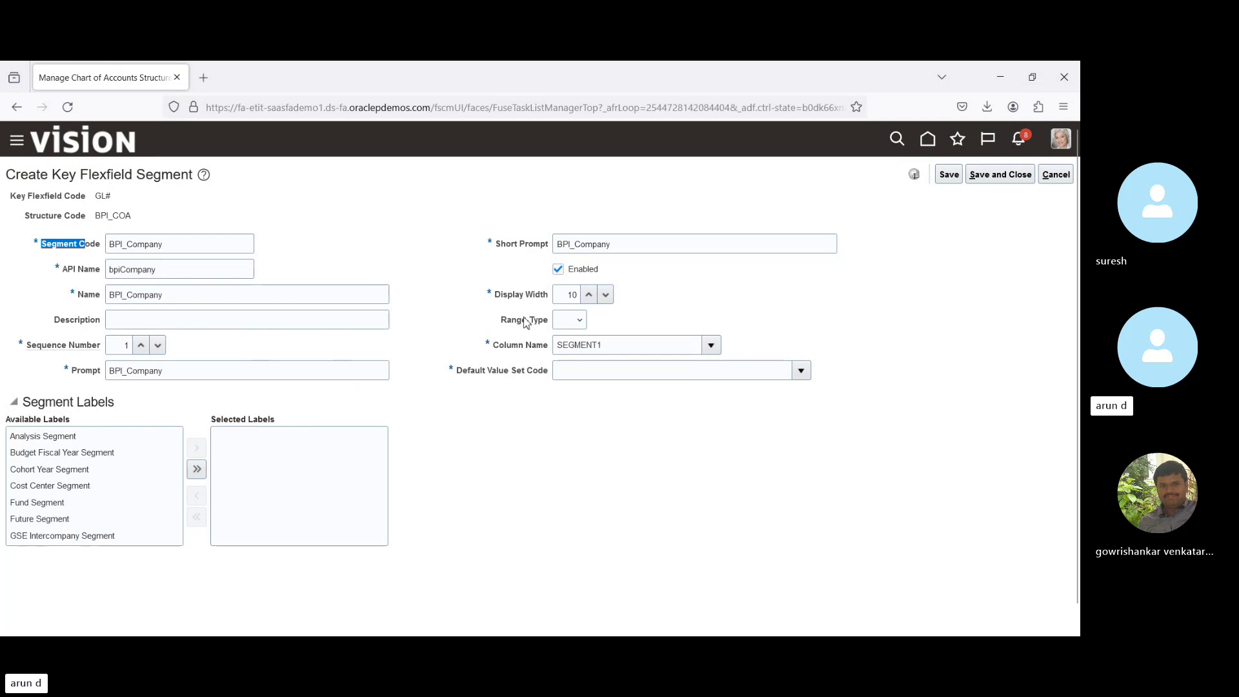
pyautogui.tripleClick(70, 273)
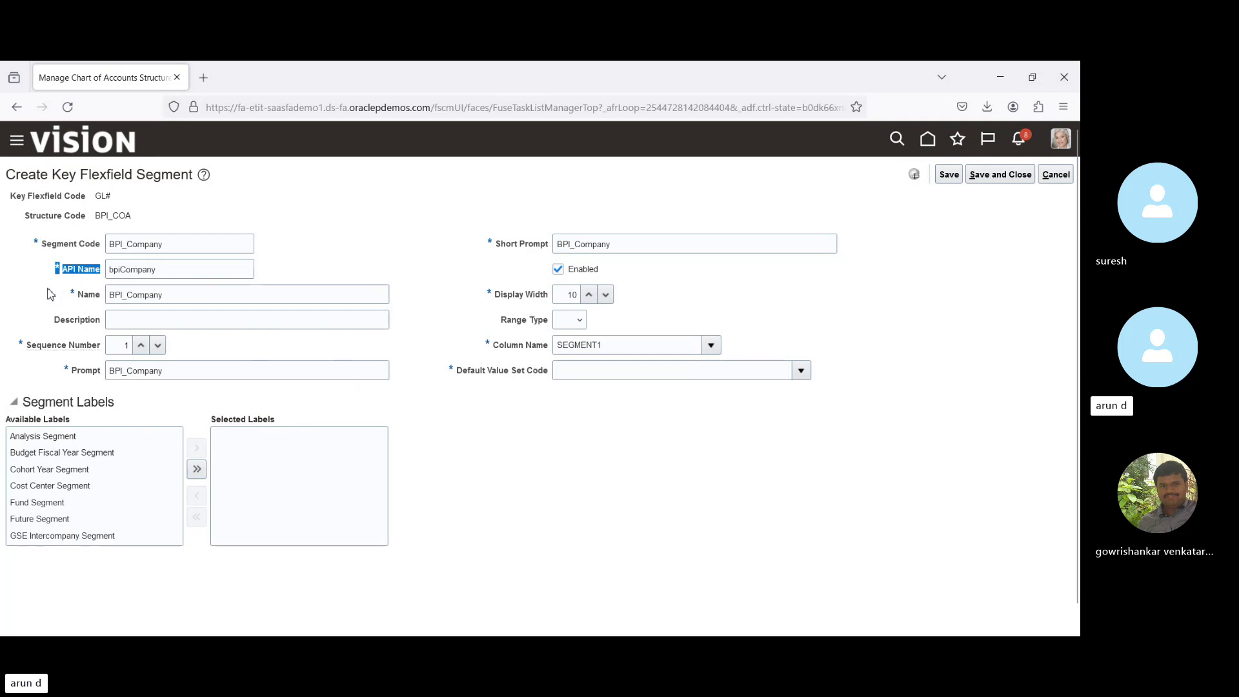
pyautogui.click(50, 296)
pyautogui.tripleClick(82, 274)
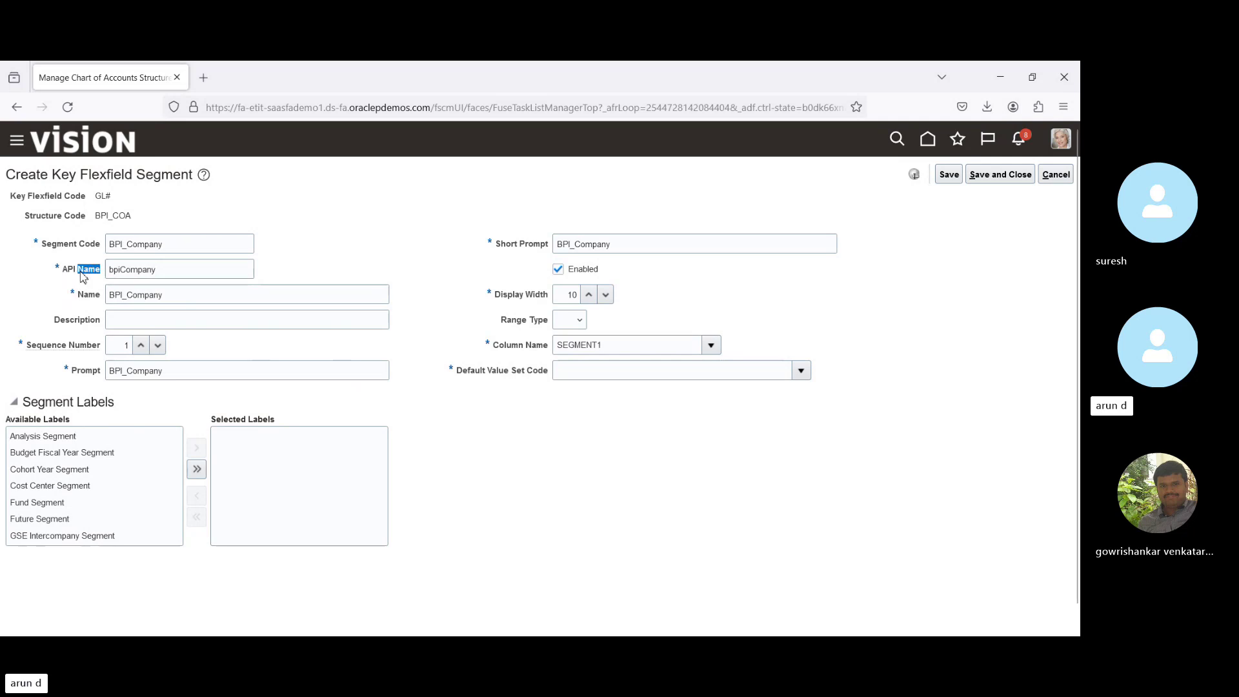
pyautogui.tripleClick(171, 271)
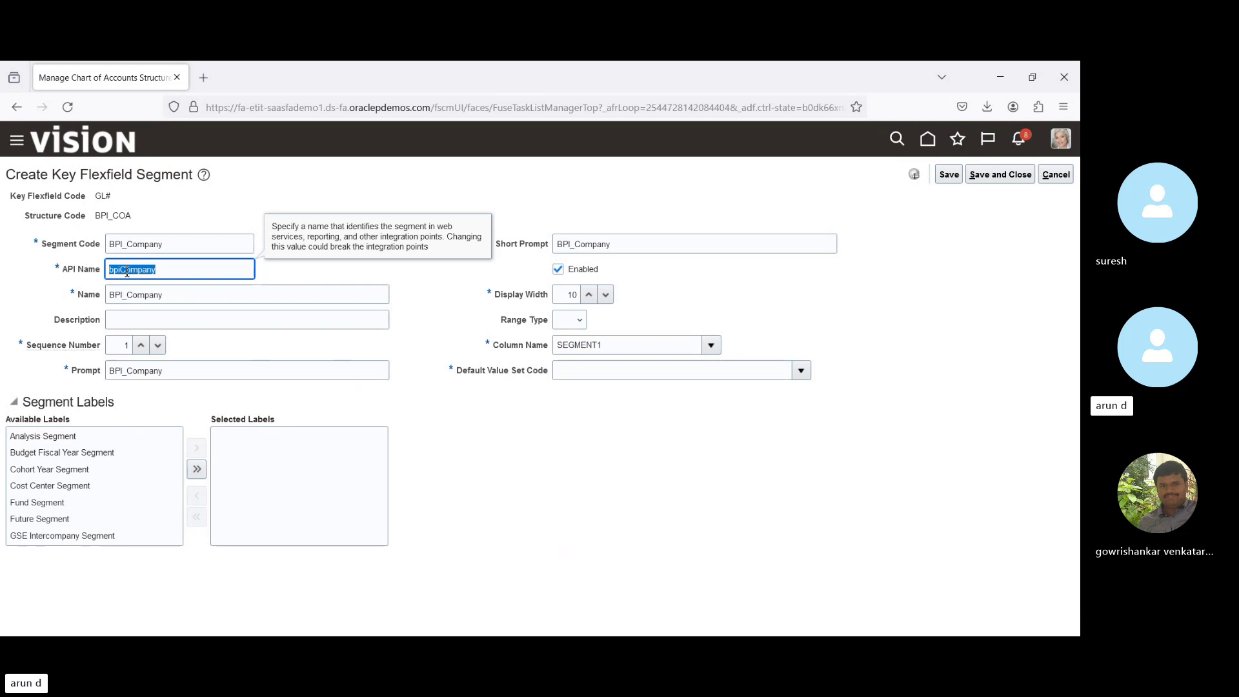
pyautogui.click(68, 276)
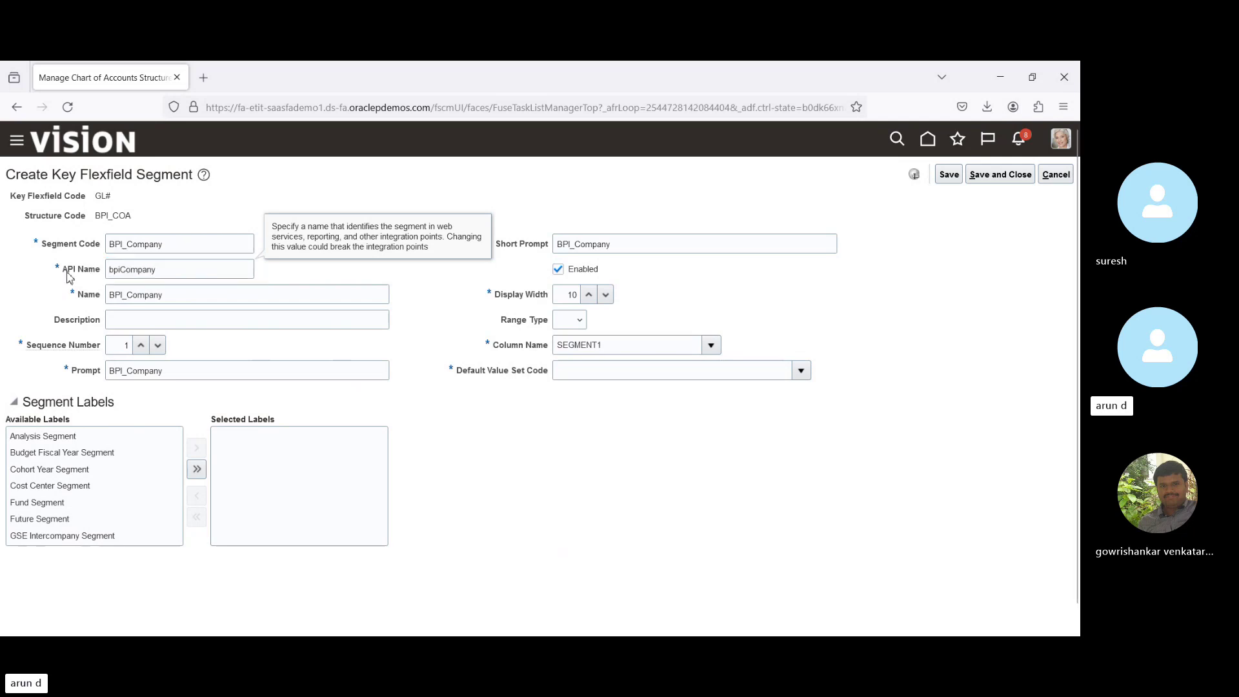
pyautogui.moveTo(67, 272); pyautogui.dragTo(102, 275)
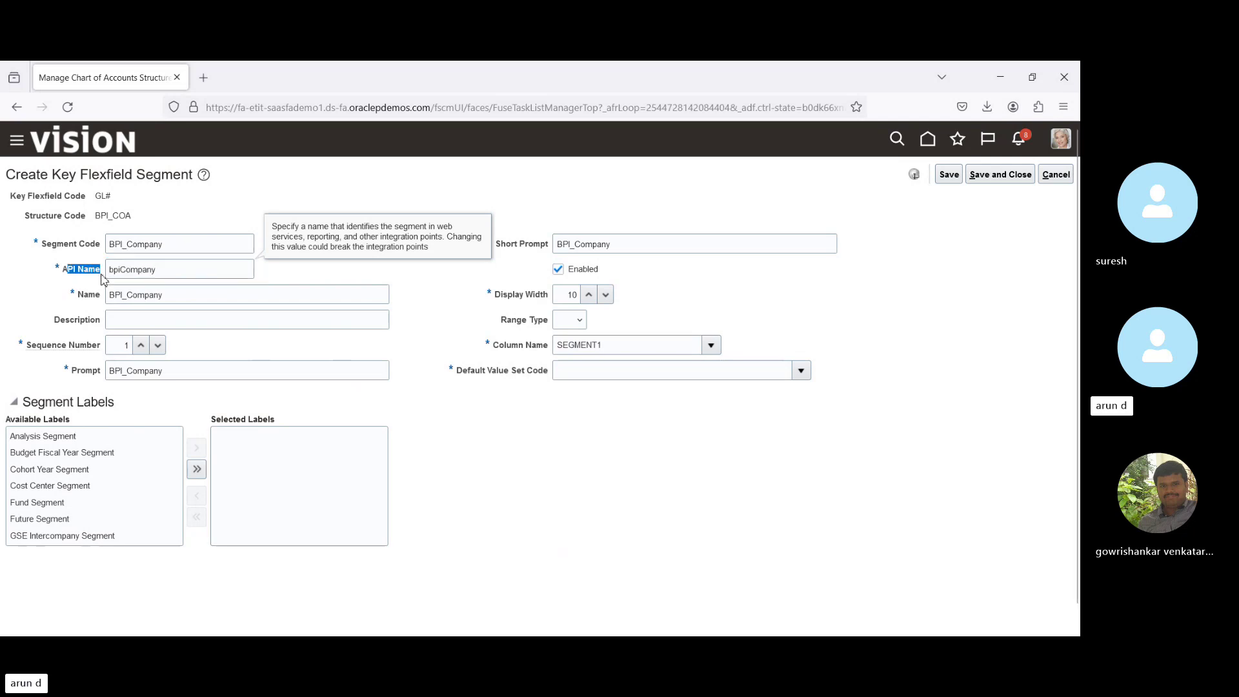
pyautogui.click(437, 343)
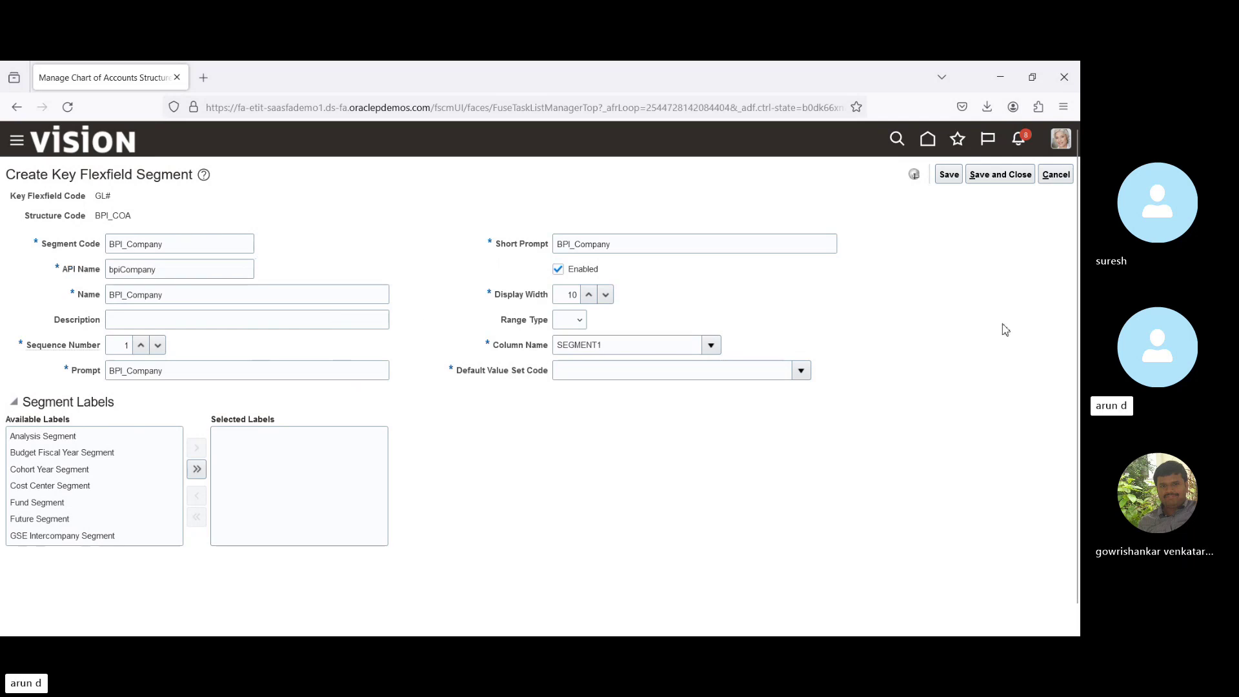
# Scroll the page and the Available Labels list down to the balancing and natural account labels.
pyautogui.scroll(-1, 1077, 288)
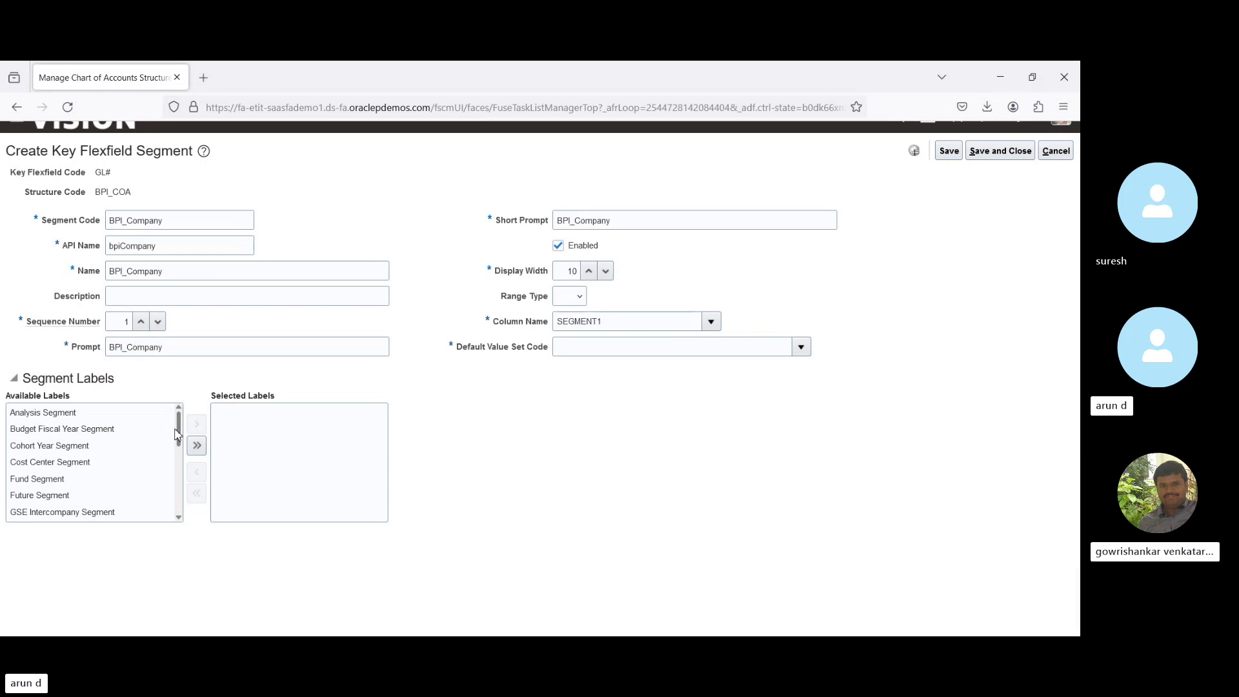
pyautogui.moveTo(180, 433); pyautogui.dragTo(185, 513)
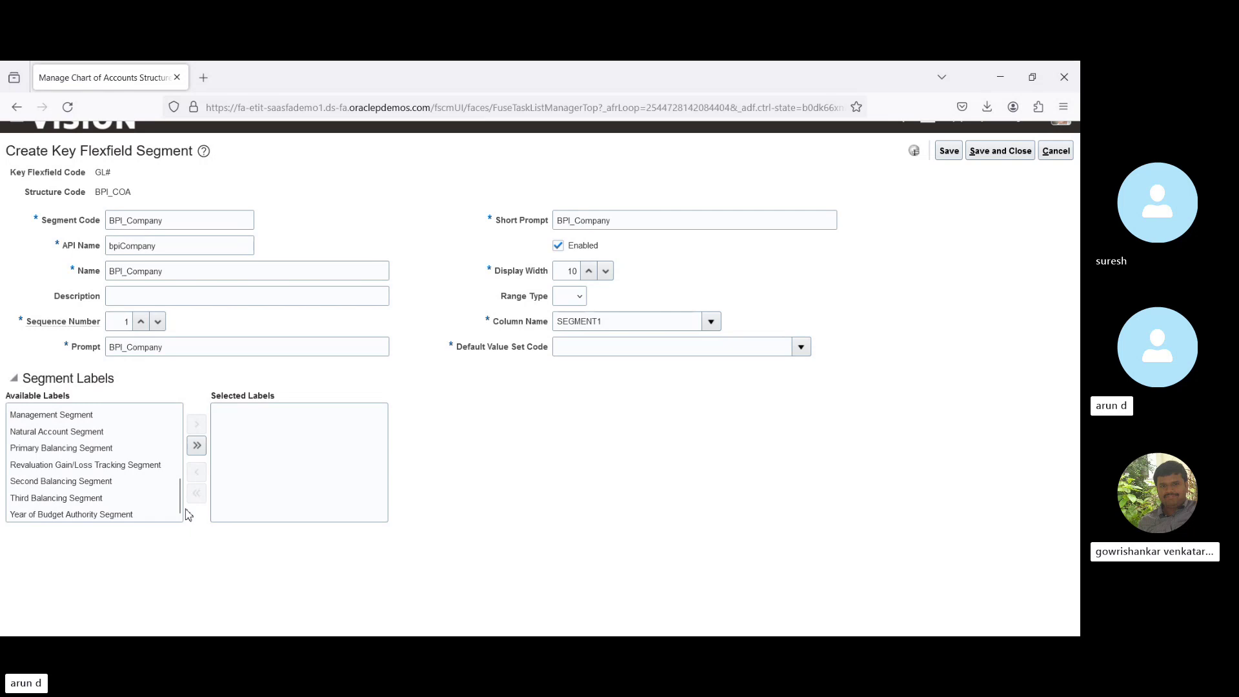
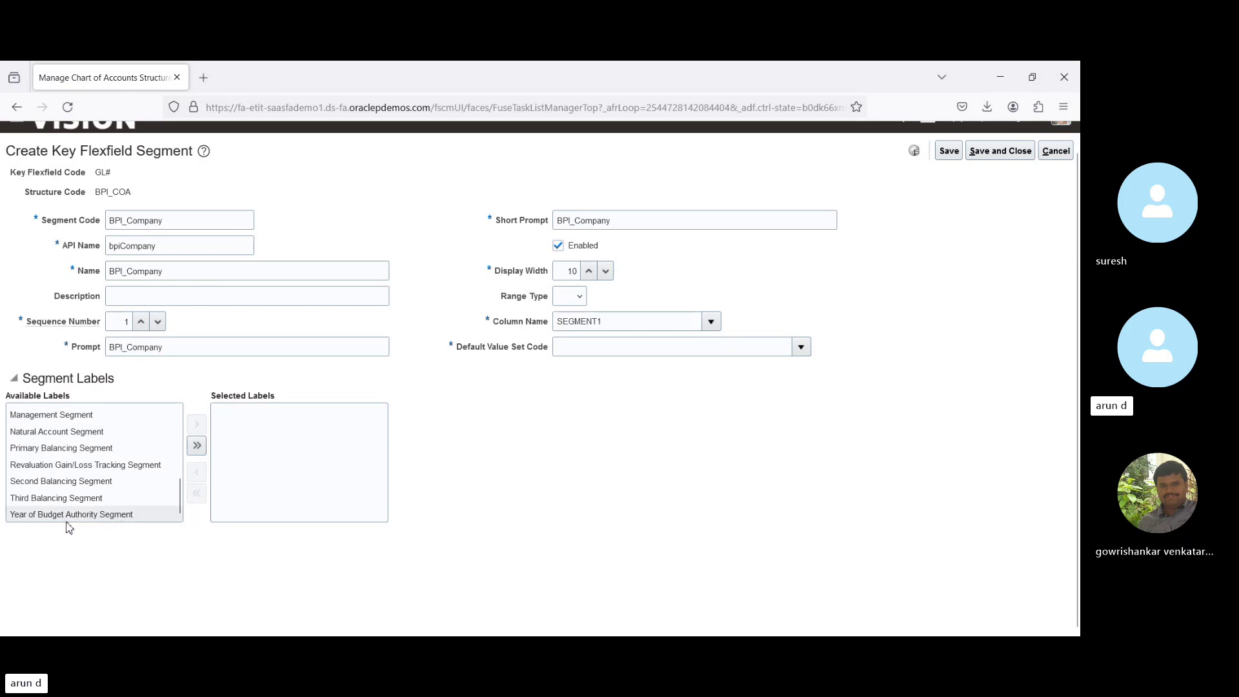
# Assign the Primary Balancing Segment label to BPI_Company and open the Default Value Set Code list.
pyautogui.moveTo(180, 499); pyautogui.dragTo(160, 427)
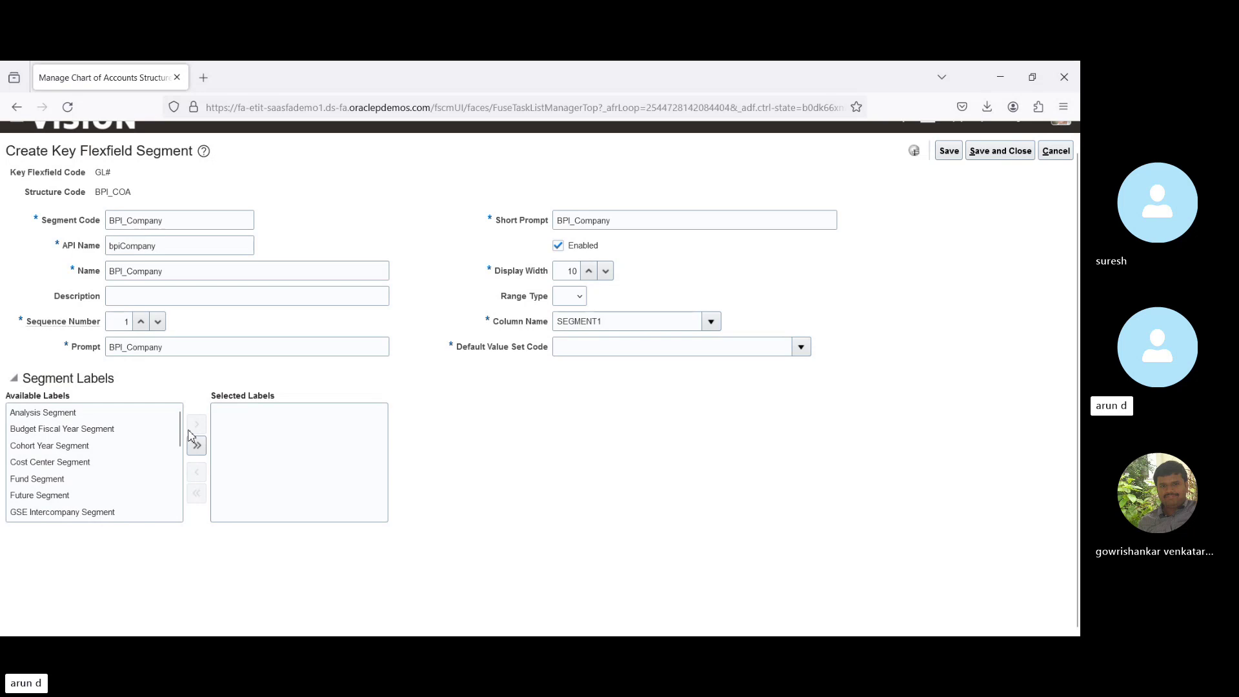
pyautogui.scroll(-2, 184, 448)
pyautogui.moveTo(184, 448); pyautogui.dragTo(196, 502)
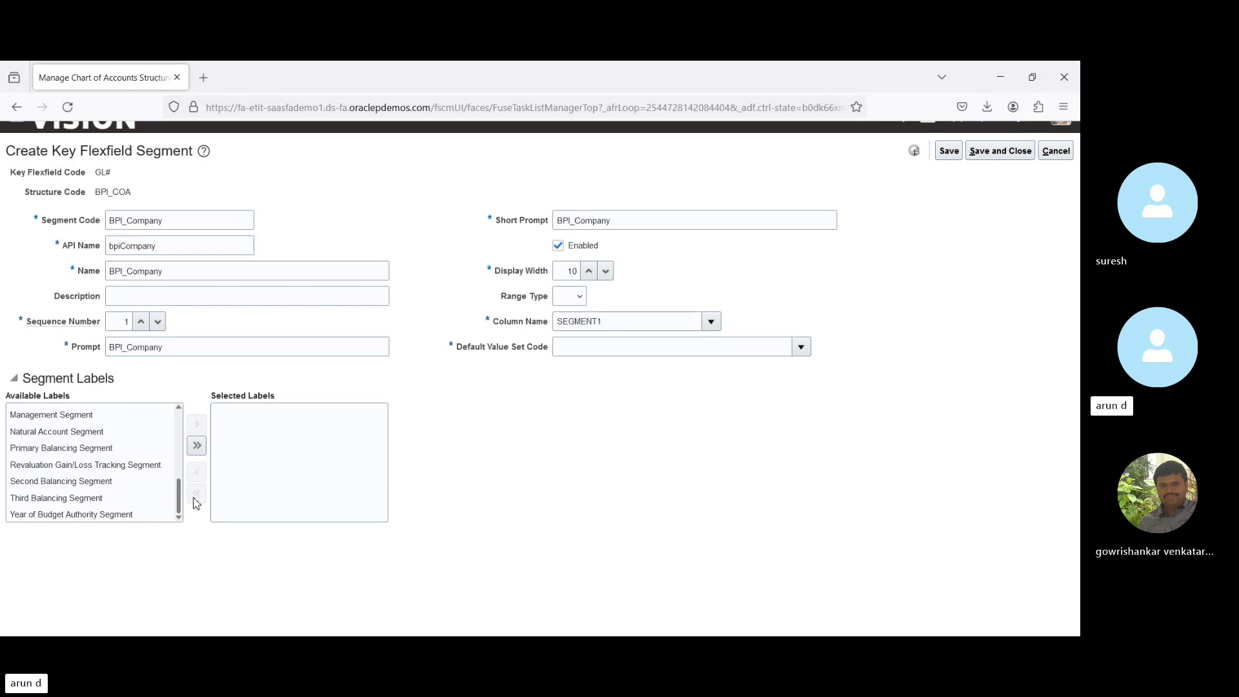
pyautogui.click(68, 456)
pyautogui.click(197, 426)
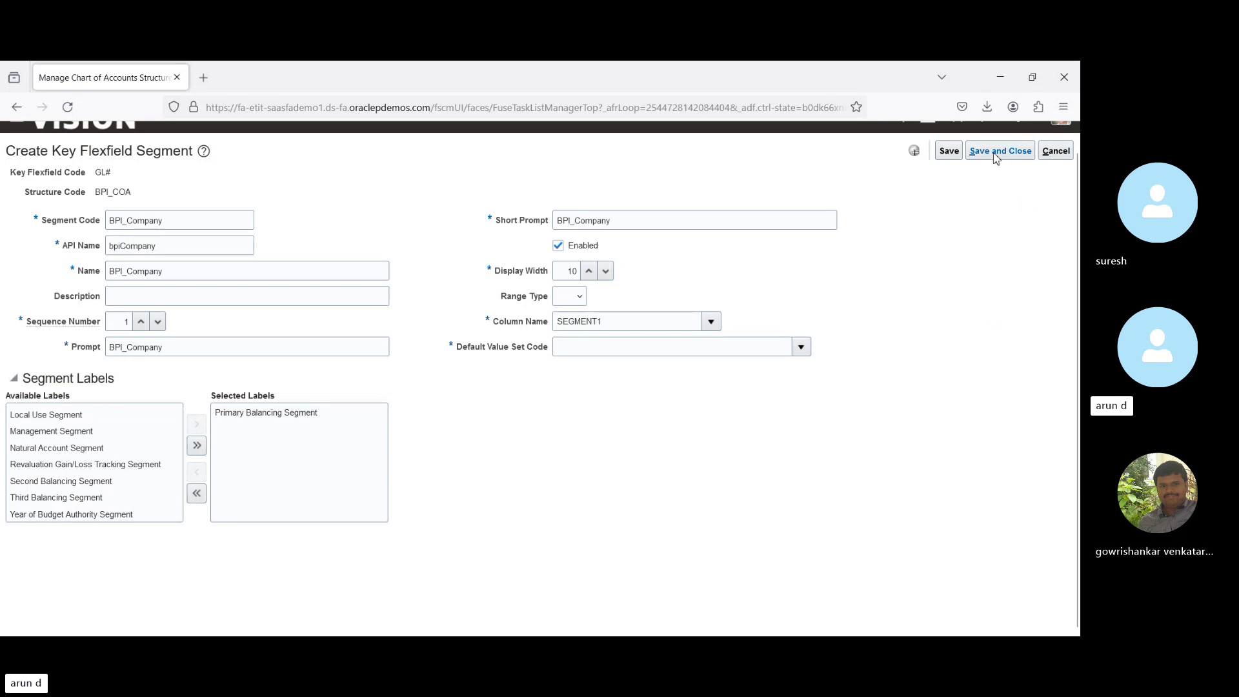
pyautogui.click(802, 349)
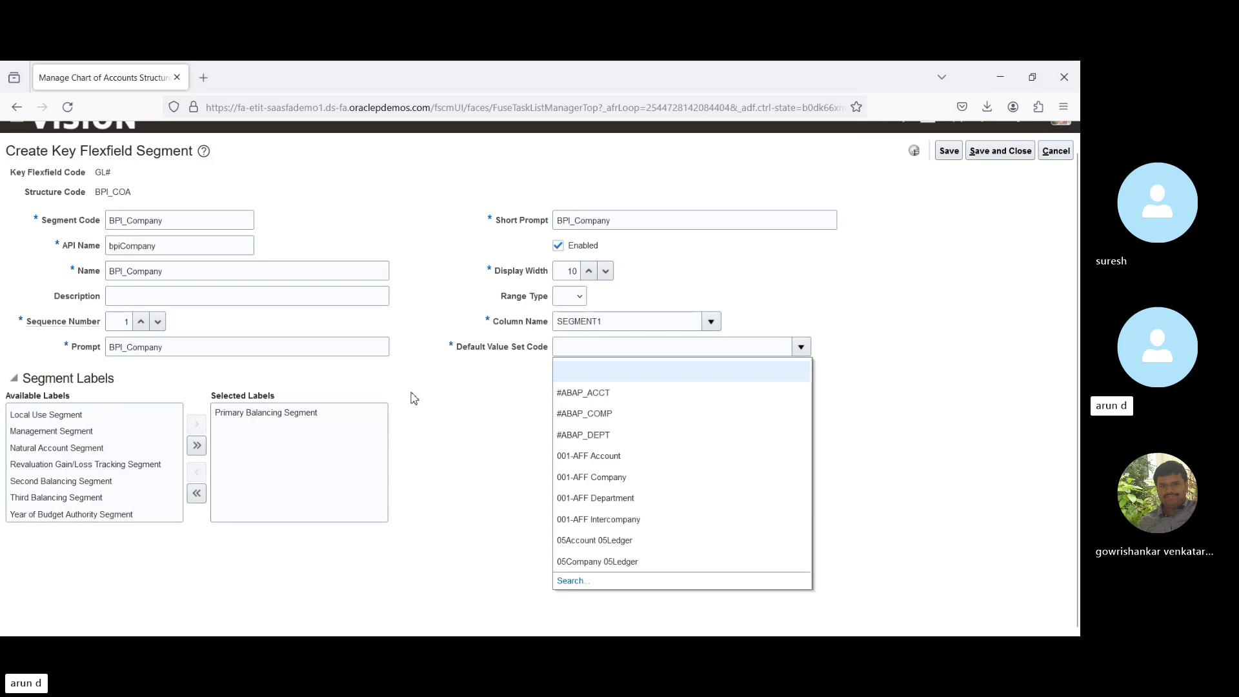
# Search value sets for 'COrp' and set Corporate Company as the default value set.
pyautogui.click(569, 580)
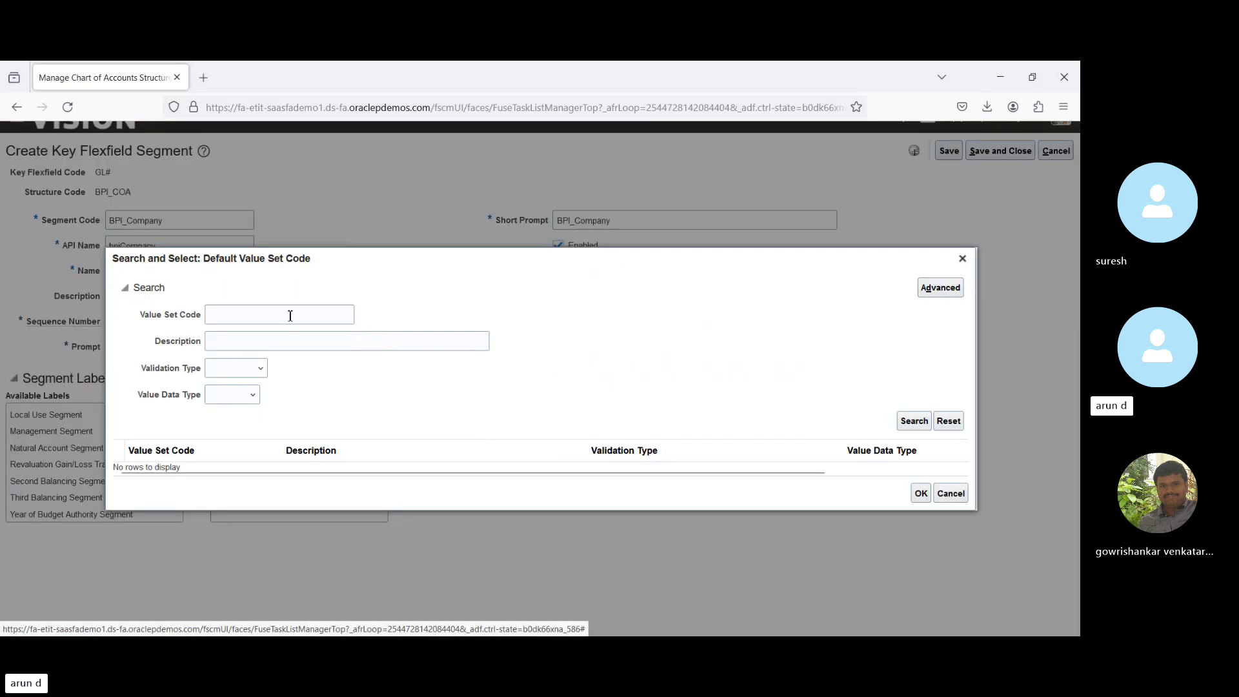
pyautogui.click(290, 316)
pyautogui.write('COrp')
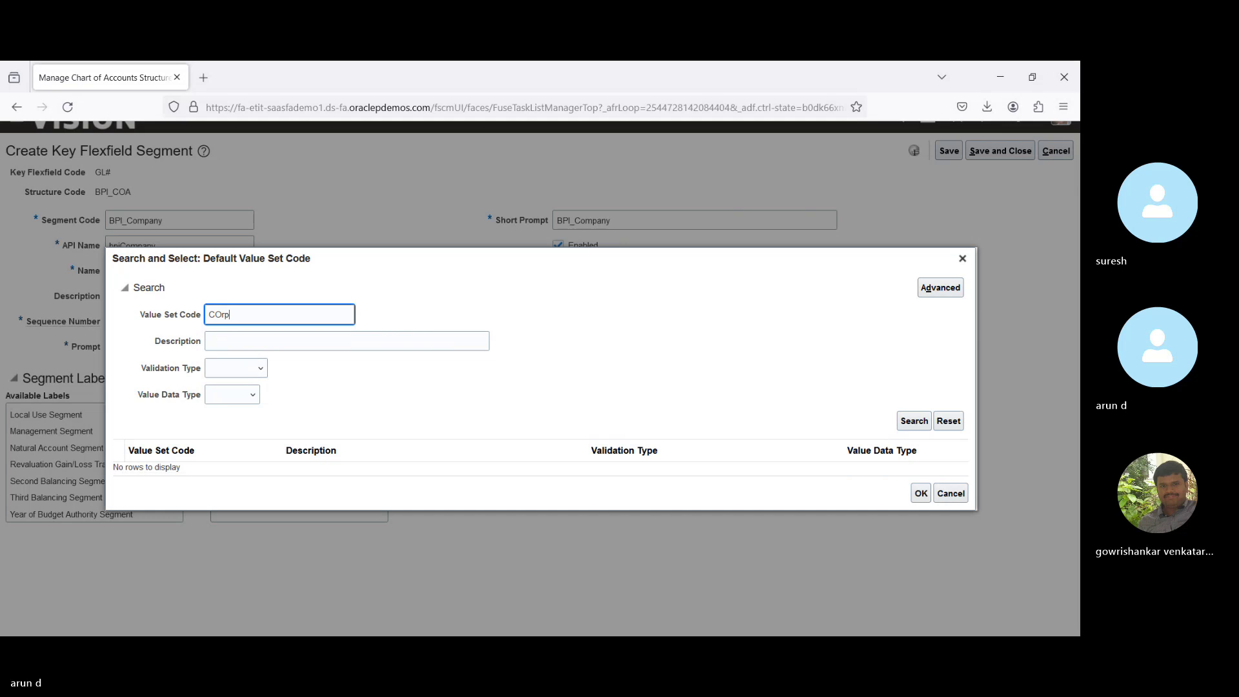
pyautogui.press('Return')
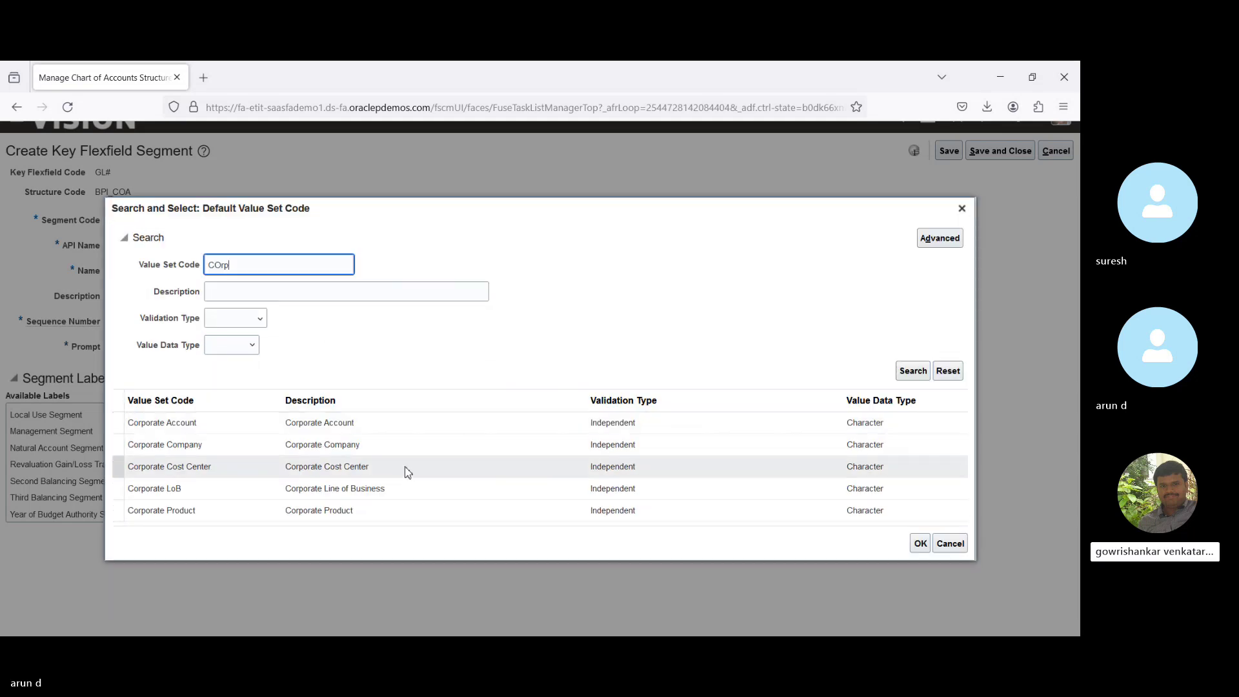
pyautogui.click(395, 447)
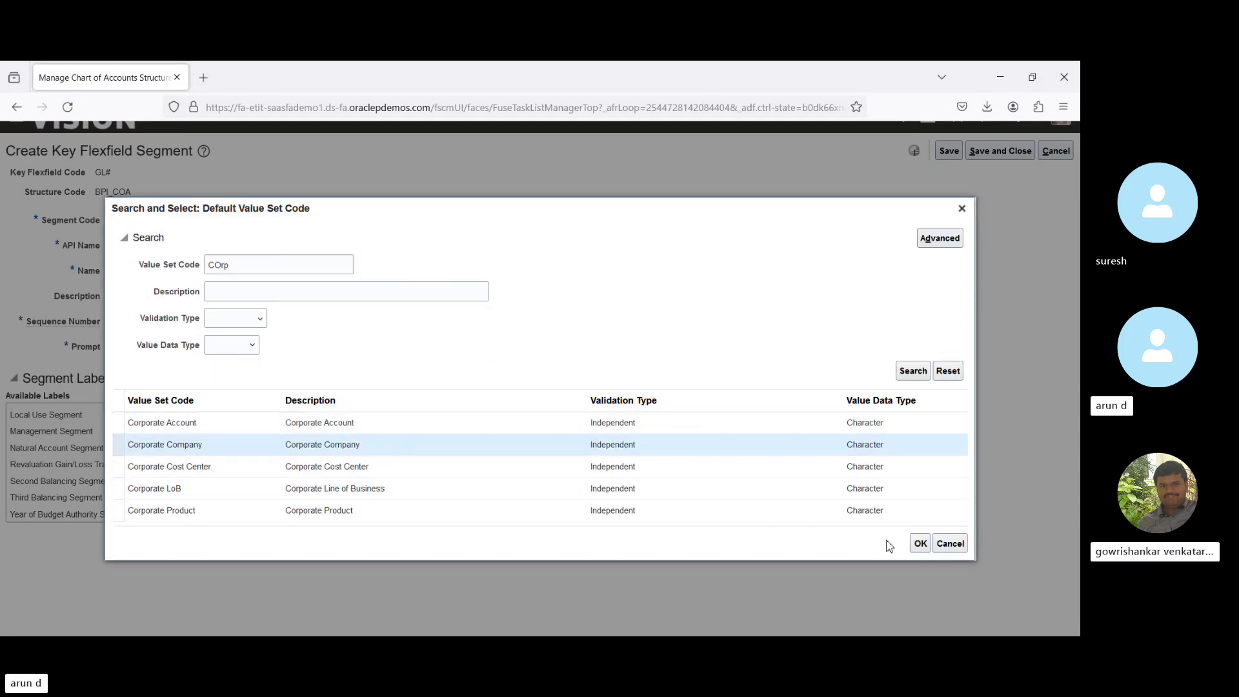
pyautogui.click(920, 544)
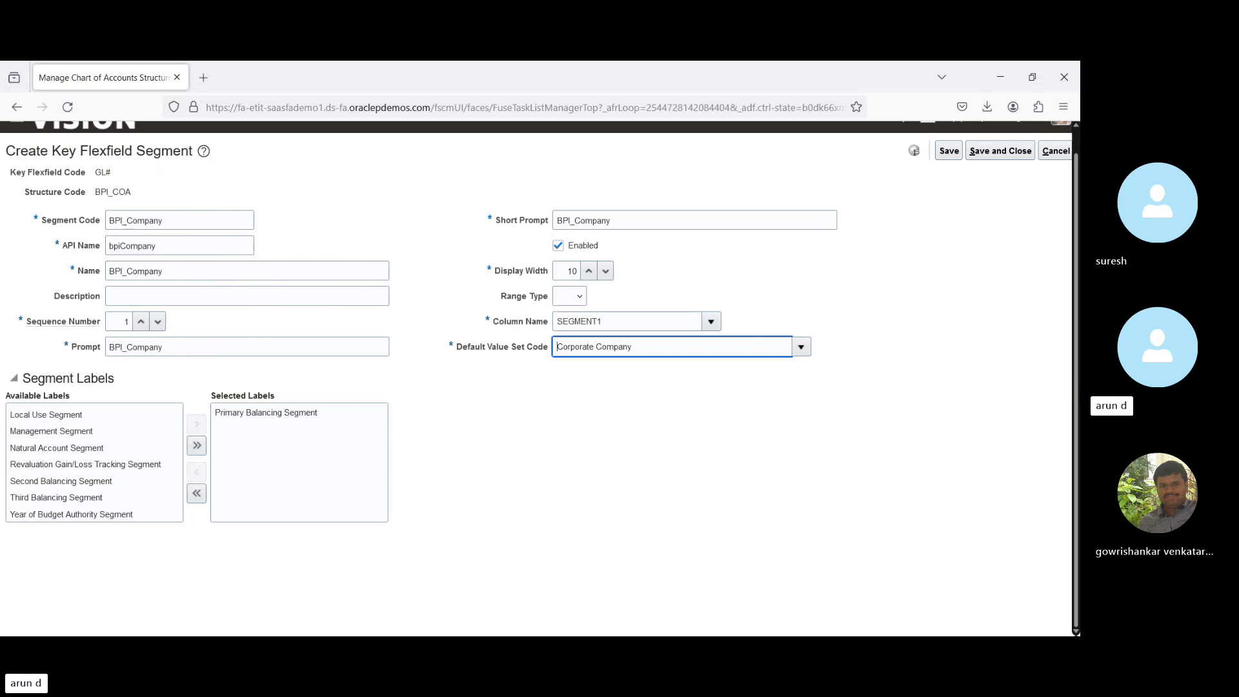
pyautogui.scroll(1, 1078, 395)
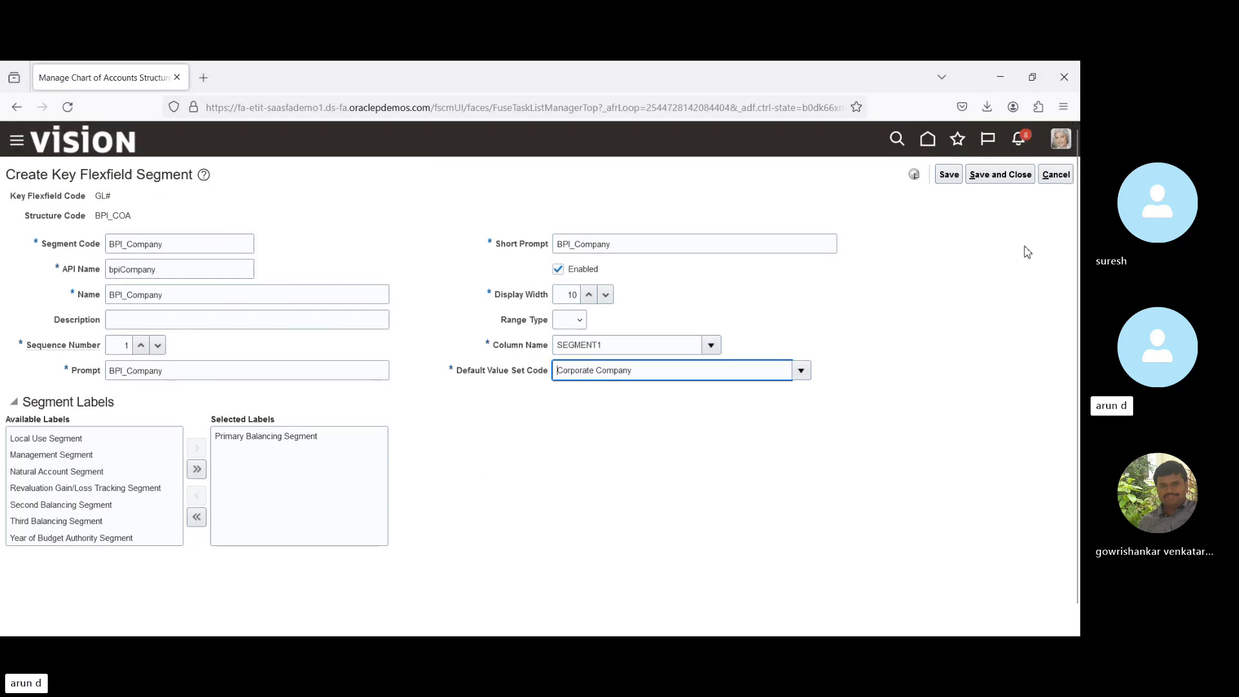
# Save BPI_Company and add a new segment with code BPI_Natural_Account.
pyautogui.click(987, 176)
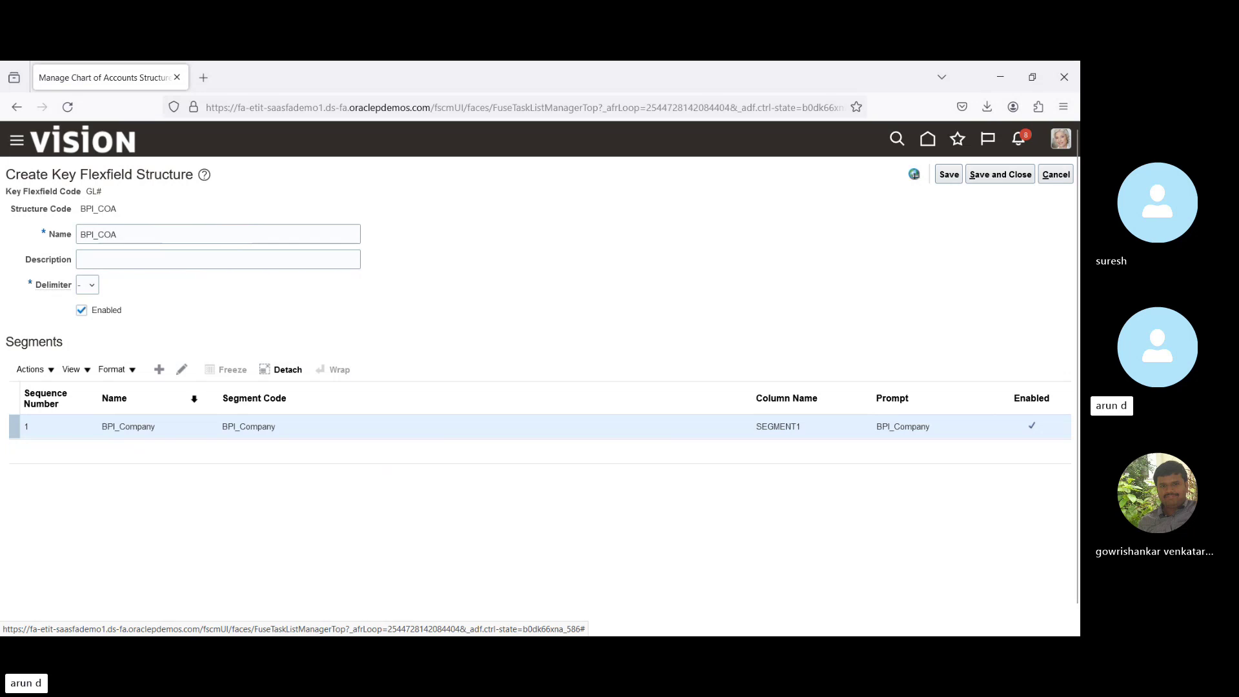
pyautogui.click(159, 369)
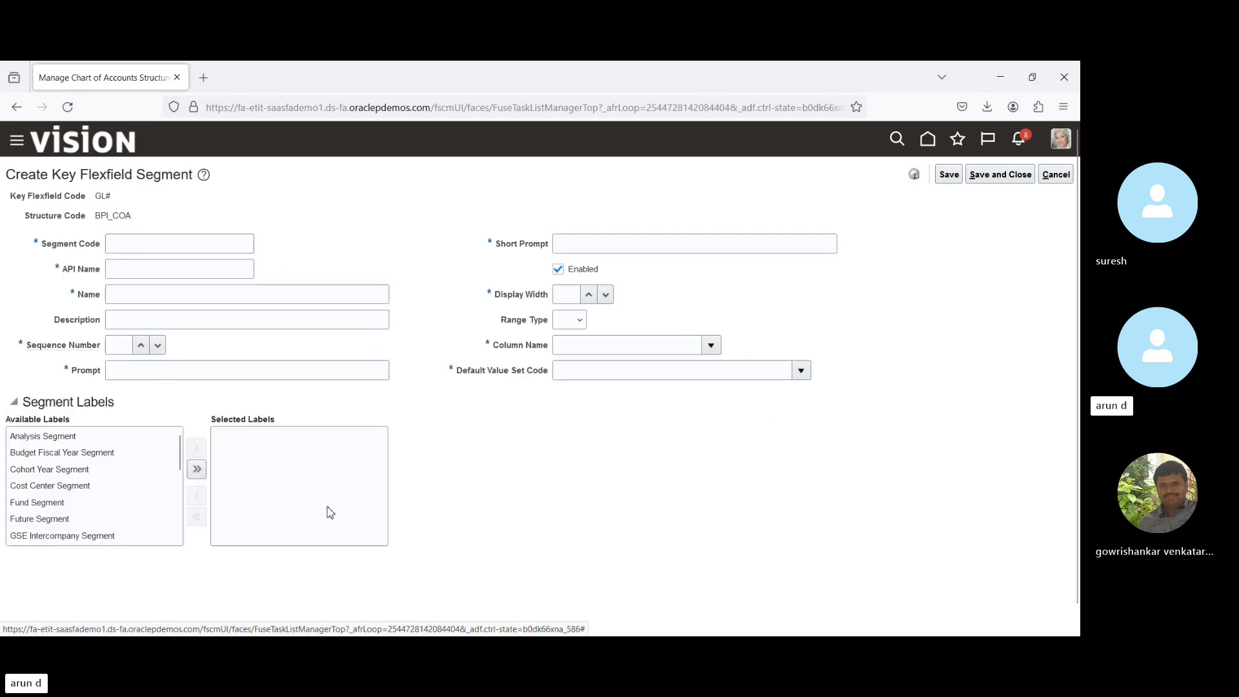
pyautogui.click(166, 246)
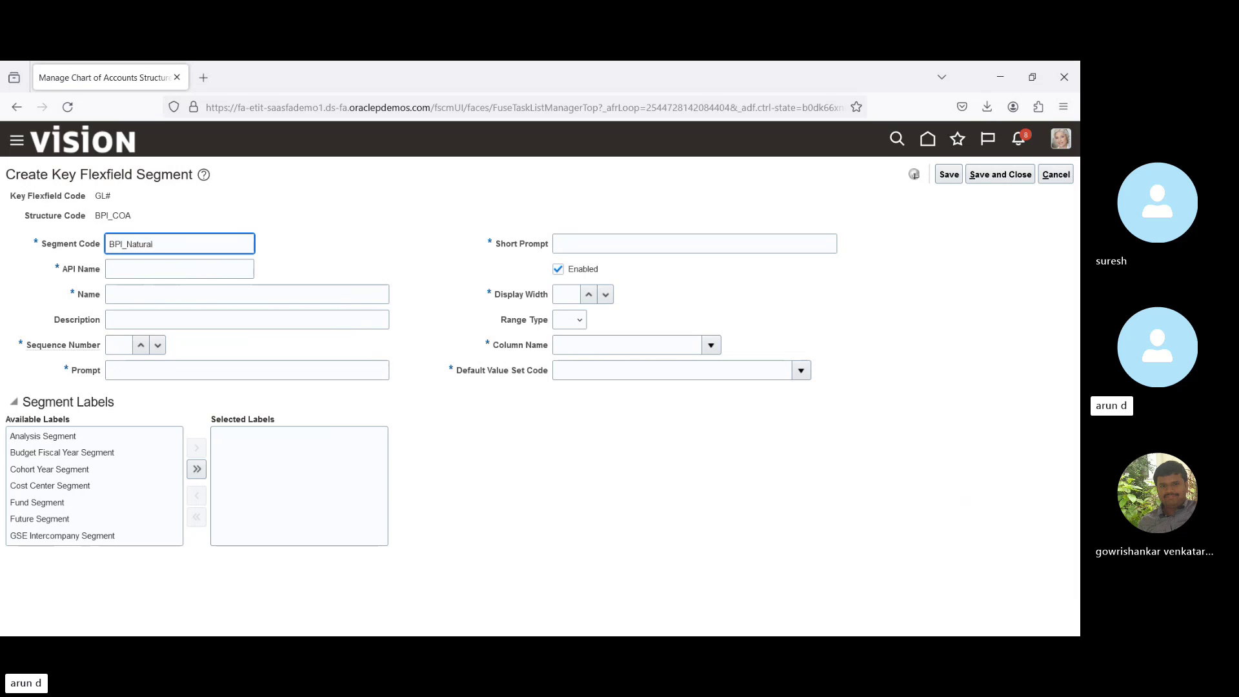
pyautogui.write('BPI_Natural_Account')
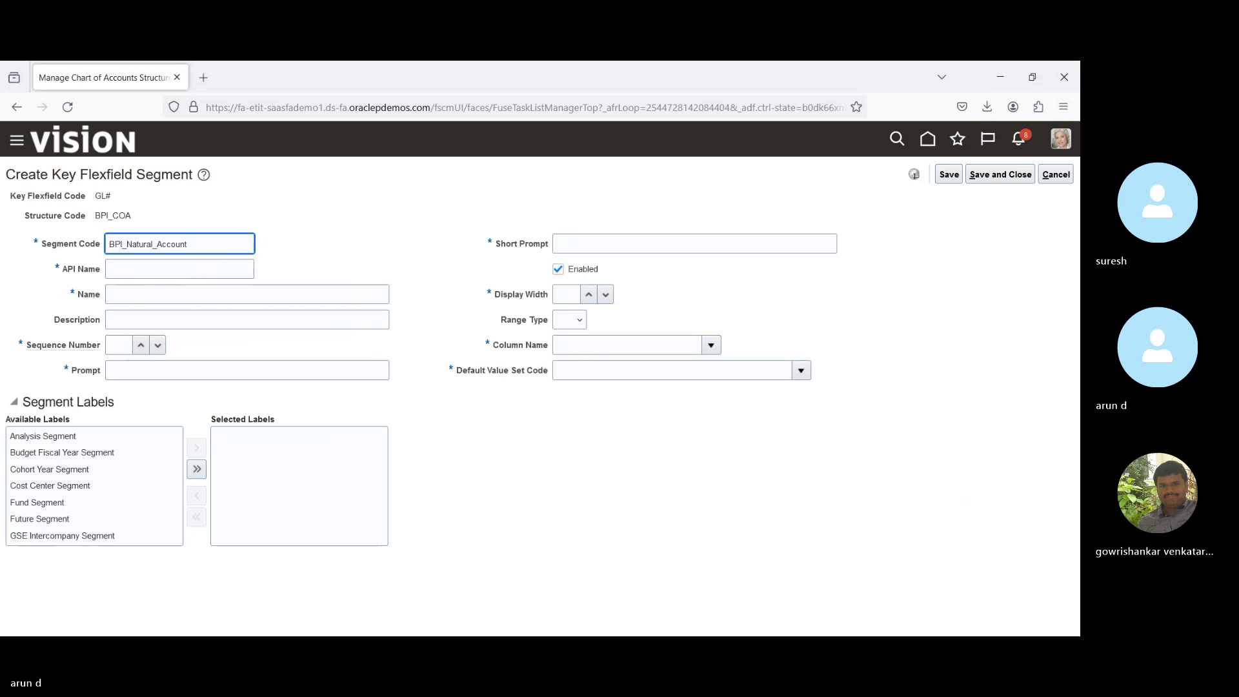
pyautogui.hotkey('ctrl', 'a')
pyautogui.hotkey('ctrl', 'c')
# Copy BPI_Natural_Account into Name, Prompt and Short Prompt, with sequence 2 and display width 10.
pyautogui.press('Tab')
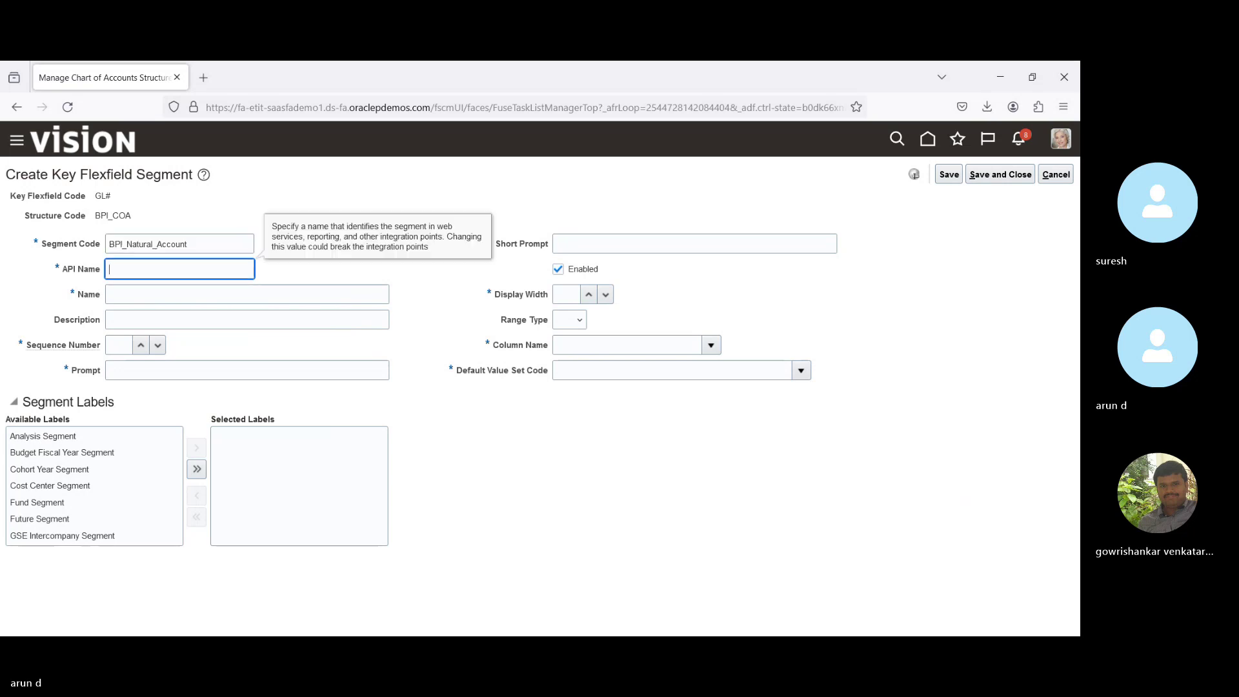
pyautogui.press('Tab')
pyautogui.hotkey('ctrl', 'v')
pyautogui.press('Tab')
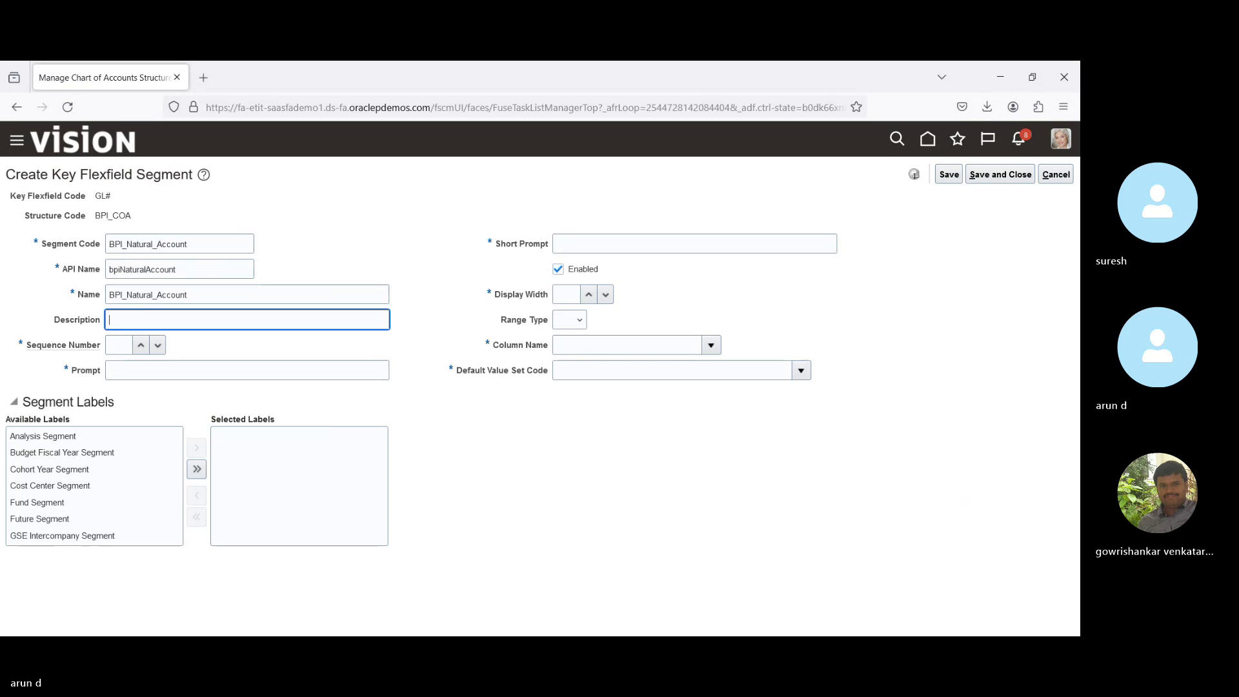
pyautogui.press('Tab')
pyautogui.press('Tab')
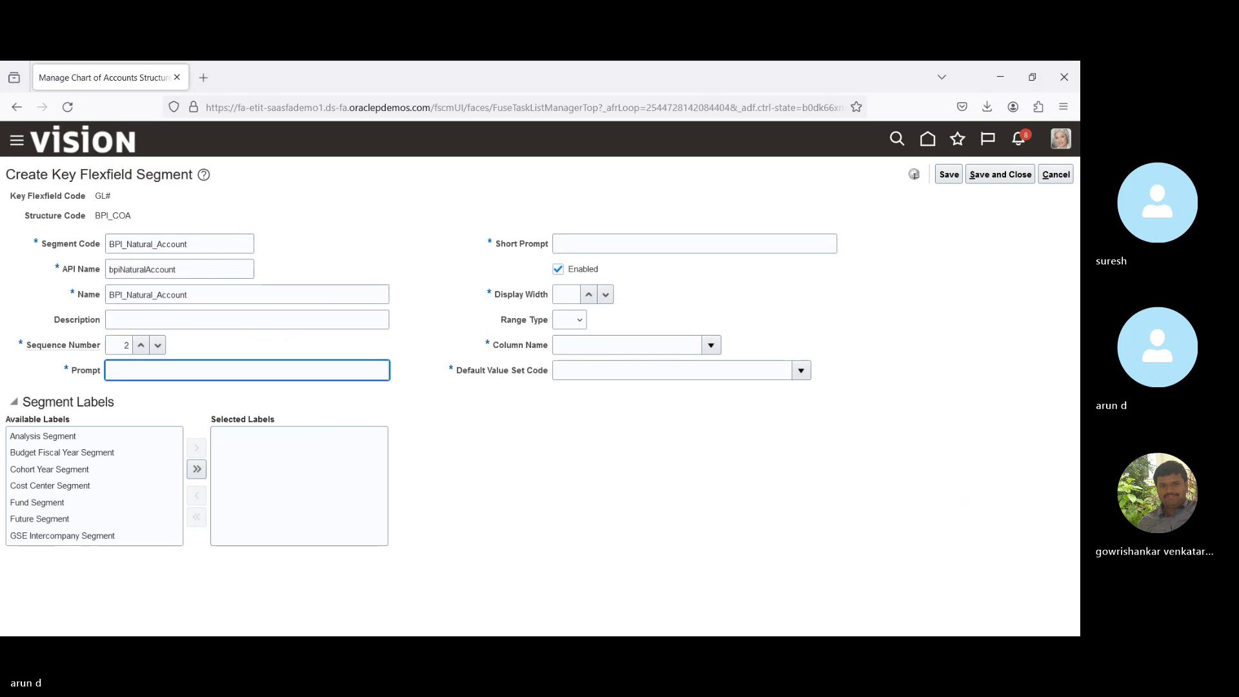
pyautogui.hotkey('ctrl', 'v')
pyautogui.press('Tab')
pyautogui.hotkey('ctrl', 'v')
pyautogui.press('Tab')
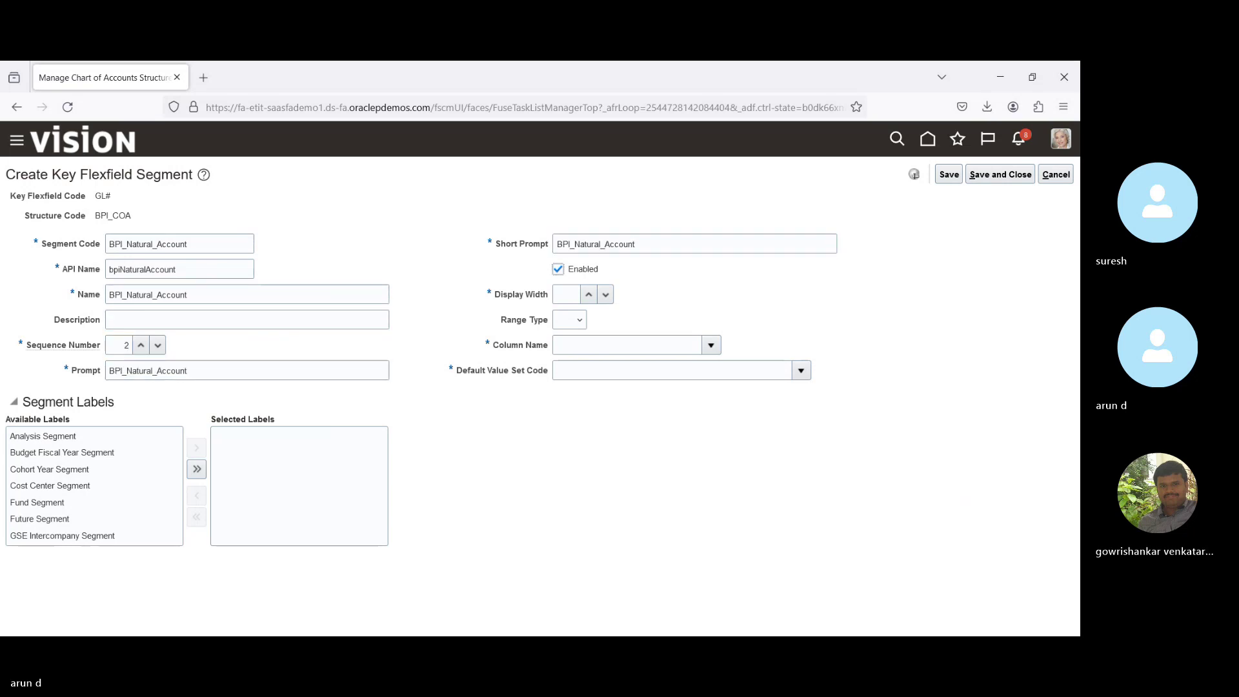
pyautogui.press('Tab')
pyautogui.write('10')
pyautogui.press('Tab')
pyautogui.press('Tab')
# Map the segment to column SEGMENT2 with Corporate Account as its default value set.
pyautogui.click(712, 347)
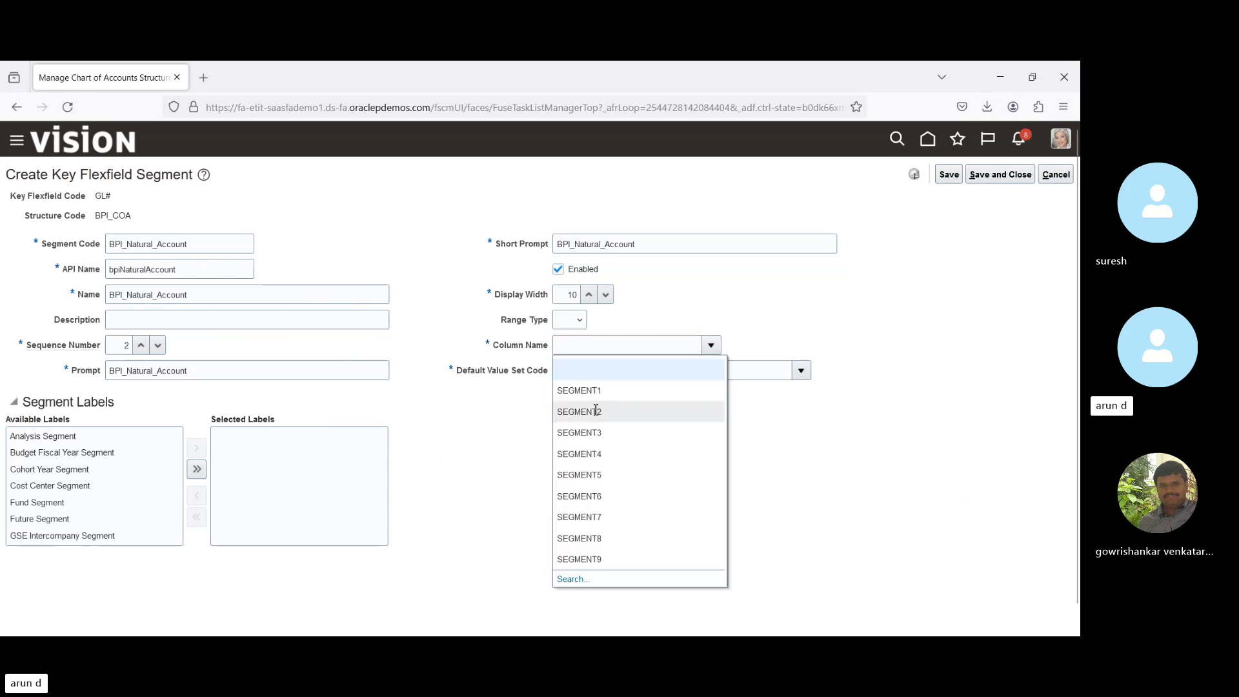
pyautogui.click(595, 411)
pyautogui.click(801, 372)
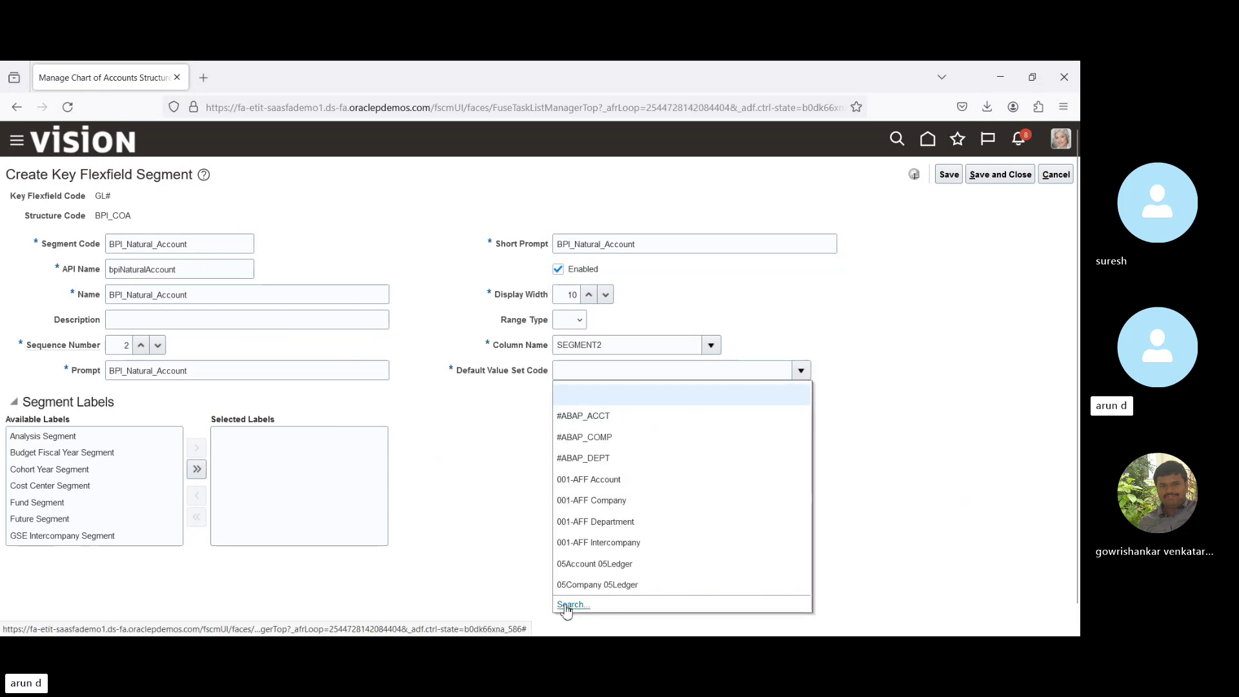
pyautogui.click(572, 605)
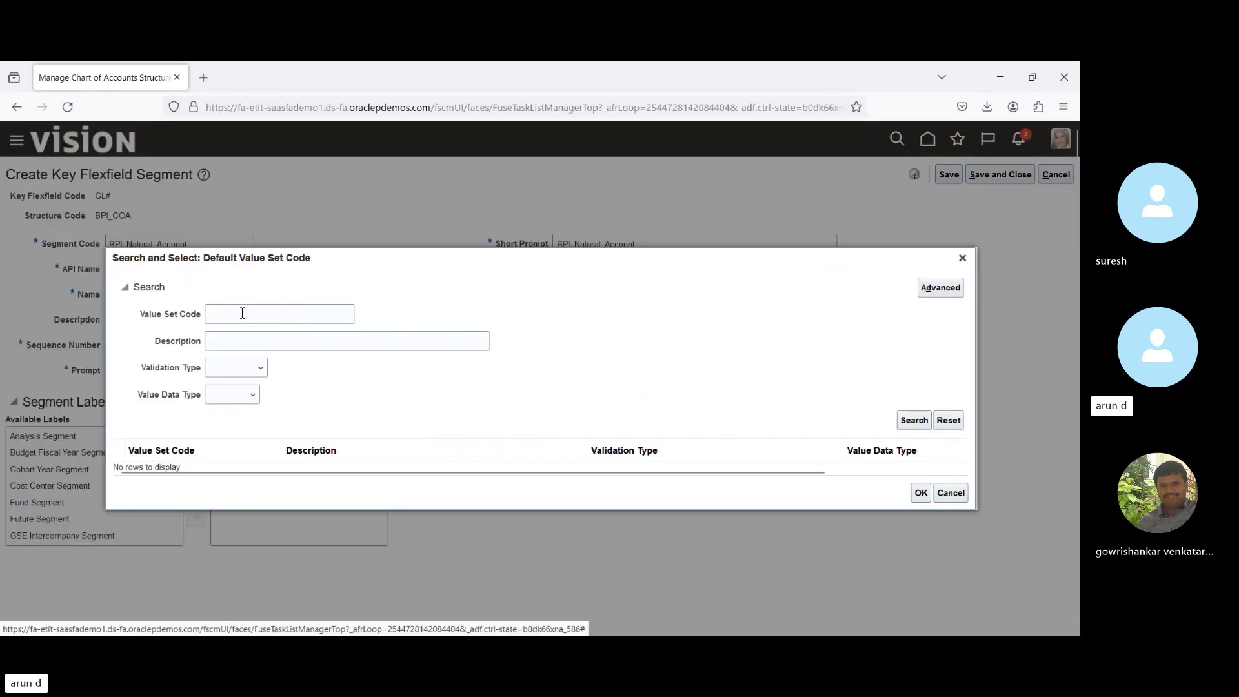
pyautogui.click(243, 313)
pyautogui.write('cor')
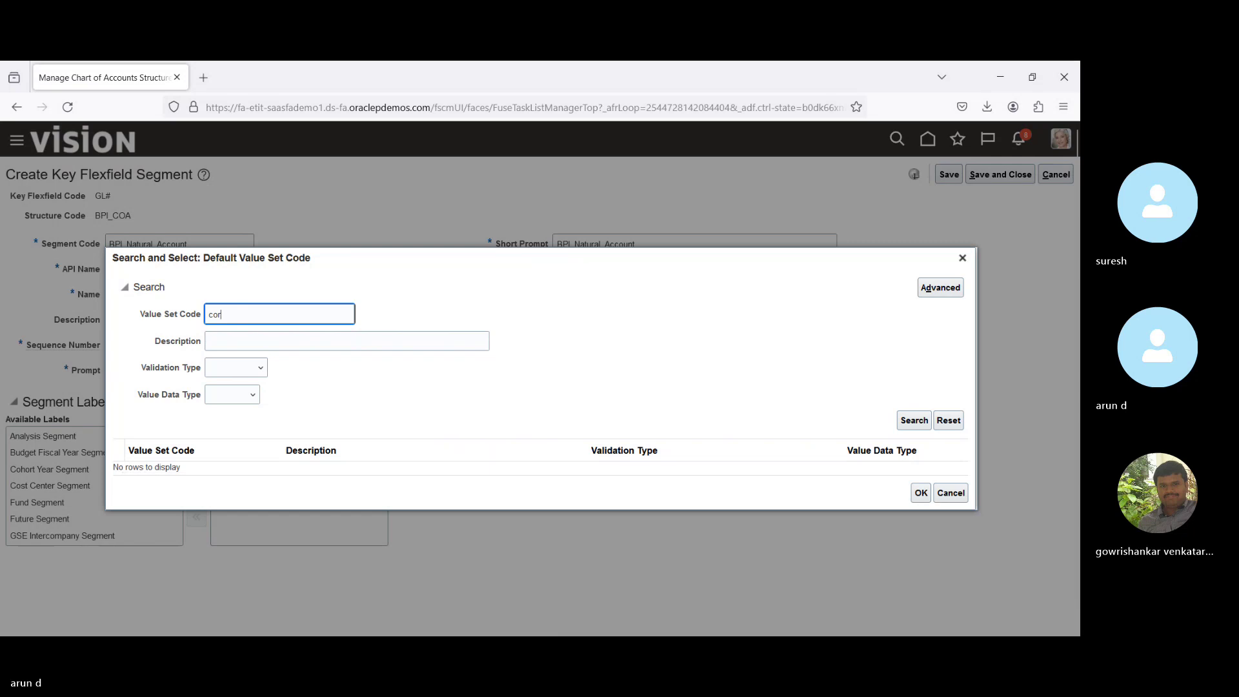
pyautogui.press('Return')
pyautogui.click(205, 426)
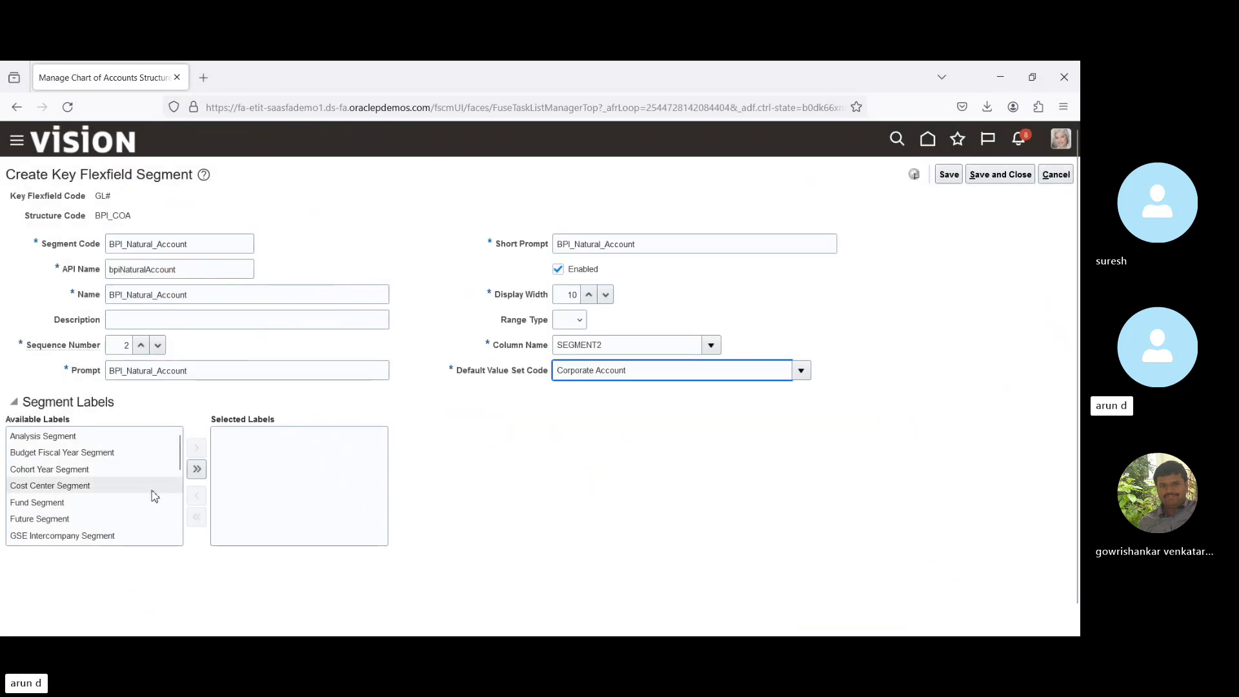
# Assign the Natural Account Segment label, then save and close the segment.
pyautogui.scroll(-3, 180, 547)
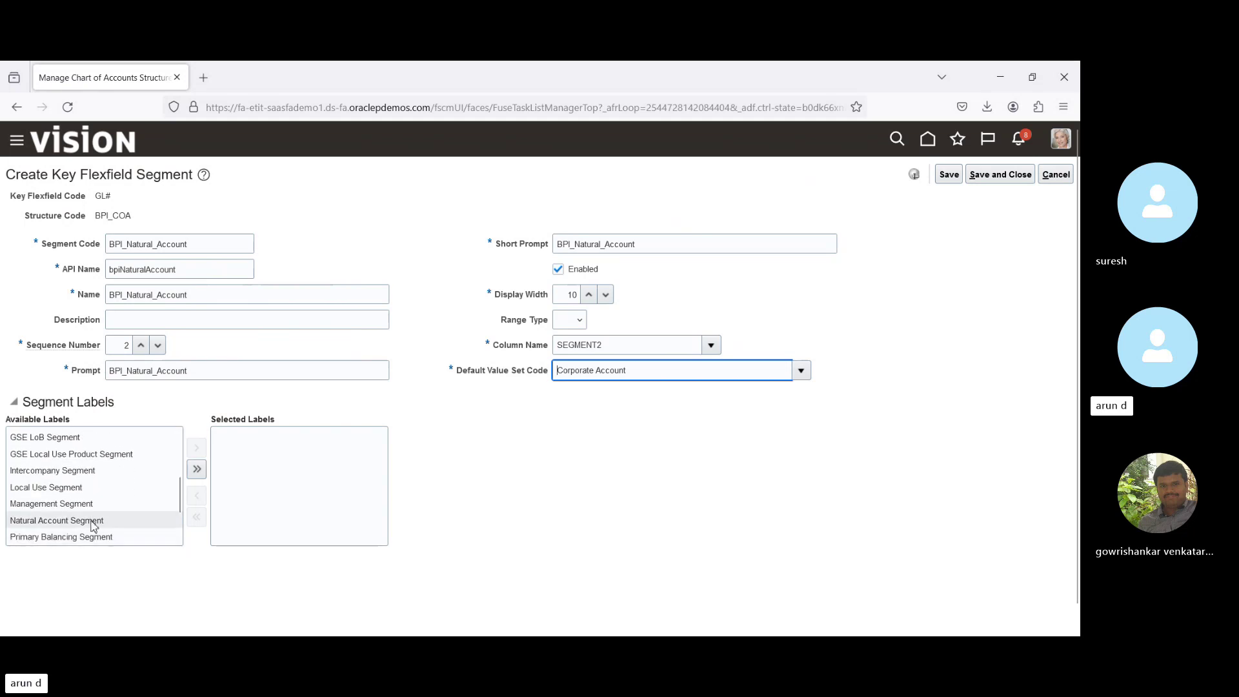
pyautogui.click(96, 521)
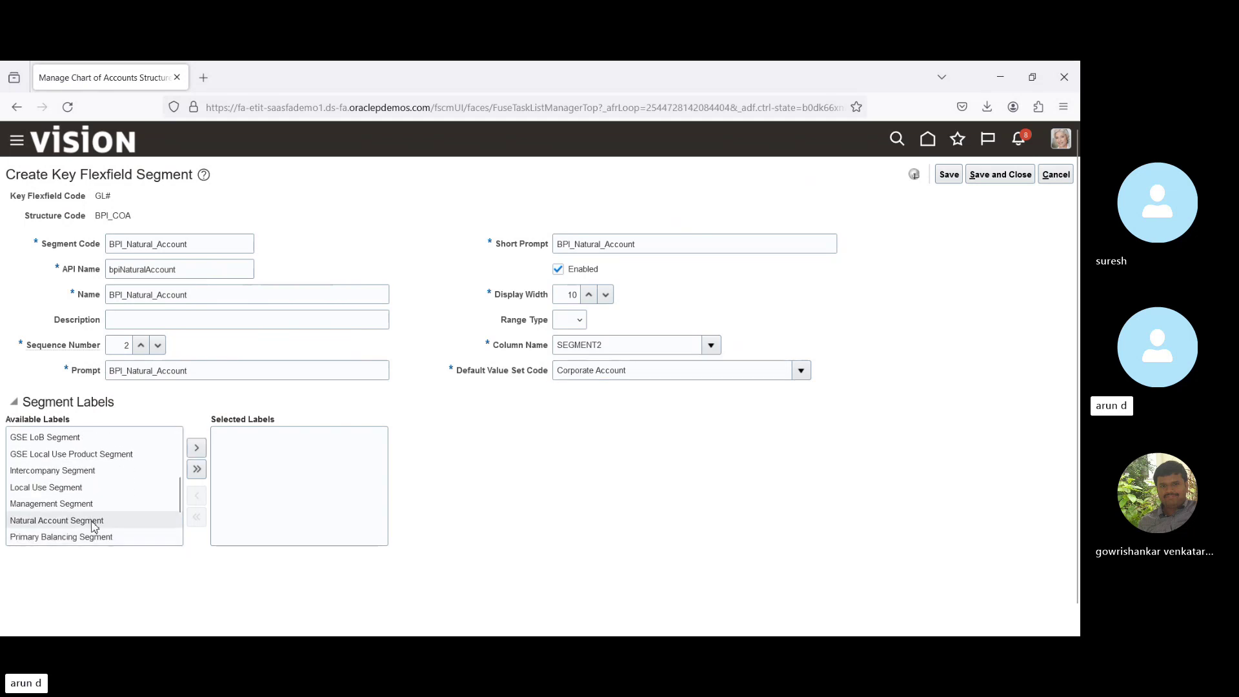
pyautogui.click(196, 448)
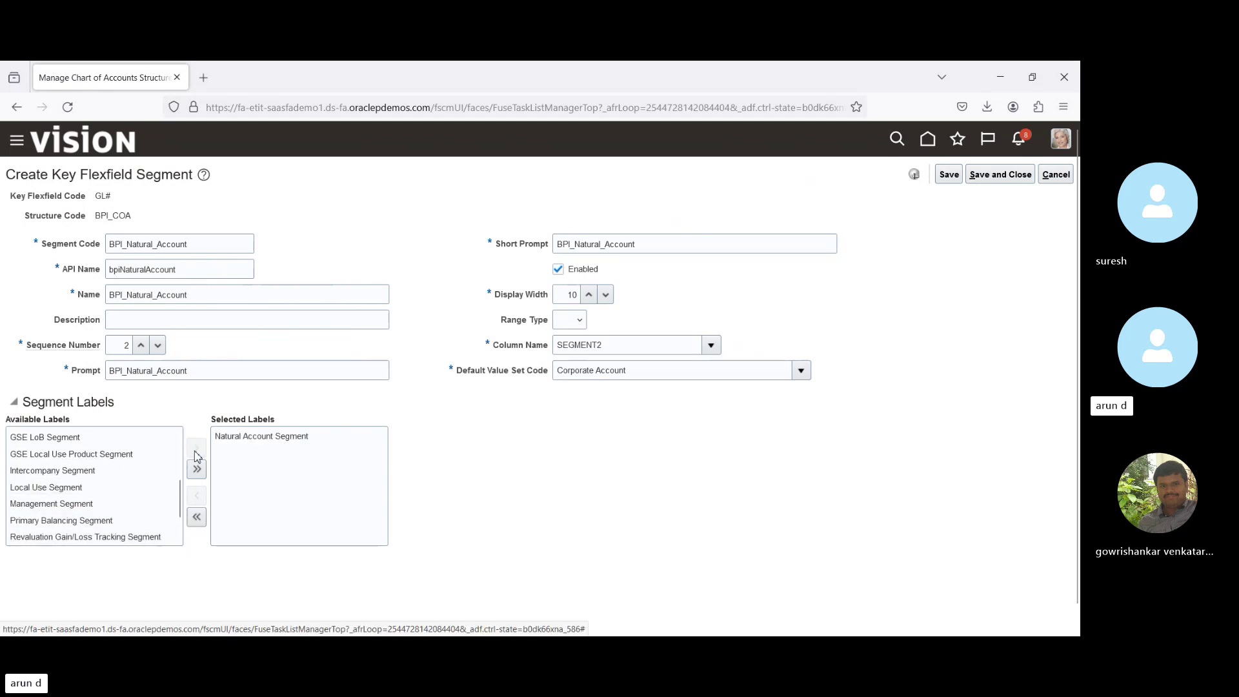
pyautogui.click(949, 175)
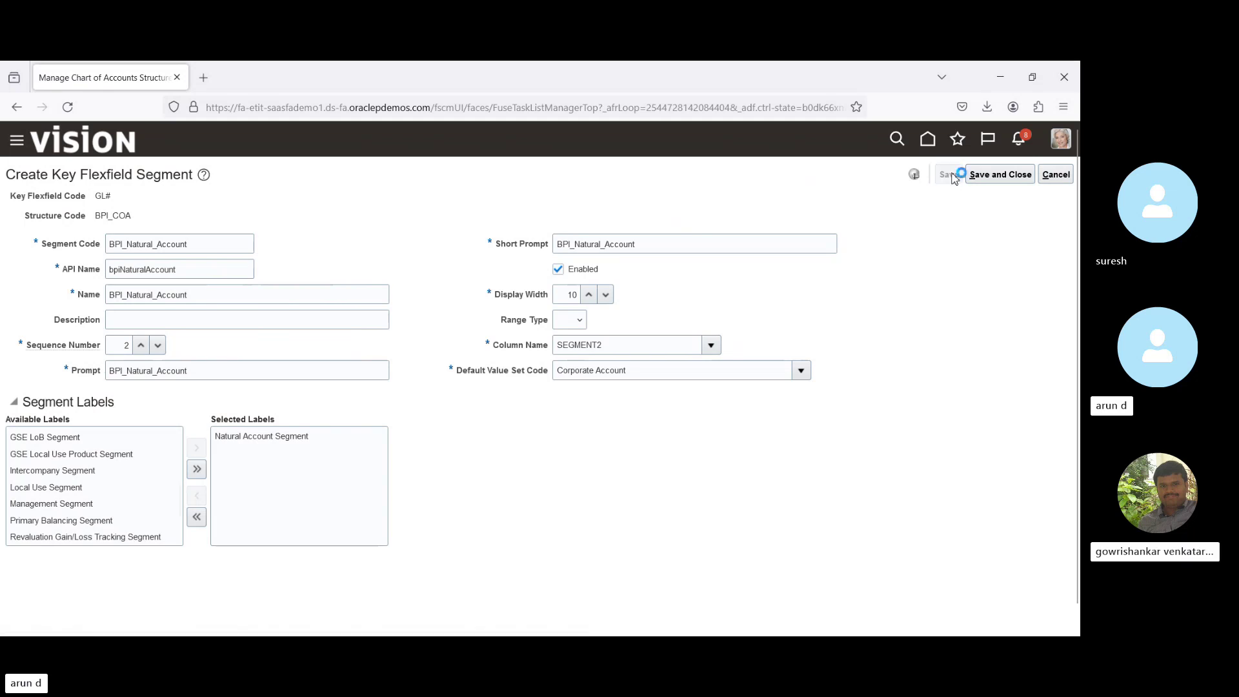
pyautogui.click(1001, 175)
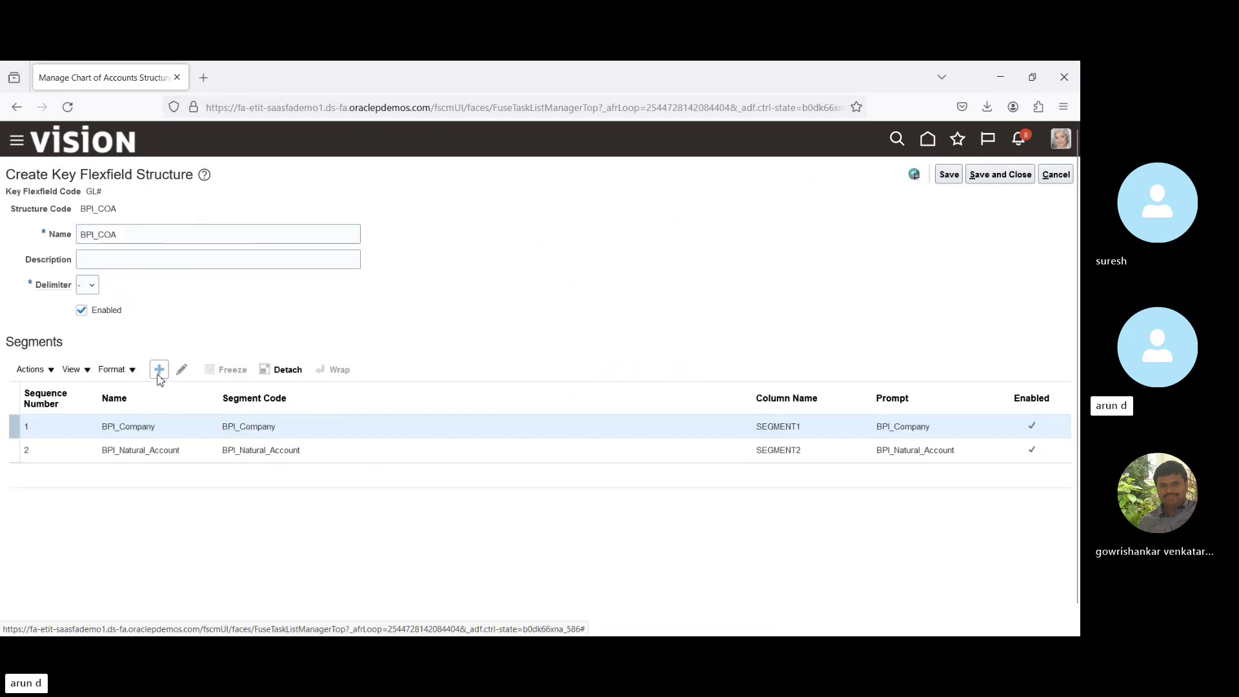
# Add a third segment with code and name BPI_Cost center.
pyautogui.click(160, 369)
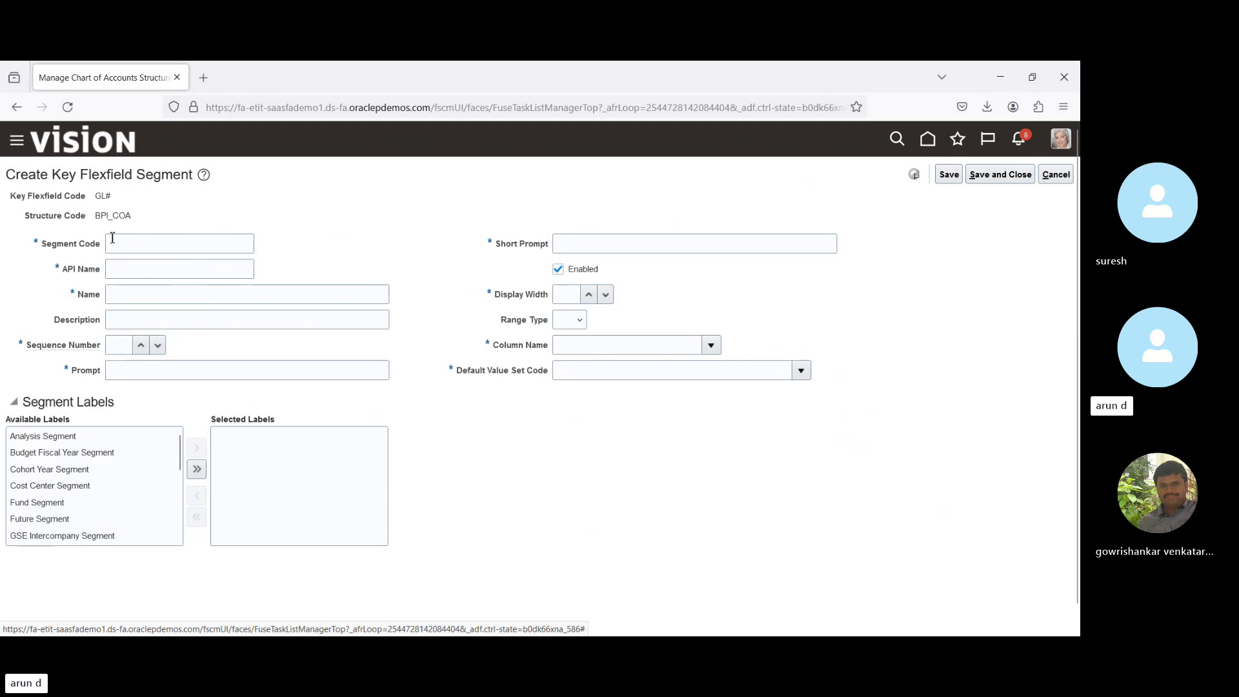
pyautogui.click(129, 243)
pyautogui.write('B')
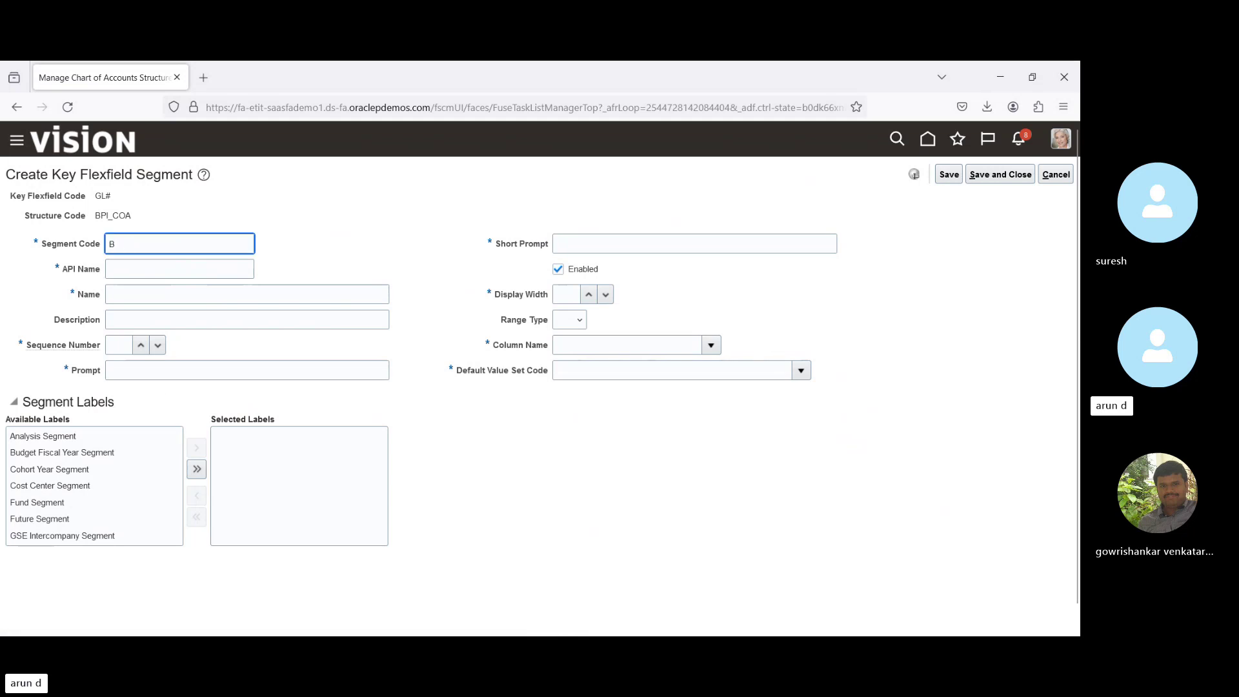
pyautogui.write('PI_Cost c')
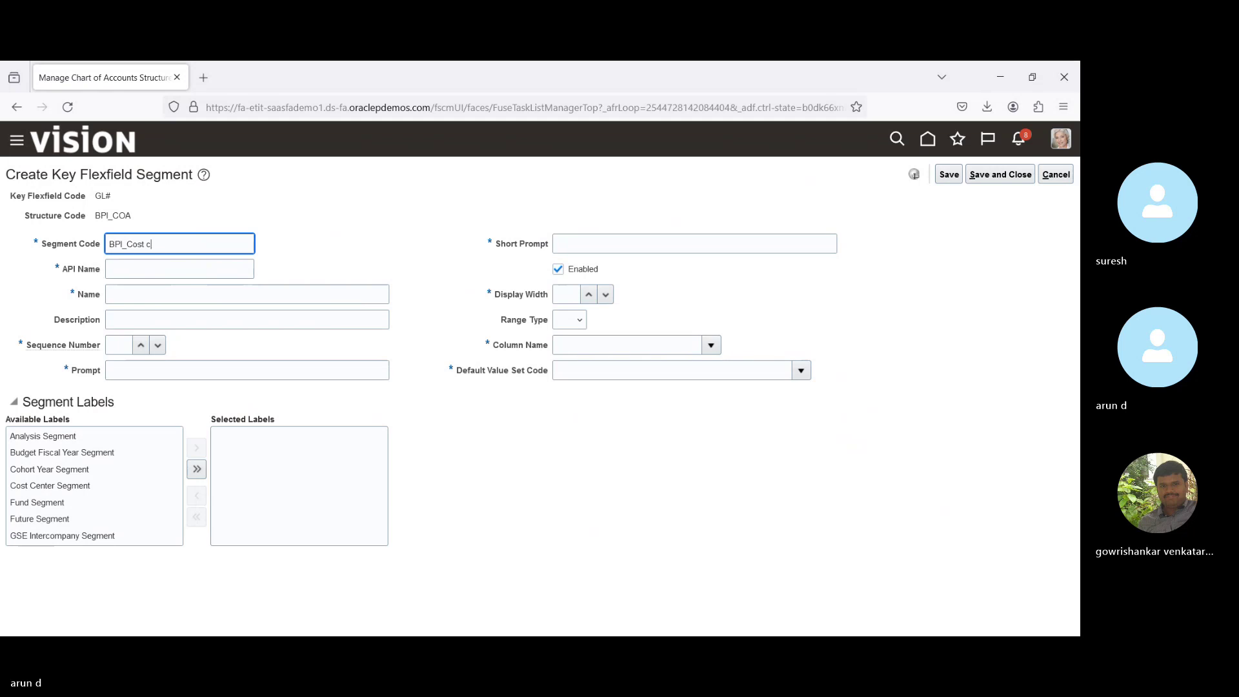
pyautogui.write('enter')
pyautogui.hotkey('ctrl', 'a')
pyautogui.hotkey('ctrl', 'c')
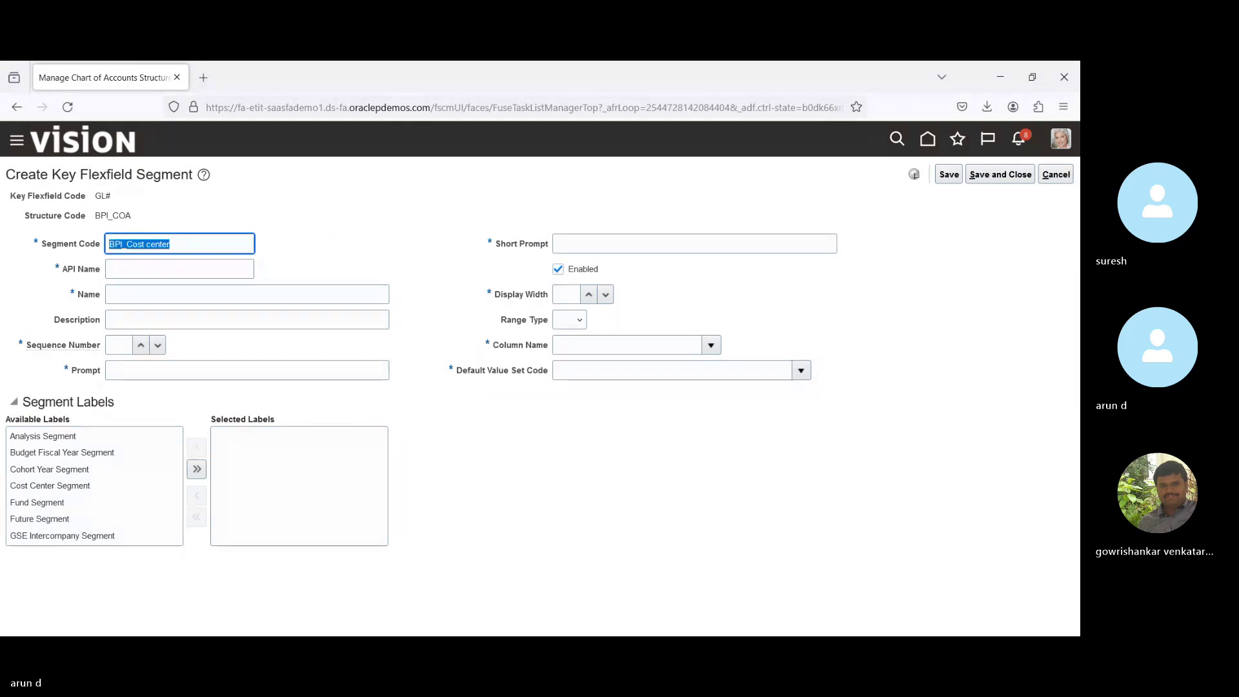
pyautogui.press('Tab')
pyautogui.press('Tab')
pyautogui.hotkey('ctrl', 'v')
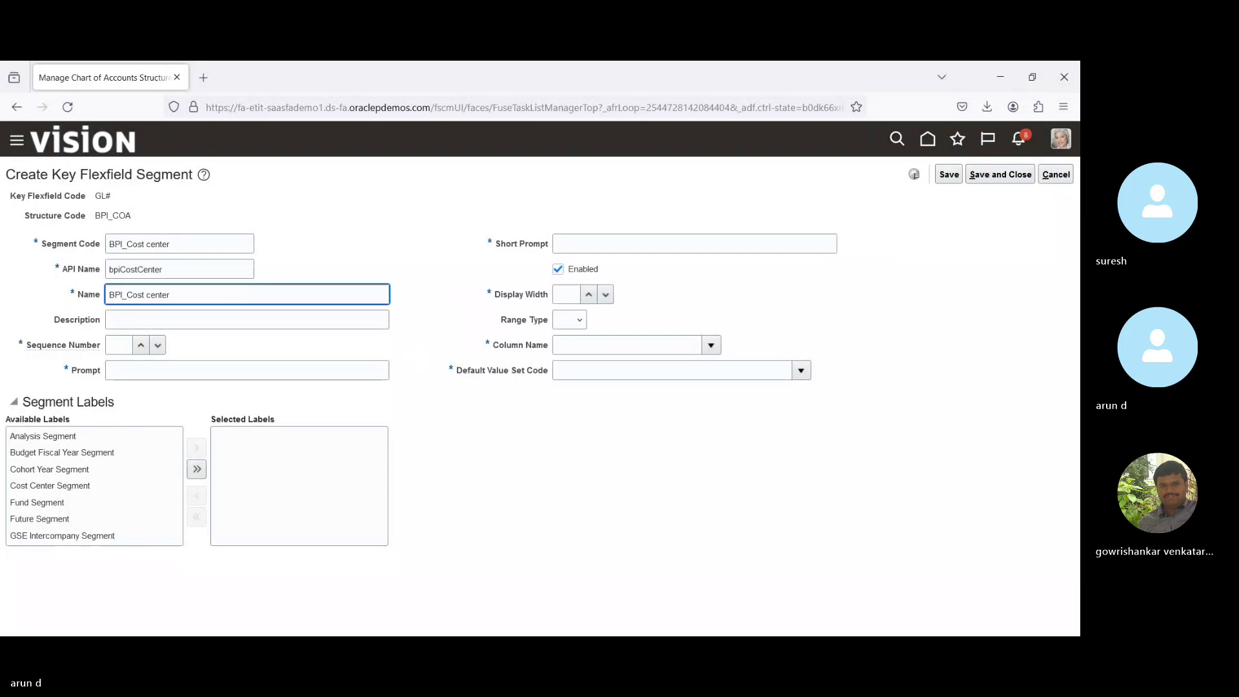
# Set sequence 3, BPI_Cost center prompts, display width 10 and column SEGMENT3.
pyautogui.press('Tab')
pyautogui.press('Tab')
pyautogui.write('3')
pyautogui.press('Tab')
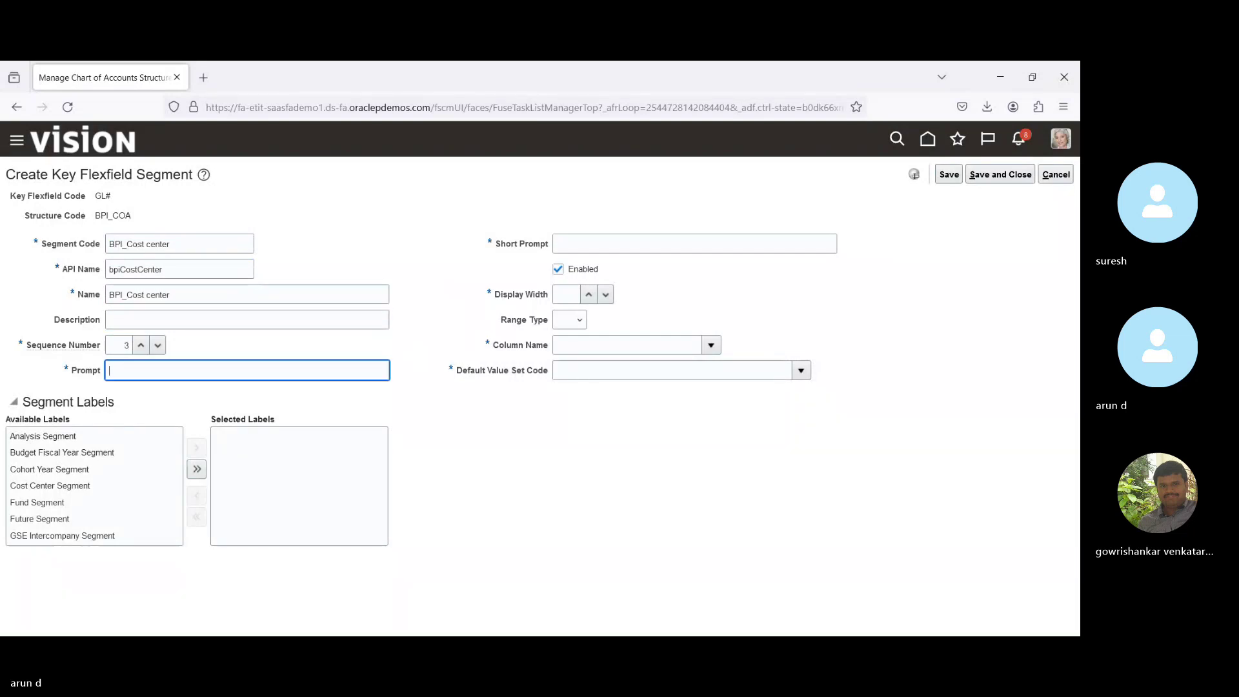
pyautogui.hotkey('ctrl', 'v')
pyautogui.press('Tab')
pyautogui.hotkey('ctrl', 'v')
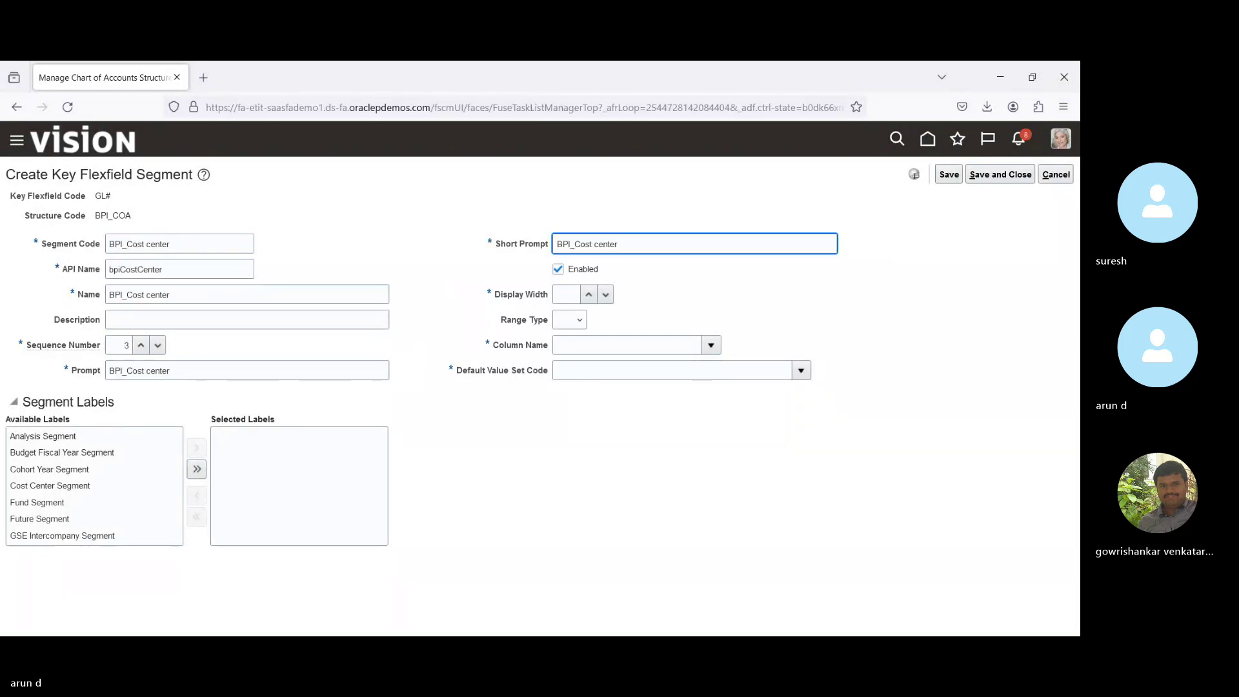
pyautogui.press('Tab')
pyautogui.write('10')
pyautogui.press('Tab')
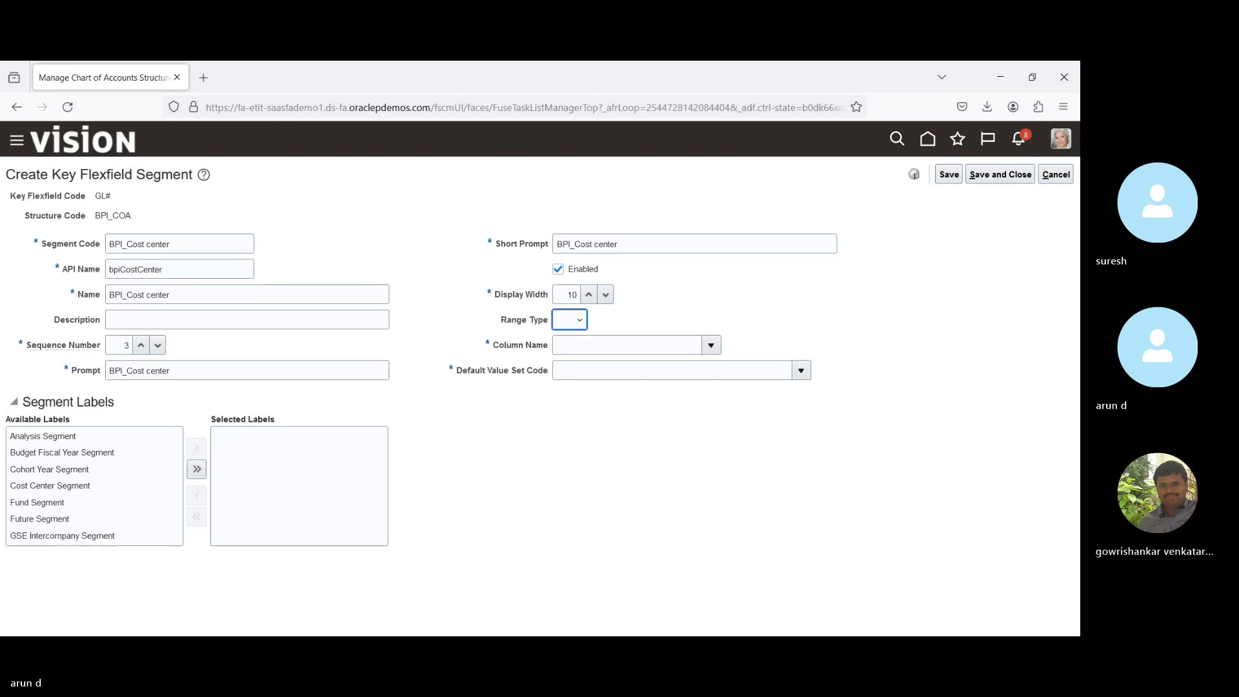
pyautogui.press('Tab')
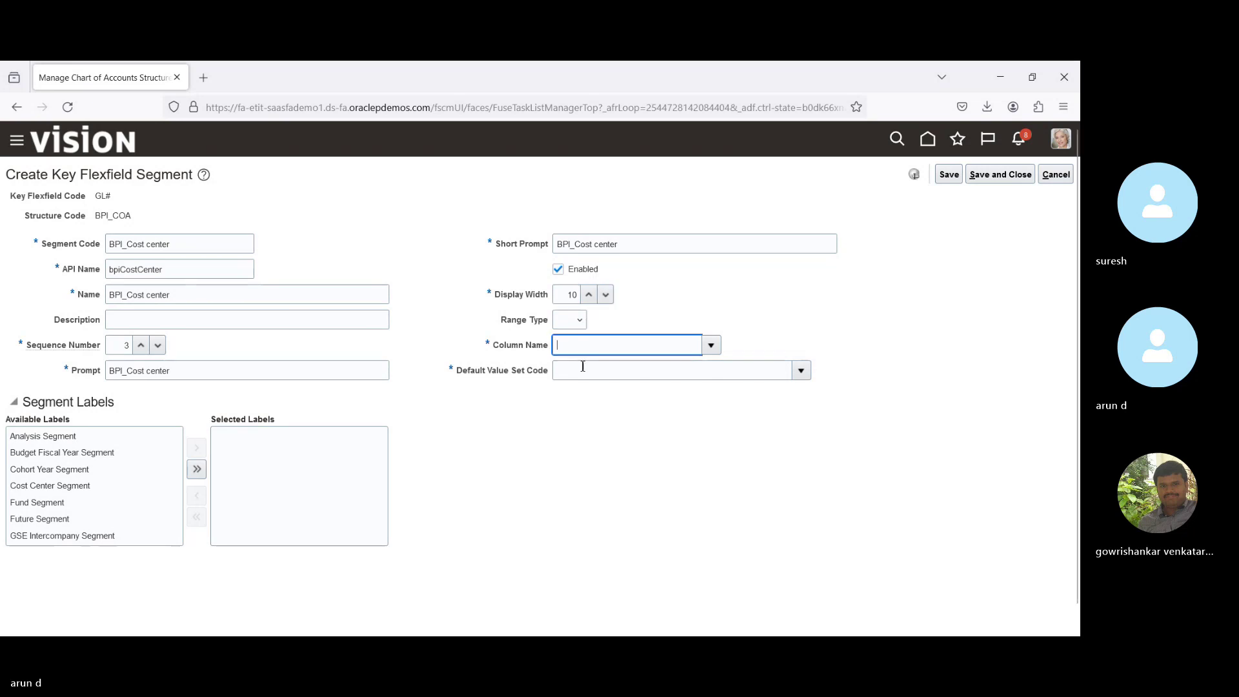
pyautogui.click(712, 346)
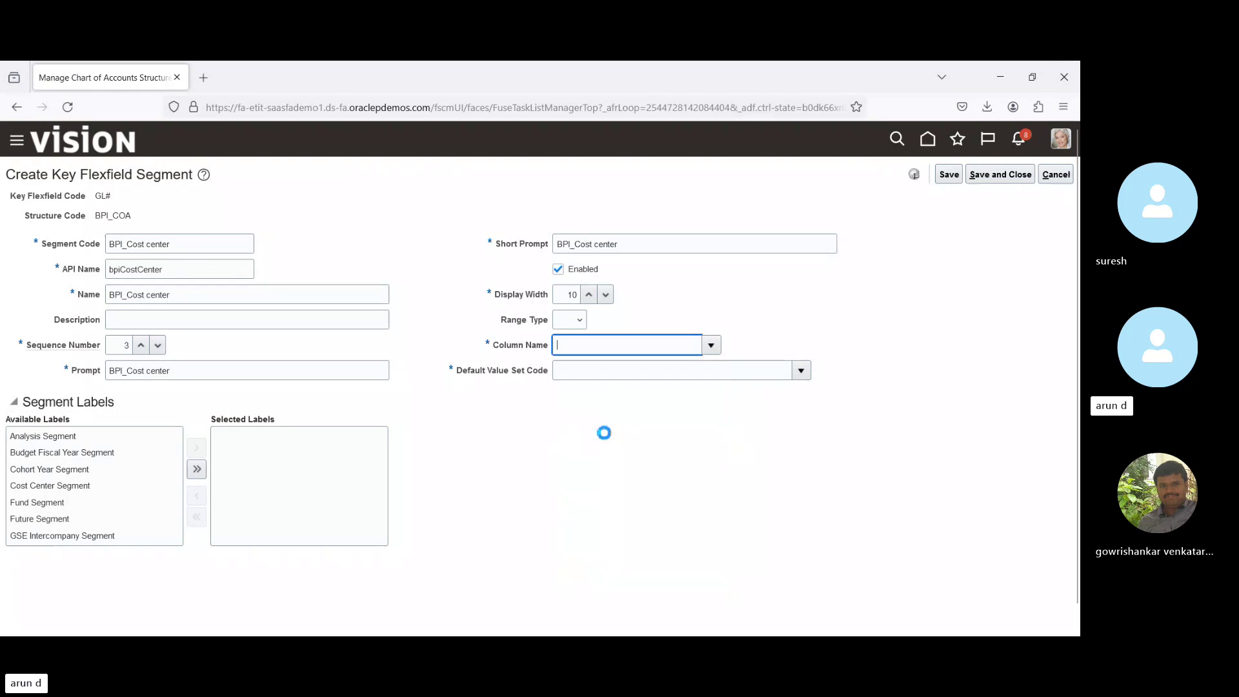
pyautogui.click(801, 372)
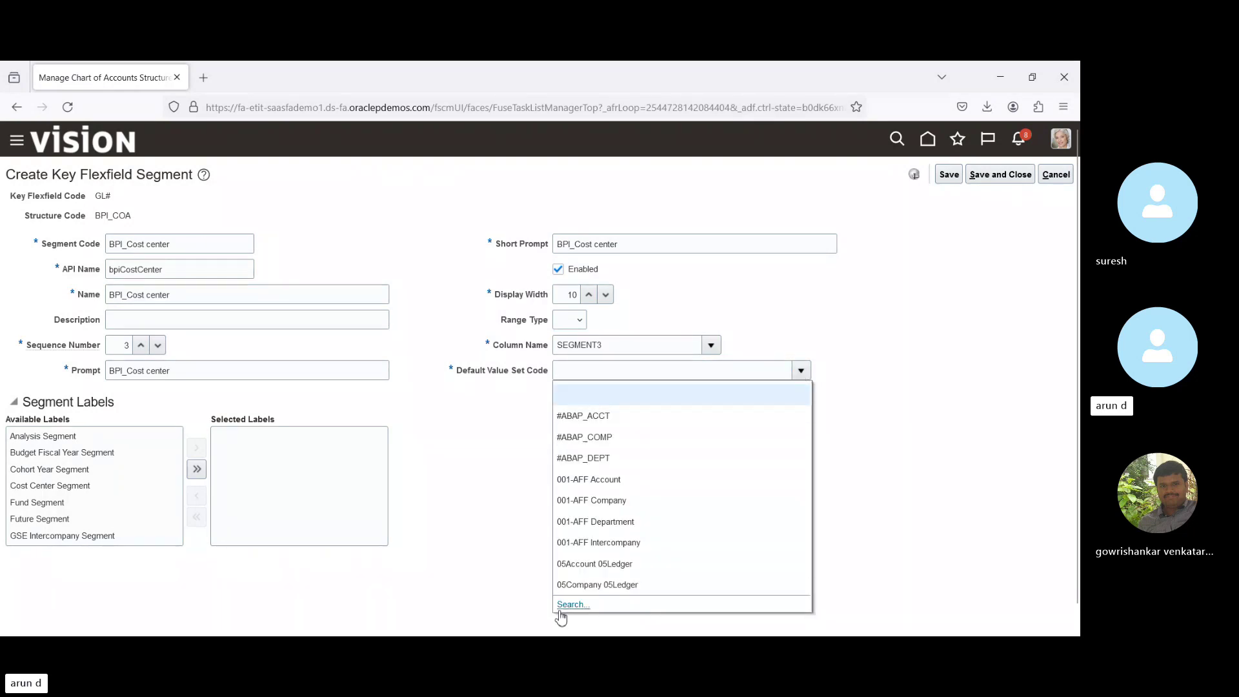
# Search value sets for 'Co' and set Corporate Cost Center as the default value set.
pyautogui.click(567, 607)
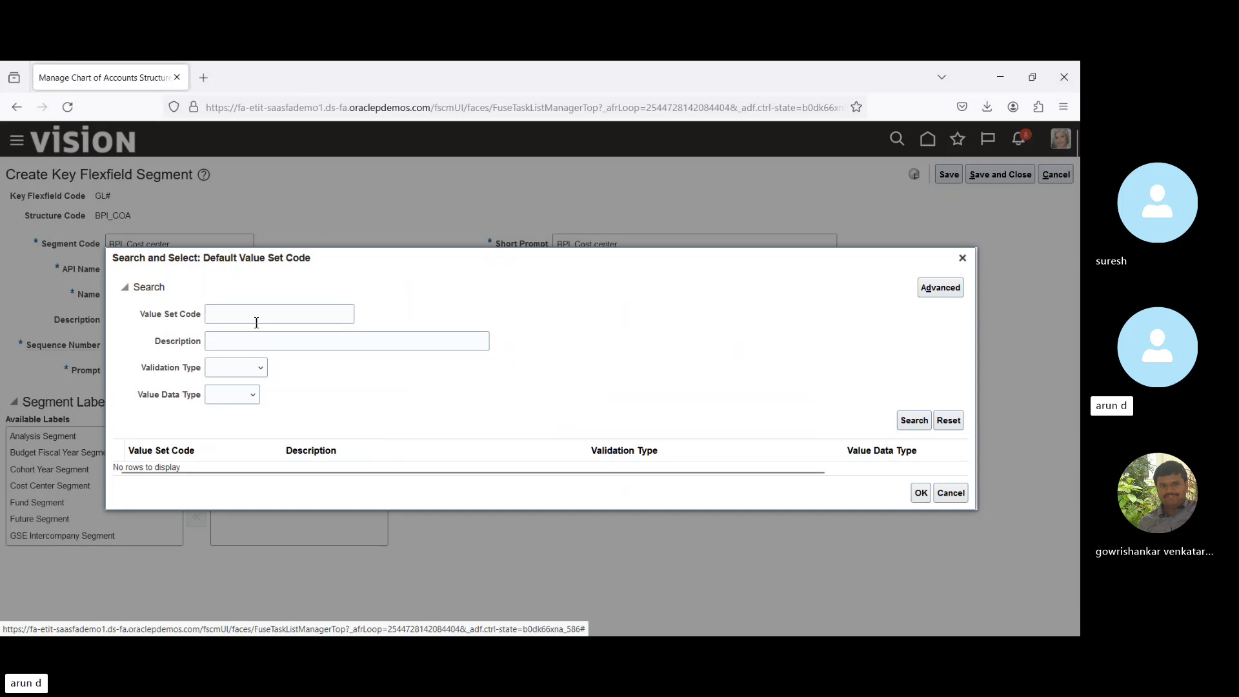
pyautogui.click(251, 316)
pyautogui.write('Cor')
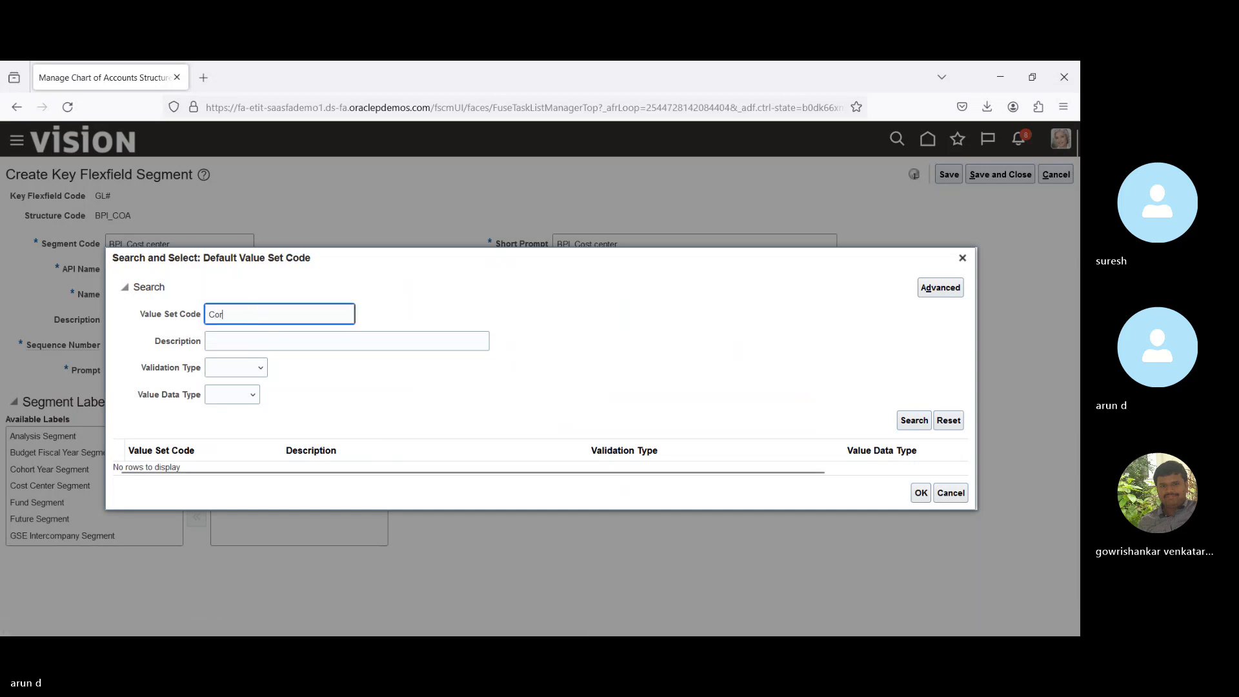
pyautogui.press('Return')
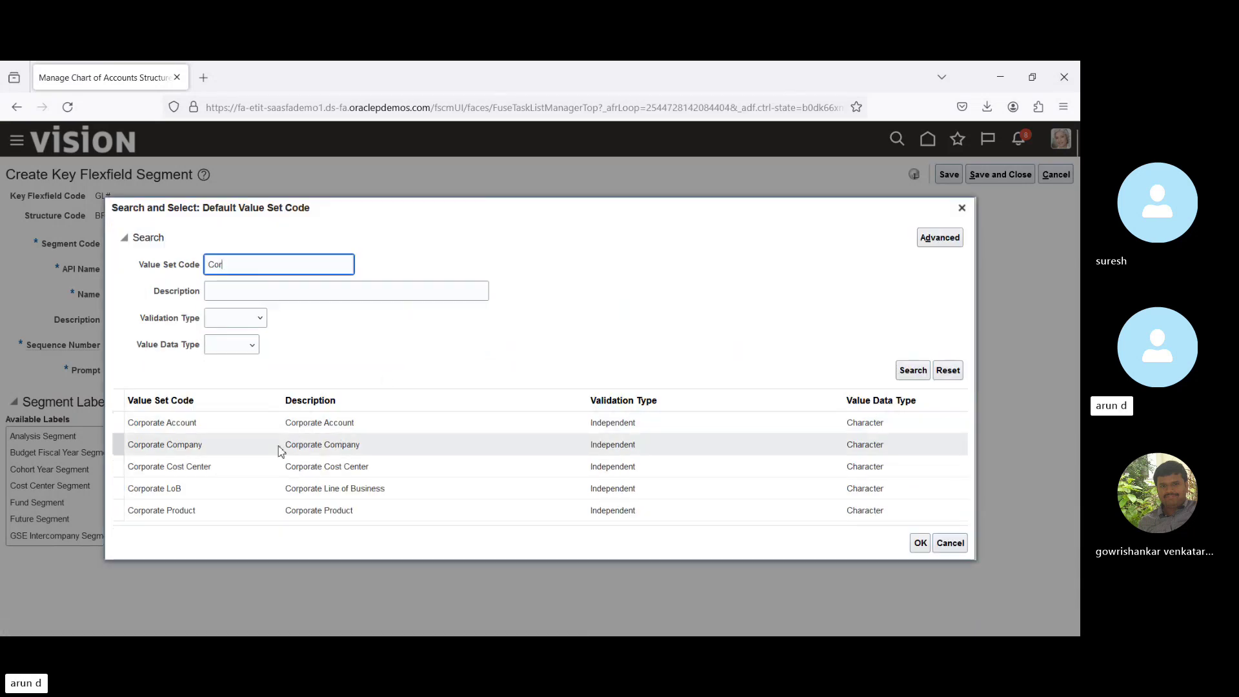
pyautogui.click(246, 466)
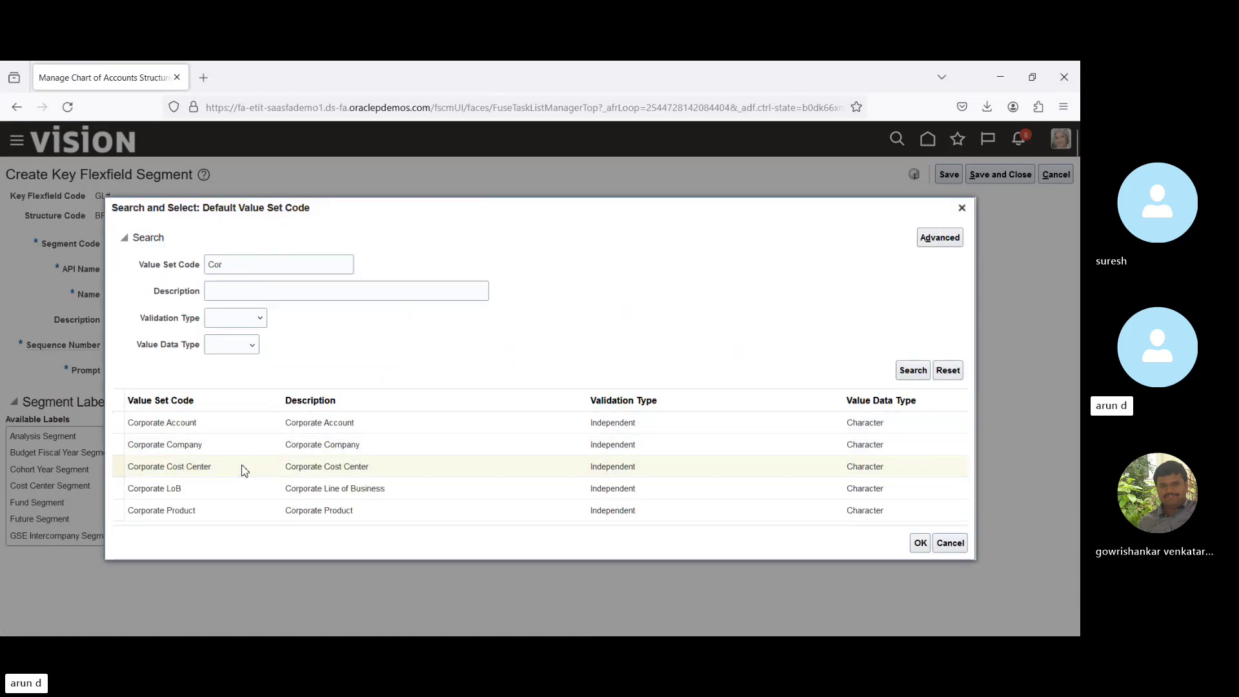
pyautogui.click(919, 542)
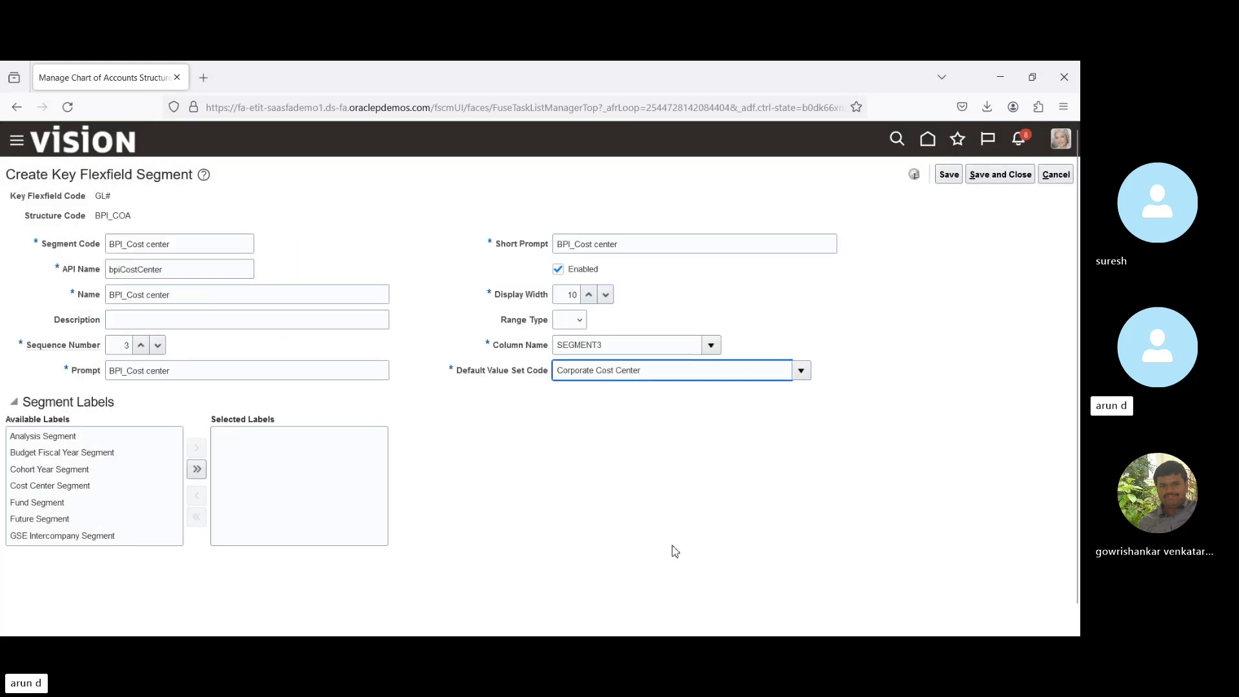
# Assign the Cost Center Segment label, save and close, and add another segment.
pyautogui.moveTo(178, 466)
pyautogui.click(100, 486)
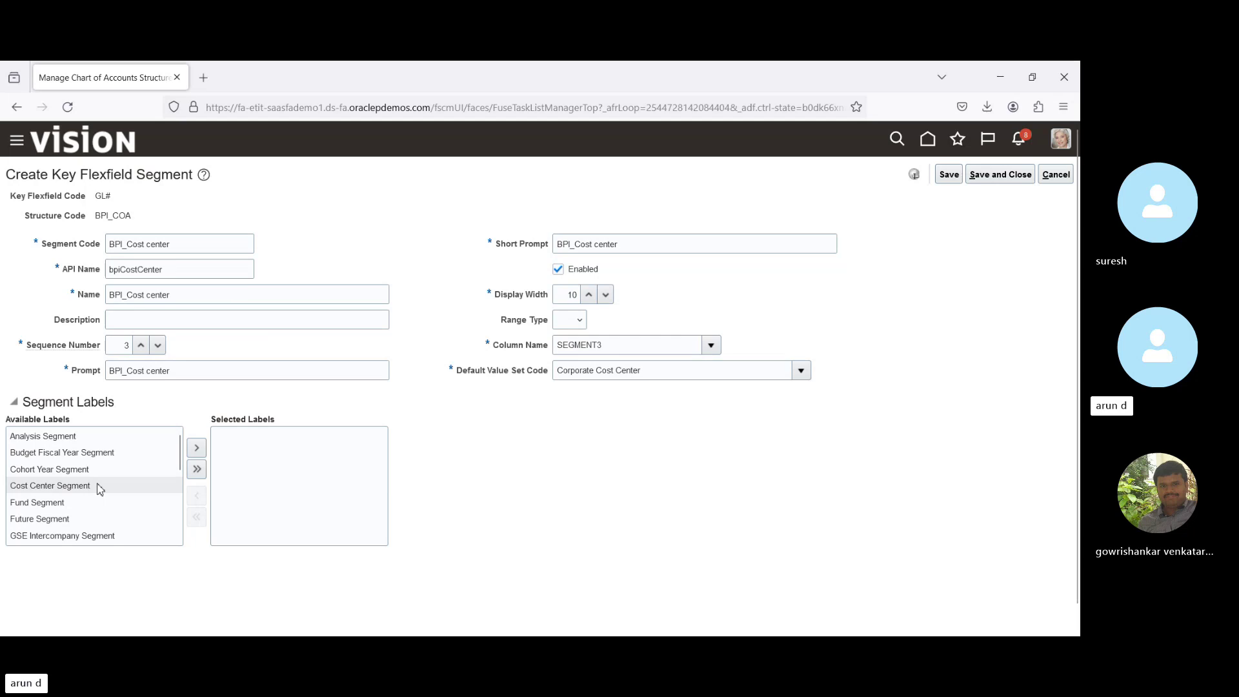
pyautogui.click(197, 447)
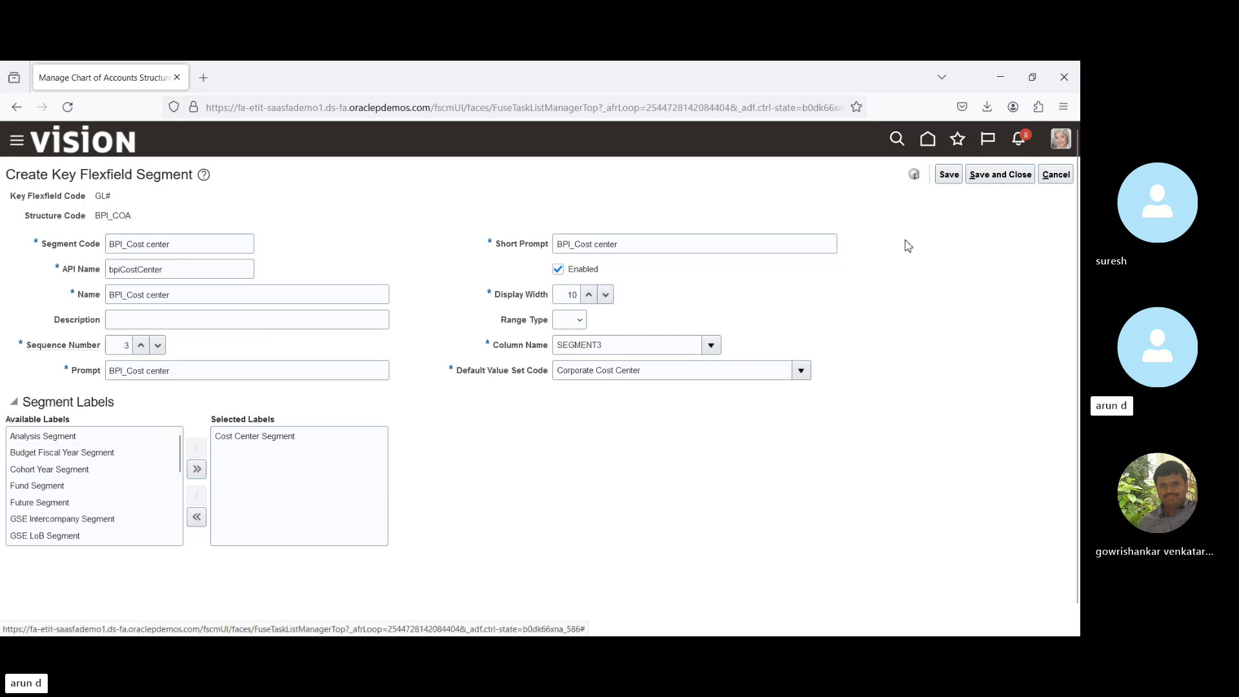
pyautogui.click(999, 180)
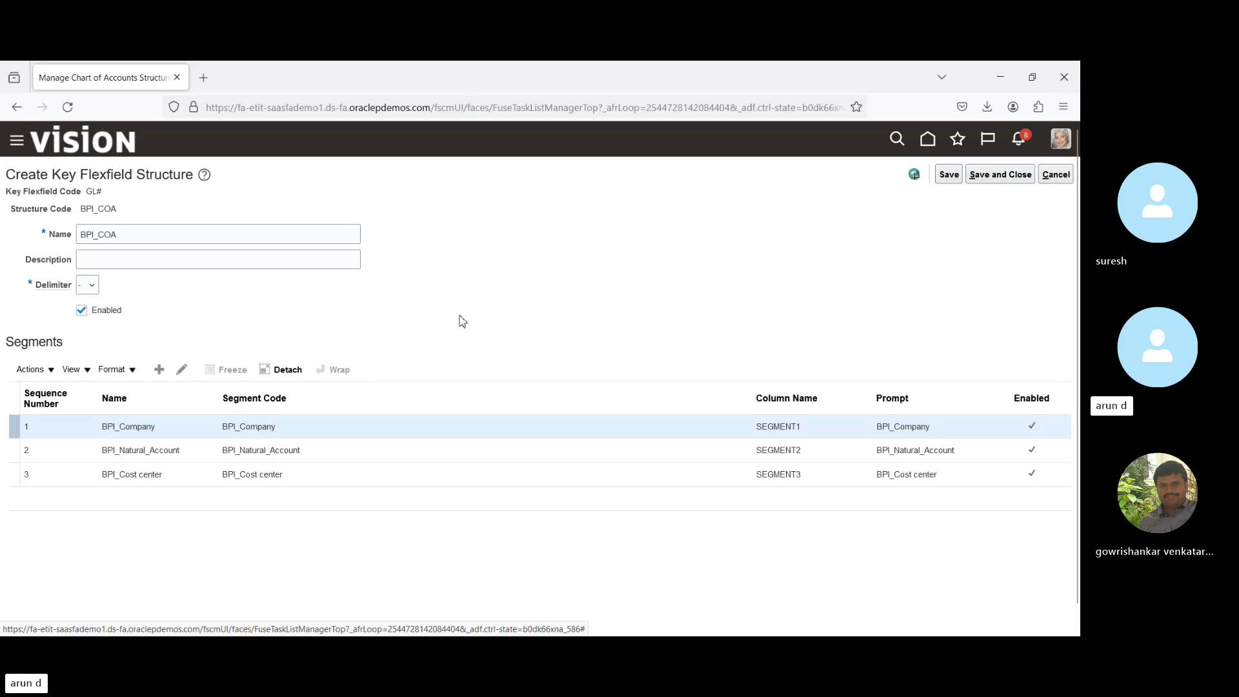
pyautogui.click(159, 370)
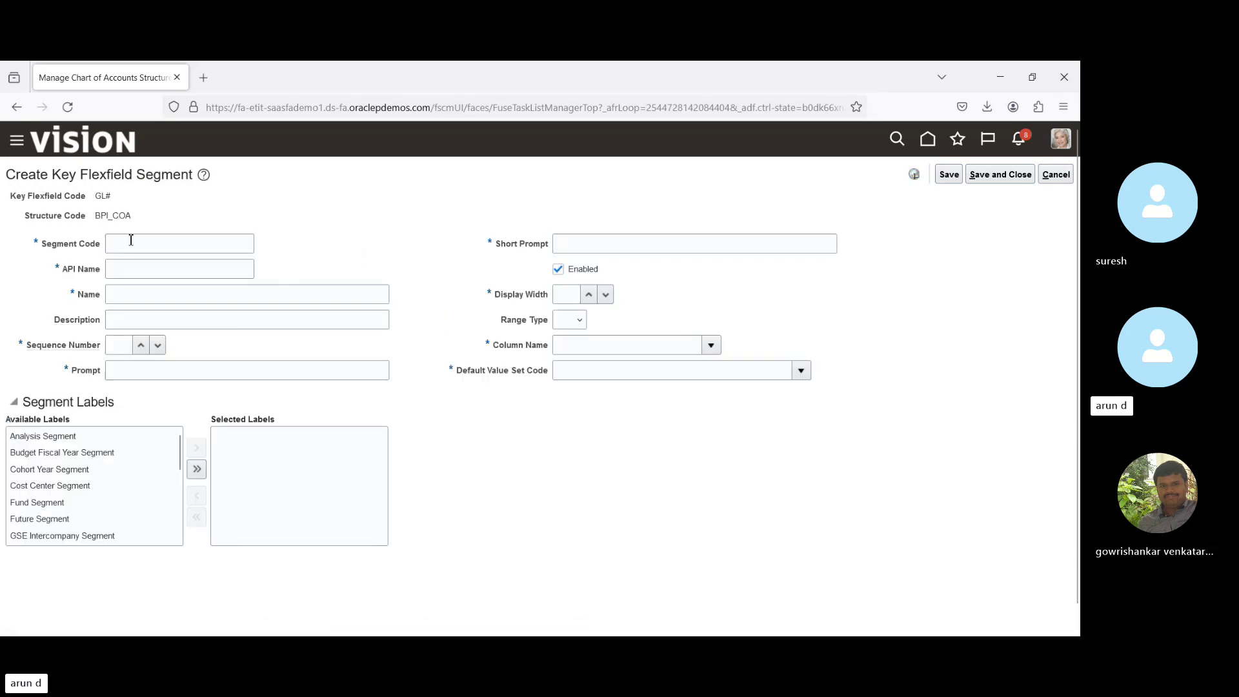
# Enter BPI_Intercompany as the new segment's code and name.
pyautogui.click(131, 240)
pyautogui.write('BPI_')
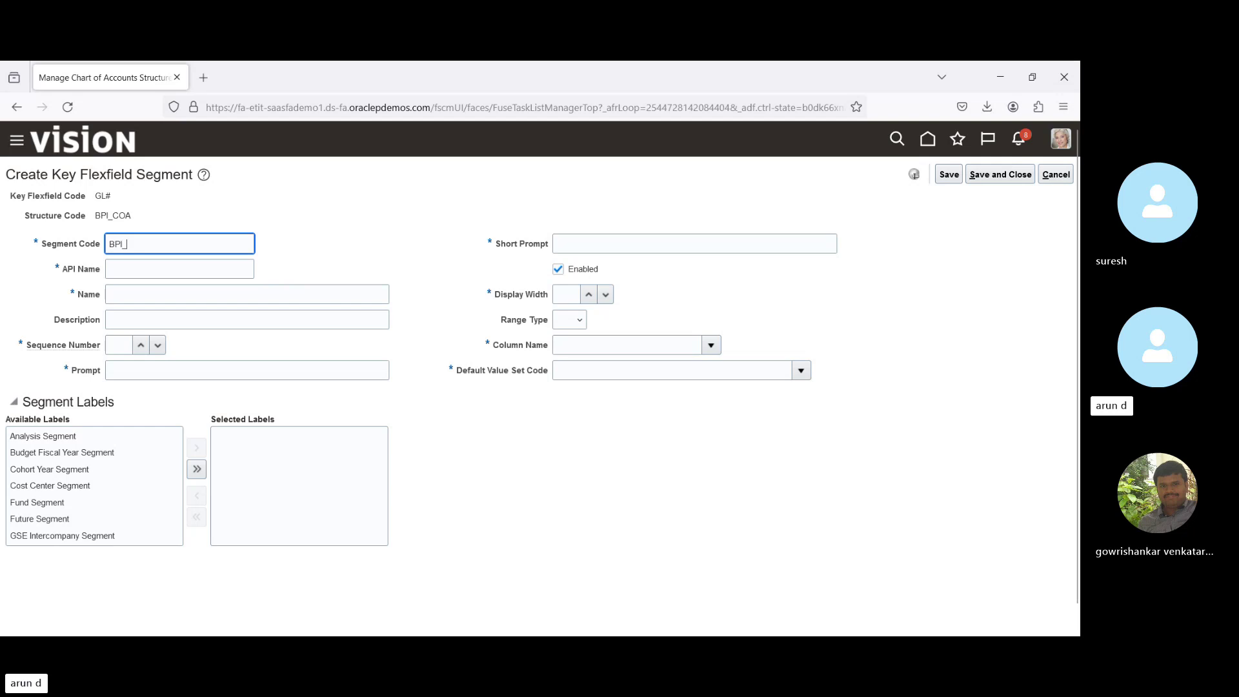
pyautogui.write('Inte')
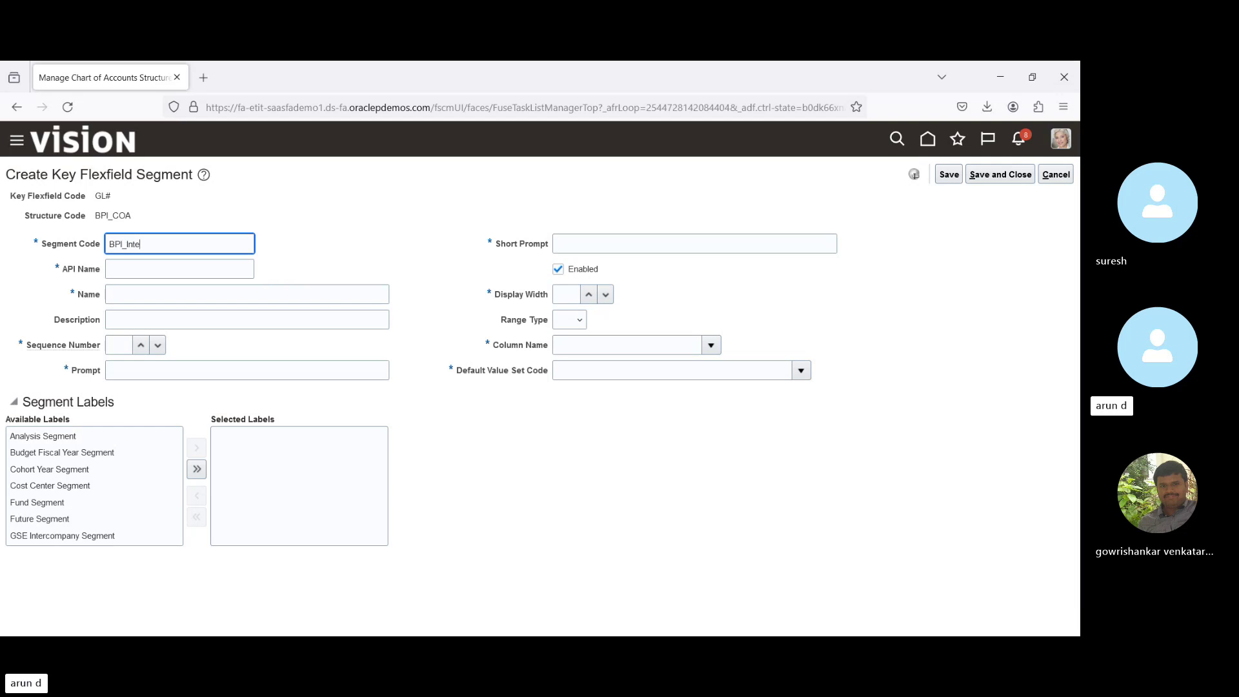
pyautogui.write('rcompan')
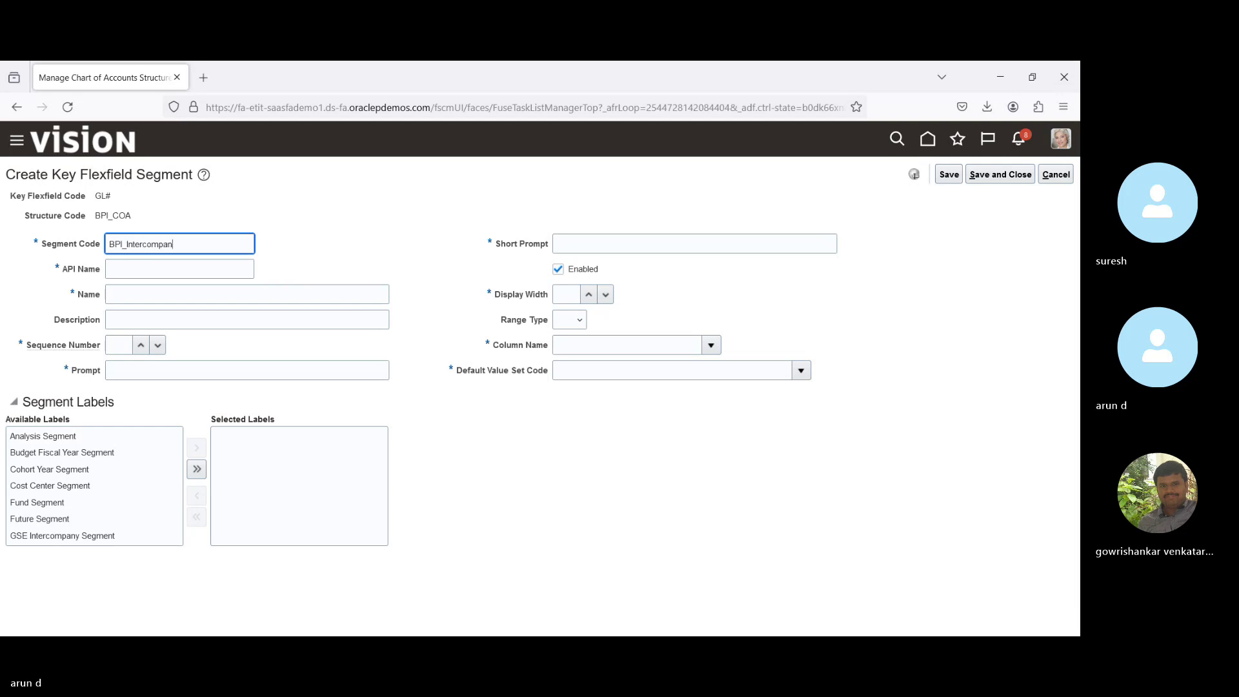
pyautogui.write('y')
pyautogui.hotkey('ctrl', 'a')
pyautogui.hotkey('ctrl', 'c')
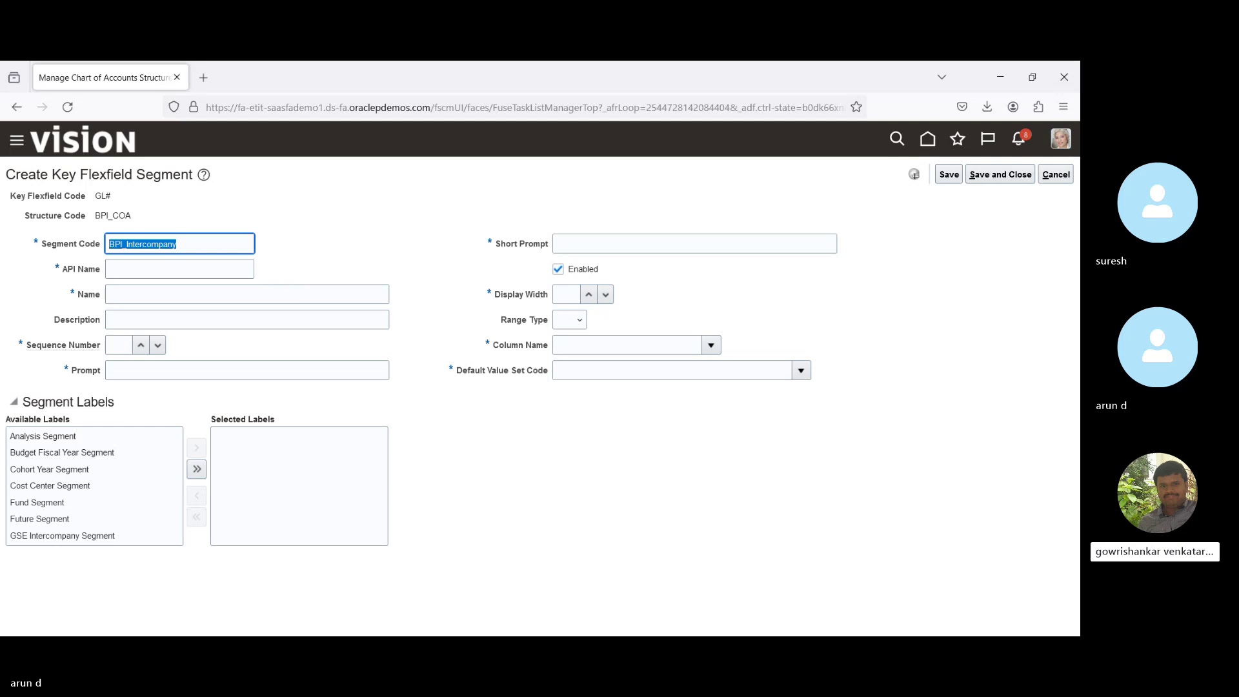
pyautogui.press('Tab')
pyautogui.press('Tab')
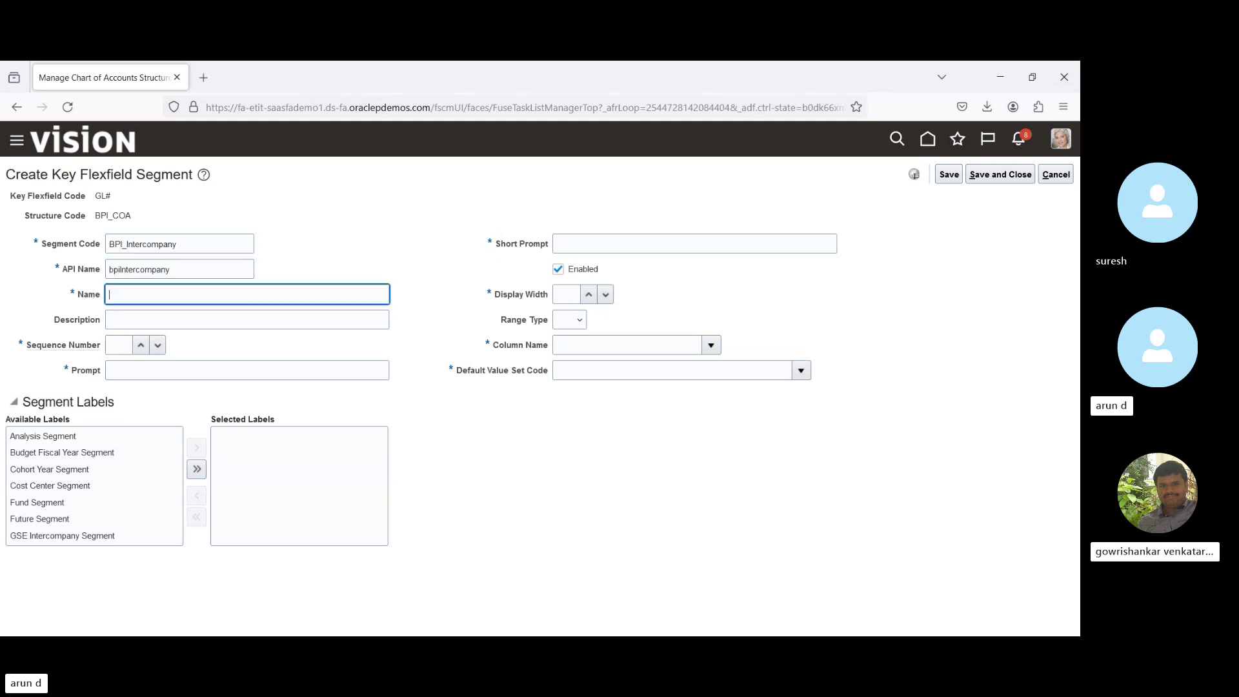
pyautogui.hotkey('ctrl', 'v')
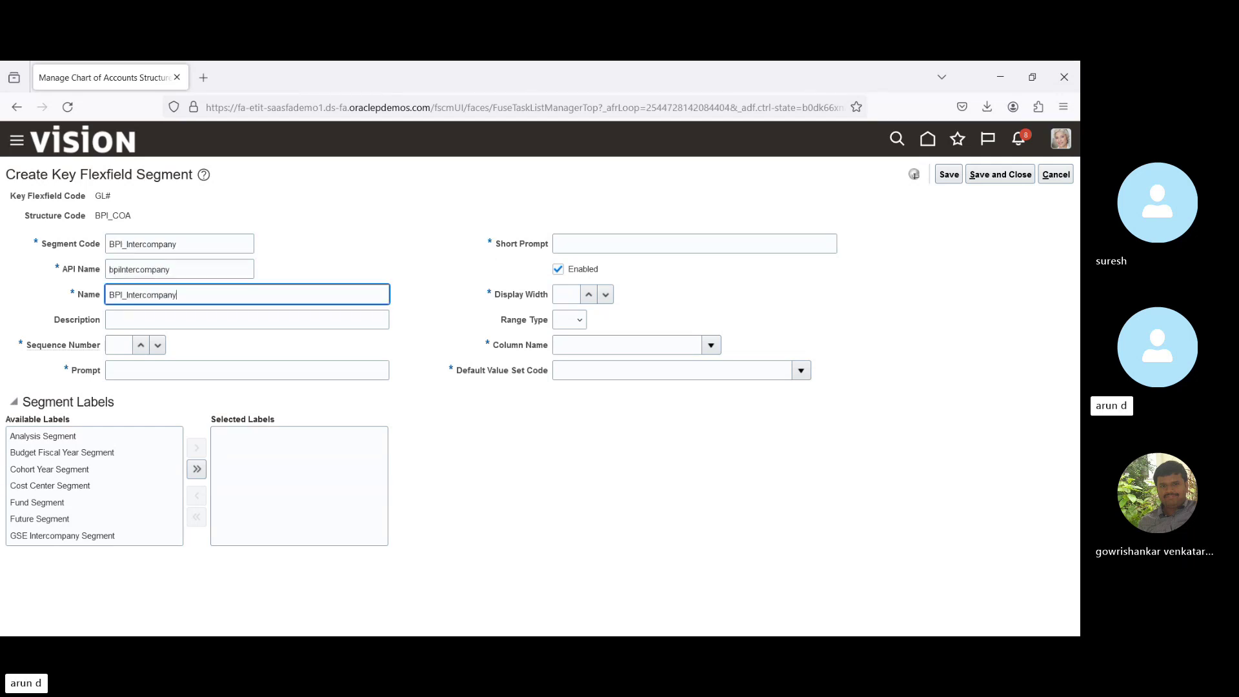
# Set sequence 3, BPI_Intercompany prompt and short prompt, and display width 10.
pyautogui.press('Tab')
pyautogui.press('Tab')
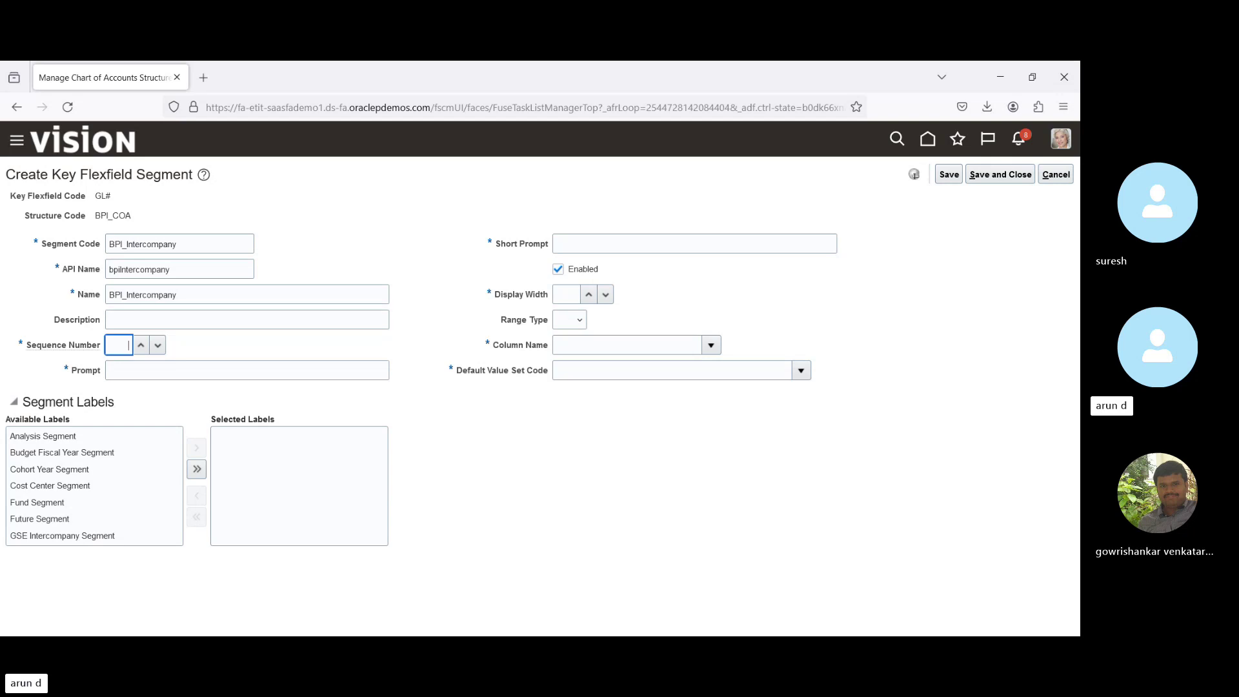
pyautogui.press('Tab')
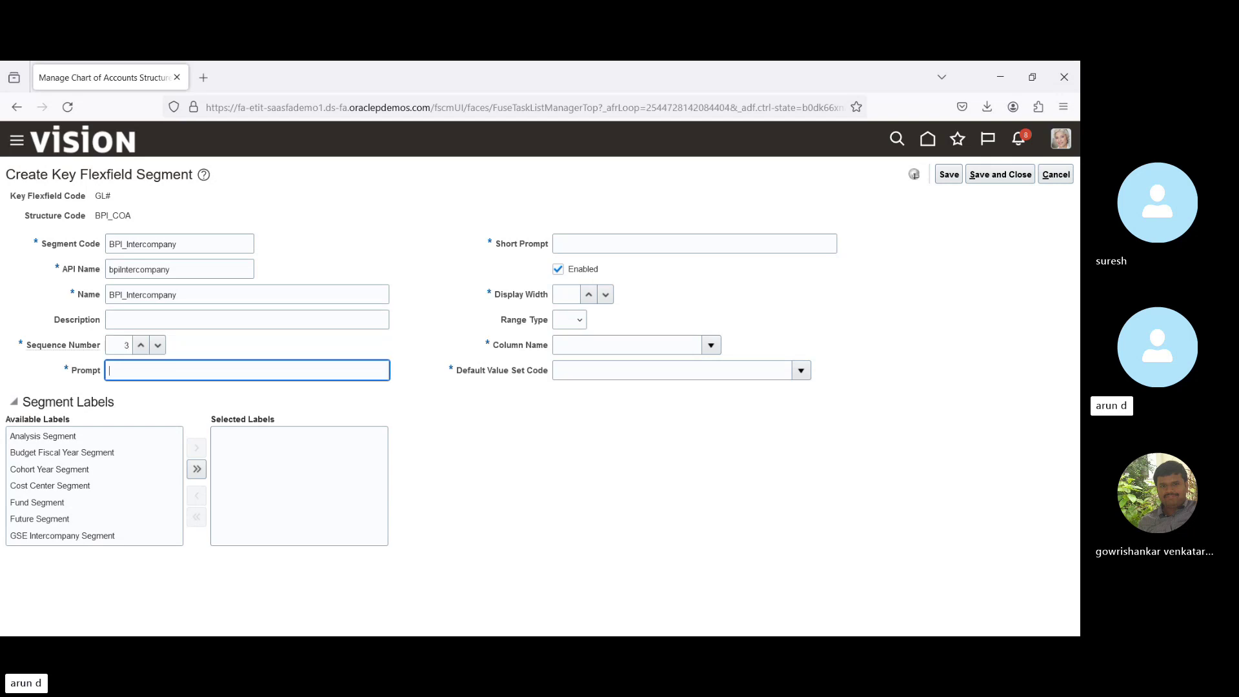
pyautogui.hotkey('ctrl', 'v')
pyautogui.click(695, 243)
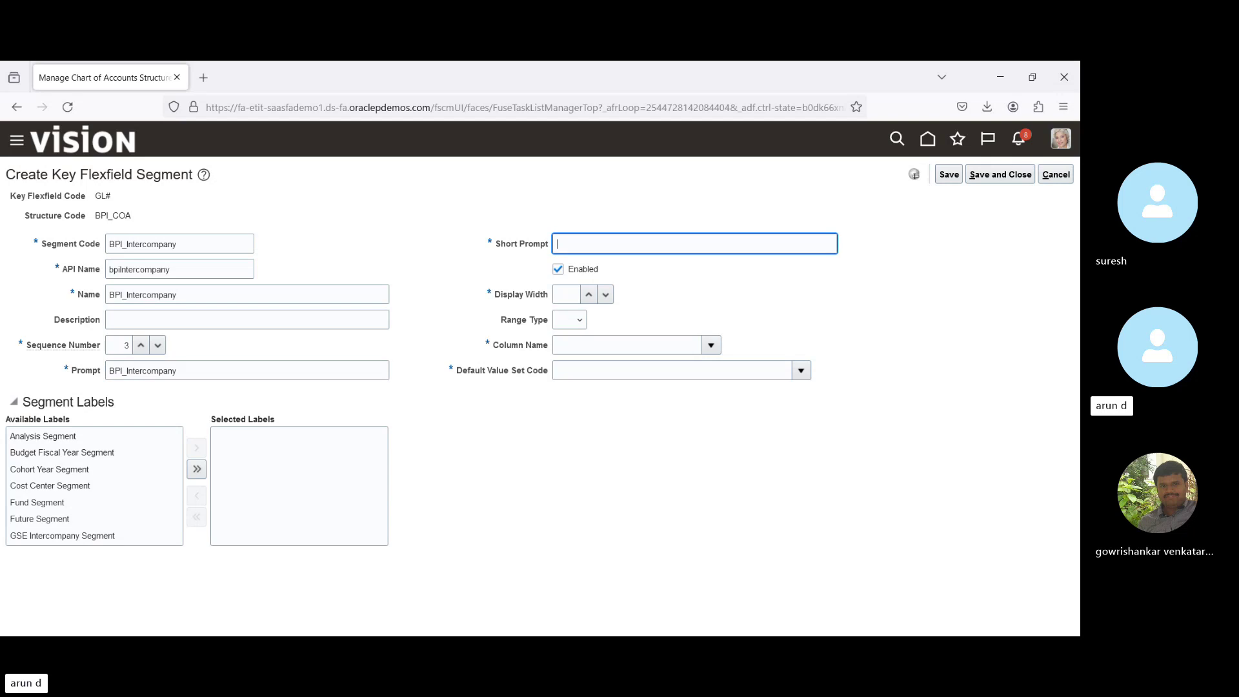
pyautogui.hotkey('ctrl', 'v')
pyautogui.press('Tab')
pyautogui.press('Tab')
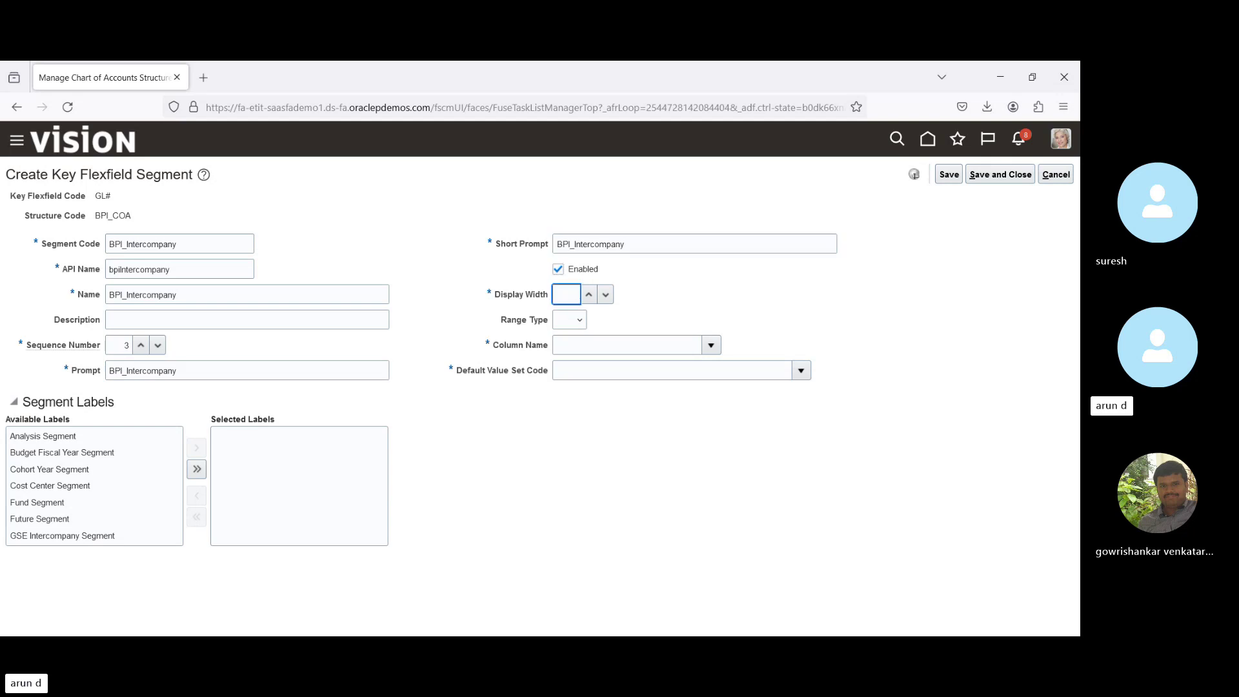
pyautogui.write('10')
pyautogui.press('Tab')
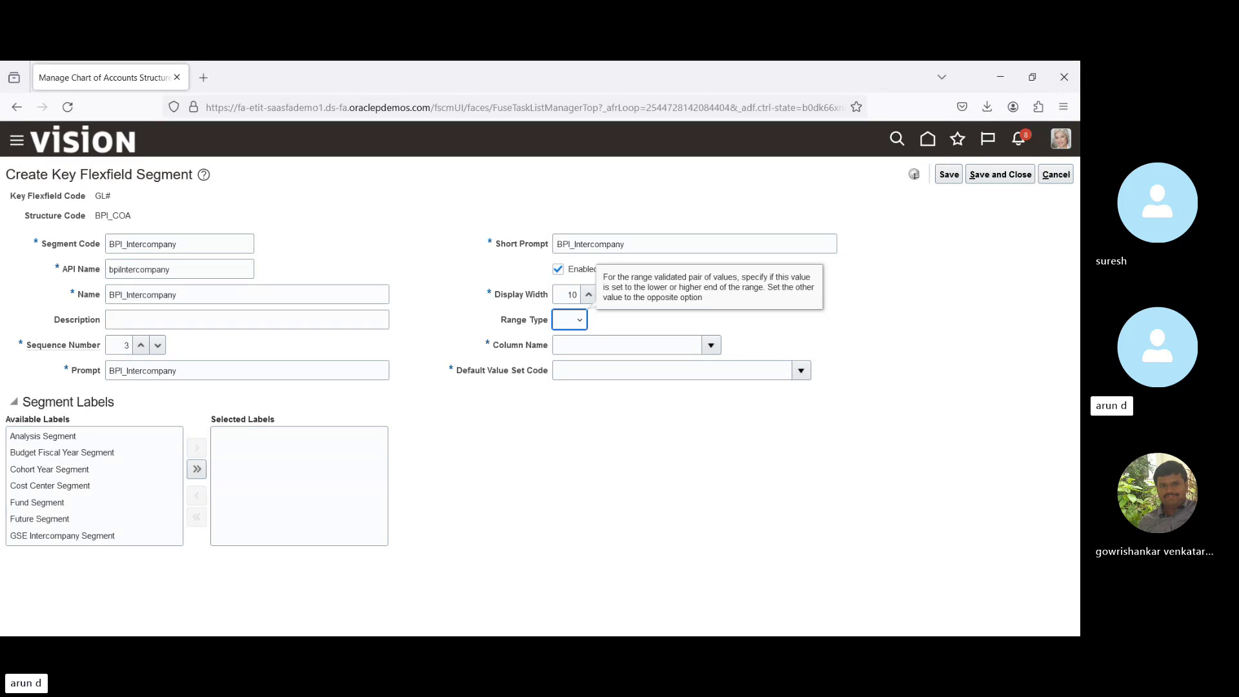
pyautogui.press('Tab')
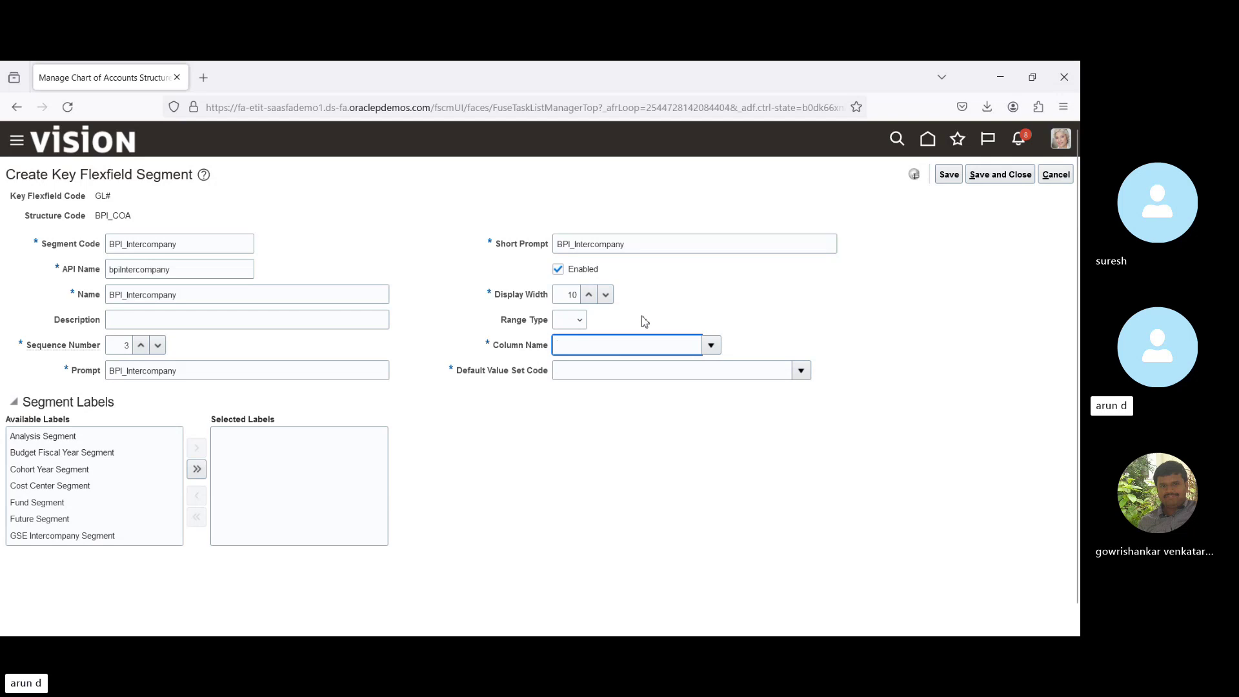
# Map BPI_Intercompany to column SEGMENT4 and change its sequence number to 4.
pyautogui.click(712, 348)
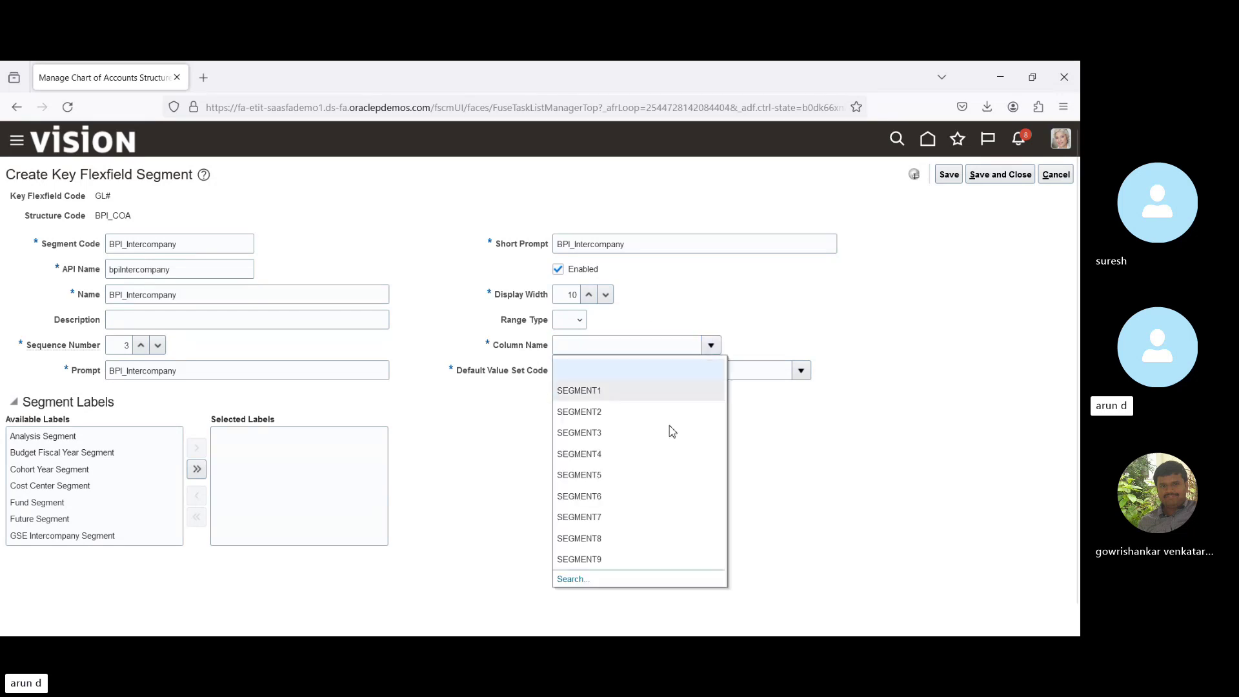
pyautogui.click(600, 456)
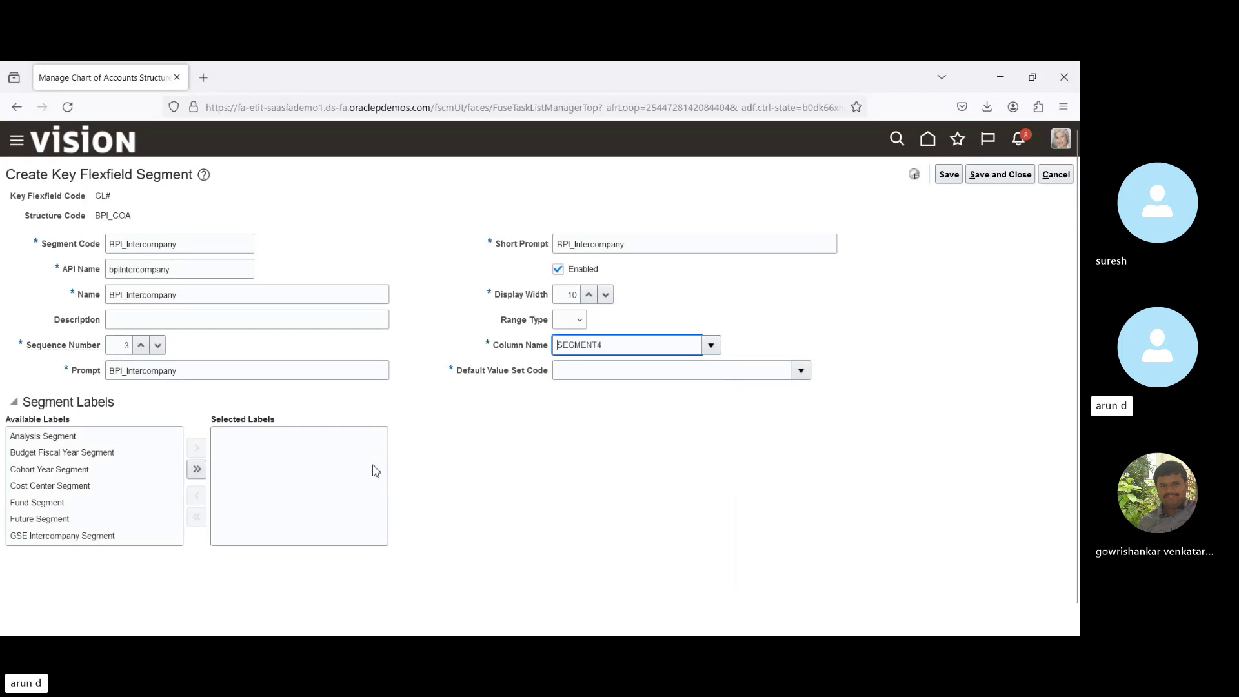
pyautogui.doubleClick(119, 345)
pyautogui.press('Tab')
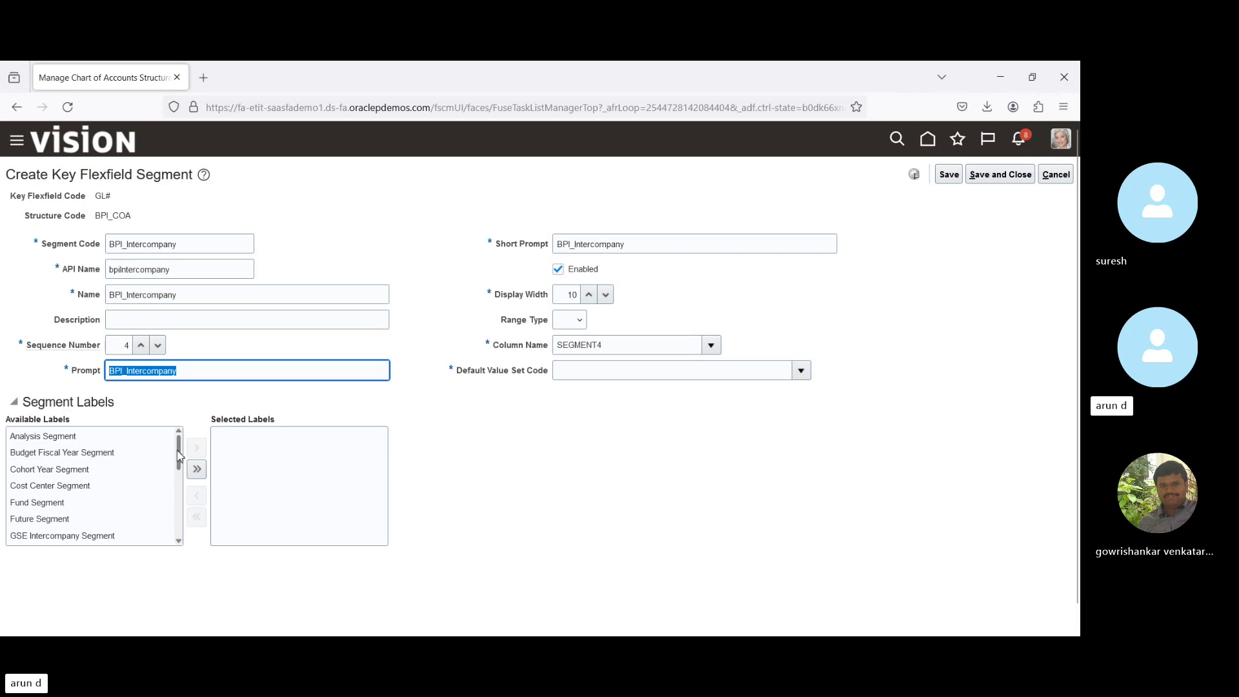
# Assign the Intercompany Segment label and attempt to save, which requires a default value set.
pyautogui.moveTo(179, 457); pyautogui.dragTo(181, 491)
pyautogui.click(133, 497)
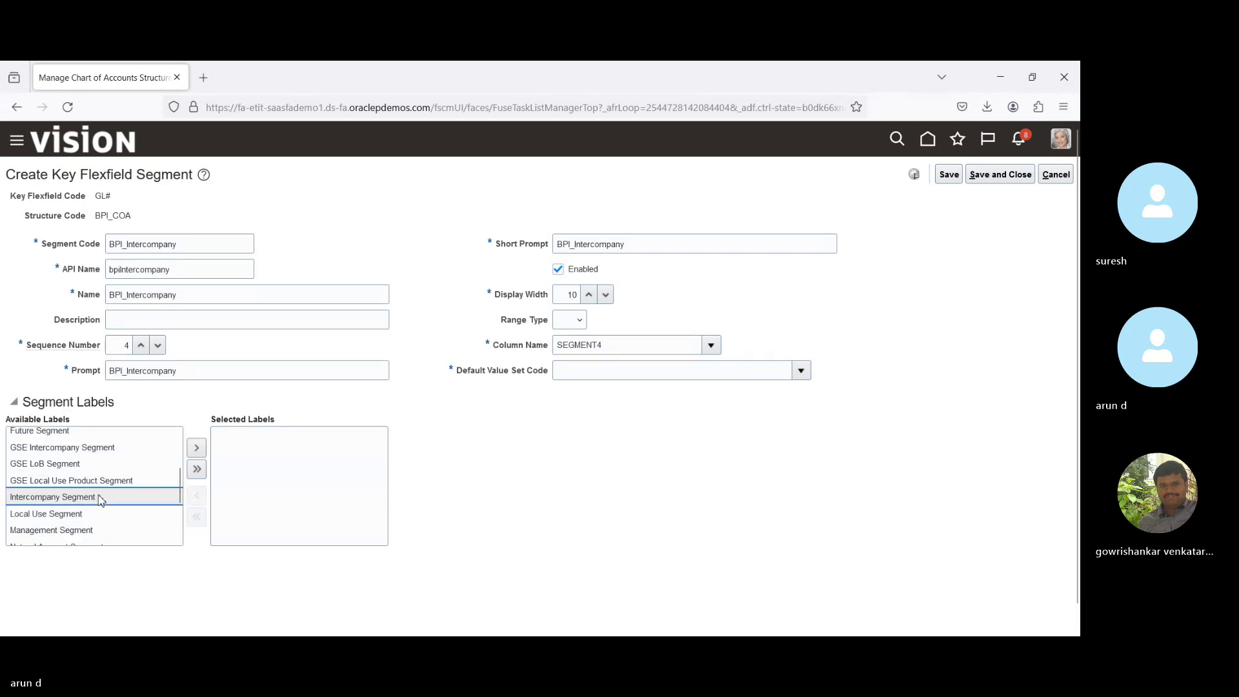
pyautogui.click(197, 454)
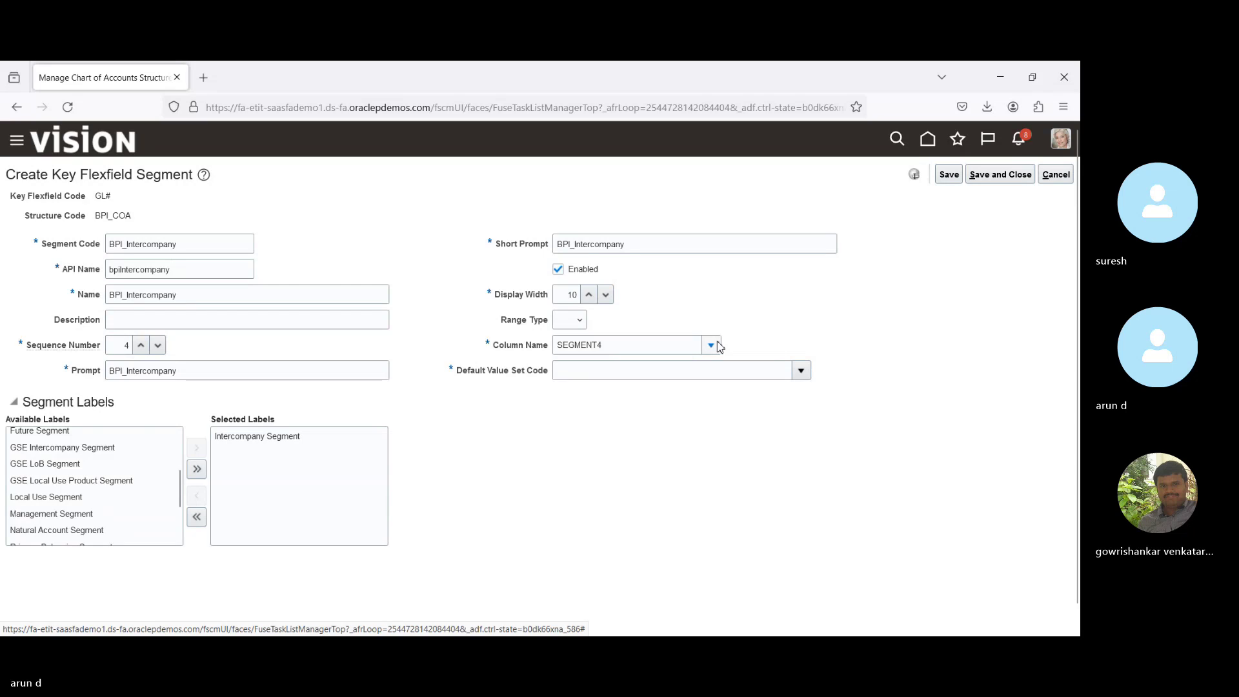
pyautogui.click(992, 178)
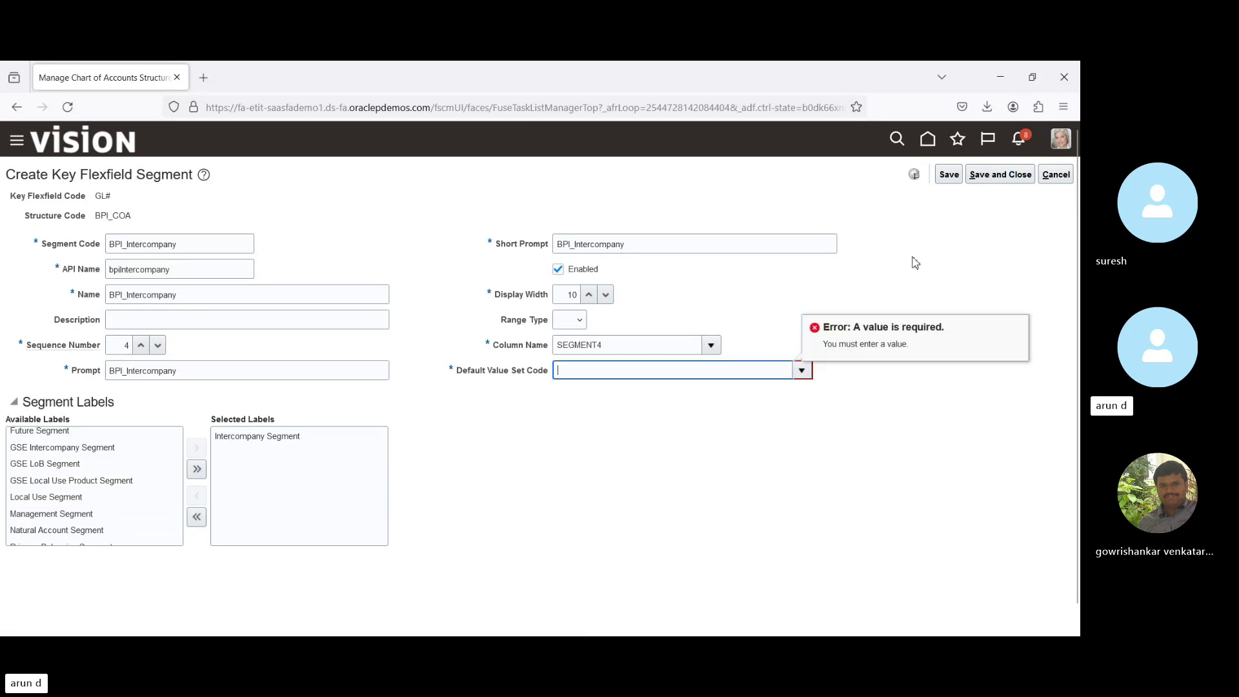
pyautogui.click(801, 370)
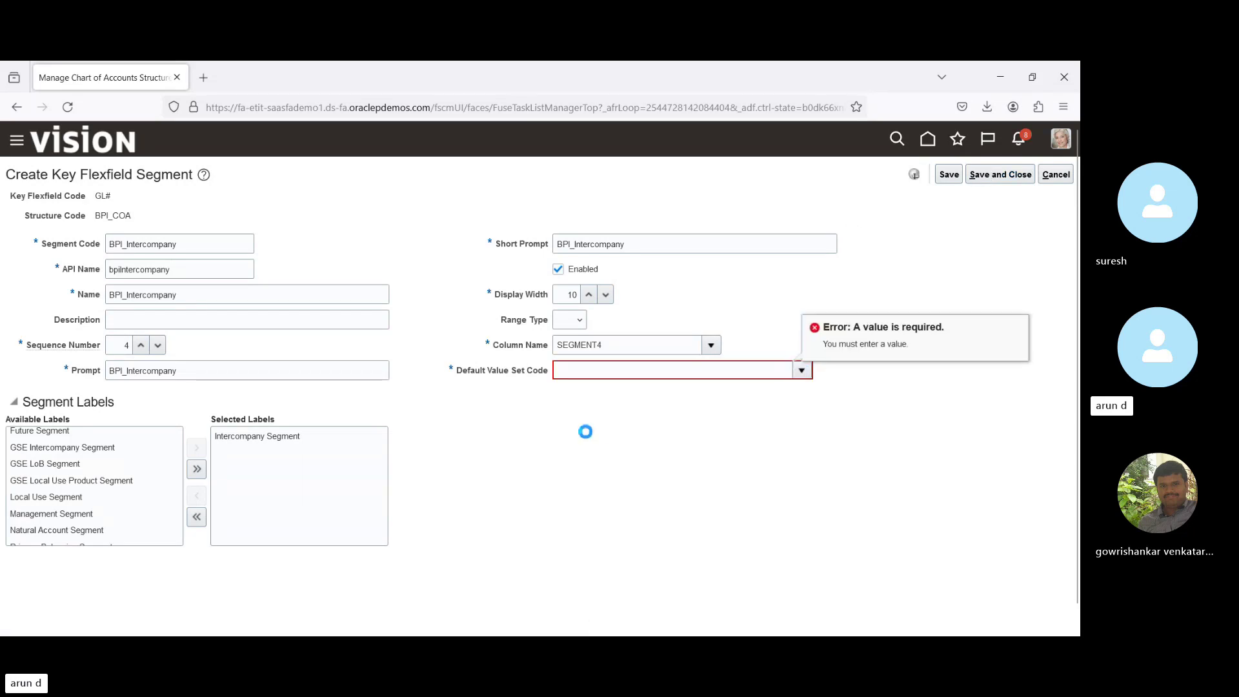
# Search 'Cor', set Corporate Company as BPI_Intercompany's default value set, and save and close.
pyautogui.click(572, 607)
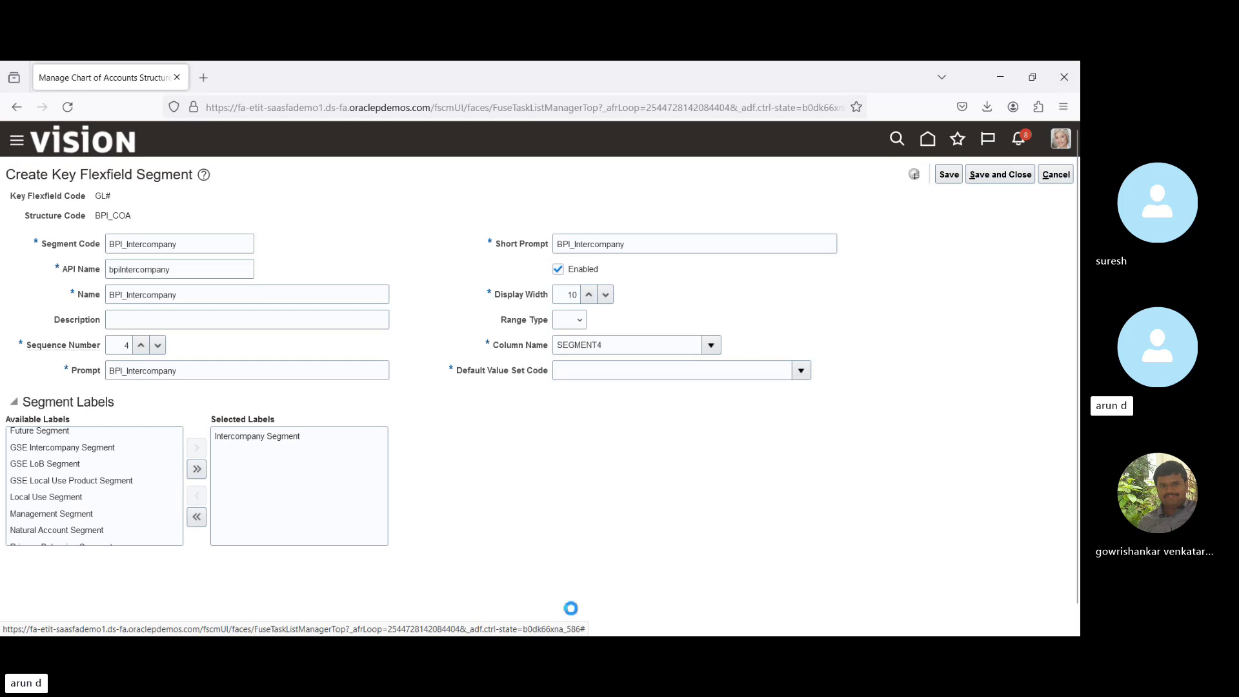
pyautogui.click(271, 313)
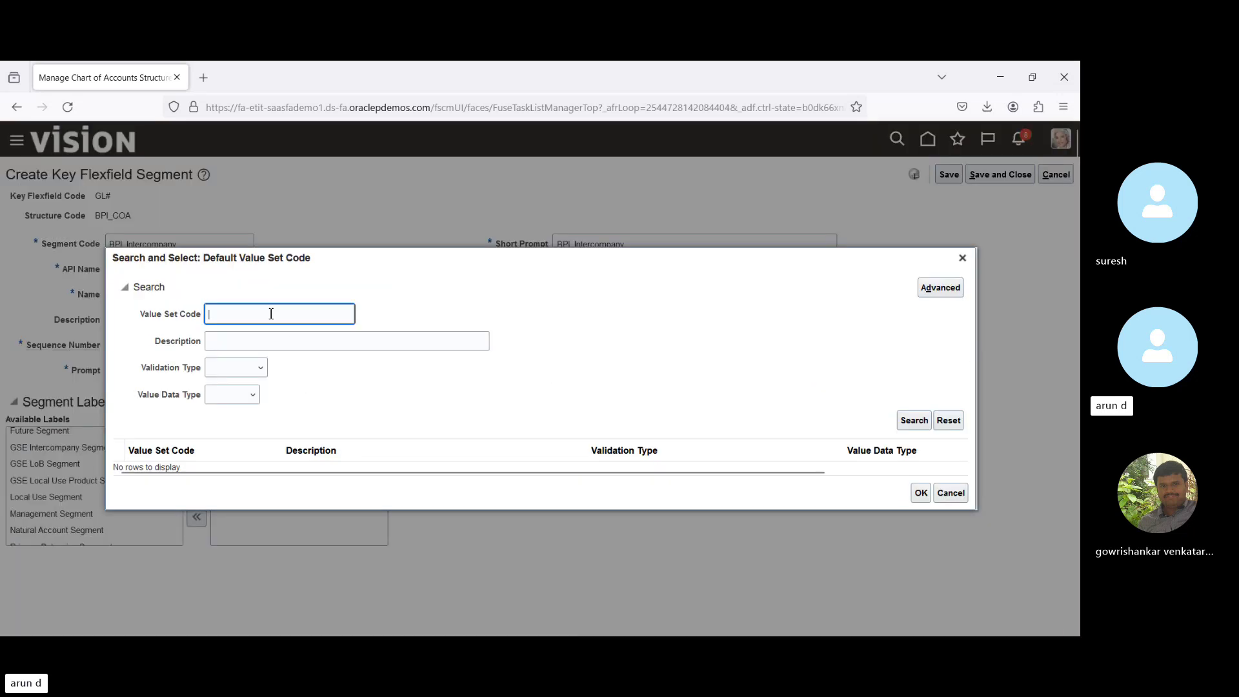
pyautogui.write('Cor')
pyautogui.press('Return')
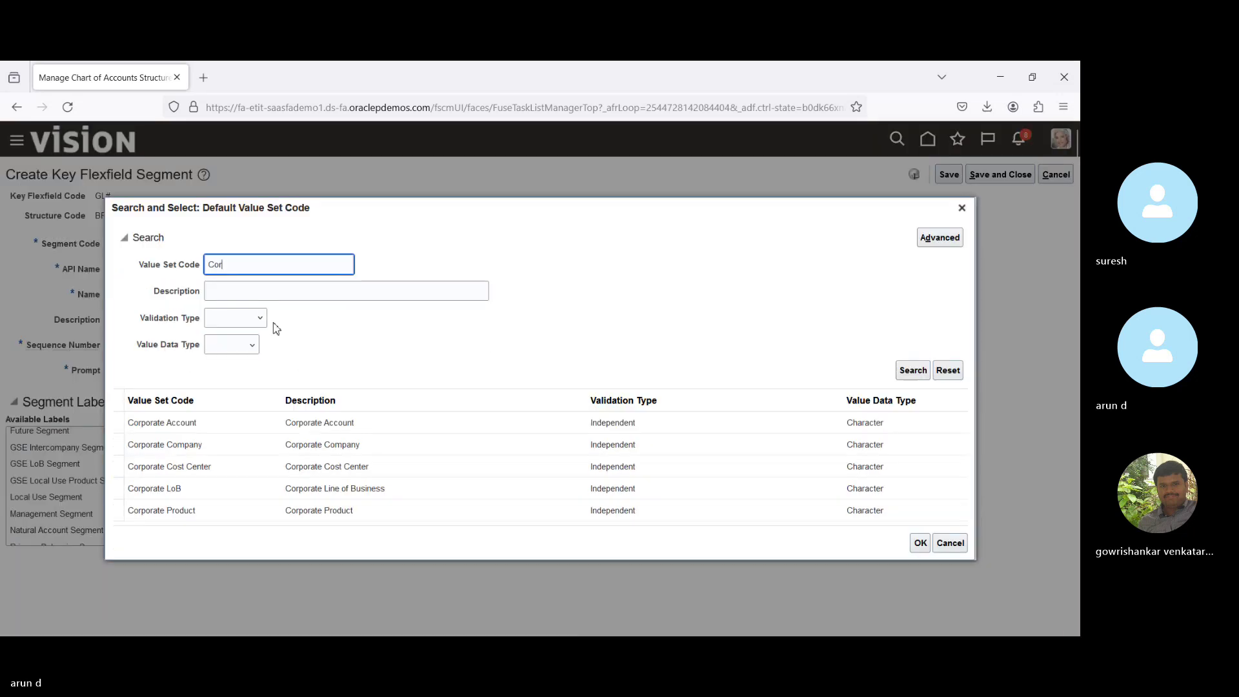
pyautogui.click(205, 444)
pyautogui.click(920, 545)
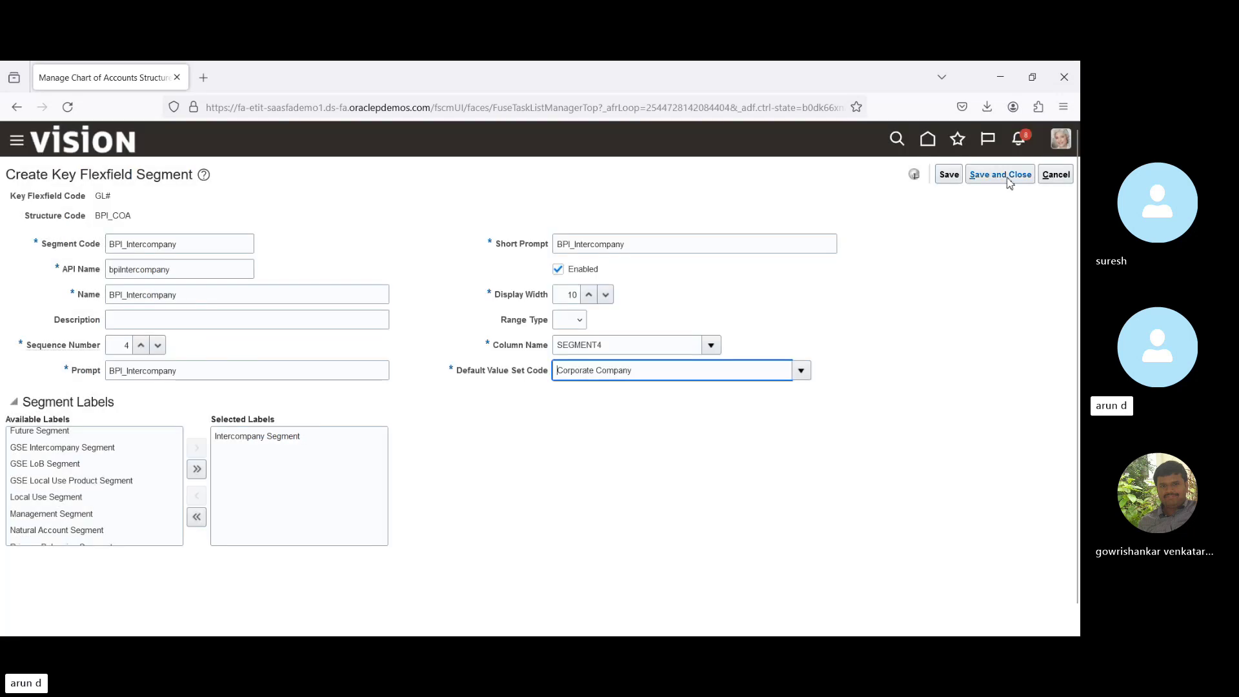
pyautogui.click(1008, 180)
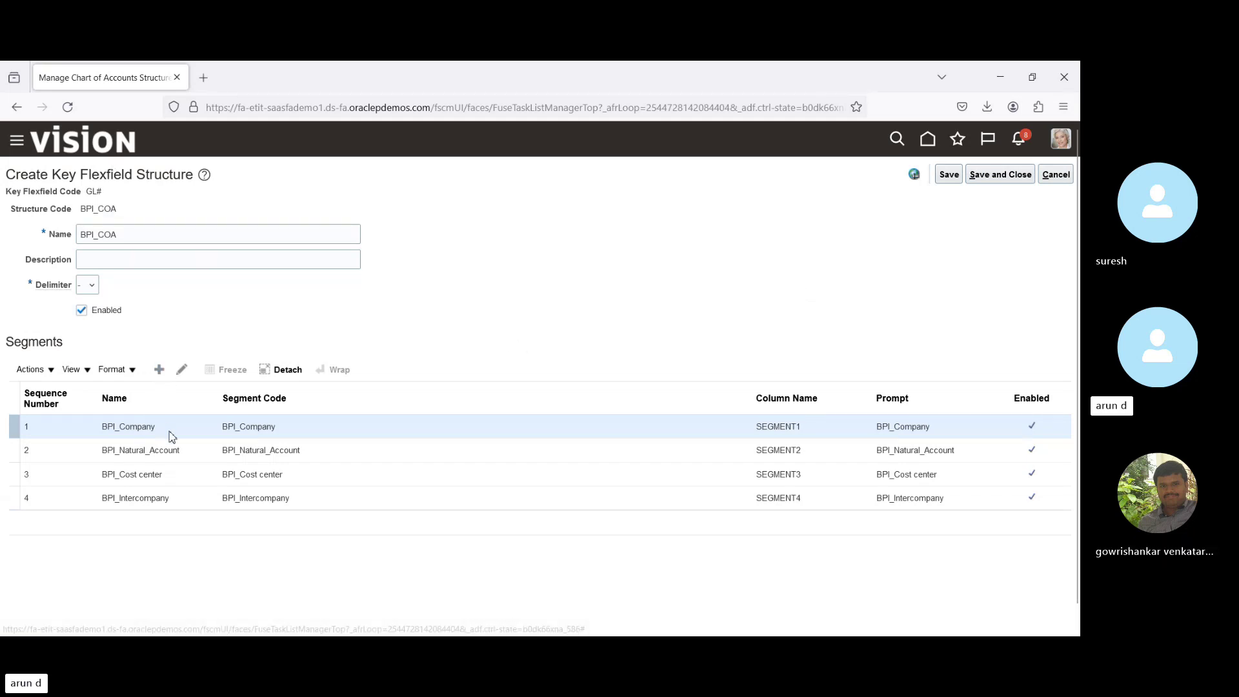
# Save the BPI_COA structure and create a new Accounting Flexfield structure instance.
pyautogui.click(1001, 174)
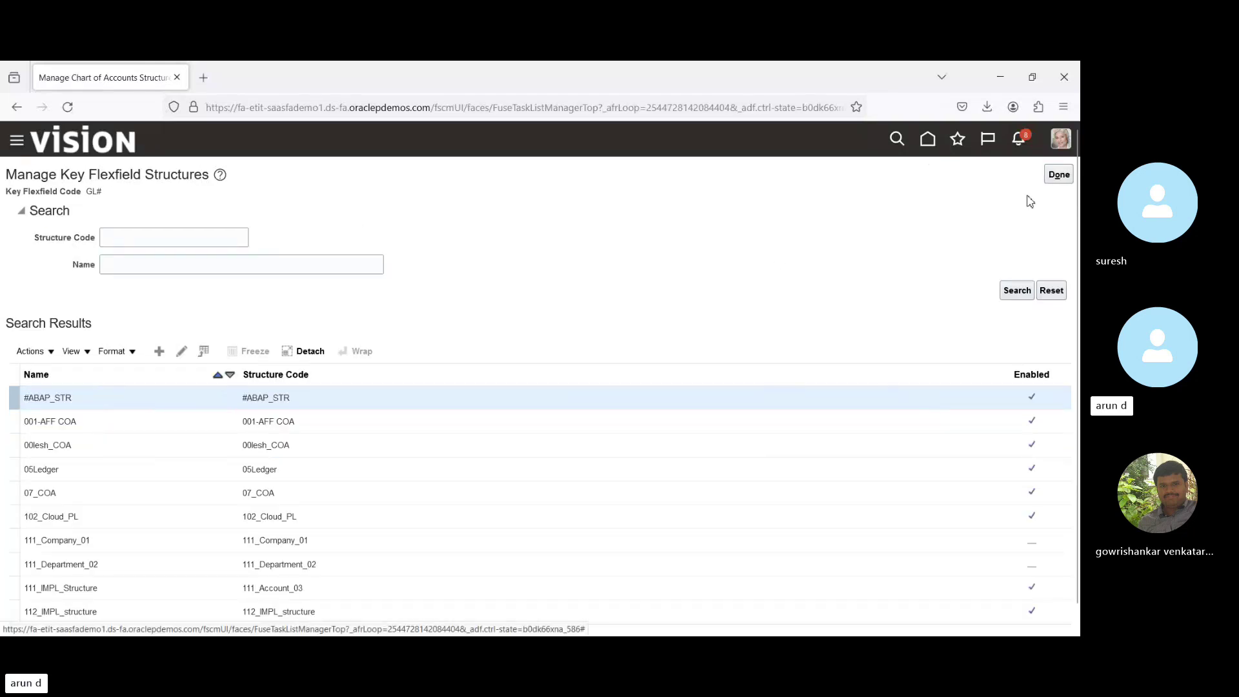
pyautogui.click(1061, 177)
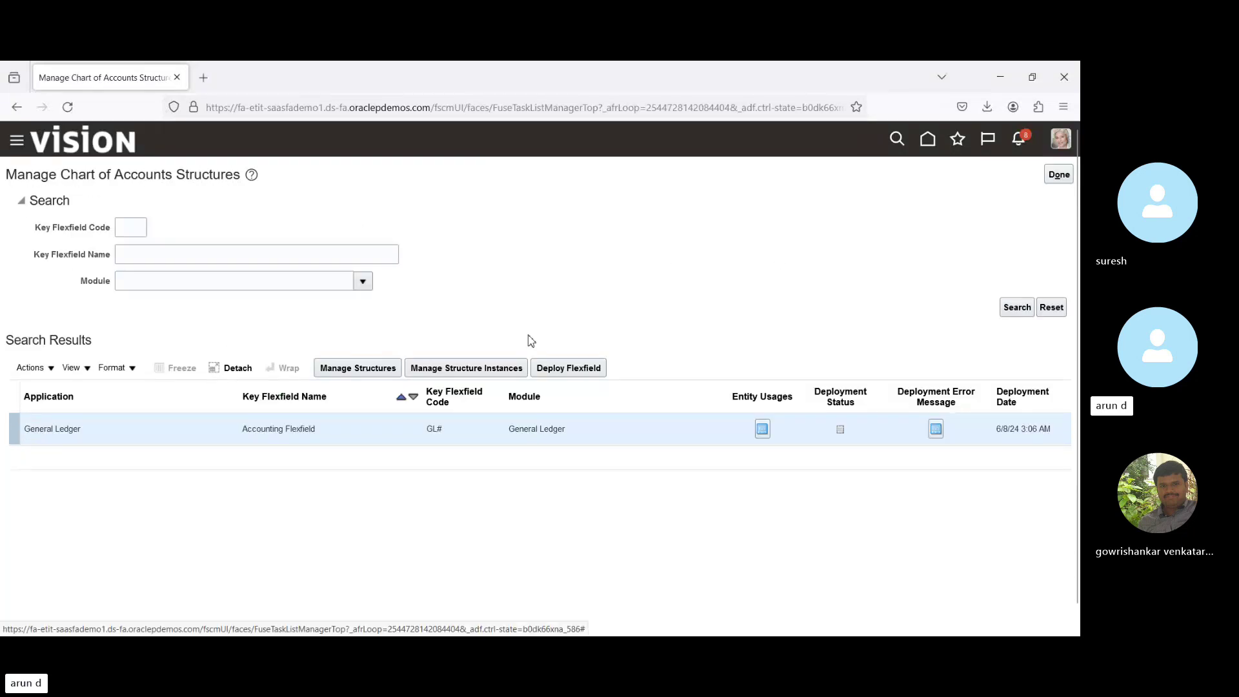
pyautogui.click(457, 371)
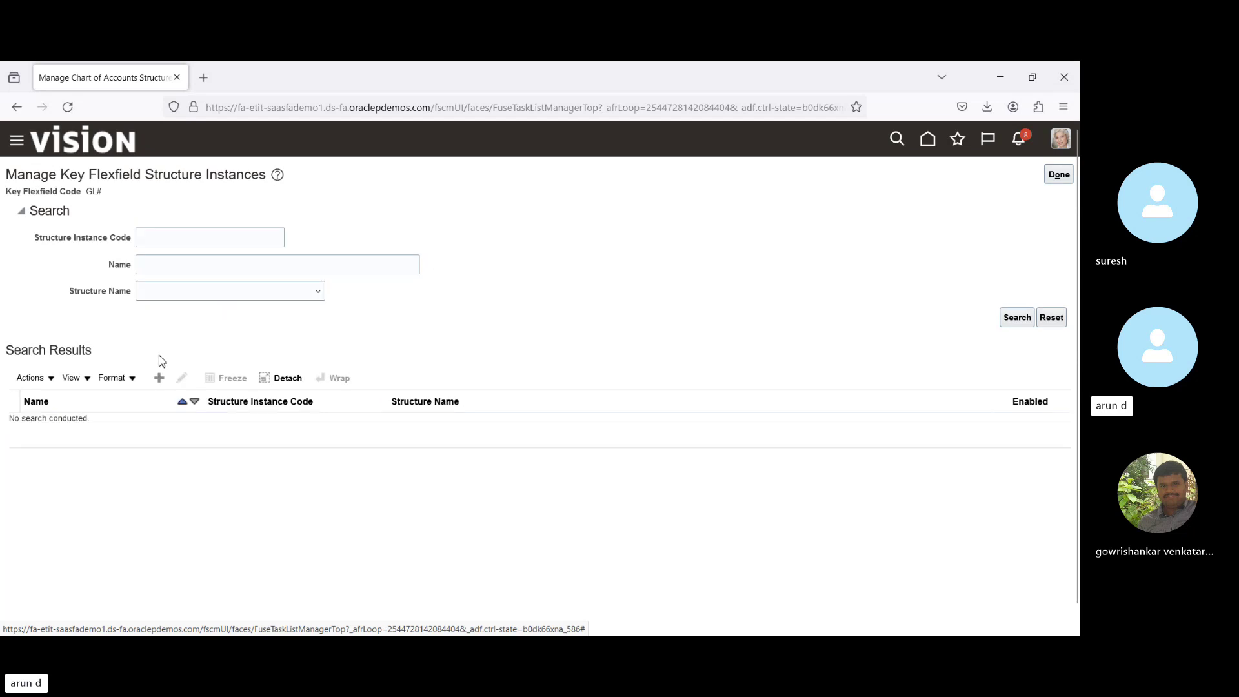
pyautogui.click(160, 381)
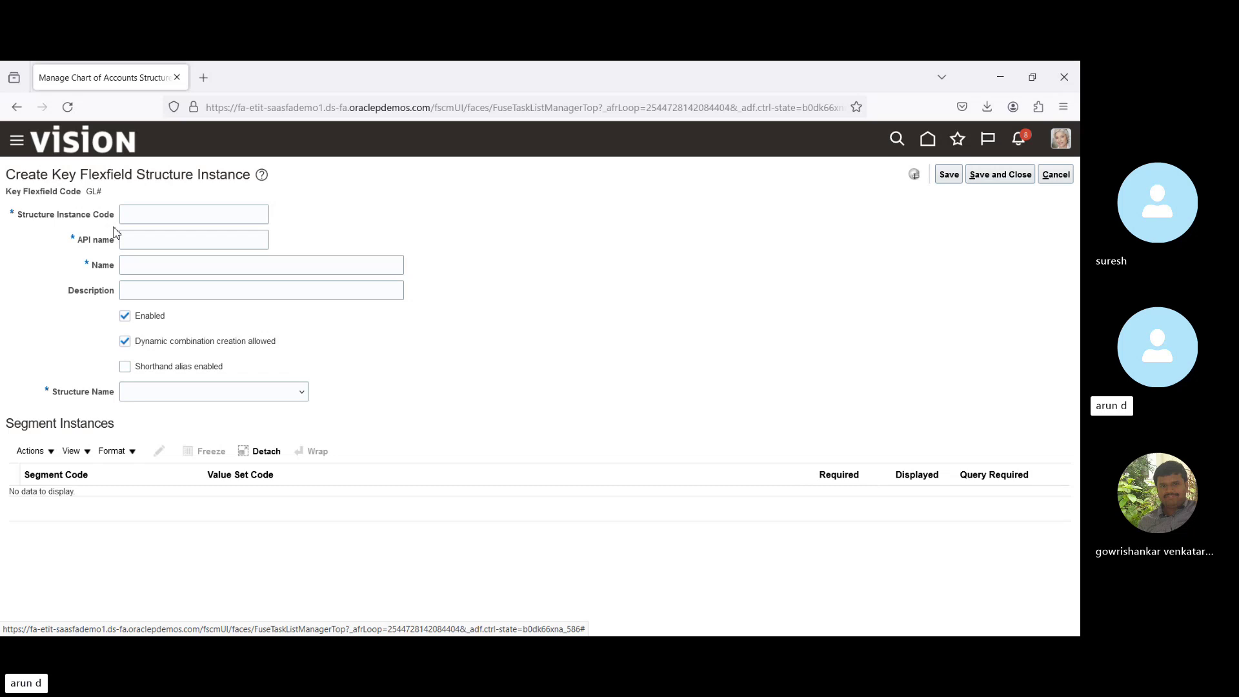
# Enter BPI_COA_INST as the structure instance code and name, and base it on the BPI_COA structure.
pyautogui.click(155, 216)
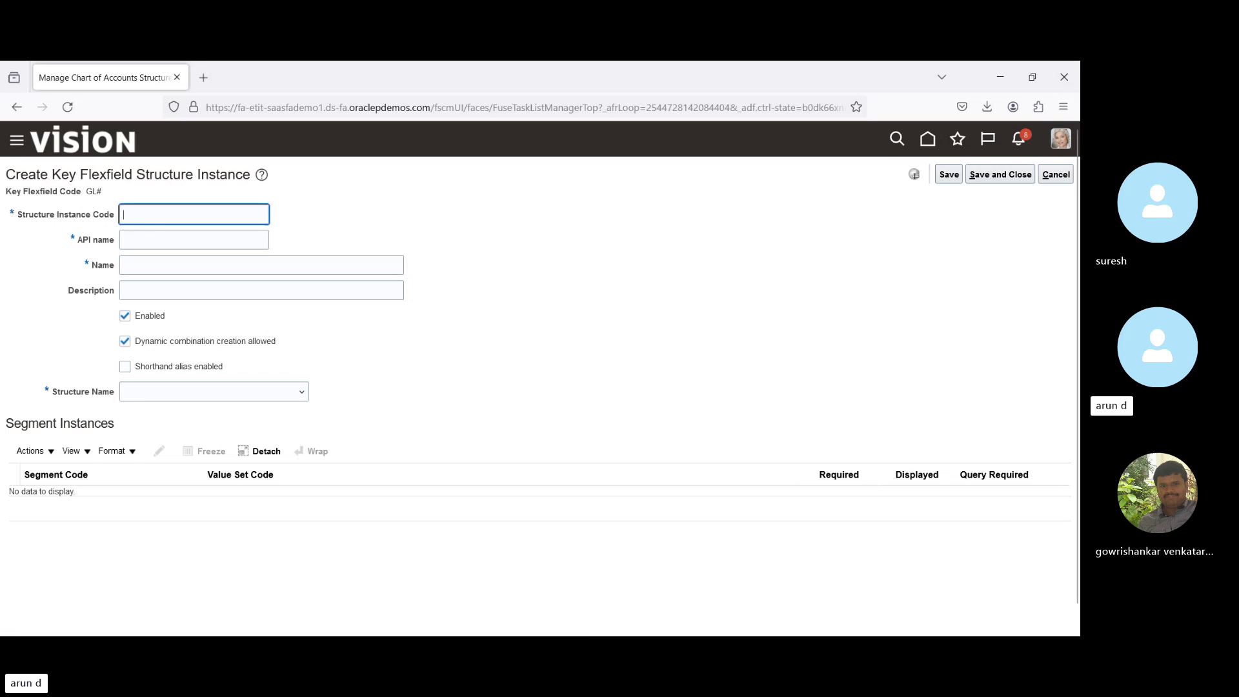
pyautogui.write('BPI_C')
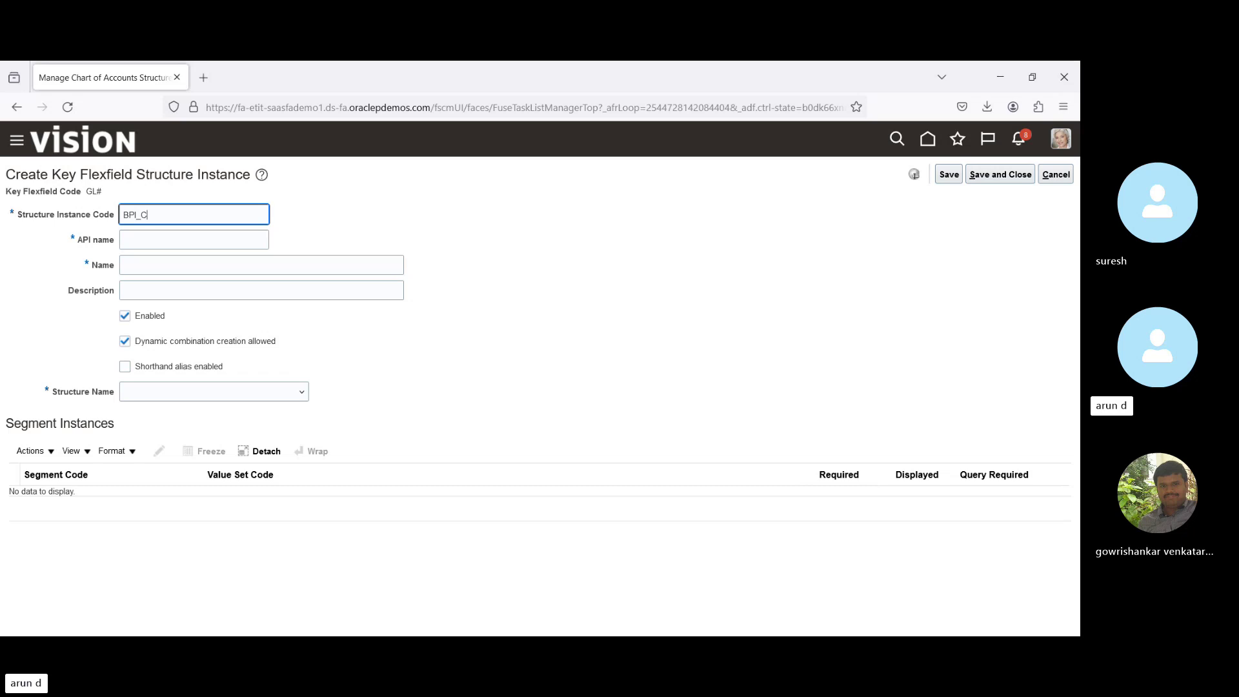
pyautogui.write('OA_INST')
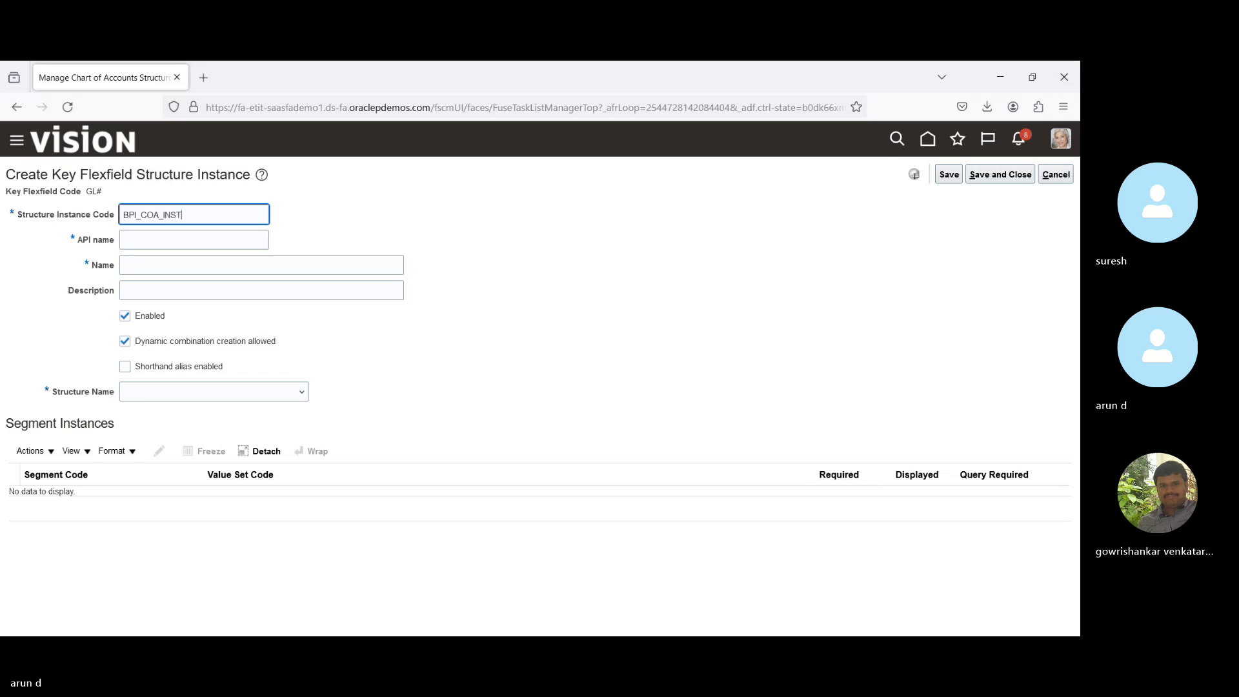
pyautogui.hotkey('ctrl', 'a')
pyautogui.hotkey('ctrl', 'c')
pyautogui.press('Tab')
pyautogui.press('Tab')
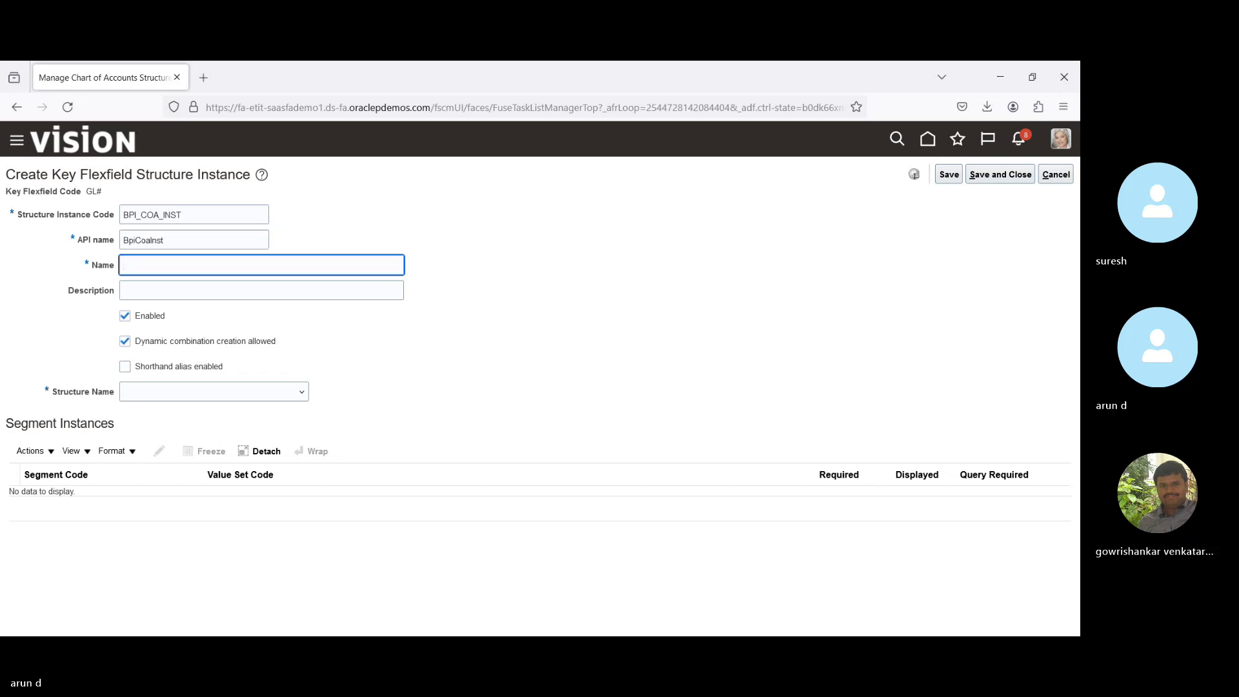
pyautogui.hotkey('ctrl', 'v')
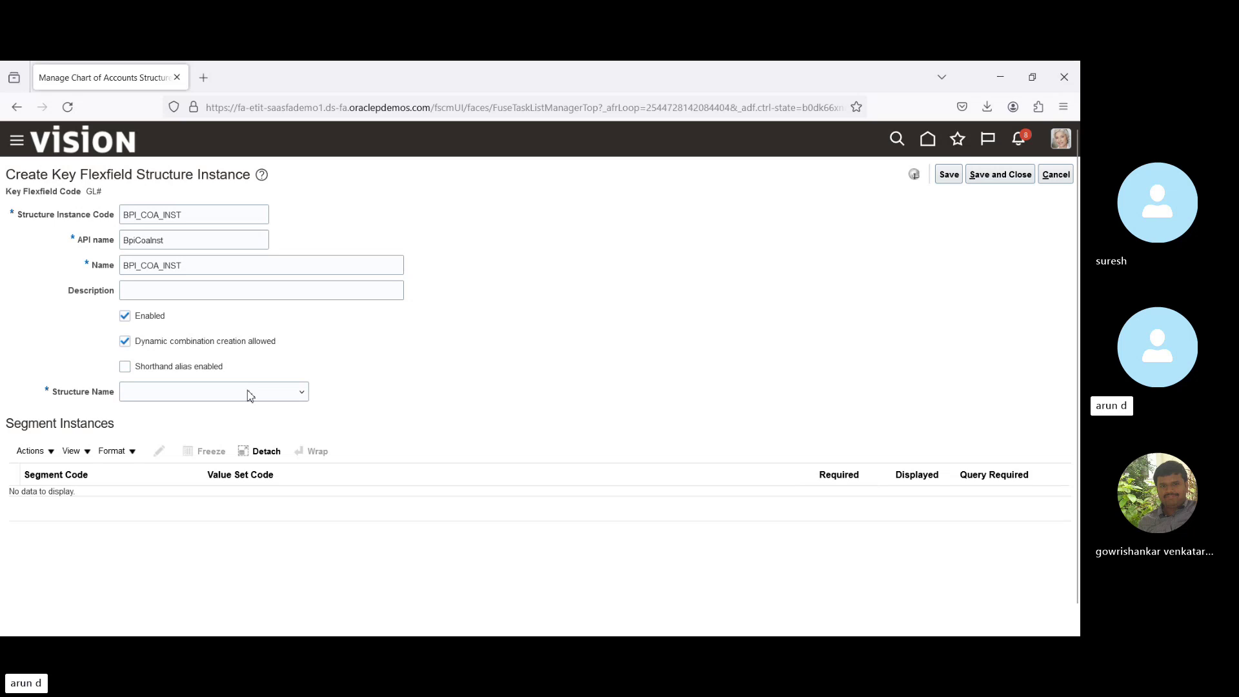
pyautogui.click(250, 395)
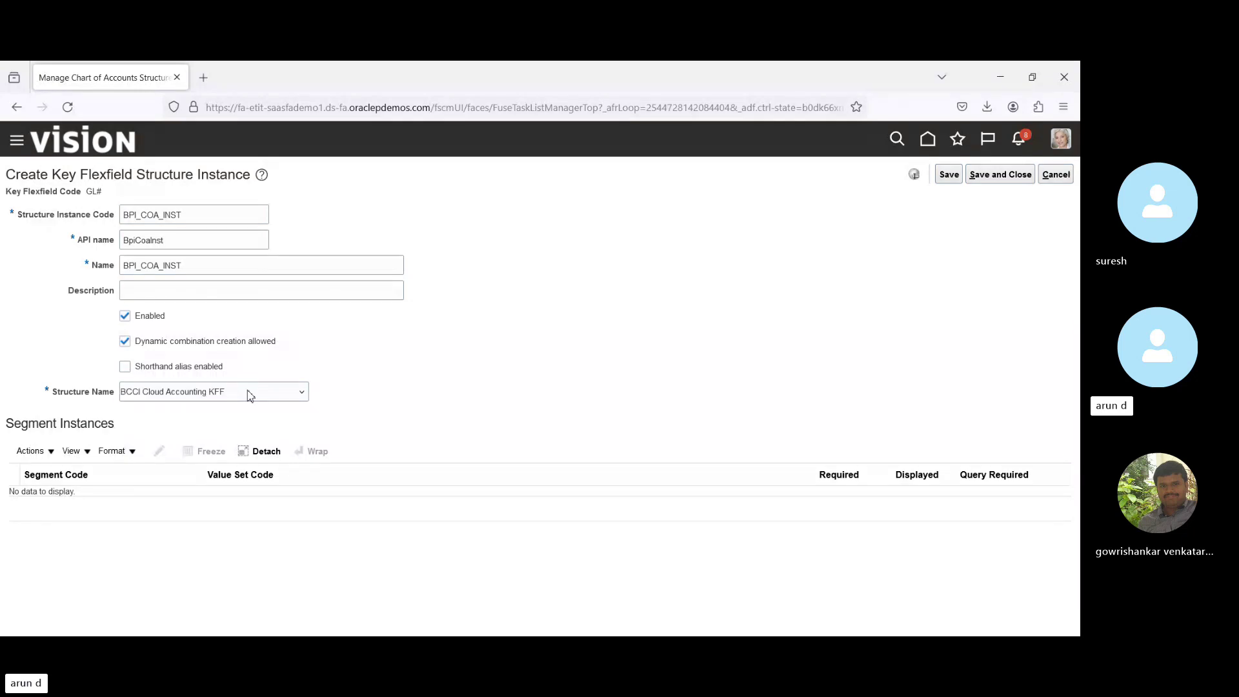
pyautogui.press('Down')
pyautogui.press('Down')
pyautogui.press('Down')
pyautogui.press('Down')
pyautogui.press('Down')
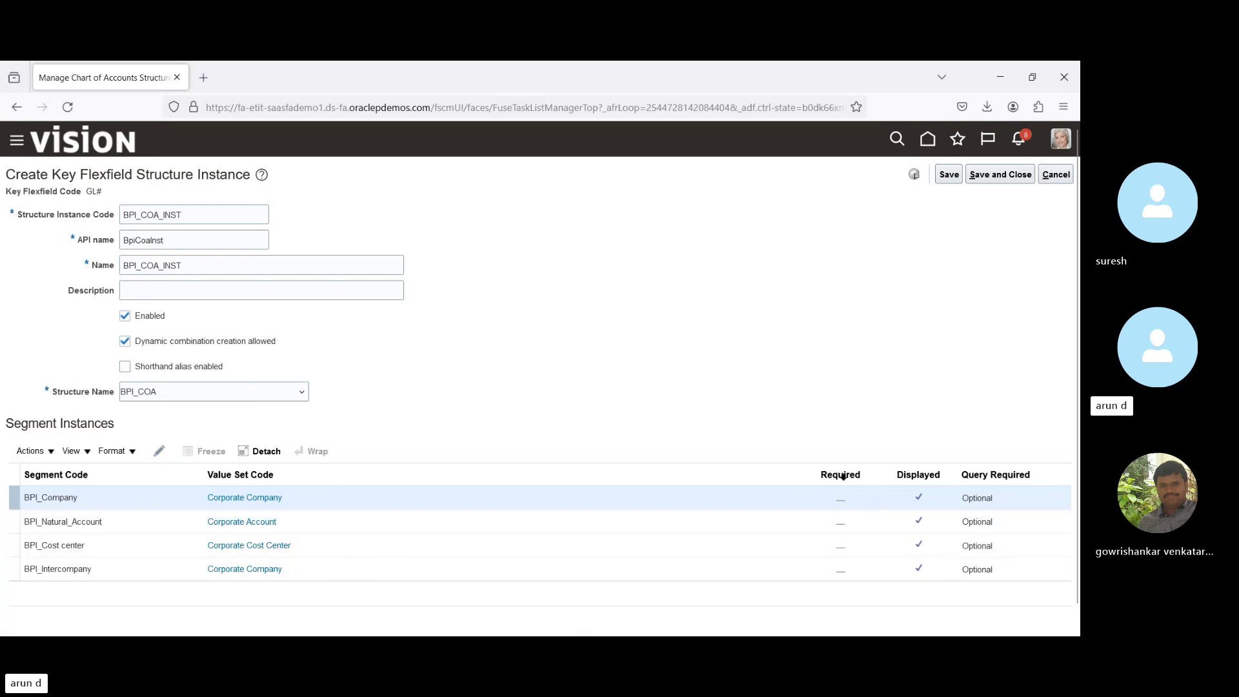
# Make the BPI_Company segment instance required, trying Constant and SQL default types before leaving Default Type blank.
pyautogui.click(162, 451)
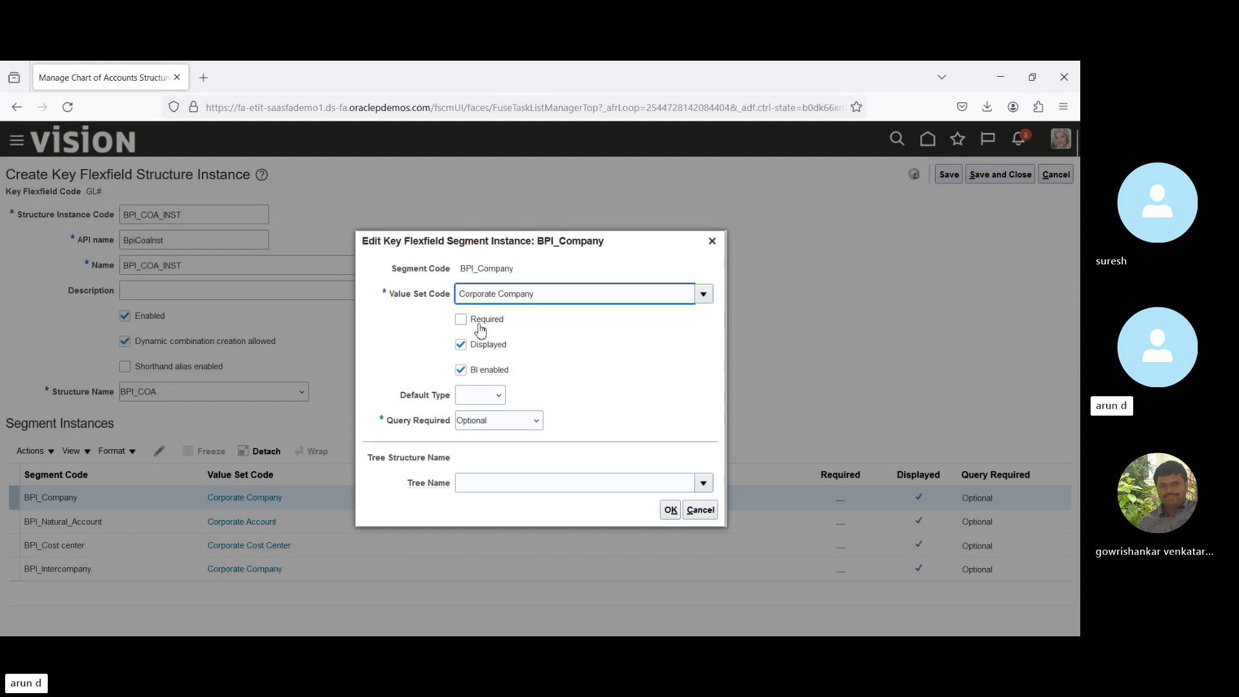
pyautogui.click(461, 318)
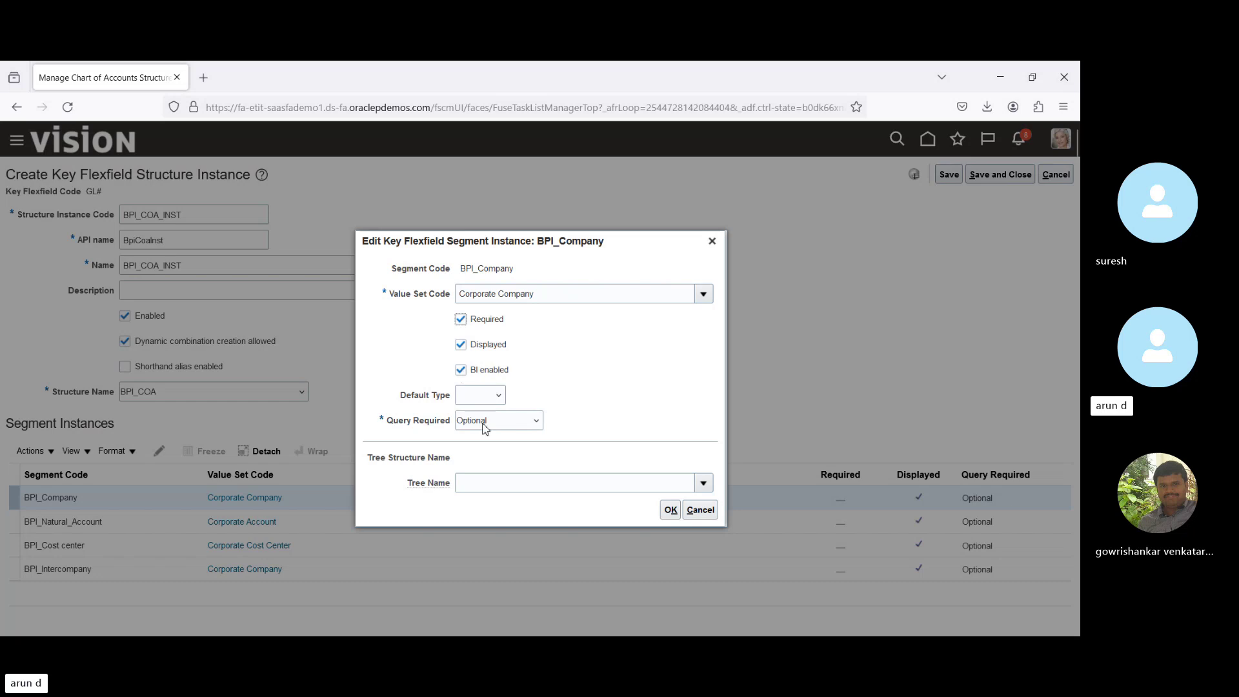
pyautogui.click(480, 398)
pyautogui.click(478, 438)
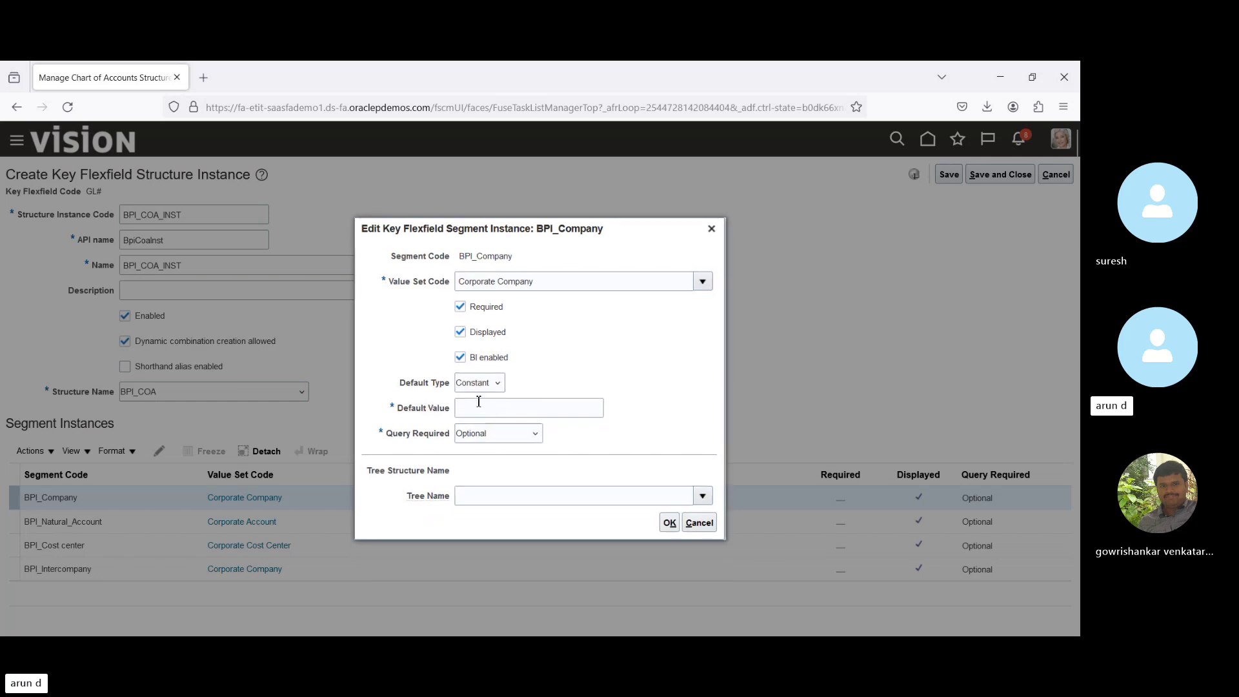
pyautogui.click(474, 439)
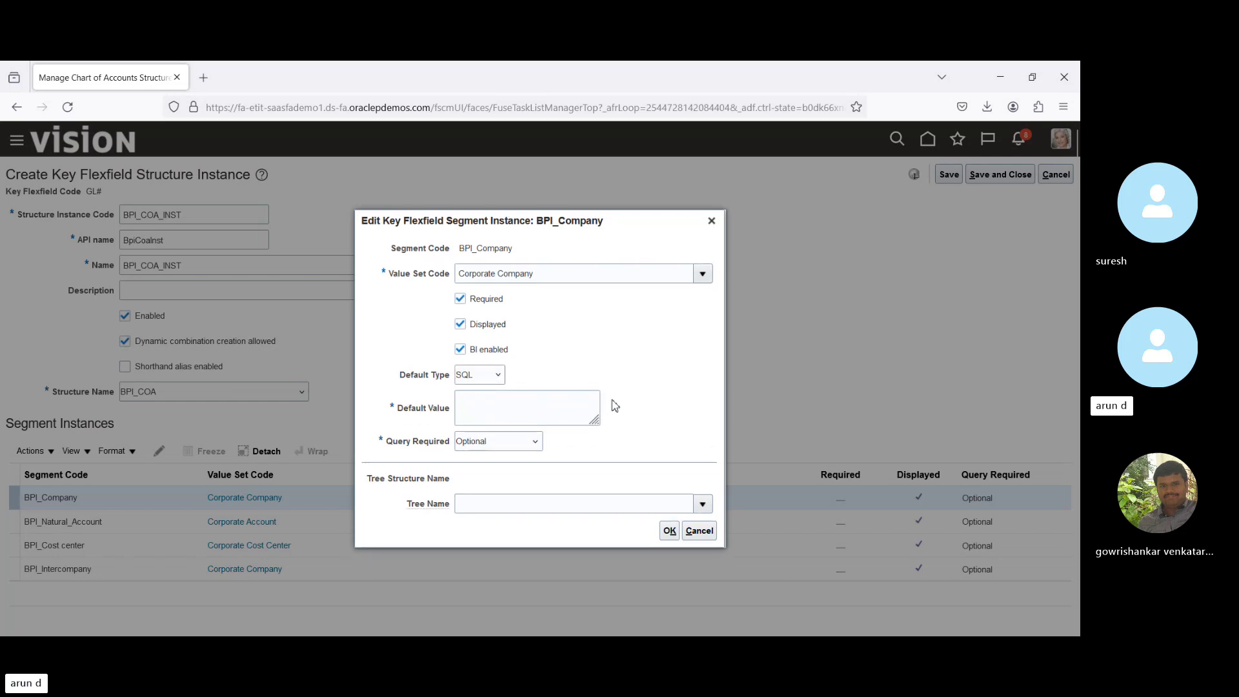
pyautogui.click(478, 385)
pyautogui.click(479, 391)
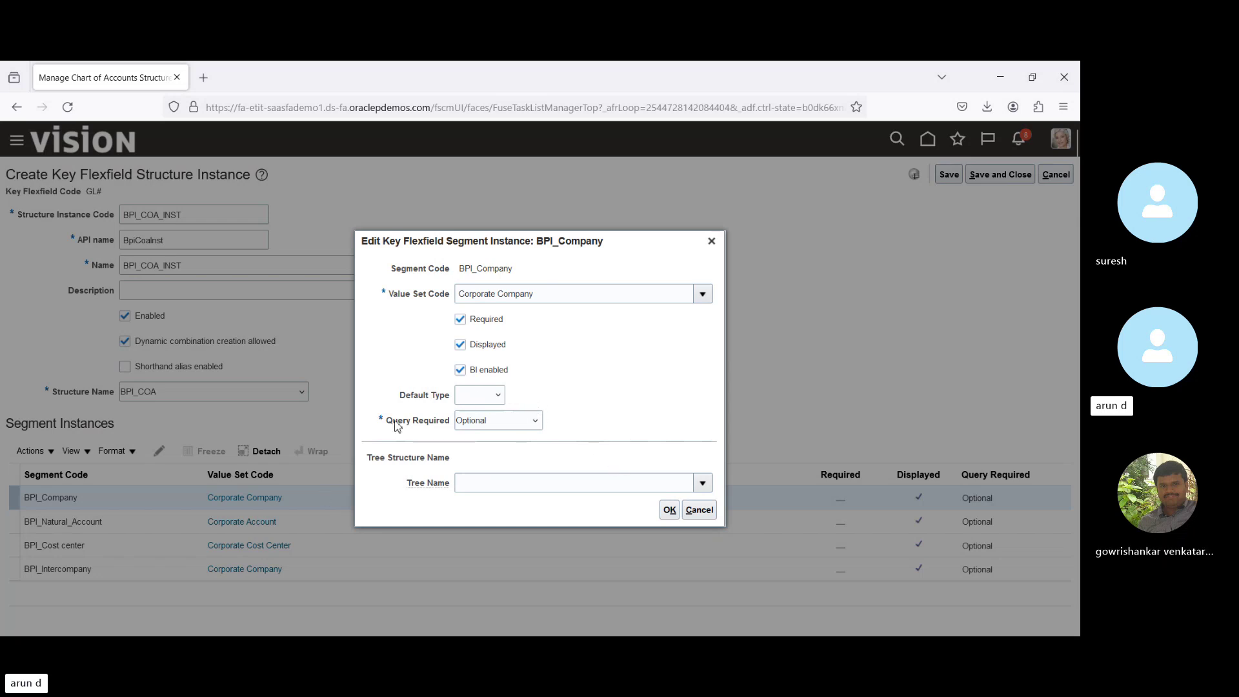
# Review the Tree Structure Name setting, then confirm the BPI_Company segment instance as required.
pyautogui.tripleClick(396, 463)
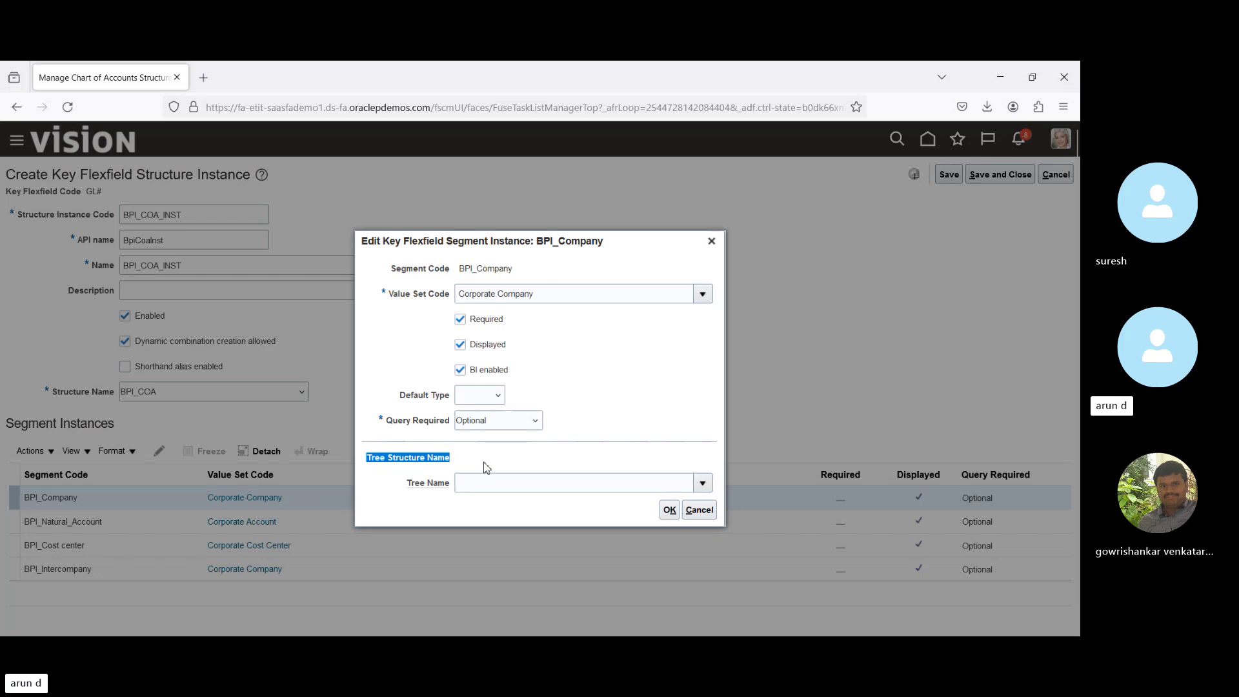
pyautogui.click(505, 458)
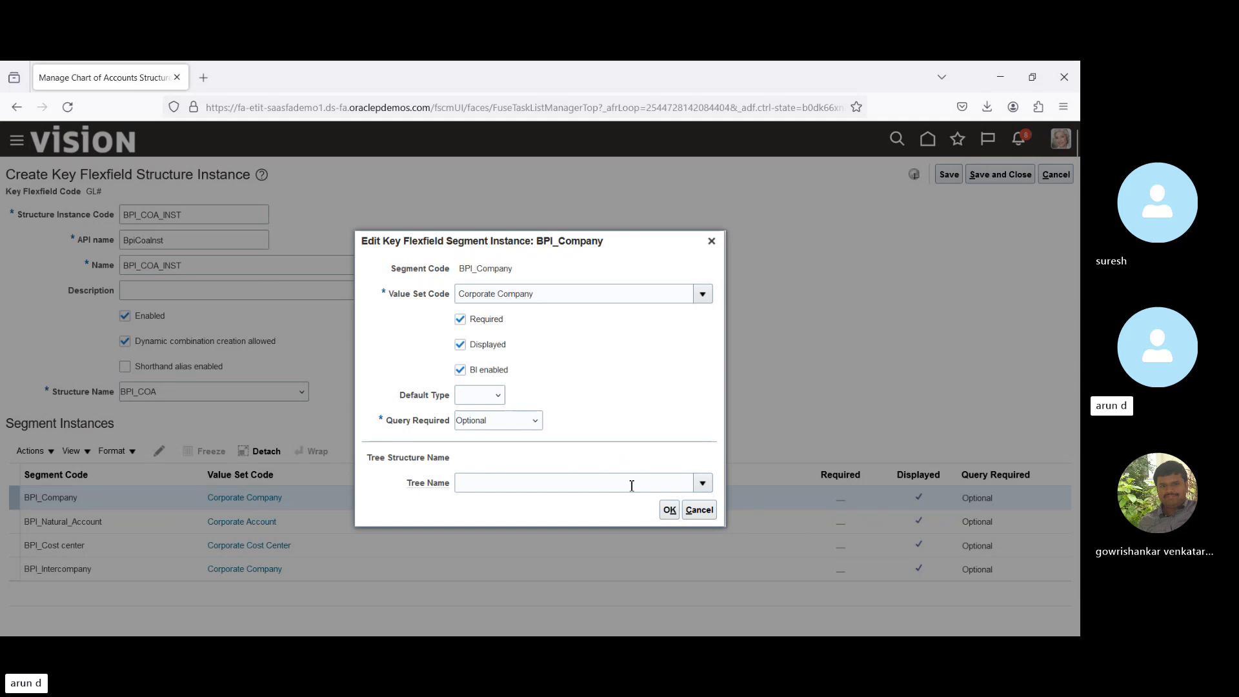
pyautogui.click(670, 511)
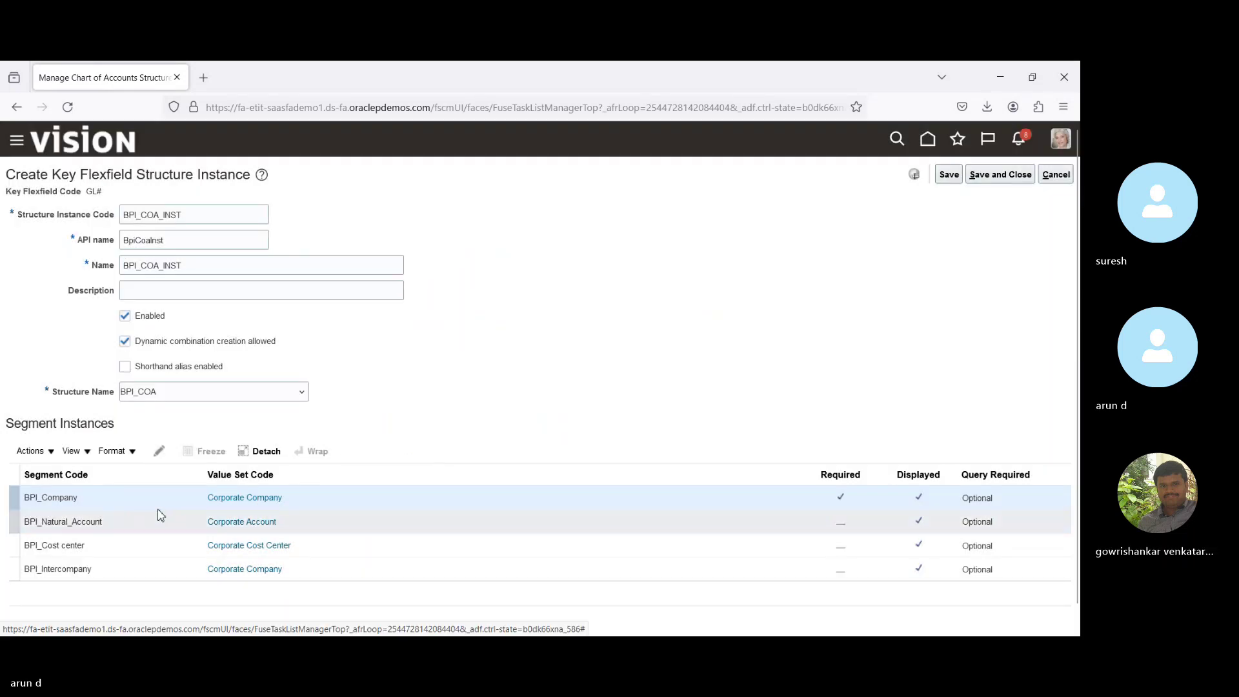
# Mark the BPI_Natural_Account, BPI_Cost center and BPI_Intercompany segment instances as Required.
pyautogui.click(153, 525)
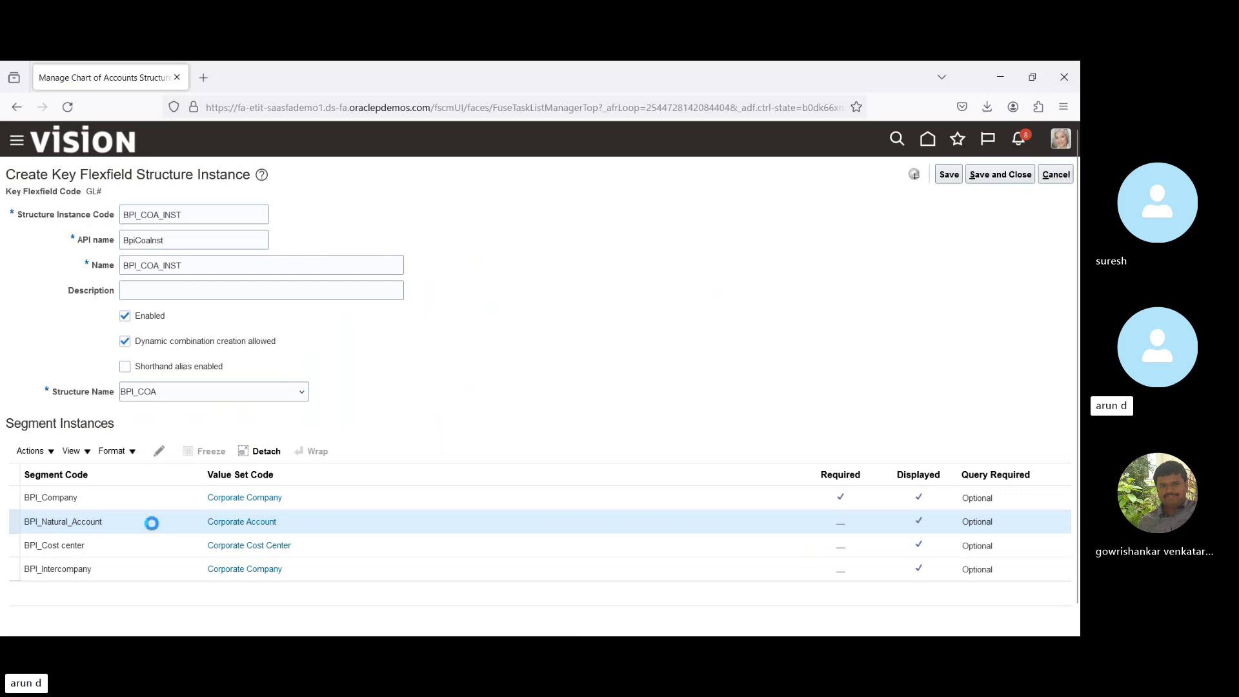
pyautogui.click(161, 451)
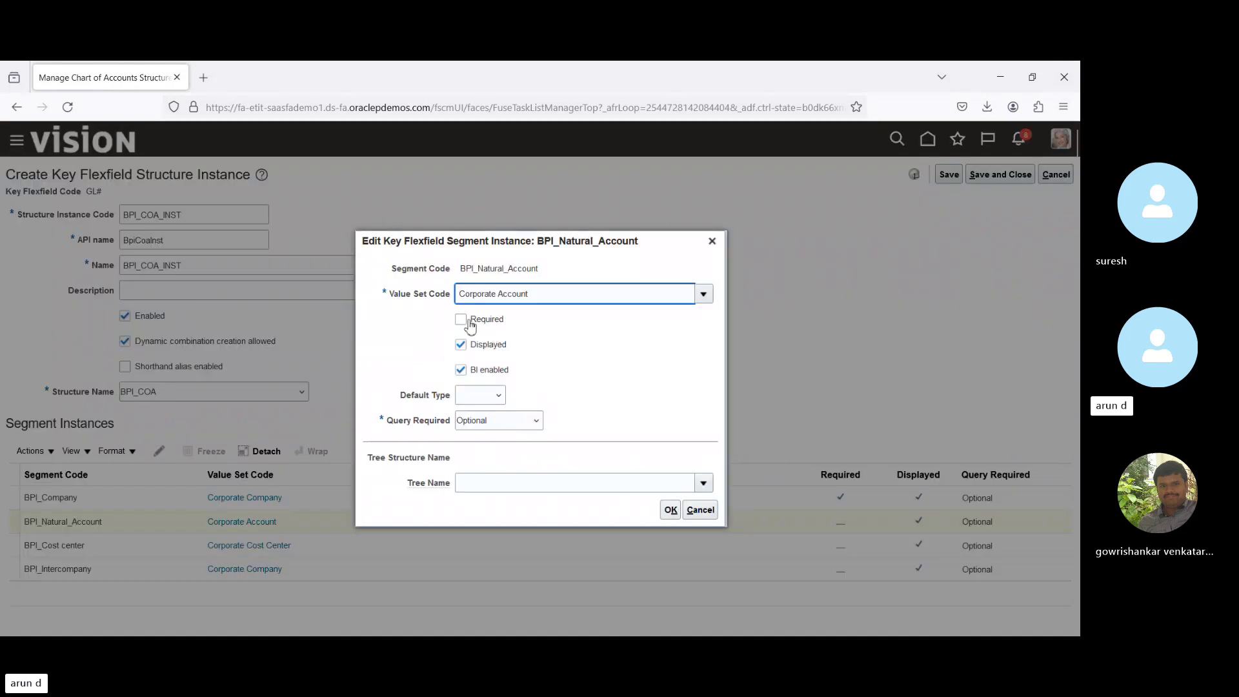
pyautogui.click(462, 321)
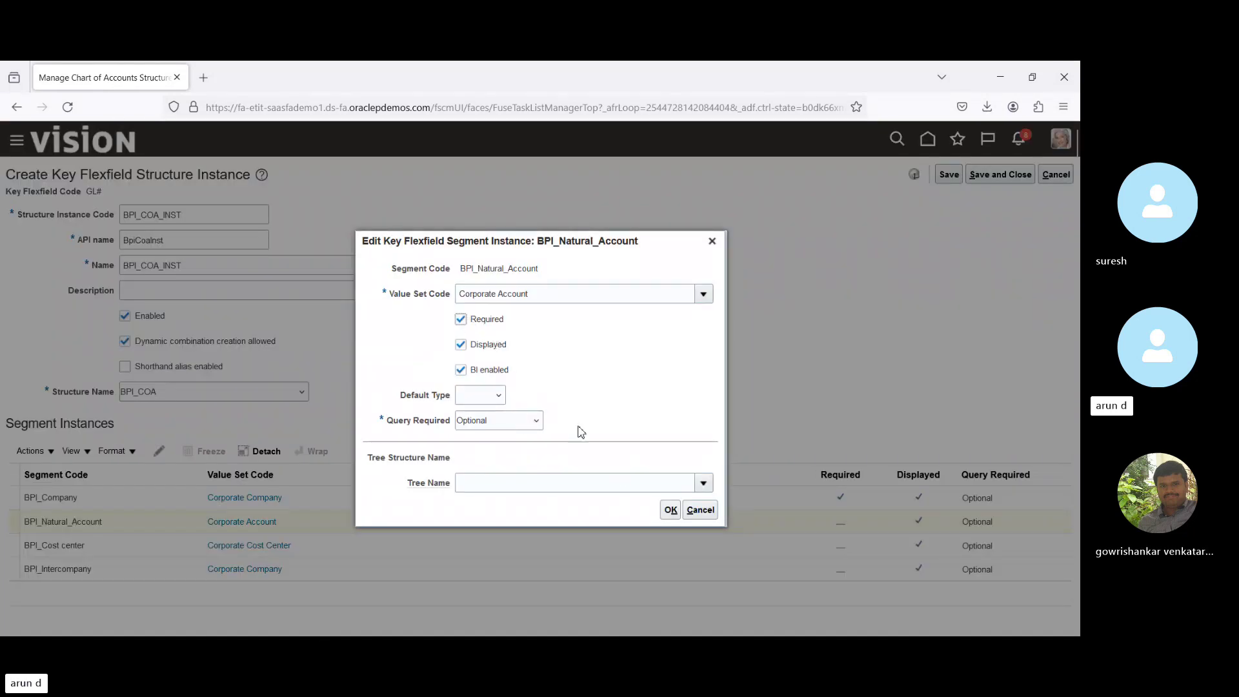
pyautogui.click(672, 510)
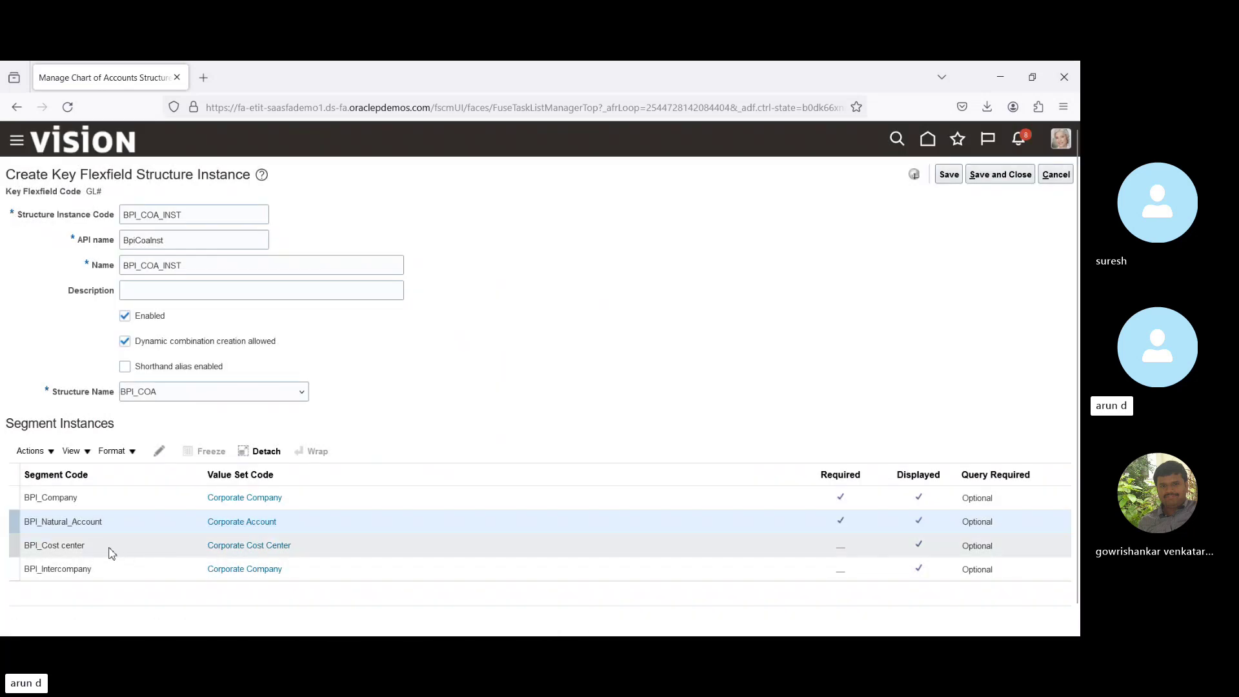
pyautogui.click(111, 549)
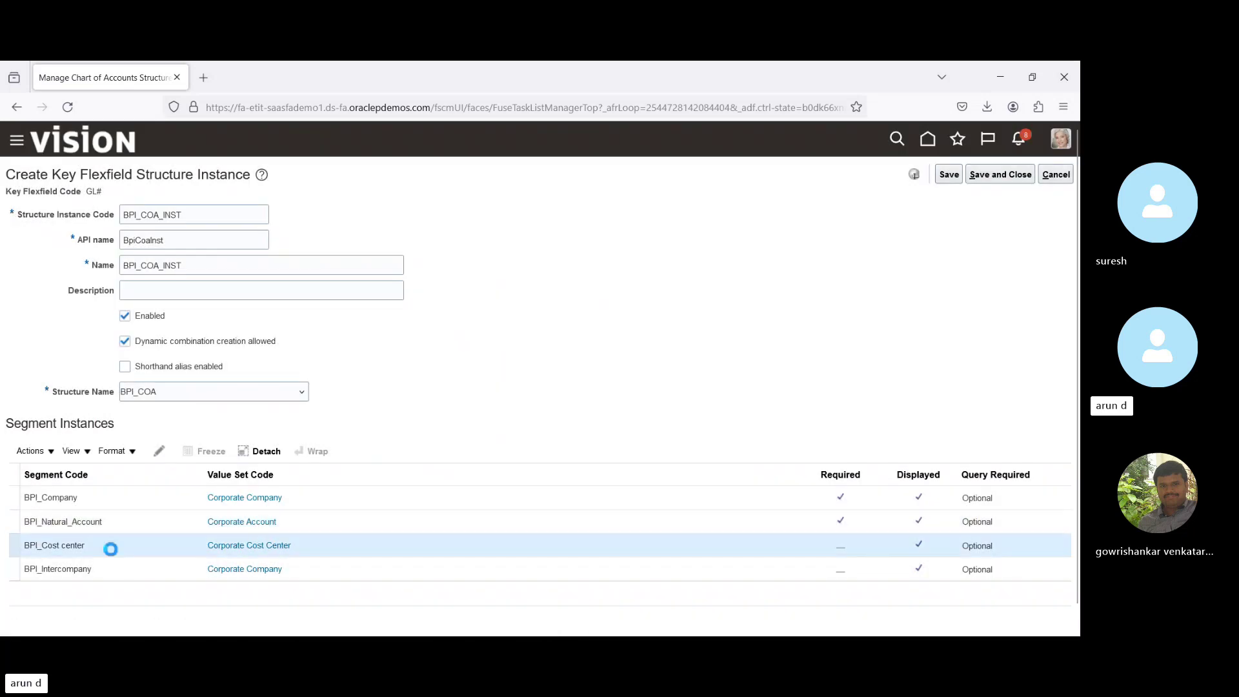
pyautogui.click(160, 451)
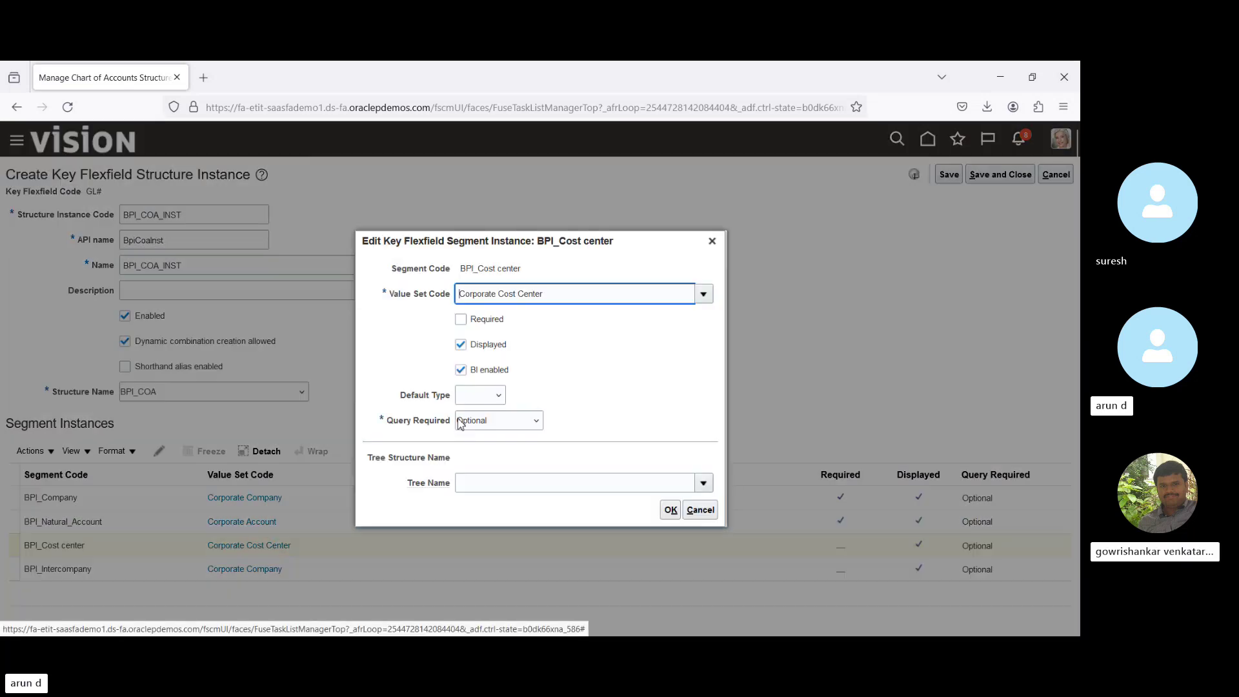
pyautogui.click(461, 320)
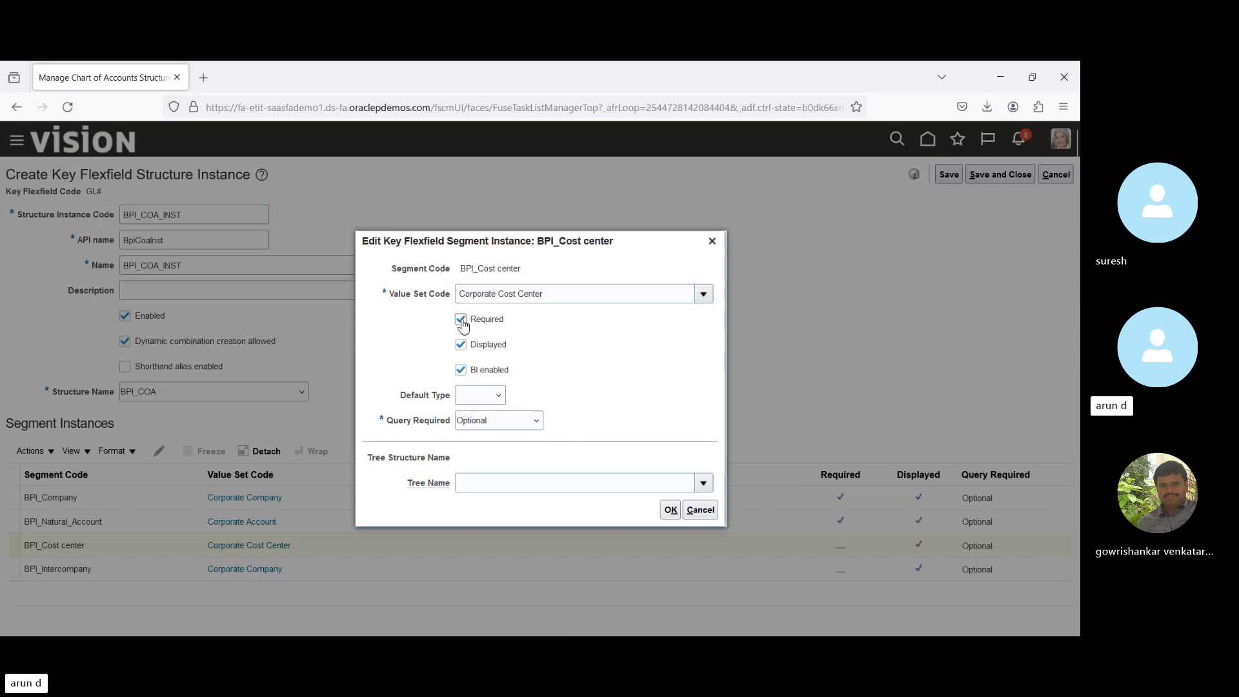
pyautogui.click(670, 511)
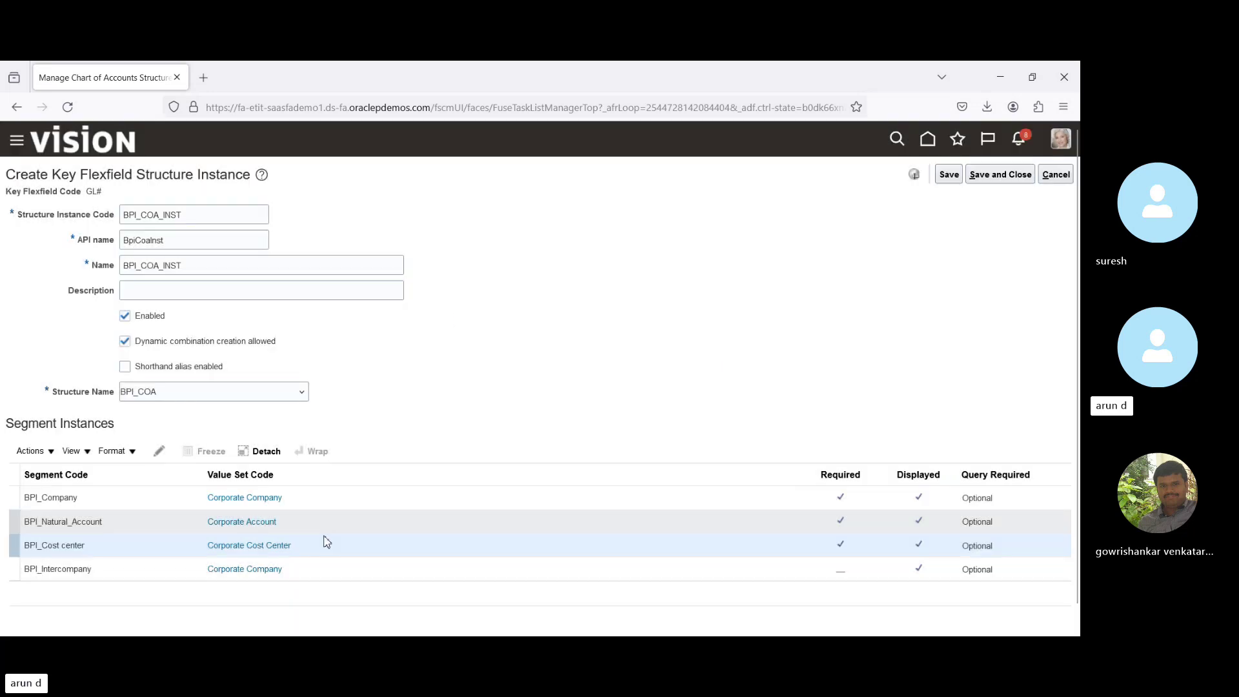
pyautogui.click(305, 574)
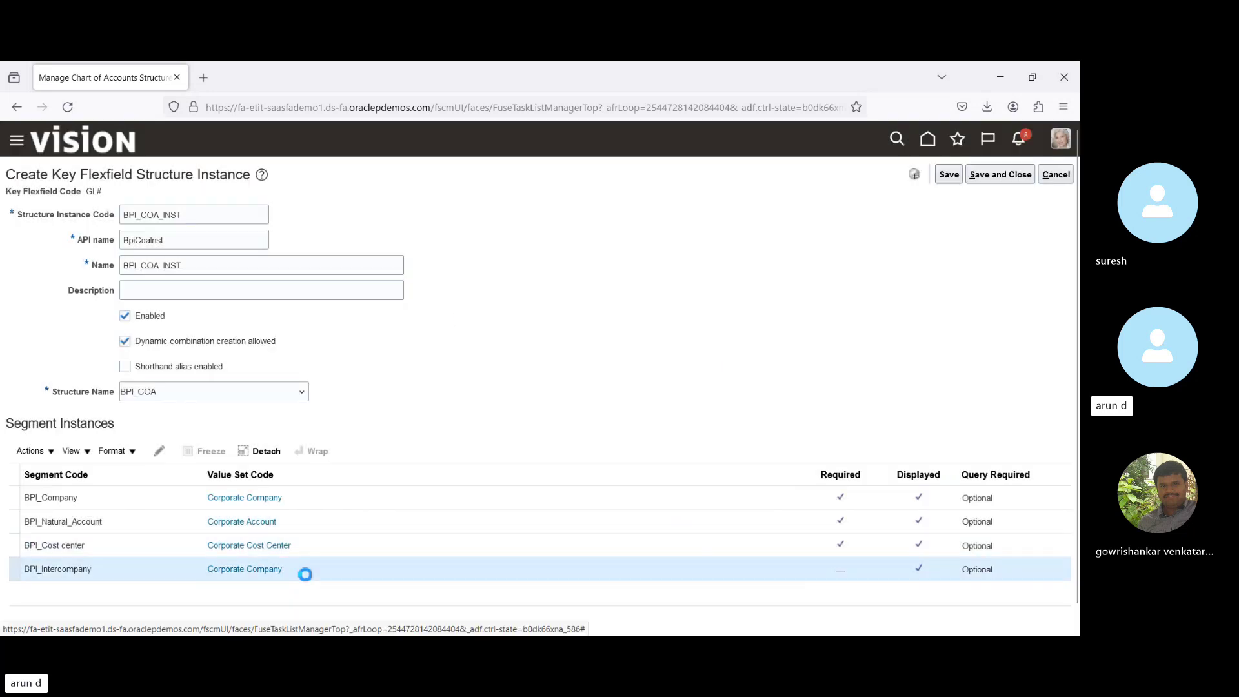
pyautogui.click(159, 451)
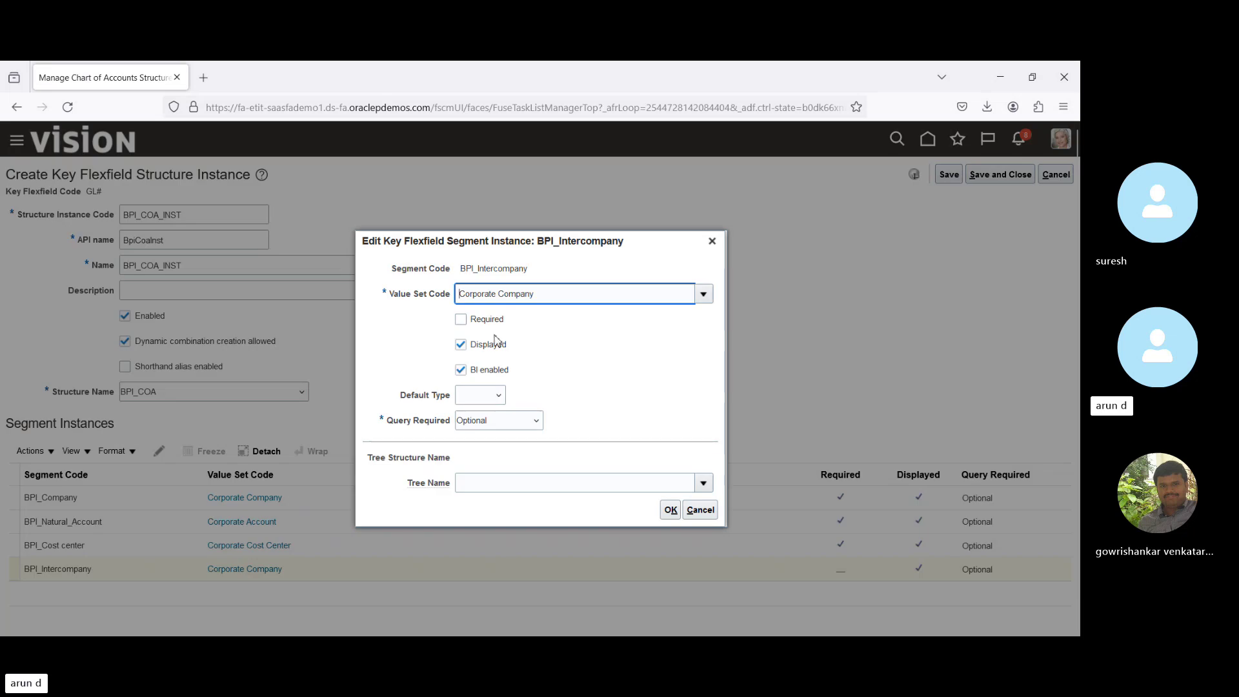
pyautogui.click(461, 320)
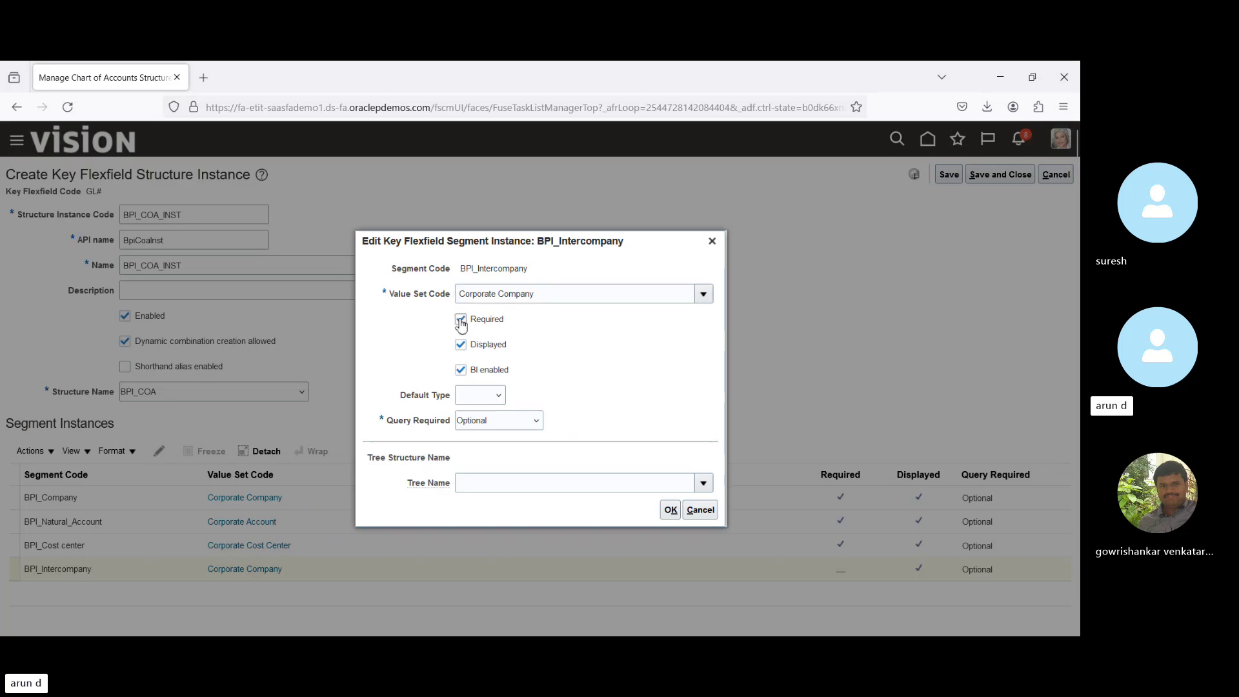
pyautogui.click(672, 510)
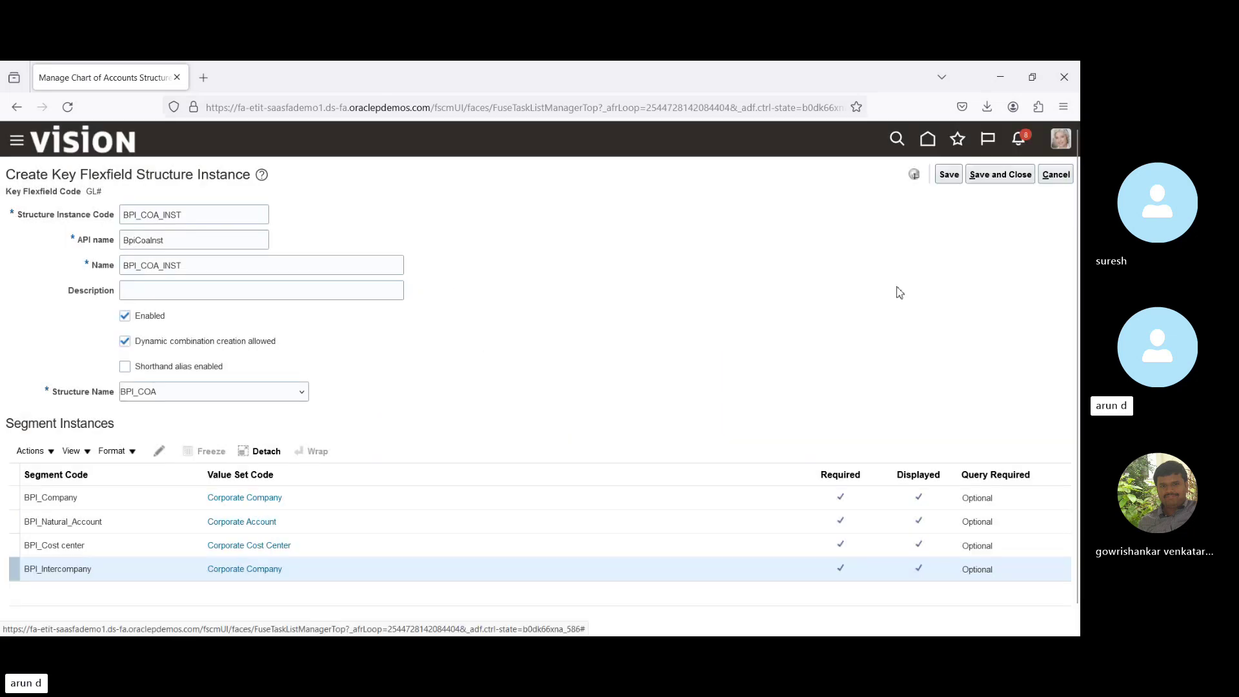
# Save and close BPI_COA_INST, return to the structures list, and deploy the Accounting Flexfield.
pyautogui.click(988, 177)
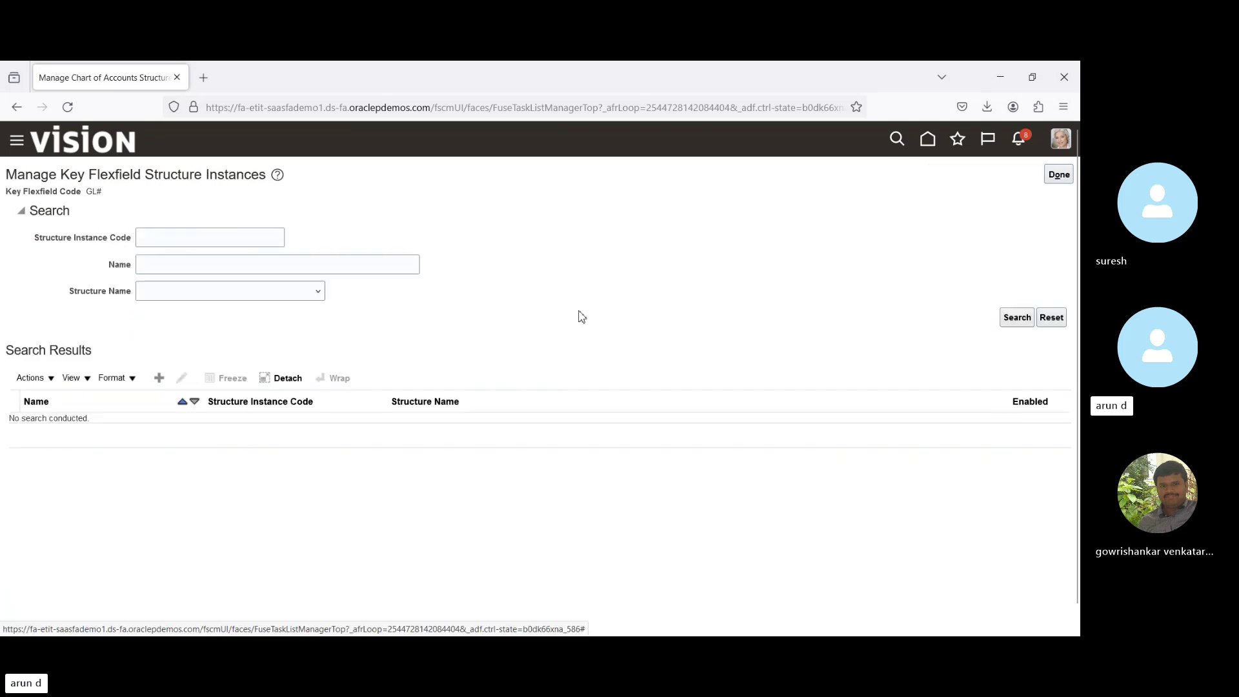
pyautogui.click(1062, 178)
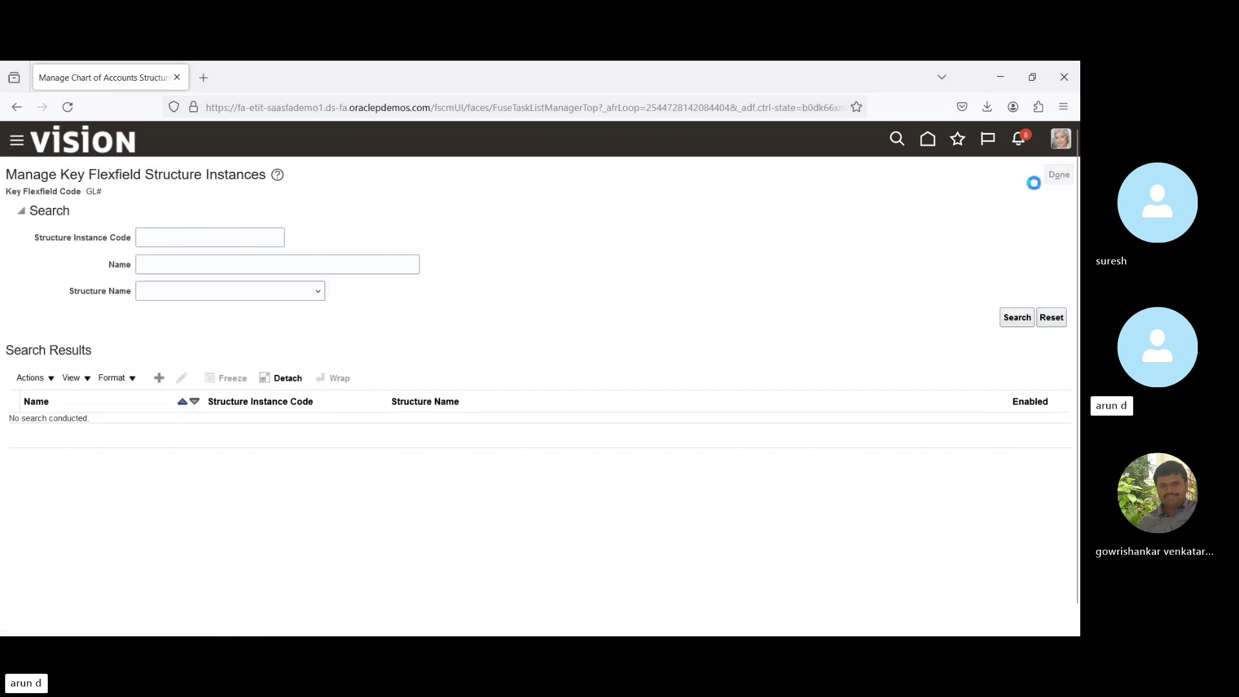
pyautogui.click(568, 369)
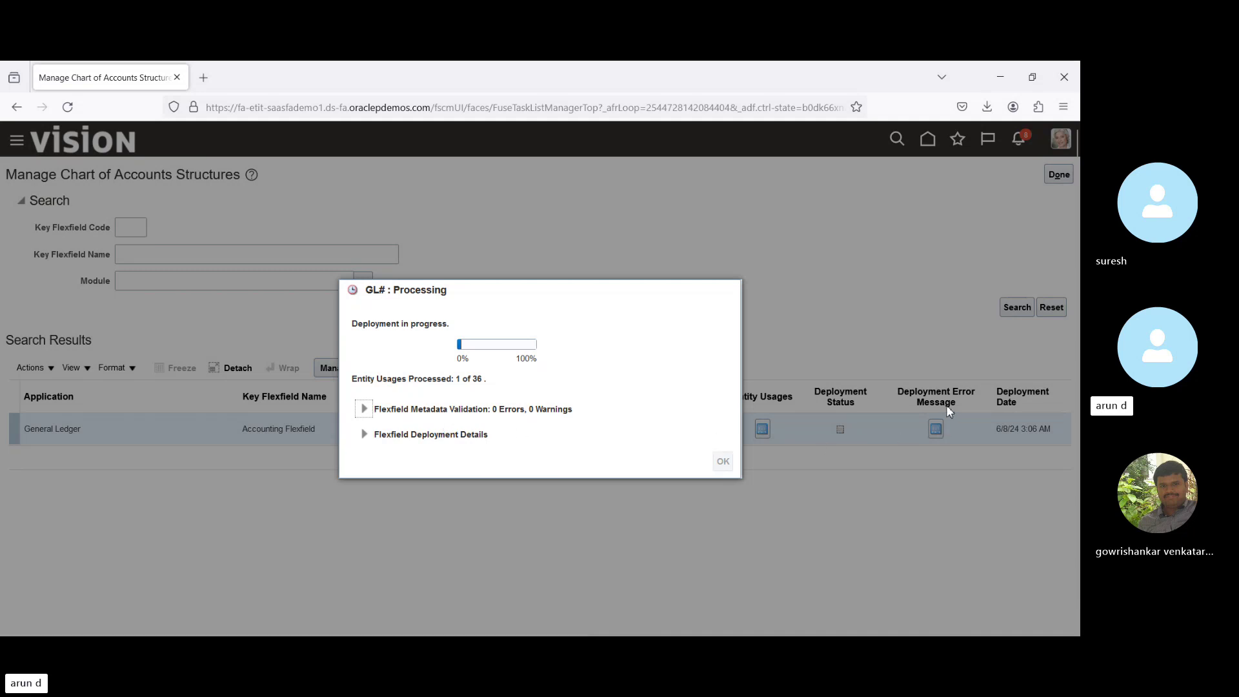
# Wait for the GL# flexfield deployment to finish with all 36 of 36 usages processed.
pyautogui.click(939, 430)
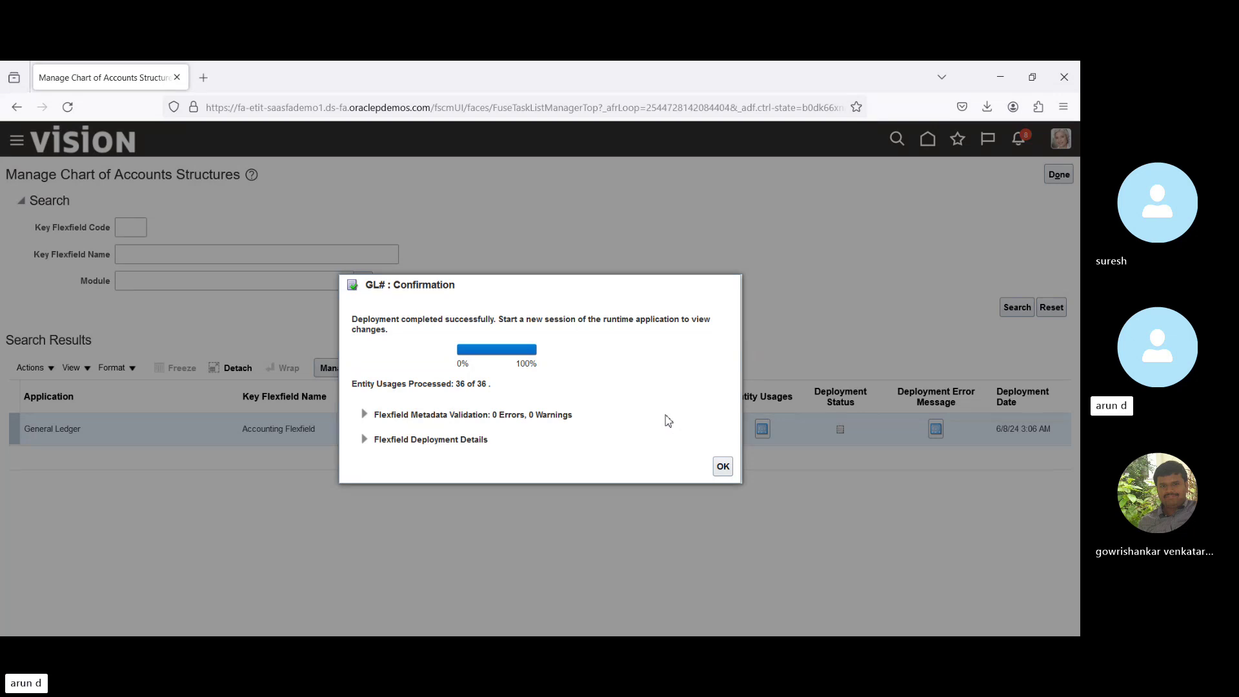
# Dismiss the deployment confirmation and return to the Setup: Financials task list.
pyautogui.click(723, 468)
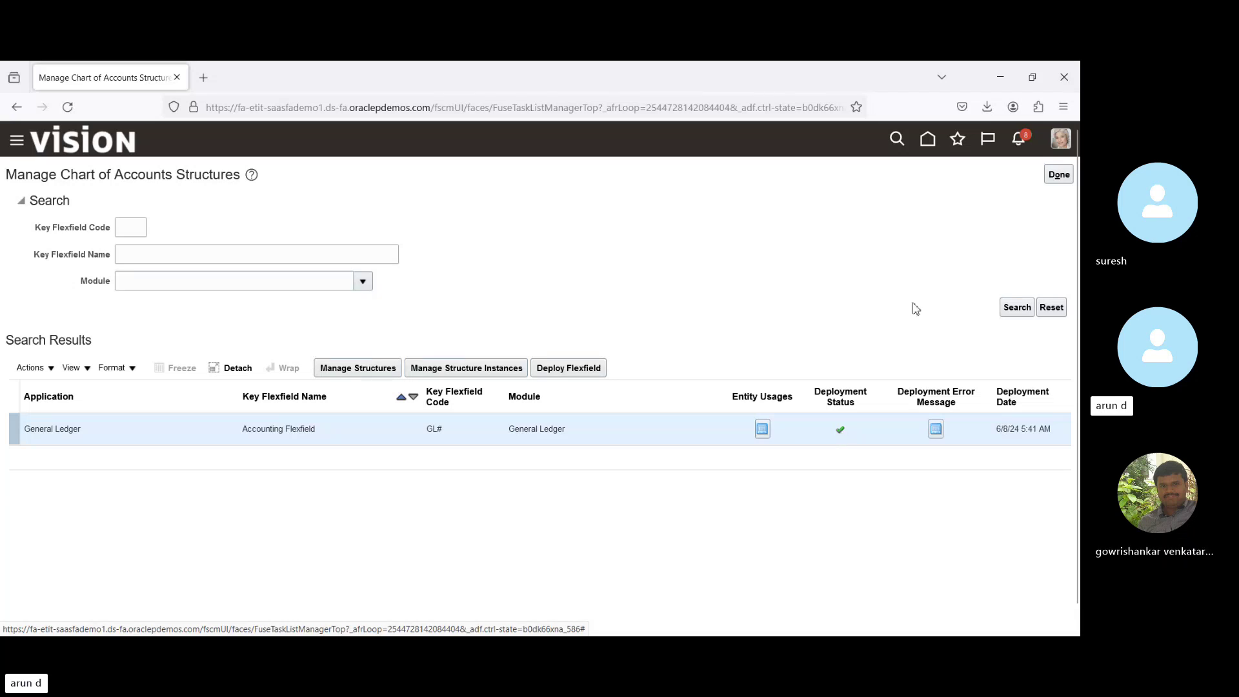
pyautogui.click(1059, 176)
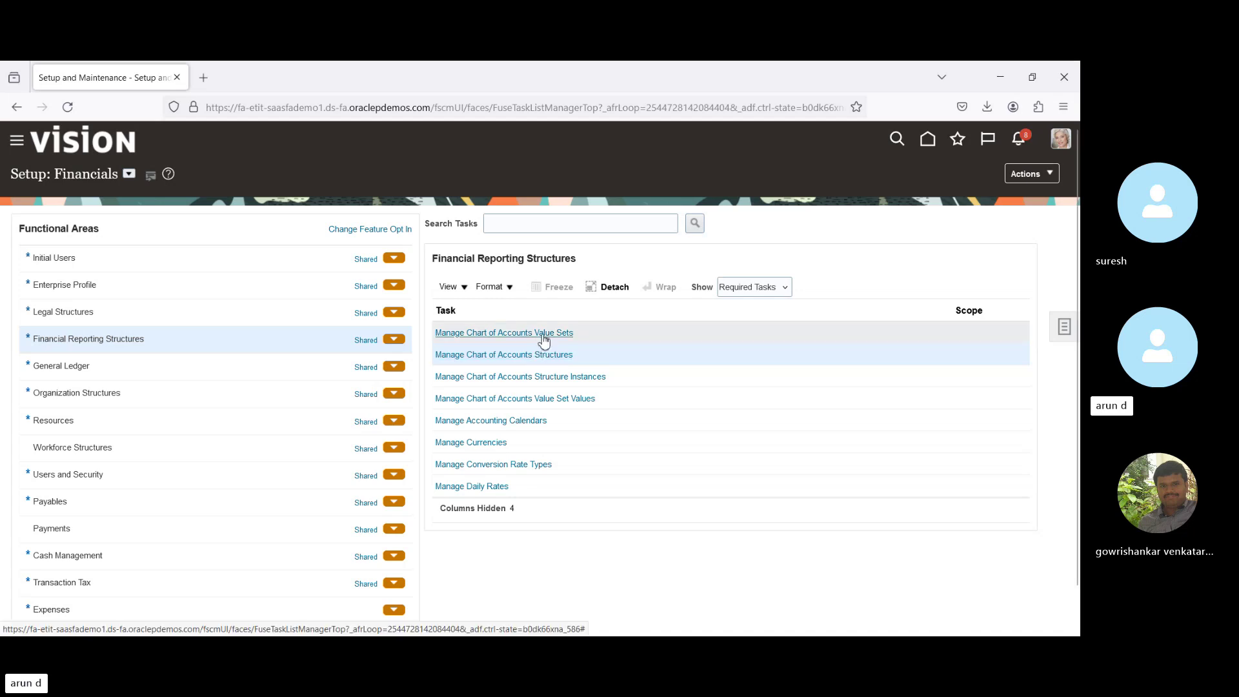
# Search the chart of accounts value sets for code 'cor'.
pyautogui.click(542, 334)
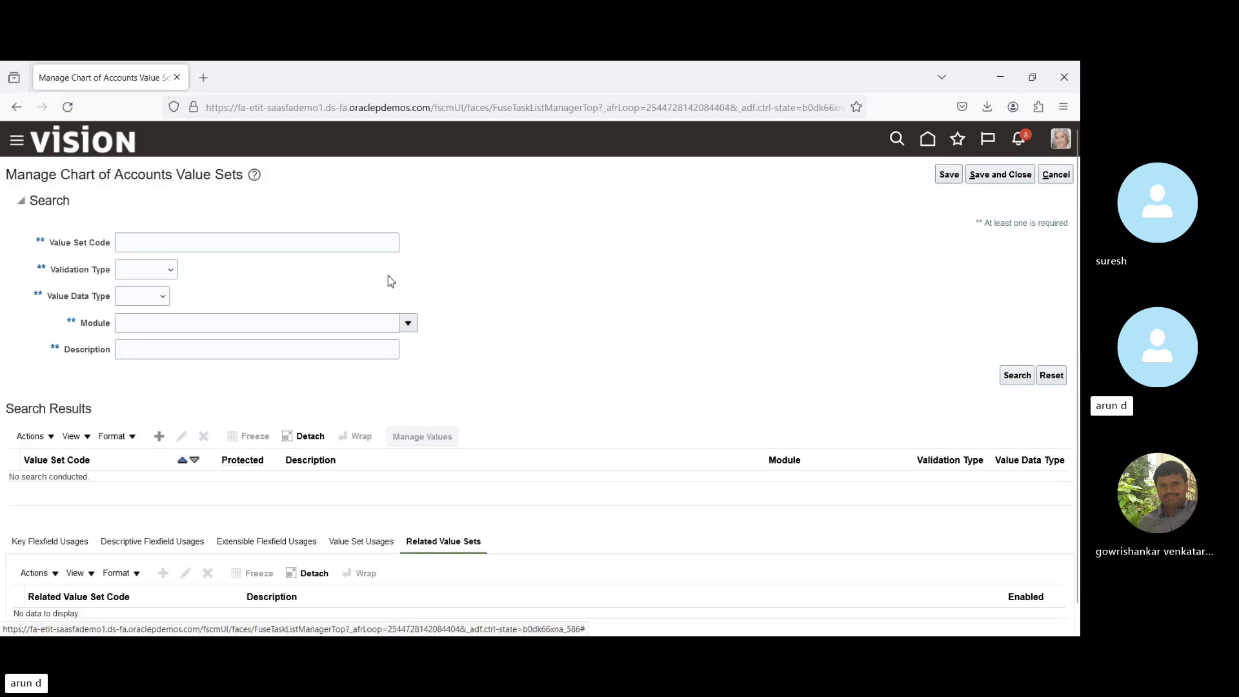
pyautogui.click(196, 243)
pyautogui.write('c')
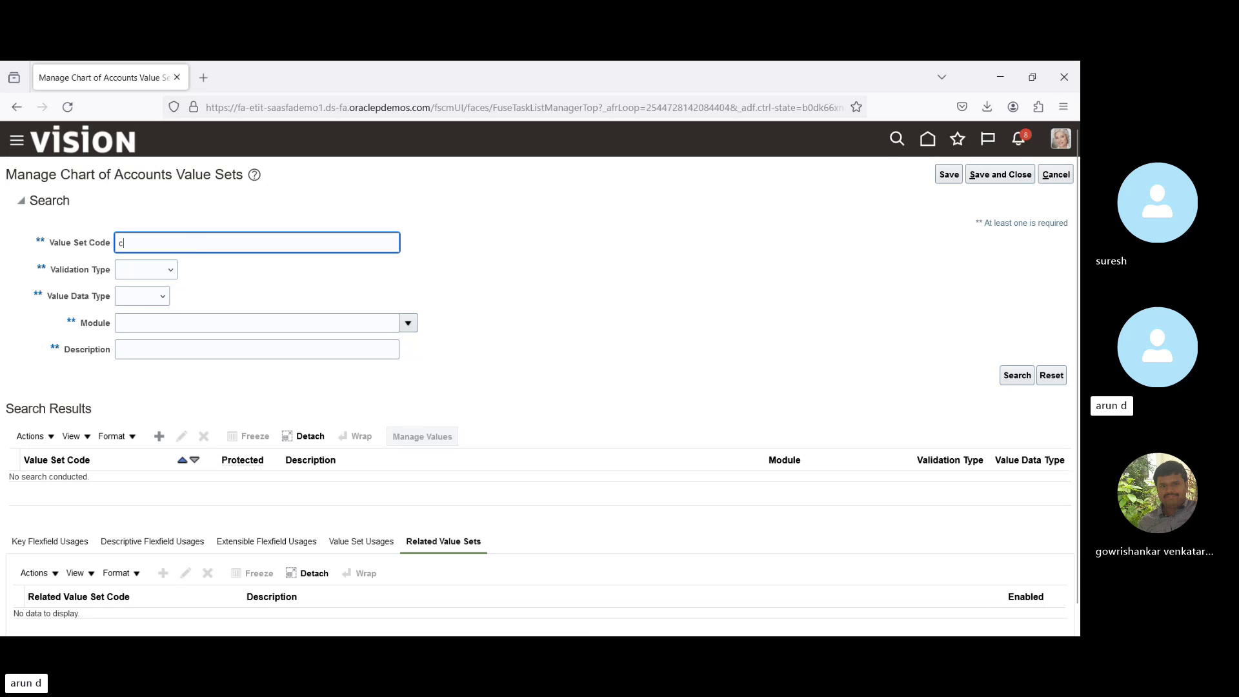
pyautogui.write('or')
pyautogui.press('Return')
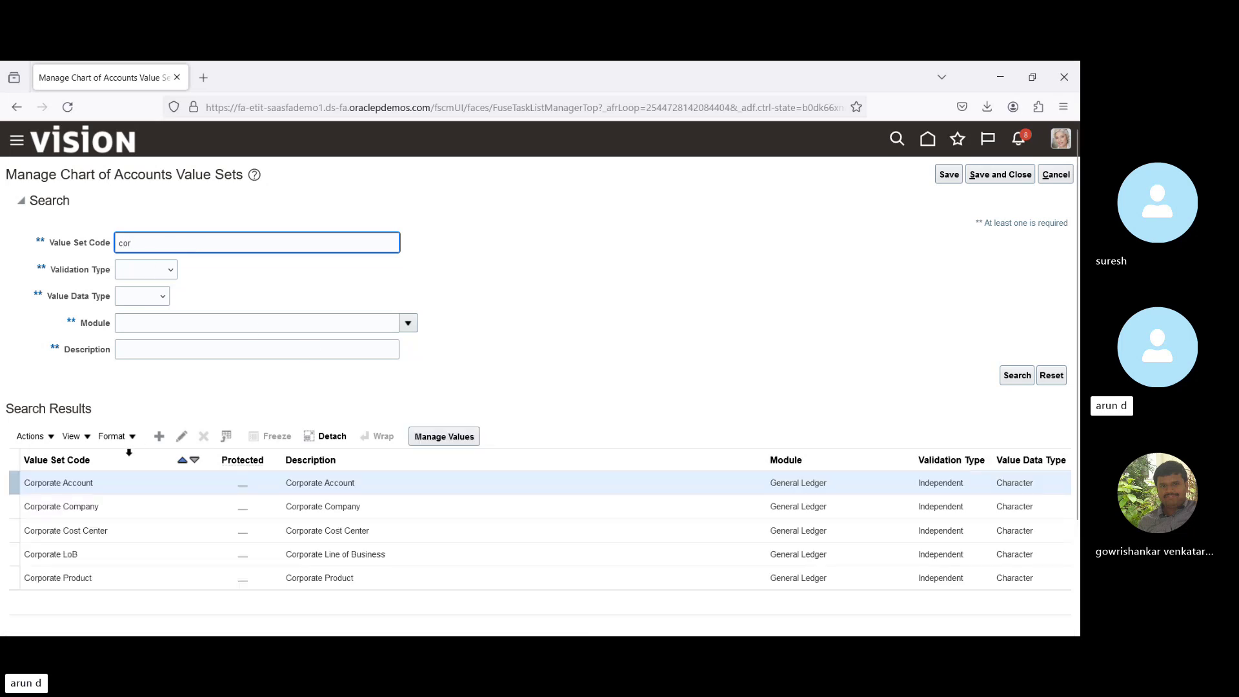
# List all values of the Corporate Company value set, then leave without saving.
pyautogui.click(115, 509)
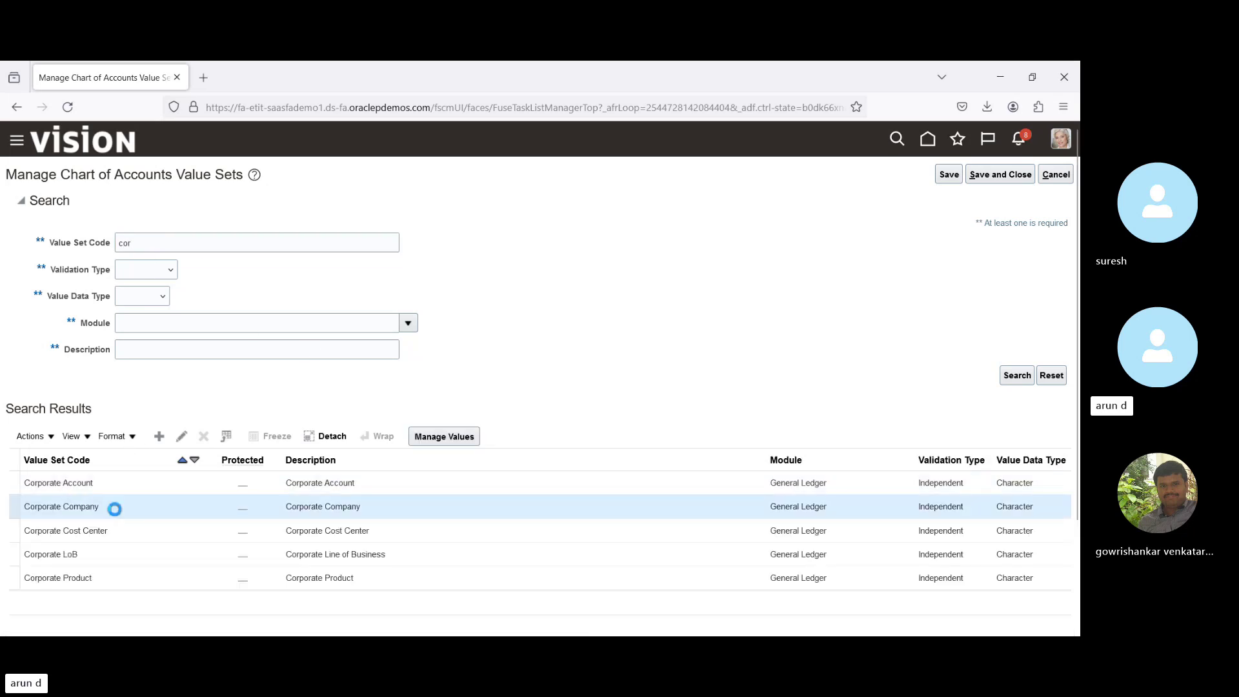
pyautogui.click(449, 437)
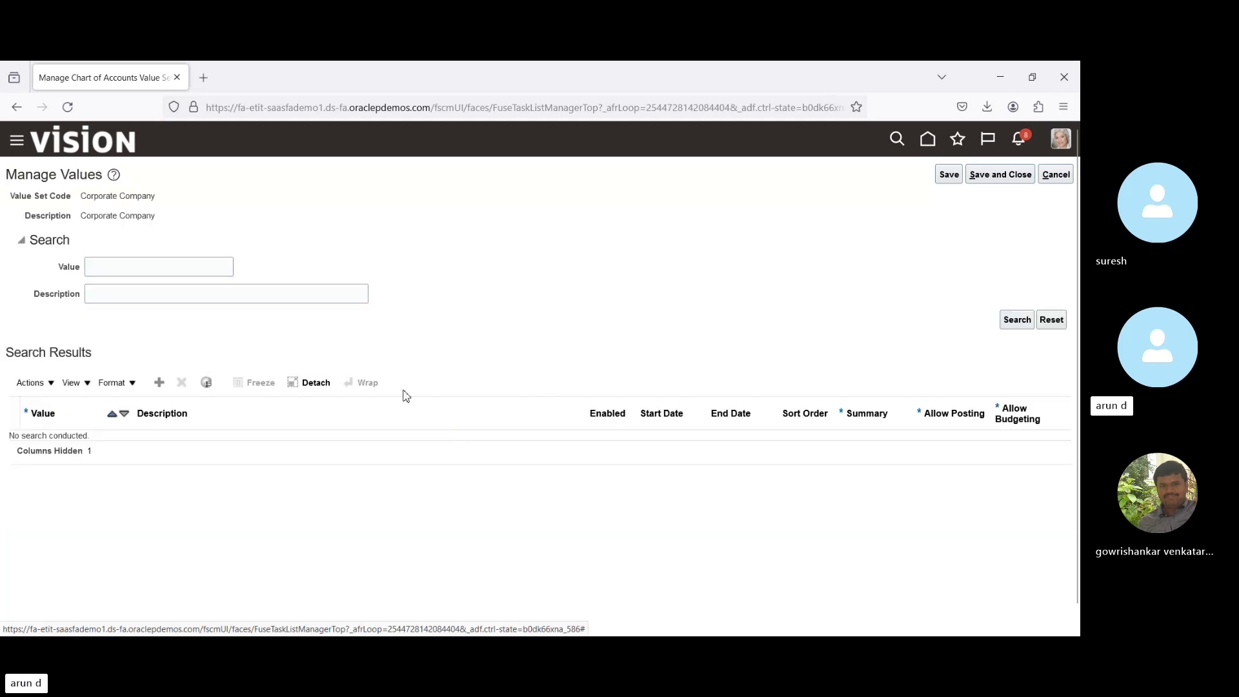
pyautogui.click(1018, 321)
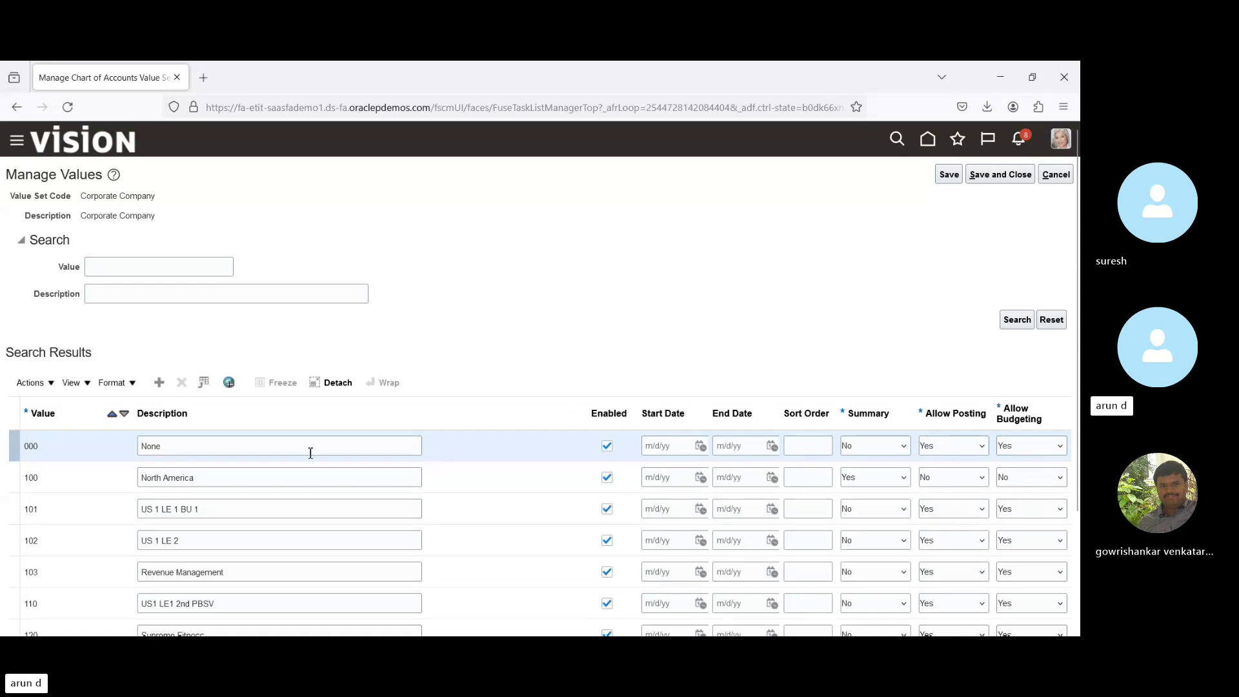
pyautogui.click(1050, 177)
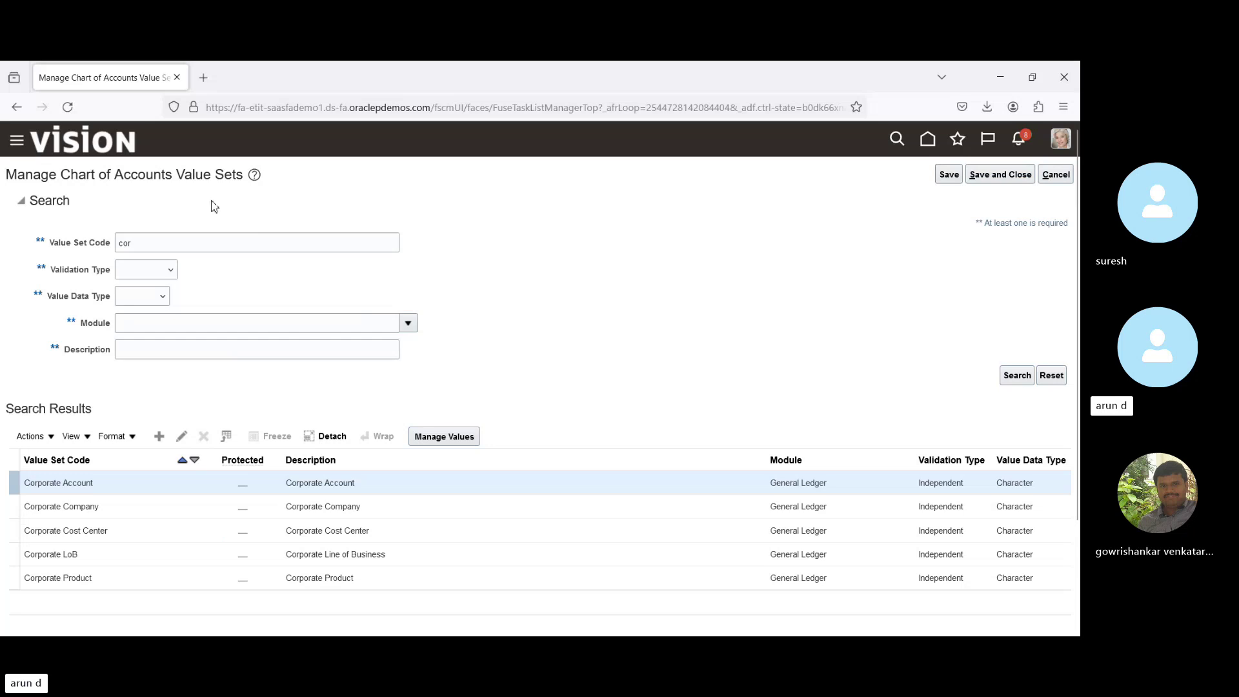
# Search the web for 'coa fbdi' in a new browser tab.
pyautogui.click(205, 79)
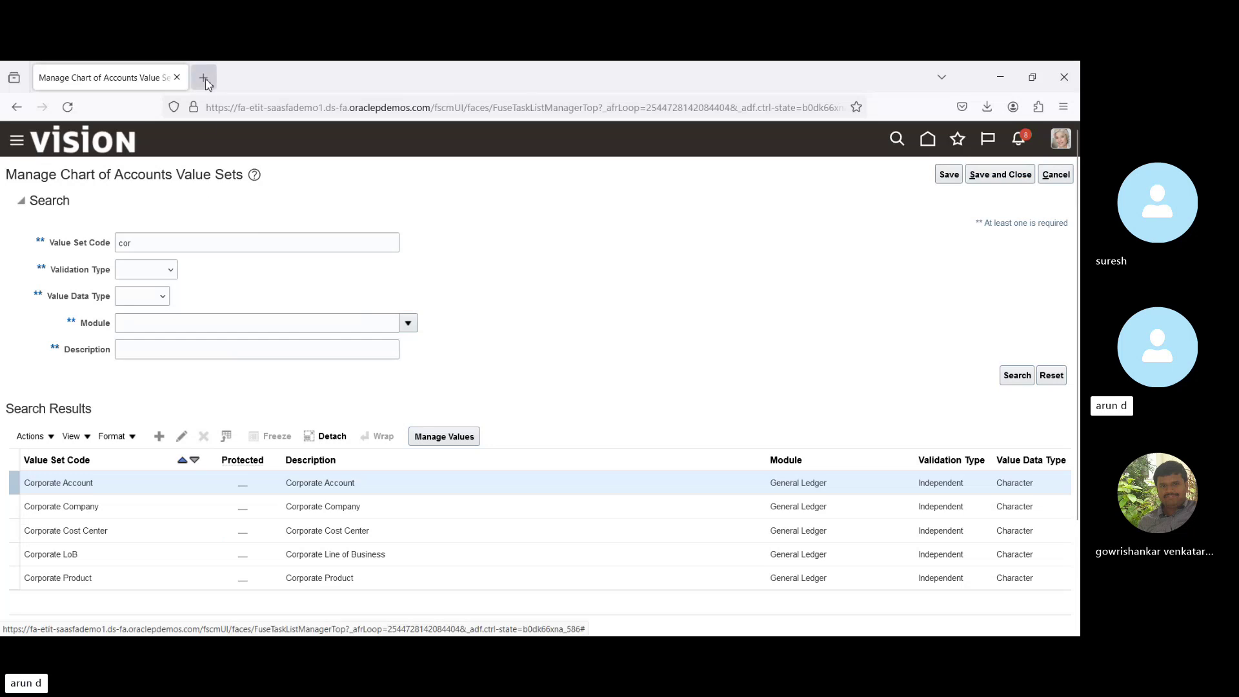
pyautogui.write('coa ')
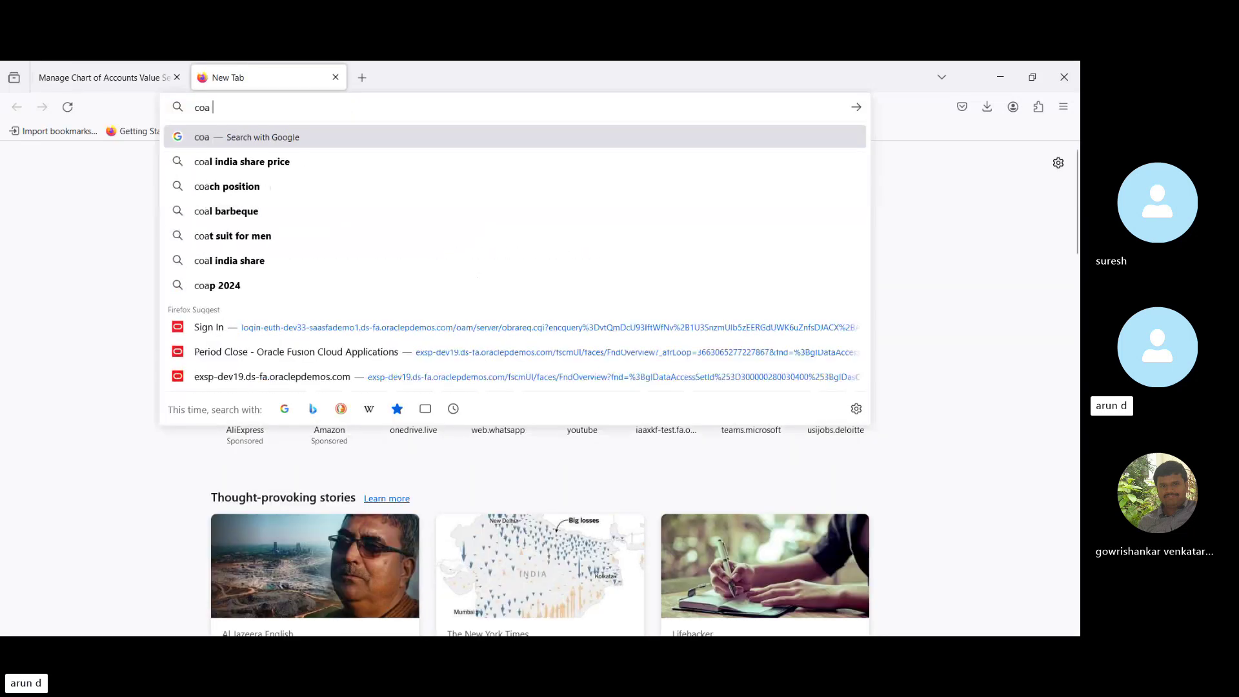
pyautogui.write('fbi')
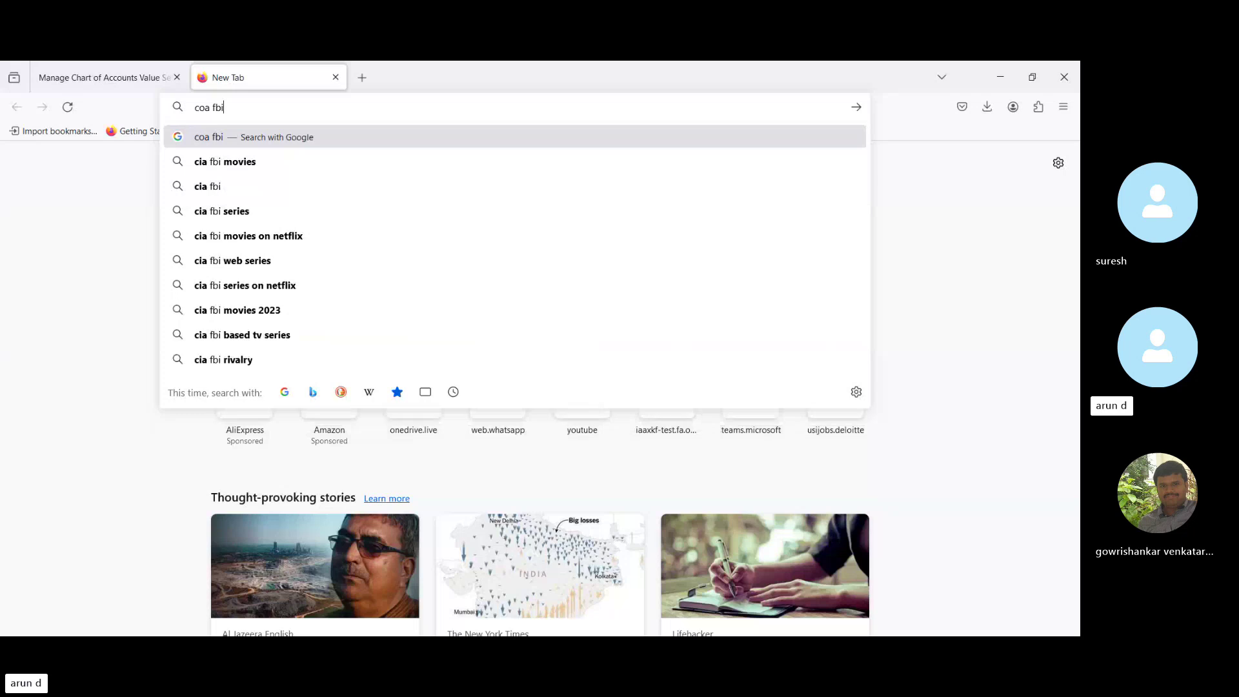
pyautogui.press('BackSpace')
pyautogui.write('di')
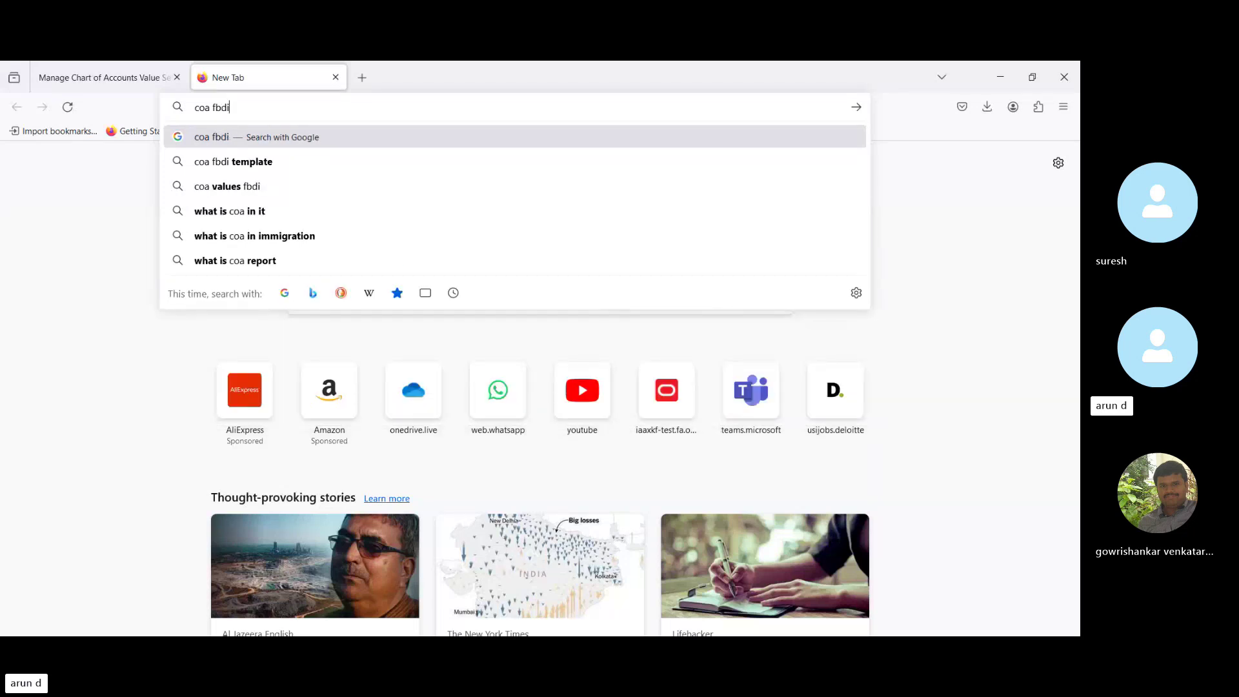
pyautogui.press('Return')
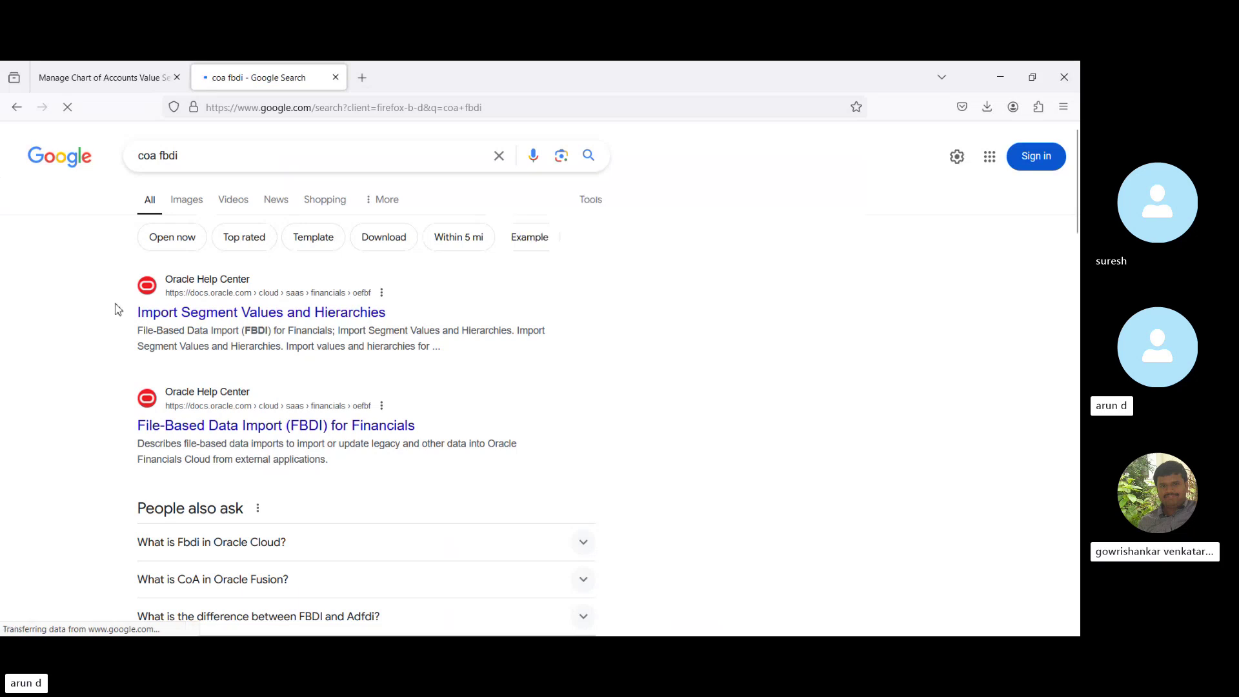
# Open the Import Segment Values and Hierarchies documentation and download its XLSM import template.
pyautogui.click(188, 314)
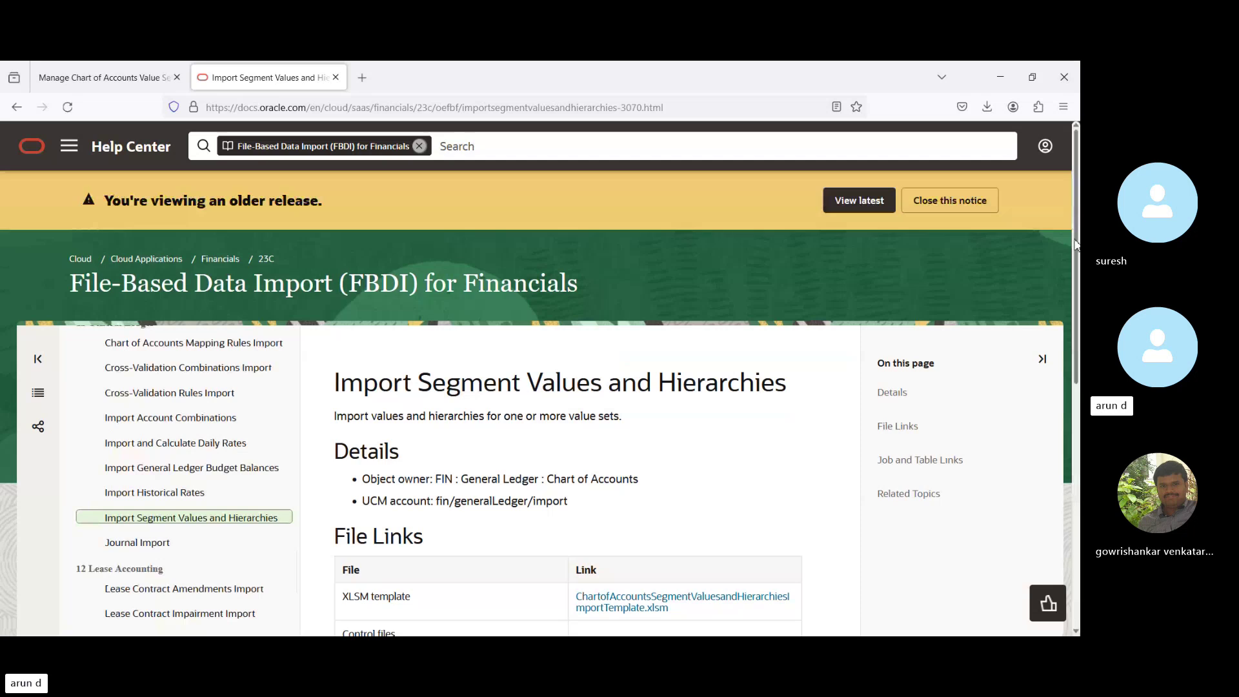
pyautogui.scroll(-4, 691, 284)
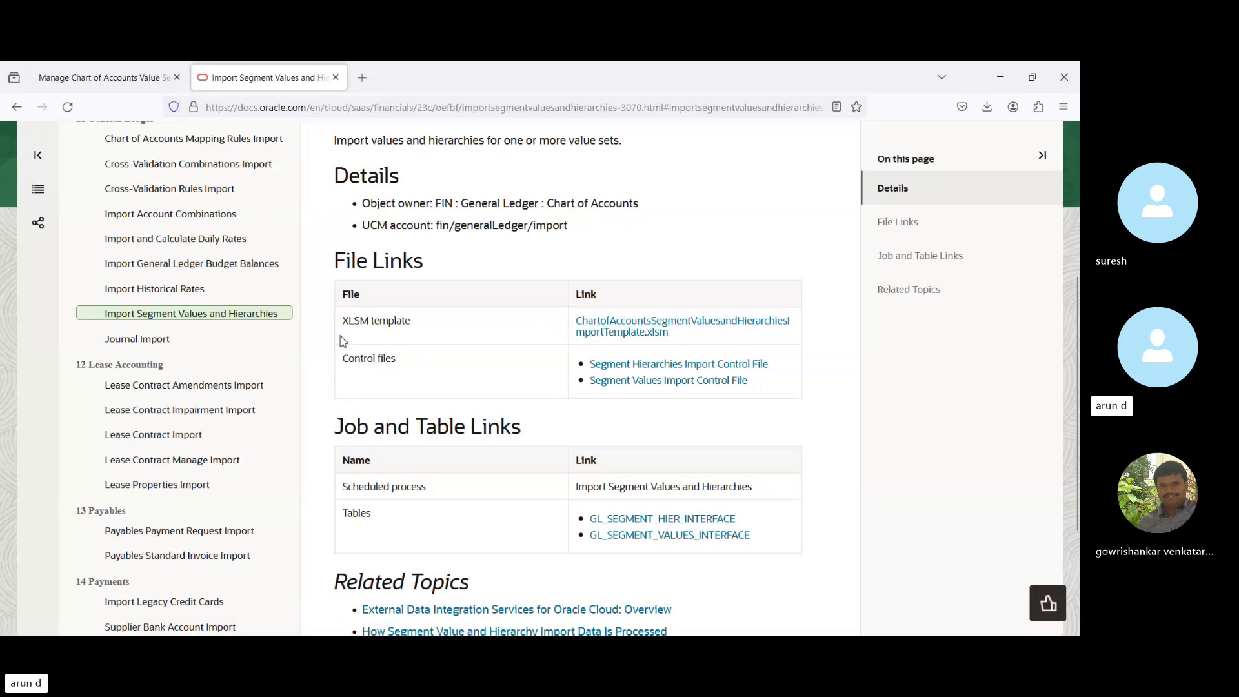
pyautogui.click(640, 329)
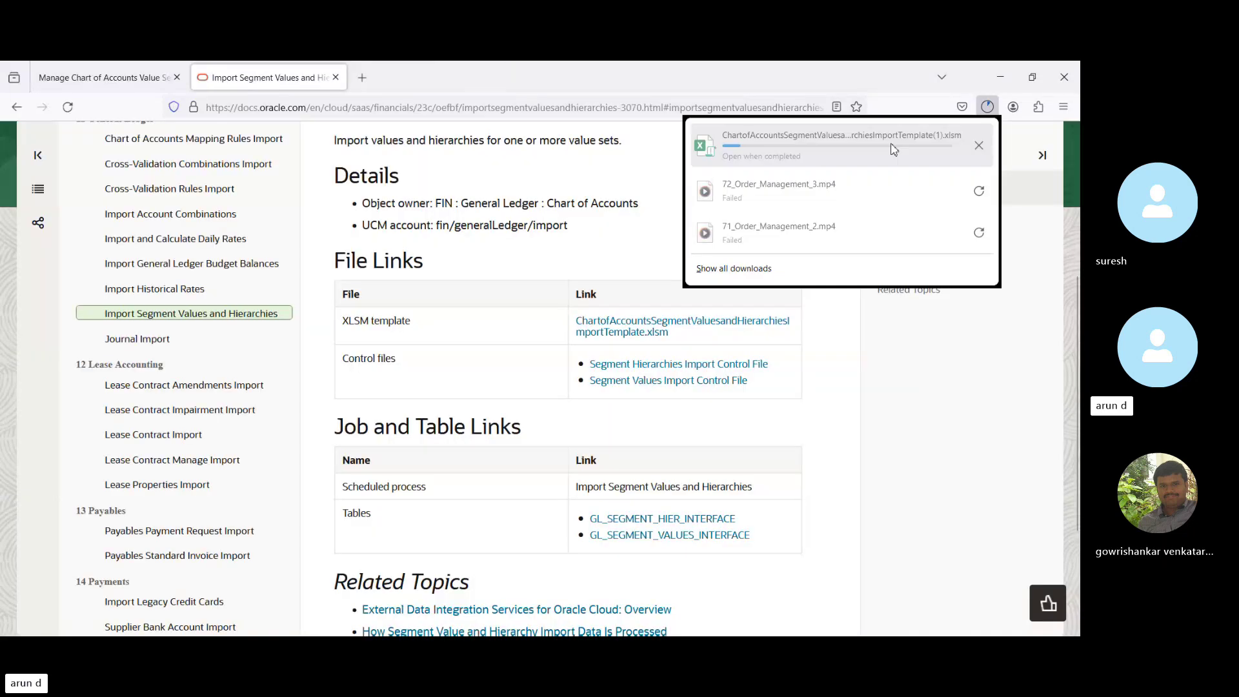
# Open ChartofAccountsSegmentValuesandHierarchiesImportTemplate.xlsm from the browser's downloads panel.
pyautogui.click(795, 145)
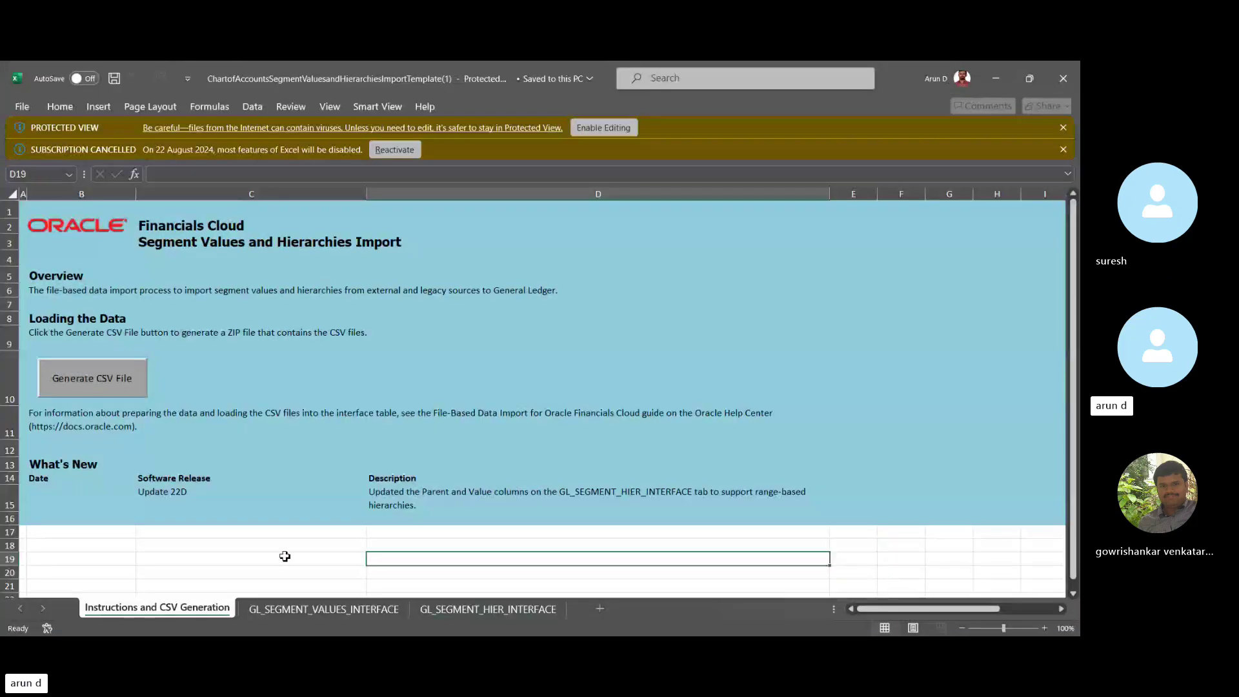
# Bring up the GL_SEGMENT_VALUES_INTERFACE sheet and select the value set code in row 5.
pyautogui.click(214, 554)
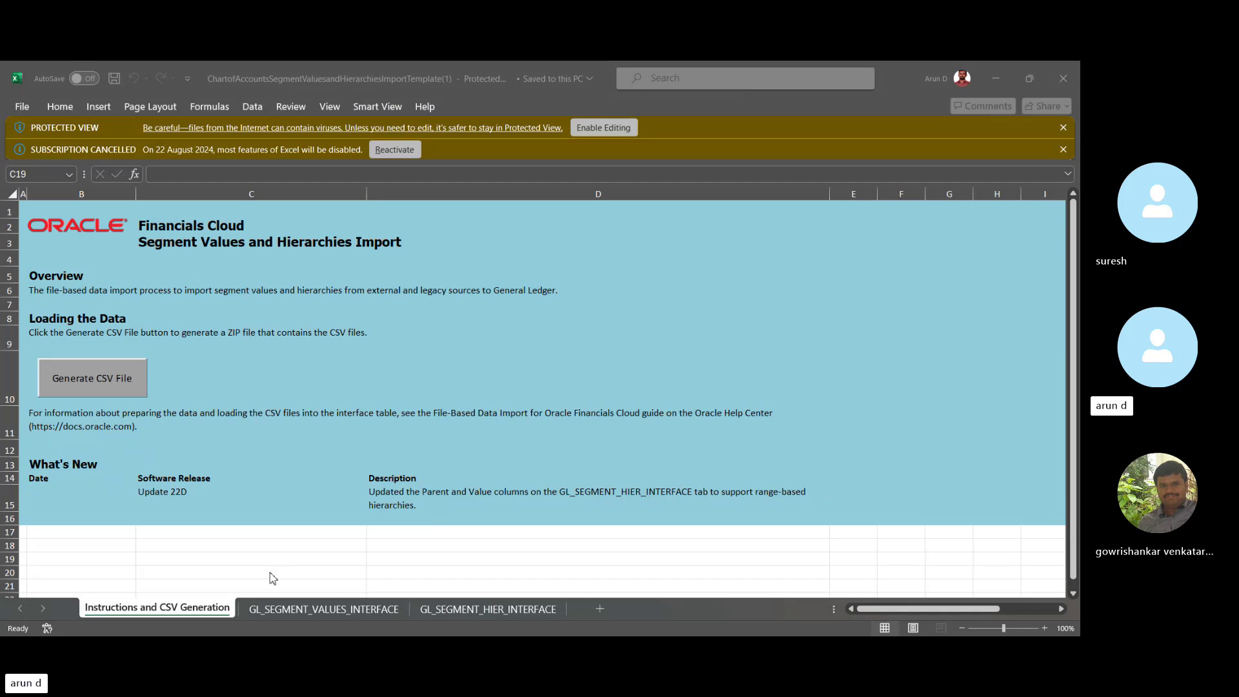
pyautogui.click(296, 617)
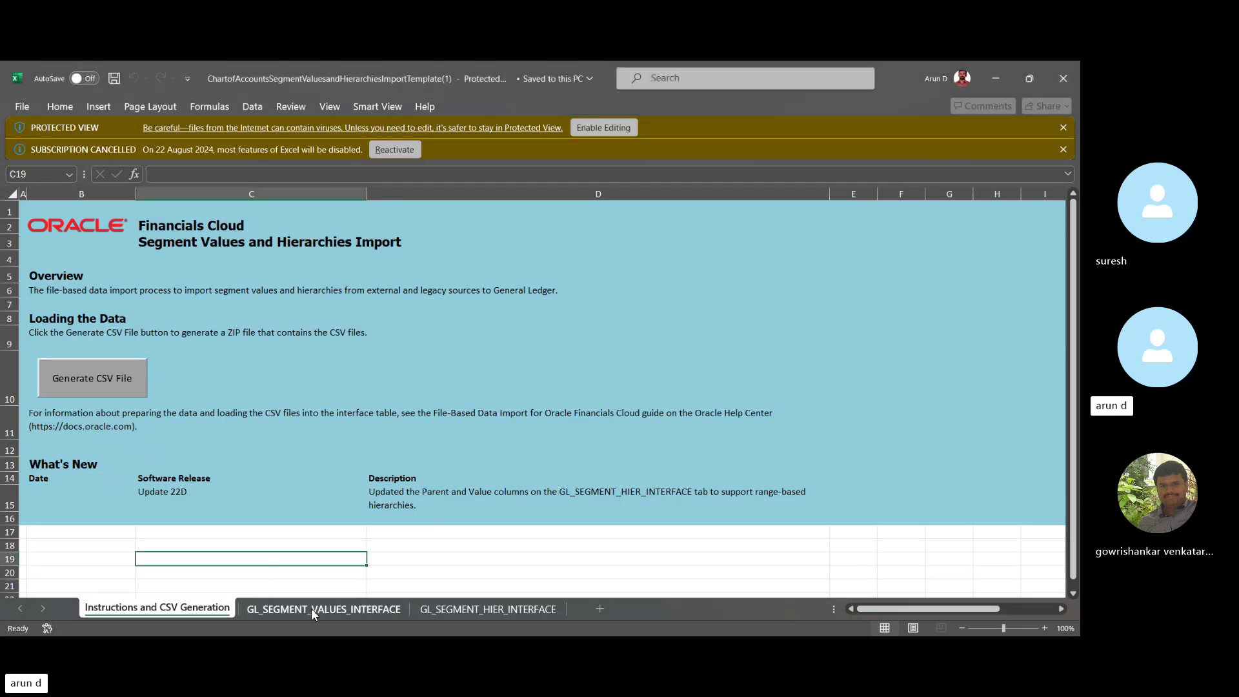
pyautogui.click(311, 608)
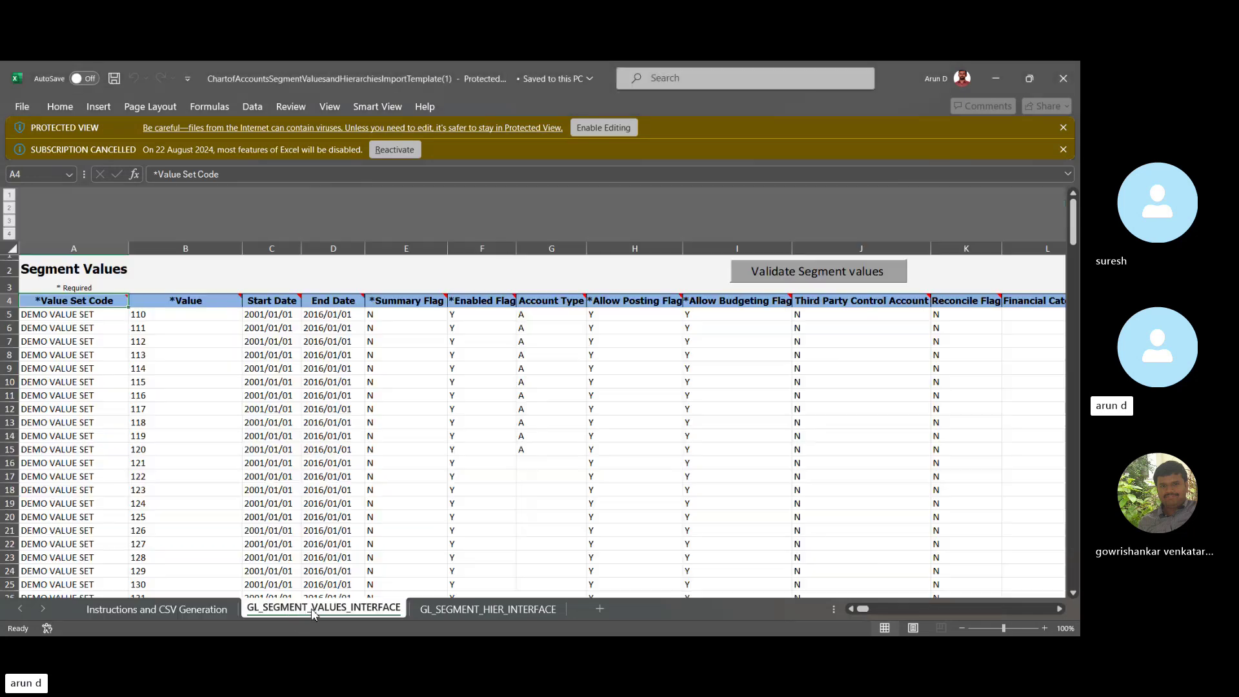
pyautogui.click(58, 316)
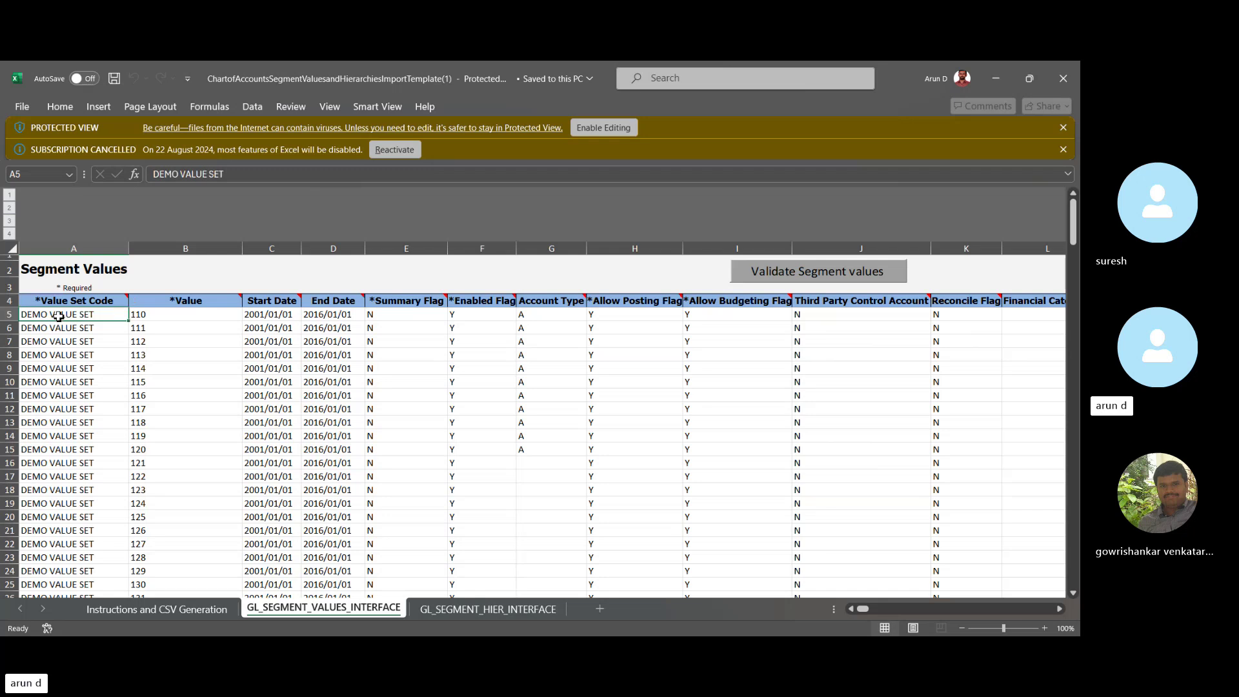
# Review value 110's Summary, Allow Posting, Allow Budgeting, Account Type and Enabled flags in row 5.
pyautogui.press('Right')
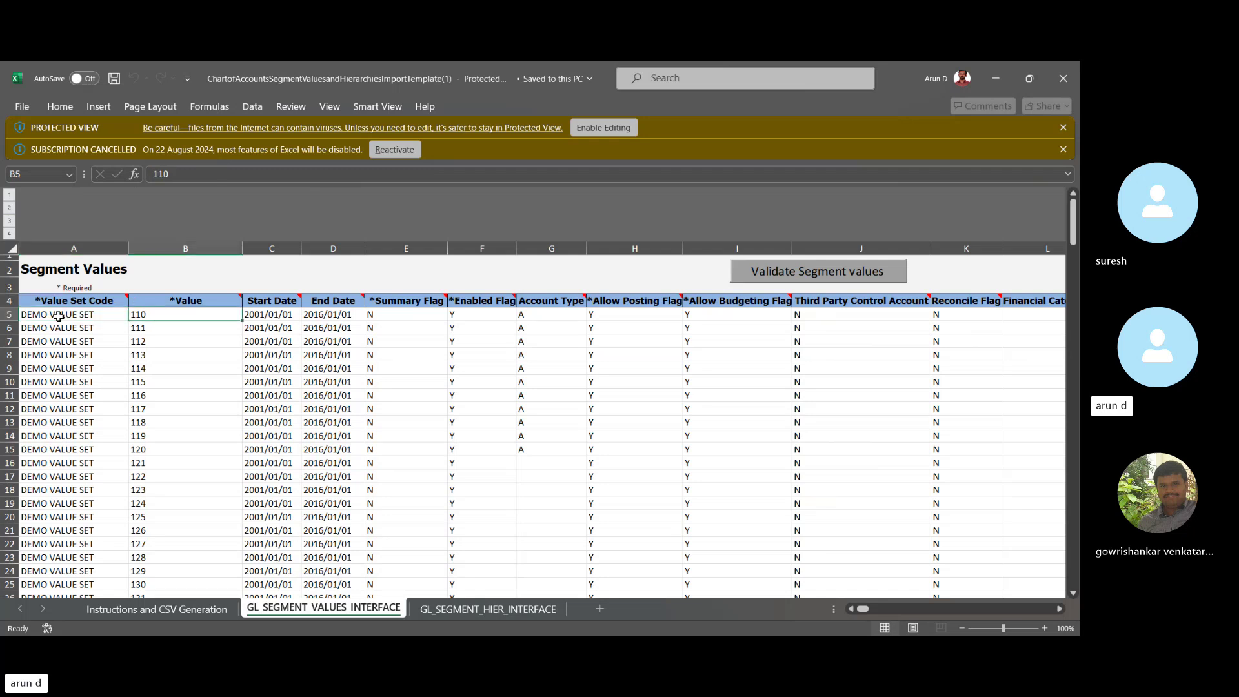
pyautogui.press('Right')
pyautogui.press('Right')
pyautogui.press('Right')
pyautogui.press('Right')
pyautogui.press('Right')
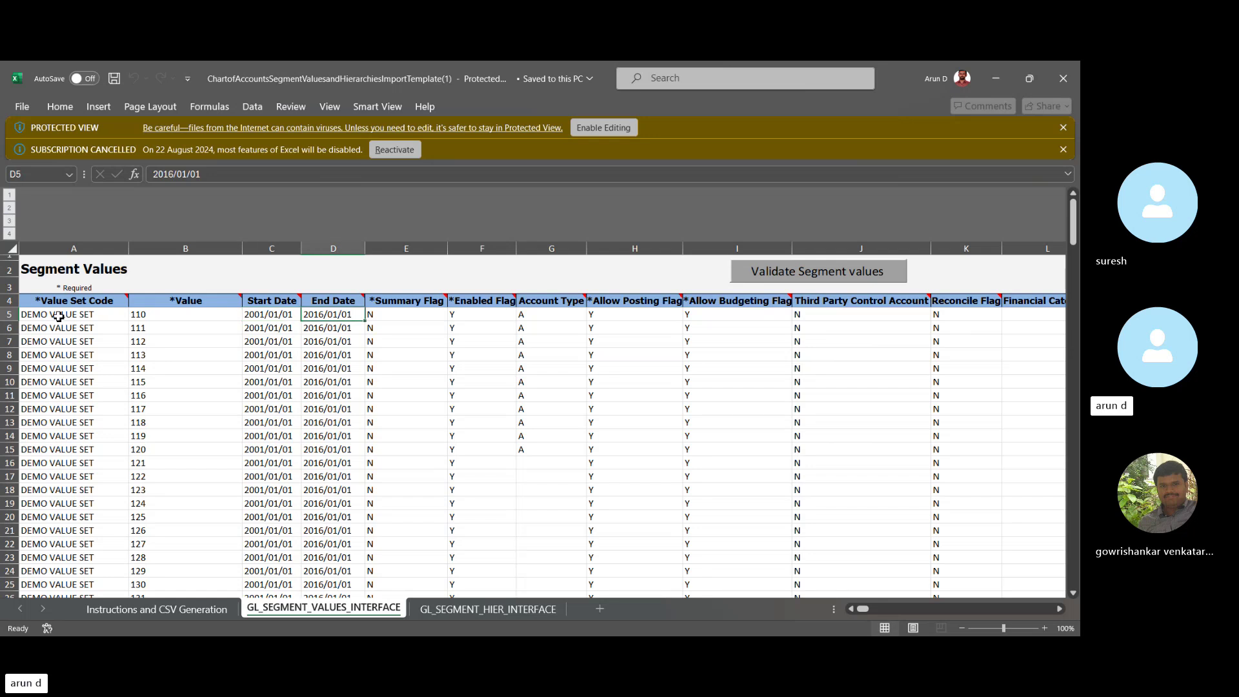
pyautogui.press('Right')
pyautogui.press('Left')
pyautogui.press('Left')
pyautogui.press('Left')
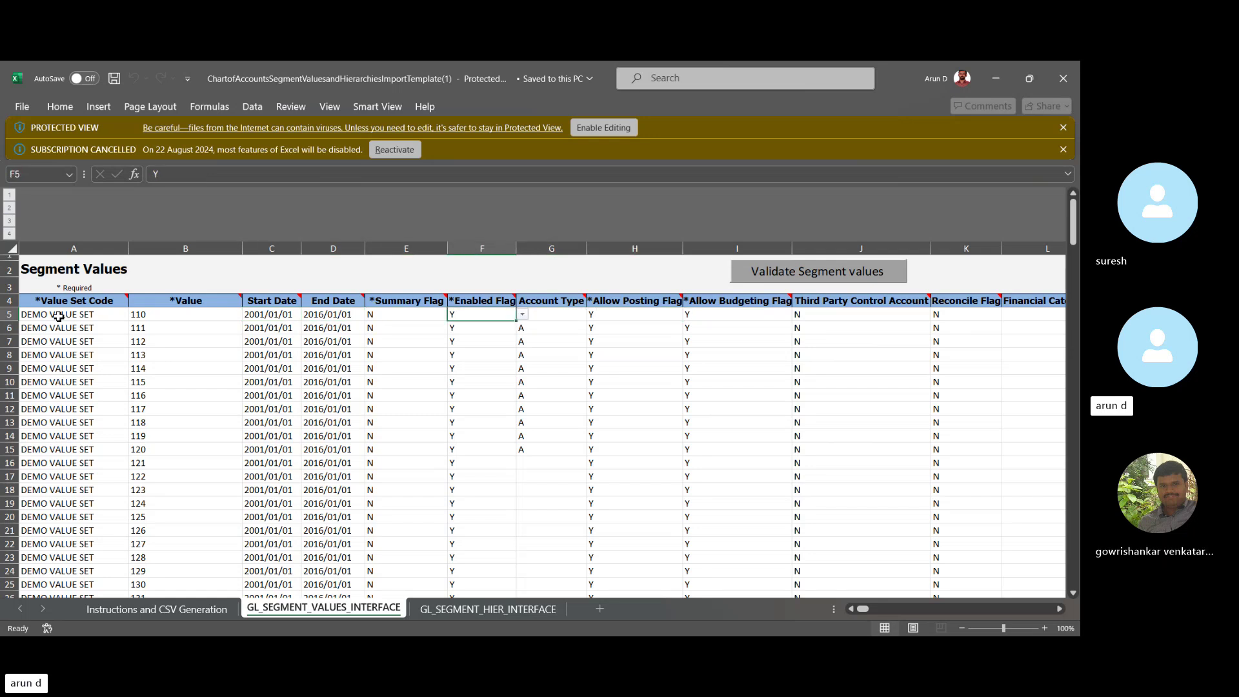
pyautogui.press('Right')
pyautogui.press('Right')
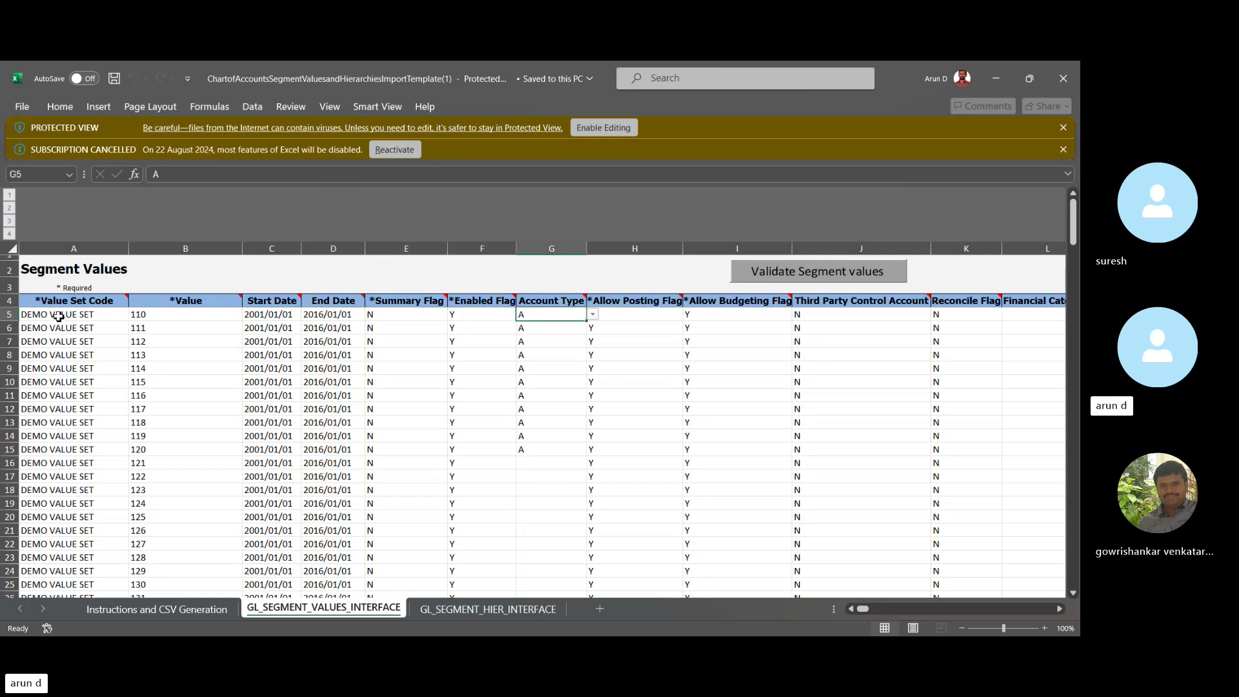
pyautogui.press('Left')
pyautogui.press('Left')
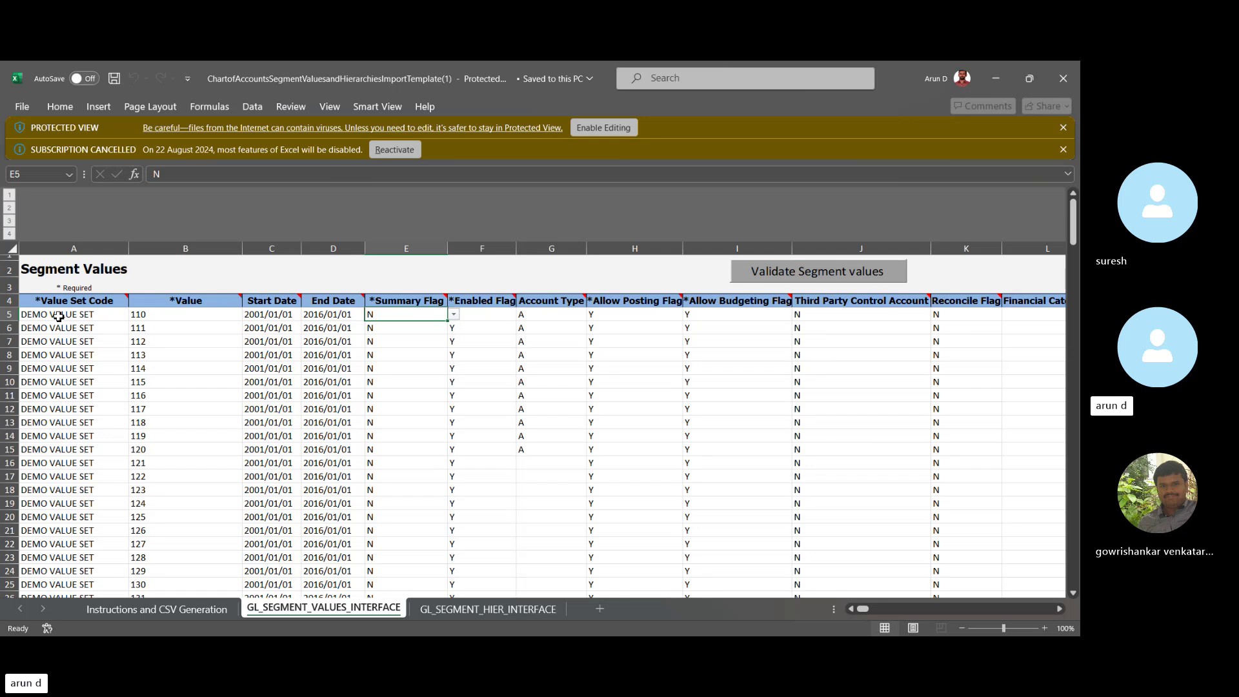
pyautogui.press('Right')
pyautogui.press('Right')
pyautogui.press('Right')
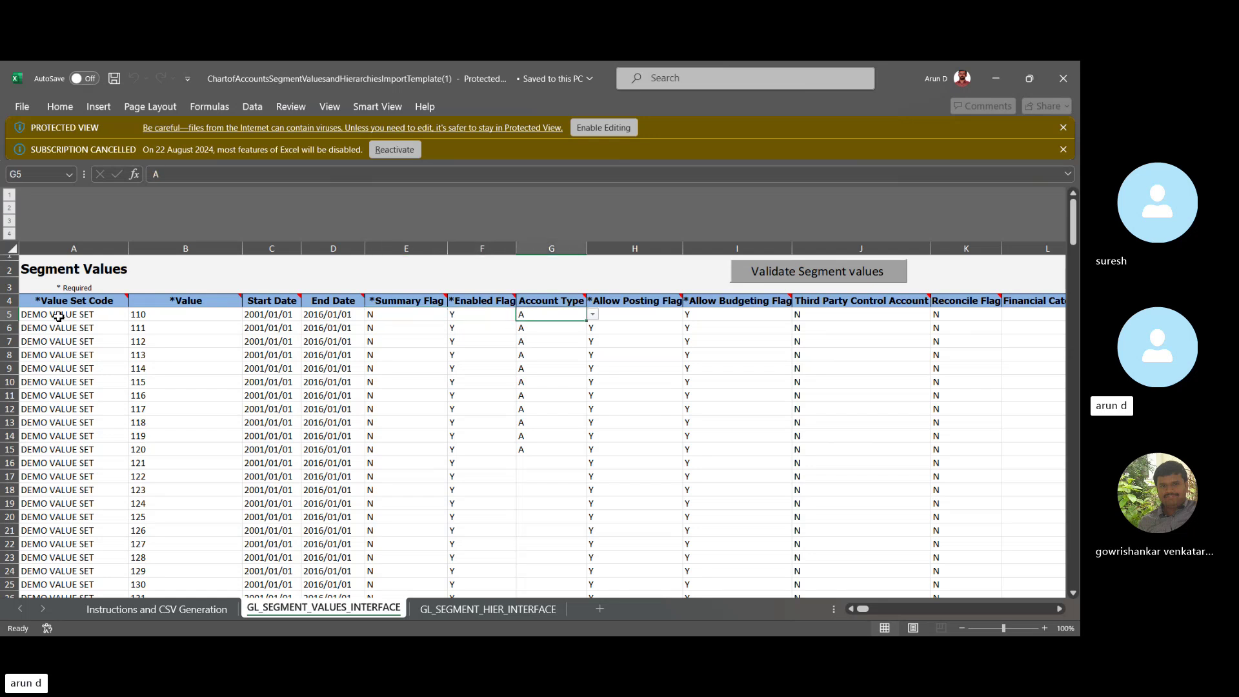
pyautogui.press('Right')
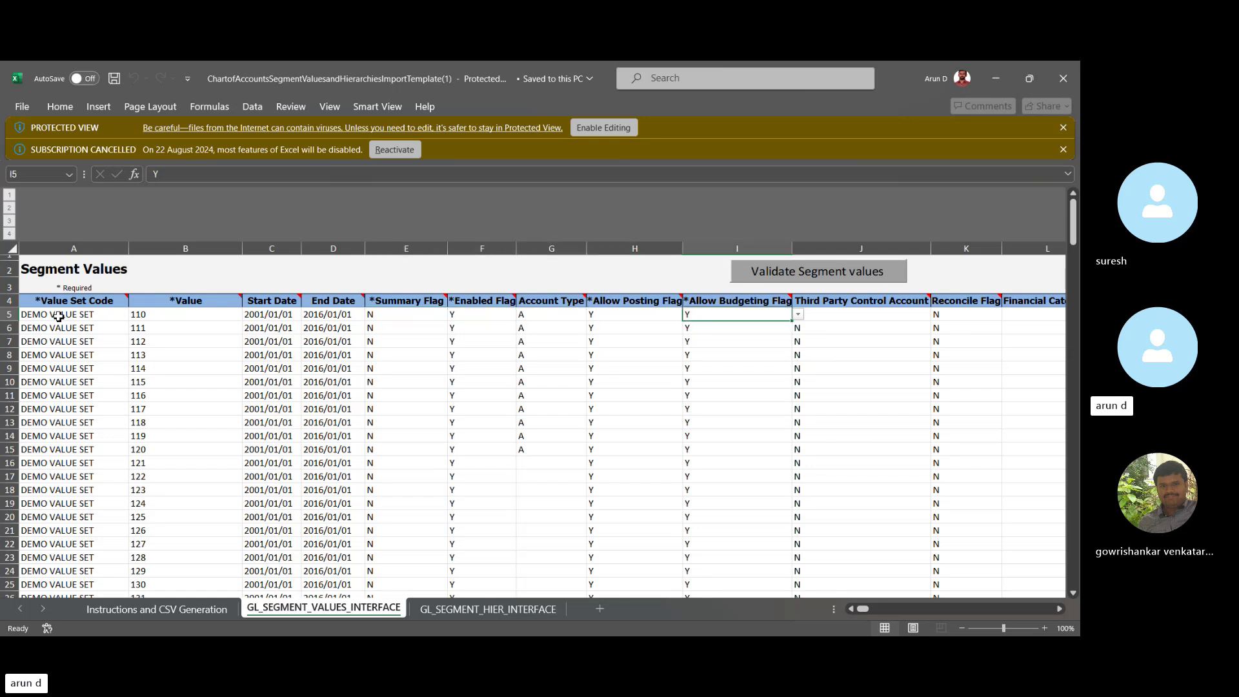
pyautogui.press('Left')
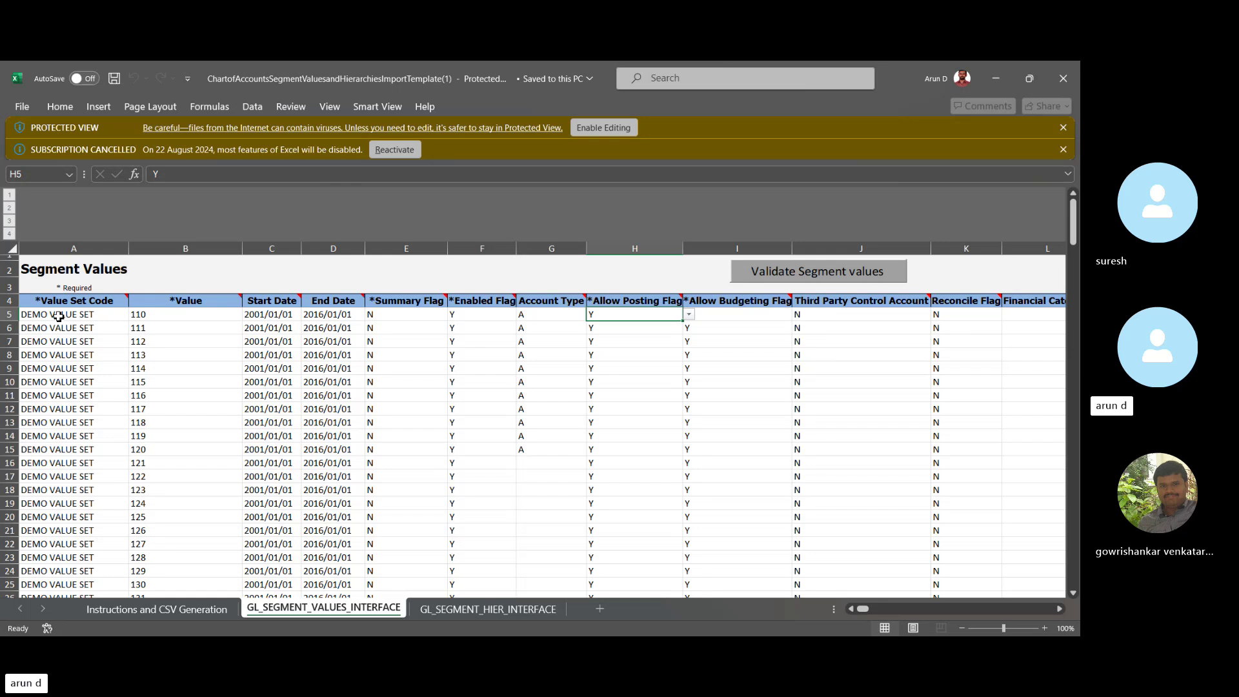
pyautogui.press('Left')
pyautogui.press('Left')
pyautogui.press('Left')
pyautogui.press('Left')
pyautogui.press('Right')
pyautogui.press('Right')
pyautogui.press('Right')
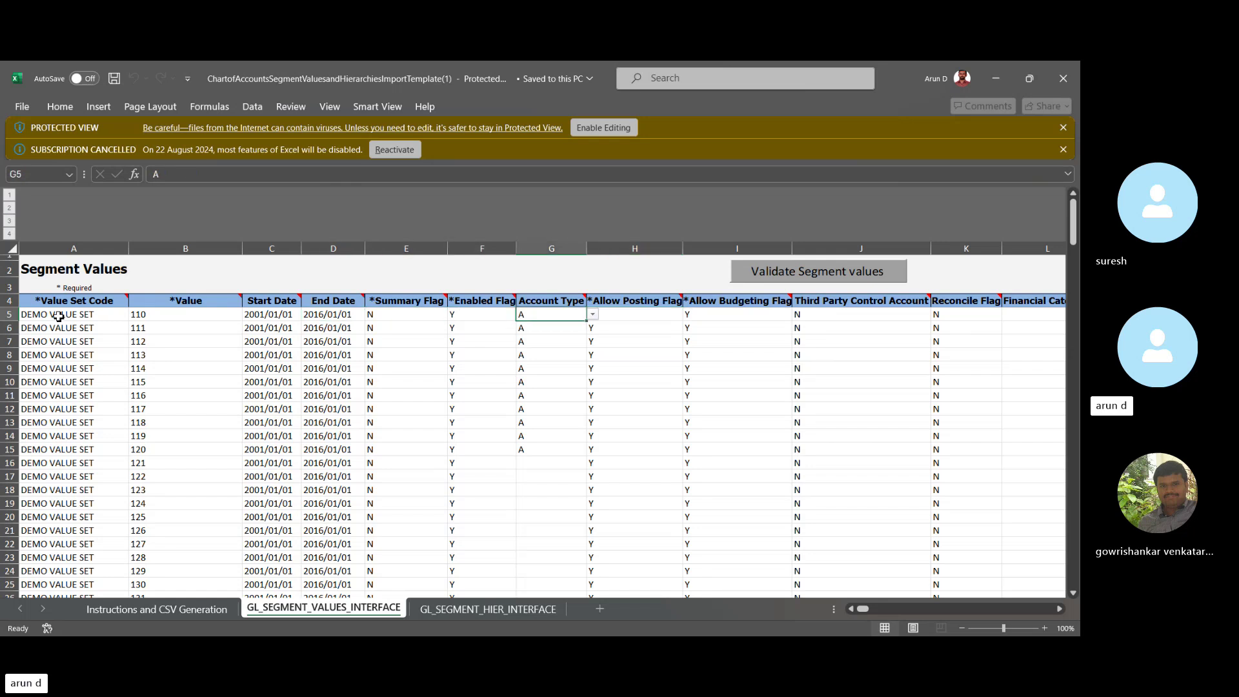
pyautogui.press('Right')
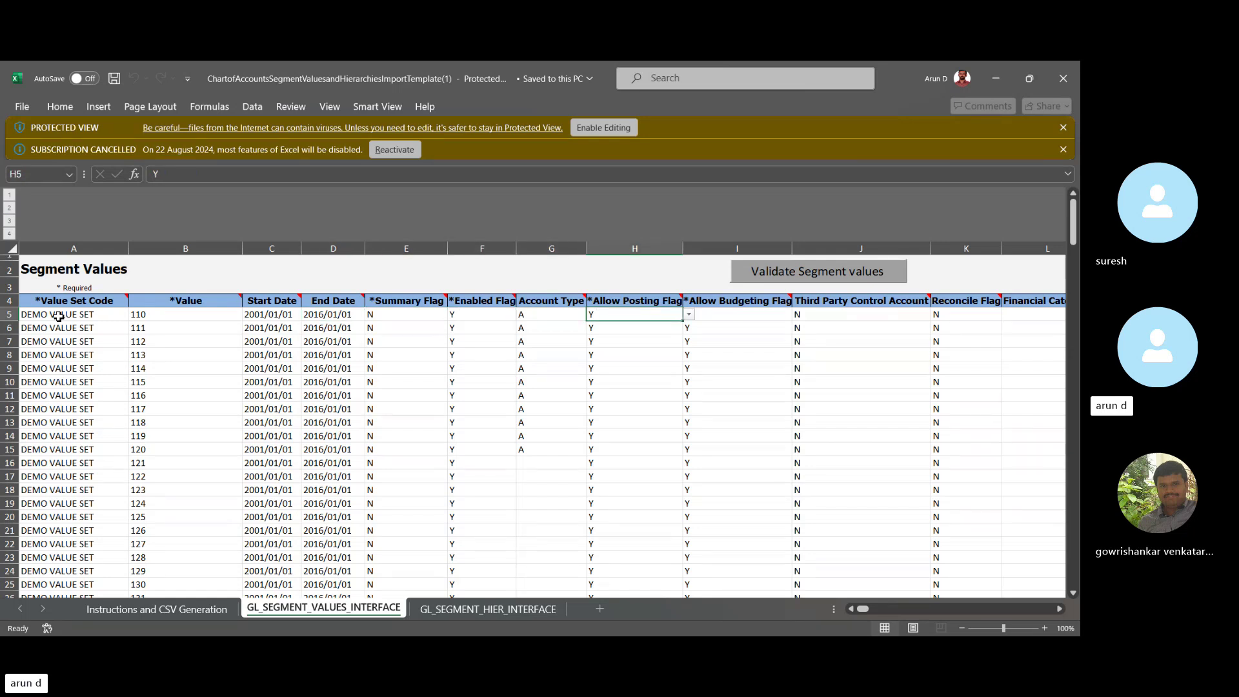
pyautogui.press('Left')
pyautogui.press('Left')
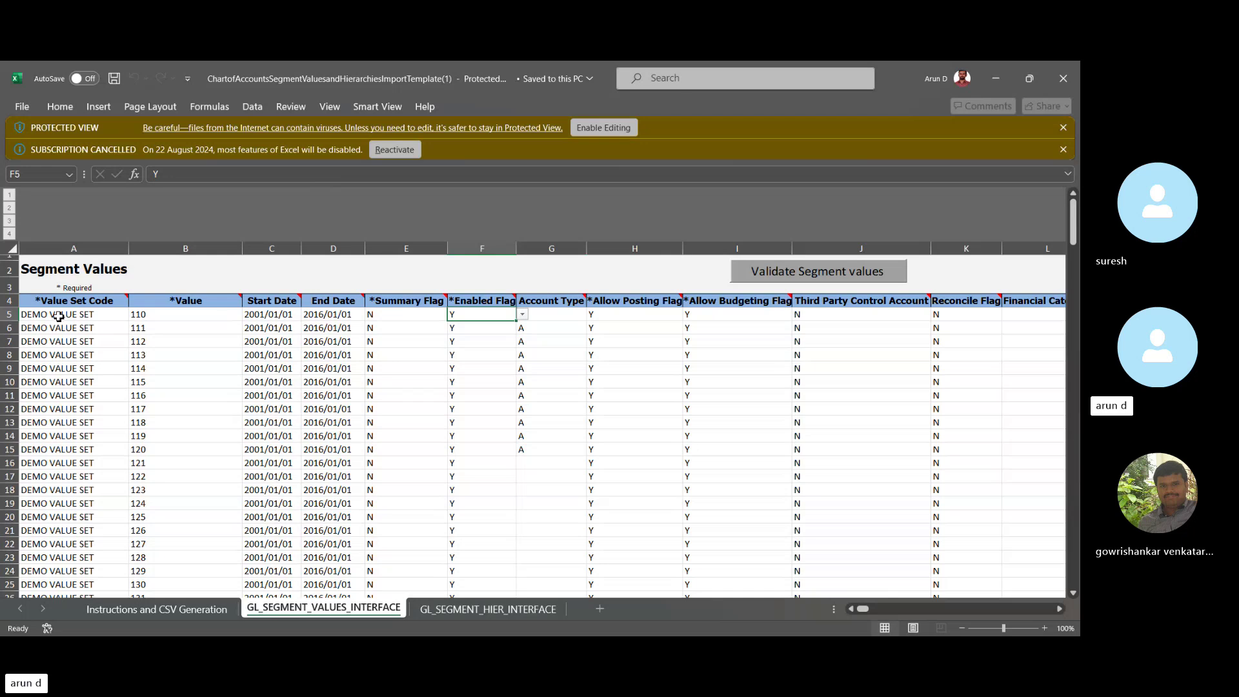
pyautogui.press('Right')
pyautogui.press('Right')
pyautogui.press('Right')
pyautogui.press('Right')
pyautogui.press('Right')
pyautogui.press('Right')
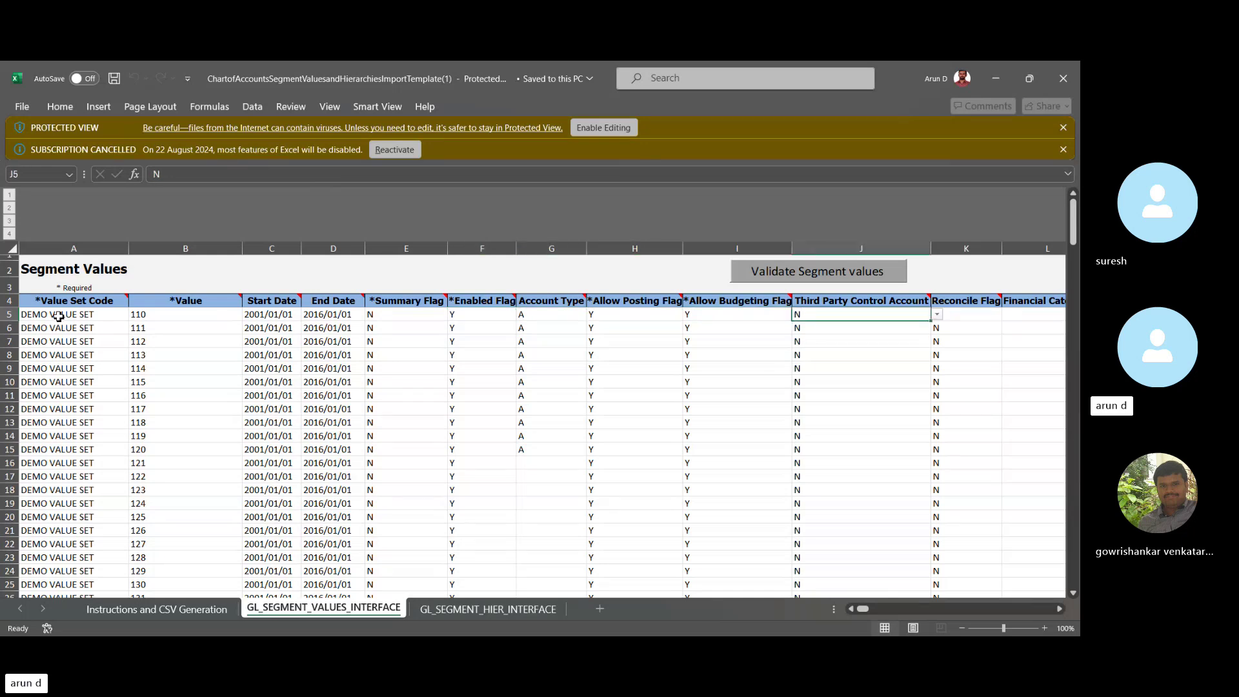
pyautogui.press('Right')
pyautogui.press('Right')
pyautogui.press('Right')
pyautogui.press('Right')
pyautogui.press('Left')
pyautogui.press('Left')
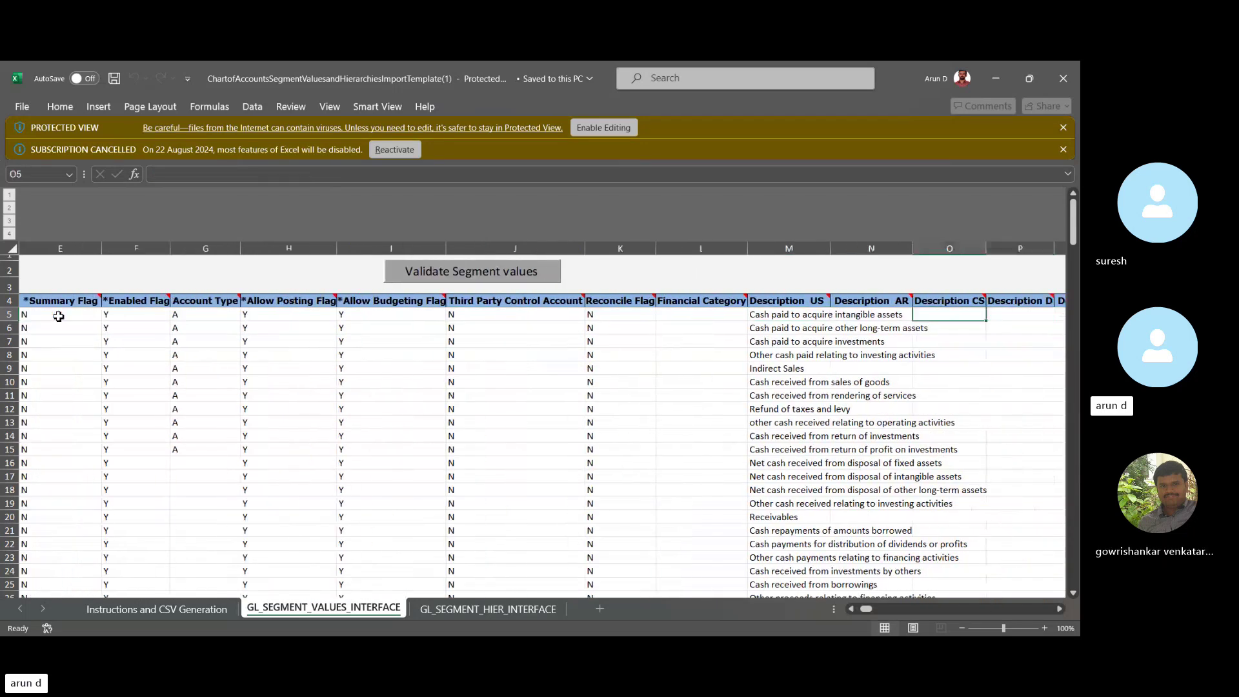
pyautogui.press('Left')
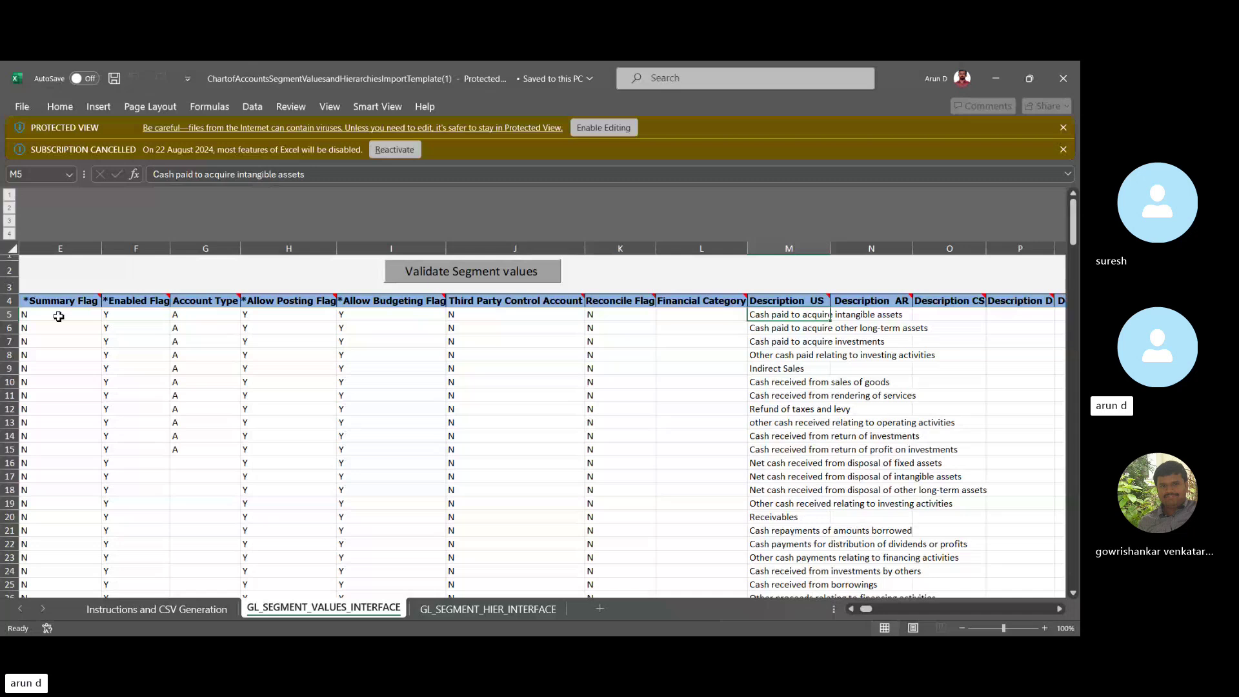
# Read down the Description US column, then open the GL_SEGMENT_HIER_INTERFACE sheet.
pyautogui.press('Up')
pyautogui.press('Down')
pyautogui.press('Down')
pyautogui.press('Down')
pyautogui.press('Down')
pyautogui.press('Down')
pyautogui.press('Down')
pyautogui.press('Down')
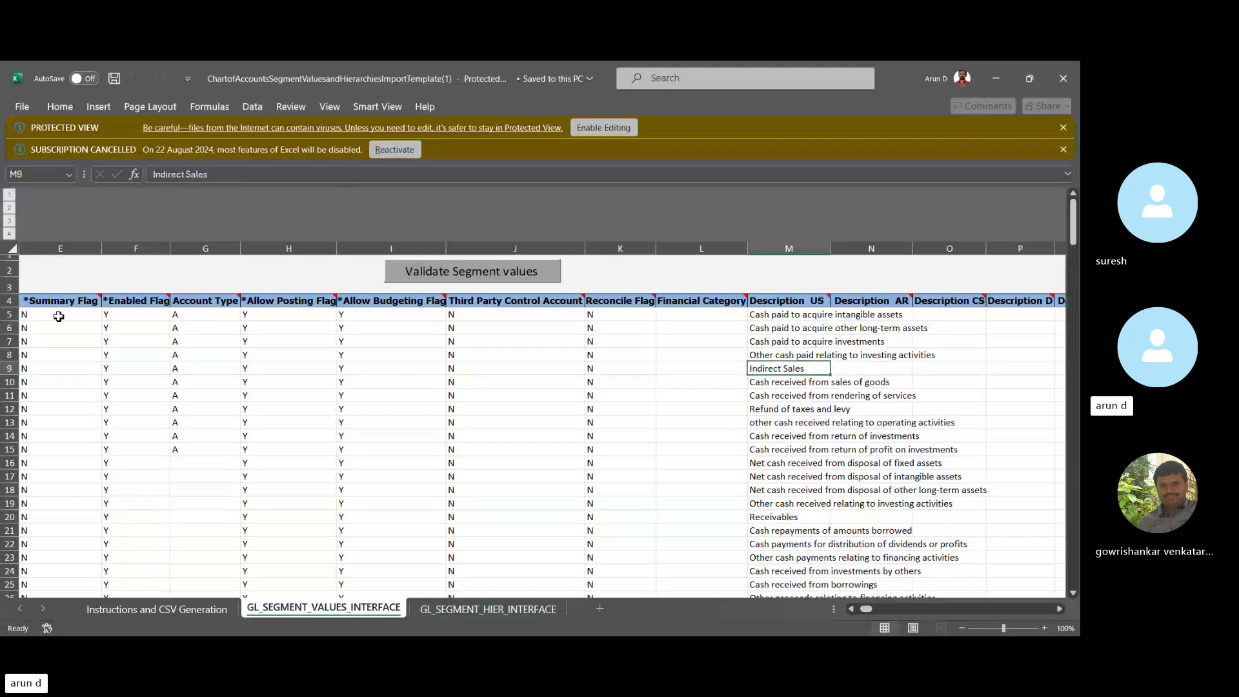
pyautogui.press('Down')
pyautogui.press('Down')
pyautogui.press('Down')
pyautogui.press('Down')
pyautogui.press('Down')
pyautogui.press('Down')
pyautogui.press('Down')
pyautogui.press('Down')
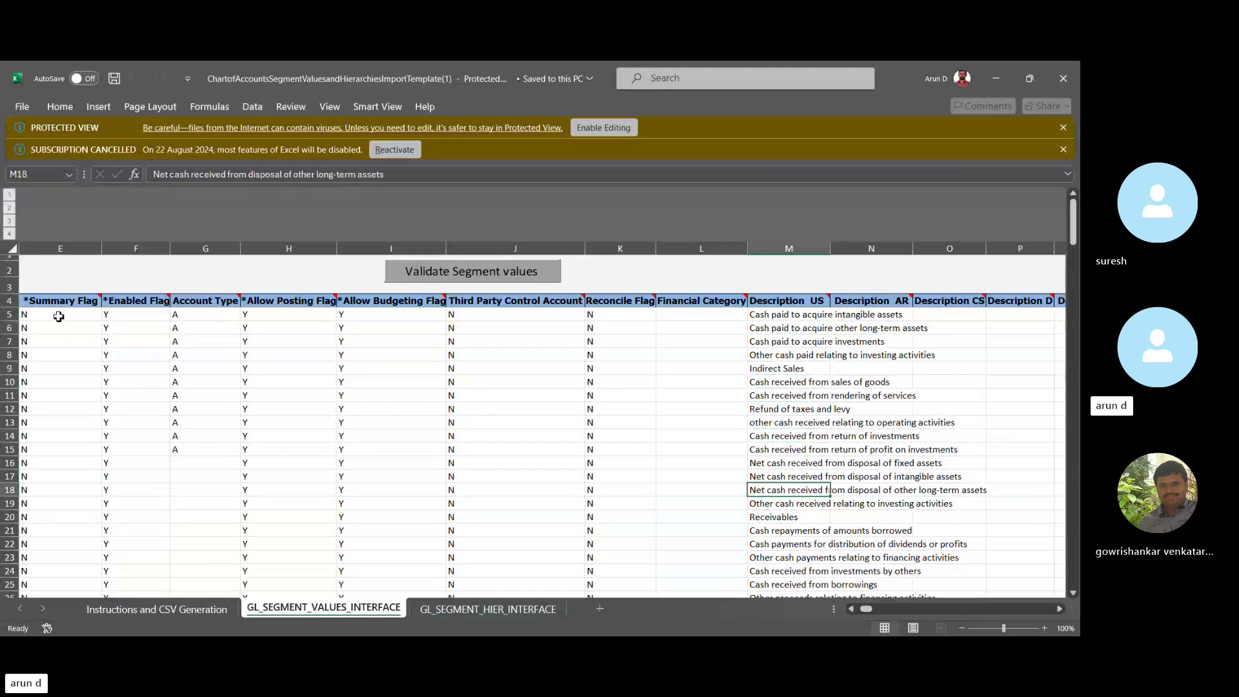
pyautogui.press('Down')
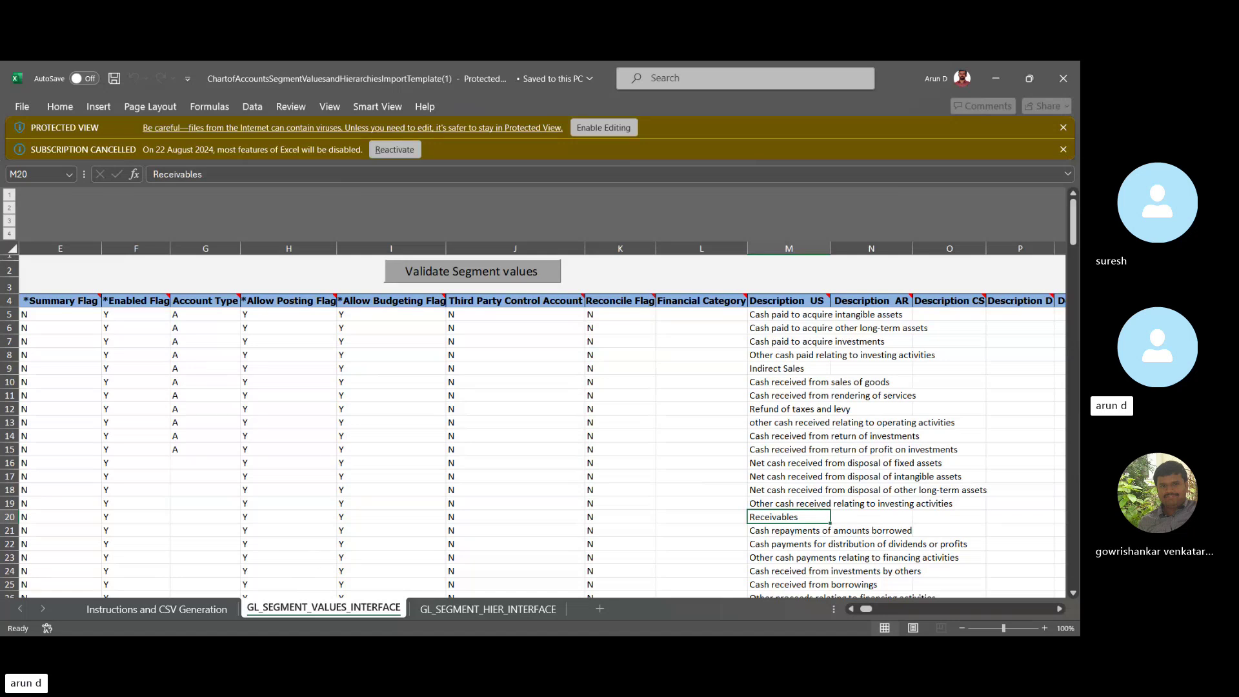
pyautogui.click(451, 612)
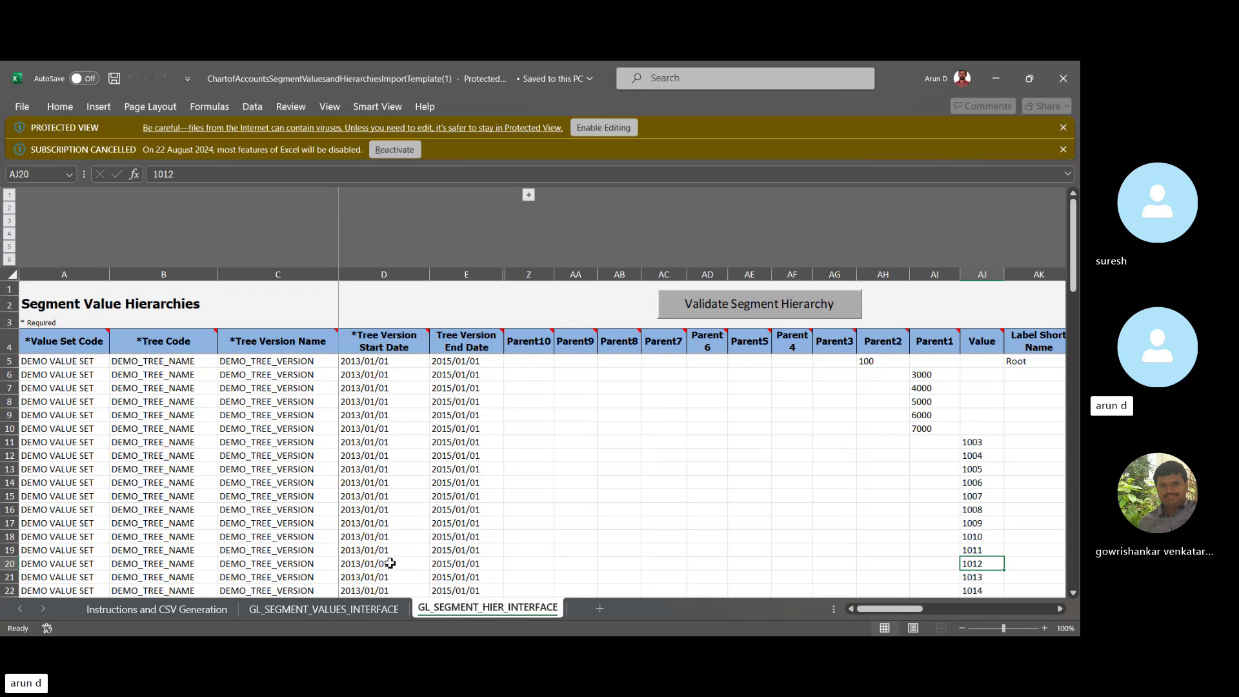
pyautogui.click(345, 608)
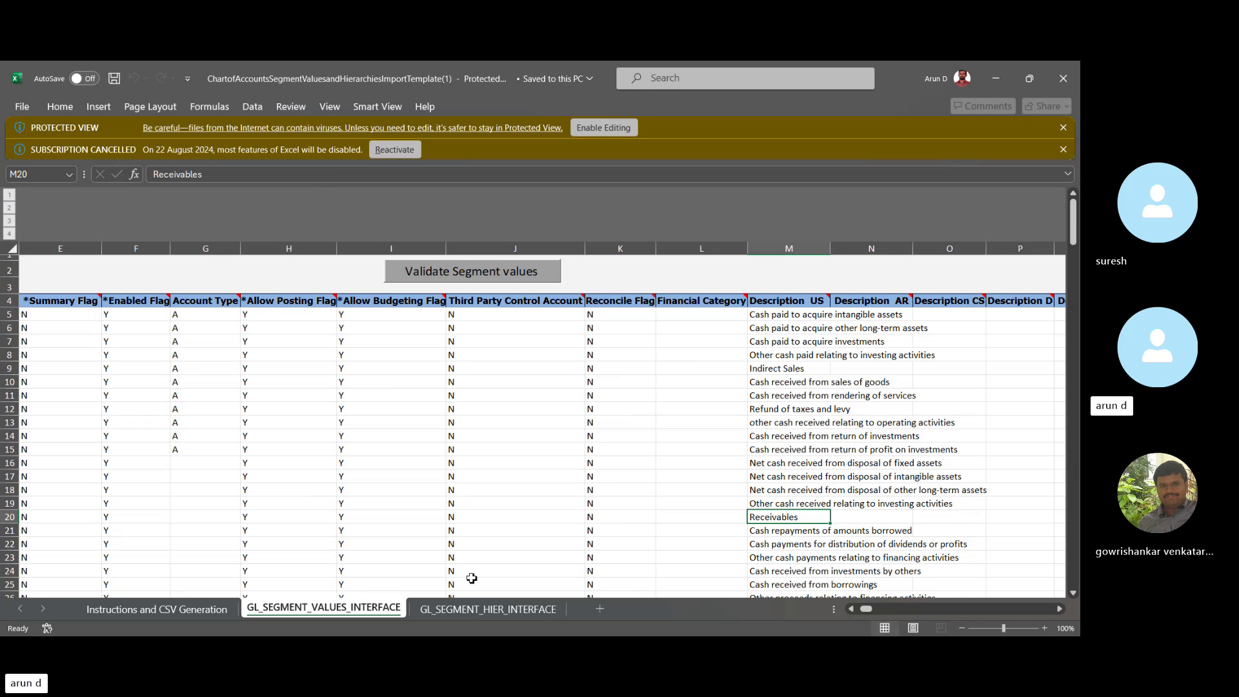
pyautogui.click(479, 611)
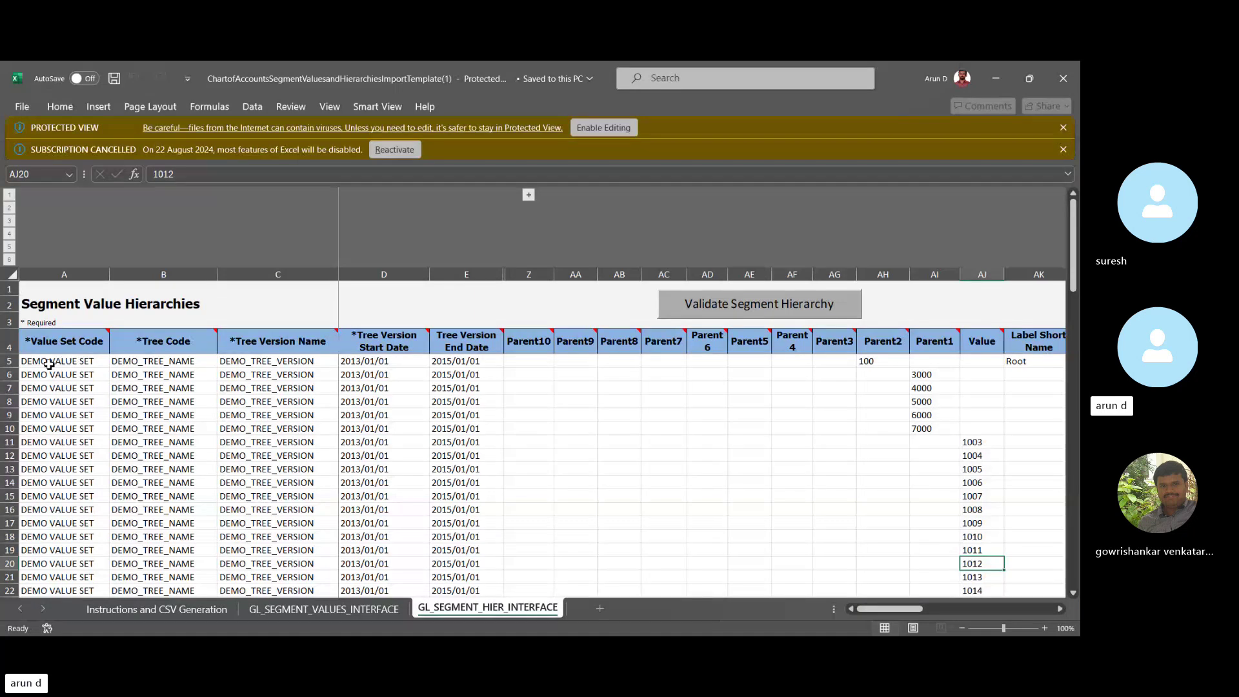
pyautogui.click(49, 366)
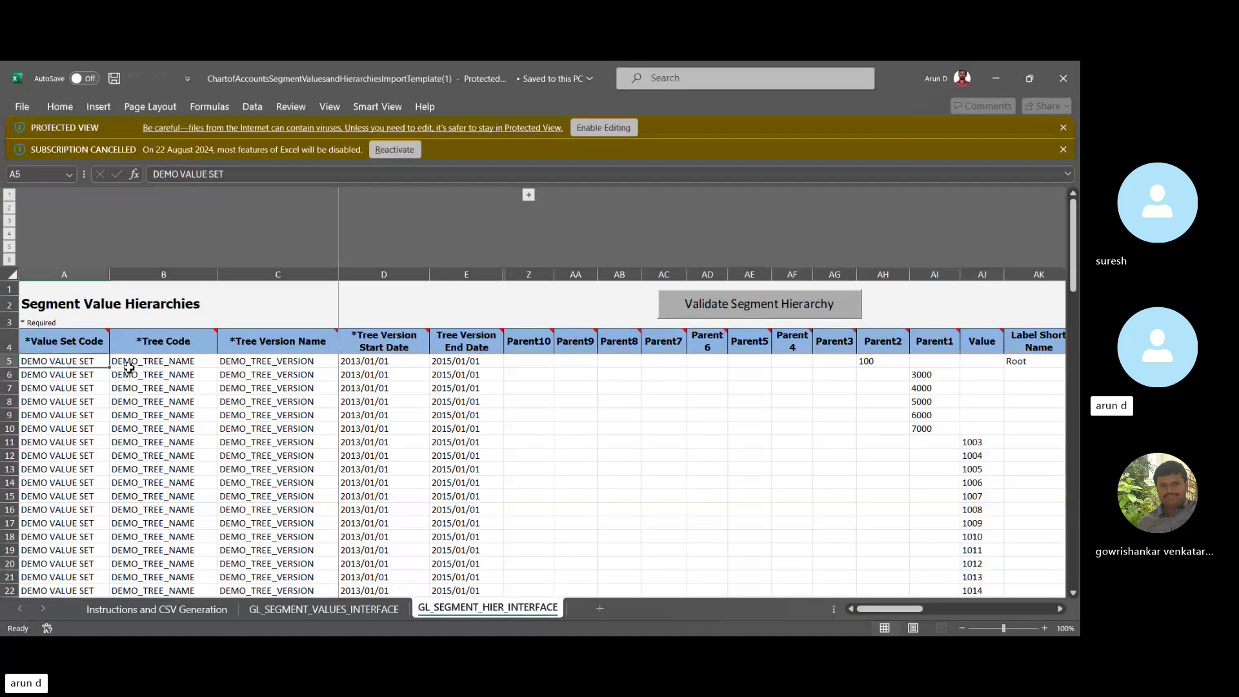
pyautogui.click(155, 363)
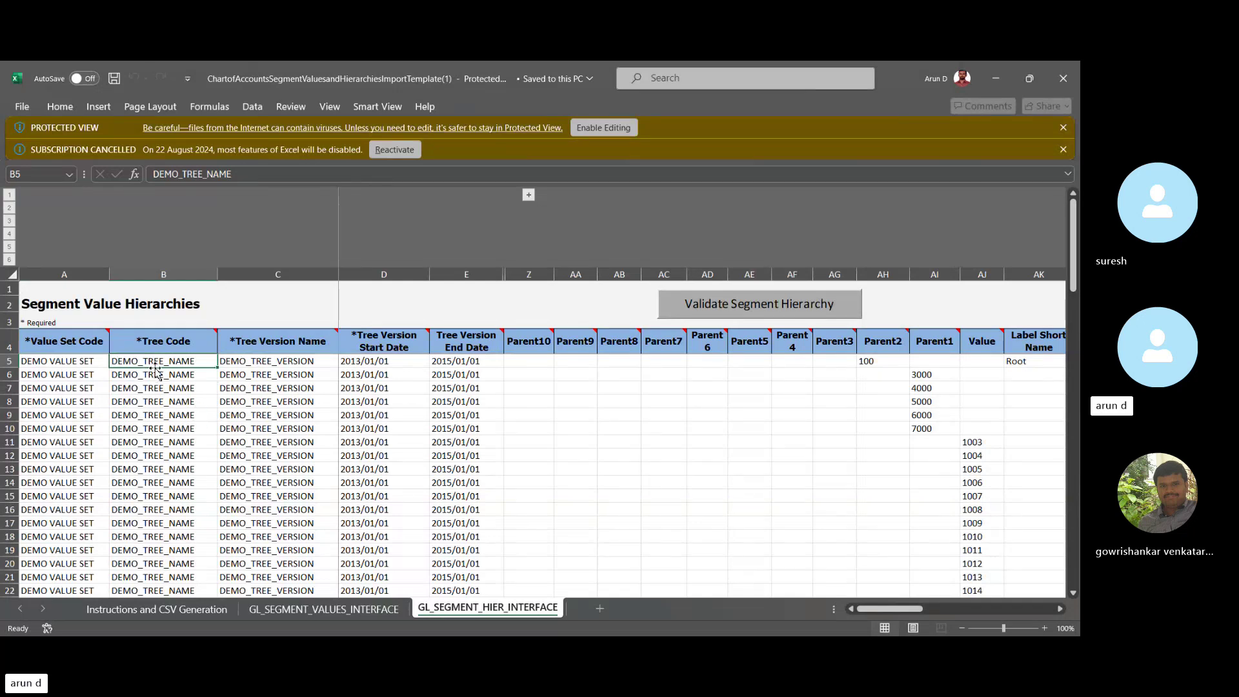
pyautogui.click(310, 365)
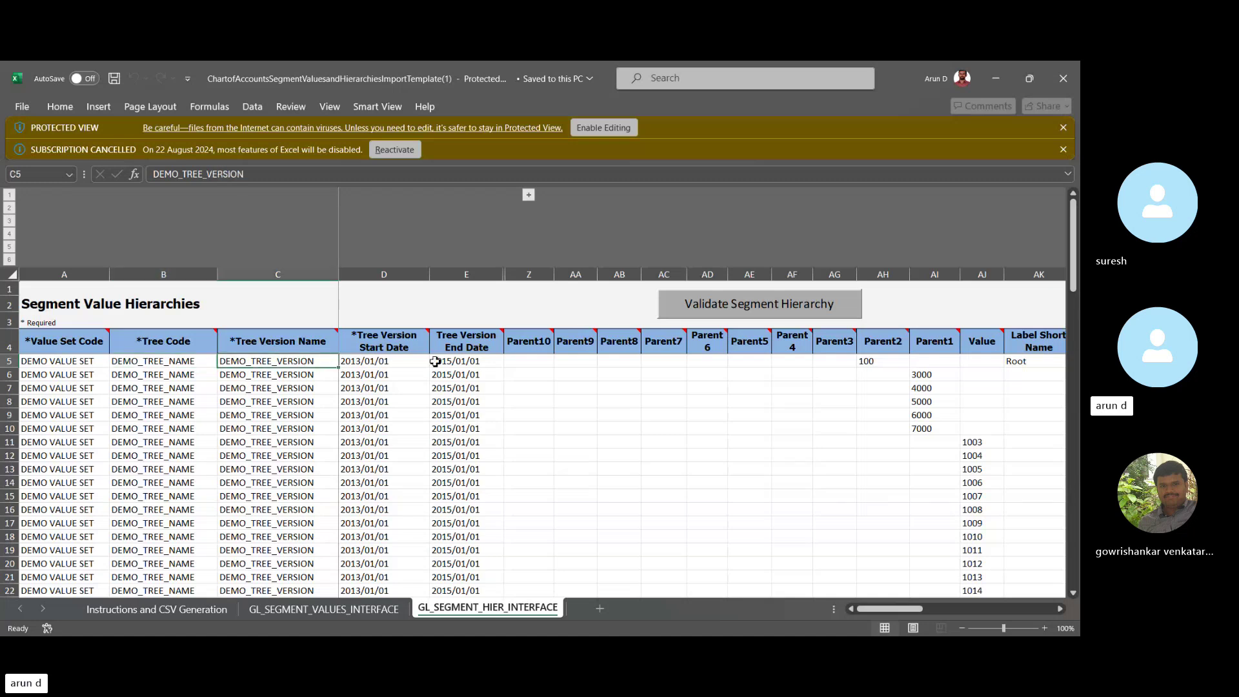
pyautogui.press('Right')
pyautogui.press('Right')
pyautogui.press('Right')
pyautogui.press('Right')
pyautogui.press('Right')
pyautogui.press('Right')
pyautogui.press('Right')
pyautogui.press('Right')
pyautogui.press('Right')
pyautogui.press('Right')
pyautogui.press('Right')
pyautogui.press('Right')
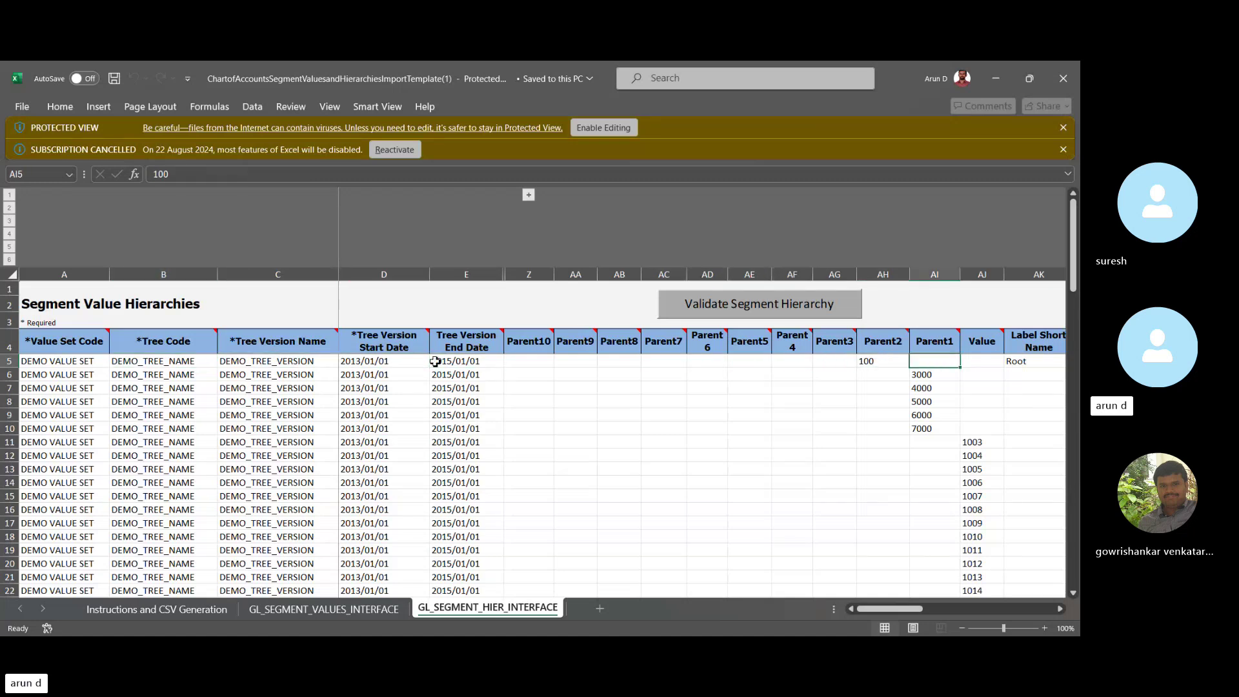
pyautogui.press('Right')
pyautogui.press('Right')
pyautogui.press('Right')
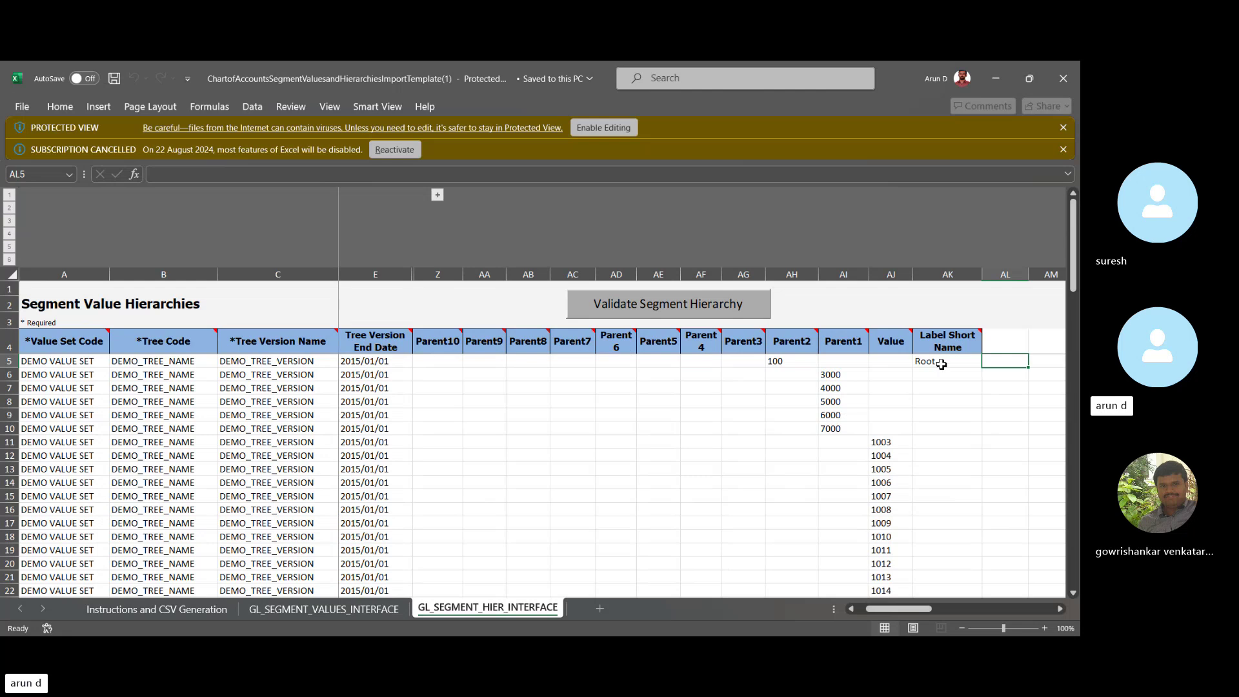
pyautogui.moveTo(885, 363); pyautogui.dragTo(897, 402)
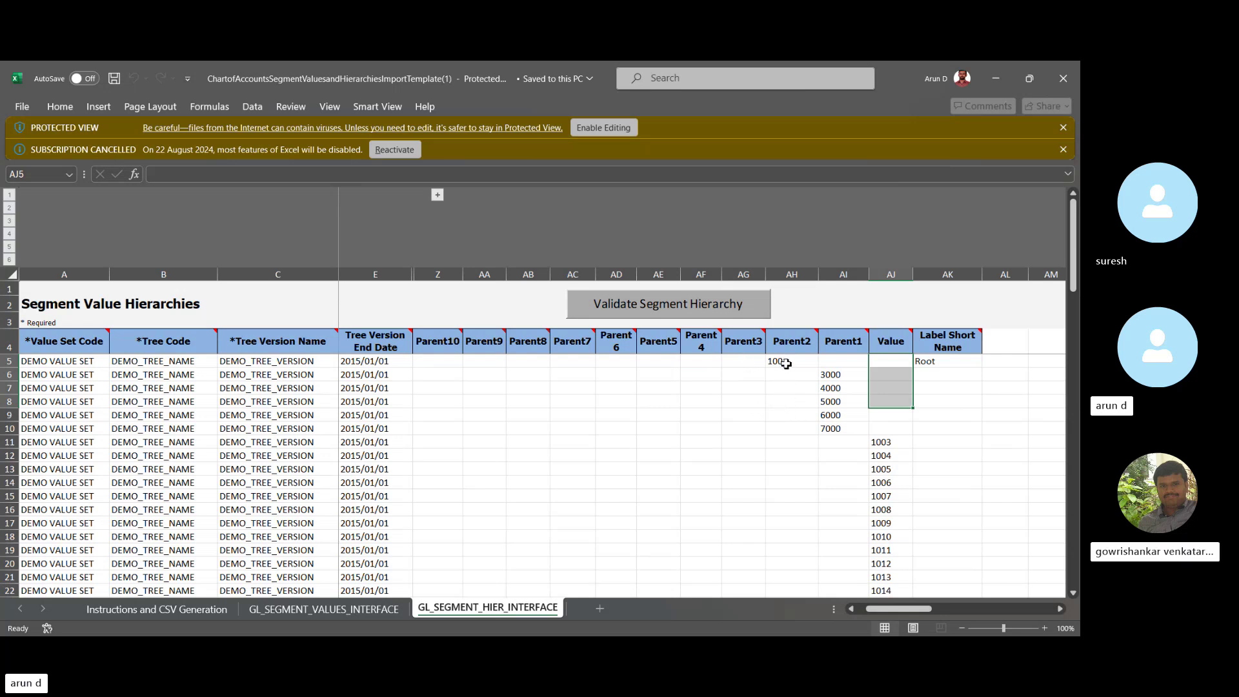
# Inspect hierarchy rows (detail 1003, parent 7000, empty Parent cells), then return to GL_SEGMENT_VALUES_INTERFACE.
pyautogui.click(734, 363)
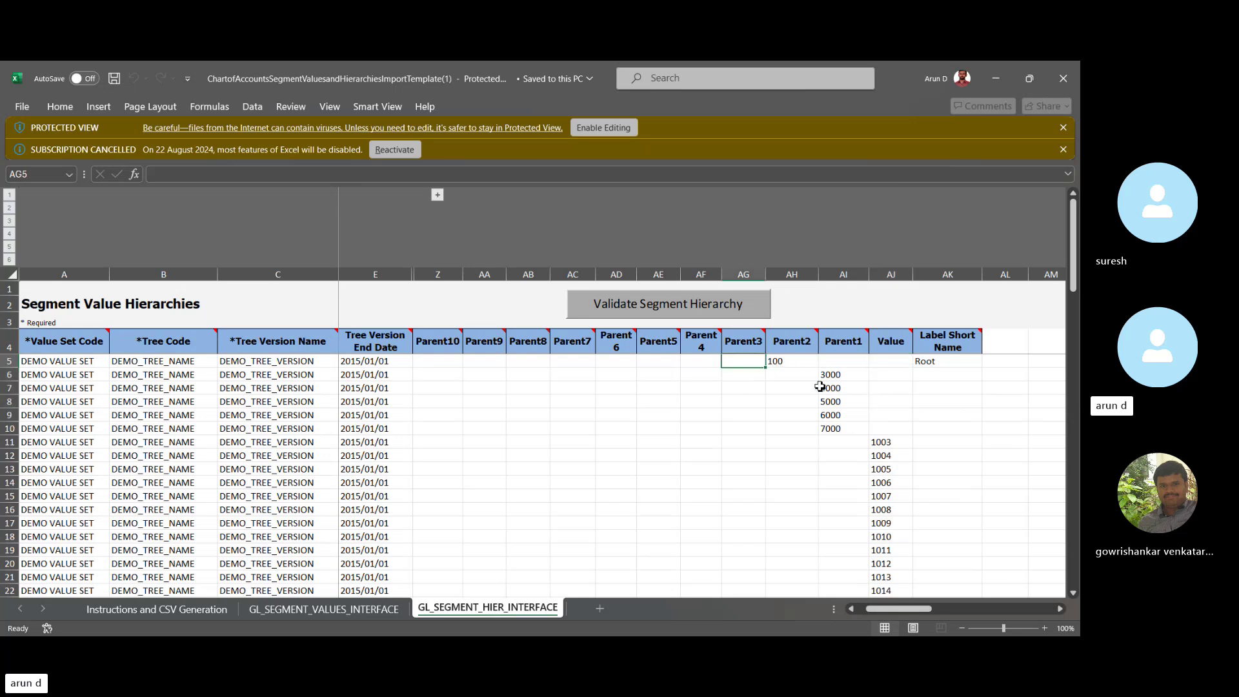
pyautogui.click(887, 444)
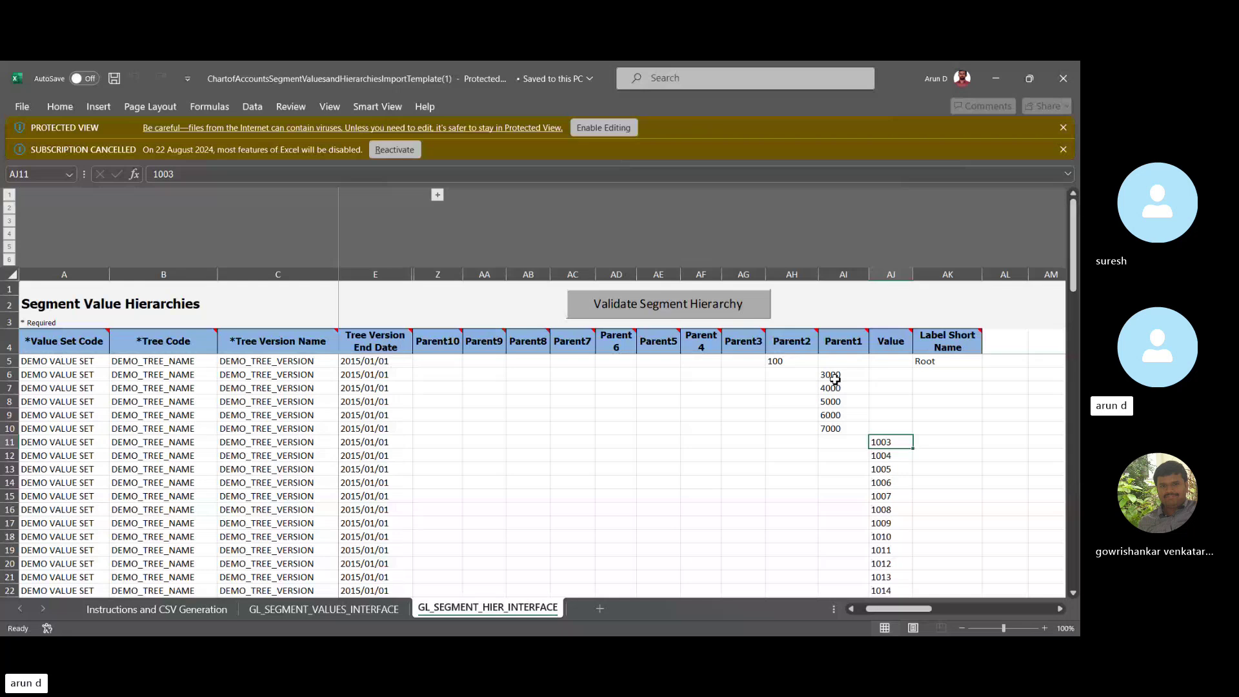
pyautogui.click(833, 433)
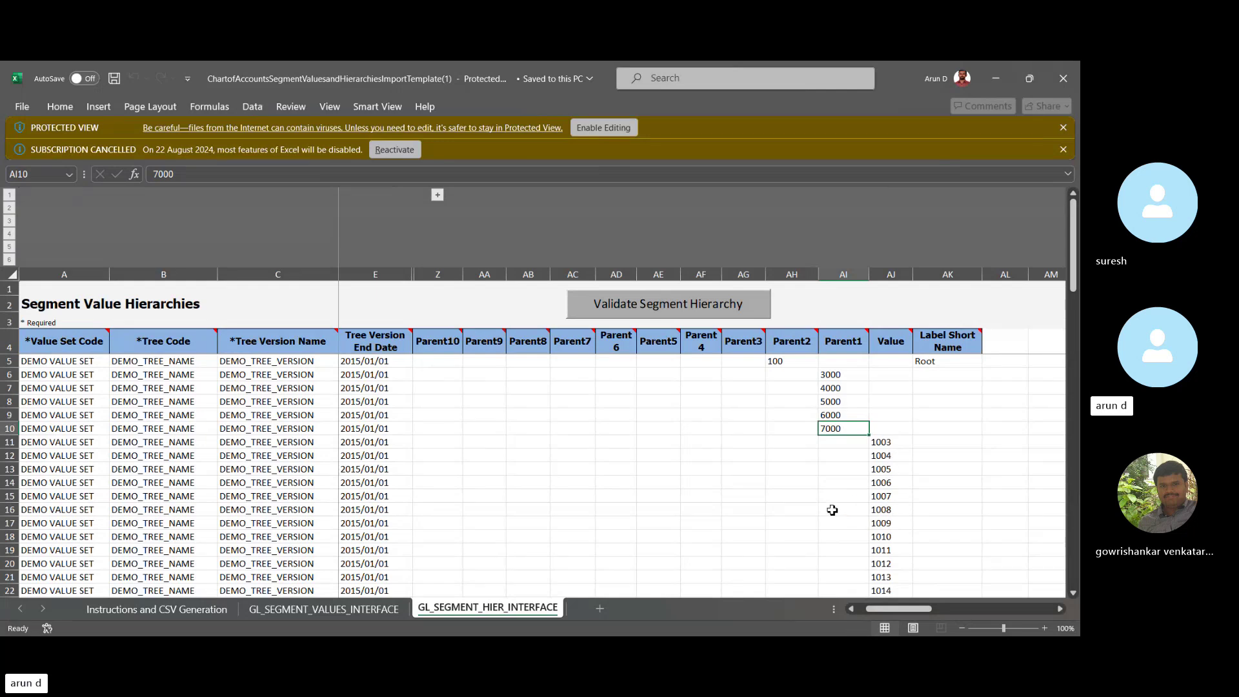
pyautogui.click(832, 511)
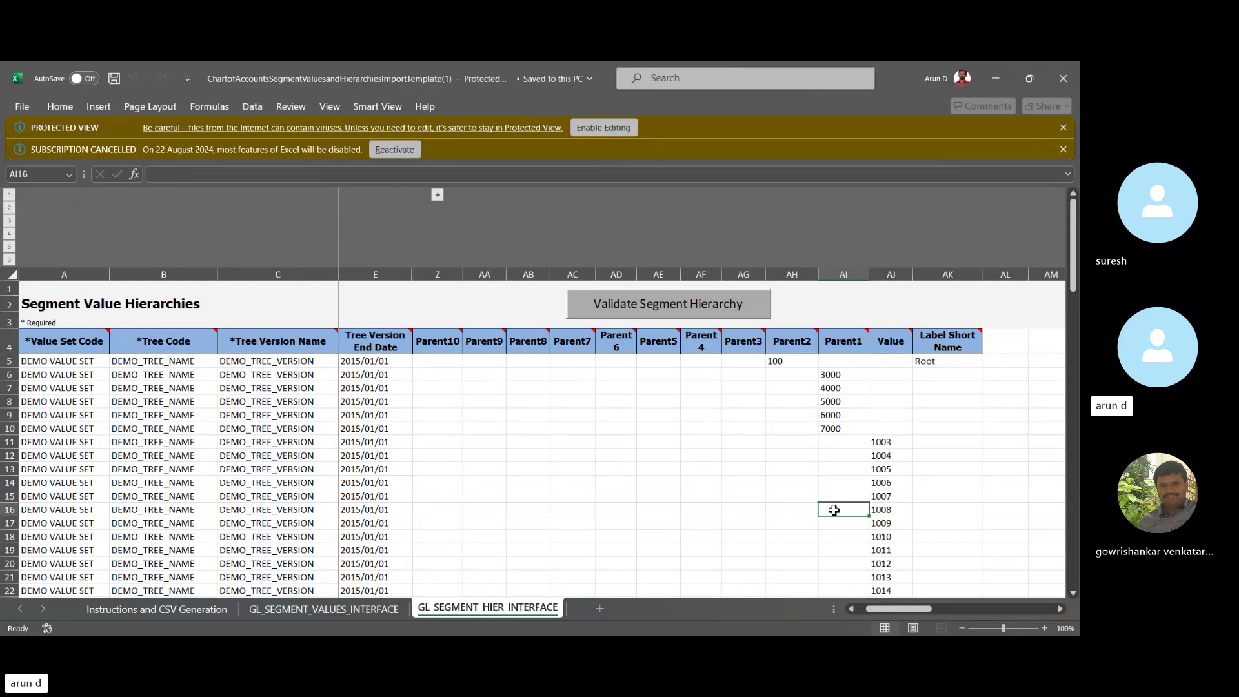
pyautogui.click(744, 510)
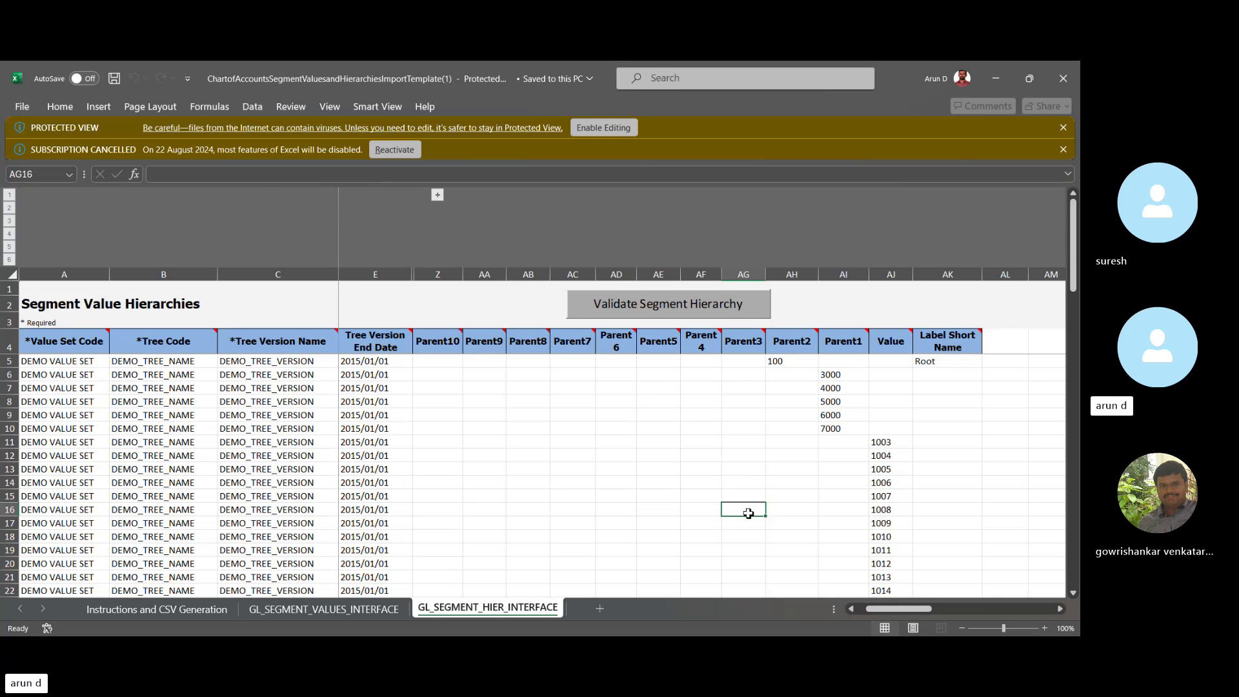
pyautogui.click(794, 526)
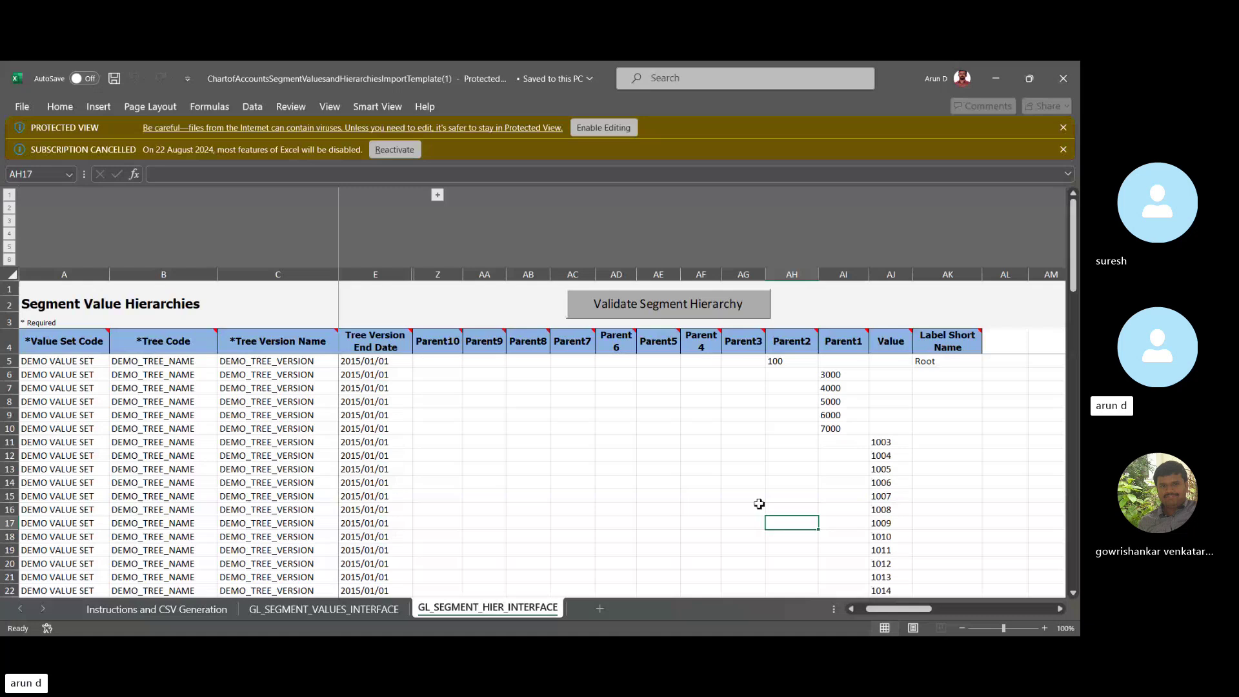
pyautogui.click(324, 609)
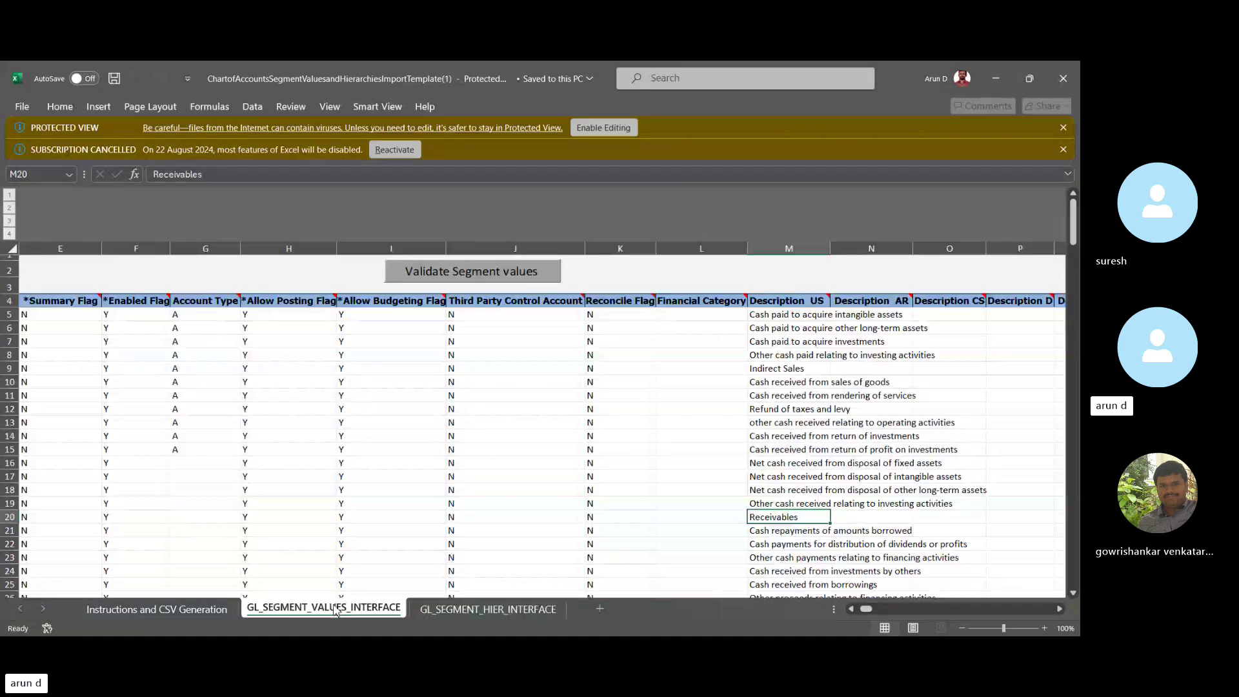
# Switch to the Instructions and CSV Generation sheet.
pyautogui.click(179, 612)
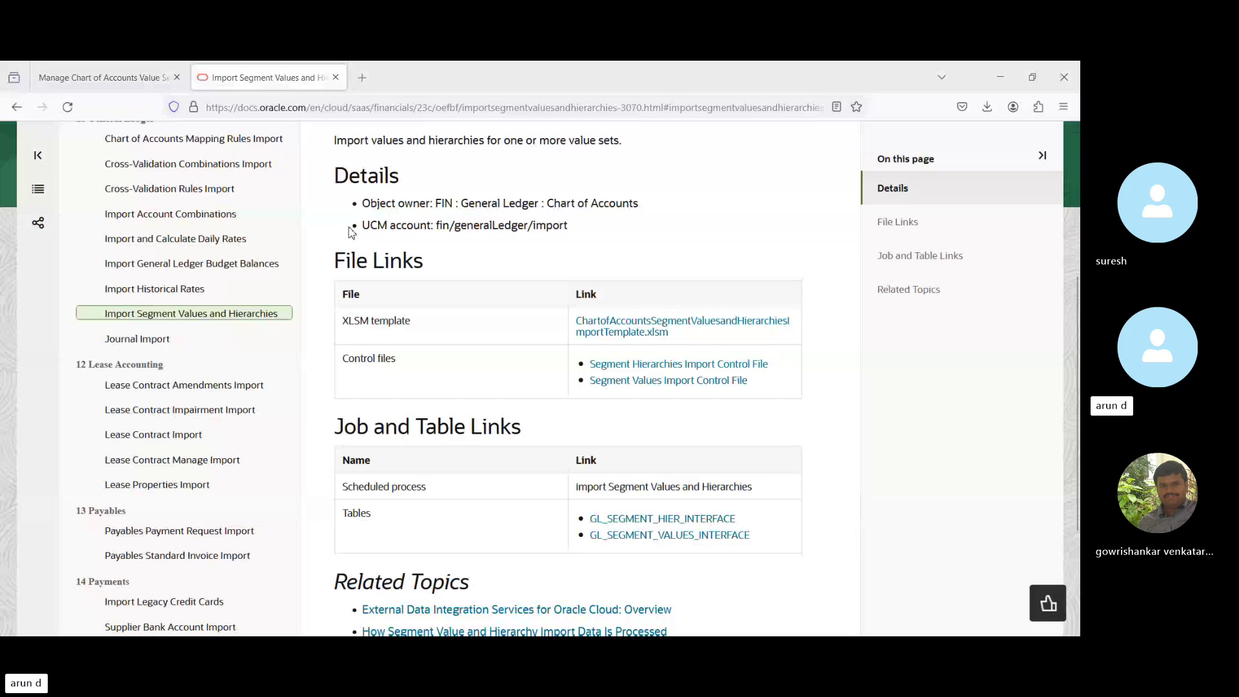
# Return to Fusion and reach Scheduled Processes from the Navigator's Tools section.
pyautogui.click(102, 79)
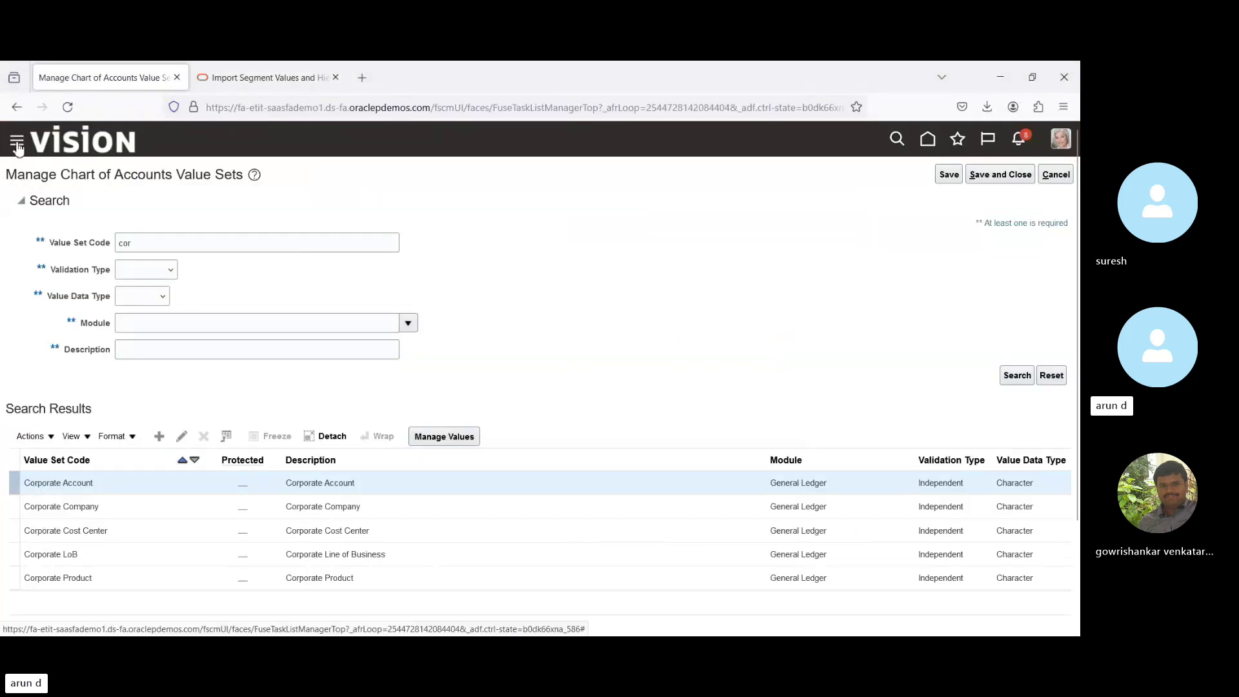
pyautogui.click(17, 146)
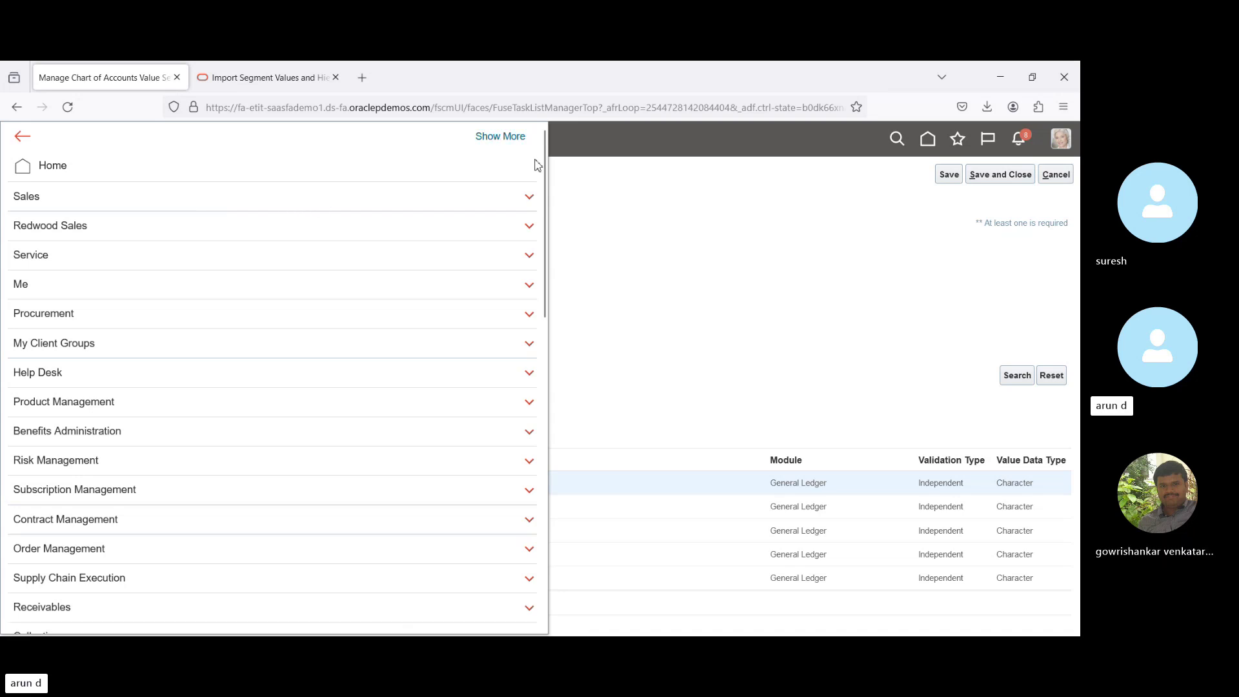
pyautogui.moveTo(545, 166); pyautogui.dragTo(537, 523)
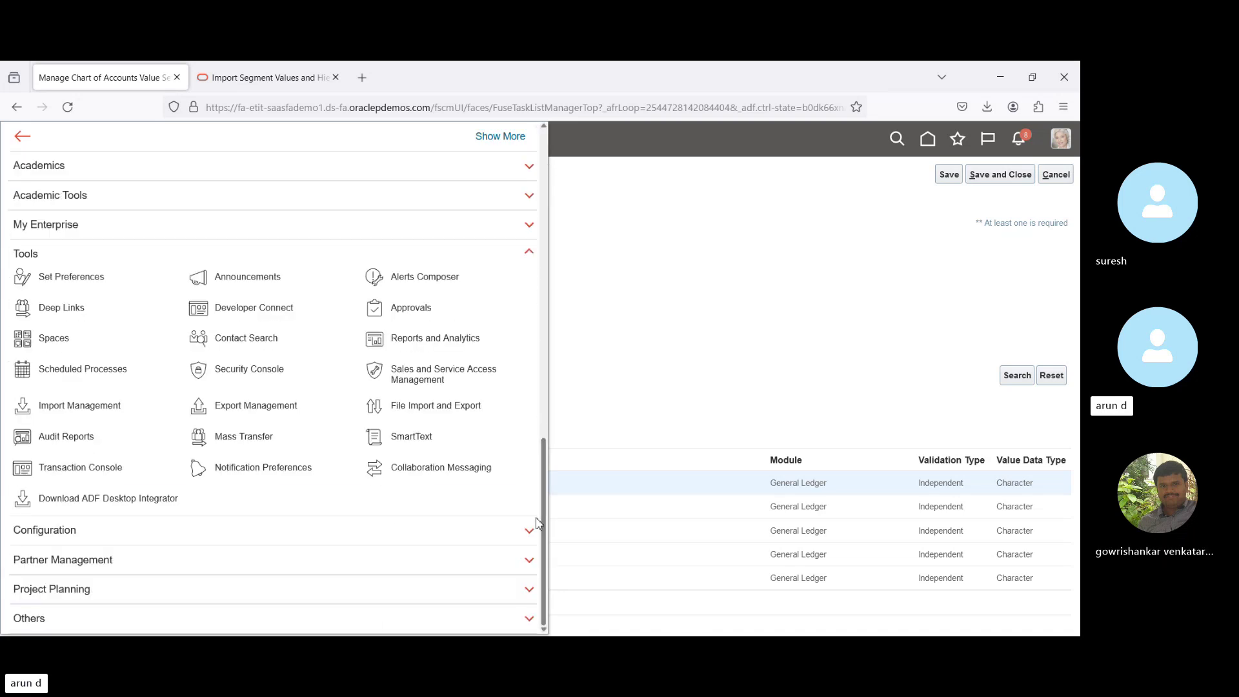
pyautogui.click(56, 372)
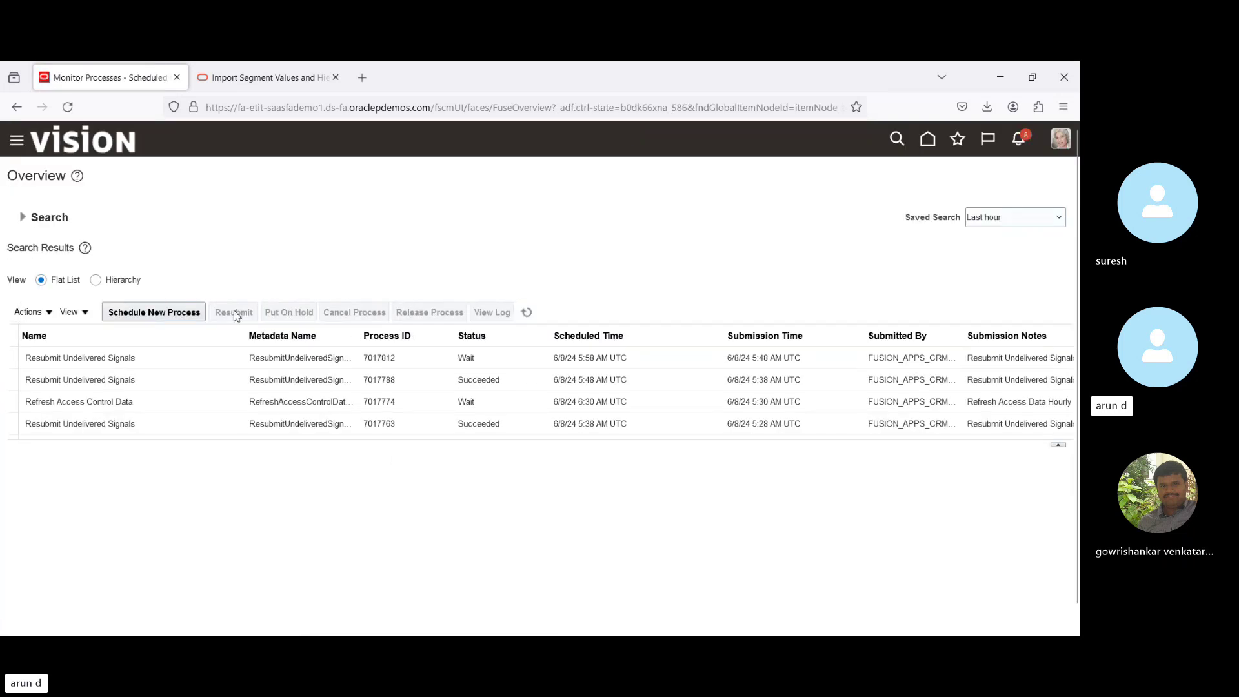
# Schedule a new Load Interface File for Import process and bring up its Import Process choices.
pyautogui.click(174, 313)
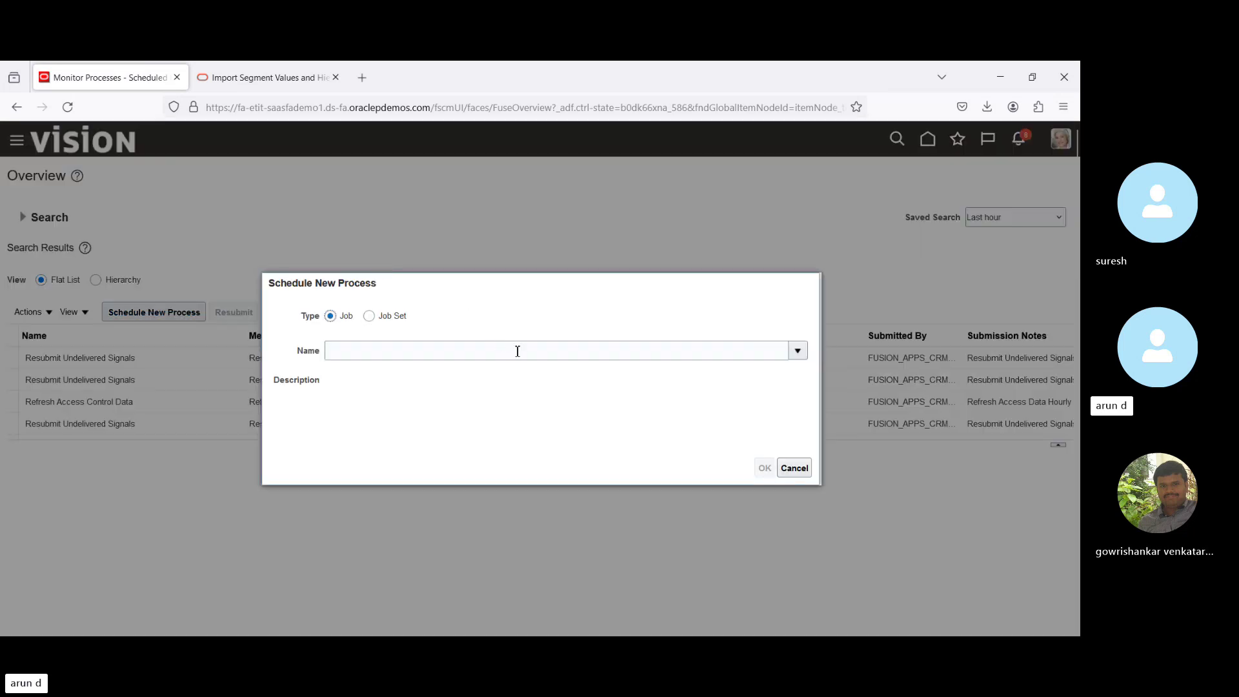
pyautogui.click(518, 351)
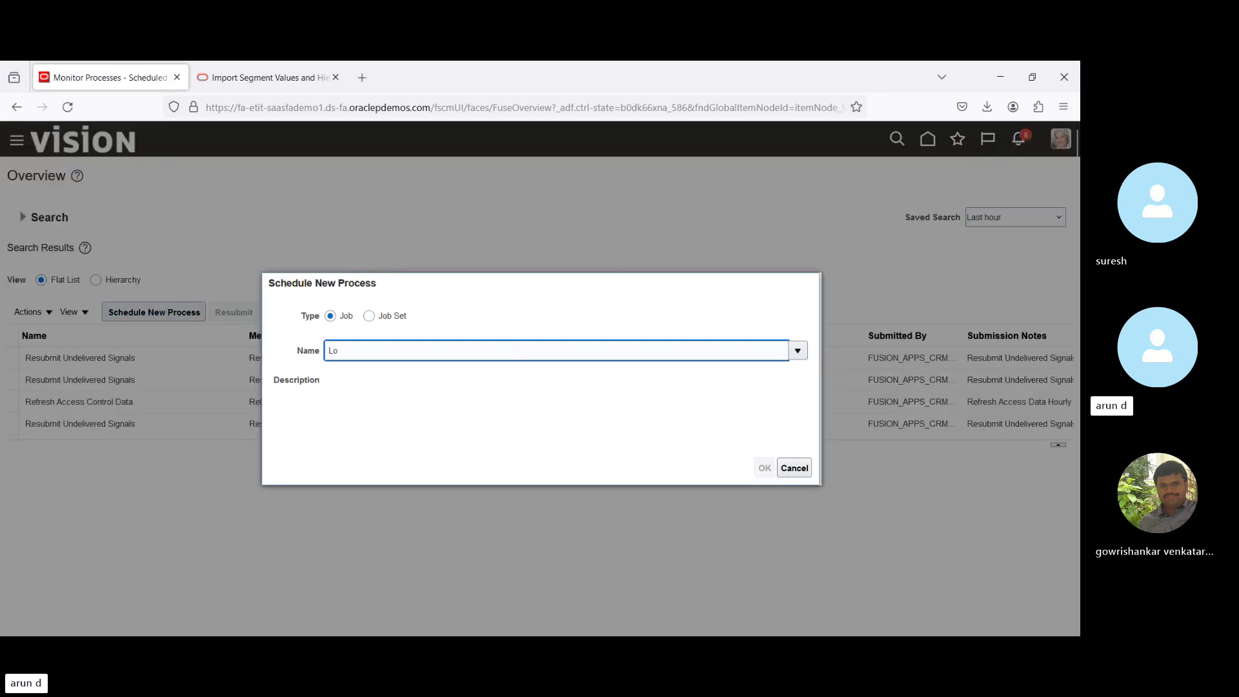
pyautogui.write('Load in')
pyautogui.click(795, 468)
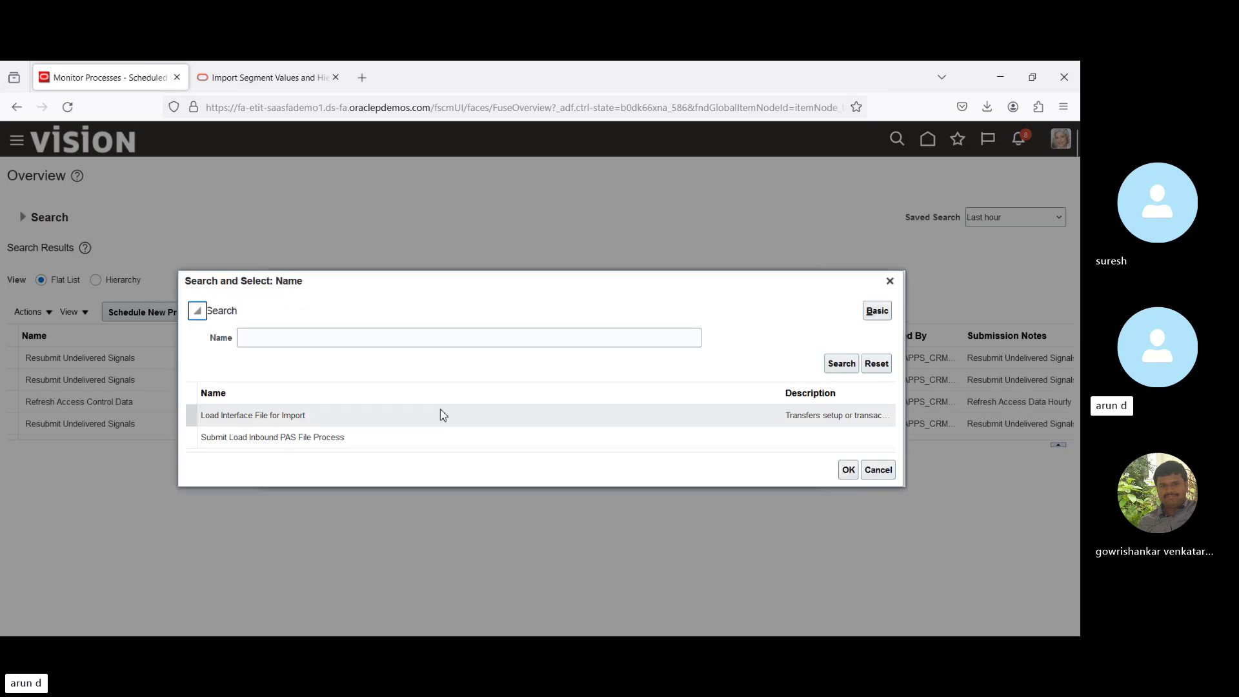
pyautogui.click(346, 416)
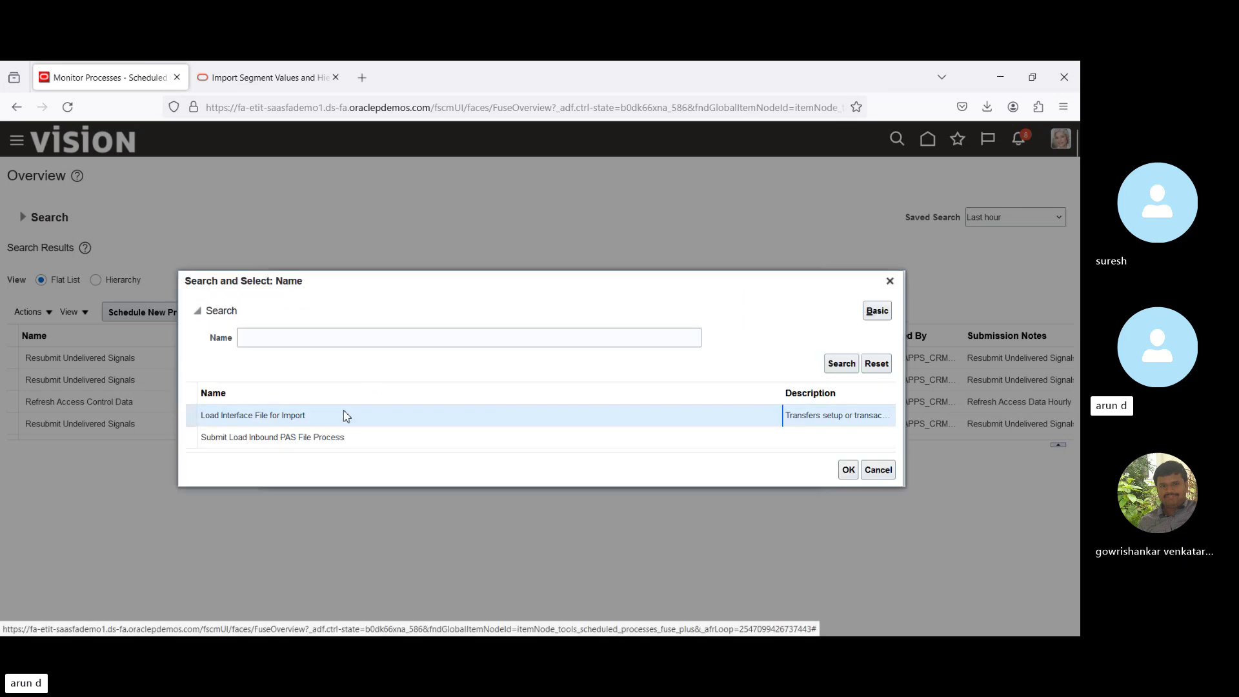
pyautogui.click(848, 471)
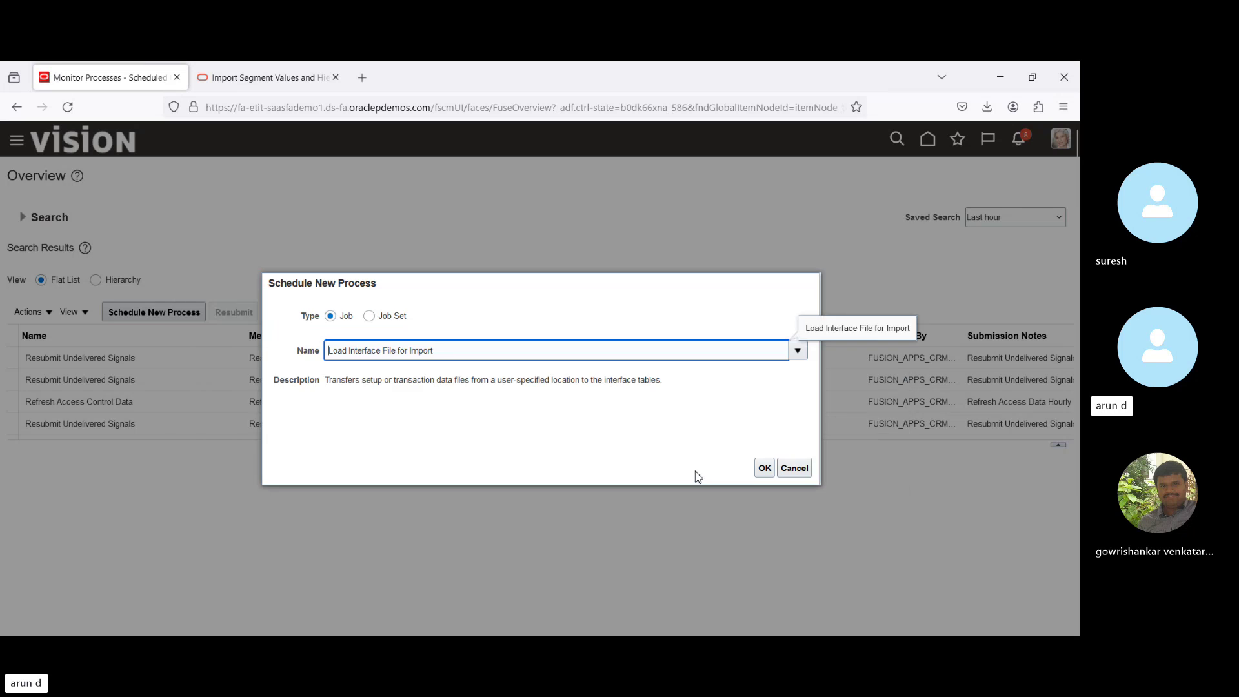
pyautogui.click(764, 468)
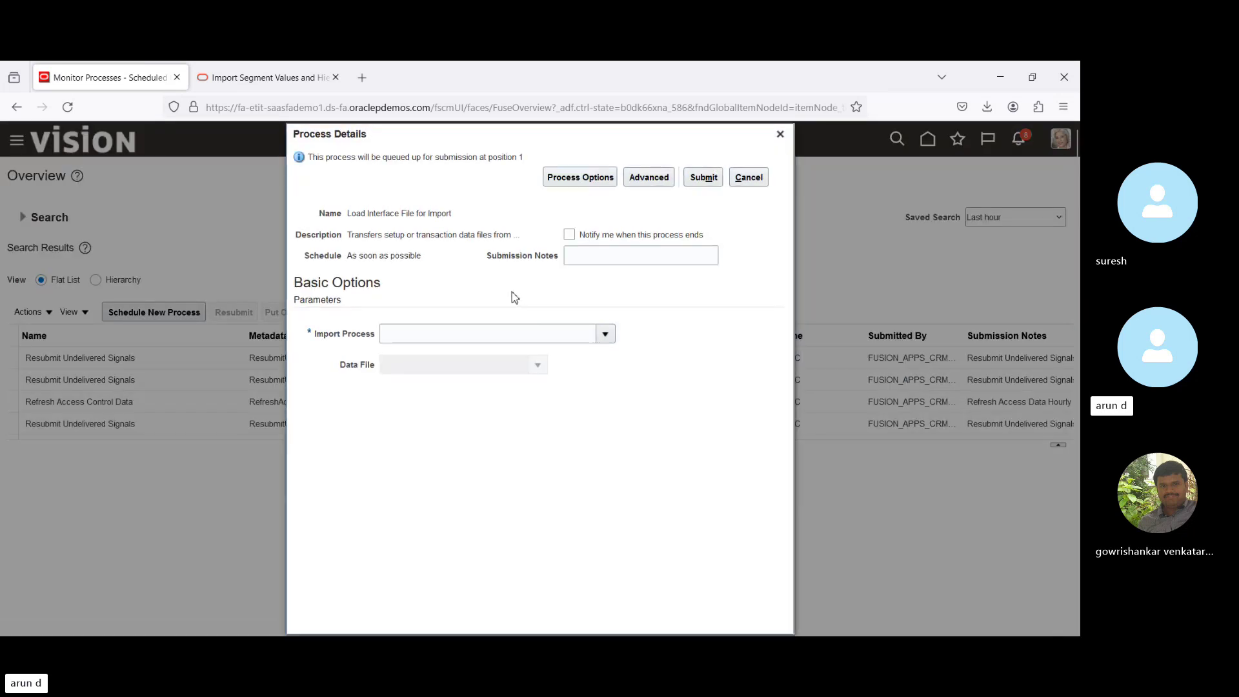
pyautogui.click(607, 336)
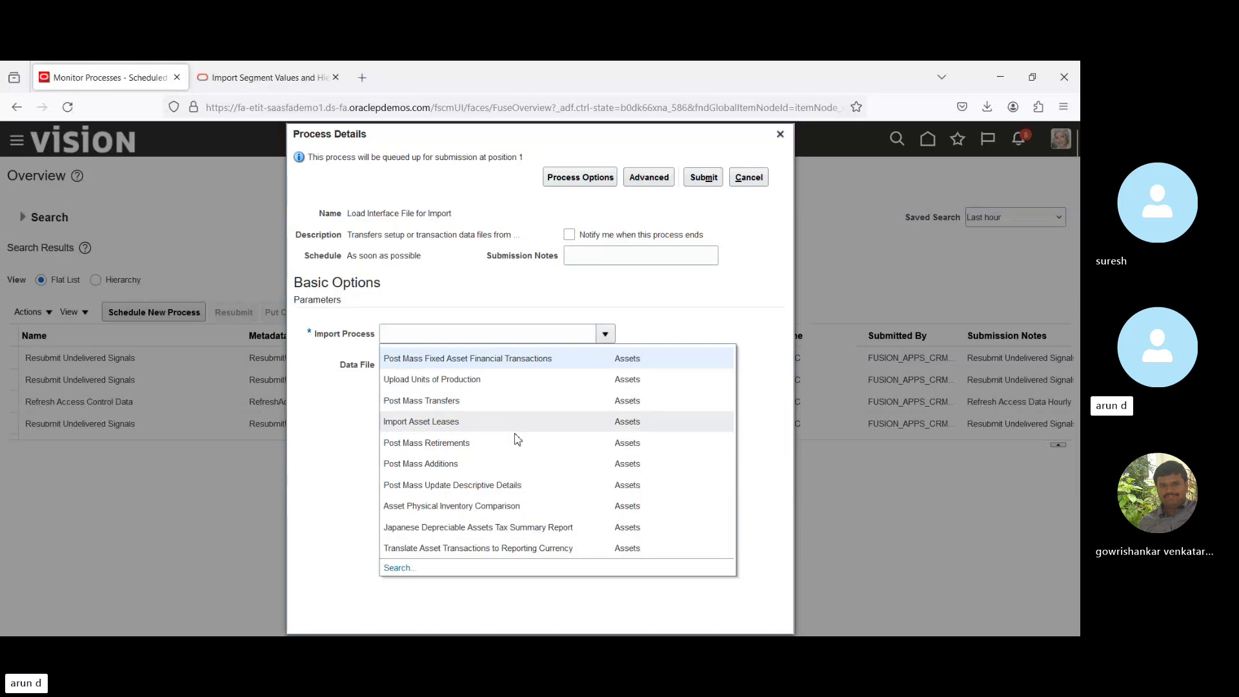
# Search for 'Import' and choose Import Segment Values and Hierarchies as the Import Process.
pyautogui.click(391, 568)
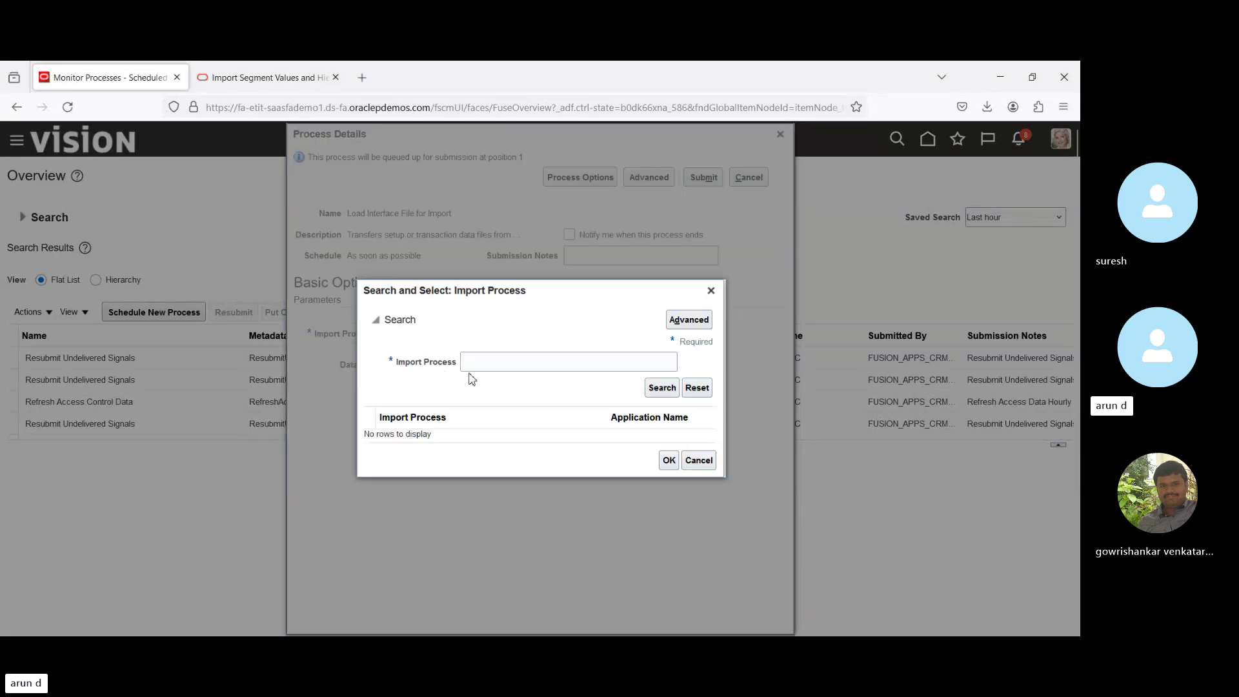
pyautogui.click(509, 361)
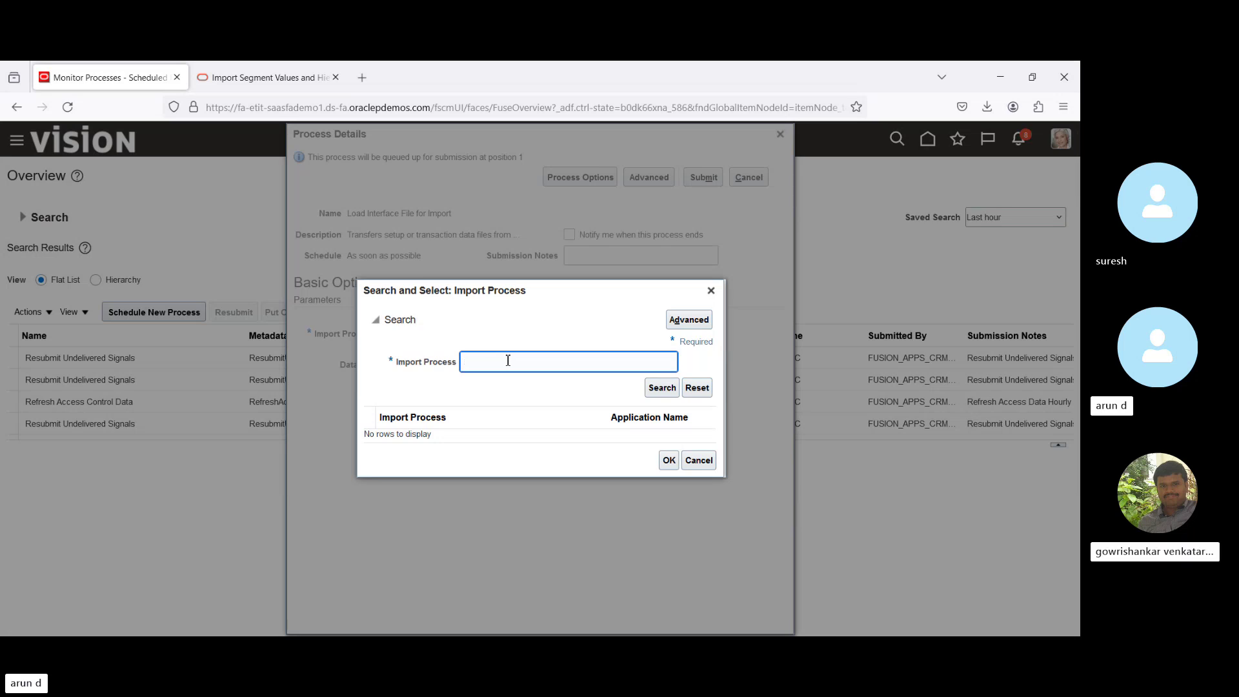
pyautogui.write('Import%v')
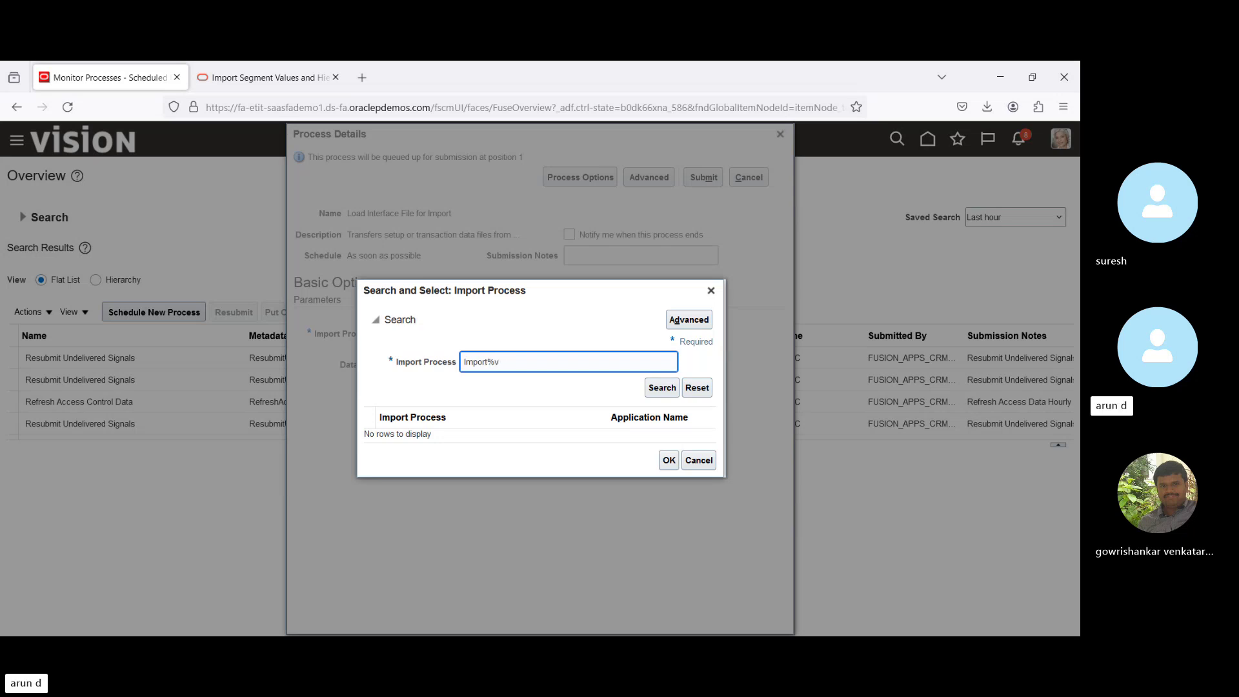
pyautogui.write('l%')
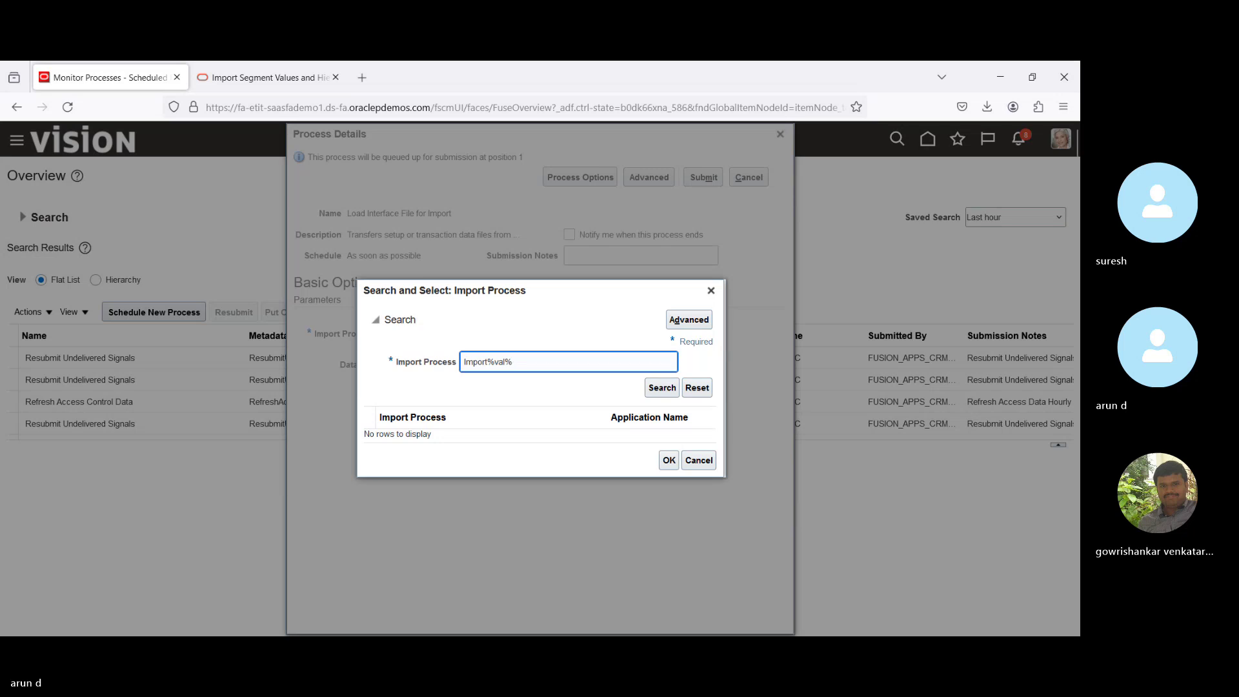
pyautogui.click(661, 389)
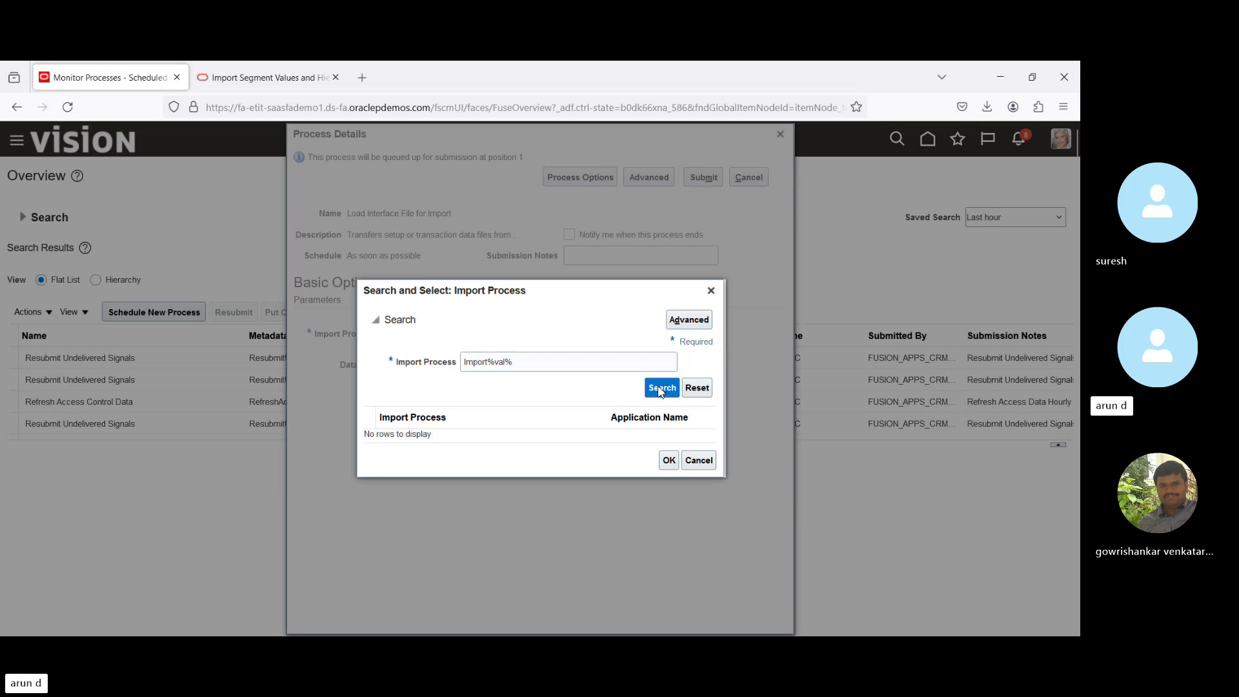
pyautogui.click(583, 363)
pyautogui.press('BackSpace')
pyautogui.press('BackSpace')
pyautogui.press('BackSpace')
pyautogui.press('BackSpace')
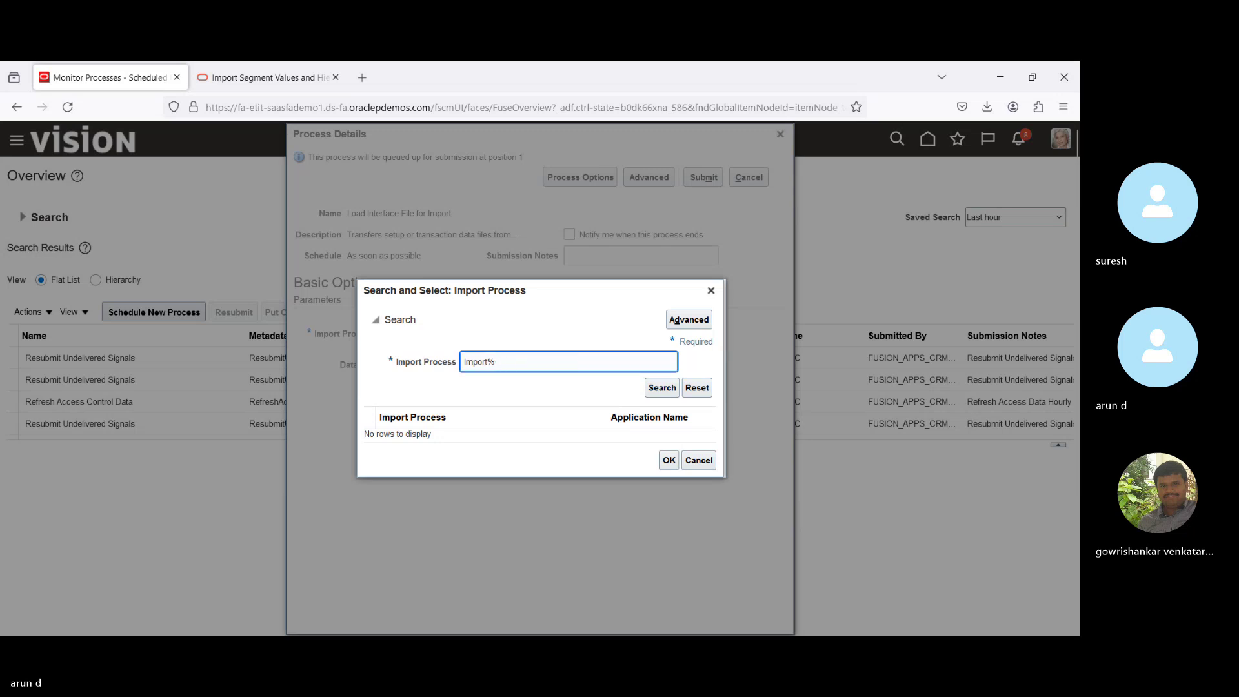
pyautogui.press('Return')
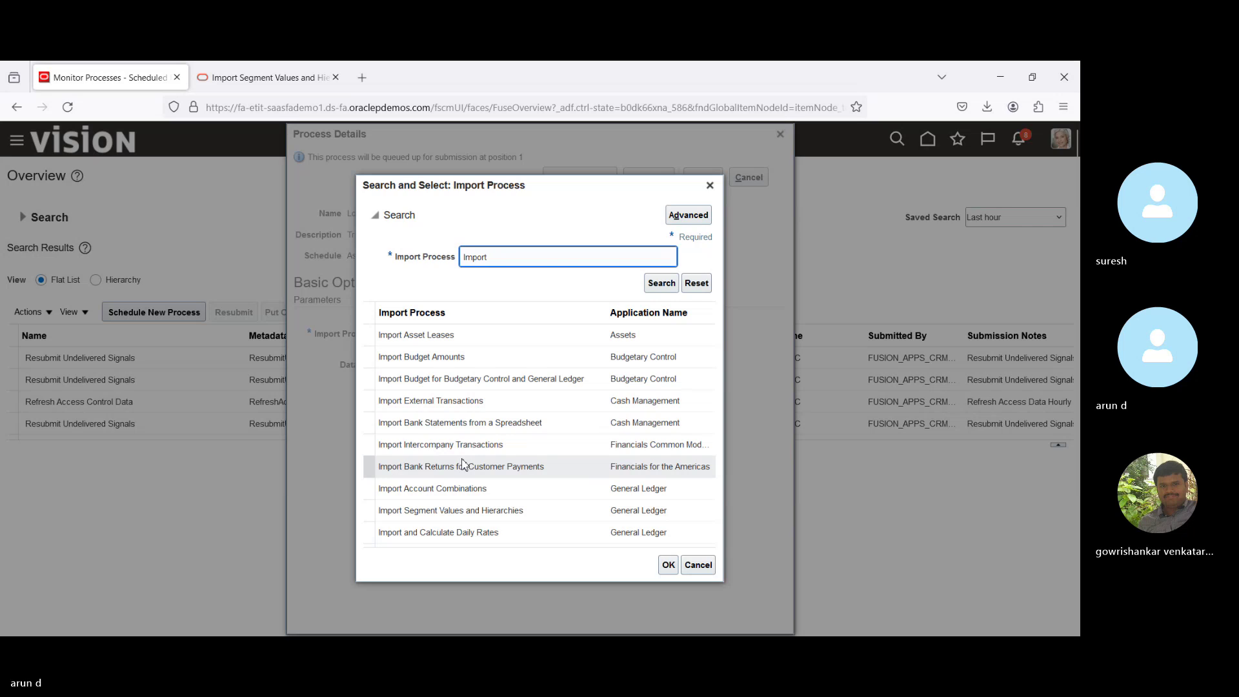
pyautogui.click(461, 510)
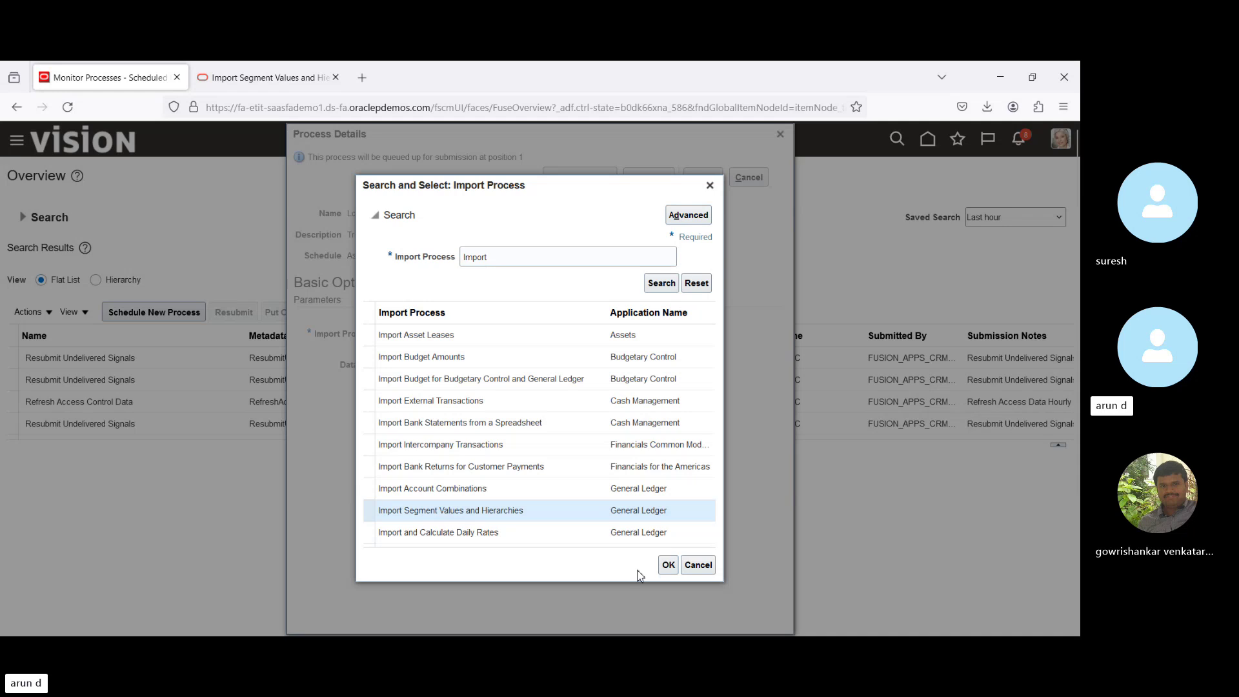
pyautogui.click(668, 569)
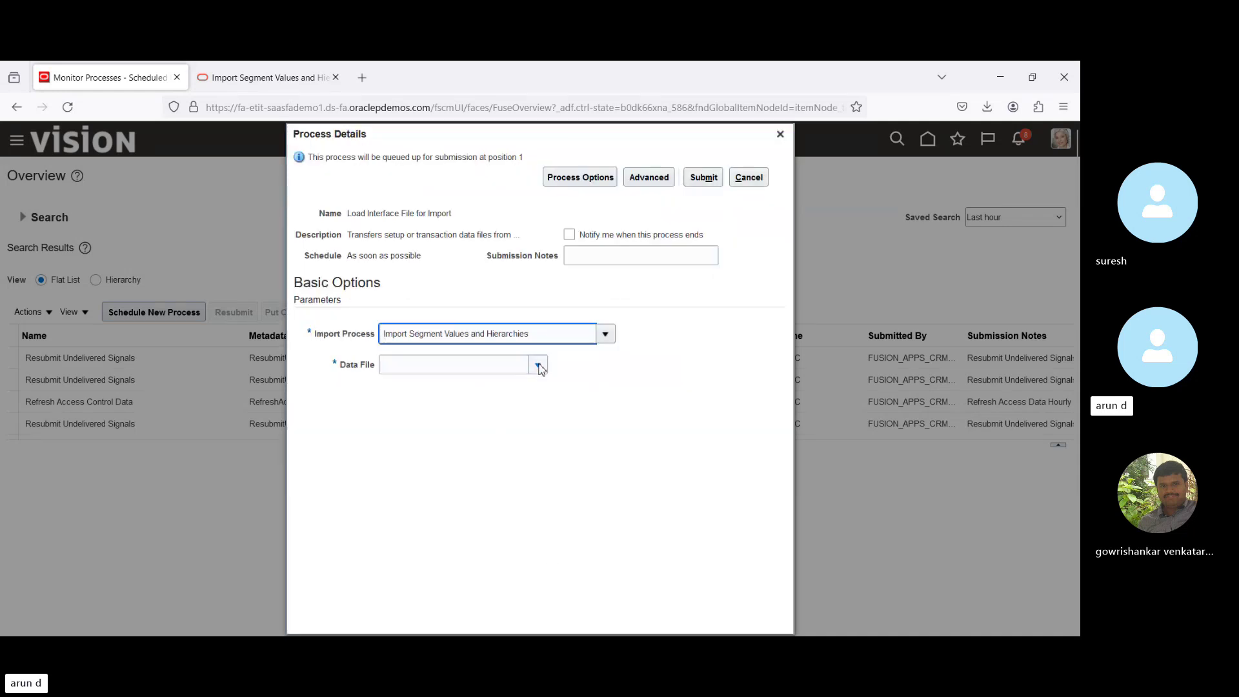
# Cancel the new data file upload and close Process Details without submitting.
pyautogui.click(539, 366)
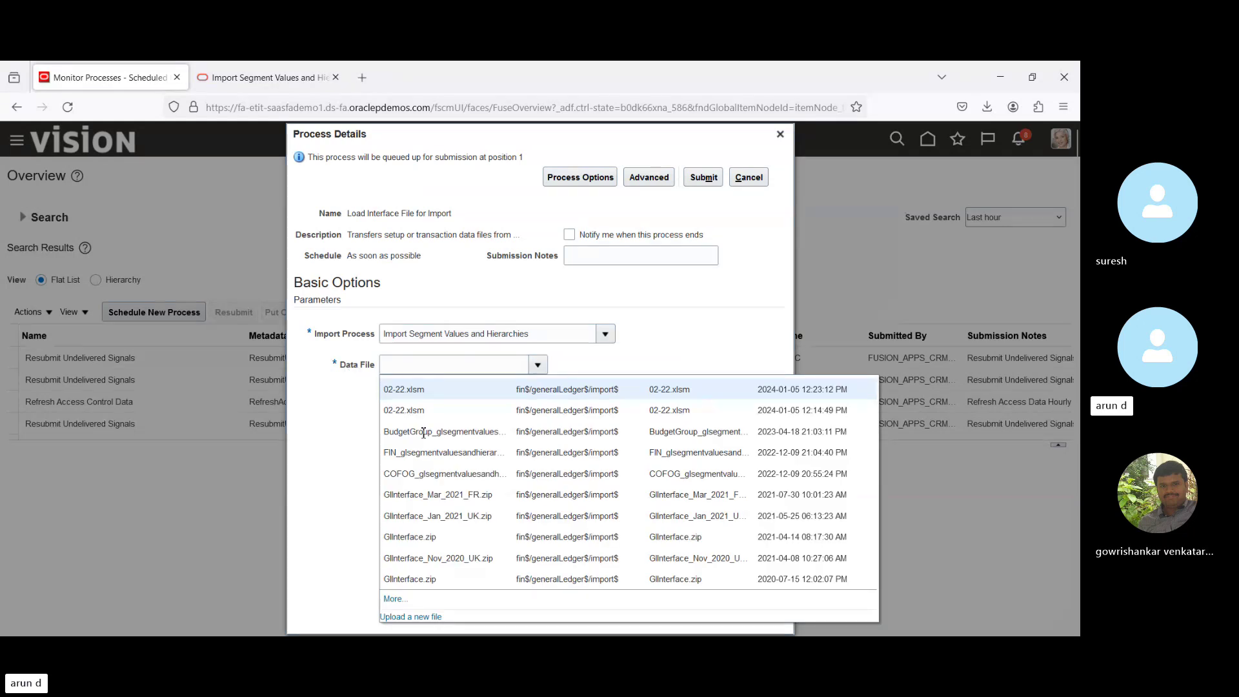
pyautogui.click(408, 617)
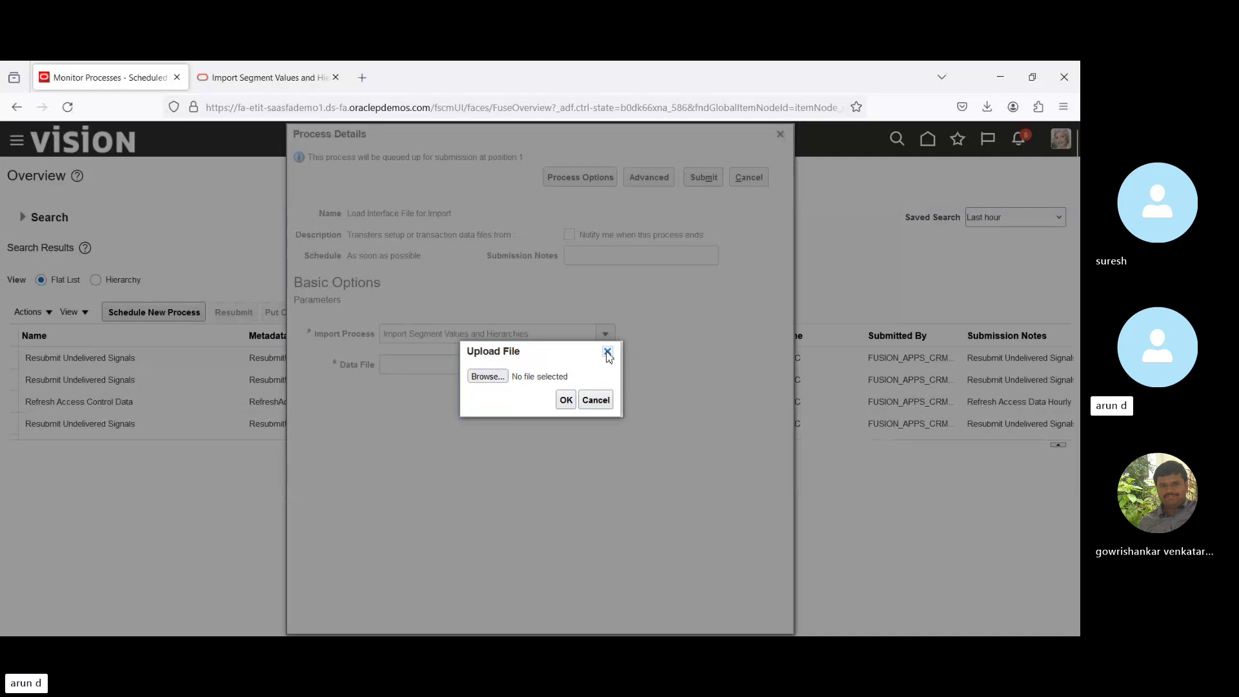
pyautogui.click(608, 351)
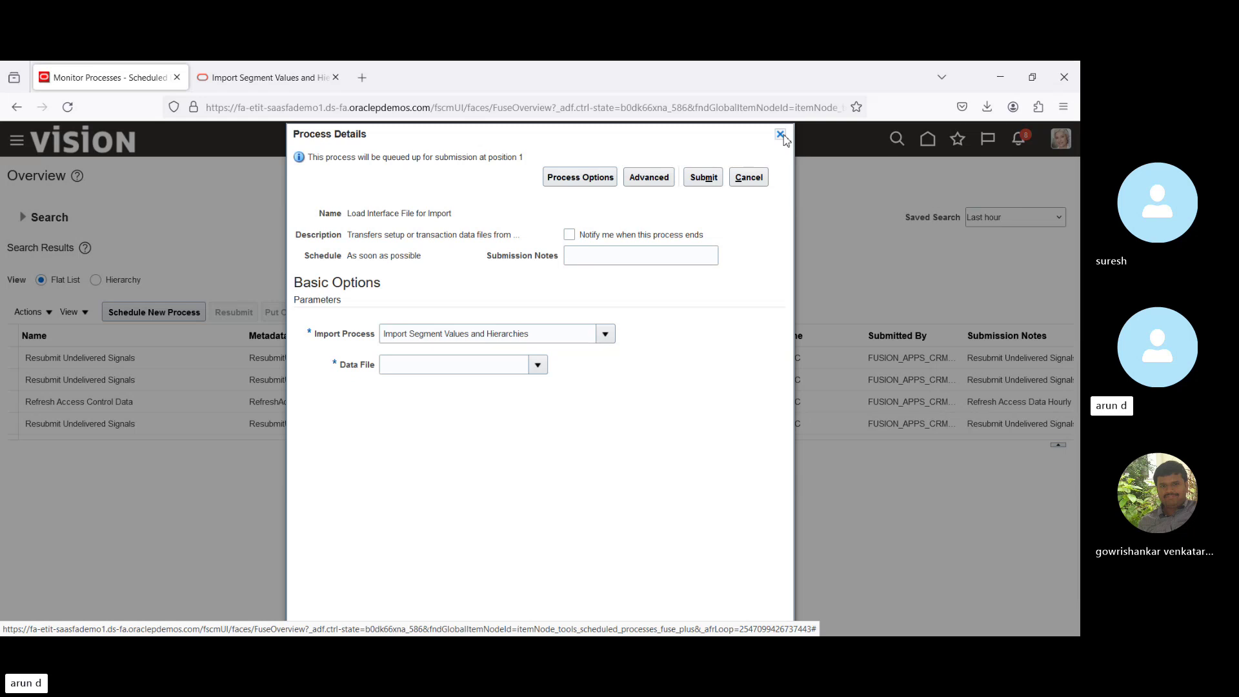
pyautogui.click(781, 136)
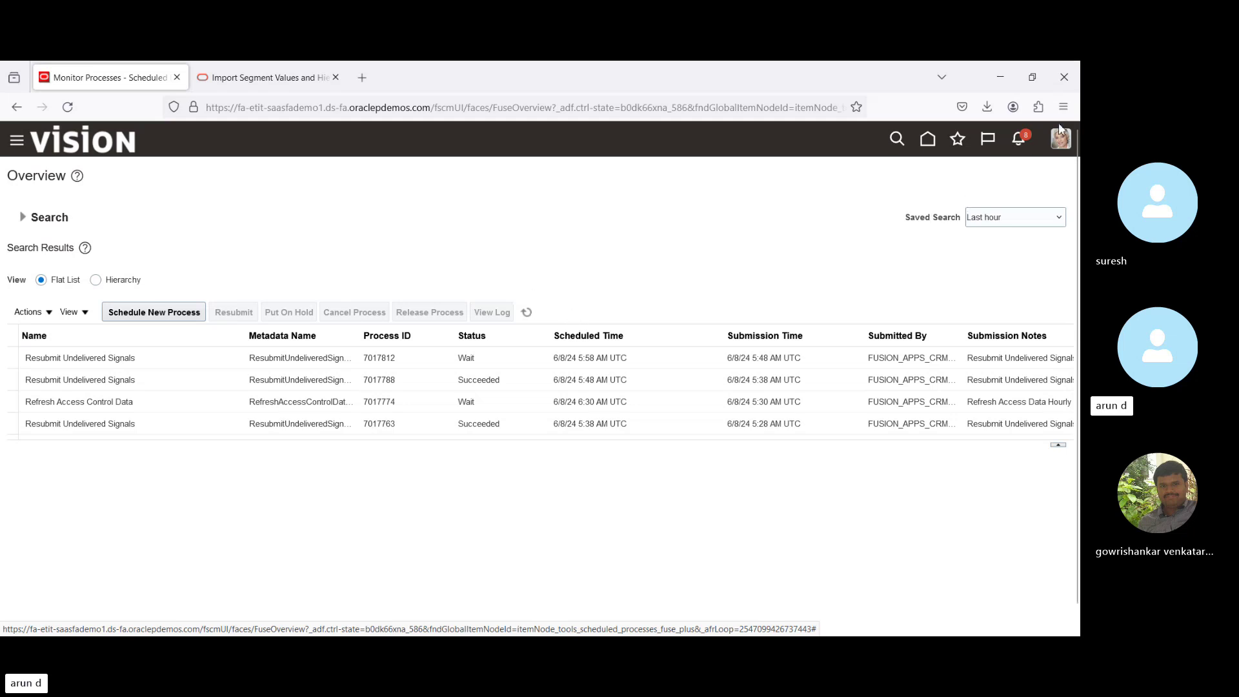
# In Setup and Maintenance, list all Financial Reporting Structures tasks and open Manage Account Hierarchies.
pyautogui.click(1059, 143)
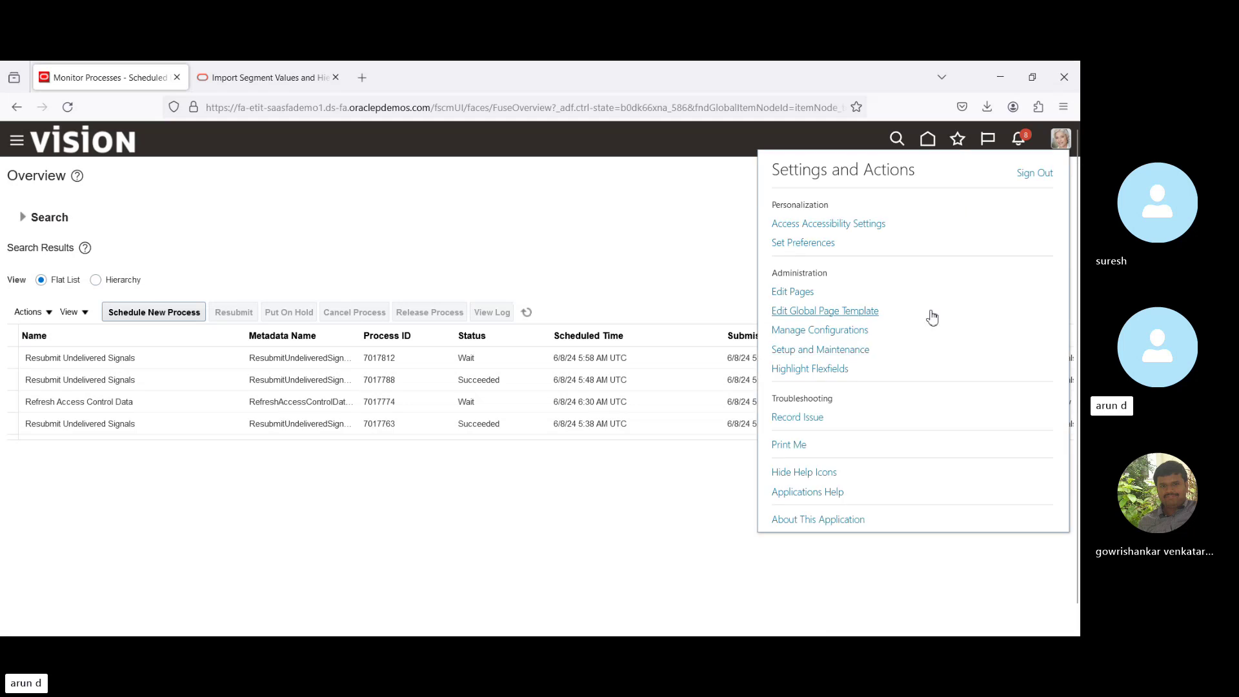
pyautogui.click(832, 351)
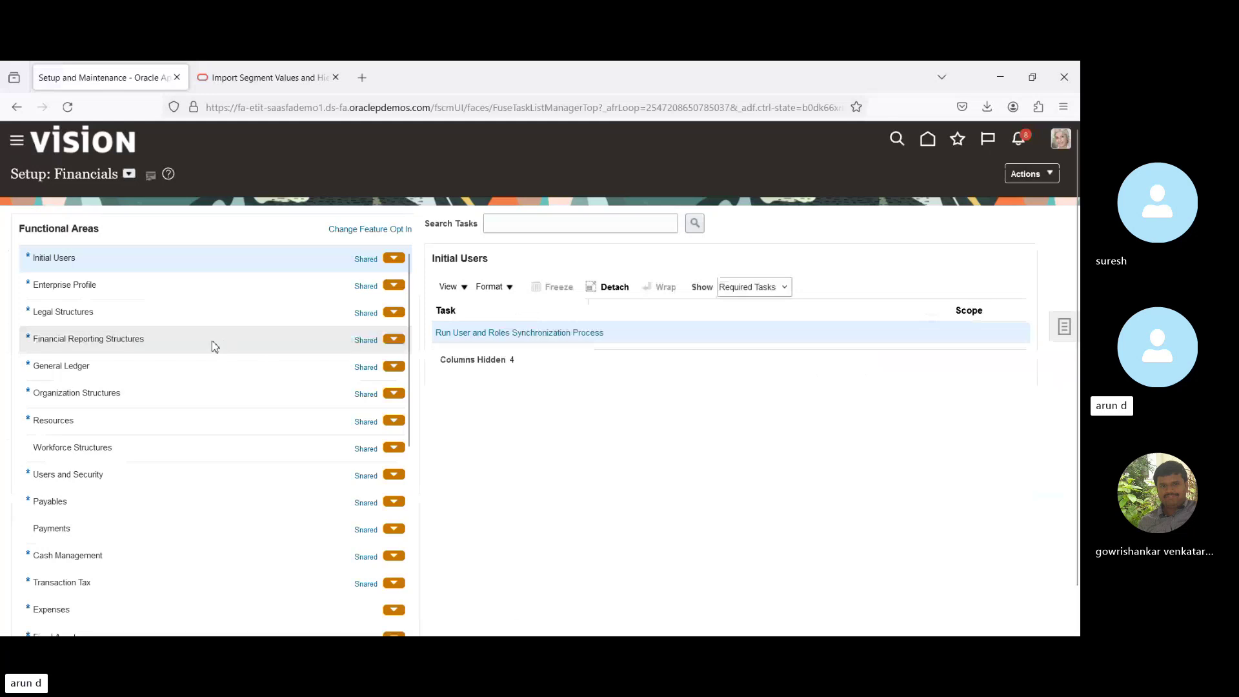
pyautogui.click(214, 344)
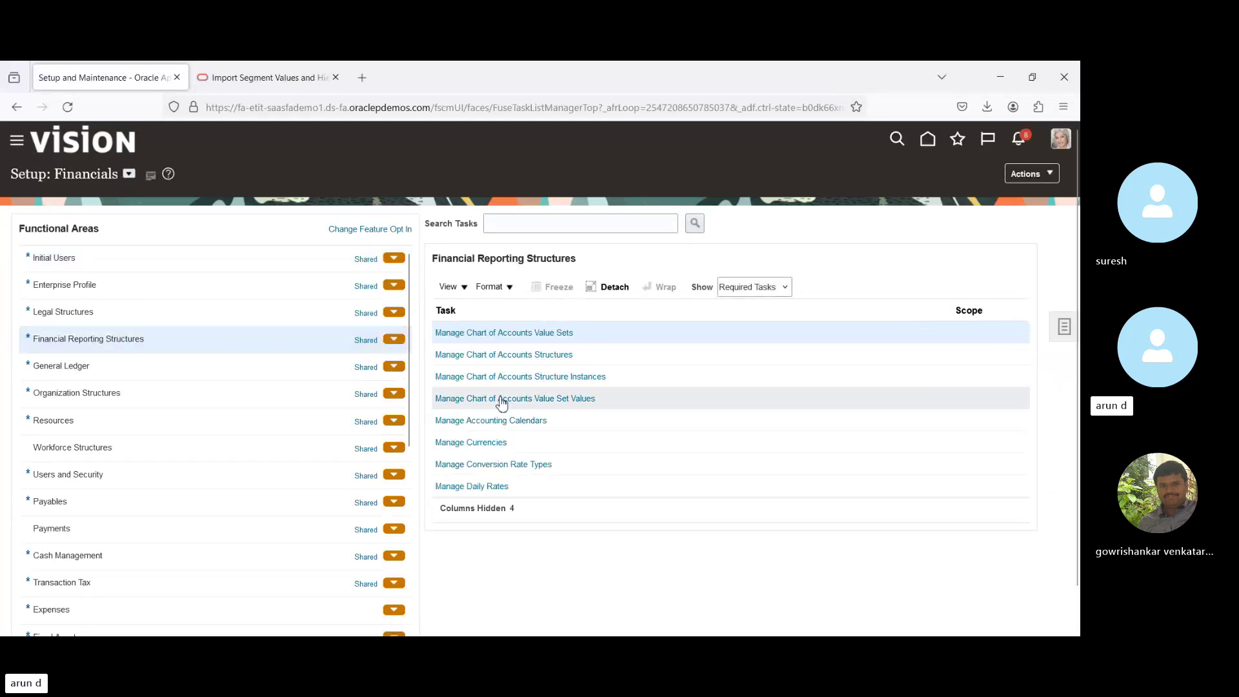
pyautogui.click(746, 293)
pyautogui.click(745, 310)
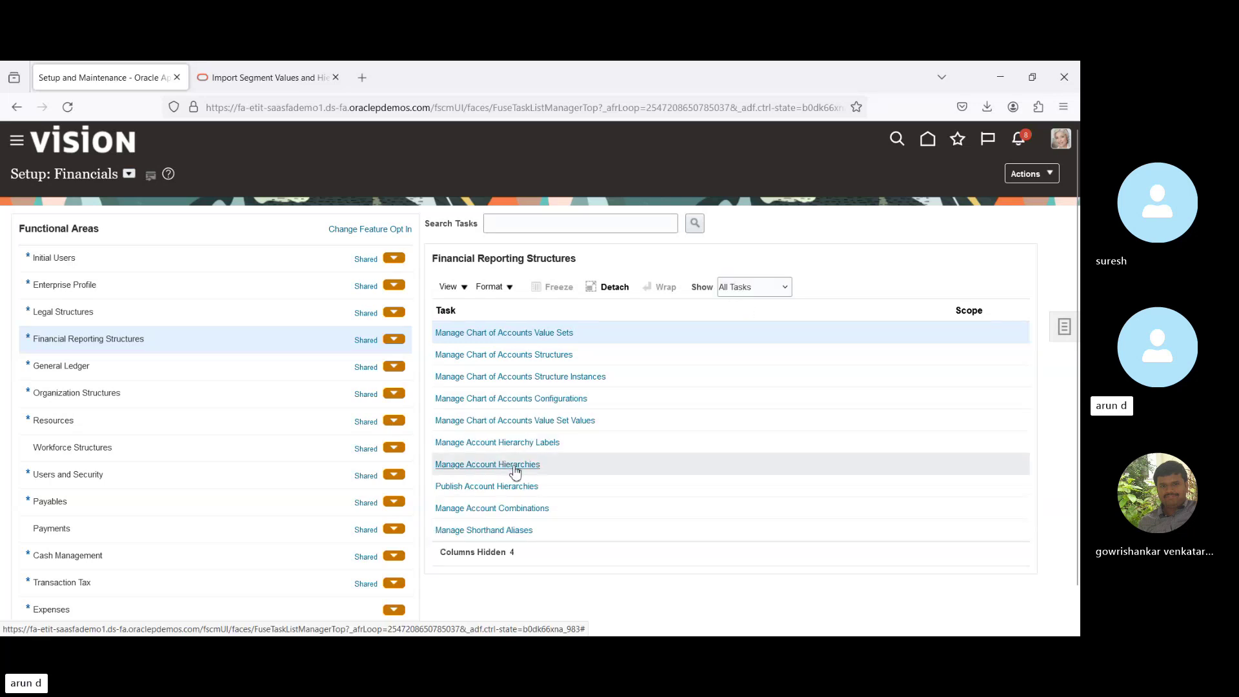
pyautogui.click(472, 464)
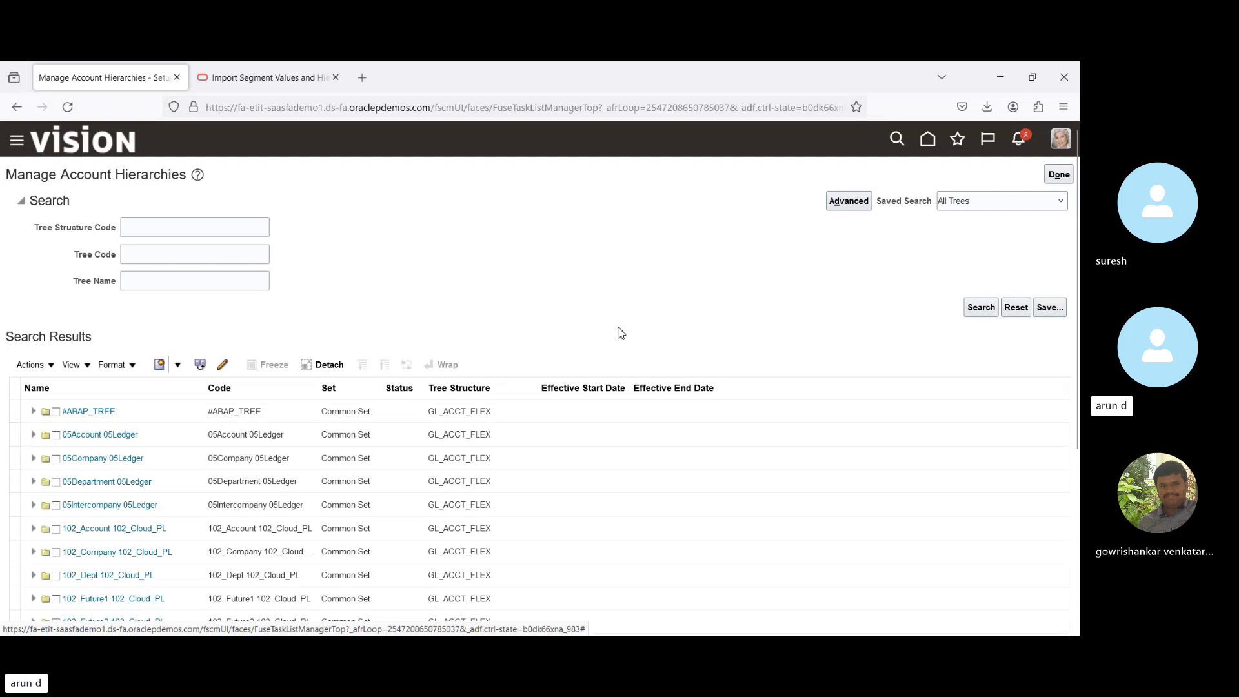
pyautogui.scroll(-3, 540, 370)
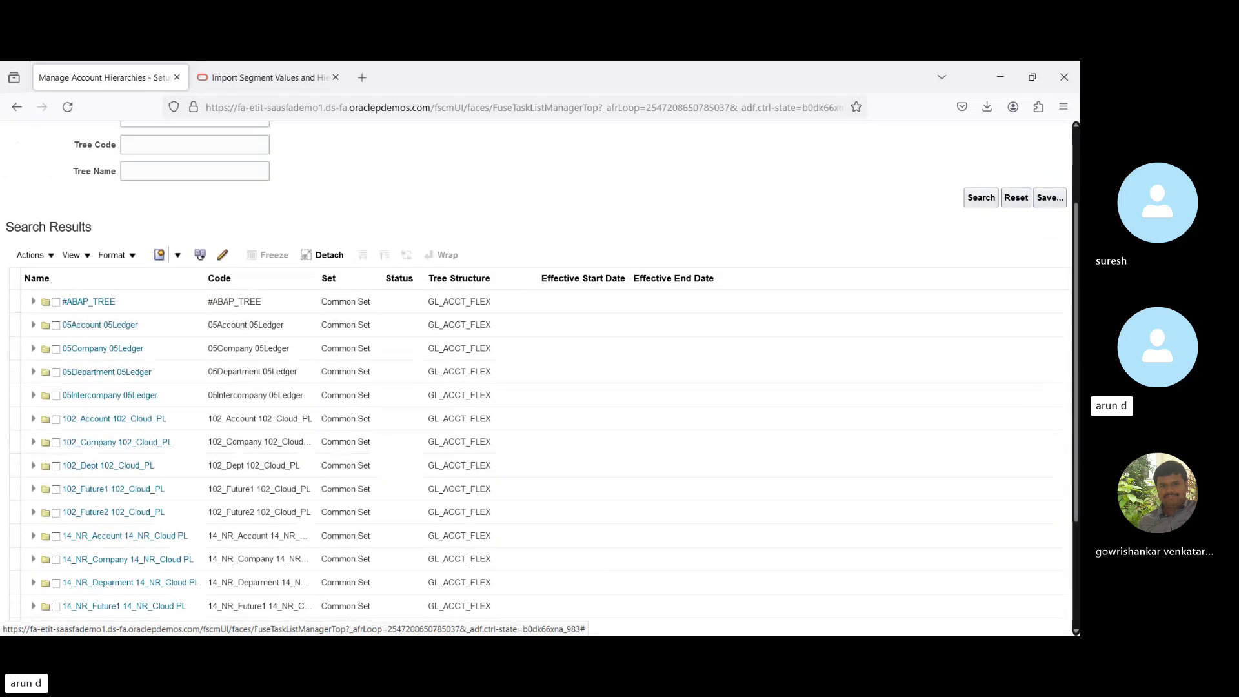
pyautogui.scroll(-1, 540, 370)
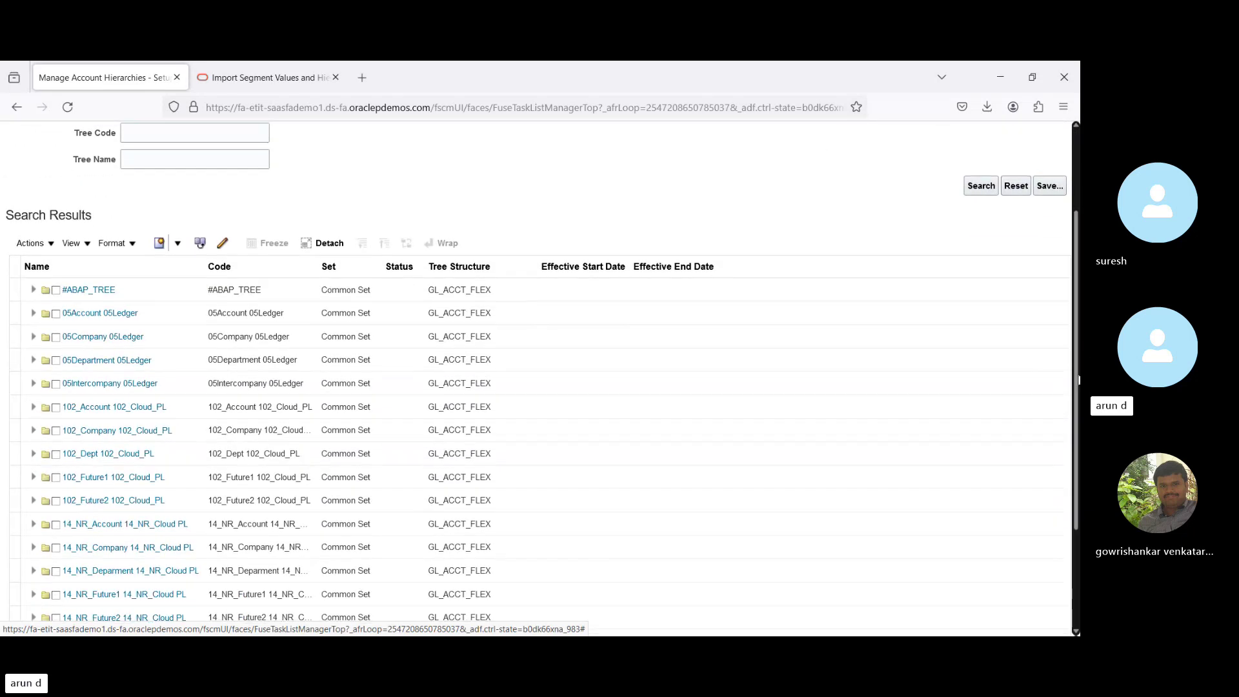
# Create tree BPI (code BPI) on Accounting Flexfield Hierarchy and expand Detail and Parent Values.
pyautogui.click(160, 244)
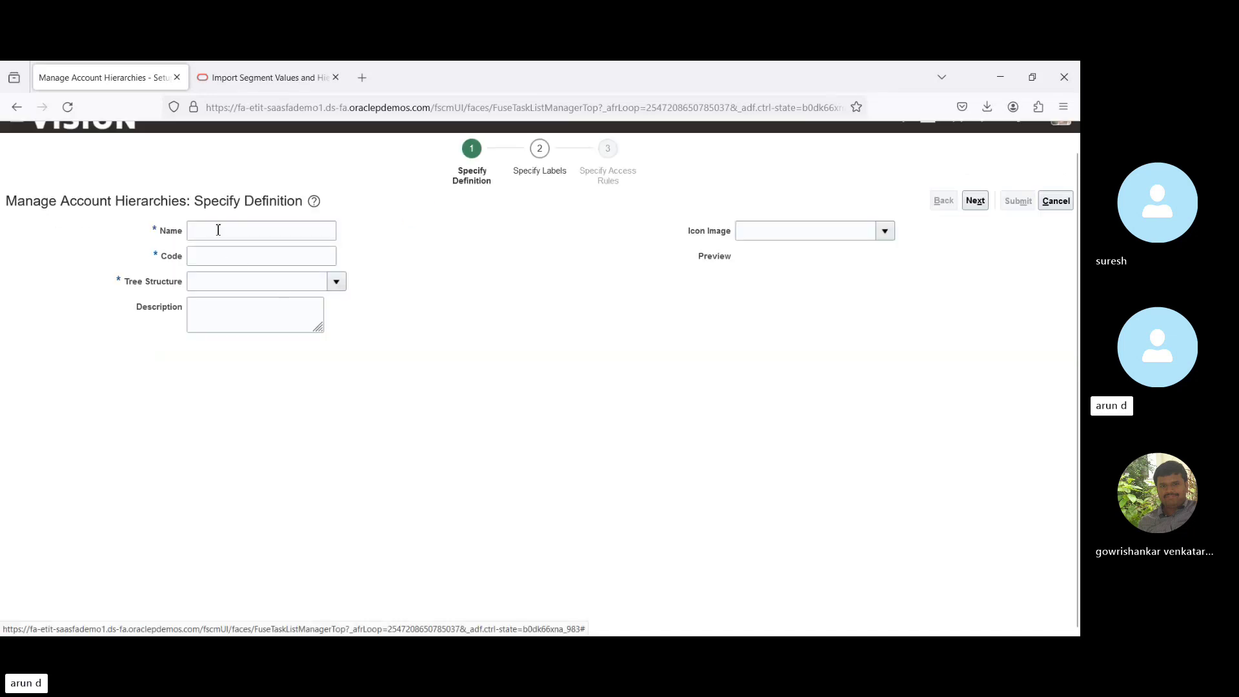
pyautogui.click(219, 230)
pyautogui.write('BP')
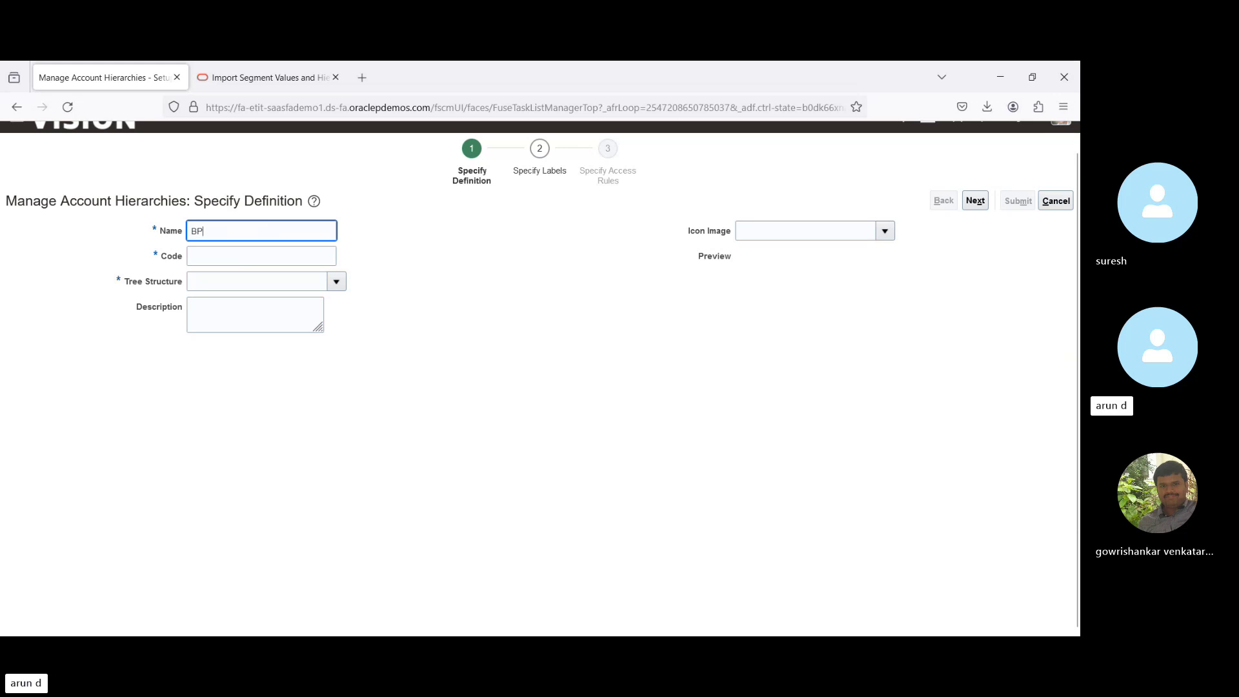
pyautogui.write('I')
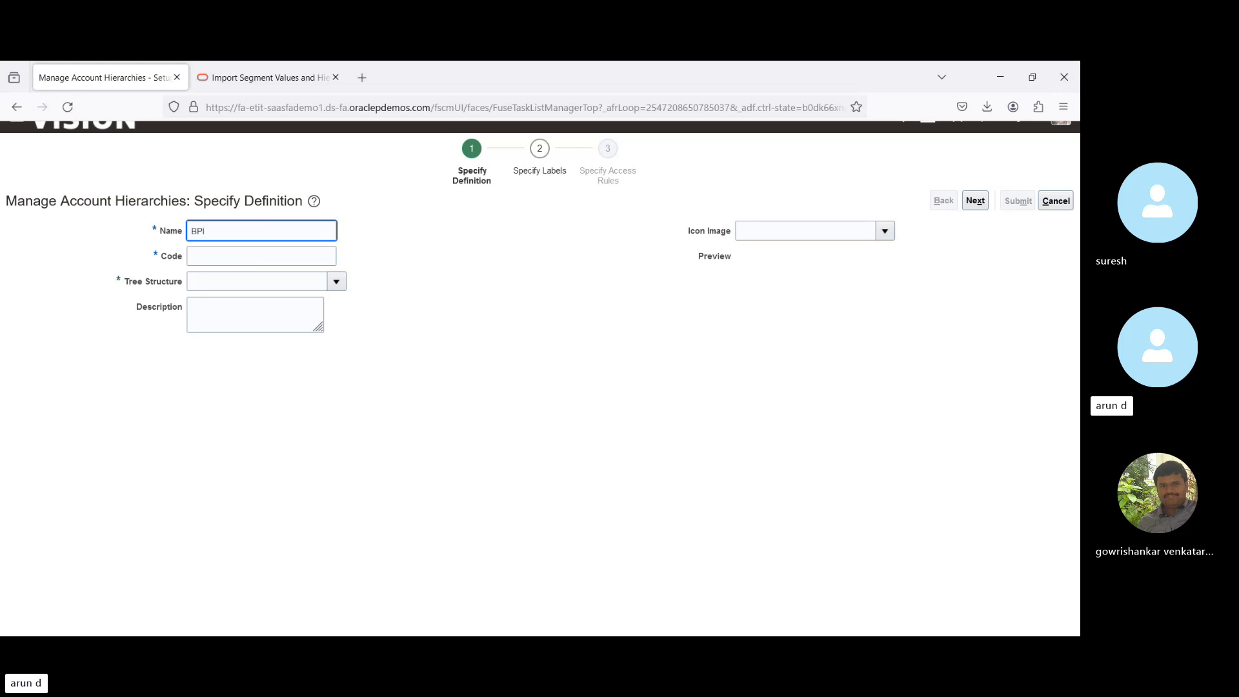
pyautogui.click(262, 256)
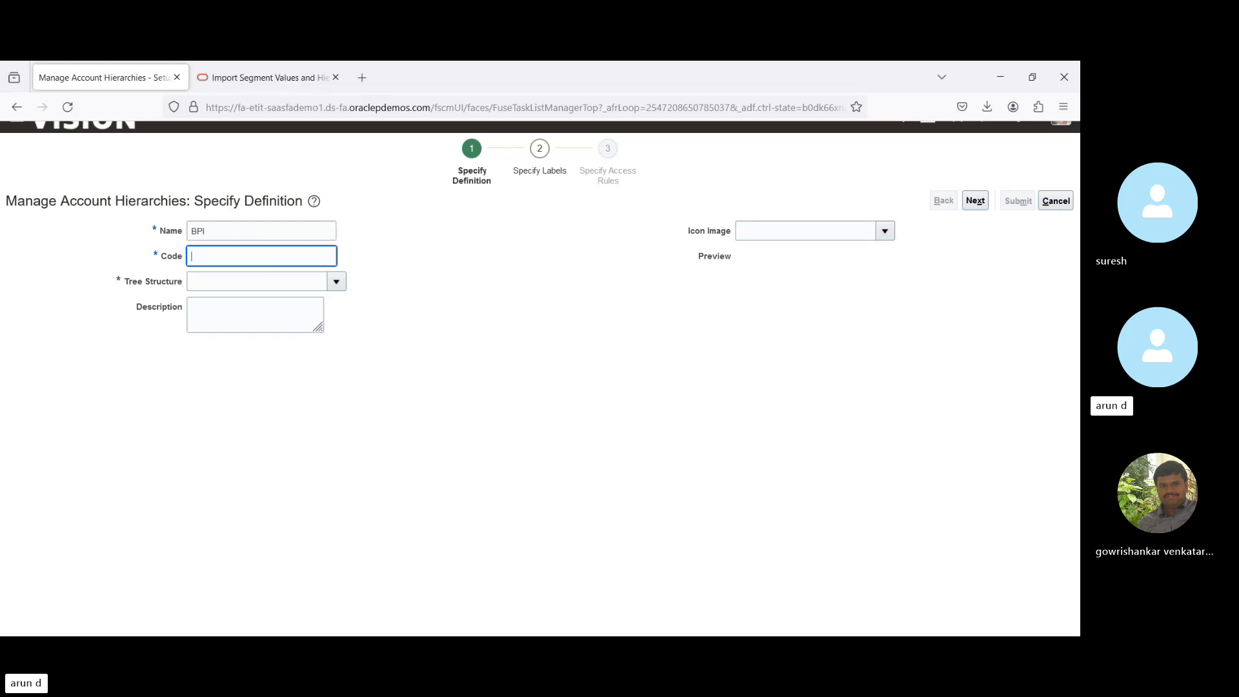
pyautogui.write('BPI')
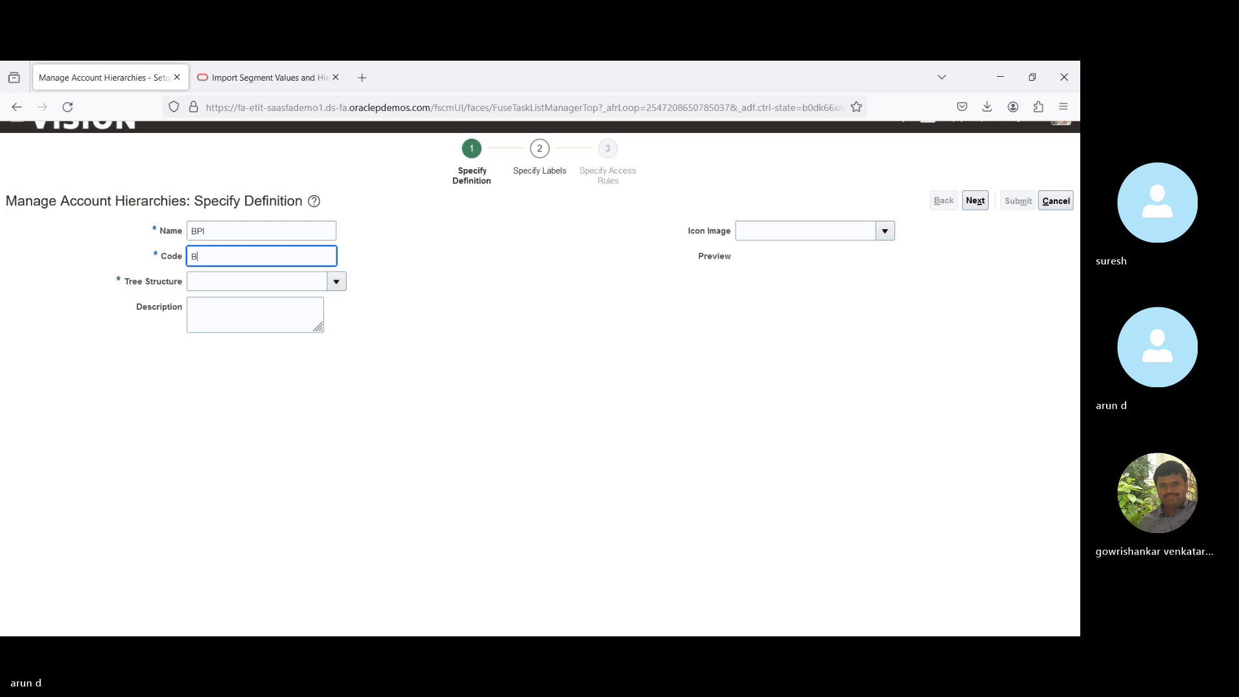
pyautogui.click(337, 284)
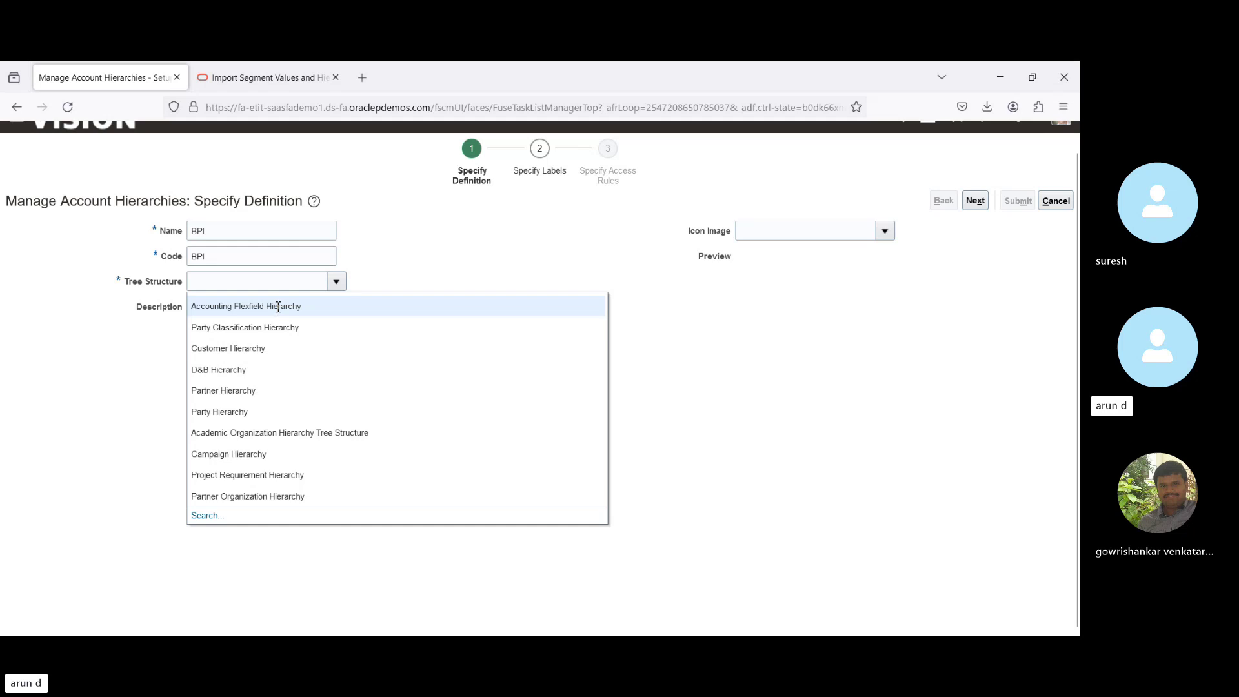
pyautogui.click(239, 307)
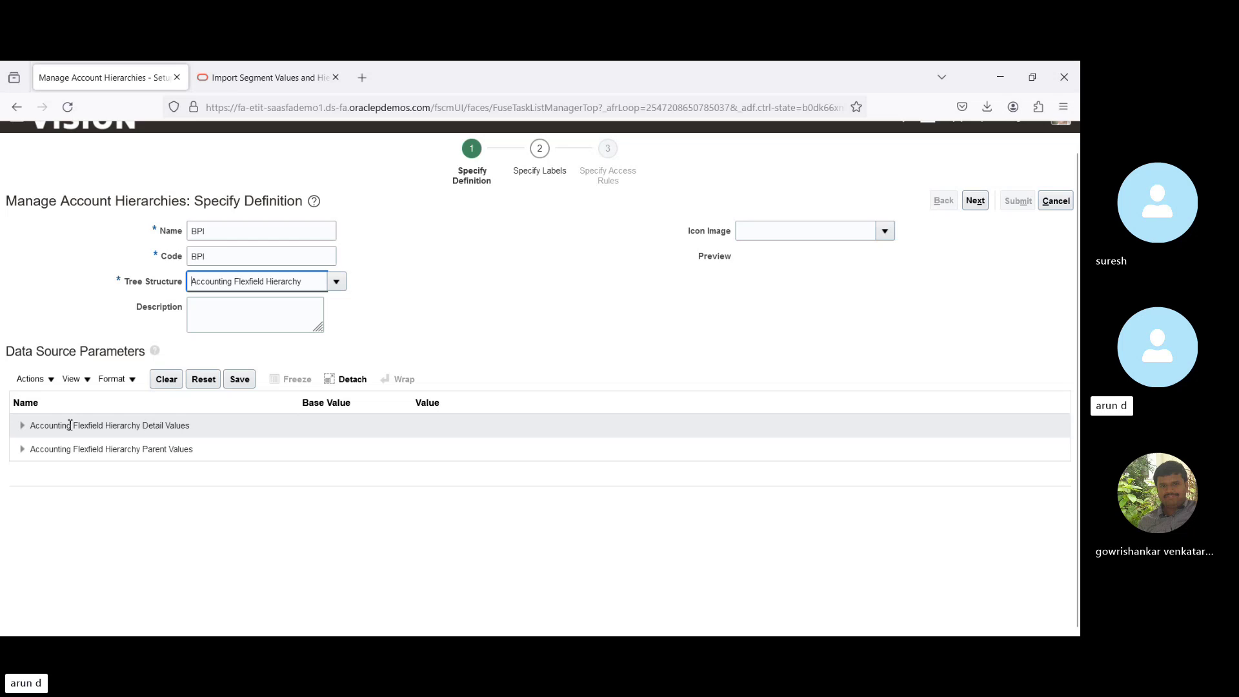
pyautogui.click(22, 427)
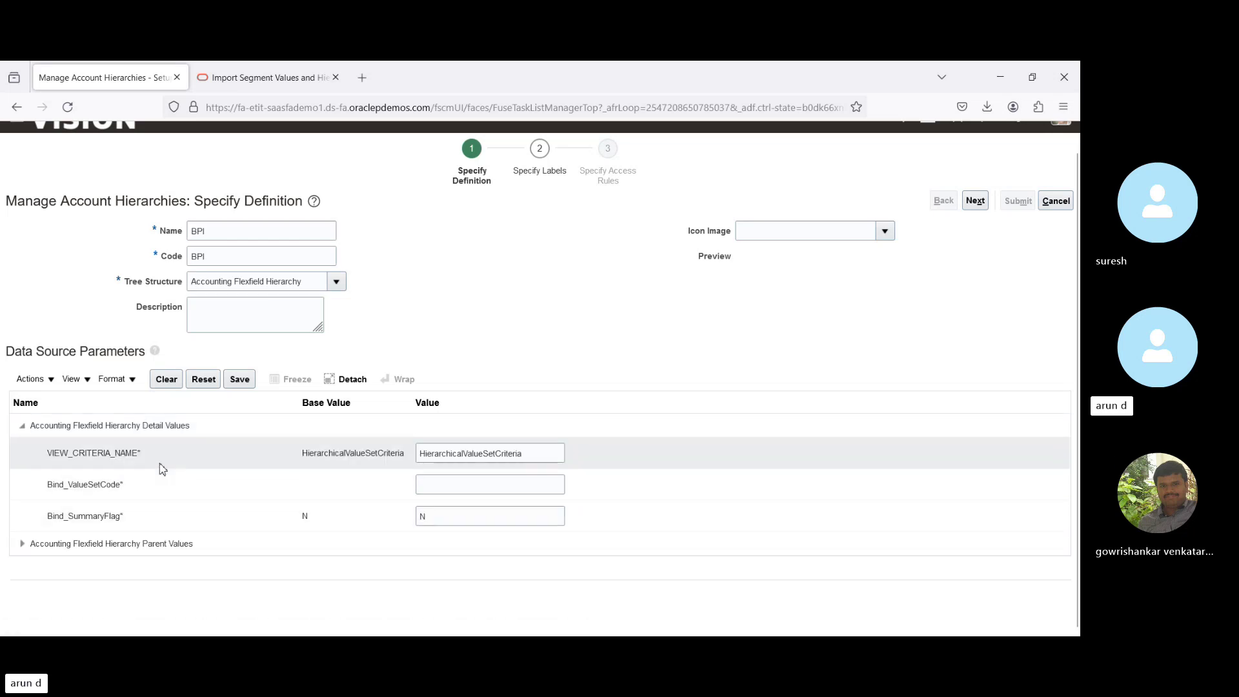
pyautogui.click(22, 545)
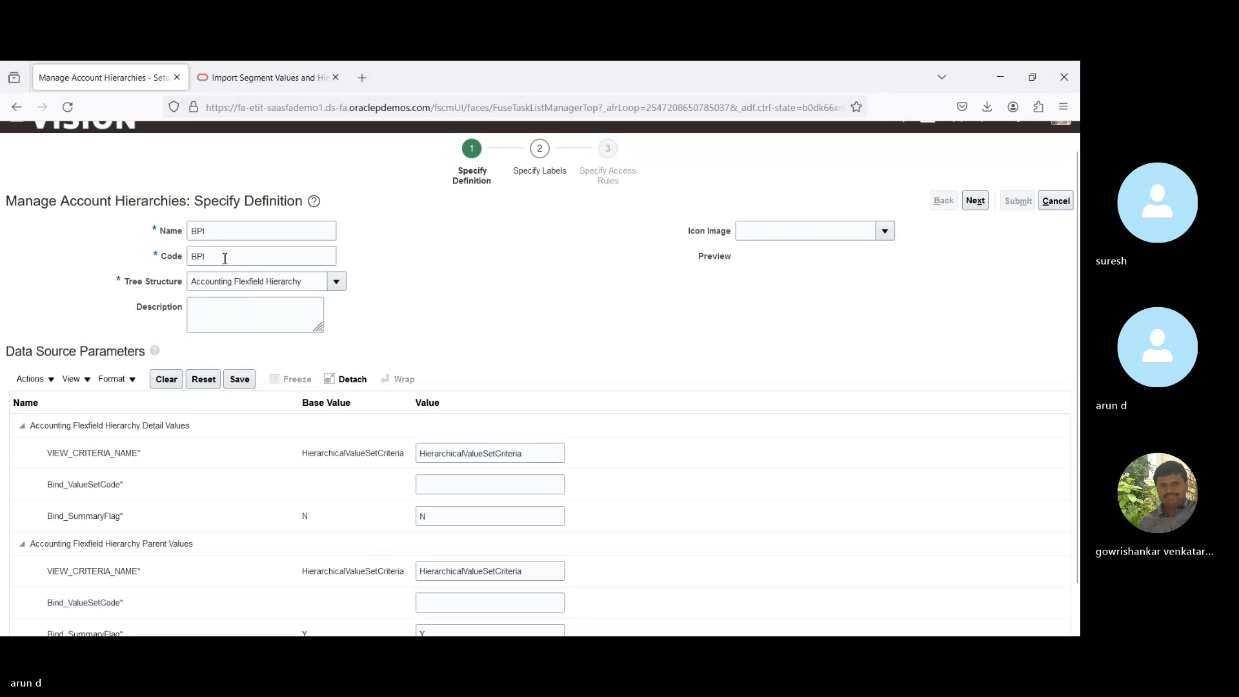
# Enter BPI_Company as both detail and parent Bind_ValueSetCode values and save.
pyautogui.click(443, 487)
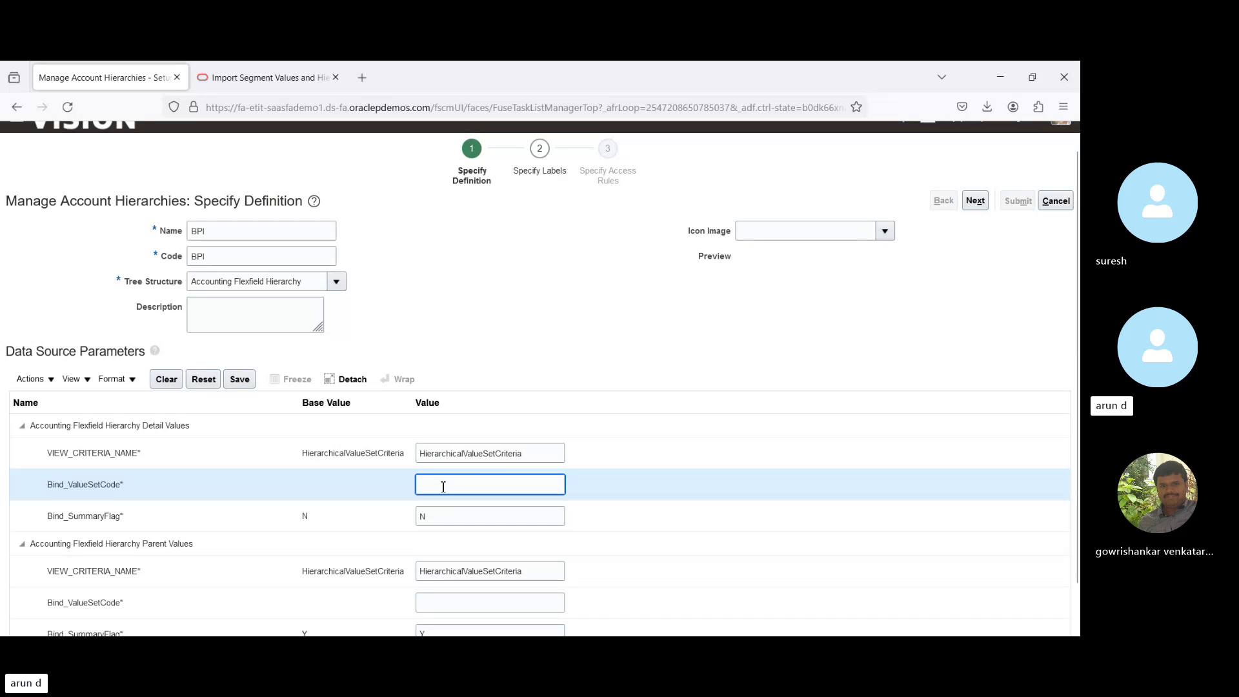
pyautogui.write('BPI')
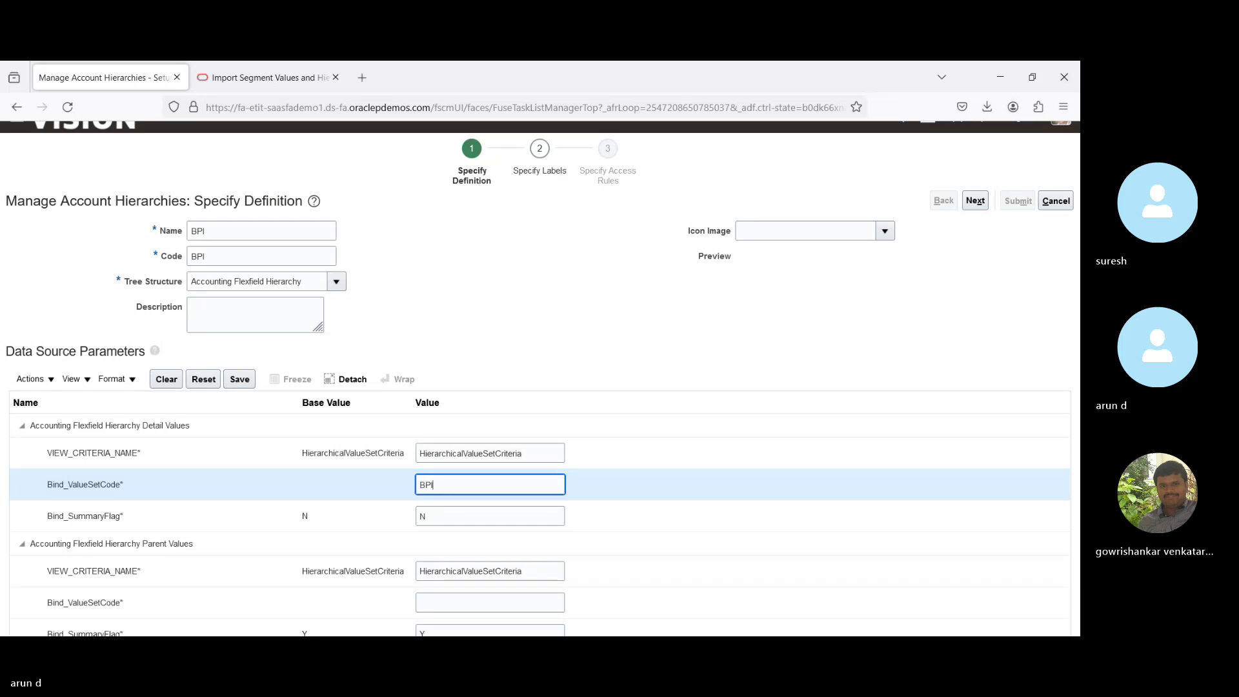
pyautogui.write('_Company')
pyautogui.doubleClick(460, 489)
pyautogui.hotkey('ctrl', 'c')
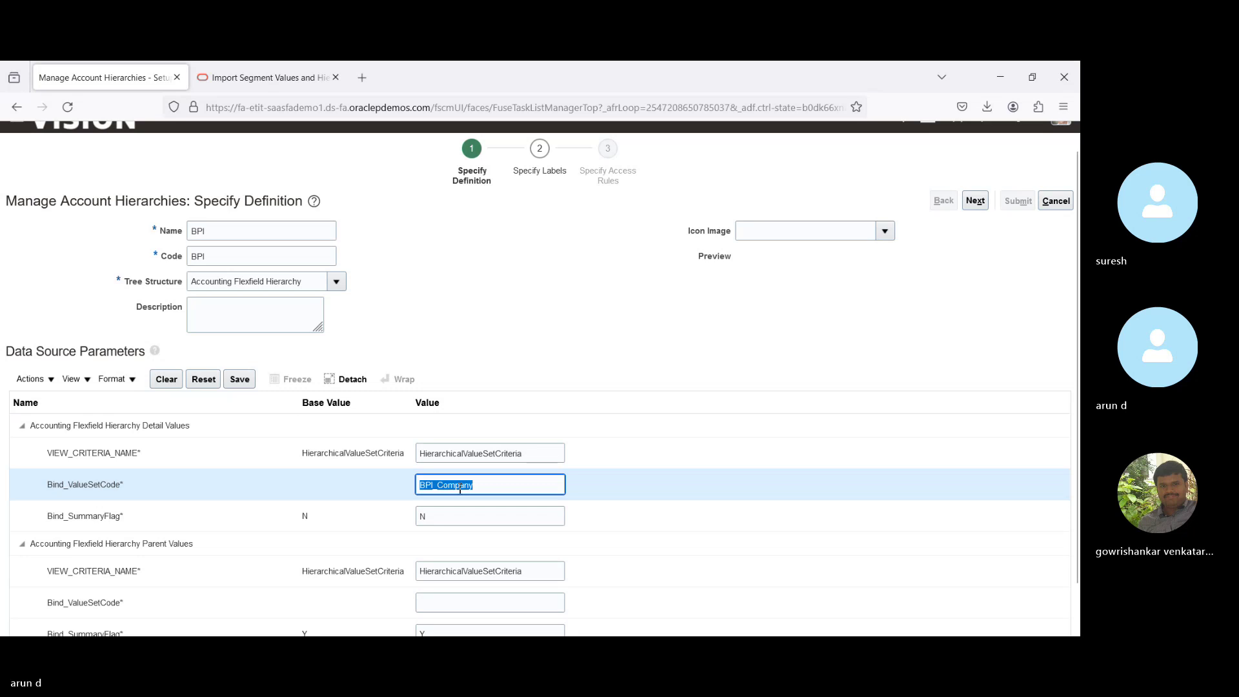
pyautogui.click(523, 604)
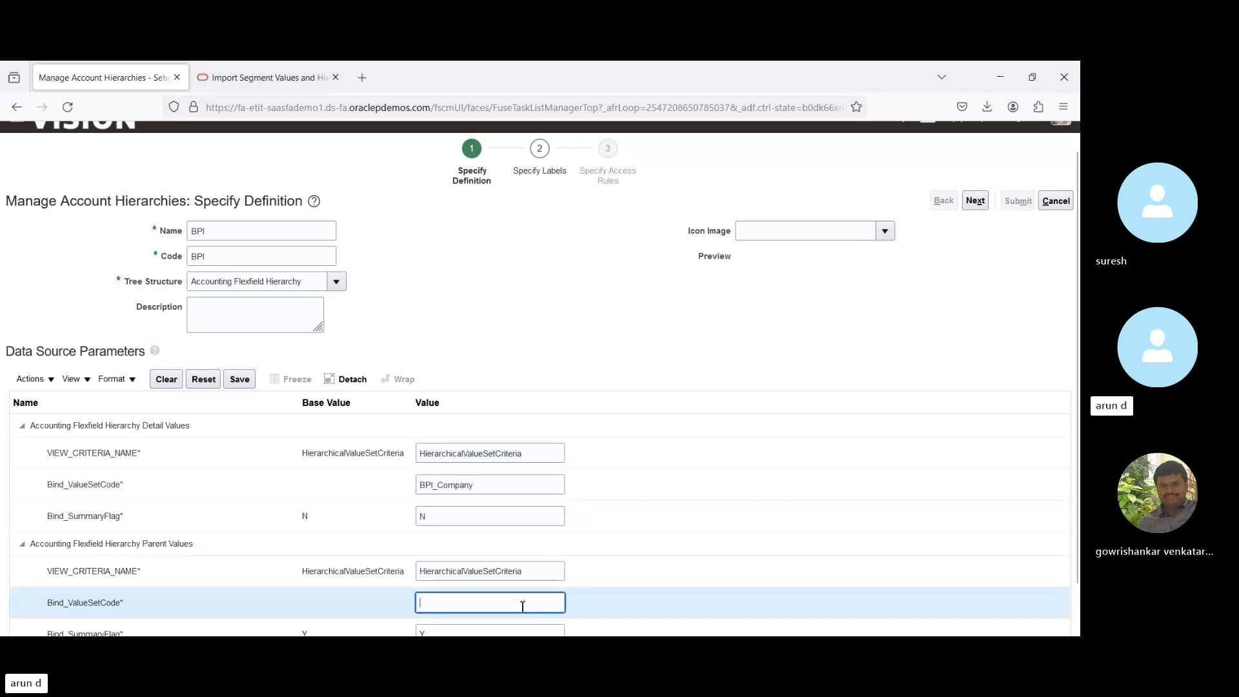
pyautogui.hotkey('ctrl', 'v')
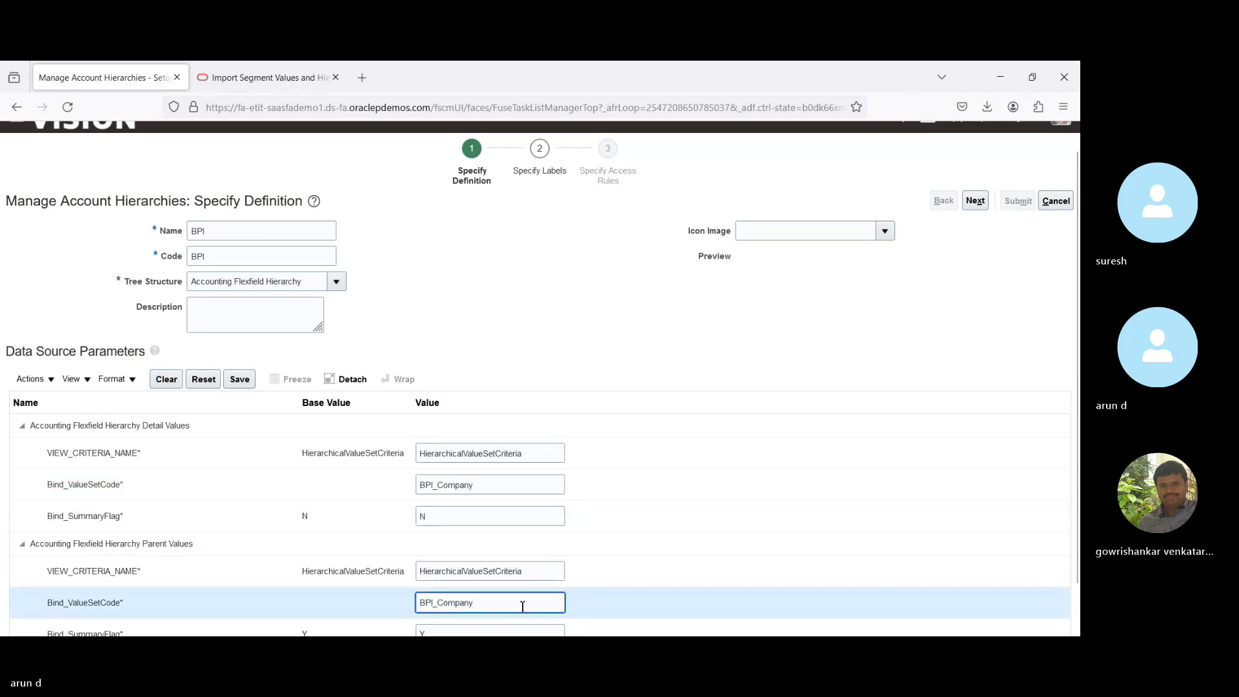
pyautogui.click(240, 381)
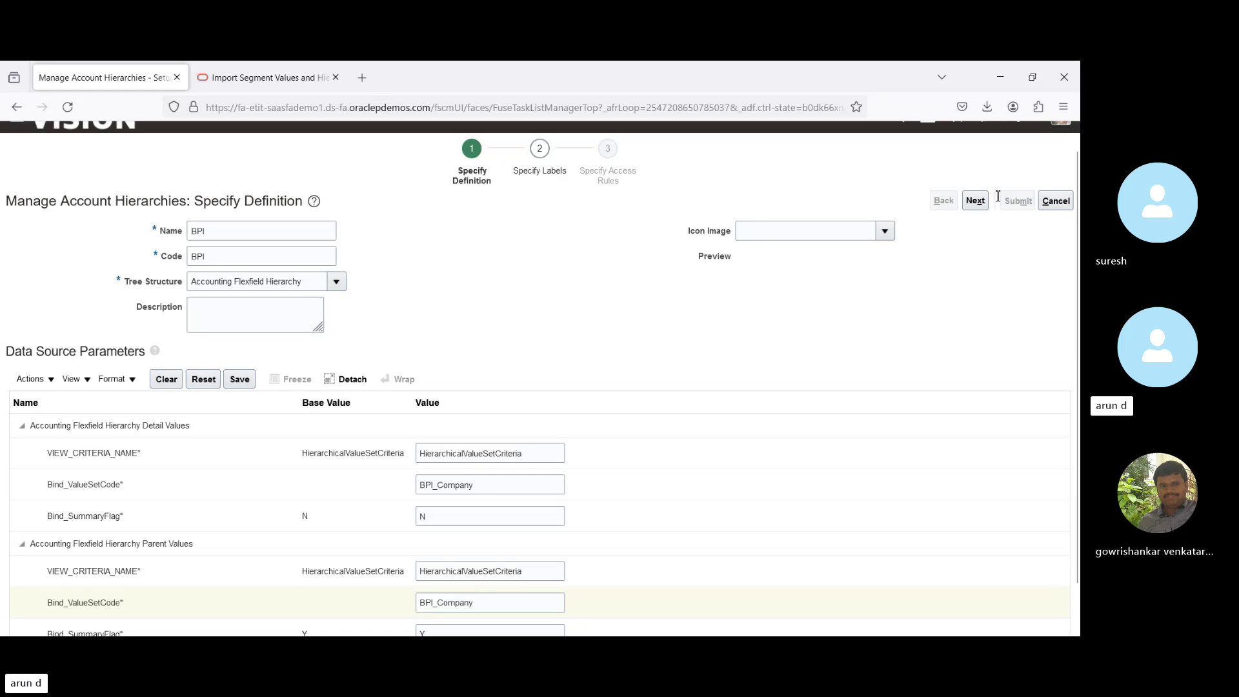
# Advance past Specify Labels to Specify Access Rules, then submit the BPI tree with Submit and Add Version.
pyautogui.click(976, 200)
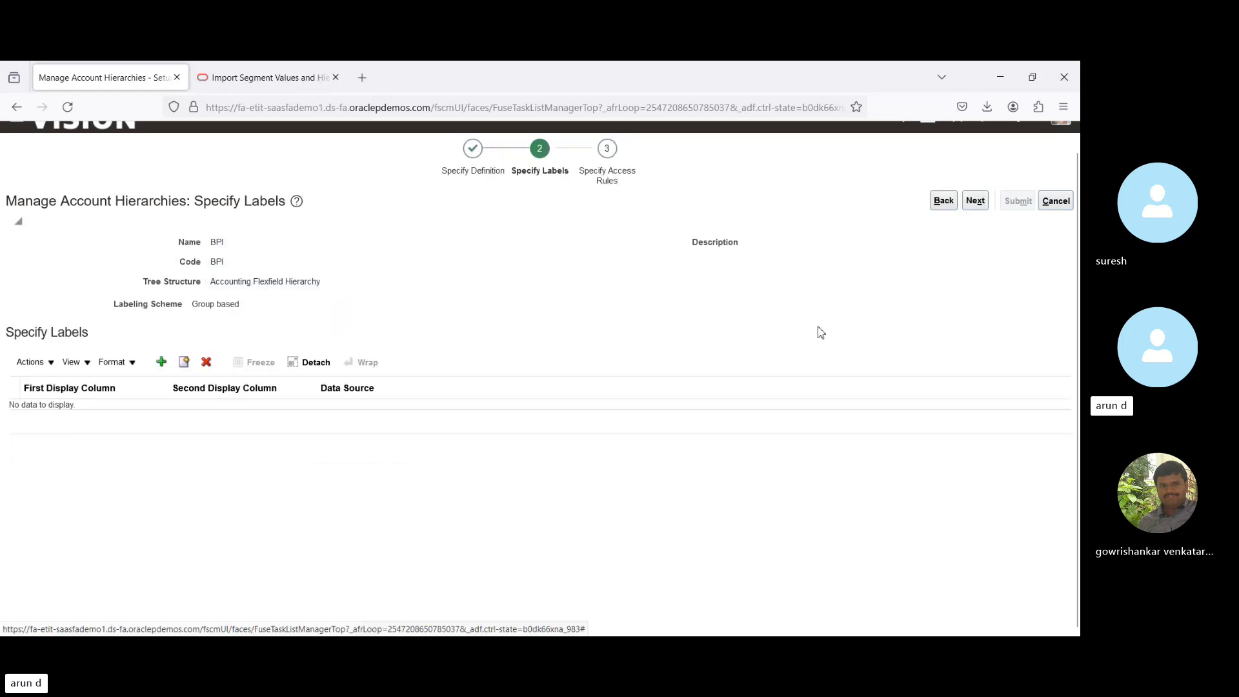
pyautogui.click(974, 199)
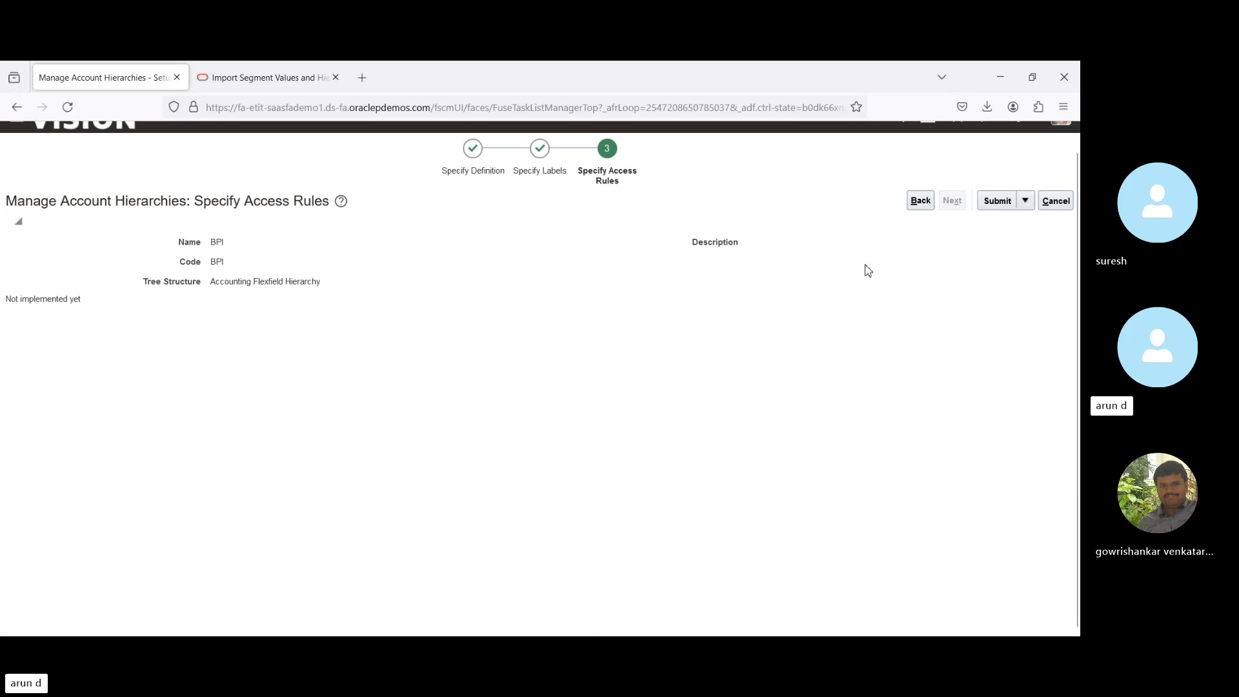
pyautogui.click(1026, 203)
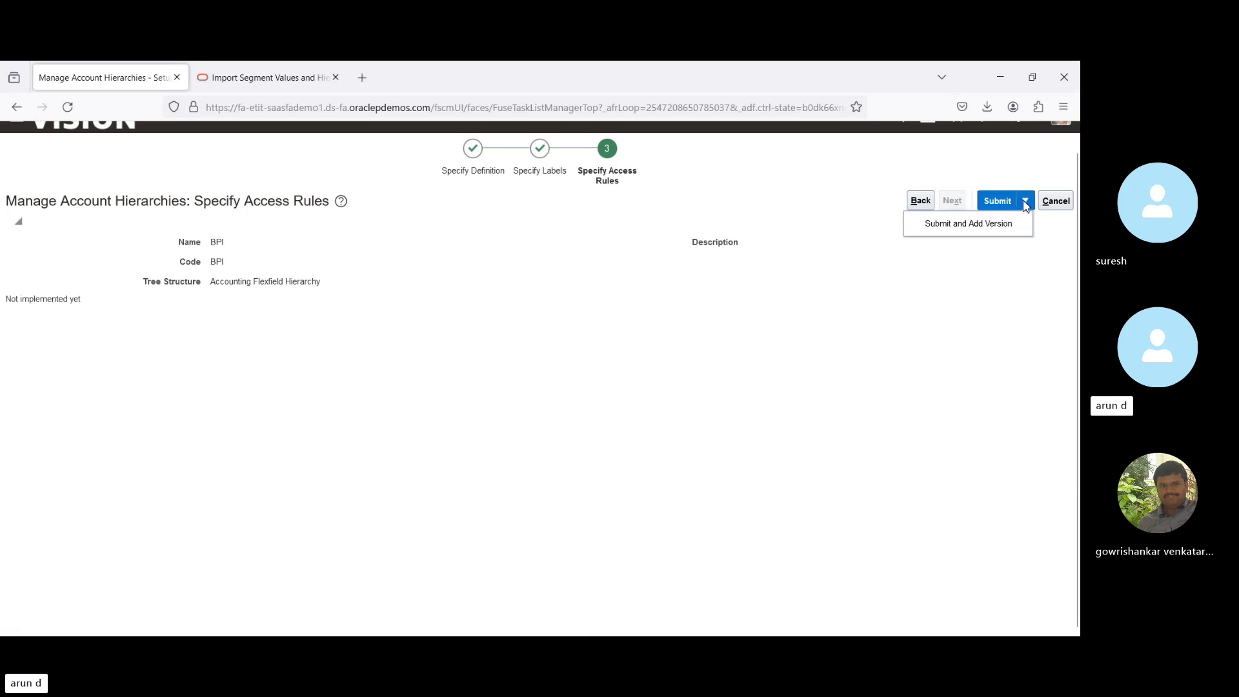
pyautogui.click(975, 228)
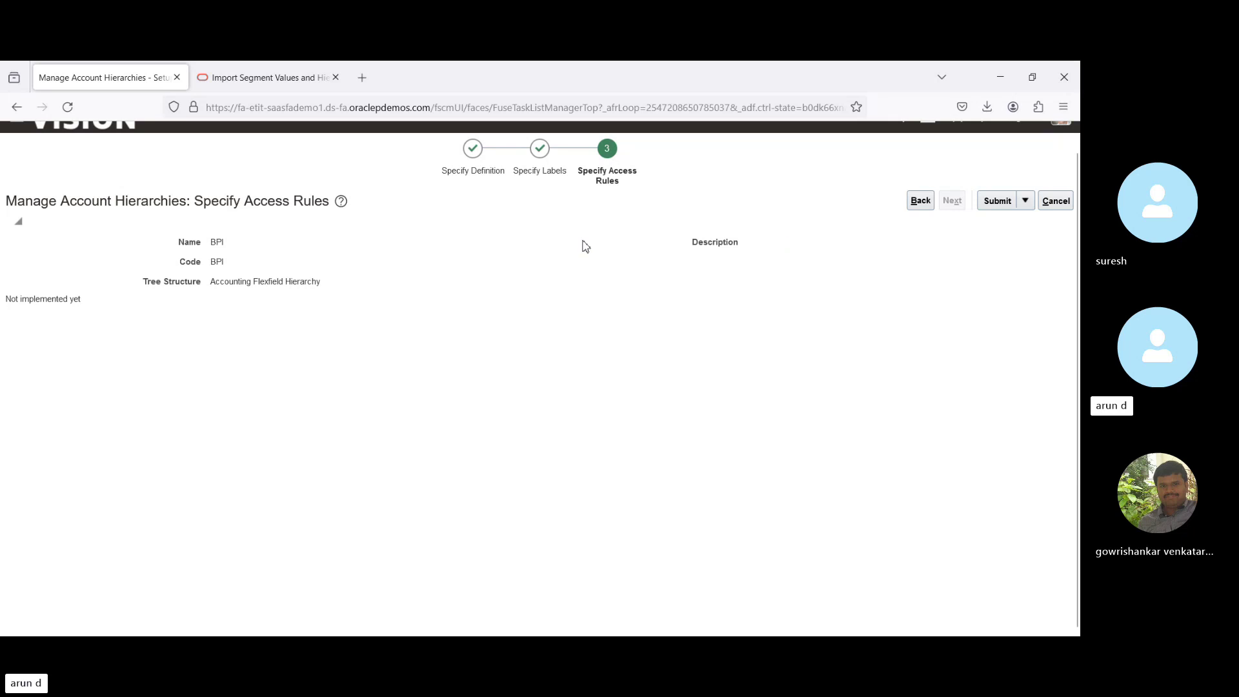
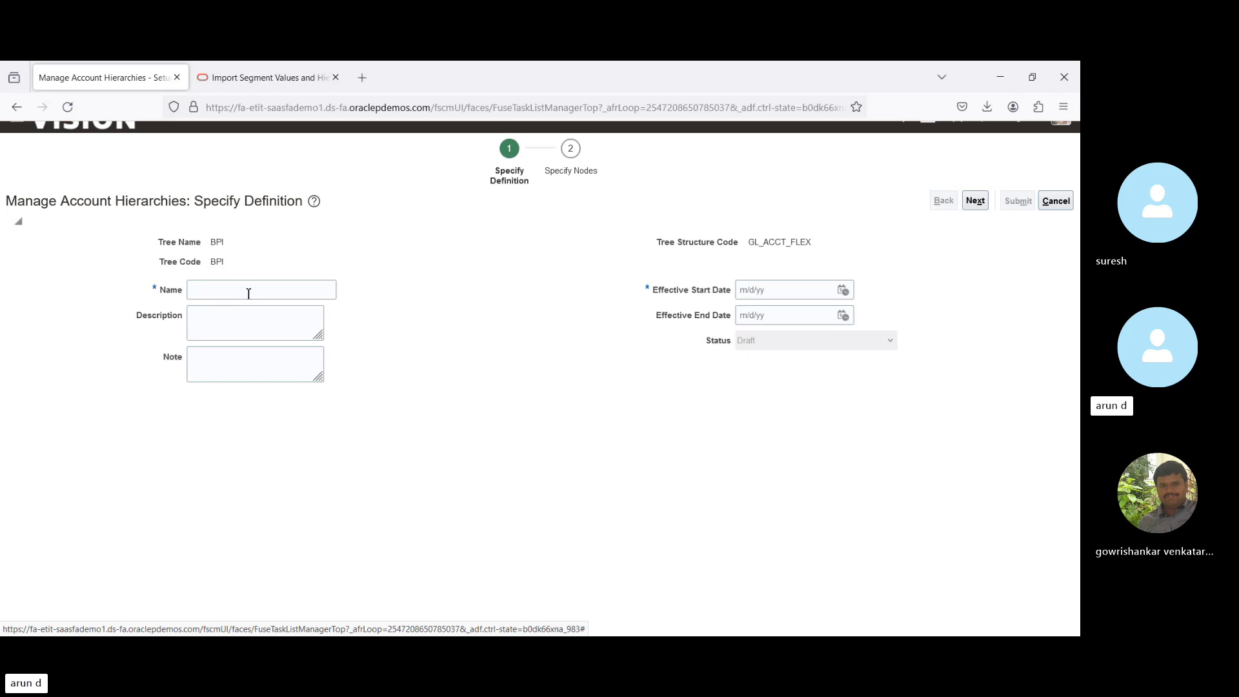
# Name the new tree version 'BPI Tree Version', set its effective start date to 4/1/24, and continue.
pyautogui.click(249, 294)
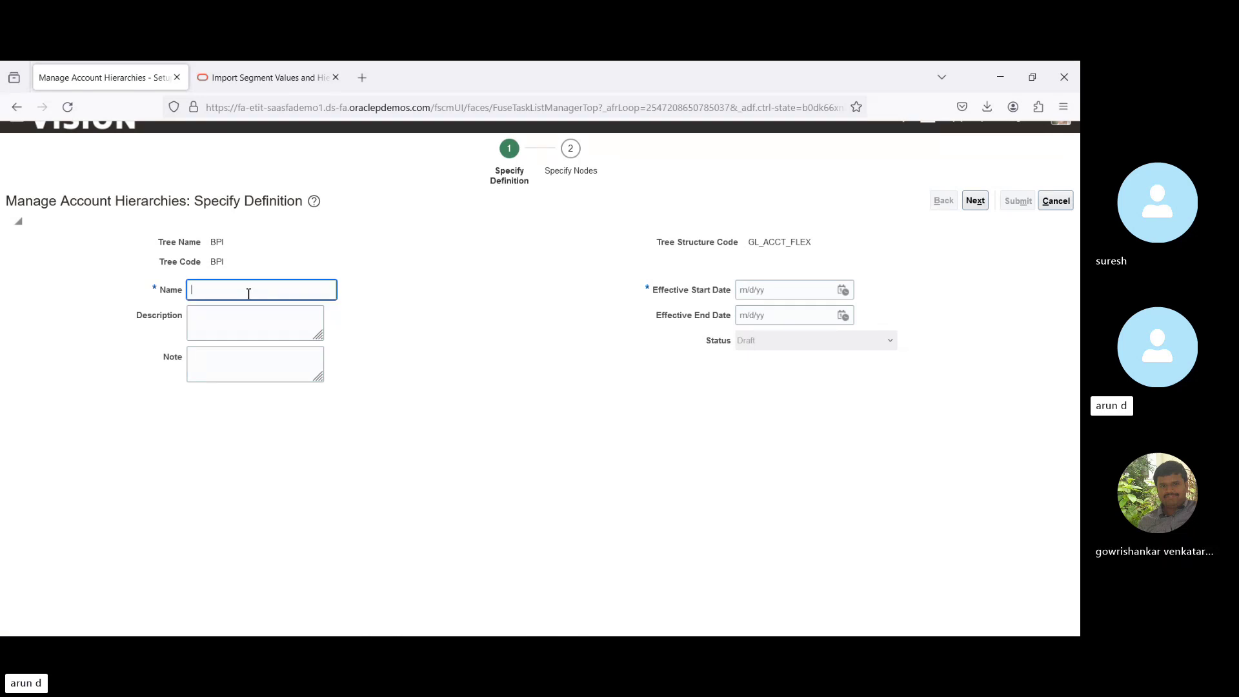
pyautogui.write('BPI T')
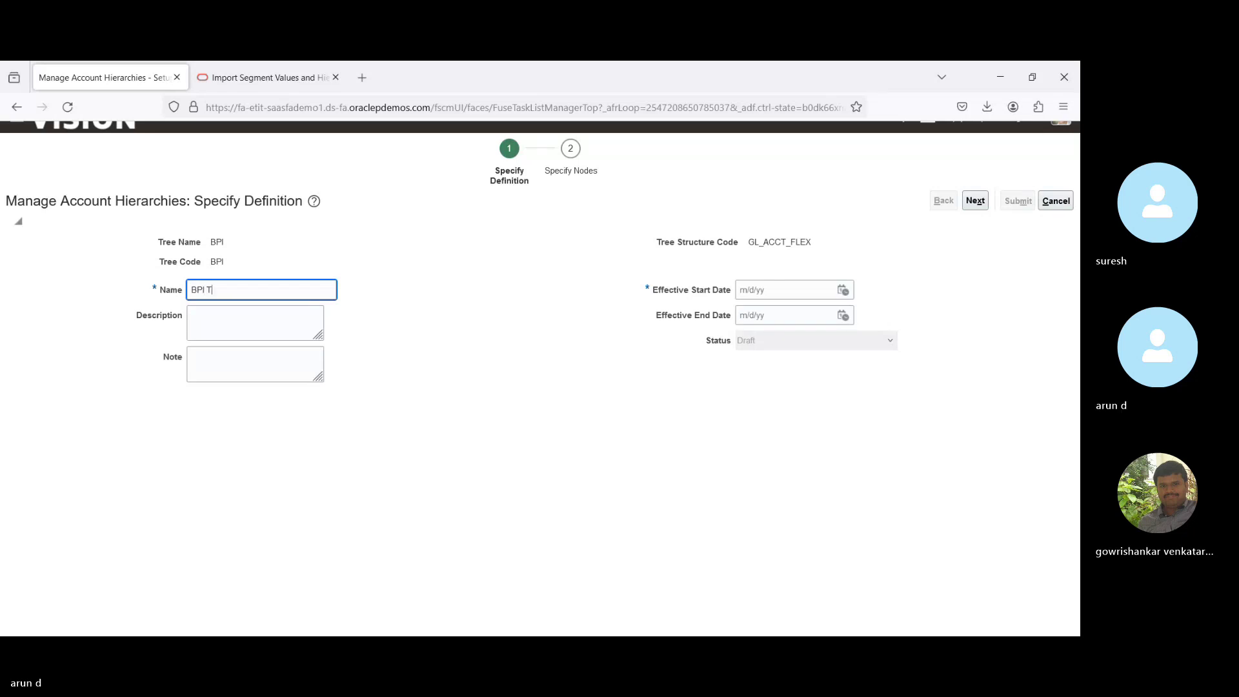
pyautogui.write('ree')
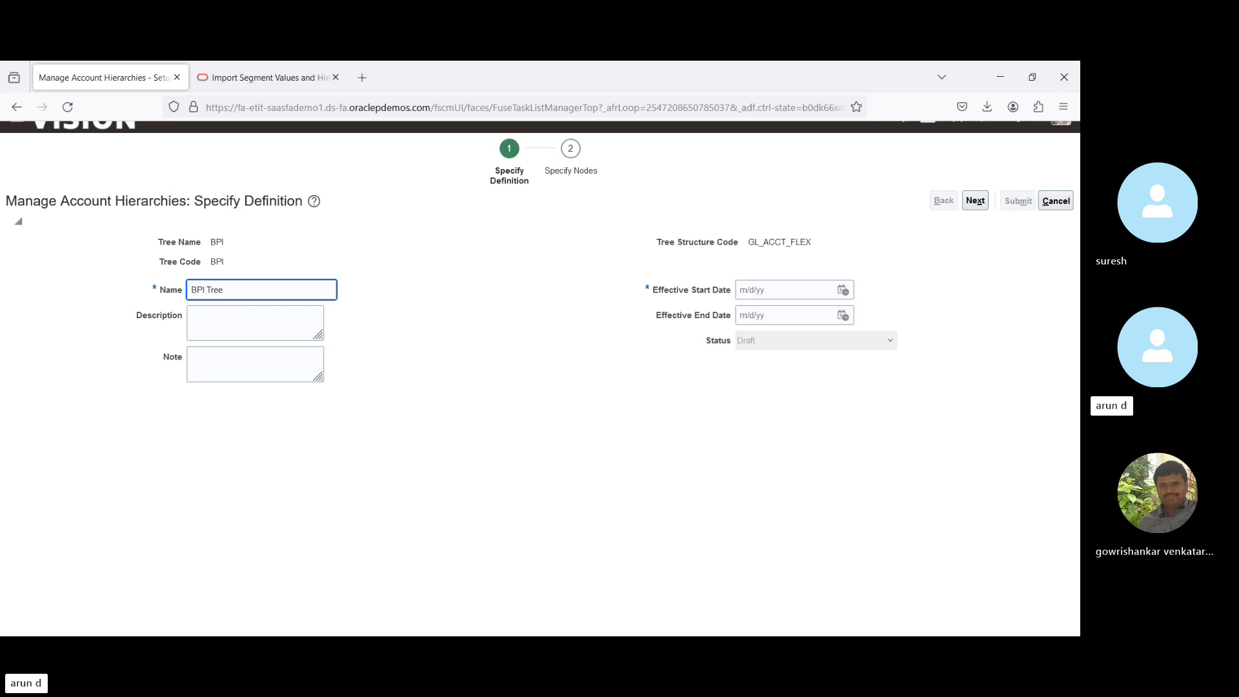
pyautogui.write(' Vers')
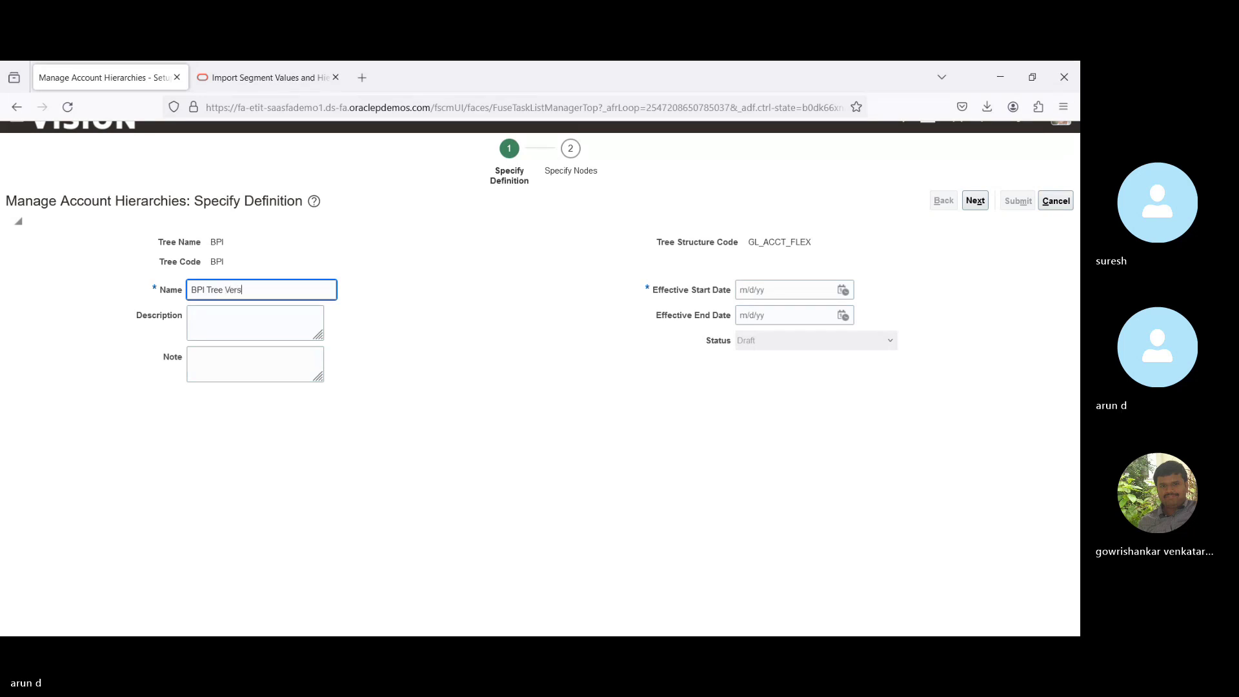
pyautogui.write('ion')
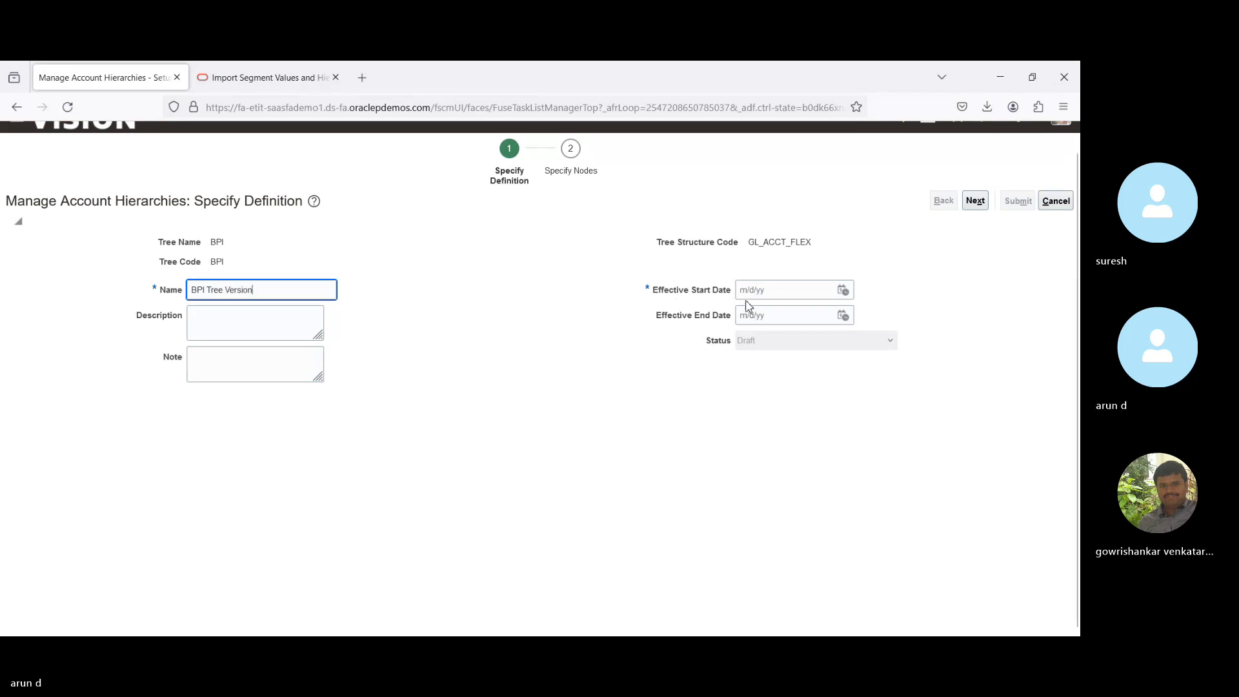
pyautogui.click(844, 290)
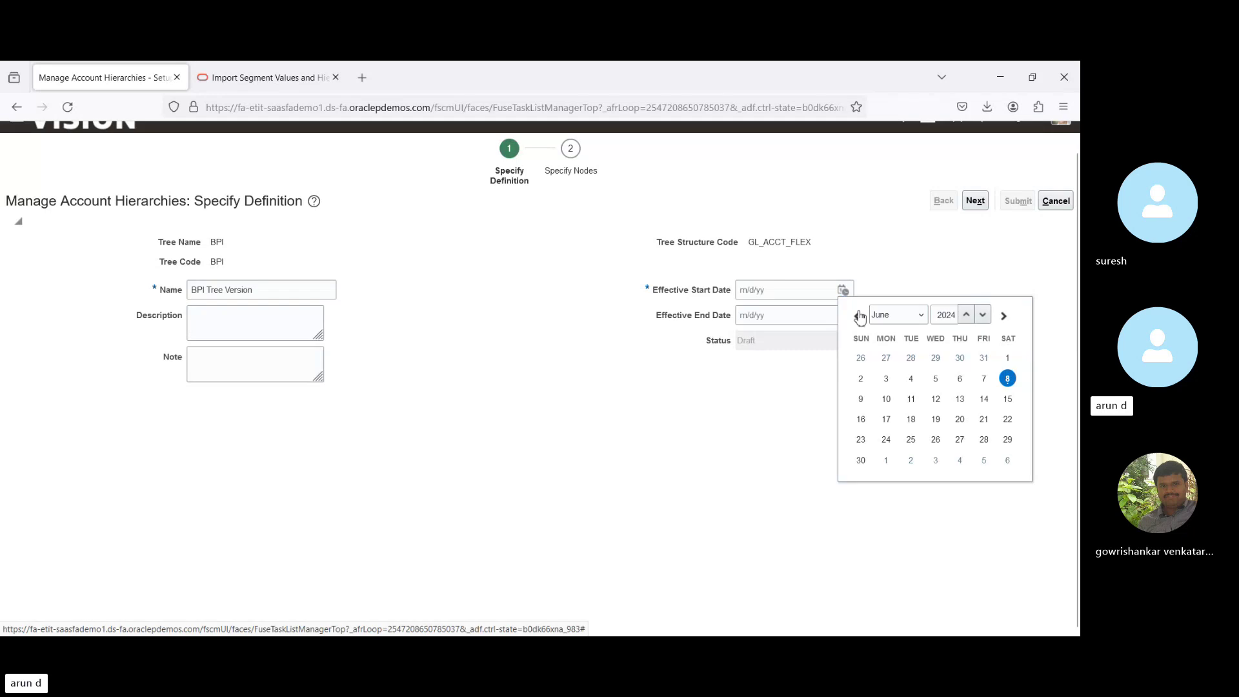
pyautogui.click(890, 315)
pyautogui.click(890, 367)
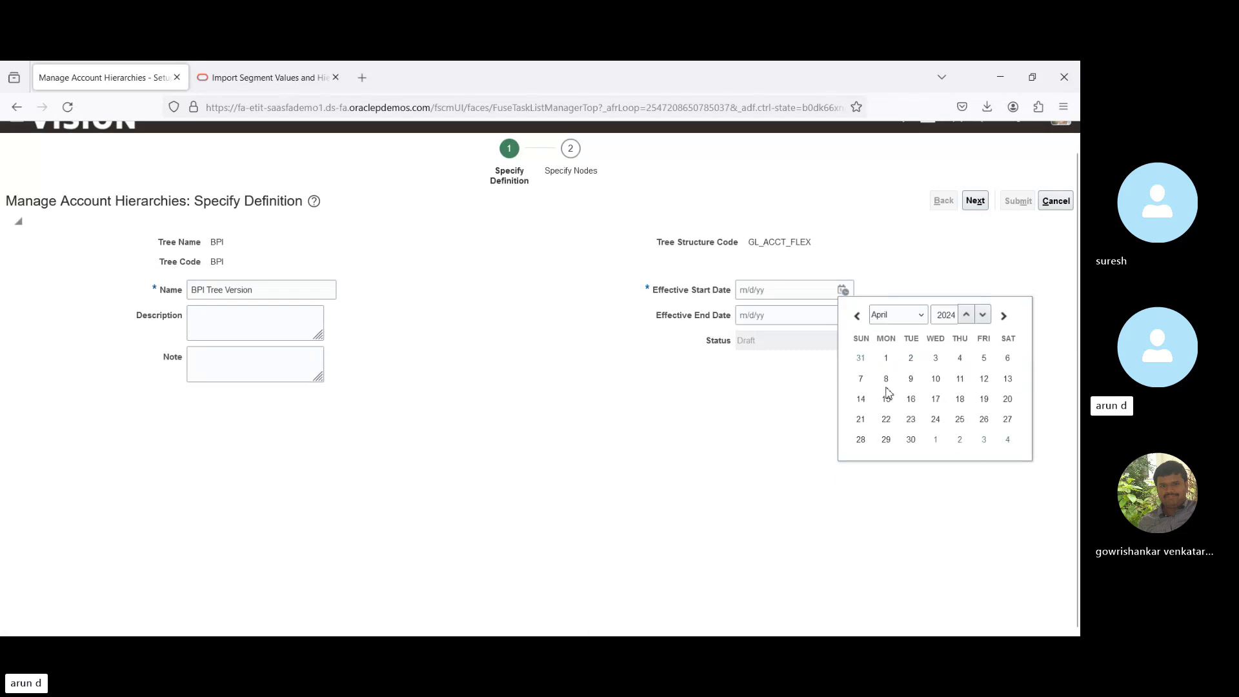
pyautogui.click(888, 359)
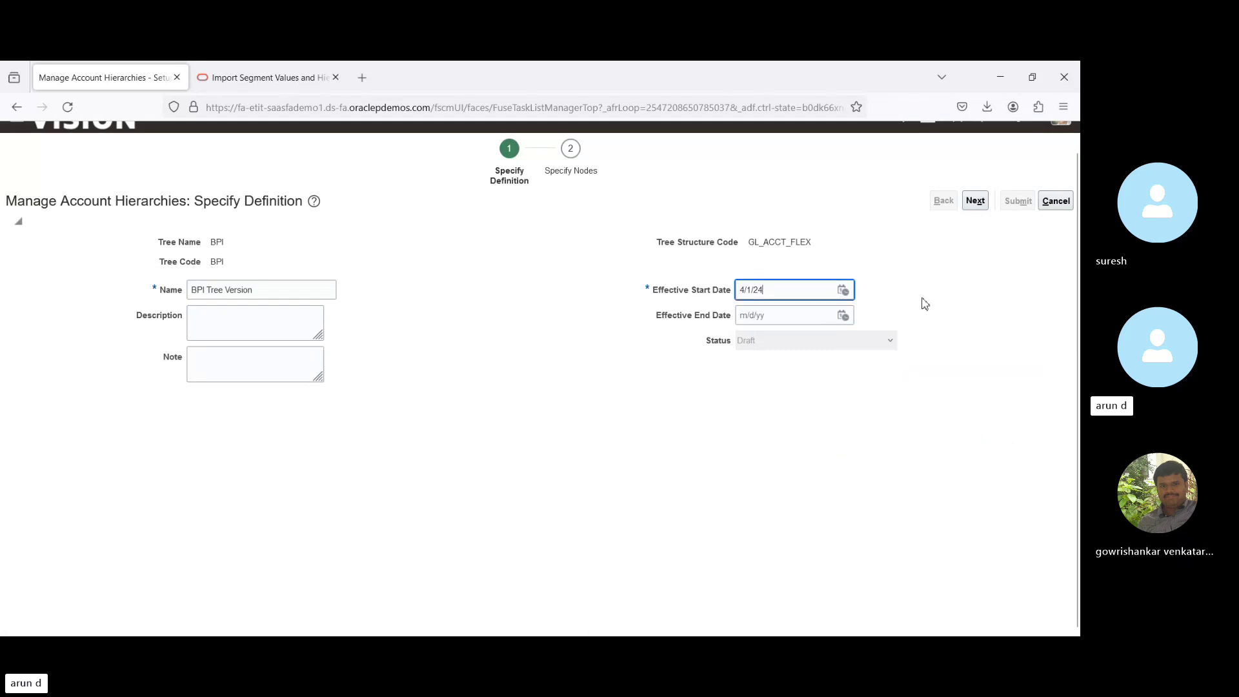
pyautogui.click(976, 202)
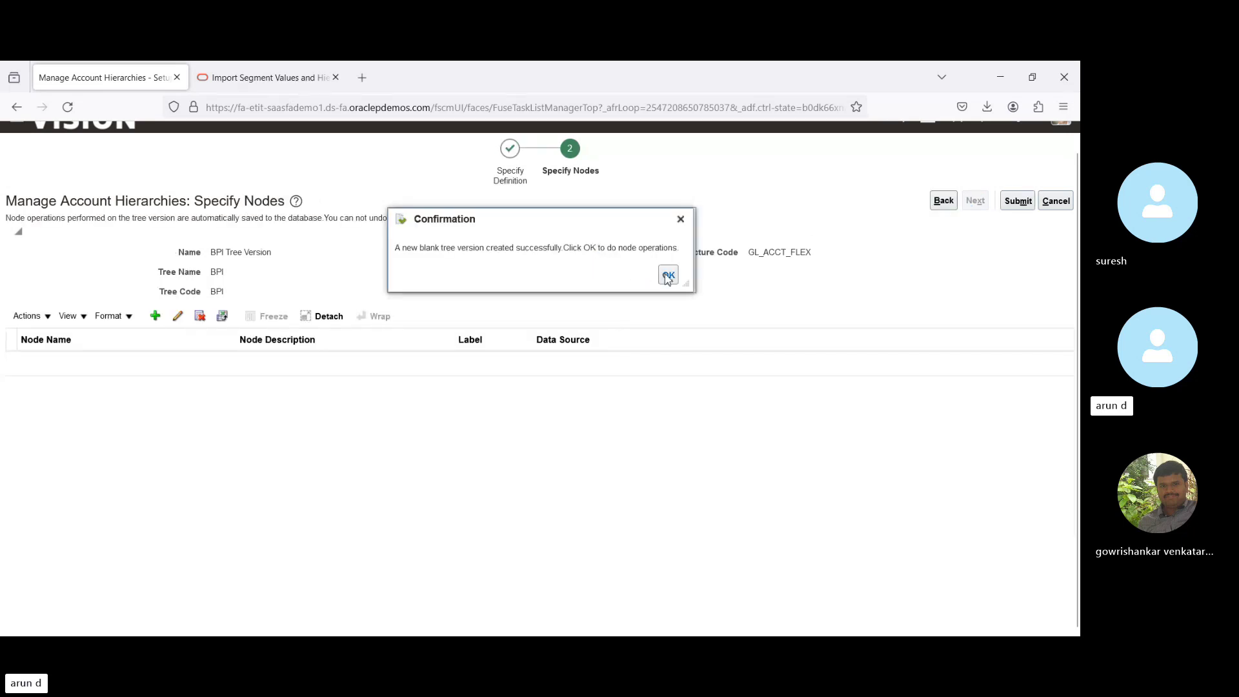
# Cancel the Add Tree Node dialog without adding nodes and submit BPI Tree Version.
pyautogui.click(667, 276)
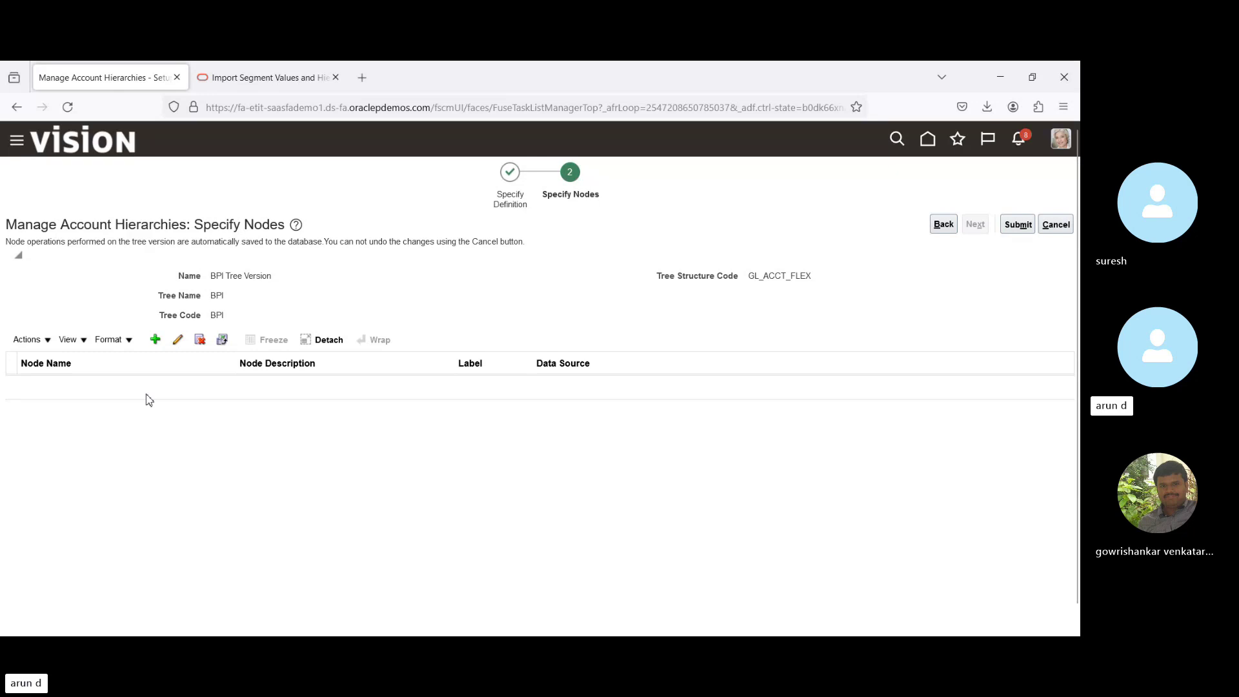
pyautogui.click(156, 340)
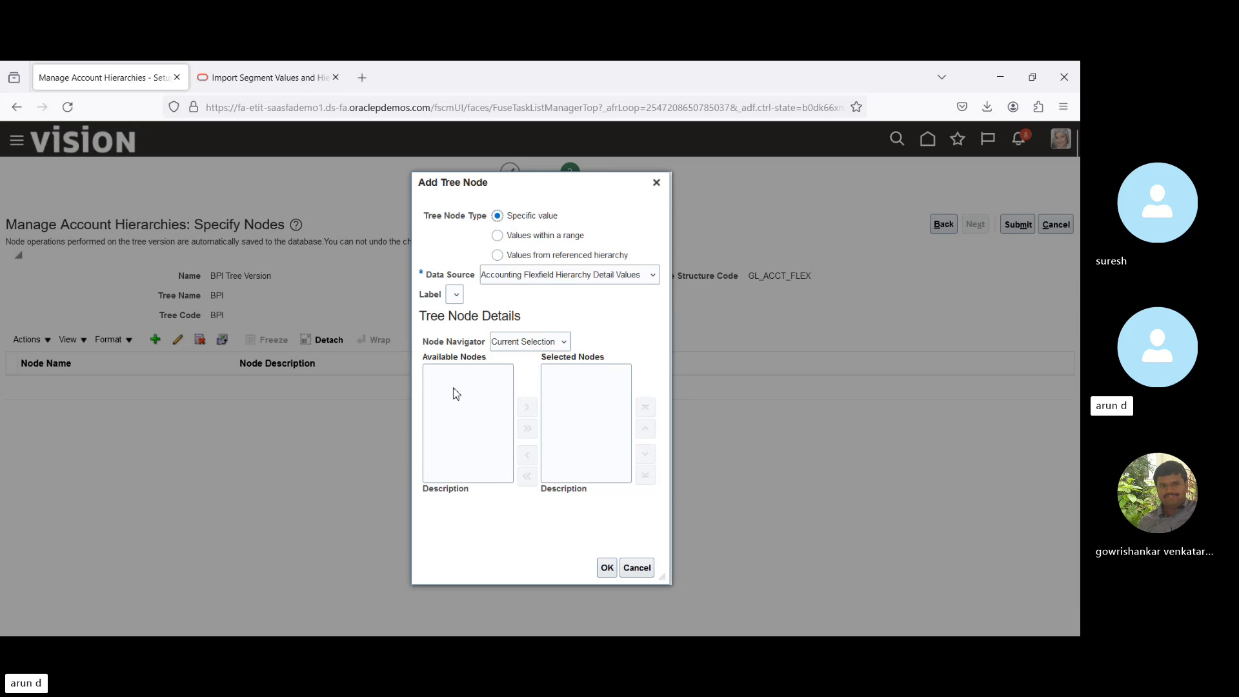
pyautogui.click(637, 568)
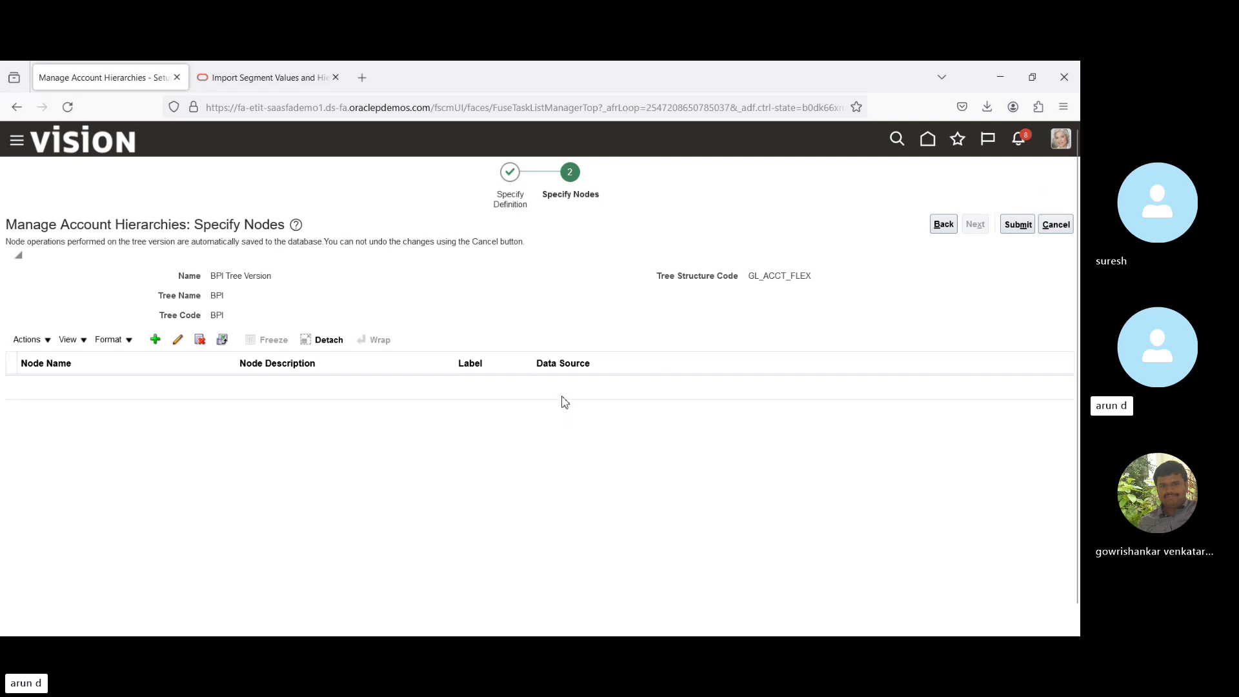
pyautogui.click(1018, 226)
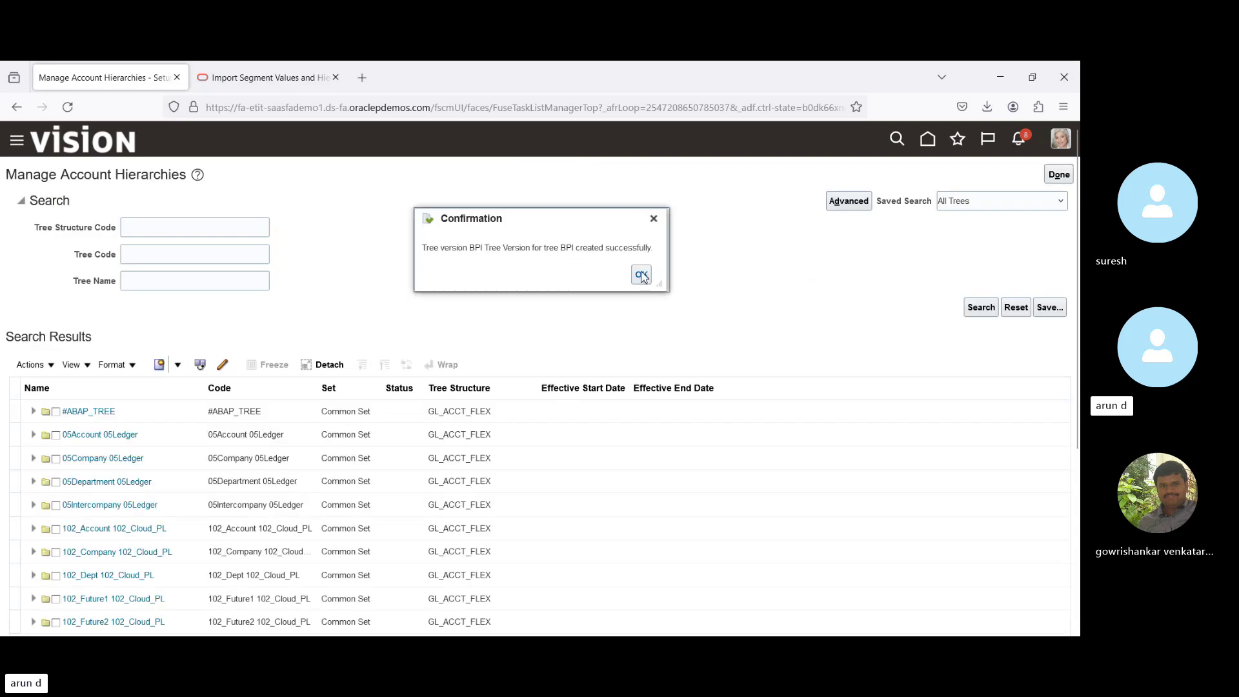
# Dismiss the confirmation, try a structure code search for BPI, then clear that filter.
pyautogui.click(641, 274)
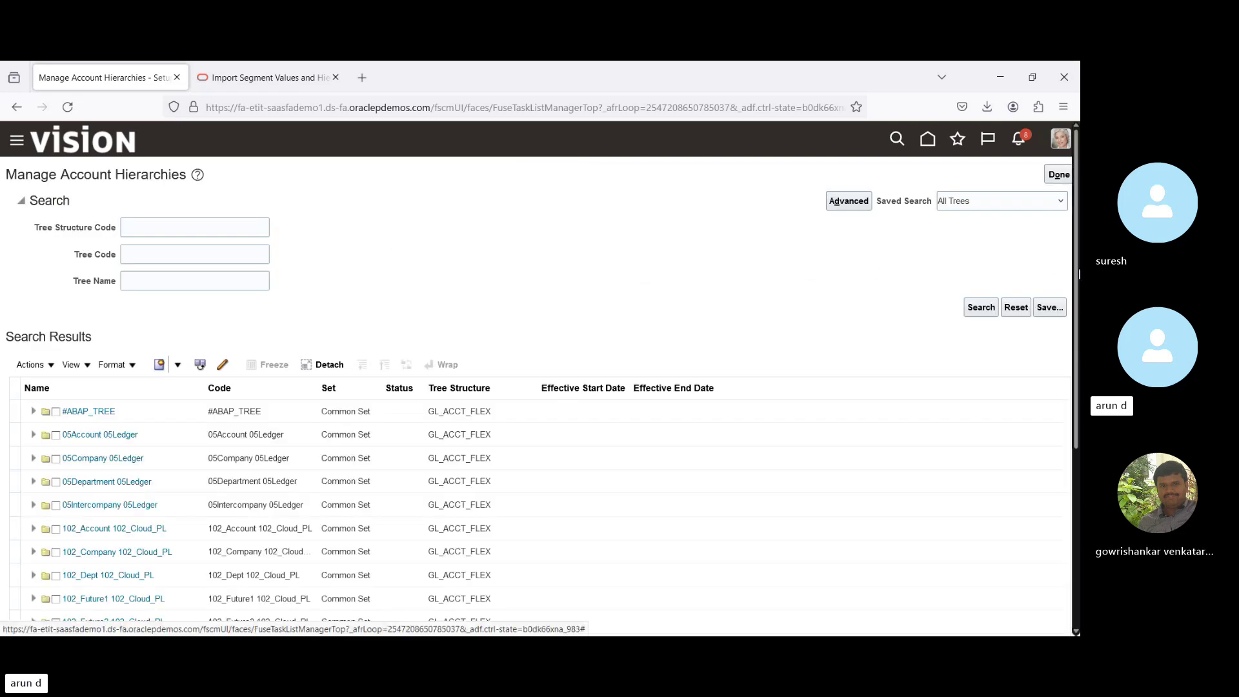
pyautogui.moveTo(1078, 275); pyautogui.dragTo(1074, 348)
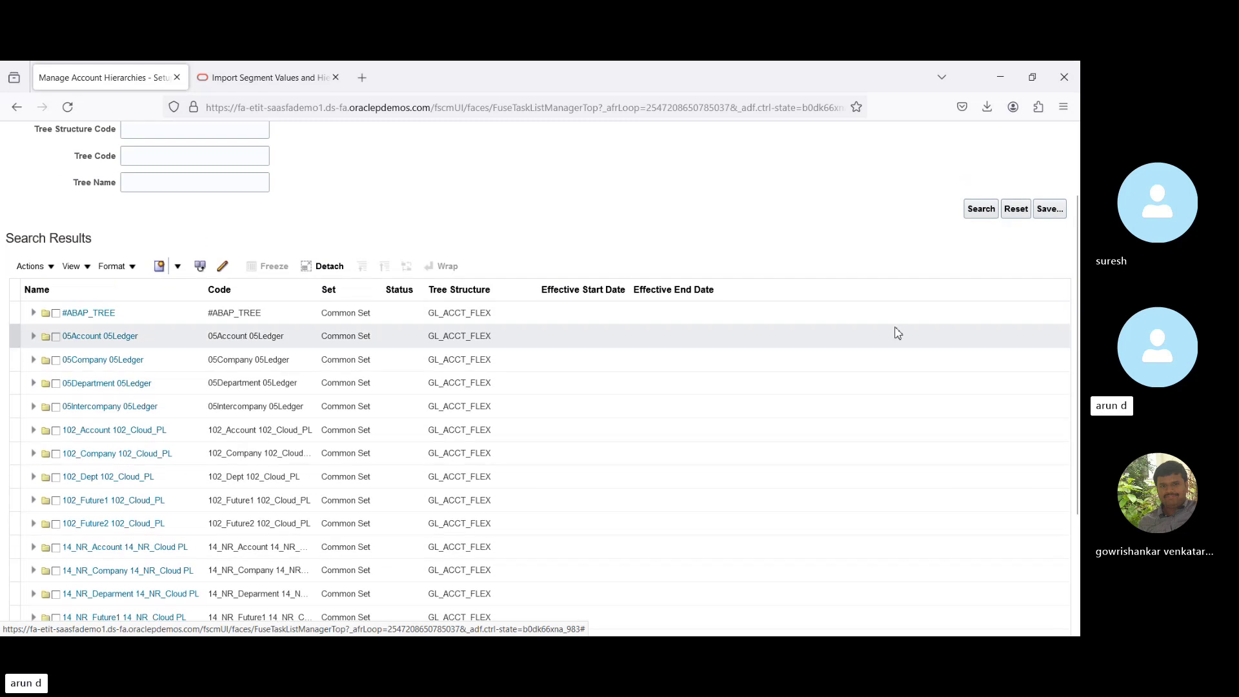
pyautogui.click(195, 132)
pyautogui.write('B')
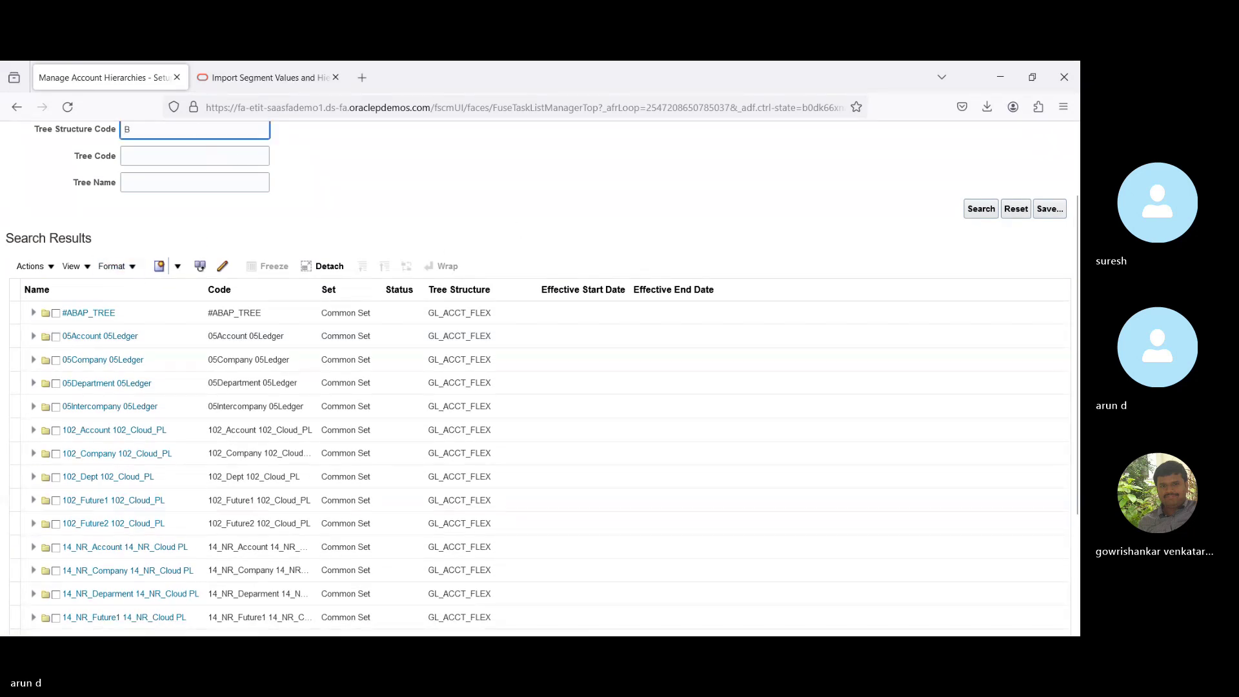
pyautogui.write('PI')
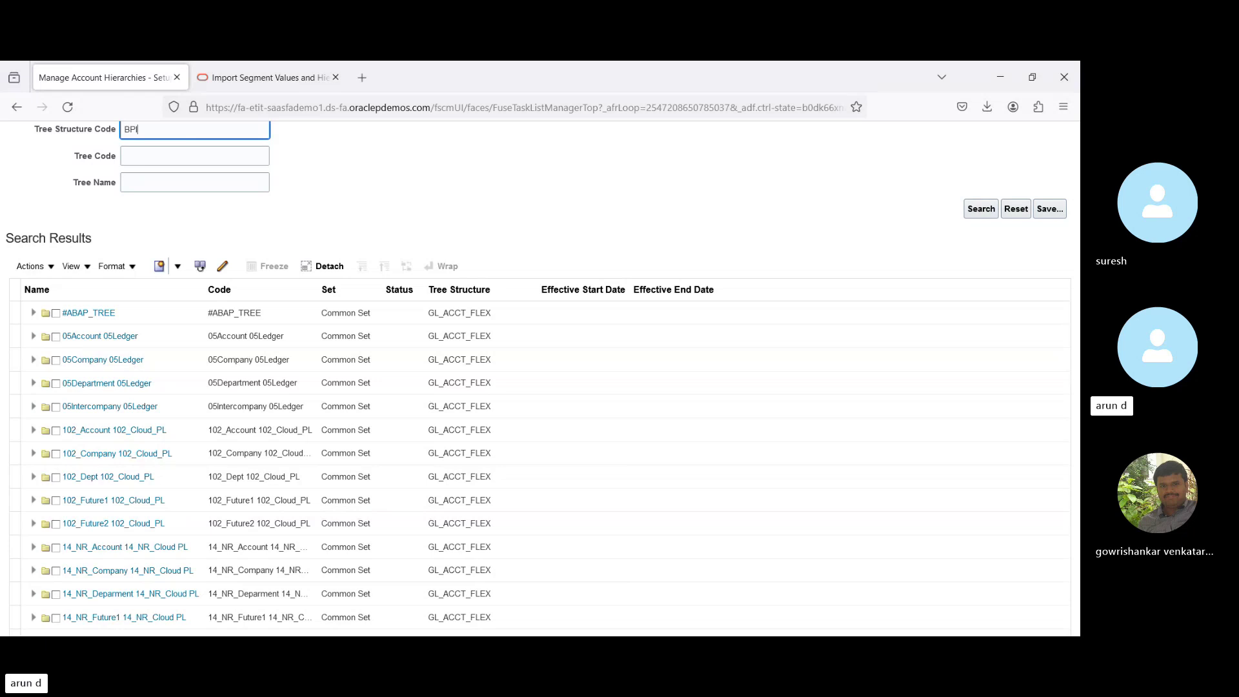
pyautogui.press('Return')
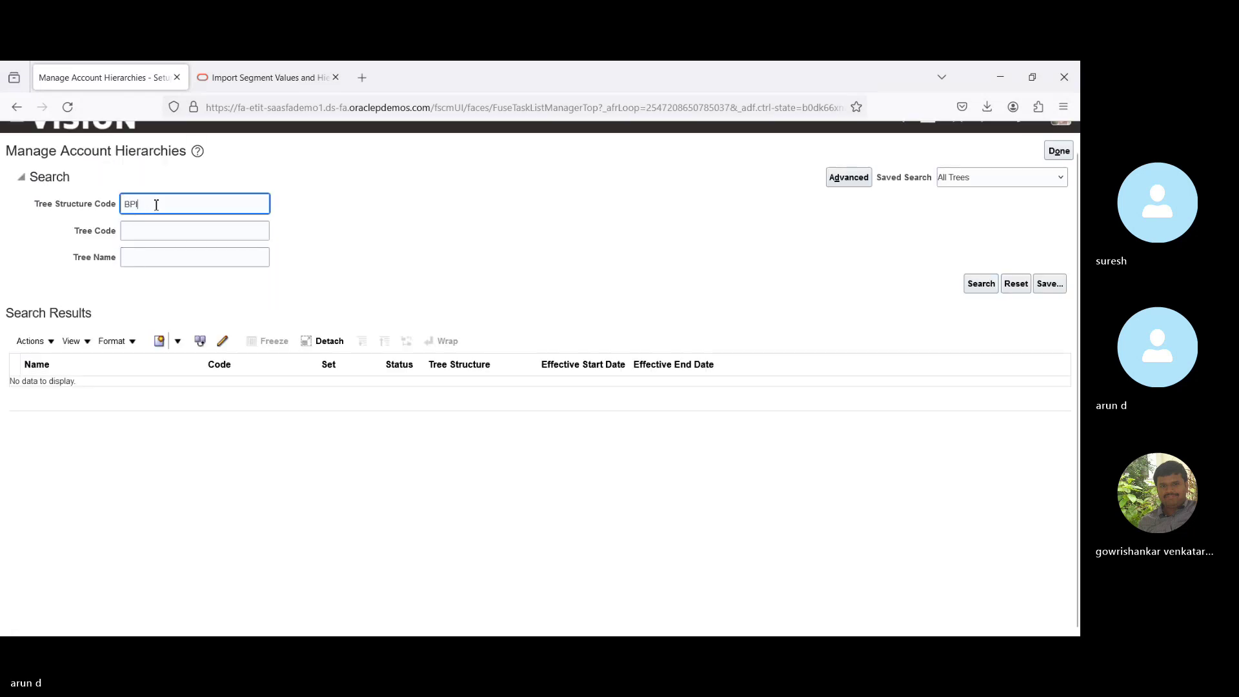
pyautogui.doubleClick(156, 205)
pyautogui.press('BackSpace')
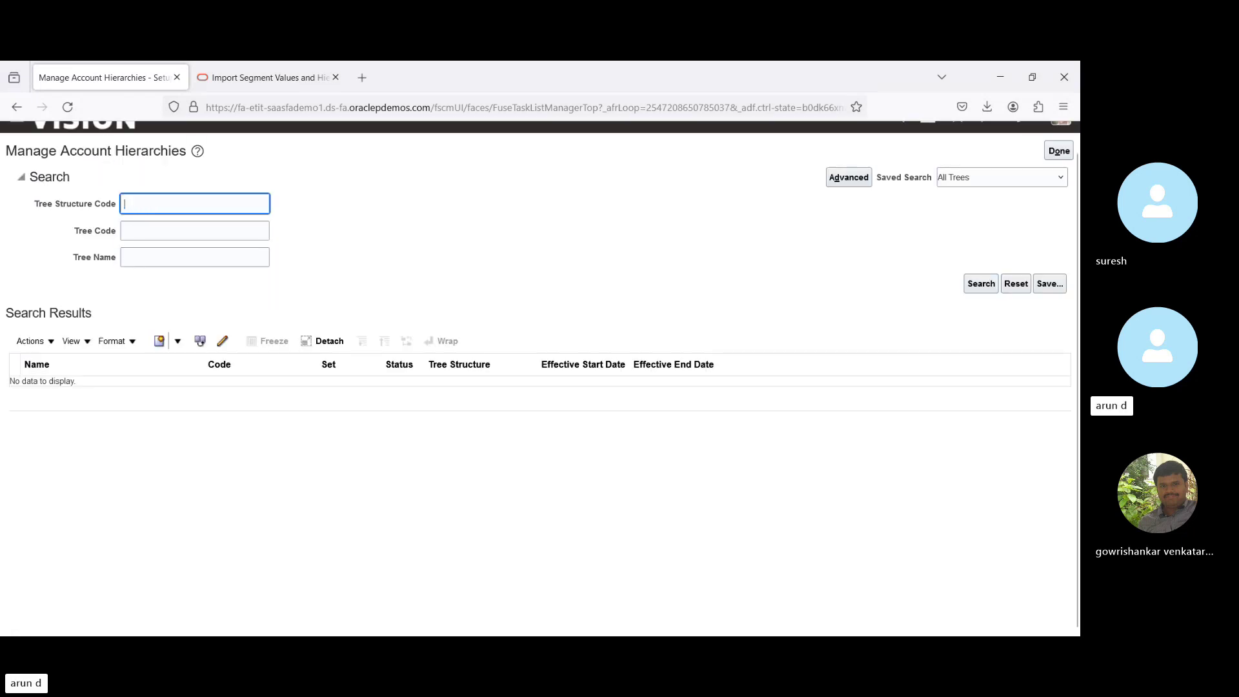
# Search tree name BPI, expand the BPI tree and select BPI Tree Version.
pyautogui.press('Tab')
pyautogui.press('Tab')
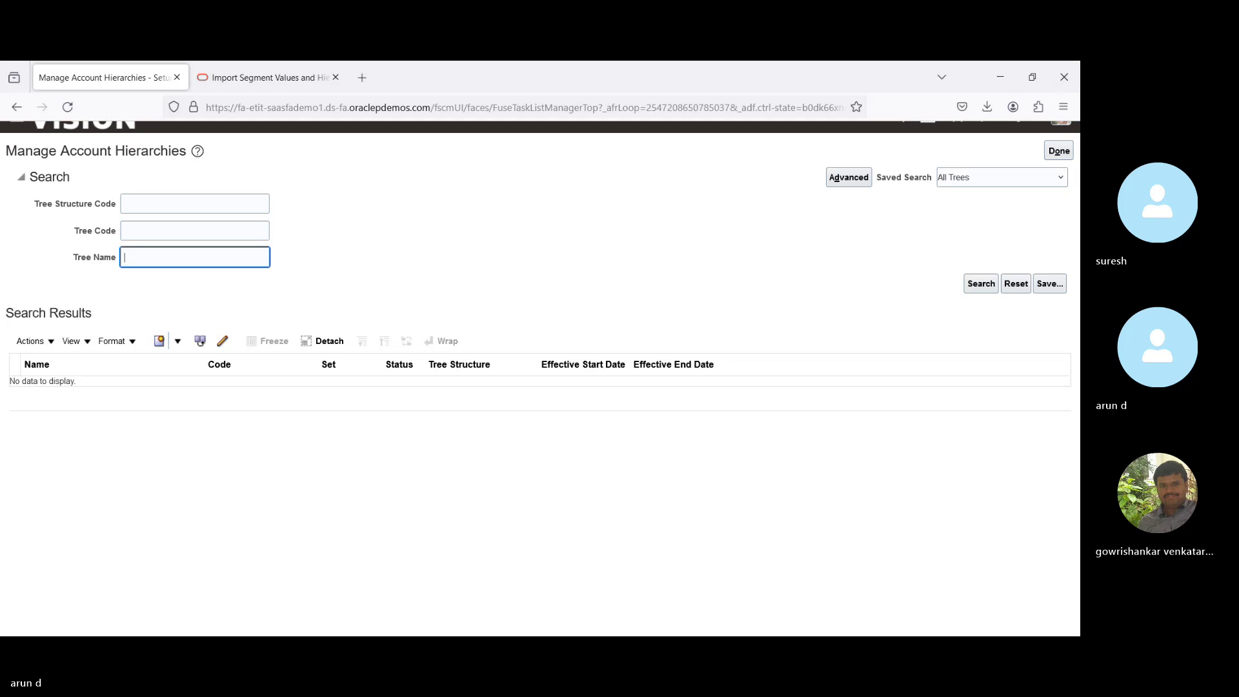
pyautogui.write('BPI')
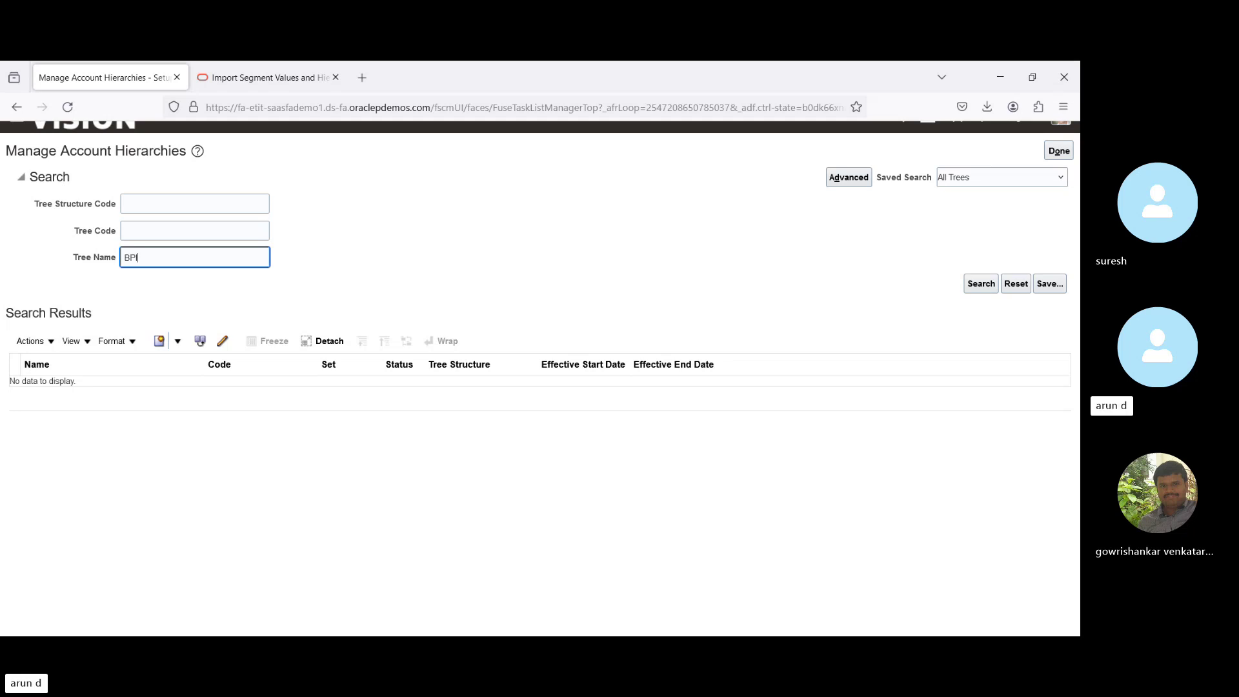
pyautogui.press('Return')
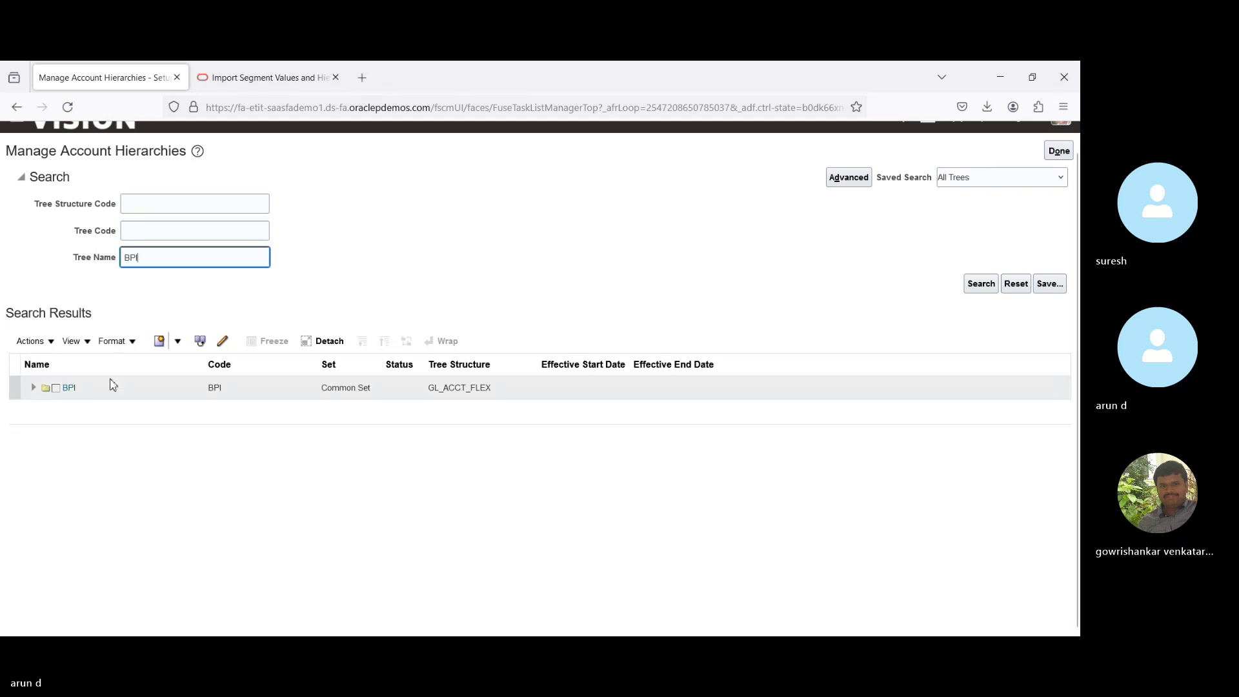
pyautogui.click(118, 372)
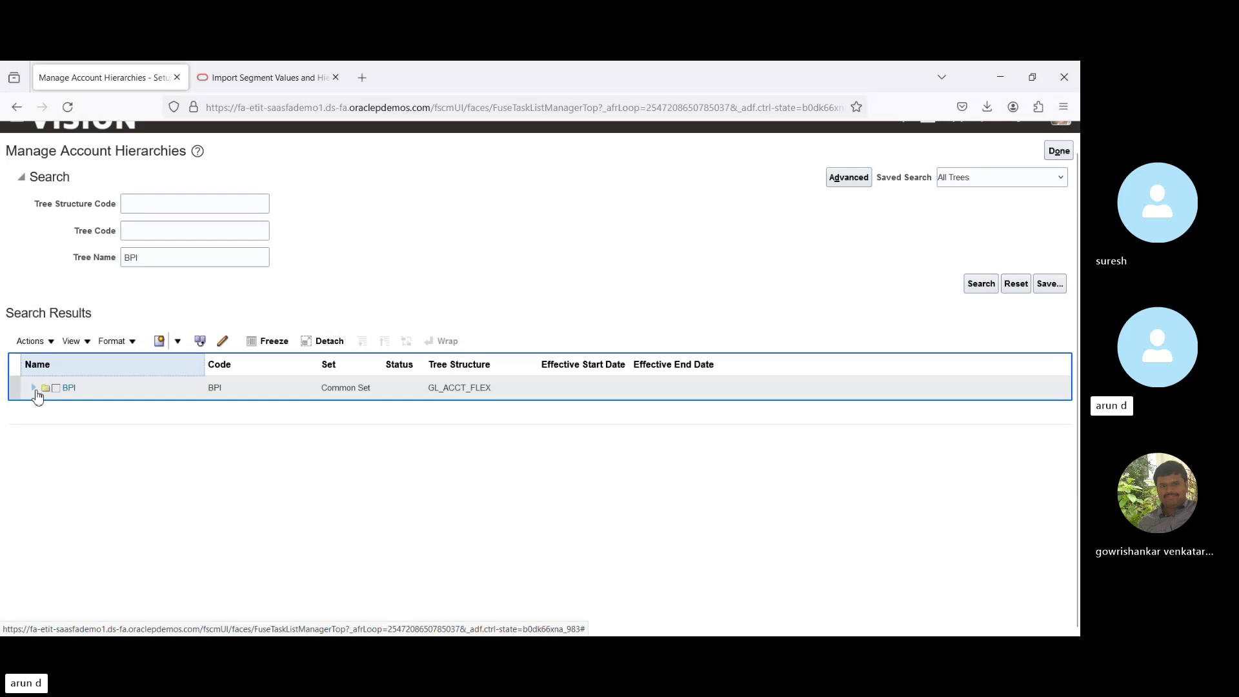
pyautogui.click(33, 388)
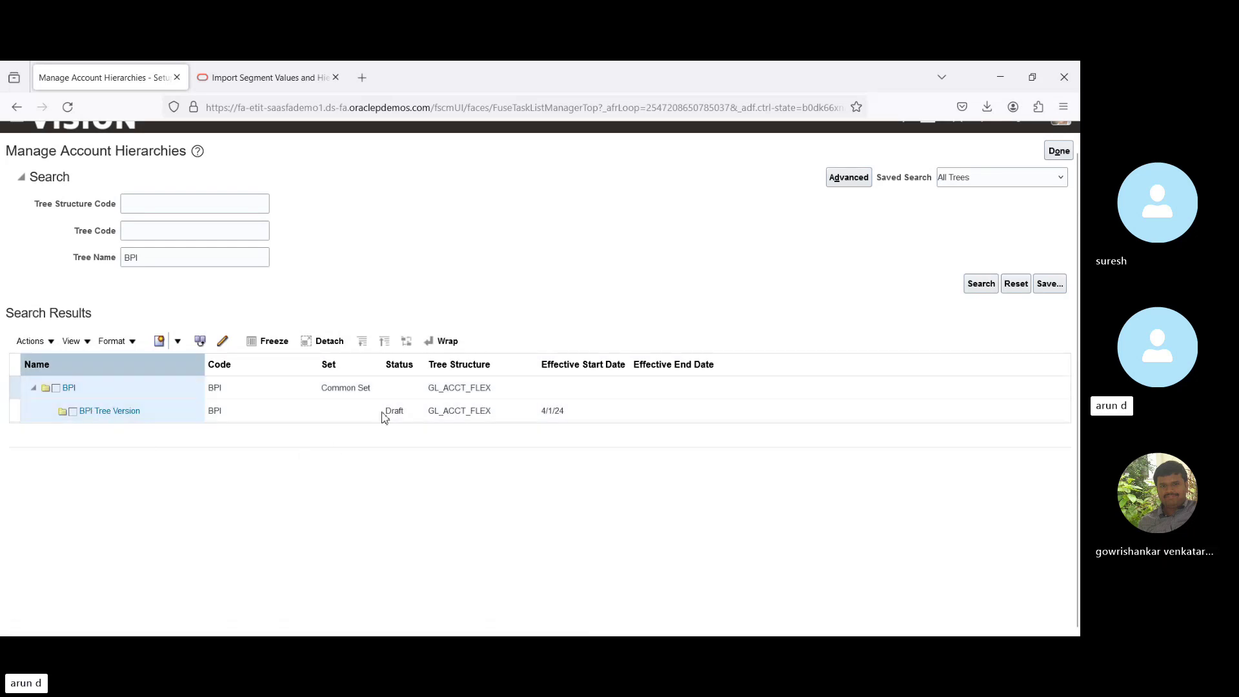
pyautogui.click(316, 411)
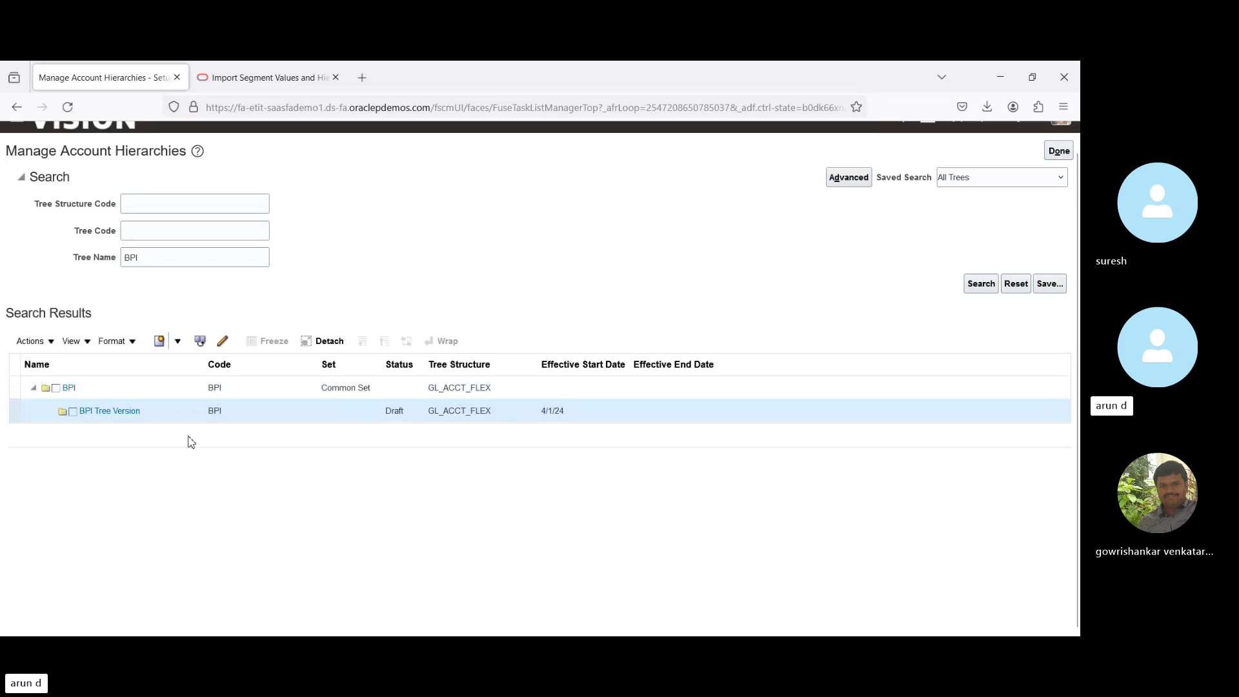
# Set BPI Tree Version's status to Active, run the online audit successfully, and return to search.
pyautogui.click(48, 342)
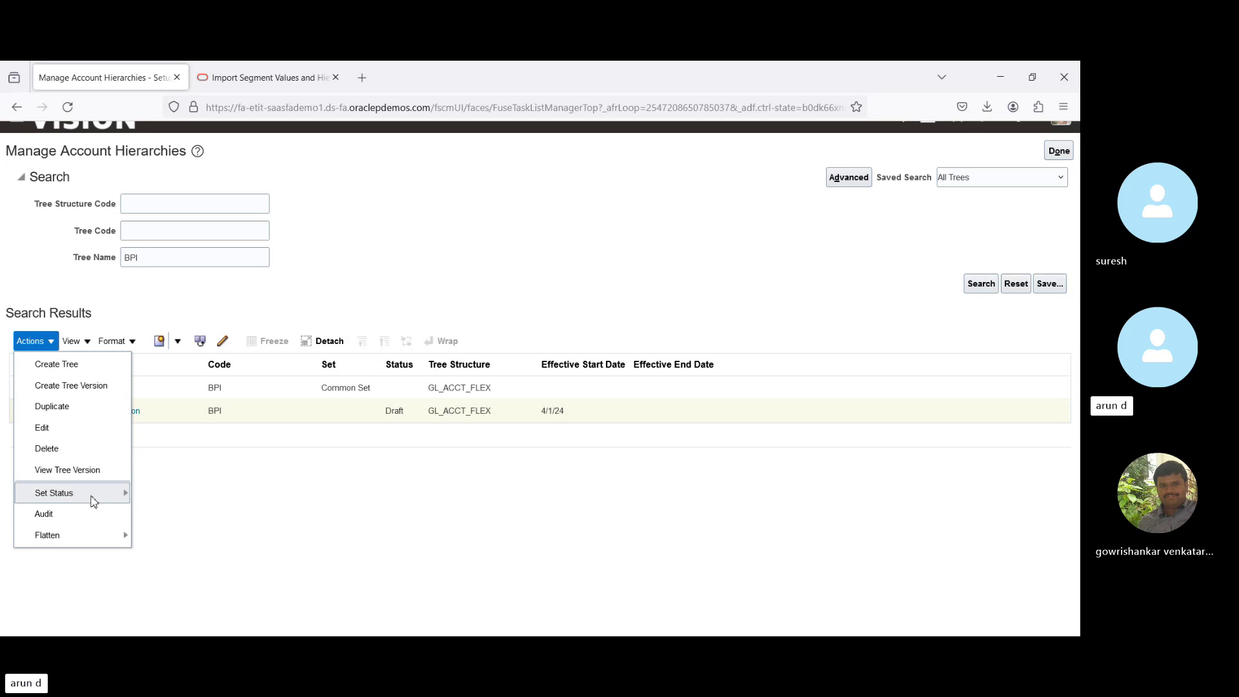
pyautogui.moveTo(94, 501)
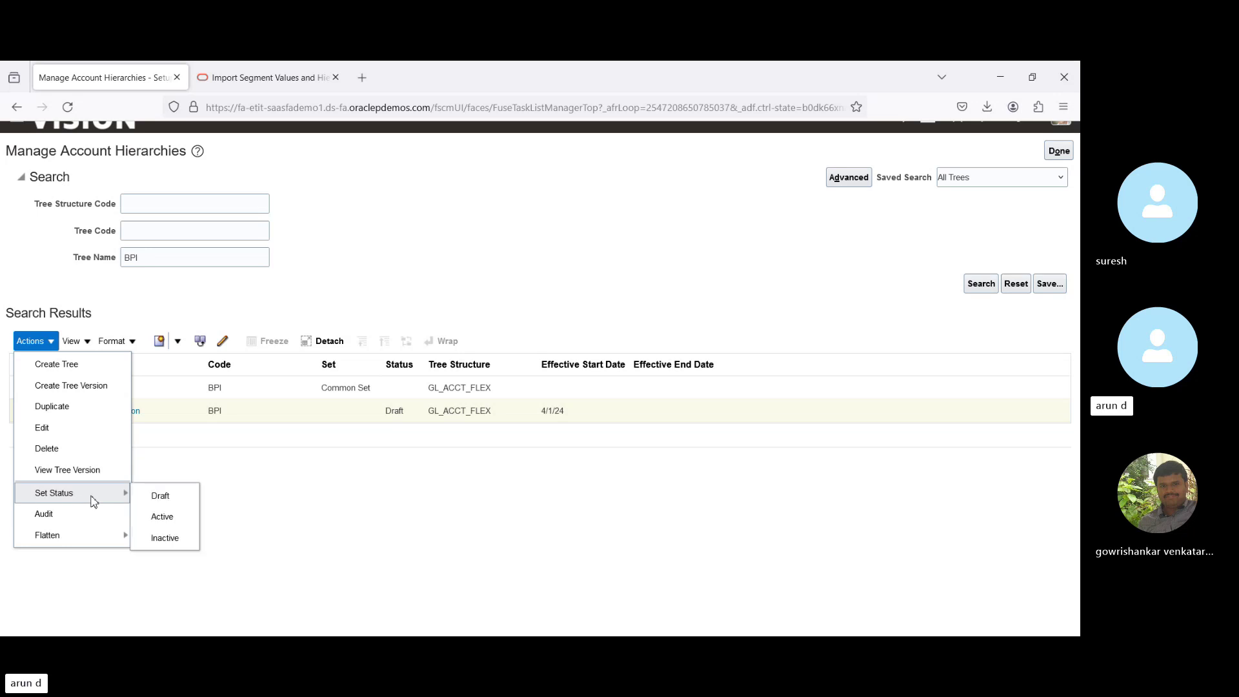
pyautogui.click(167, 516)
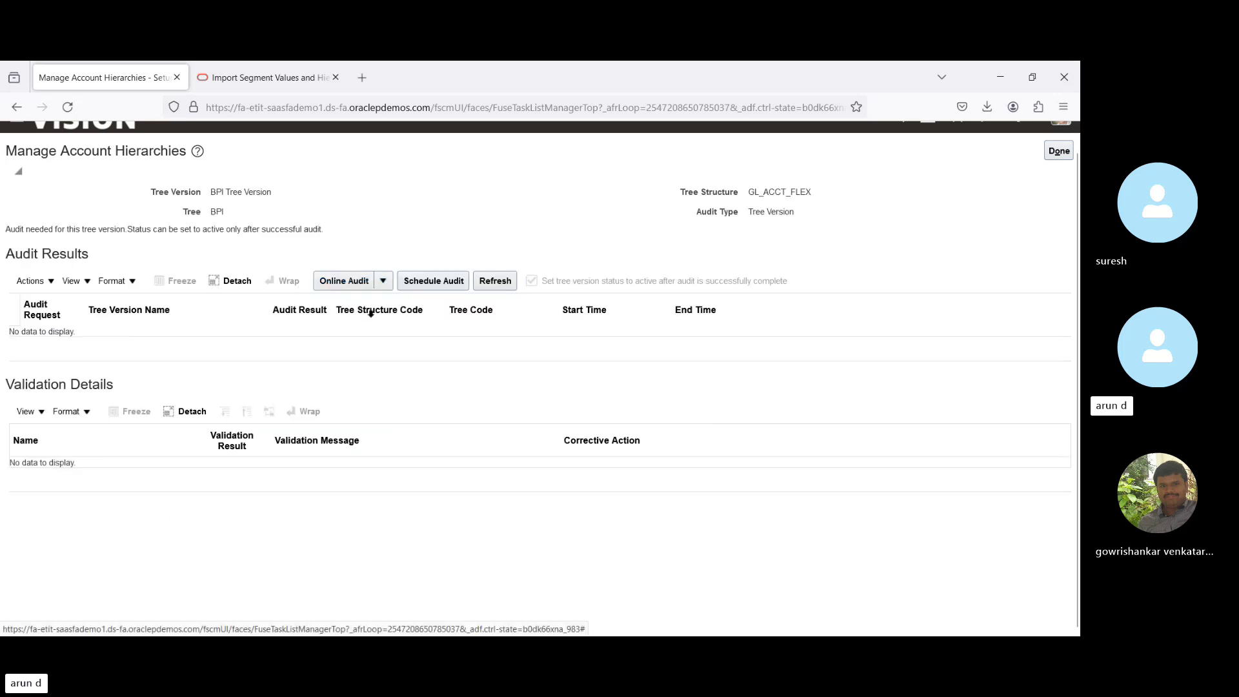
pyautogui.click(339, 282)
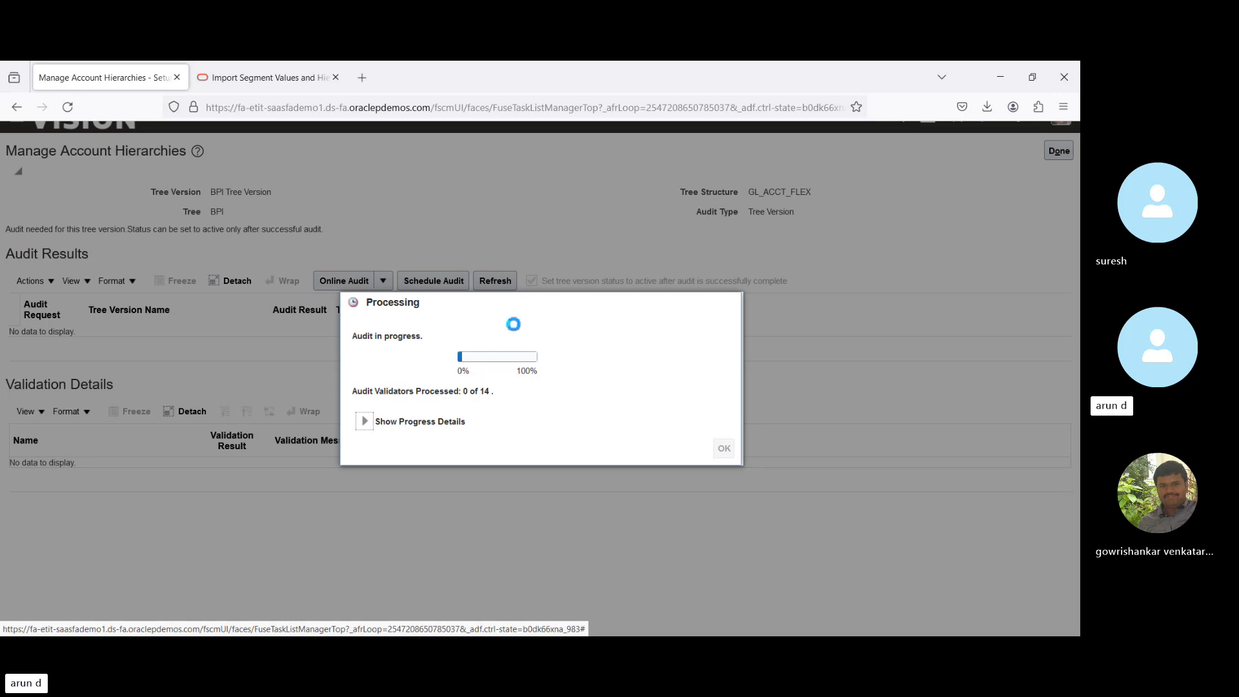
pyautogui.click(723, 451)
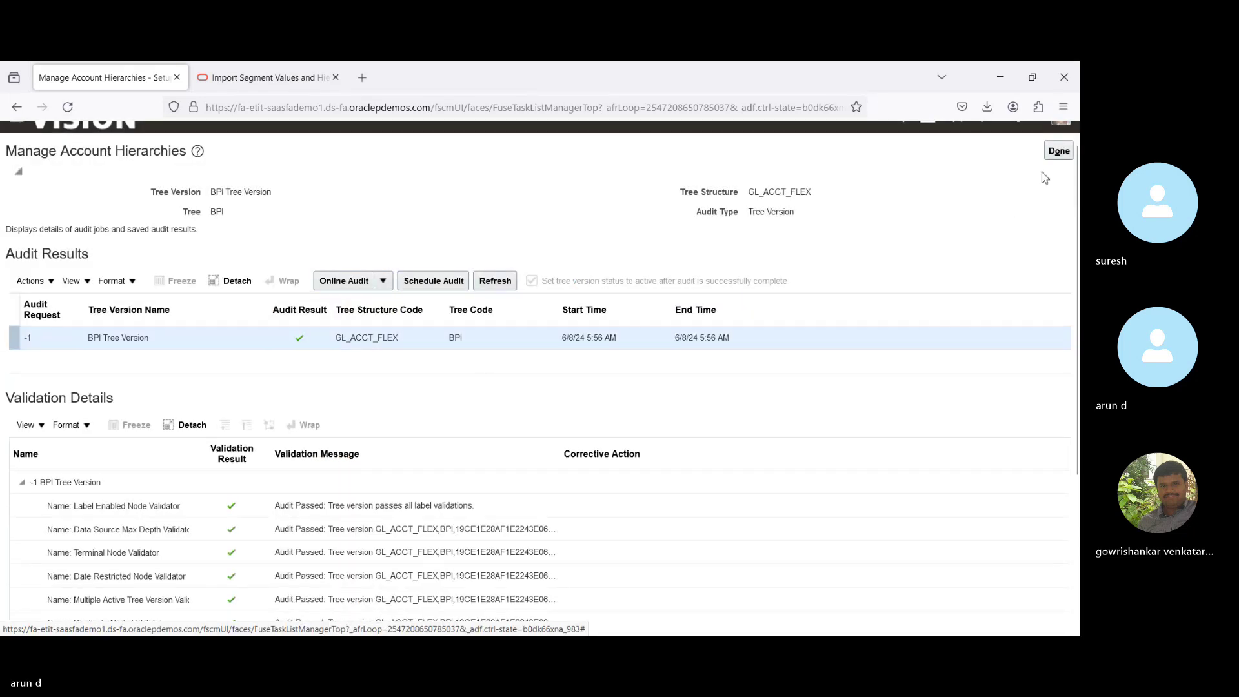
pyautogui.click(1057, 152)
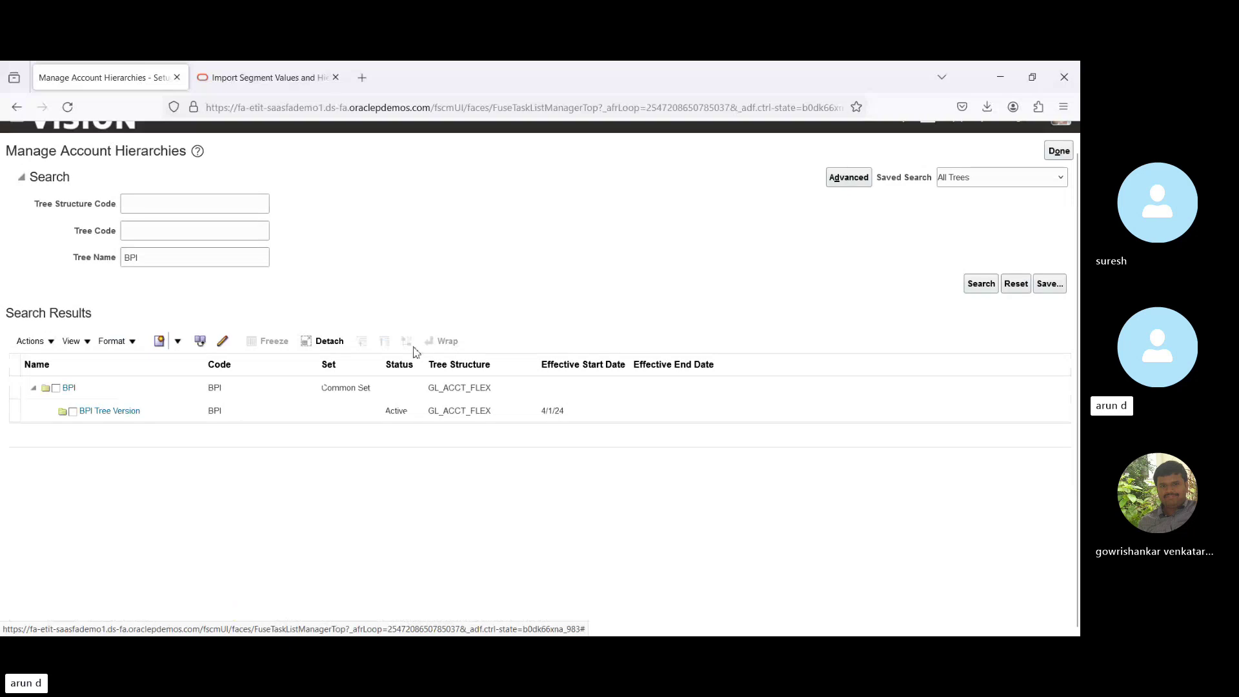
# Select BPI Tree Version and review its Actions menu without choosing anything.
pyautogui.click(172, 411)
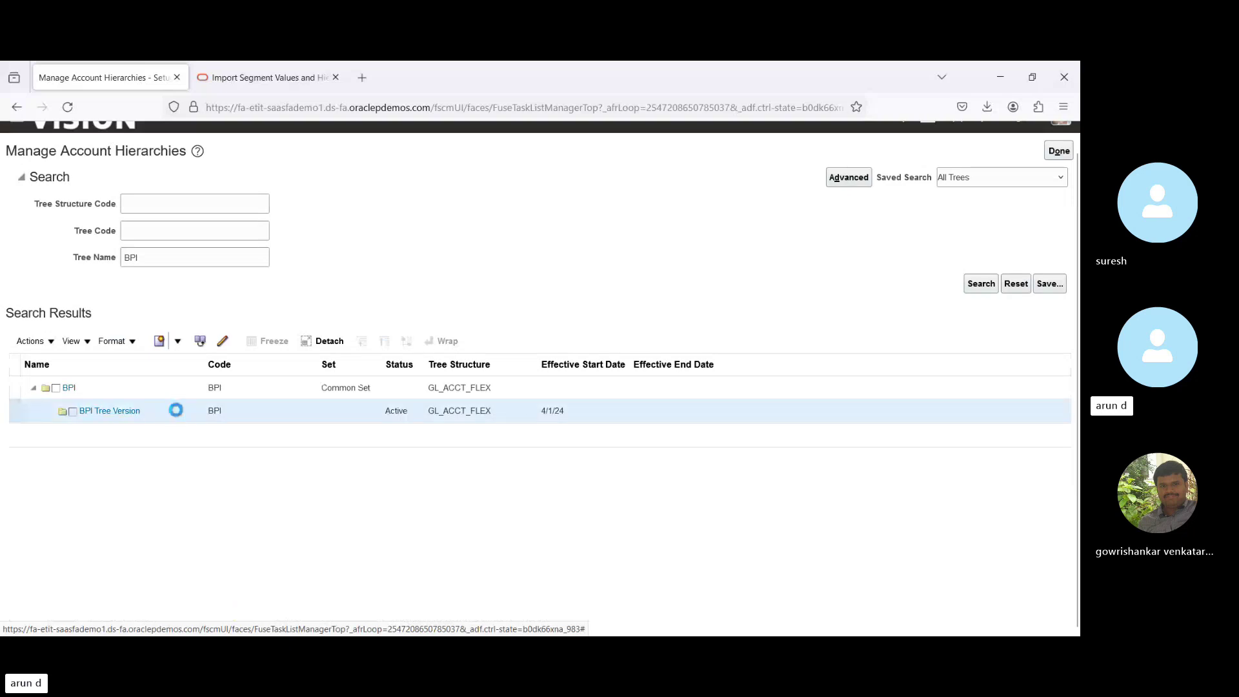
pyautogui.click(42, 345)
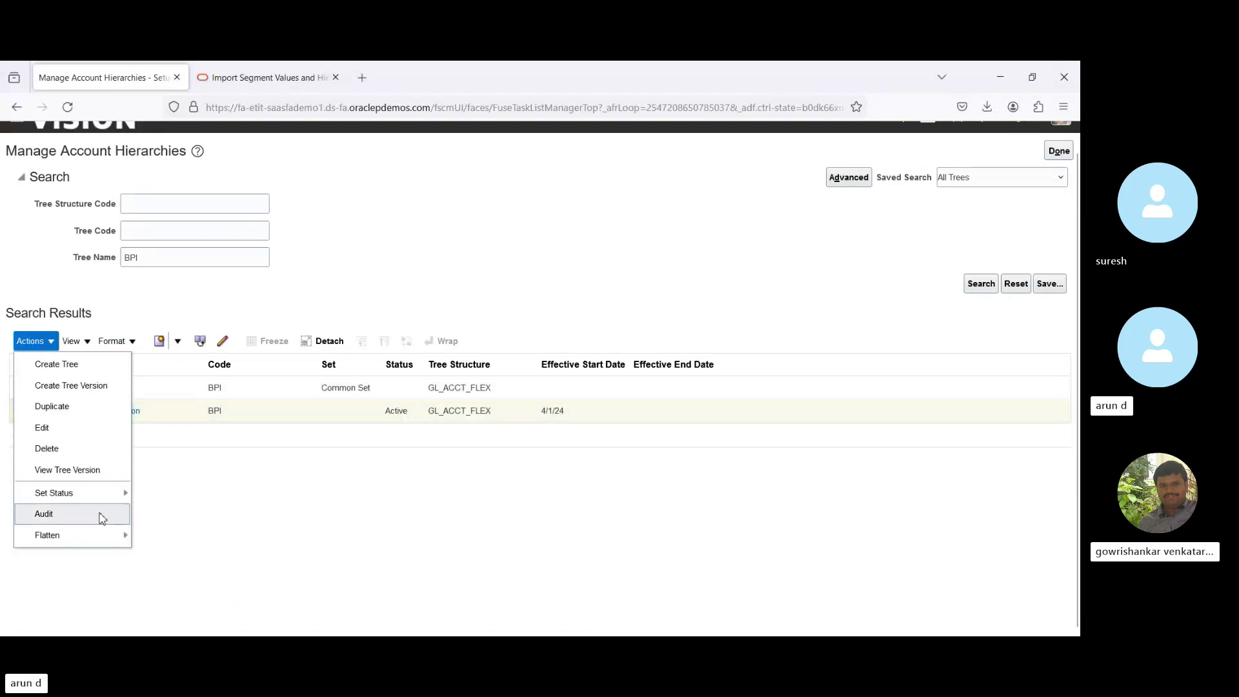
pyautogui.moveTo(114, 542)
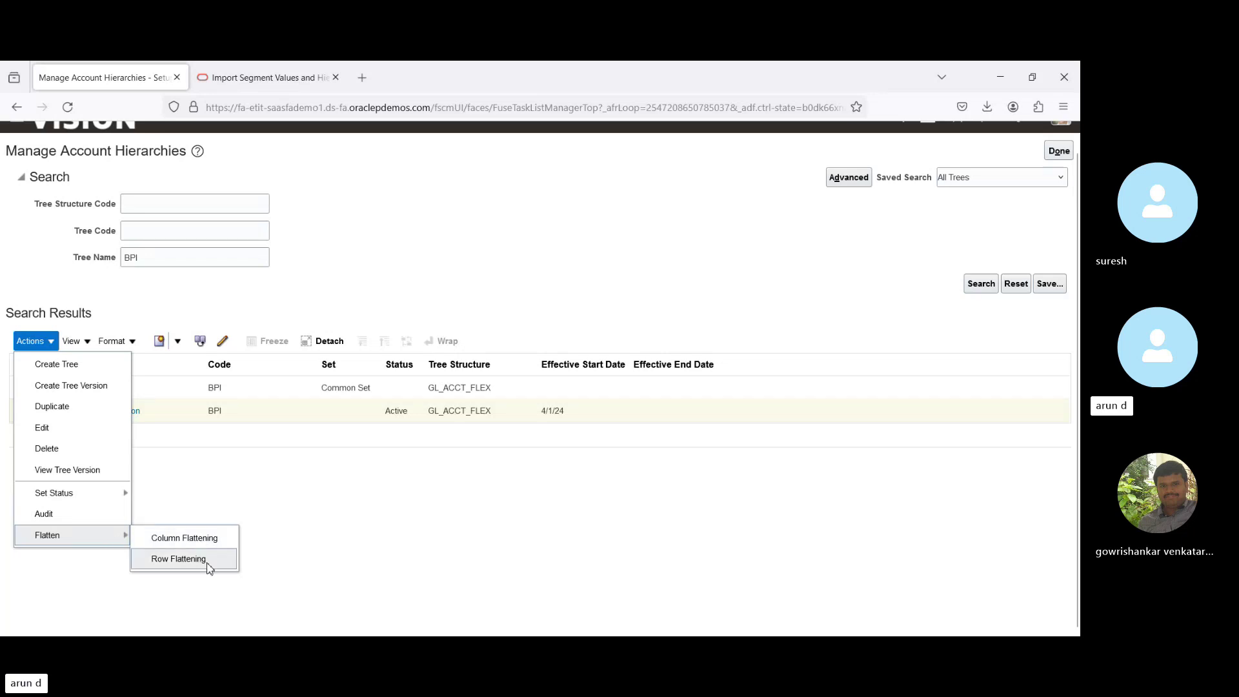
pyautogui.click(469, 498)
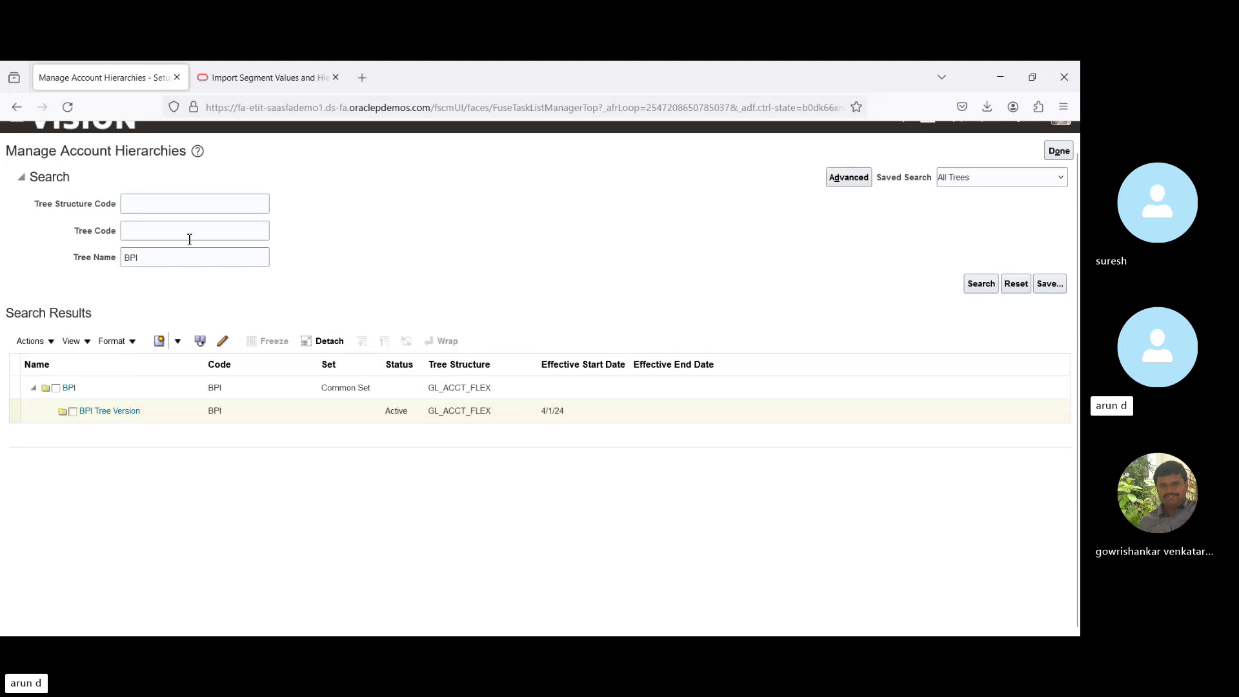
# Clear the BPI tree name filter and search all account hierarchy trees.
pyautogui.doubleClick(180, 256)
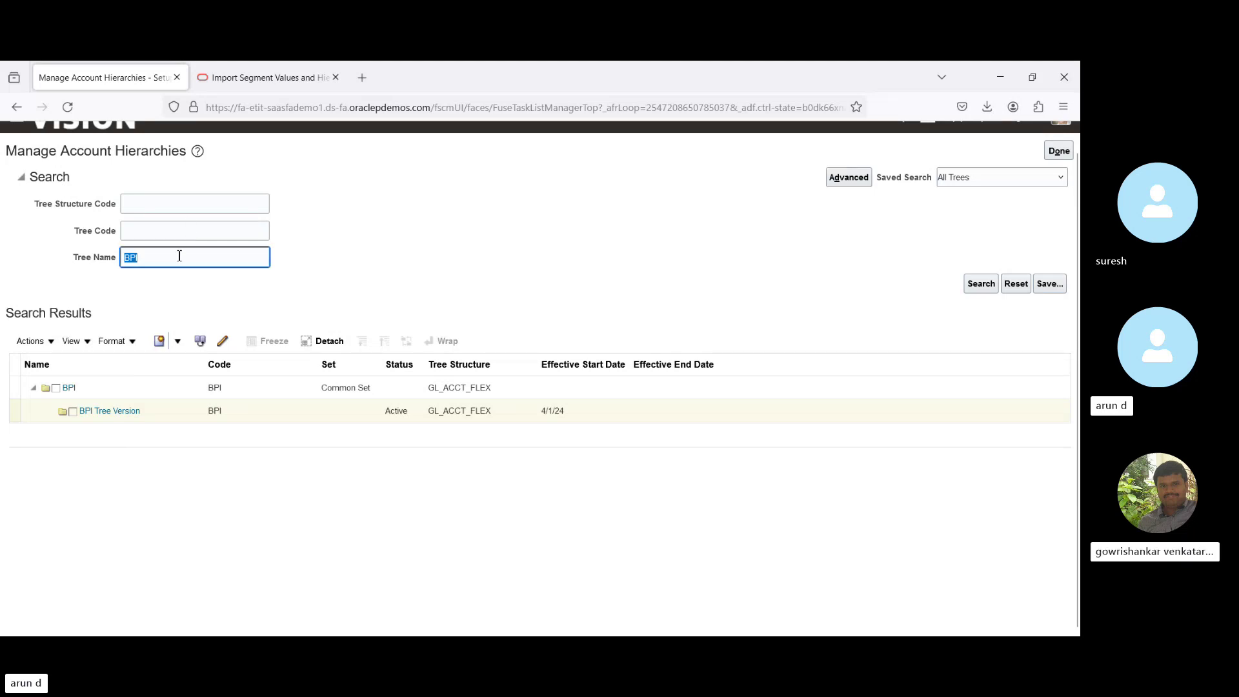
pyautogui.press('BackSpace')
pyautogui.press('Return')
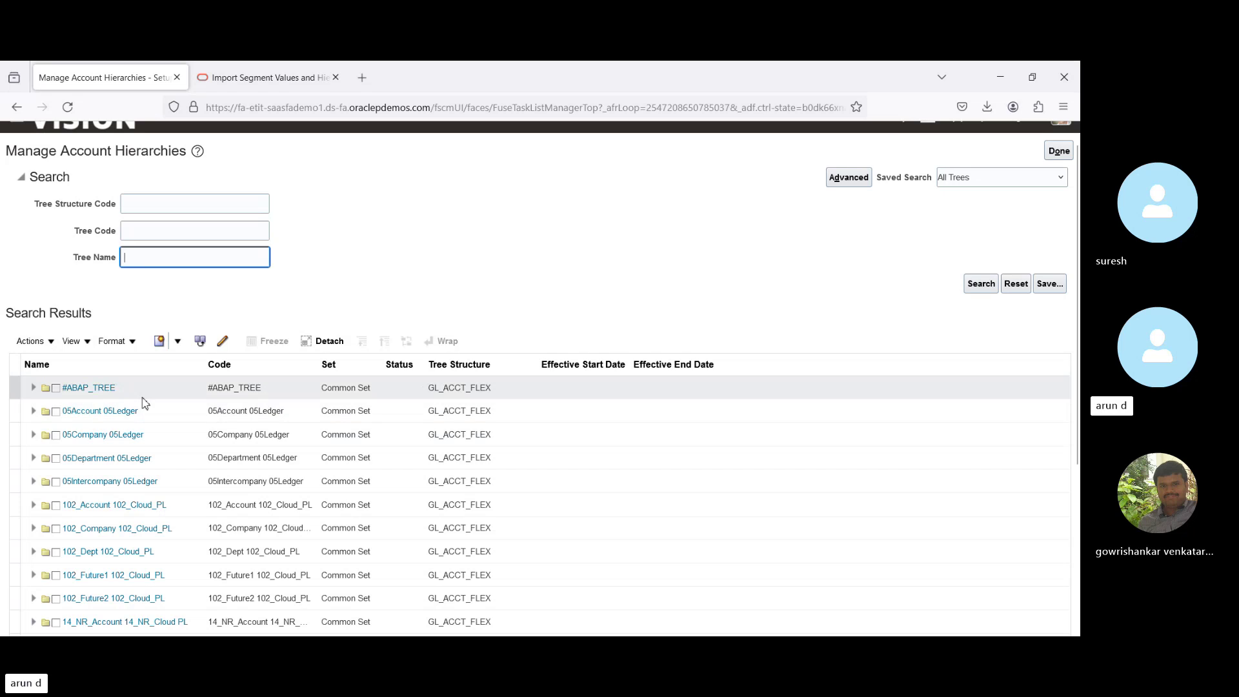
# Edit the 05Account 05Ledger Base version, choosing to update tree nodes while keeping it active.
pyautogui.click(32, 412)
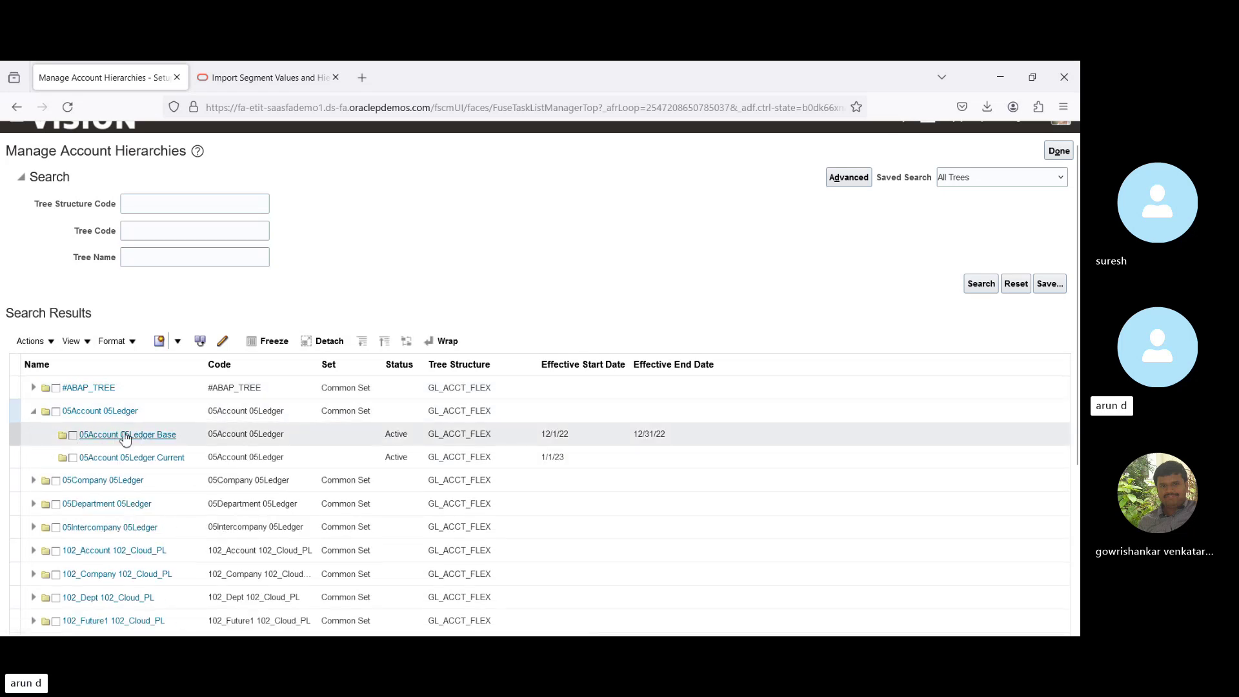
pyautogui.click(125, 436)
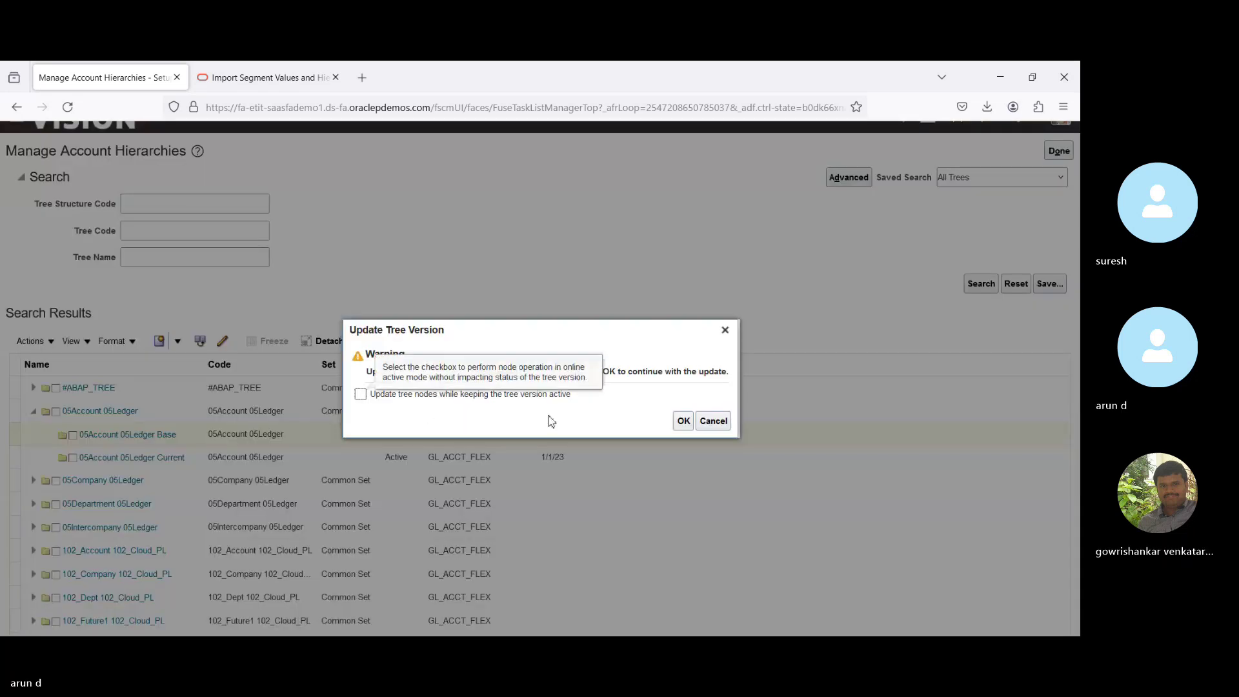
pyautogui.click(396, 400)
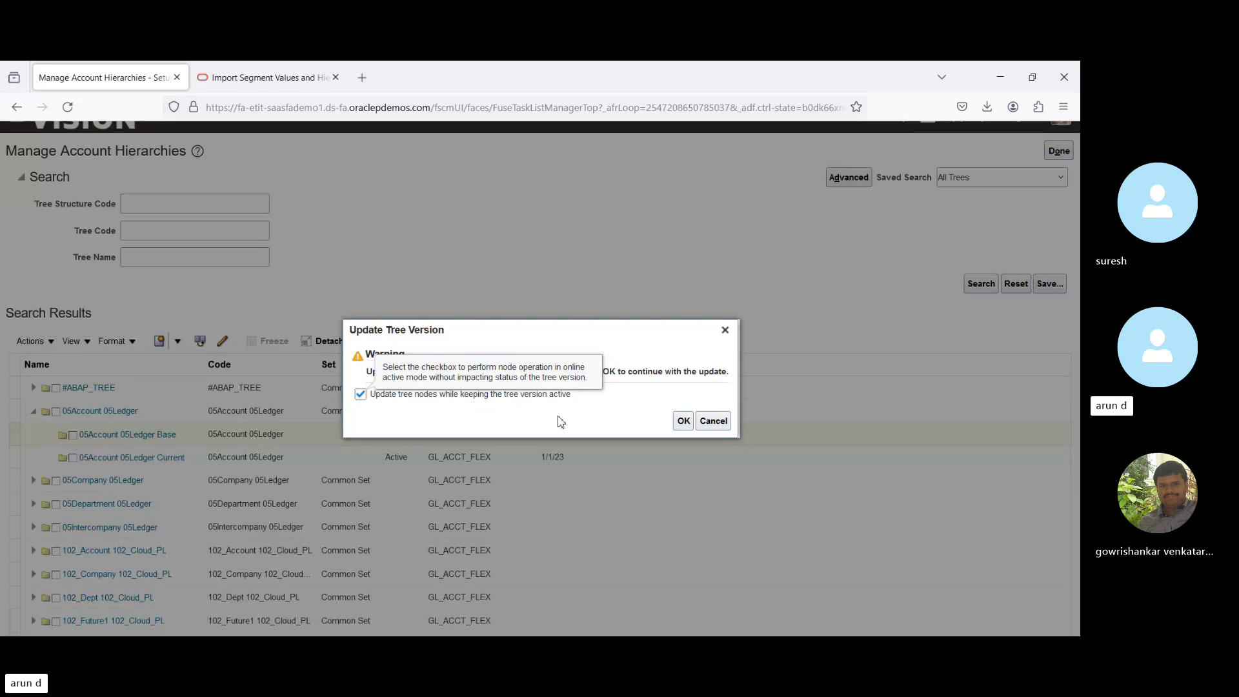
pyautogui.click(682, 422)
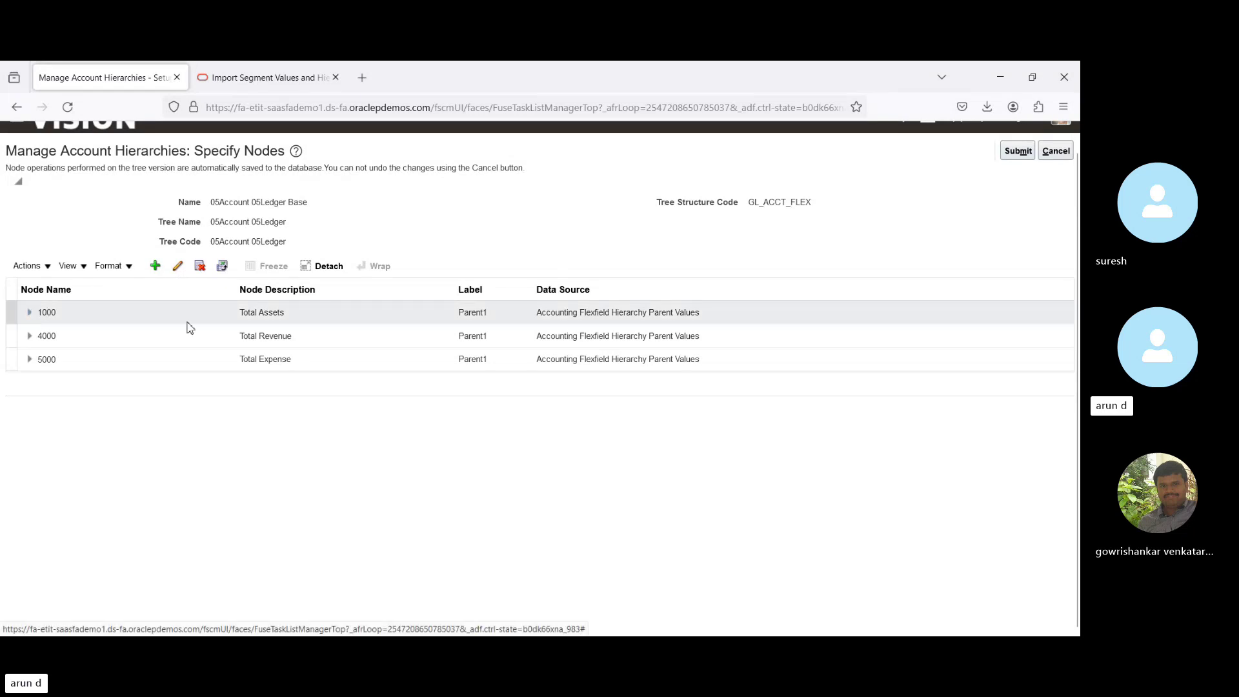
# Expand Total Assets node 1000 to view its accounts, then cancel without changes.
pyautogui.click(29, 311)
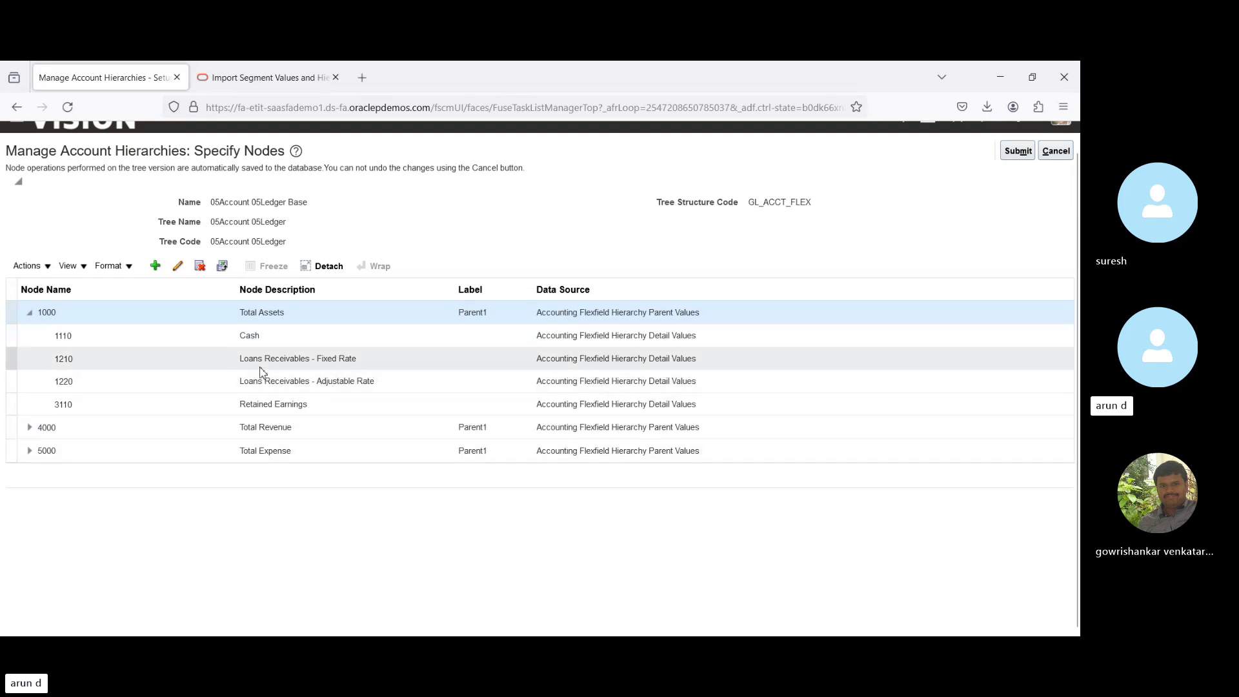
pyautogui.click(1057, 154)
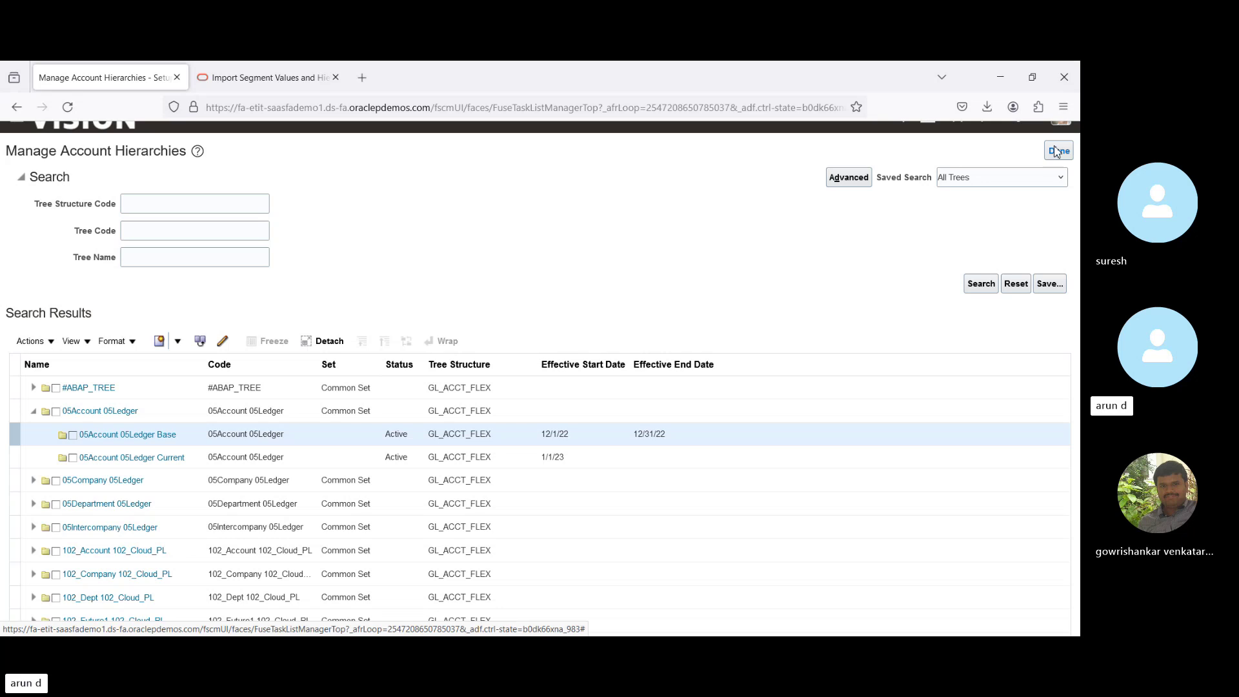
# Close account hierarchies and choose Legal Structures in the Setup: Financials functional areas.
pyautogui.click(1056, 150)
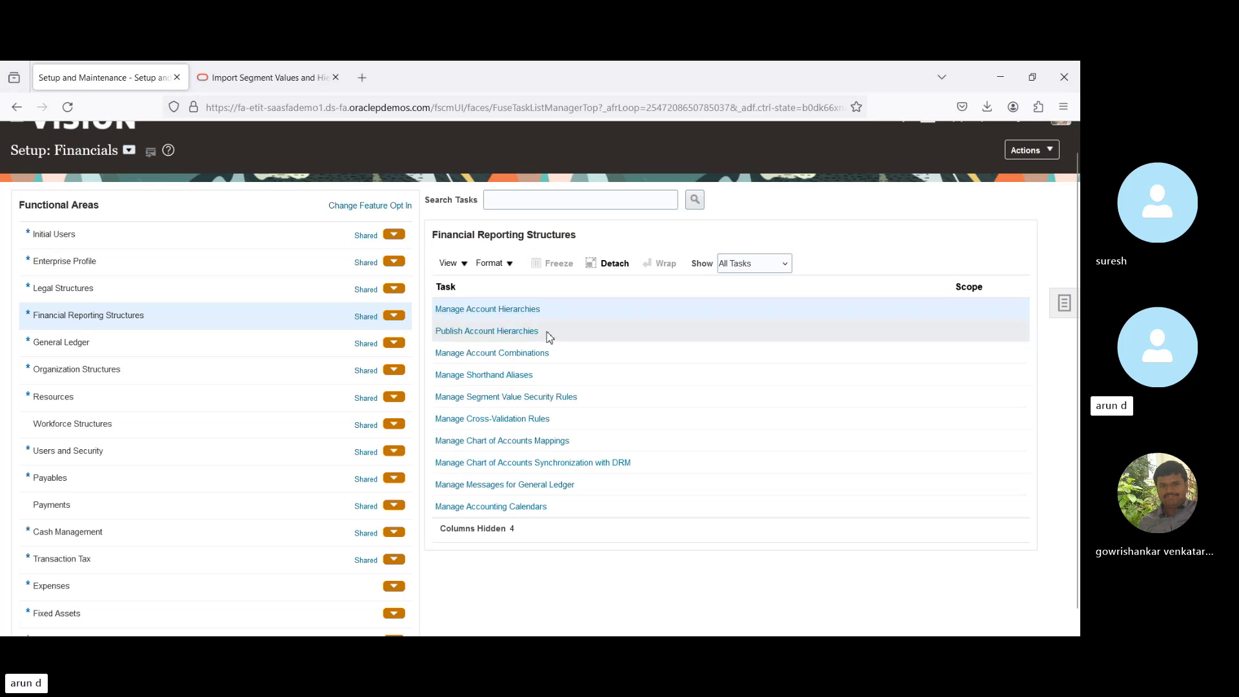
pyautogui.click(489, 315)
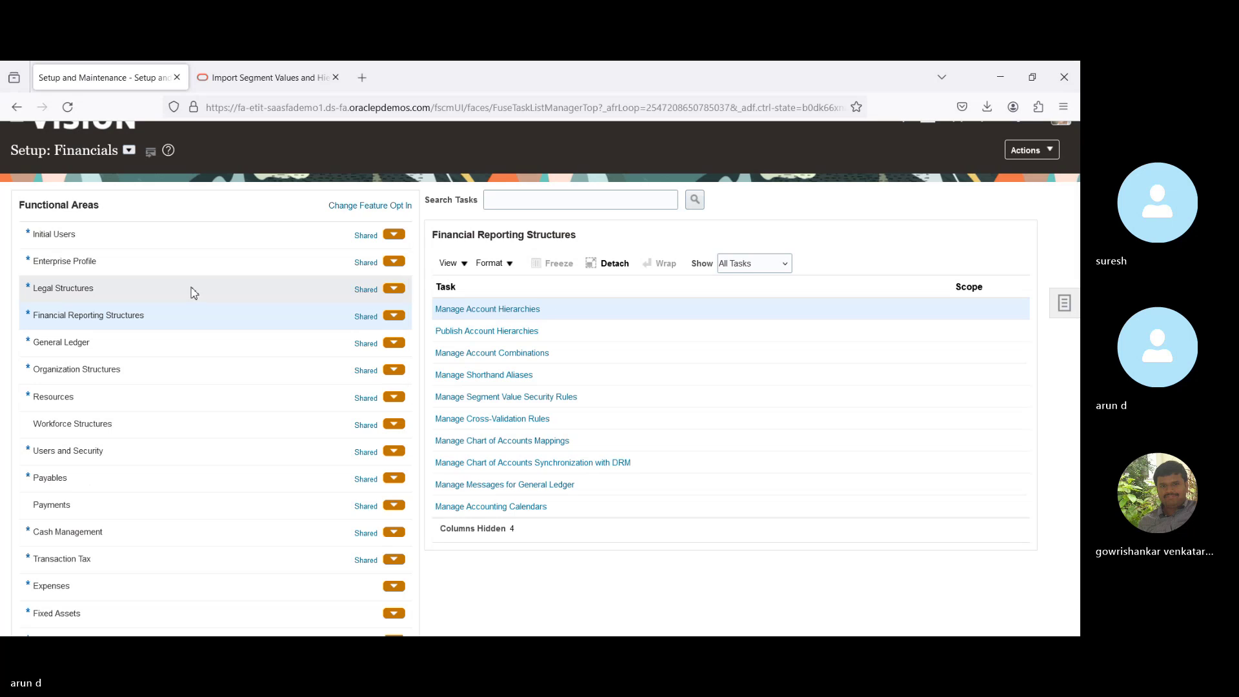
pyautogui.click(154, 293)
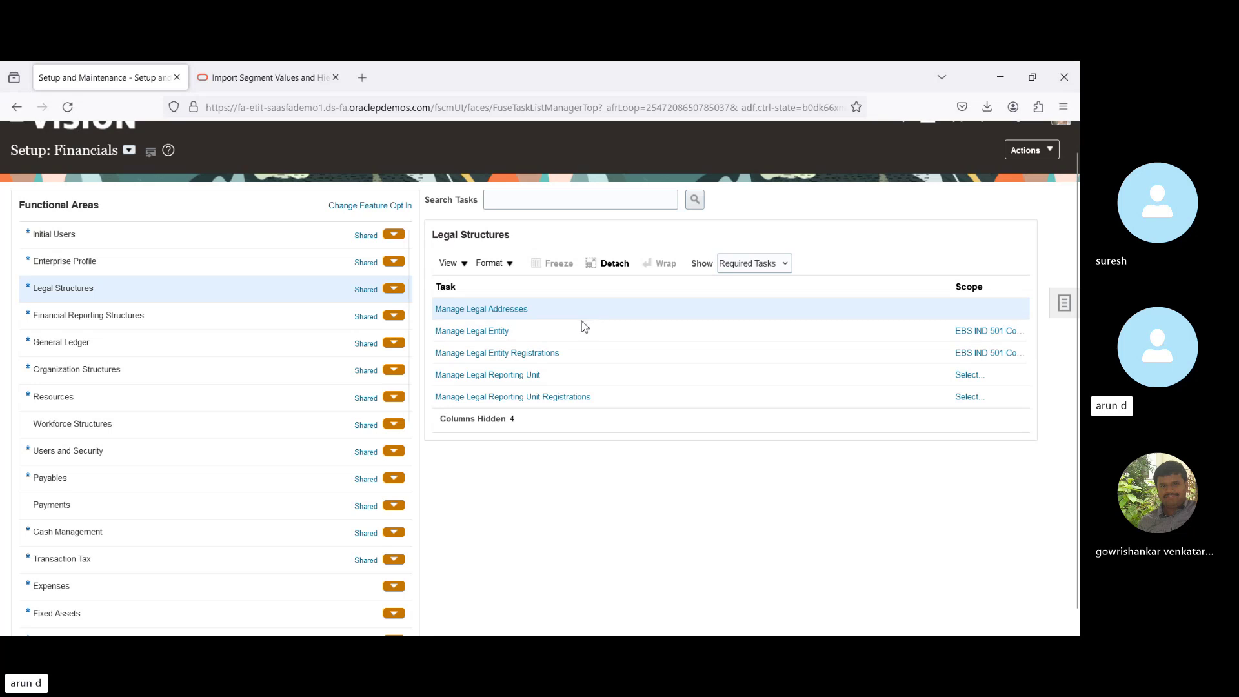
pyautogui.click(480, 312)
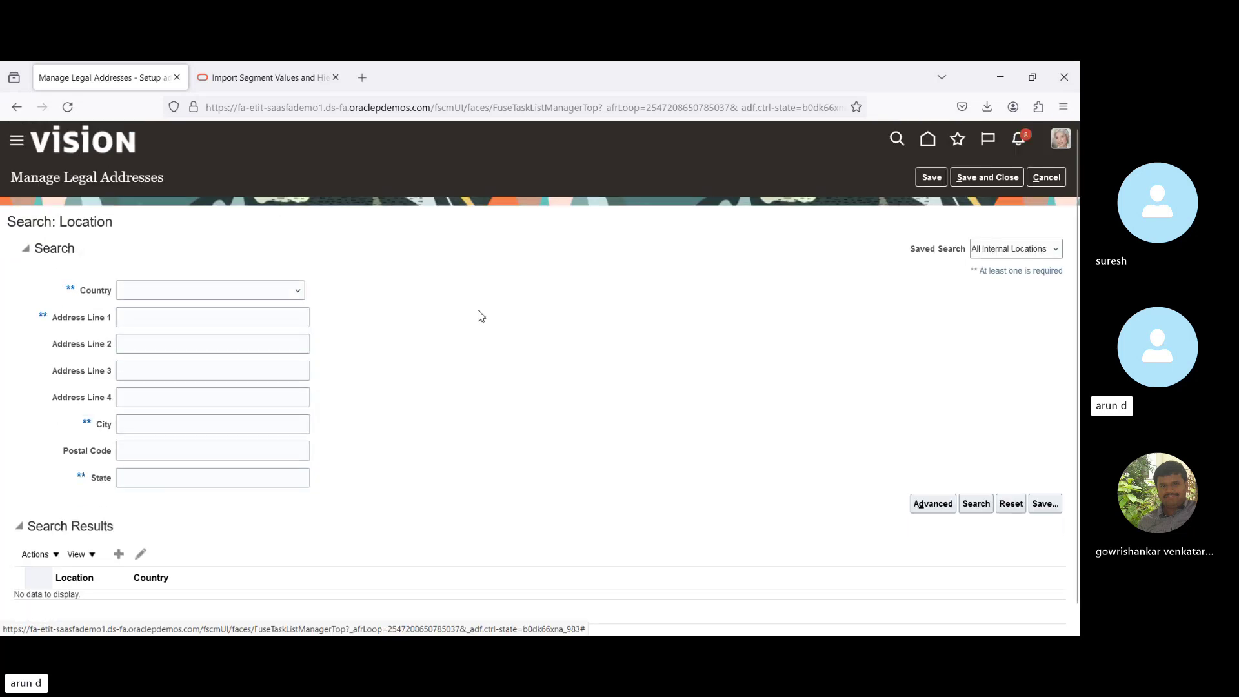
pyautogui.click(119, 555)
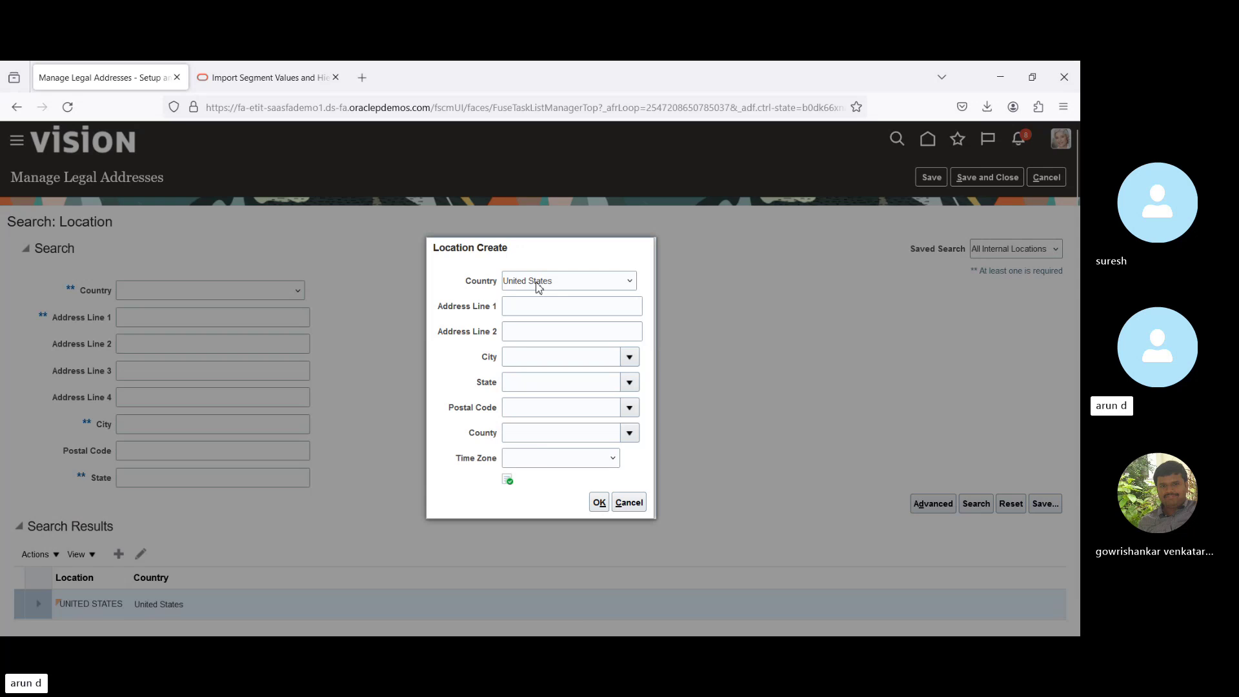
pyautogui.press('i')
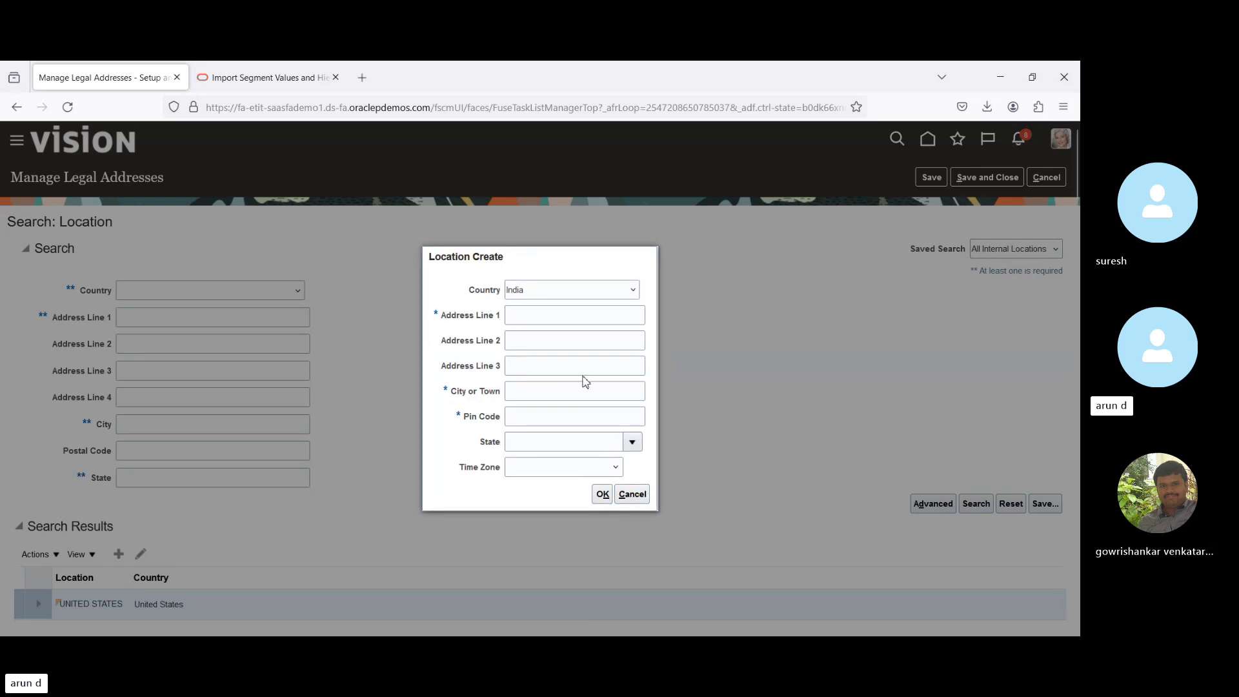
pyautogui.click(632, 494)
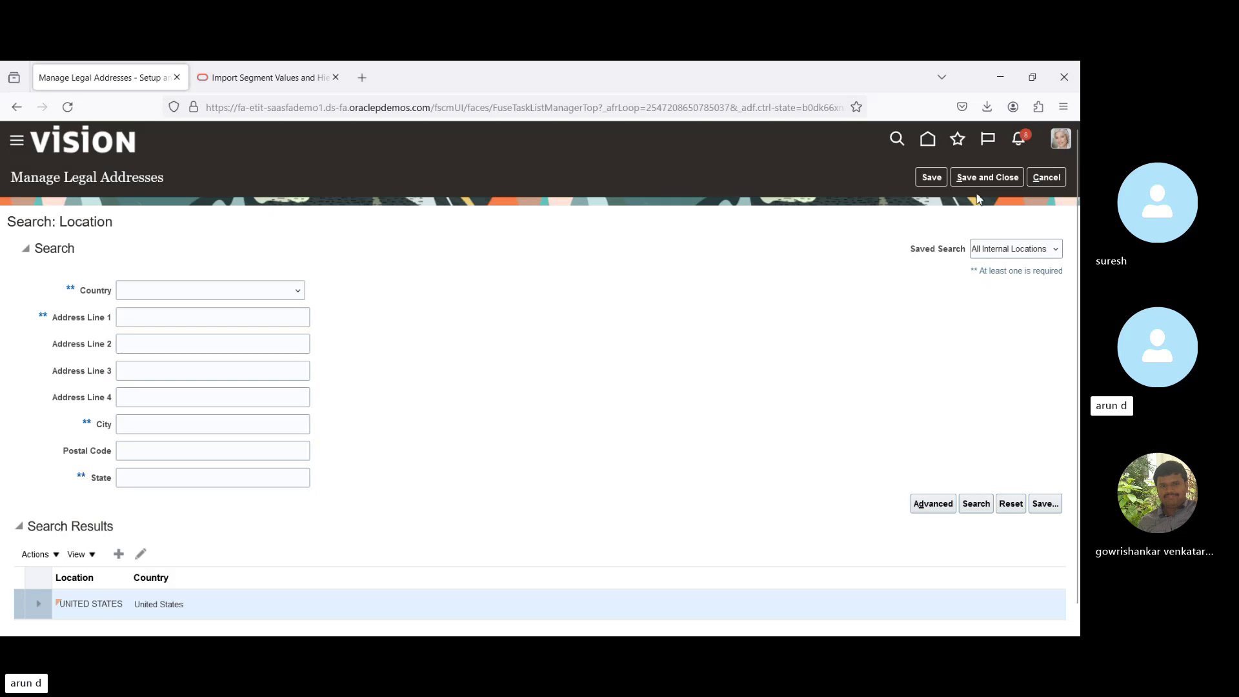
pyautogui.click(1047, 179)
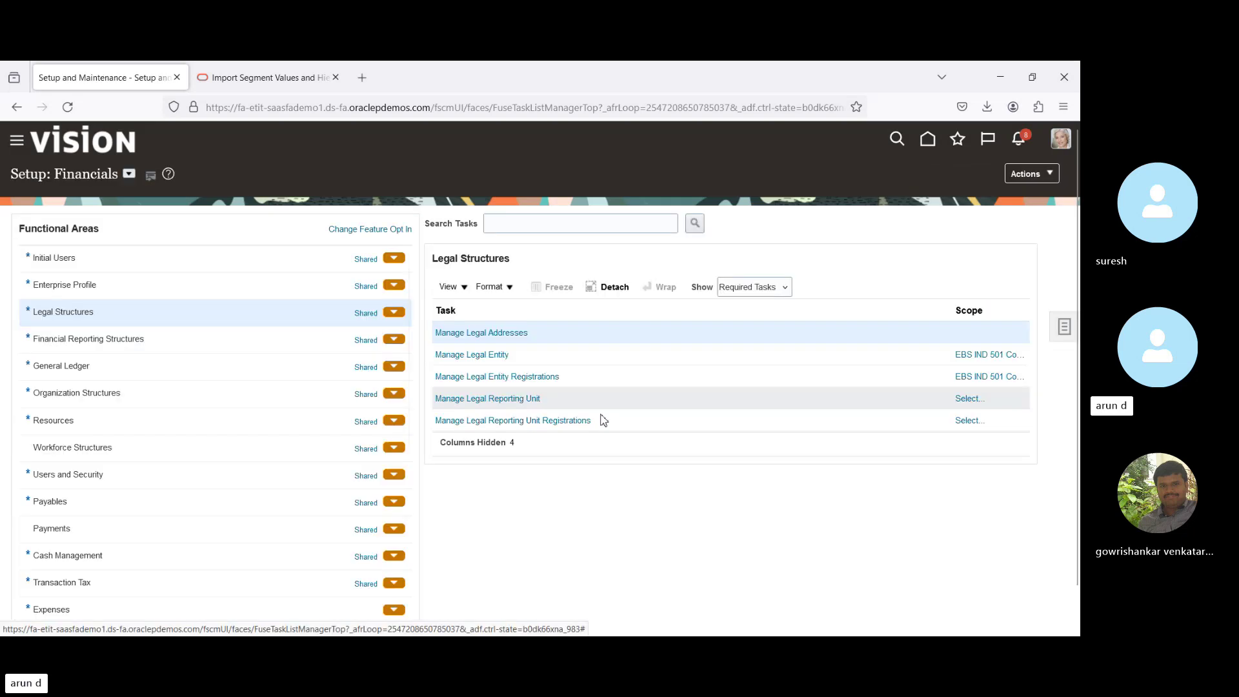
# Open the Manage Legal Entity task, reloading the setup page once along the way.
pyautogui.click(474, 356)
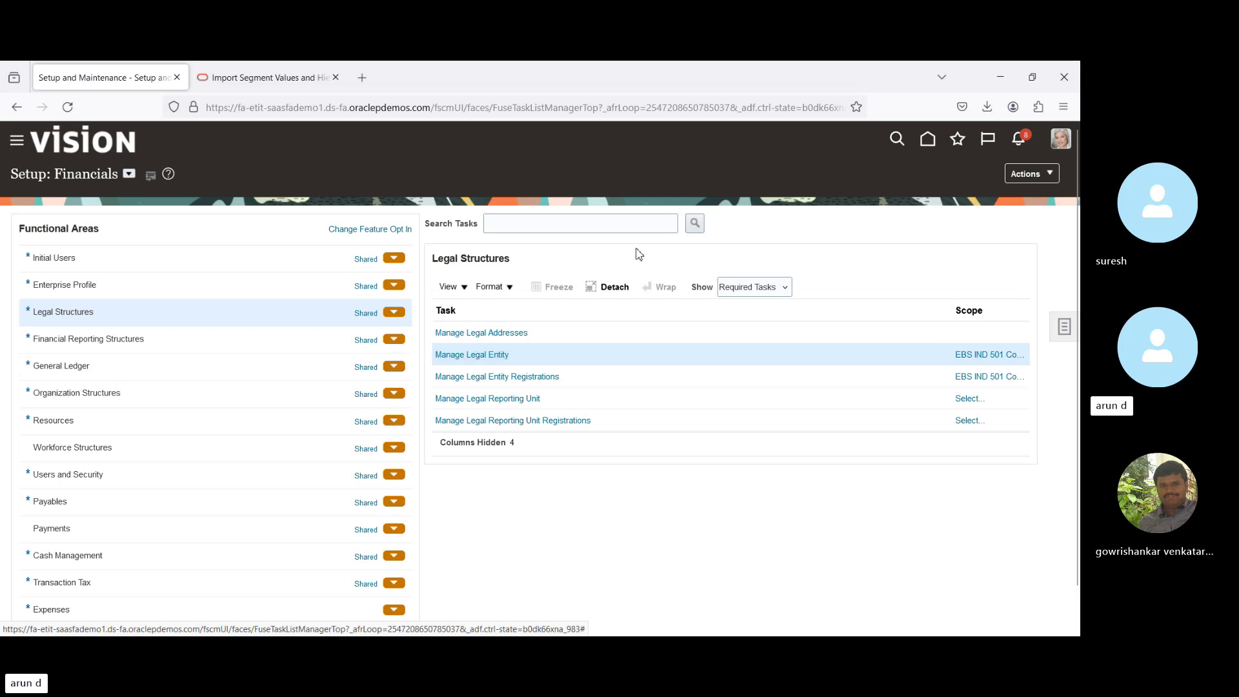
pyautogui.click(478, 355)
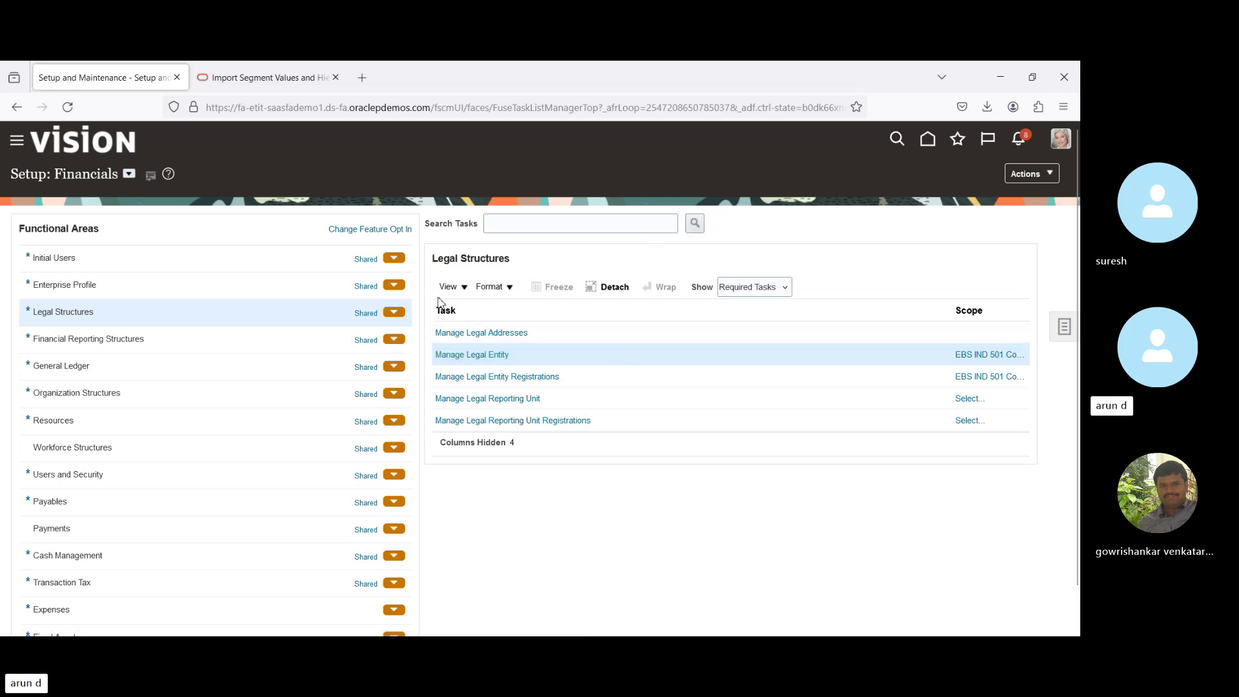
pyautogui.click(70, 109)
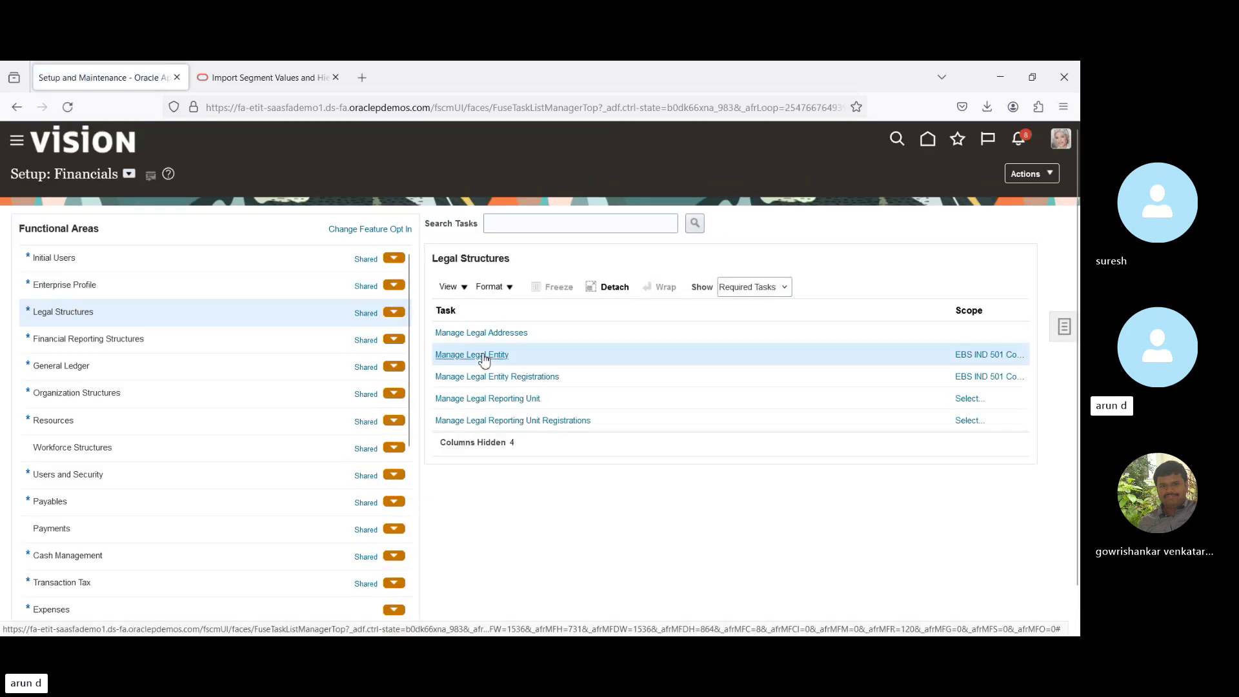
pyautogui.click(483, 354)
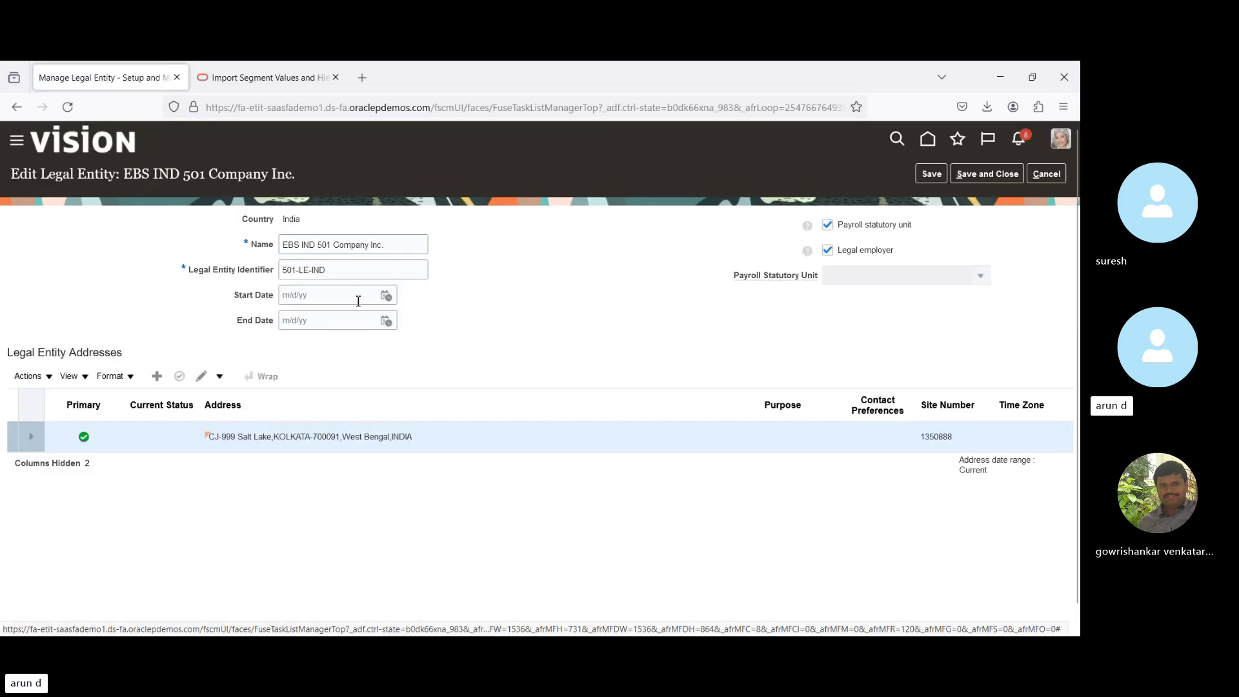
# Start a new address for EBS IND 501 Company Inc., then cancel both address and entity edits.
pyautogui.click(157, 376)
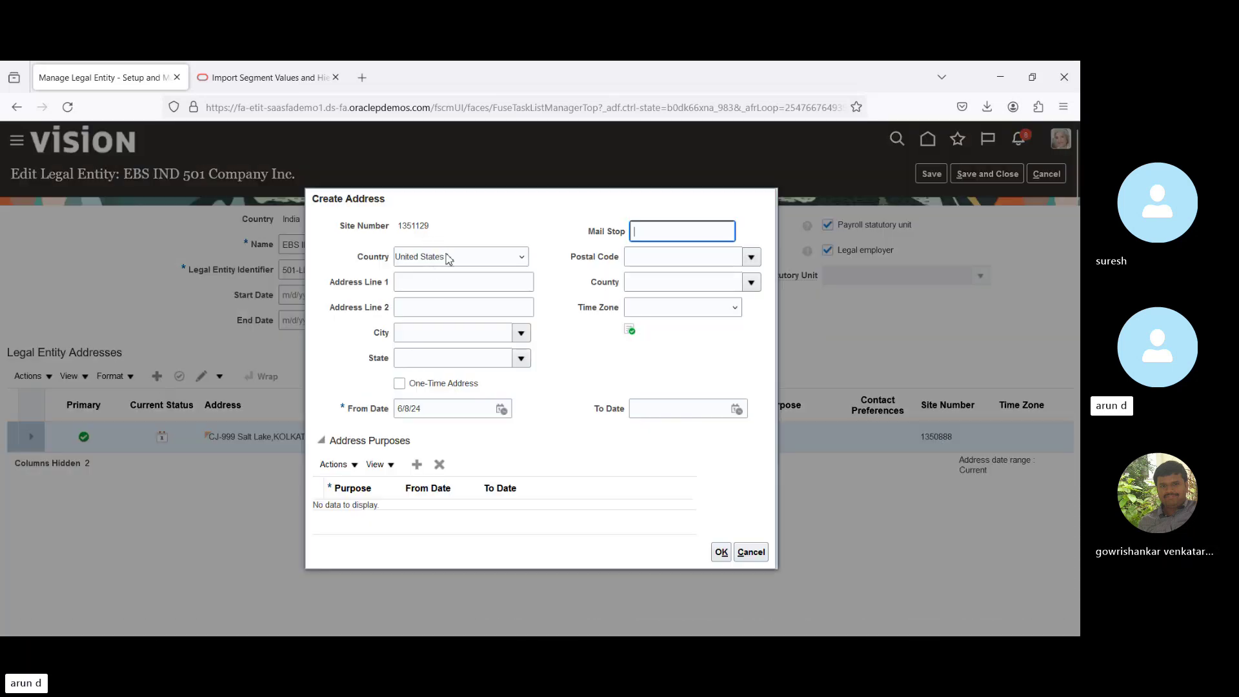
pyautogui.click(751, 551)
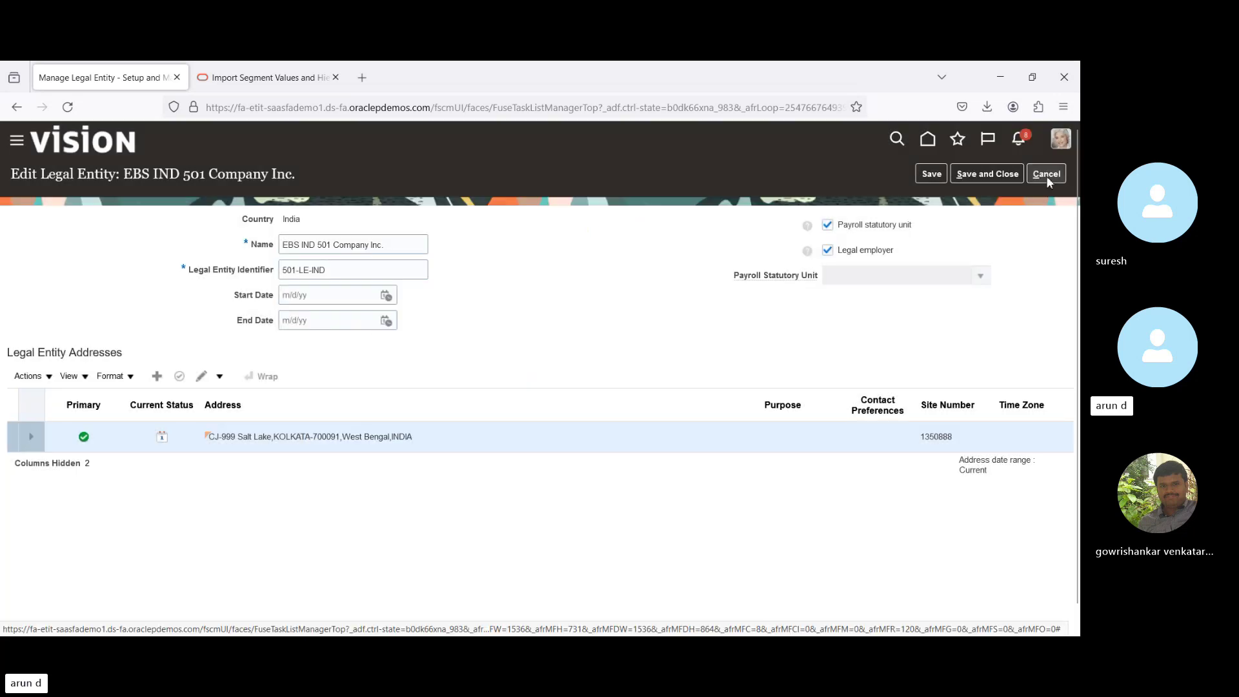
pyautogui.click(1047, 173)
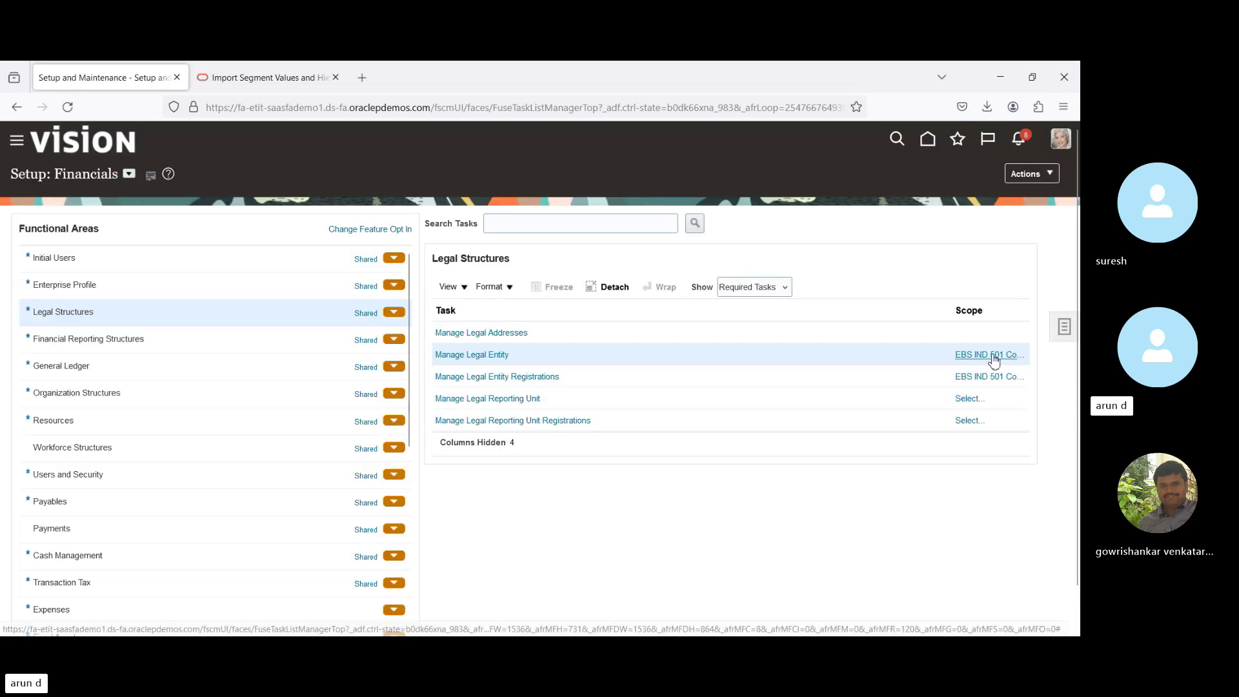
# Review the Manage Legal Entity and Registrations task rows, then expand the side Tasks panel.
pyautogui.click(706, 355)
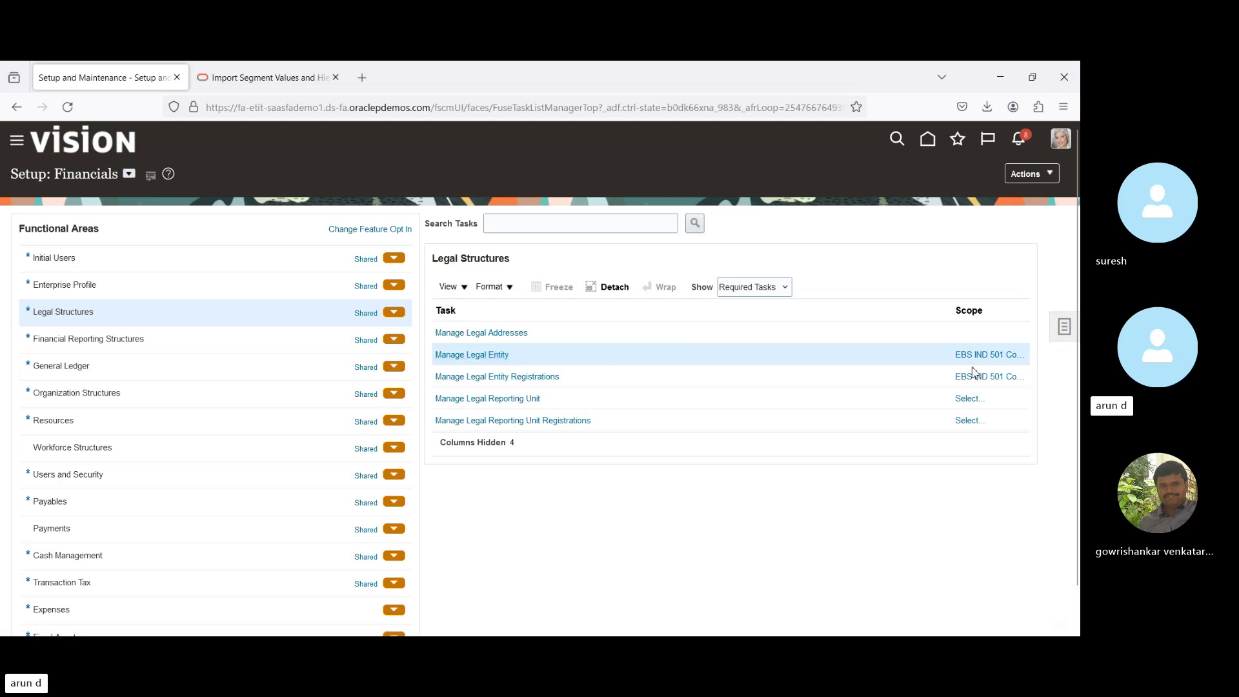
pyautogui.click(67, 106)
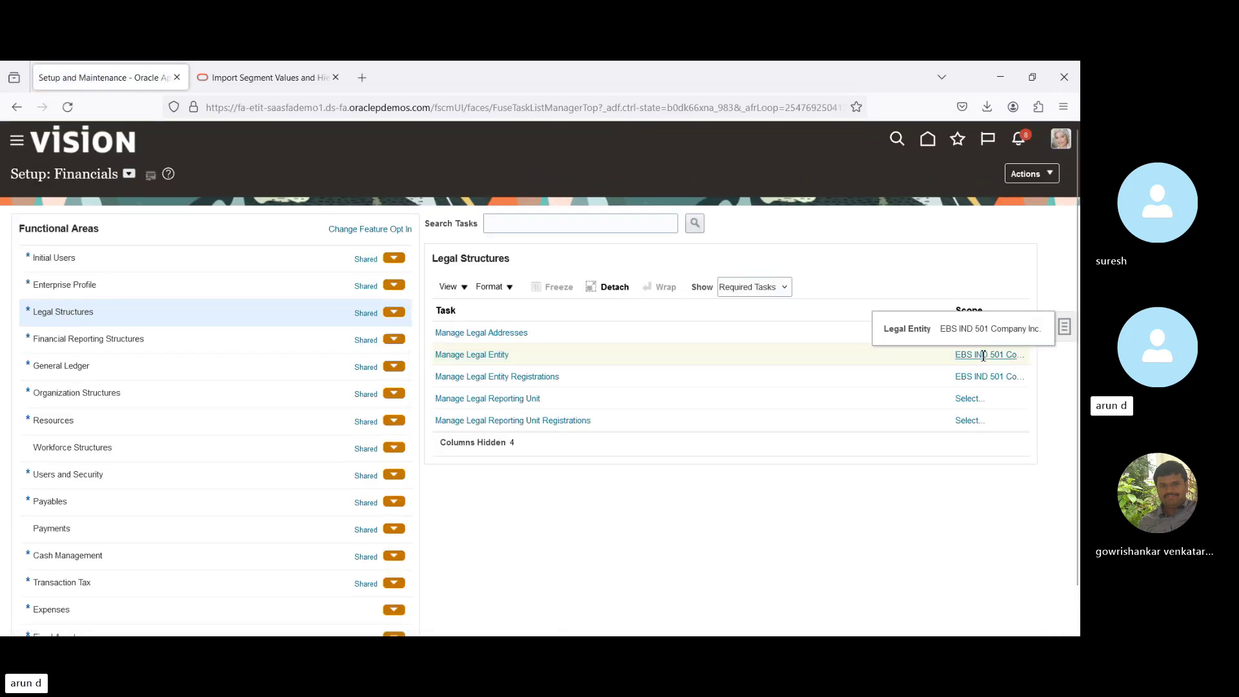
pyautogui.click(983, 355)
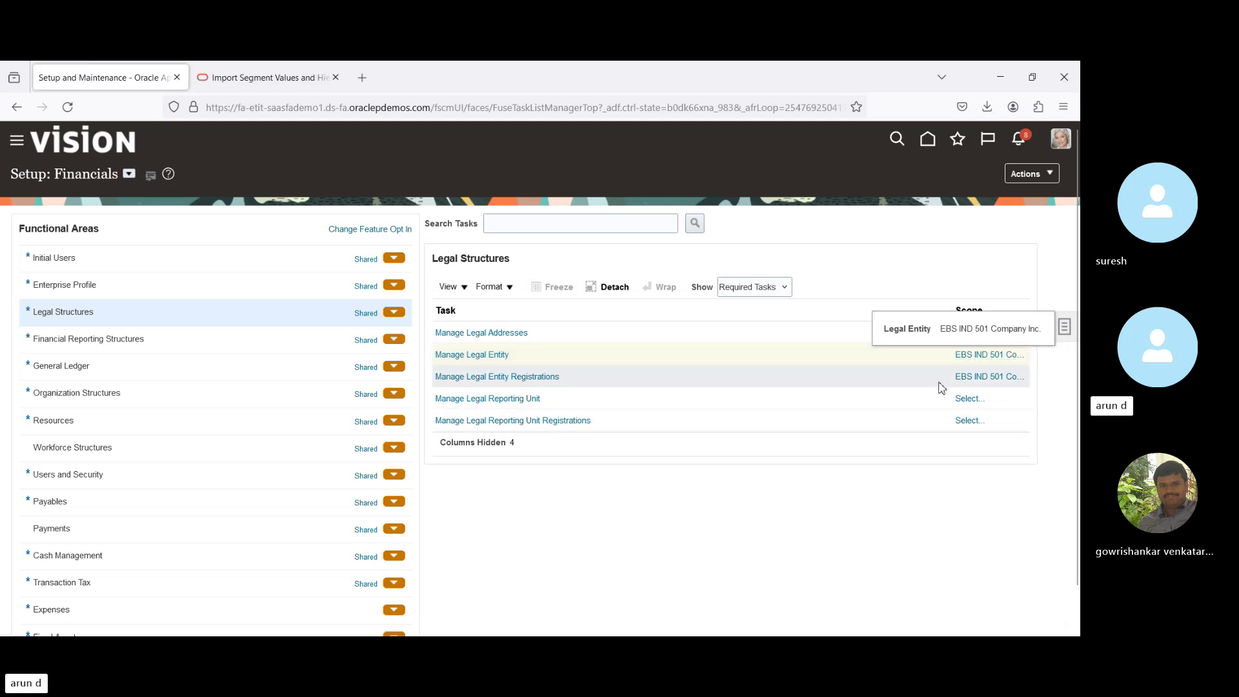
pyautogui.click(898, 381)
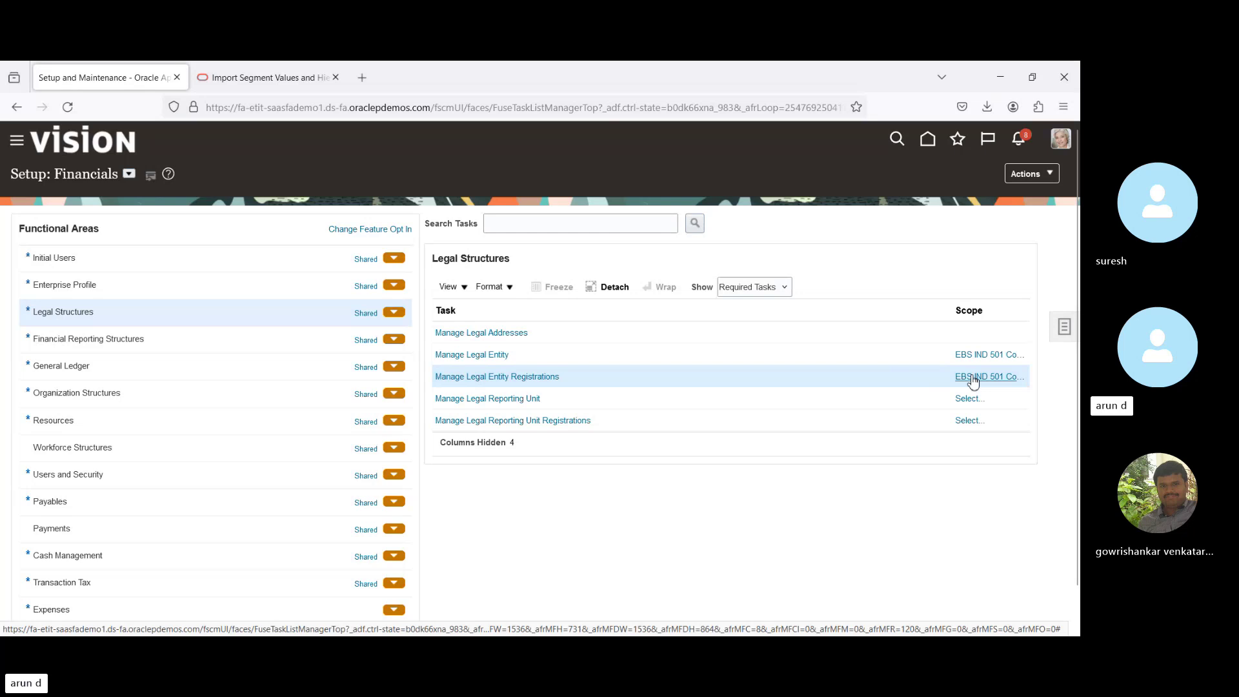
pyautogui.click(589, 379)
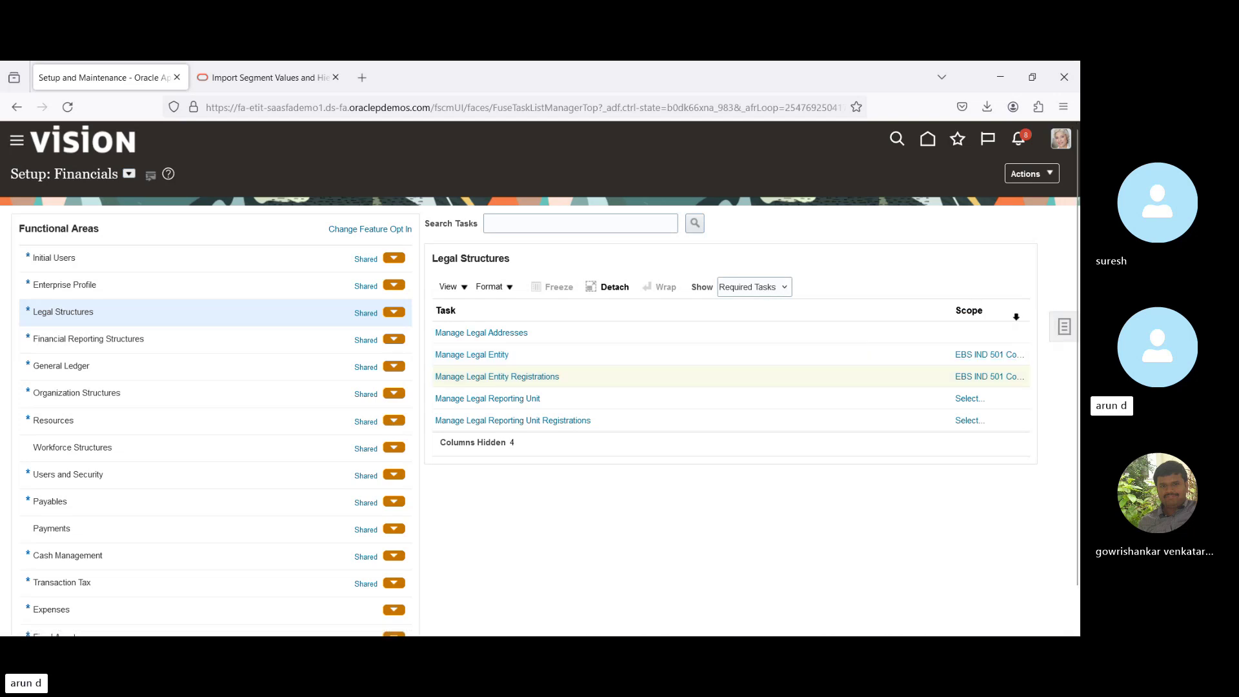
pyautogui.click(1065, 327)
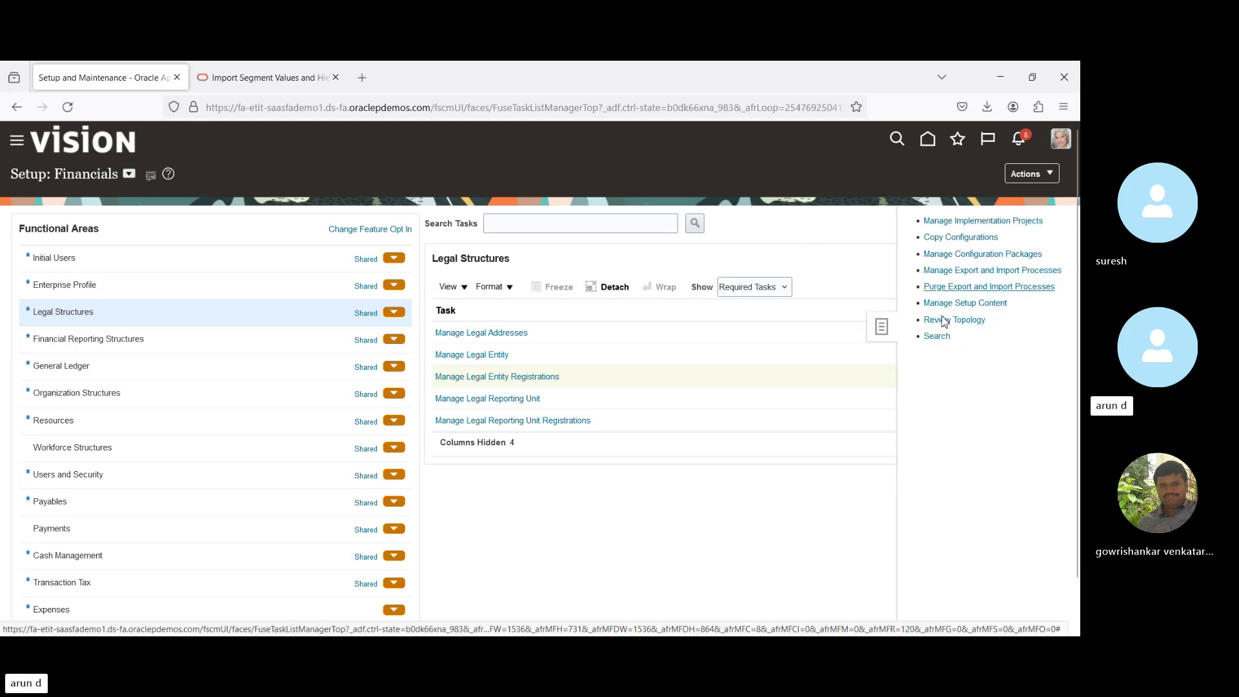
# Search the setup tasks for 'Manage Legal Entity' and open that task.
pyautogui.click(934, 337)
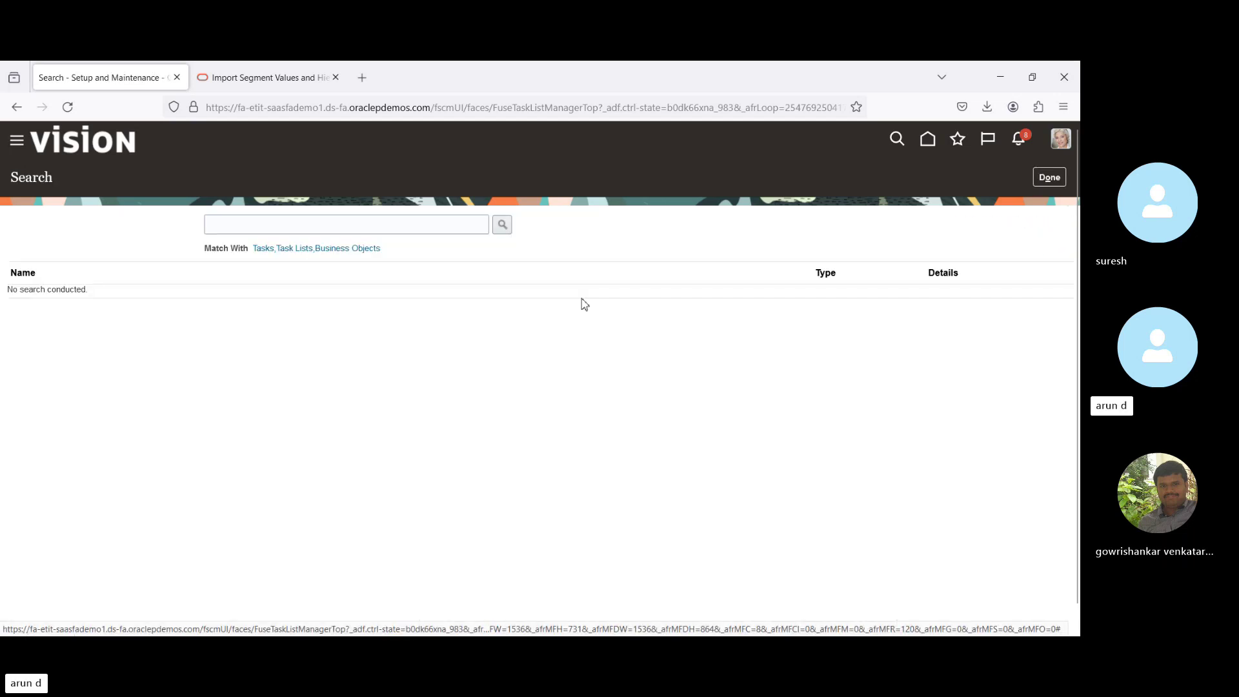
pyautogui.click(370, 226)
pyautogui.write('Mana')
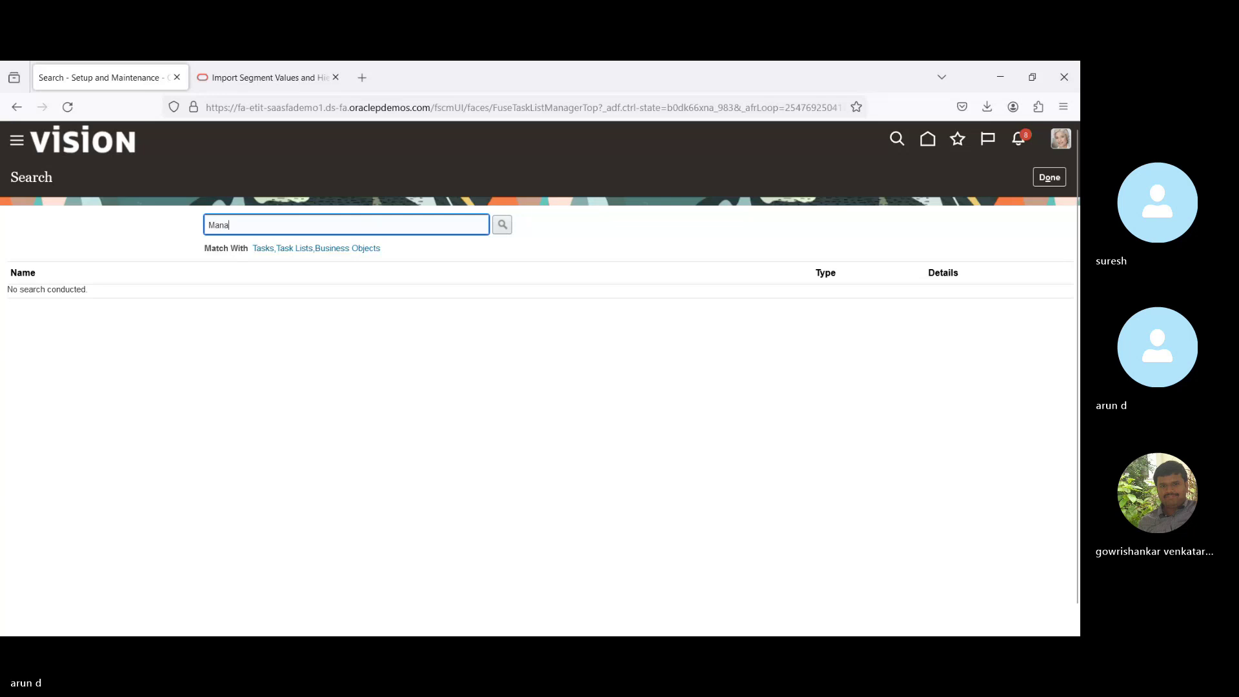
pyautogui.write('ge Leg')
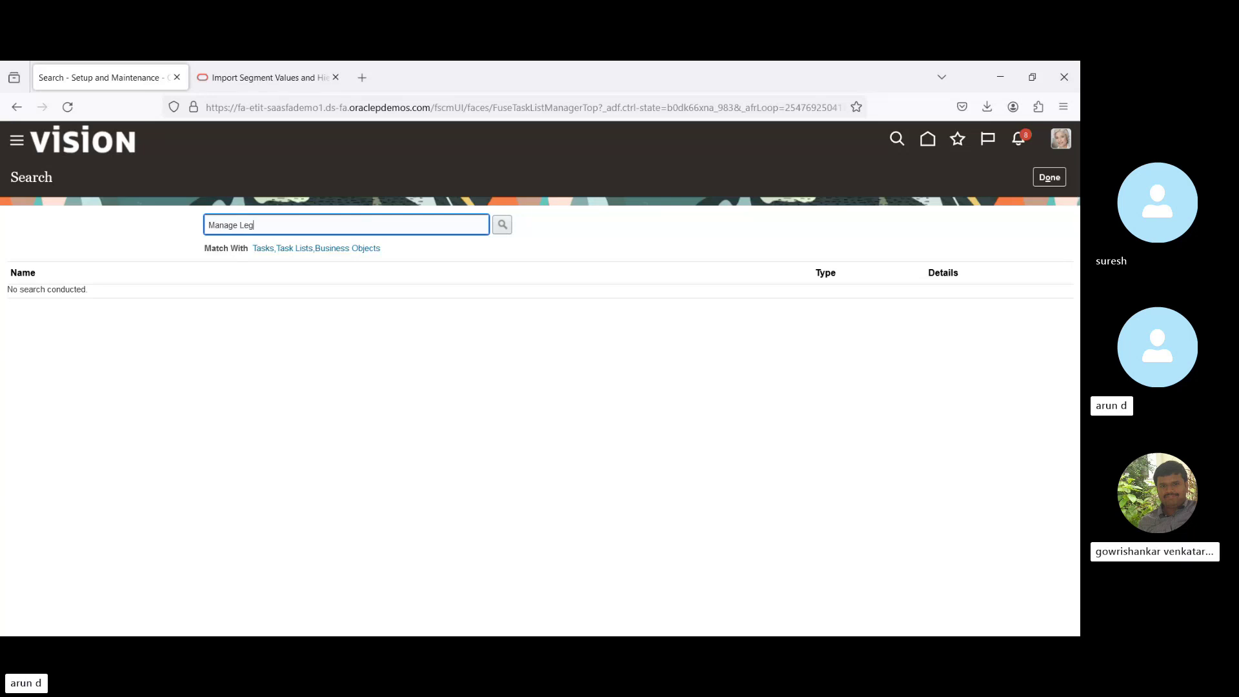
pyautogui.write('al En')
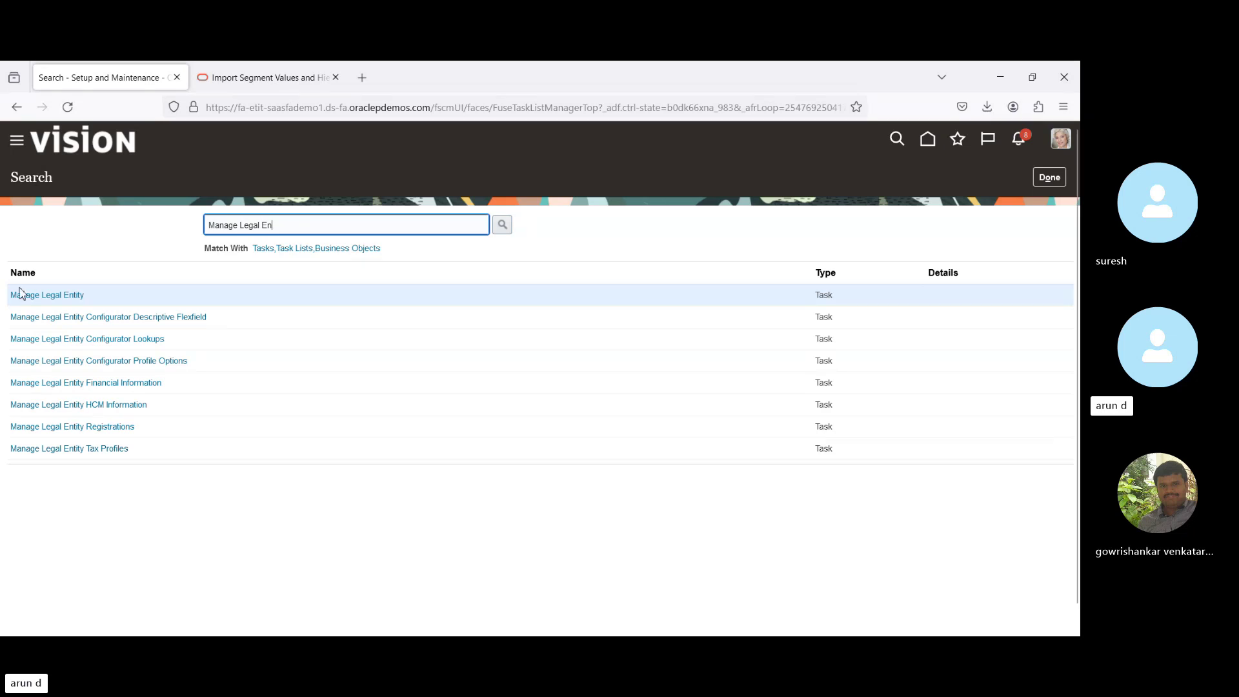
pyautogui.click(47, 296)
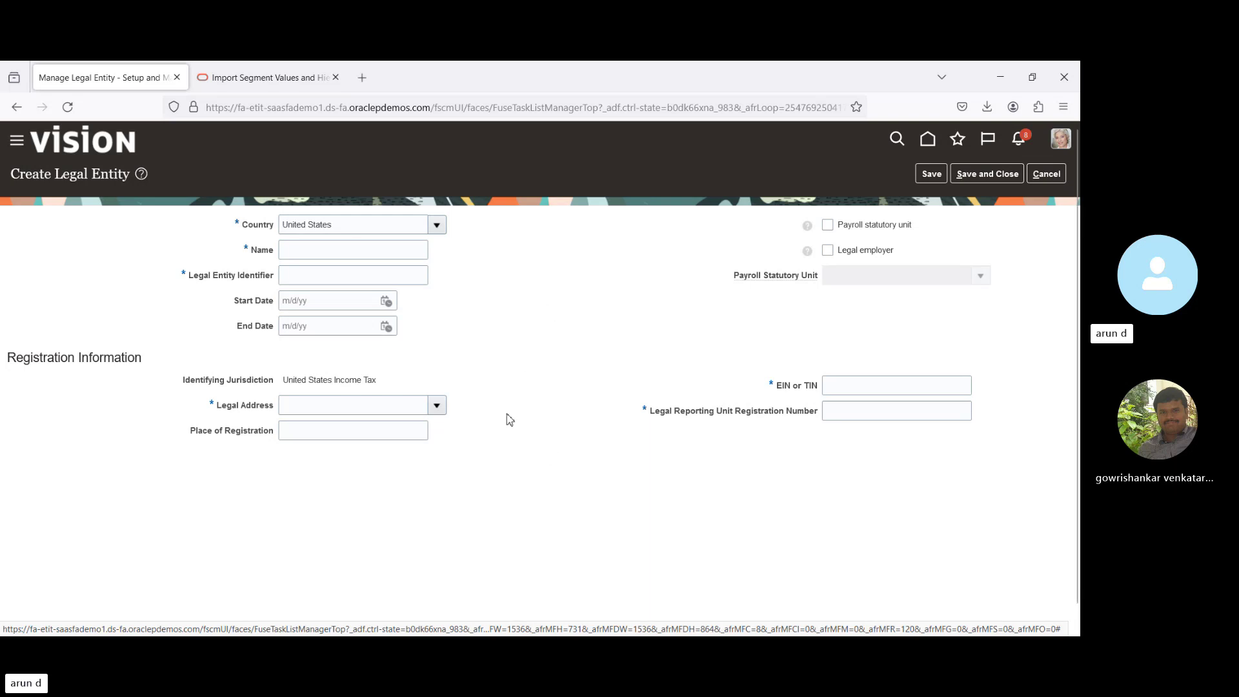
# Set the legal entity's country to United States, after briefly choosing India.
pyautogui.click(355, 227)
pyautogui.write('India')
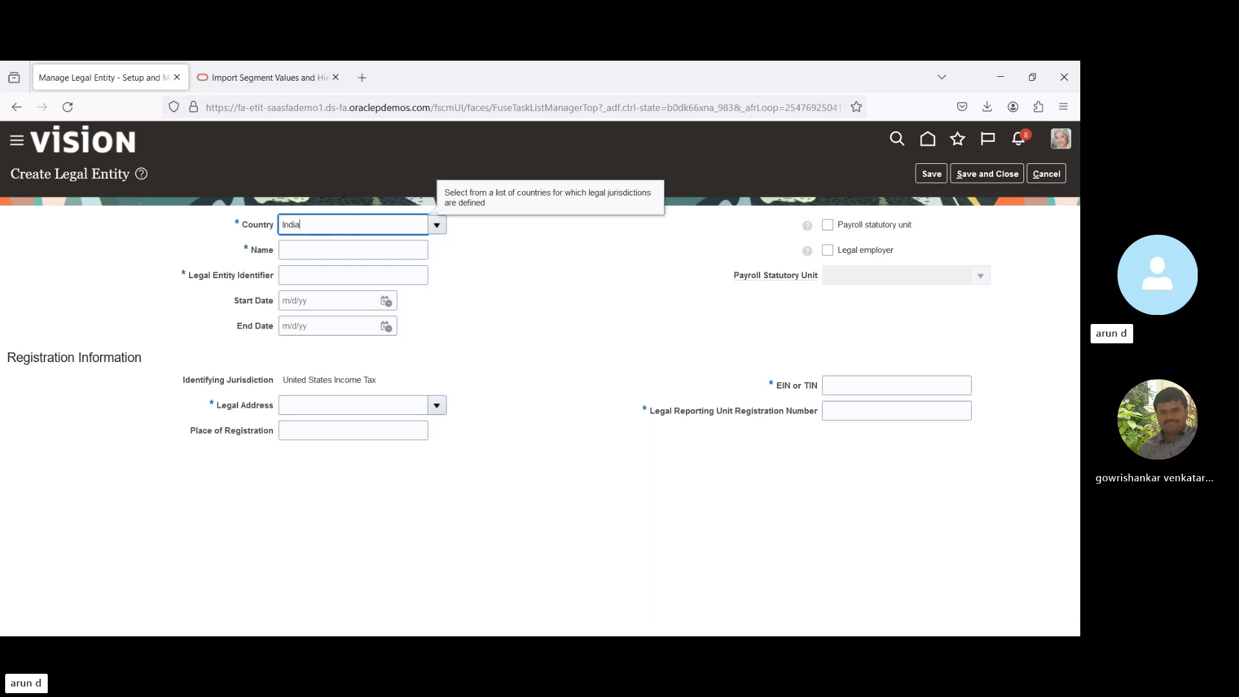
pyautogui.press('Tab')
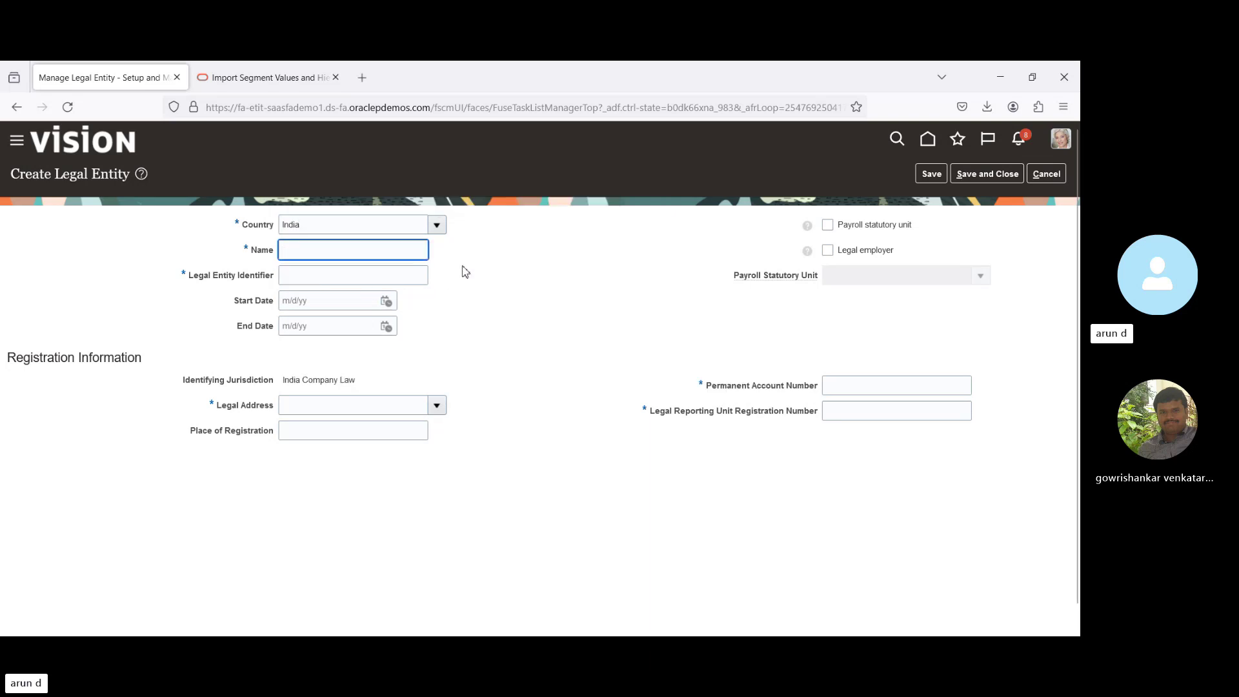
pyautogui.click(372, 227)
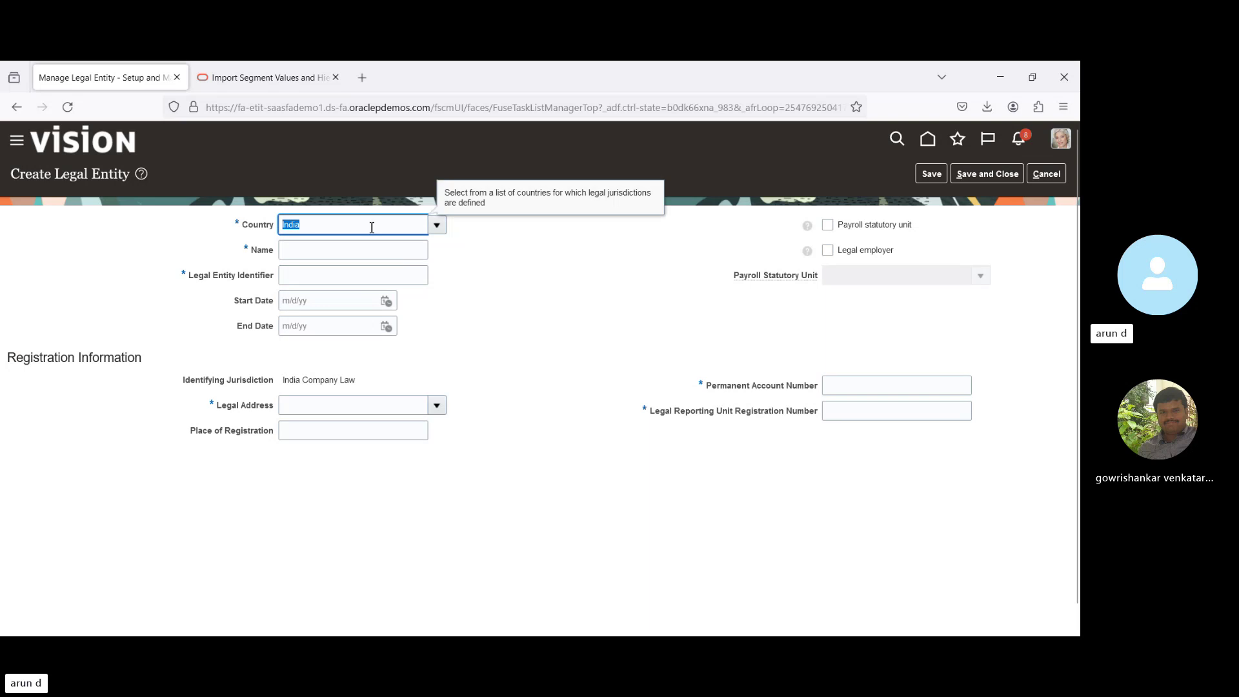
pyautogui.write('Uni')
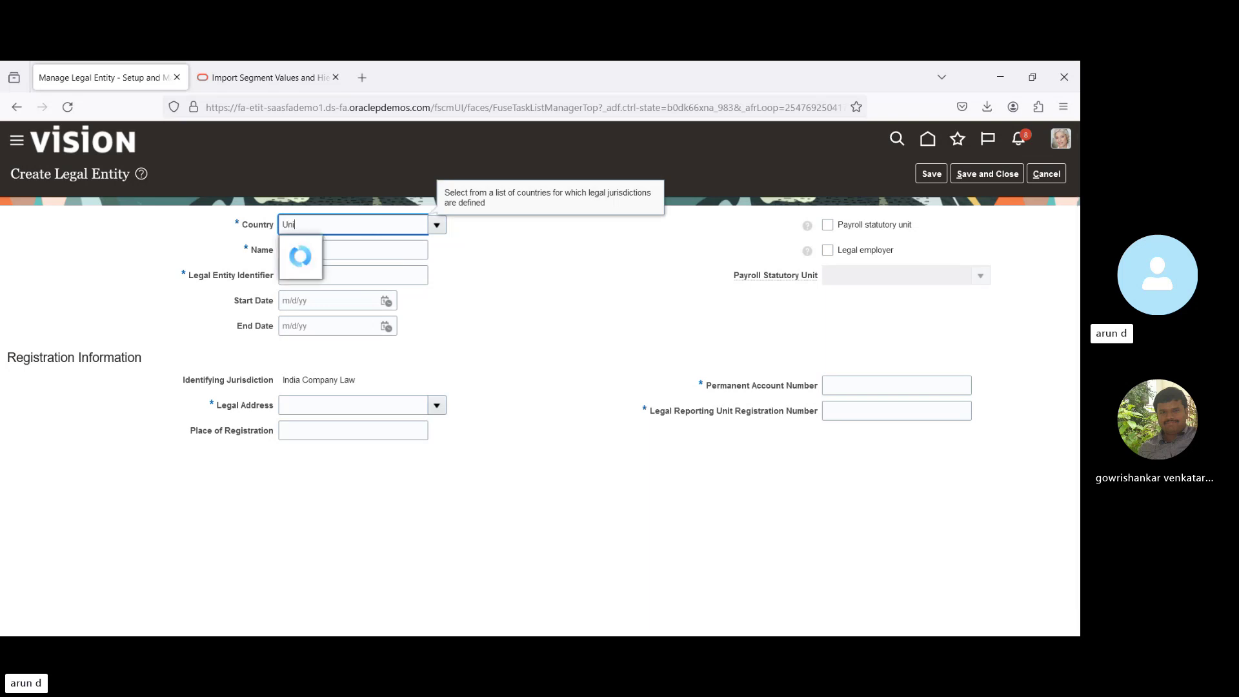
pyautogui.click(315, 292)
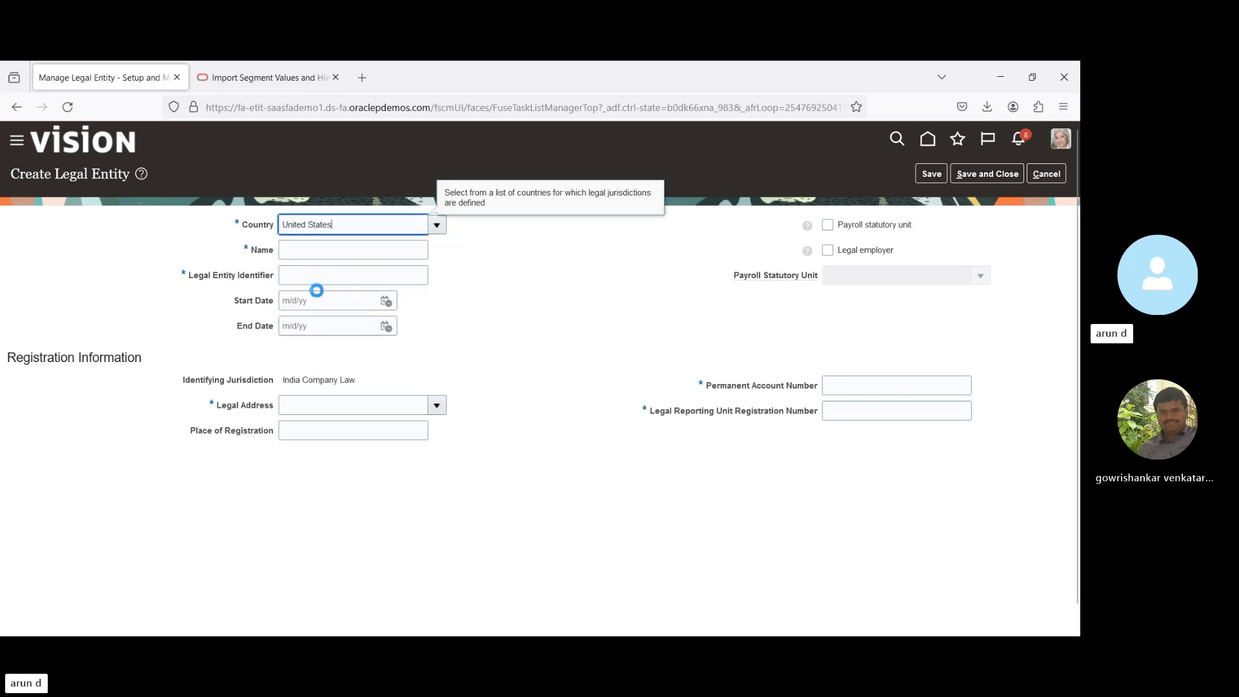
# Enter 'BPI_US Unit' as name and identifier; mark it payroll statutory unit and legal employer.
pyautogui.click(351, 249)
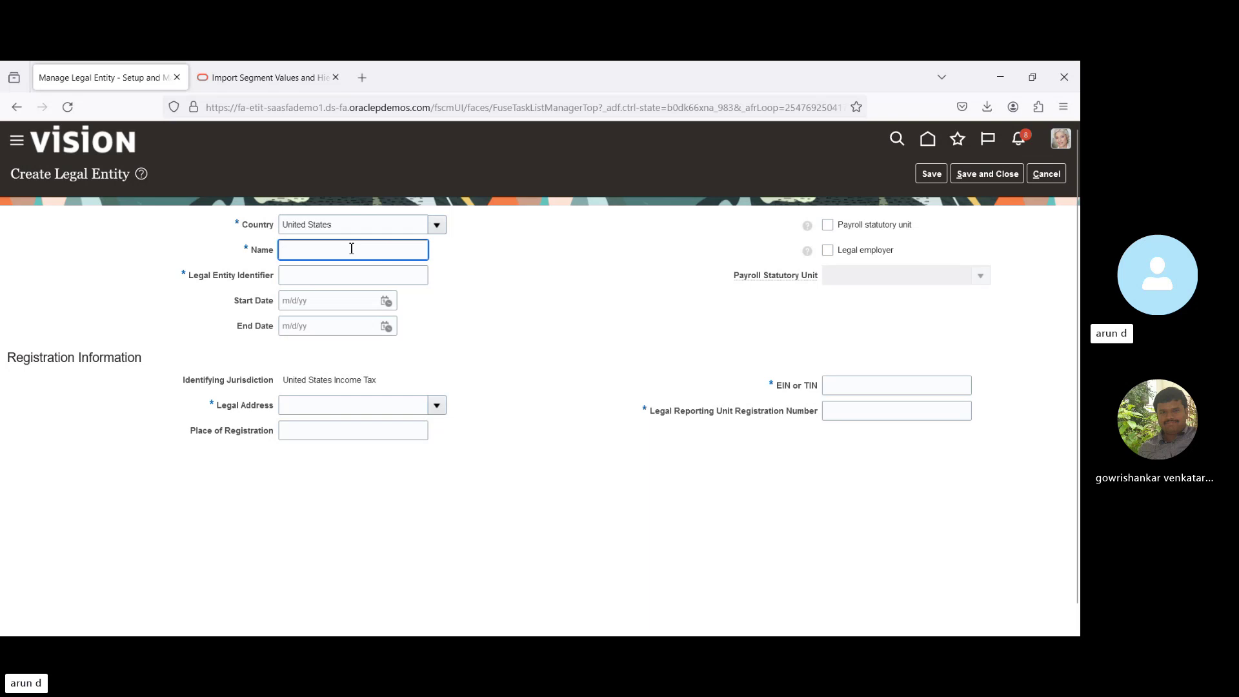
pyautogui.write('BPI')
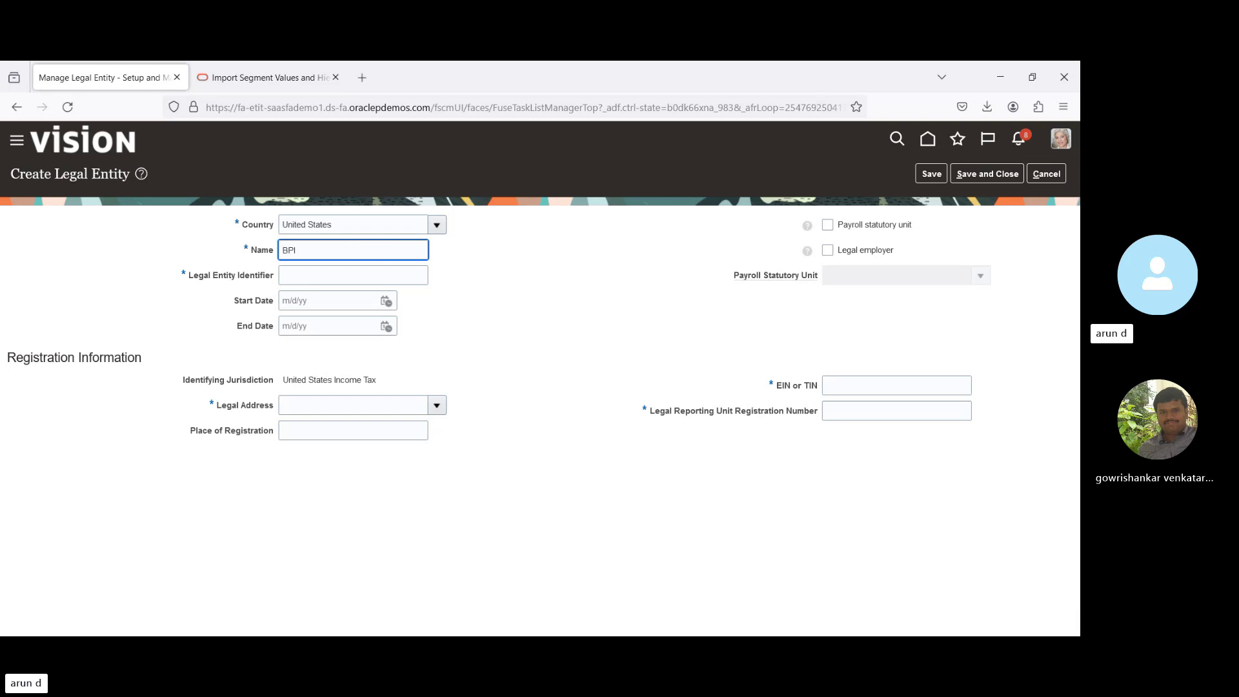
pyautogui.write('_US')
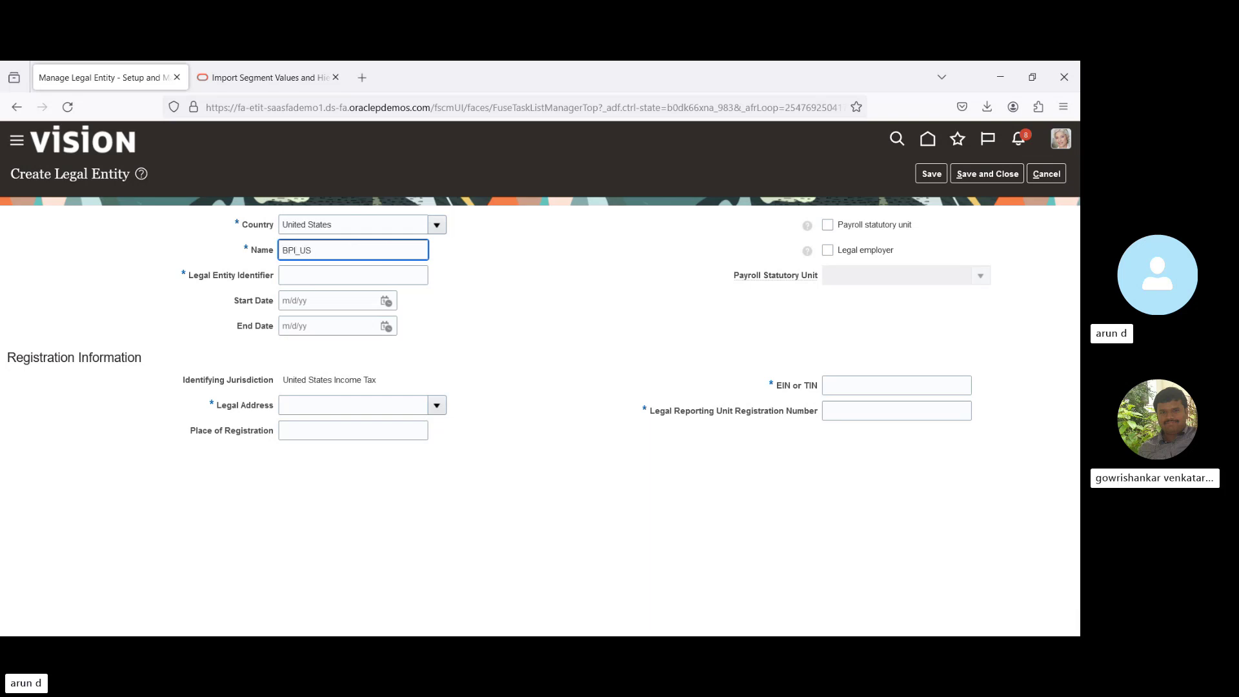
pyautogui.write(' Unit')
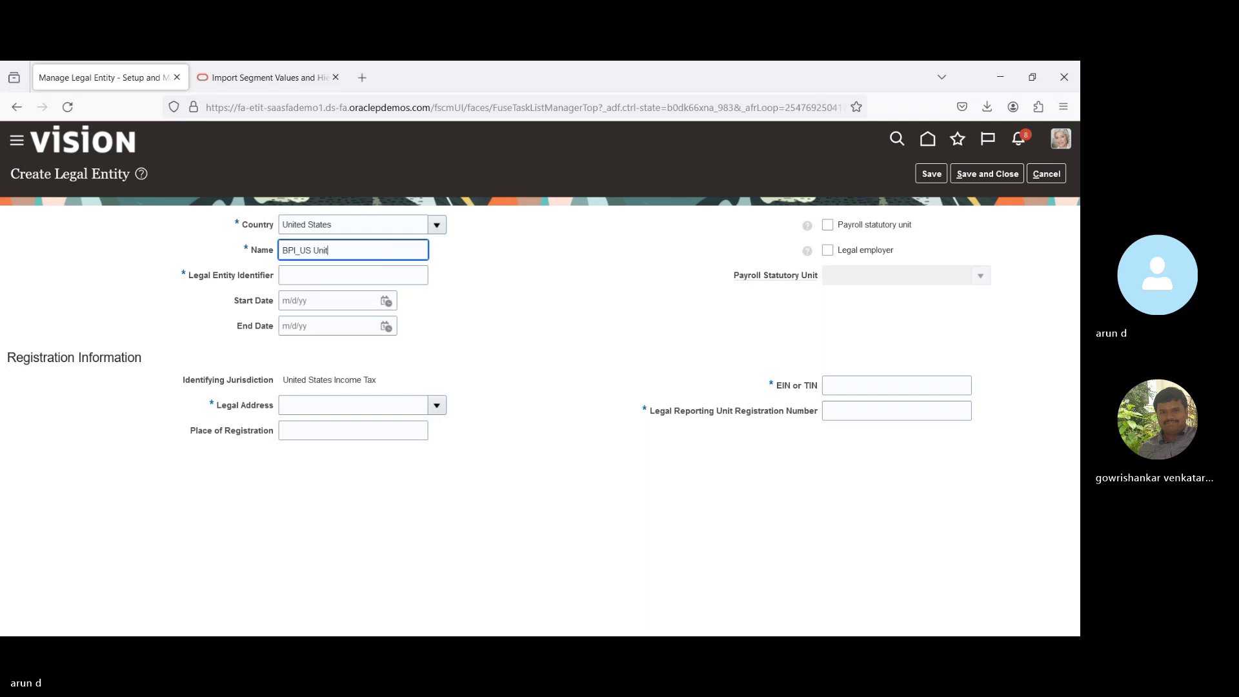
pyautogui.hotkey('ctrl', 'a')
pyautogui.hotkey('ctrl', 'c')
pyautogui.press('Tab')
pyautogui.hotkey('ctrl', 'v')
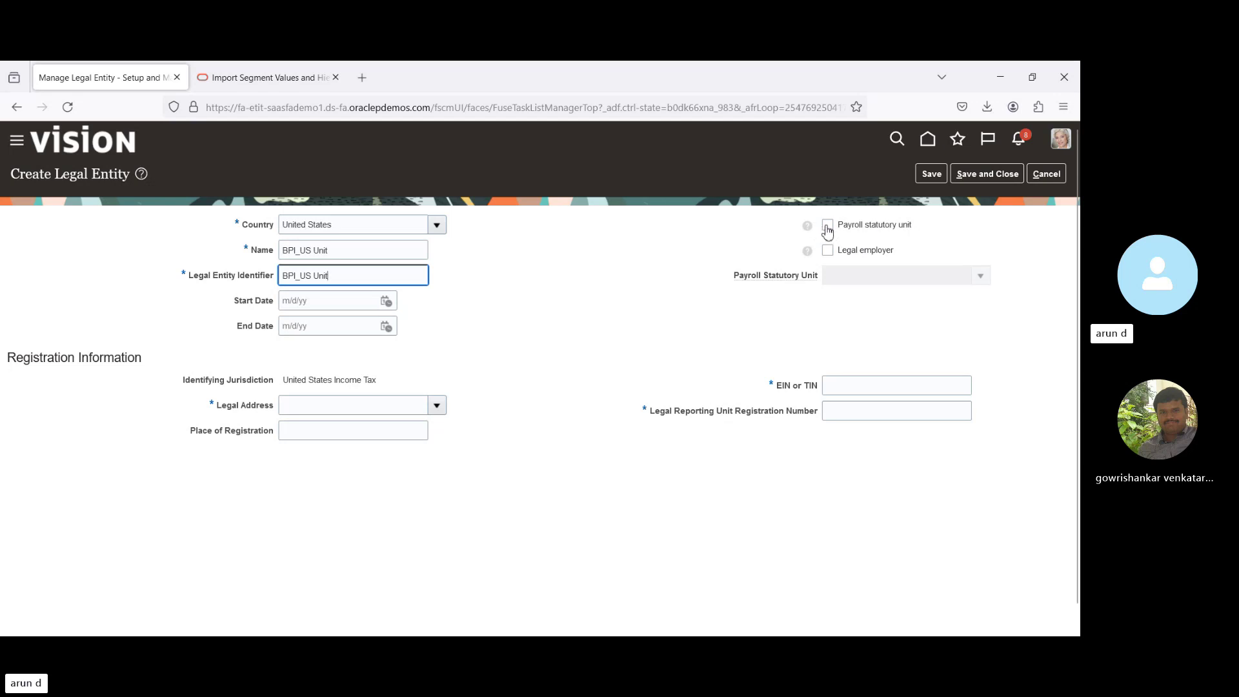
pyautogui.click(828, 226)
pyautogui.click(828, 251)
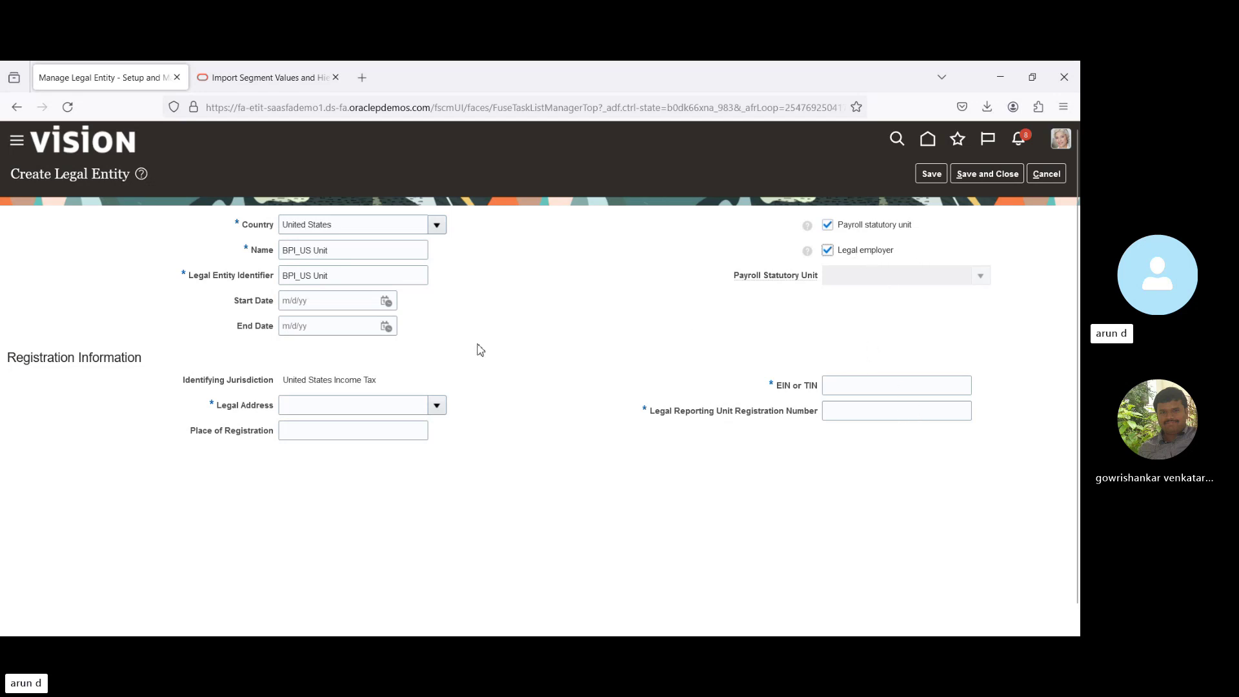
# Use the Wipro legal address, enter EIN/TIN 'SD', copy it to registration number, and save.
pyautogui.click(437, 407)
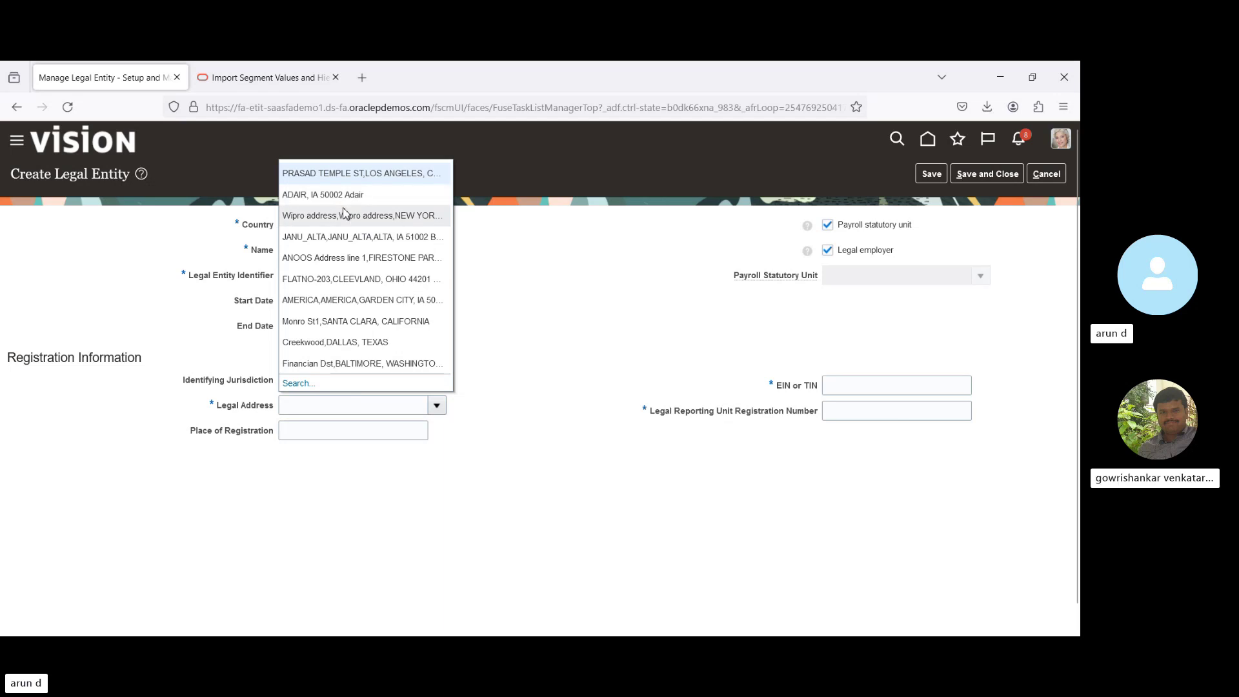
pyautogui.click(352, 216)
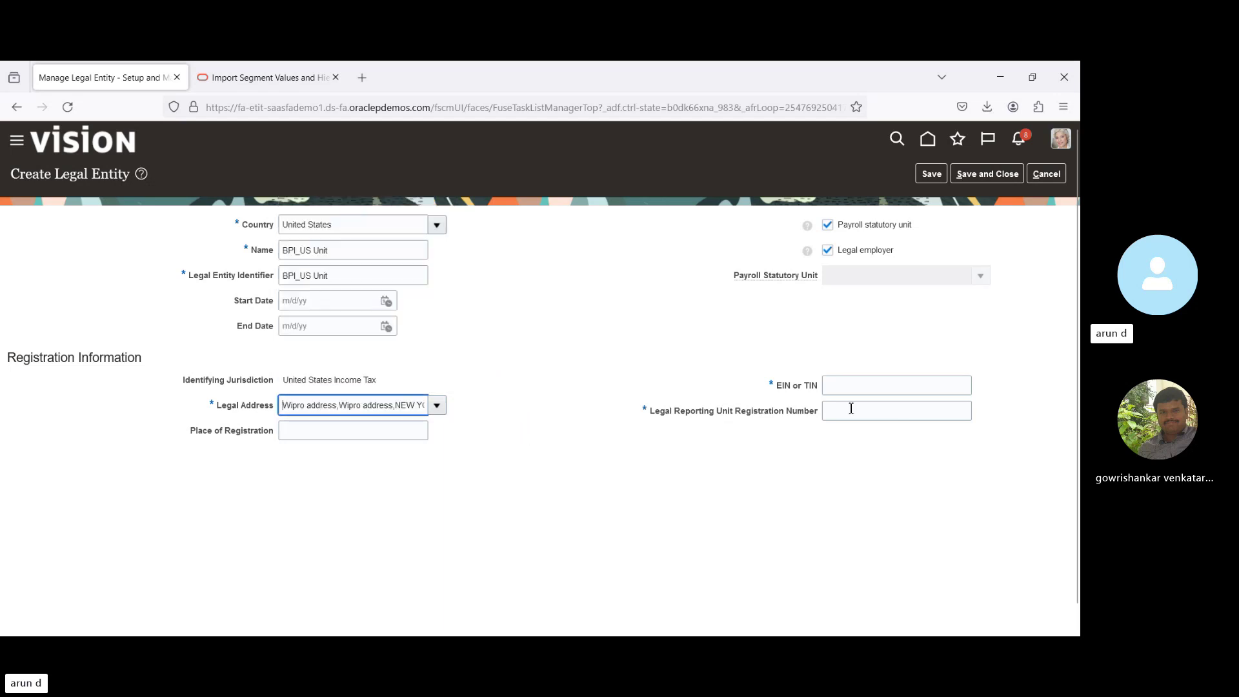
pyautogui.click(886, 386)
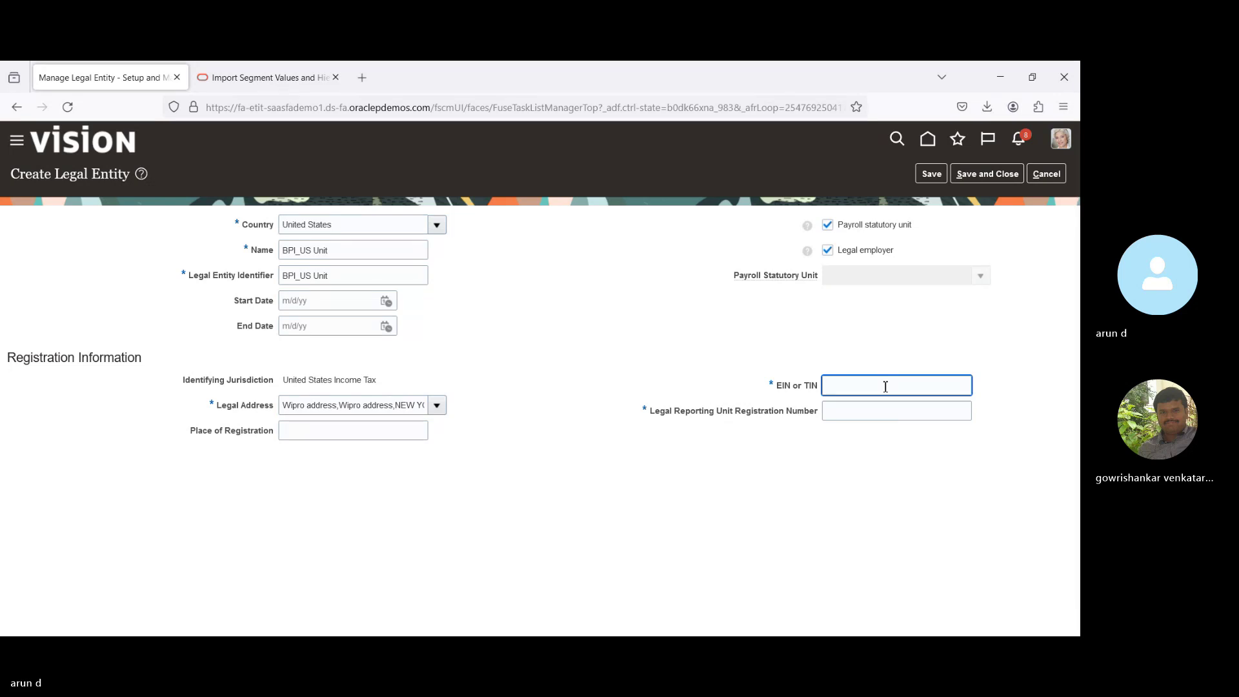
pyautogui.hotkey('ctrl', 'a')
pyautogui.hotkey('ctrl', 'c')
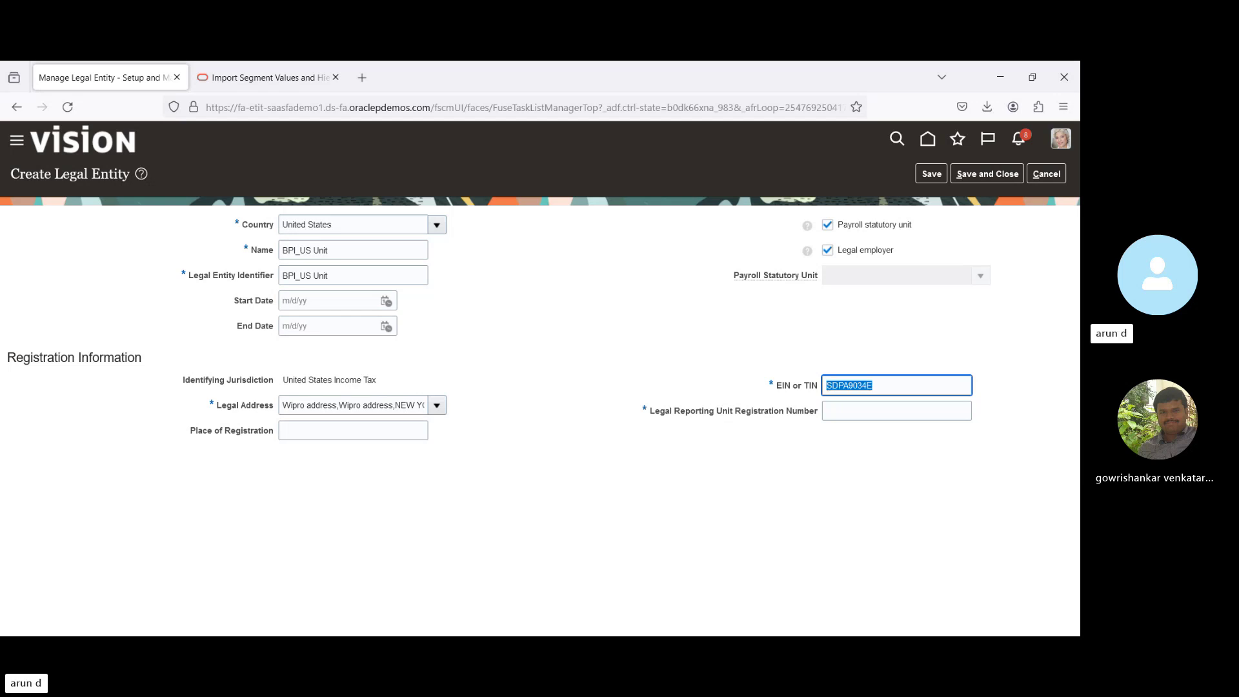
pyautogui.click(896, 411)
pyautogui.hotkey('ctrl', 'v')
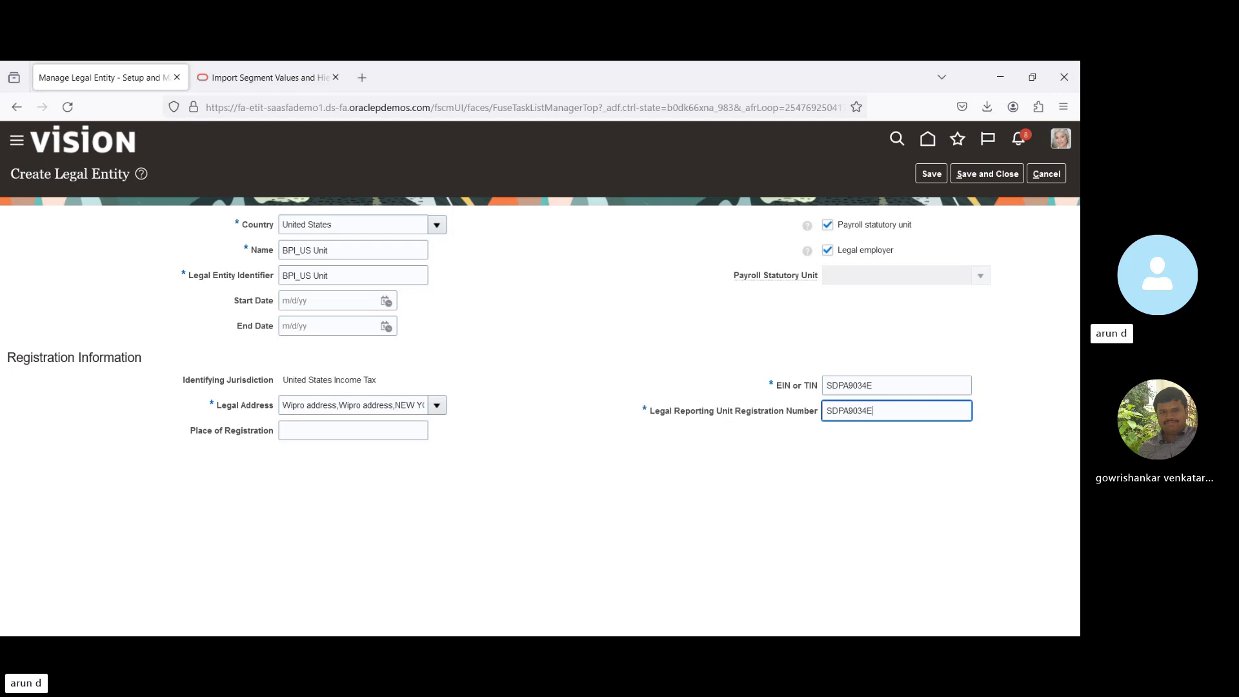
pyautogui.click(980, 175)
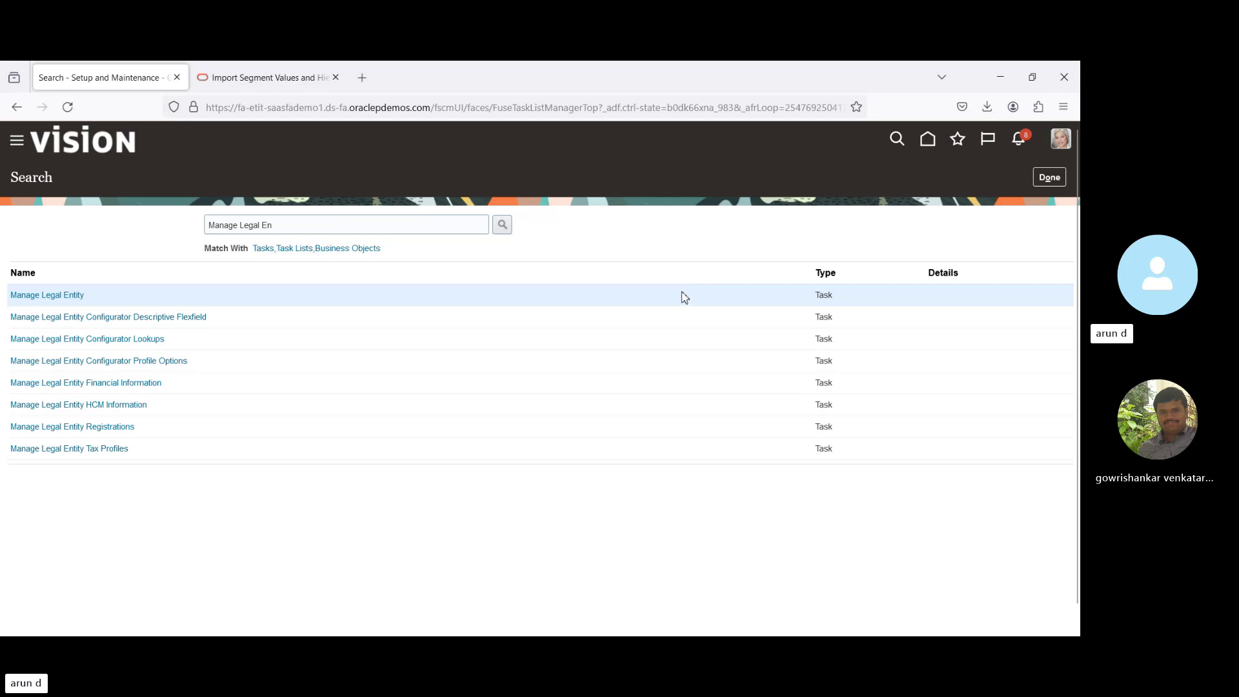
# Return to setup, show General Ledger tasks and open Manage Primary Ledgers.
pyautogui.click(1048, 178)
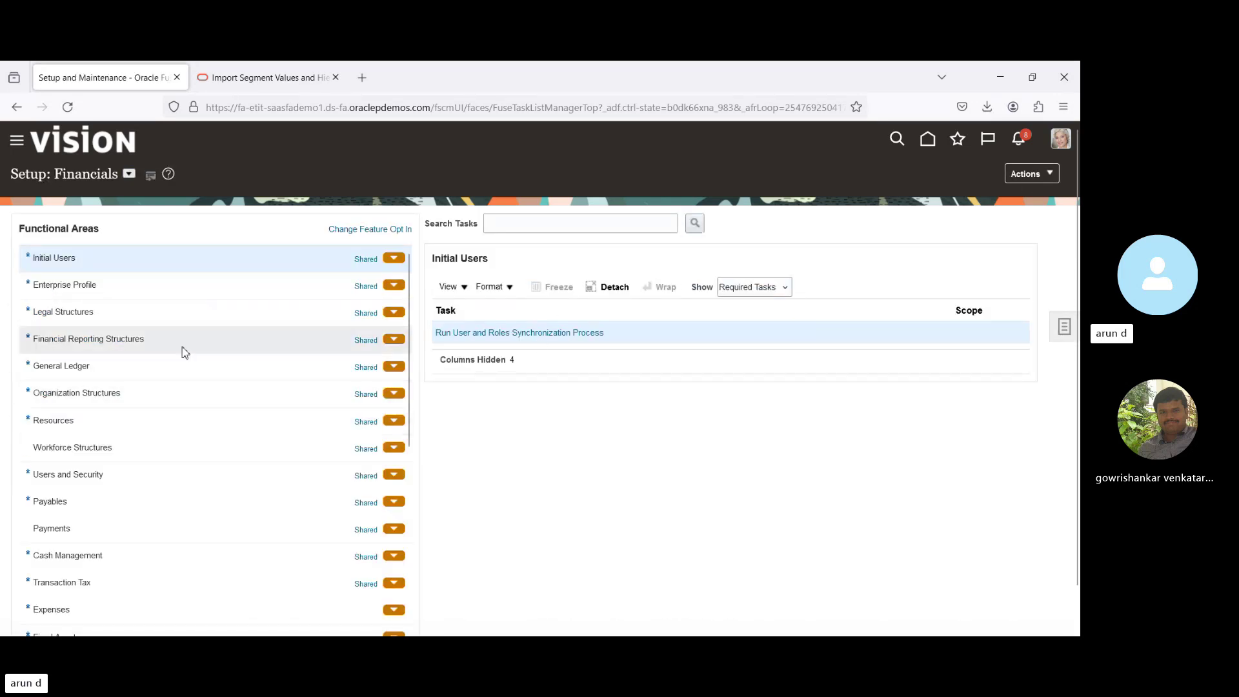
pyautogui.click(150, 368)
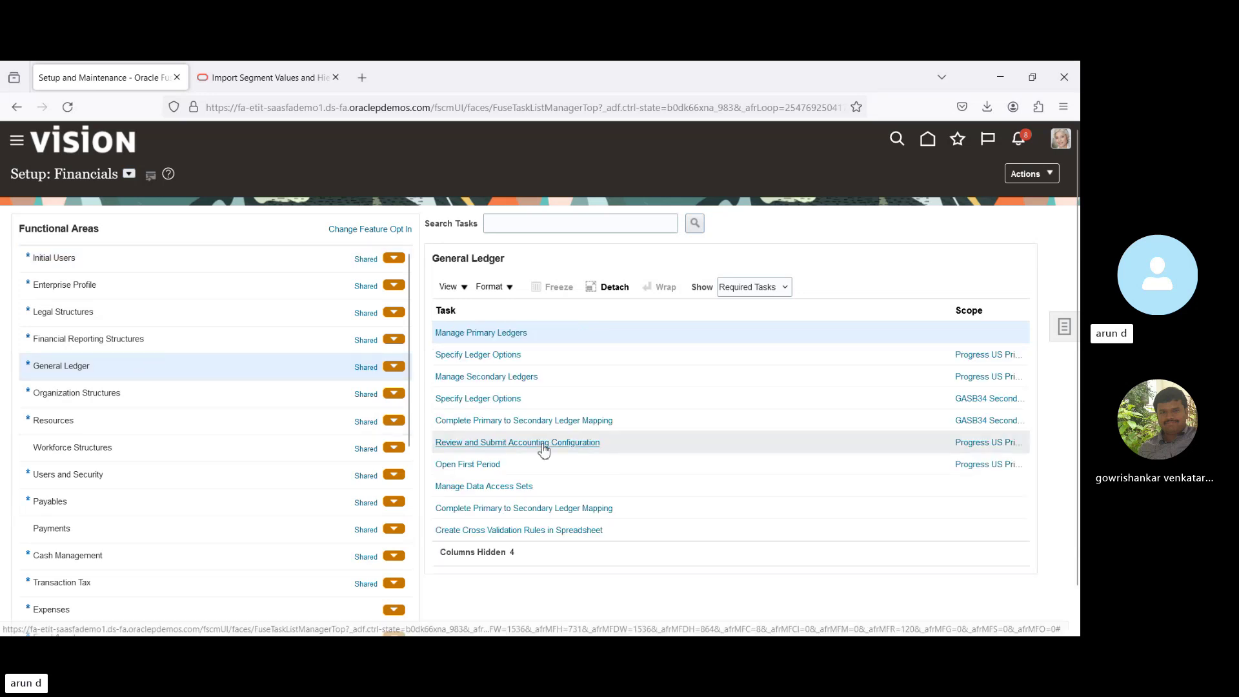
pyautogui.click(502, 333)
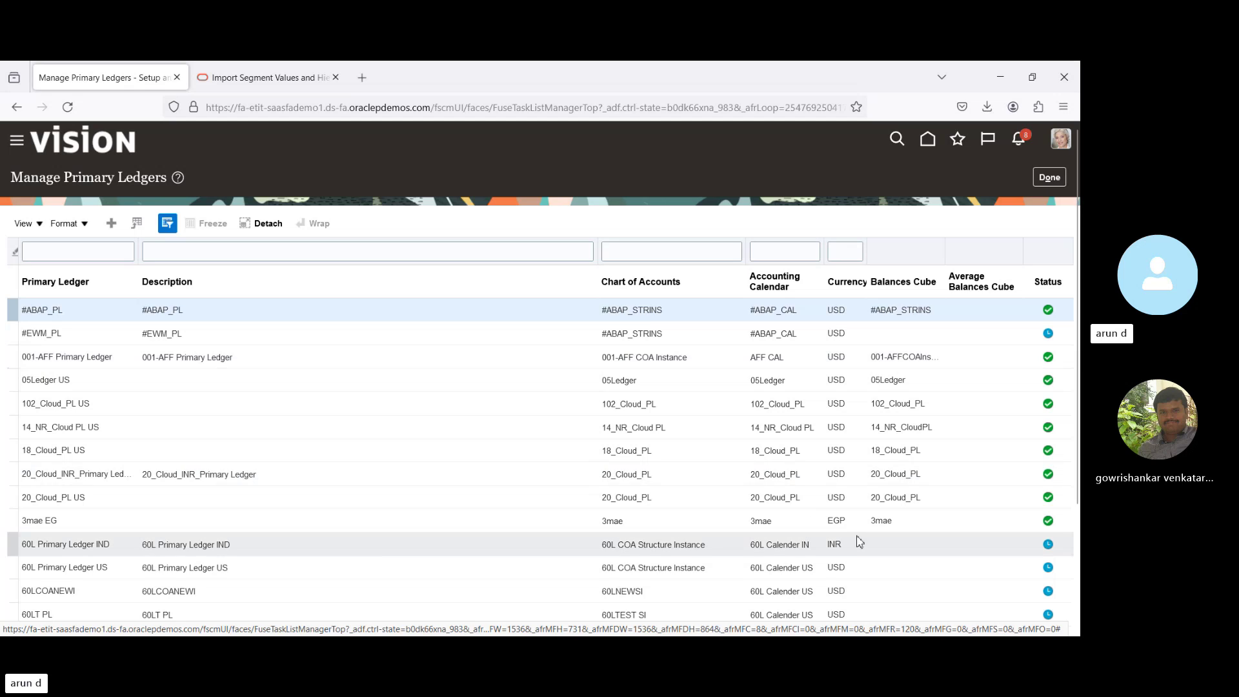
# Create ledger BPI_PL with BPI_COA_INST, BPI Calendar, USD and Standard Accrual, and save.
pyautogui.click(111, 224)
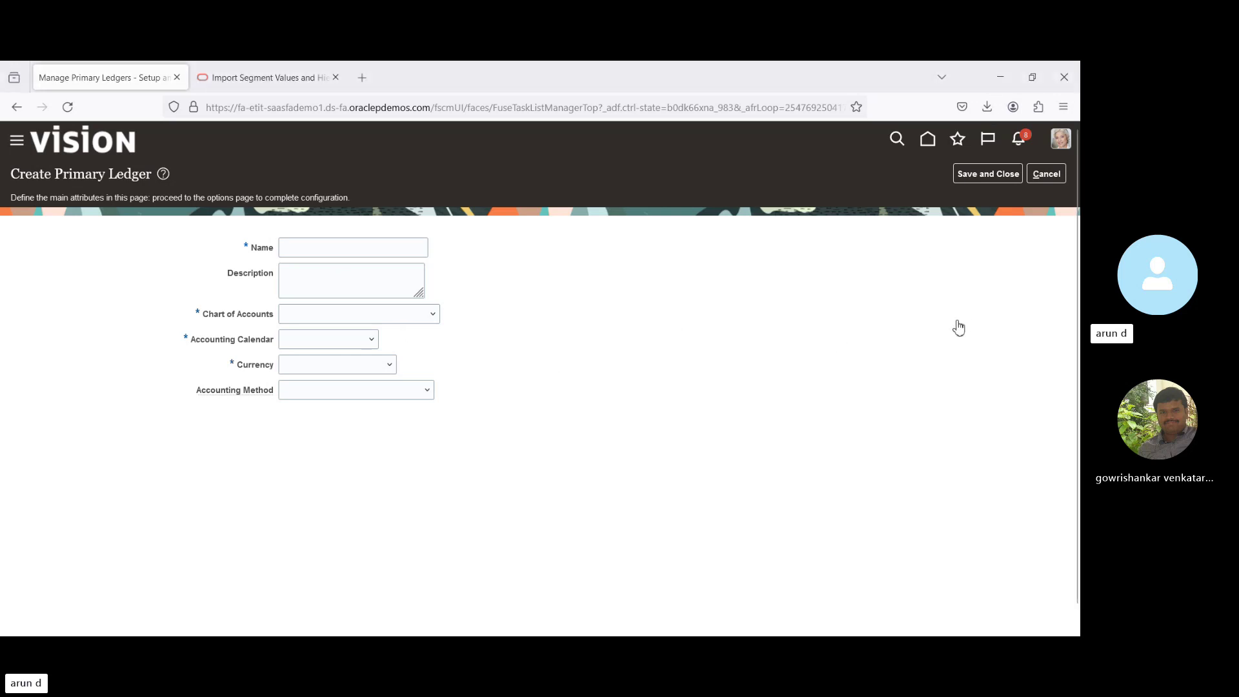
pyautogui.click(375, 247)
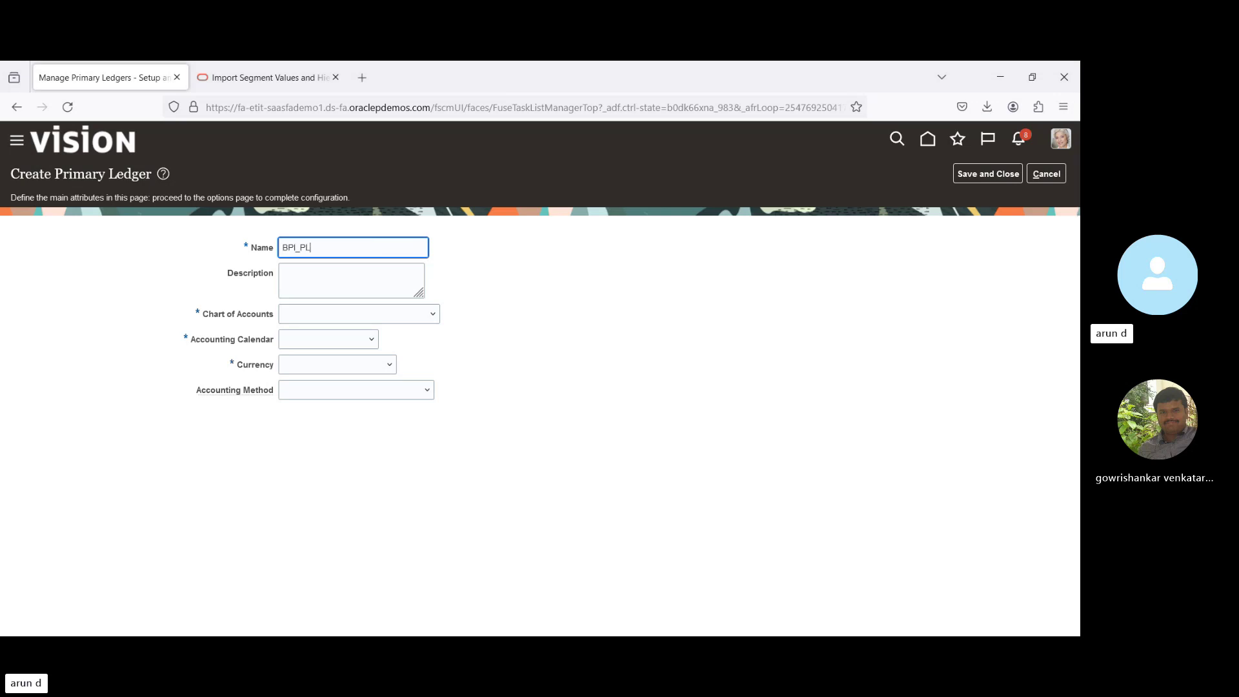
pyautogui.click(351, 280)
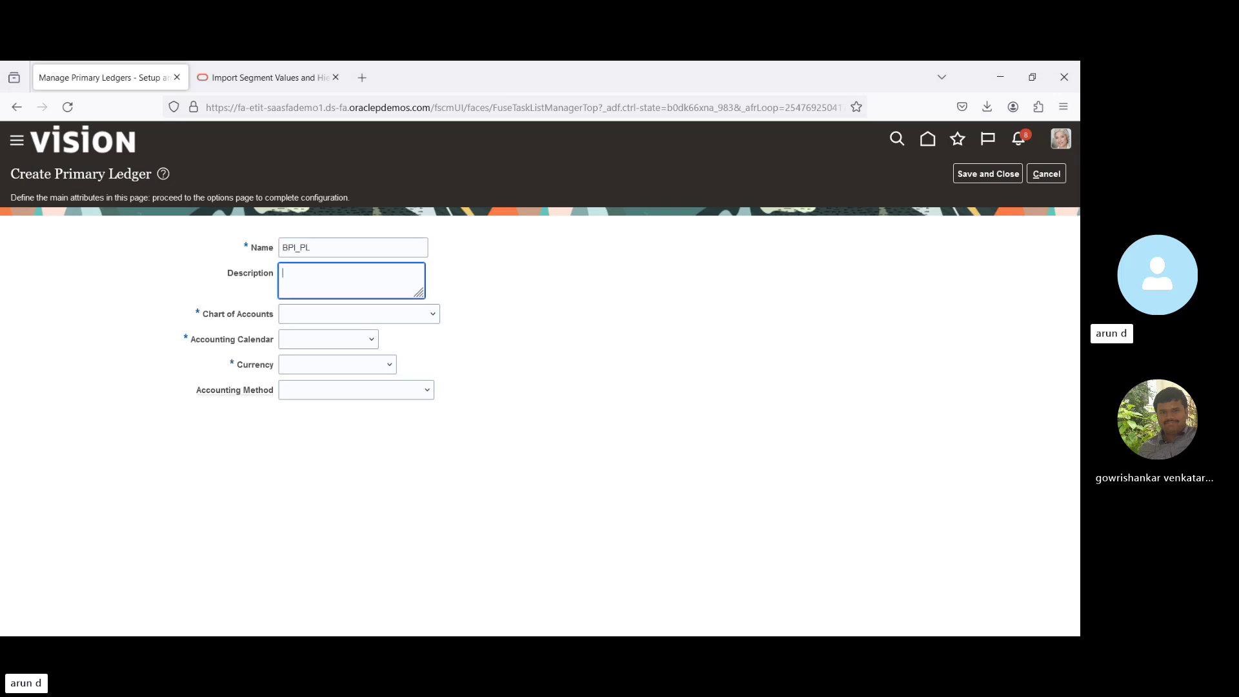
pyautogui.click(369, 318)
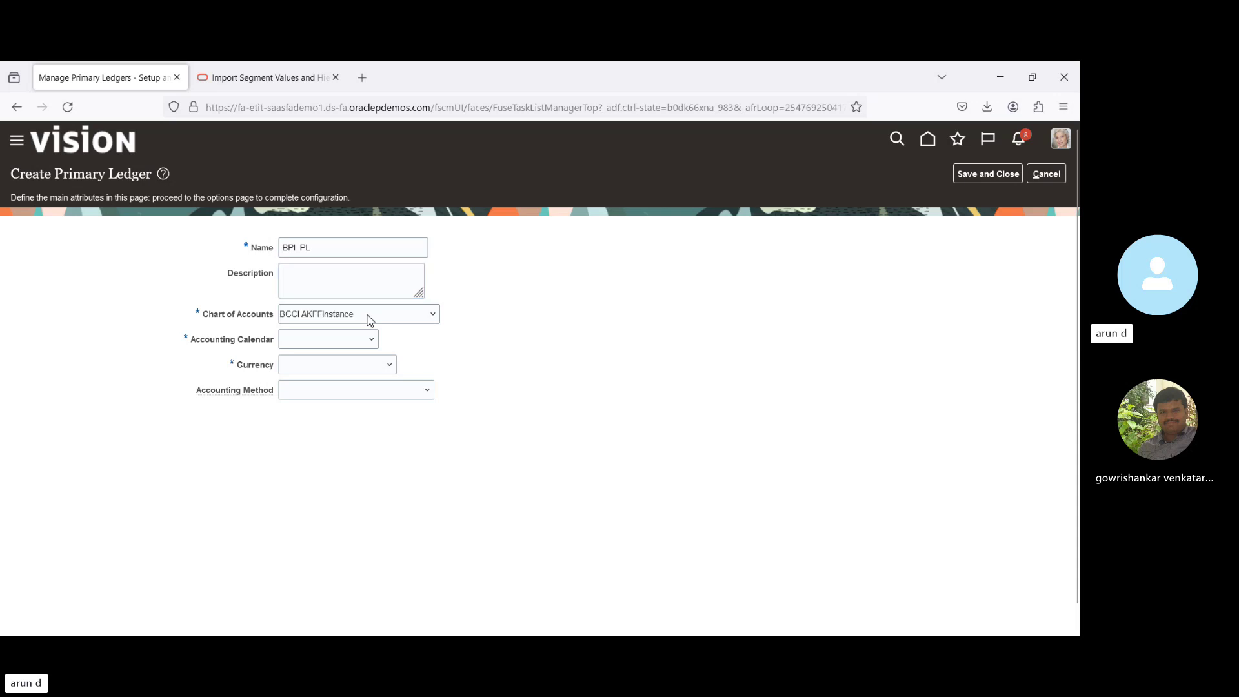
pyautogui.press('Down')
pyautogui.press('Down')
pyautogui.press('Down')
pyautogui.press('Down')
pyautogui.press('Down')
pyautogui.press('Down')
pyautogui.press('Down')
pyautogui.press('Down')
pyautogui.press('Down')
pyautogui.press('Down')
pyautogui.press('Down')
pyautogui.press('Down')
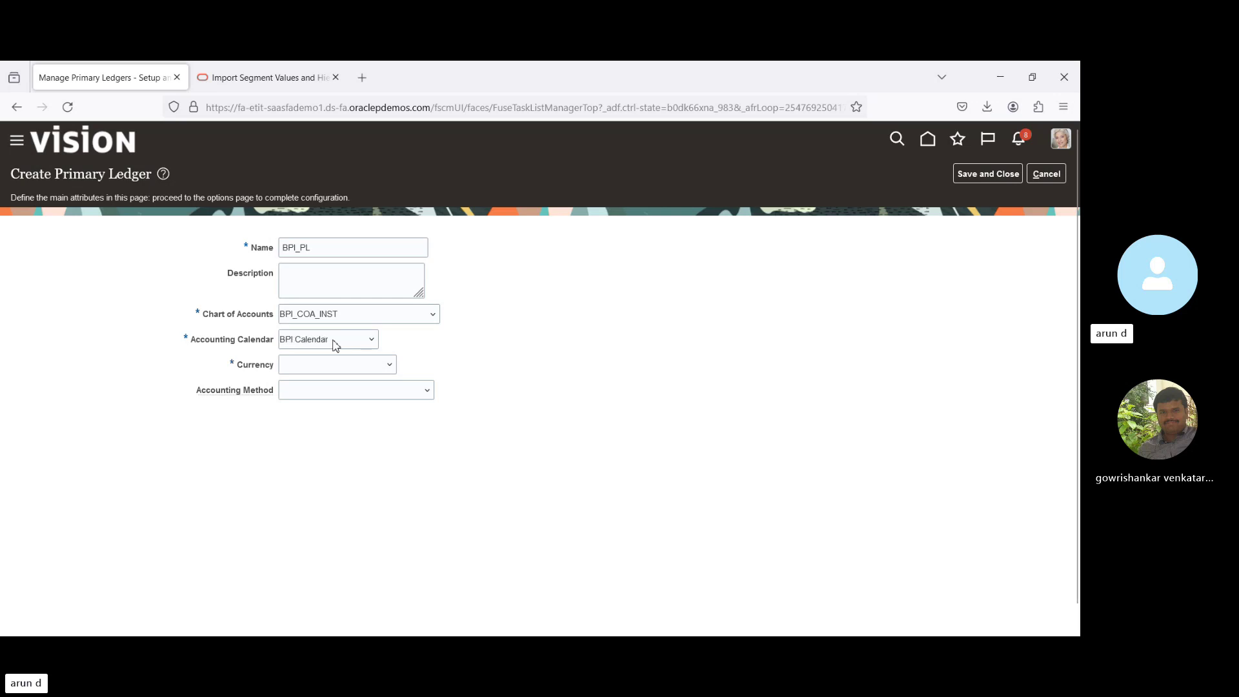
pyautogui.press('Up')
pyautogui.click(986, 181)
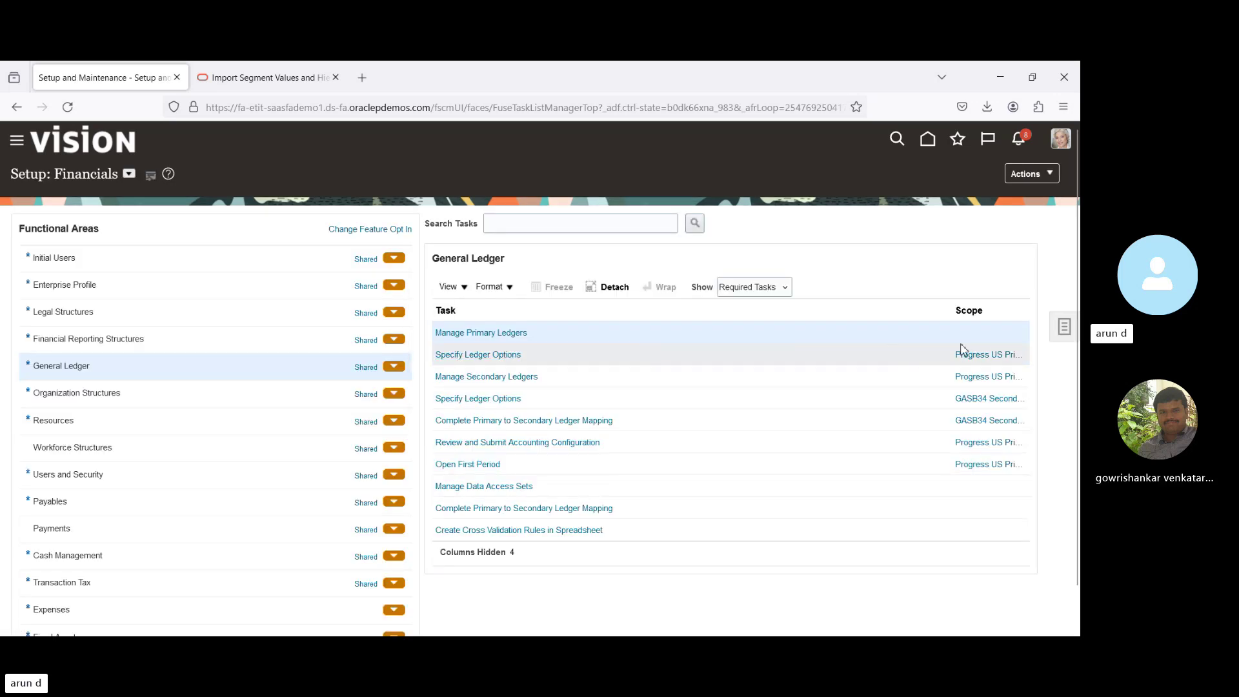
# Start Specify Ledger Options and select BPI_PL as the primary ledger.
pyautogui.click(983, 356)
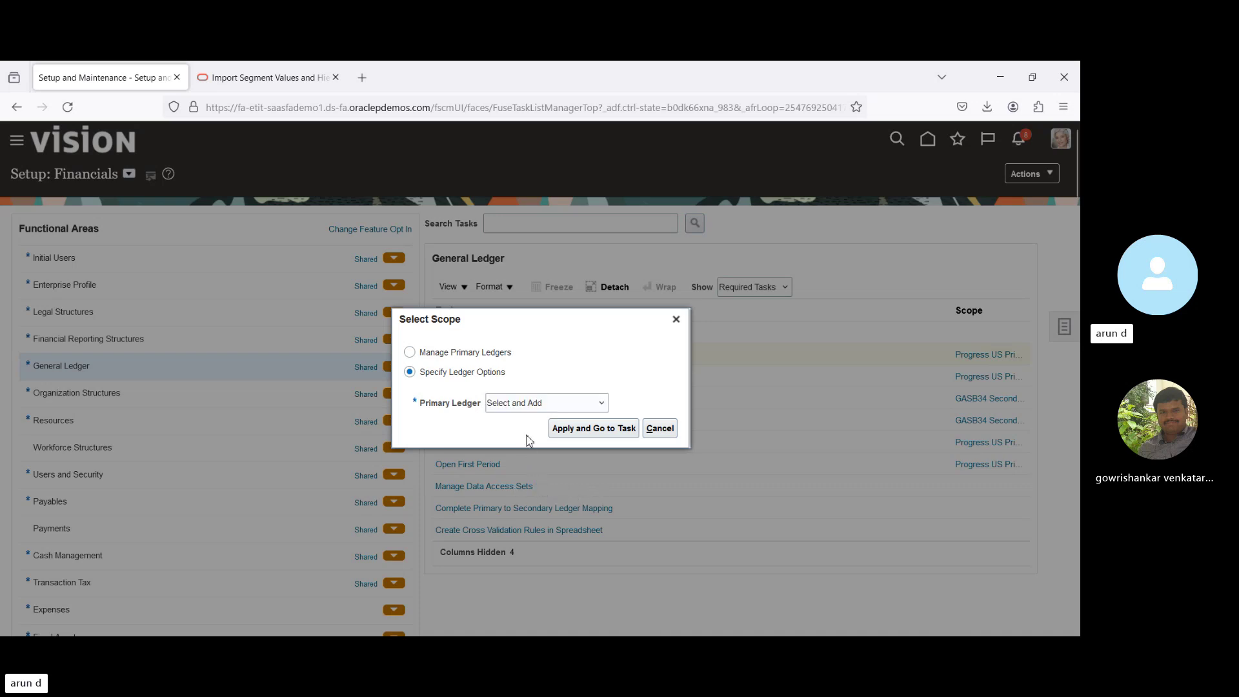
pyautogui.click(574, 430)
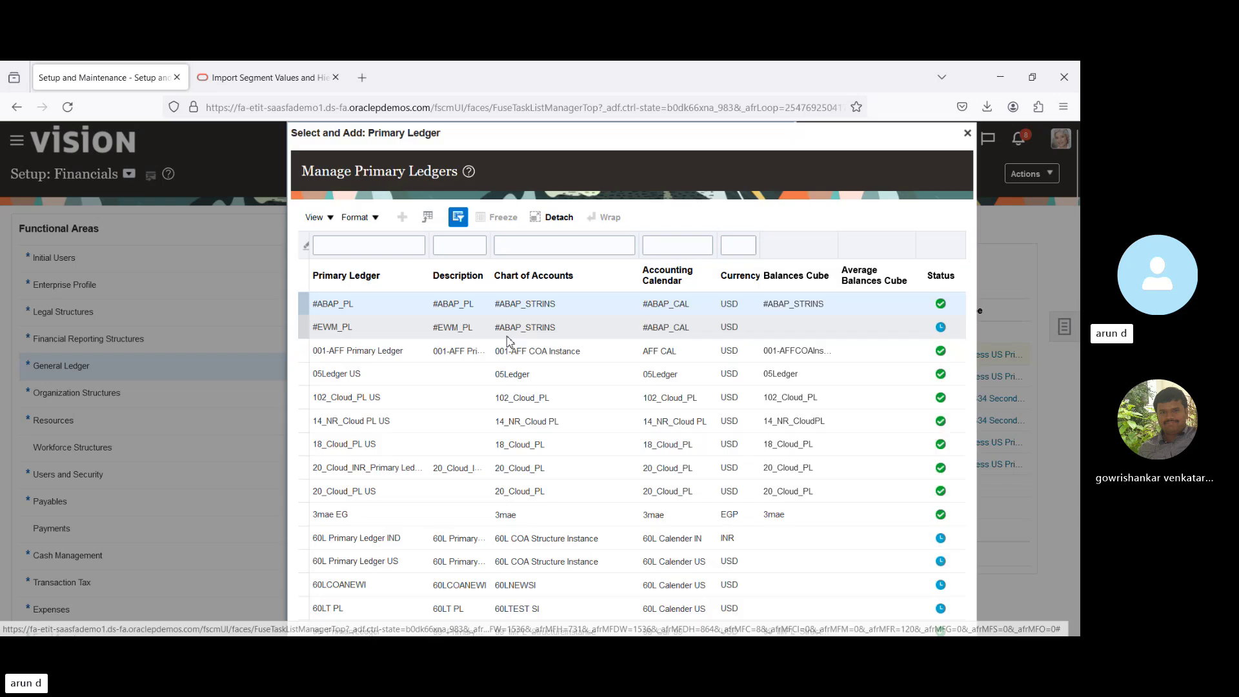
pyautogui.click(354, 246)
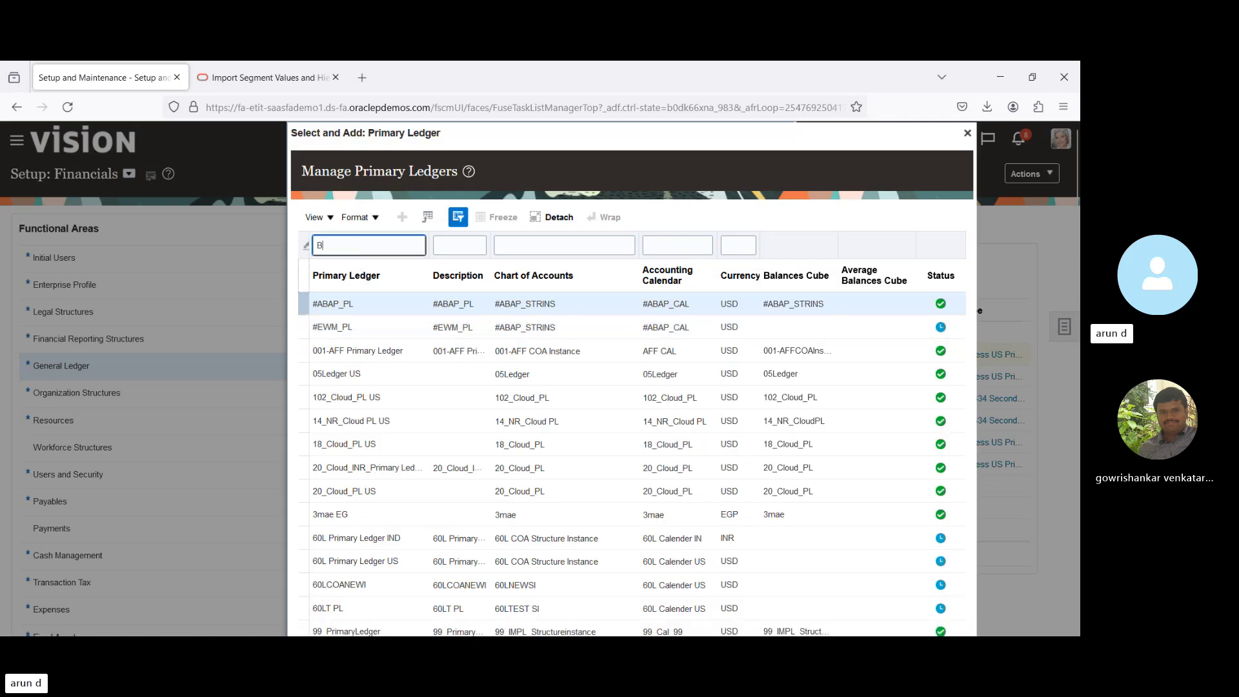
pyautogui.press('Return')
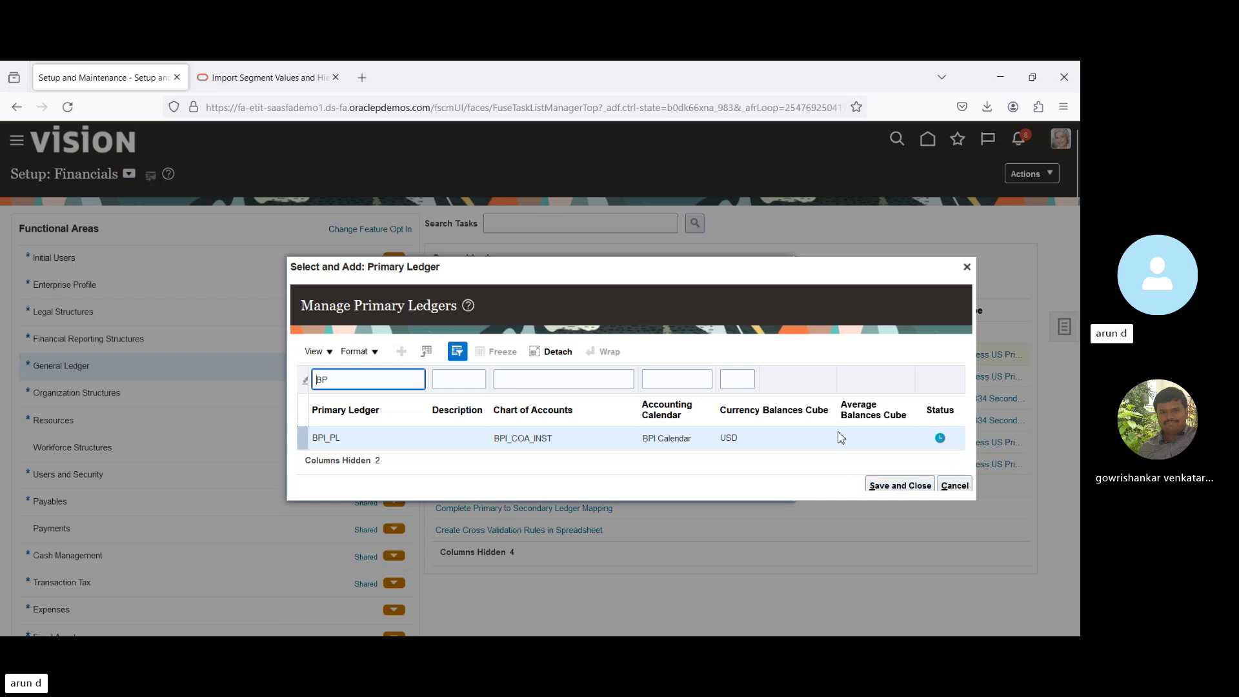
pyautogui.click(875, 486)
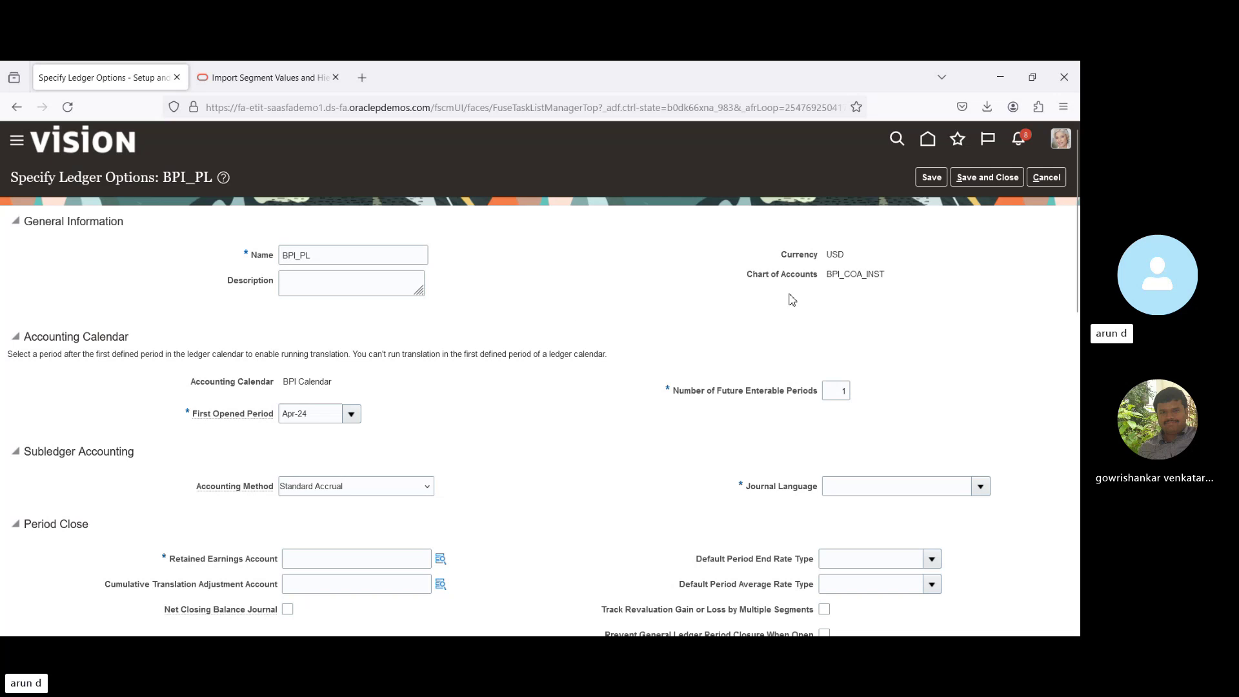
pyautogui.scroll(-3, 793, 299)
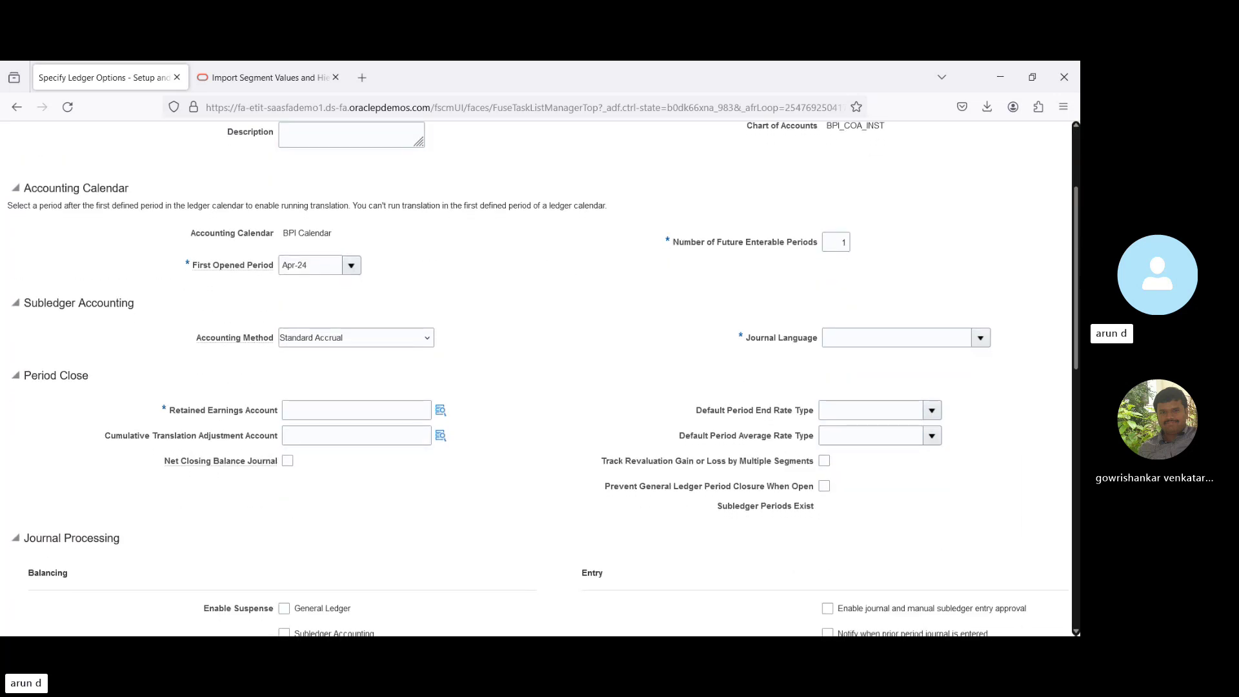
pyautogui.scroll(-1, 725, 292)
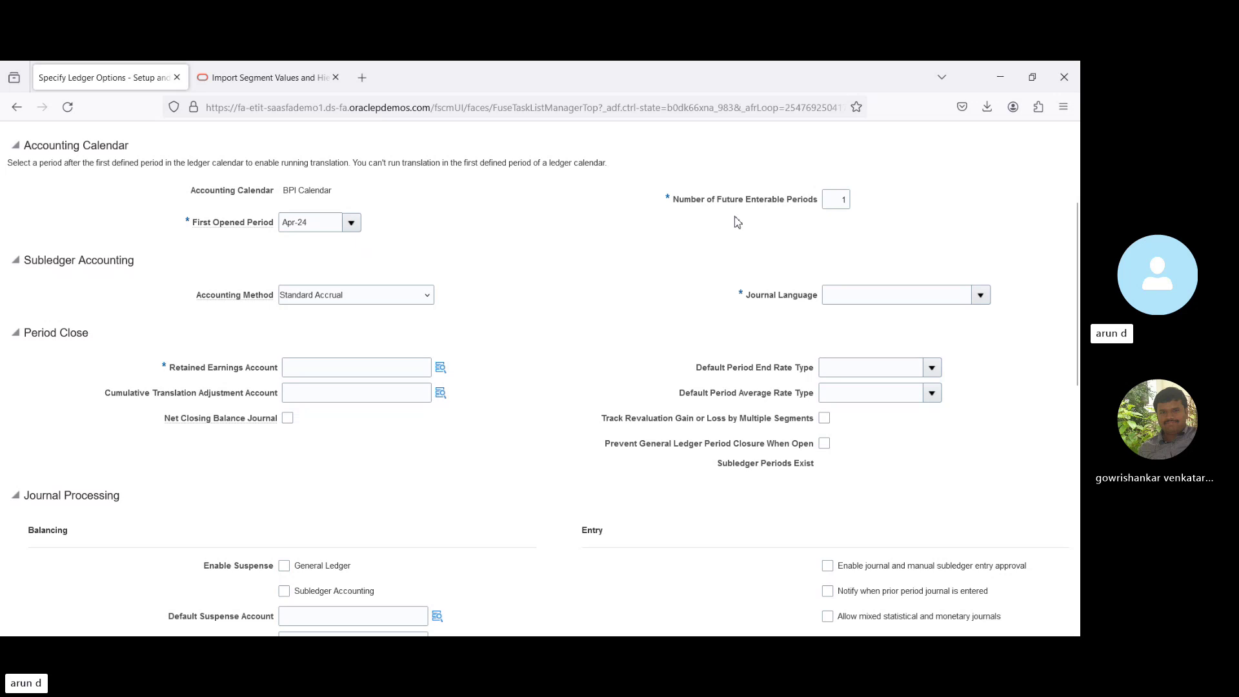
pyautogui.moveTo(716, 200); pyautogui.dragTo(815, 201)
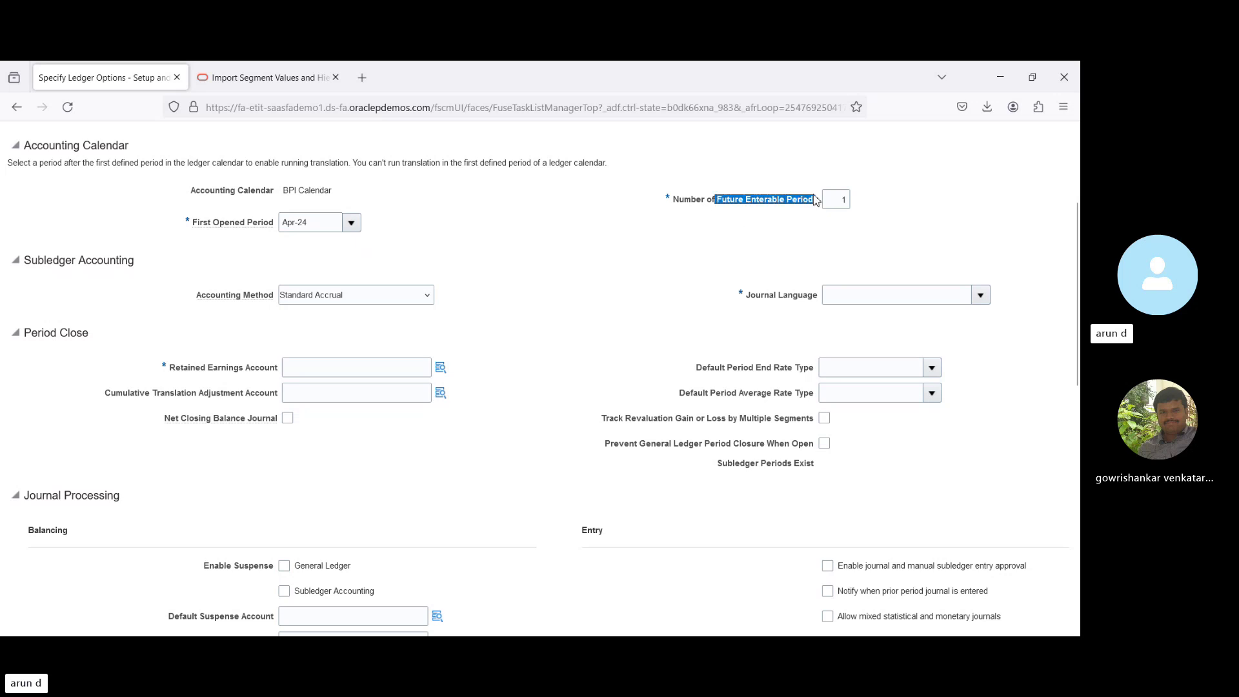
pyautogui.click(885, 229)
pyautogui.click(981, 294)
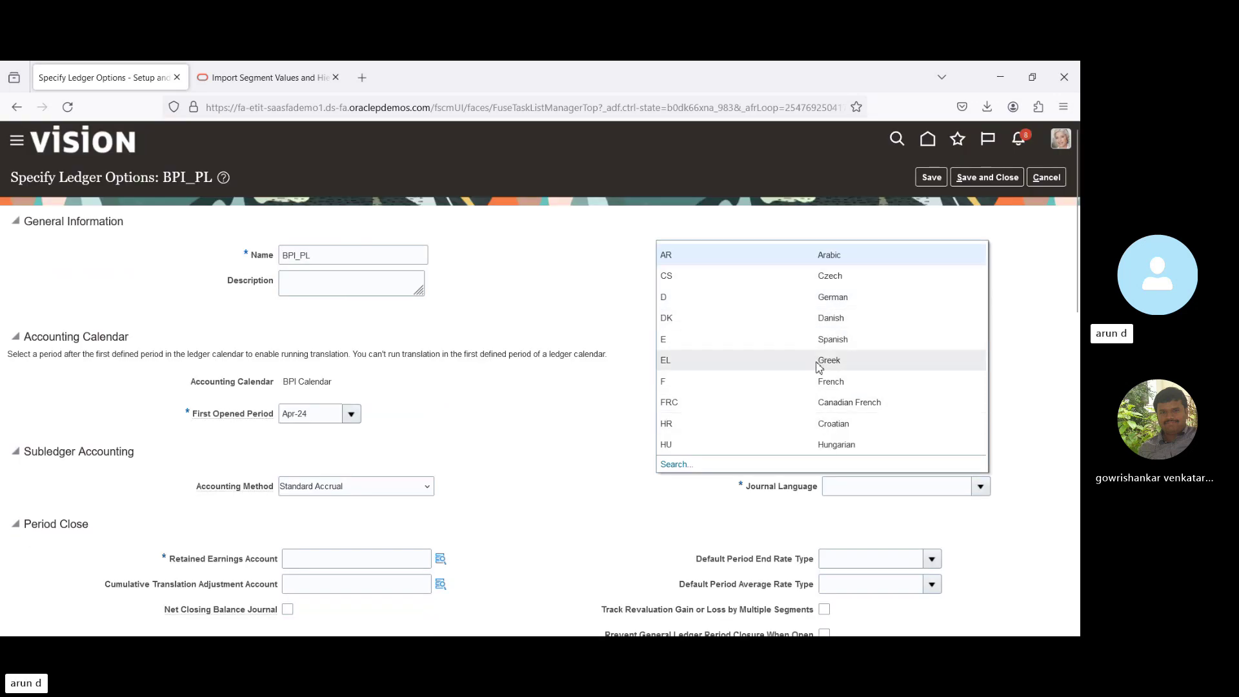
pyautogui.click(677, 466)
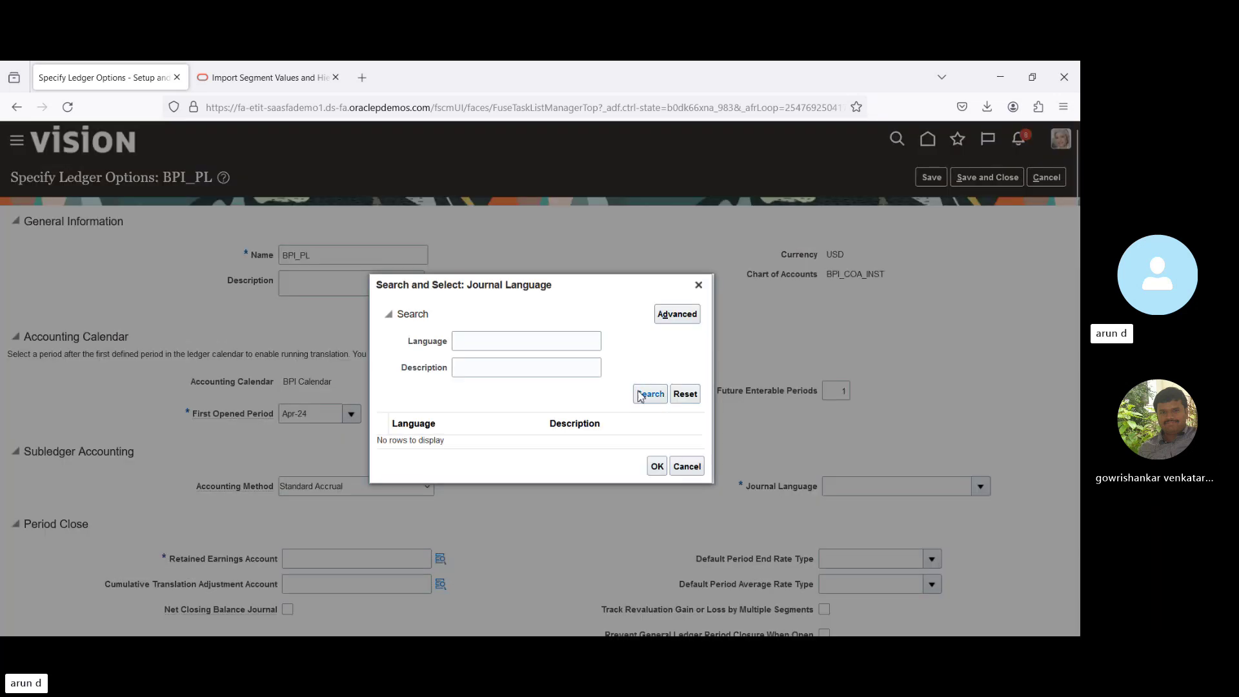
pyautogui.click(641, 395)
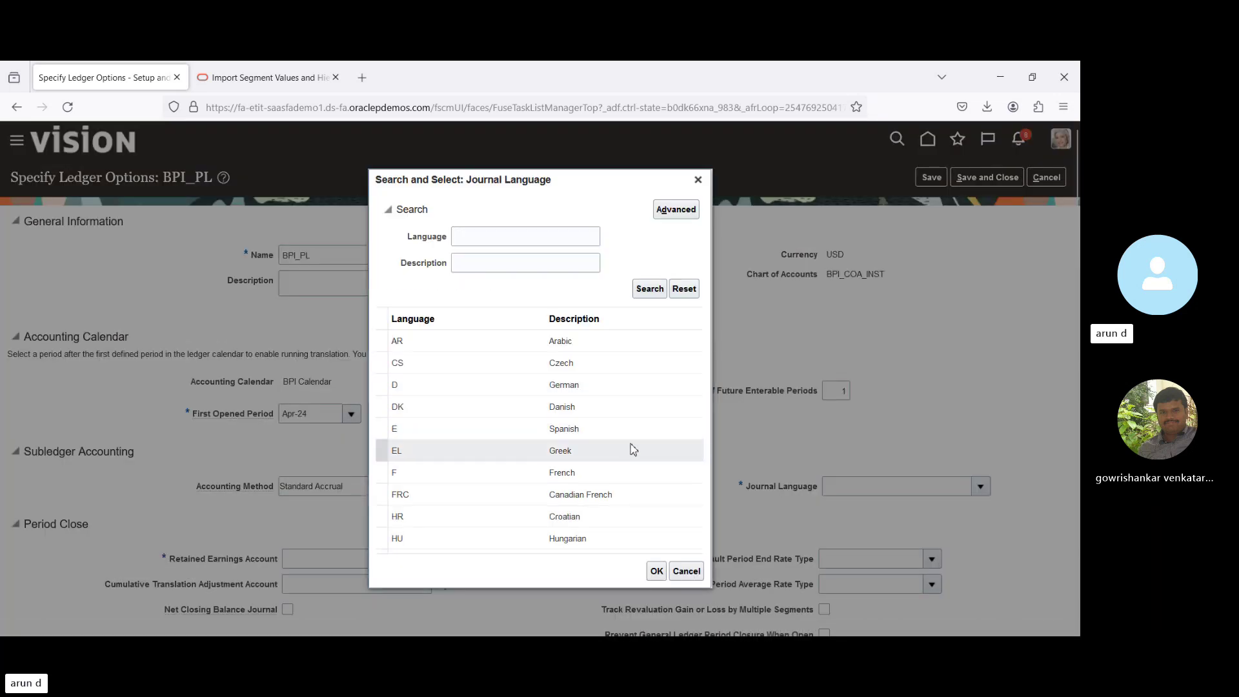
pyautogui.press('Down')
pyautogui.press('Down')
pyautogui.press('Down')
pyautogui.press('Down')
pyautogui.press('Down')
pyautogui.press('Down')
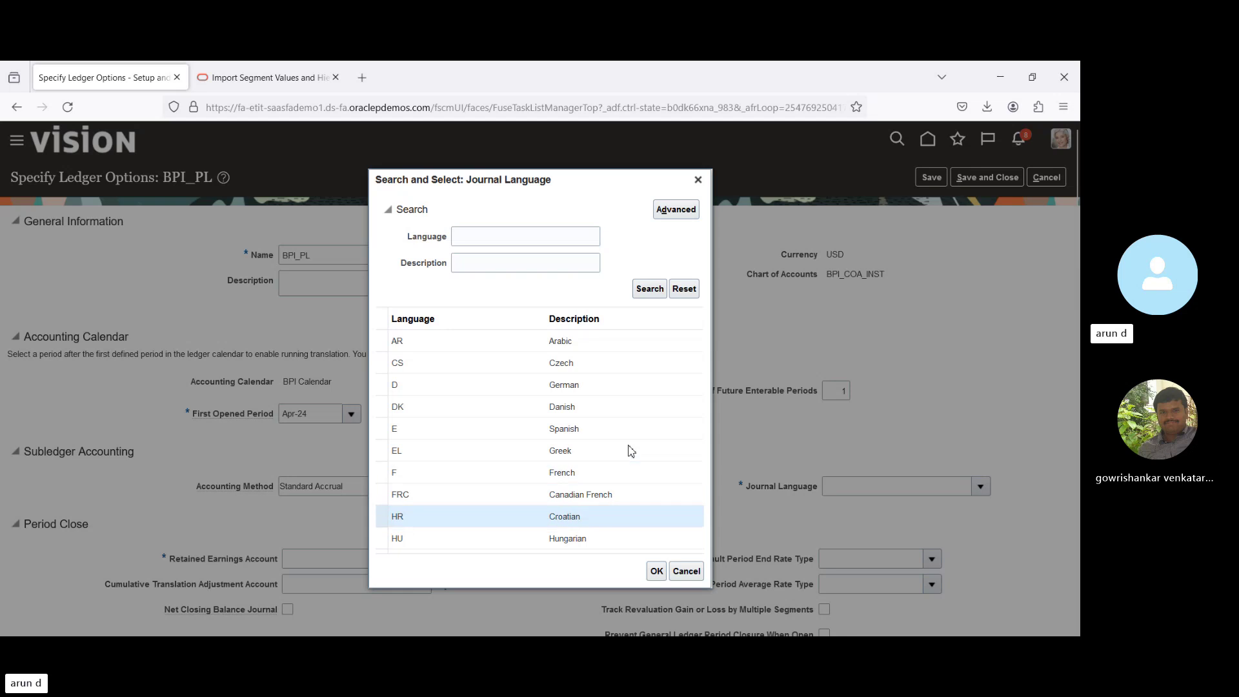
pyautogui.press('Down')
pyautogui.press('Down')
pyautogui.press('Down')
pyautogui.press('Down')
pyautogui.press('Down')
pyautogui.press('Down')
pyautogui.press('Down')
pyautogui.press('Down')
pyautogui.press('Down')
pyautogui.press('Down')
pyautogui.press('Down')
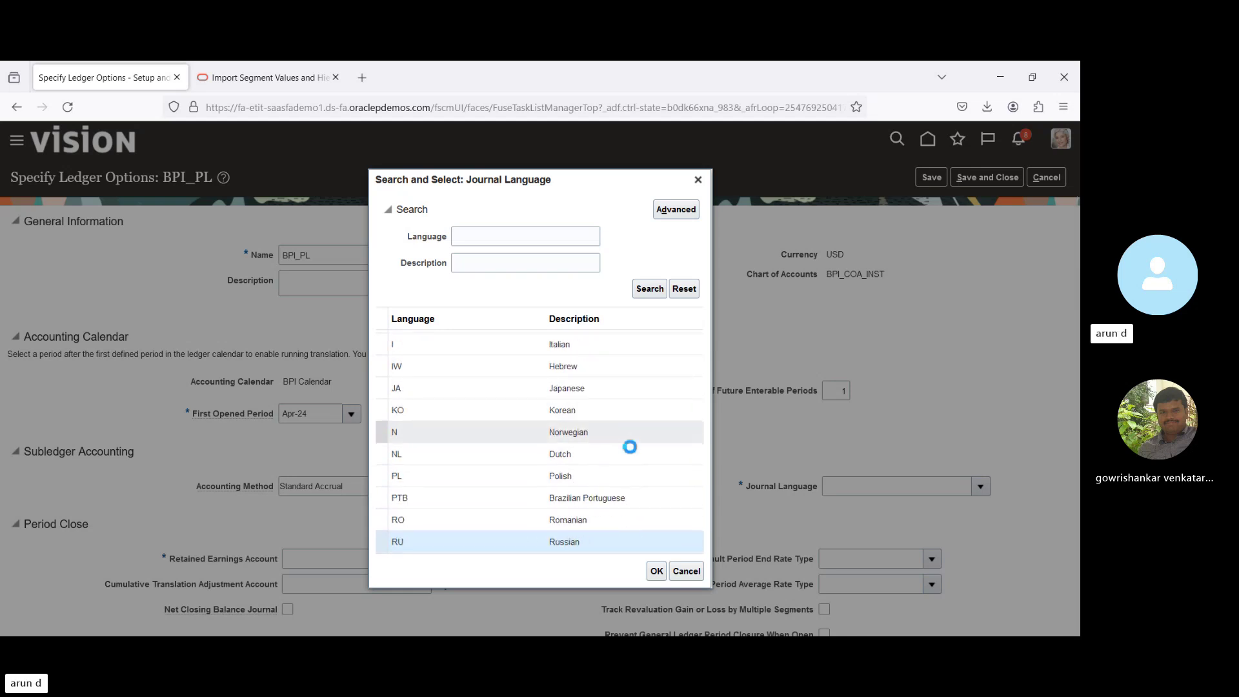
pyautogui.press('Down')
pyautogui.press('Down')
pyautogui.press('Down')
pyautogui.press('Down')
pyautogui.press('Down')
pyautogui.press('Down')
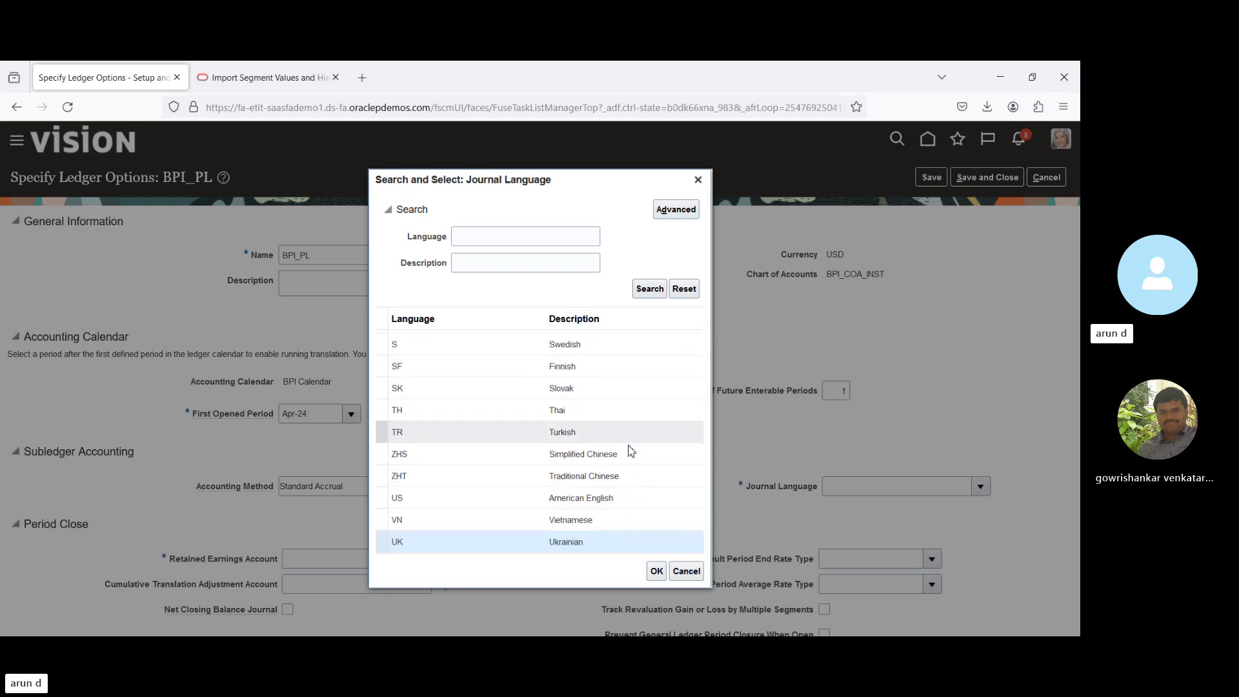
pyautogui.press('Up')
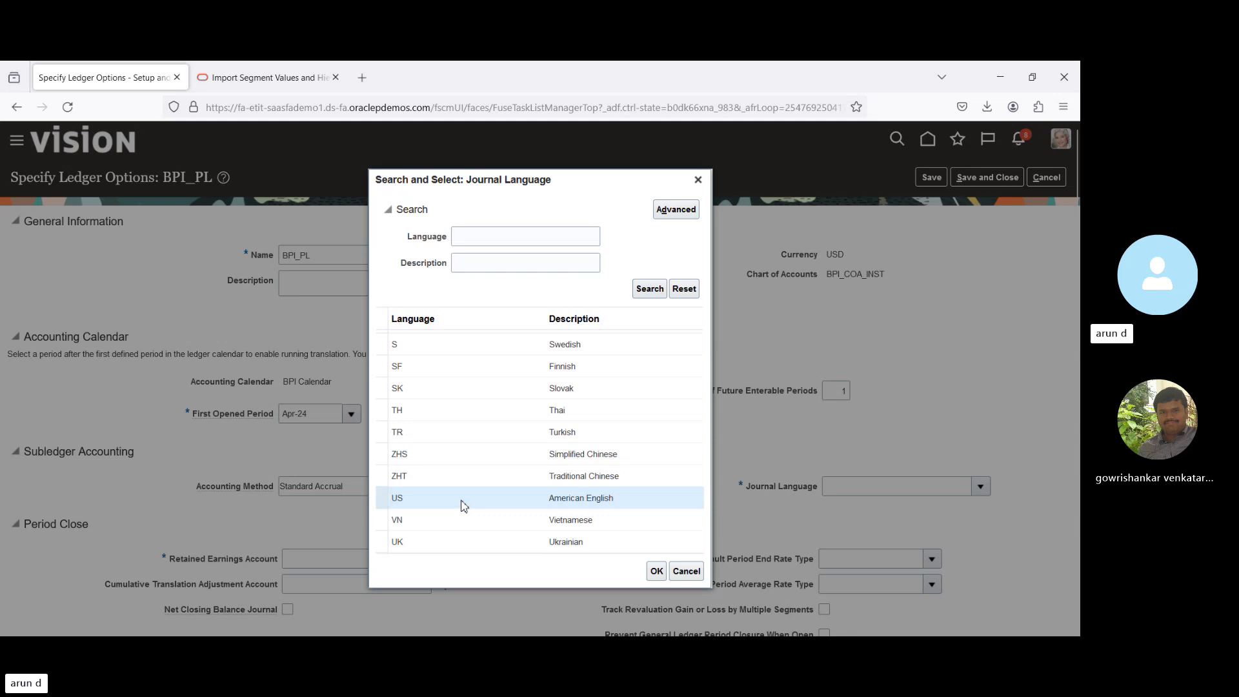
pyautogui.click(657, 571)
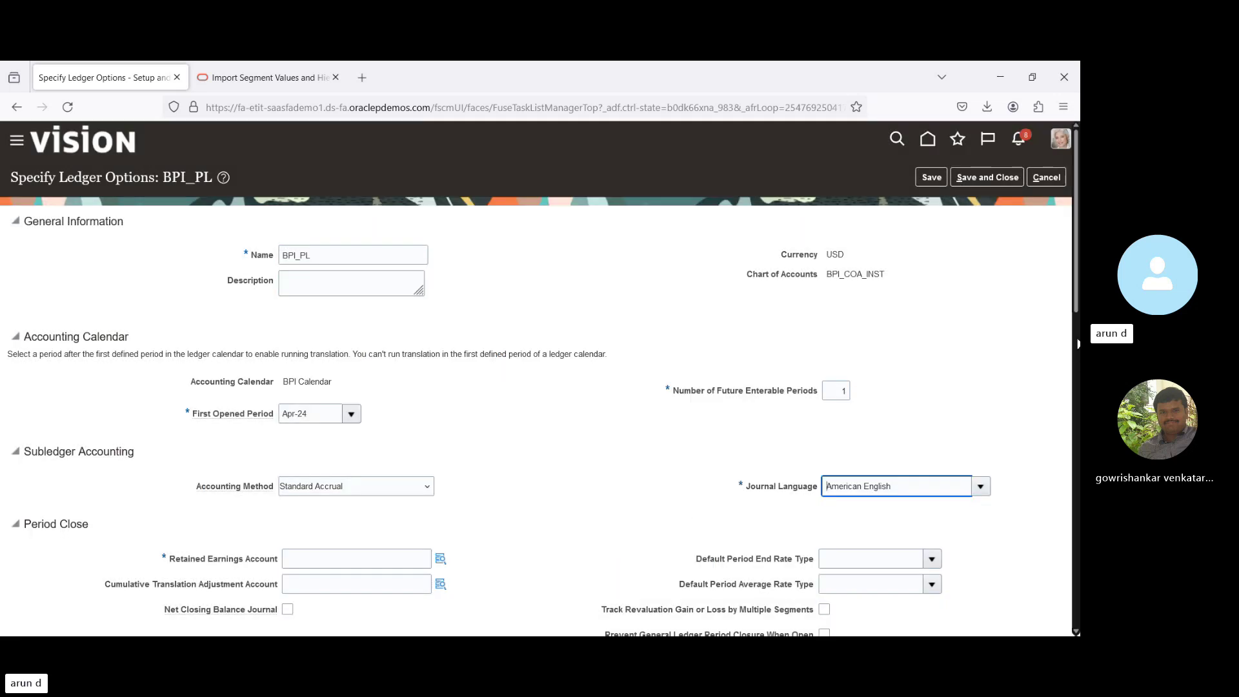
pyautogui.scroll(-5, 597, 275)
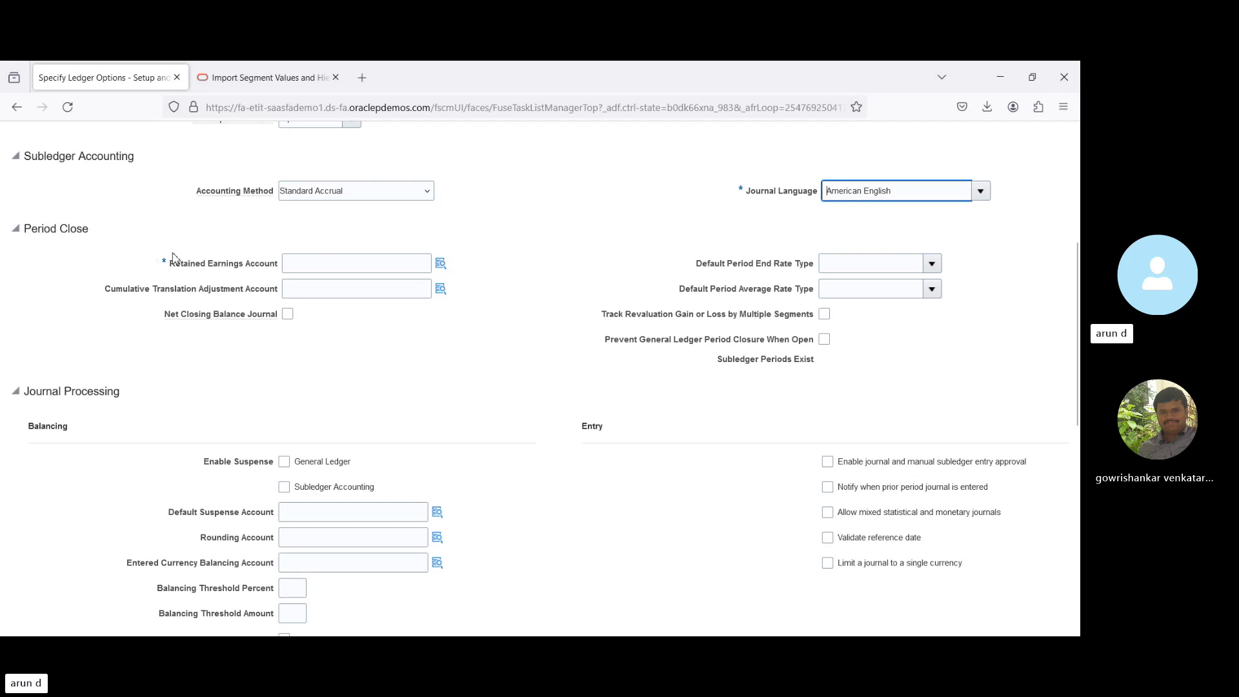
# Browse the BPI_Company values in the Retained Earnings Account picker without choosing one.
pyautogui.click(442, 266)
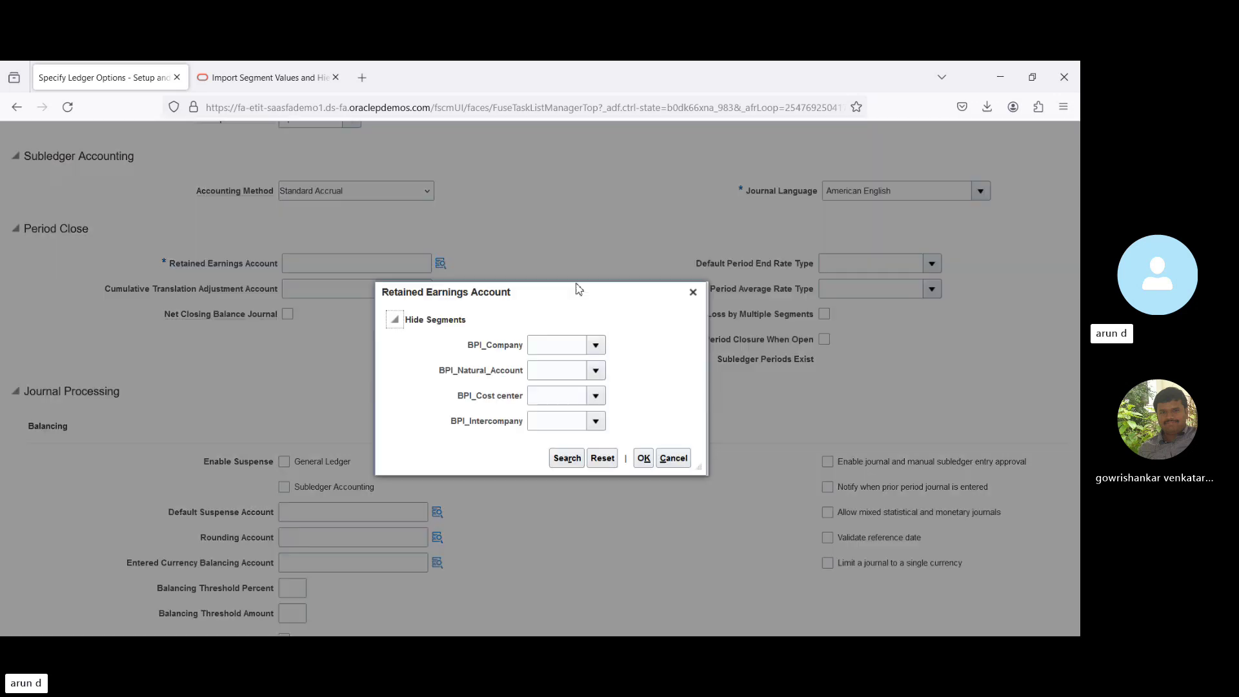
pyautogui.click(595, 345)
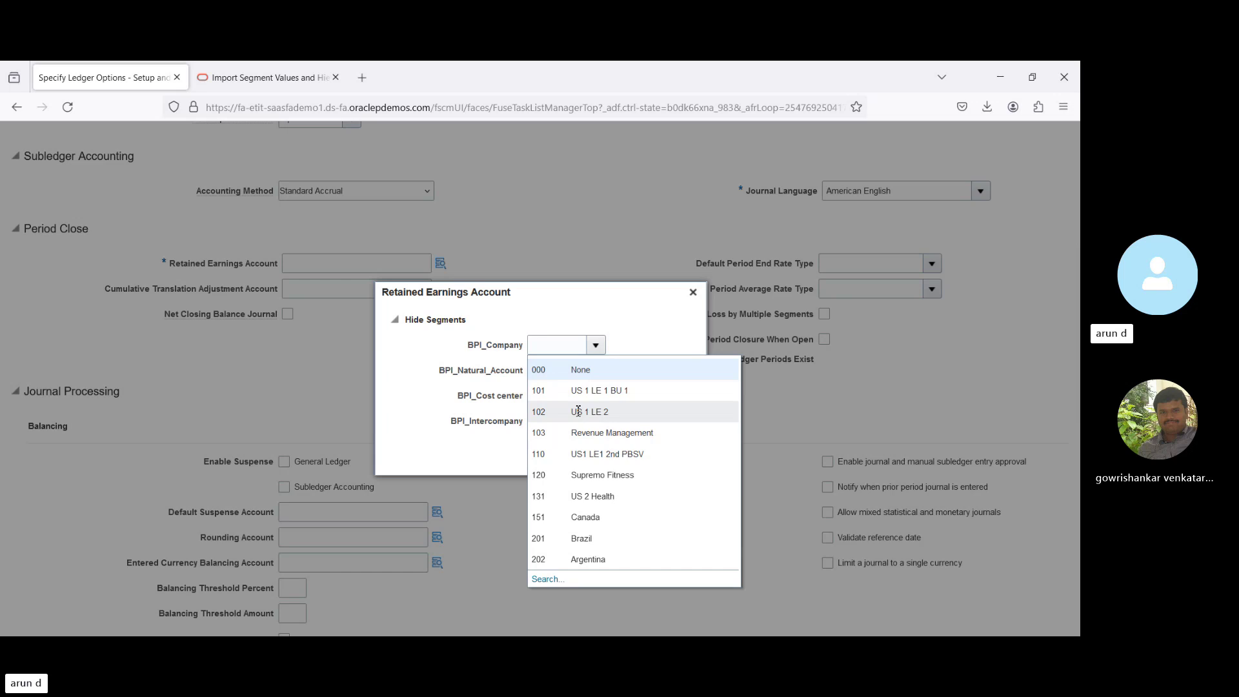
pyautogui.click(630, 319)
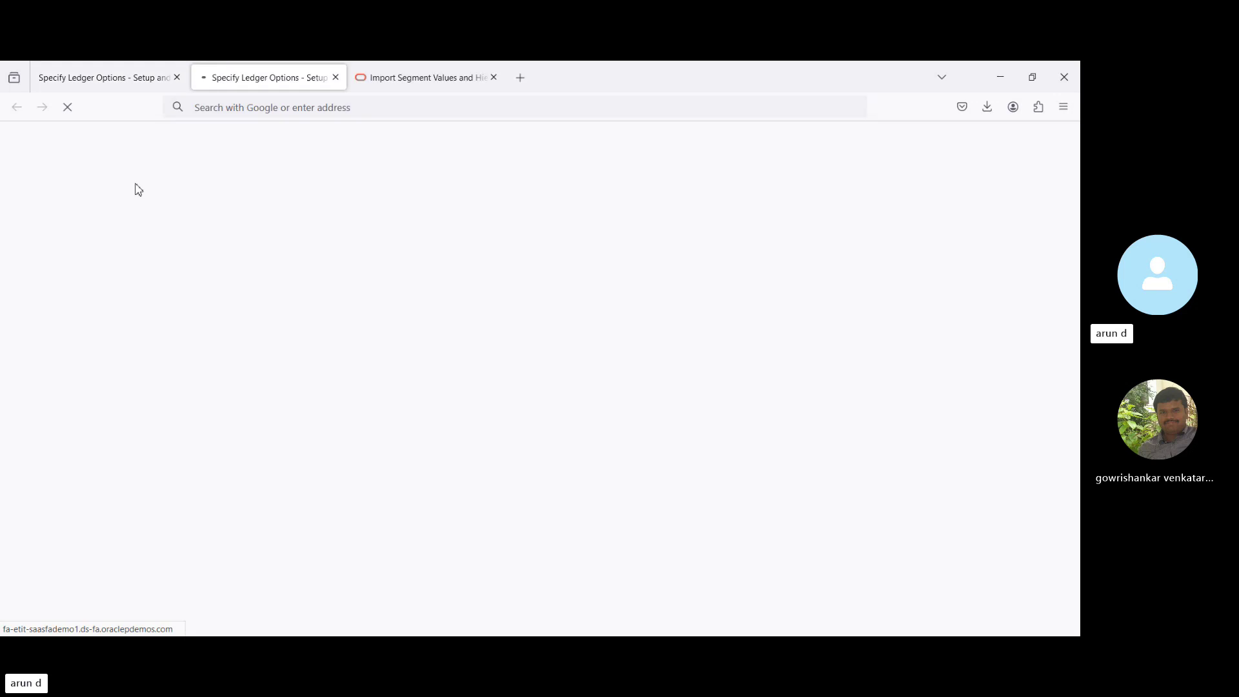
# Close the import tab and open Manage Chart of Accounts Value Sets under Financial Reporting Structures.
pyautogui.click(494, 78)
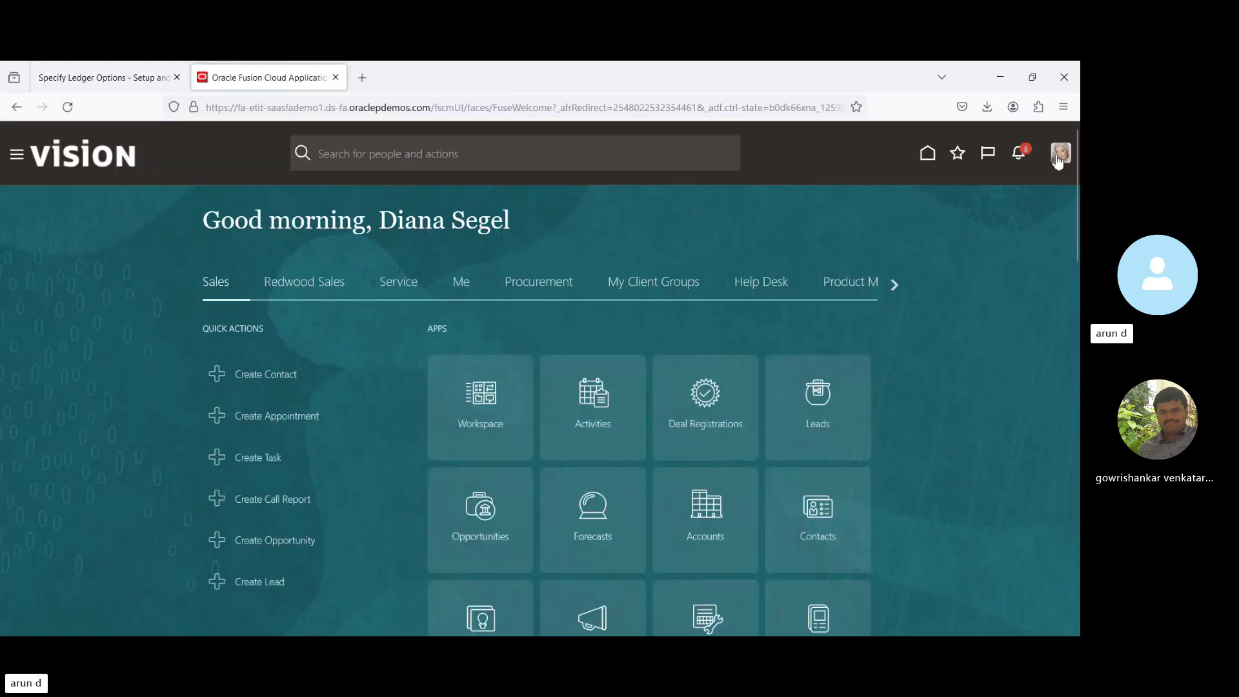
pyautogui.click(1061, 154)
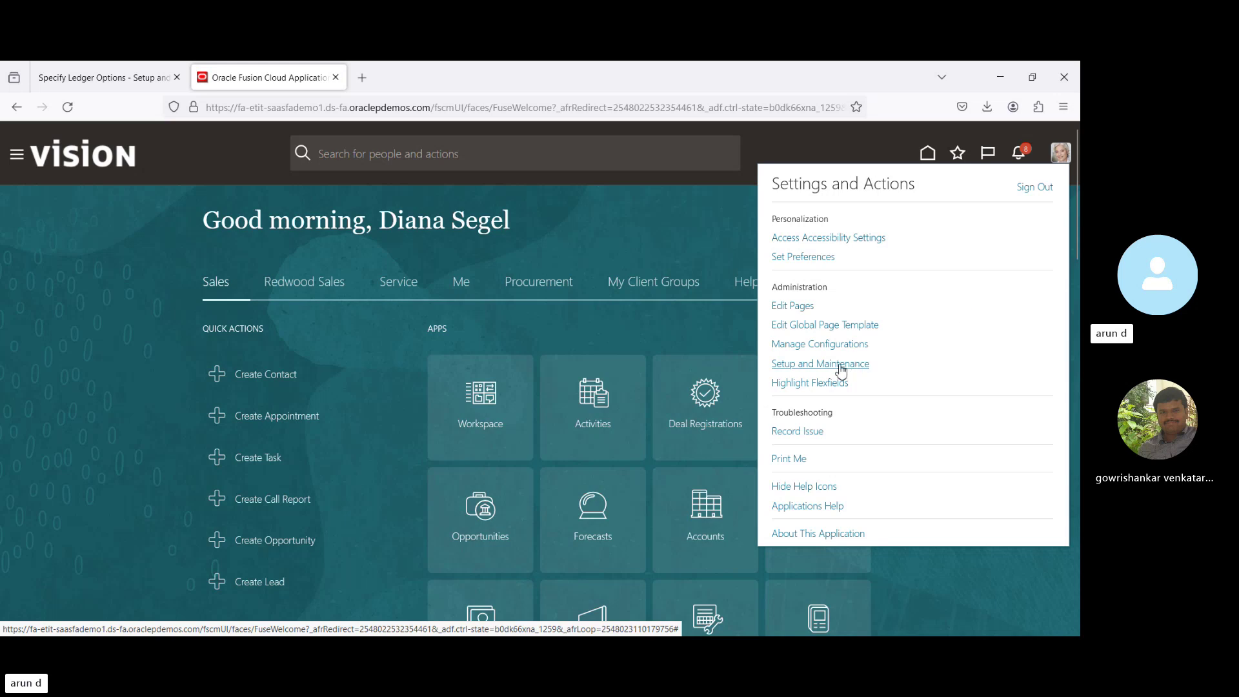
pyautogui.click(830, 363)
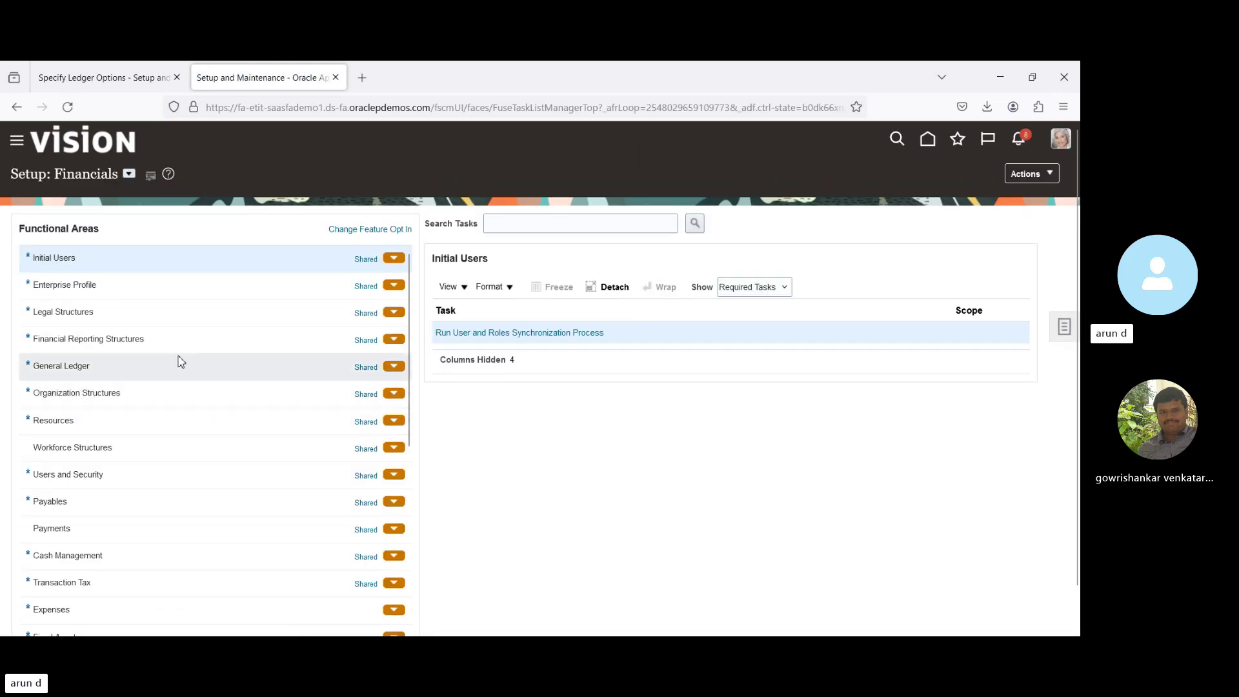
pyautogui.click(171, 340)
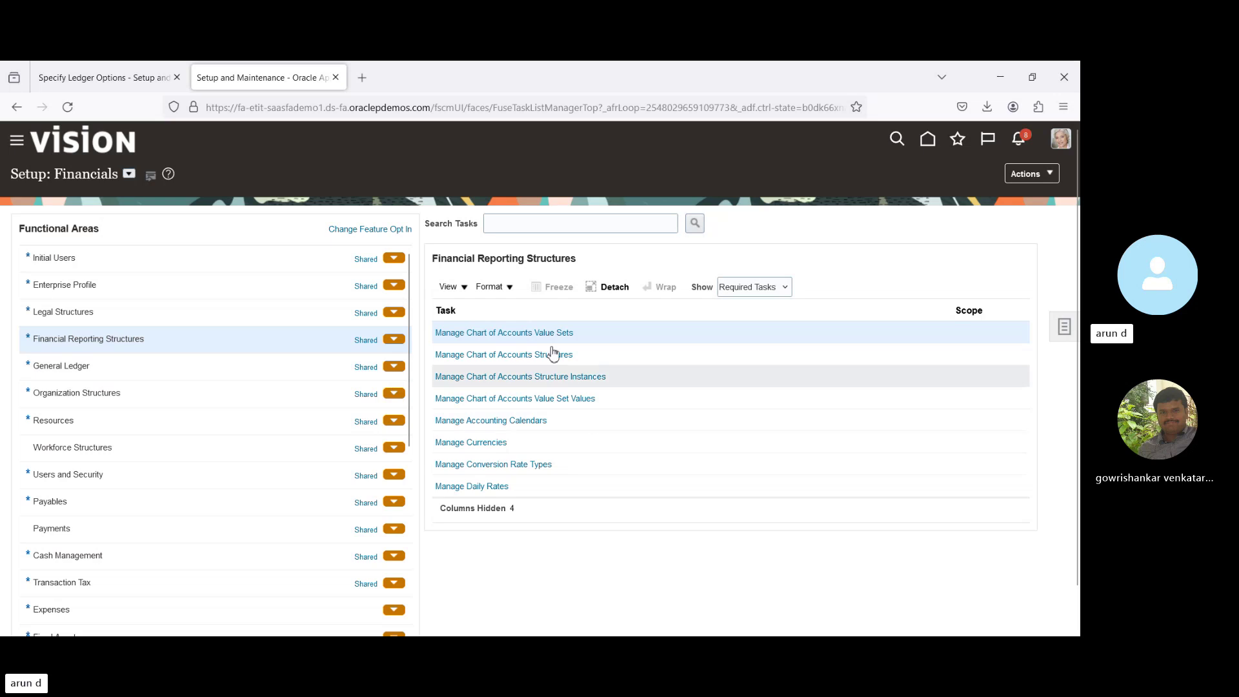
pyautogui.click(539, 336)
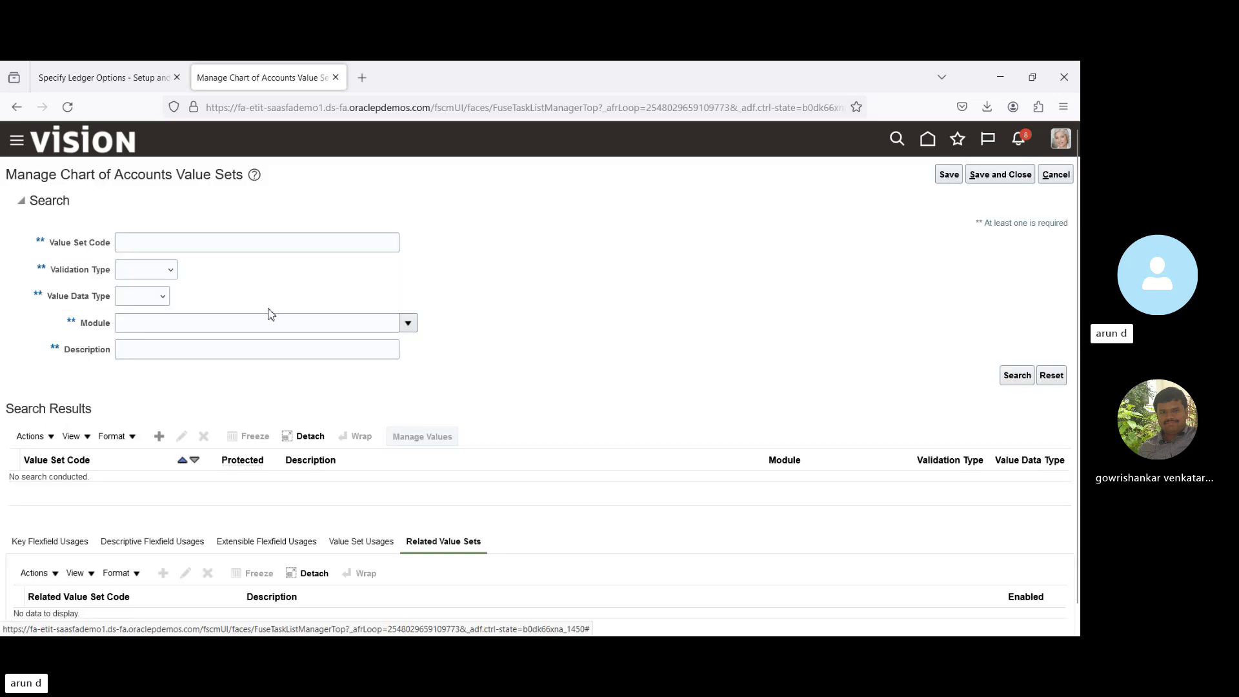
# Search value sets for 'Cor' and open Manage Values for Corporate Company.
pyautogui.click(232, 245)
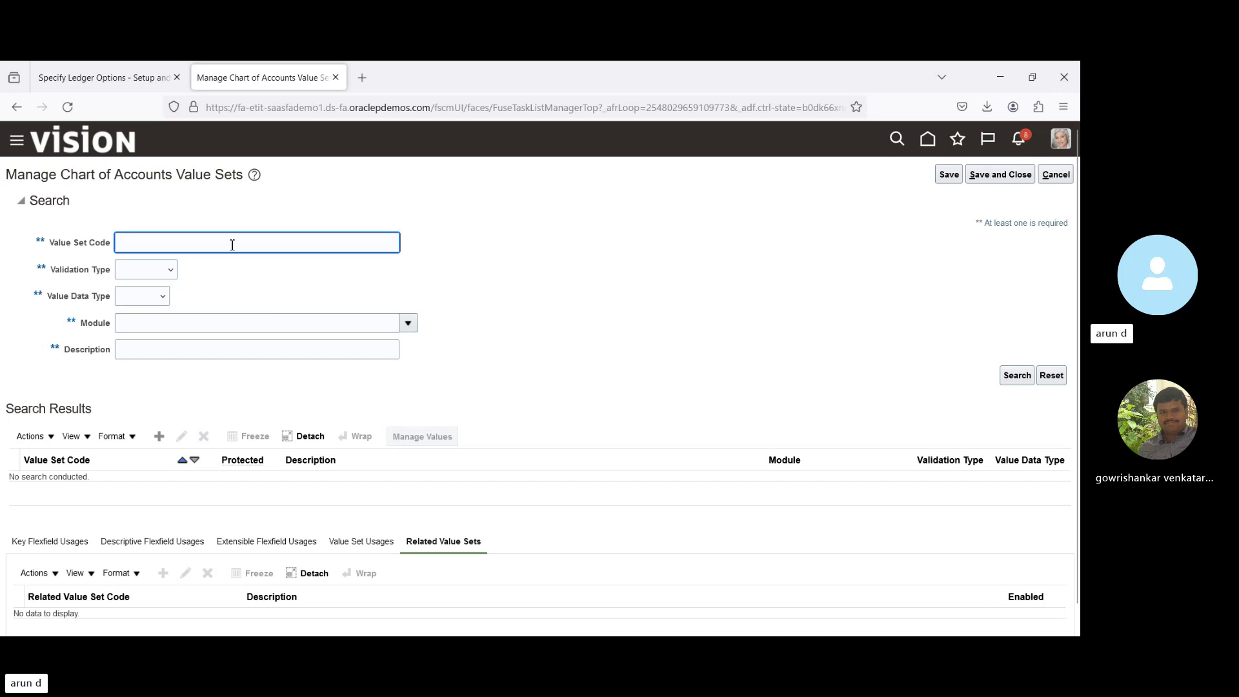
pyautogui.write('Cor')
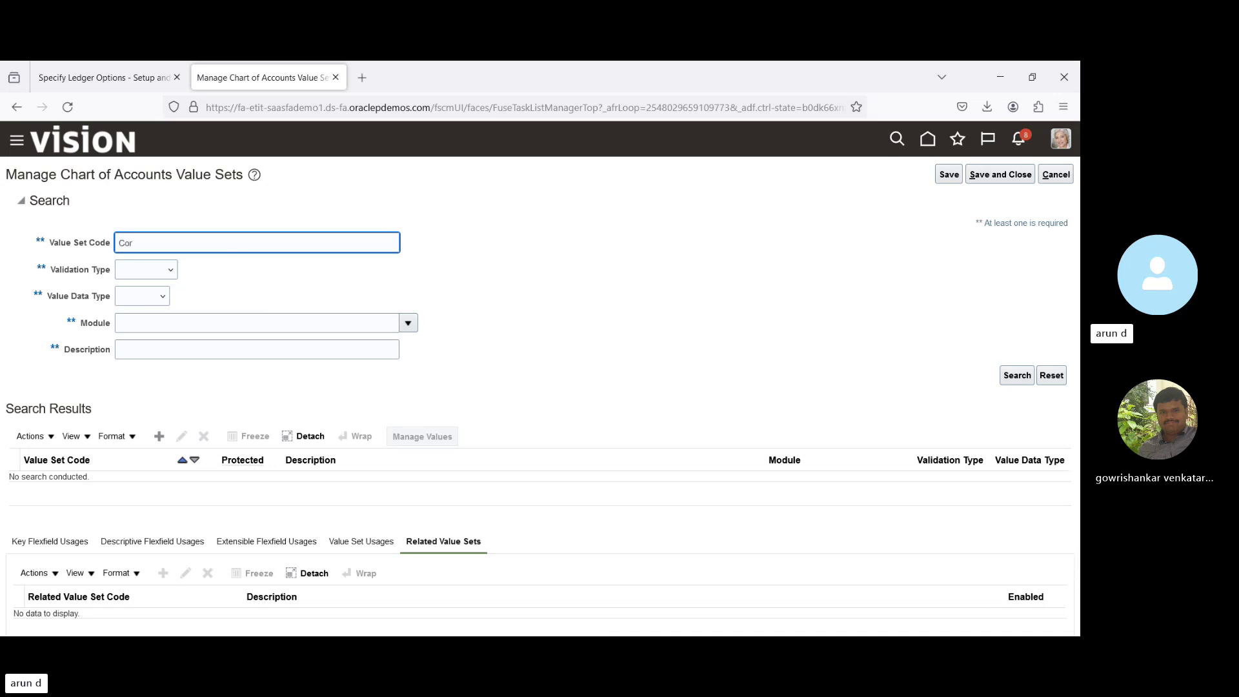
pyautogui.press('Return')
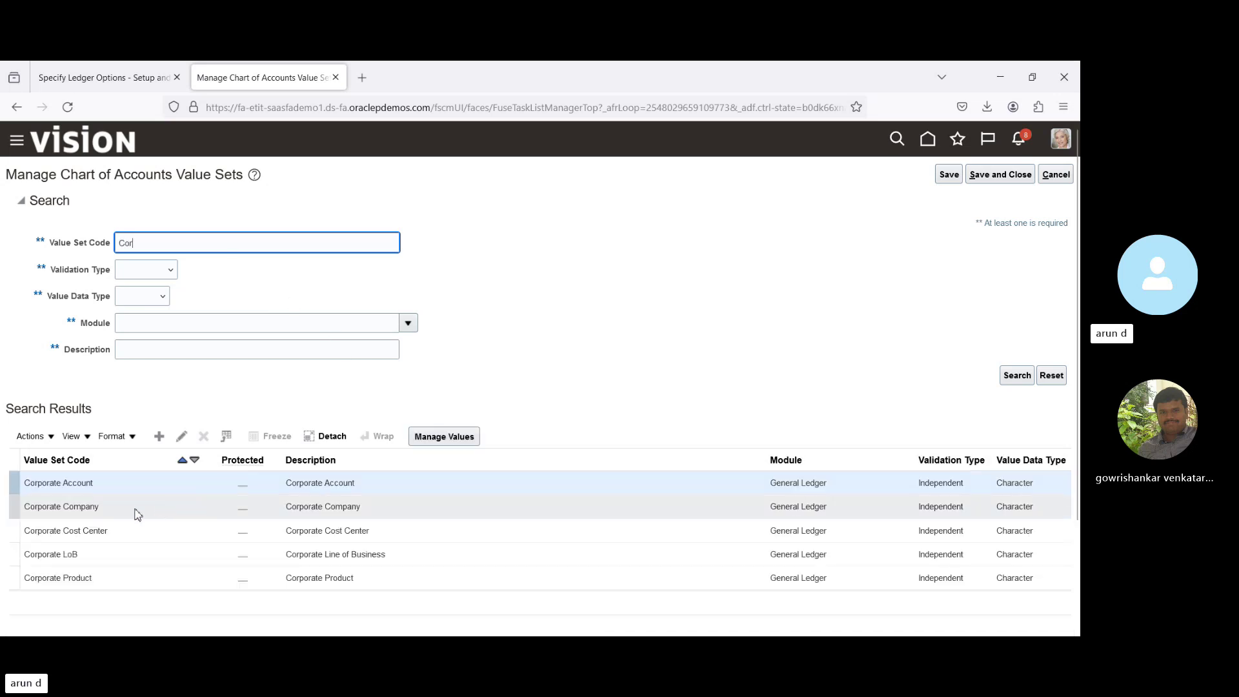
pyautogui.click(127, 509)
pyautogui.click(432, 438)
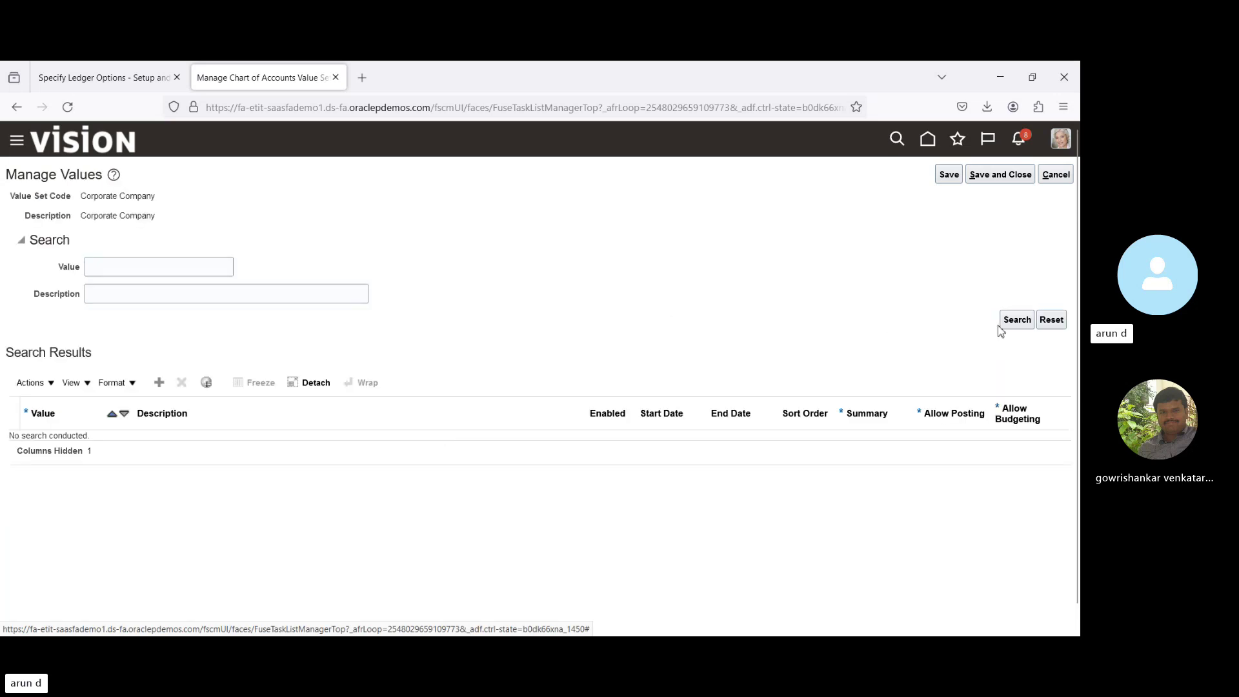
# List the Corporate Company values, add row 201 described 'BPI US Unit', and save.
pyautogui.click(1016, 320)
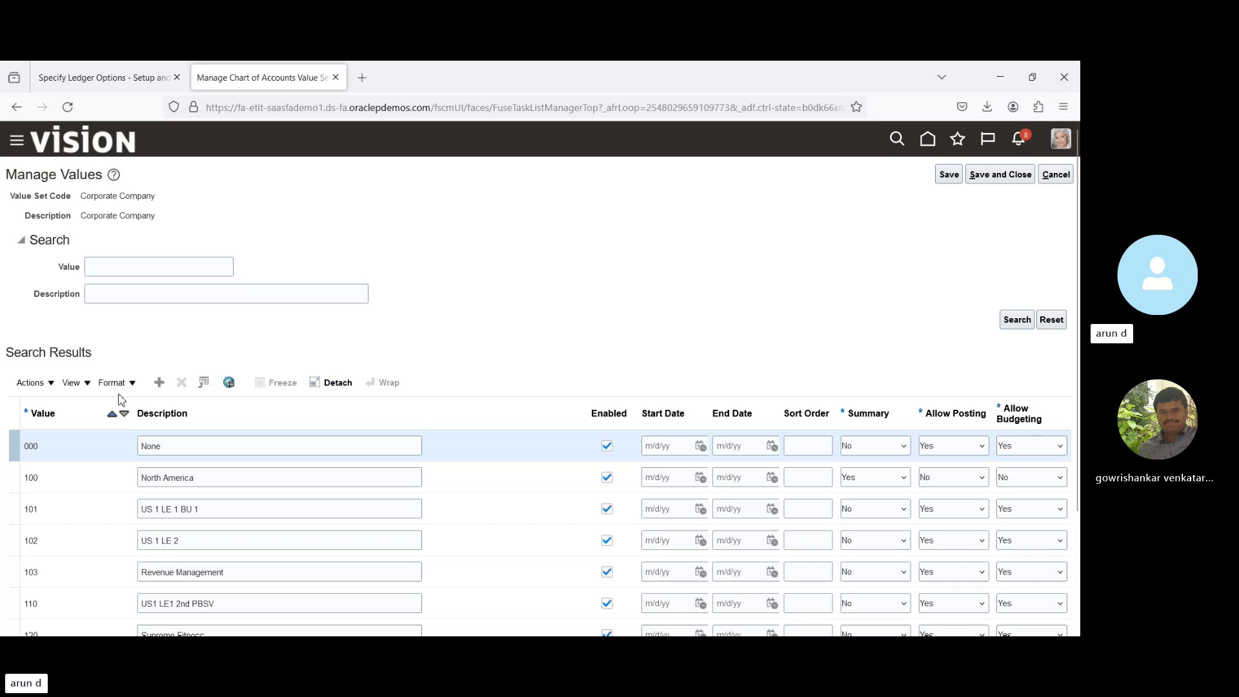
pyautogui.scroll(-3, 826, 581)
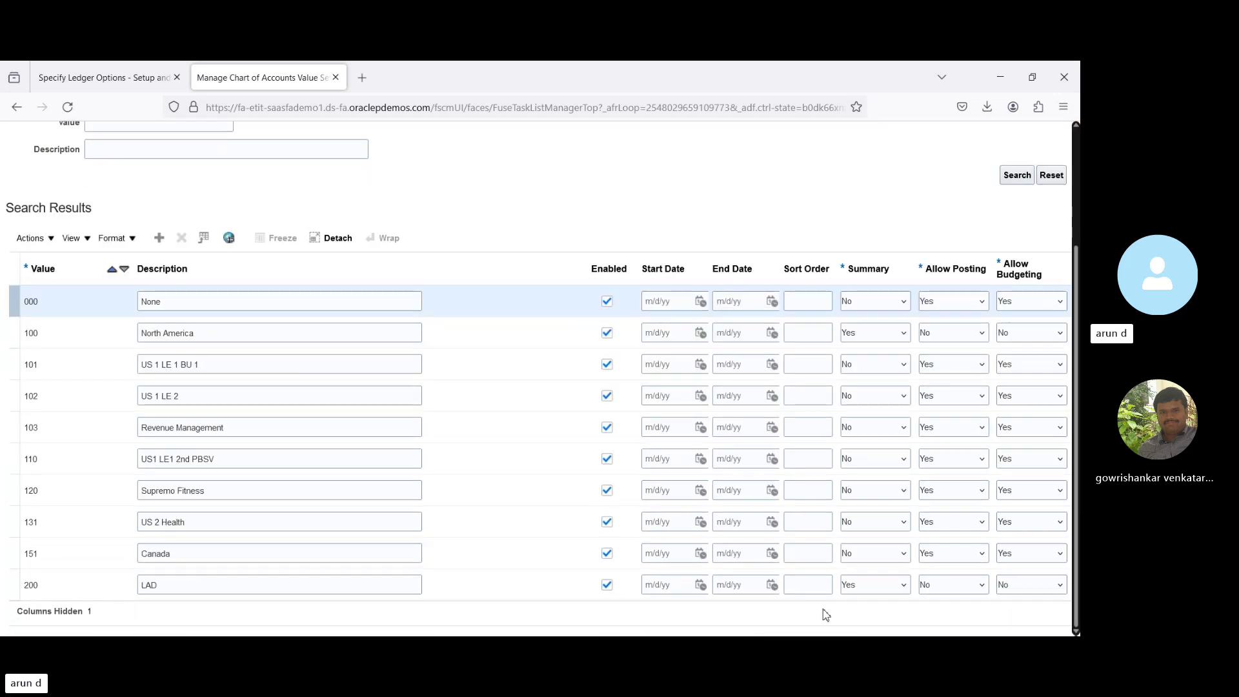
pyautogui.click(324, 585)
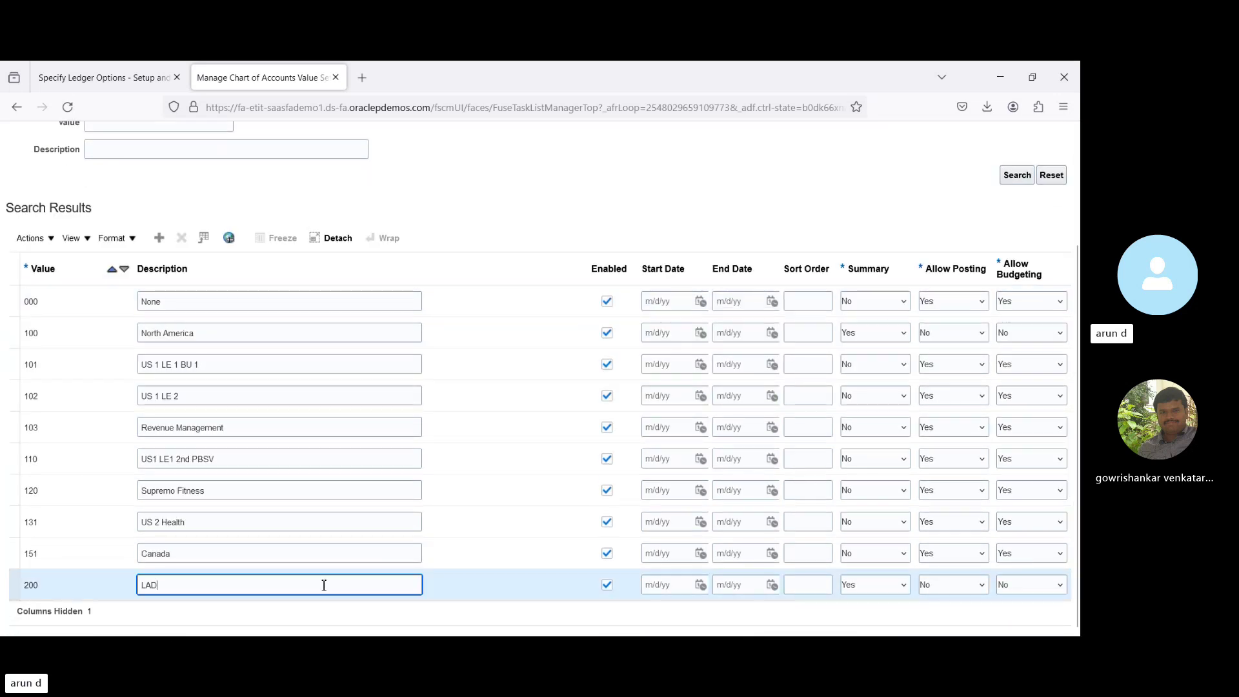
pyautogui.click(159, 238)
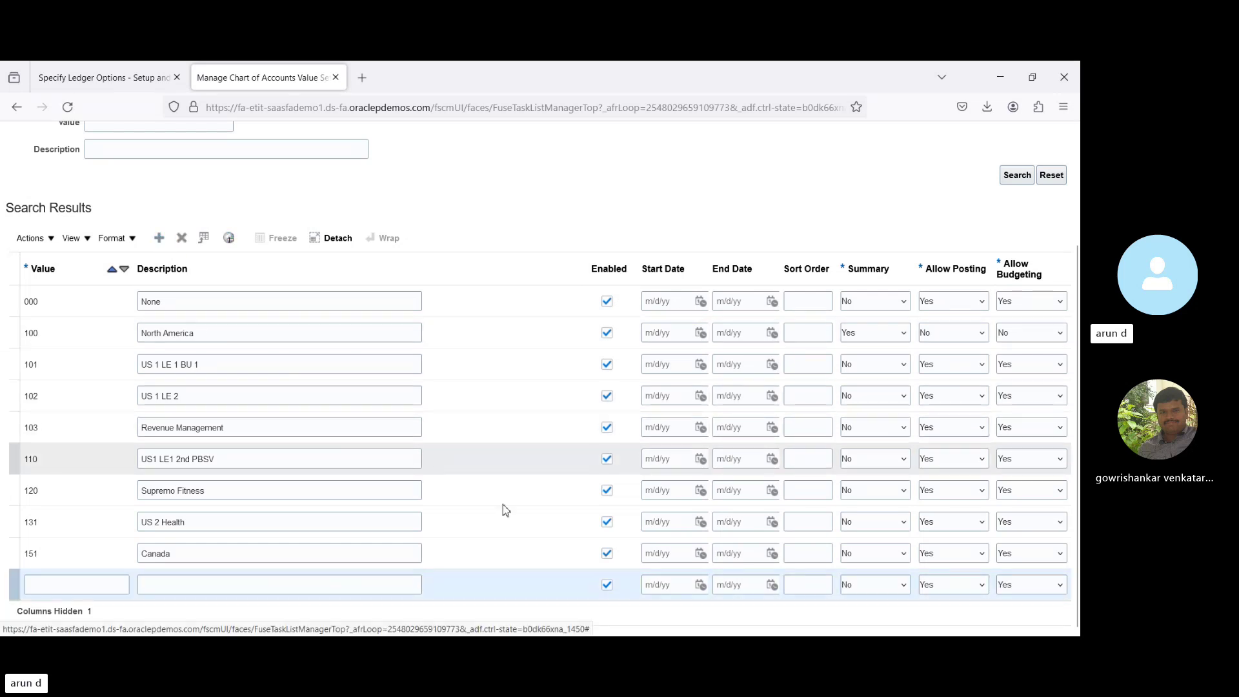
pyautogui.click(83, 587)
pyautogui.write('201')
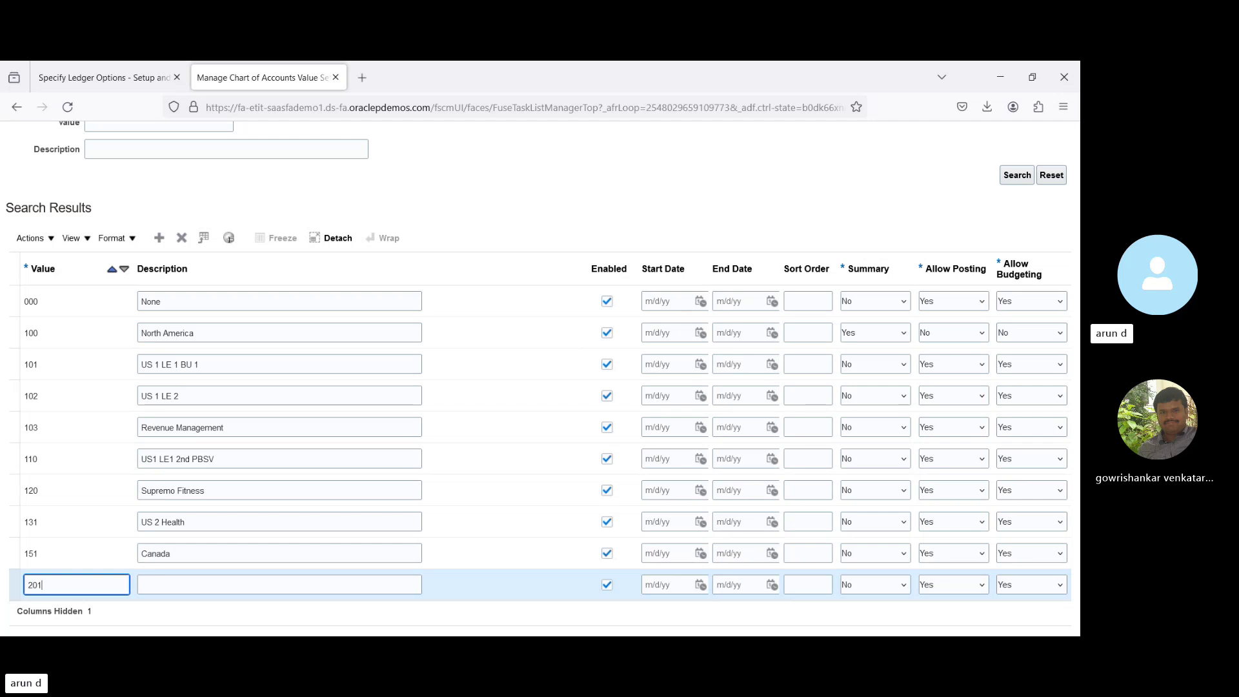
pyautogui.click(142, 585)
pyautogui.write('B')
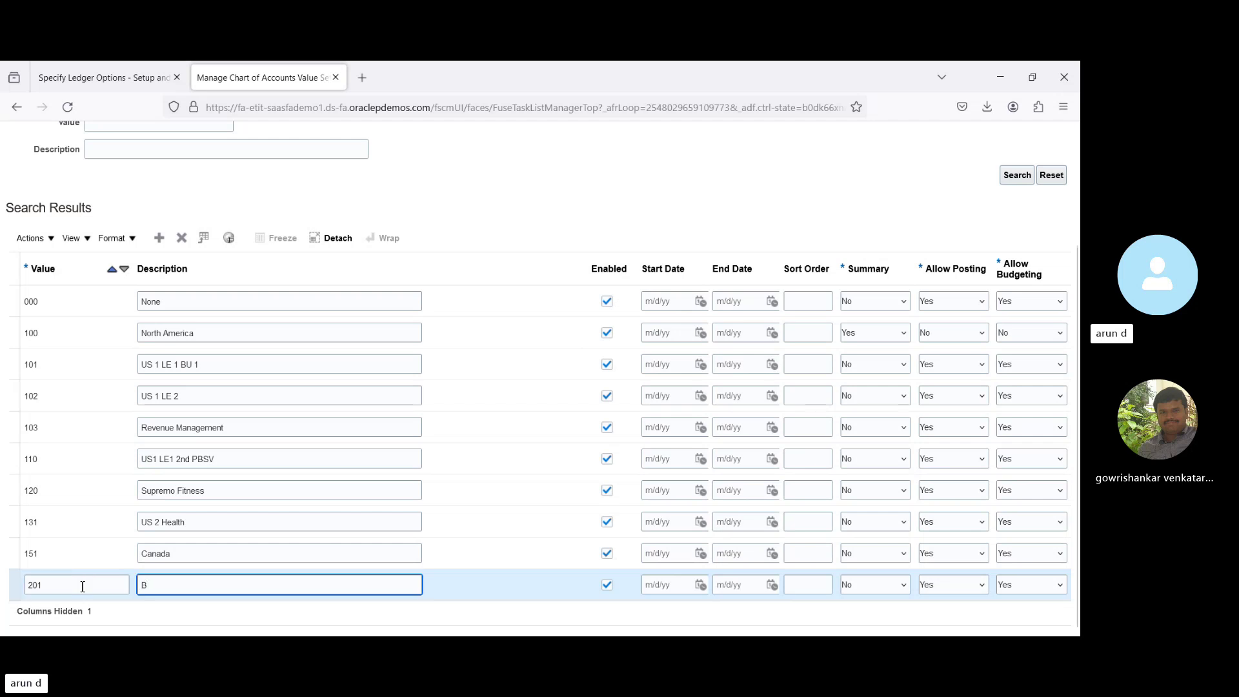
pyautogui.write('PI Us')
pyautogui.write('S')
pyautogui.write(' Unit')
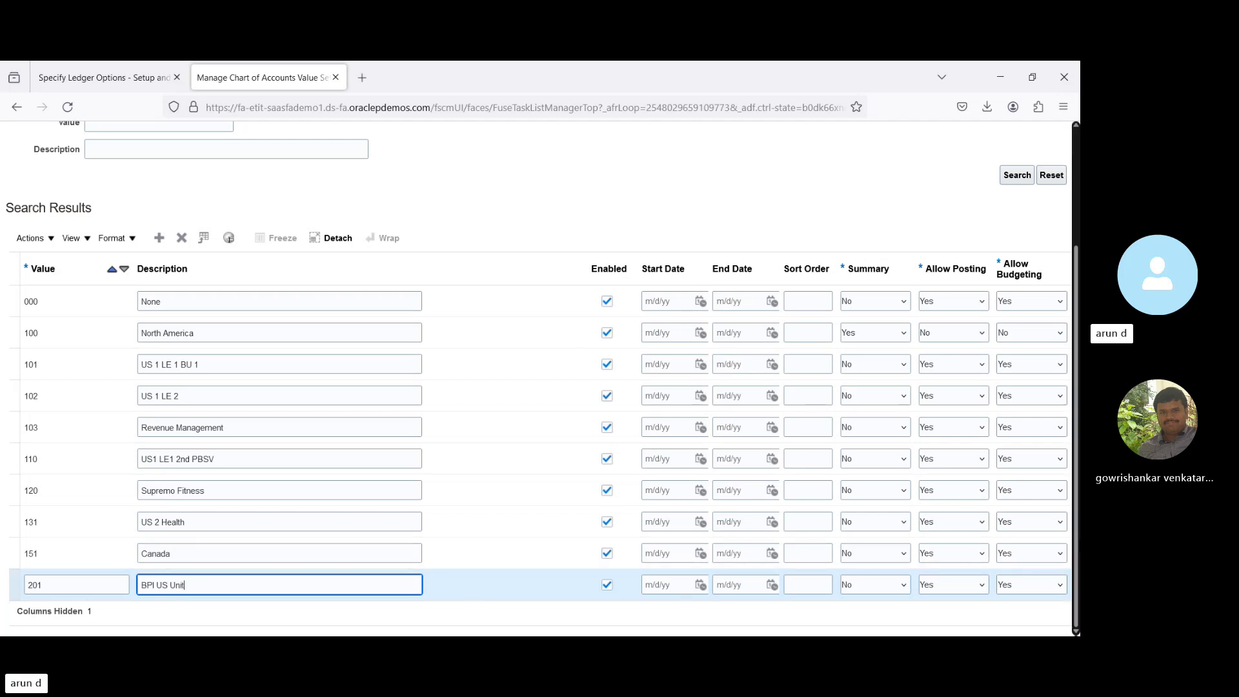
pyautogui.scroll(1, 980, 567)
pyautogui.scroll(3, 980, 567)
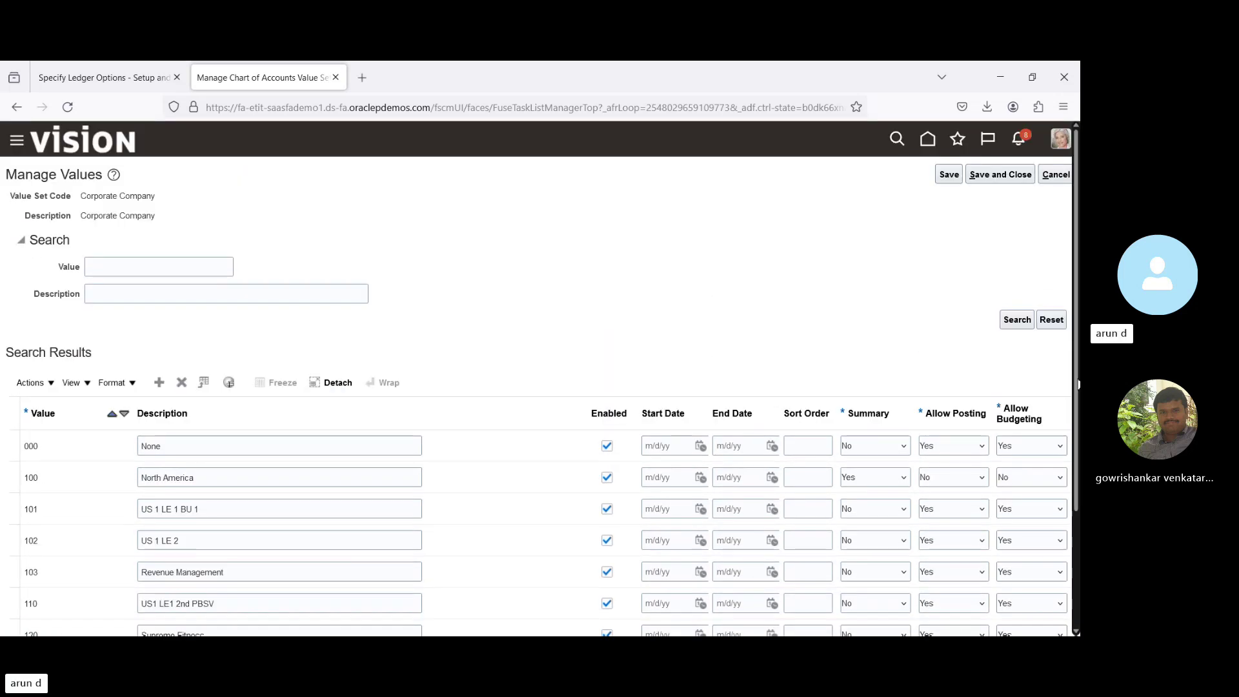
pyautogui.click(987, 176)
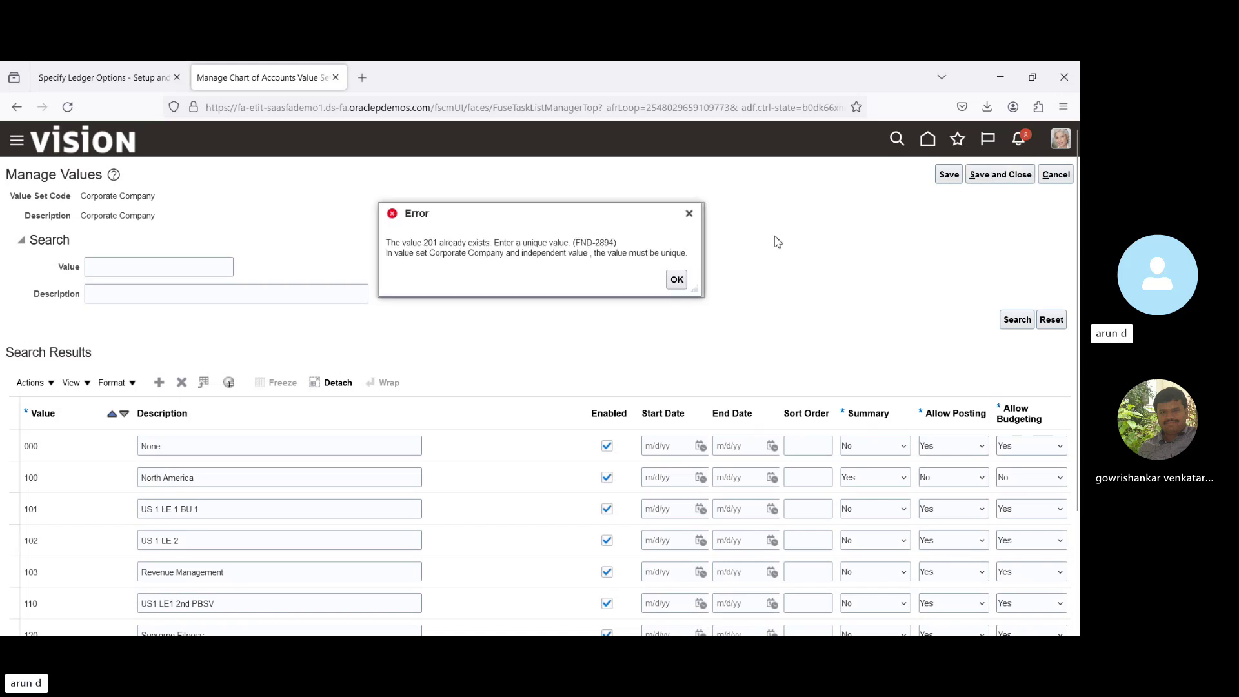
# Dismiss the duplicate-value error, change the code to 901, and save.
pyautogui.click(677, 280)
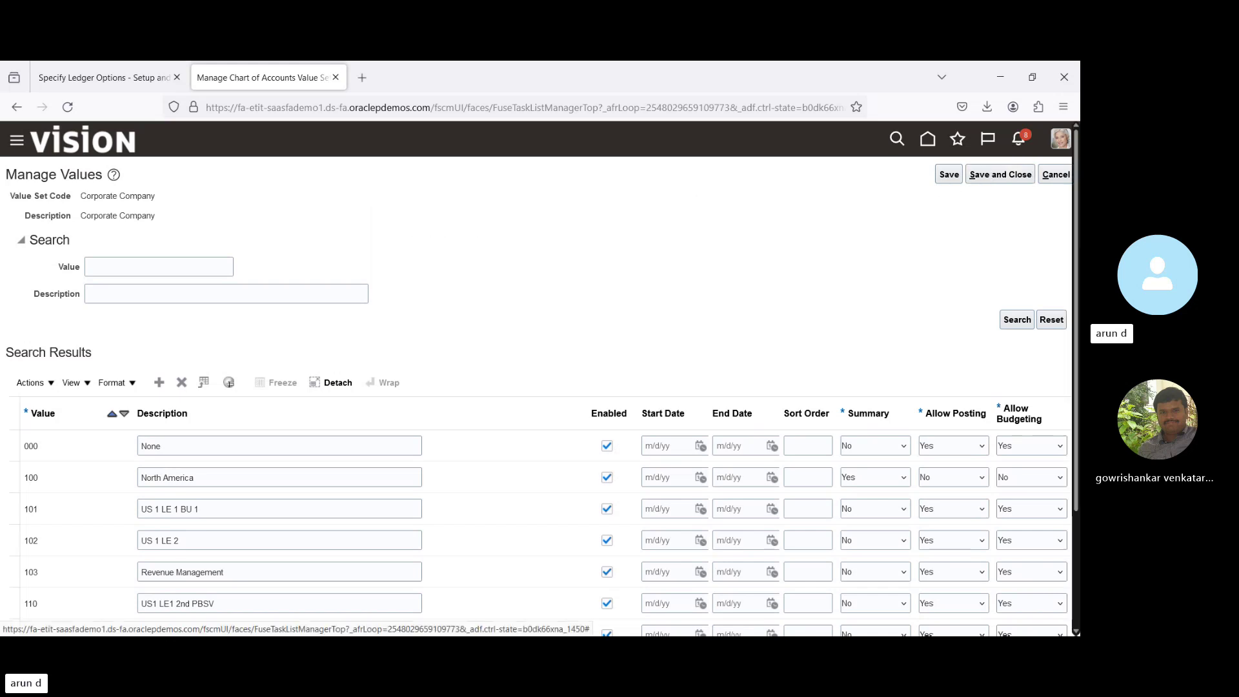
pyautogui.scroll(-3, 680, 285)
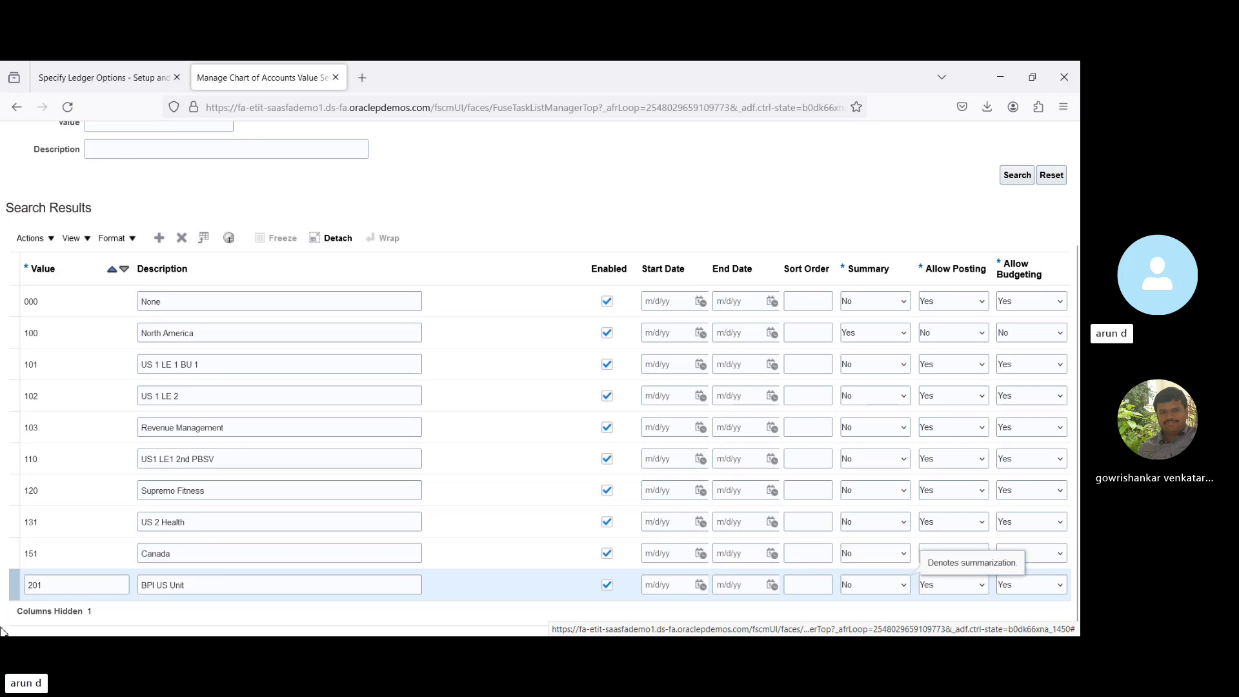
pyautogui.doubleClick(76, 585)
pyautogui.write('9')
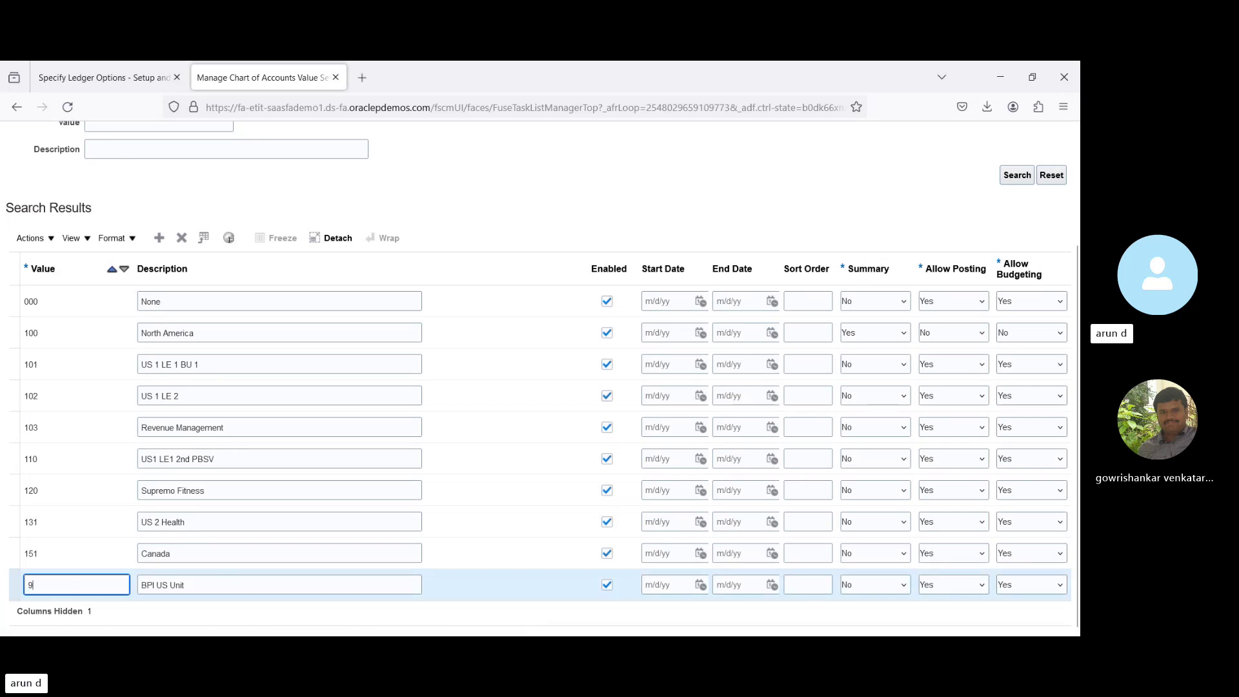
pyautogui.write('01')
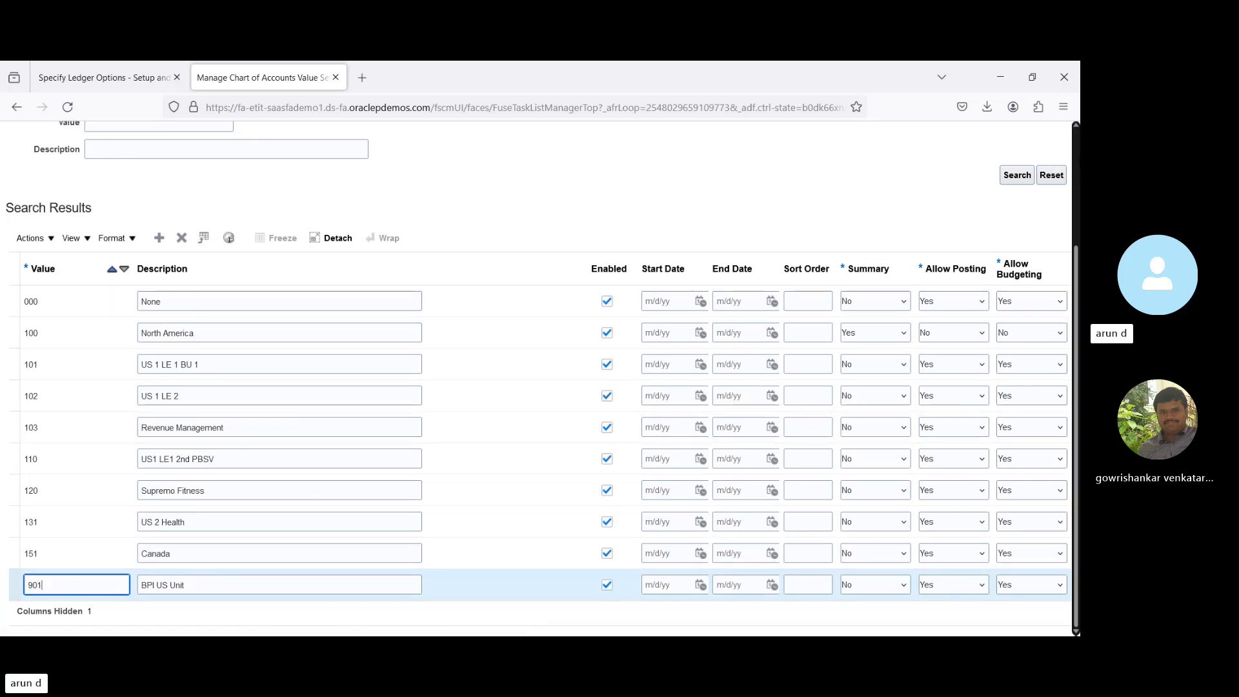
pyautogui.scroll(3, 540, 378)
pyautogui.click(987, 180)
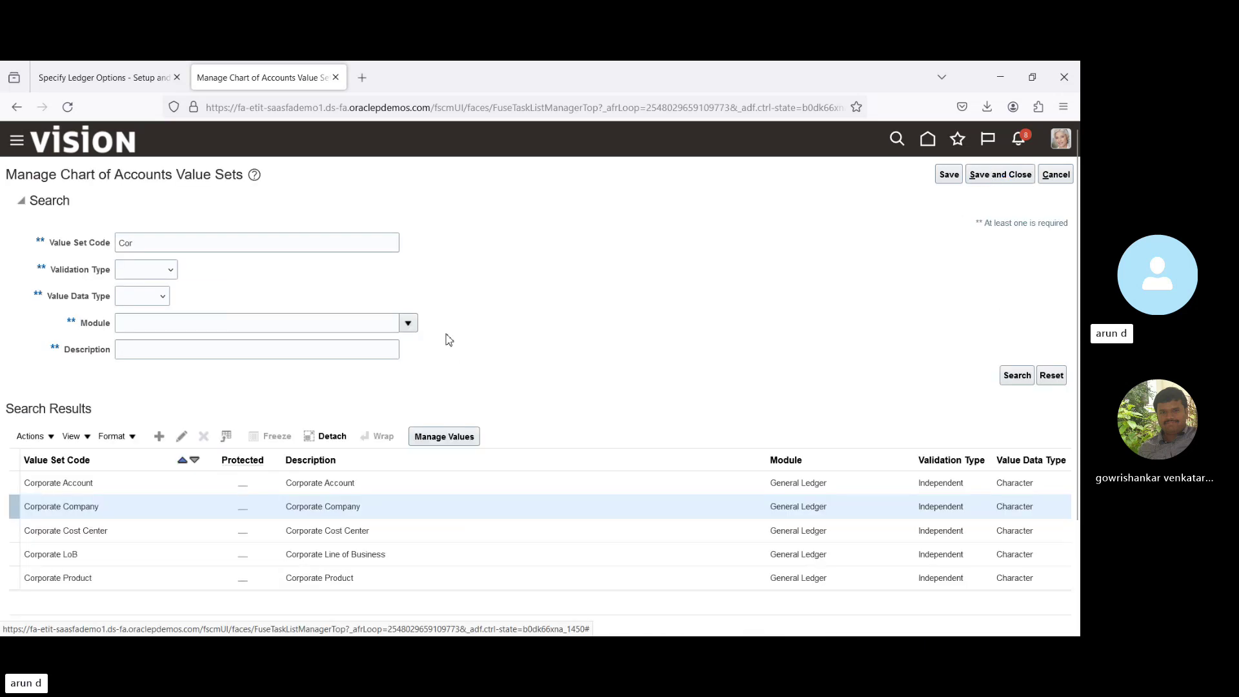
# Set the retained earnings account's company segment to 901 BPI US Unit.
pyautogui.click(117, 77)
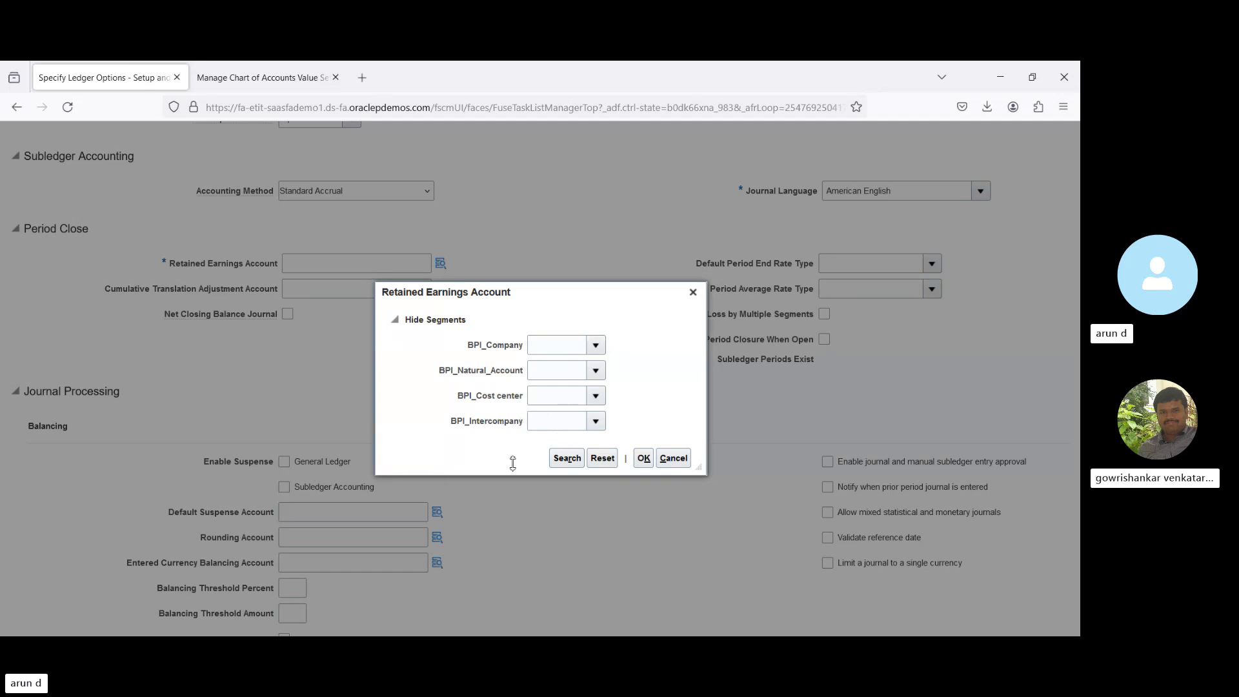
pyautogui.click(595, 396)
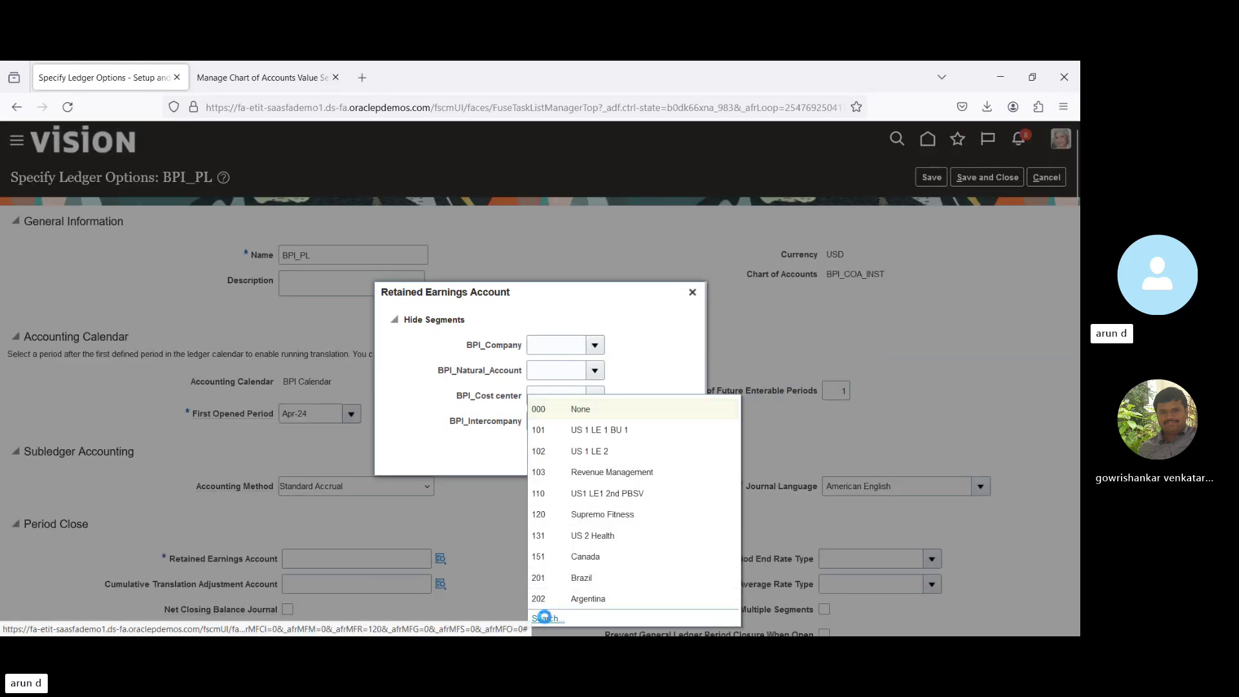
pyautogui.click(545, 620)
pyautogui.click(512, 355)
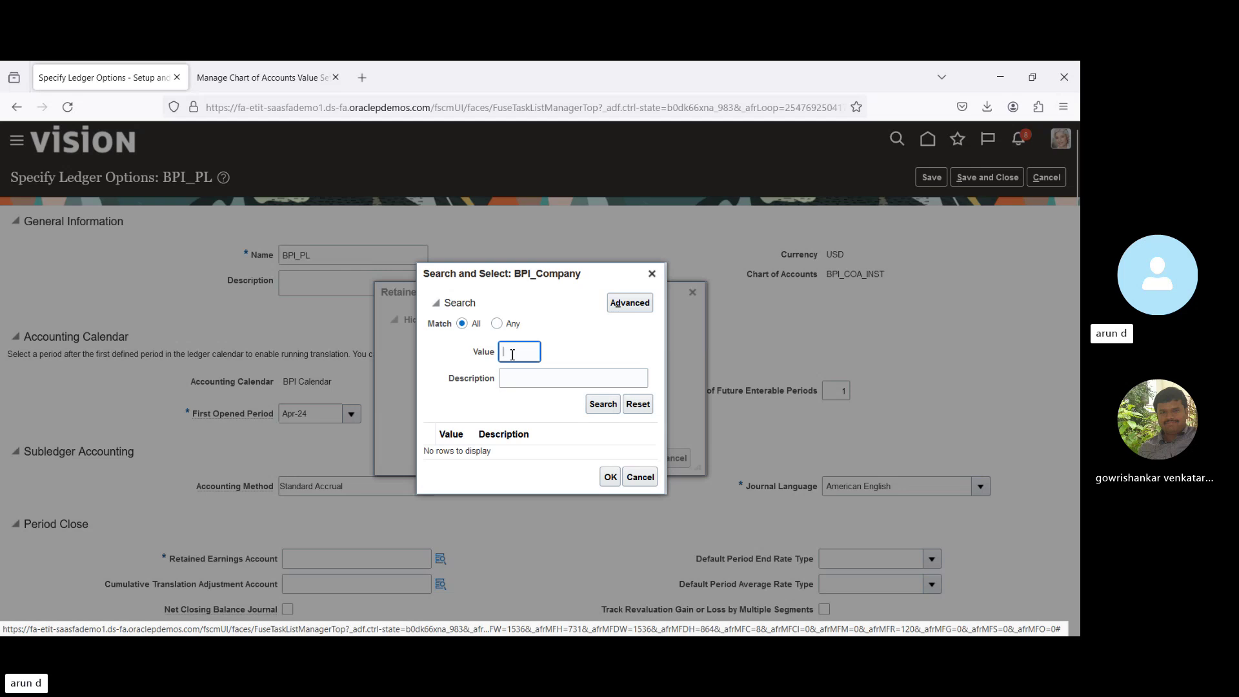
pyautogui.write('901')
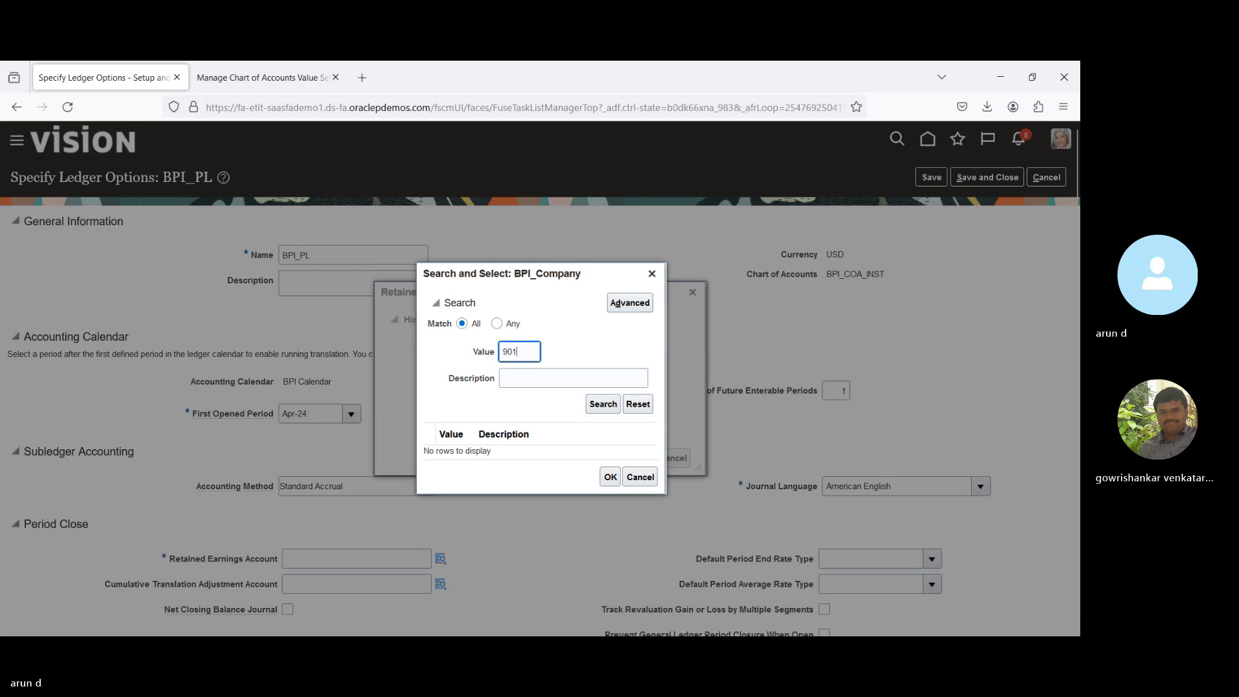
pyautogui.press('Return')
pyautogui.click(560, 456)
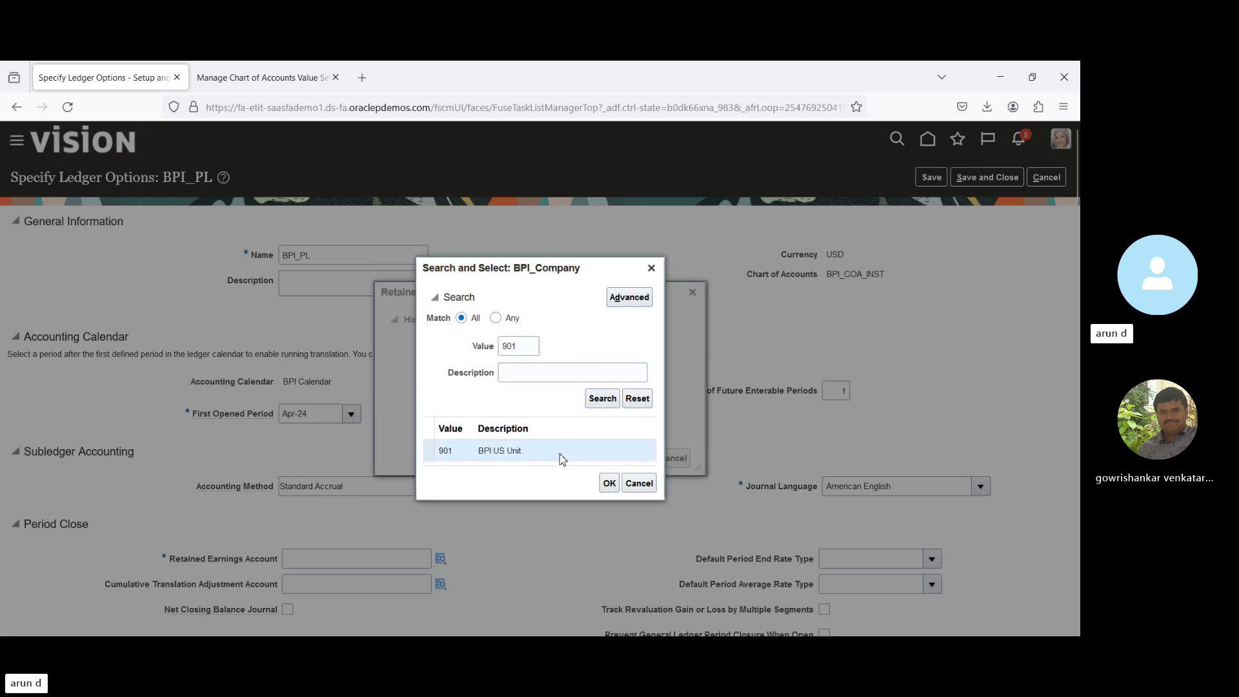
pyautogui.click(609, 484)
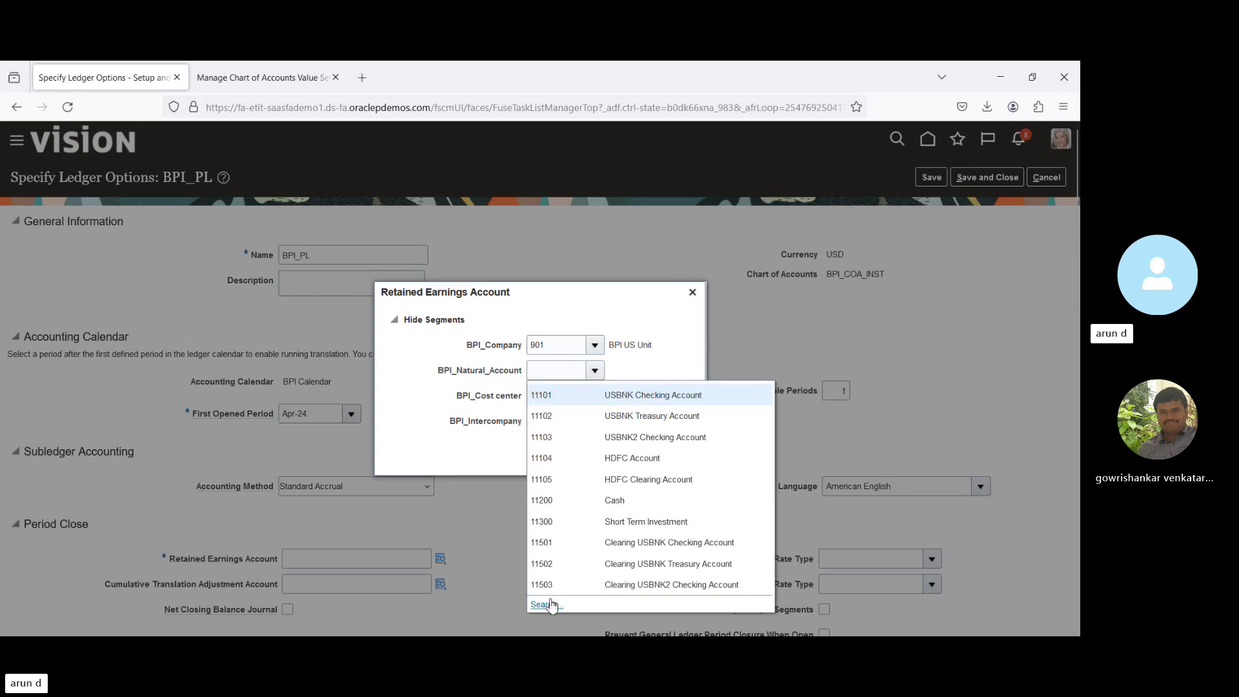
# Find natural account 33100 Retained Earnings via description search 'Ret' and select it.
pyautogui.click(546, 605)
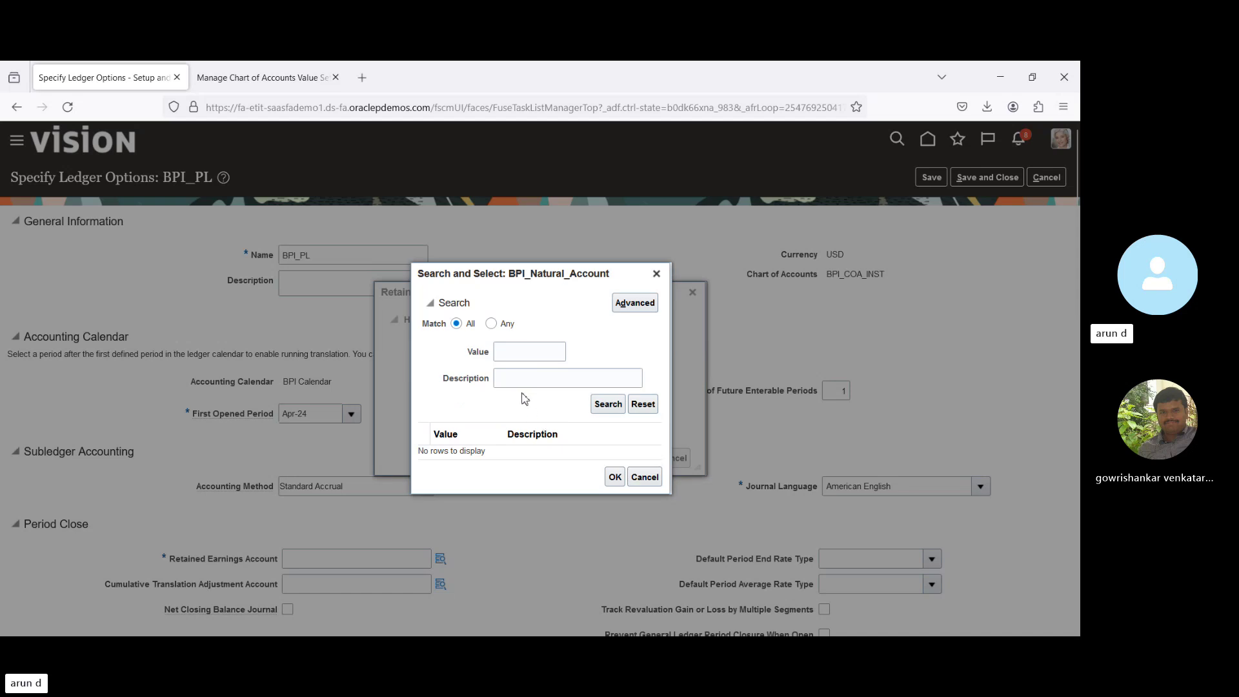
pyautogui.click(518, 383)
pyautogui.write('Ret')
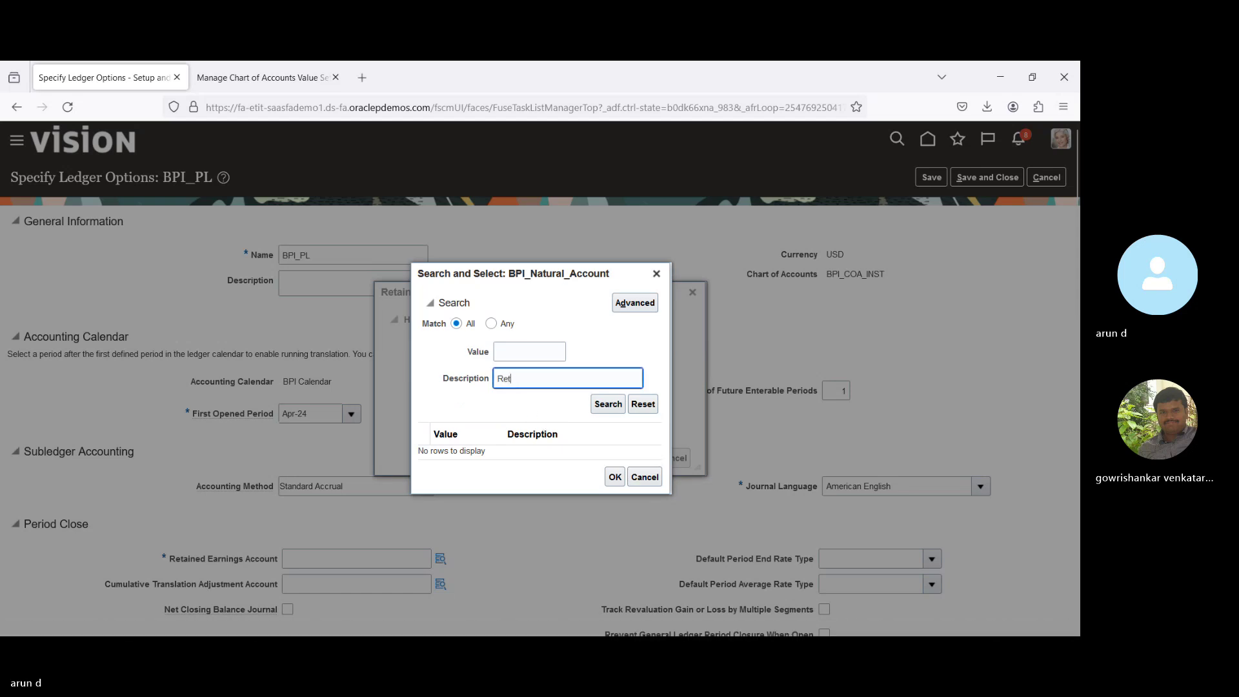
pyautogui.press('Return')
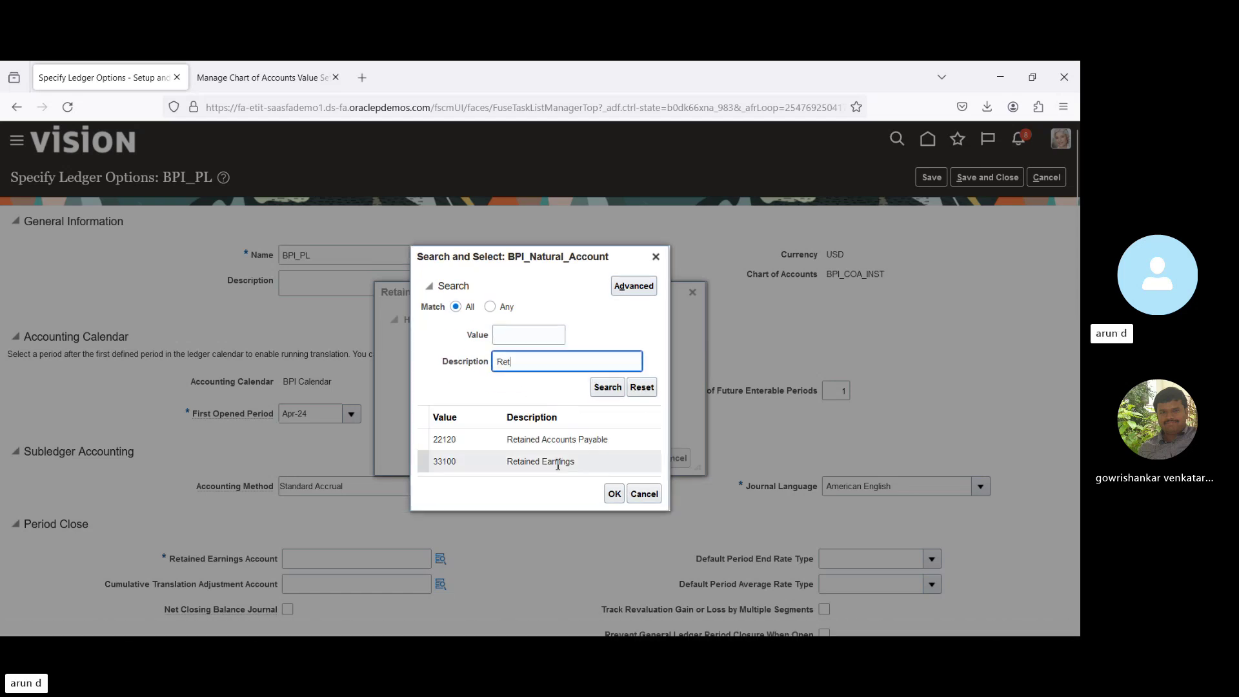
pyautogui.click(575, 466)
pyautogui.click(617, 494)
pyautogui.click(617, 494)
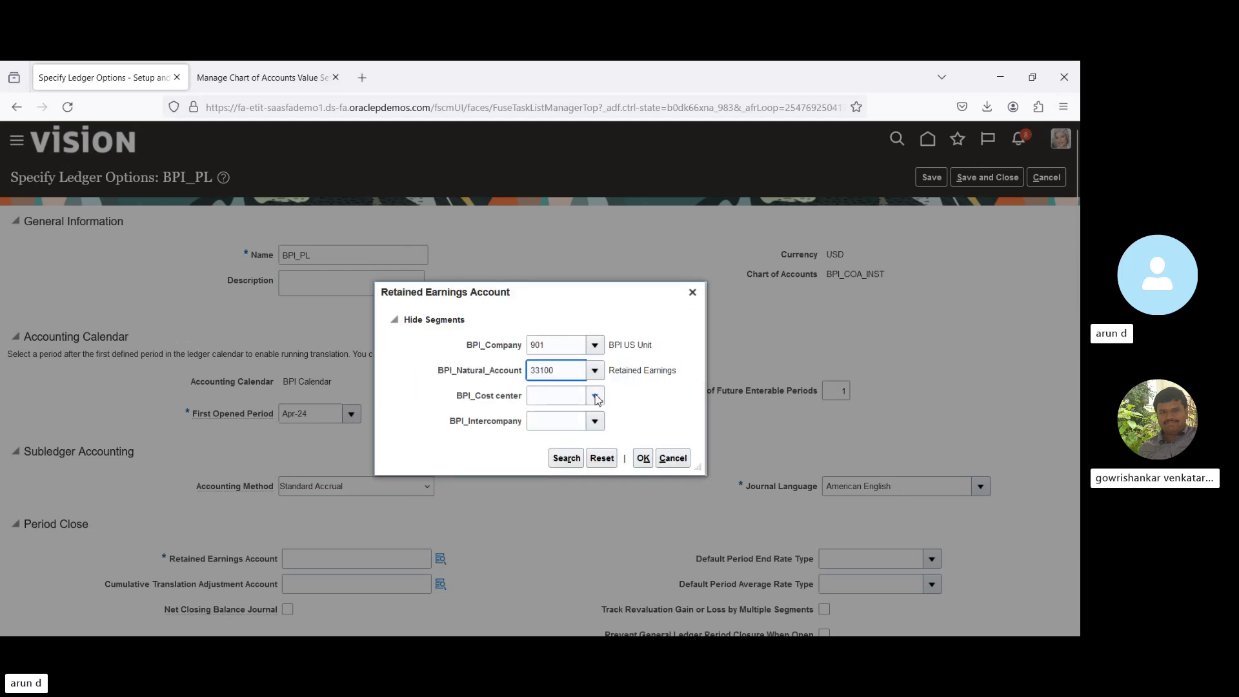
pyautogui.click(595, 395)
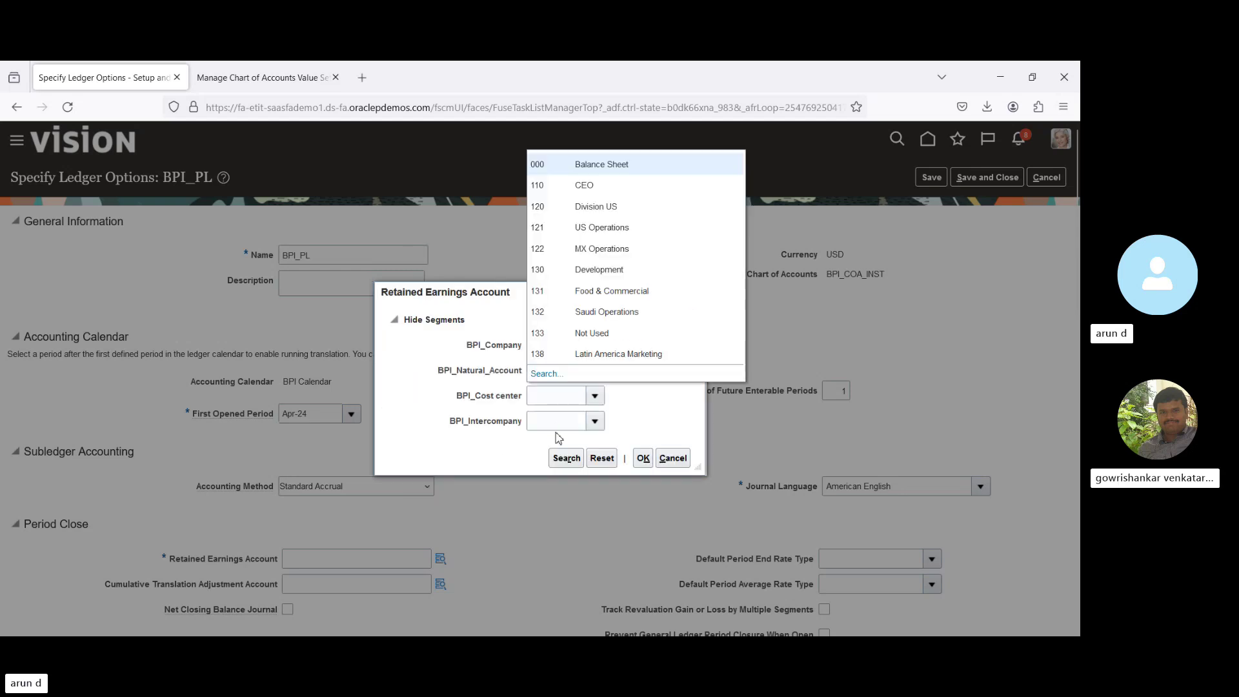
pyautogui.click(560, 207)
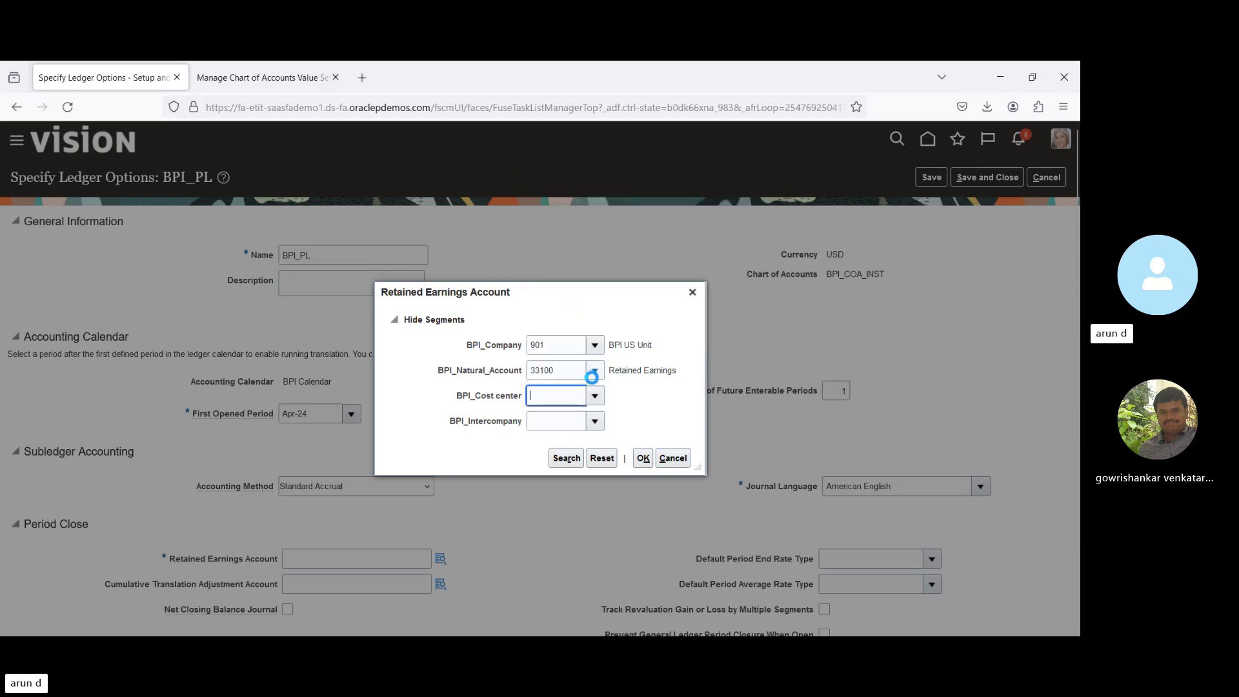
pyautogui.click(596, 421)
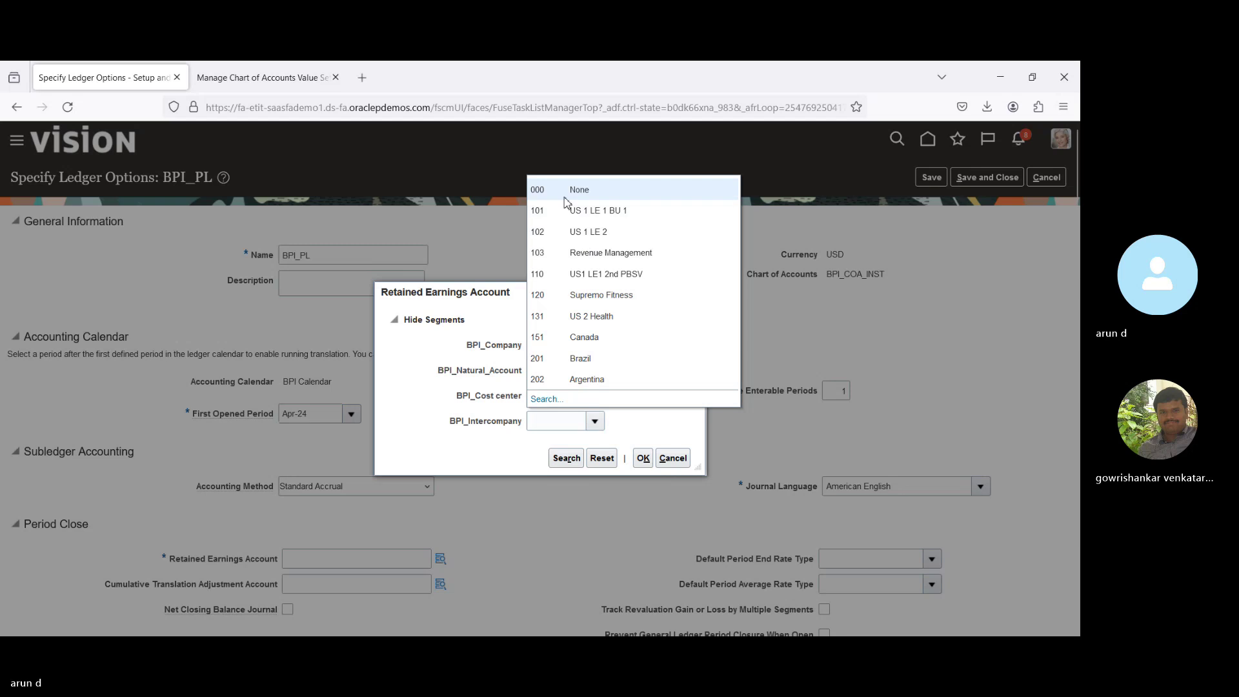
pyautogui.click(572, 215)
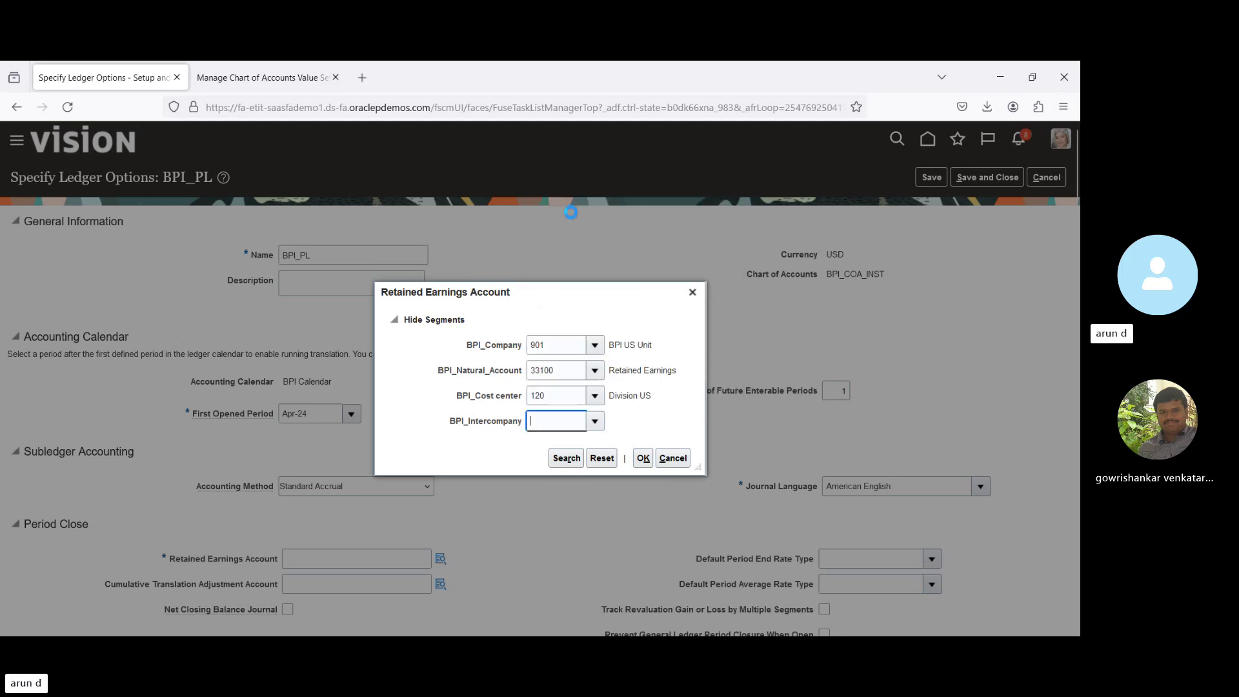
pyautogui.click(643, 459)
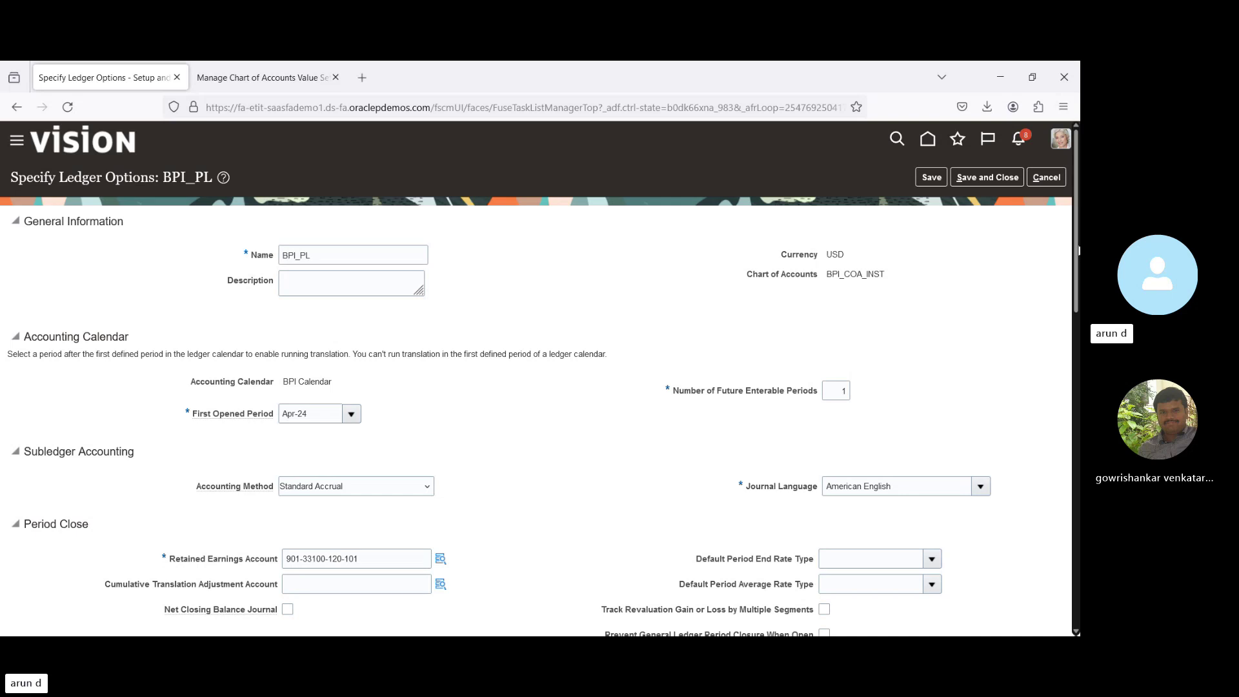
pyautogui.scroll(-5, 1078, 276)
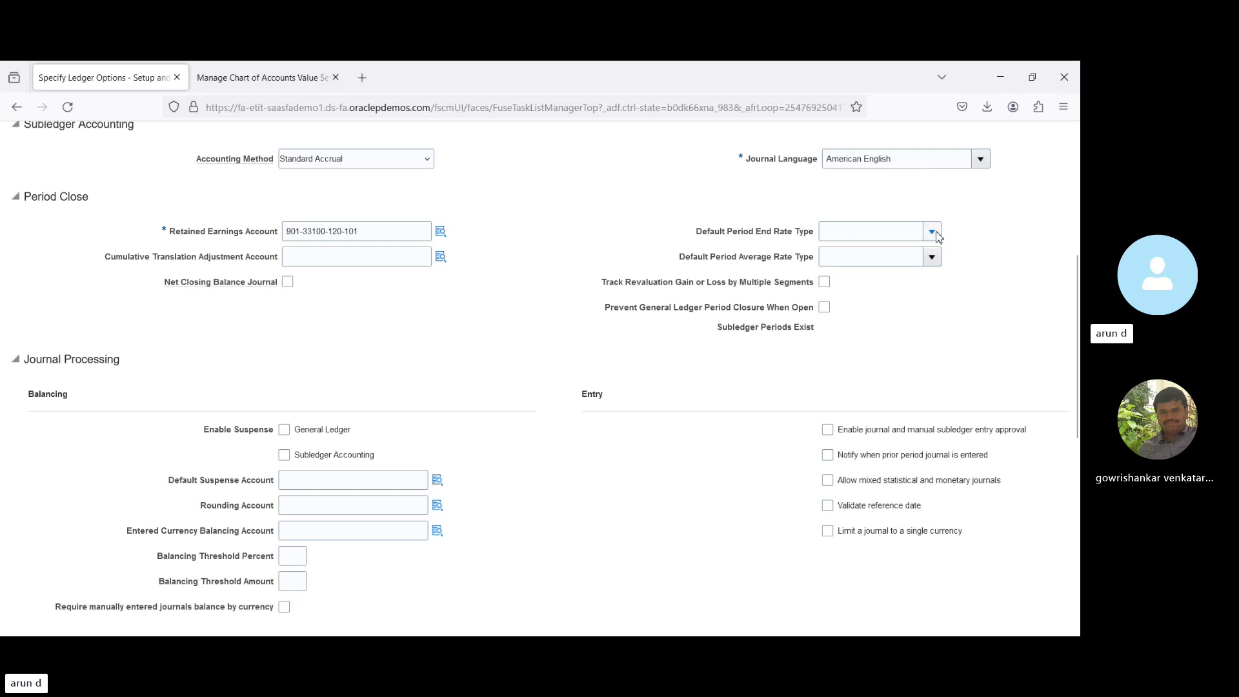
pyautogui.click(933, 232)
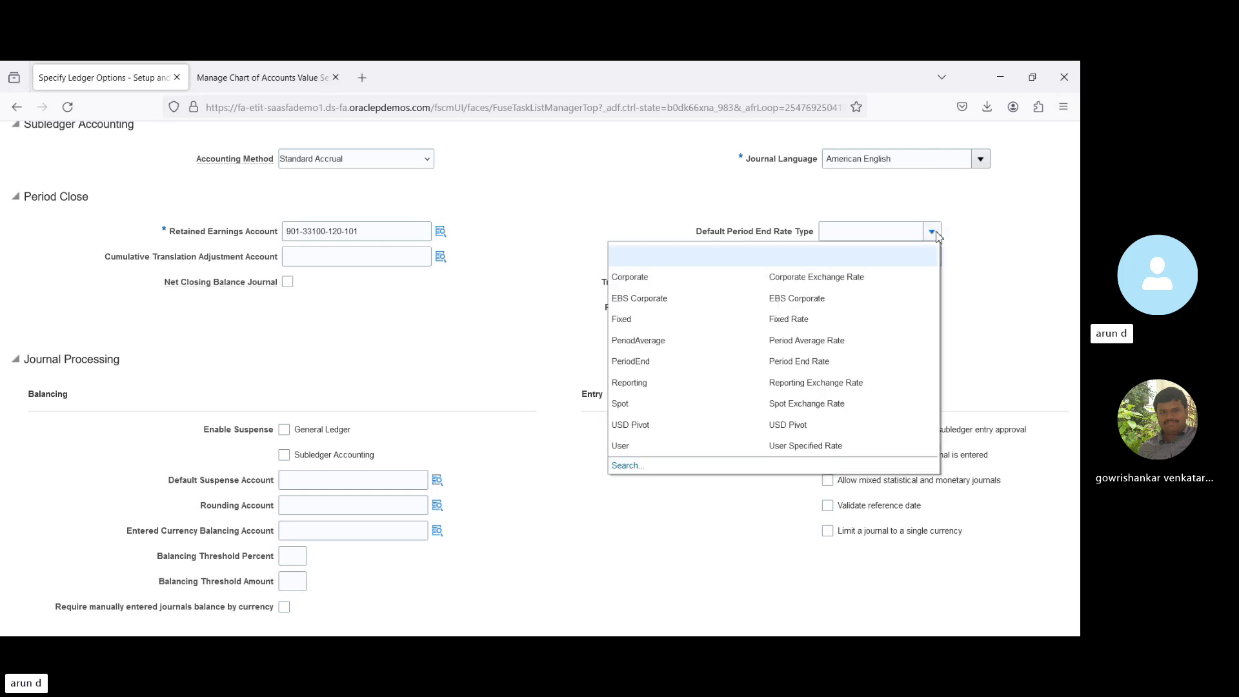
pyautogui.click(983, 249)
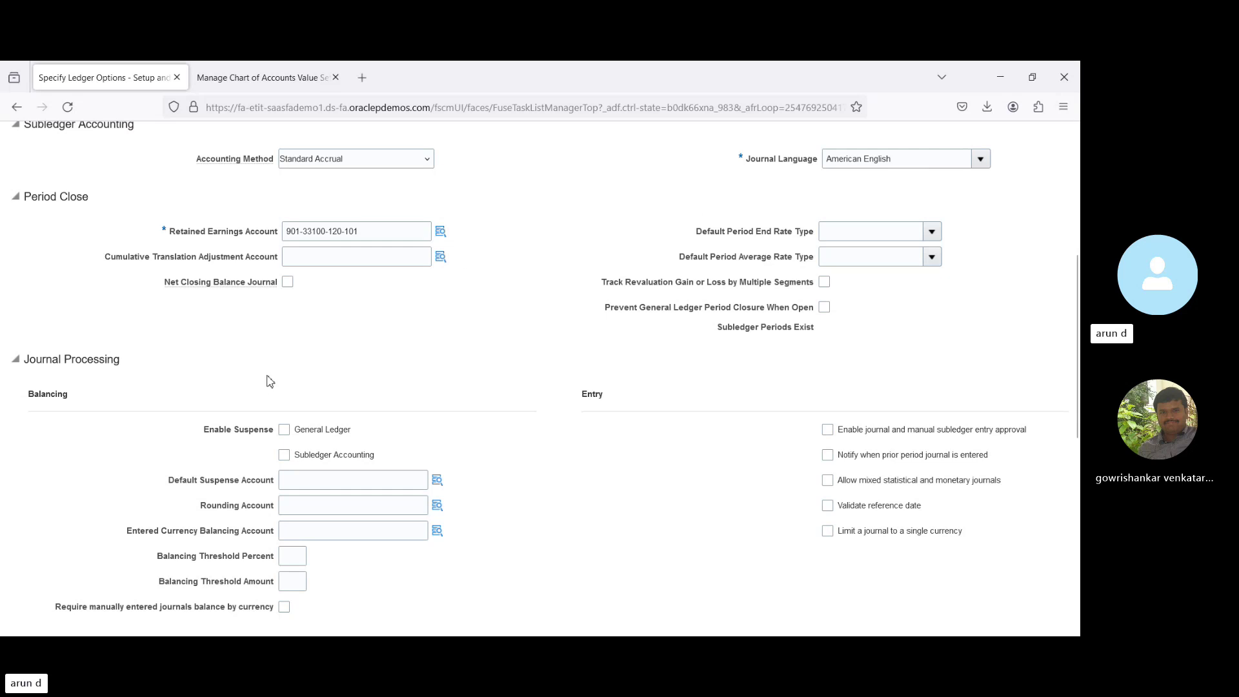
pyautogui.moveTo(122, 259); pyautogui.dragTo(280, 264)
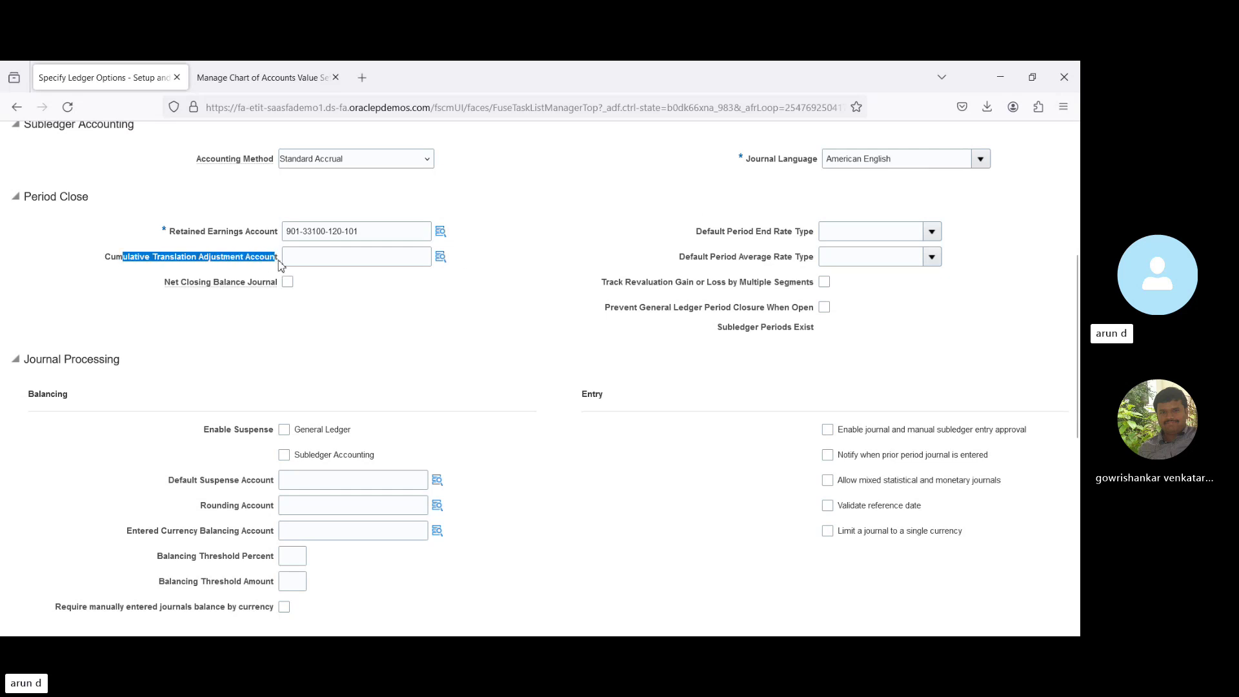
pyautogui.click(436, 323)
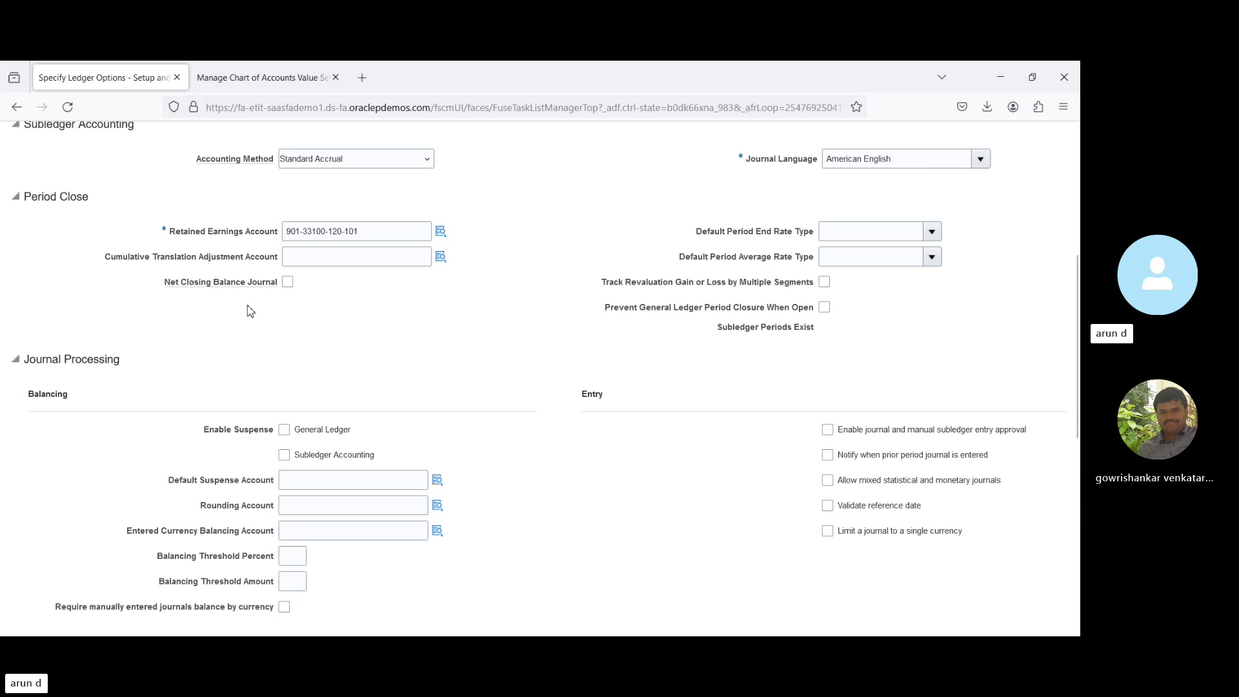
pyautogui.moveTo(167, 286); pyautogui.dragTo(281, 295)
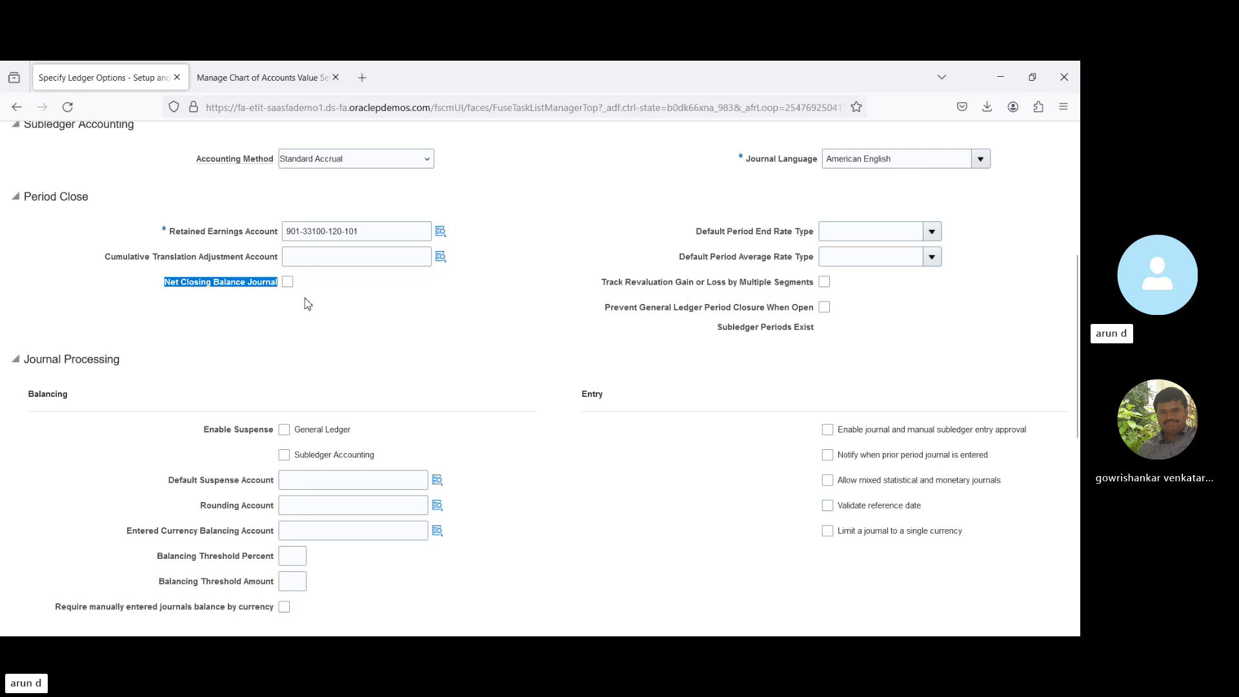
pyautogui.click(333, 326)
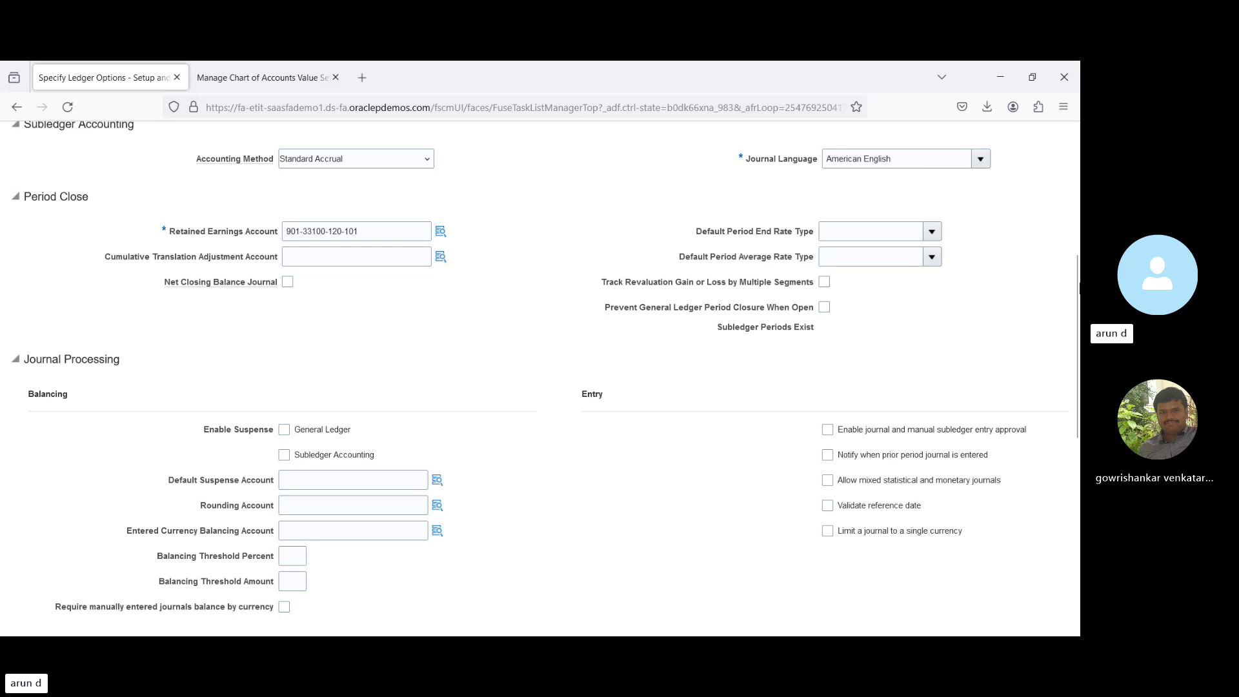
pyautogui.scroll(-3, 544, 378)
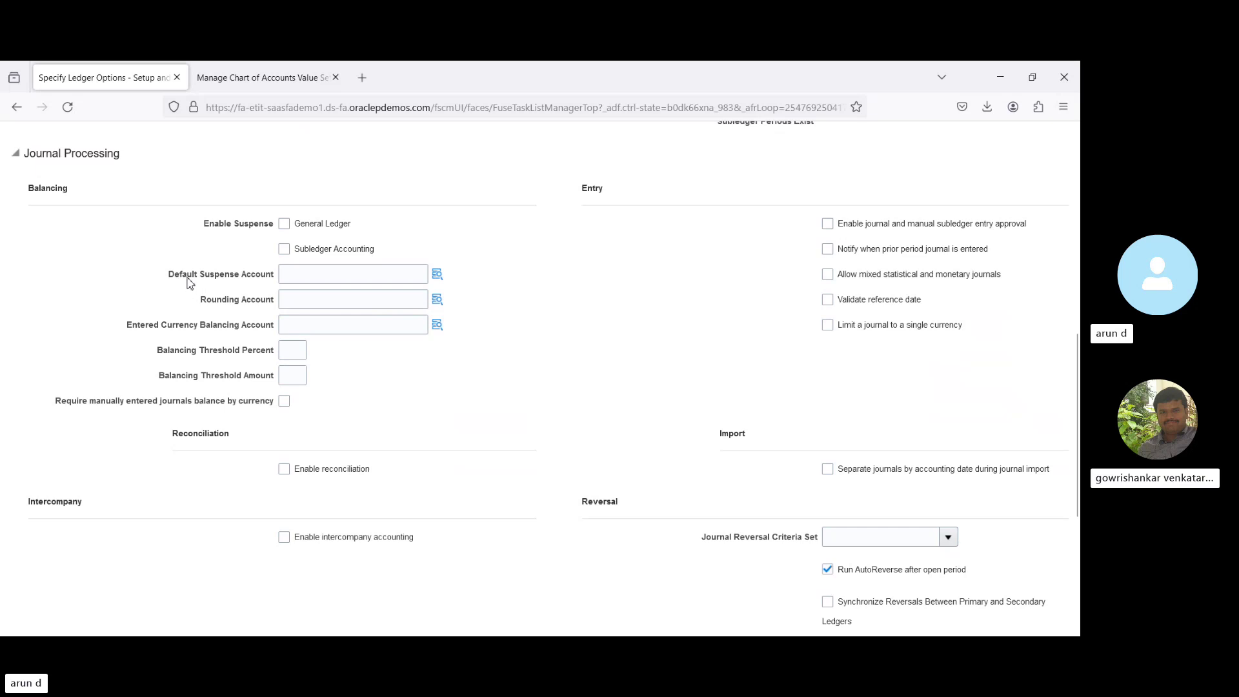
pyautogui.moveTo(186, 275); pyautogui.dragTo(276, 285)
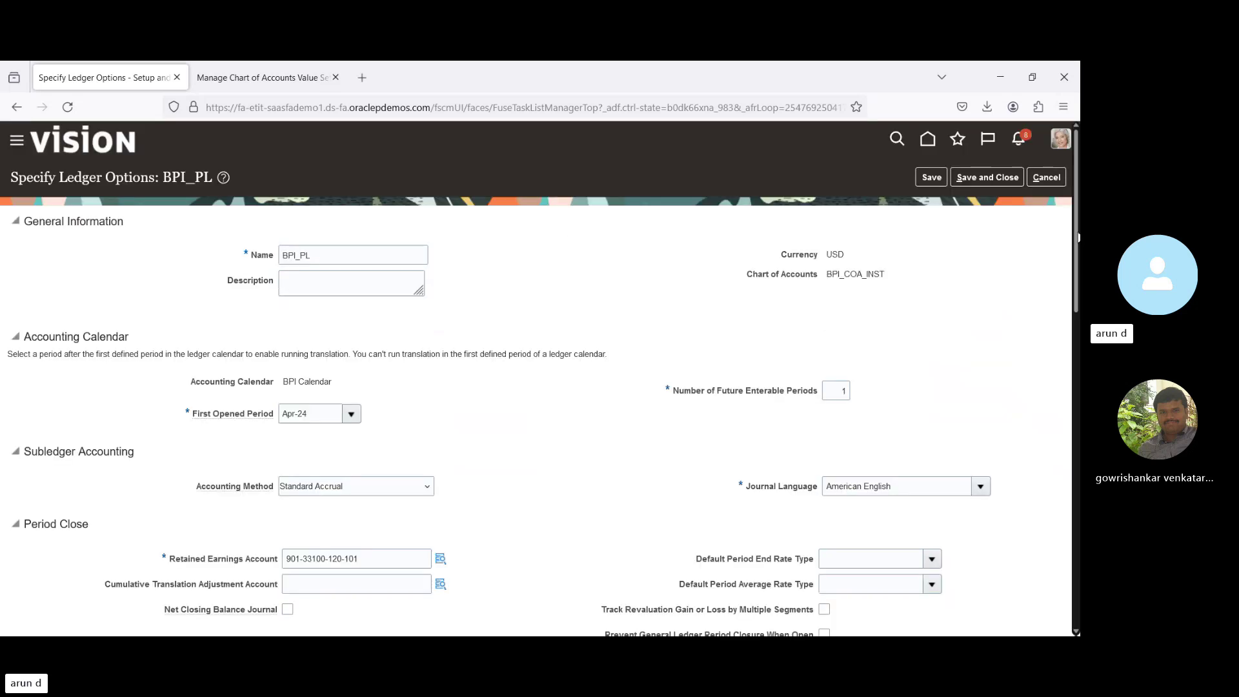
pyautogui.scroll(-7, 820, 473)
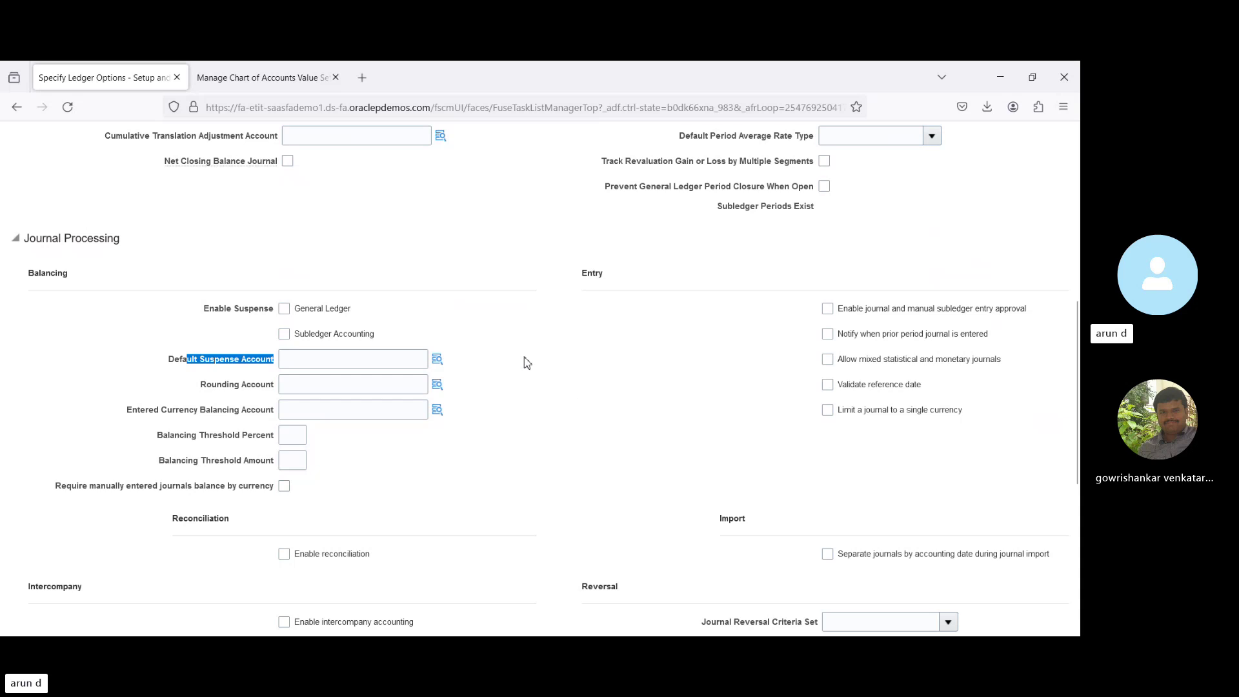
pyautogui.click(479, 413)
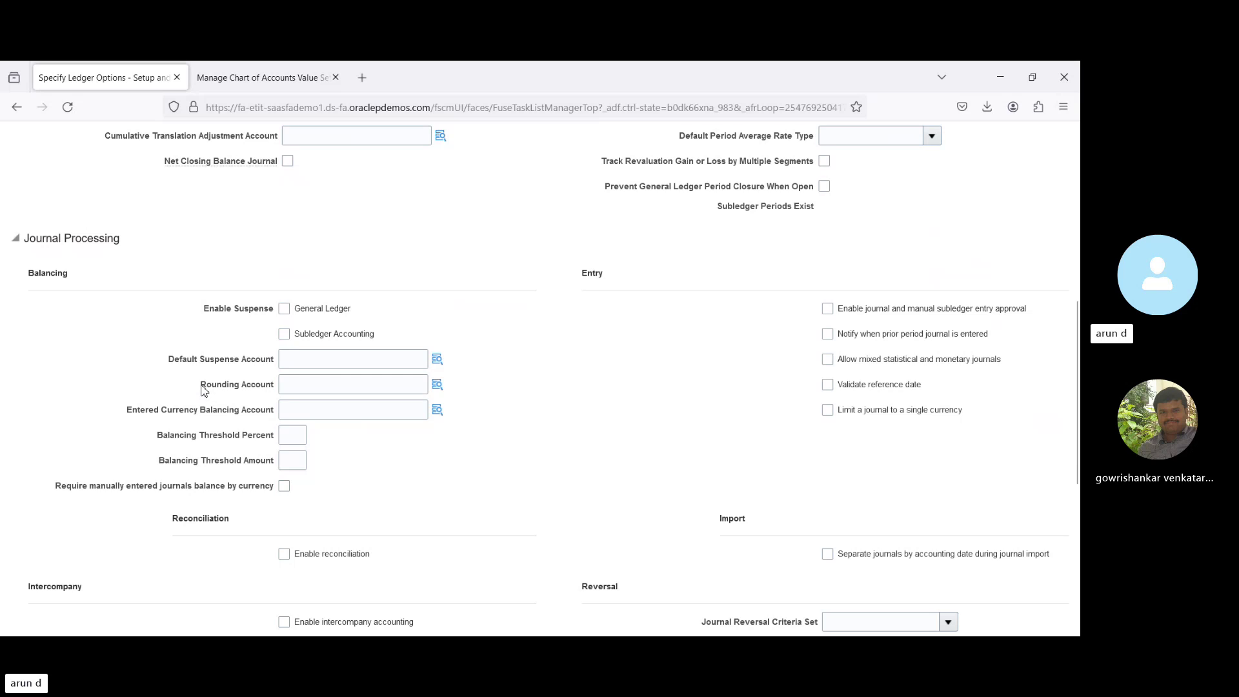
pyautogui.moveTo(201, 387); pyautogui.dragTo(278, 396)
pyautogui.moveTo(165, 417); pyautogui.dragTo(279, 421)
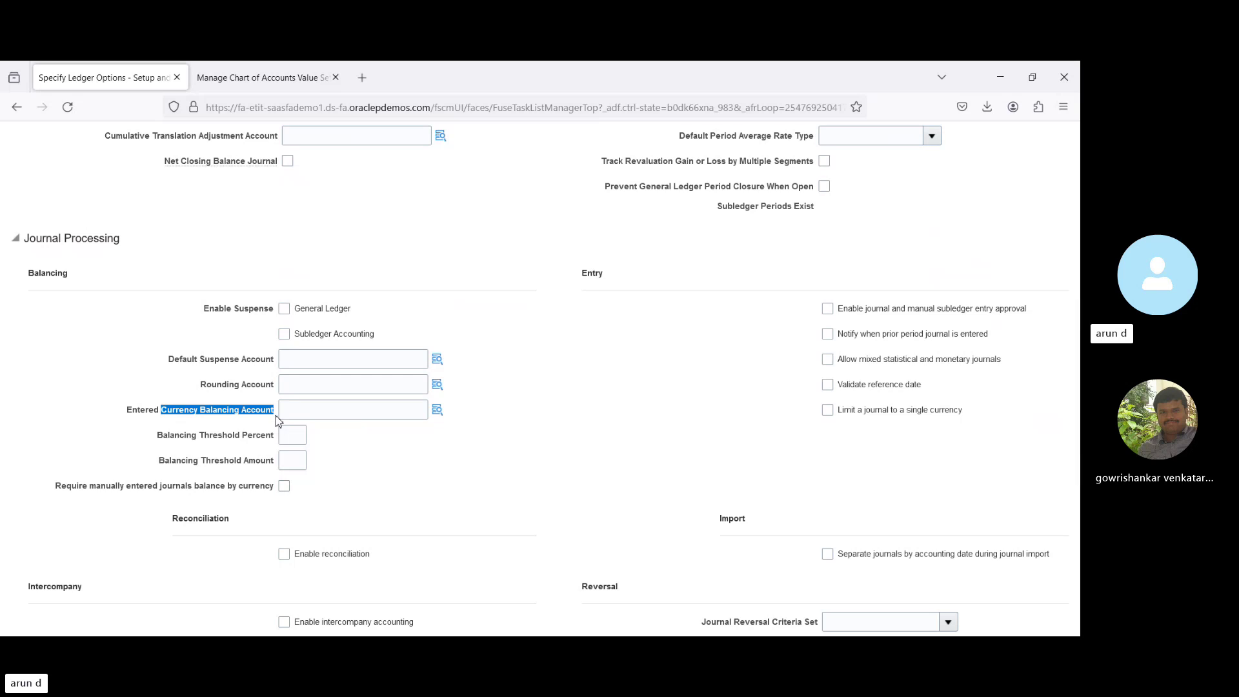
pyautogui.click(429, 464)
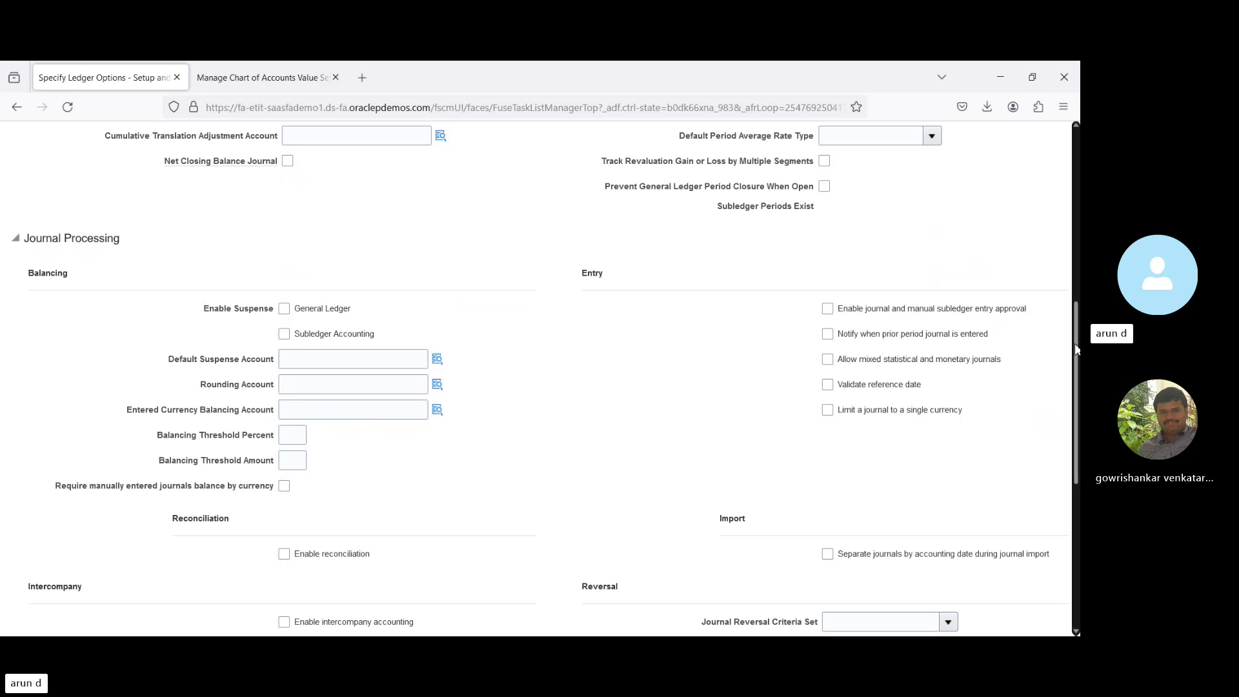
pyautogui.moveTo(1077, 351); pyautogui.dragTo(1077, 457)
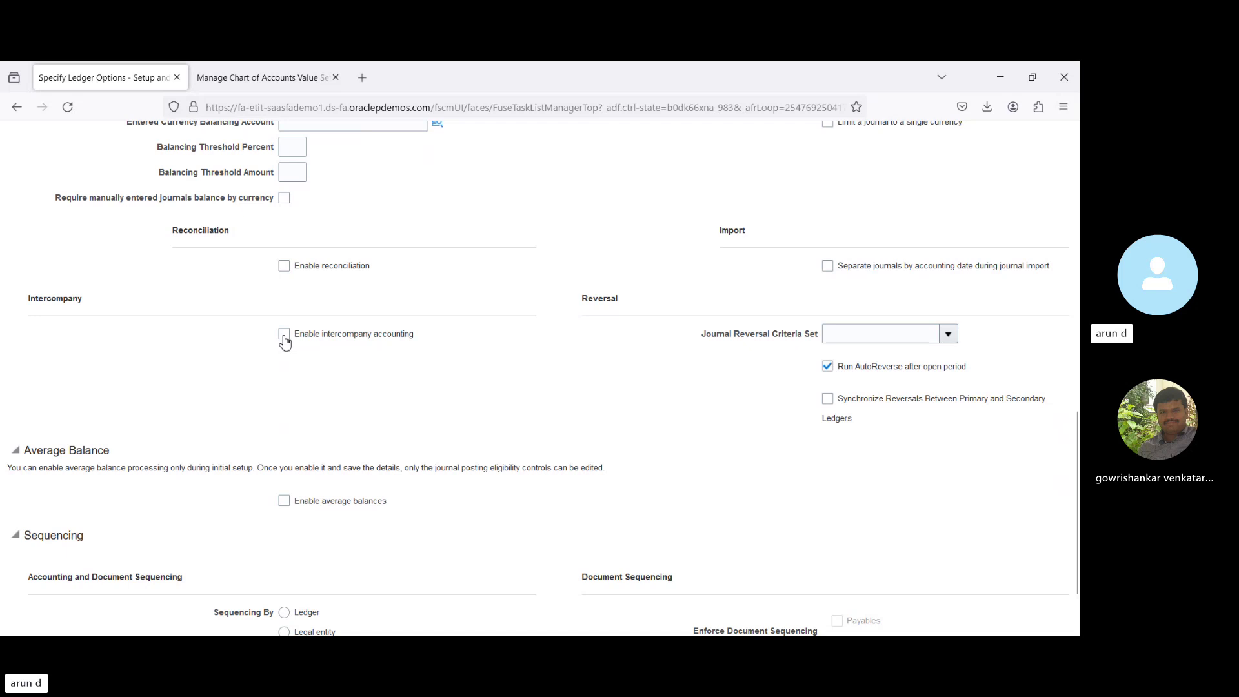
# Tick Enable intercompany accounting for BPI_PL and scroll back to the top of the page.
pyautogui.click(284, 335)
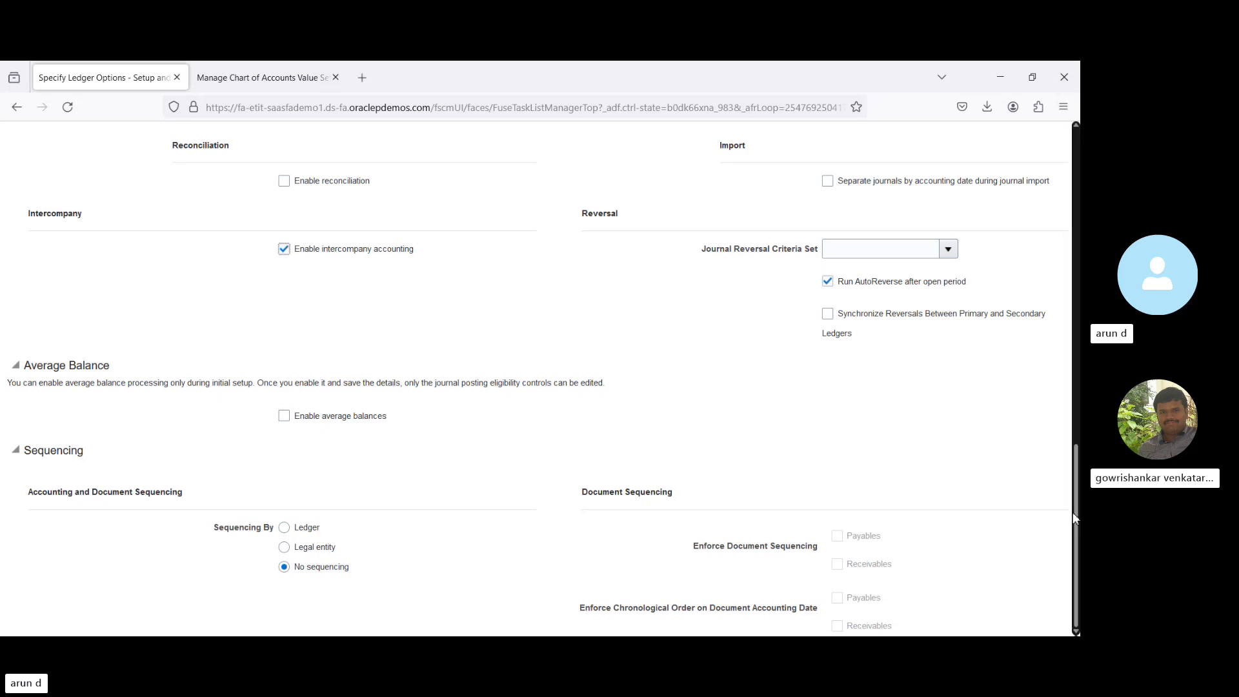
pyautogui.moveTo(1074, 511); pyautogui.dragTo(1063, 158)
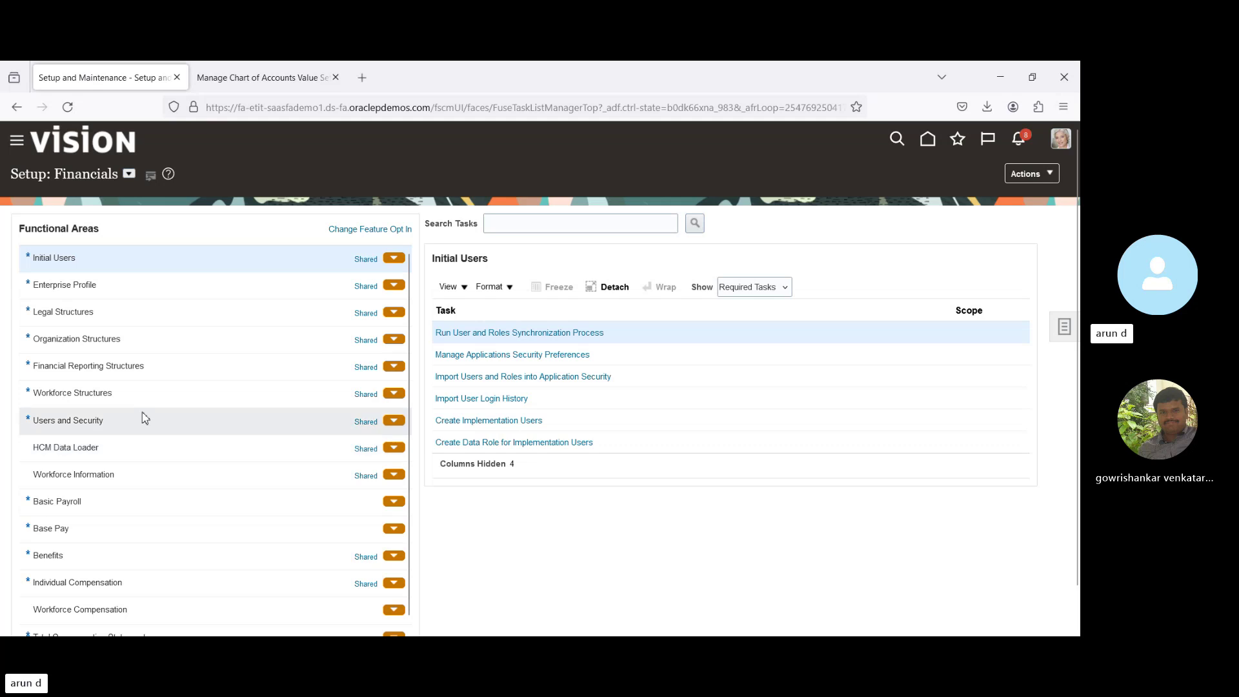
# Reload the Financials offering and show all General Ledger tasks, not only required ones.
pyautogui.click(129, 176)
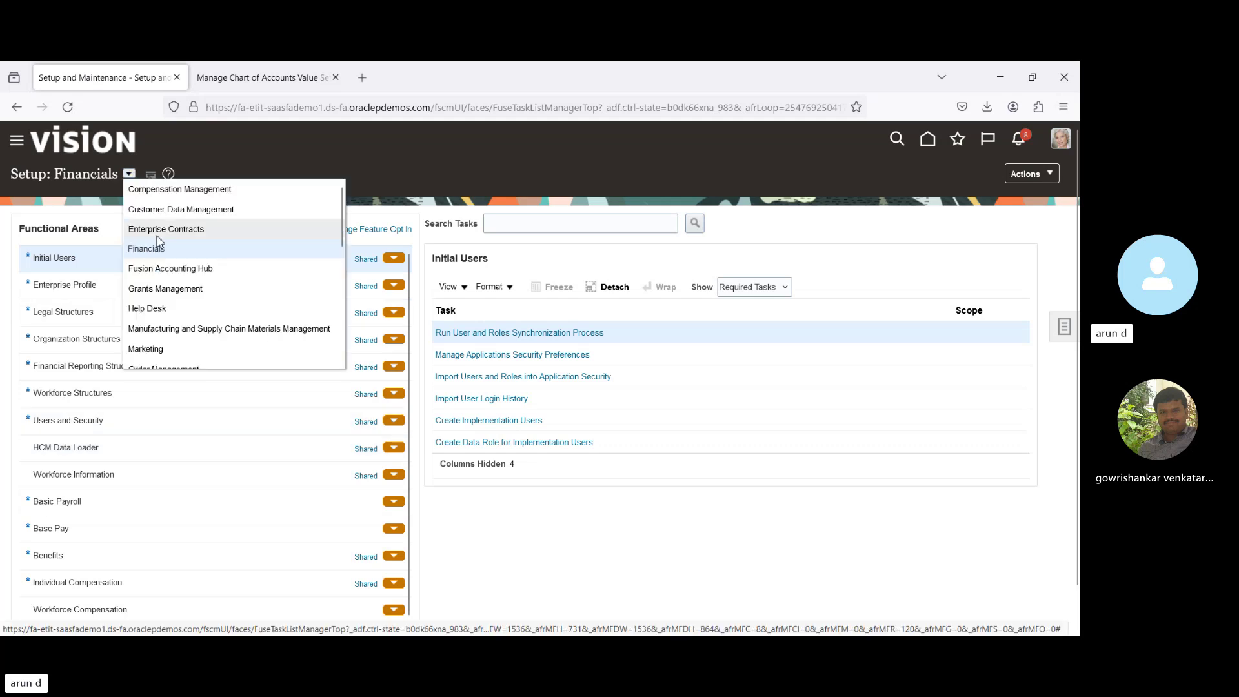
pyautogui.click(169, 288)
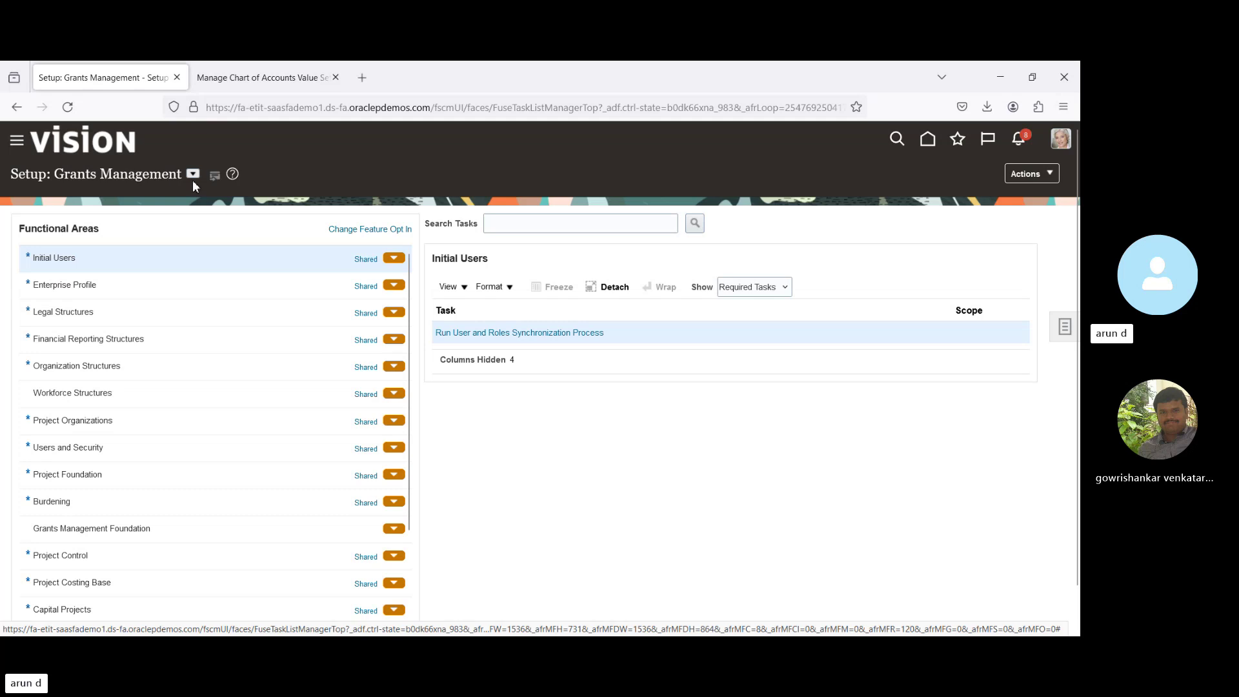
pyautogui.click(193, 174)
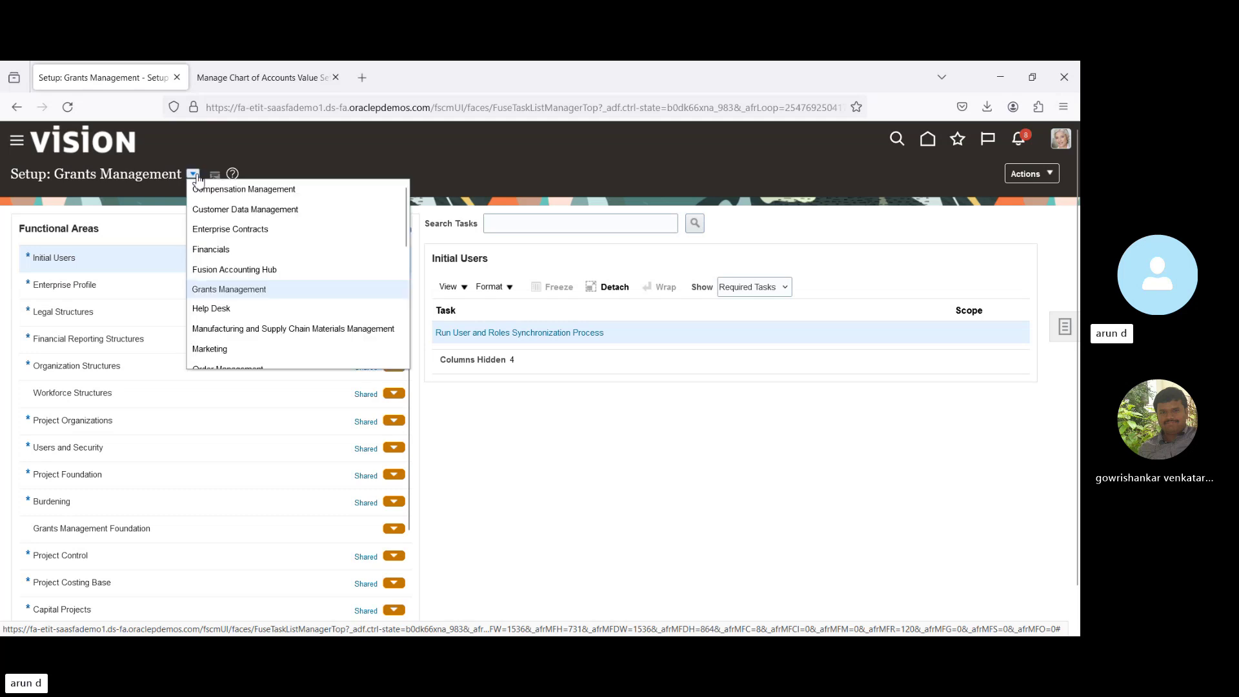
pyautogui.click(223, 251)
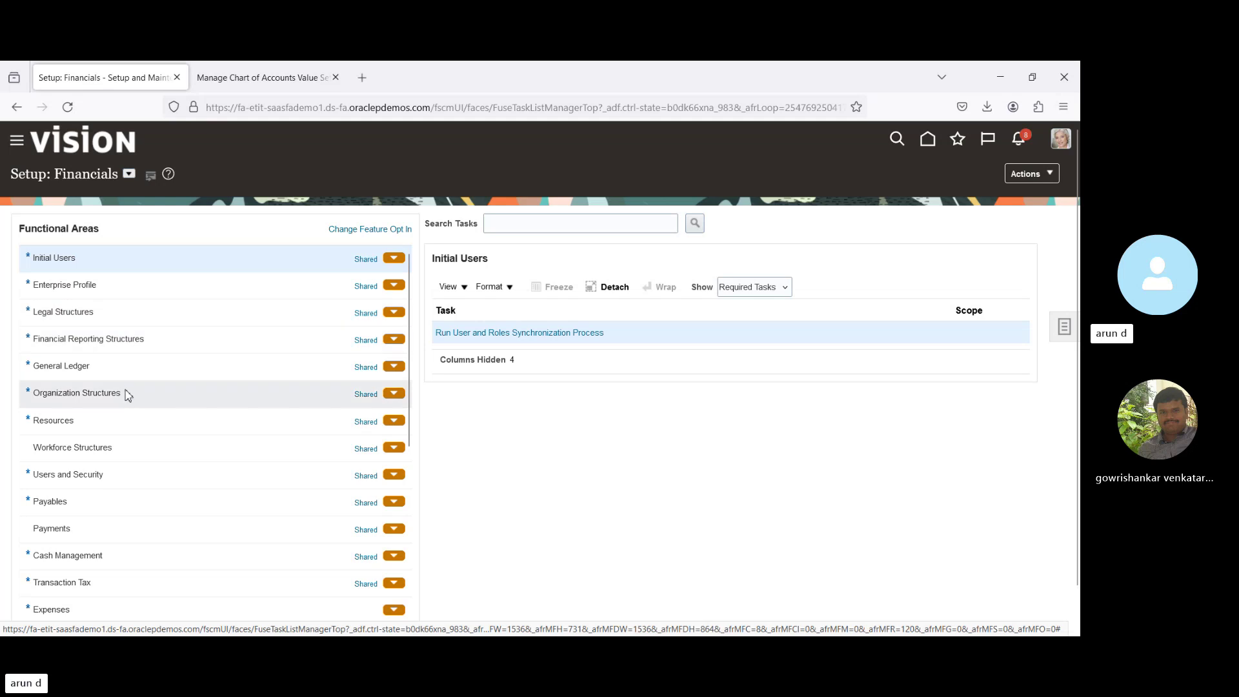
pyautogui.click(157, 366)
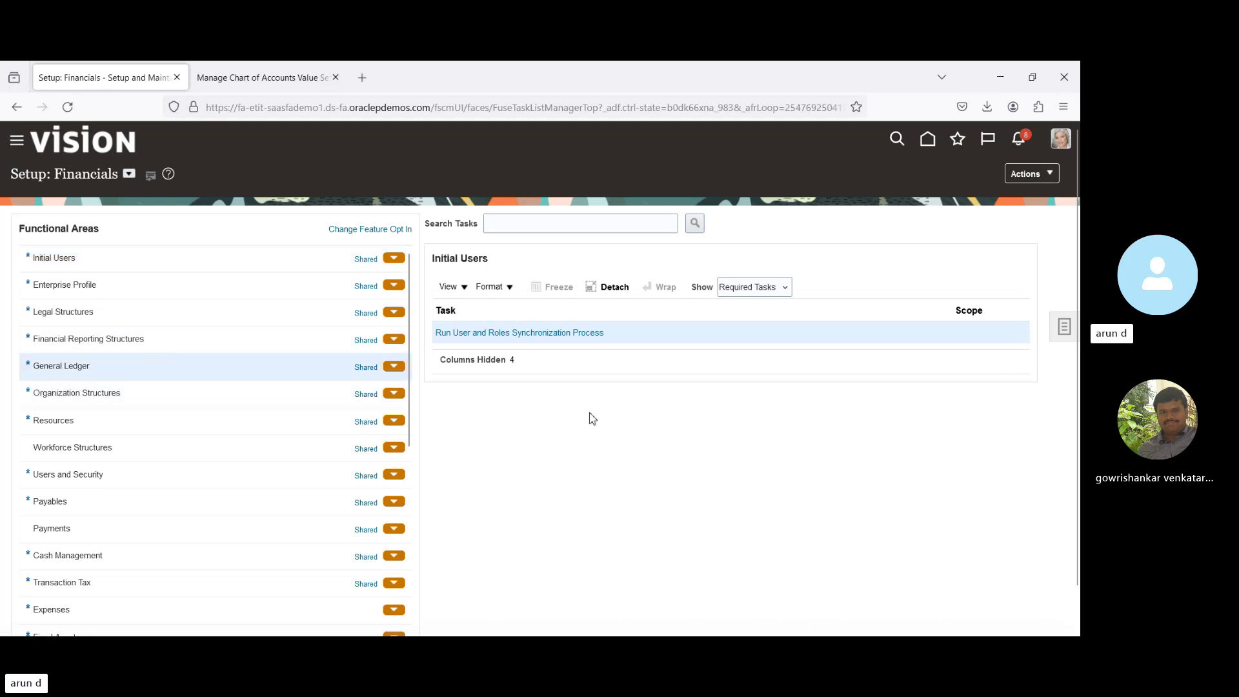
pyautogui.click(753, 287)
pyautogui.click(747, 306)
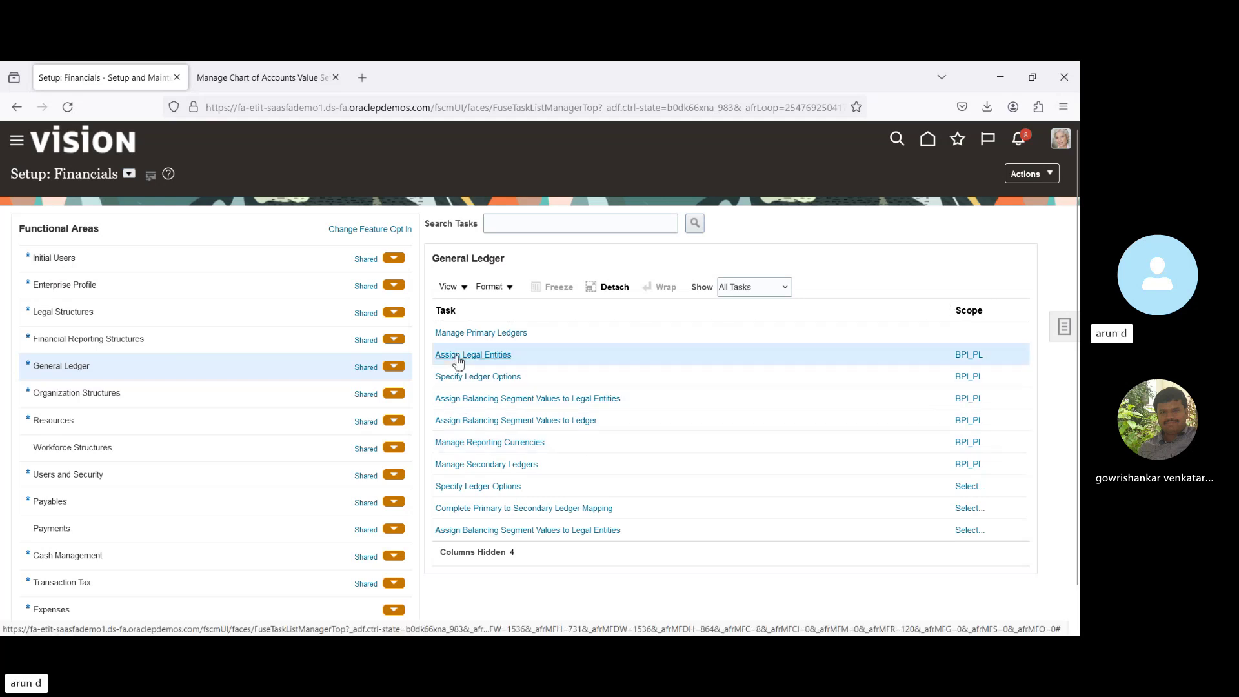
# Try Assign Legal Entities, then reload Financials and list all General Ledger tasks again.
pyautogui.click(459, 357)
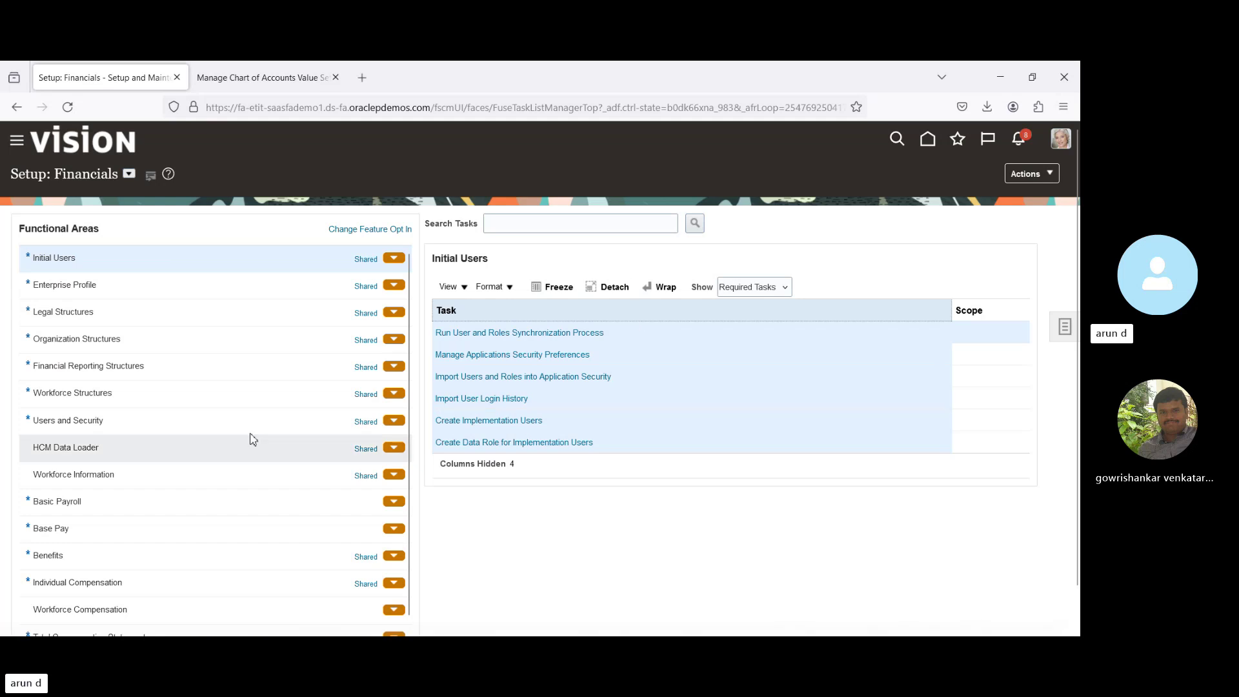
pyautogui.click(179, 354)
pyautogui.click(130, 175)
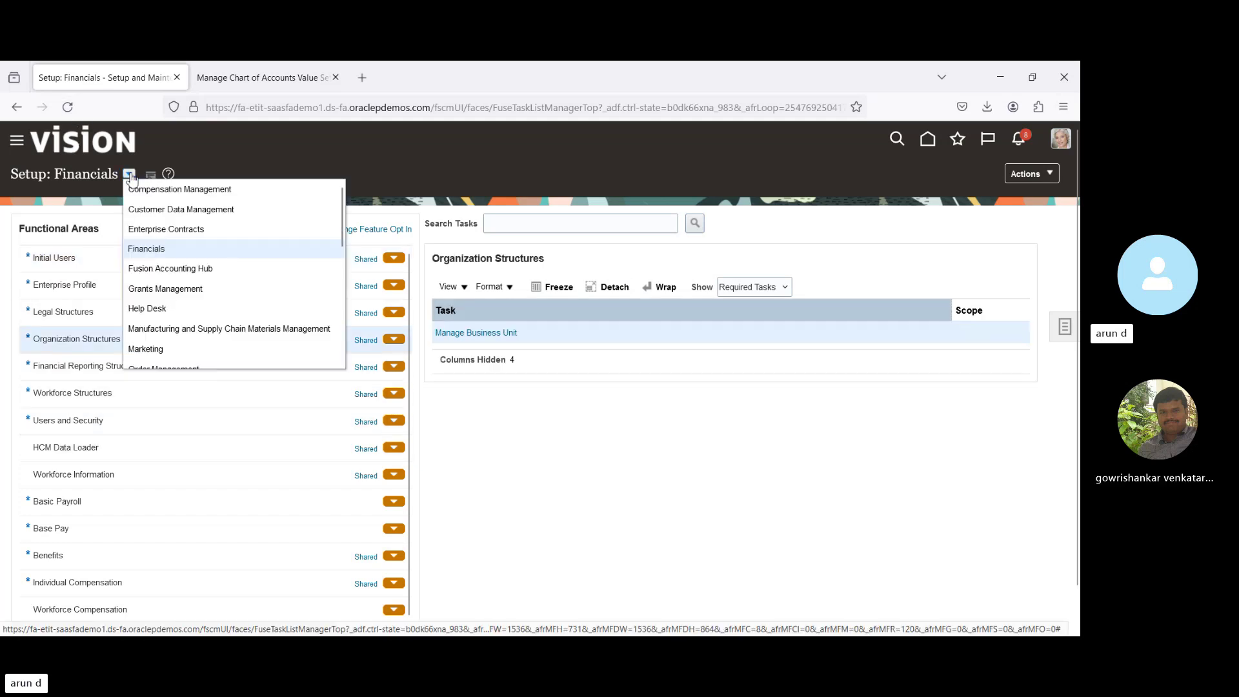
pyautogui.click(166, 288)
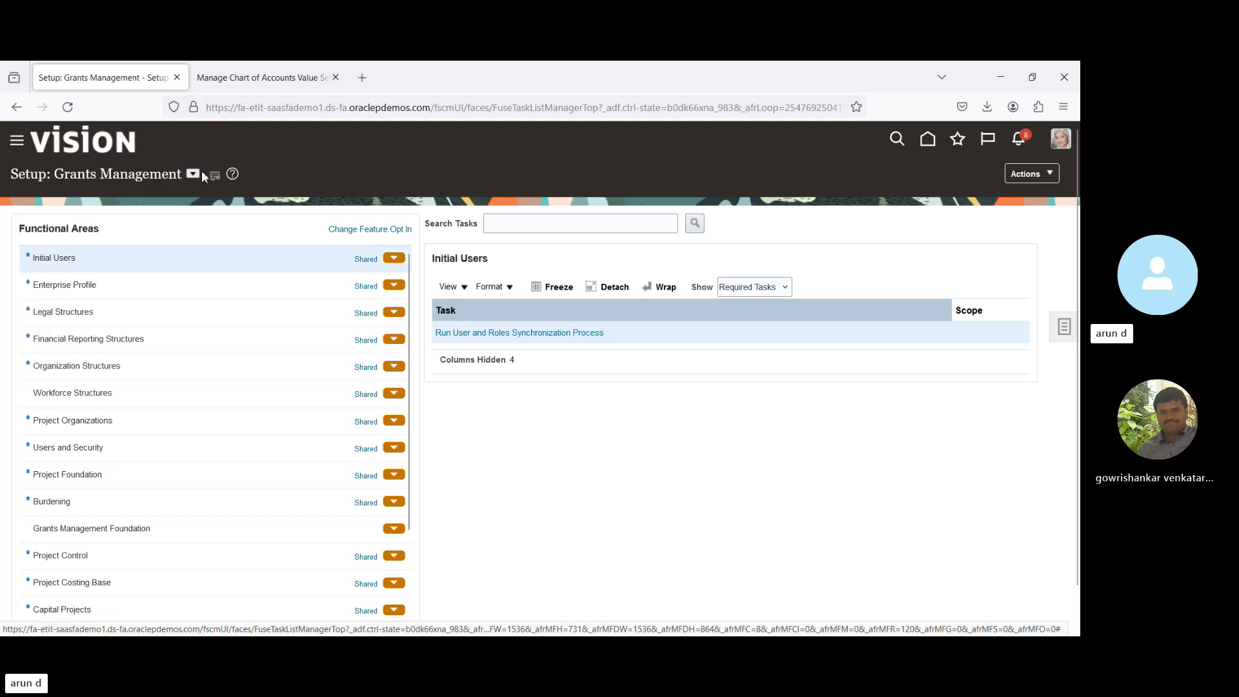
pyautogui.click(193, 174)
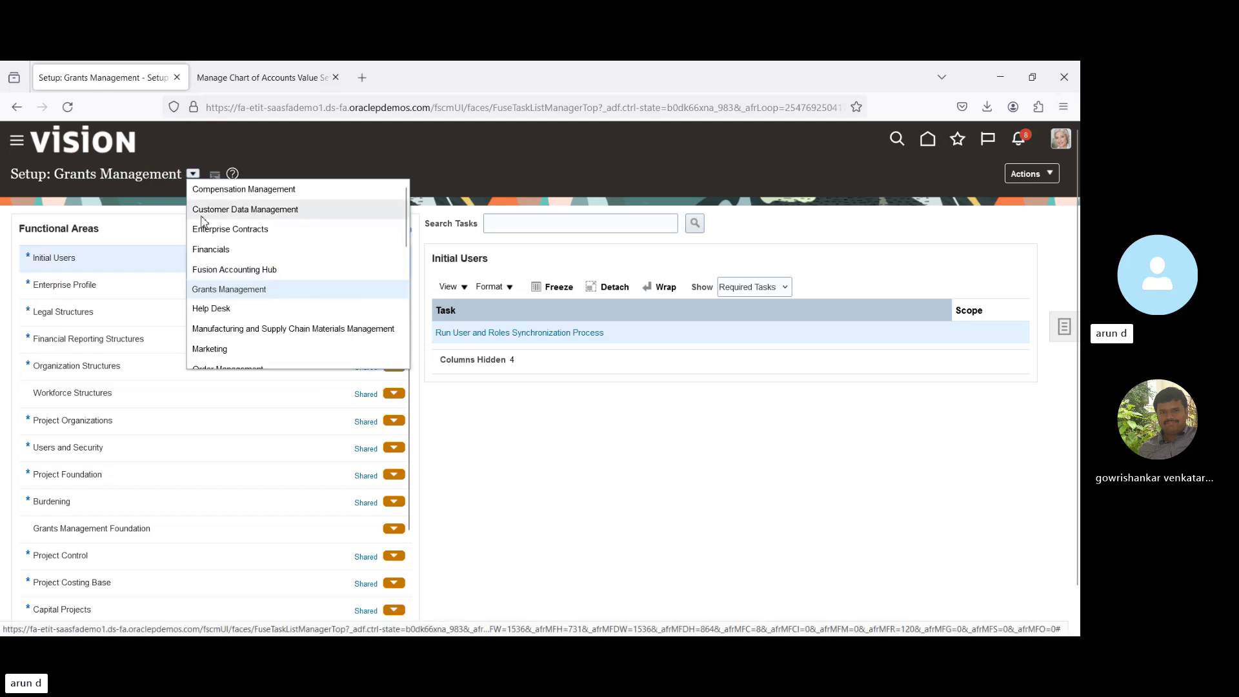
pyautogui.click(222, 253)
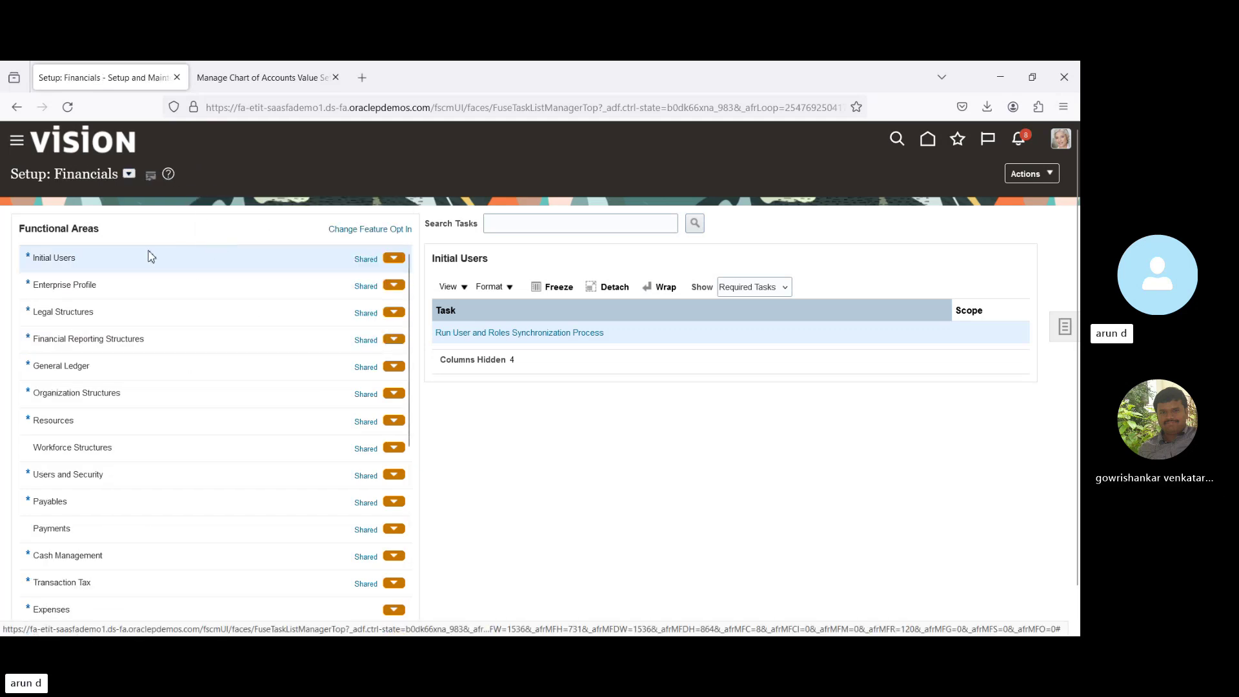
pyautogui.click(190, 375)
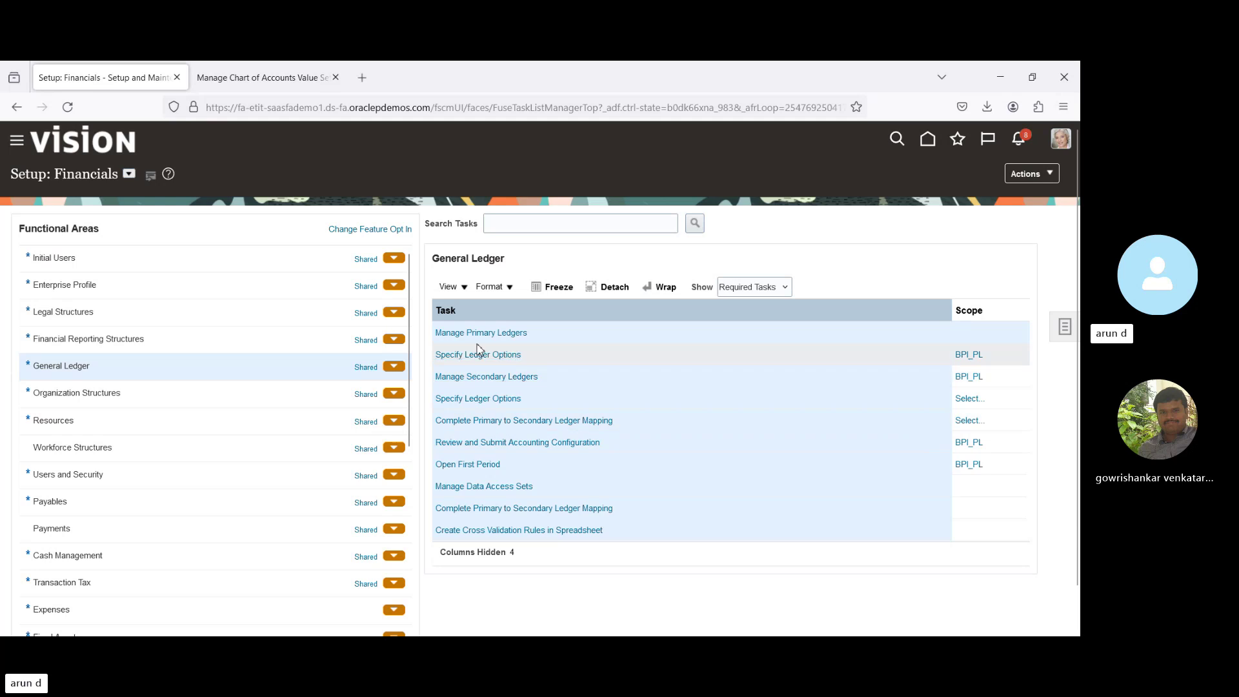
pyautogui.click(775, 316)
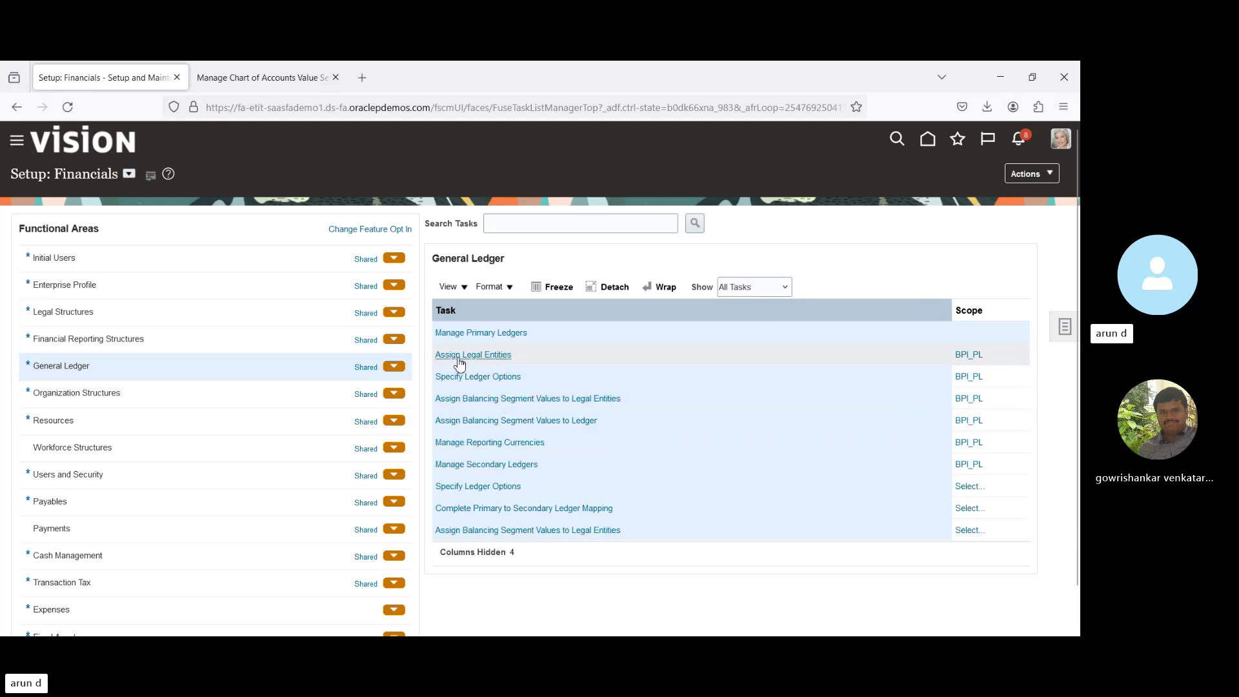
# Search legal entities for 'BP', add BPI_US Unit to ledger BPI_PL, and save.
pyautogui.click(458, 357)
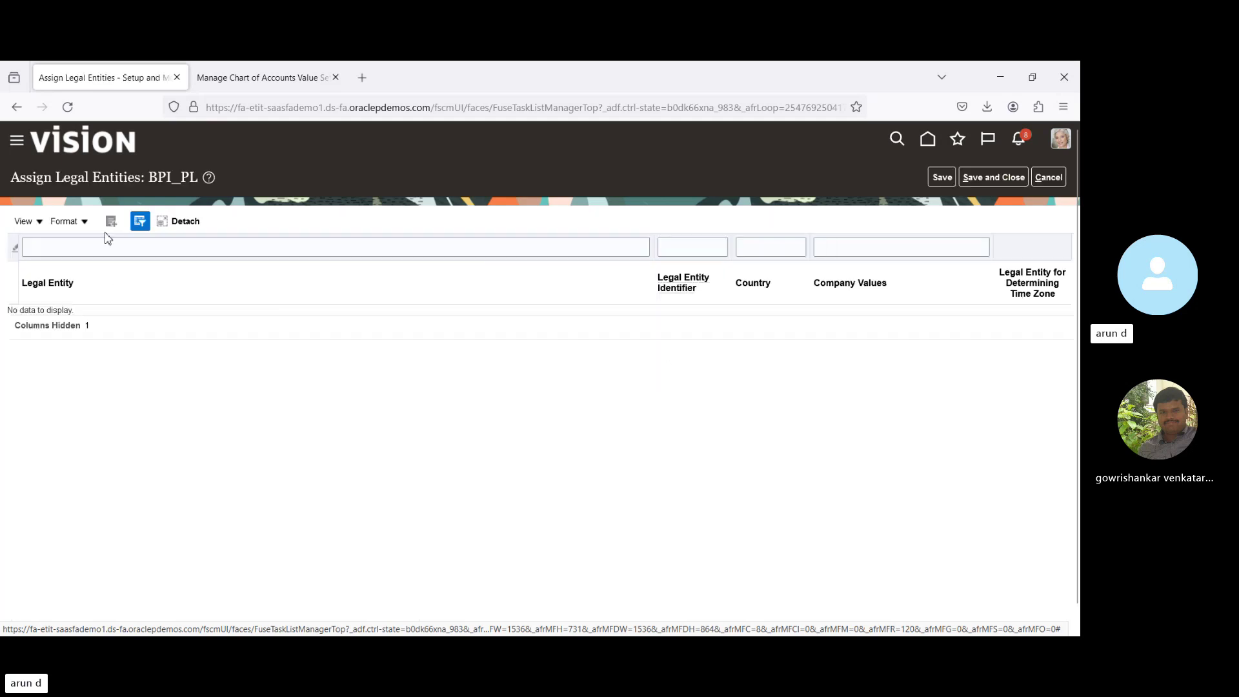
pyautogui.click(111, 223)
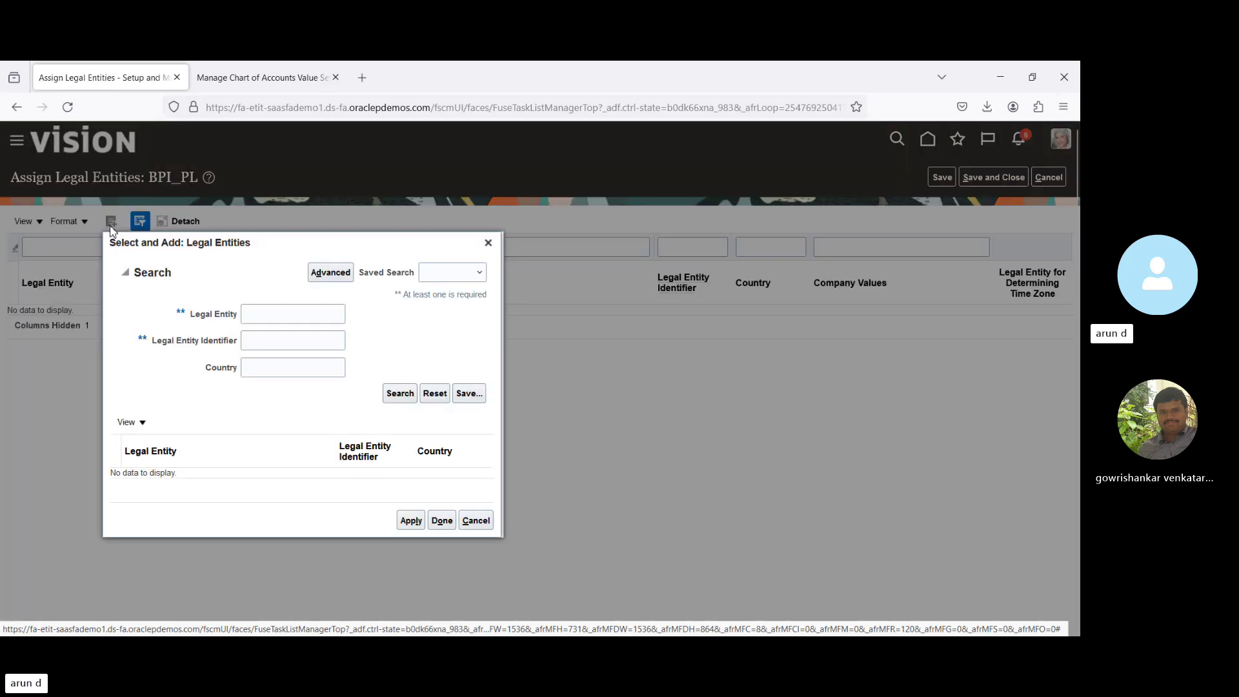
pyautogui.click(286, 319)
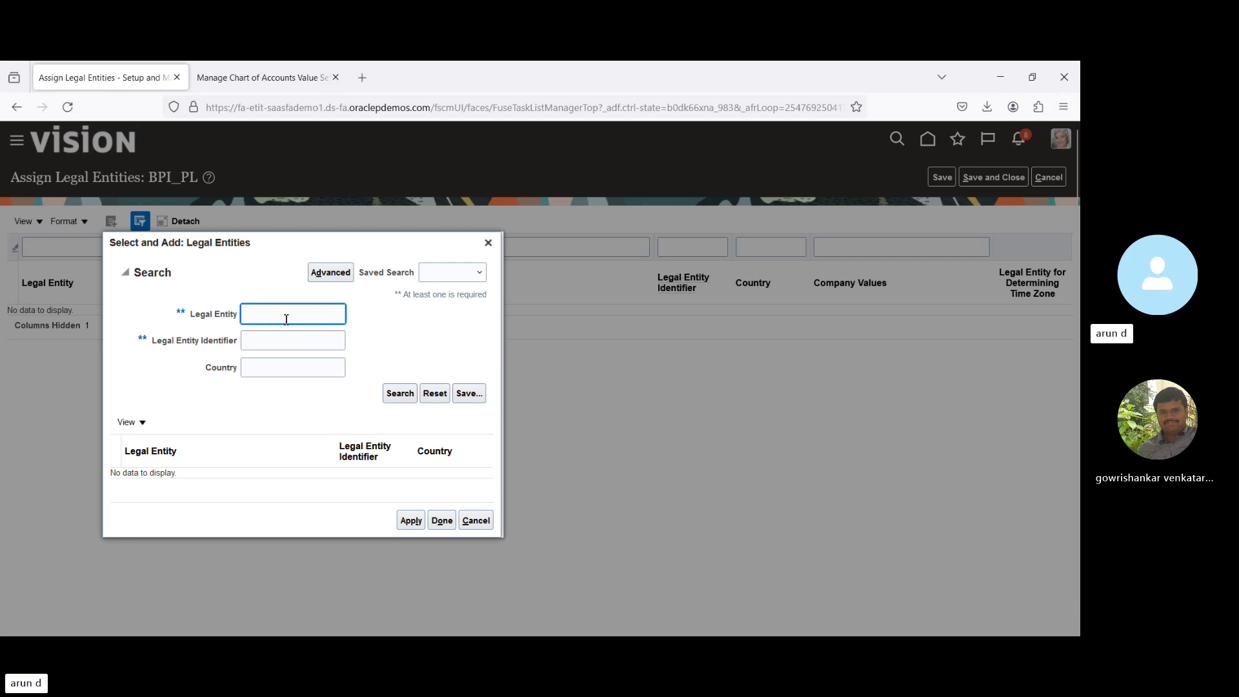
pyautogui.write('BP')
pyautogui.click(414, 392)
pyautogui.click(202, 486)
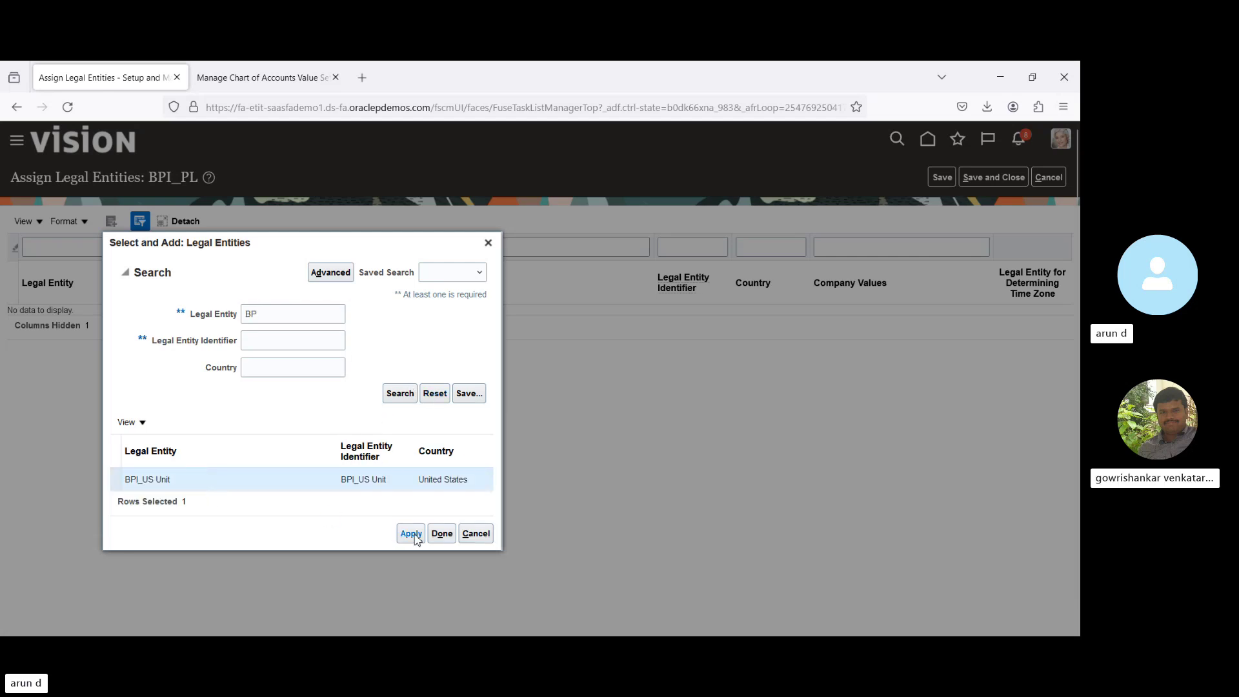
pyautogui.click(442, 534)
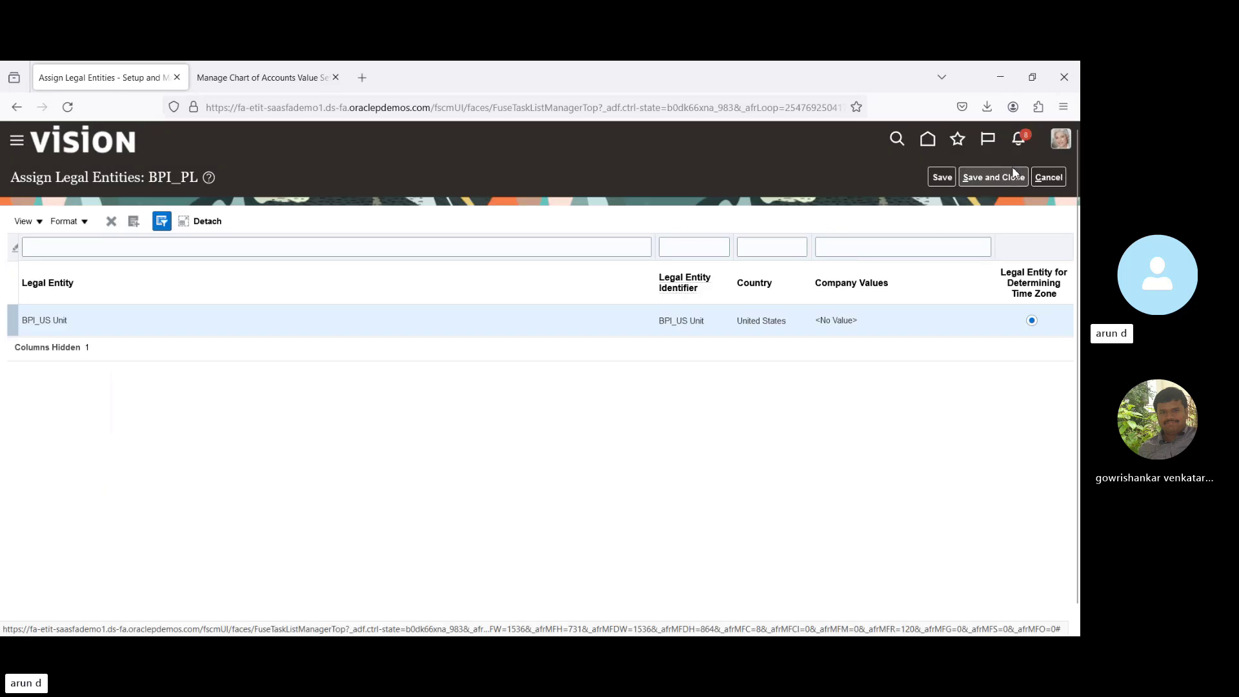
pyautogui.click(1010, 176)
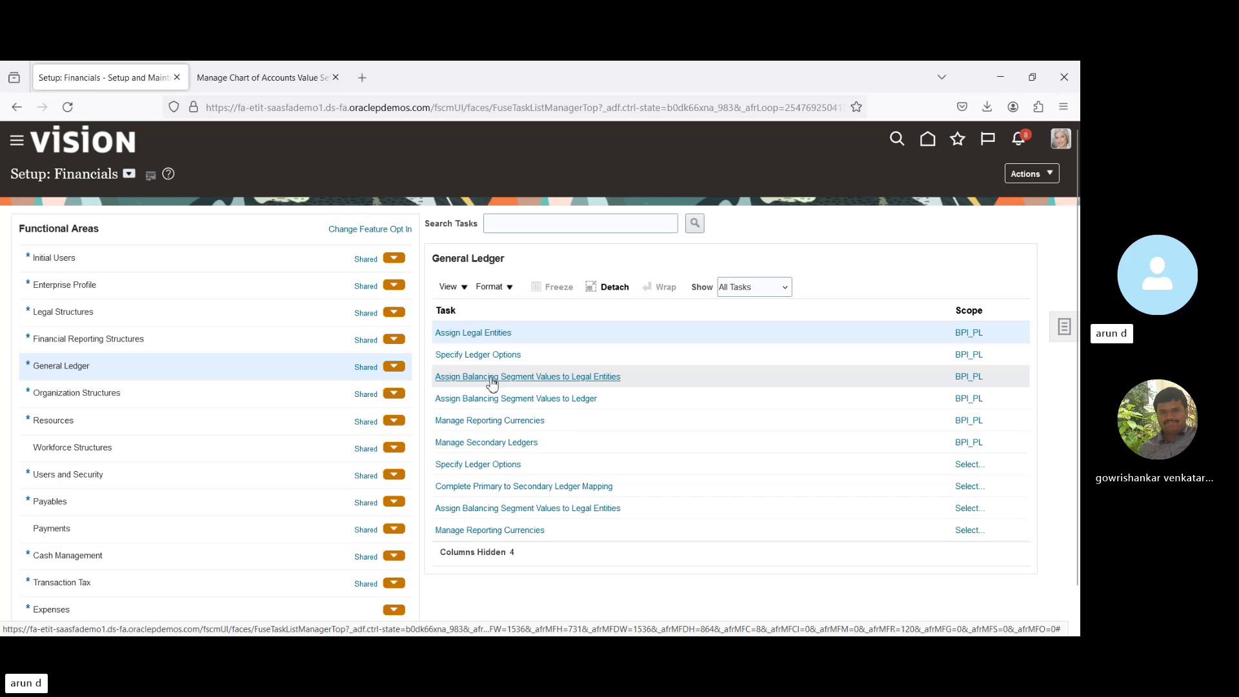
# Assign company value 901 (BPI US Unit) to the BPI_US Unit legal entity and save.
pyautogui.click(493, 378)
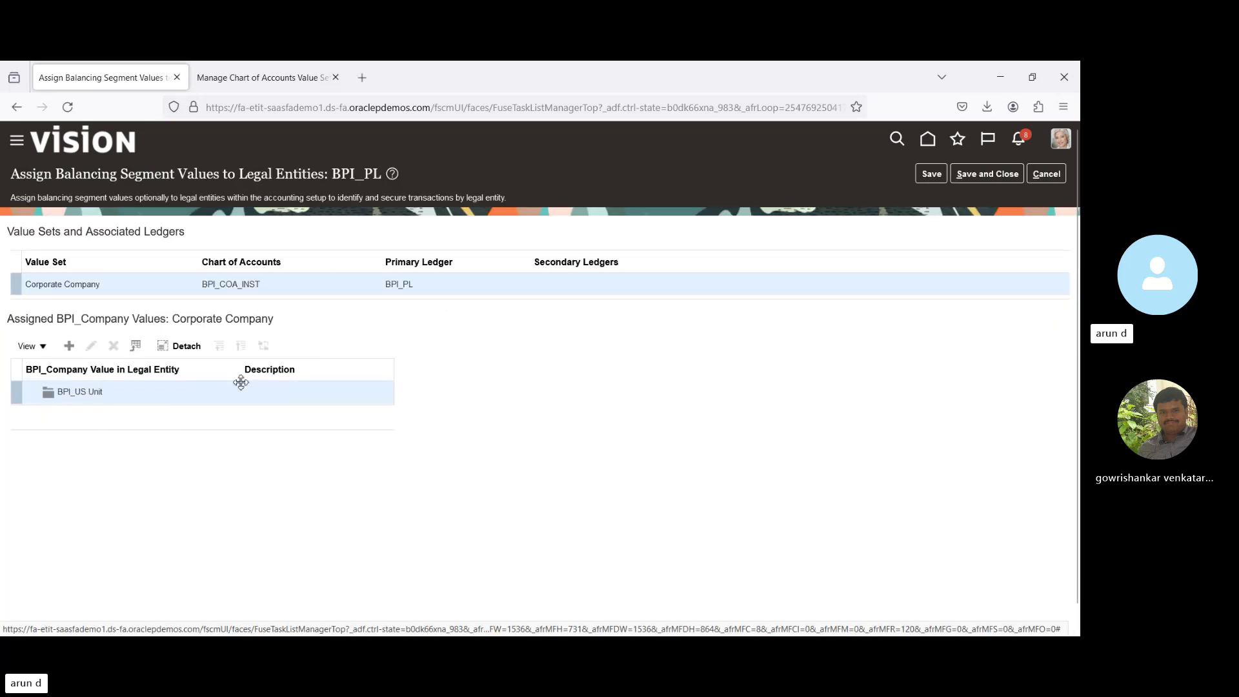
pyautogui.click(68, 347)
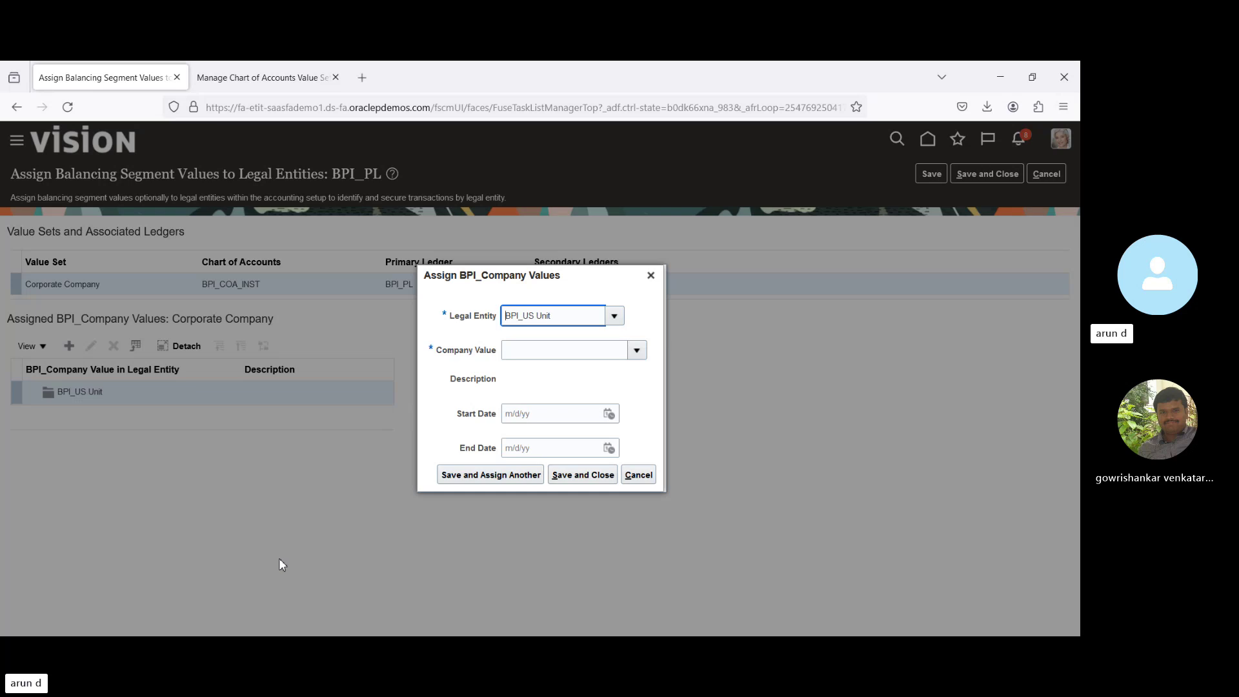
pyautogui.click(637, 350)
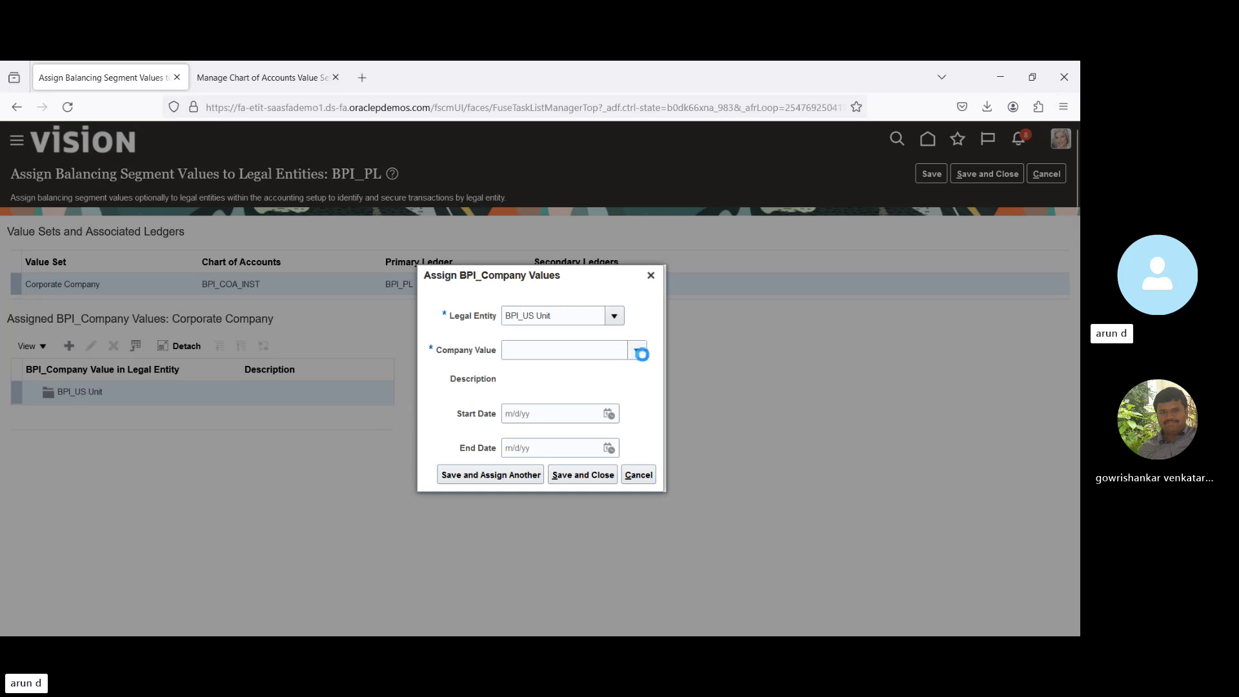
pyautogui.click(553, 350)
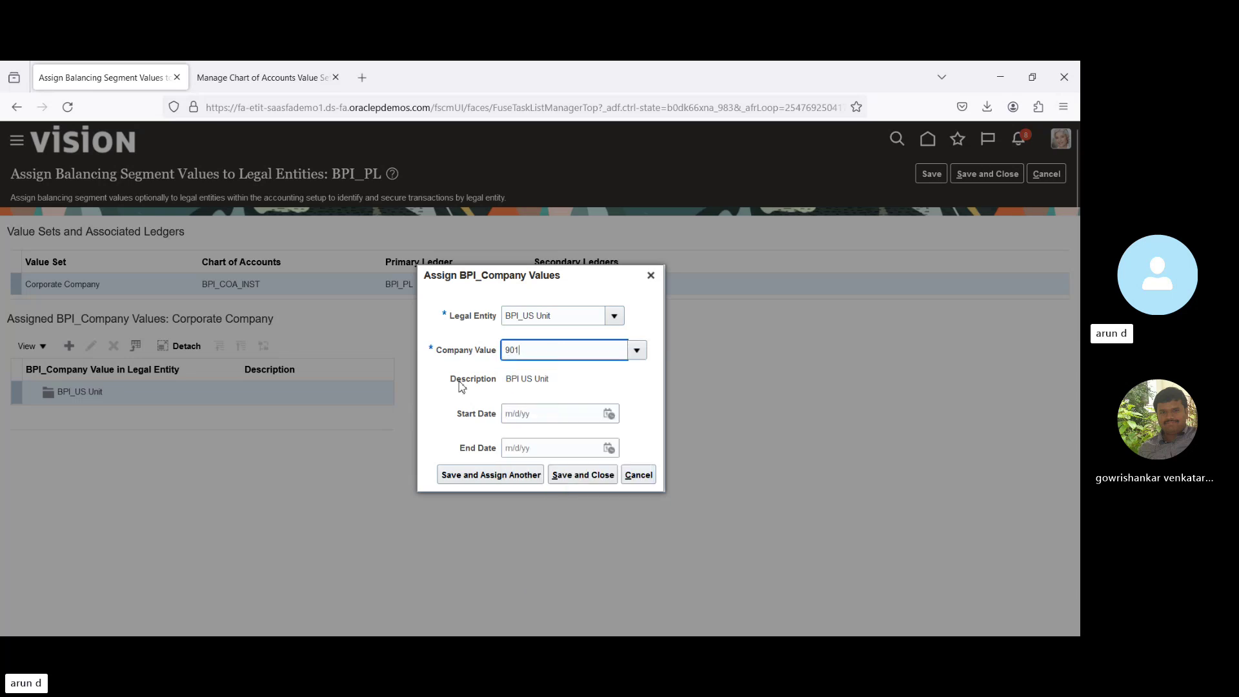
pyautogui.click(634, 361)
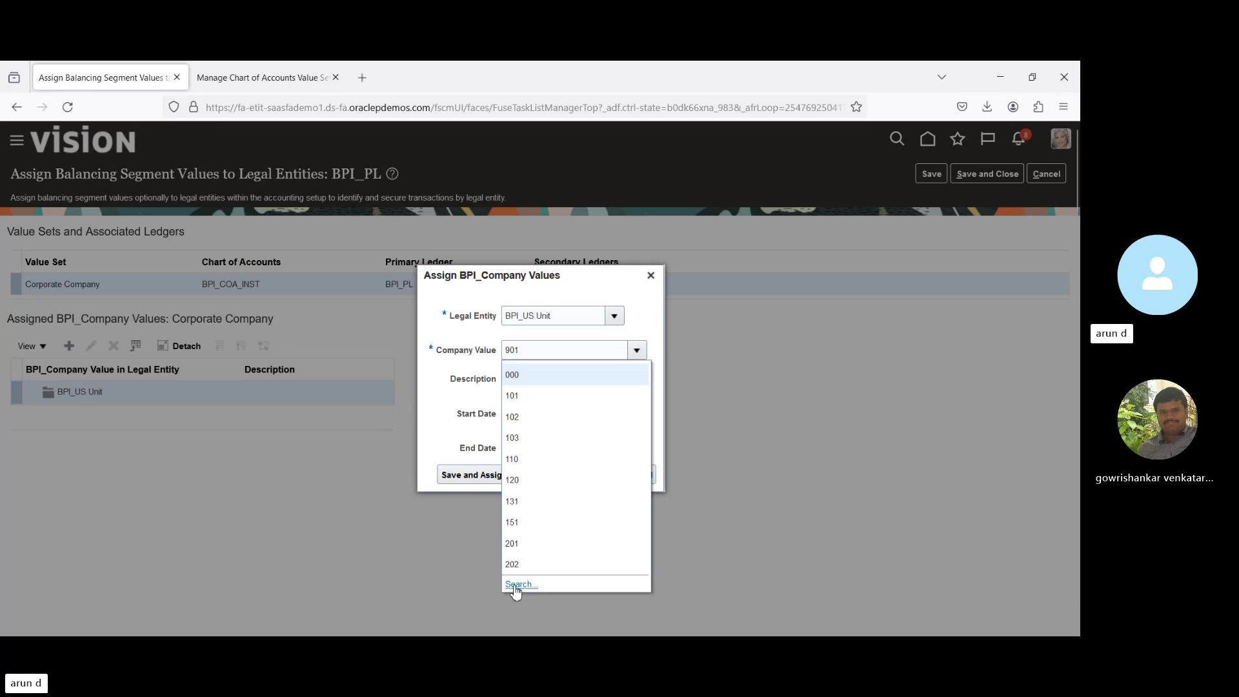
pyautogui.click(516, 584)
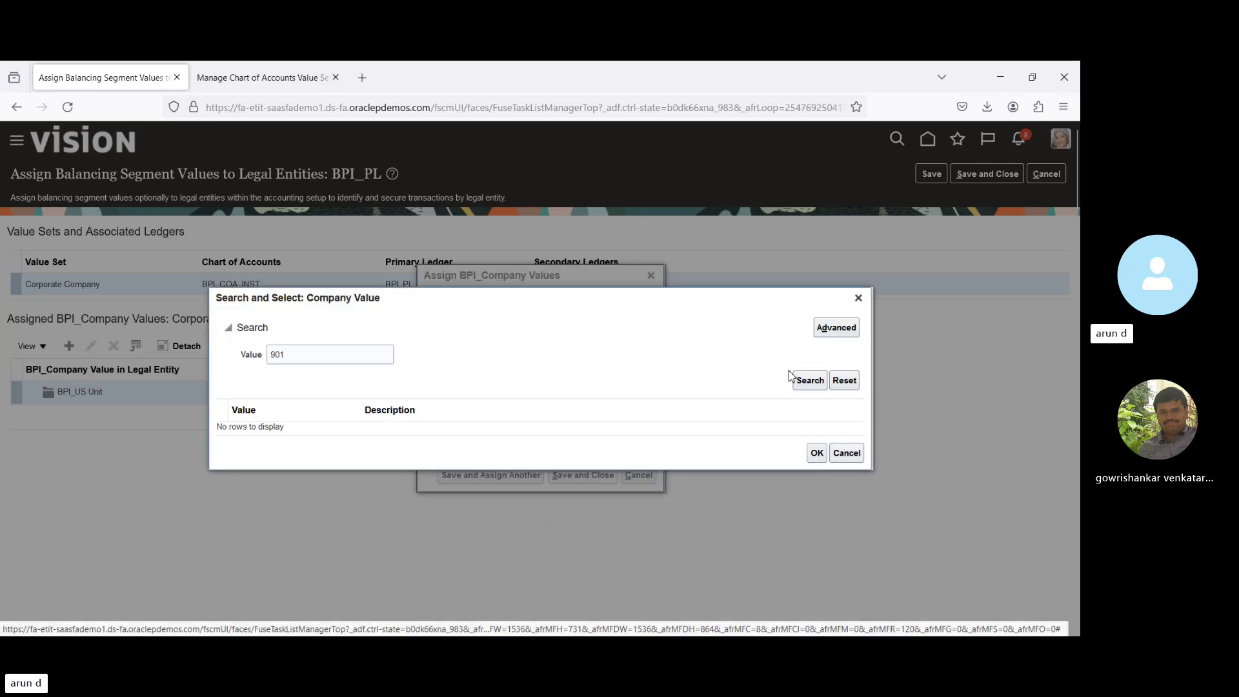
pyautogui.click(808, 381)
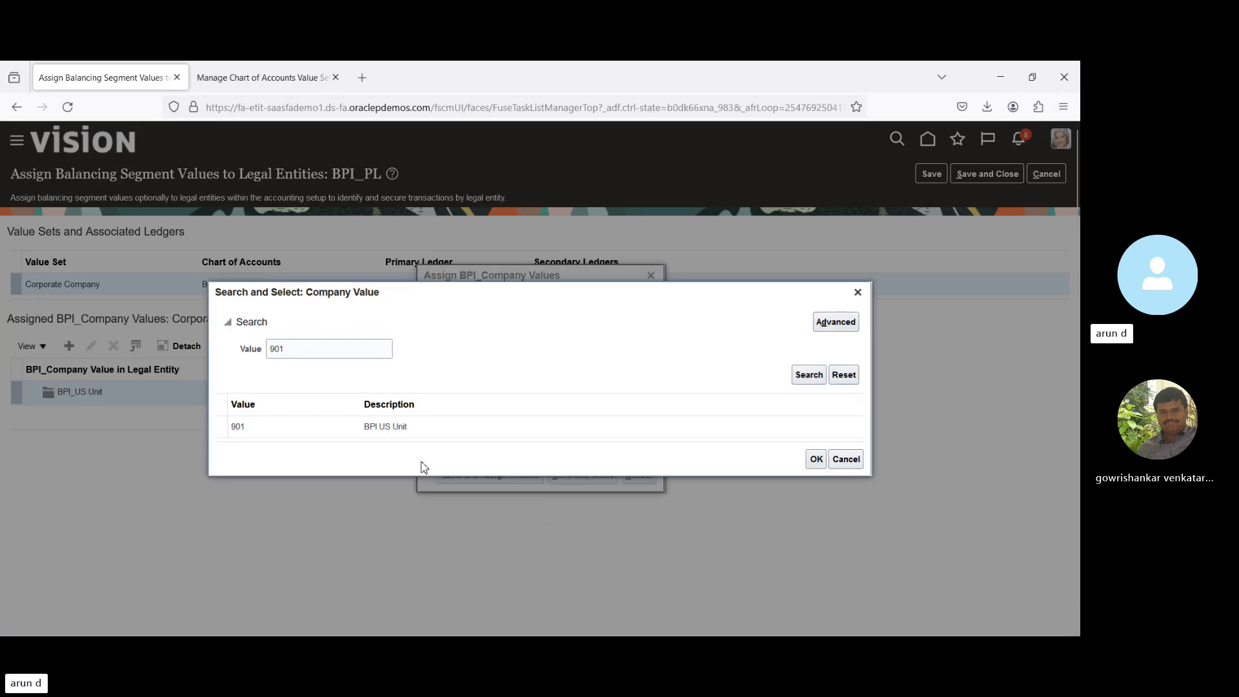
pyautogui.click(335, 430)
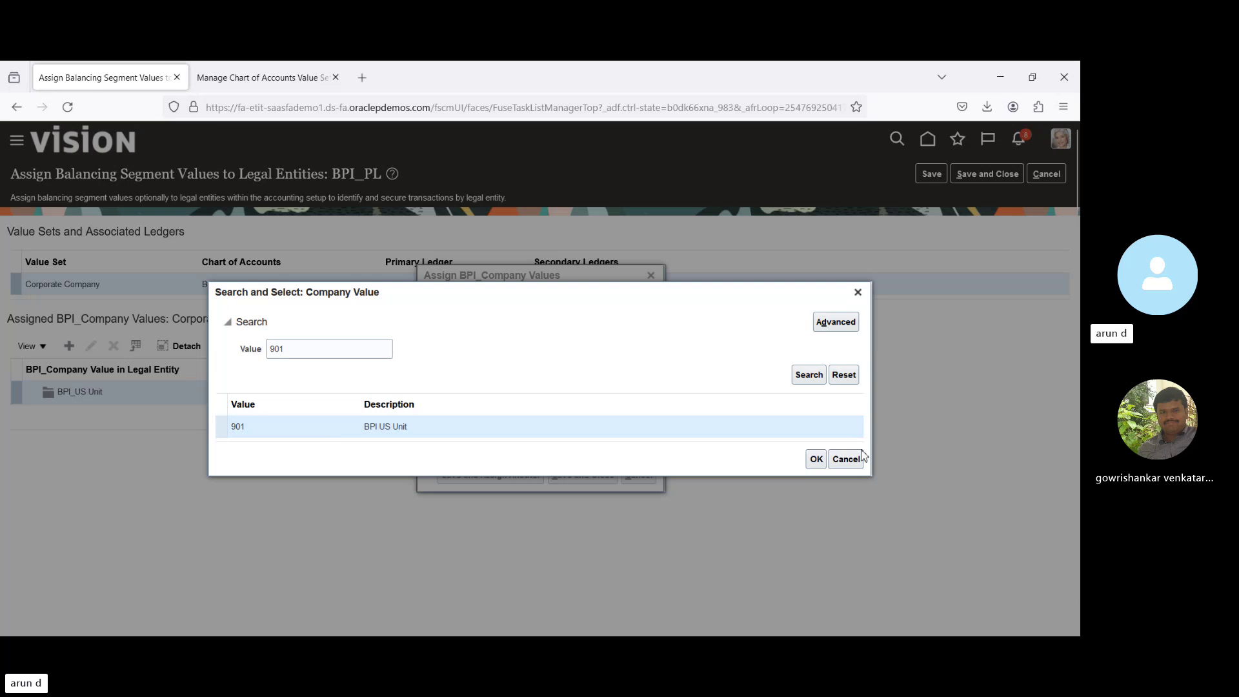
pyautogui.click(816, 460)
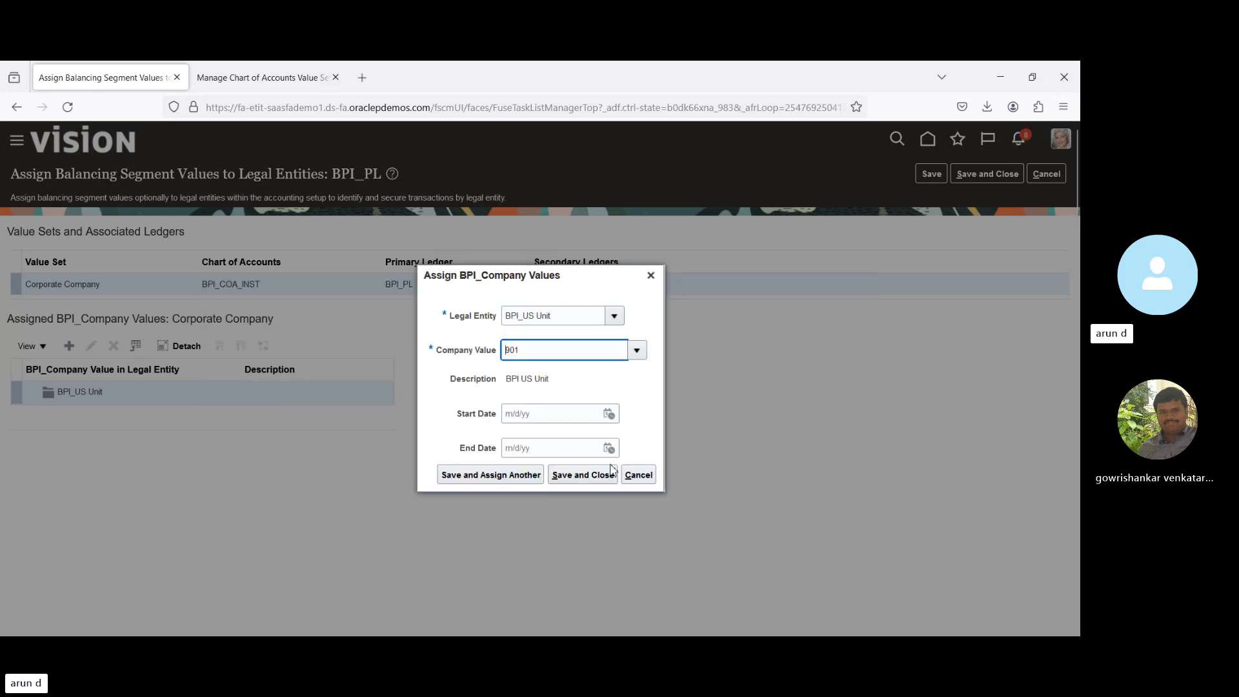
pyautogui.click(587, 476)
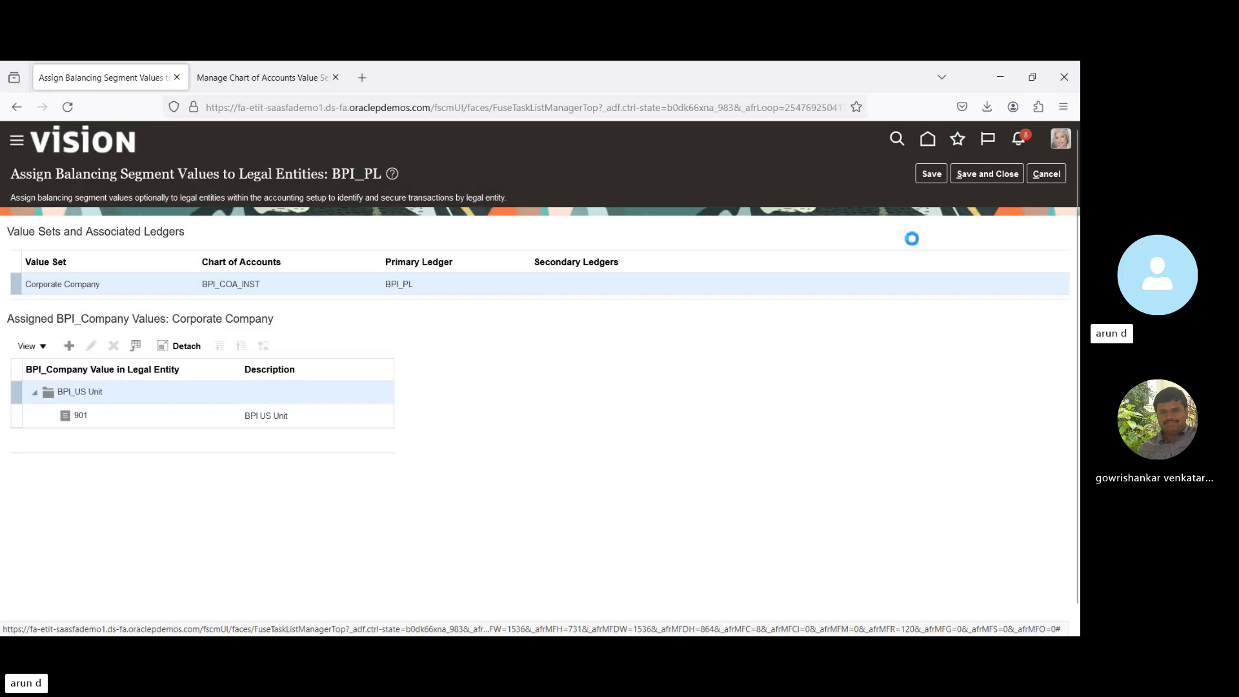
pyautogui.click(985, 173)
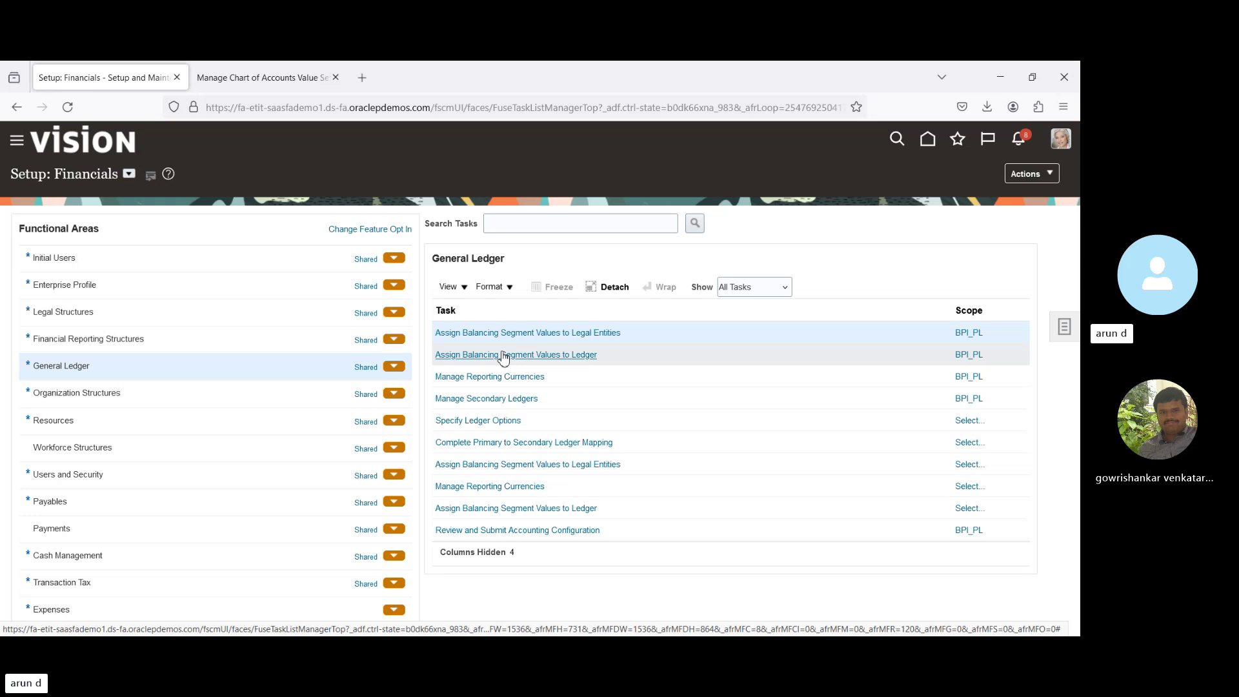
pyautogui.click(501, 403)
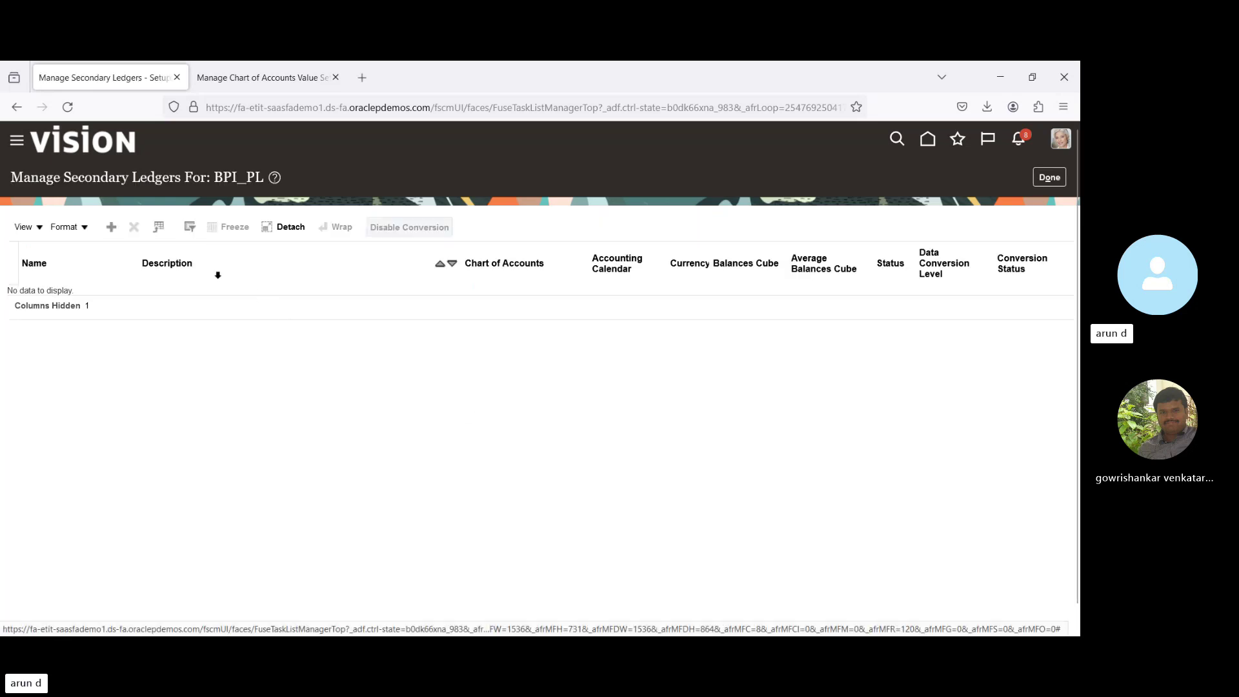
pyautogui.click(111, 226)
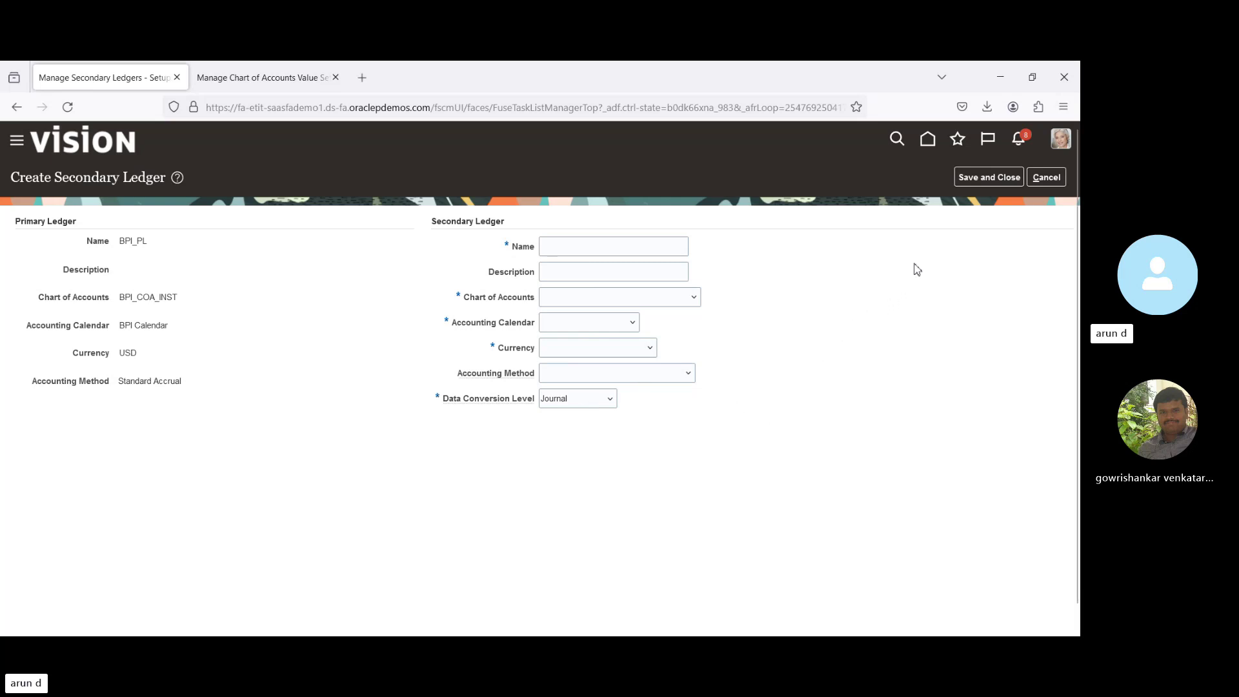
pyautogui.click(1046, 178)
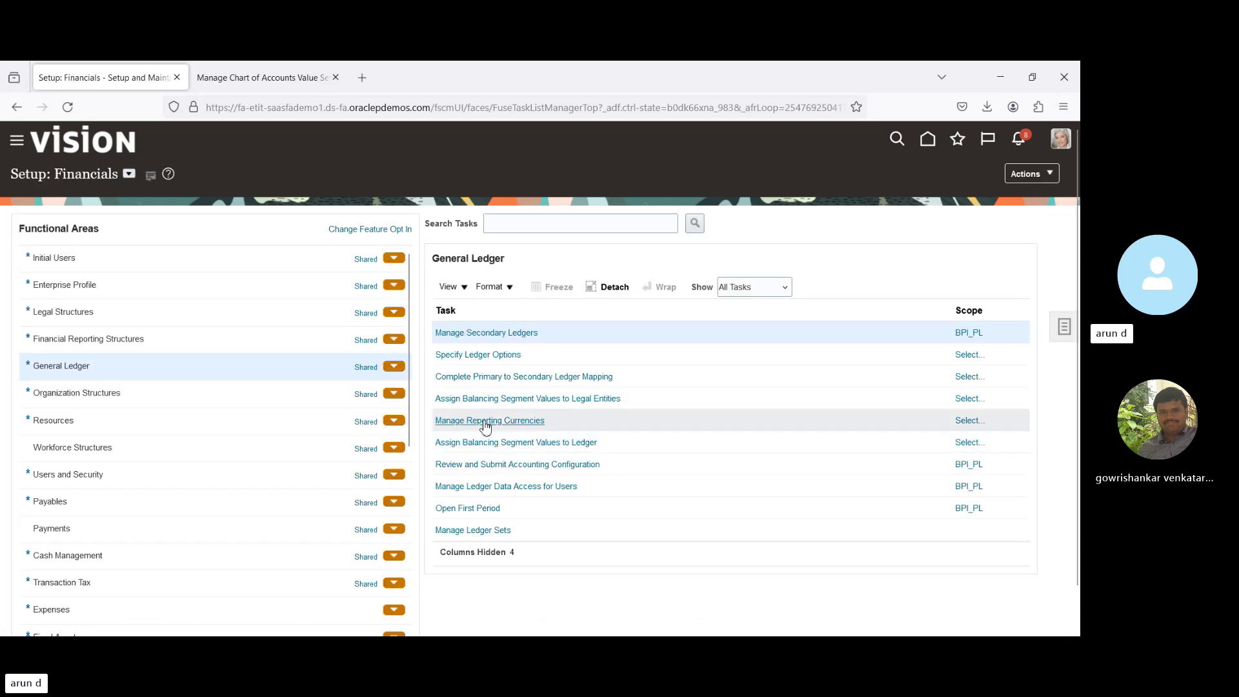
pyautogui.click(484, 423)
pyautogui.click(484, 423)
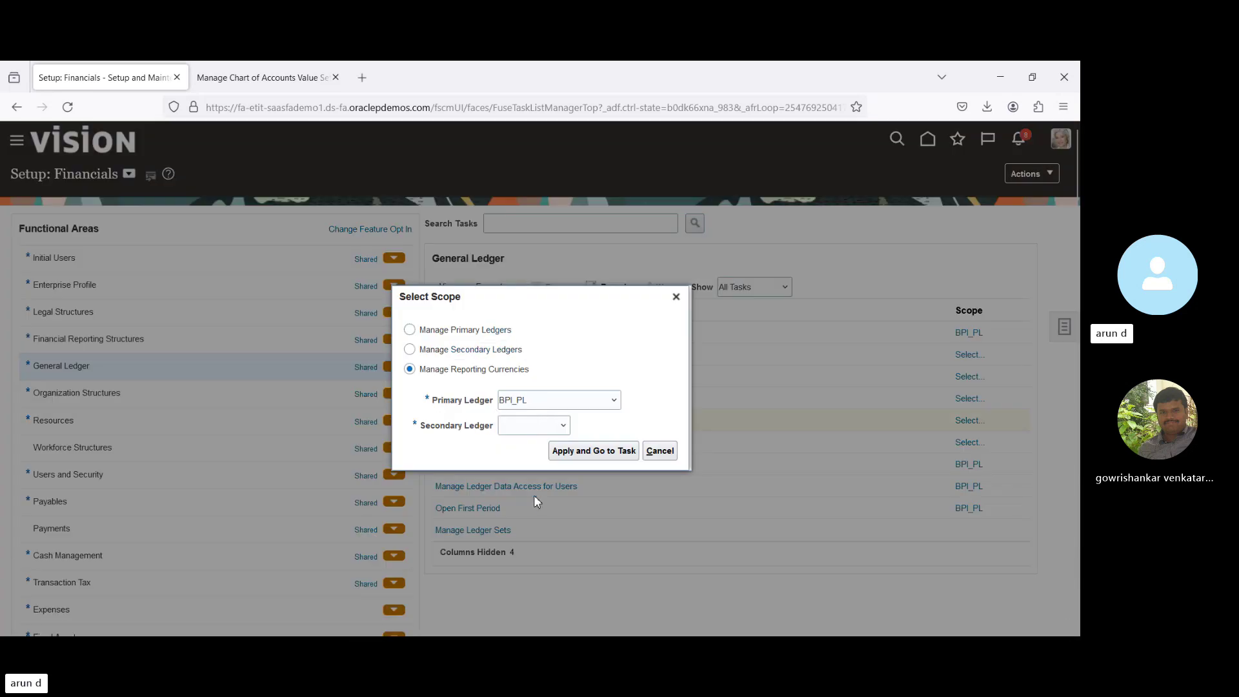
pyautogui.click(582, 452)
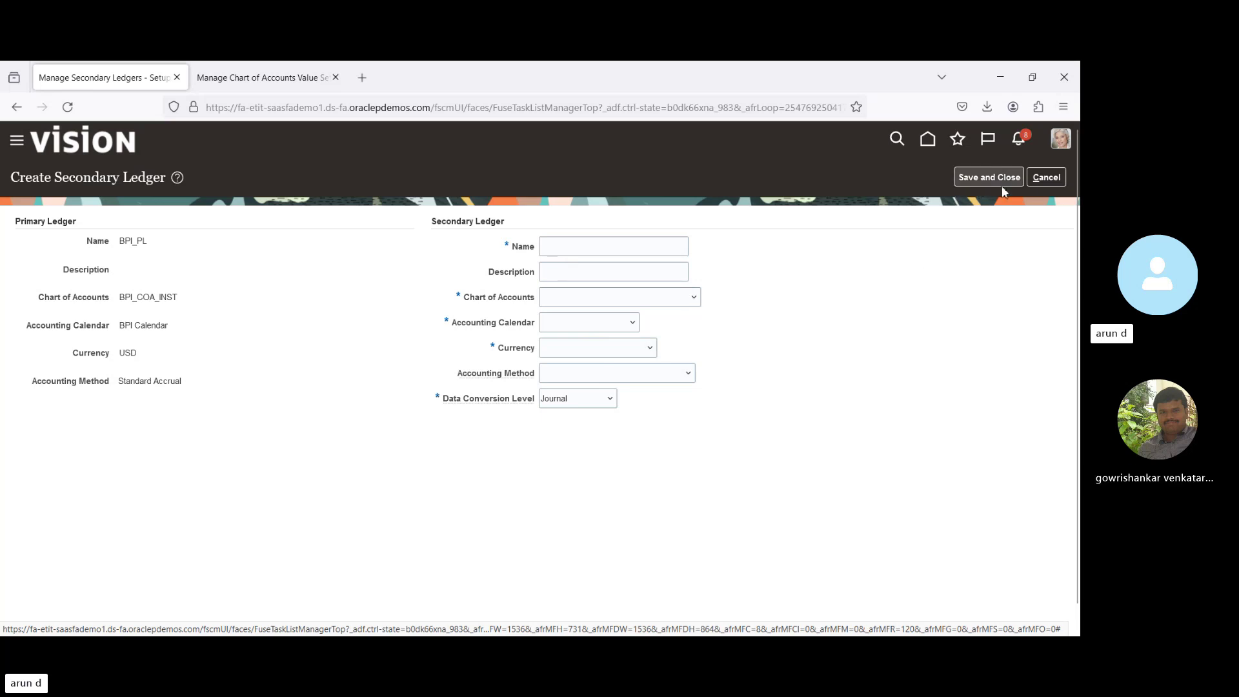
pyautogui.click(1047, 180)
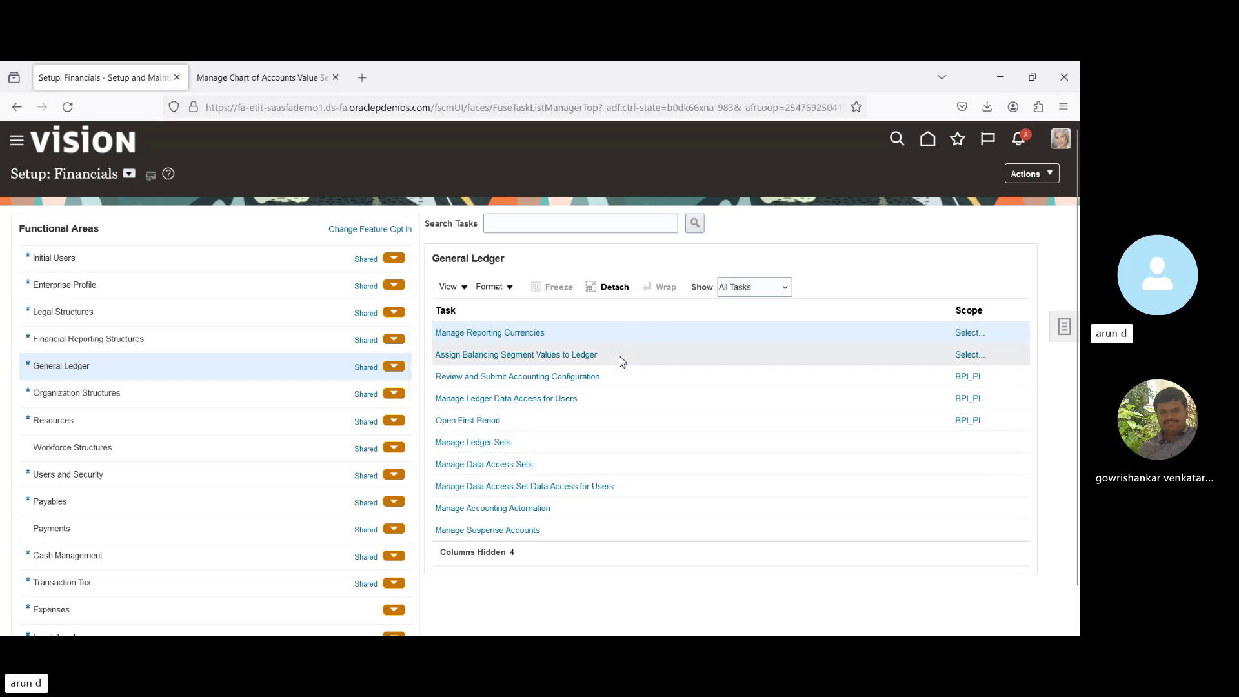
pyautogui.click(169, 398)
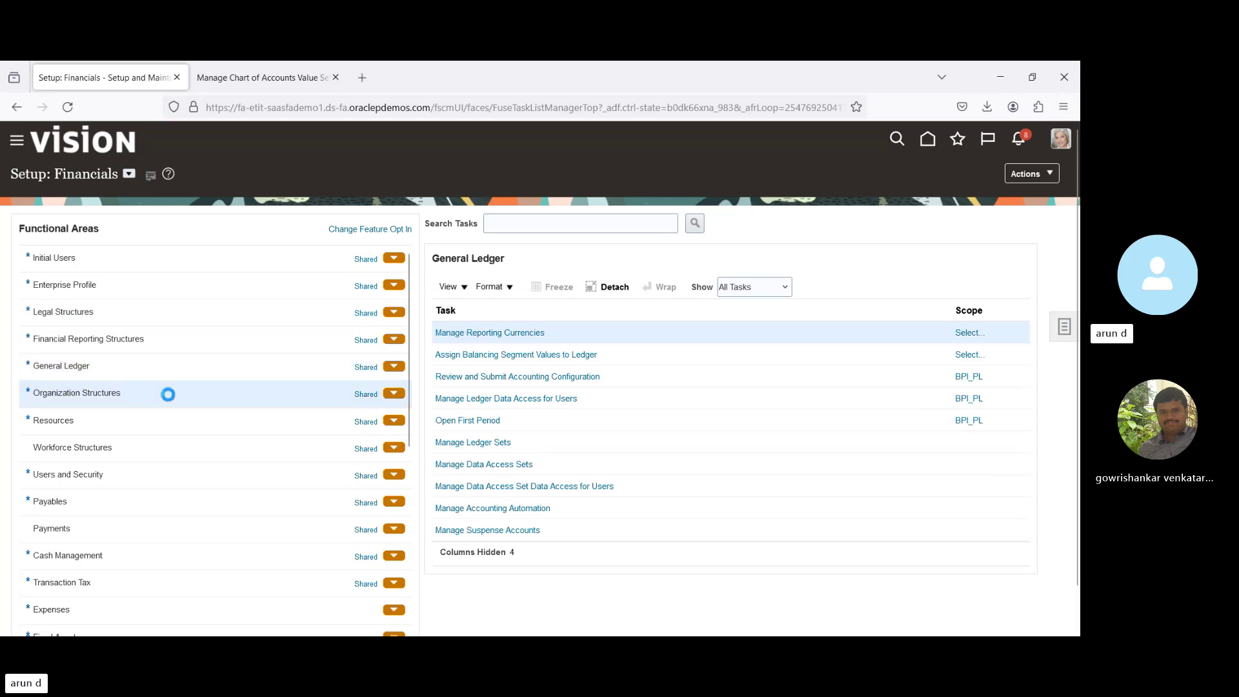
pyautogui.click(154, 369)
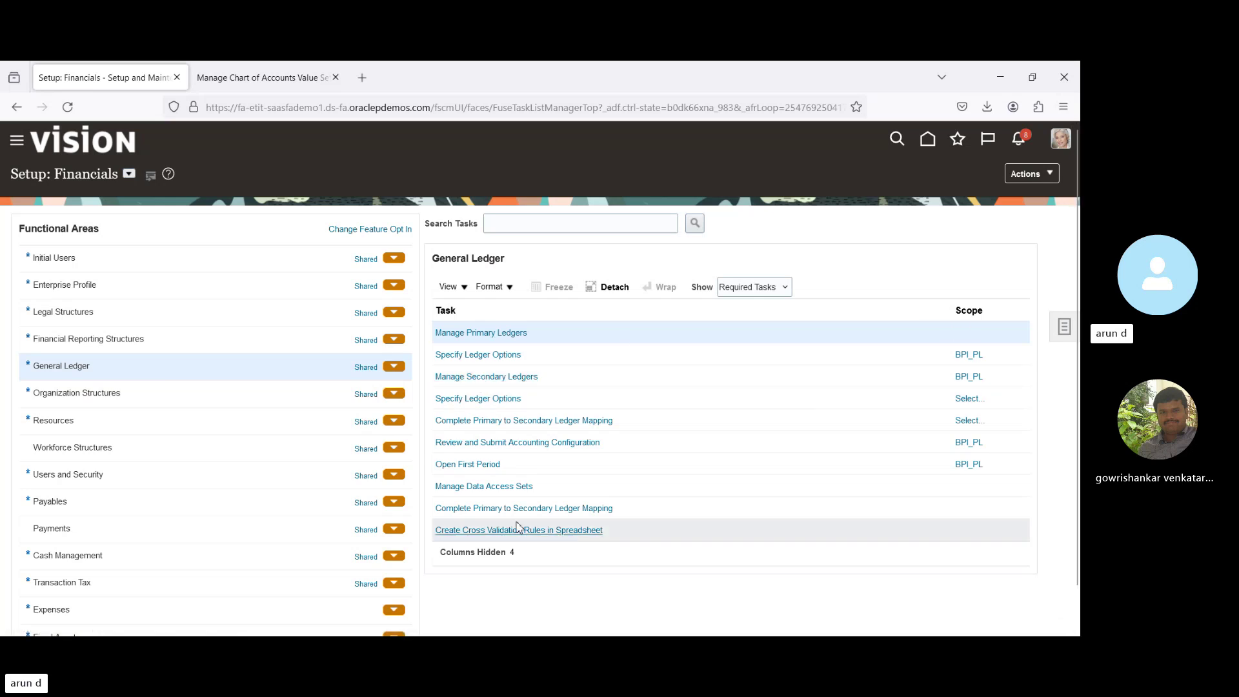
pyautogui.click(730, 291)
pyautogui.click(742, 311)
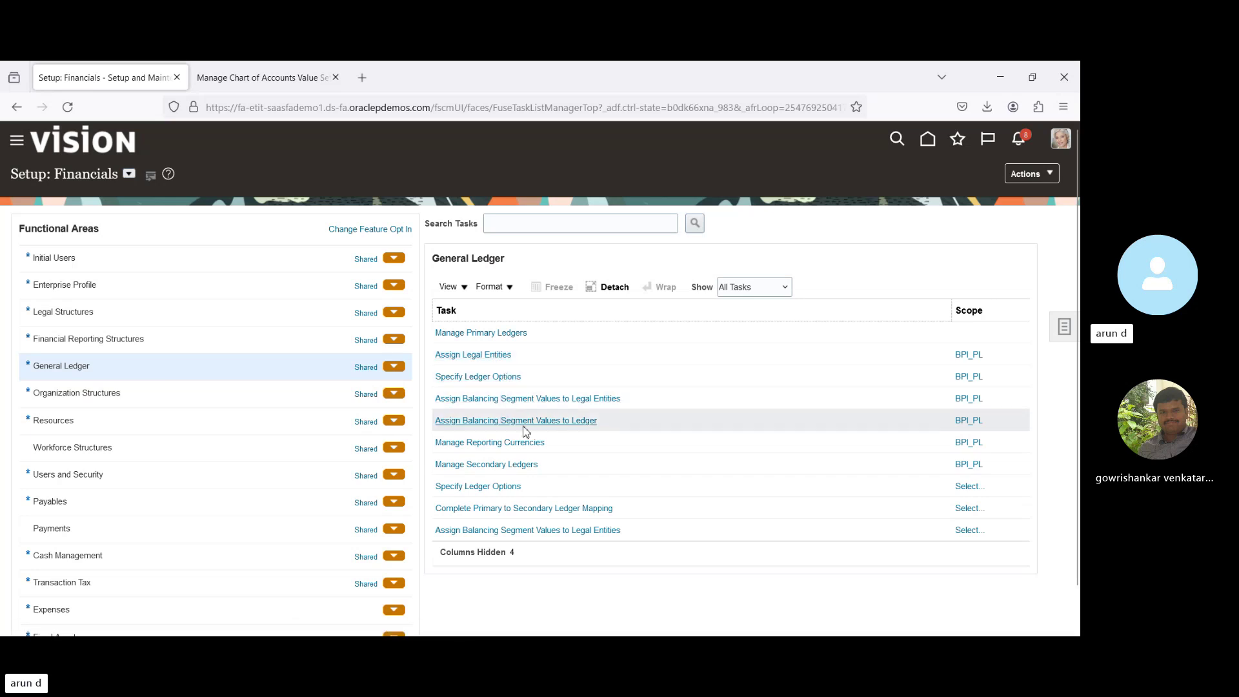
pyautogui.click(513, 442)
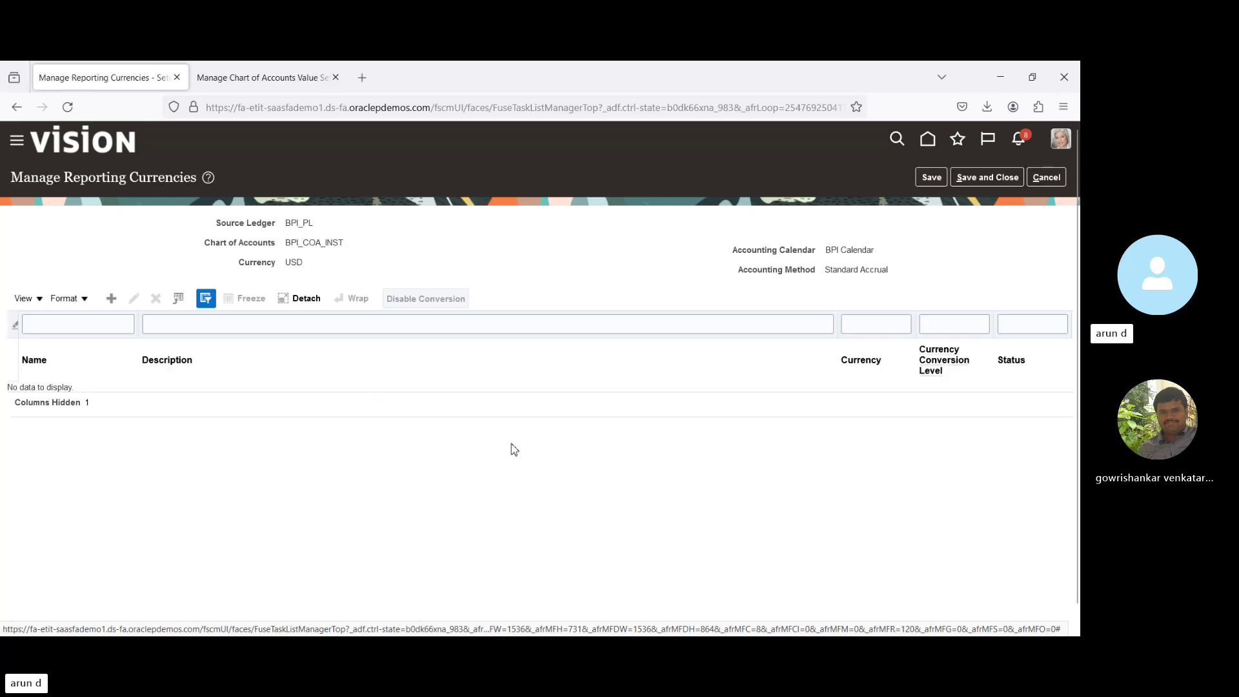
pyautogui.click(109, 300)
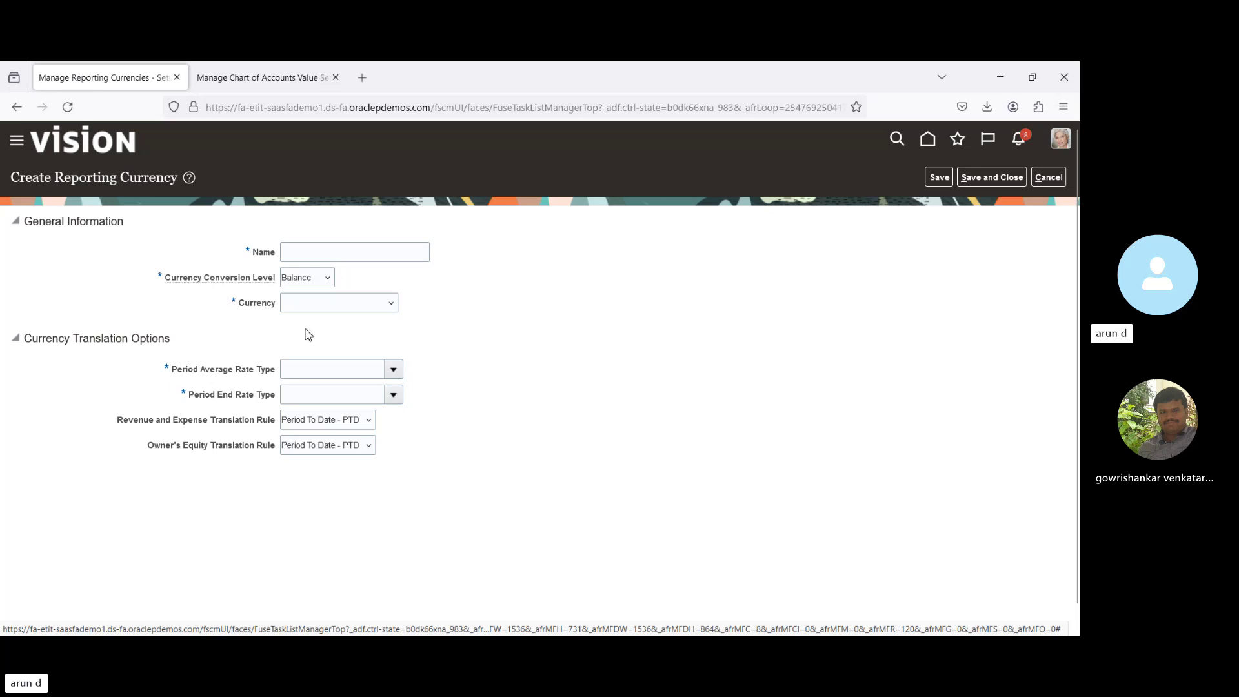
pyautogui.click(300, 256)
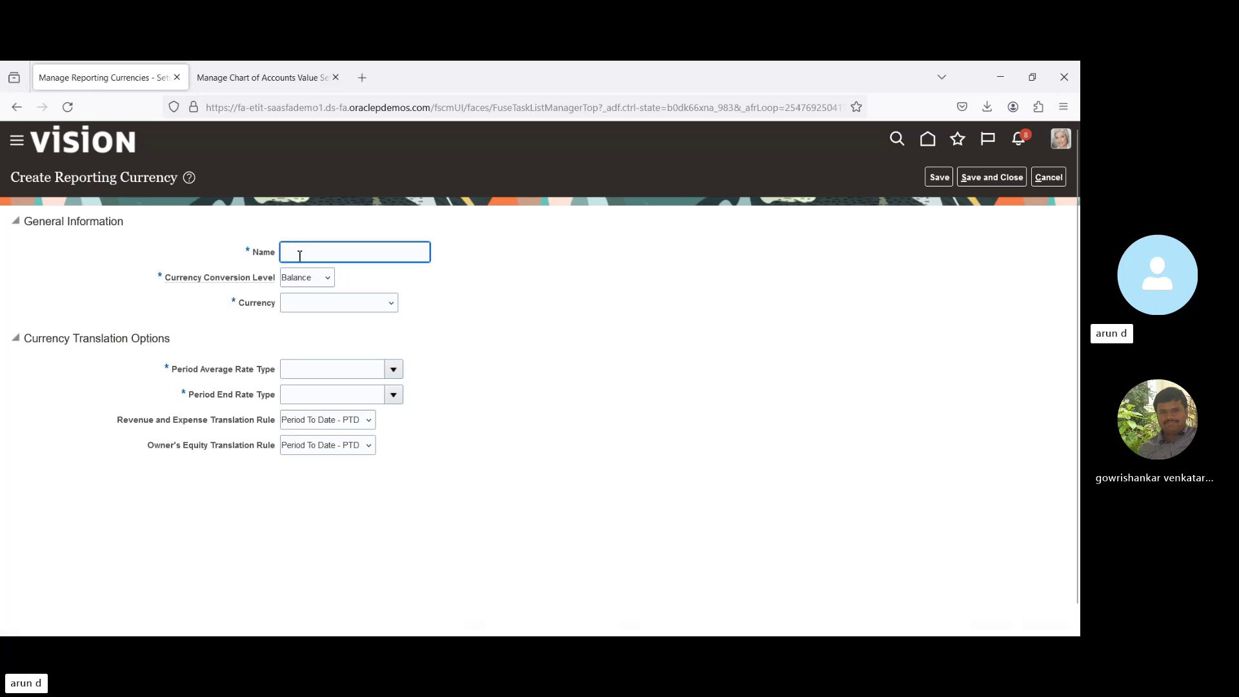
pyautogui.click(320, 308)
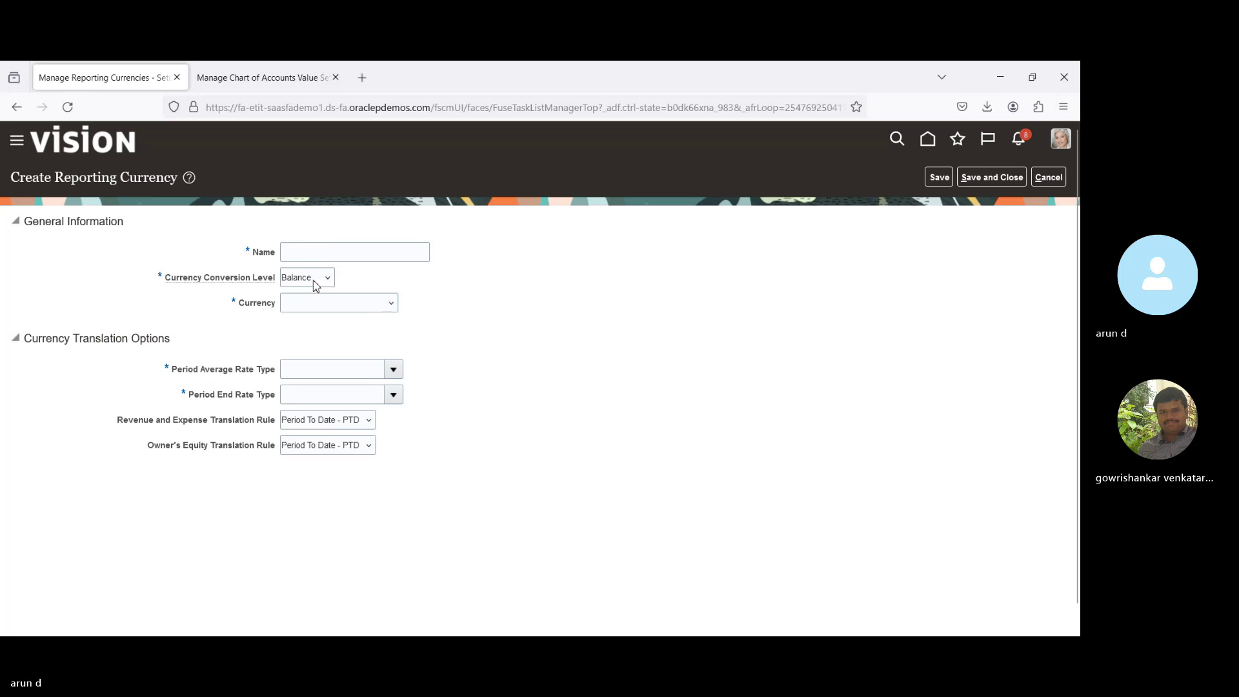
pyautogui.click(393, 371)
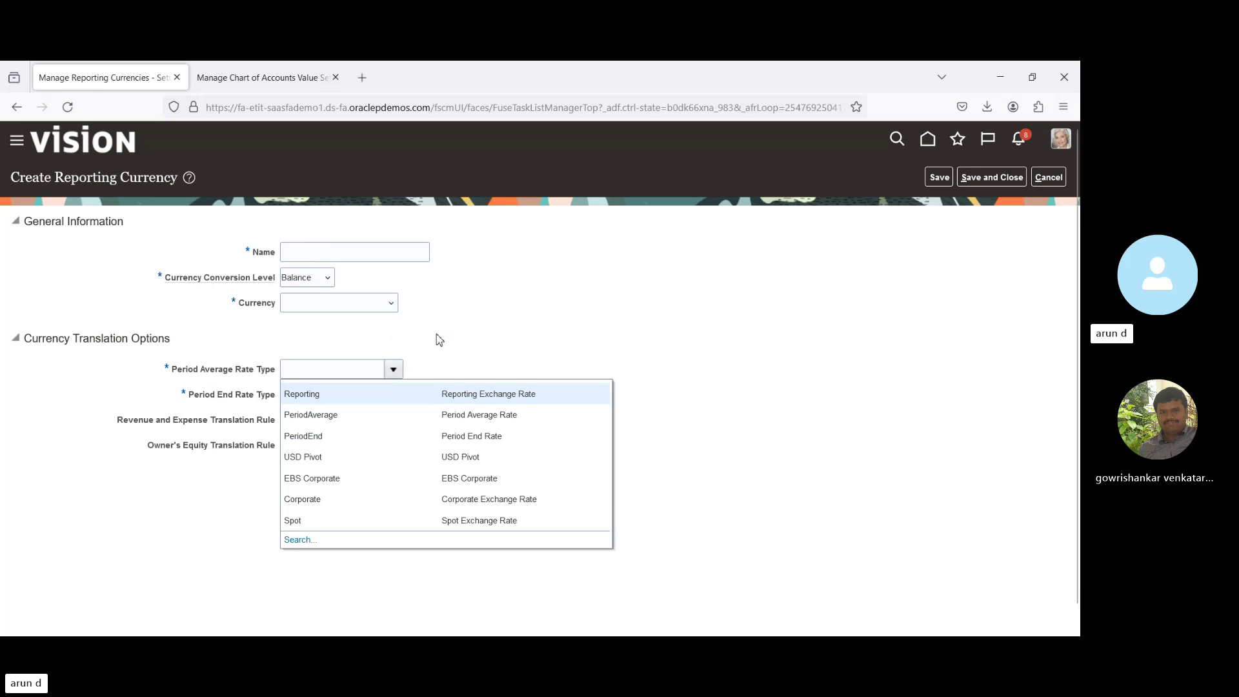
pyautogui.click(477, 349)
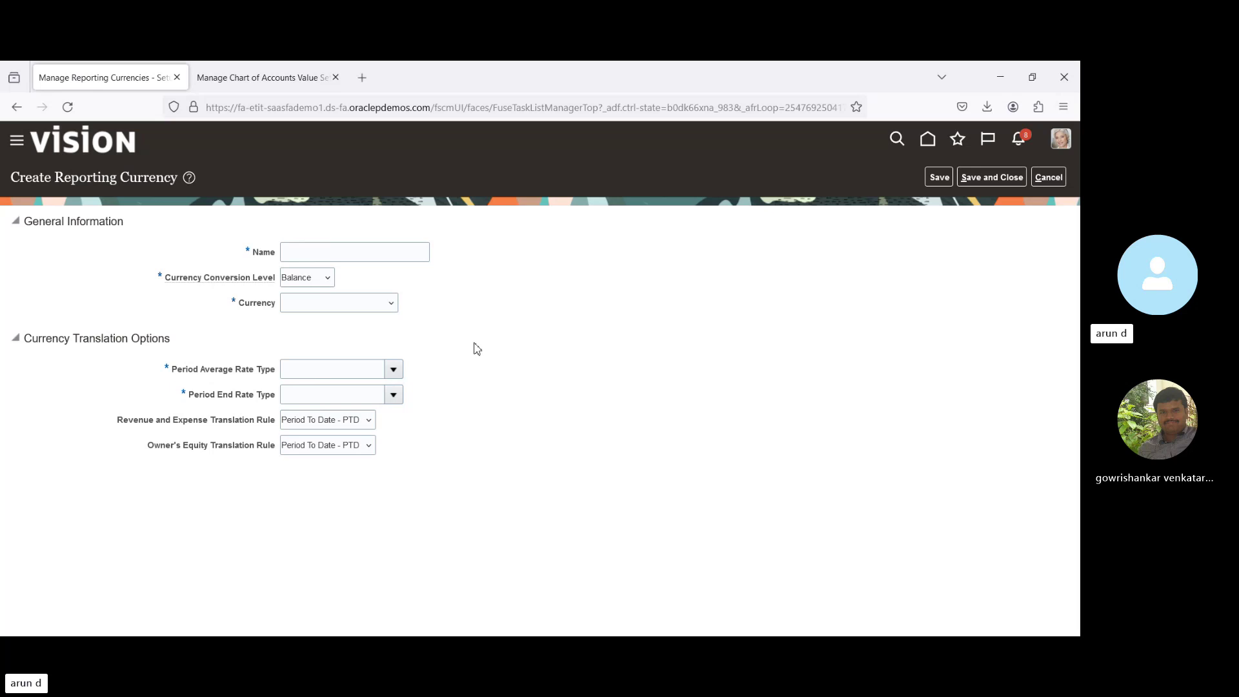
pyautogui.click(1049, 178)
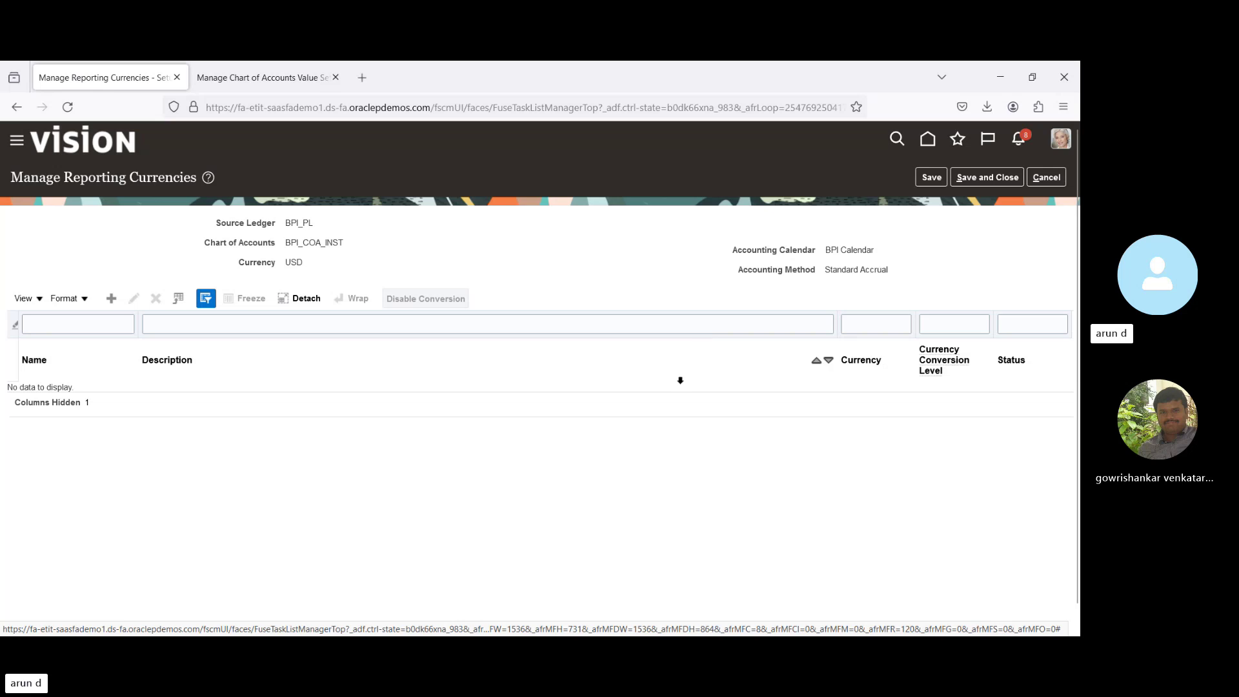
pyautogui.click(1049, 176)
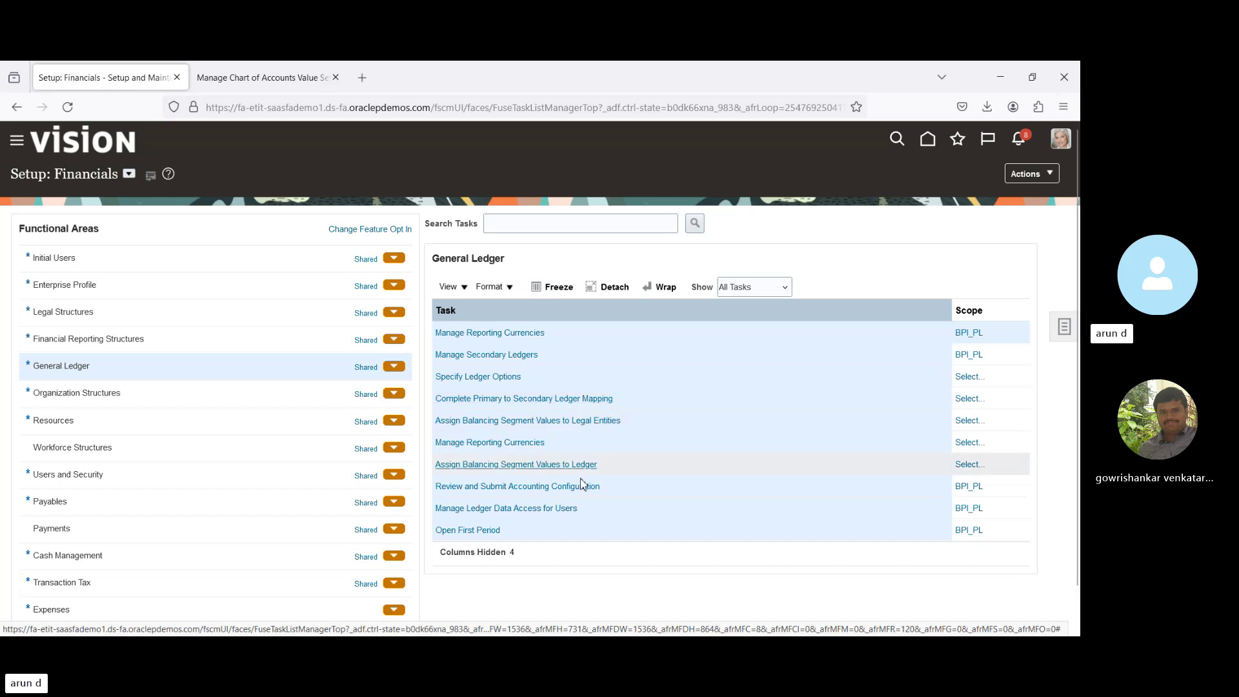
# Open the mapping task scoped to BPI_PL and view its empty secondary ledgers list.
pyautogui.click(516, 399)
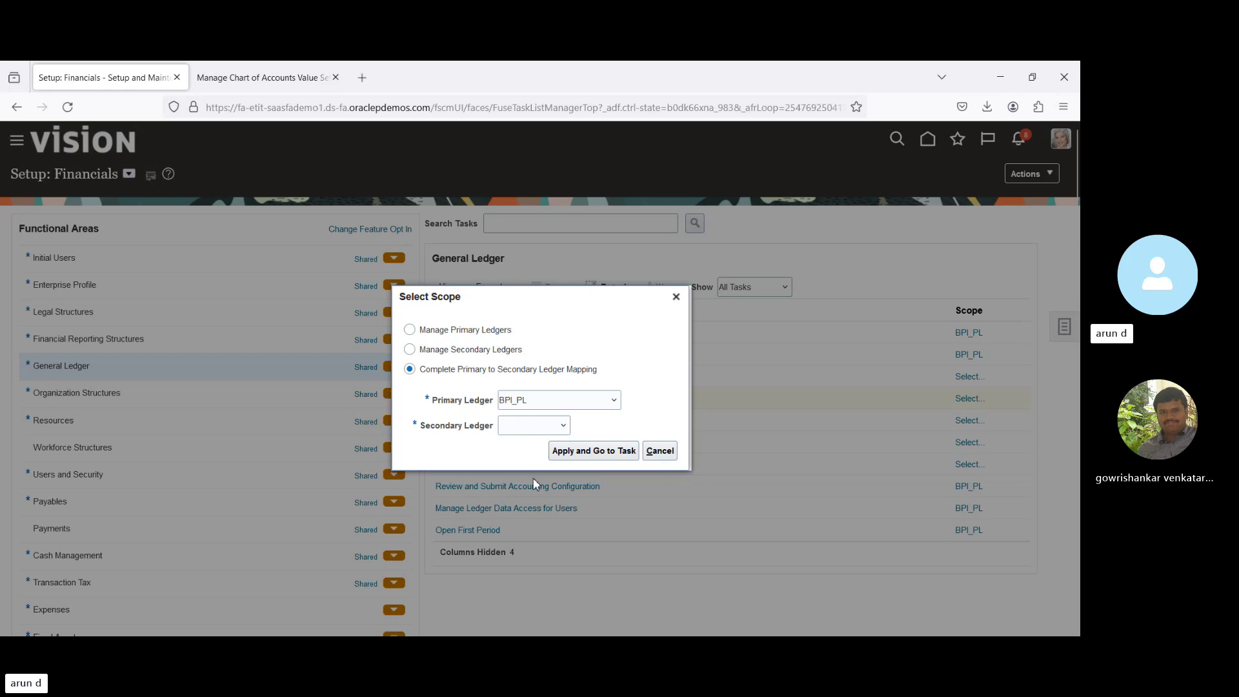
pyautogui.click(594, 452)
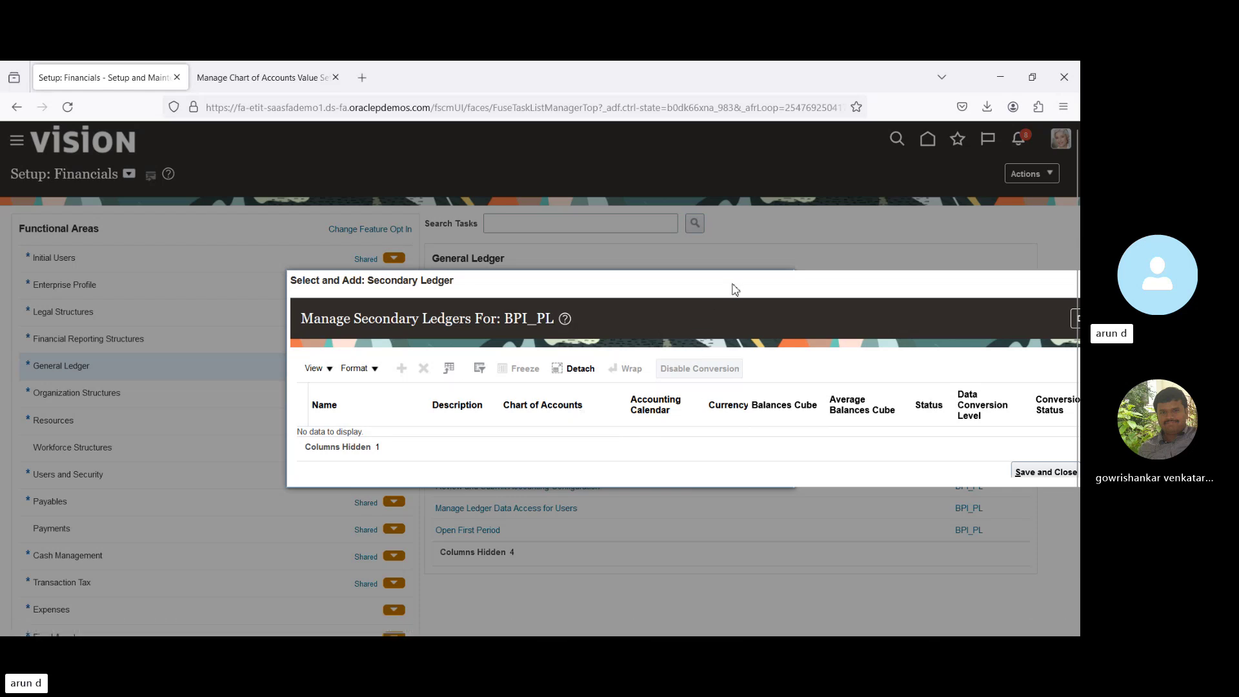
pyautogui.moveTo(736, 290); pyautogui.dragTo(562, 285)
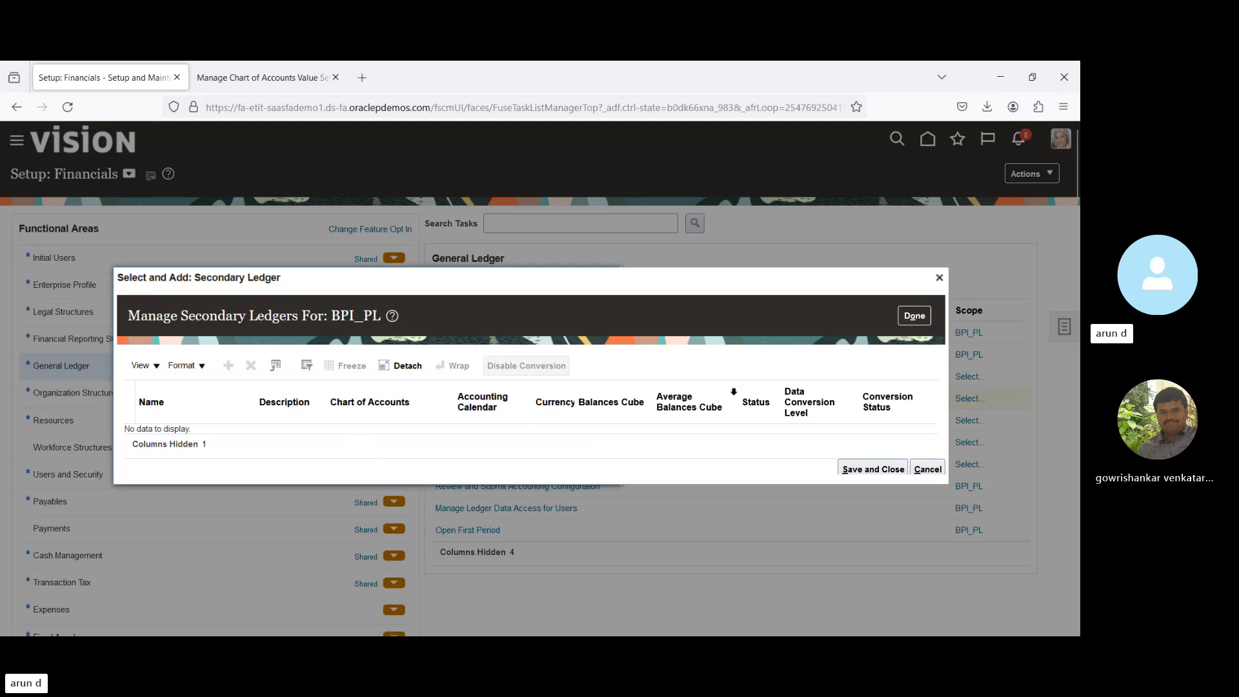
# Close the BPI_PL and Canada Primary Ledger secondary ledger lists without applying a scope.
pyautogui.click(939, 277)
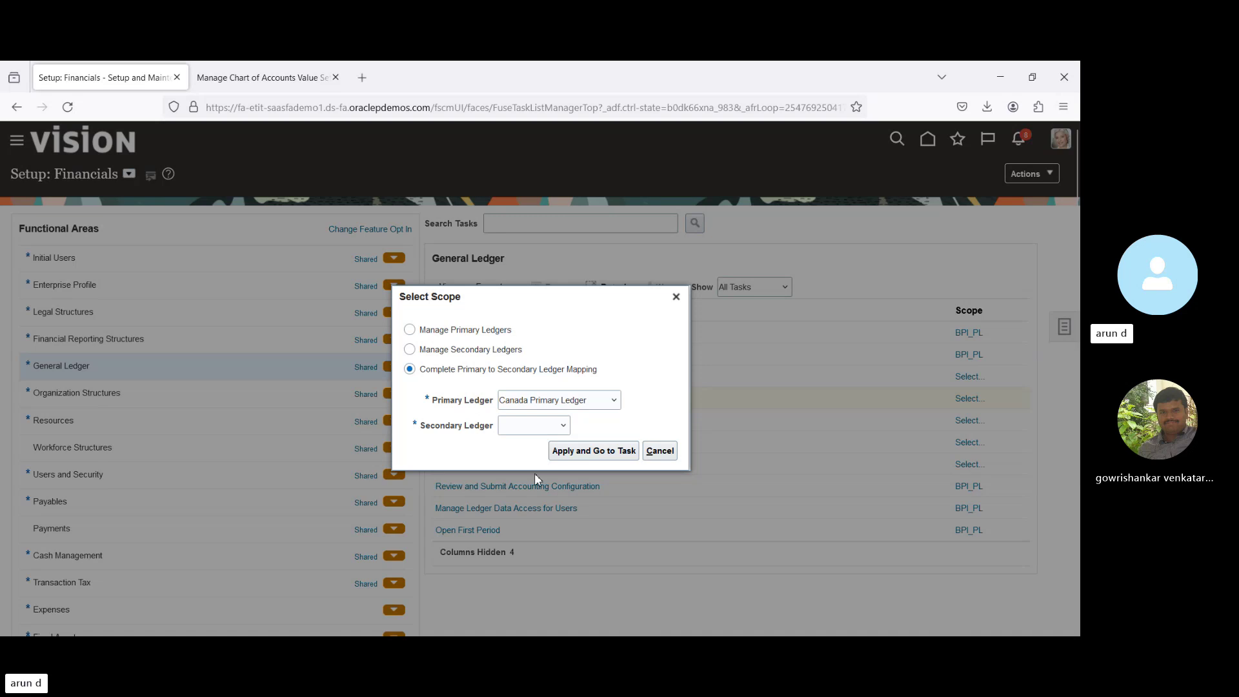
pyautogui.click(595, 452)
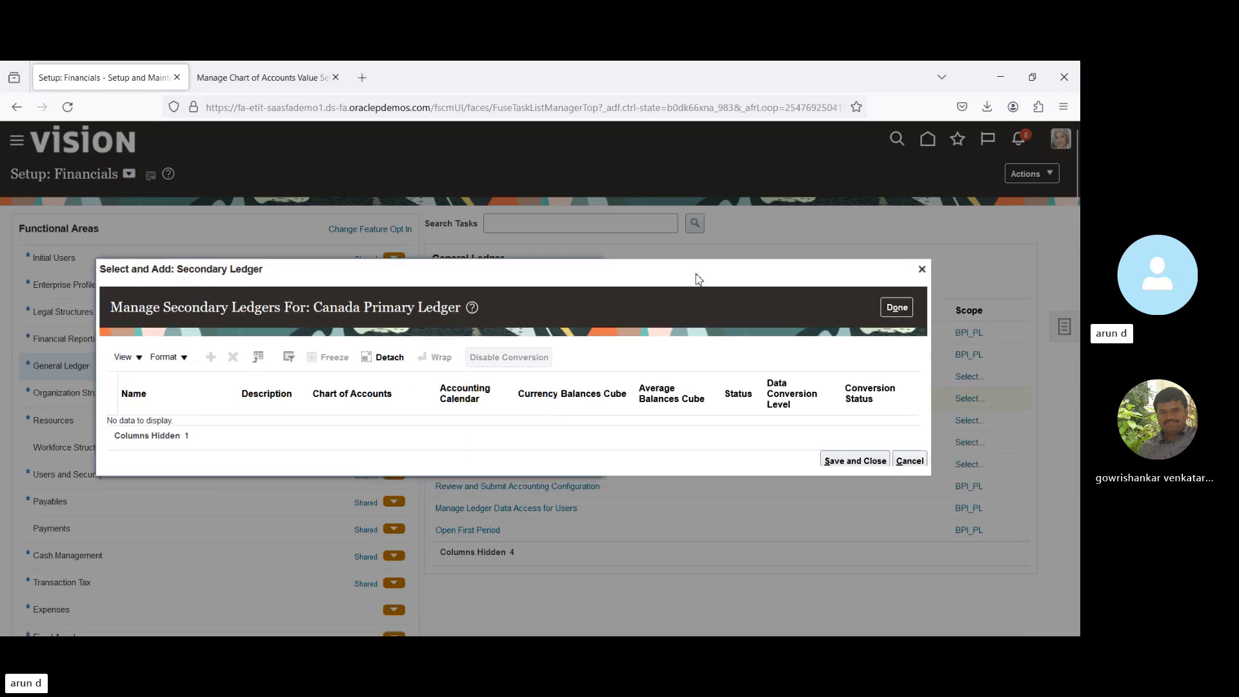
pyautogui.click(923, 269)
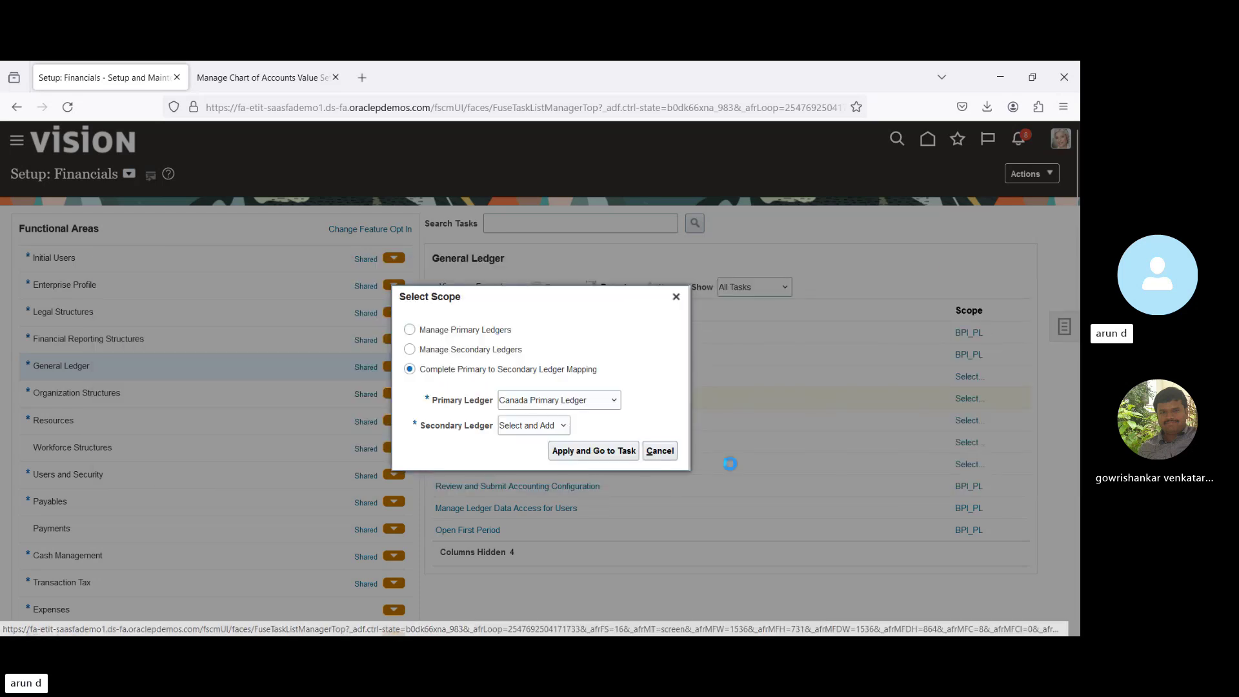
pyautogui.click(670, 452)
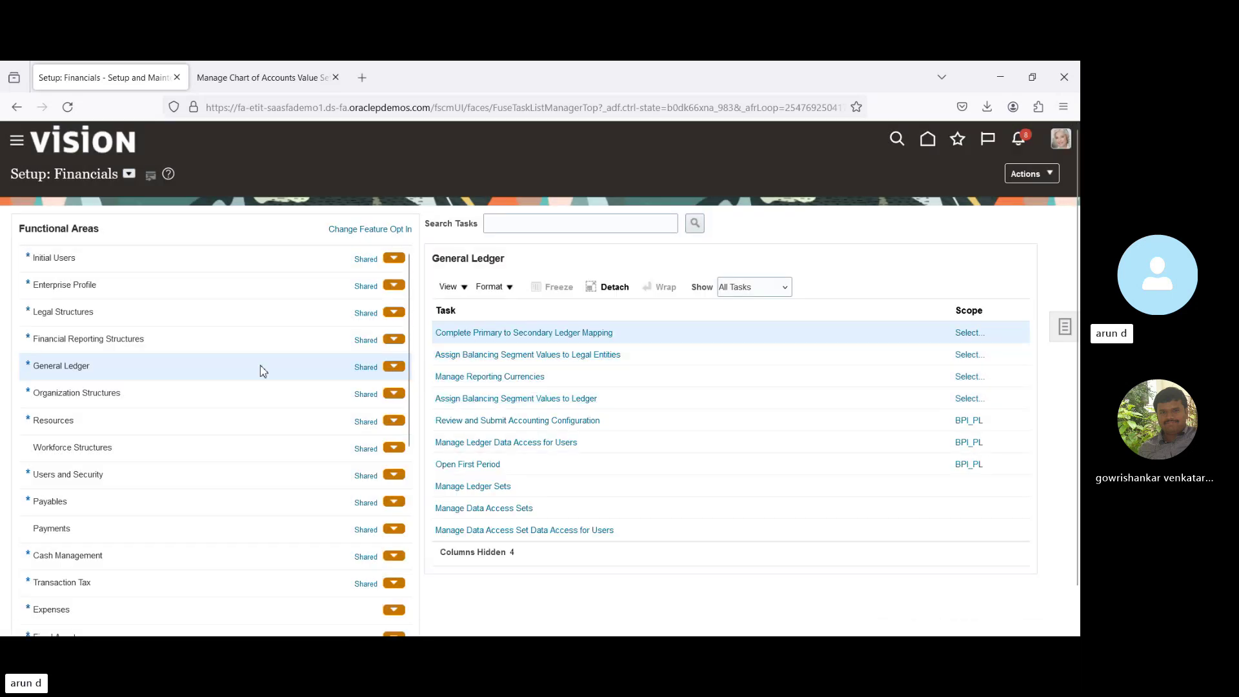
# Show all General Ledger tasks instead of only required ones and open Manage Secondary Ledgers.
pyautogui.click(186, 399)
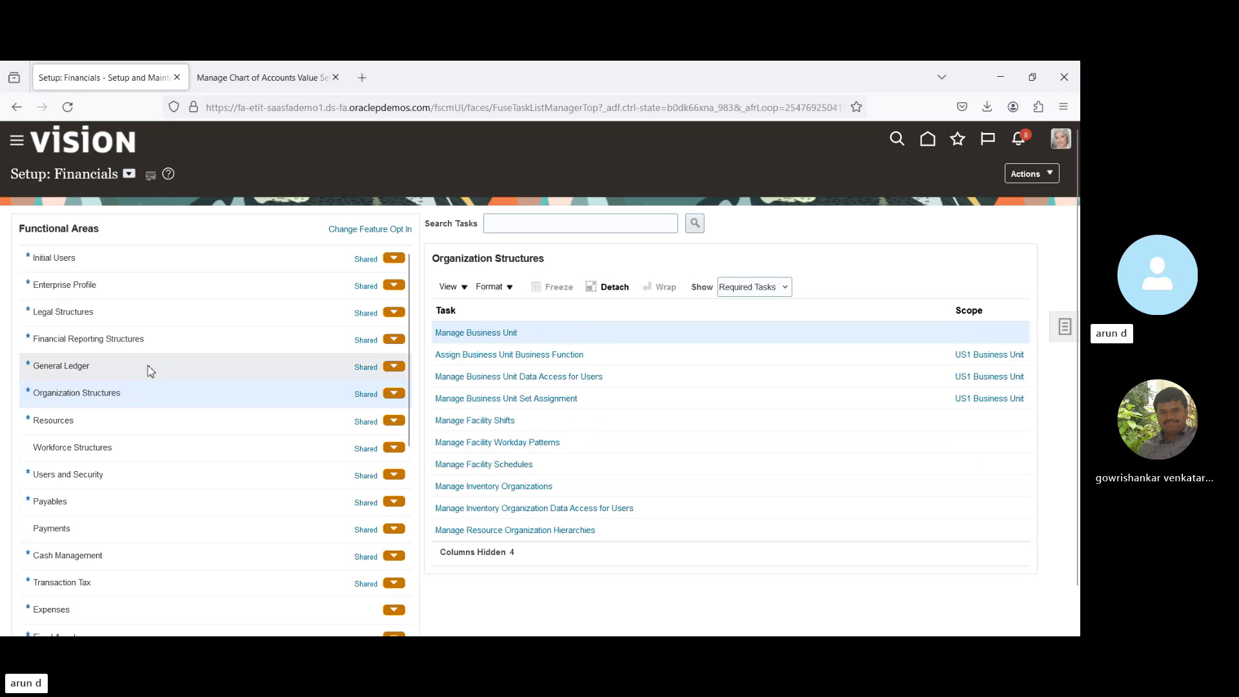
pyautogui.click(149, 367)
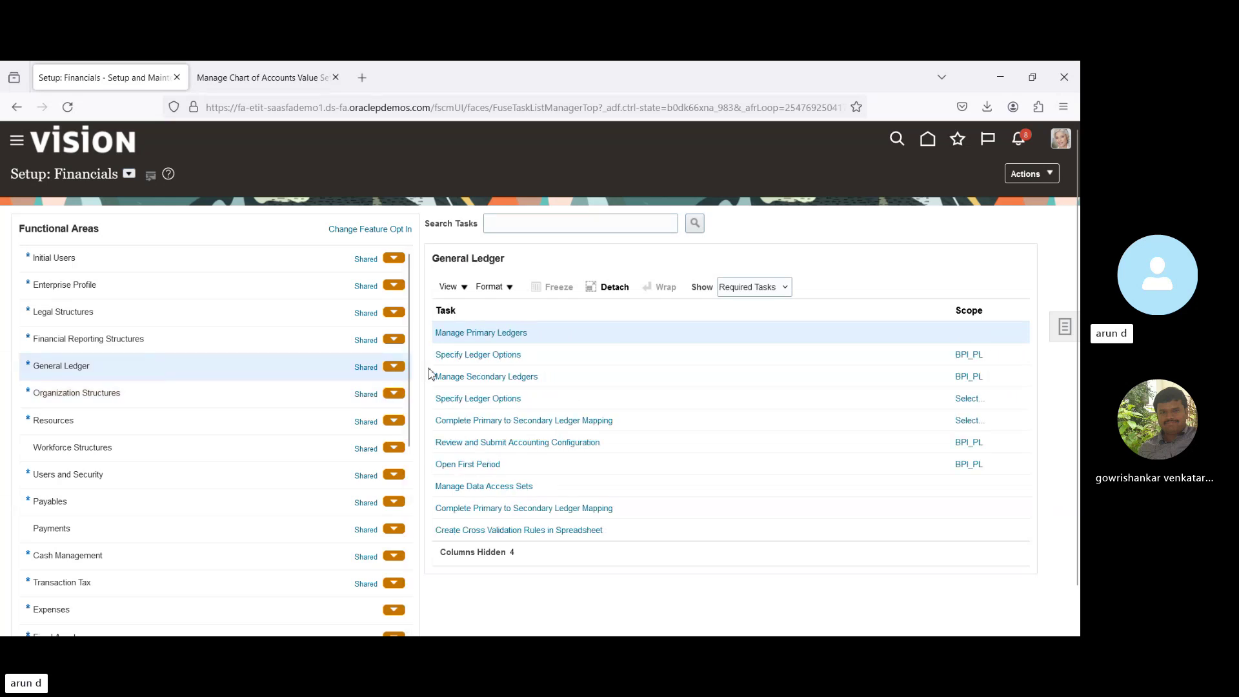
pyautogui.click(752, 309)
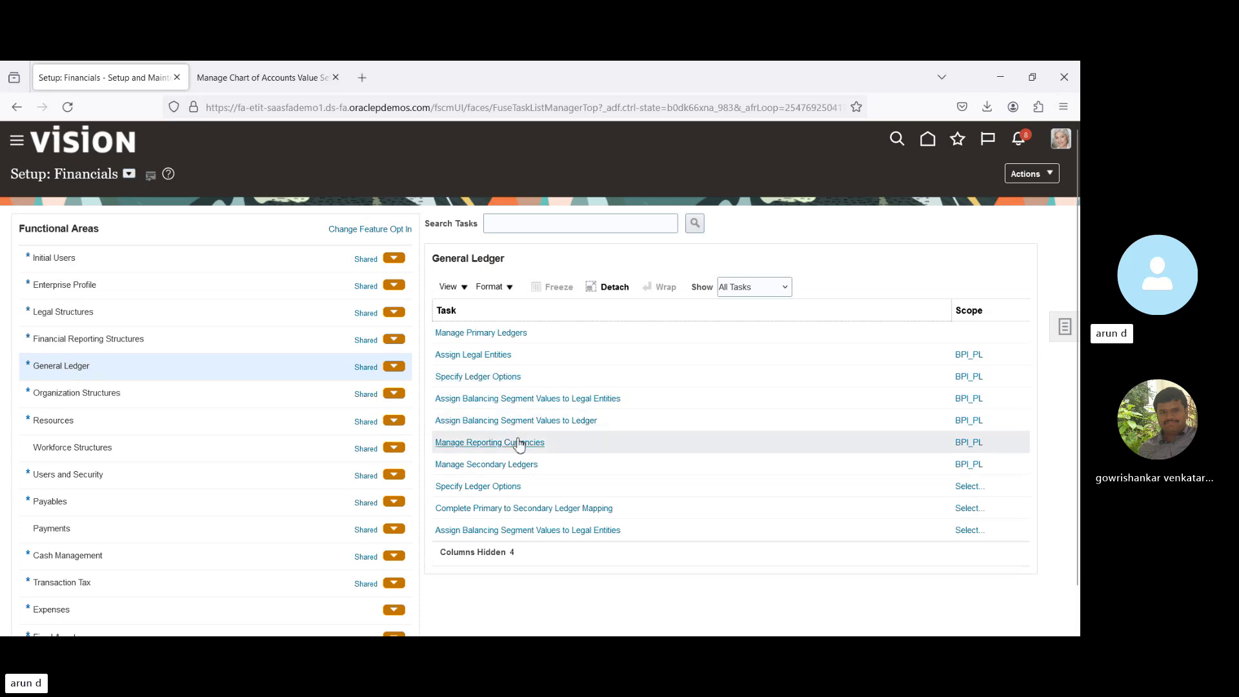
pyautogui.click(509, 466)
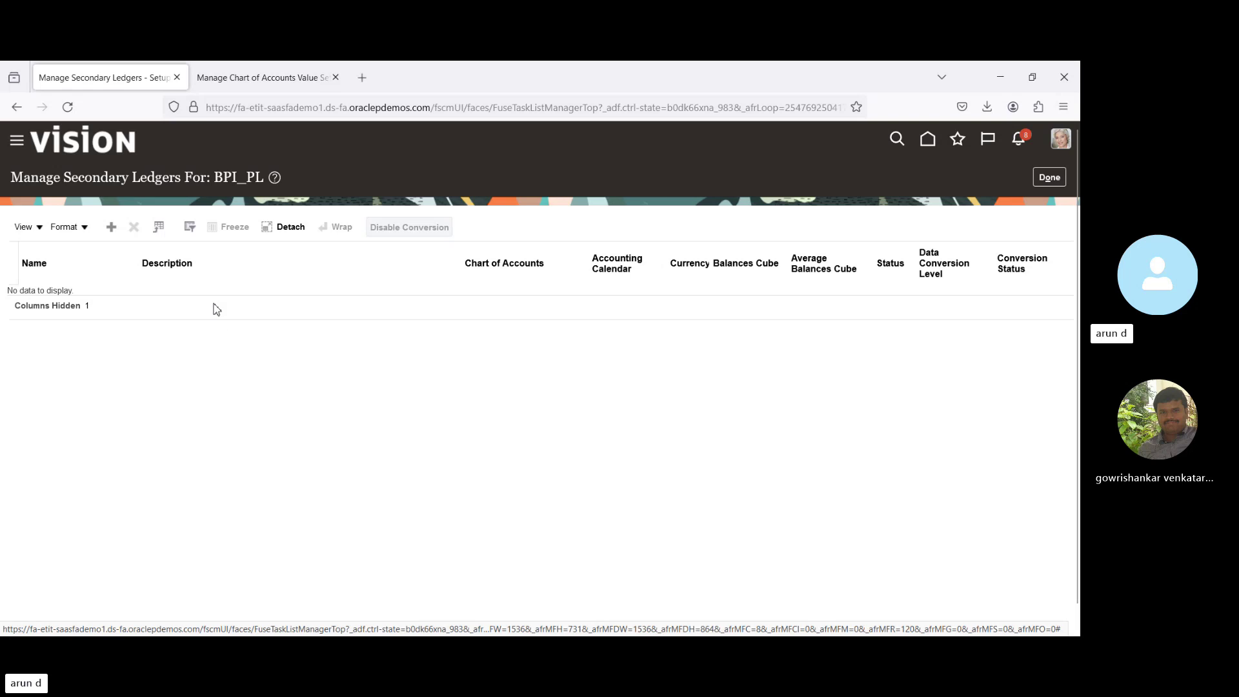
# Add a new secondary ledger named BPI_SL with chart of accounts BPI_COA_INST.
pyautogui.click(112, 230)
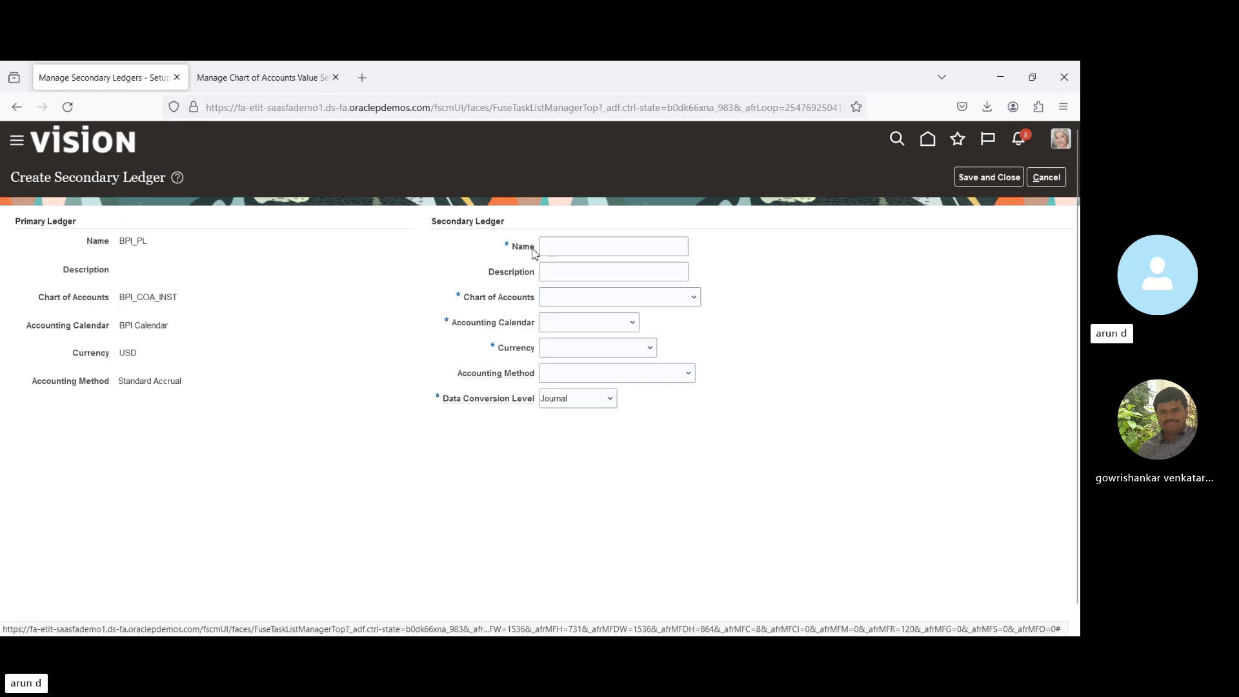
pyautogui.click(573, 247)
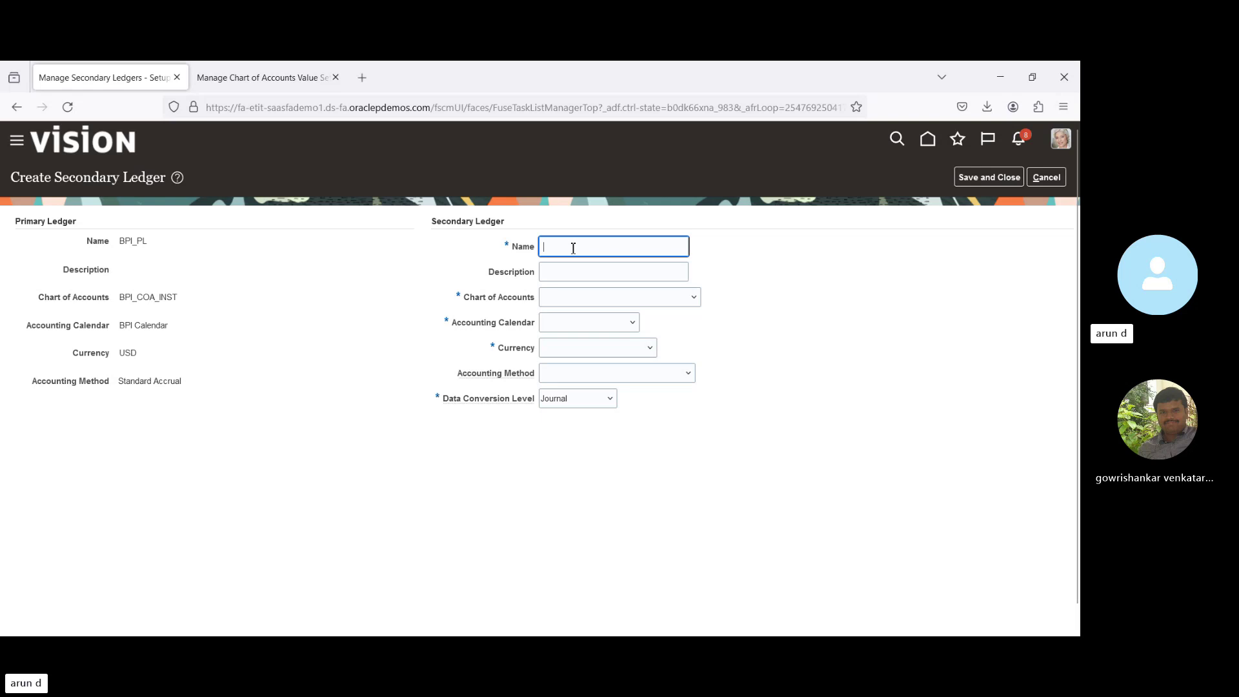
pyautogui.write('BPI_SL')
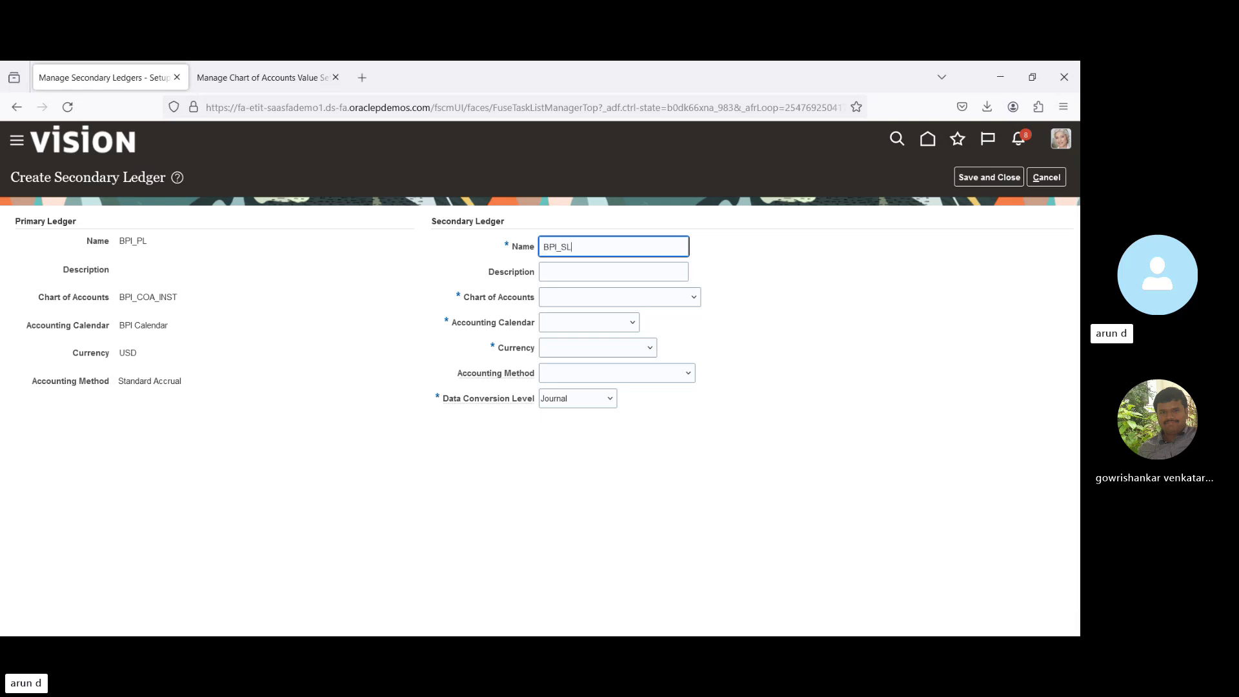
pyautogui.press('Tab')
pyautogui.press('Tab')
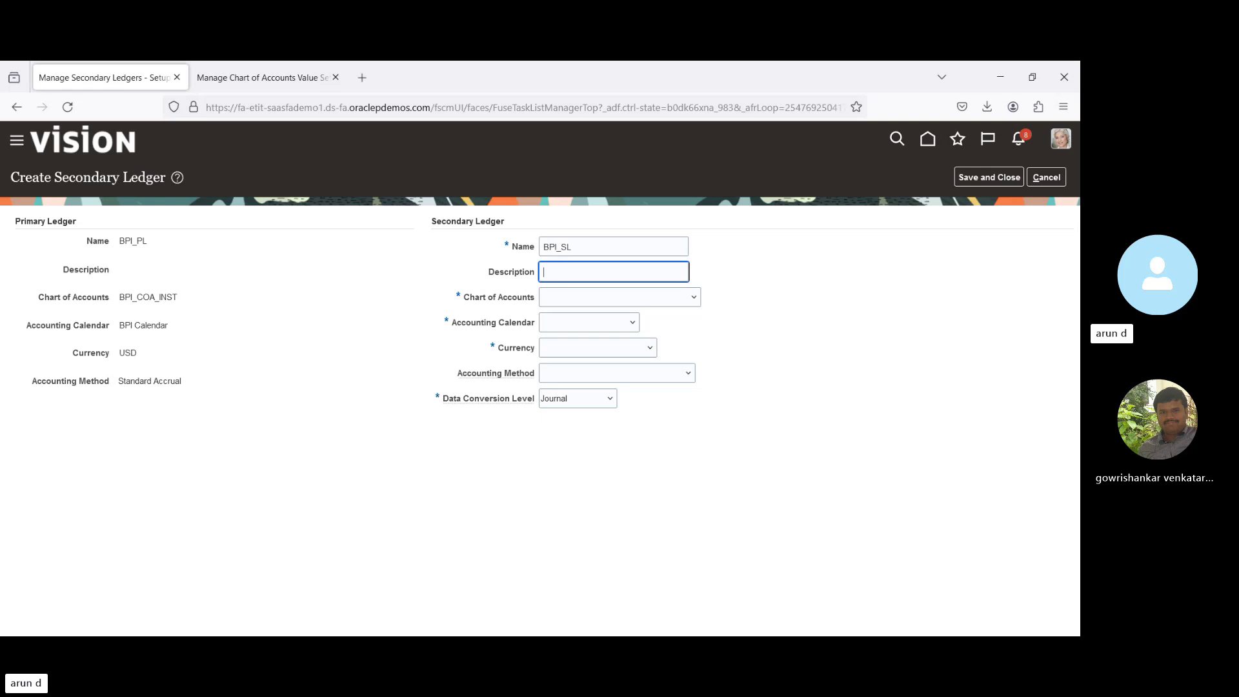
pyautogui.press('Down')
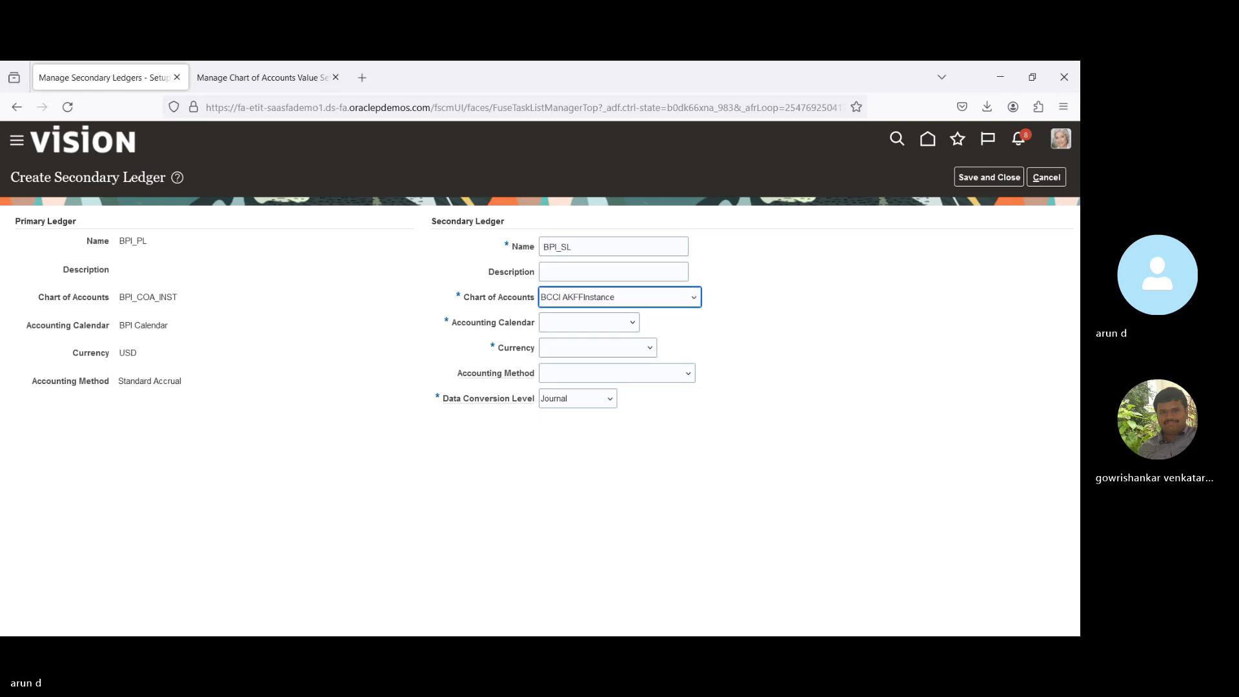
pyautogui.press('Down')
pyautogui.press('Down')
pyautogui.press('Up')
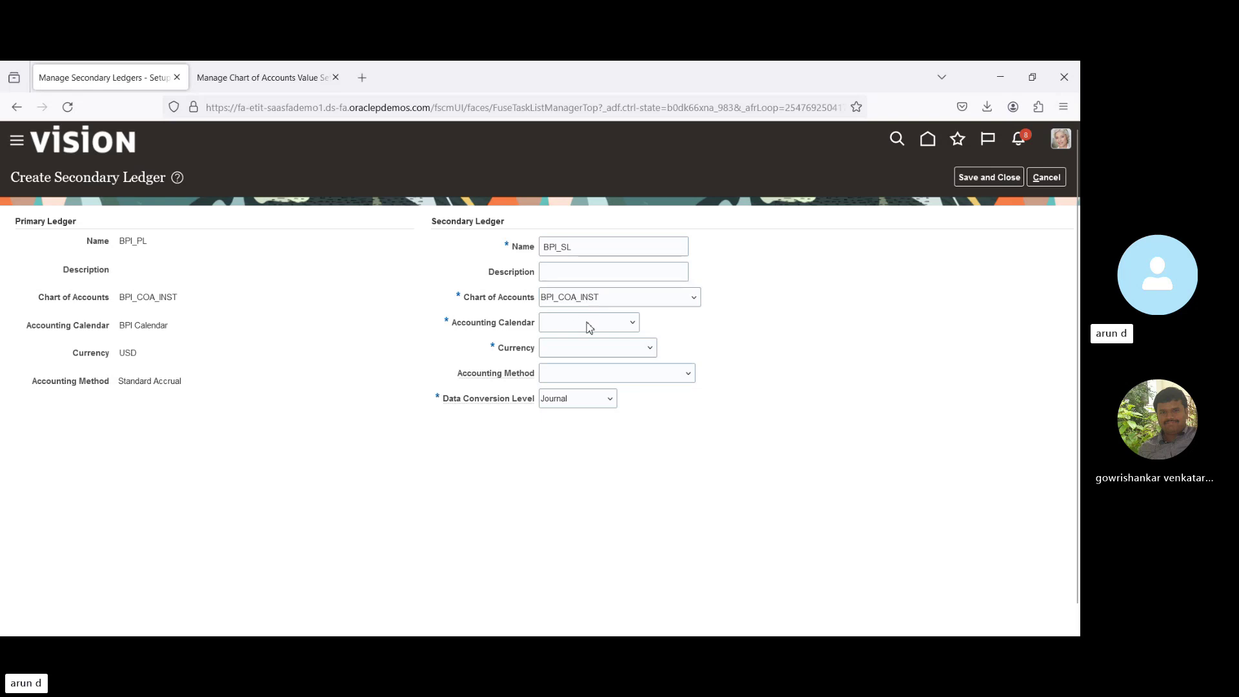
# Set calendar UAE PS, currency AED - UAE Dirham, and accounting method Standard Accrual, then attempt saving.
pyautogui.press('Down')
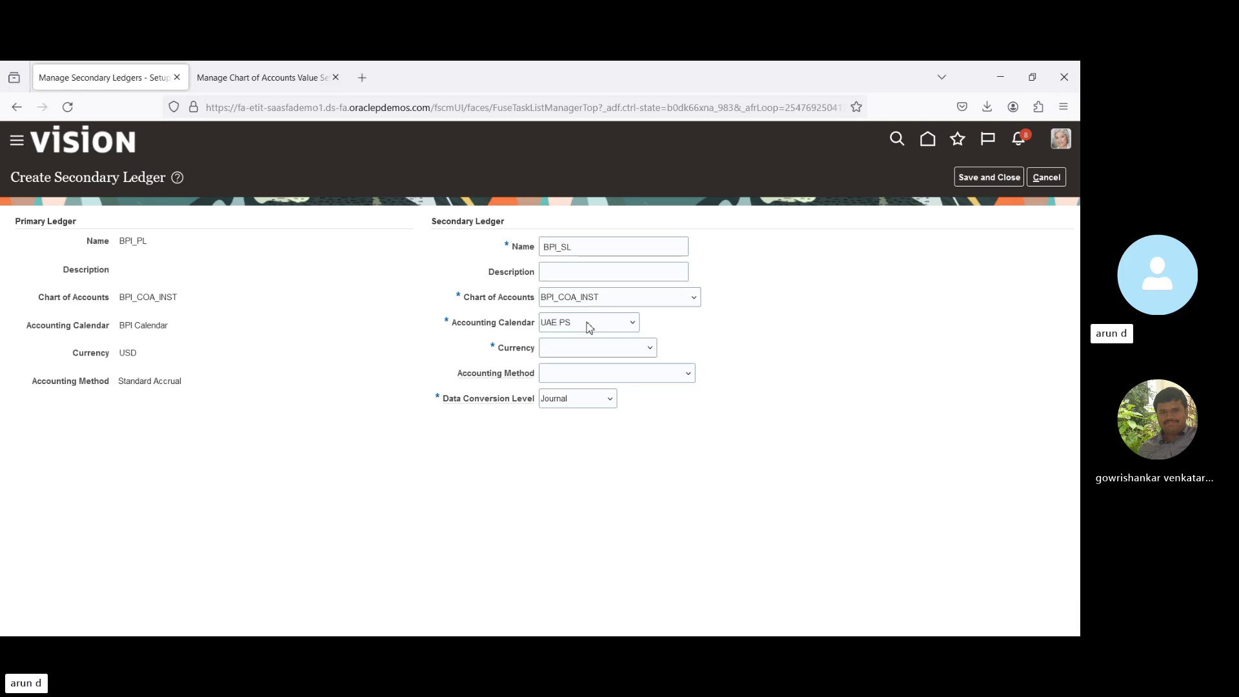
pyautogui.press('Down')
pyautogui.press('Up')
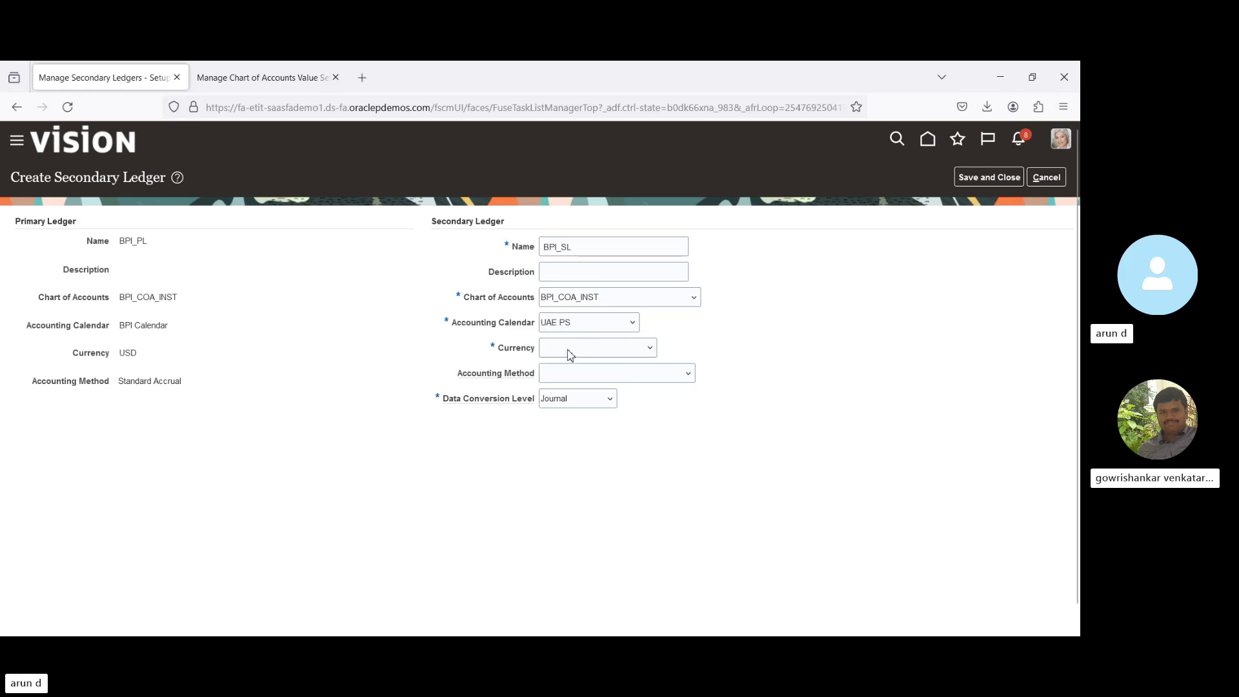
pyautogui.press('Down')
pyautogui.press('Down')
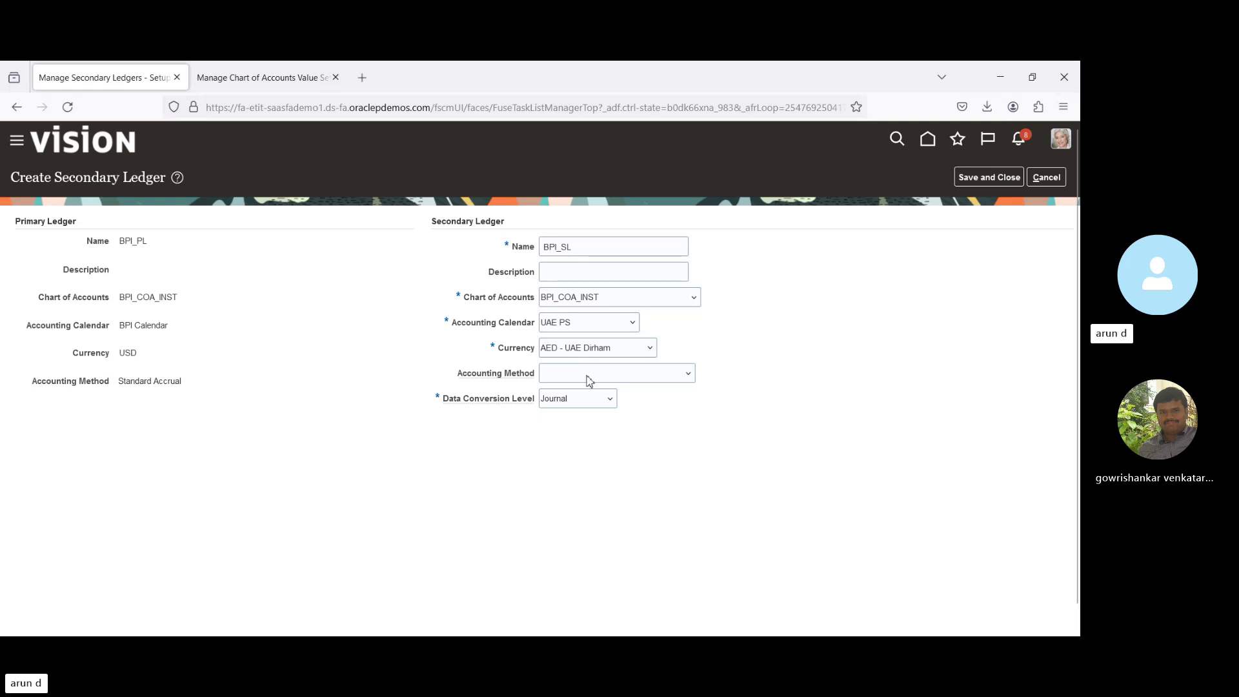
pyautogui.press('Down')
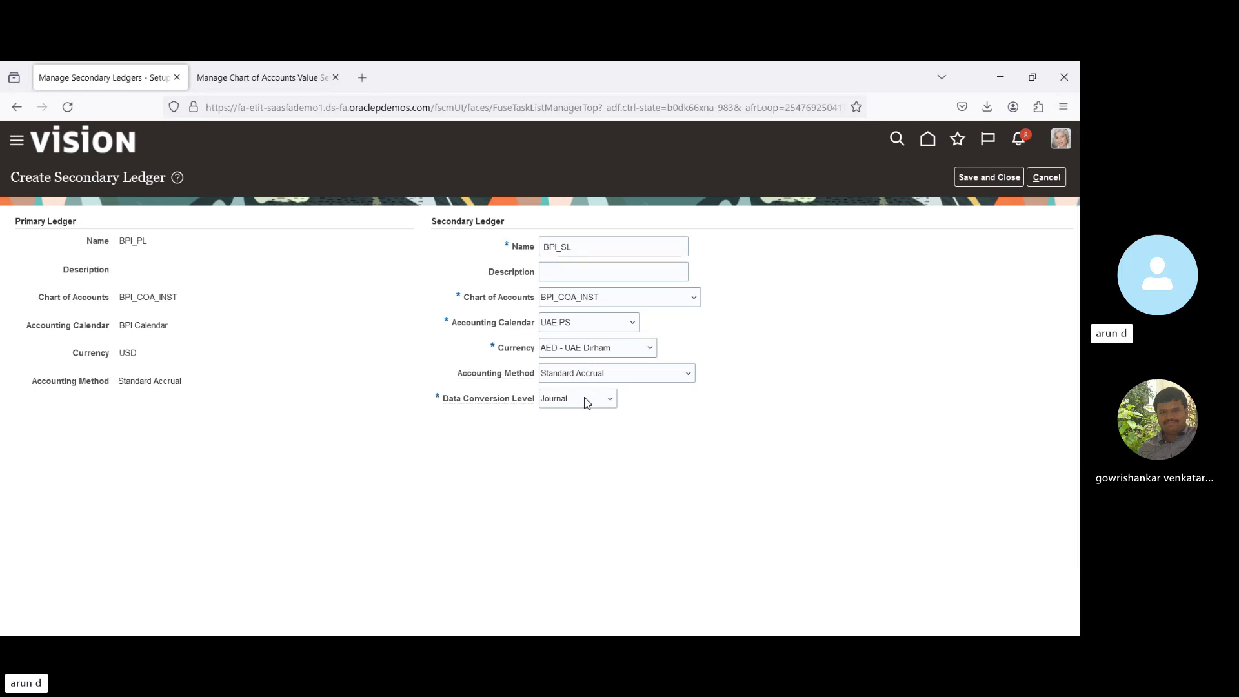
pyautogui.click(968, 179)
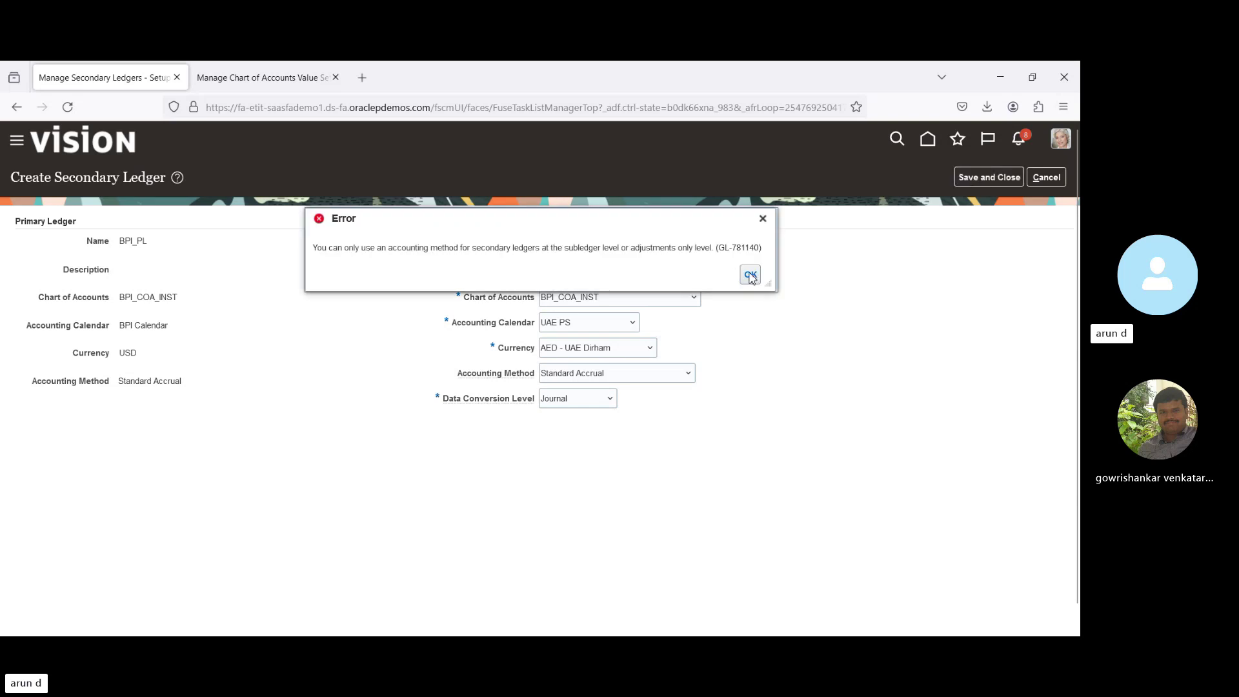
# Dismiss the accounting method error and save BPI_SL with the method left blank.
pyautogui.click(750, 275)
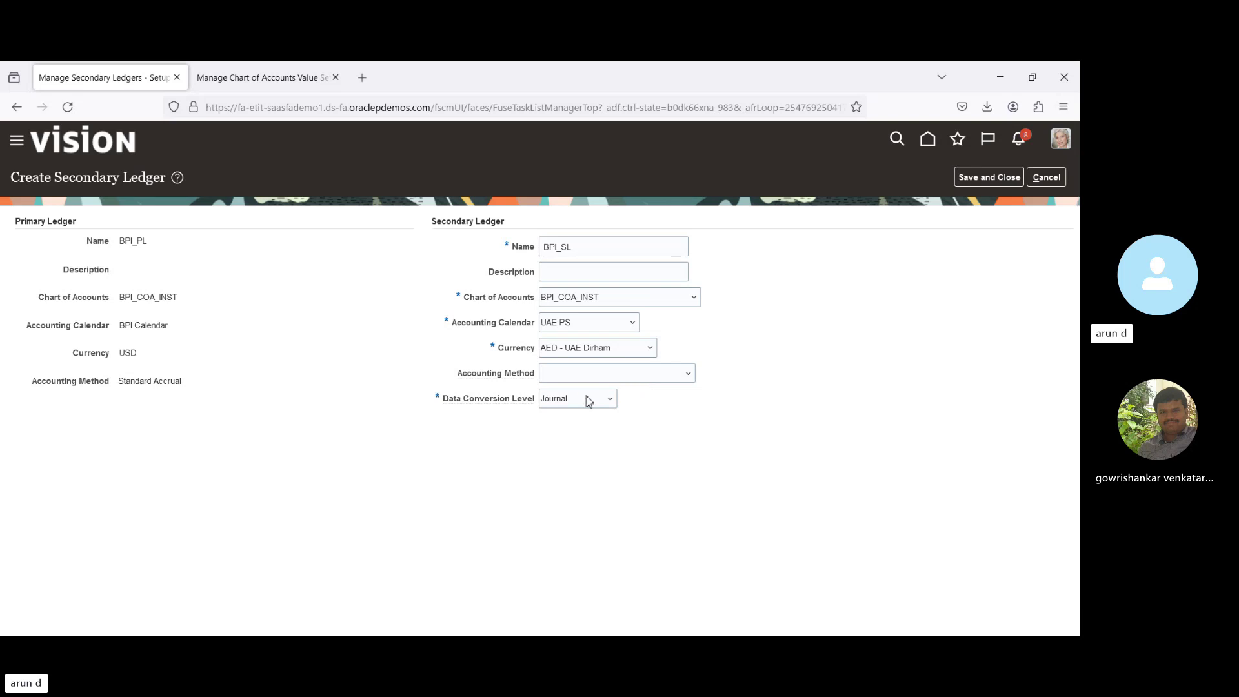
pyautogui.click(981, 177)
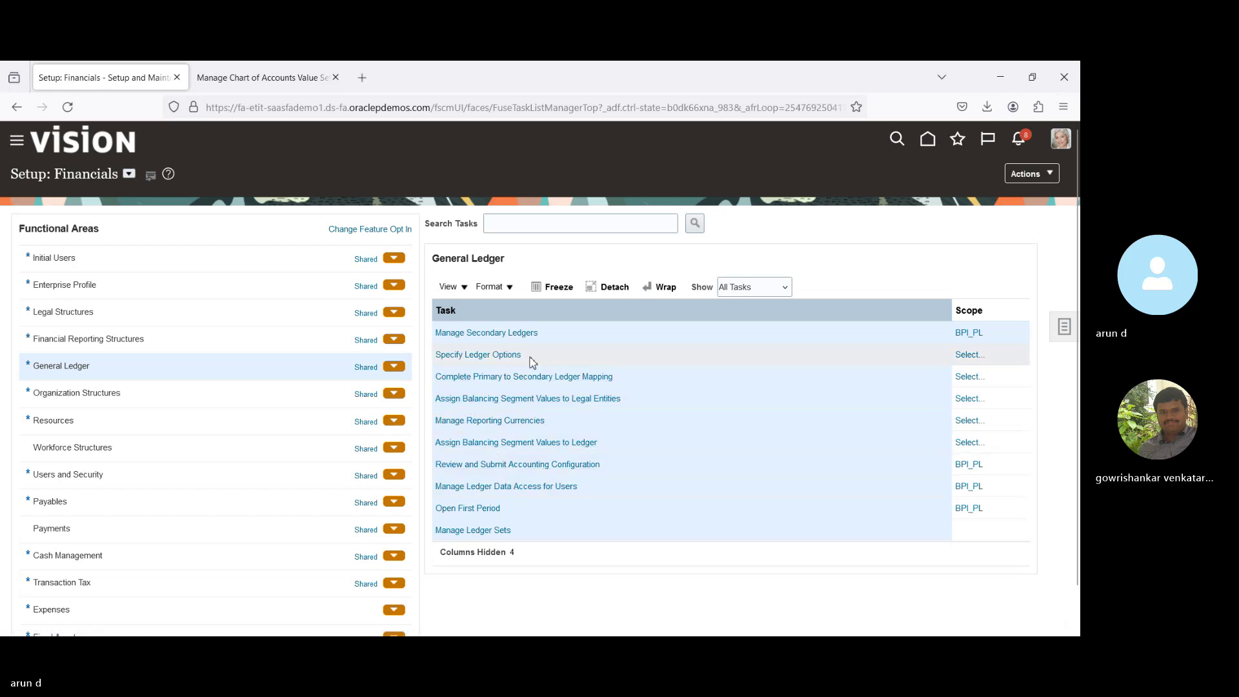
# Open Specify Ledger Options under the BPI_PL scope and choose BPI_SL as the ledger.
pyautogui.click(463, 356)
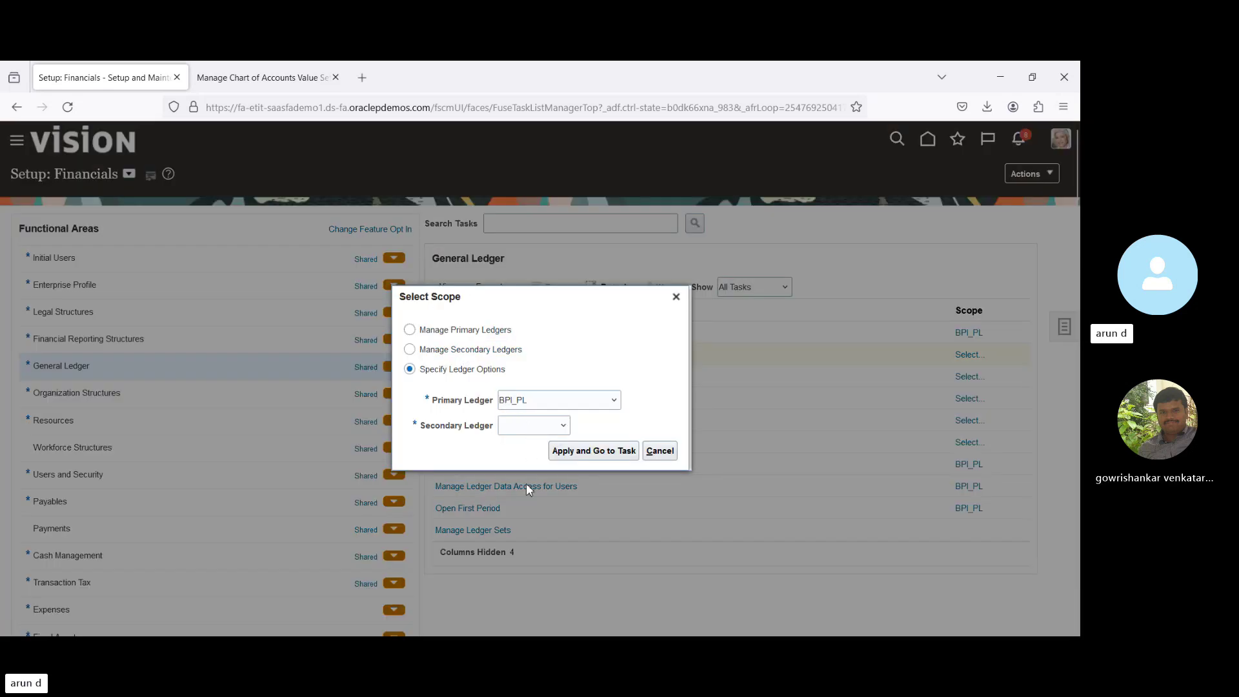
pyautogui.click(592, 452)
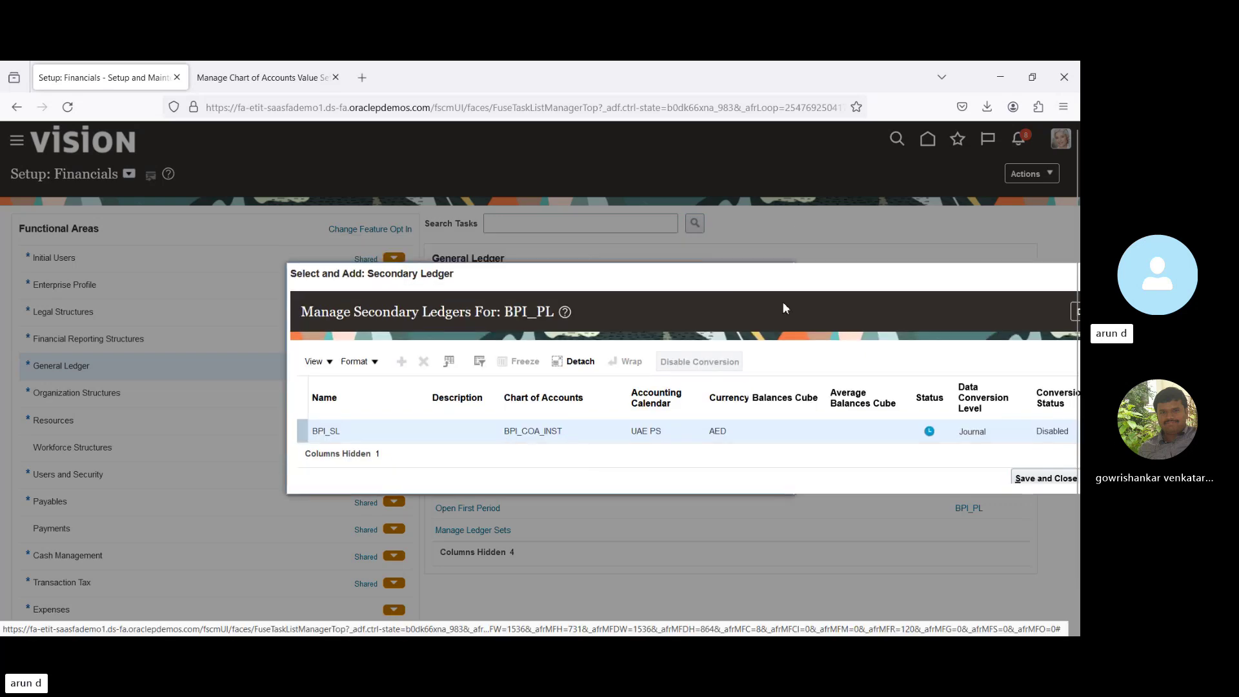
pyautogui.moveTo(835, 282); pyautogui.dragTo(546, 282)
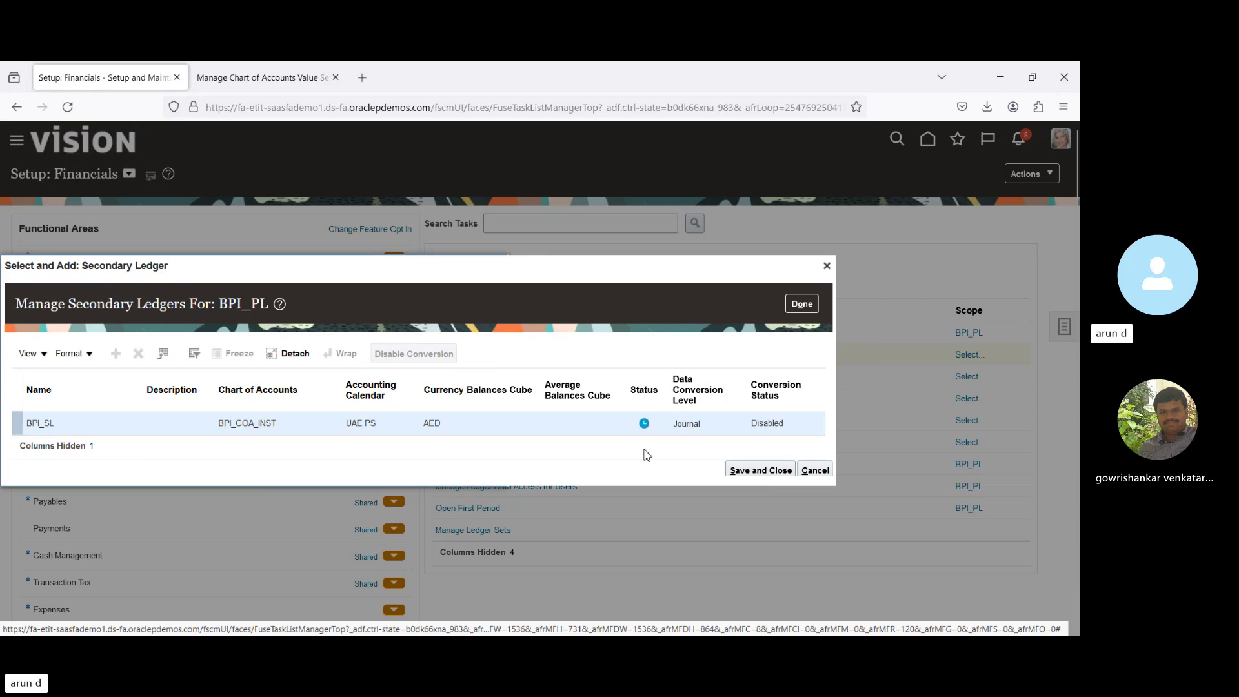
pyautogui.click(754, 470)
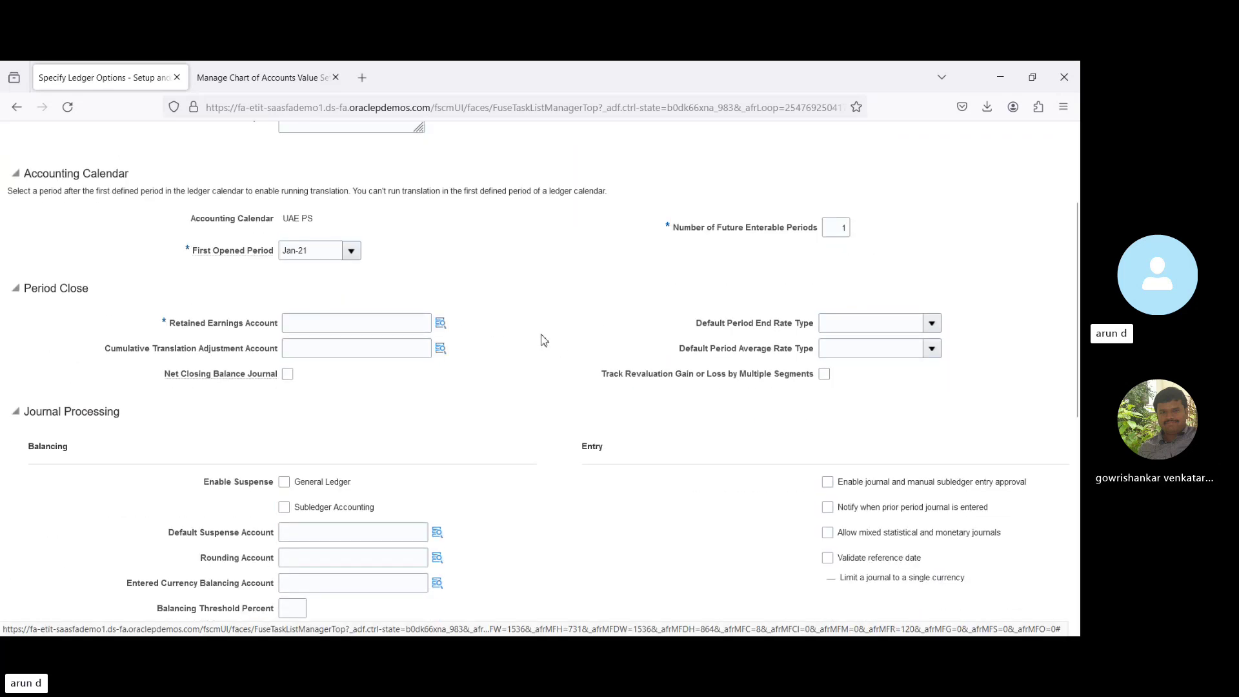
# Build the retained earnings account from company 901, account 33100, cost center 120, intercompany 101.
pyautogui.click(439, 326)
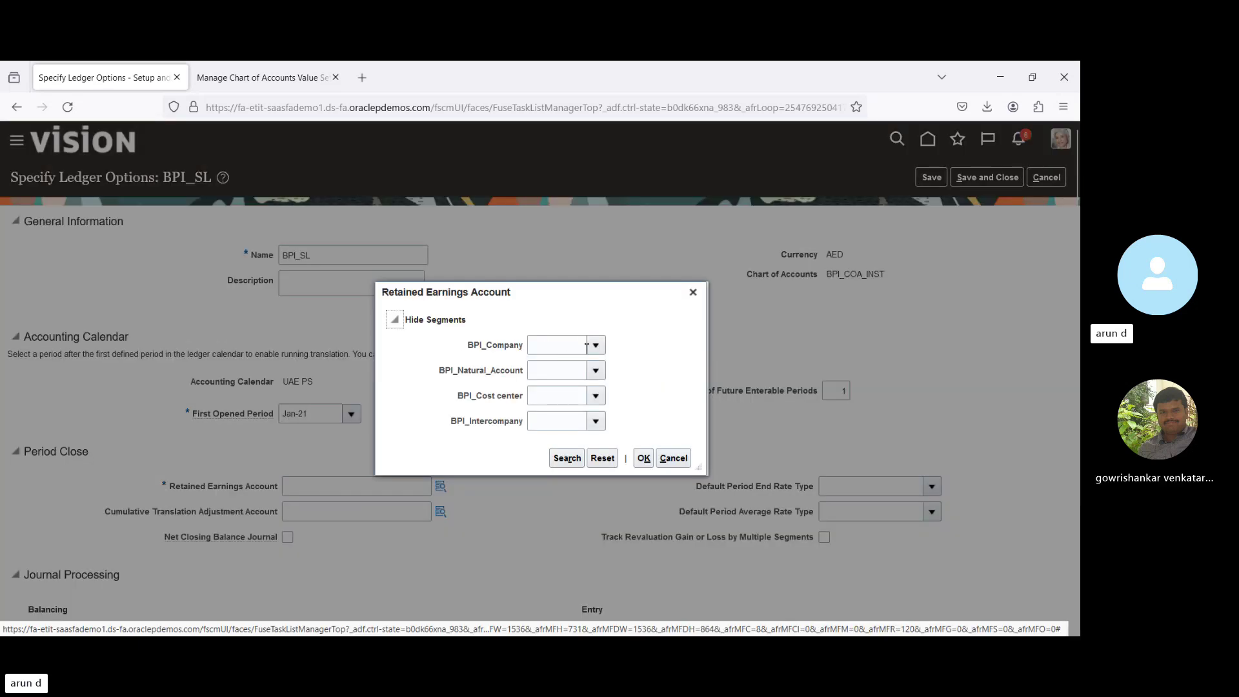
pyautogui.click(595, 347)
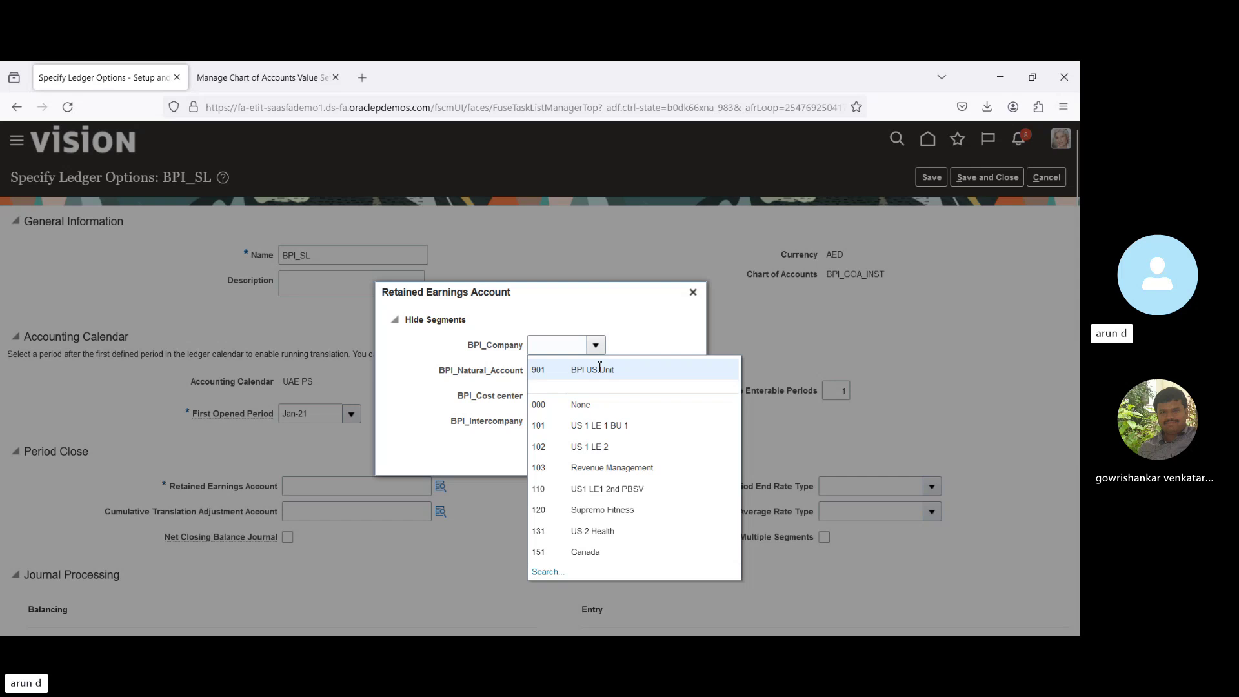
pyautogui.click(599, 368)
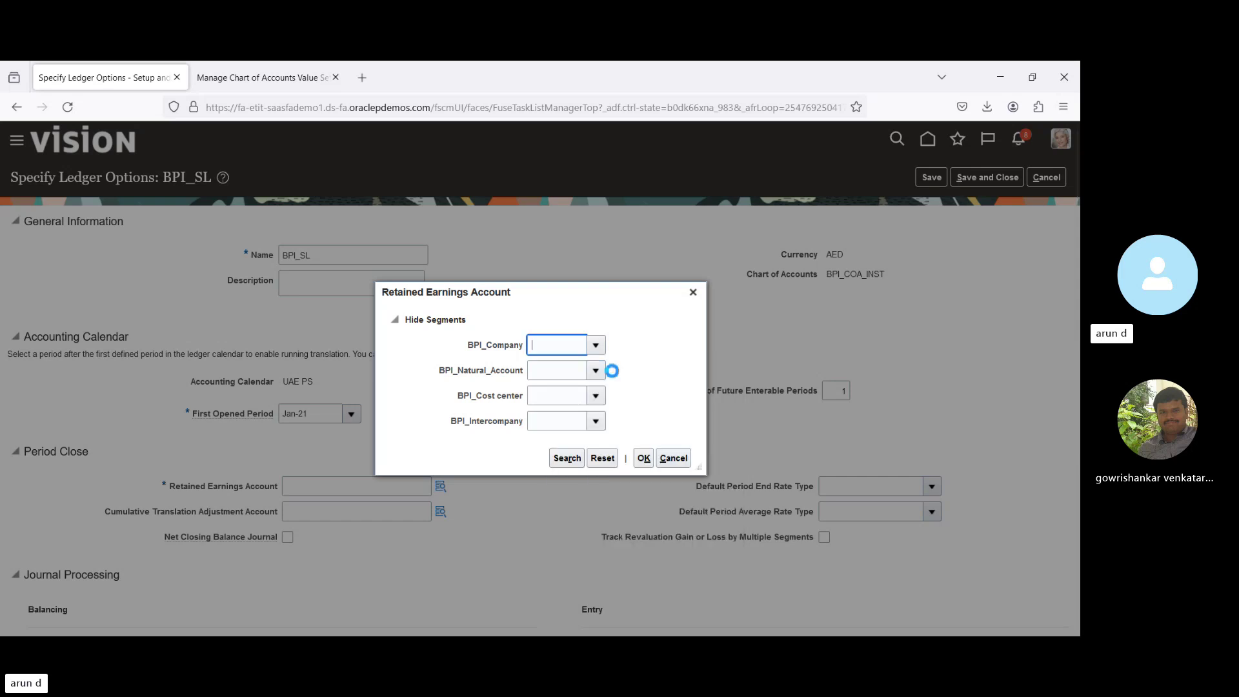
pyautogui.click(597, 371)
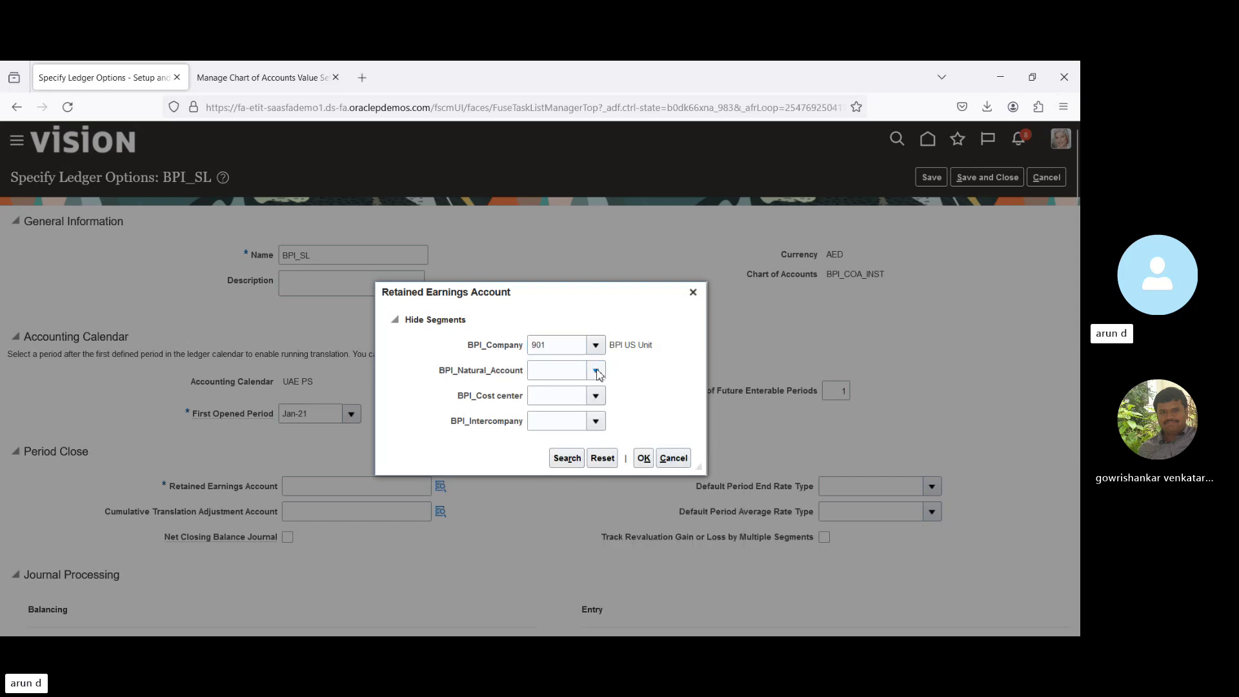
pyautogui.click(569, 396)
pyautogui.click(595, 398)
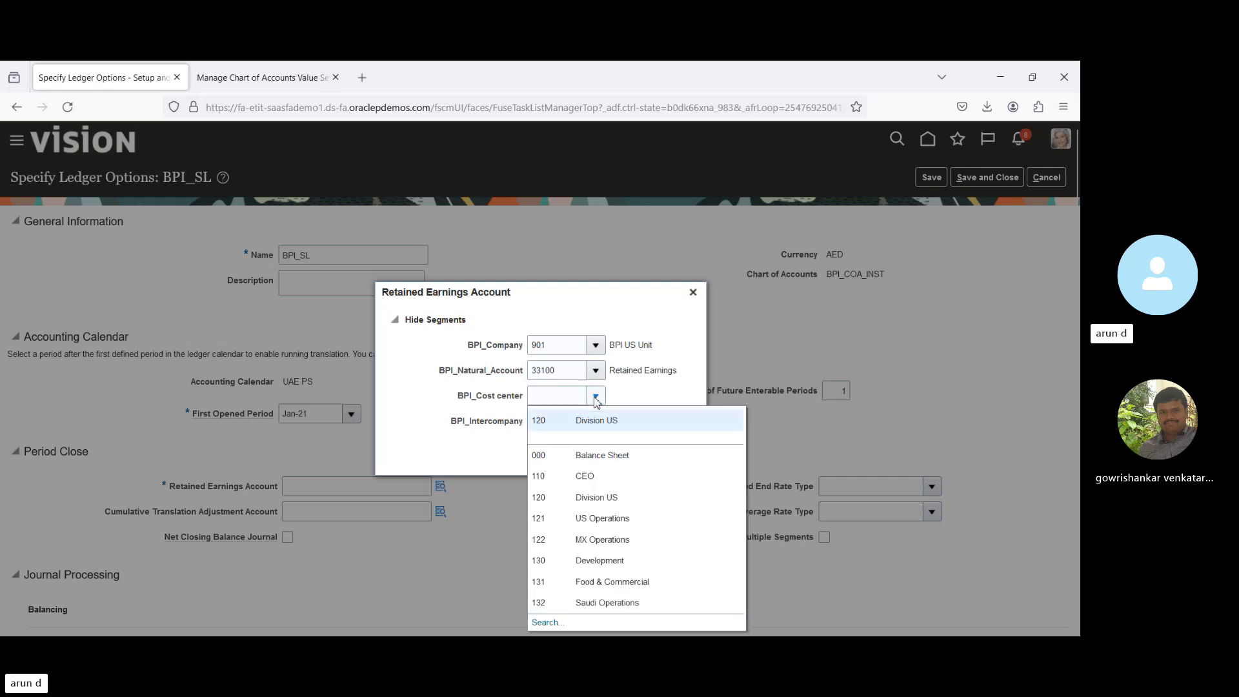
pyautogui.click(627, 426)
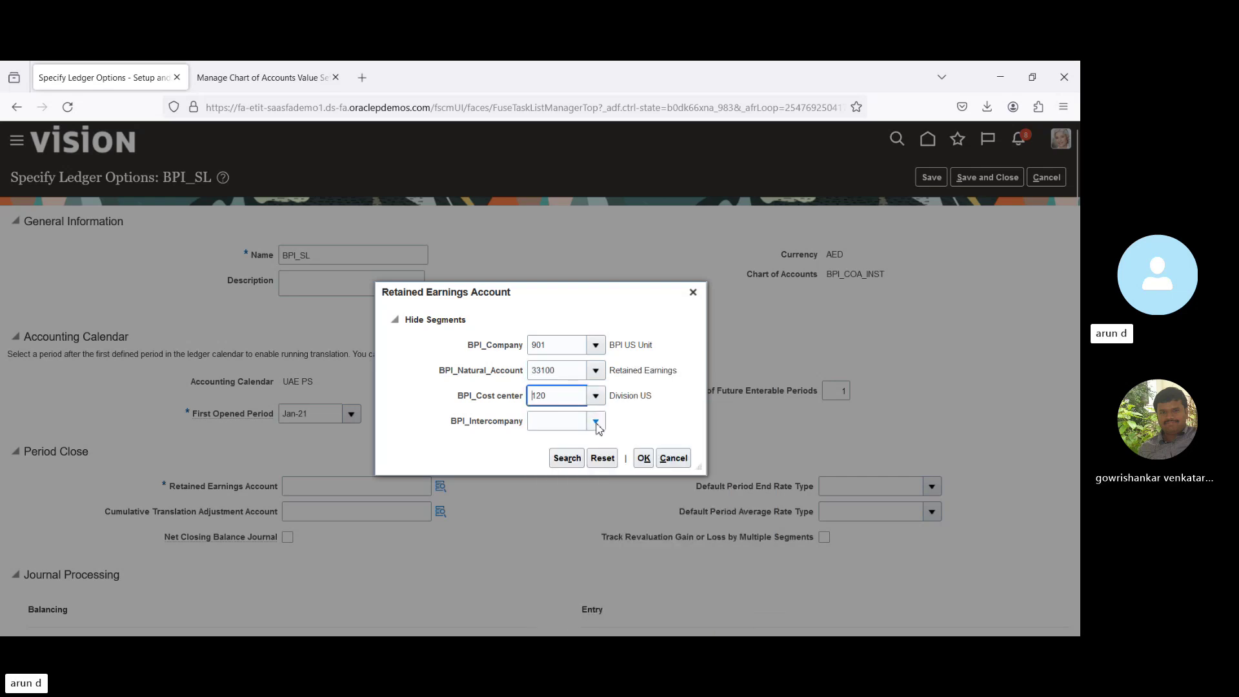
pyautogui.click(596, 422)
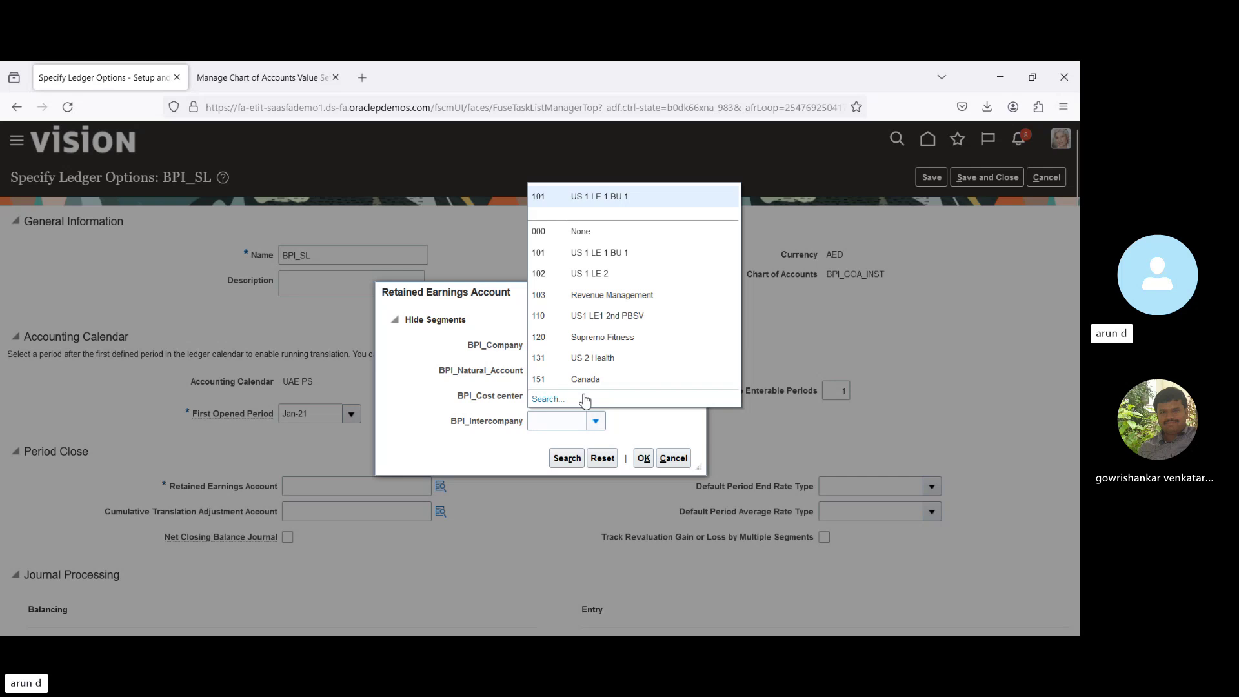
pyautogui.click(590, 199)
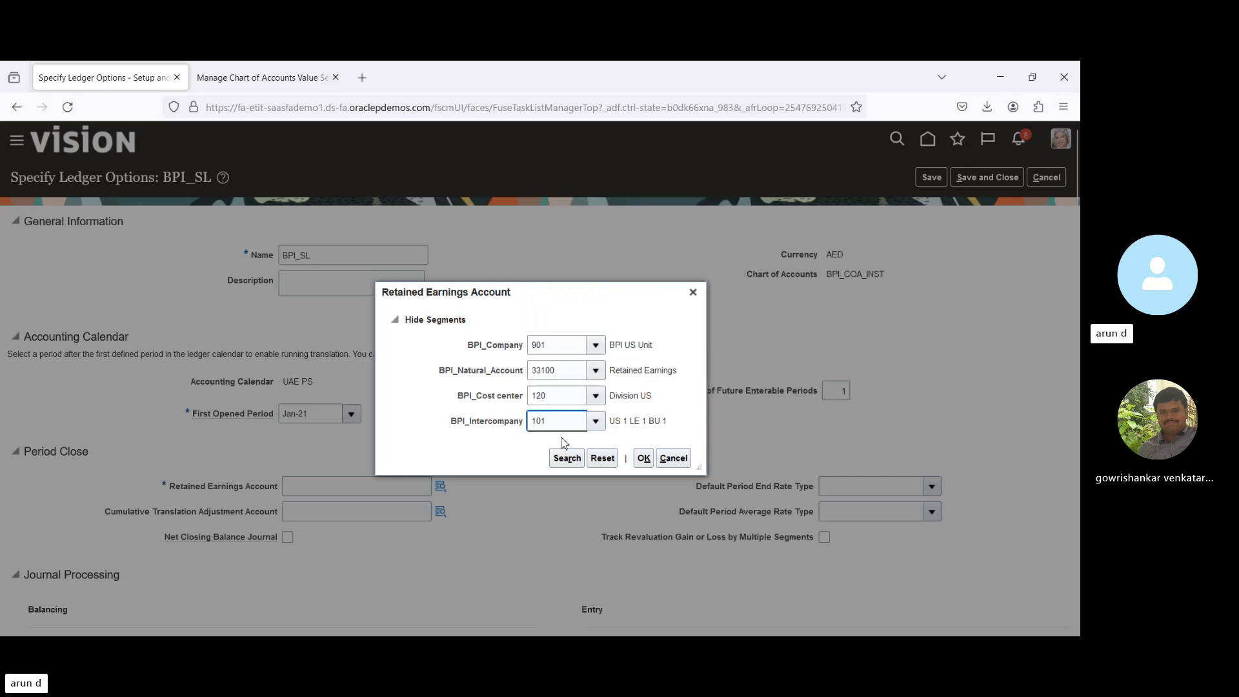
pyautogui.click(643, 458)
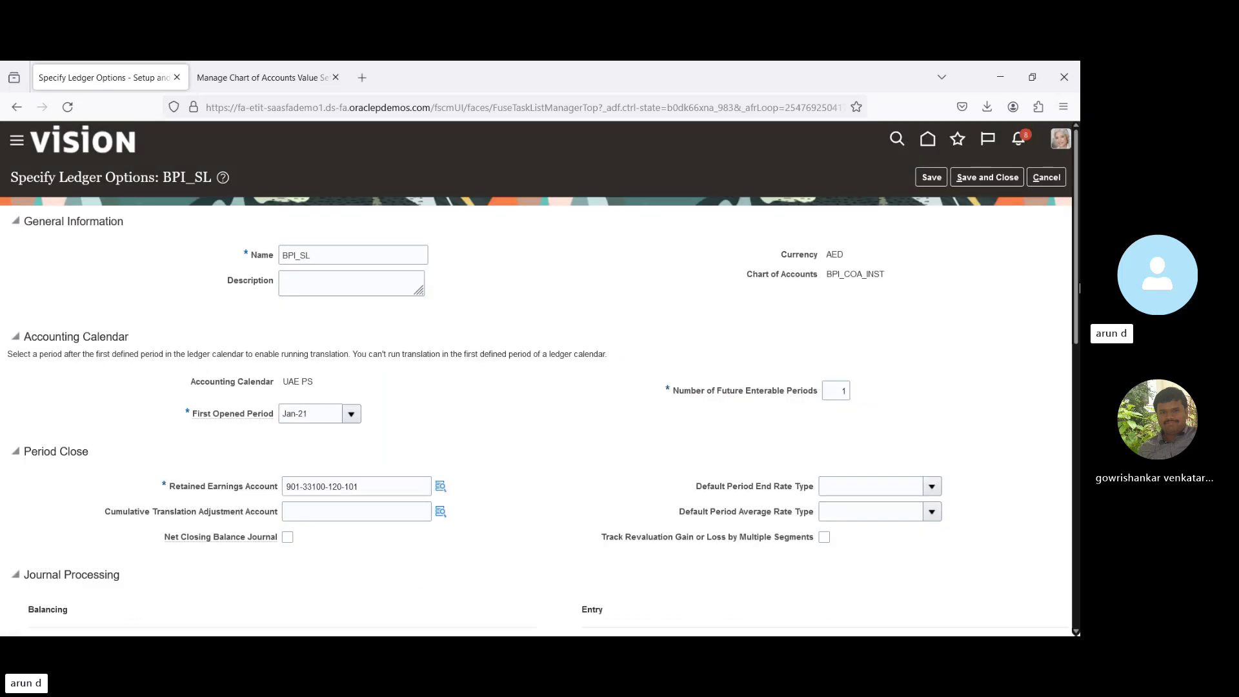
# Review the BPI_SL ledger options page, then save and close it.
pyautogui.moveTo(1079, 288); pyautogui.dragTo(1080, 571)
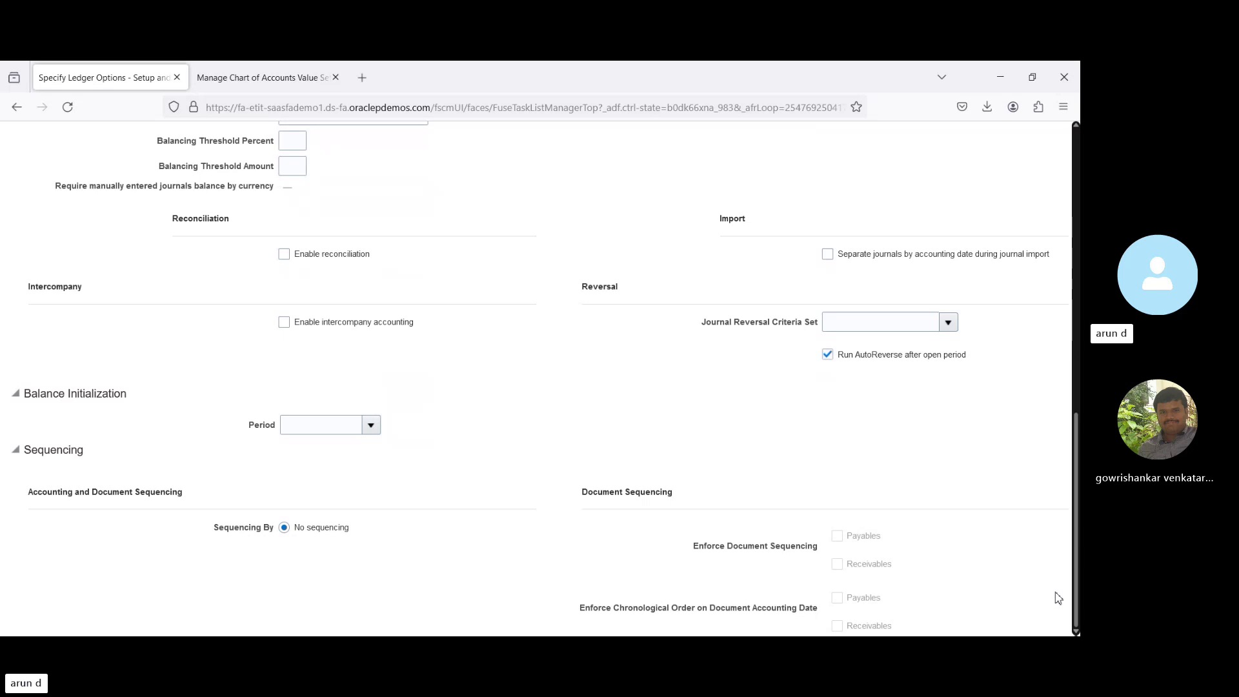
pyautogui.scroll(2, 1049, 525)
pyautogui.scroll(-2, 1046, 526)
pyautogui.scroll(12, 1045, 471)
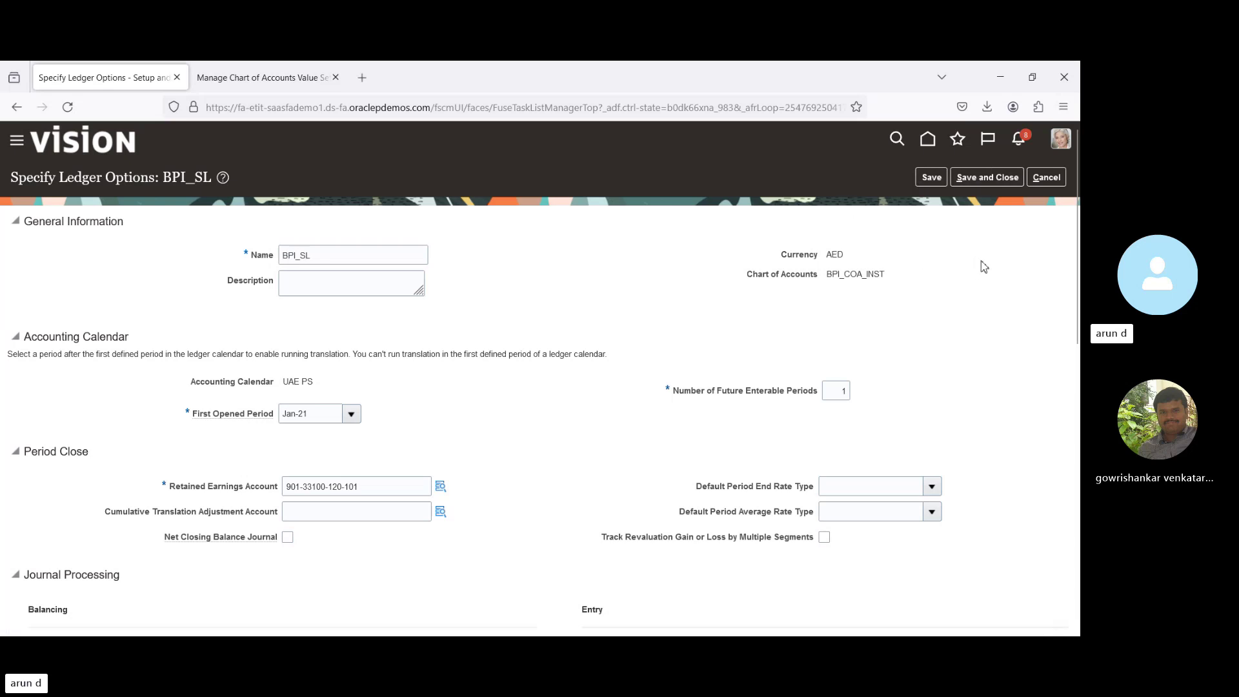
pyautogui.click(974, 175)
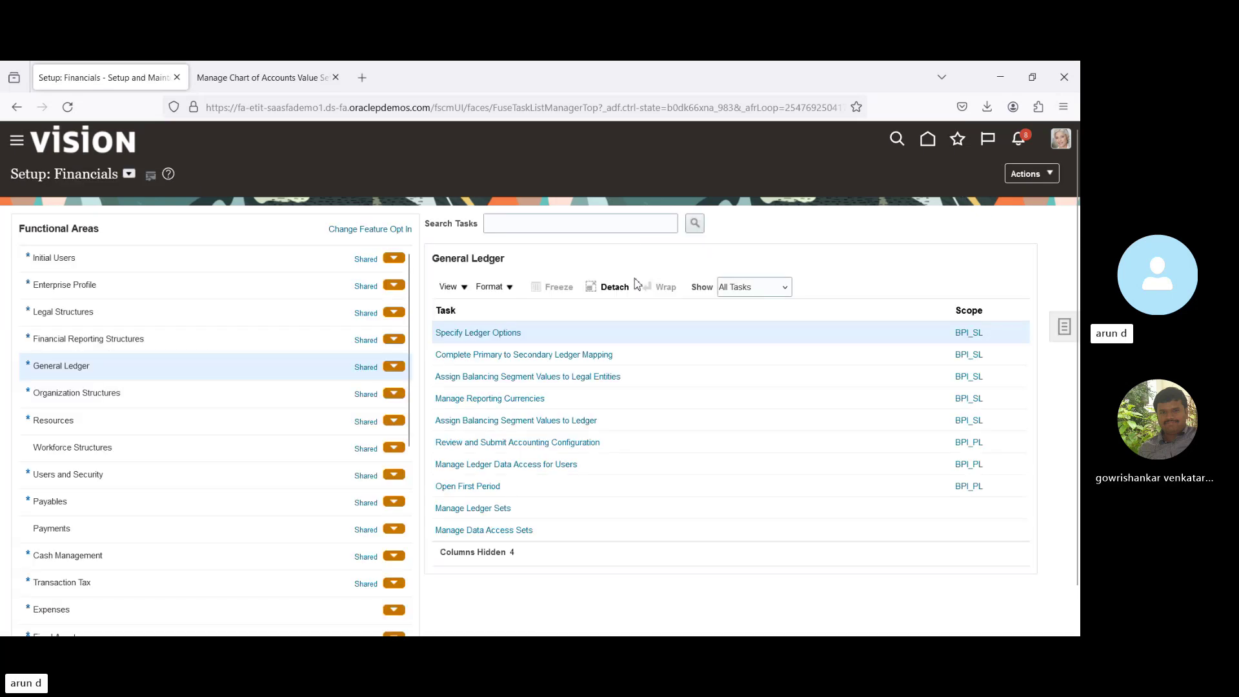
# Open the BPI_PL to BPI_SL mapping, dismiss the warning, and choose Corporate rate type.
pyautogui.click(494, 357)
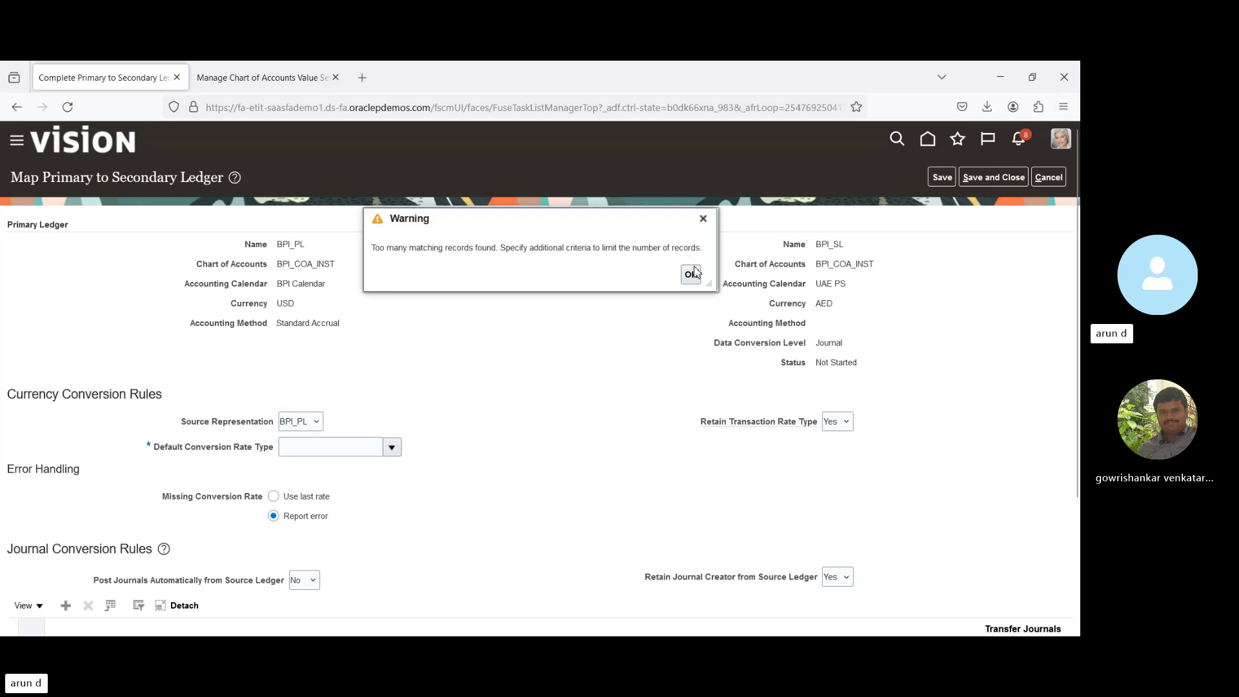
pyautogui.click(691, 274)
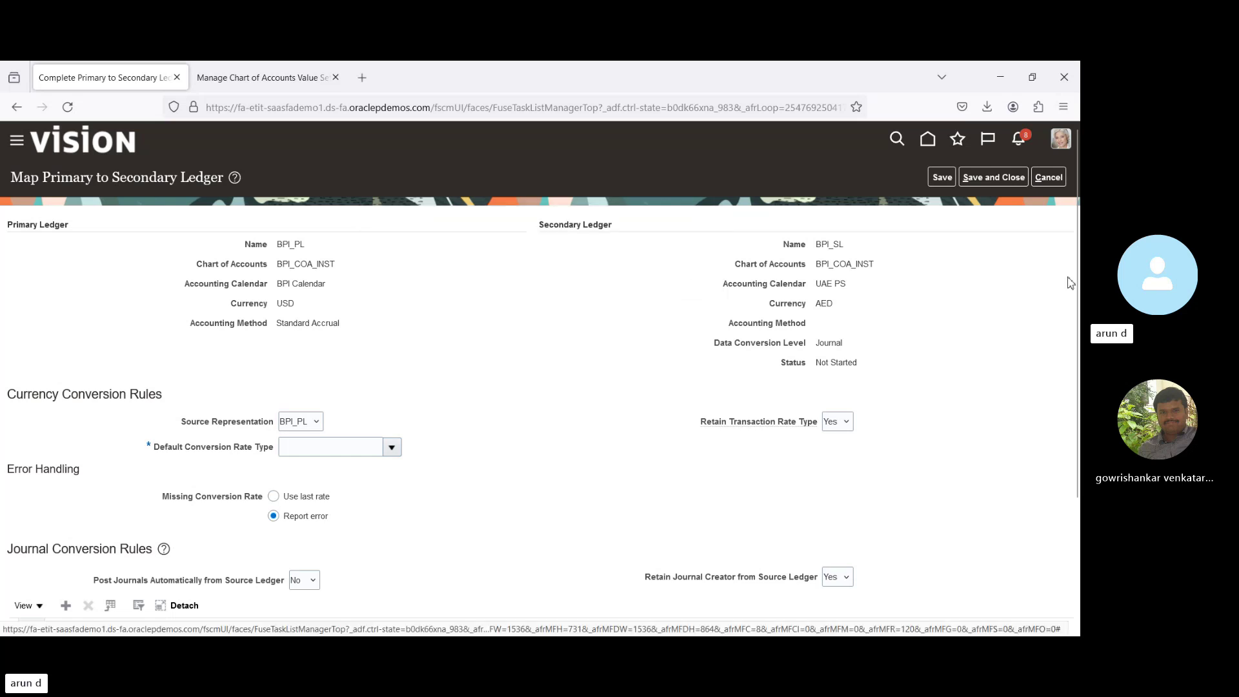
pyautogui.scroll(-1, 474, 452)
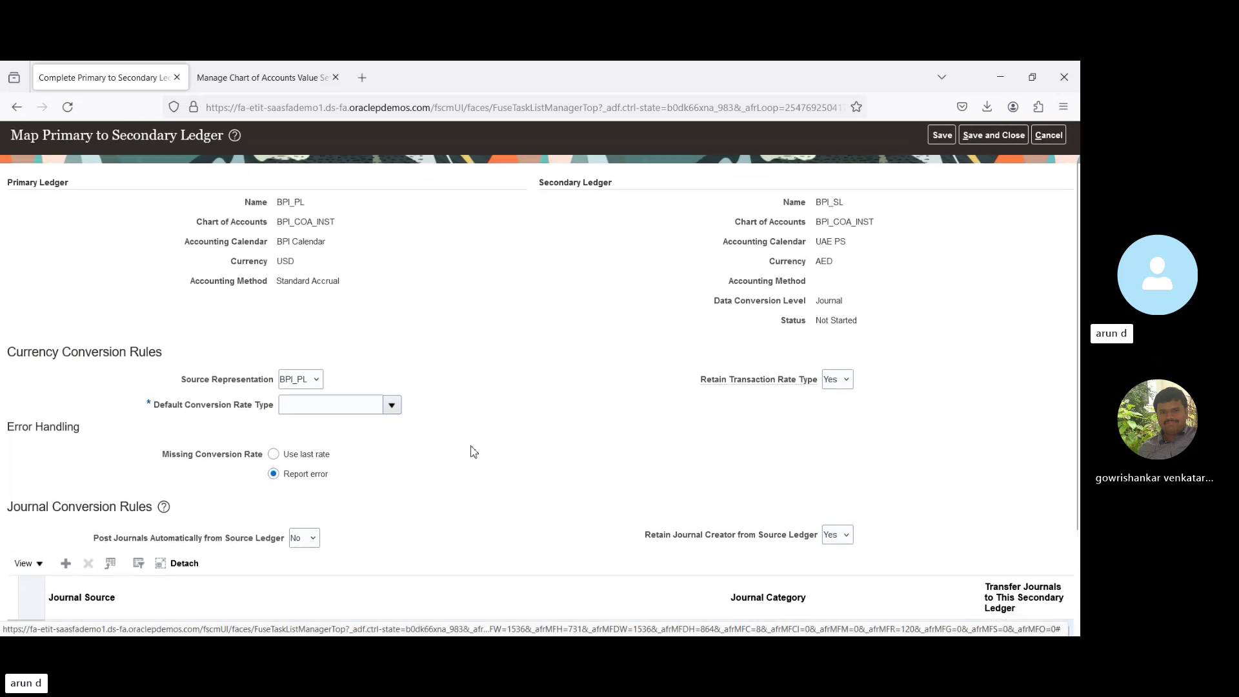
pyautogui.click(393, 406)
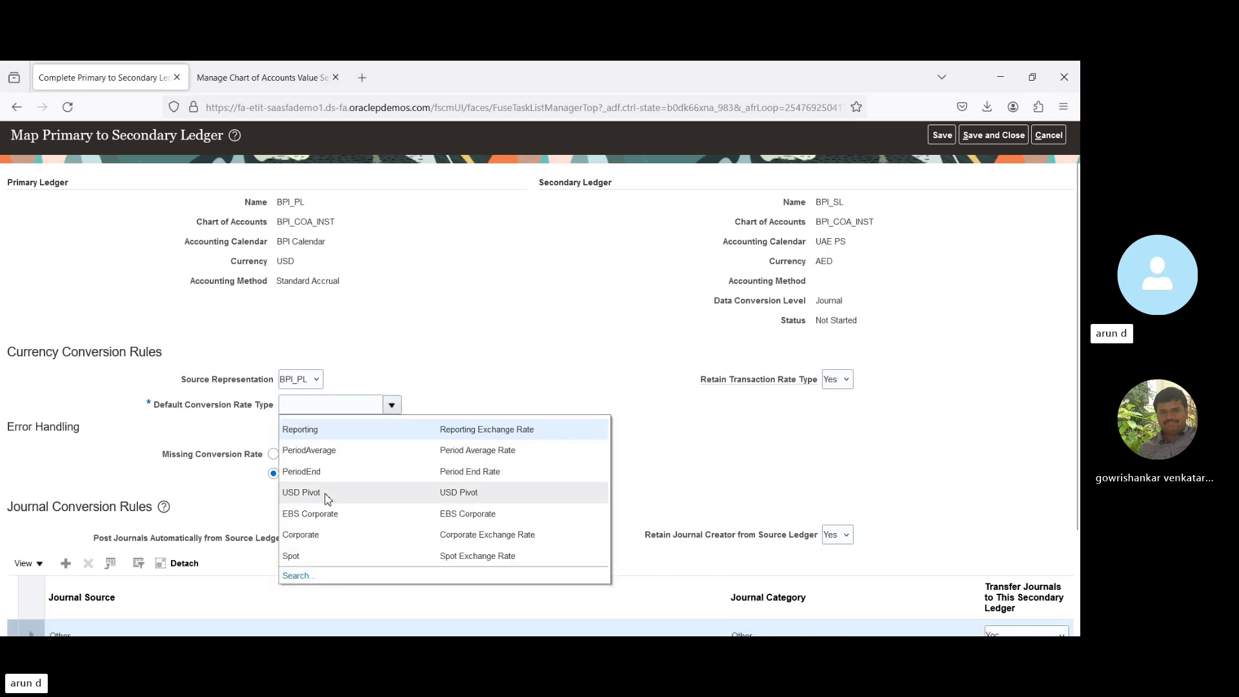
pyautogui.click(336, 535)
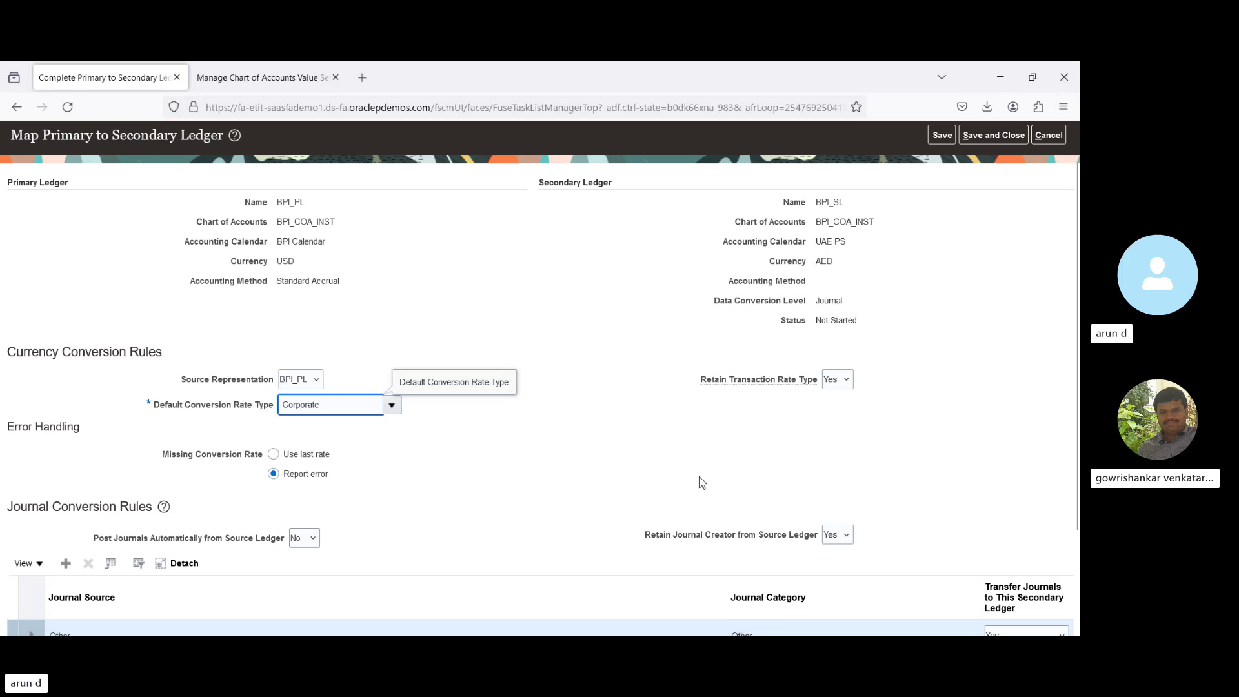
pyautogui.scroll(-3, 1026, 465)
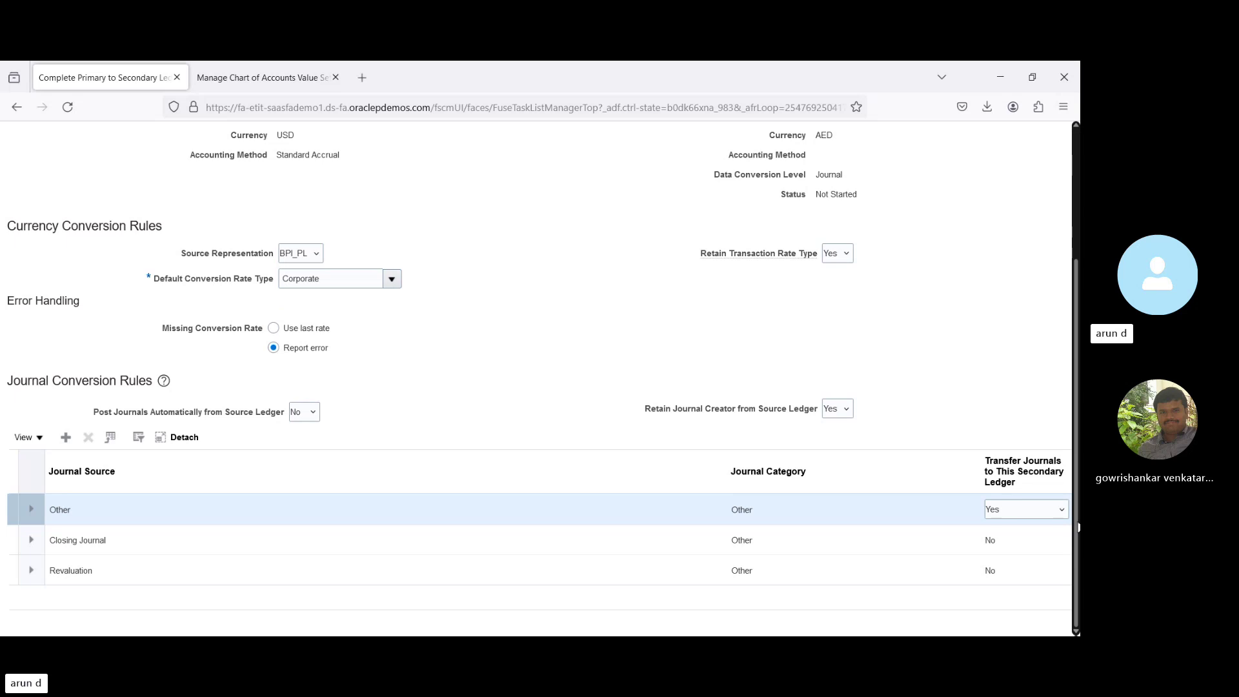
pyautogui.scroll(5, 1078, 527)
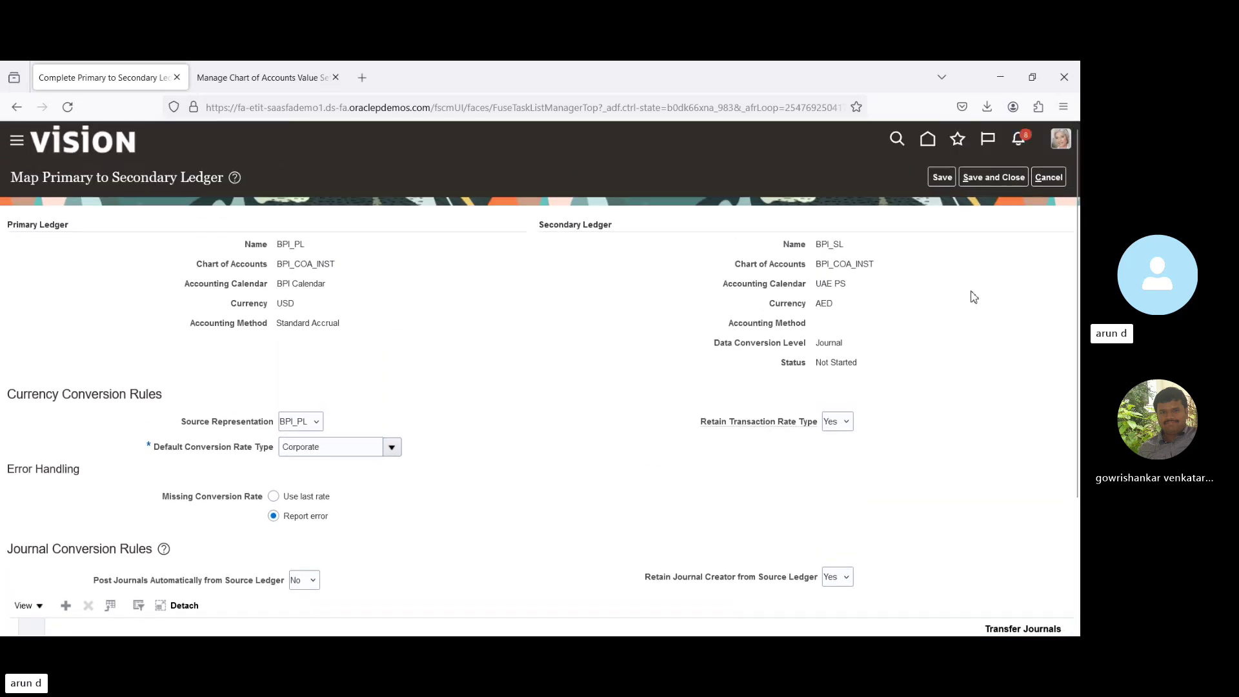
# Save and close the mapping, confirming to proceed without a chart of accounts mapping.
pyautogui.click(997, 179)
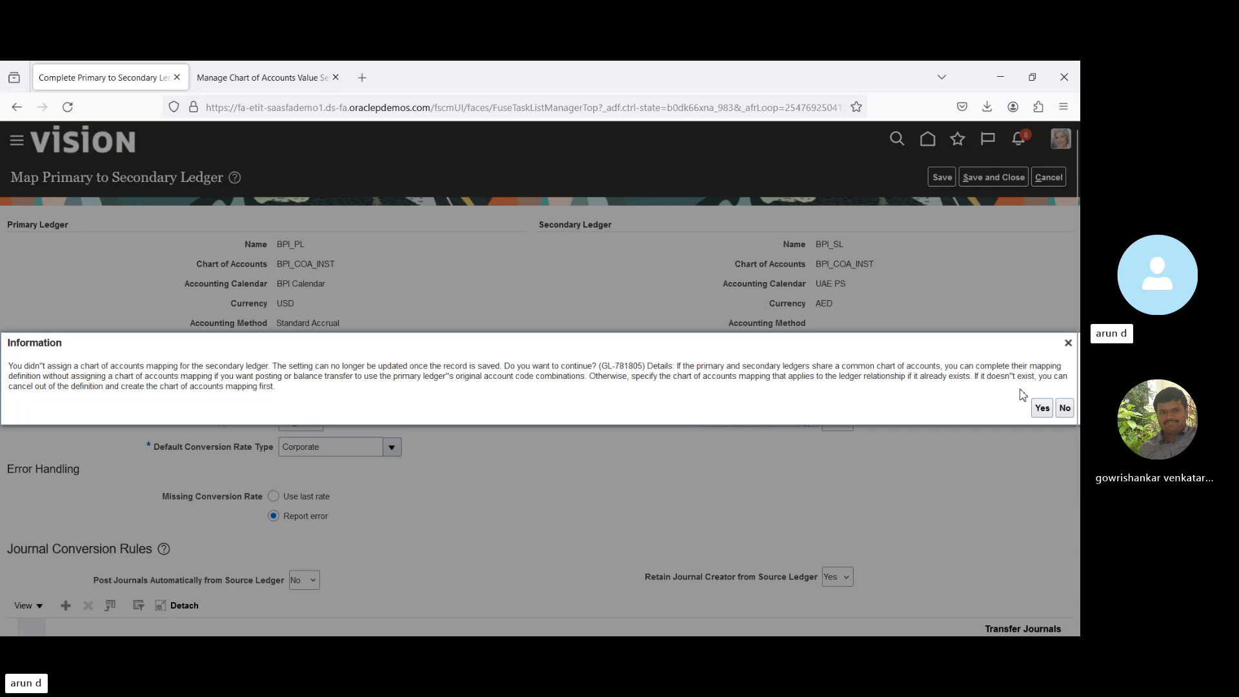
pyautogui.click(1041, 408)
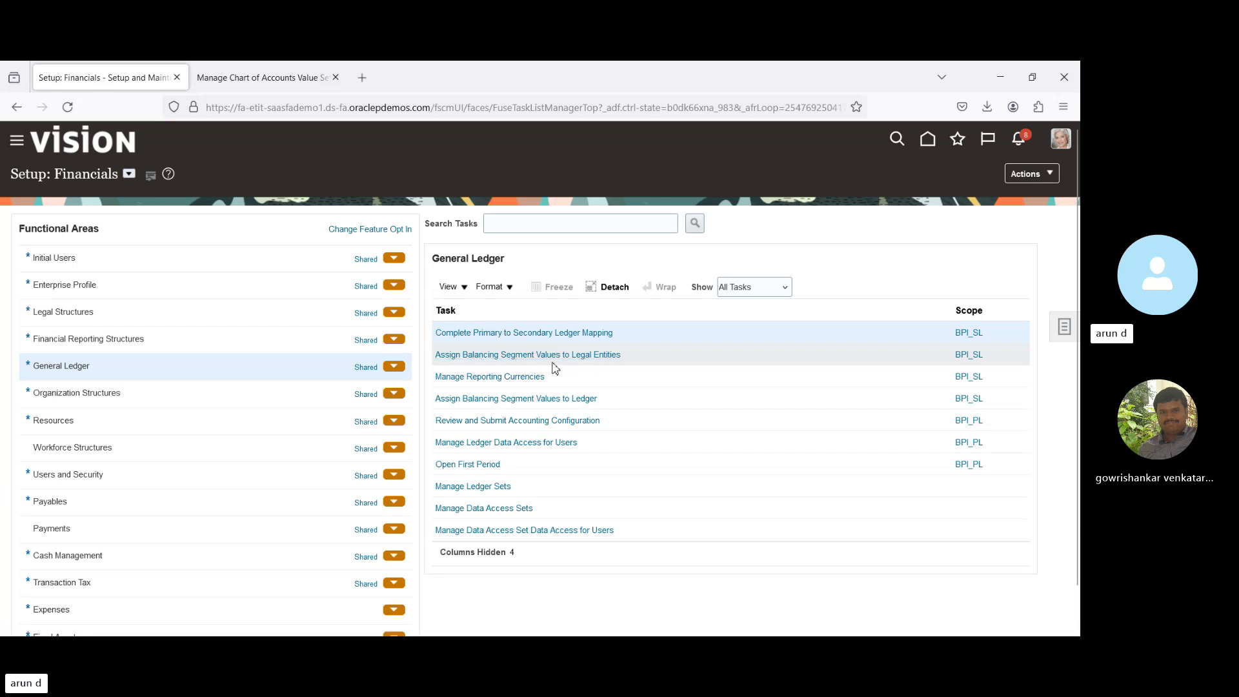
# Open Assign Balancing Segment Values to Legal Entities, acknowledge it's not needed, and save.
pyautogui.click(535, 356)
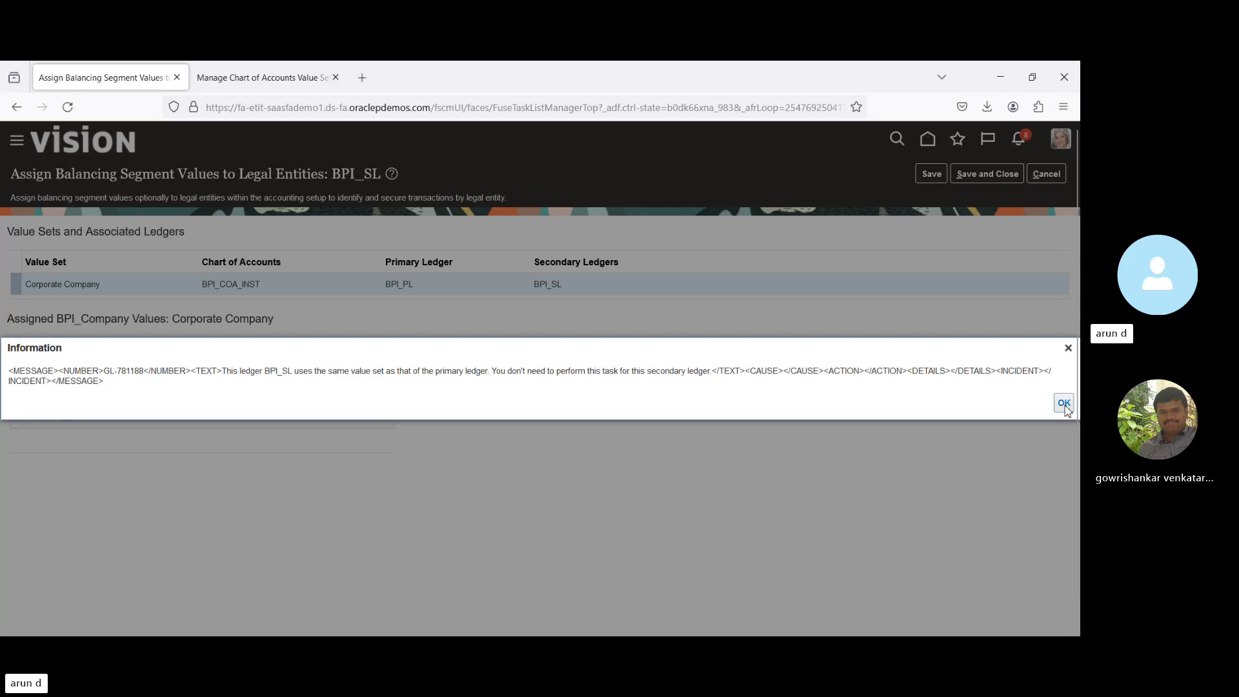
pyautogui.click(1063, 403)
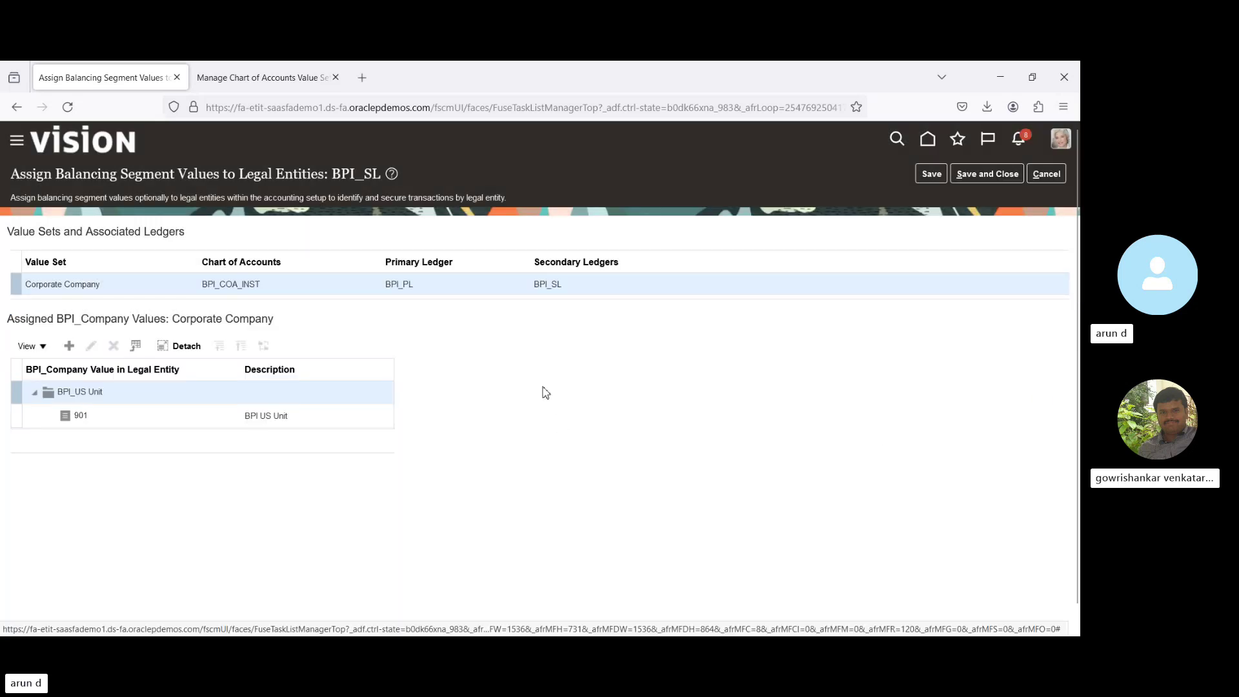
pyautogui.click(1003, 180)
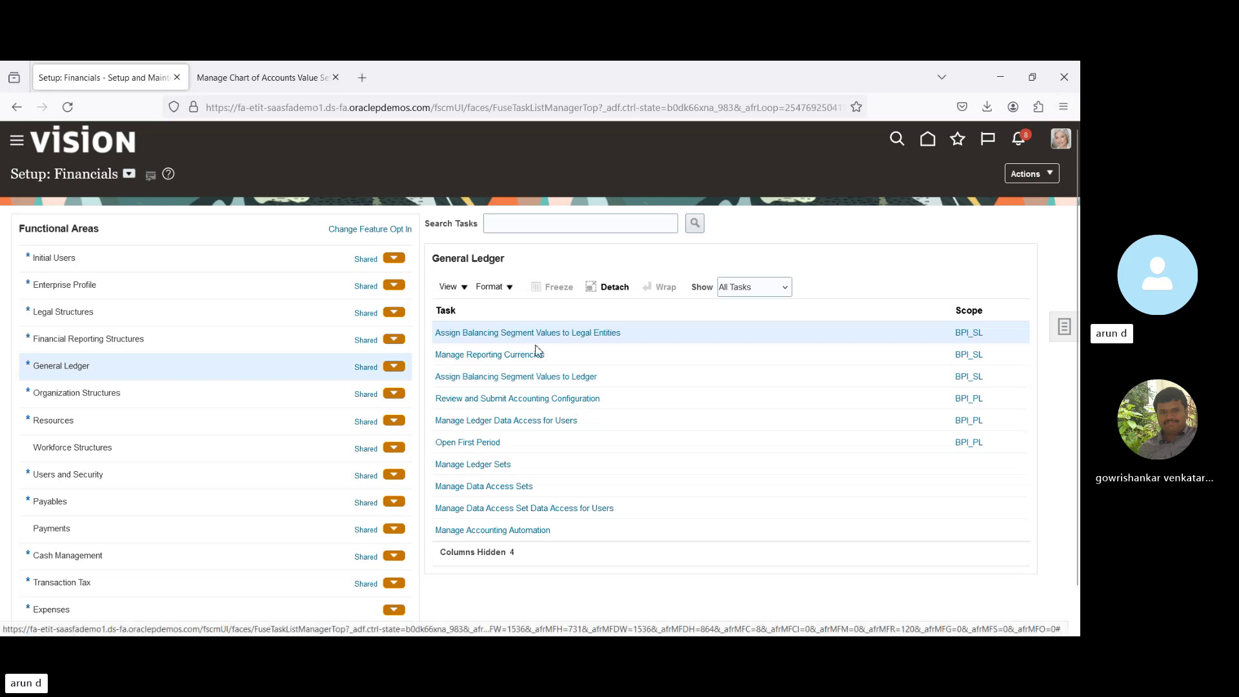
# Visit Manage Reporting Currencies, then open Review and Submit Accounting Configuration for BPI_PL.
pyautogui.click(555, 354)
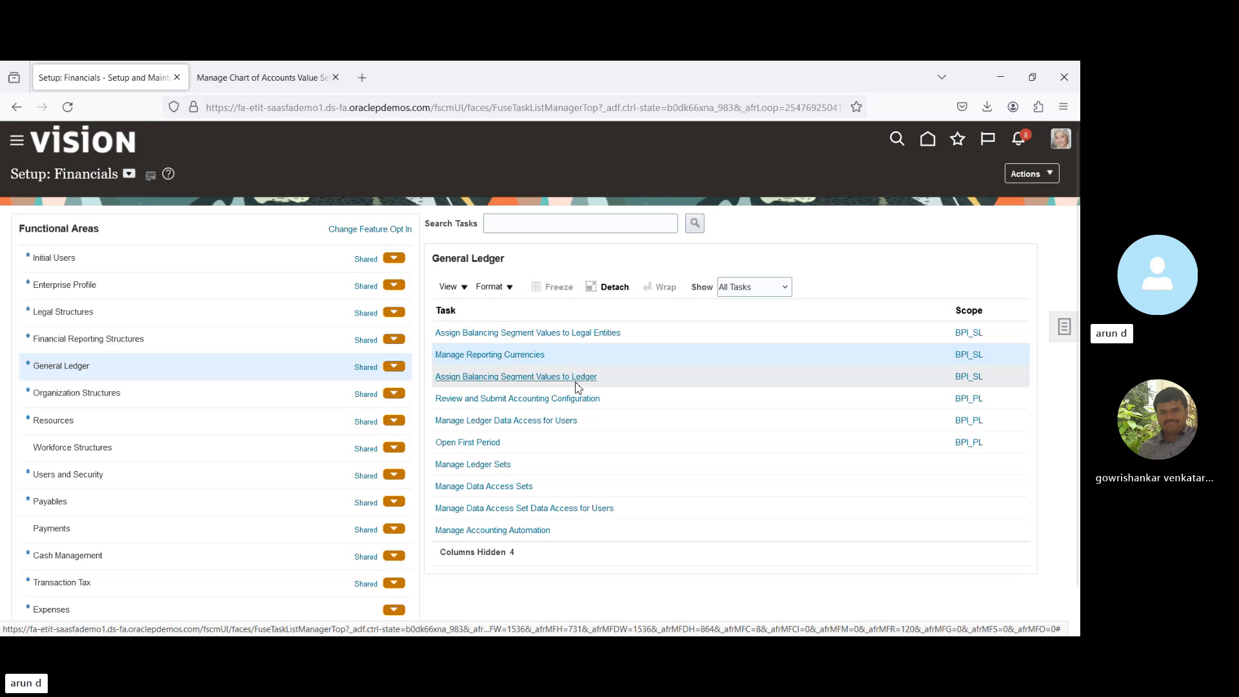
pyautogui.click(586, 400)
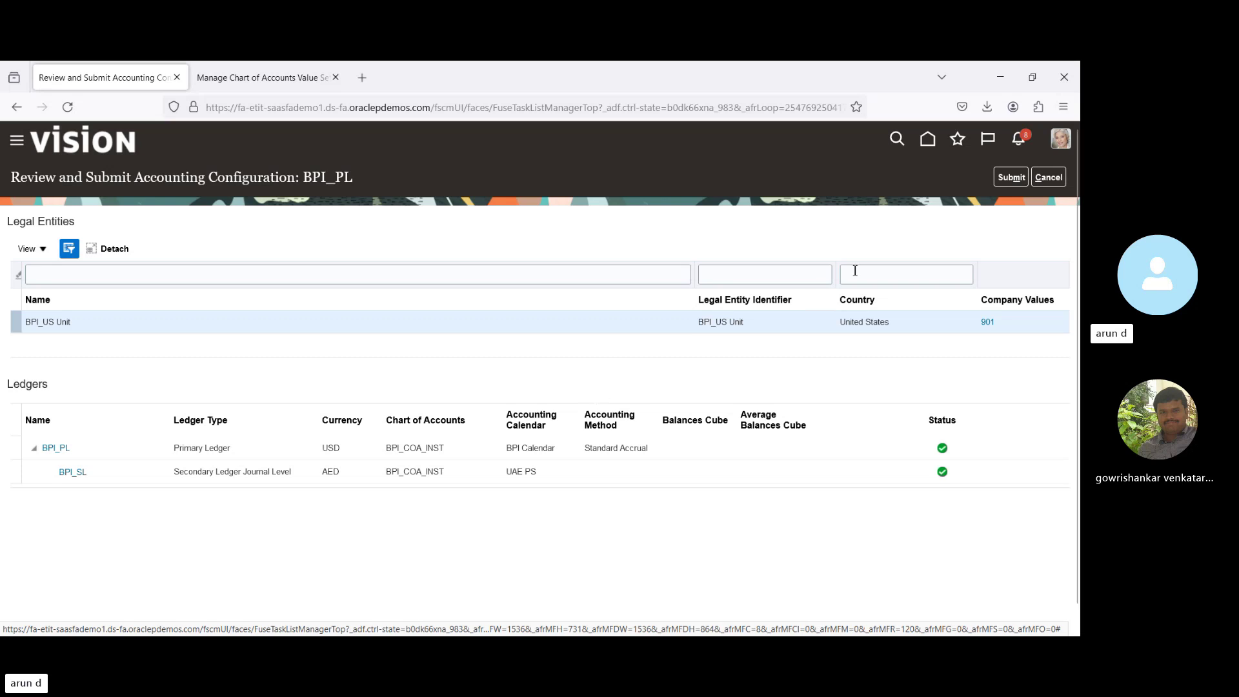
# Submit the BPI_PL accounting configuration and acknowledge the submission confirmation.
pyautogui.click(1013, 185)
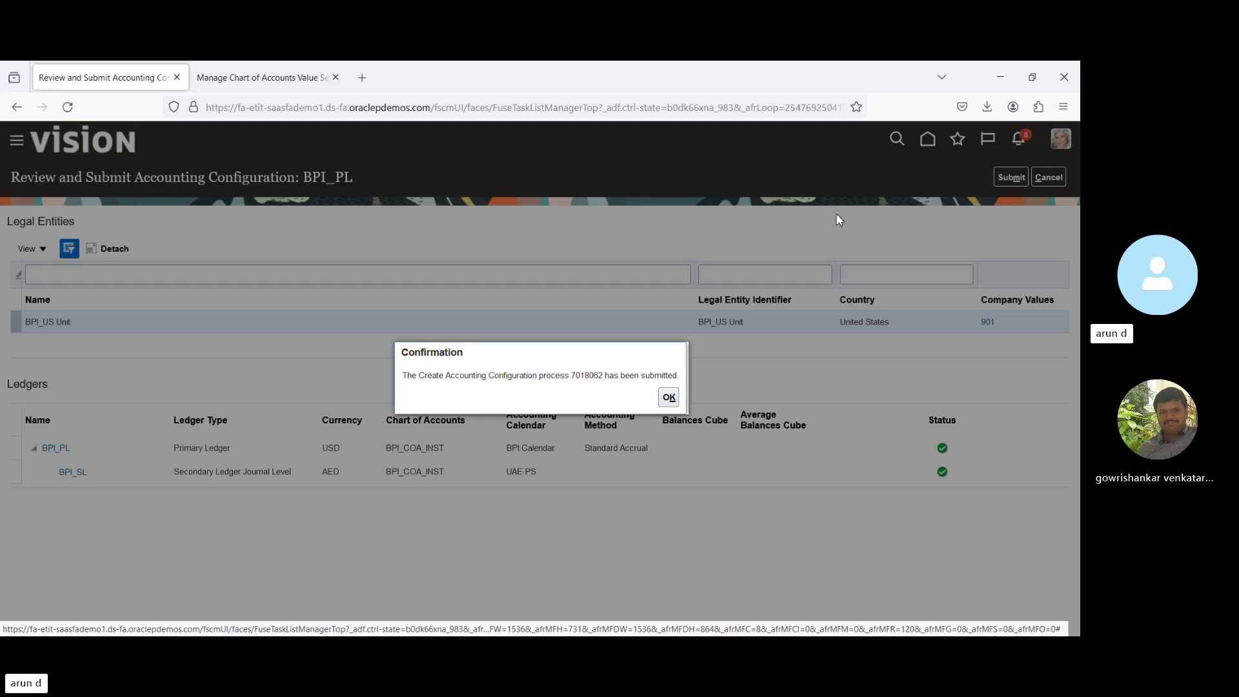
pyautogui.click(669, 397)
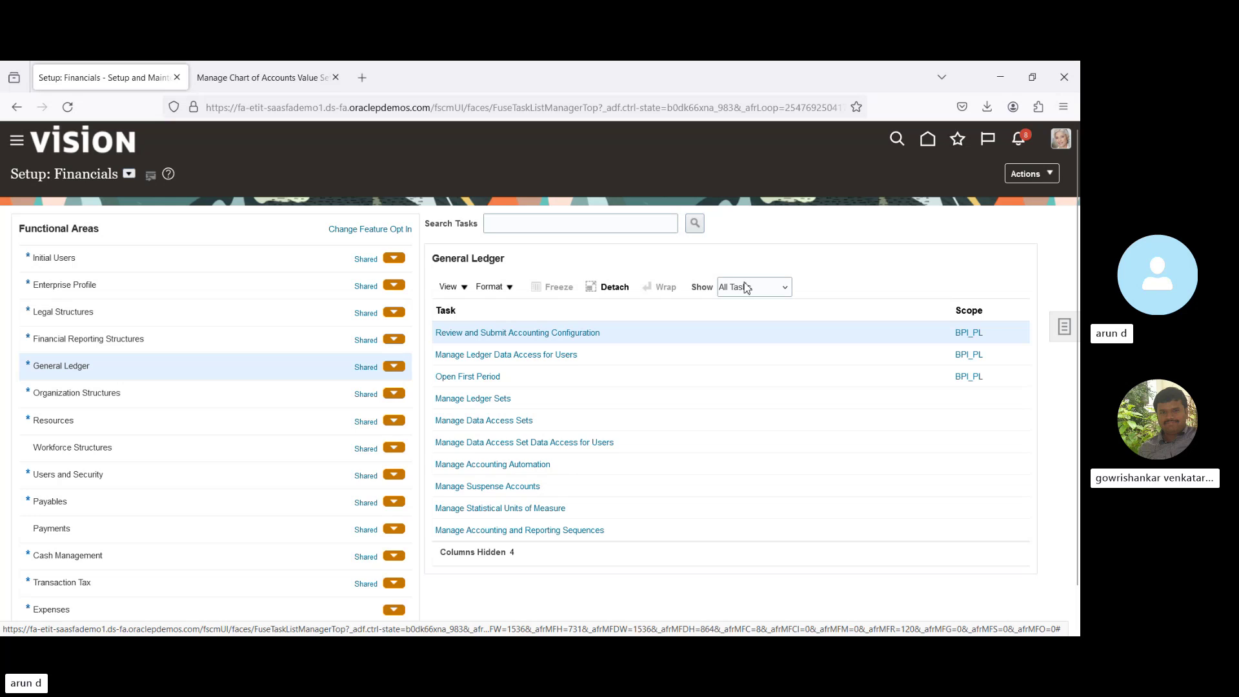
pyautogui.click(747, 288)
# Show only required General Ledger tasks and confirm BPI_PL appears among primary ledgers filtered by 'bp'.
pyautogui.click(740, 331)
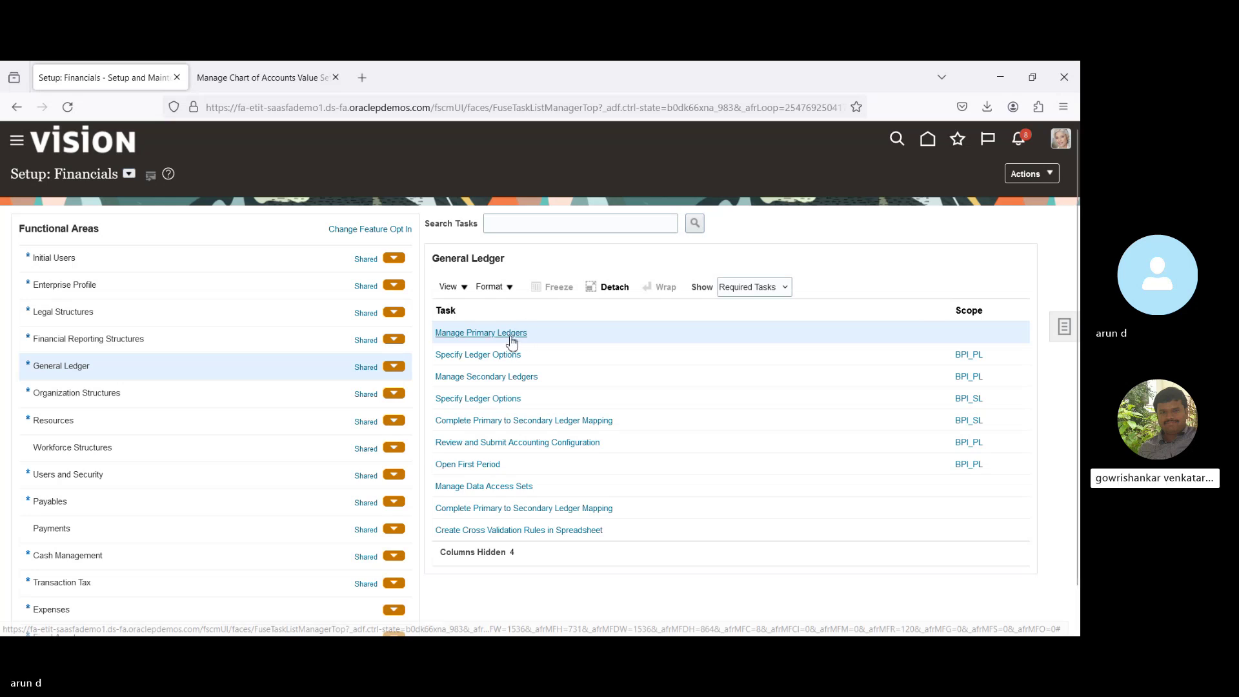
pyautogui.click(512, 334)
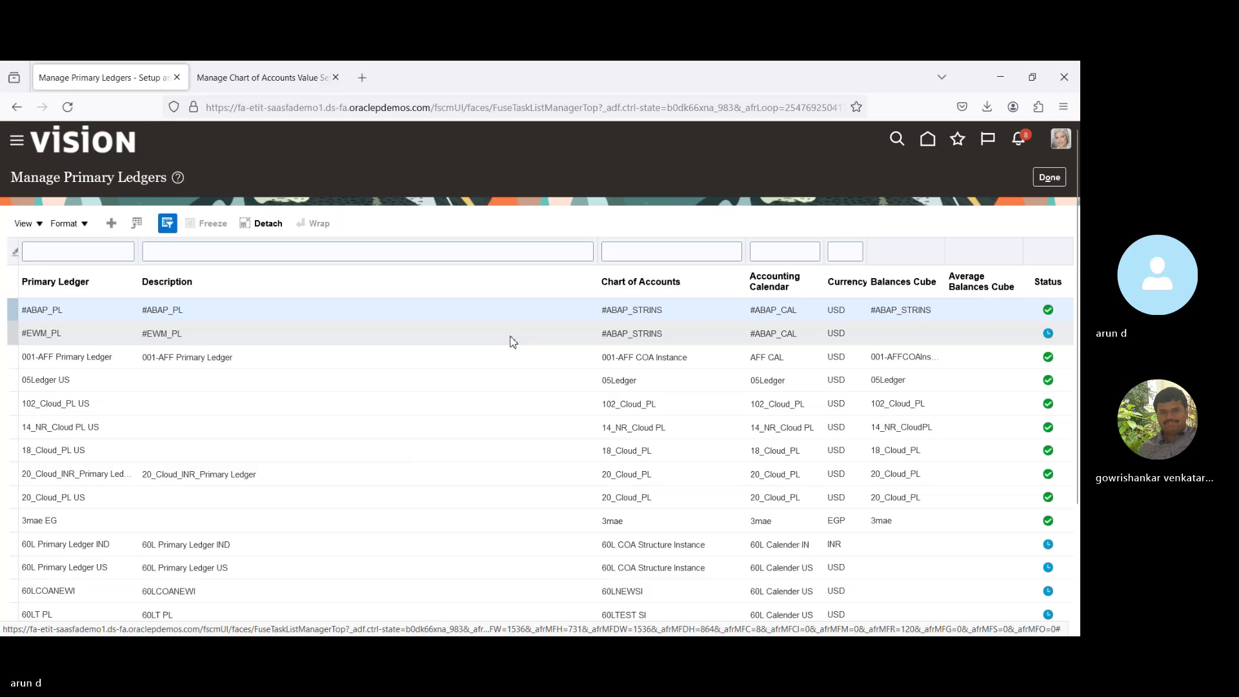
pyautogui.click(65, 246)
pyautogui.write('b')
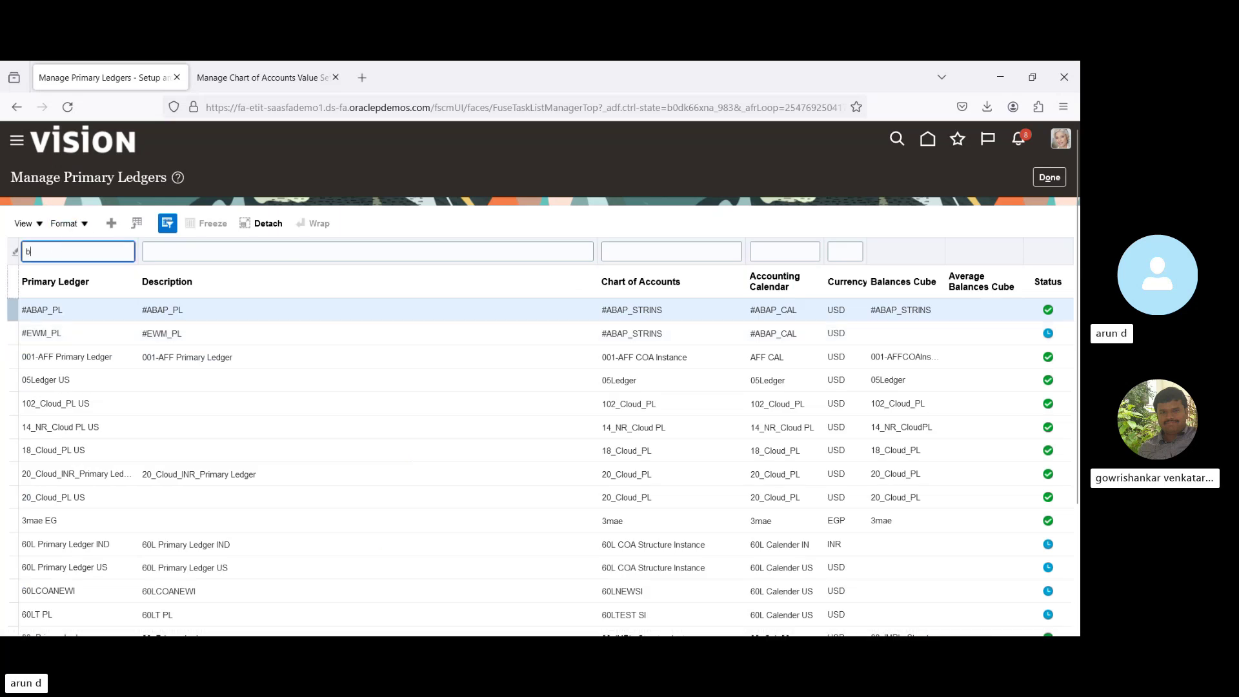
pyautogui.write('p')
pyautogui.press('Return')
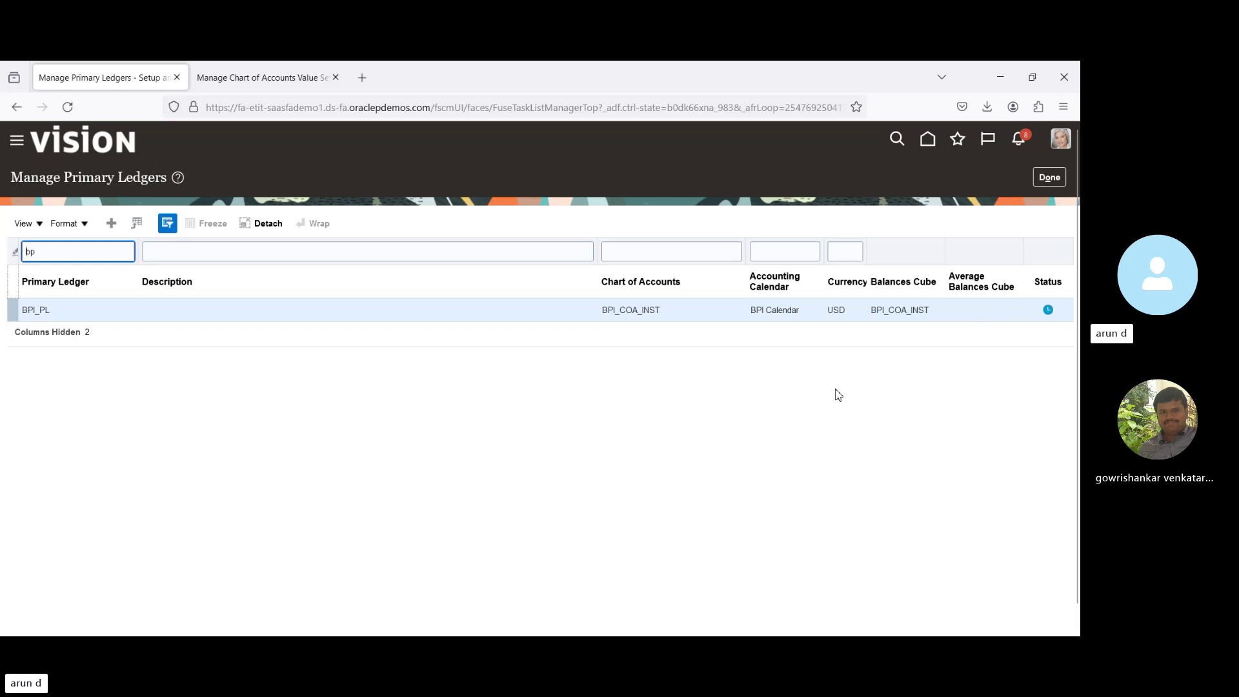
pyautogui.click(1043, 178)
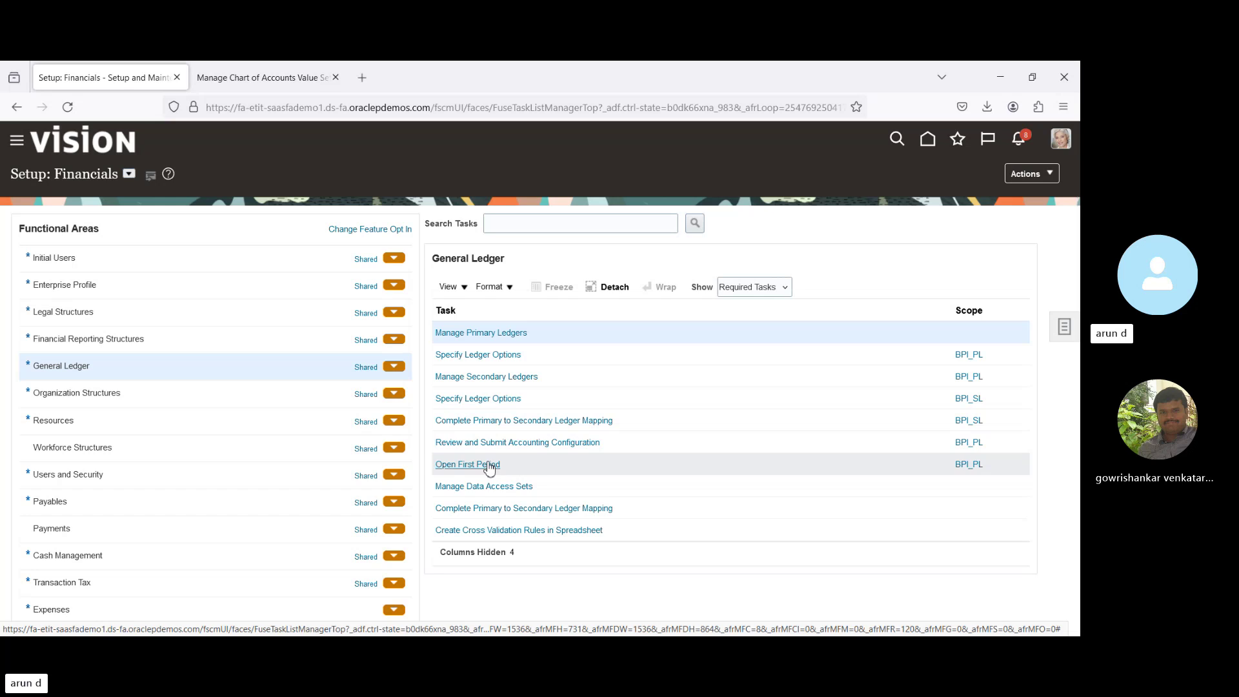
pyautogui.click(457, 465)
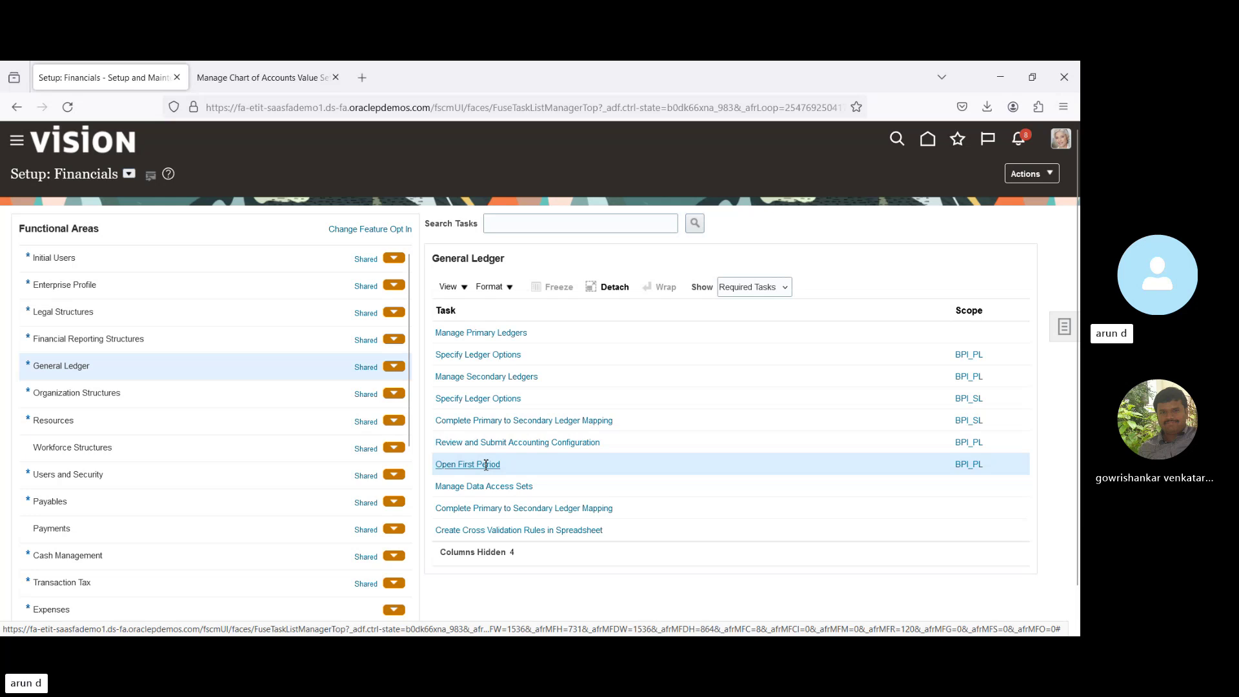
pyautogui.click(69, 108)
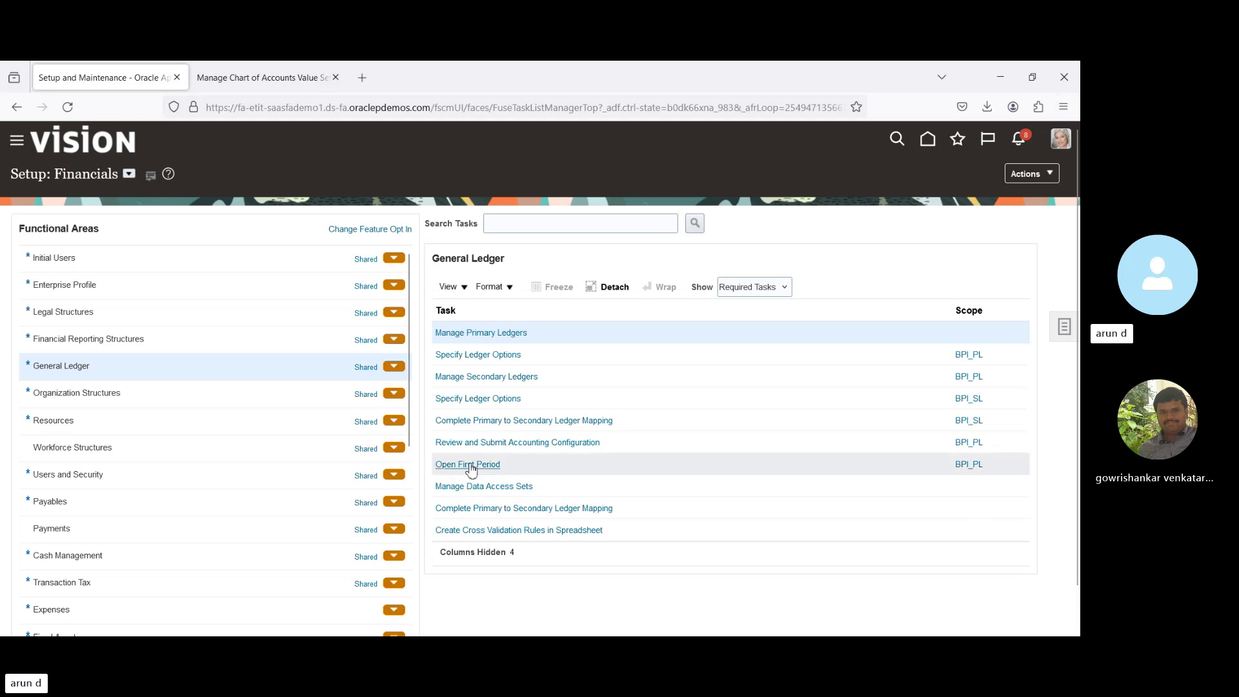
pyautogui.click(472, 466)
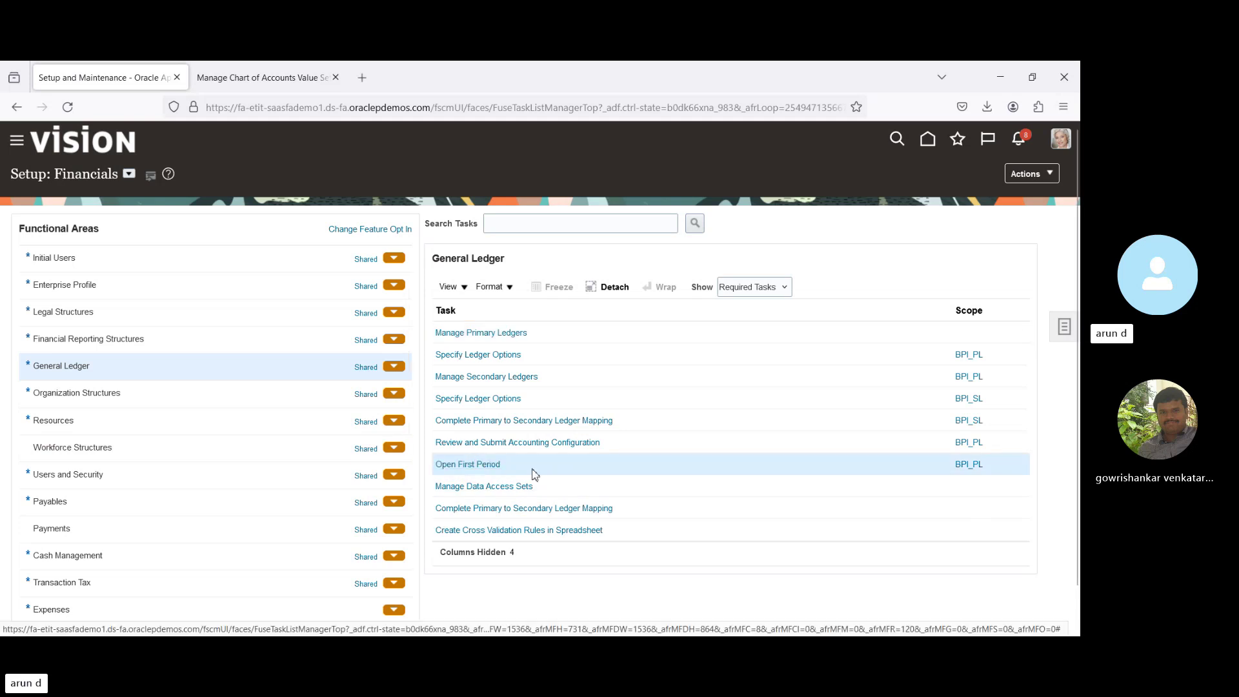
pyautogui.click(202, 399)
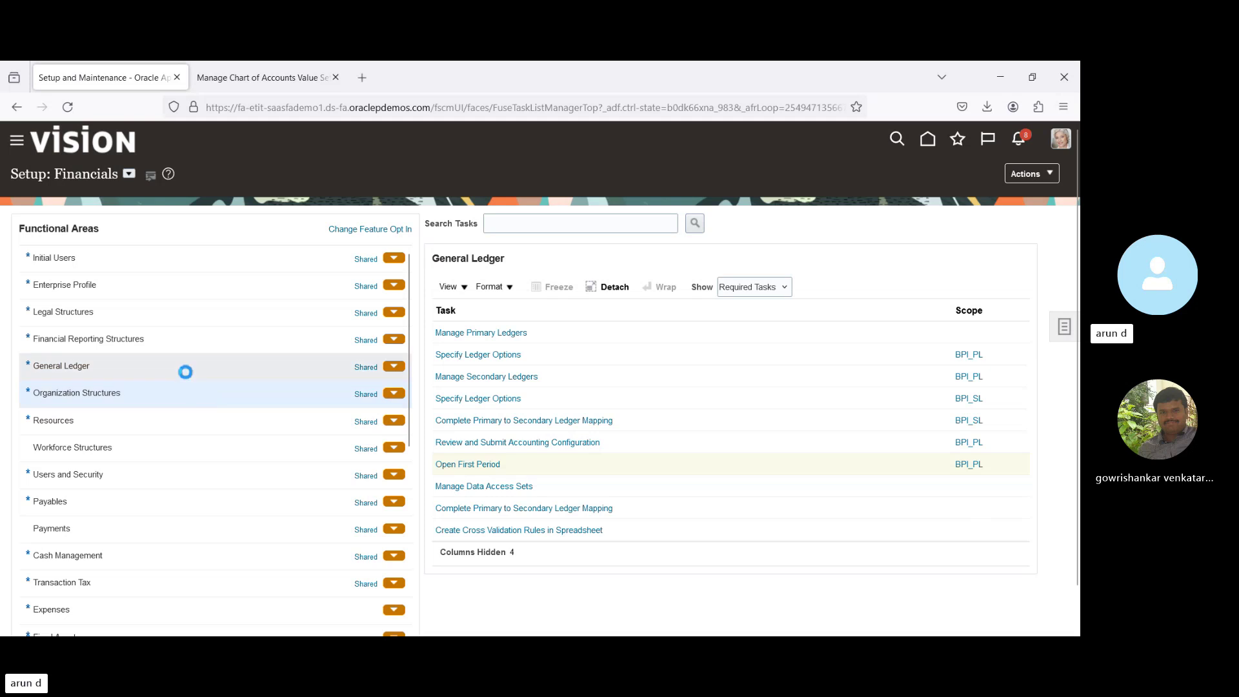
pyautogui.click(186, 371)
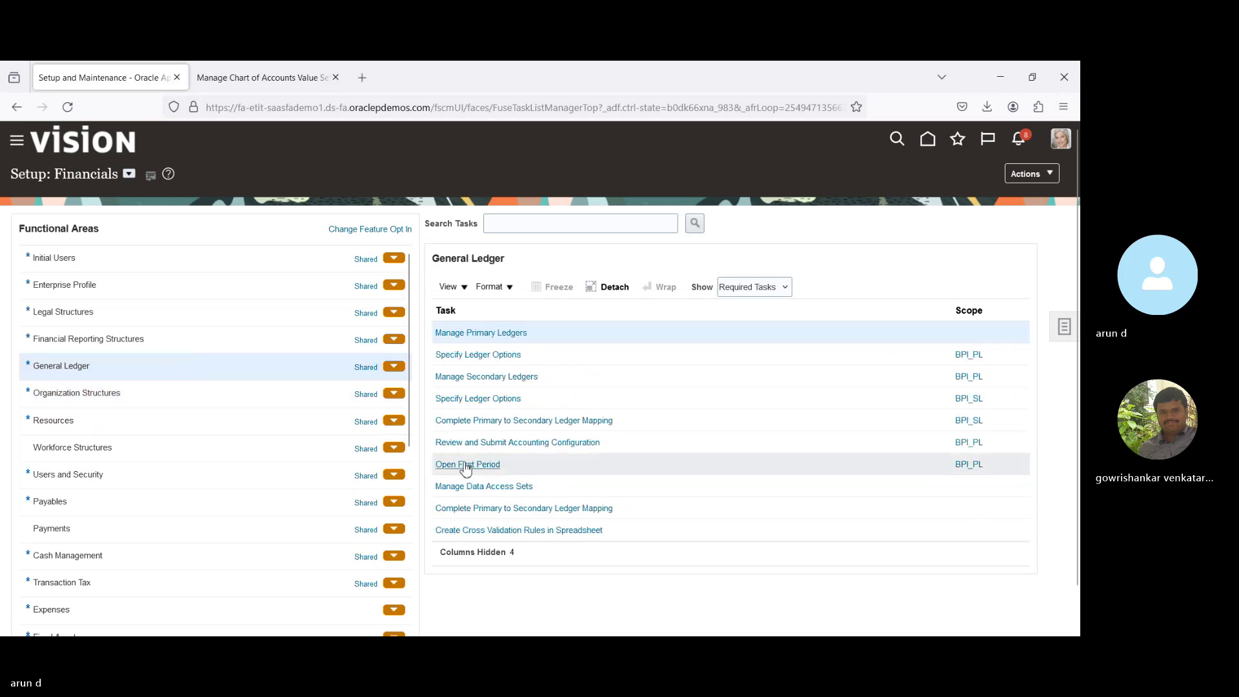
pyautogui.click(465, 465)
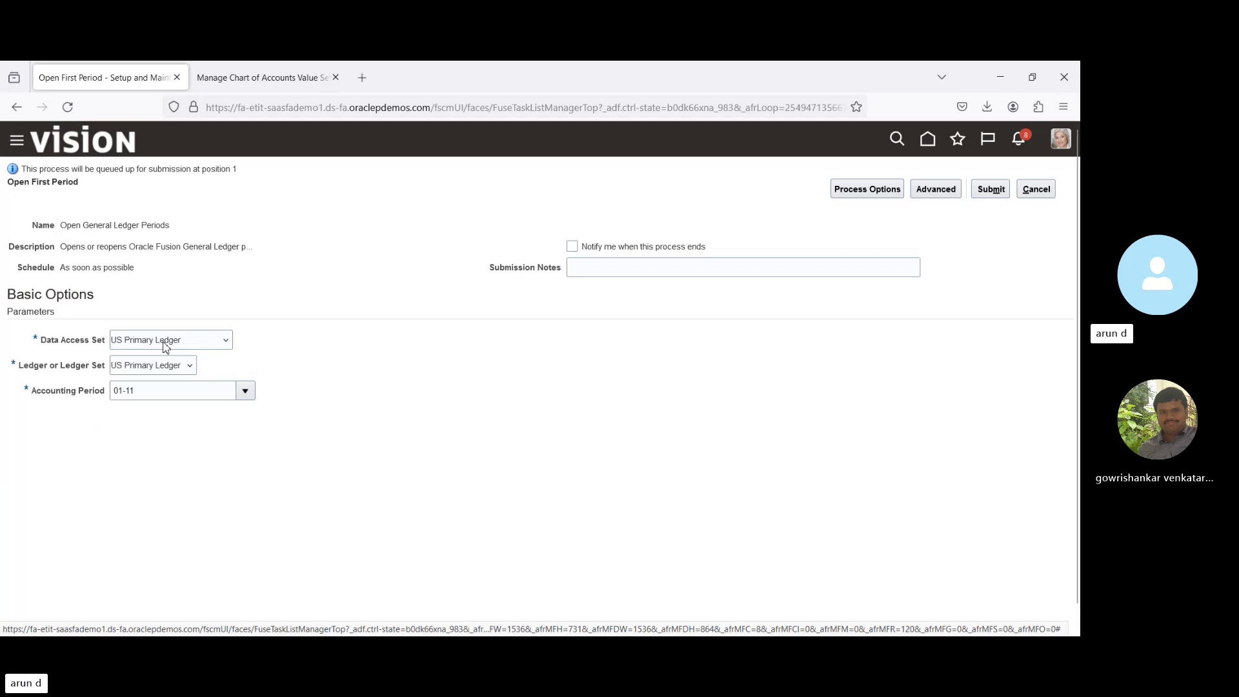
pyautogui.click(1037, 190)
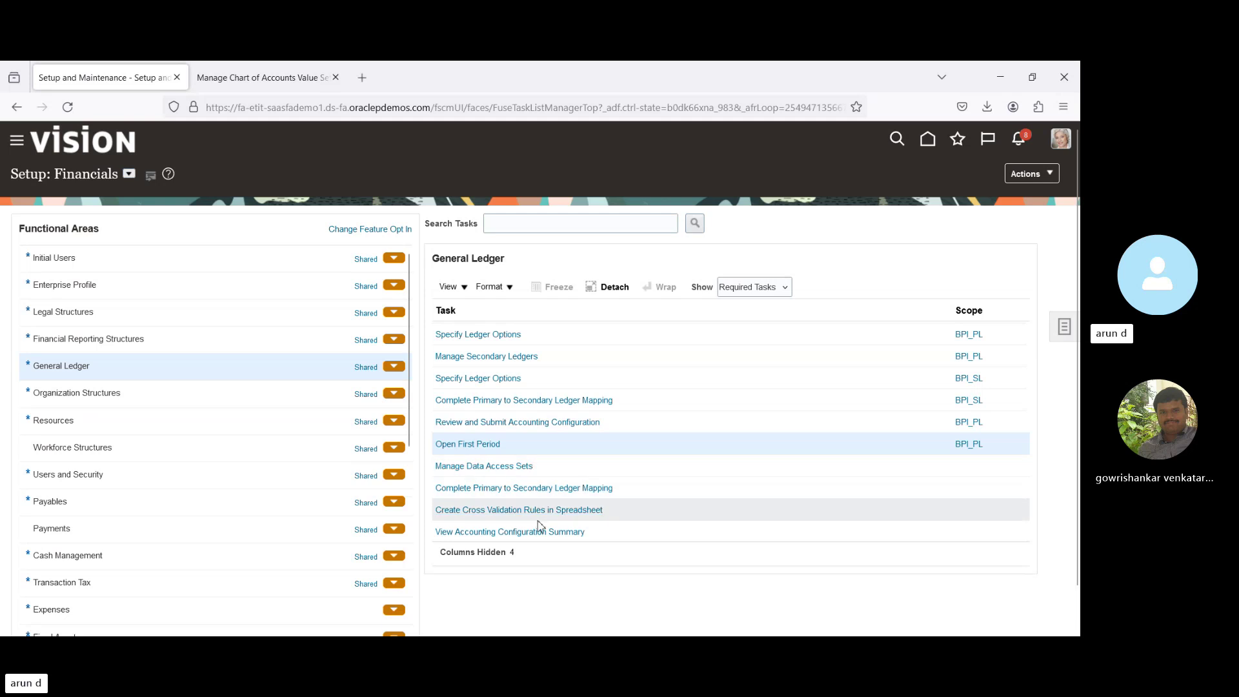
# Review Data Access Sets, then search tasks for 'Manage data' and open Manage Data Access for Users.
pyautogui.click(515, 466)
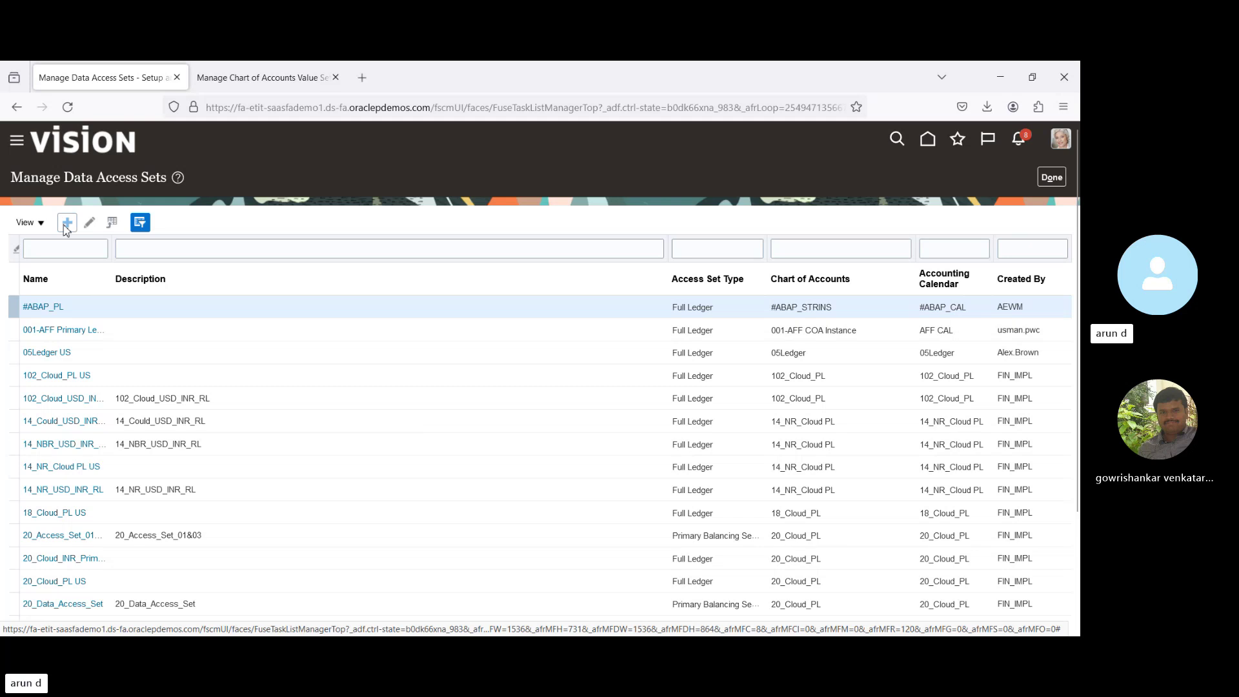
pyautogui.click(1051, 175)
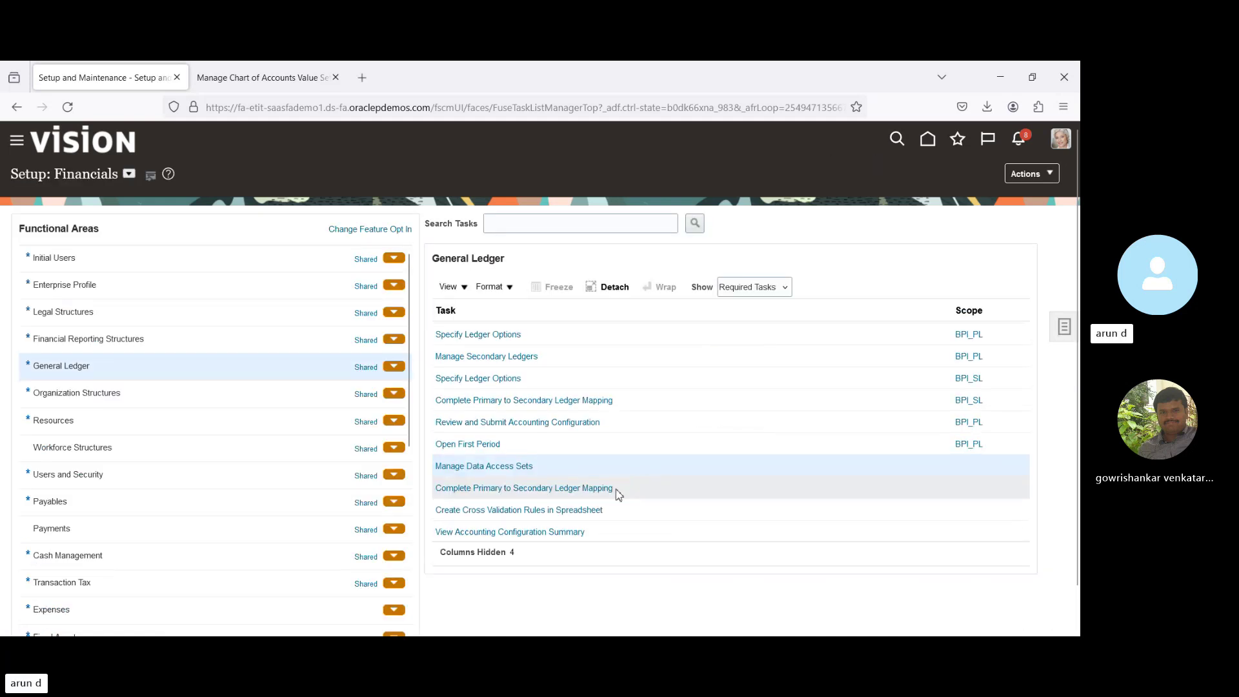
pyautogui.click(1064, 328)
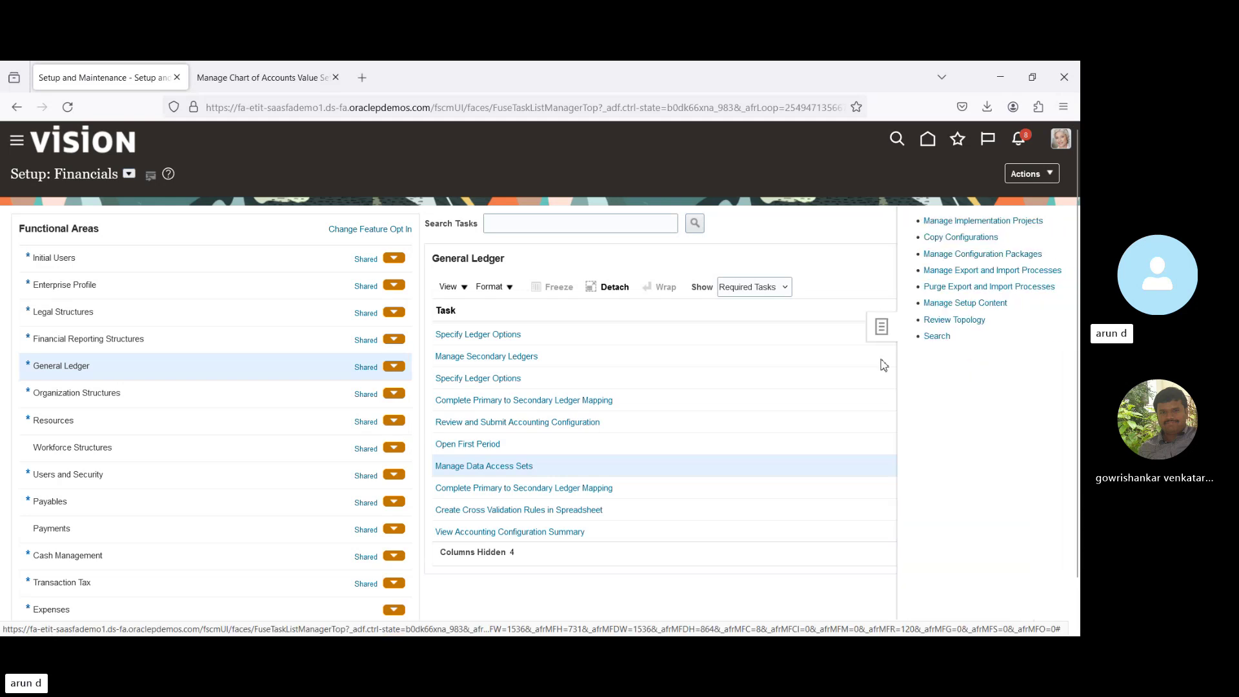
pyautogui.click(940, 336)
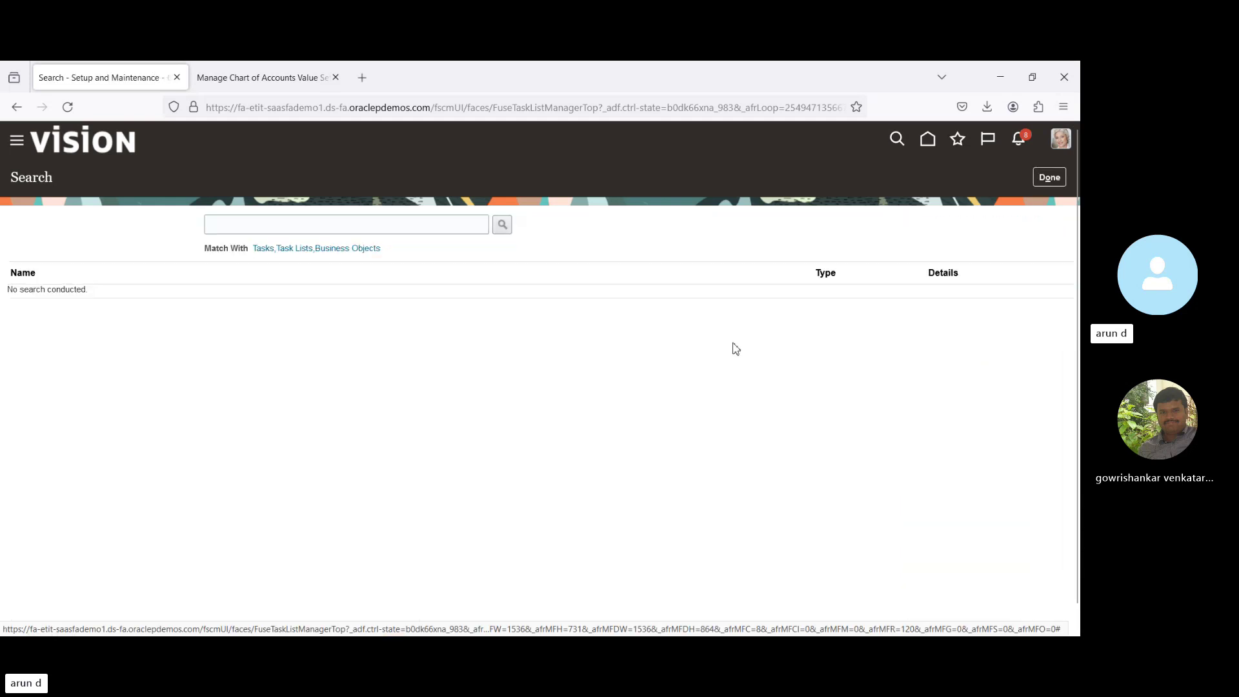
pyautogui.click(399, 225)
pyautogui.write('M')
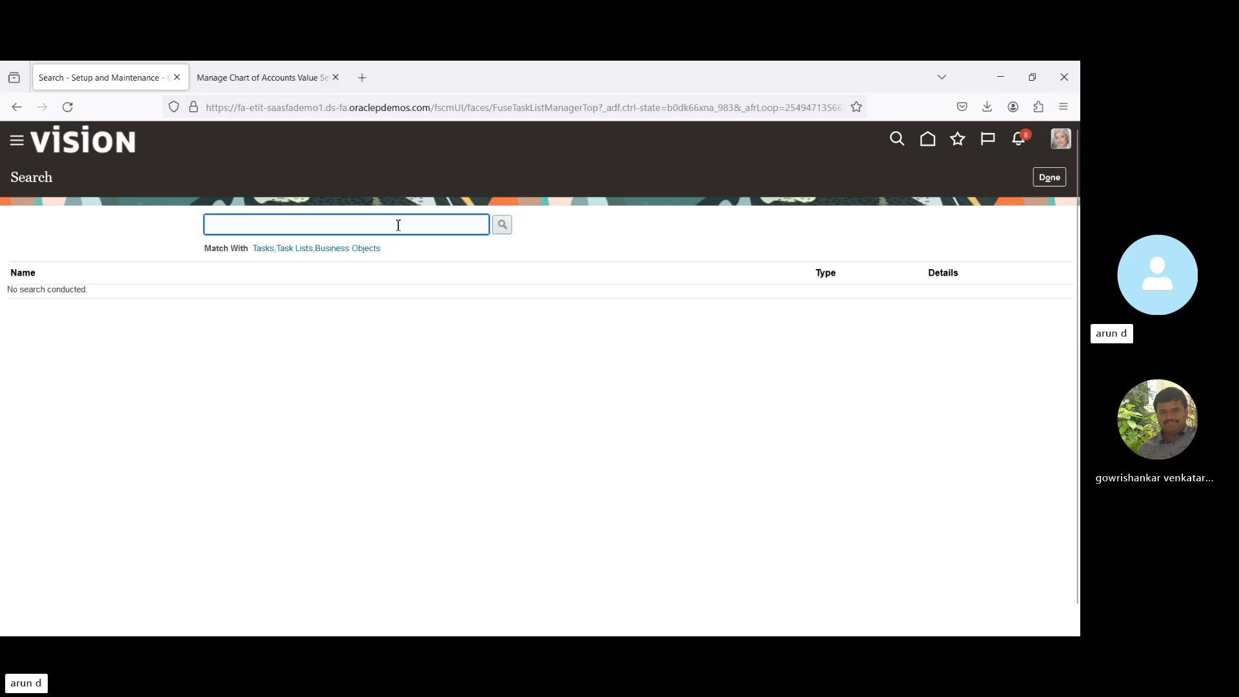
pyautogui.write('an')
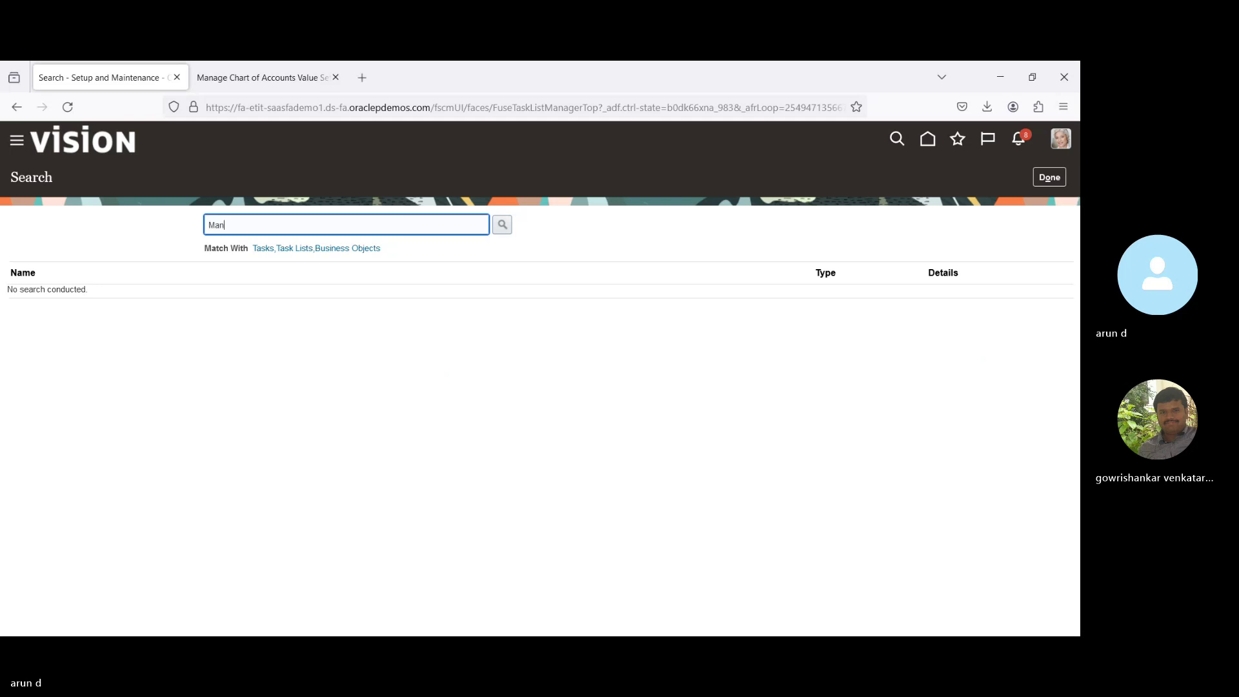
pyautogui.write('age data')
pyautogui.press('Return')
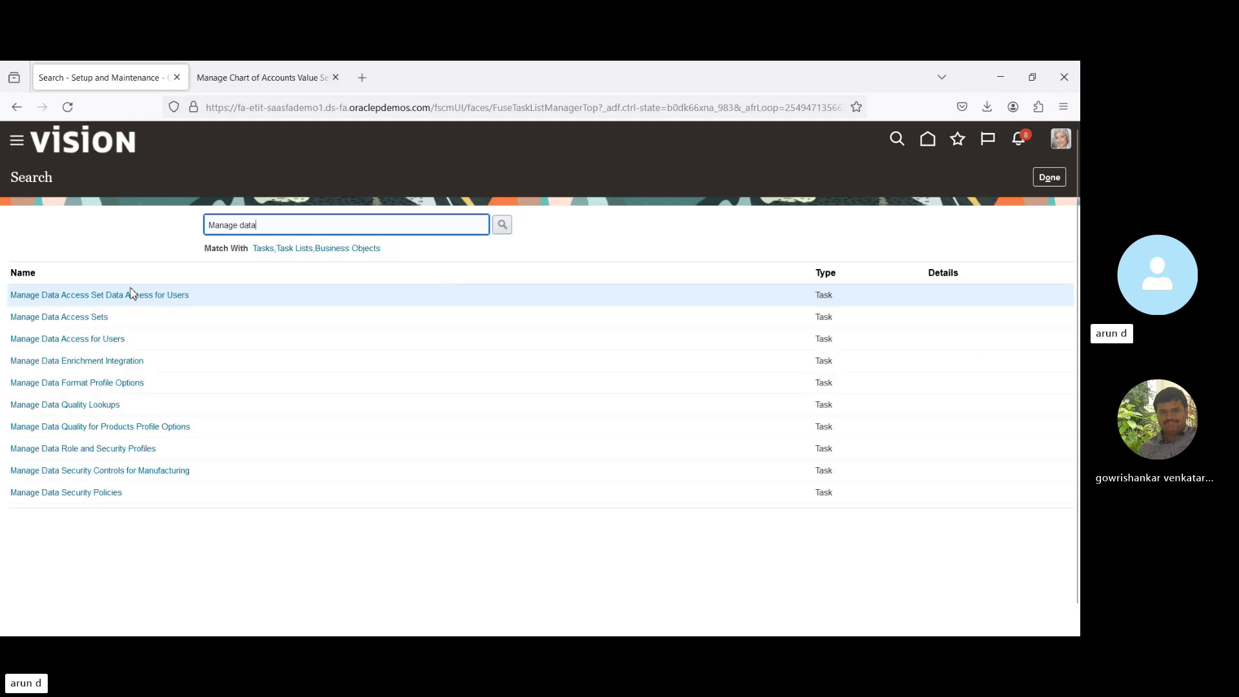
pyautogui.click(138, 295)
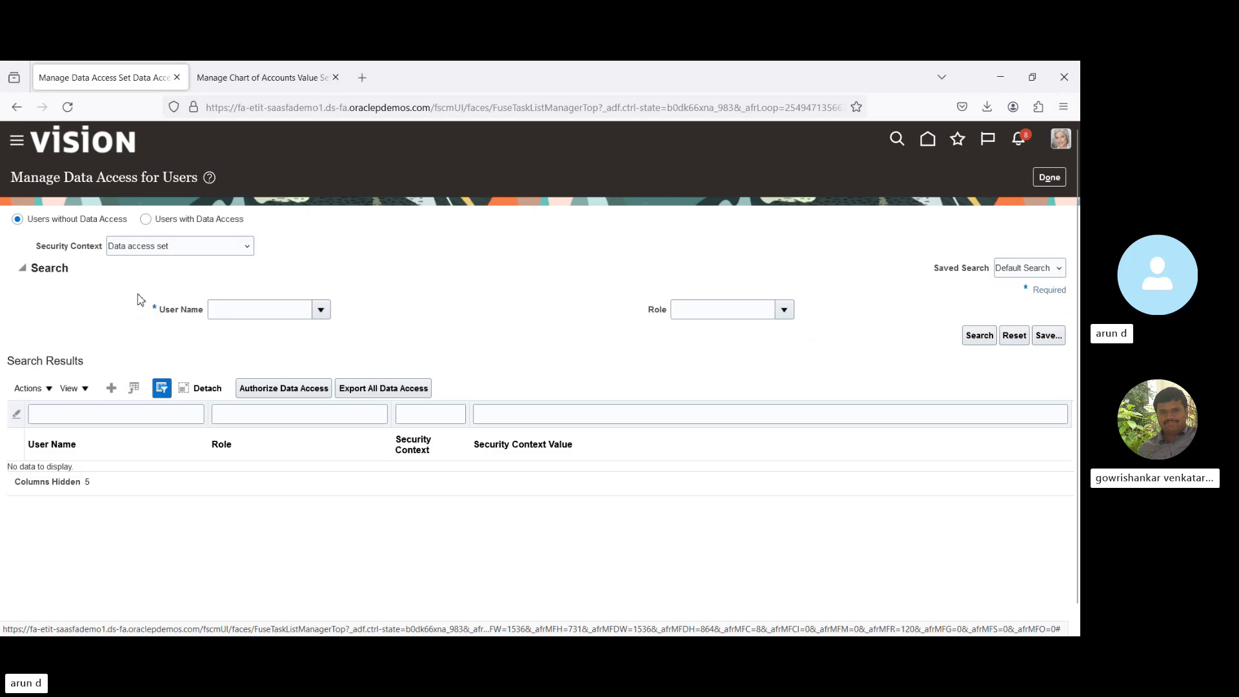
# Add a new user data access record and fill in the user's name.
pyautogui.click(112, 388)
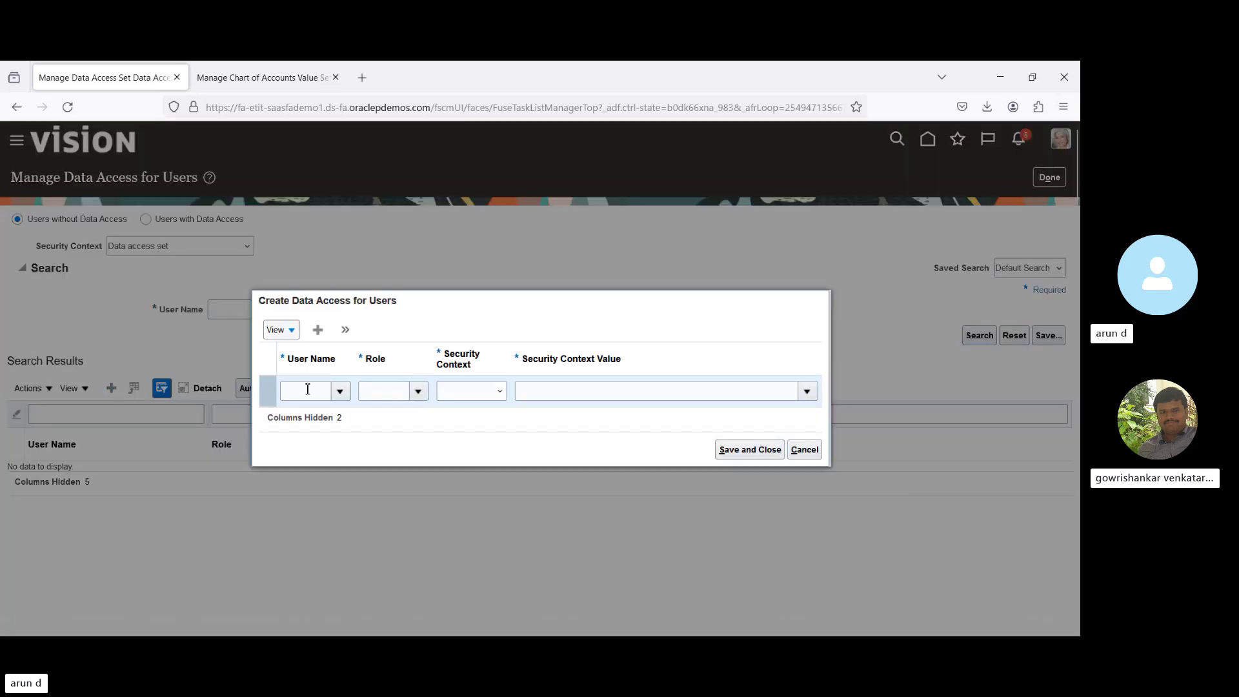
pyautogui.click(308, 389)
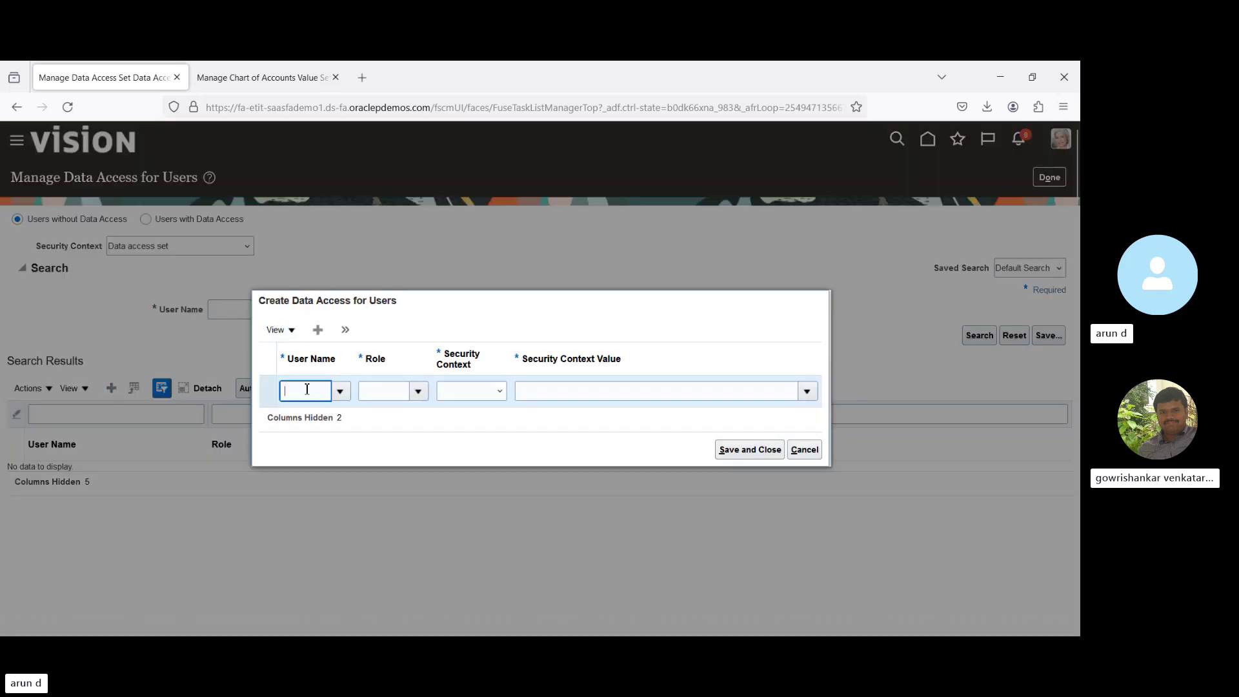
pyautogui.click(533, 548)
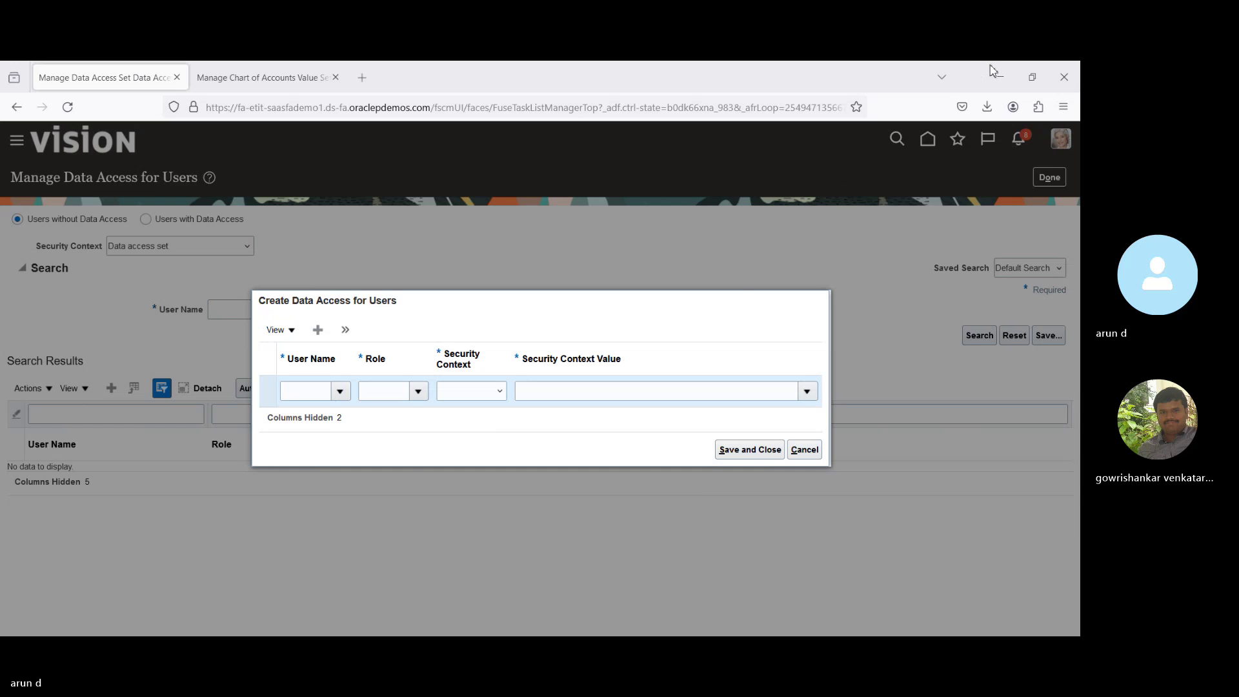
pyautogui.click(643, 411)
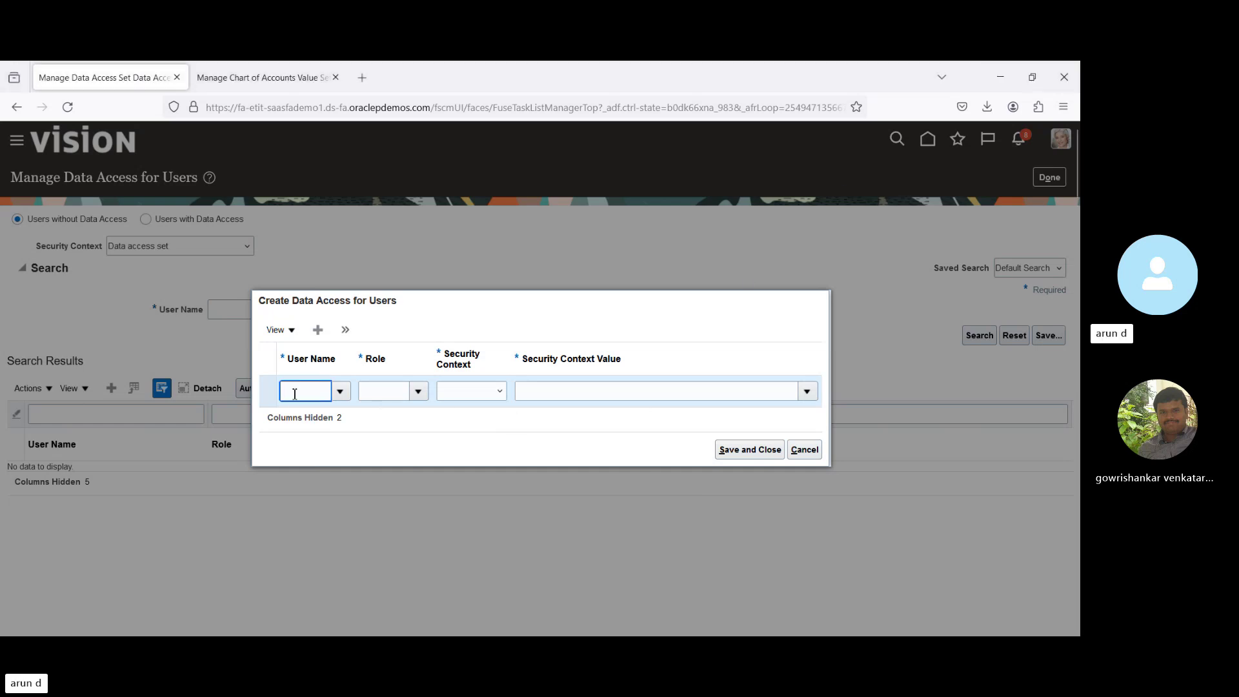
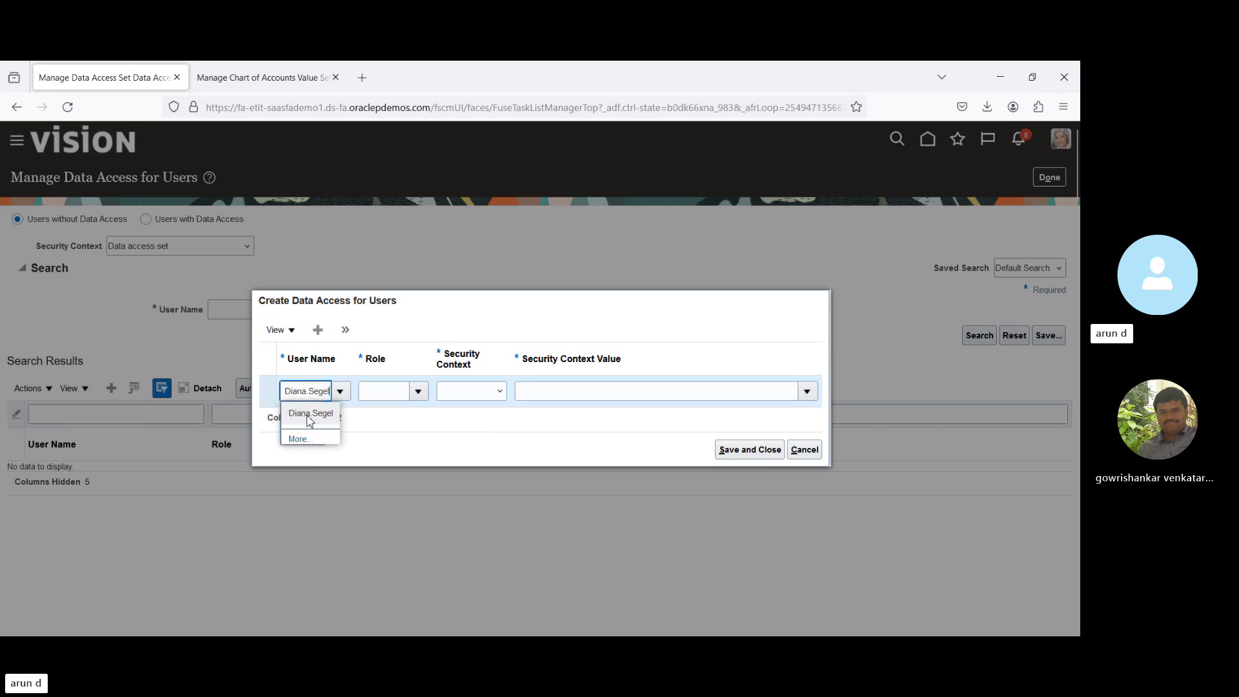
pyautogui.click(309, 413)
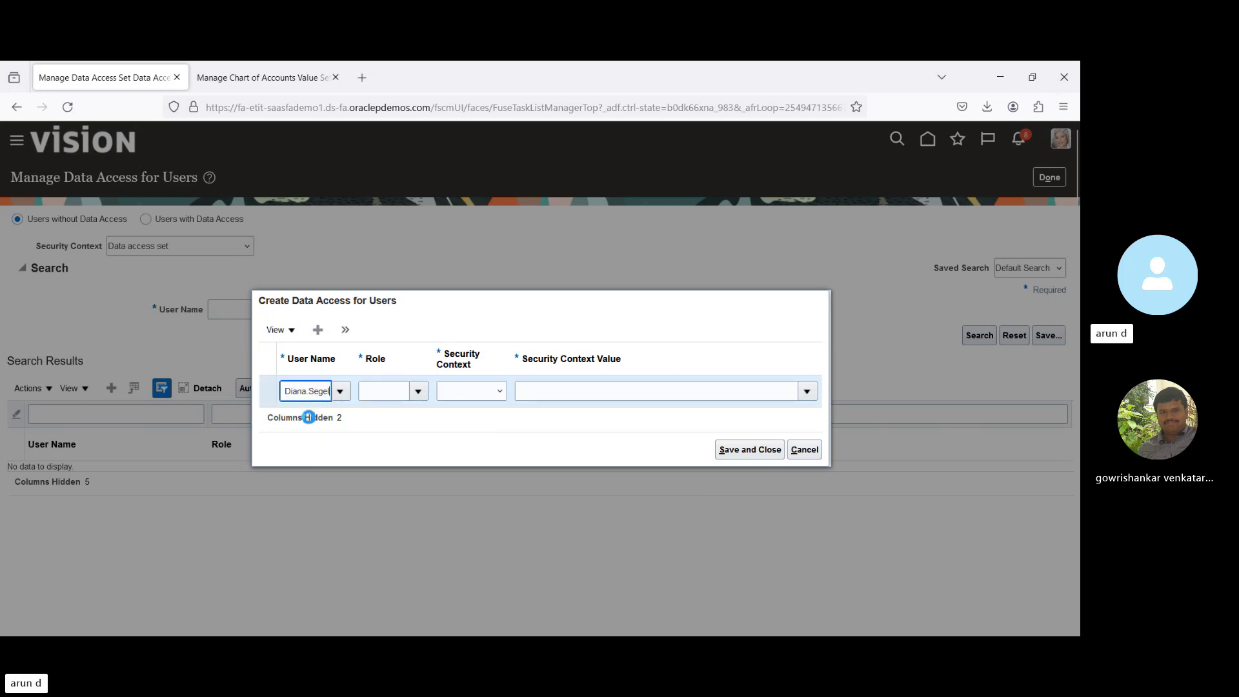
# Search roles for 'Ge' and assign General Accounting Manager to the record.
pyautogui.click(421, 394)
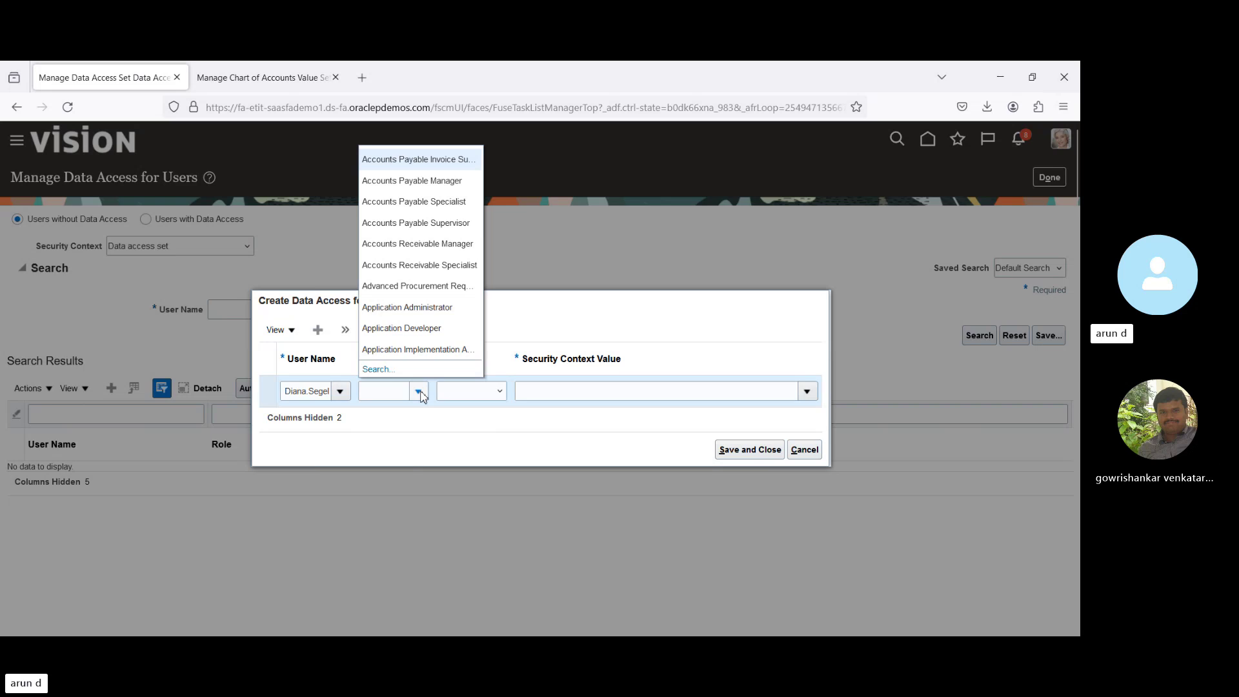
pyautogui.click(381, 371)
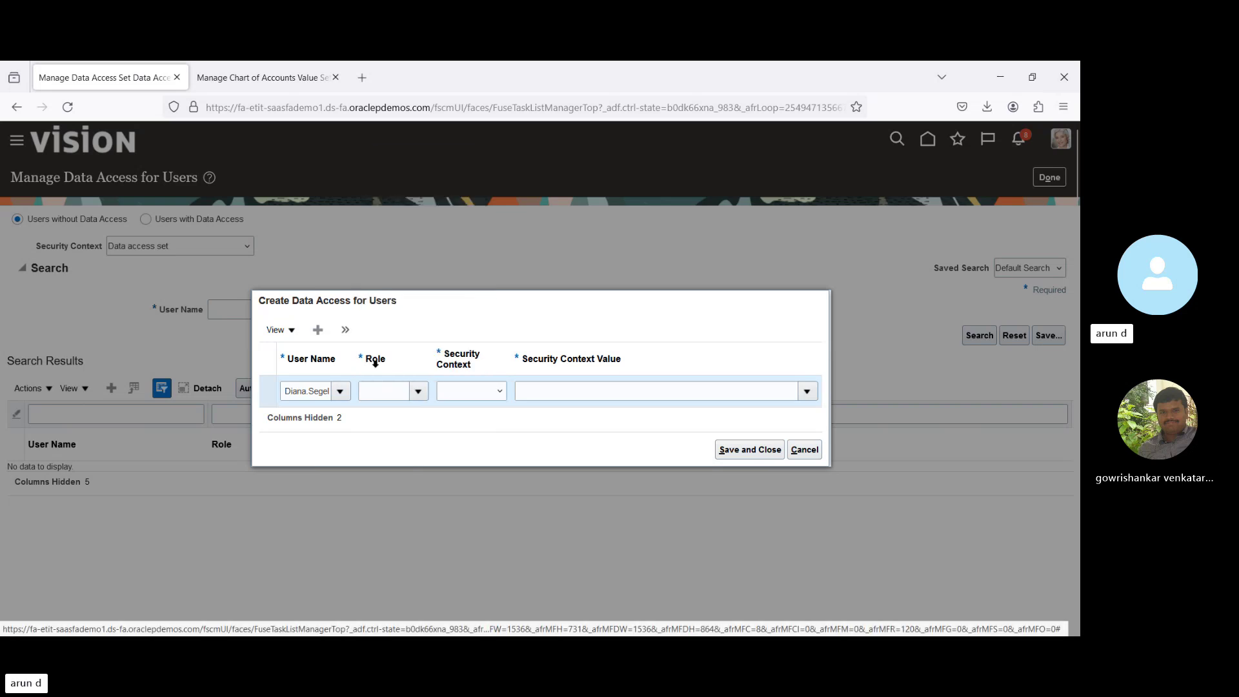
pyautogui.click(542, 358)
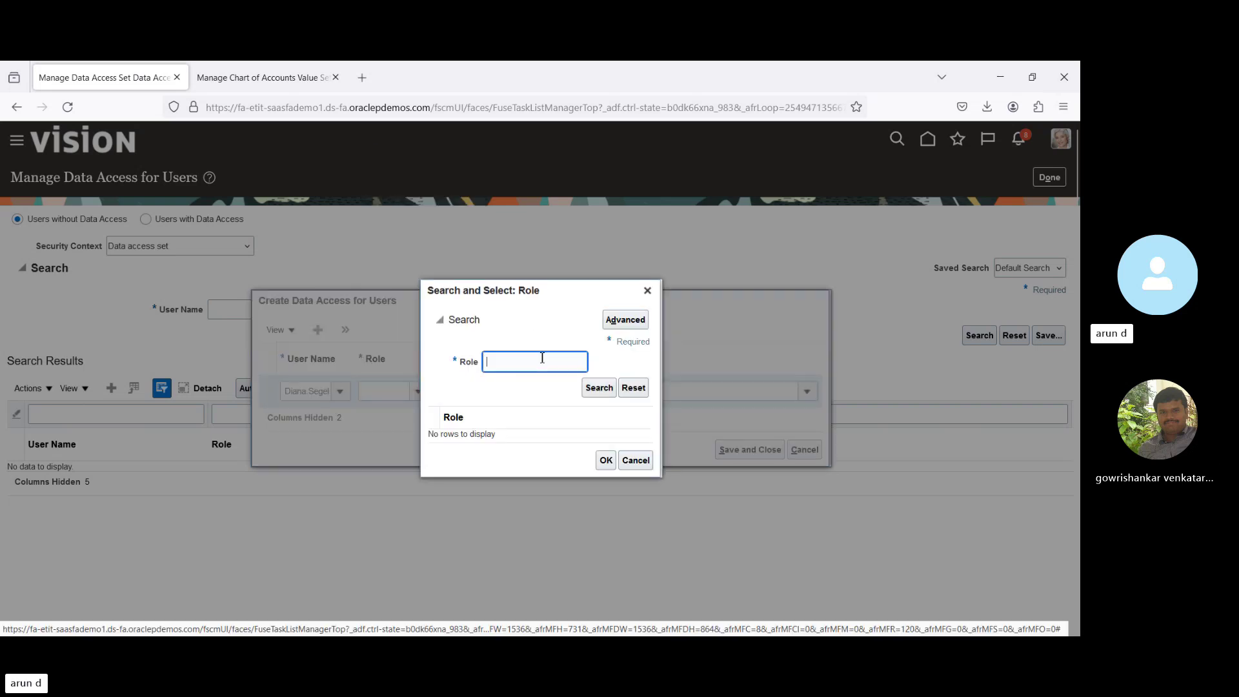
pyautogui.write('Gen')
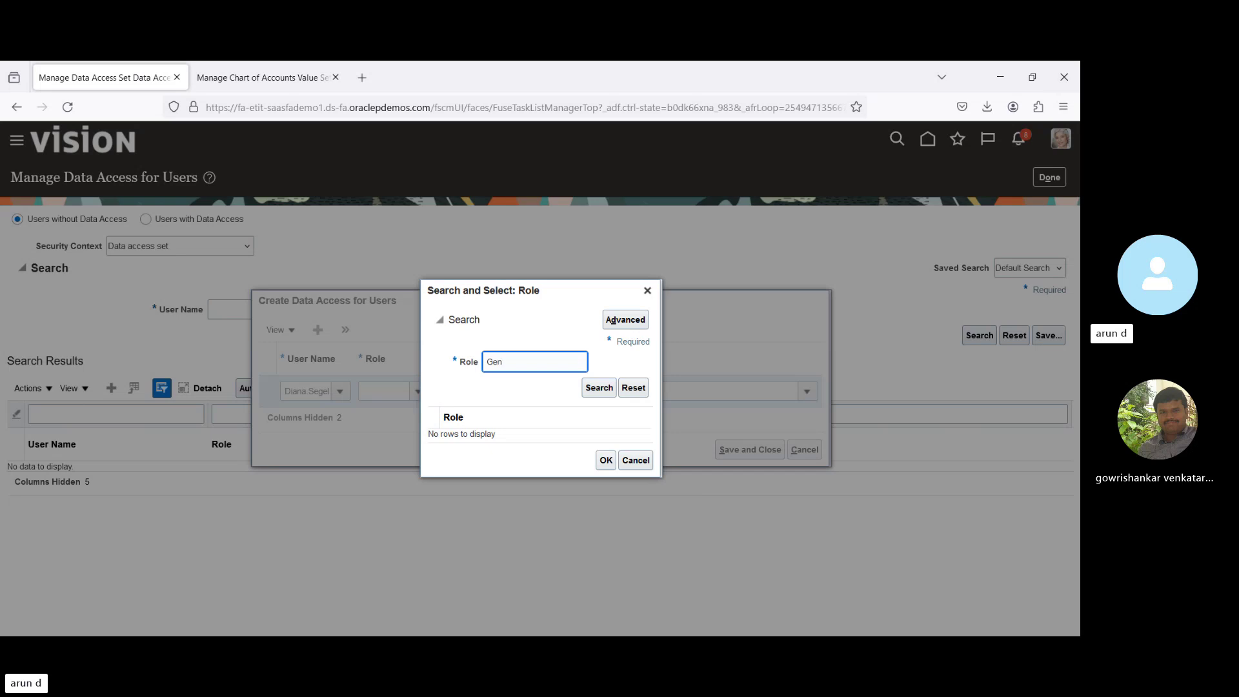
pyautogui.press('Return')
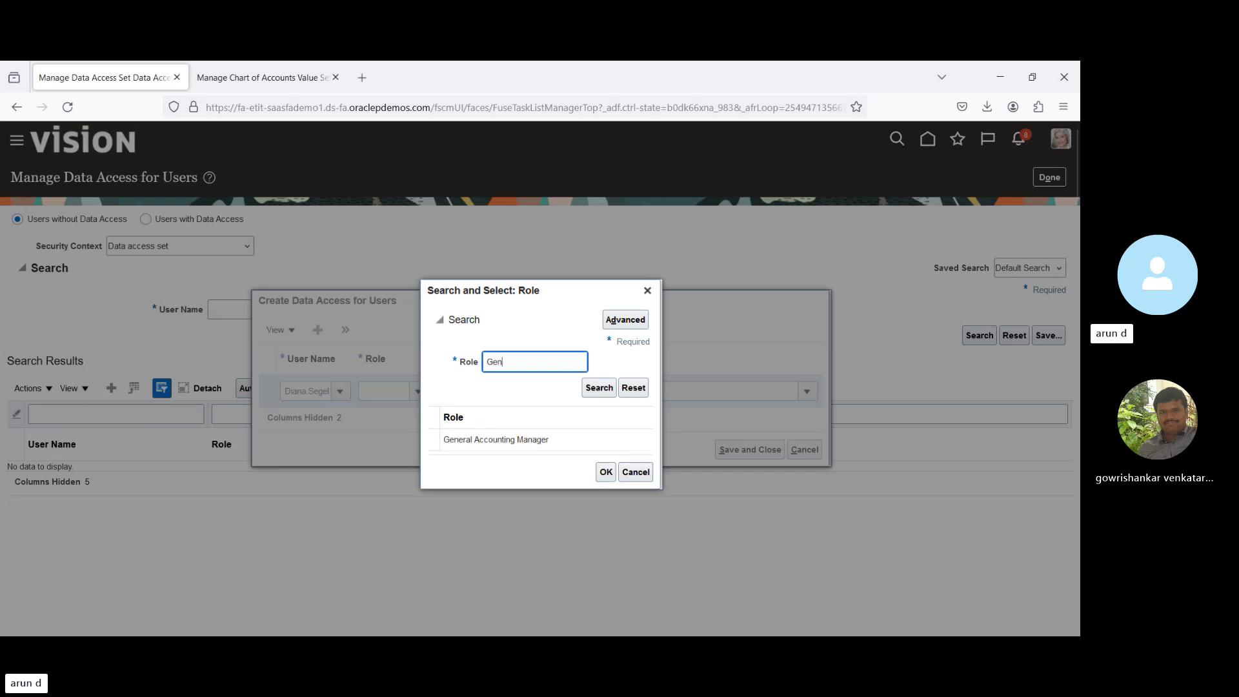
pyautogui.click(522, 433)
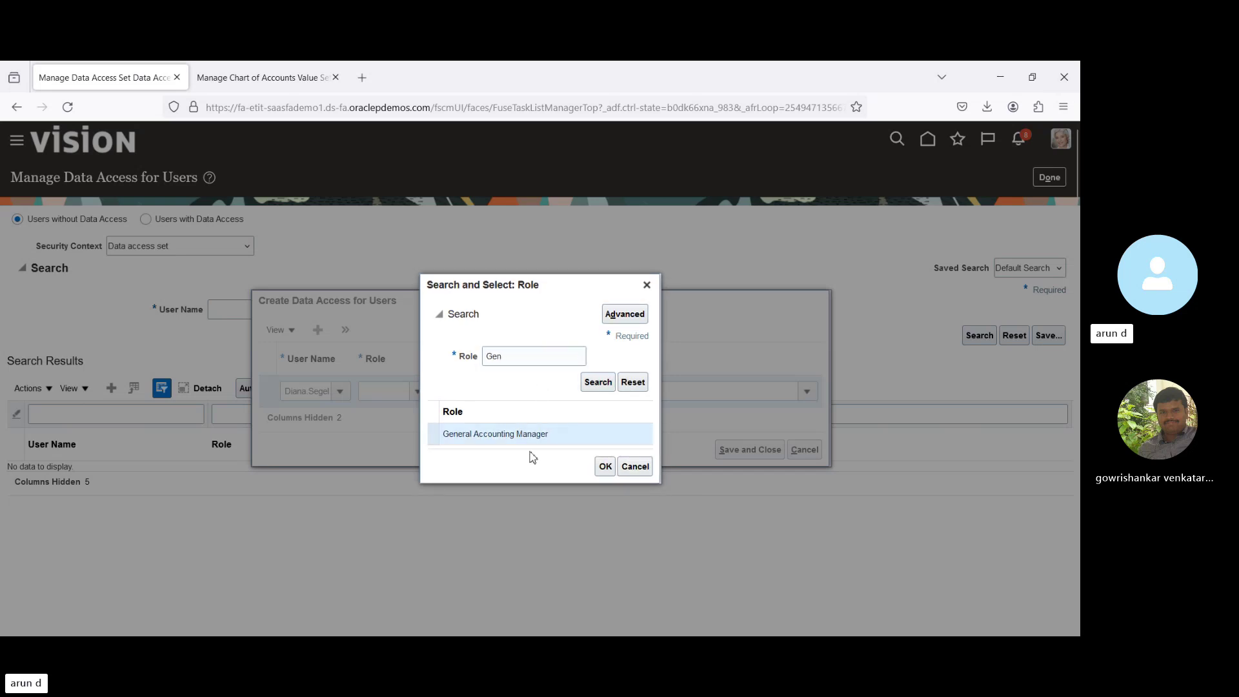
pyautogui.click(605, 468)
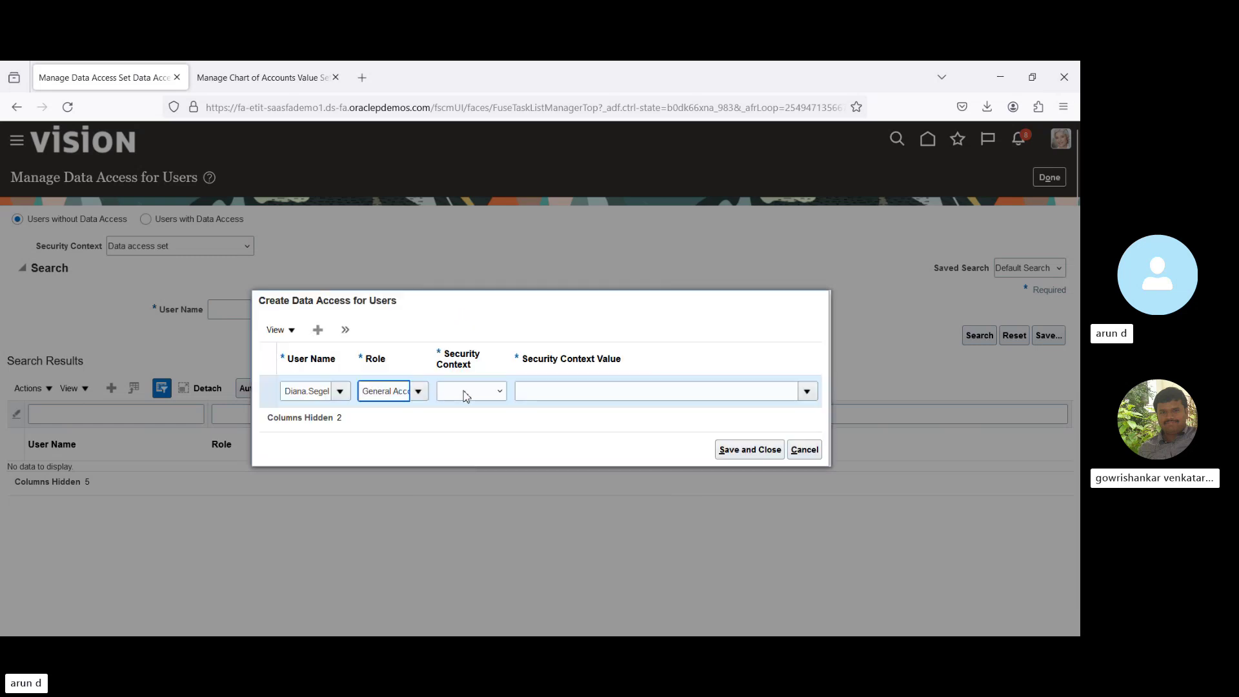
# Set the security context to Data access set with value BPI_PL, then add another row.
pyautogui.click(471, 391)
pyautogui.click(450, 404)
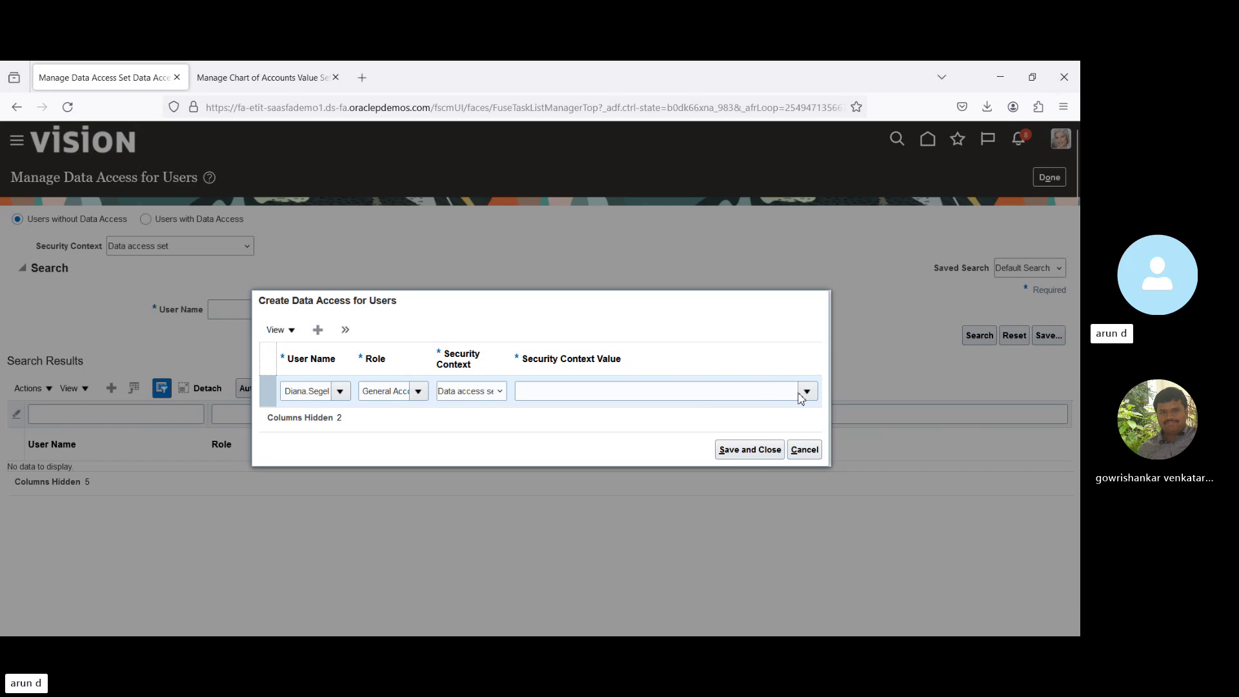
pyautogui.click(730, 384)
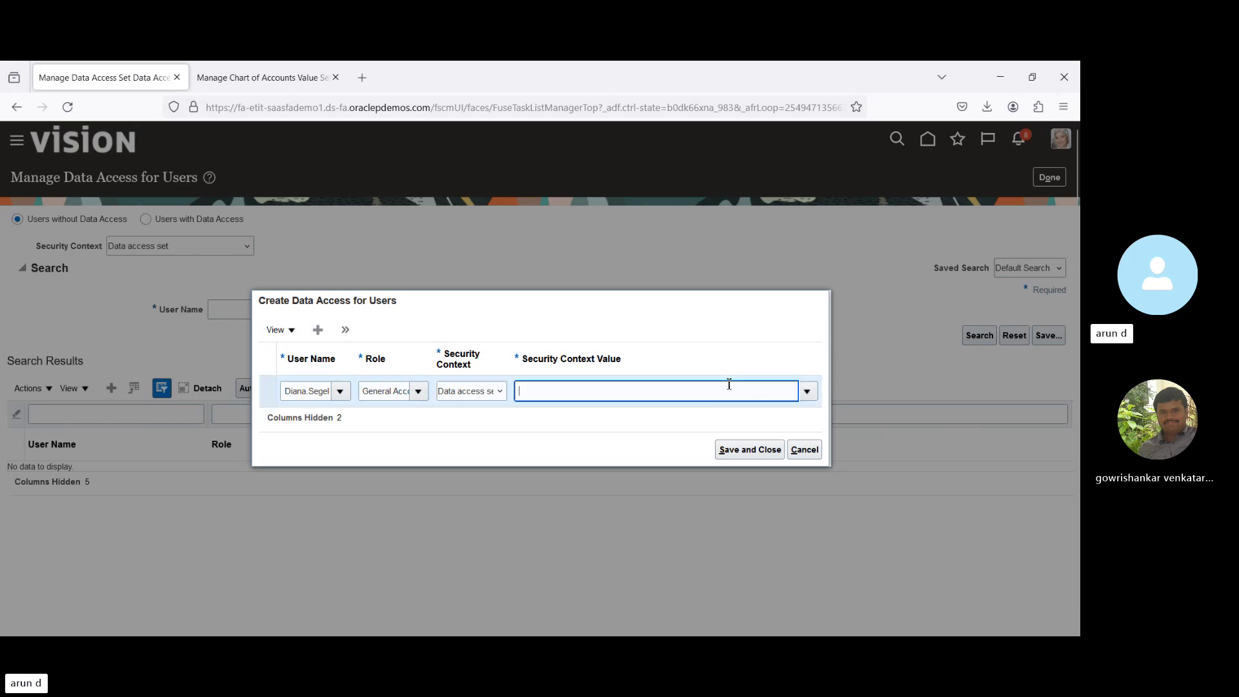
pyautogui.write('BP')
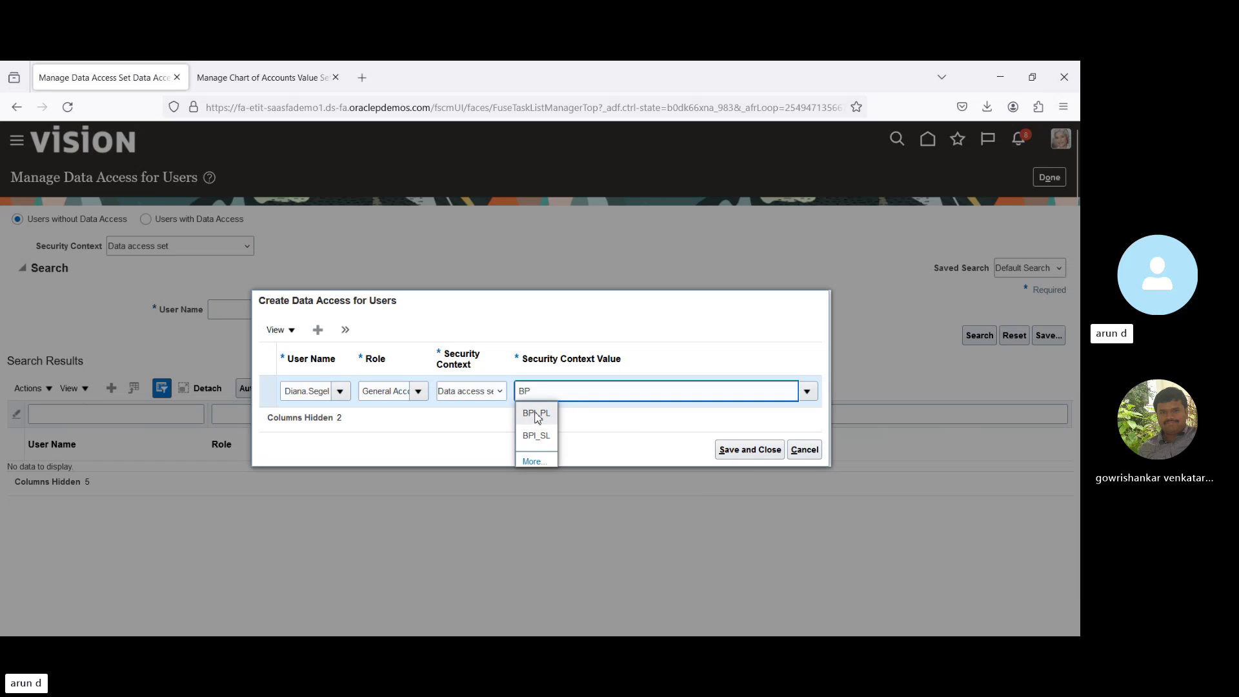
pyautogui.click(536, 414)
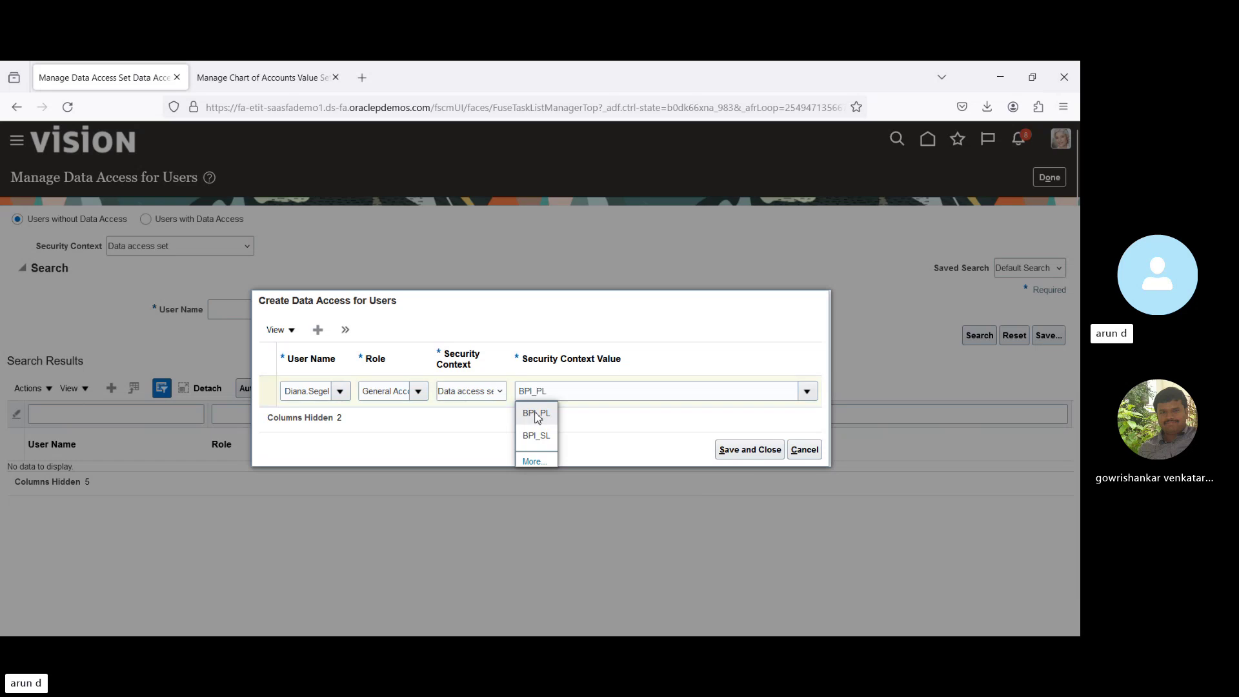
pyautogui.click(317, 330)
# Fill the new row with the user's name and the General Accounting Manager role.
pyautogui.click(298, 372)
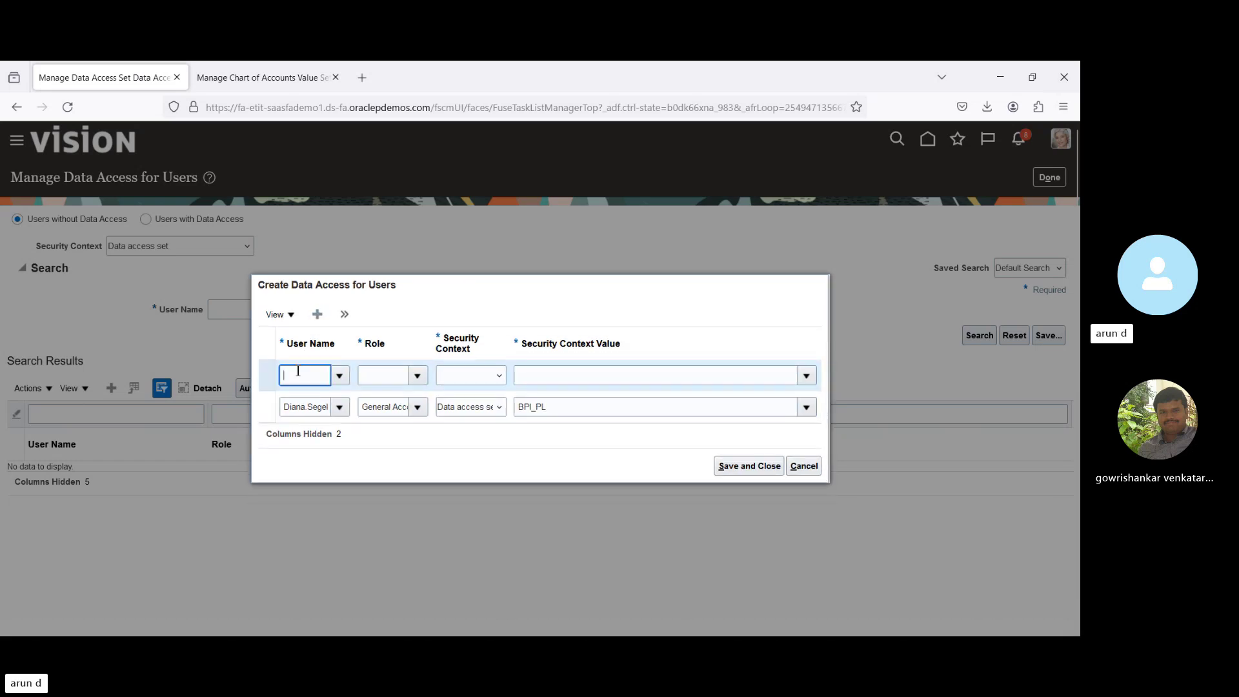
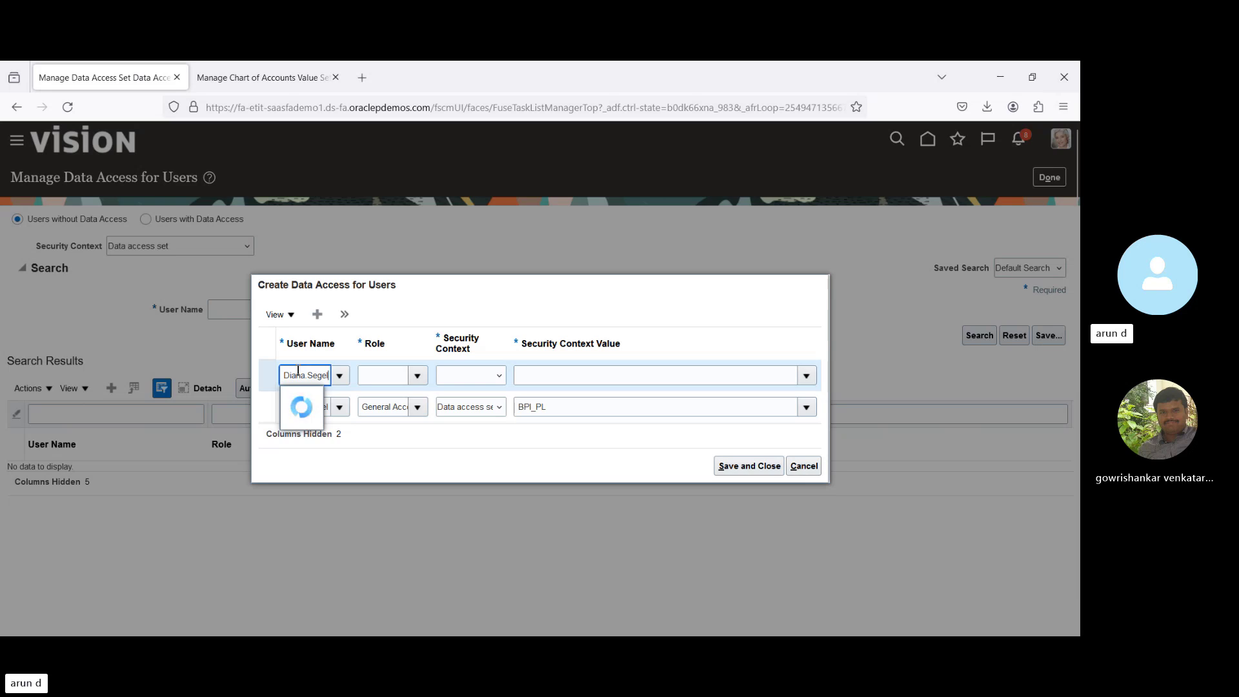
pyautogui.click(311, 398)
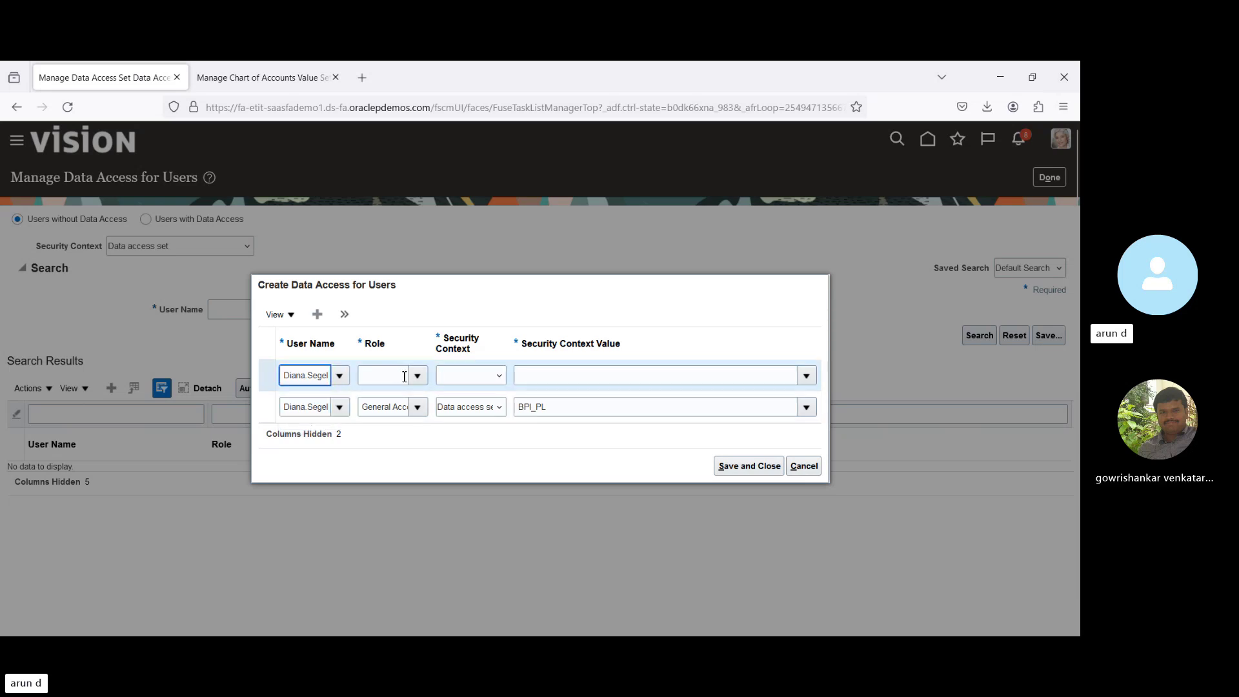
pyautogui.click(397, 377)
pyautogui.write('gen')
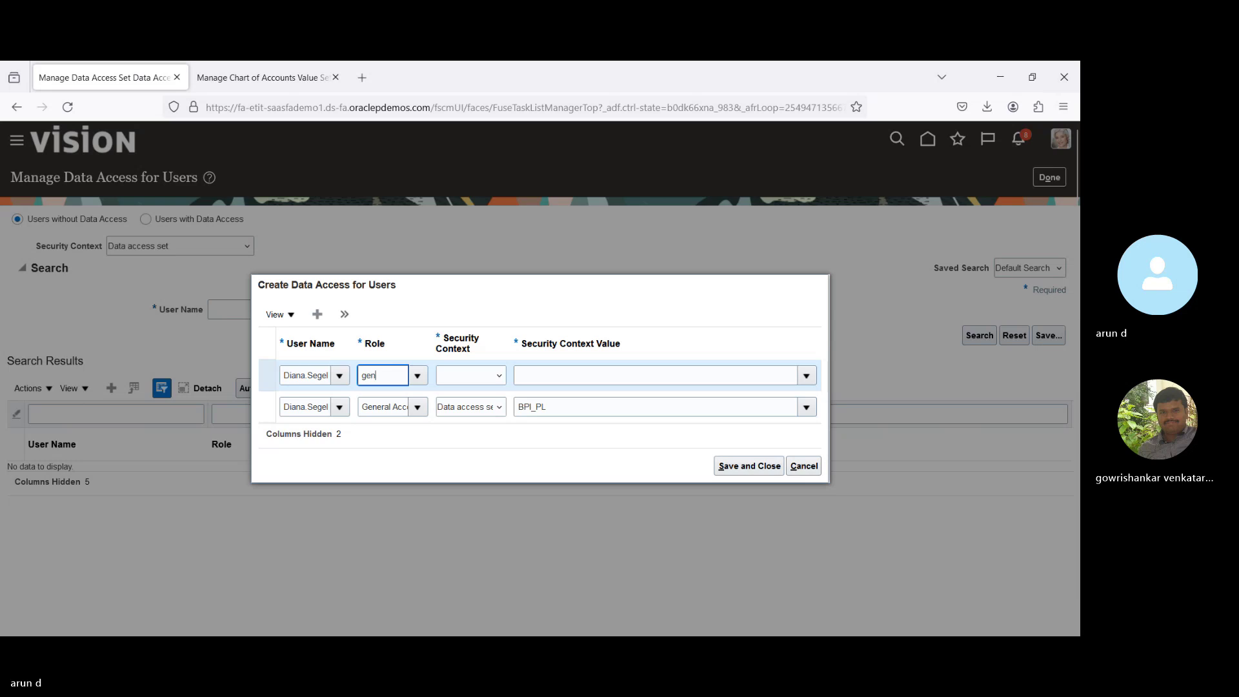
pyautogui.click(393, 401)
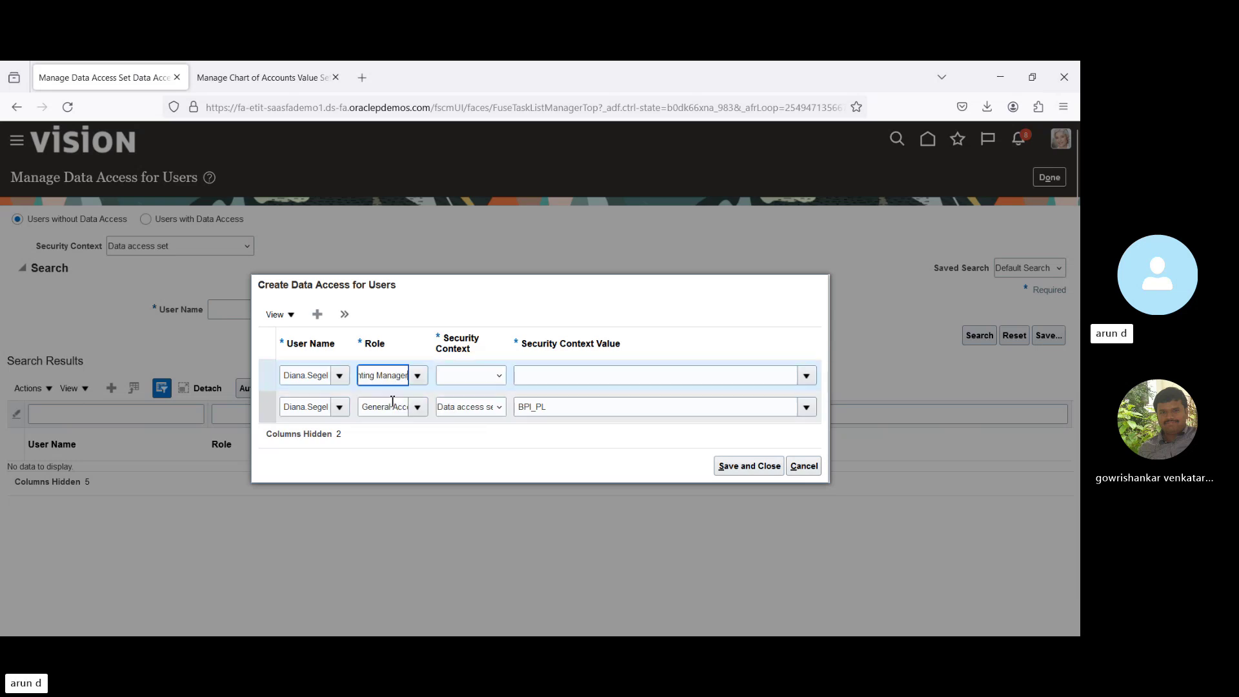
# Set its security context to Data access set BPI_SL and save and close.
pyautogui.click(469, 379)
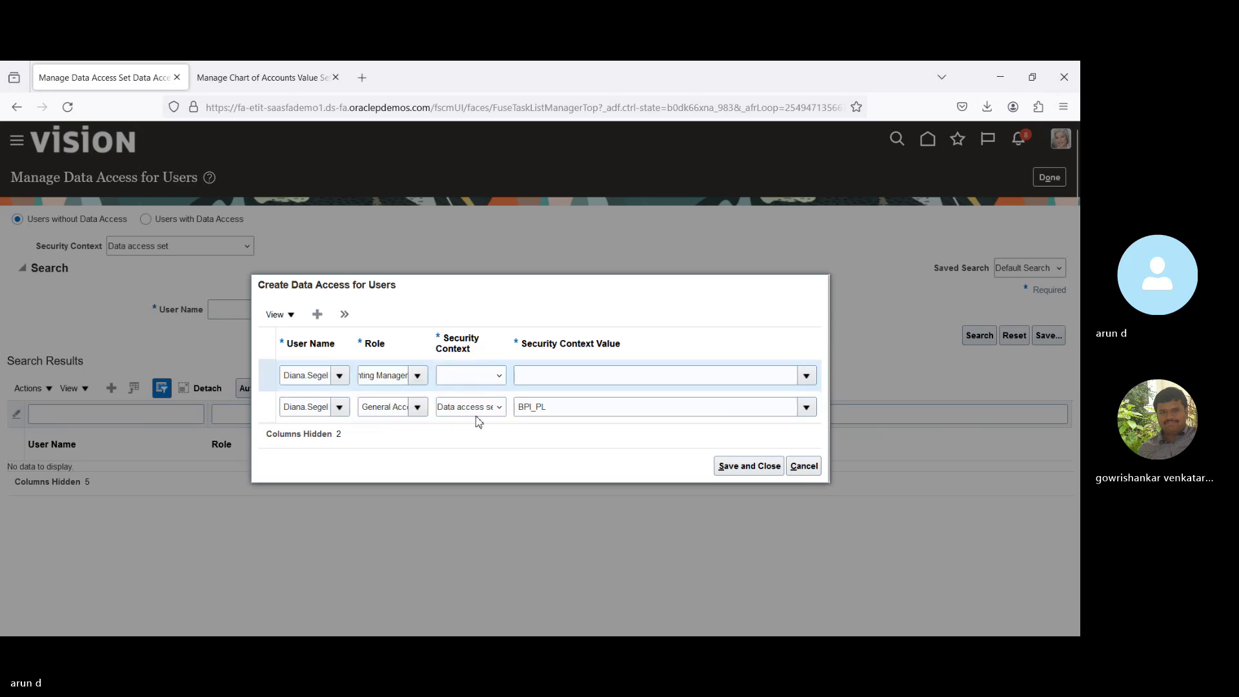
pyautogui.click(478, 420)
pyautogui.click(570, 374)
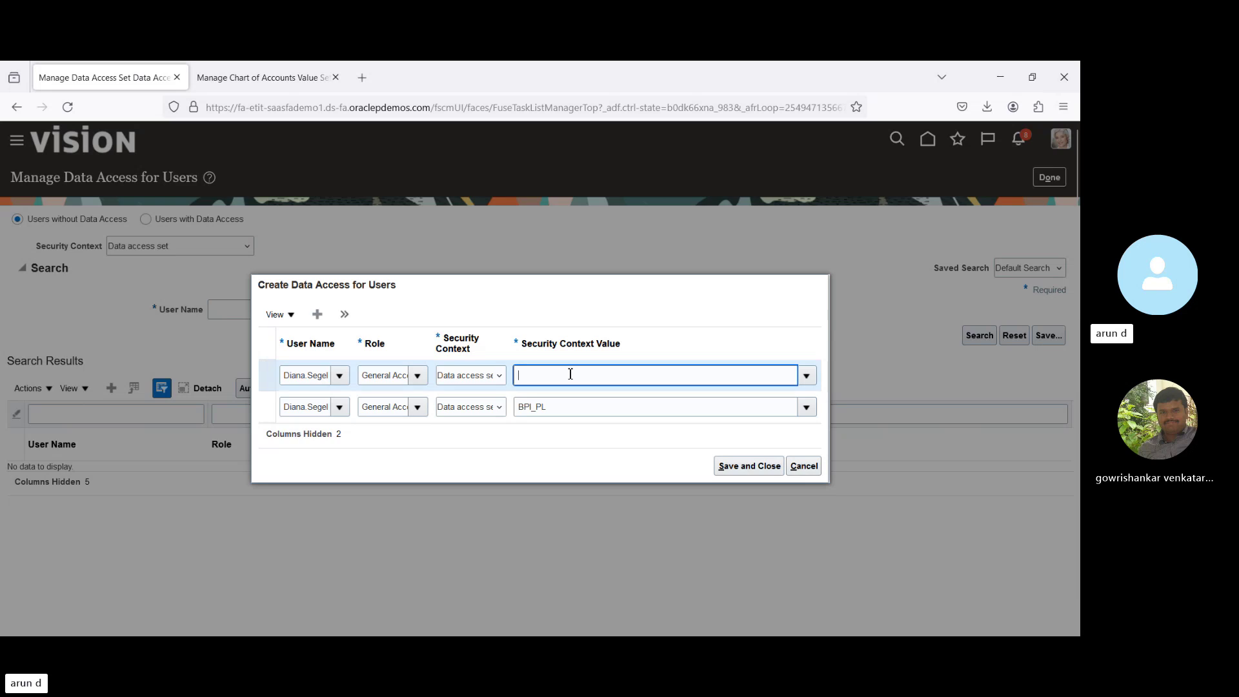
pyautogui.write('bpi')
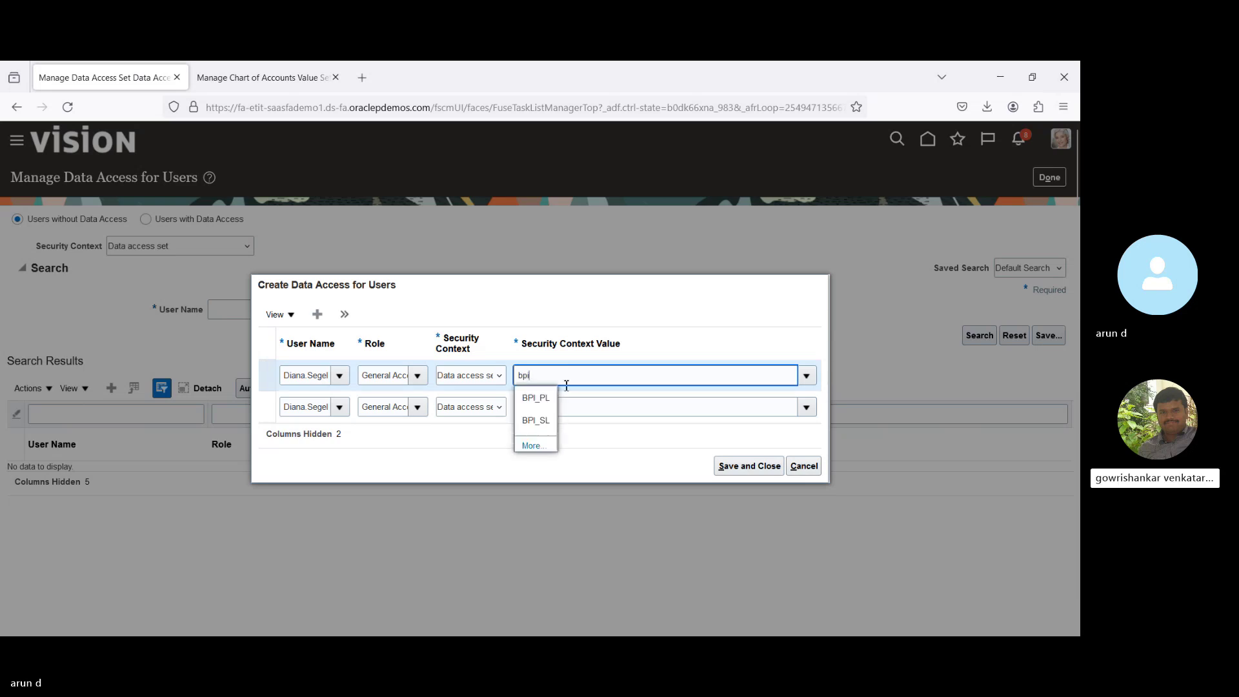
pyautogui.click(536, 420)
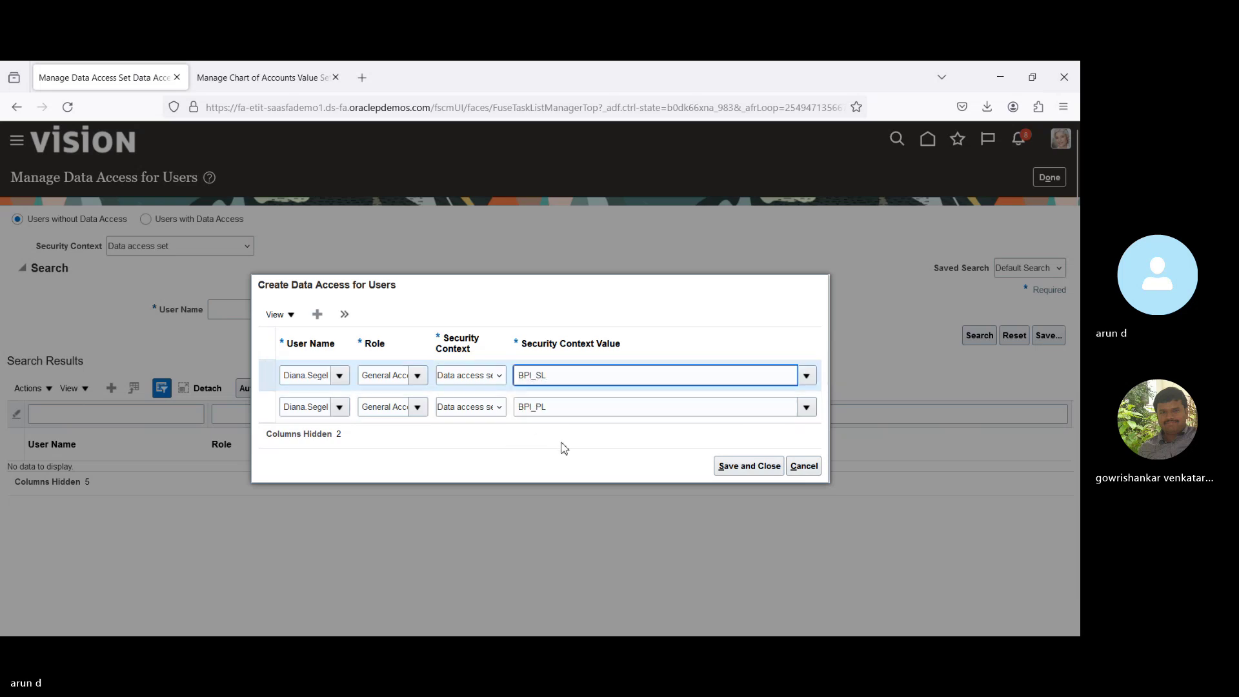
pyautogui.click(720, 465)
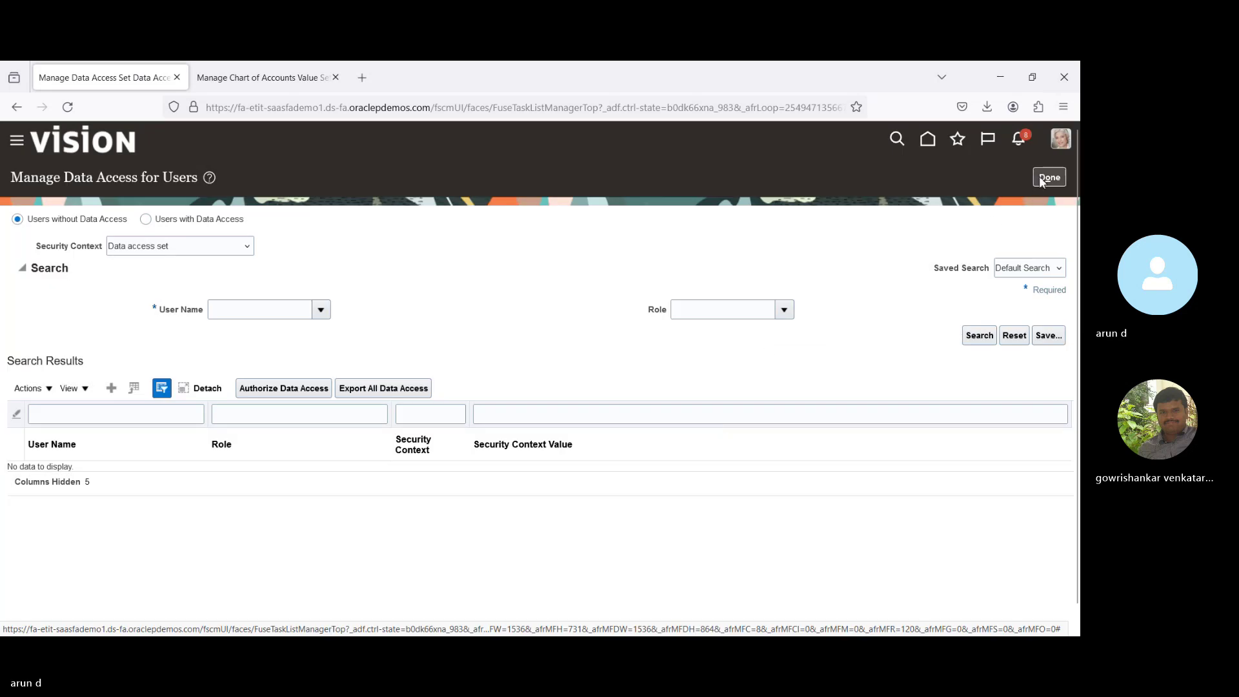
# Leave the data access task, close the Manage Chart of Accounts tab, and choose Sign Out.
pyautogui.click(1042, 179)
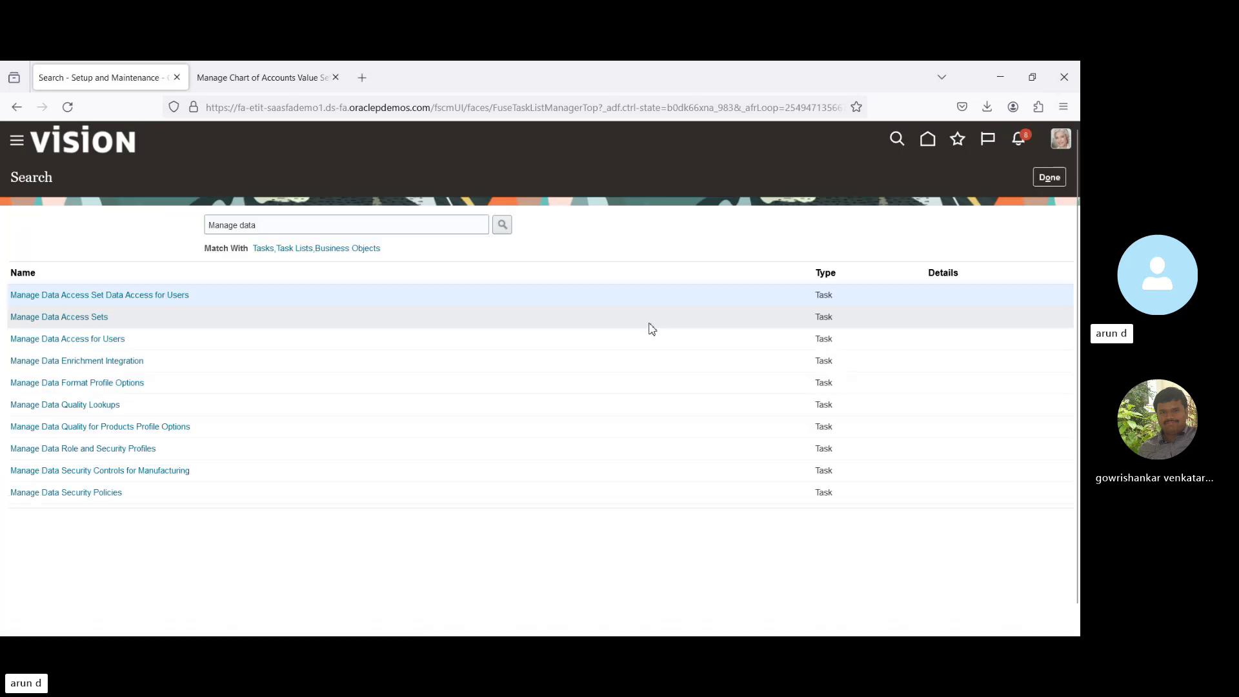
pyautogui.click(1040, 178)
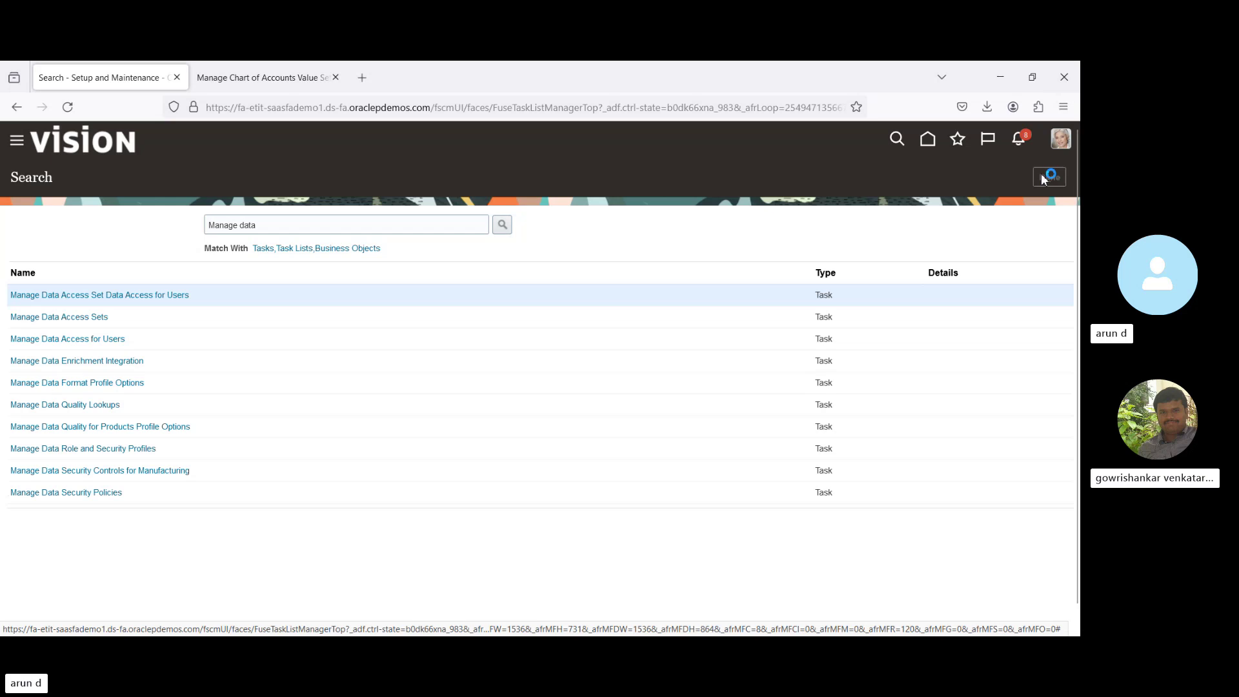
pyautogui.click(336, 78)
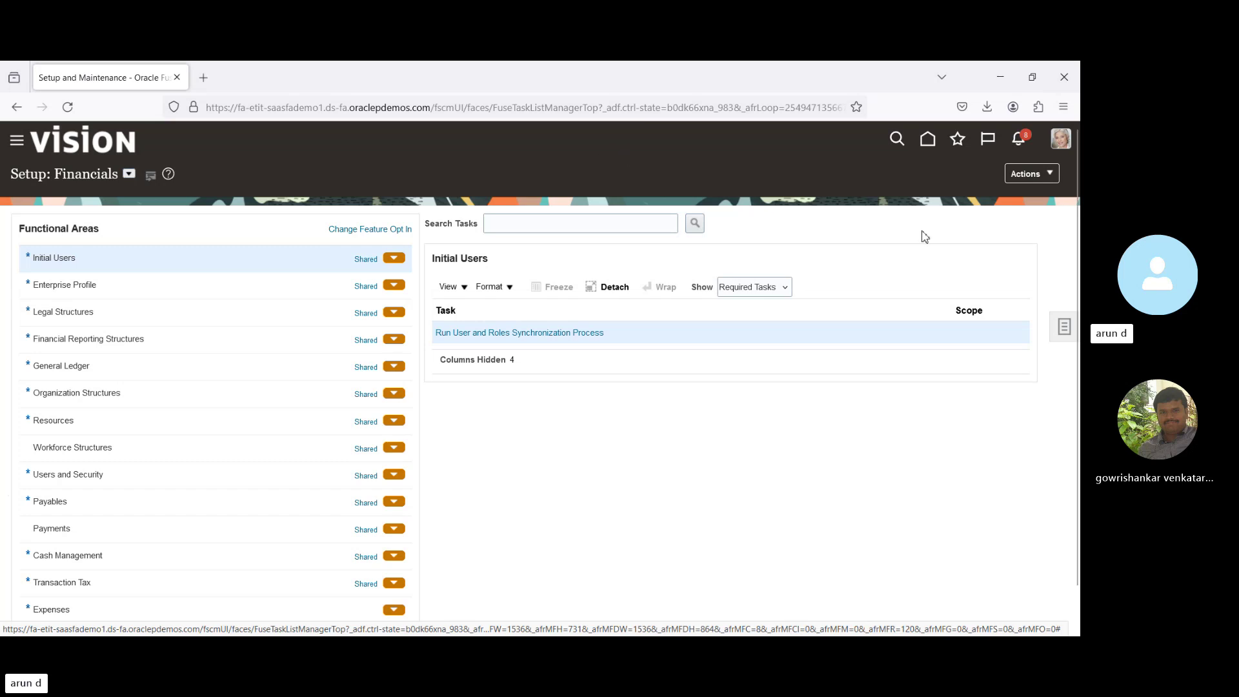
pyautogui.click(1061, 139)
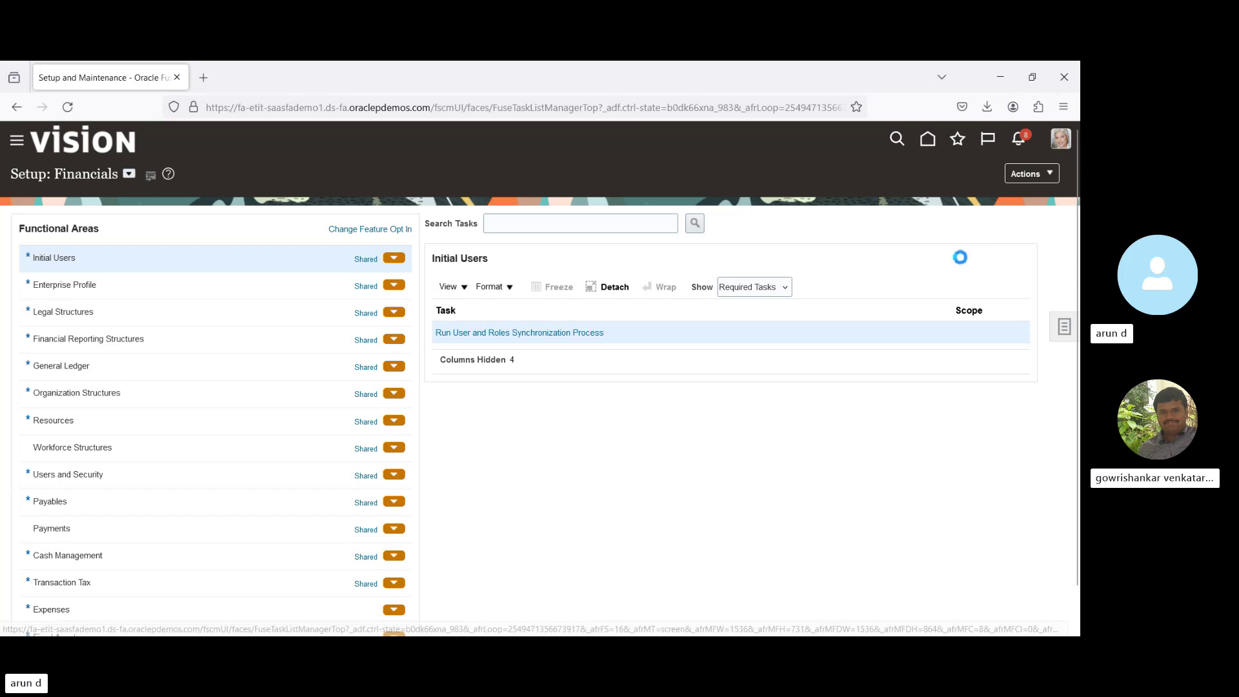
pyautogui.click(1032, 173)
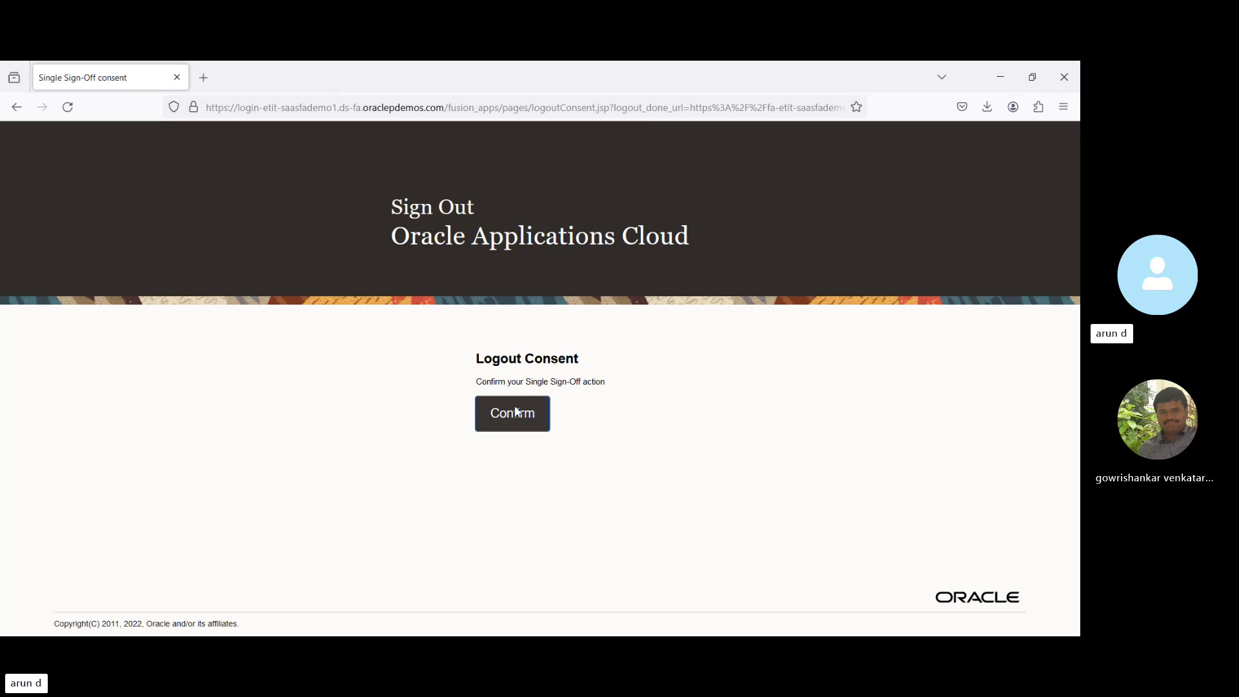
# Confirm sign-out and sign back in with the granted user's ID and password, declining to save it.
pyautogui.click(515, 411)
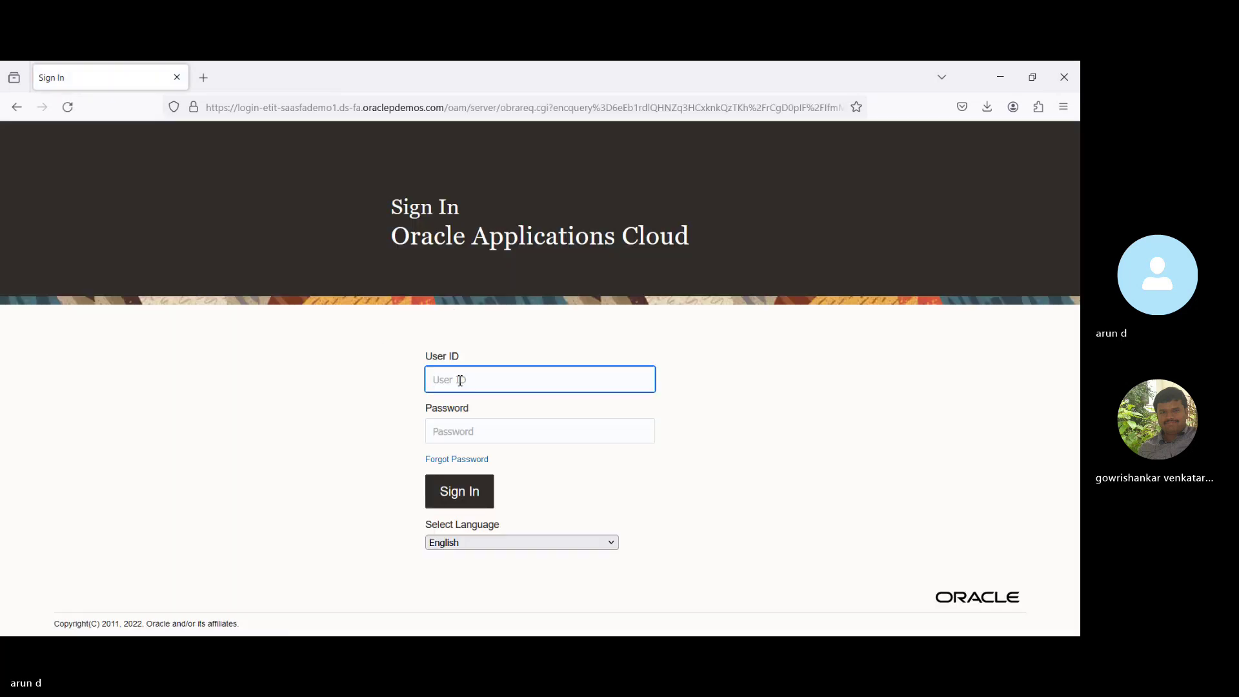
pyautogui.click(552, 632)
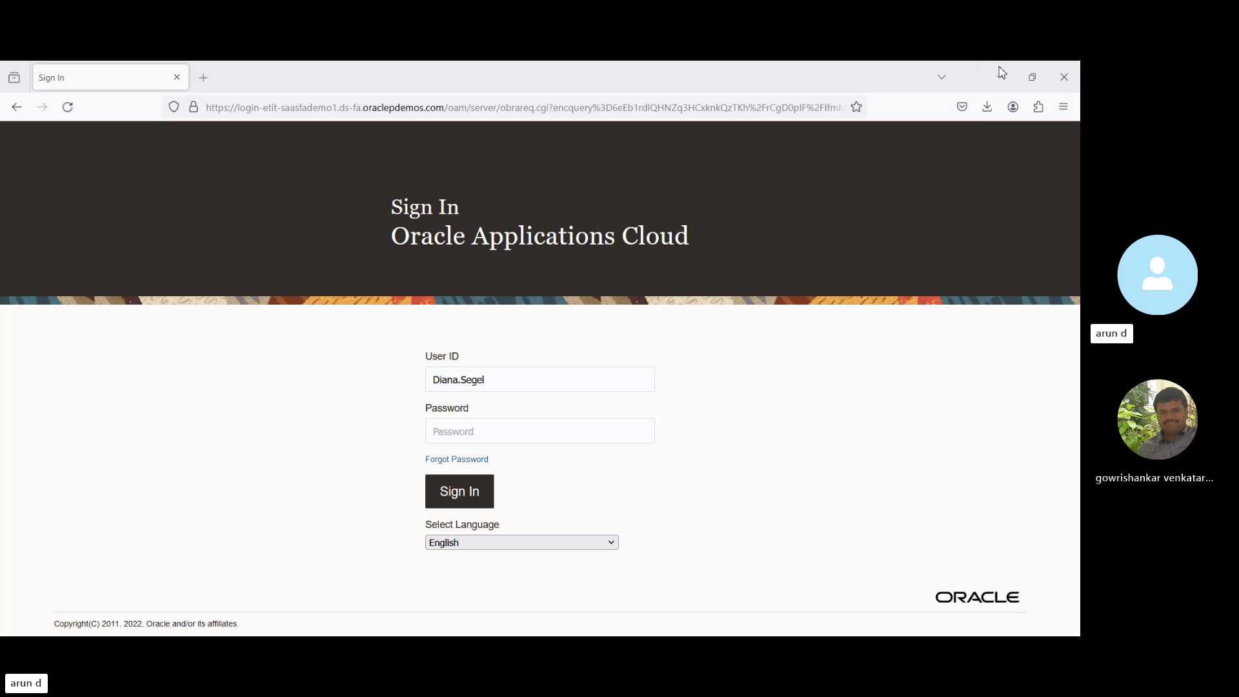
pyautogui.click(641, 433)
pyautogui.hotkey('ctrl', 'v')
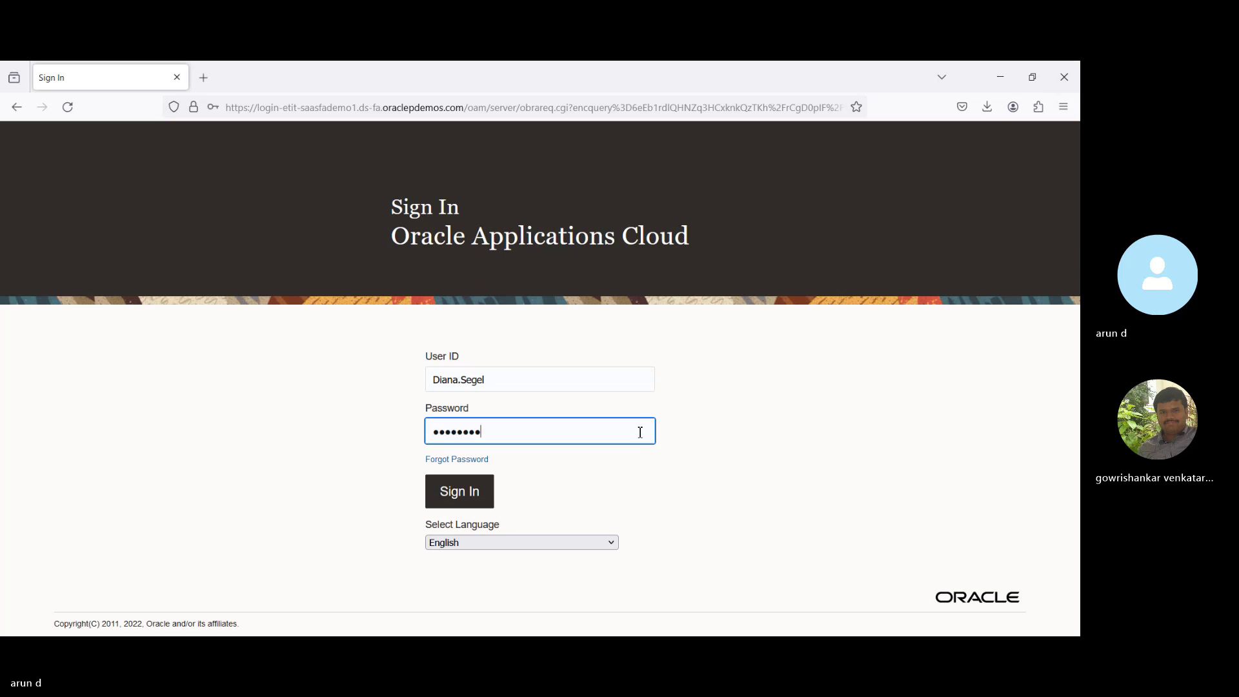
pyautogui.click(462, 493)
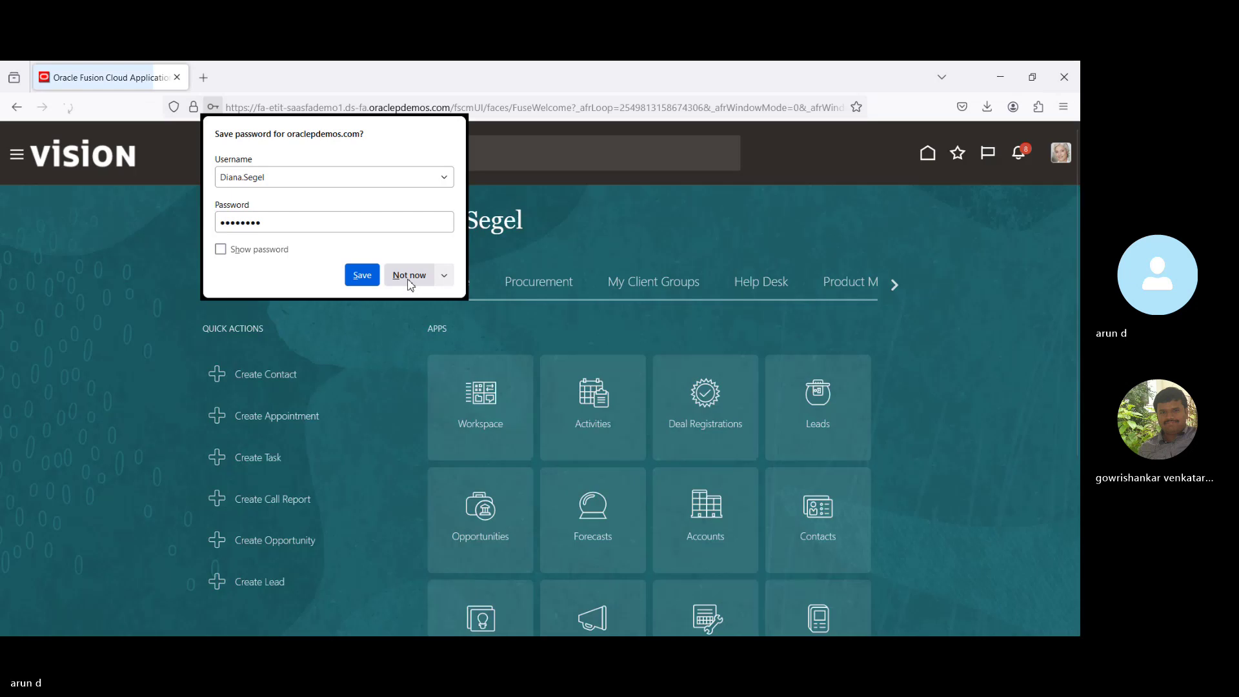
pyautogui.click(410, 278)
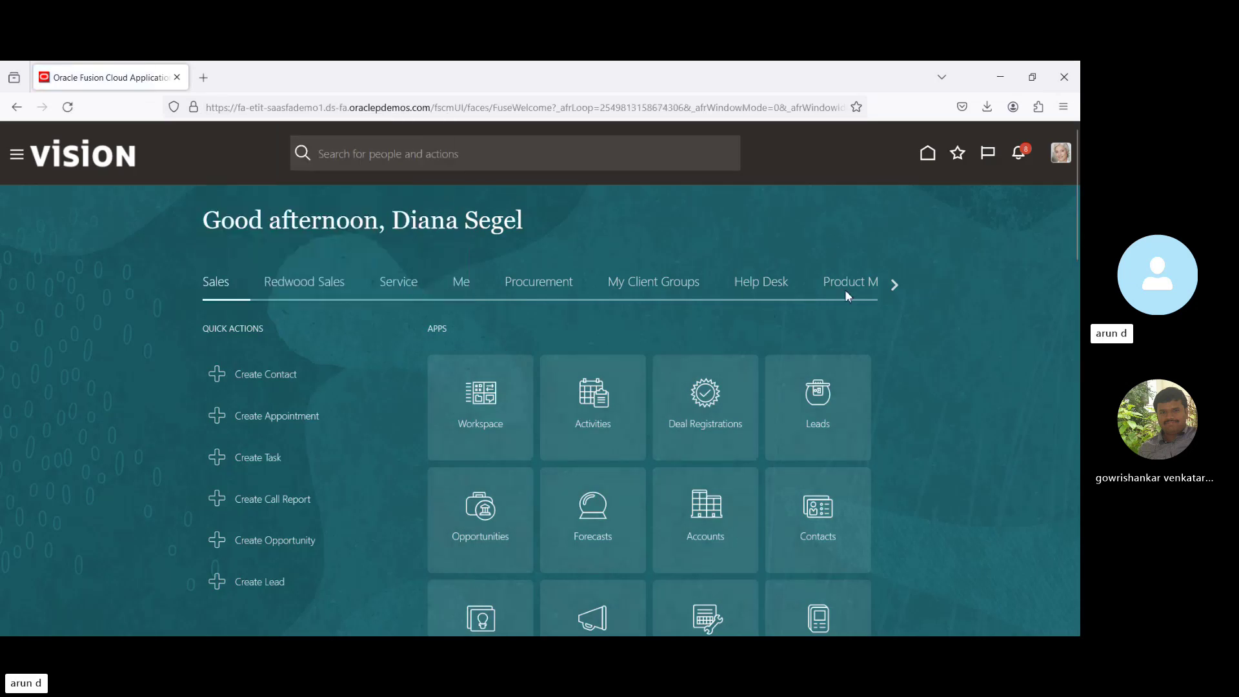
# Submit Open First Period for ledger BPI_PL with Apr-24 from the General Ledger setup tasks.
pyautogui.click(1058, 161)
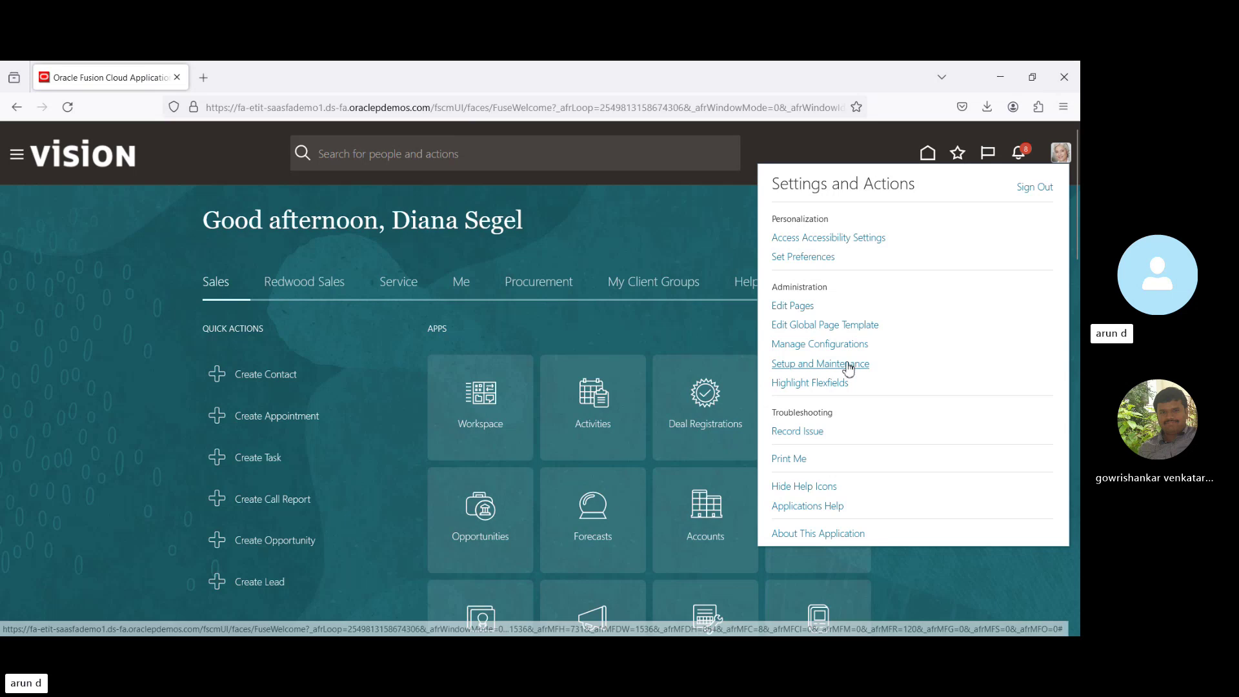
pyautogui.click(849, 363)
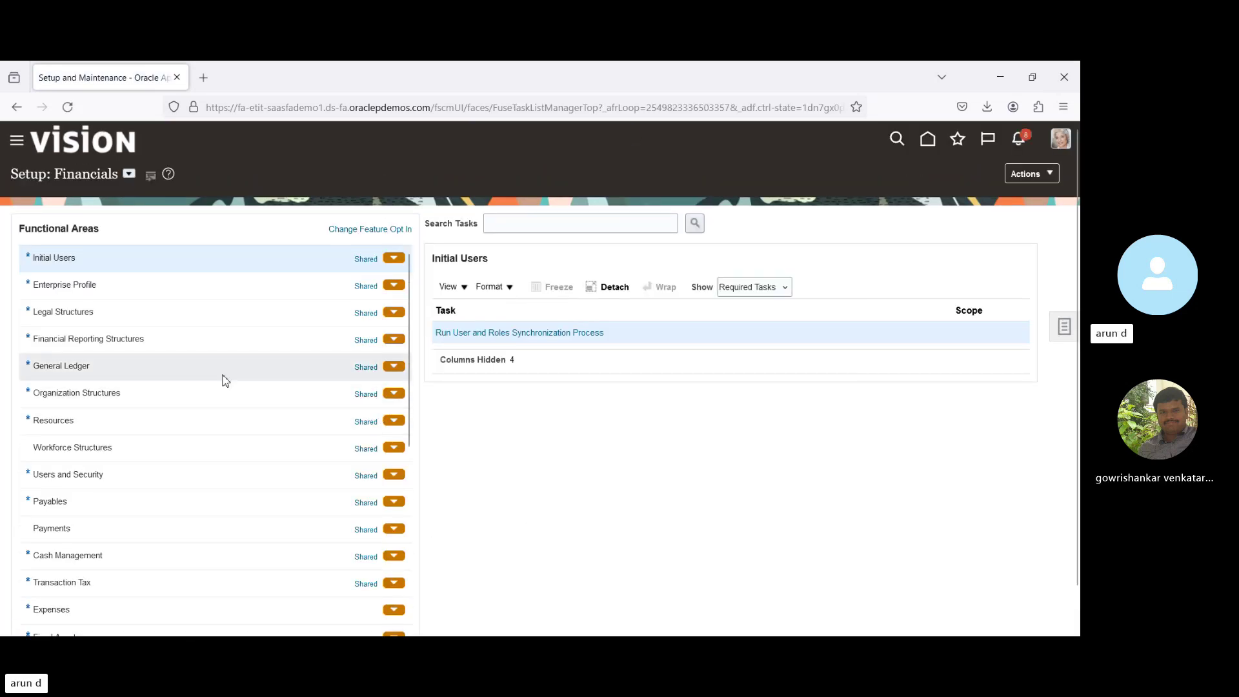
pyautogui.click(215, 365)
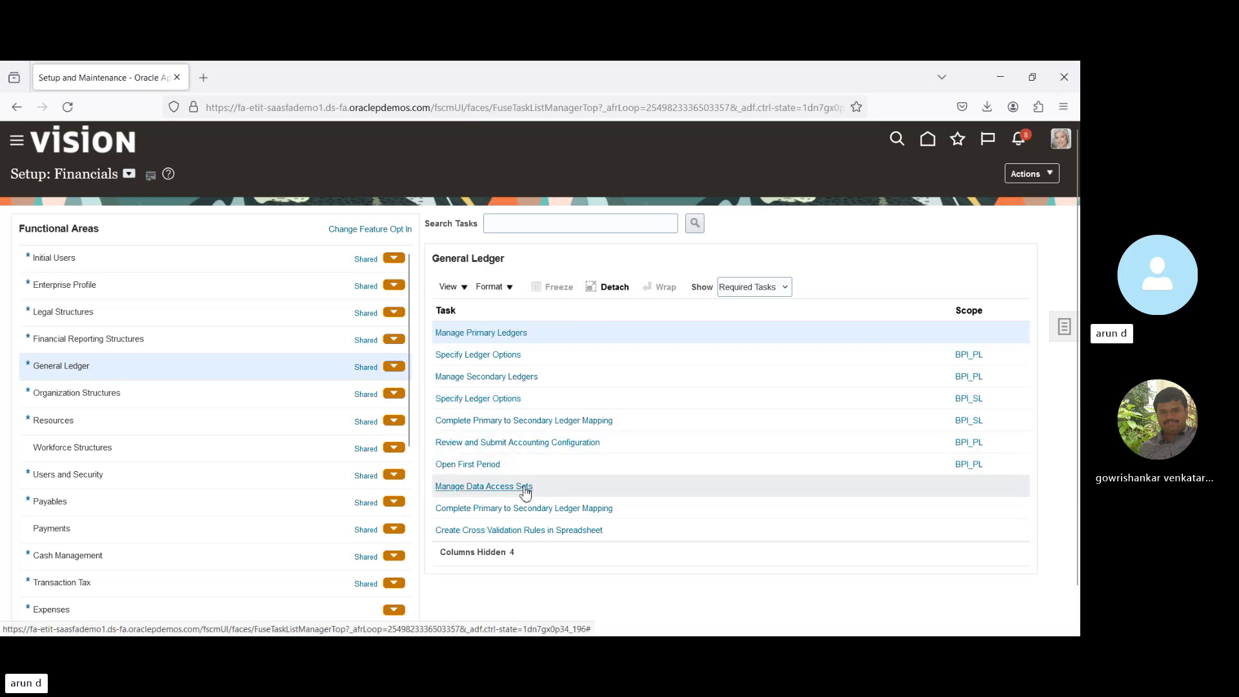
pyautogui.click(488, 465)
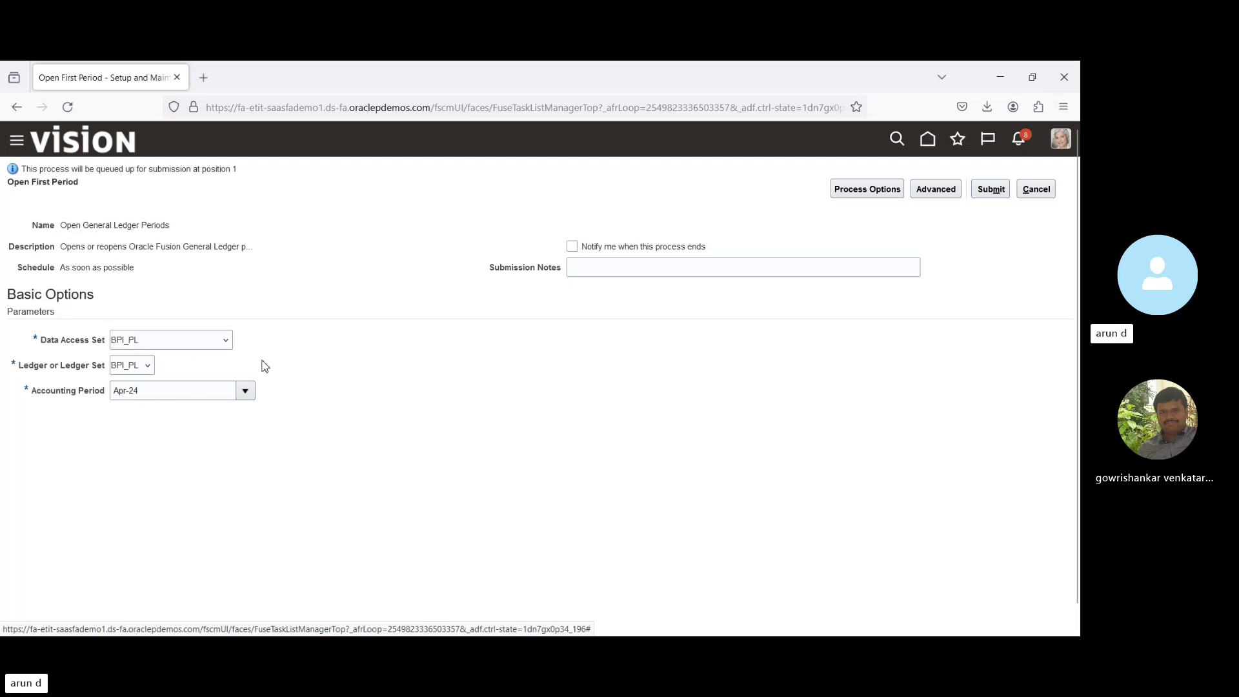
pyautogui.click(991, 194)
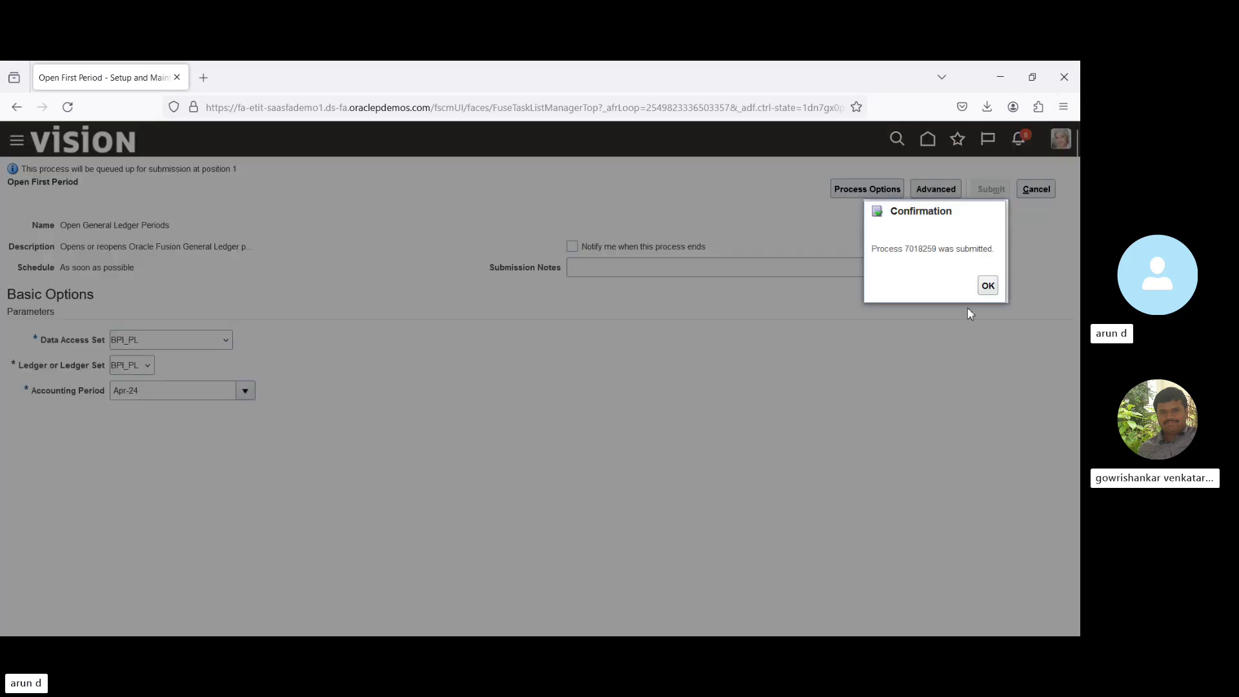
pyautogui.click(988, 285)
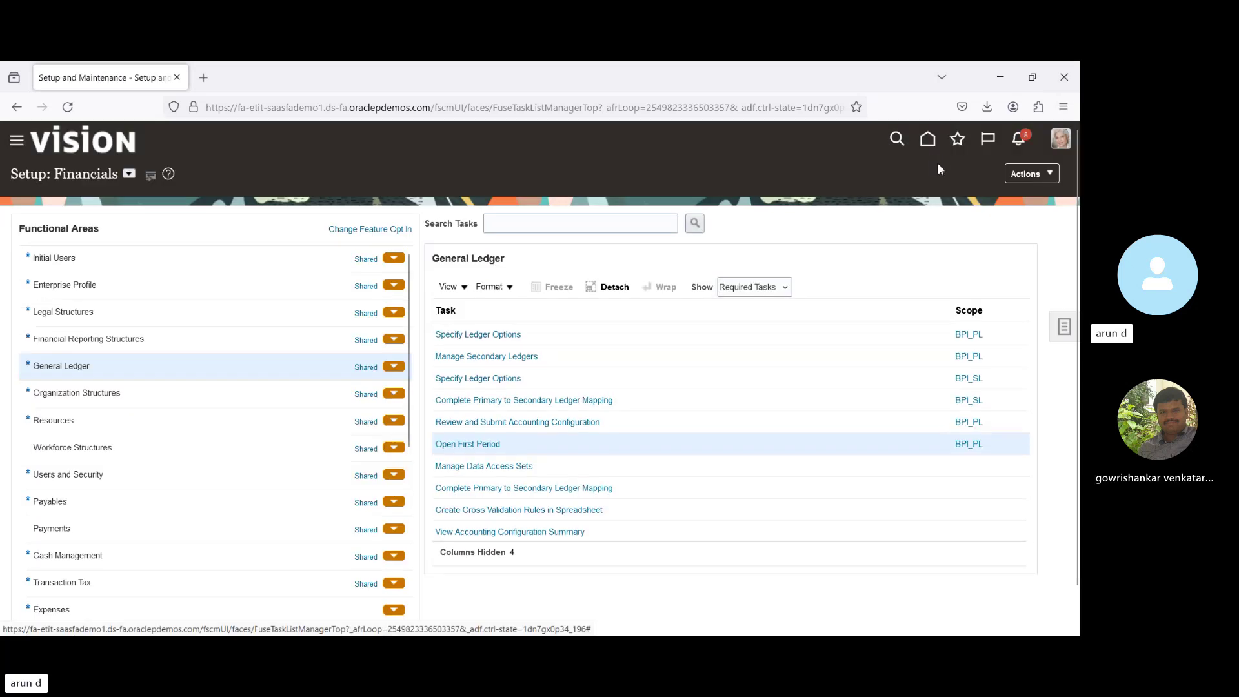
# Go home and open the Period Close tile in the General Accounting area.
pyautogui.click(927, 139)
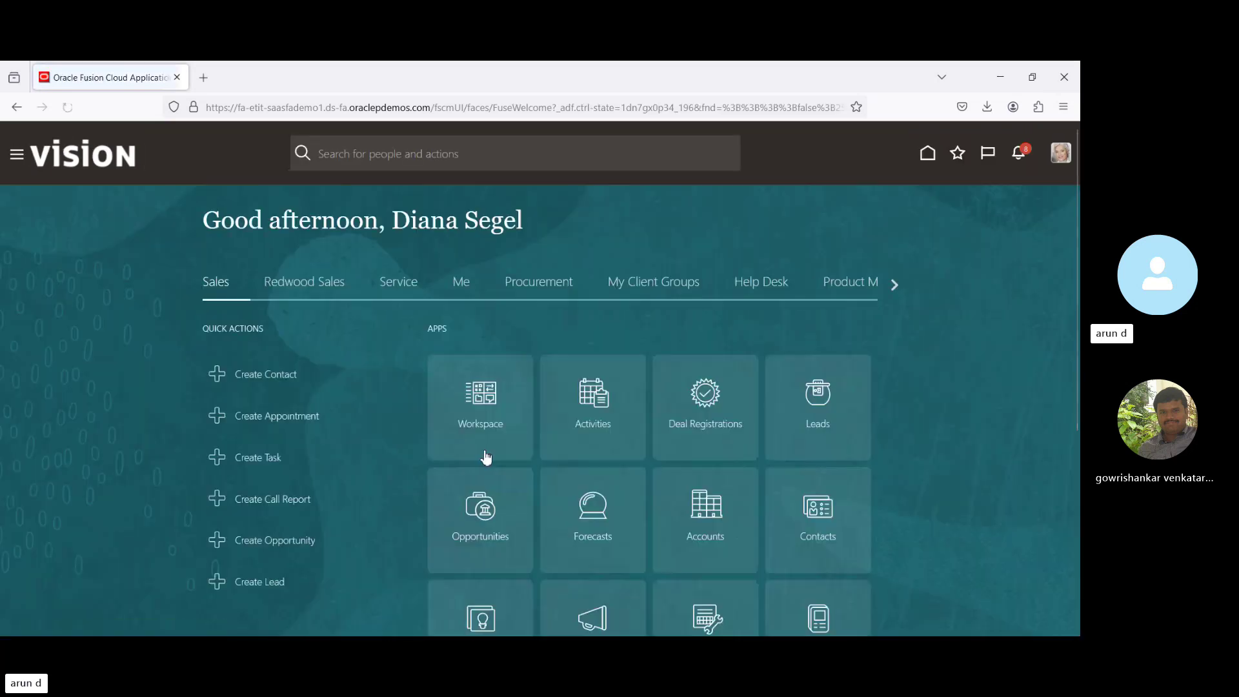
pyautogui.click(895, 285)
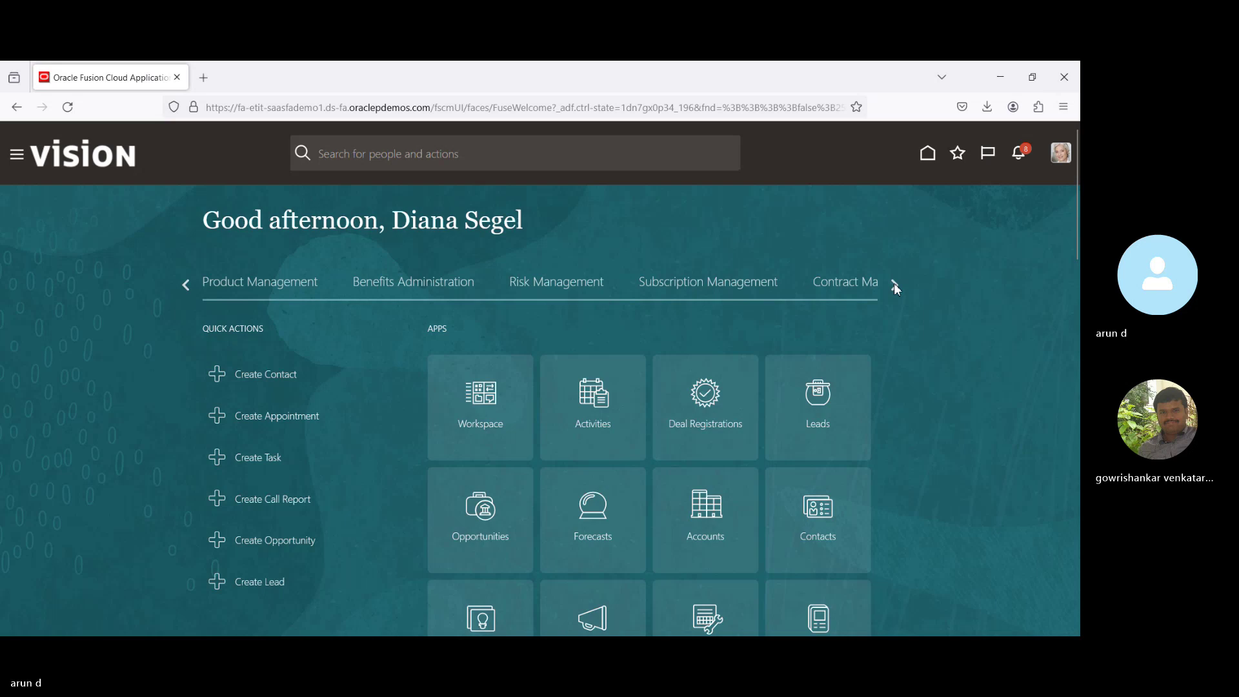
pyautogui.click(894, 284)
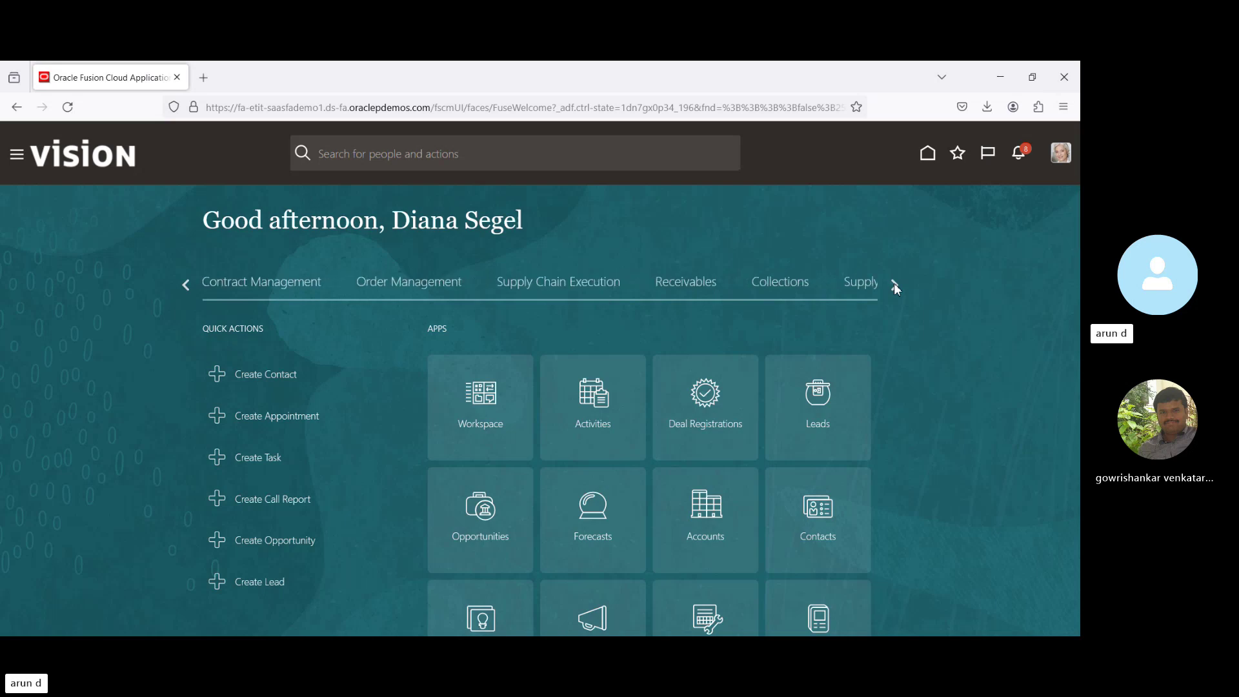
pyautogui.click(894, 285)
pyautogui.click(895, 285)
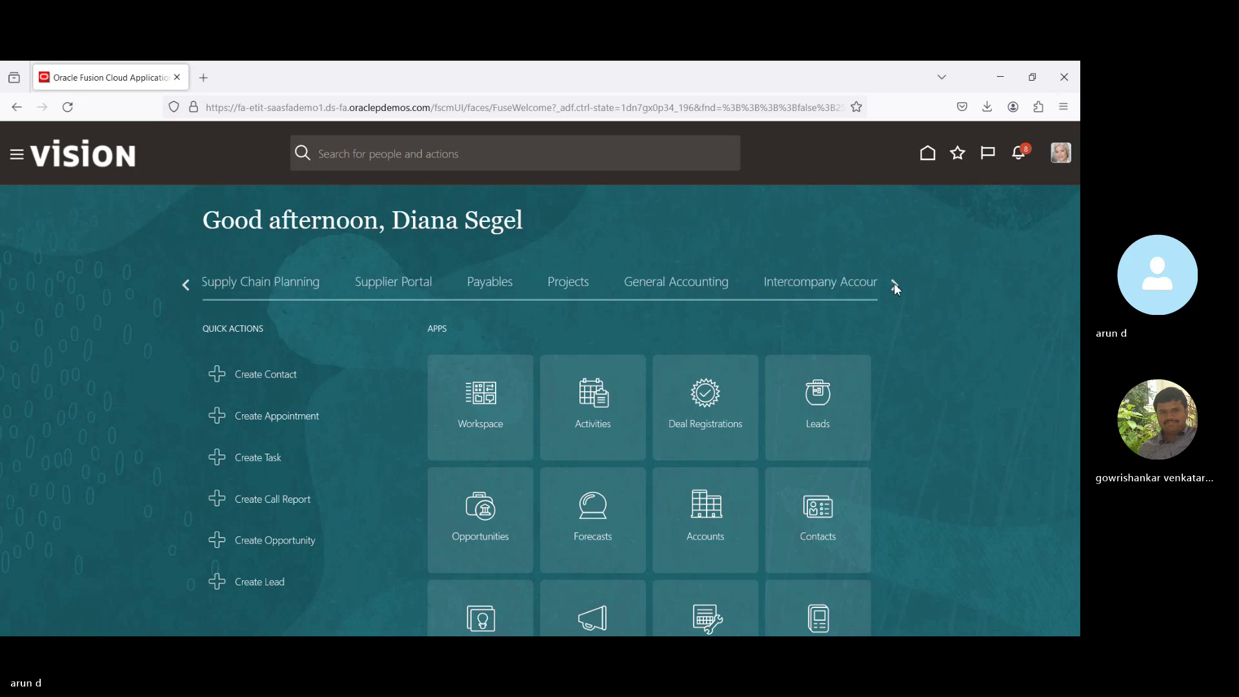
pyautogui.click(689, 288)
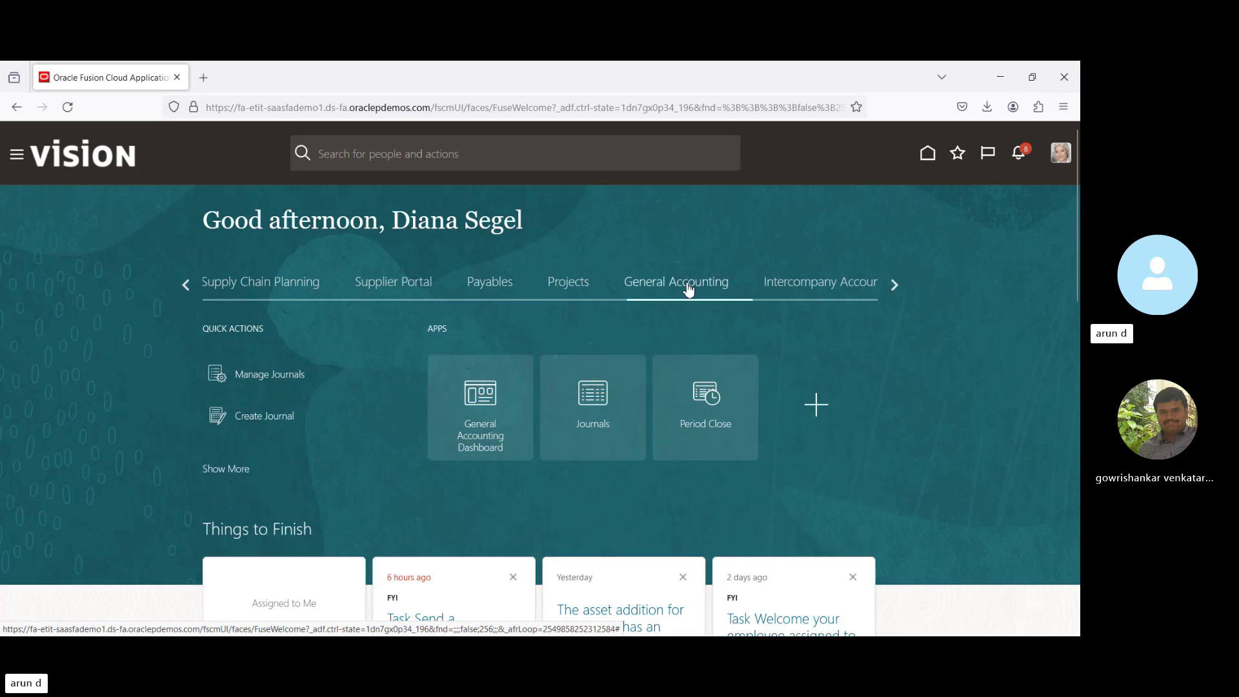
pyautogui.click(719, 403)
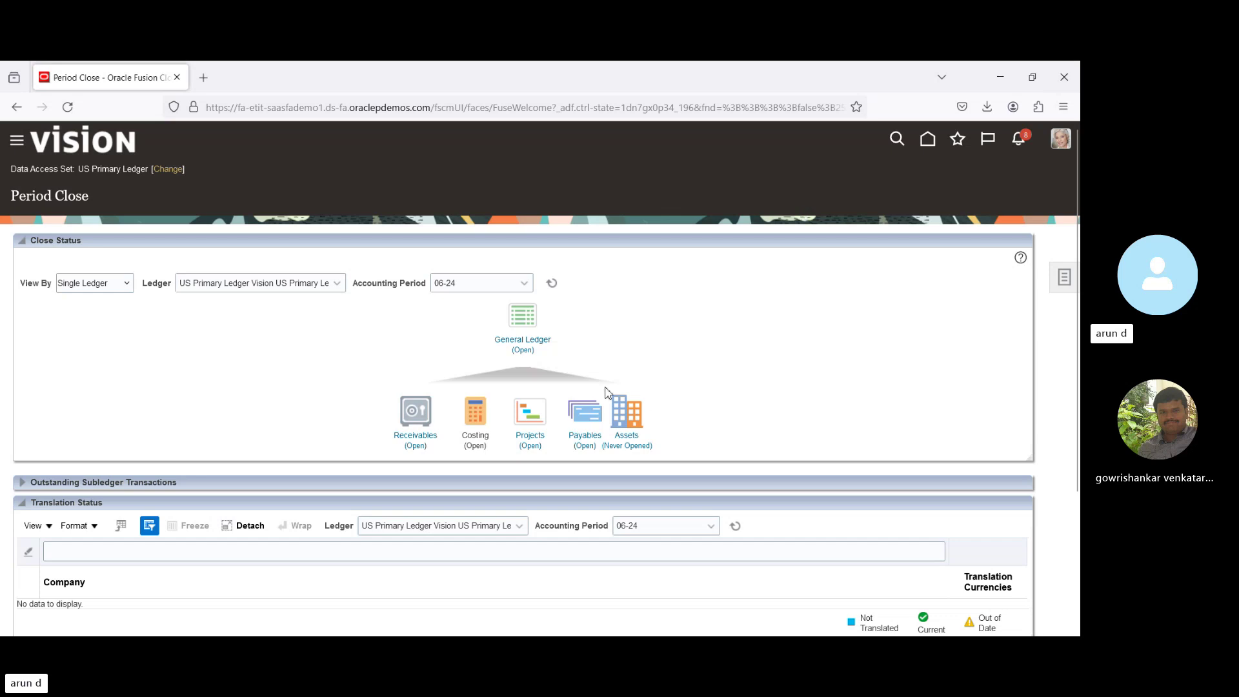
# Switch the Period Close data access set to BPI_PL.
pyautogui.click(167, 169)
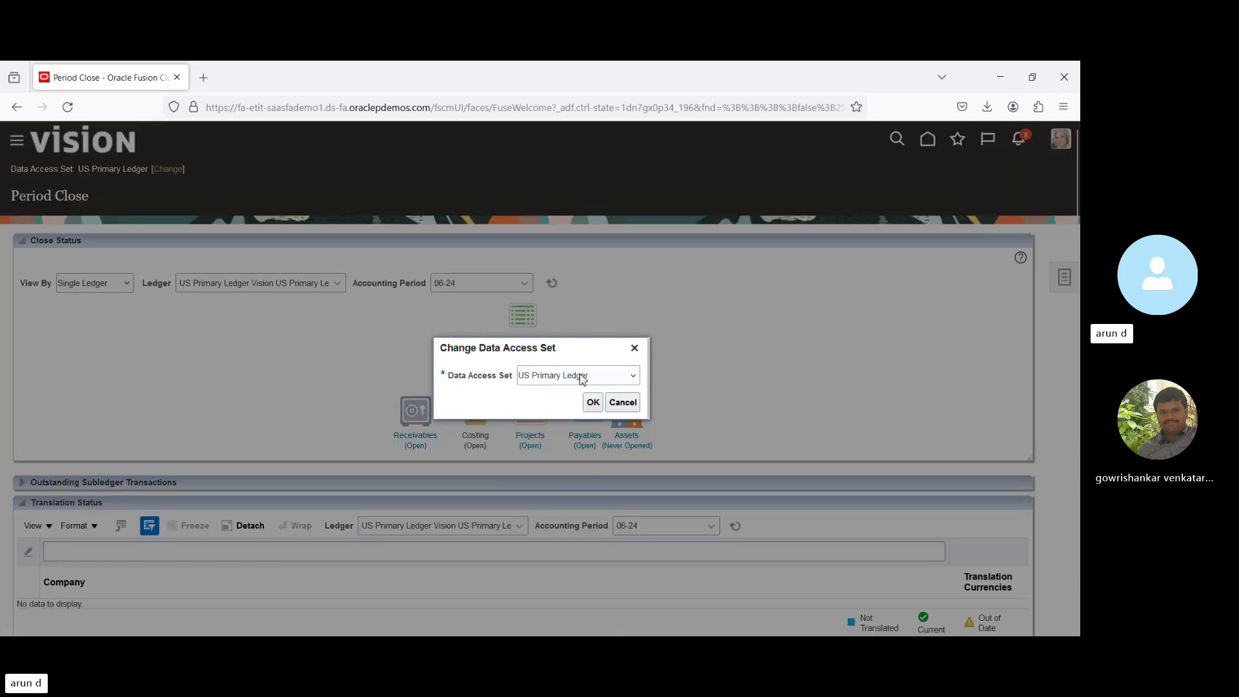
pyautogui.write('BPI_PL')
pyautogui.click(593, 403)
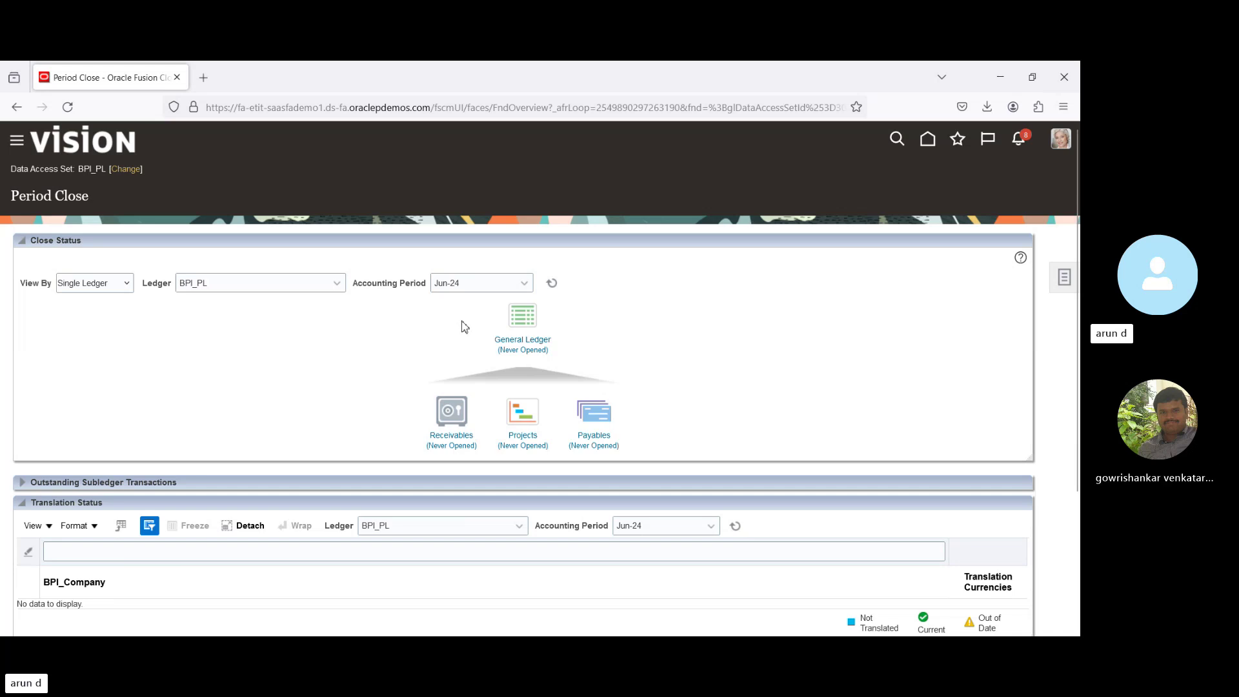
# Open Apr-24 as the first General Ledger period, accepting the warning, and return to Period Close.
pyautogui.click(519, 341)
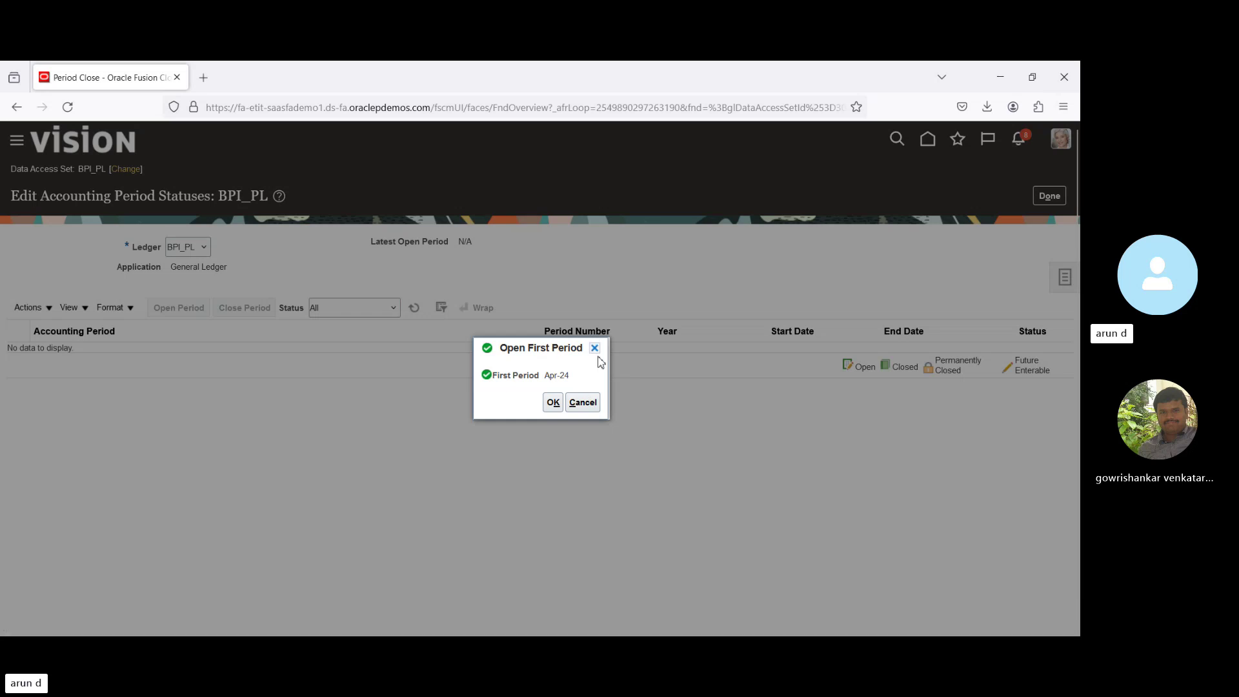
pyautogui.click(554, 403)
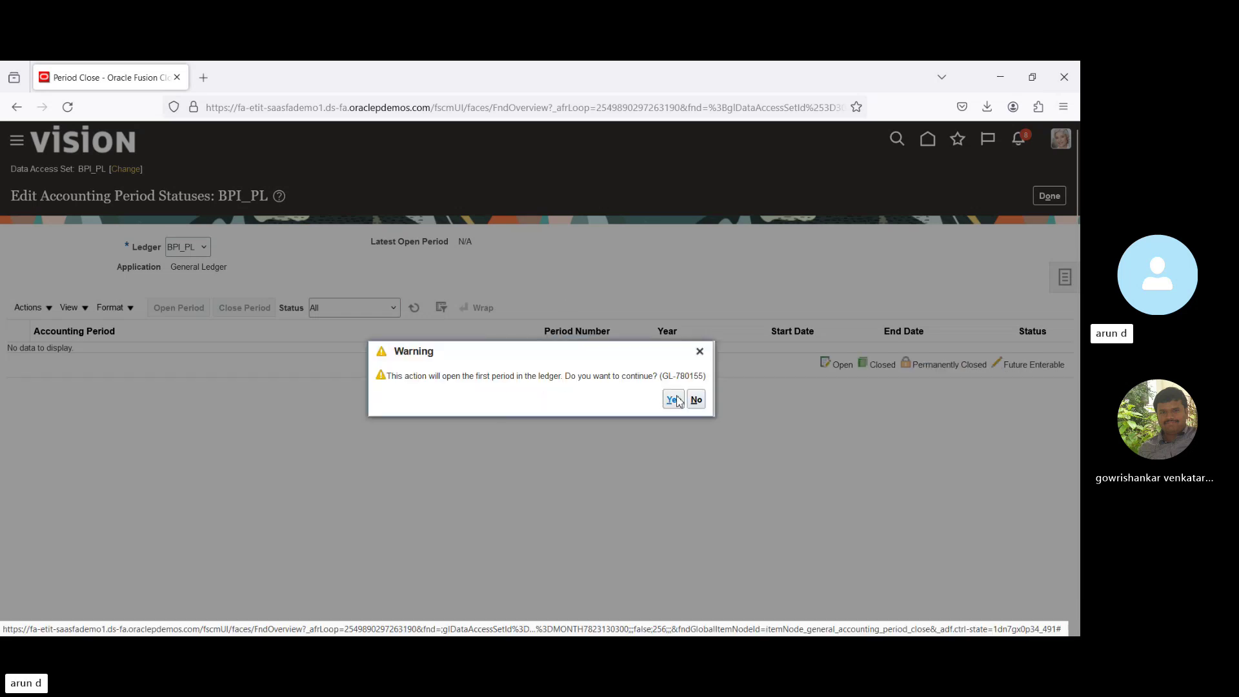
pyautogui.click(669, 399)
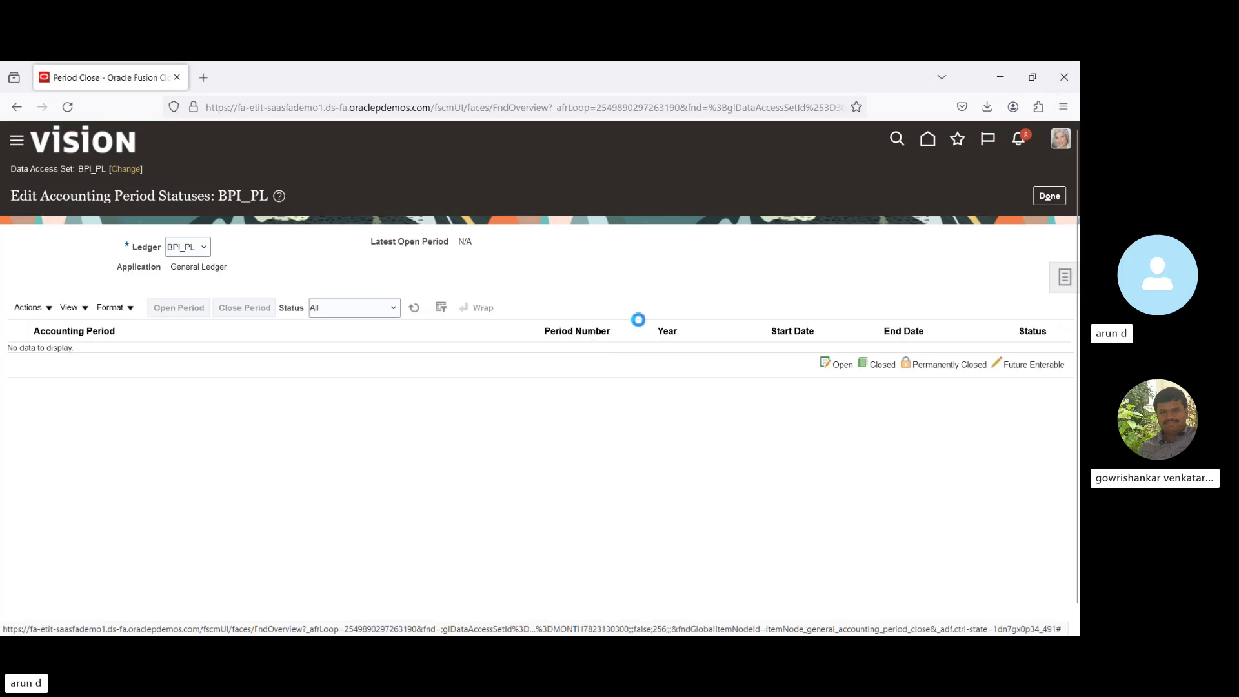
pyautogui.click(1049, 197)
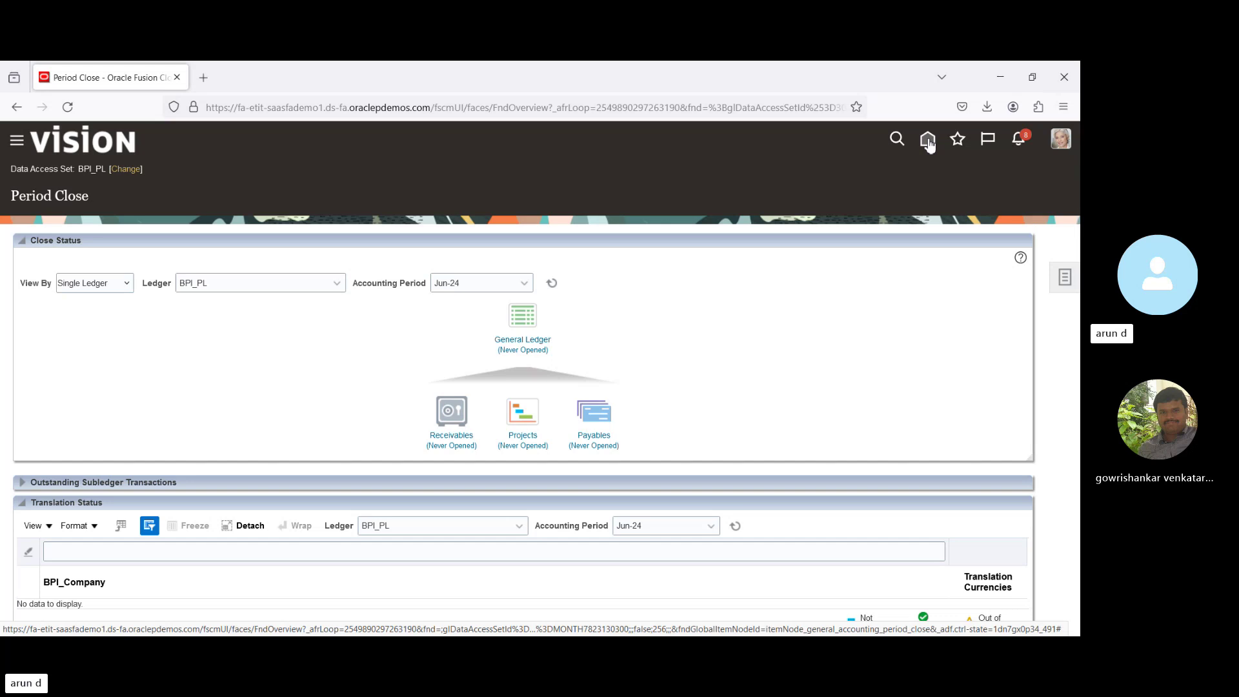
# Open Journals from Home, confirm no incomplete or attention-needed journals, and show the journal tasks.
pyautogui.click(928, 142)
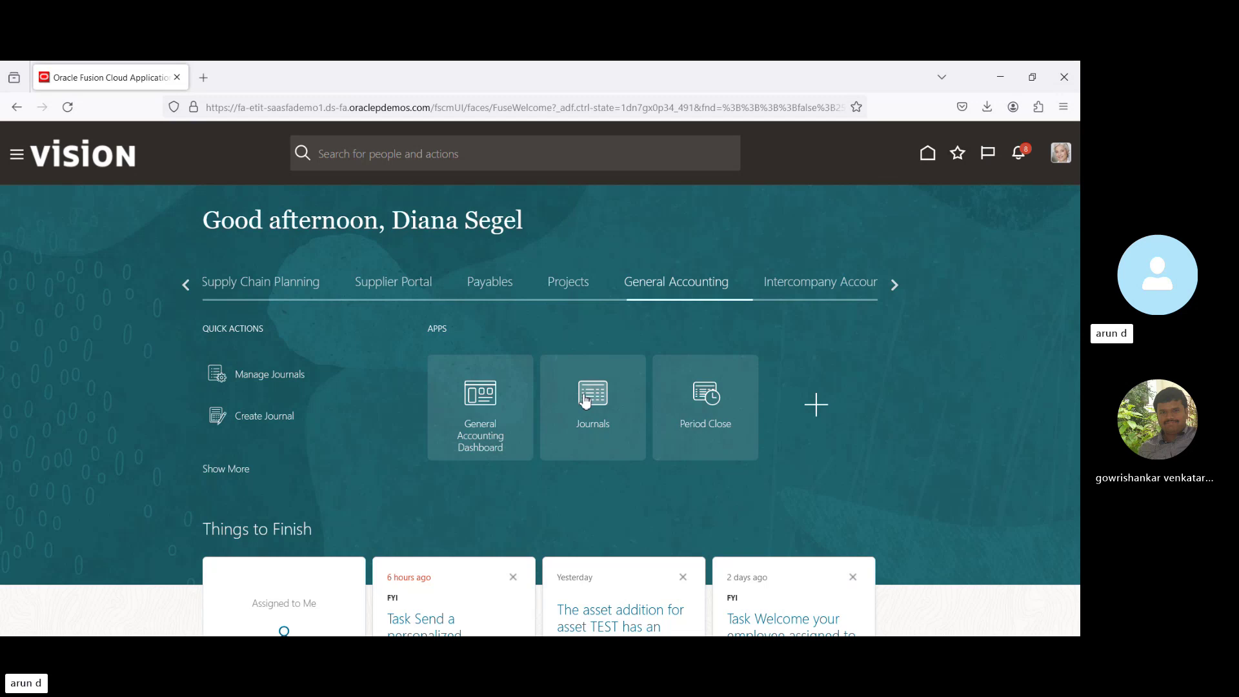
pyautogui.click(586, 400)
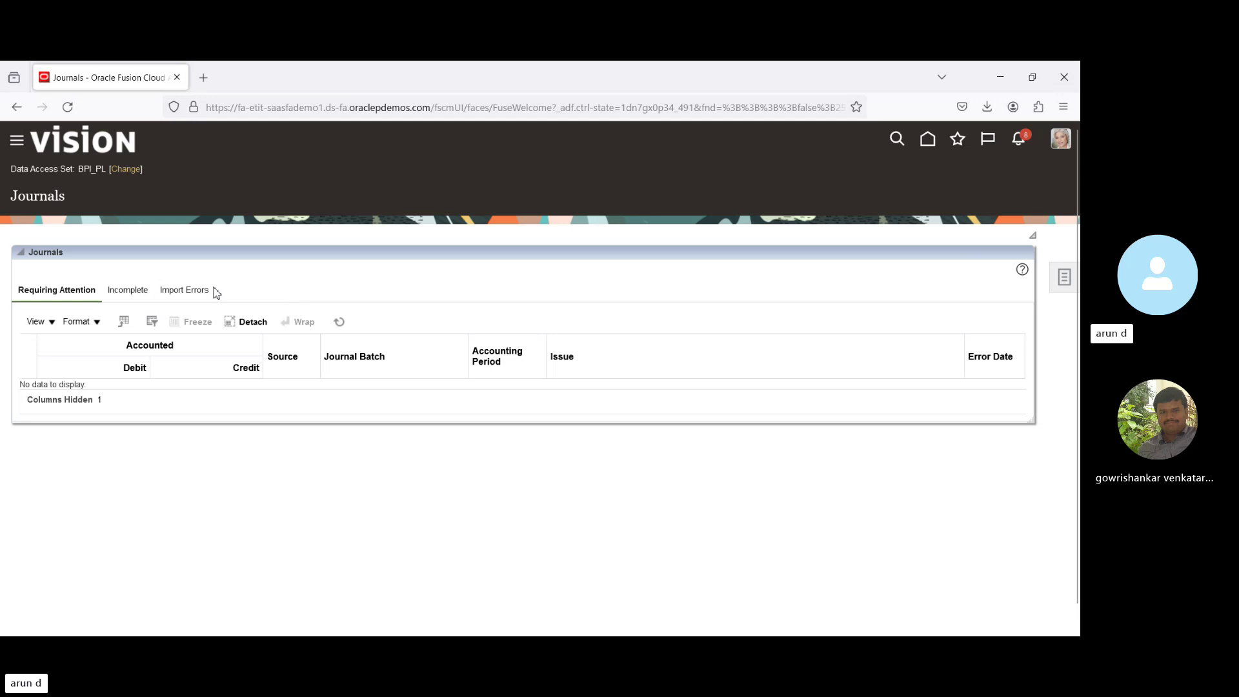
pyautogui.click(129, 292)
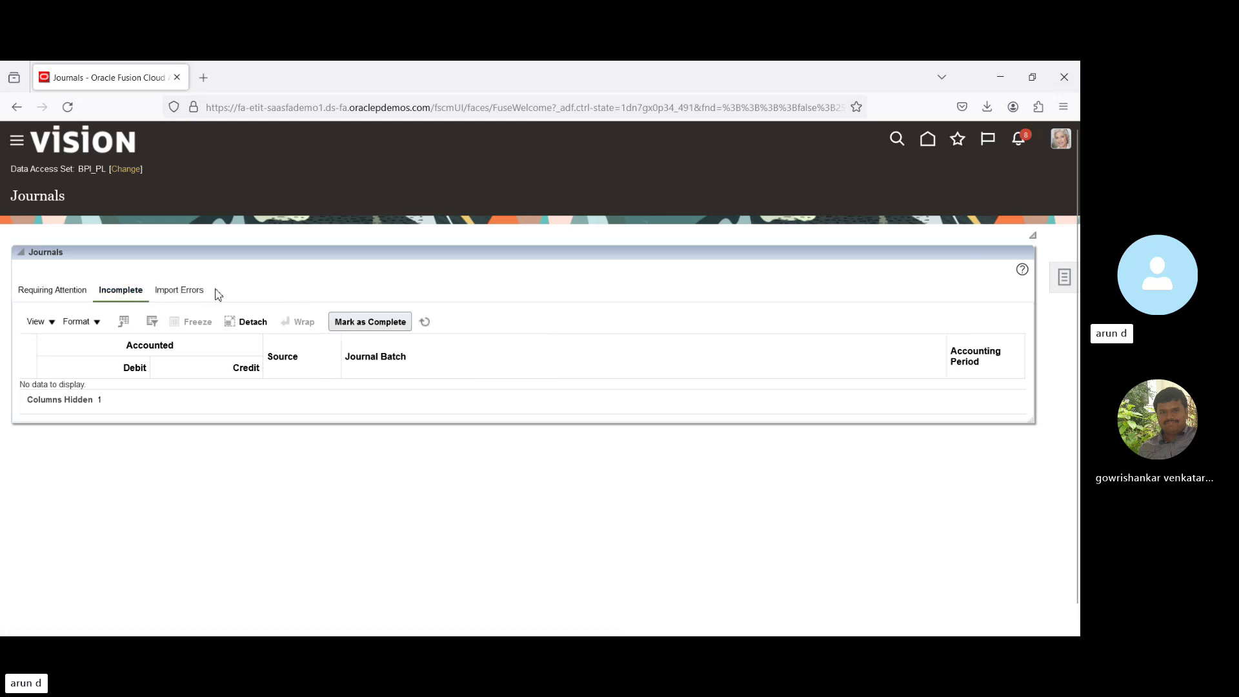
pyautogui.click(50, 290)
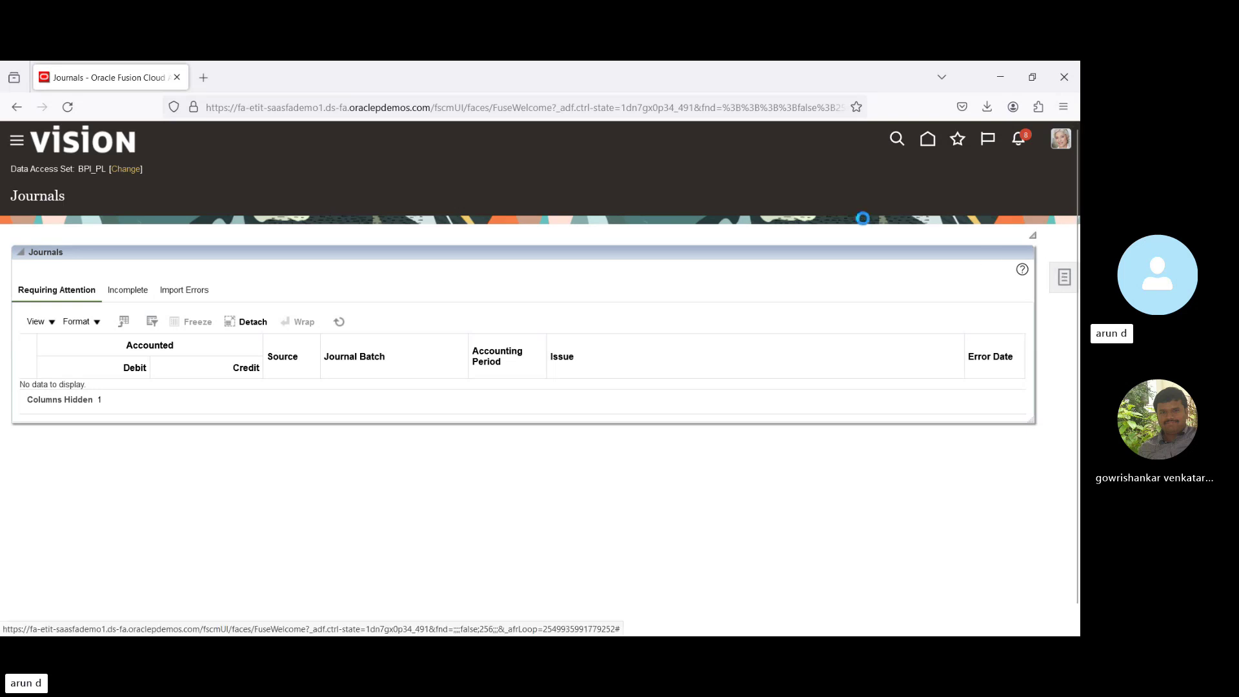
pyautogui.click(1064, 280)
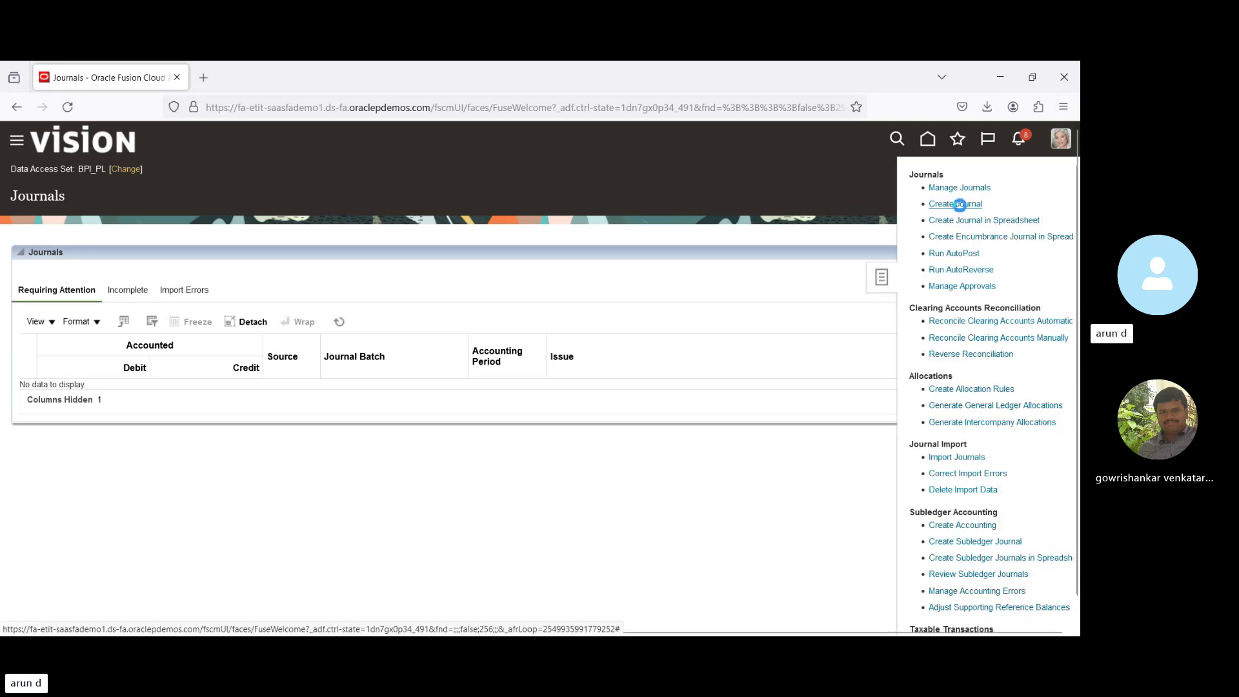
# Start a new journal with batch name and journal name both ADJ JV.
pyautogui.click(958, 205)
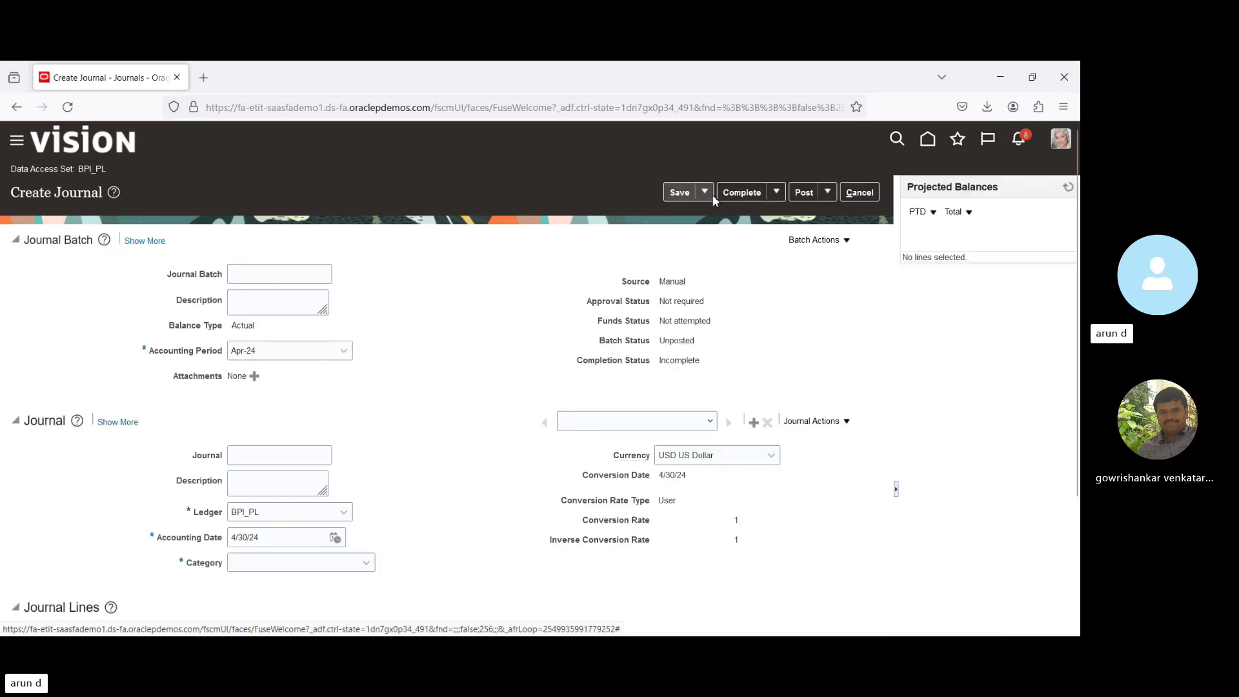
pyautogui.click(247, 273)
pyautogui.write('A')
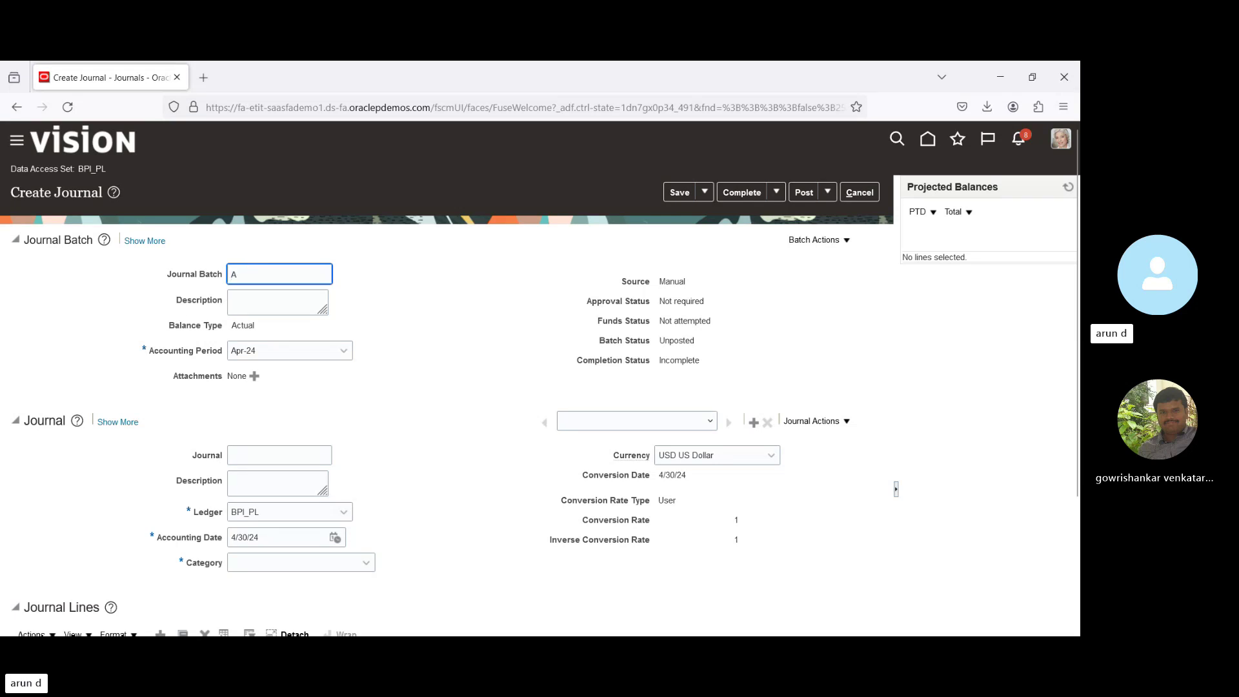
pyautogui.write('DJ JV')
pyautogui.tripleClick(290, 274)
pyautogui.hotkey('ctrl', 'c')
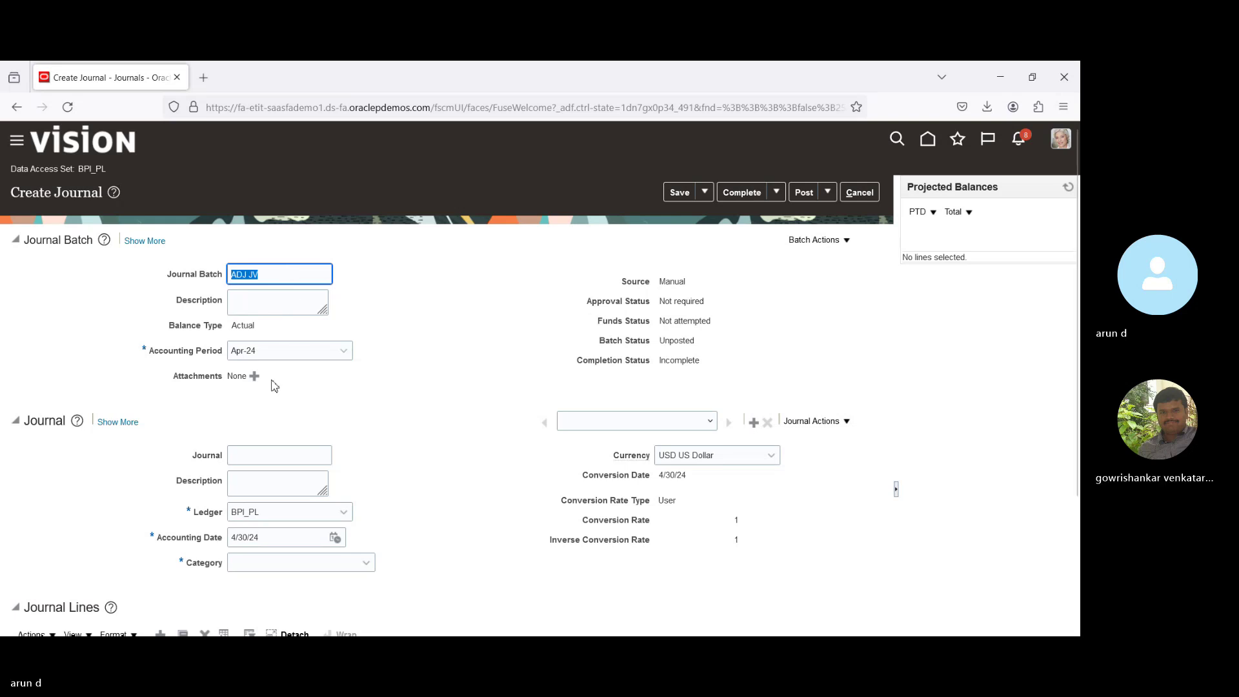
pyautogui.click(273, 453)
pyautogui.hotkey('ctrl', 'v')
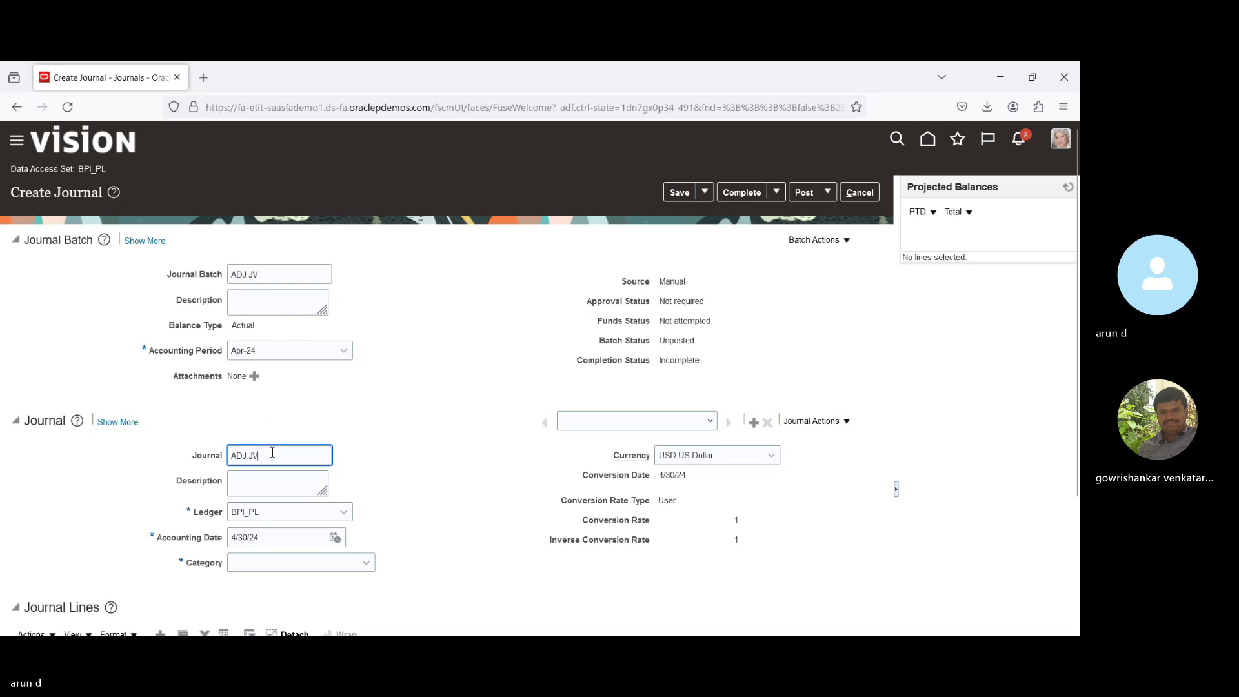
# Set the journal category to Adjustment and move down to the journal lines.
pyautogui.click(282, 560)
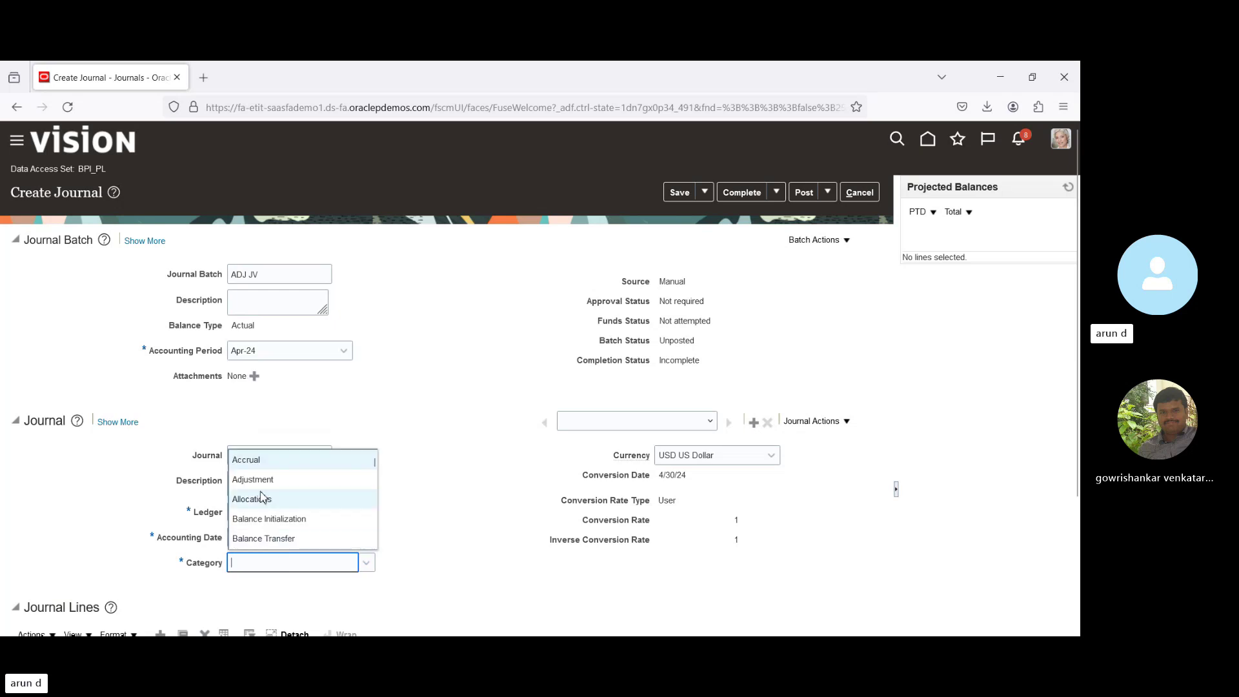
pyautogui.click(258, 479)
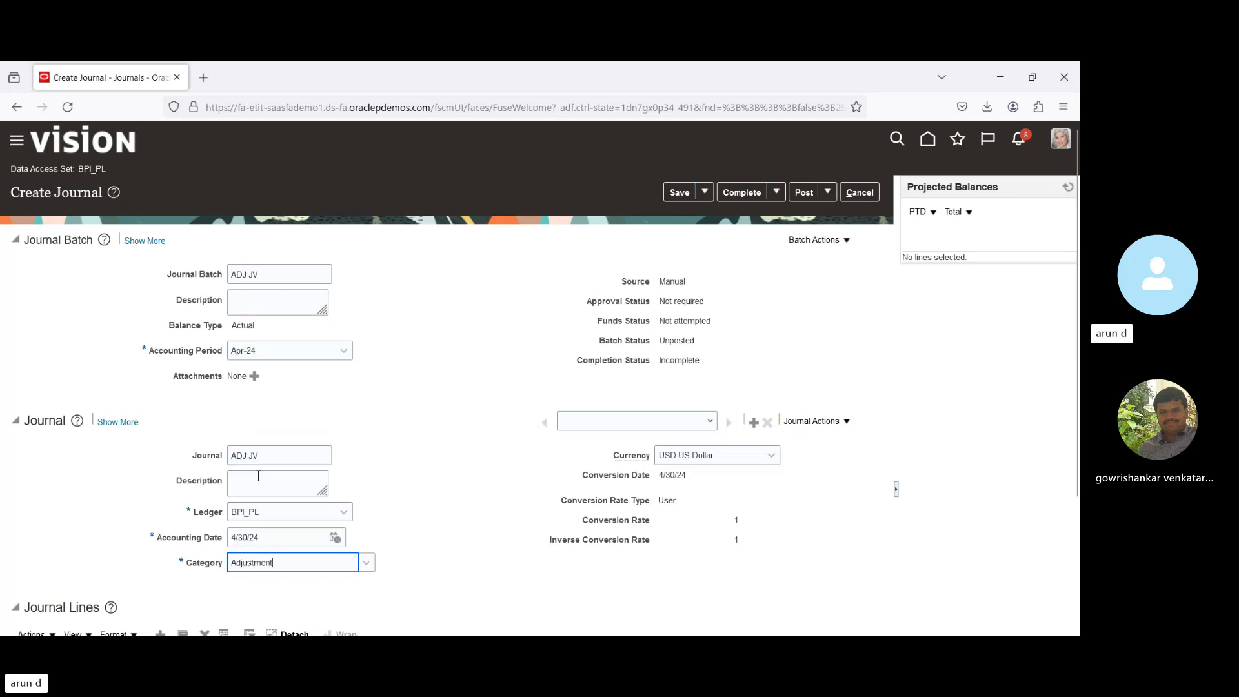
pyautogui.click(424, 352)
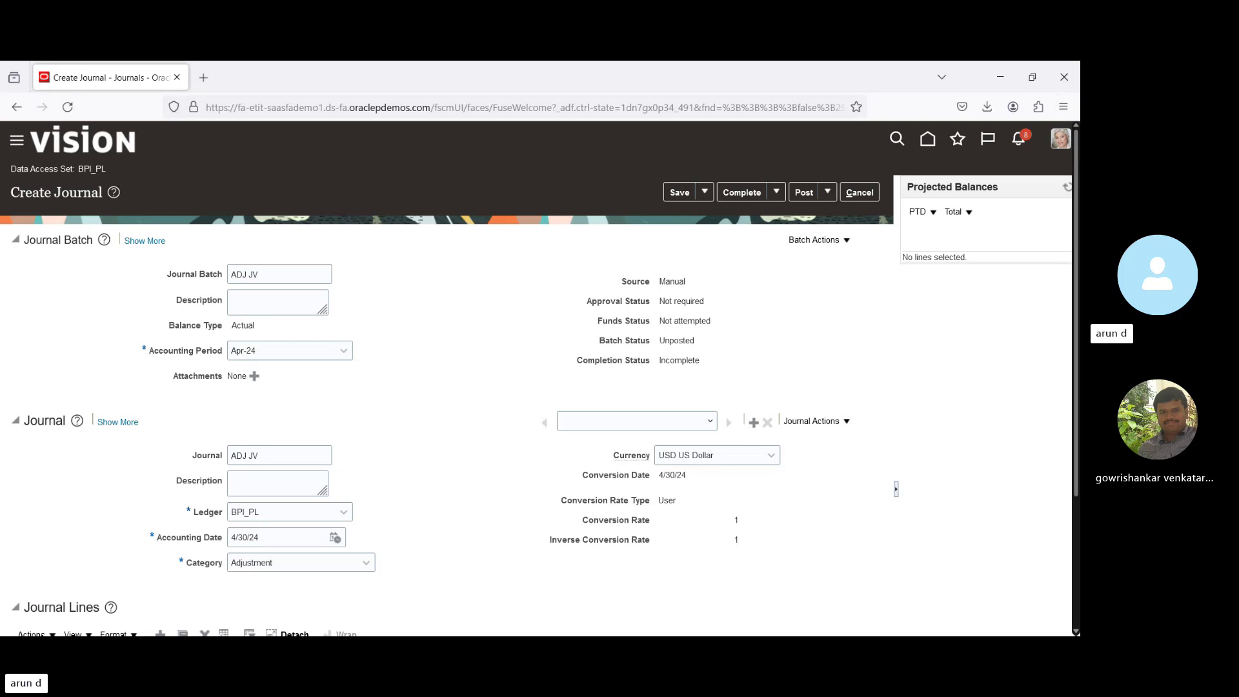
pyautogui.scroll(-3, 233, 539)
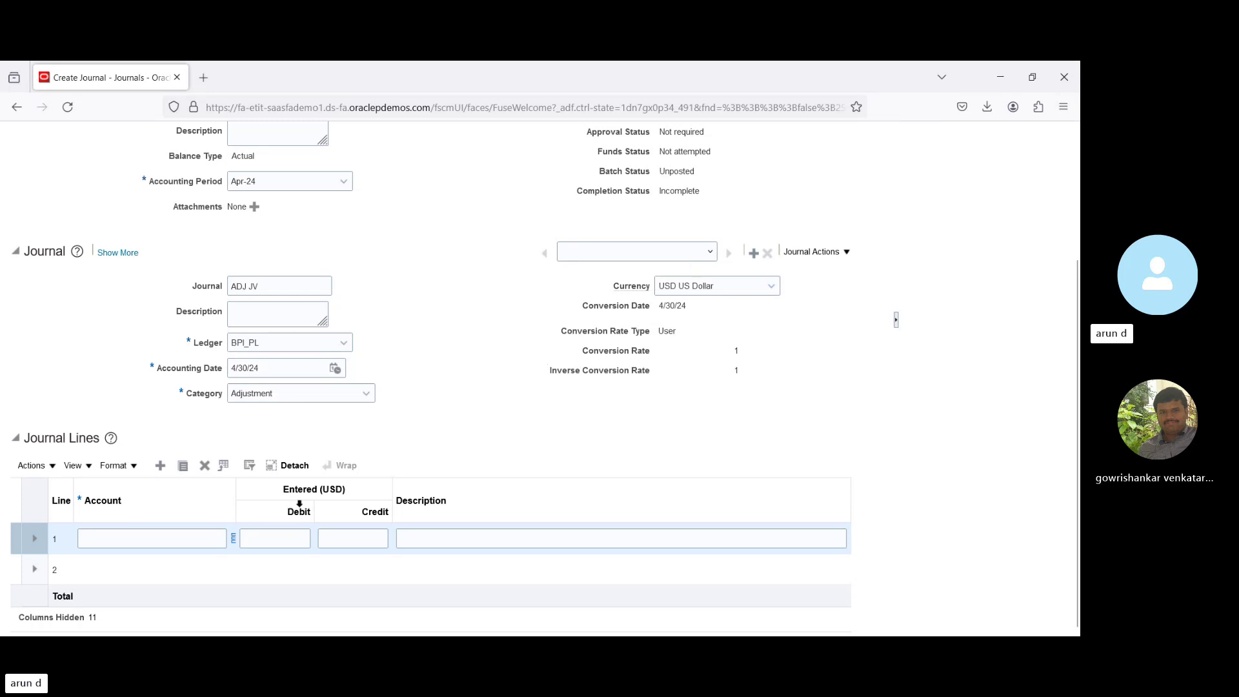
pyautogui.click(132, 537)
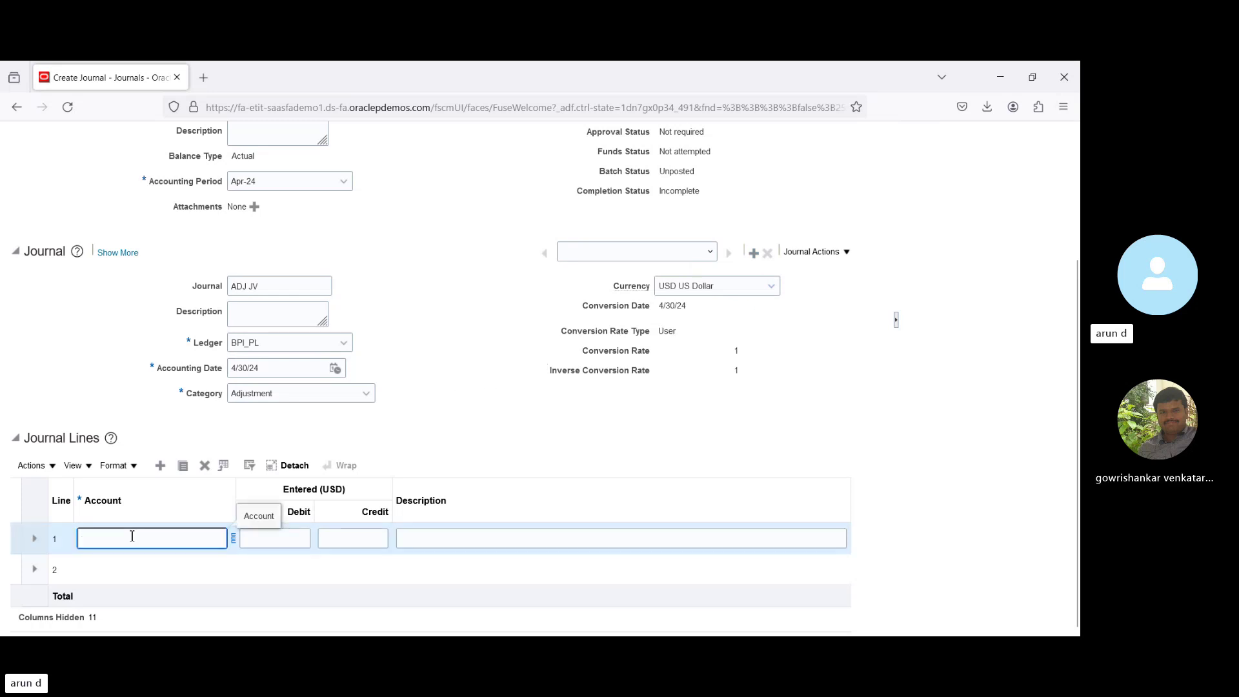
pyautogui.click(233, 538)
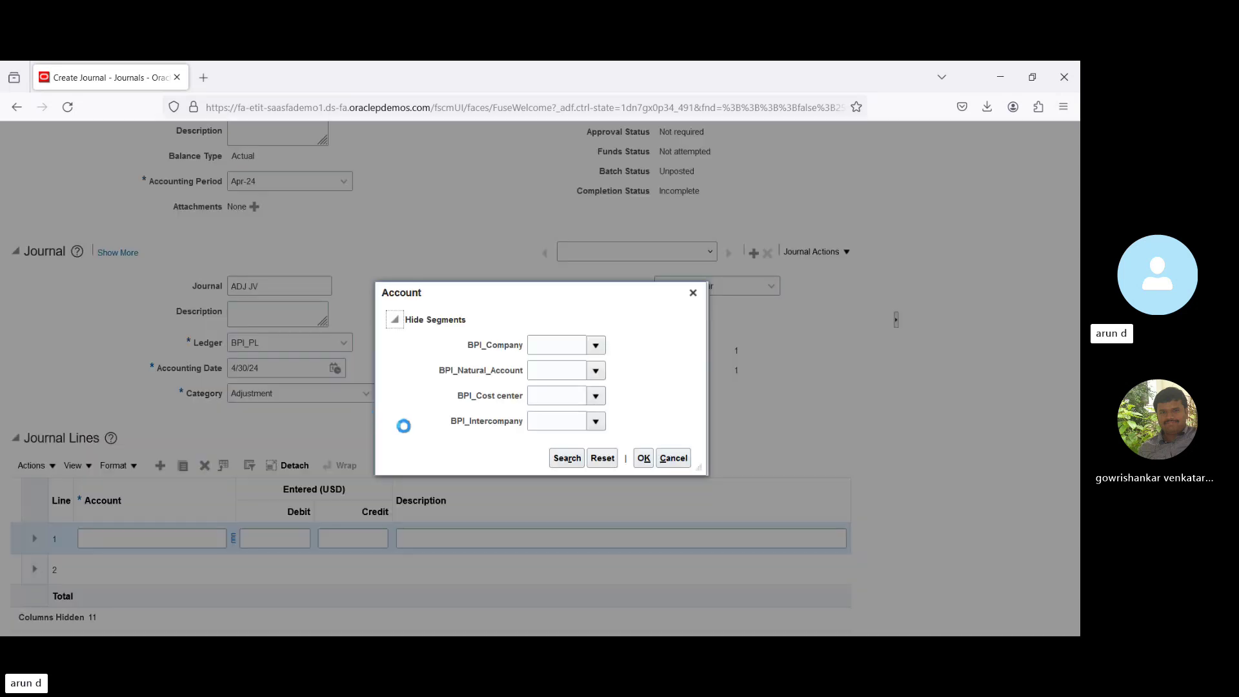
pyautogui.click(597, 346)
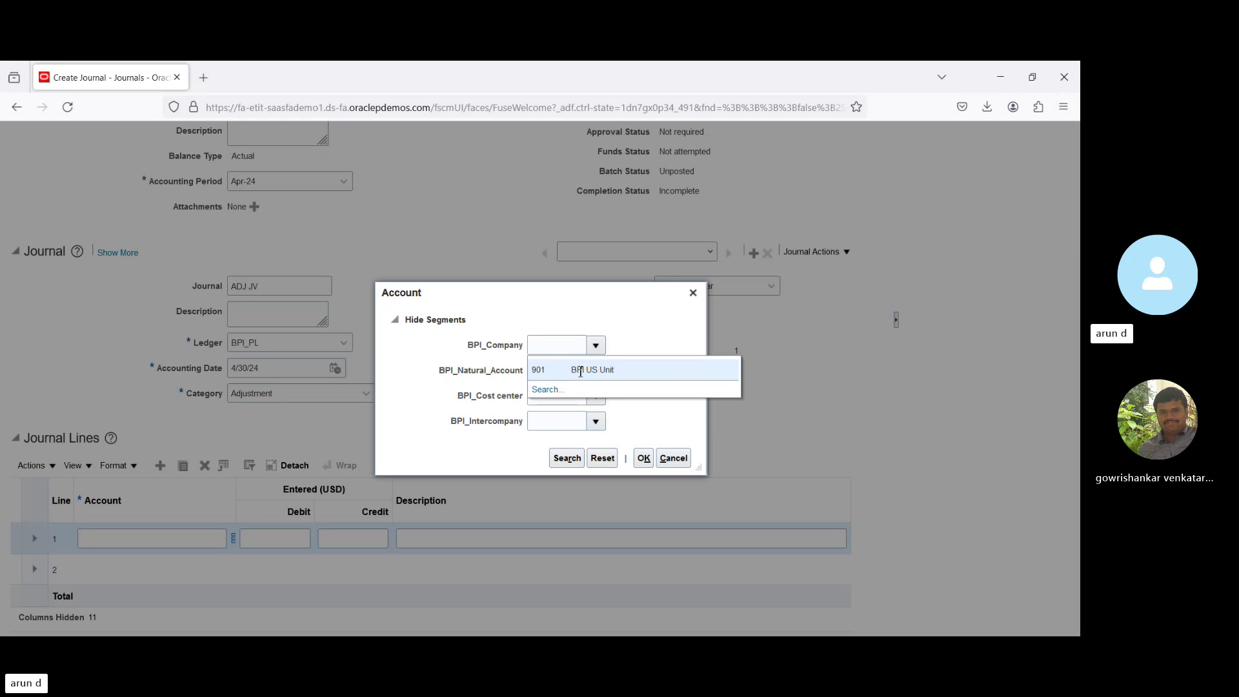
pyautogui.press('Escape')
pyautogui.write('901')
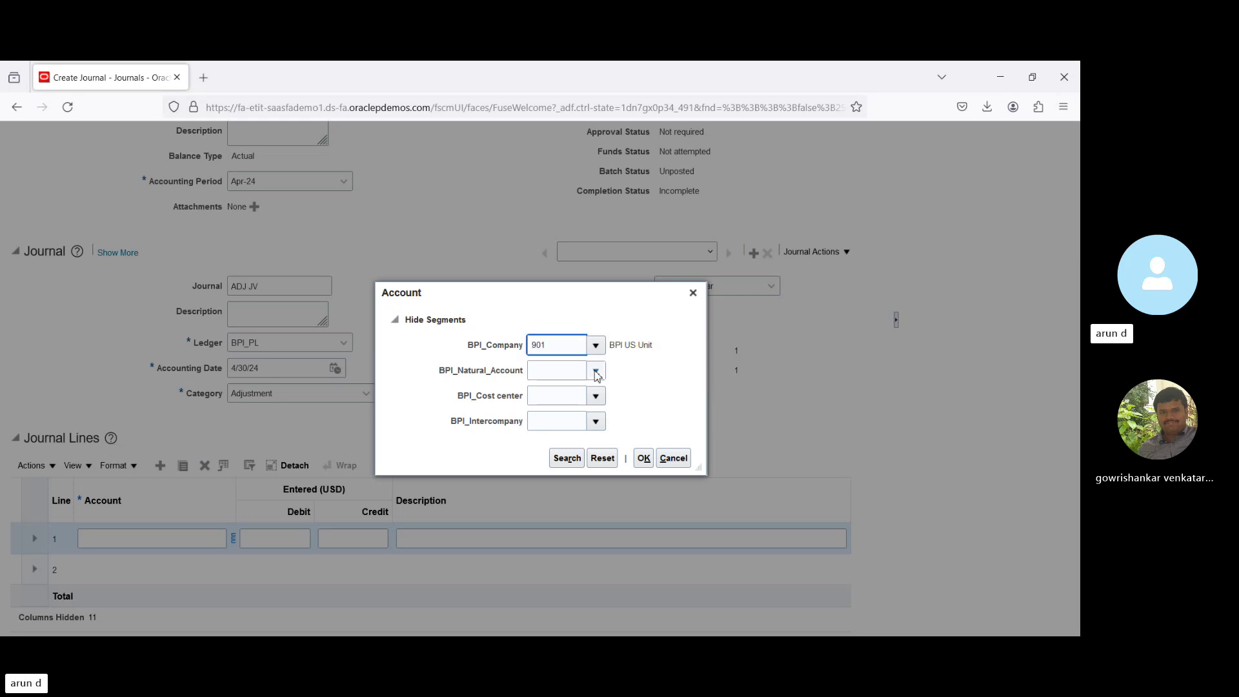
pyautogui.click(597, 372)
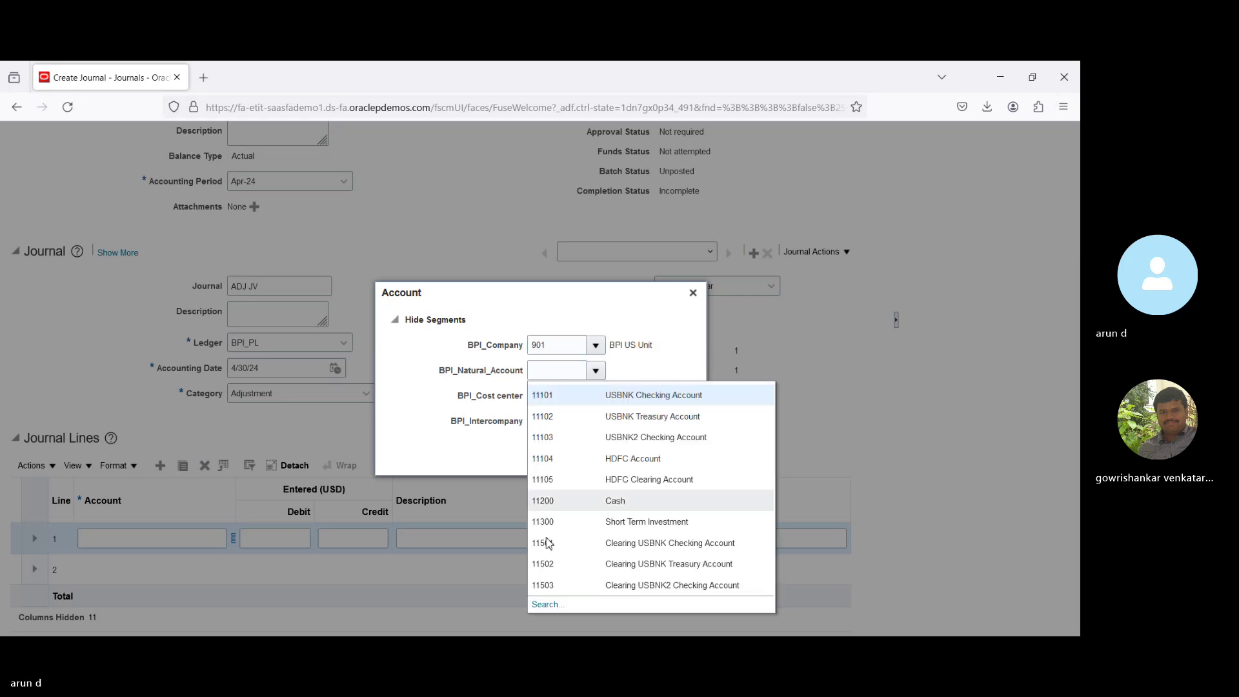
pyautogui.click(533, 611)
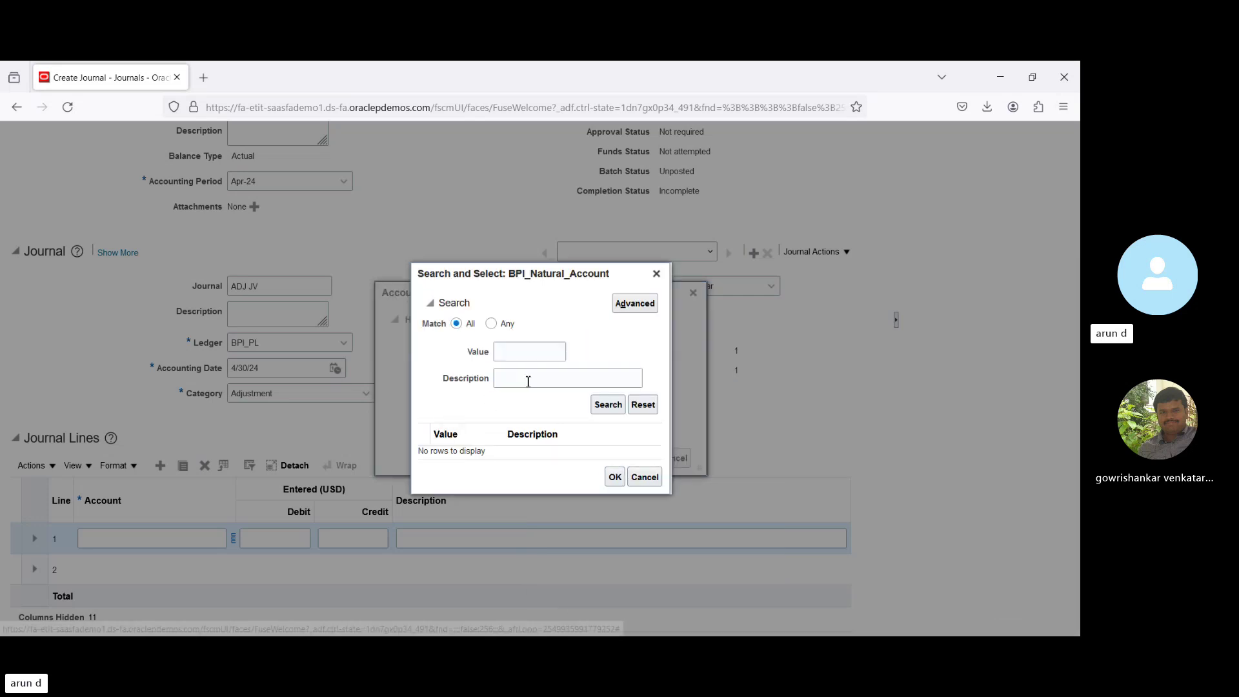
pyautogui.click(528, 381)
pyautogui.write('%ex')
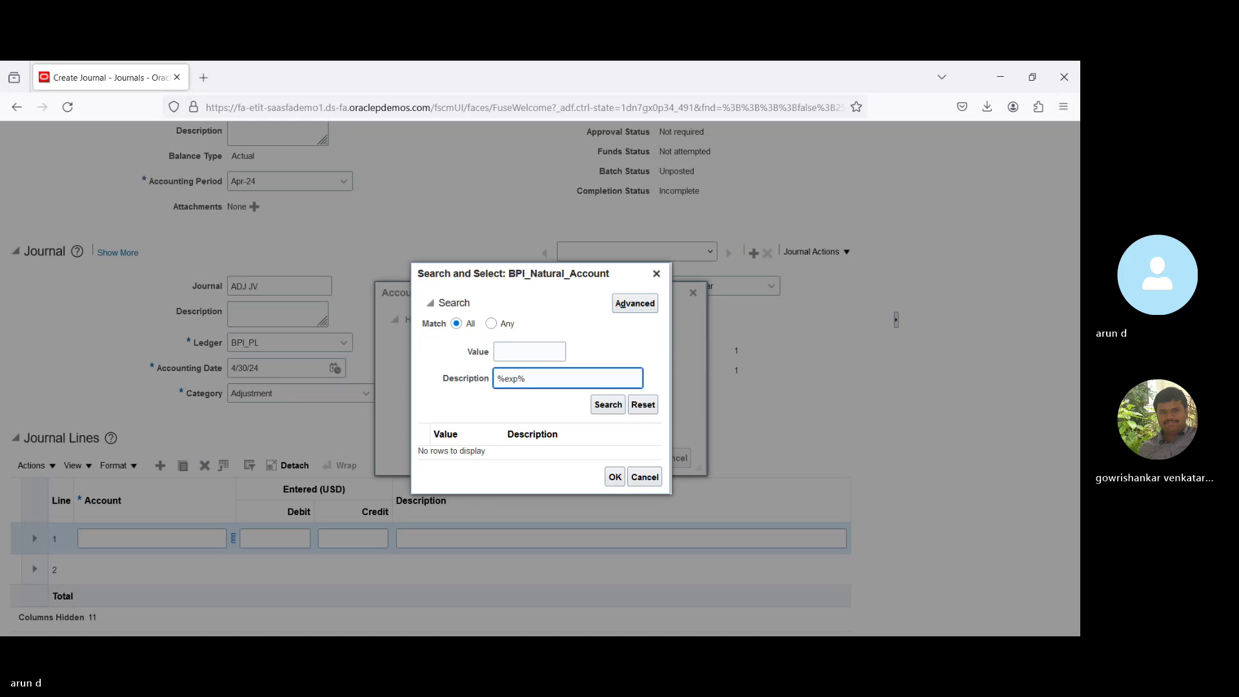
pyautogui.write('p%')
pyautogui.press('Return')
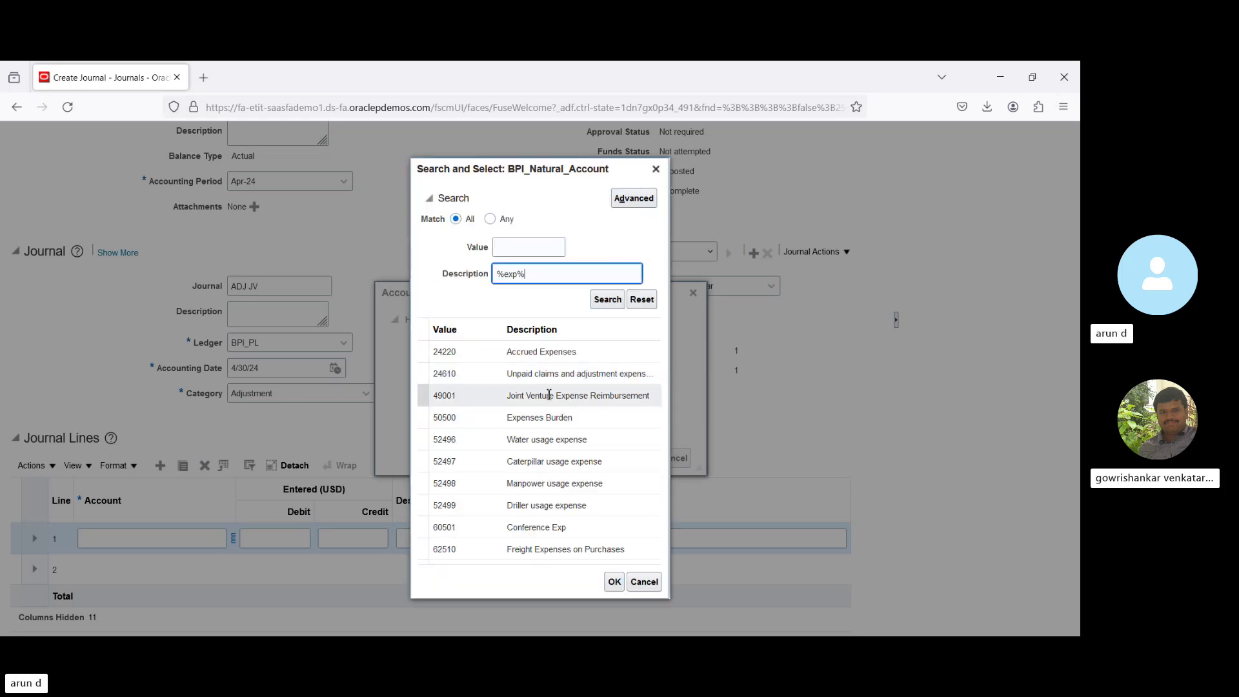
pyautogui.click(547, 439)
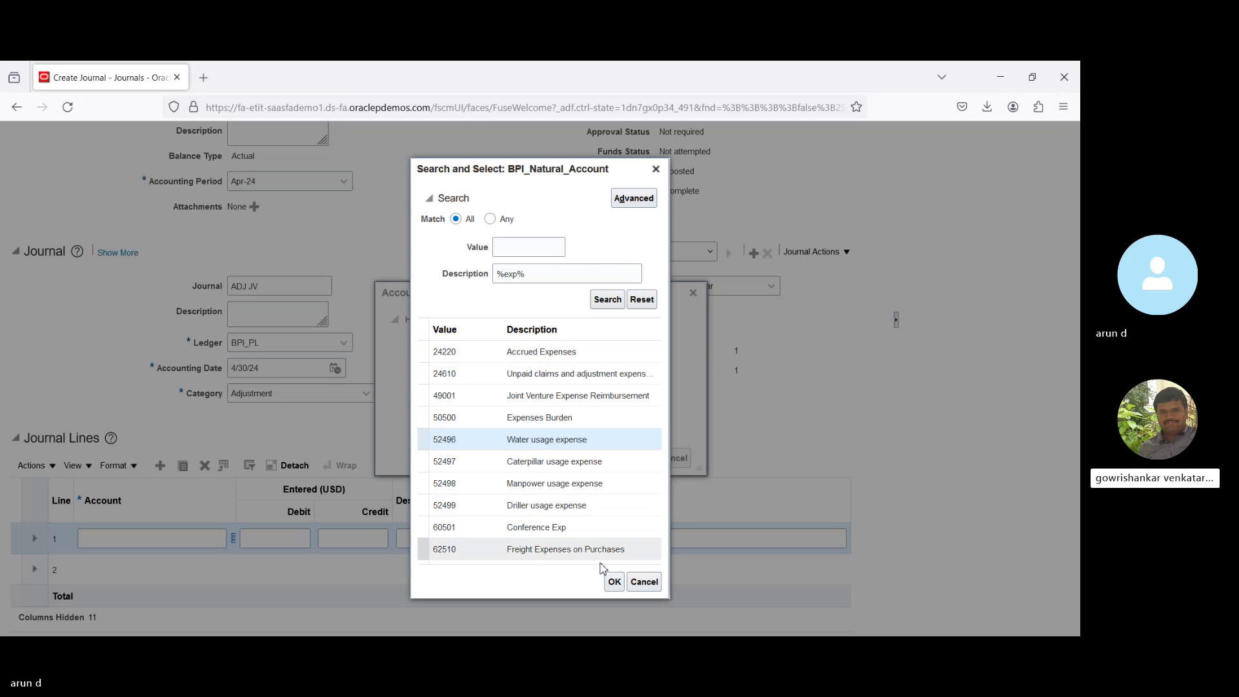
pyautogui.click(615, 583)
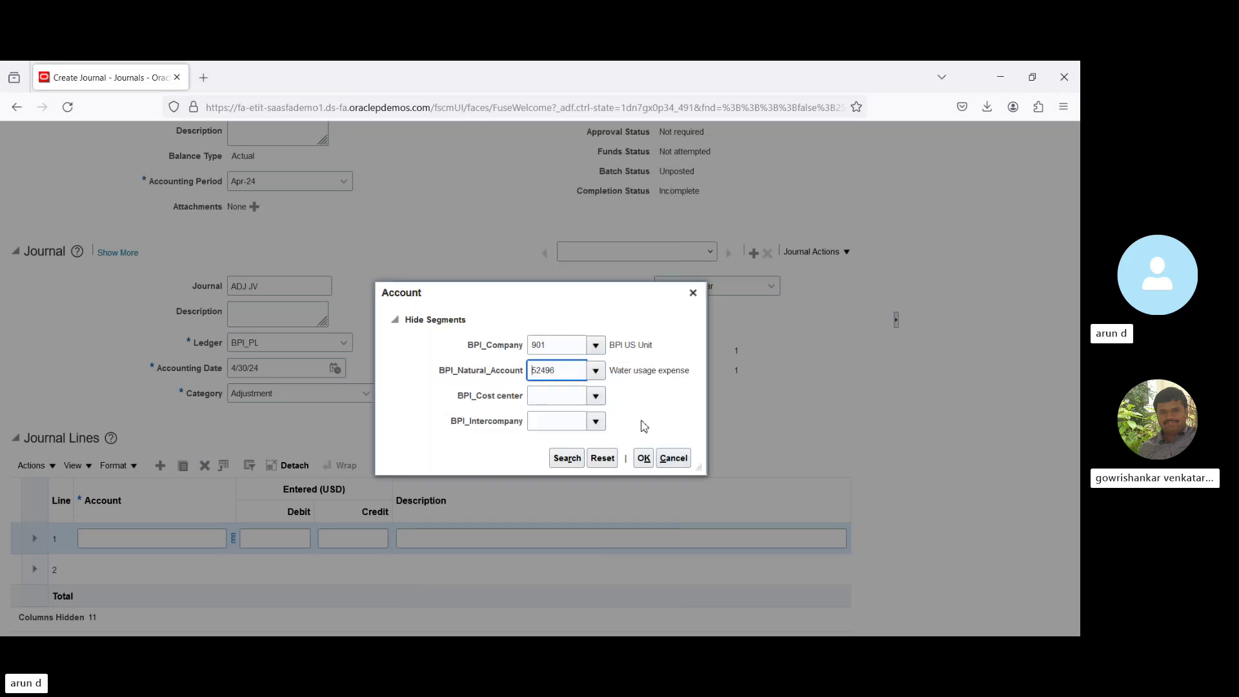
pyautogui.click(595, 395)
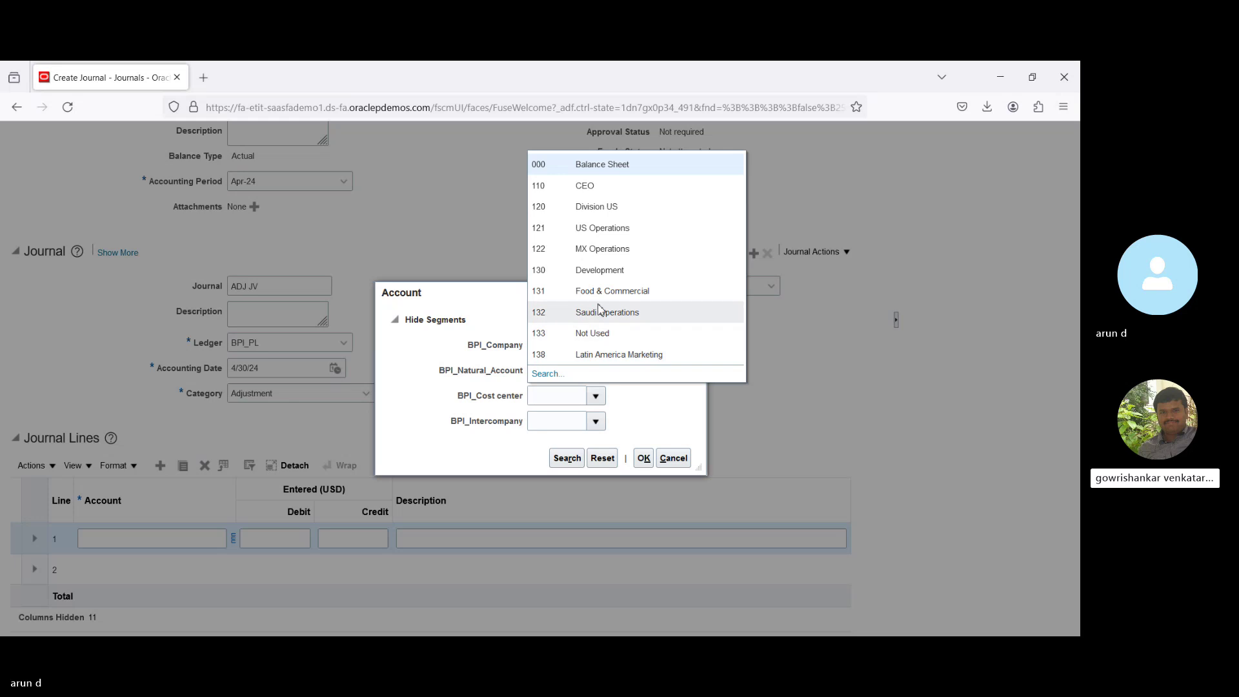
pyautogui.click(599, 311)
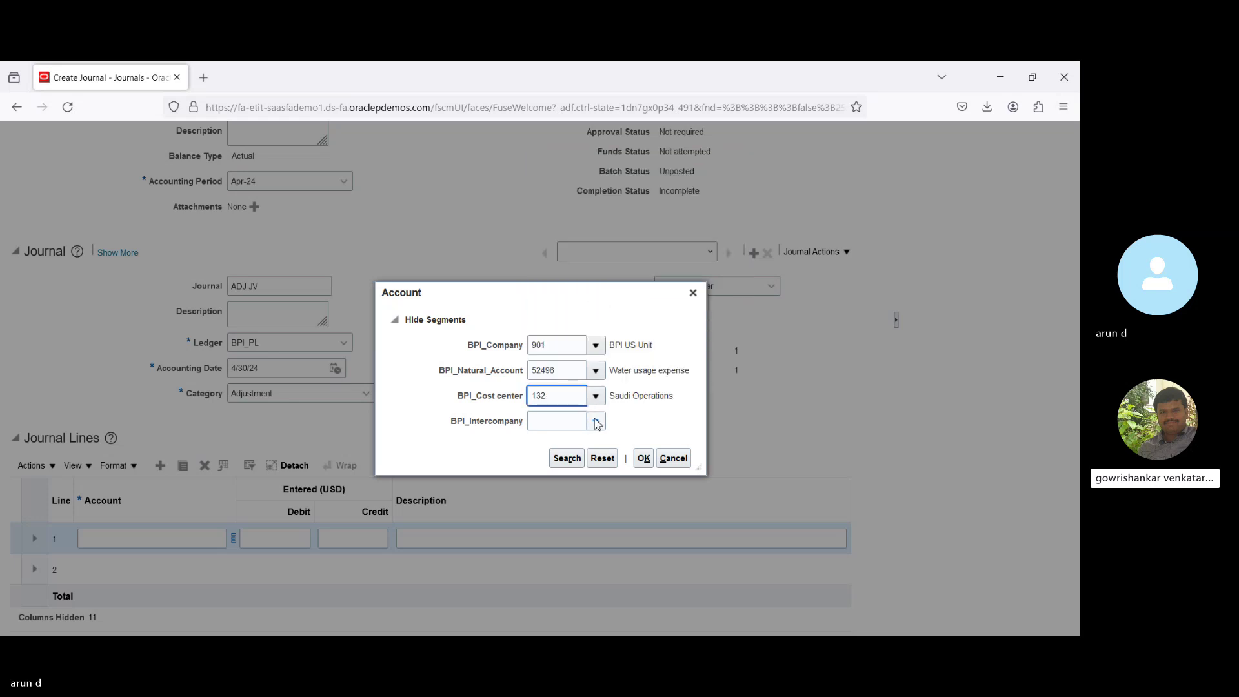
pyautogui.click(597, 422)
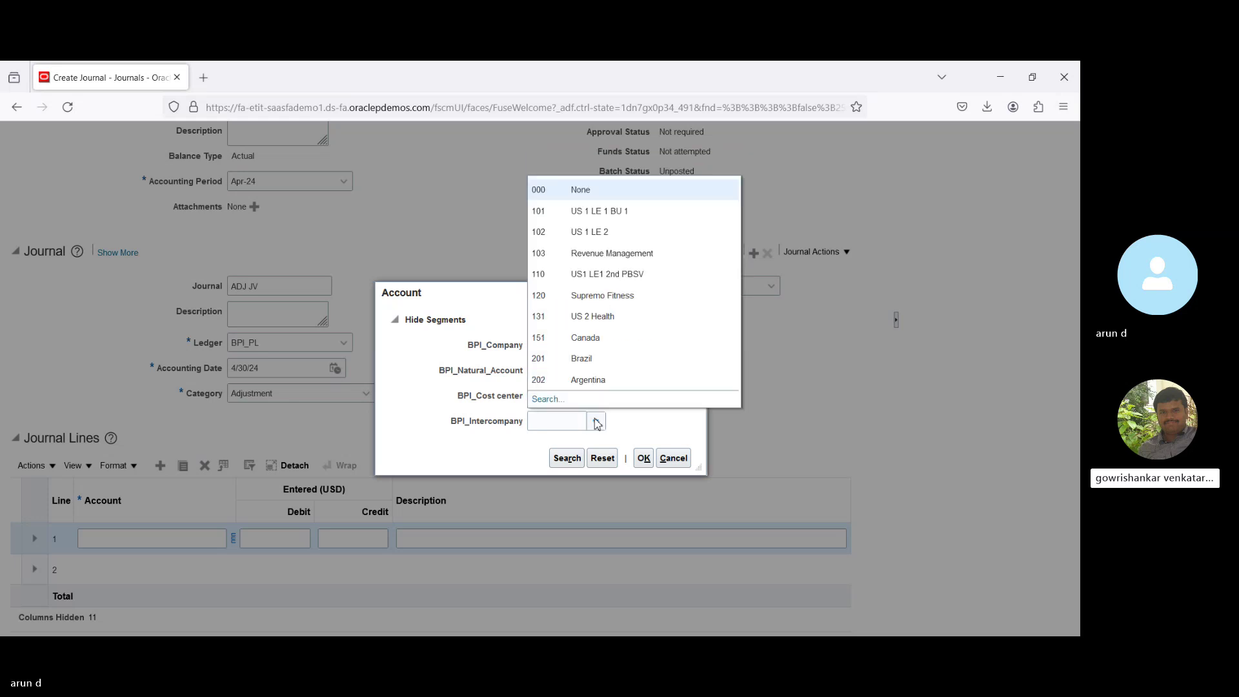
pyautogui.click(592, 338)
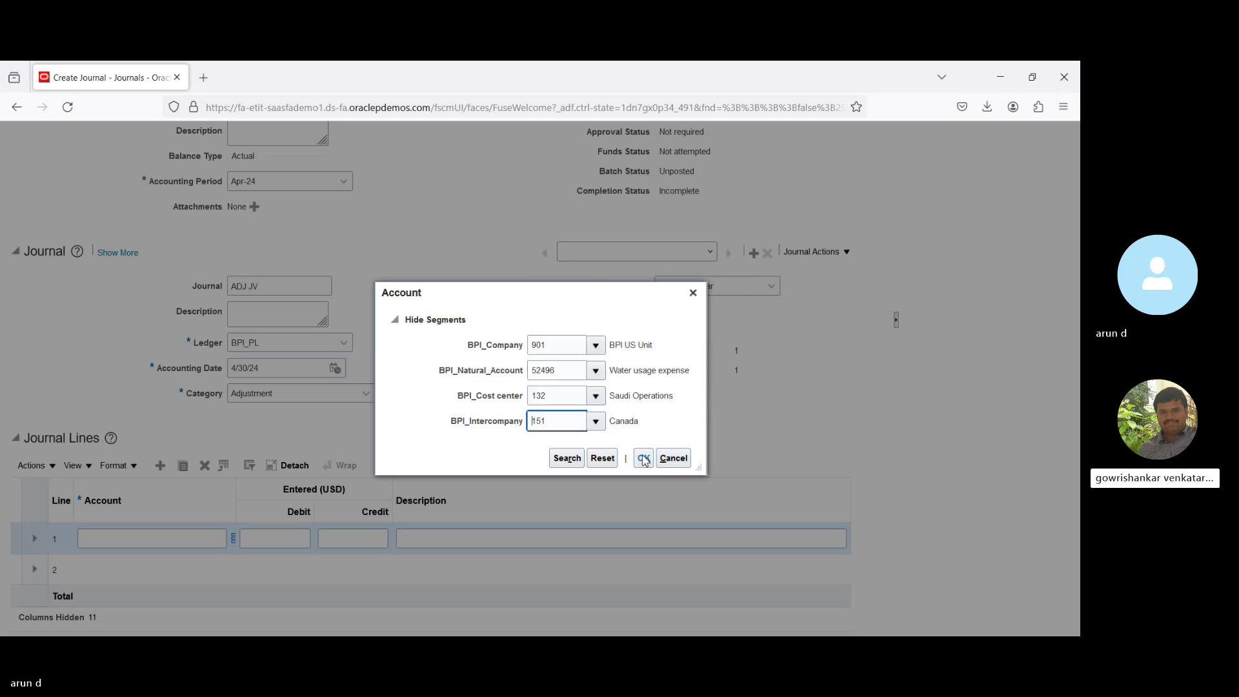
pyautogui.click(647, 461)
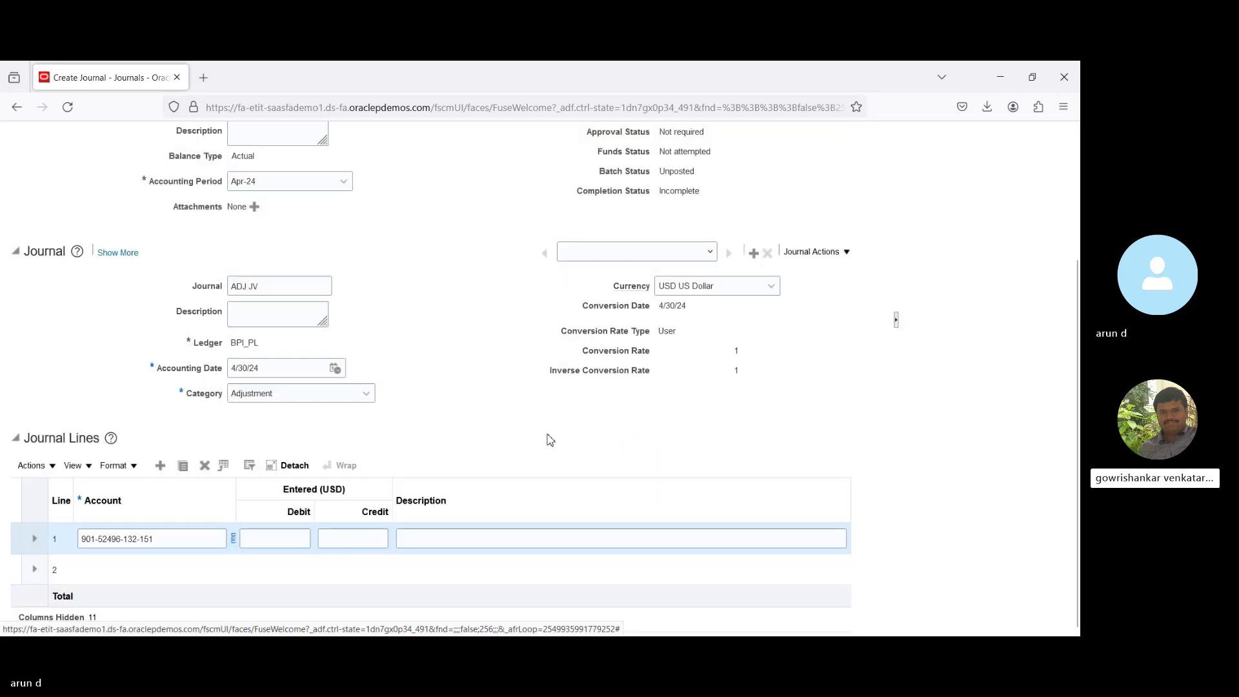
# Enter a 10,000 debit on line 1.
pyautogui.click(290, 542)
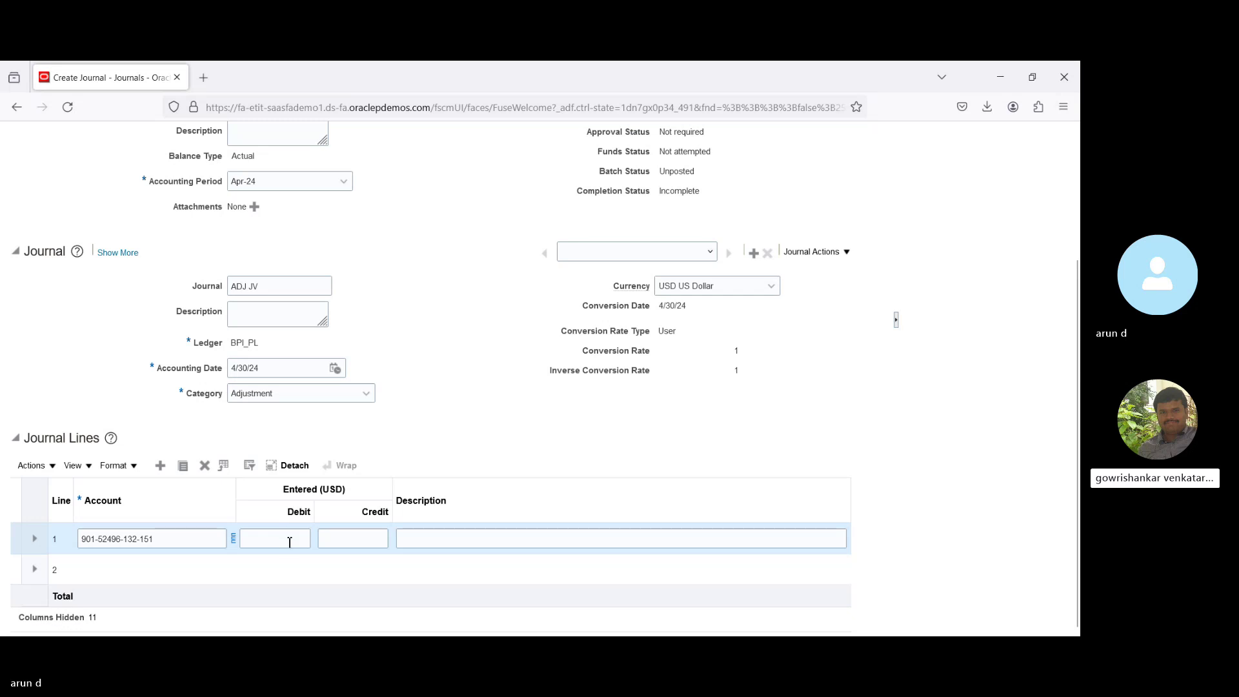
pyautogui.write('10')
pyautogui.write('0')
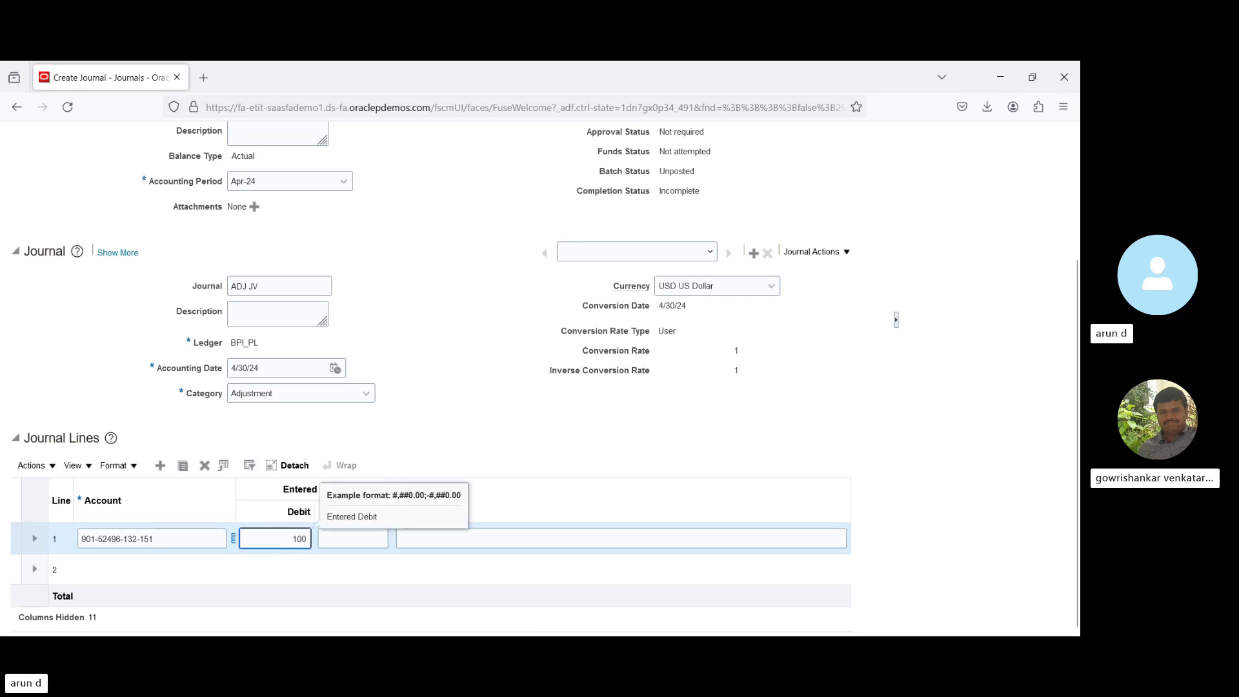
pyautogui.write(',000')
pyautogui.press('Tab')
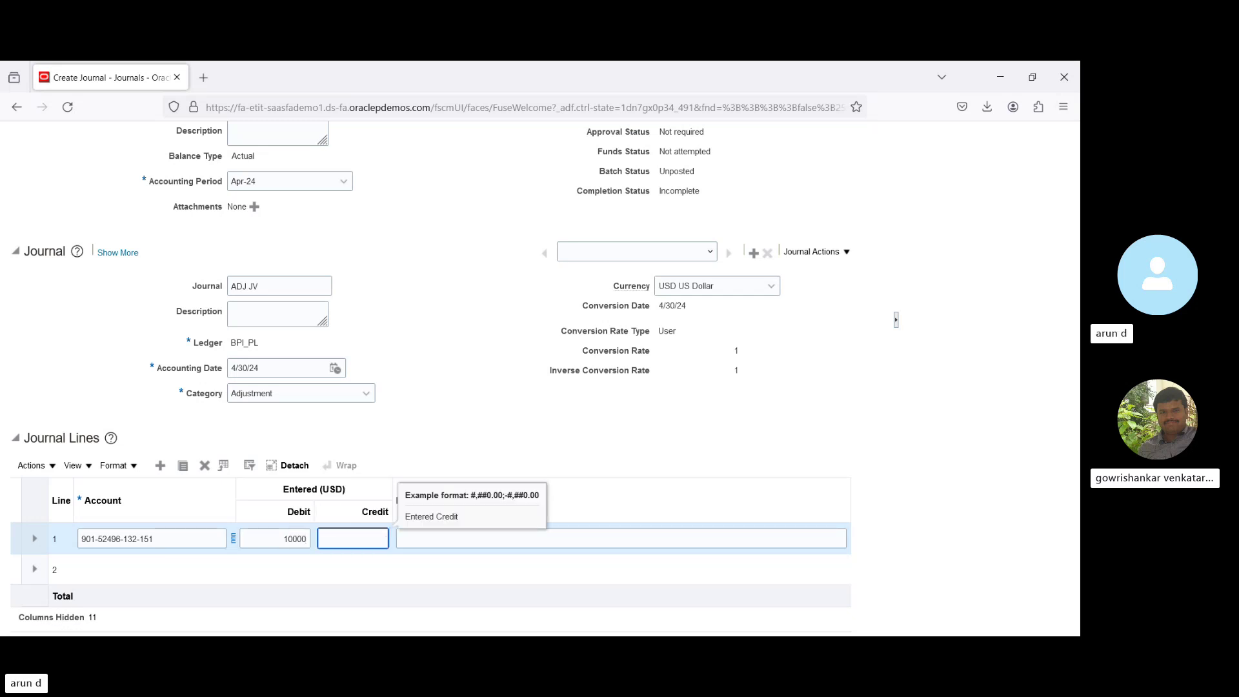
pyautogui.press('Tab')
pyautogui.click(103, 571)
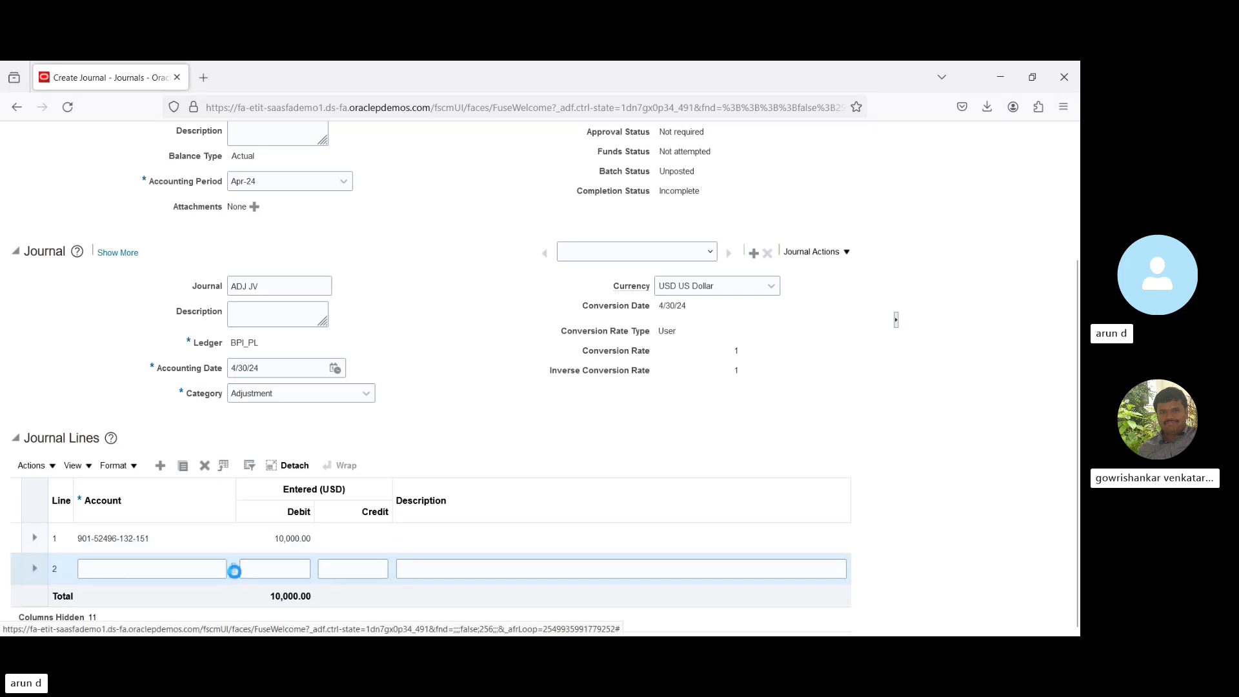
pyautogui.click(234, 571)
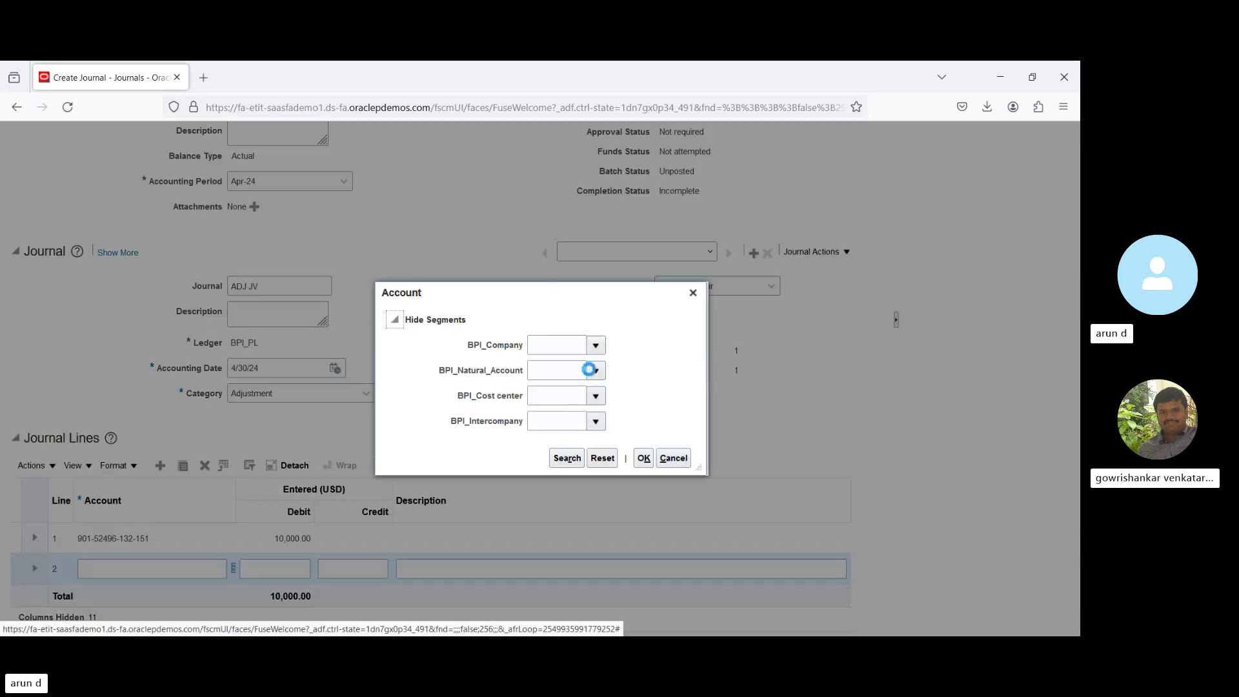
pyautogui.click(596, 347)
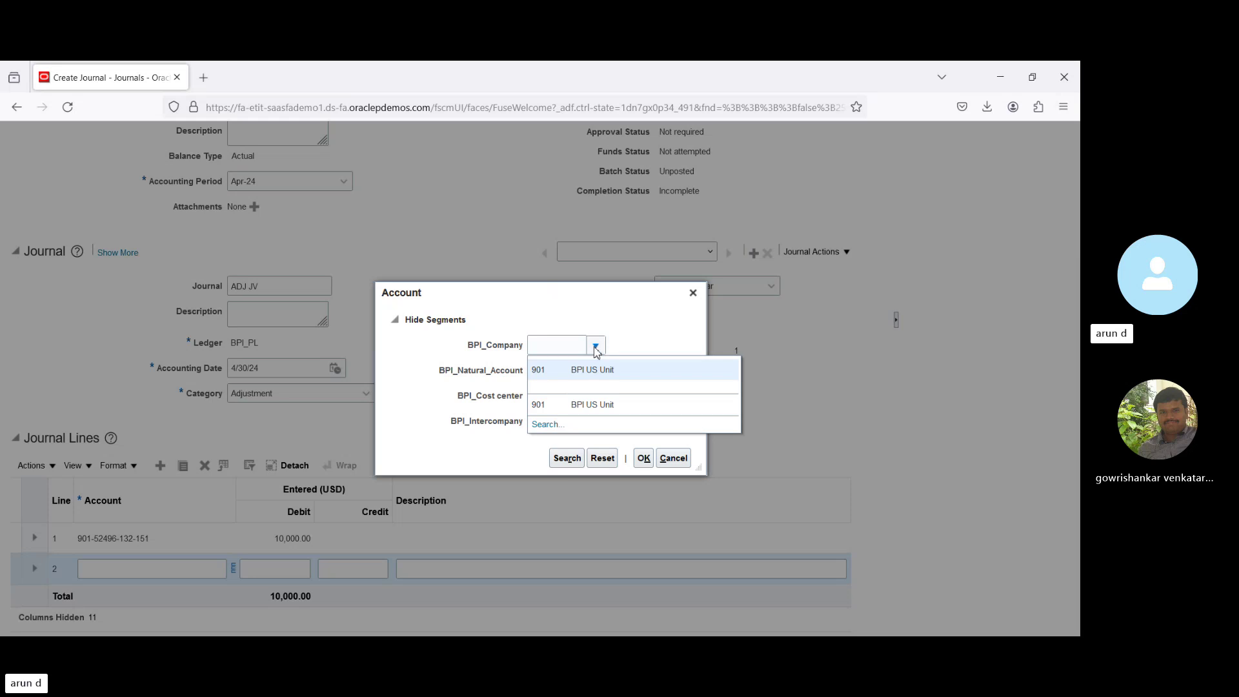
pyautogui.click(589, 370)
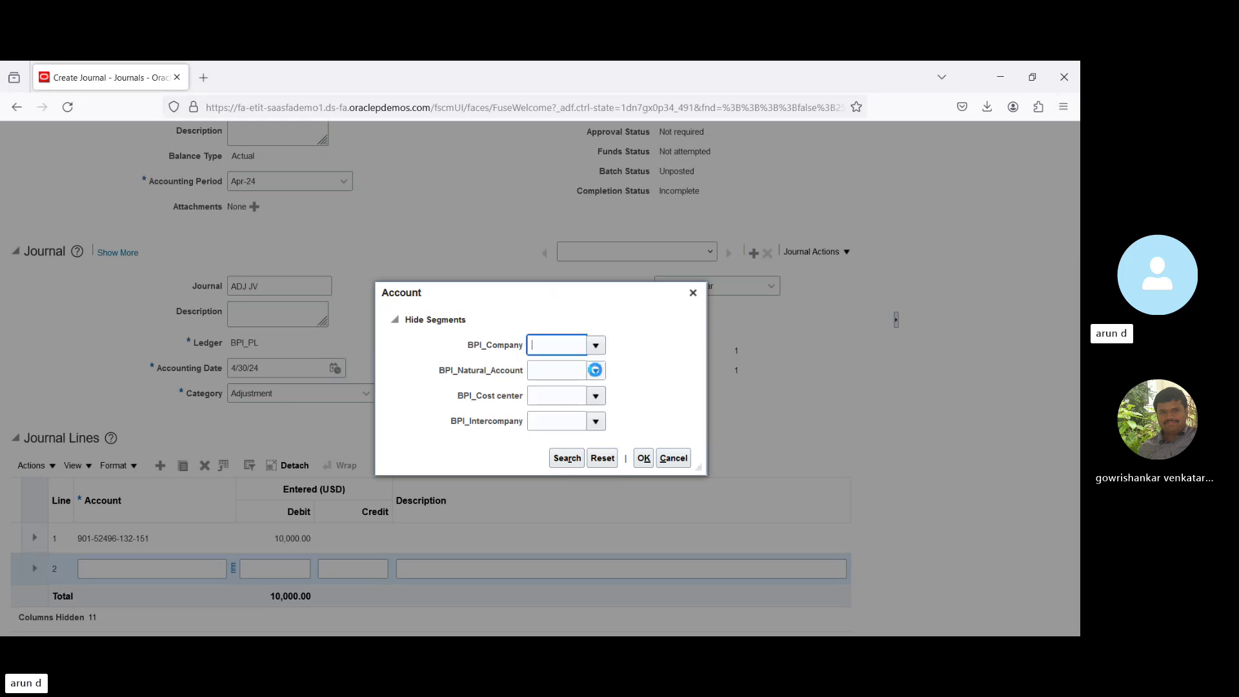
pyautogui.click(597, 373)
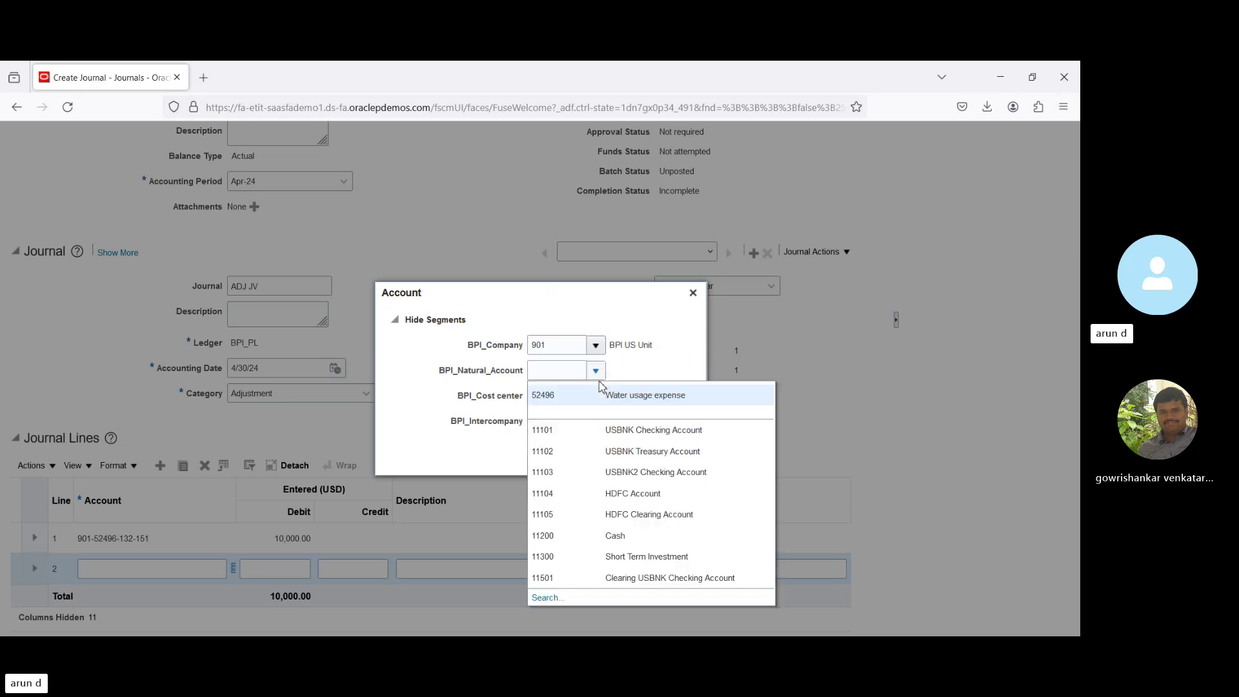
pyautogui.click(602, 536)
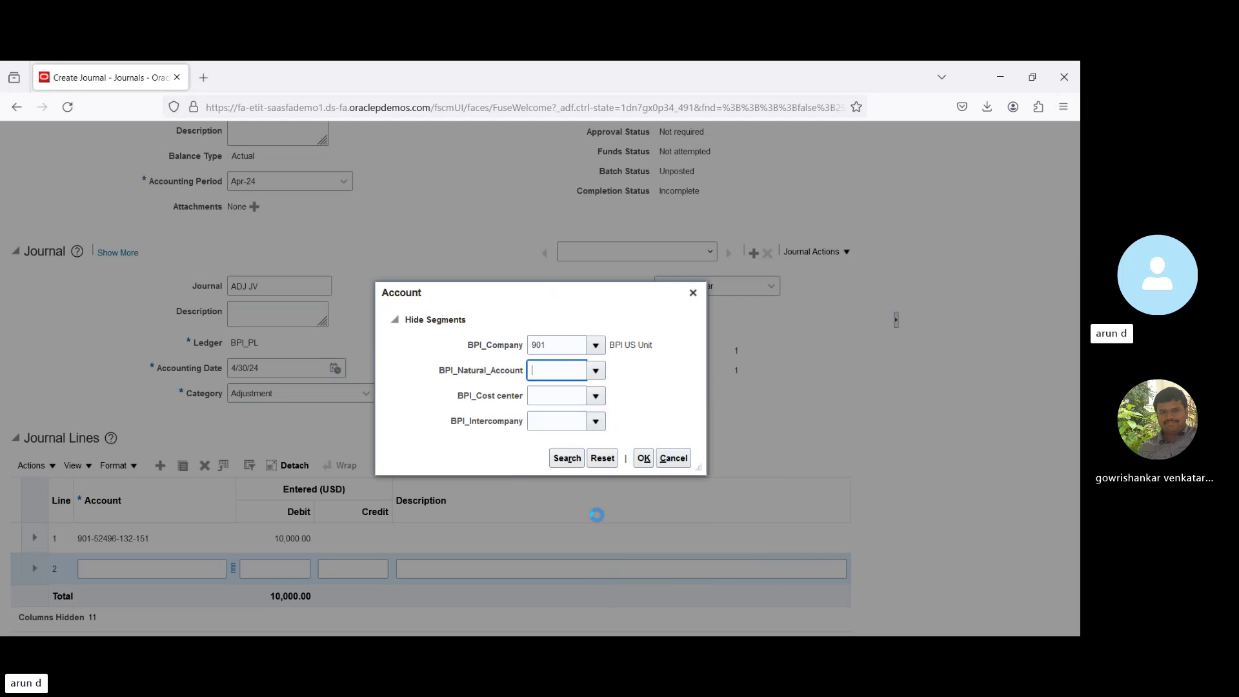
pyautogui.click(597, 395)
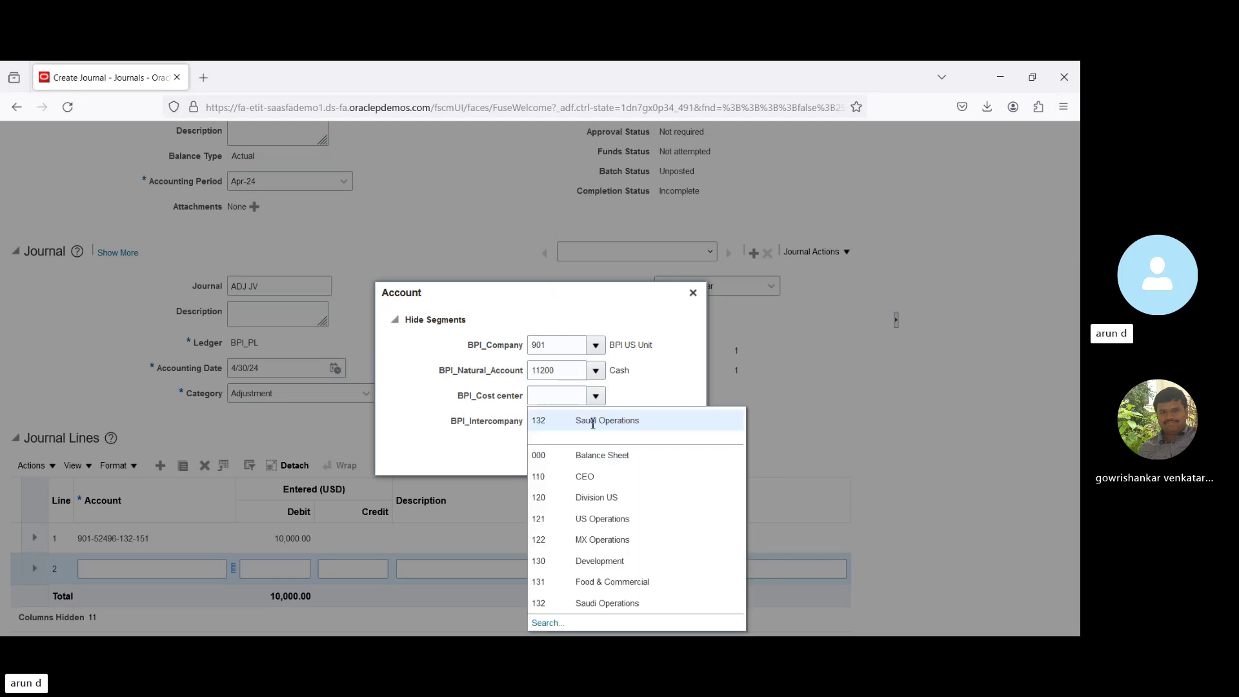
pyautogui.click(593, 422)
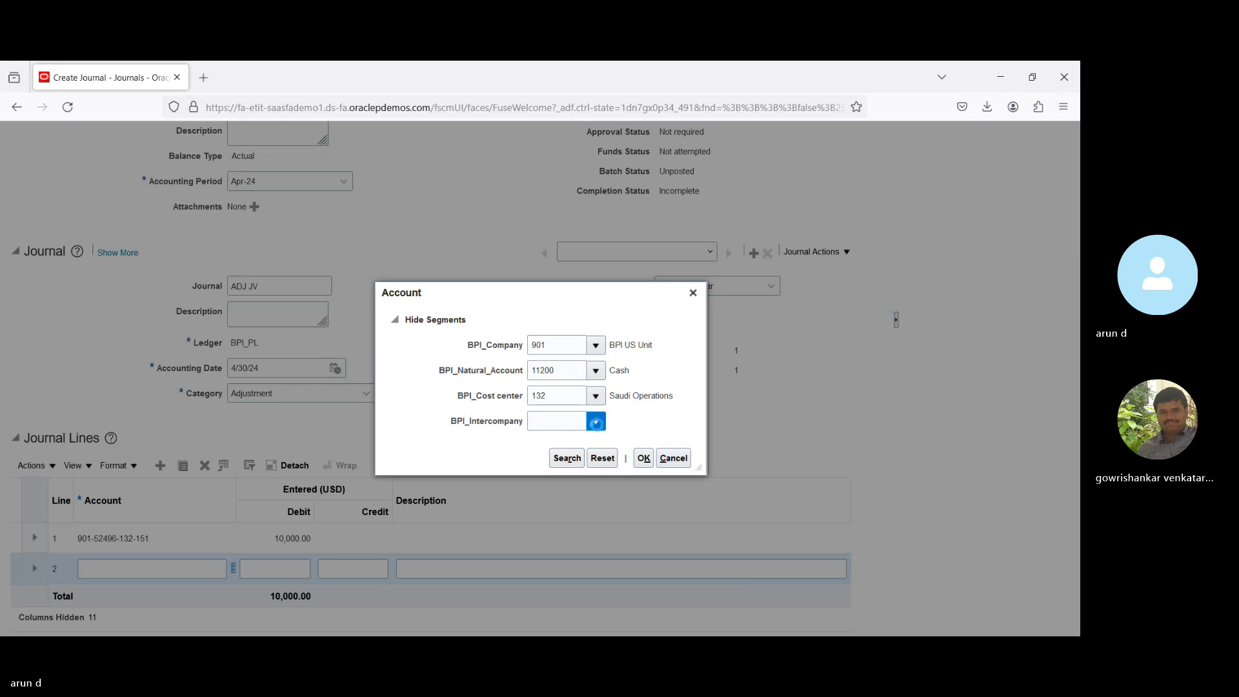
pyautogui.click(596, 421)
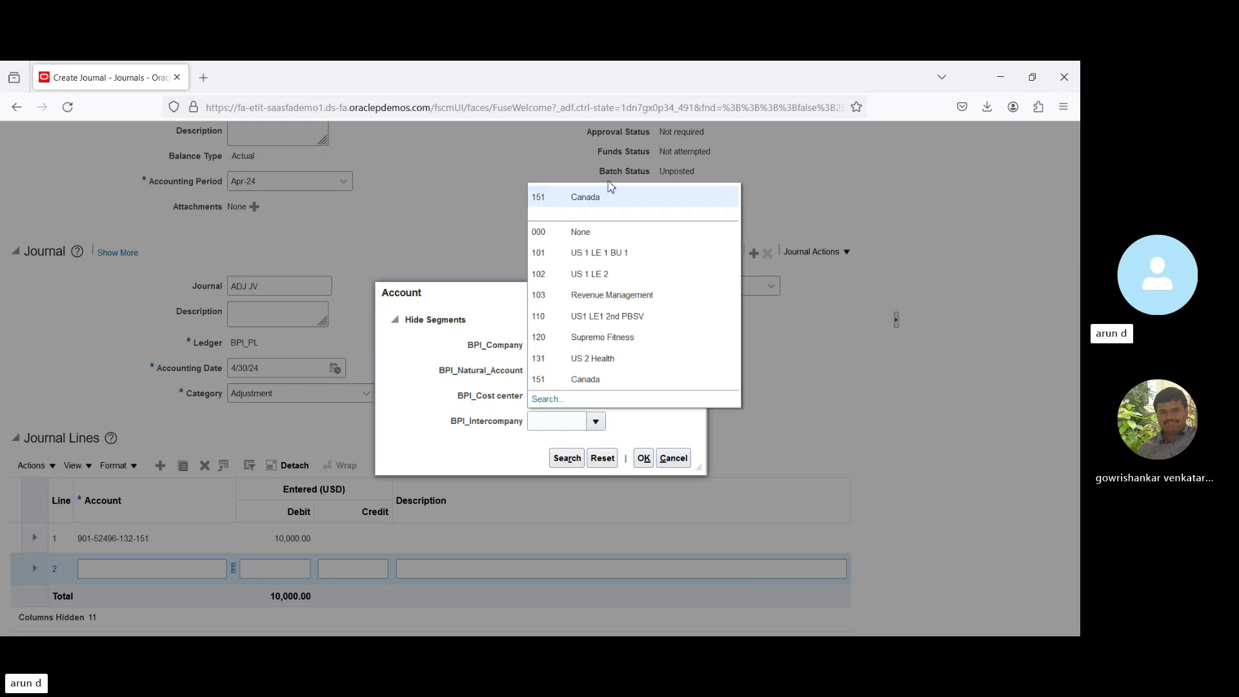
pyautogui.click(613, 197)
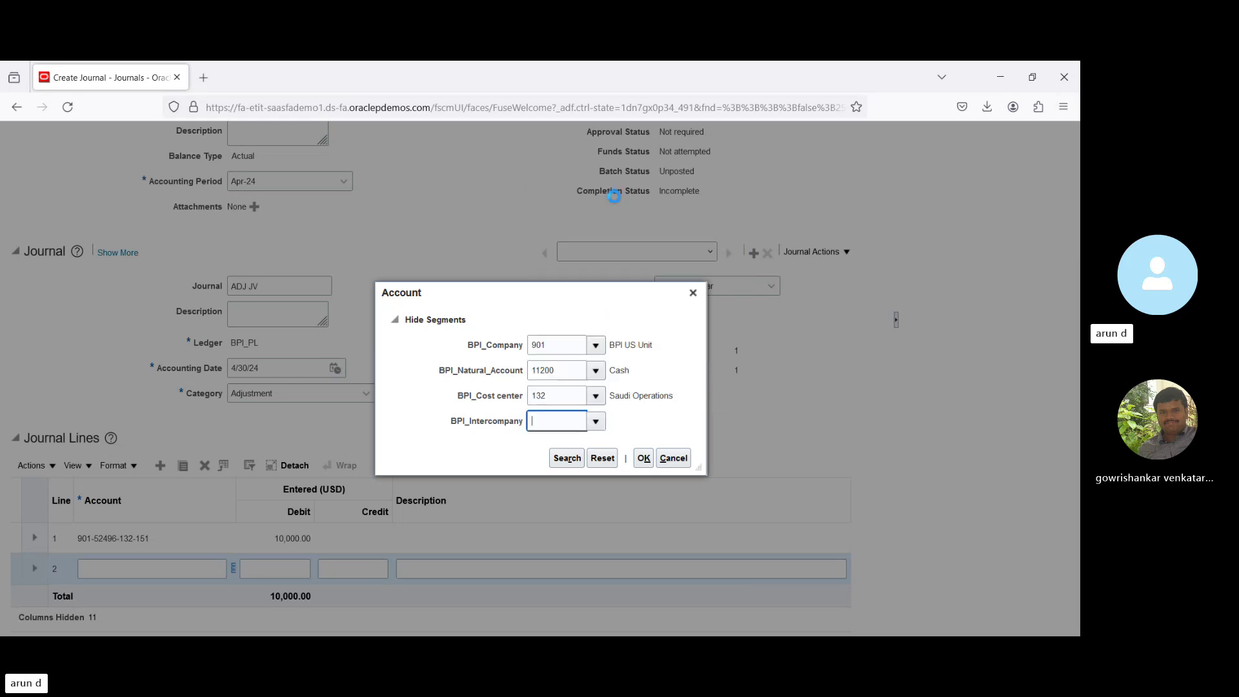
pyautogui.click(645, 459)
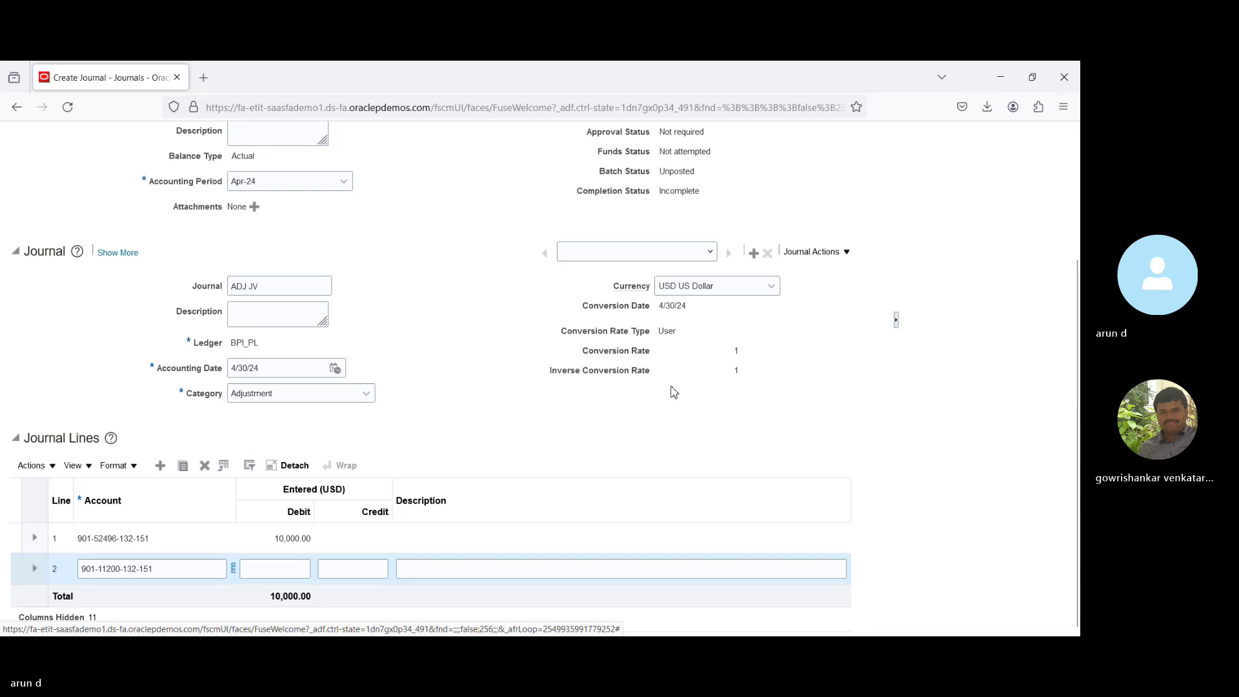
# Enter a matching 10,000 credit on line 2.
pyautogui.click(374, 569)
pyautogui.write('1')
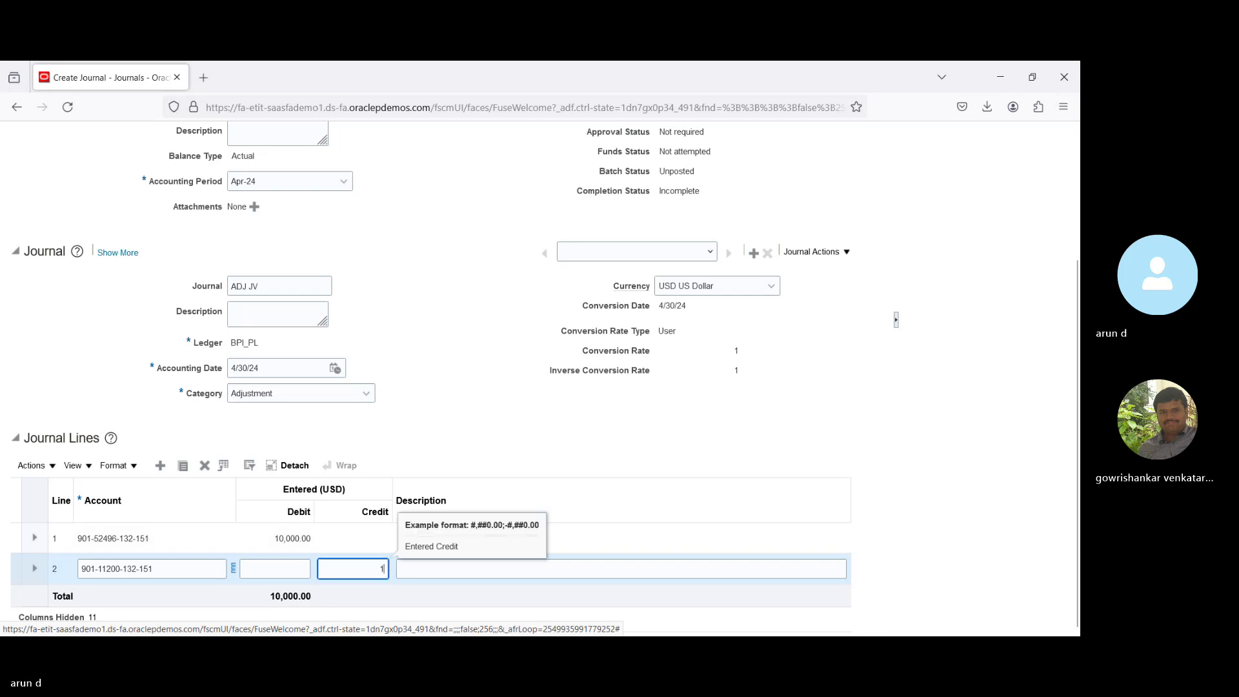
pyautogui.write('0,000')
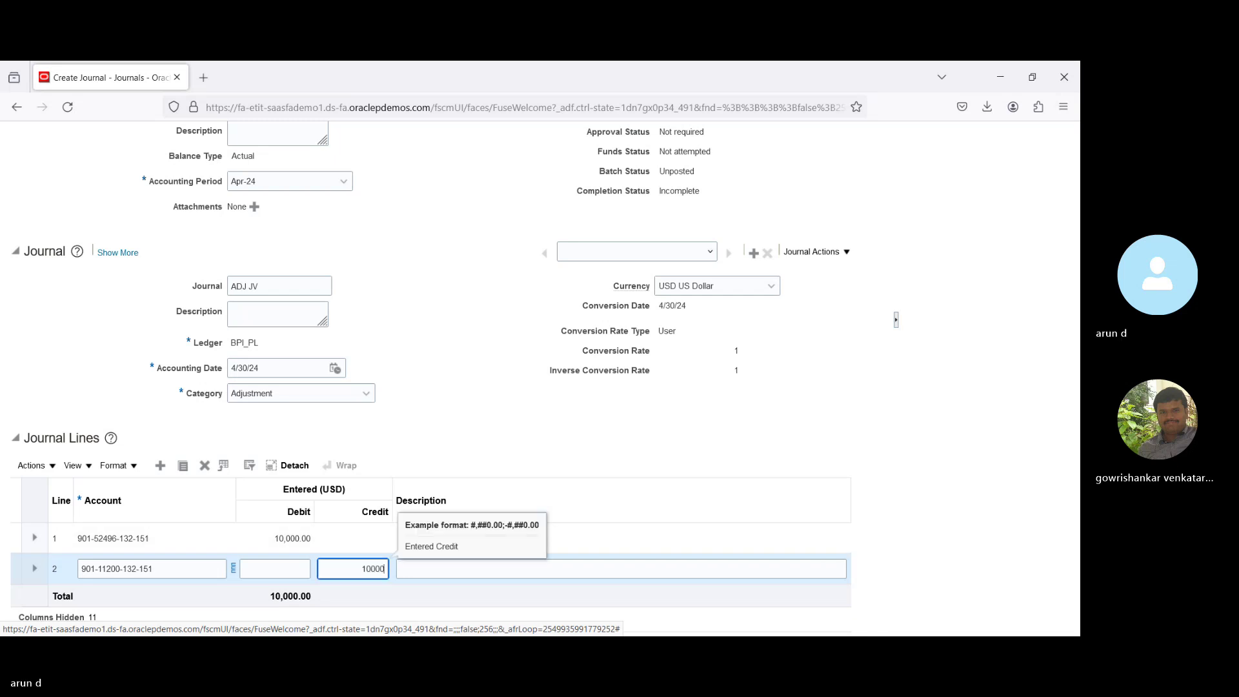
pyautogui.press('Tab')
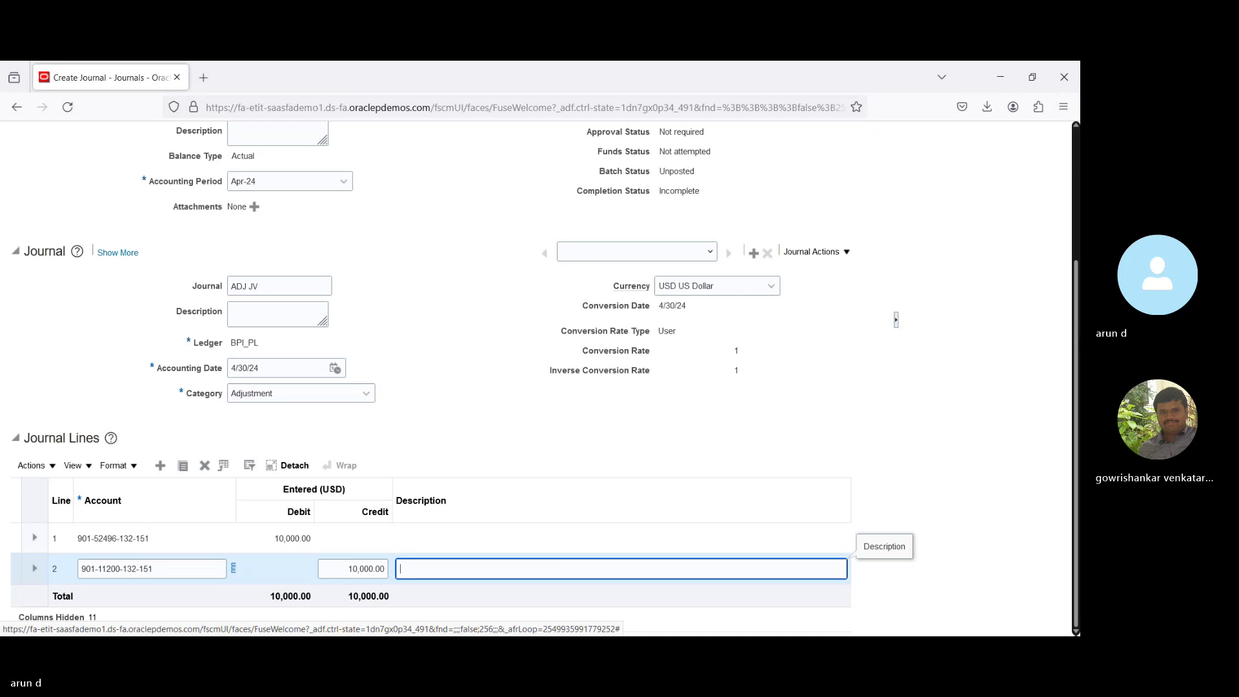
pyautogui.scroll(5, 722, 270)
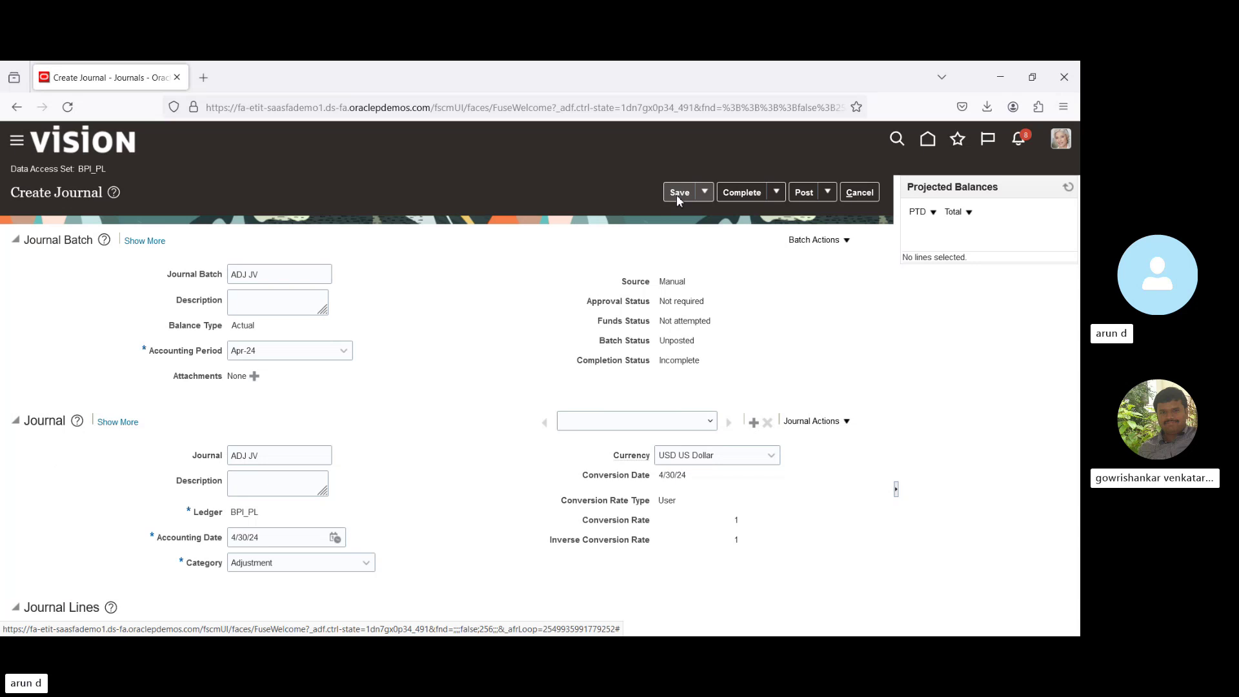
# Save the ADJ JV journal, post it, and acknowledge the posting confirmation.
pyautogui.click(677, 195)
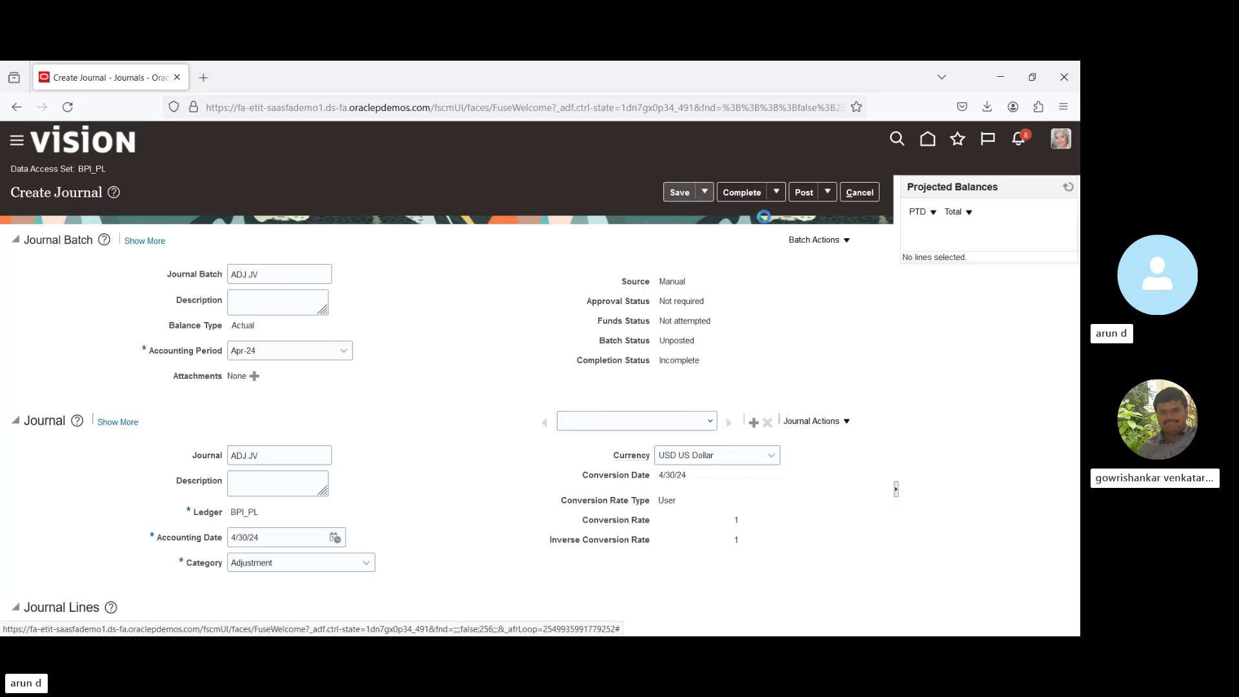
pyautogui.click(804, 193)
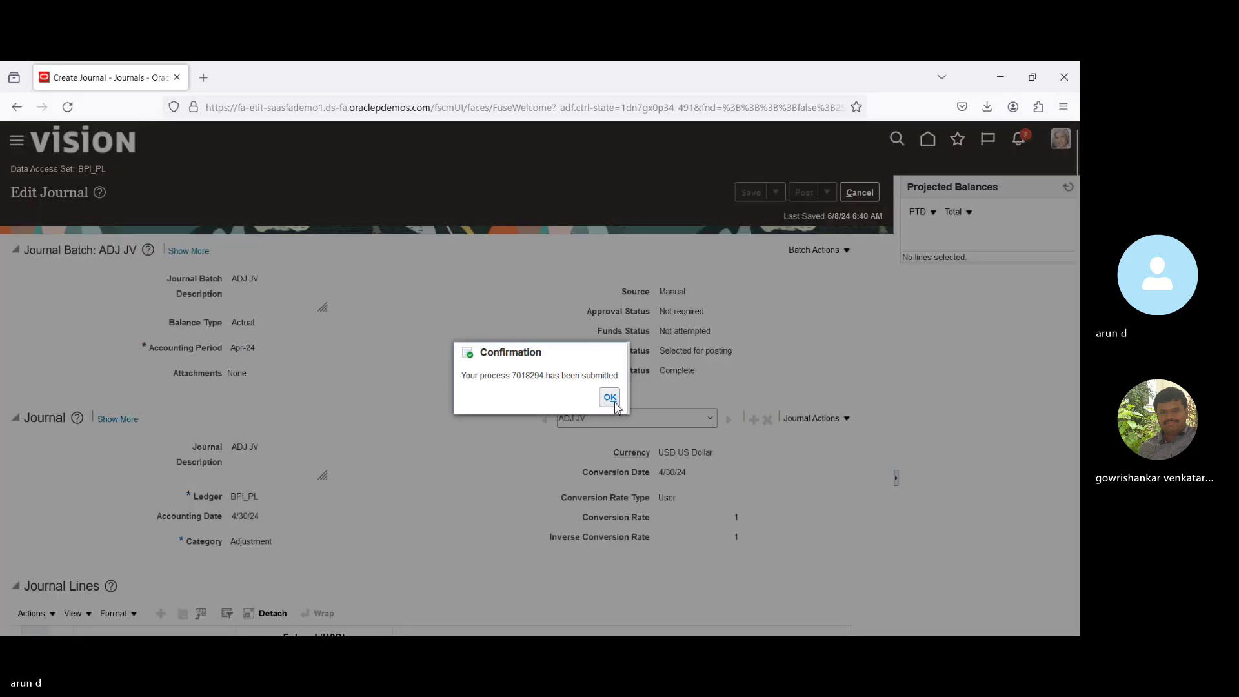
pyautogui.click(610, 398)
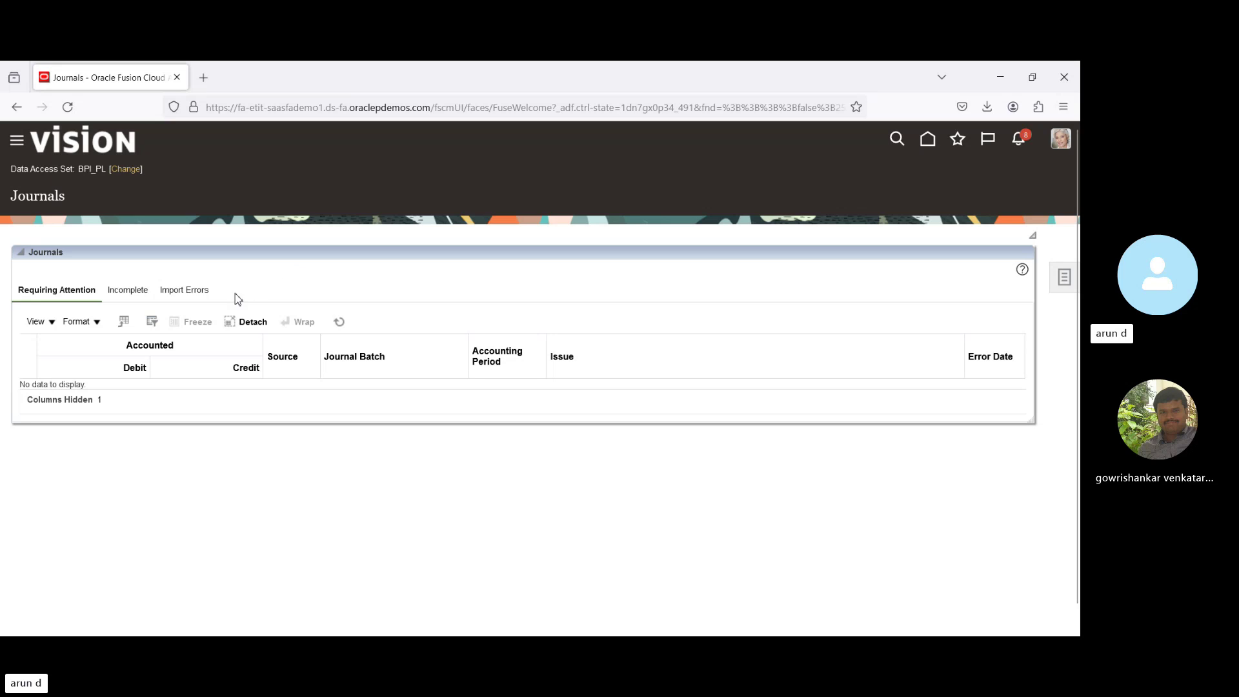
pyautogui.click(1061, 281)
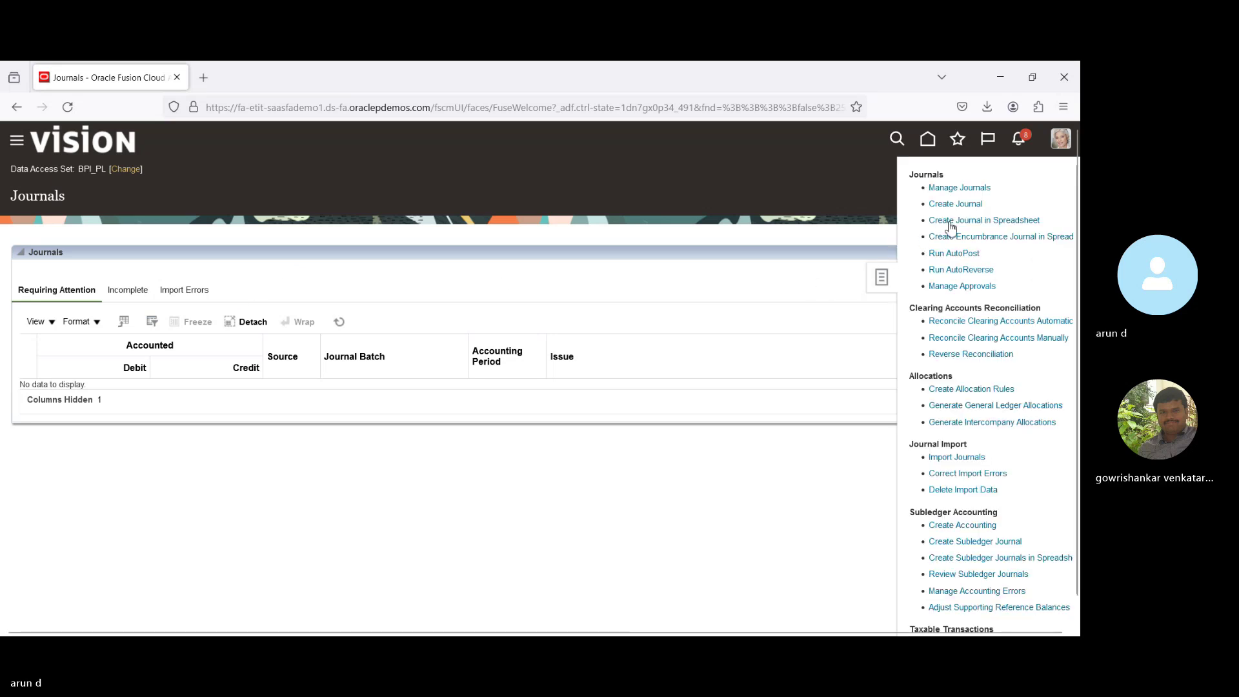
pyautogui.click(960, 188)
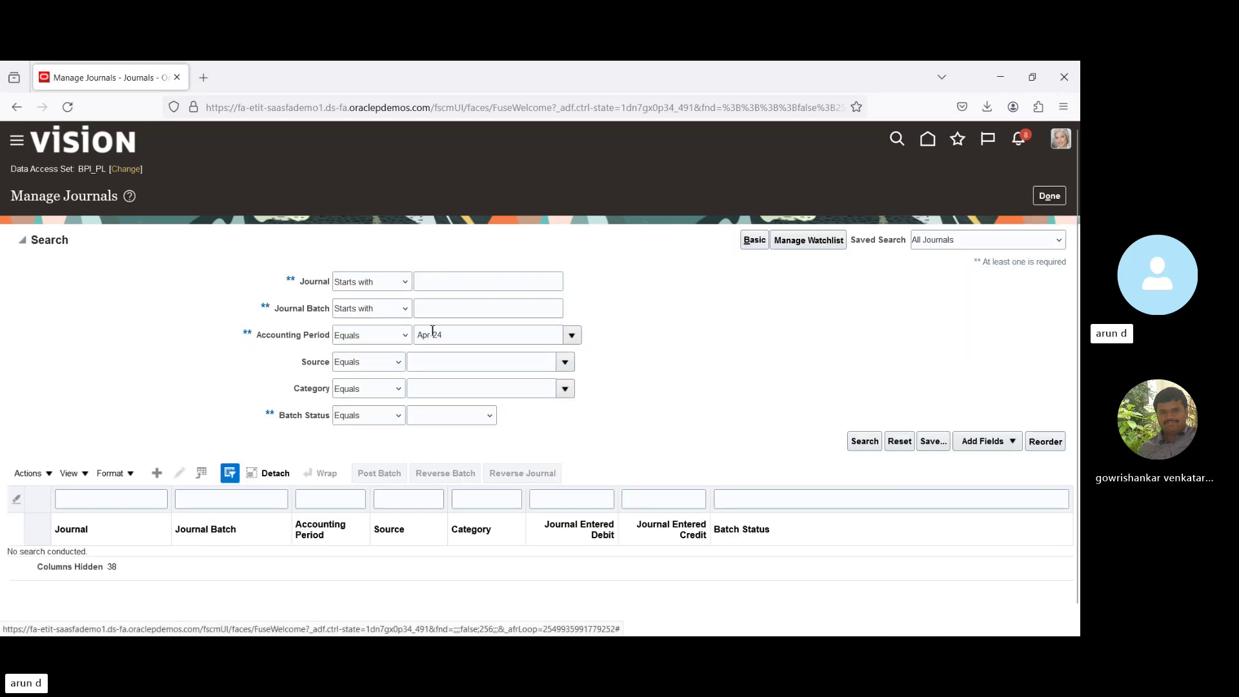
pyautogui.click(868, 450)
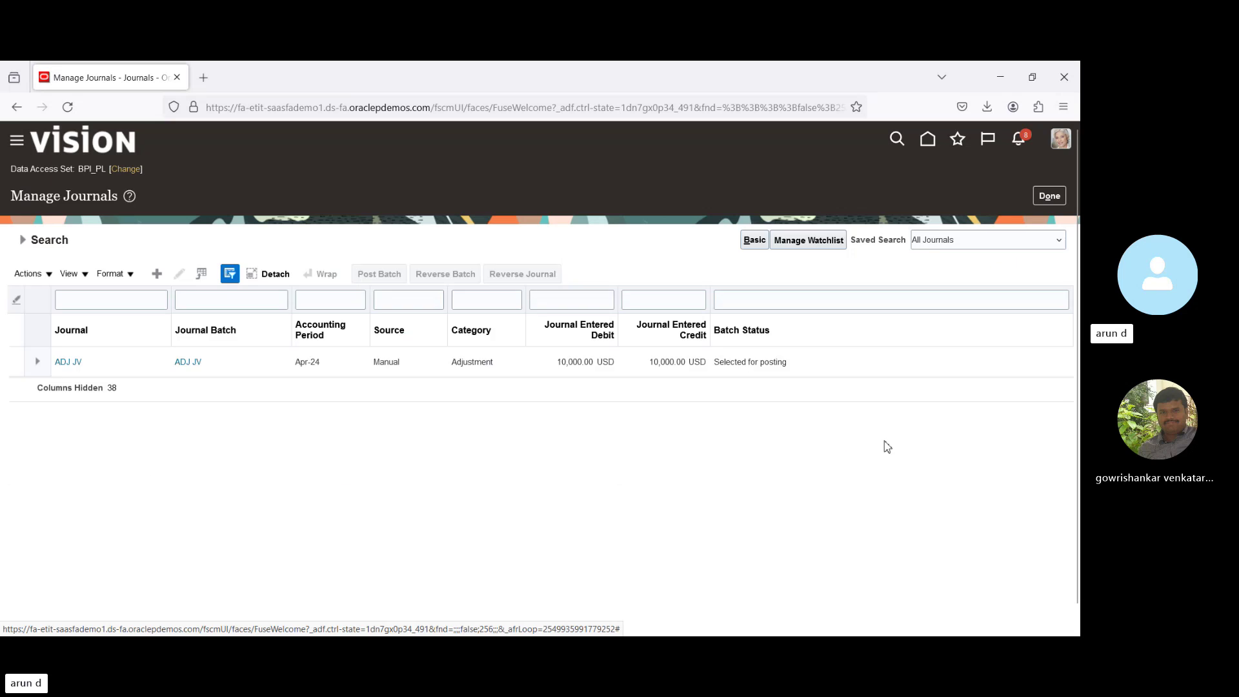
pyautogui.click(474, 377)
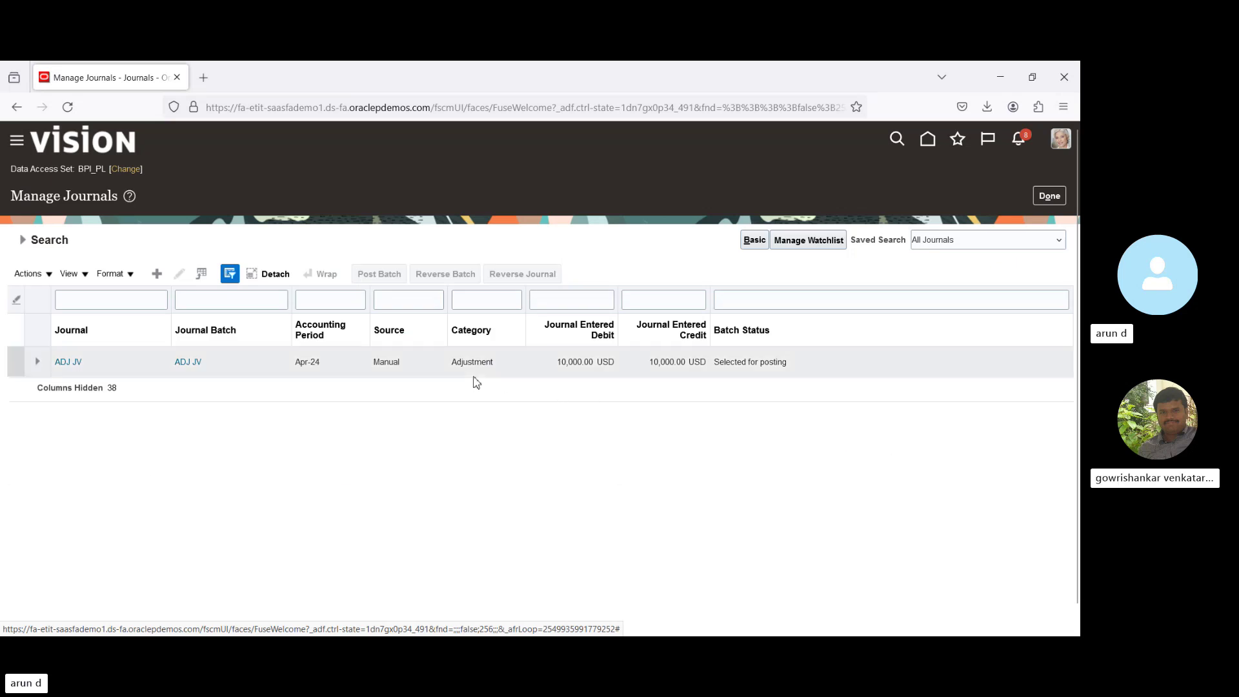
pyautogui.tripleClick(743, 363)
pyautogui.click(780, 456)
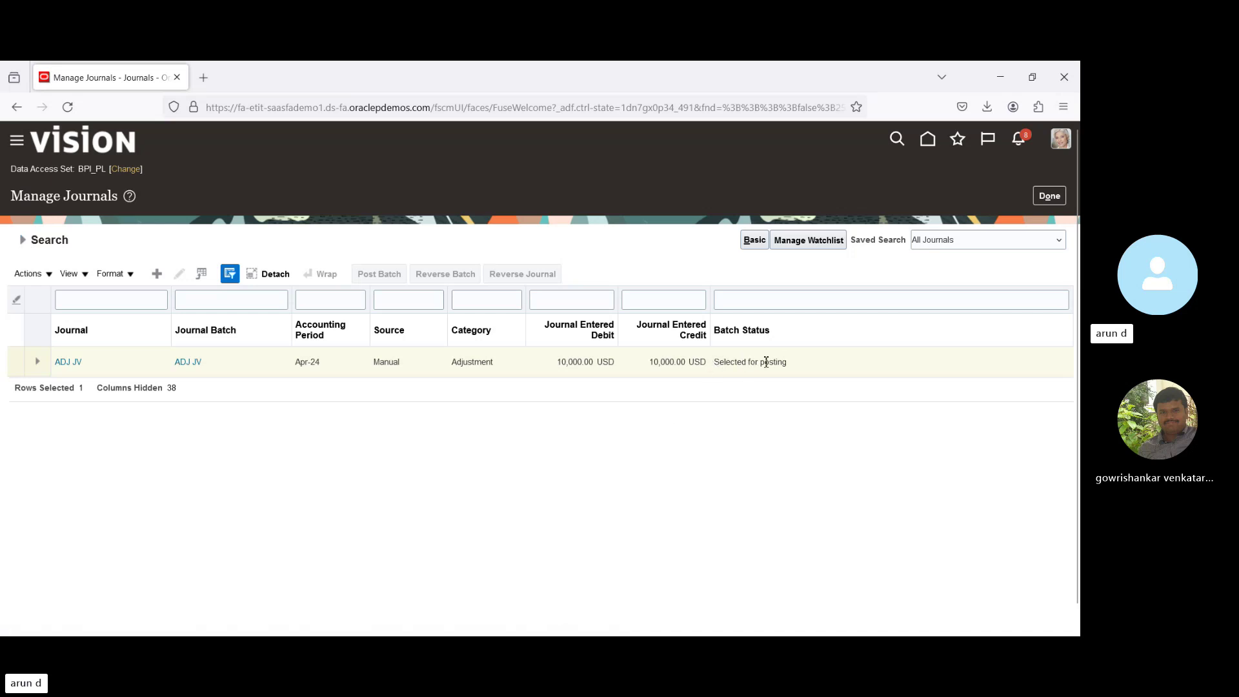
pyautogui.click(1047, 196)
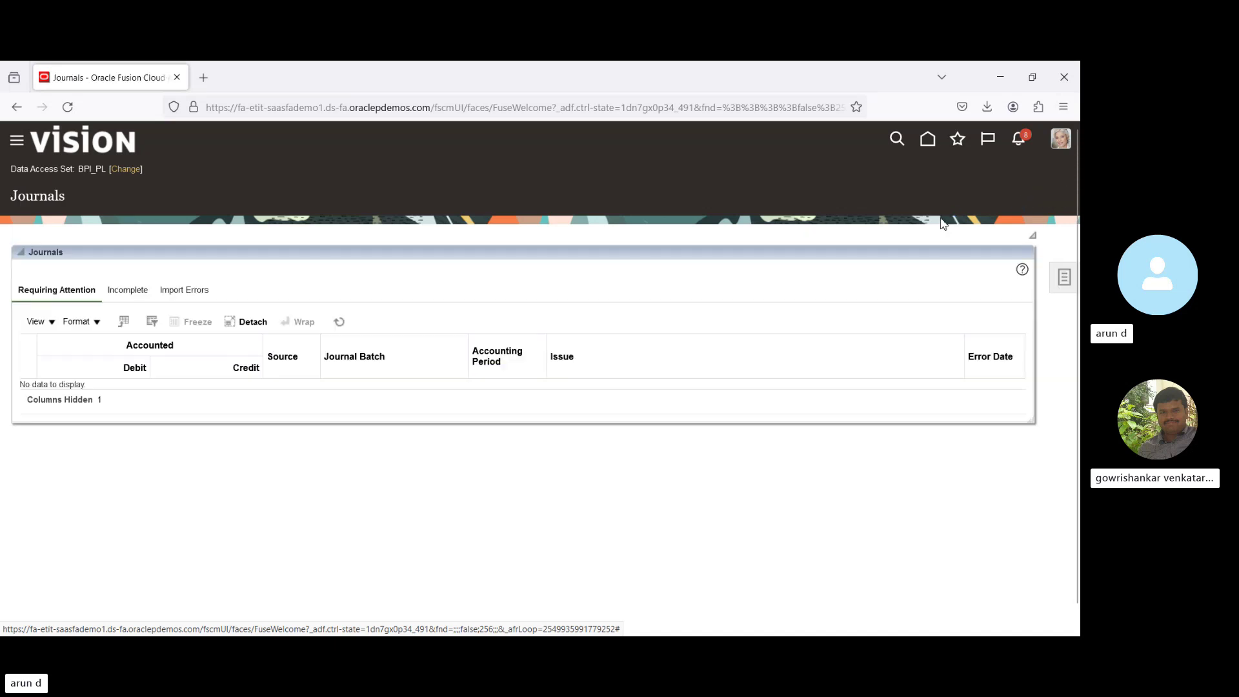
# Download the Create Journal in Spreadsheet template from the journal tasks as JournalEntry(1).xlsx.
pyautogui.click(1059, 279)
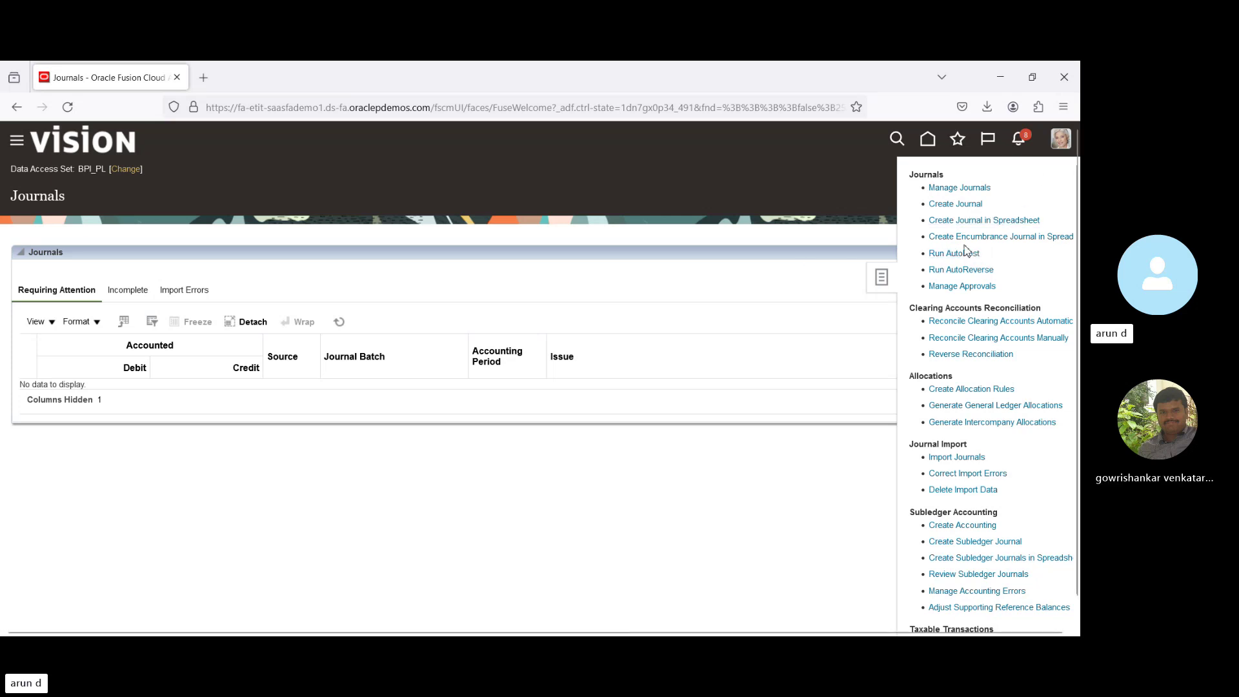
pyautogui.click(940, 221)
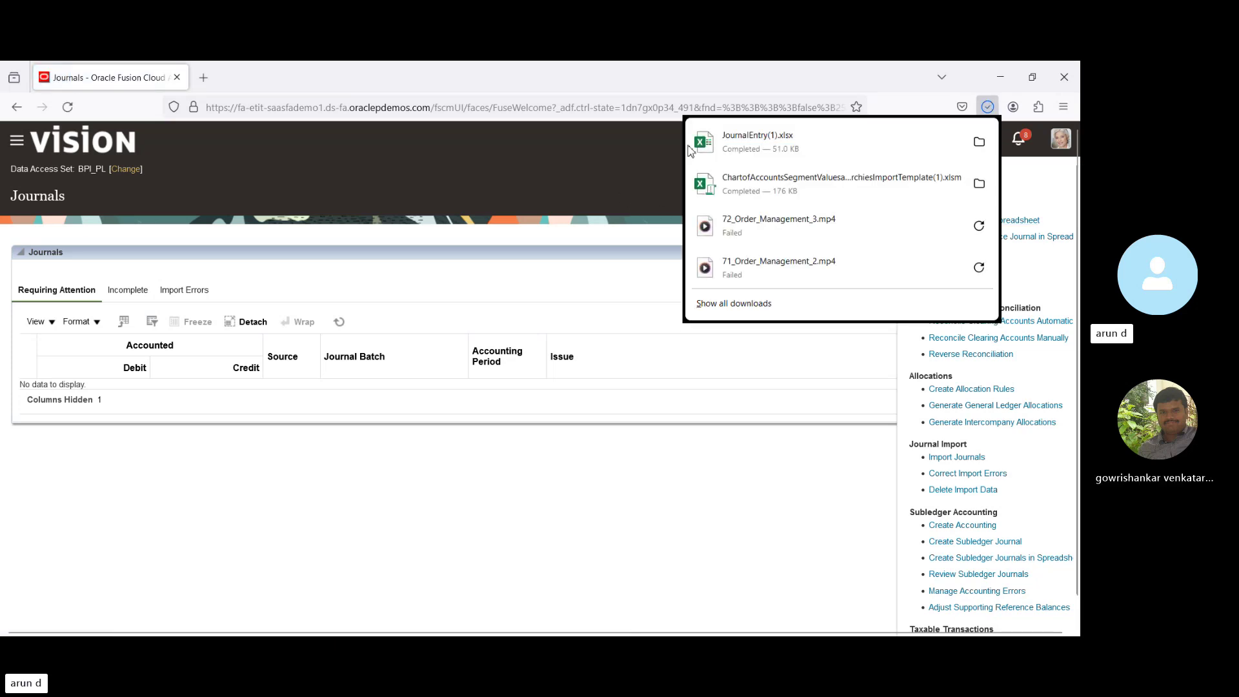
# Open JournalEntry(1).xlsx from Firefox's downloads so it launches in Excel.
pyautogui.click(871, 145)
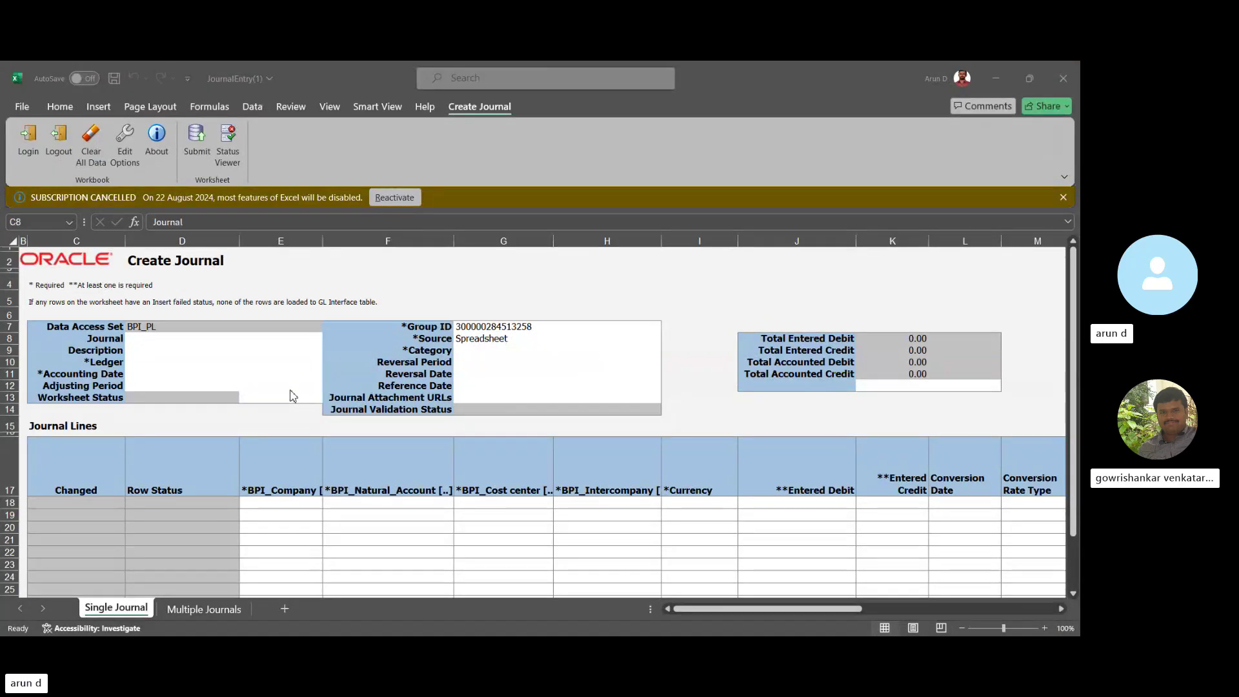
# Enter journal name ADJ JV V1, ledger BPI_PL and accounting date 02-Apr-2024.
pyautogui.click(179, 341)
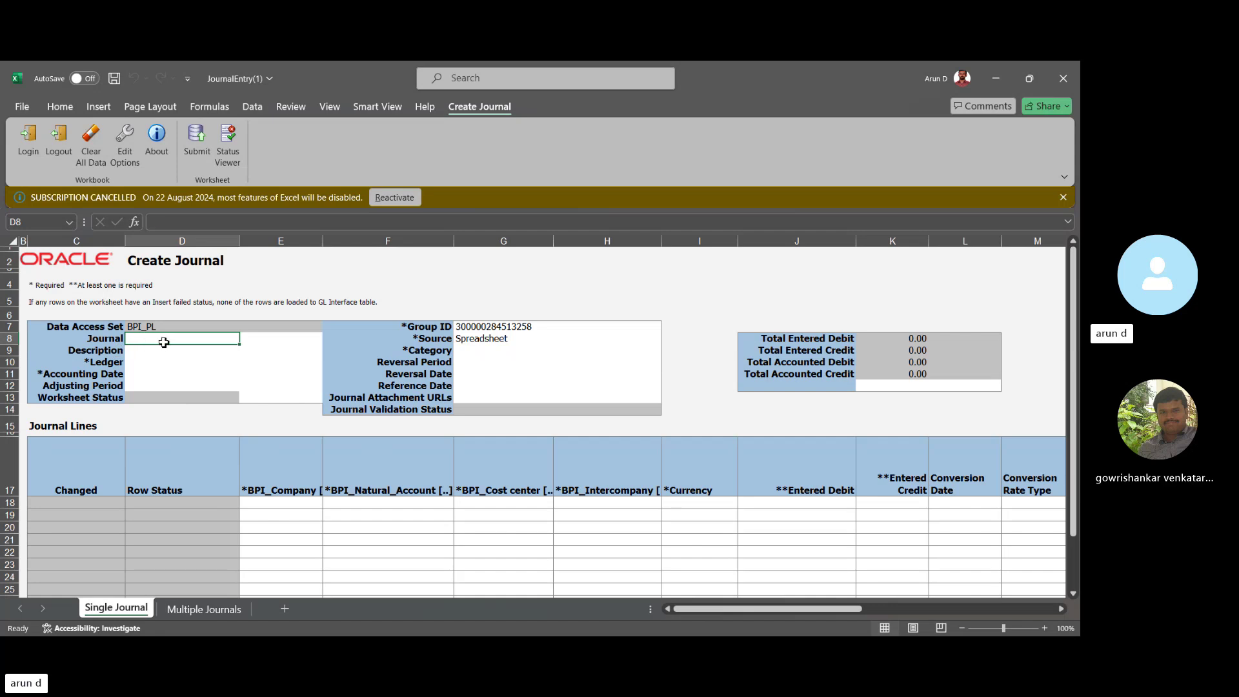
pyautogui.write('ADJ')
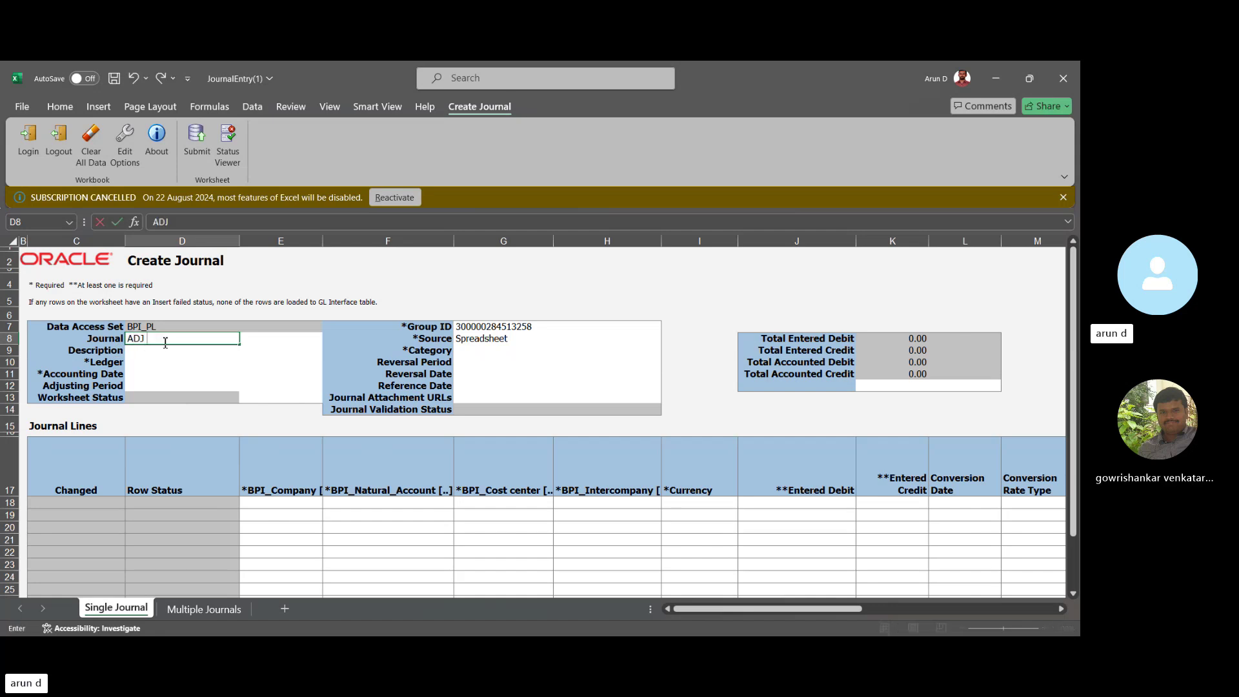
pyautogui.write(' JV V1')
pyautogui.press('Tab')
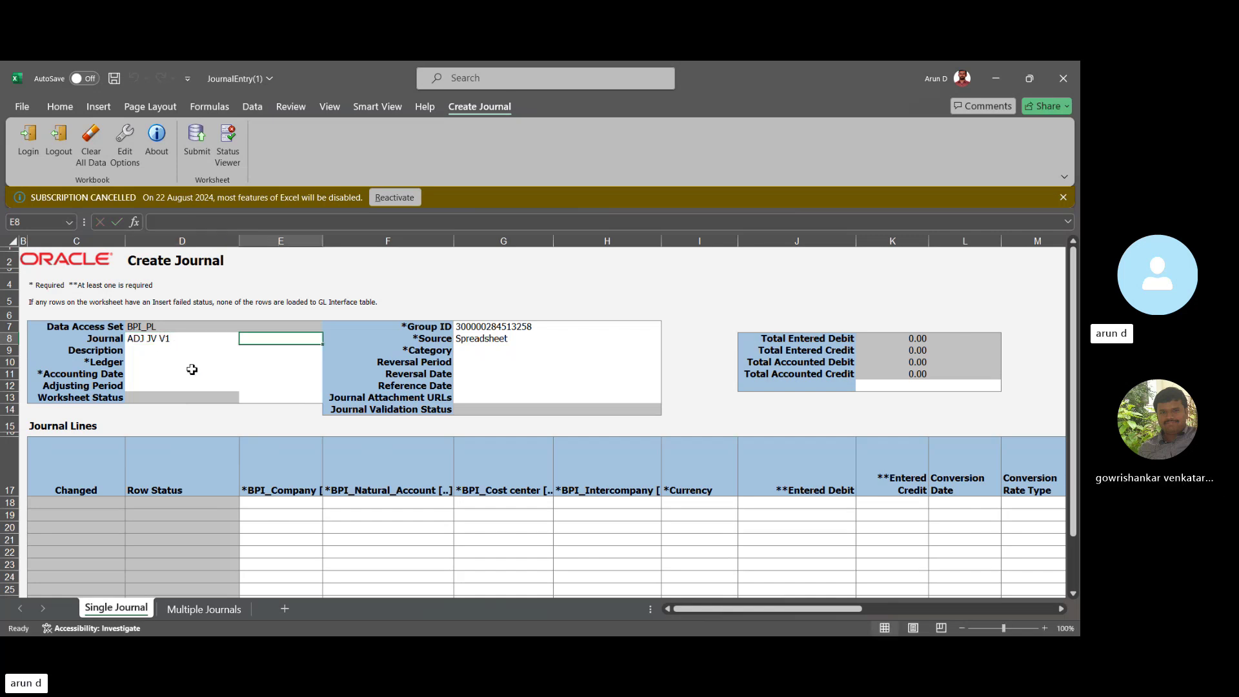
pyautogui.click(139, 363)
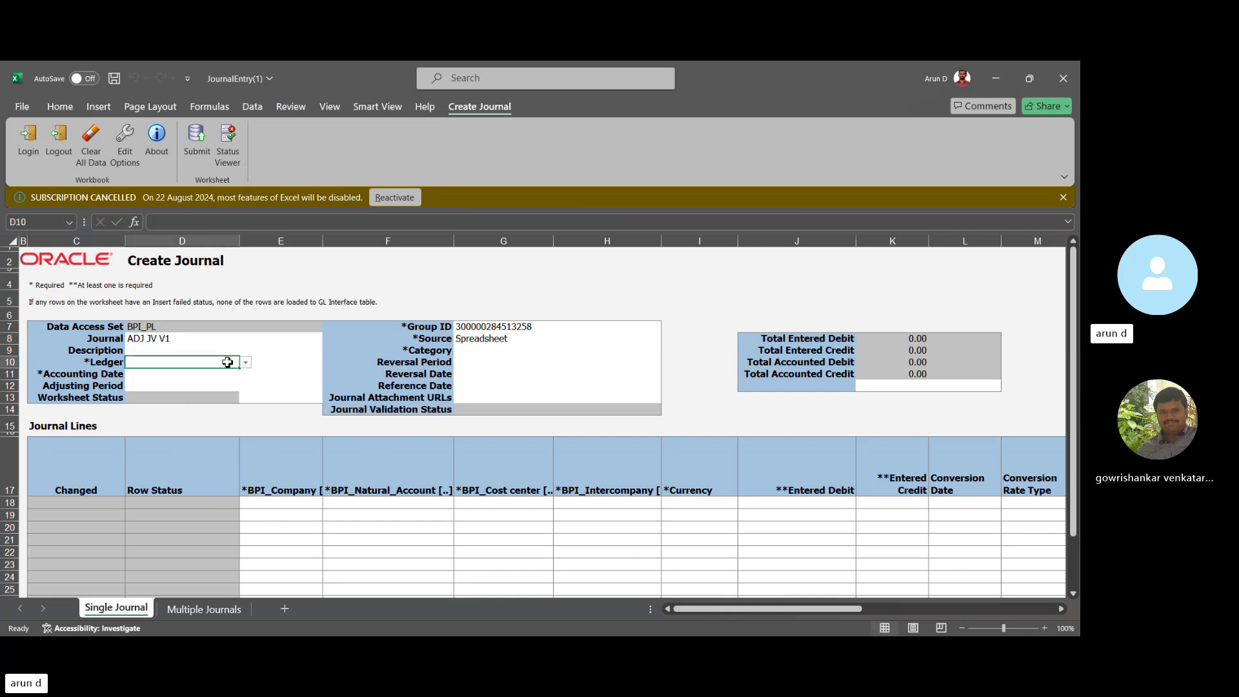
pyautogui.click(246, 363)
pyautogui.click(192, 378)
pyautogui.click(164, 375)
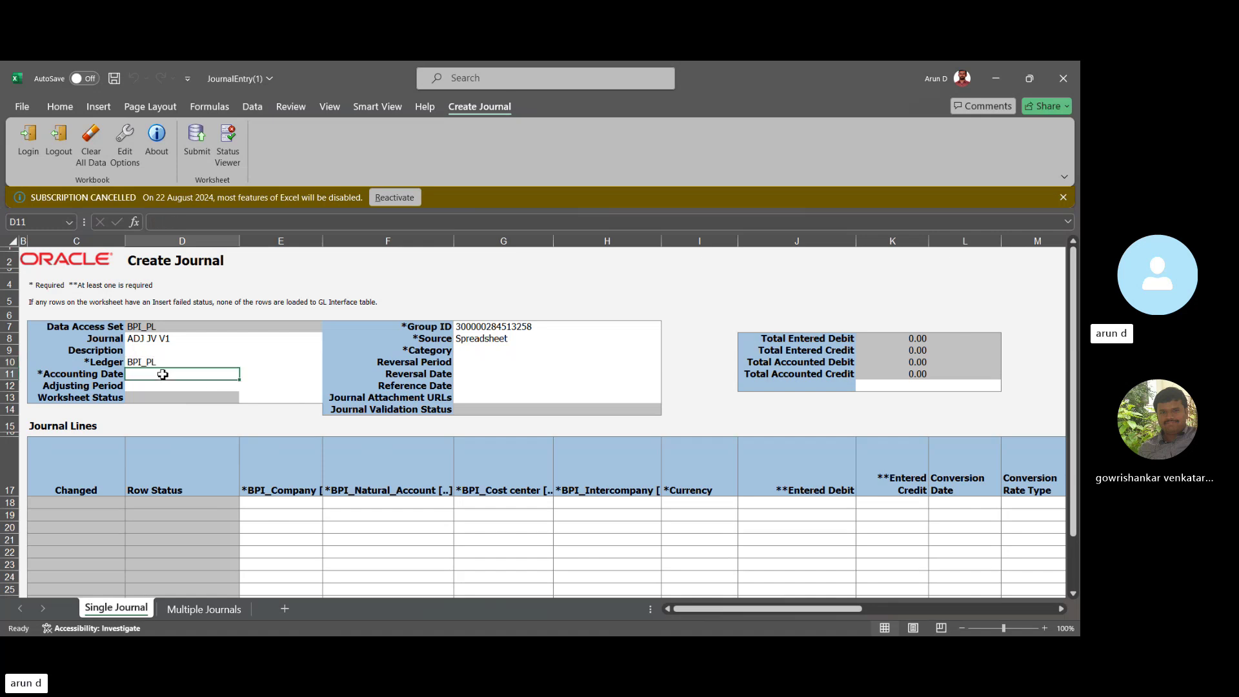
pyautogui.write('02-A')
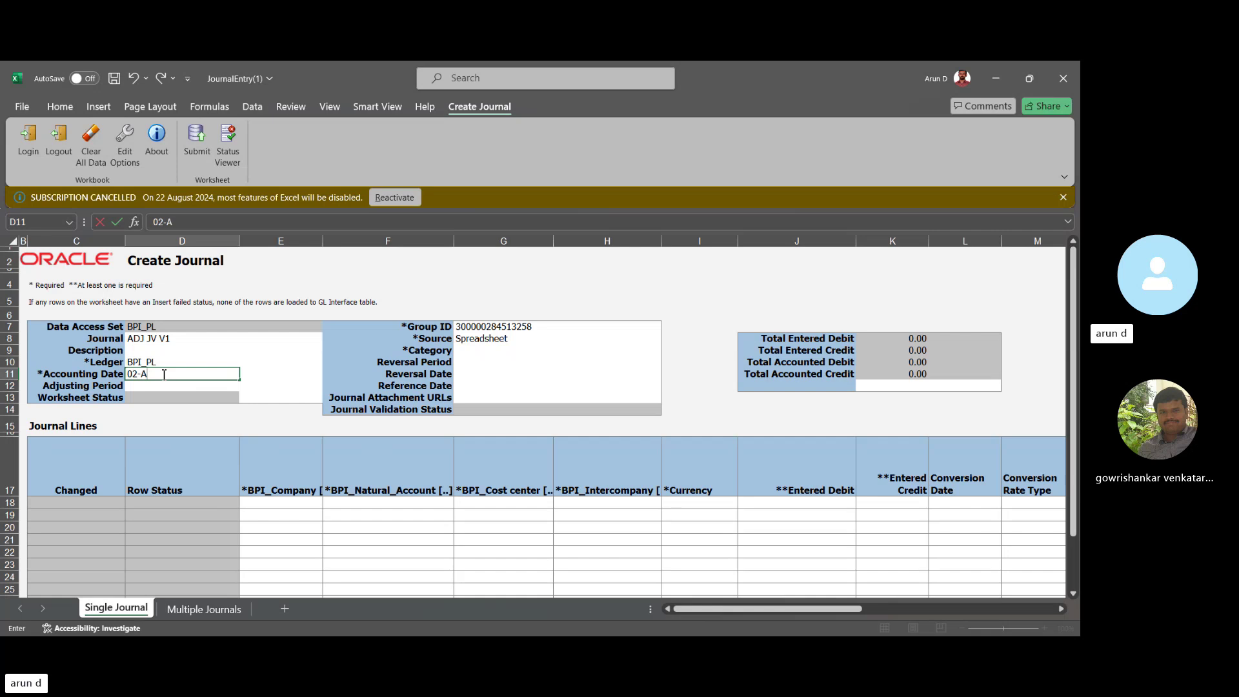
pyautogui.write('pr-2024')
pyautogui.press('Tab')
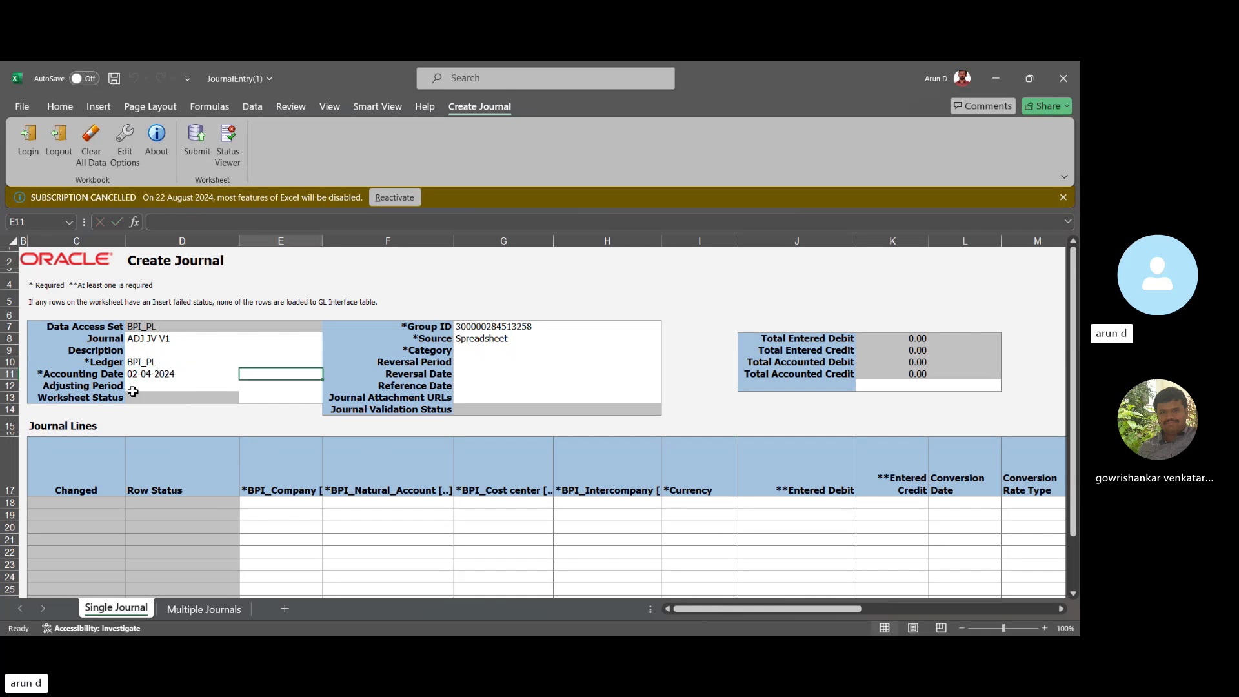
# Set the journal category to Adjustment through the category lookup.
pyautogui.click(495, 351)
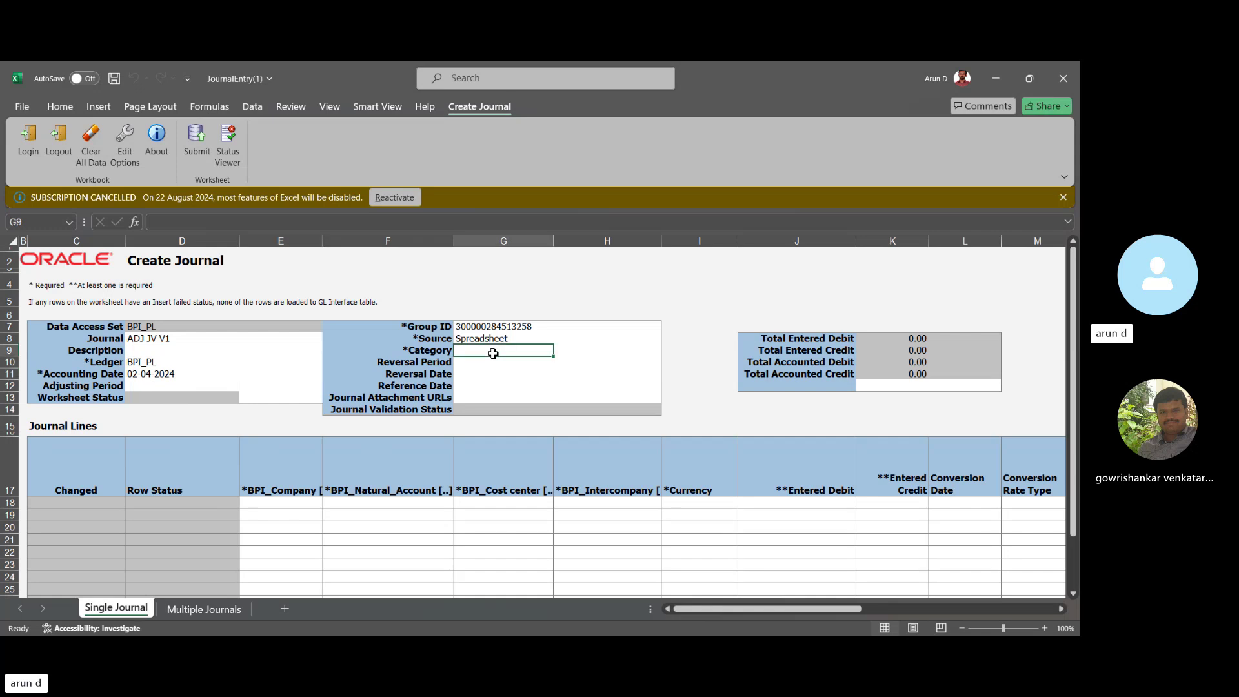
pyautogui.doubleClick(526, 355)
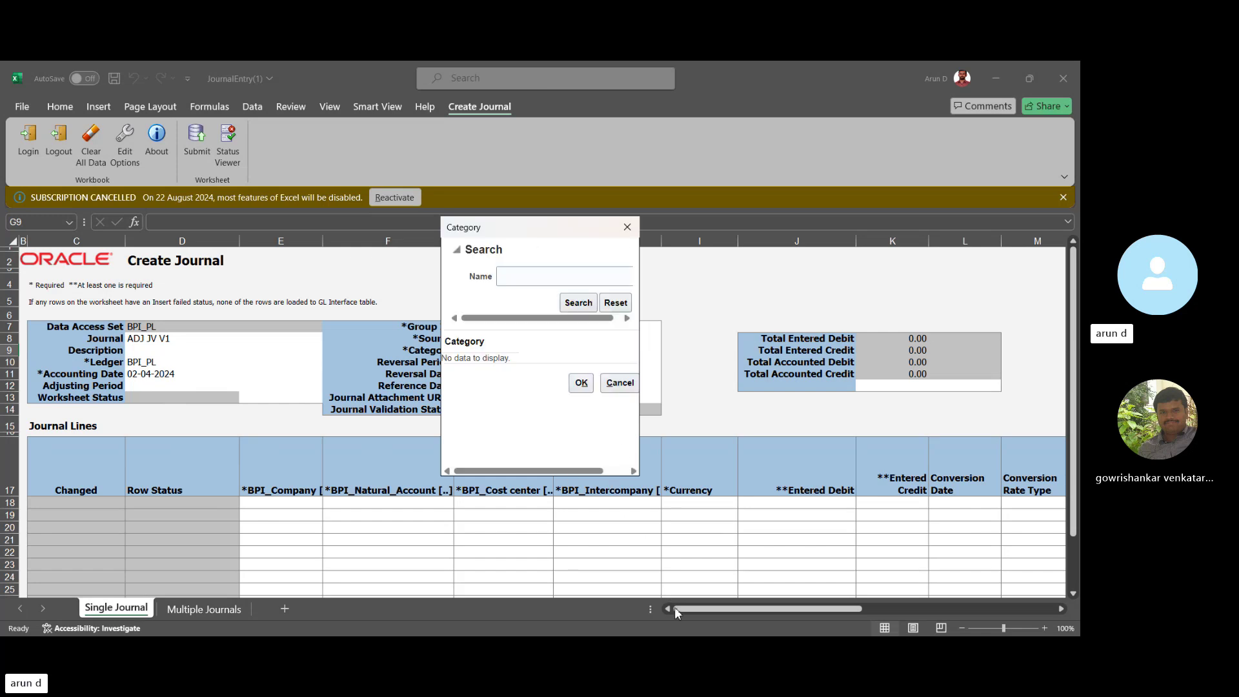
pyautogui.click(517, 277)
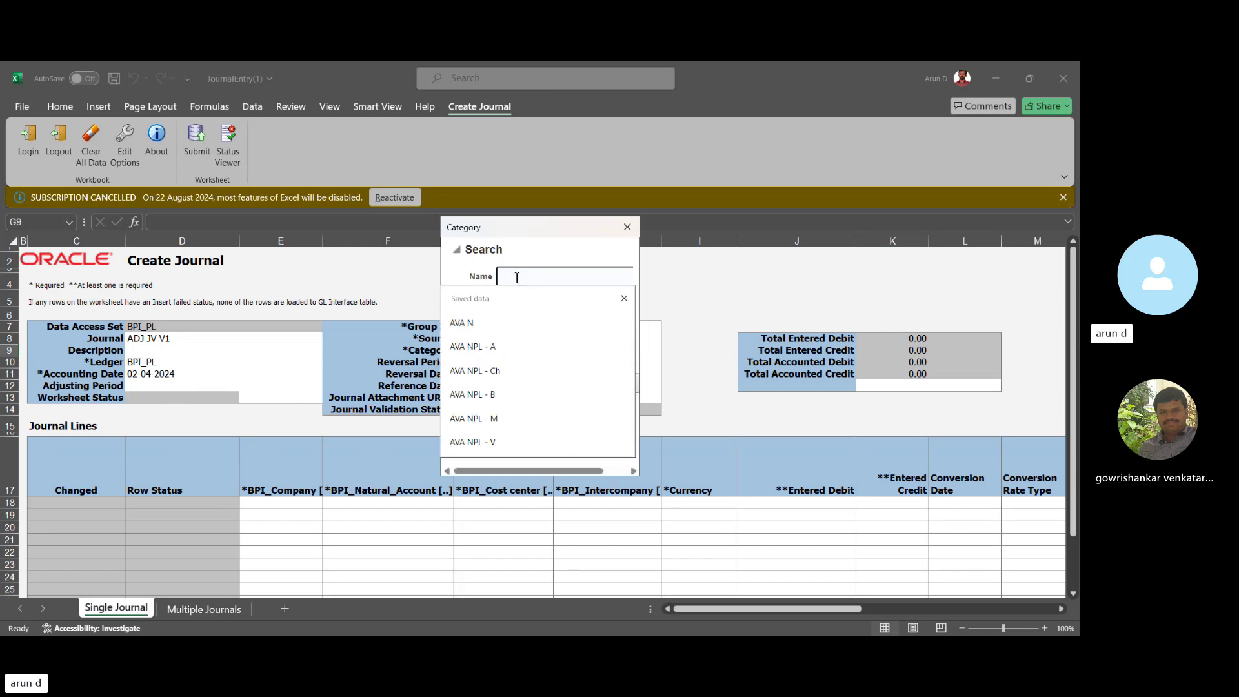
pyautogui.write('Adj')
pyautogui.press('Return')
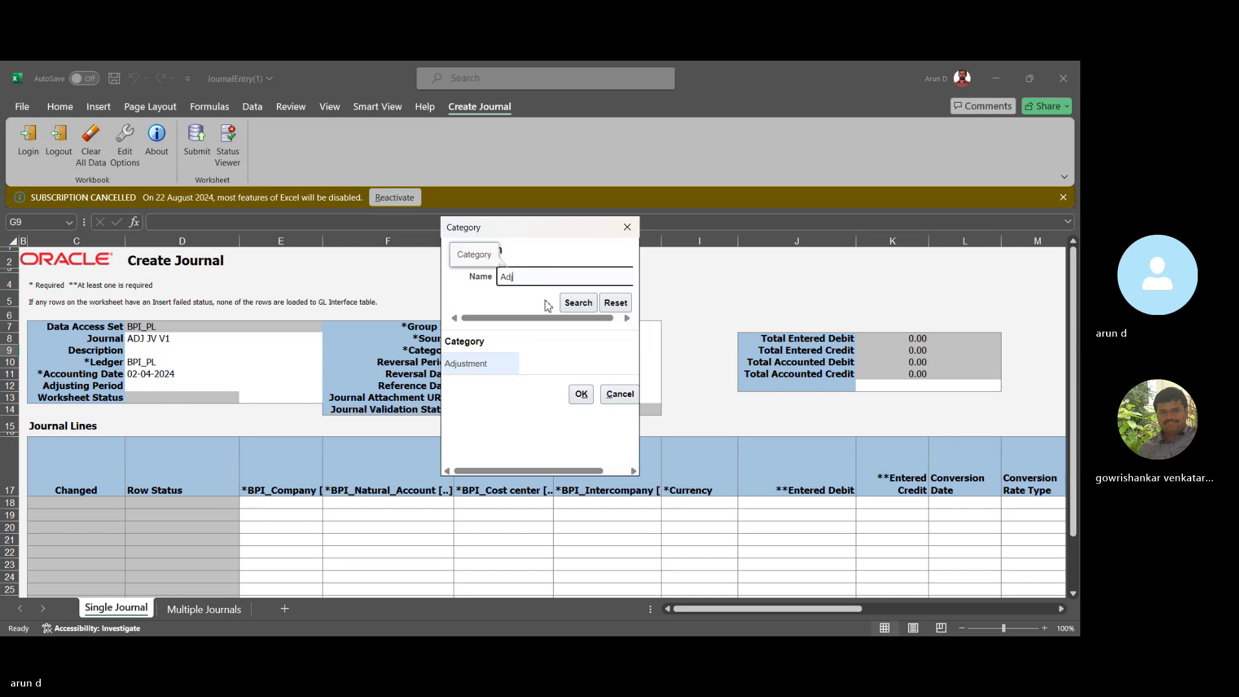
pyautogui.click(501, 365)
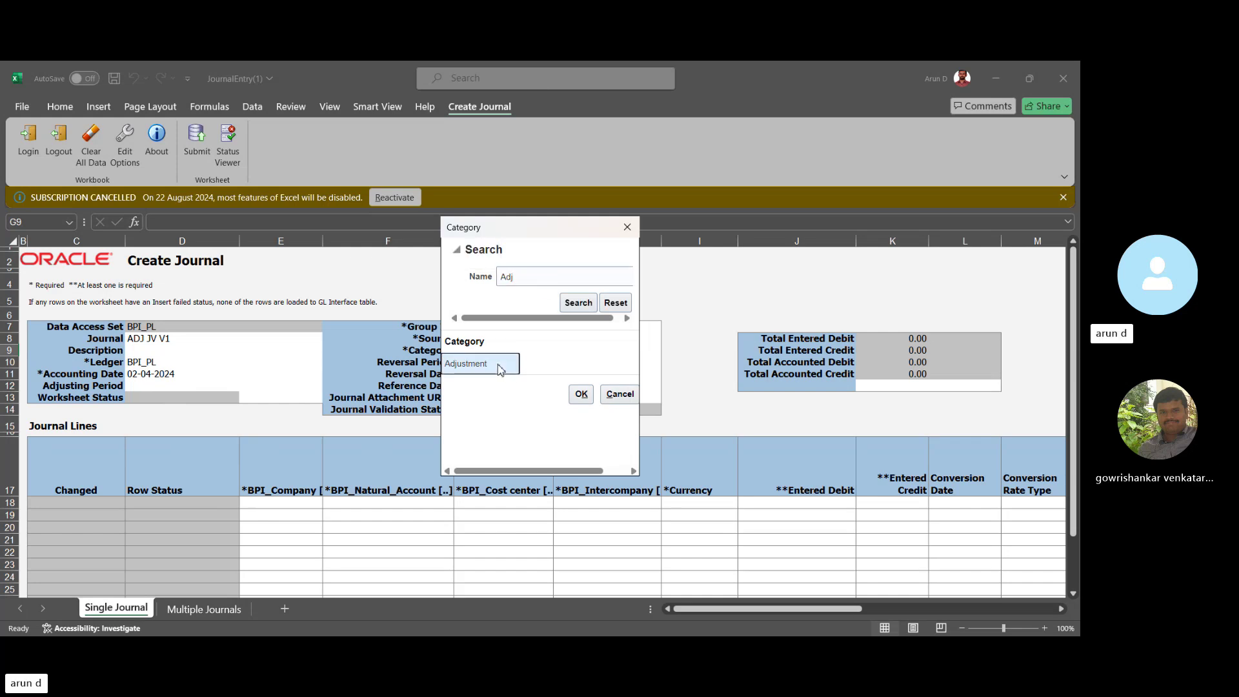
pyautogui.click(580, 394)
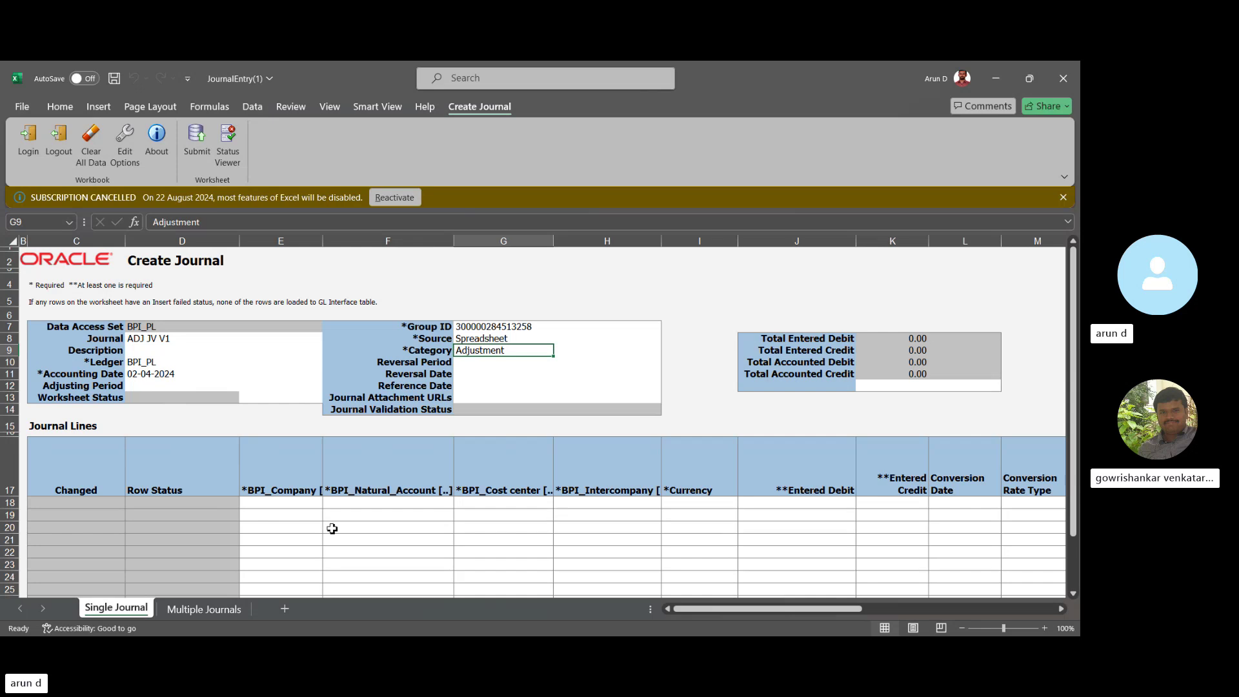
# Move across the first journal line's columns, ending back on company cell E18.
pyautogui.click(278, 505)
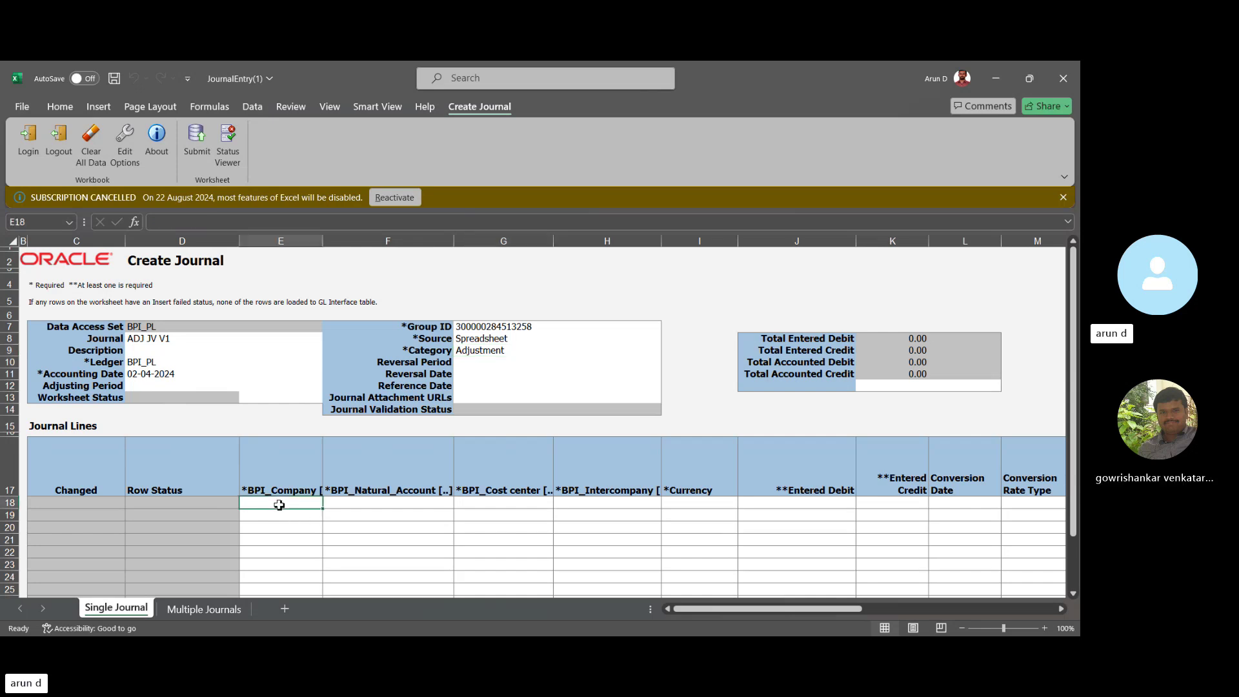
pyautogui.press('Tab')
pyautogui.press('Tab')
pyautogui.press('Tab')
pyautogui.press('Tab')
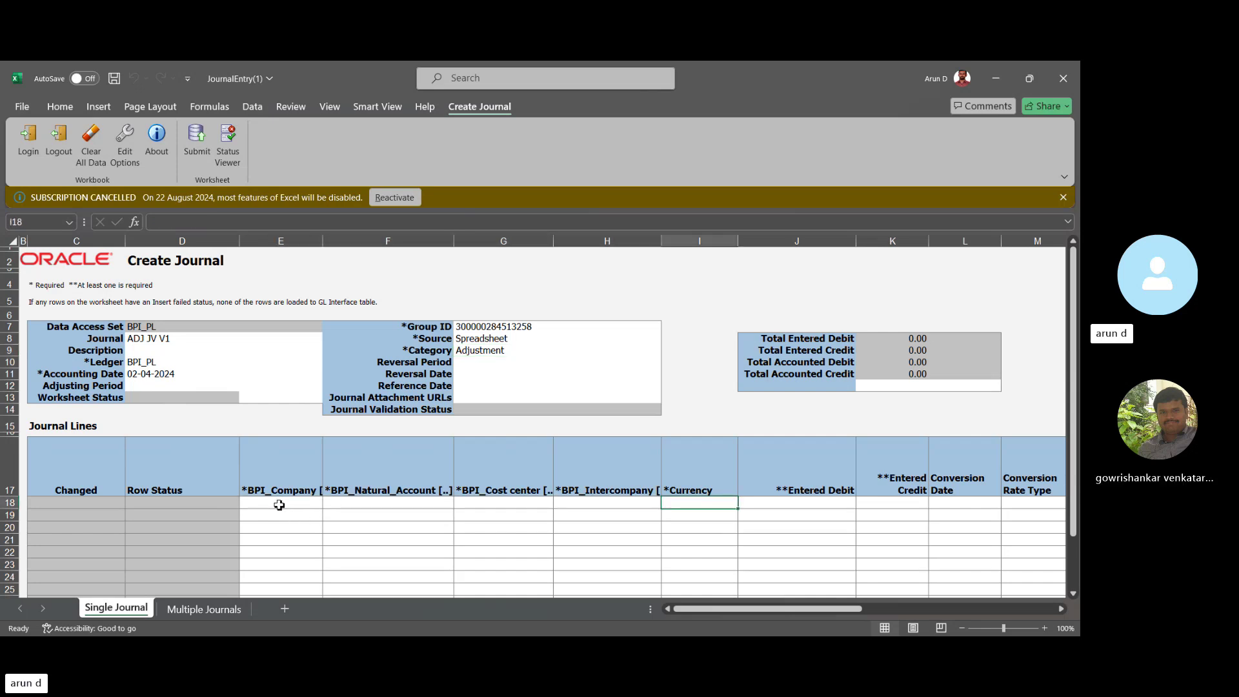
pyautogui.hotkey('shift', 'Tab')
pyautogui.hotkey('shift', 'Tab')
pyautogui.press('Tab')
pyautogui.press('Tab')
pyautogui.press('Tab')
pyautogui.press('Tab')
pyautogui.press('Tab')
pyautogui.press('Tab')
pyautogui.press('Tab')
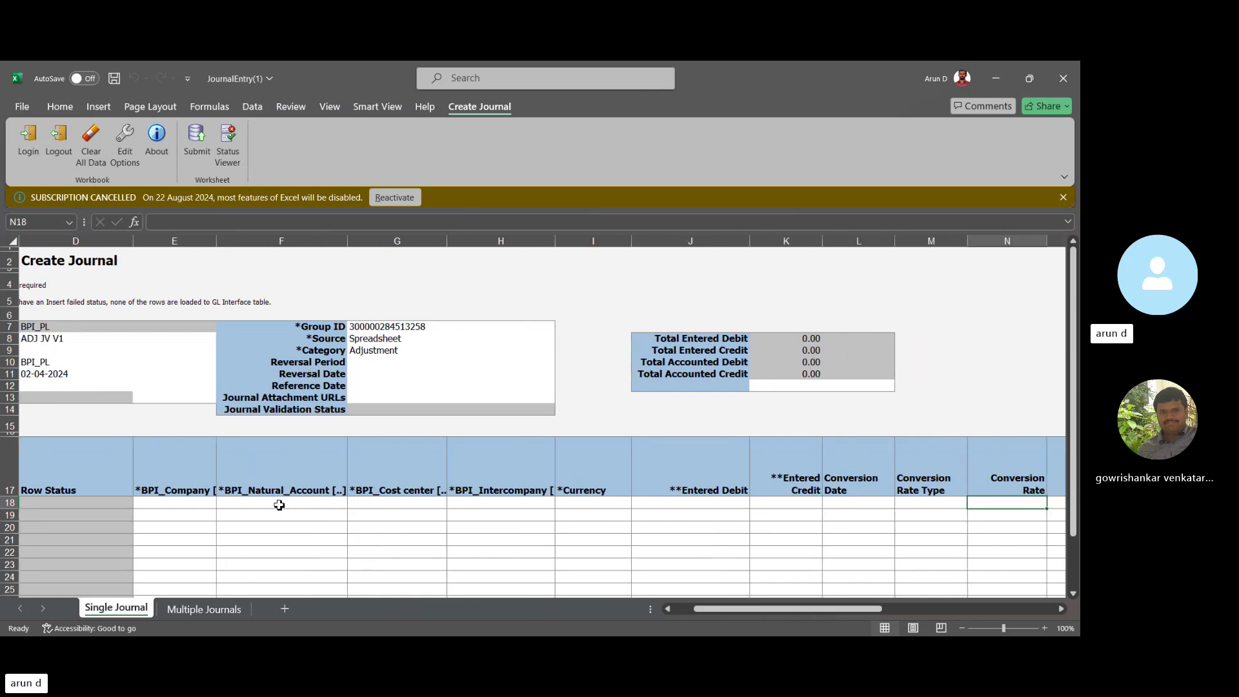
pyautogui.hotkey('shift', 'Tab')
pyautogui.hotkey('shift', 'Tab')
pyautogui.hotkey('shift', 'Tab')
pyautogui.hotkey('shift', 'Tab')
pyautogui.hotkey('shift', 'Tab')
pyautogui.hotkey('shift', 'Tab')
pyautogui.hotkey('shift', 'Tab')
pyautogui.hotkey('shift', 'Tab')
pyautogui.hotkey('shift', 'Tab')
pyautogui.hotkey('shift', 'Tab')
pyautogui.hotkey('shift', 'Tab')
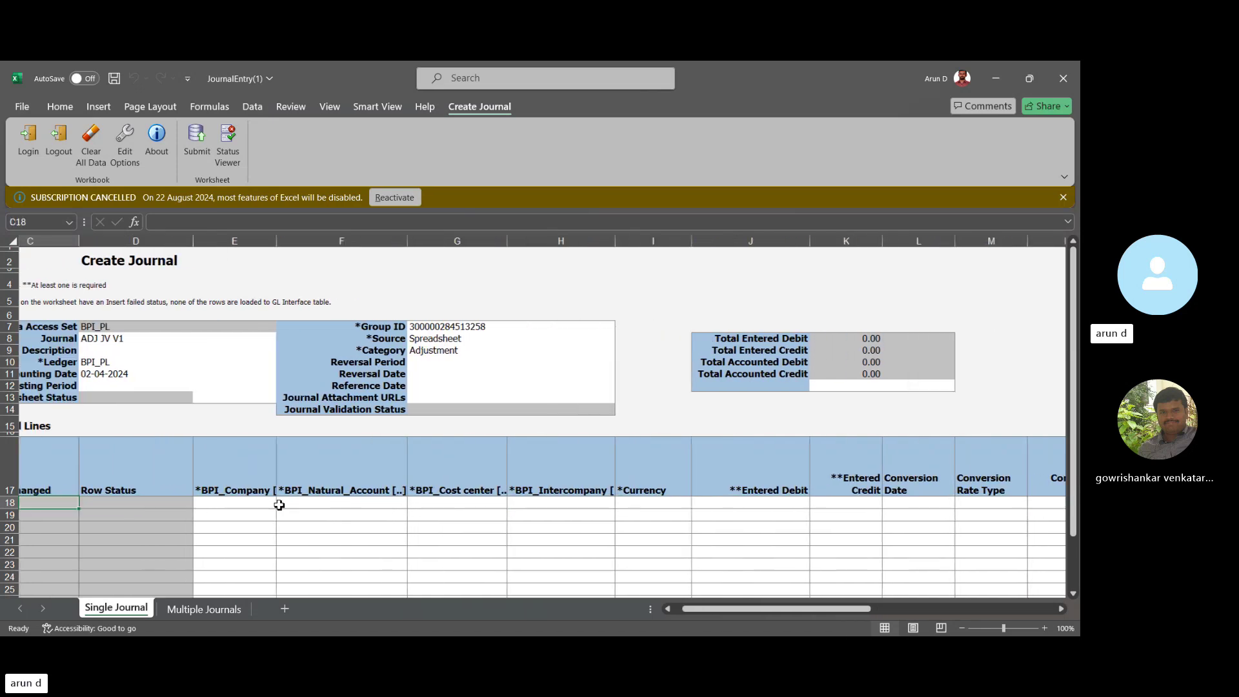
pyautogui.press('Down')
pyautogui.press('Down')
pyautogui.press('Down')
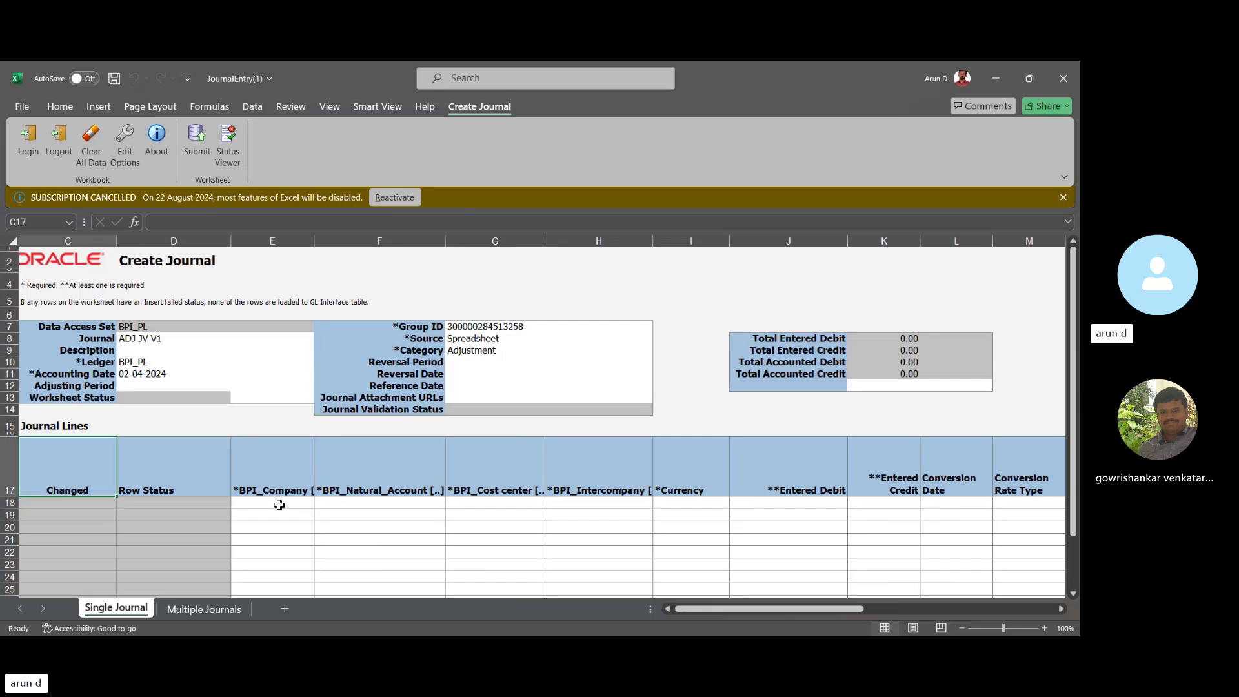
pyautogui.press('Right')
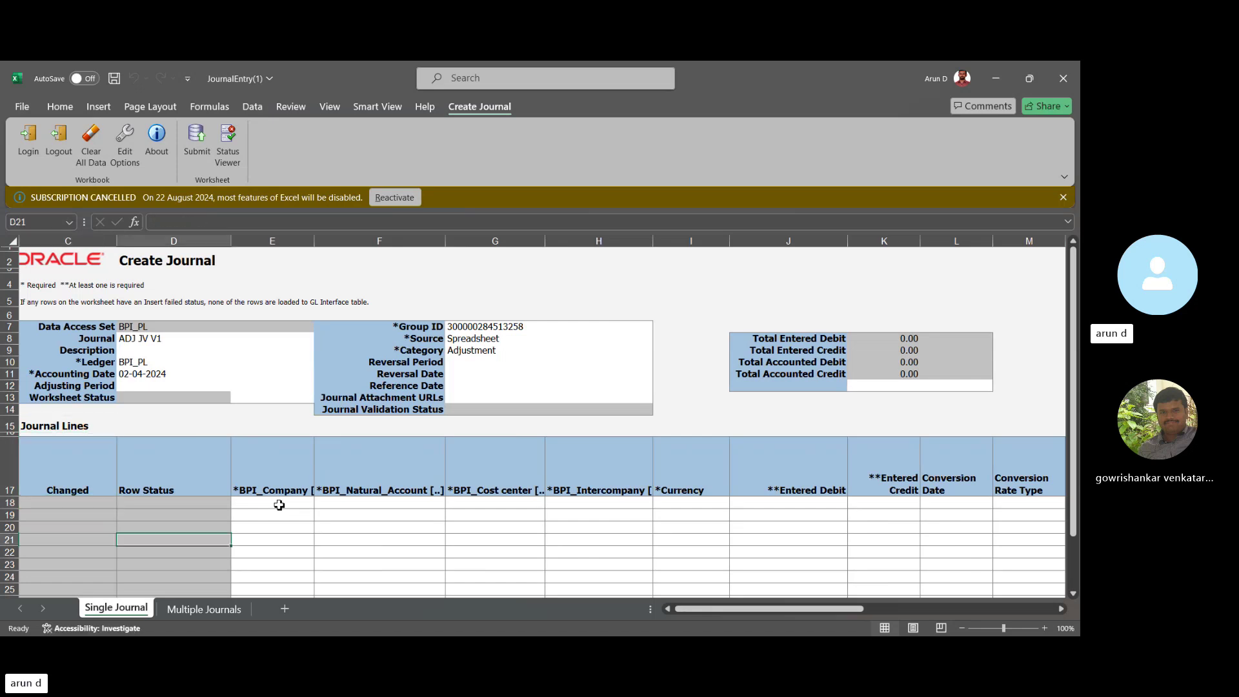
pyautogui.press('Right')
pyautogui.press('Right')
pyautogui.press('Left')
pyautogui.press('Up')
pyautogui.press('Up')
pyautogui.press('Up')
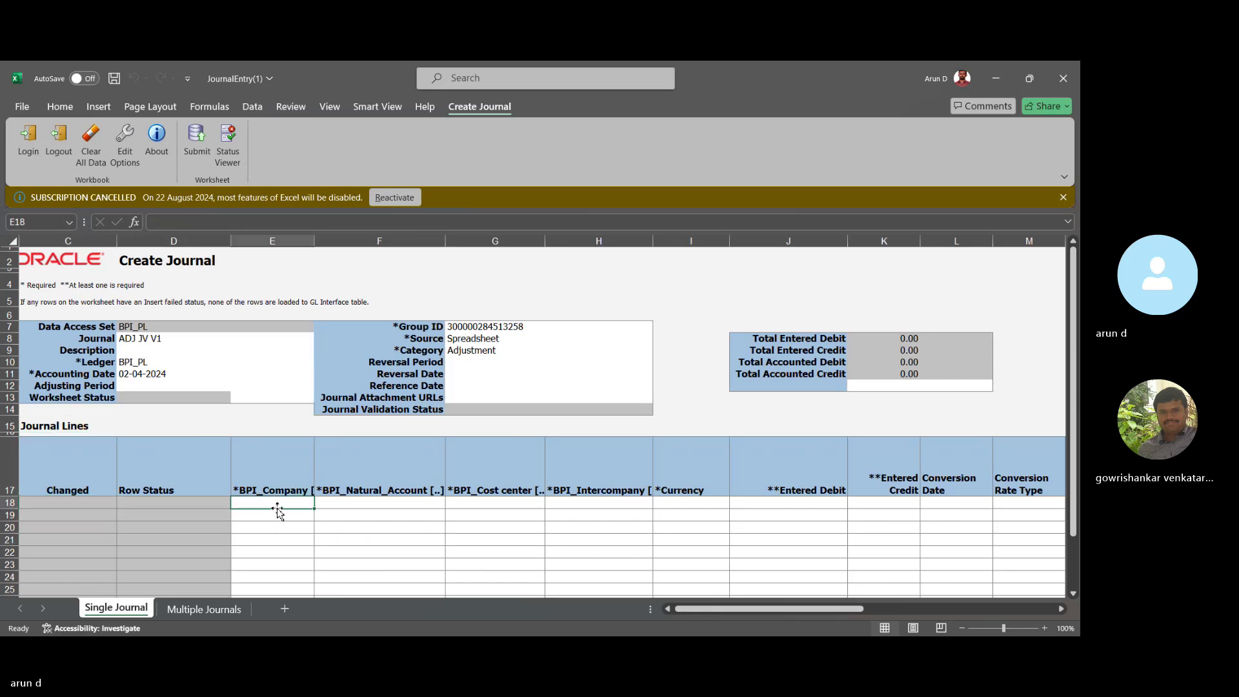
# Set line 1's company to 901 and natural account to 52496 Water usage expense.
pyautogui.doubleClick(275, 504)
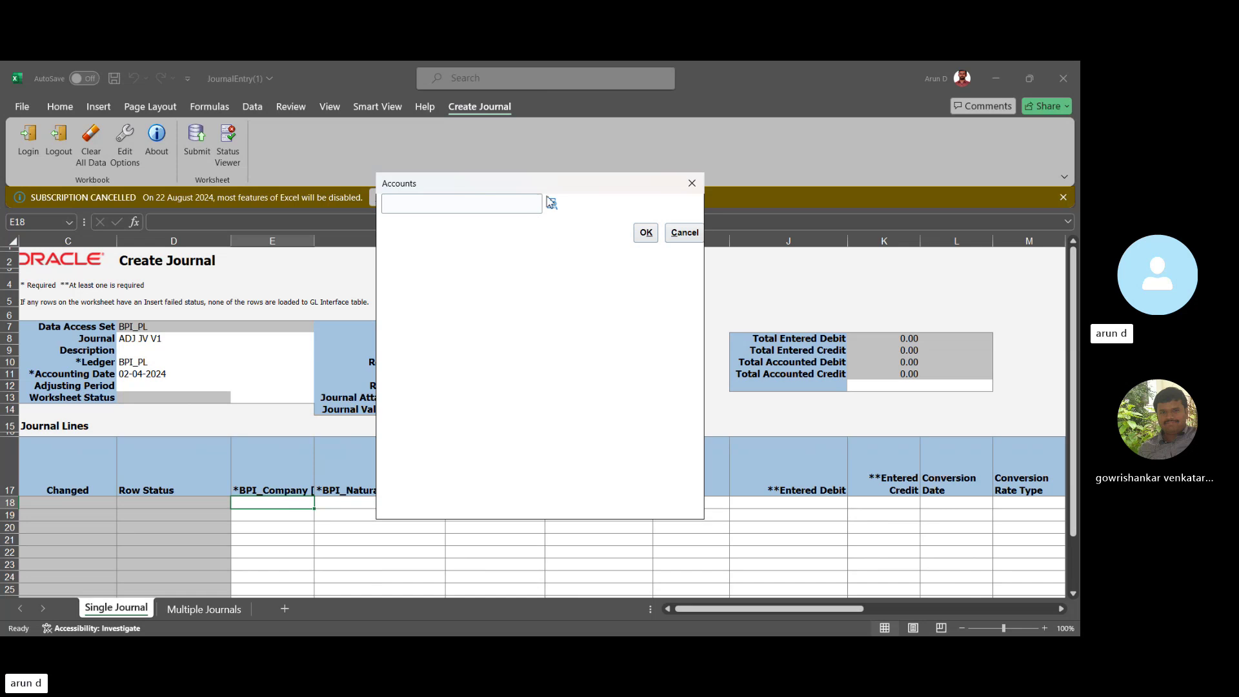
pyautogui.click(552, 204)
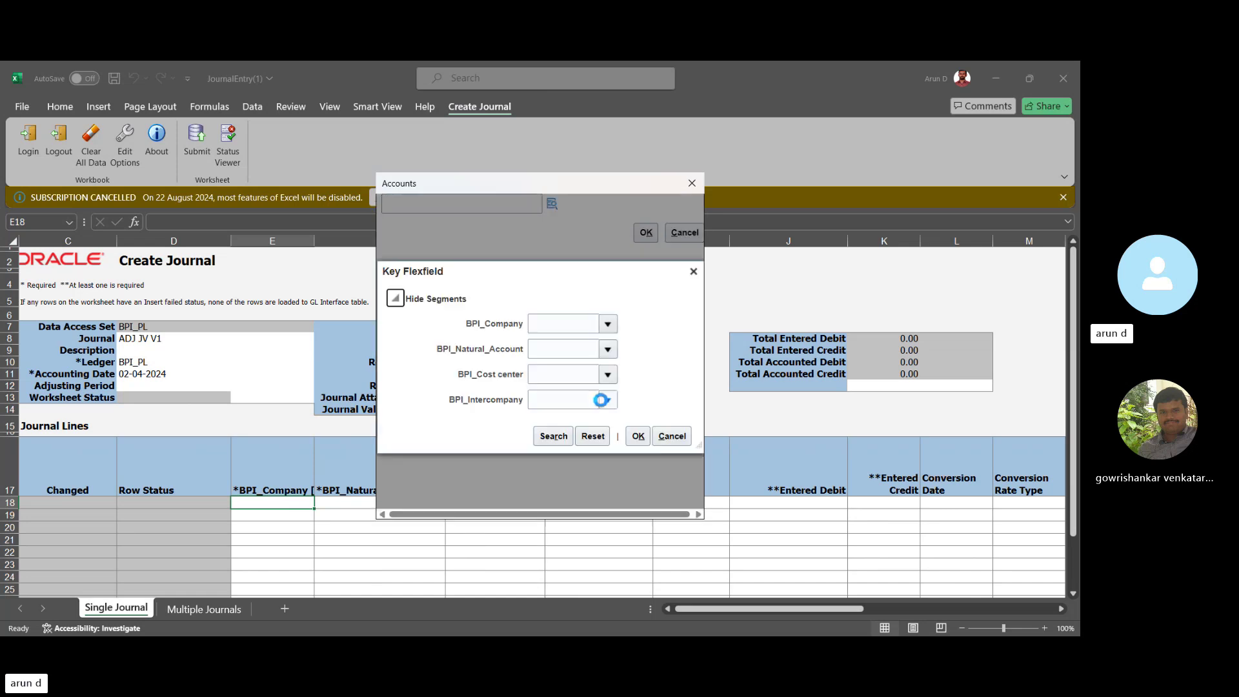
pyautogui.click(607, 329)
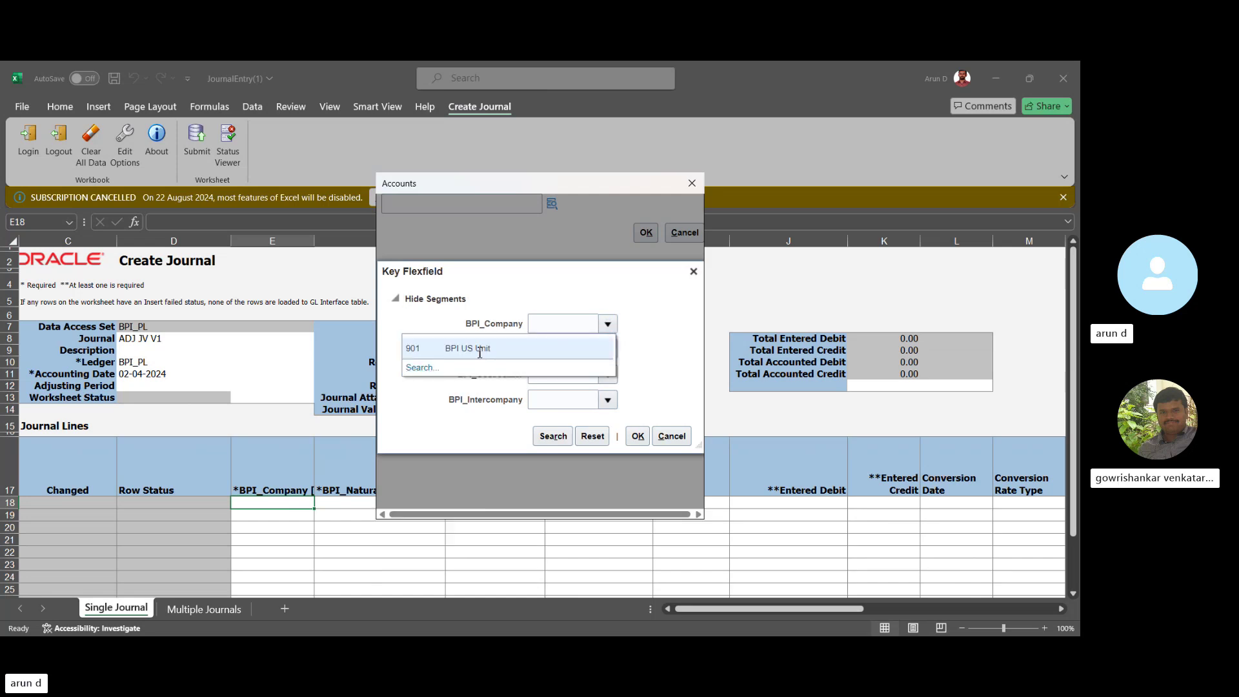
pyautogui.click(564, 354)
pyautogui.click(609, 350)
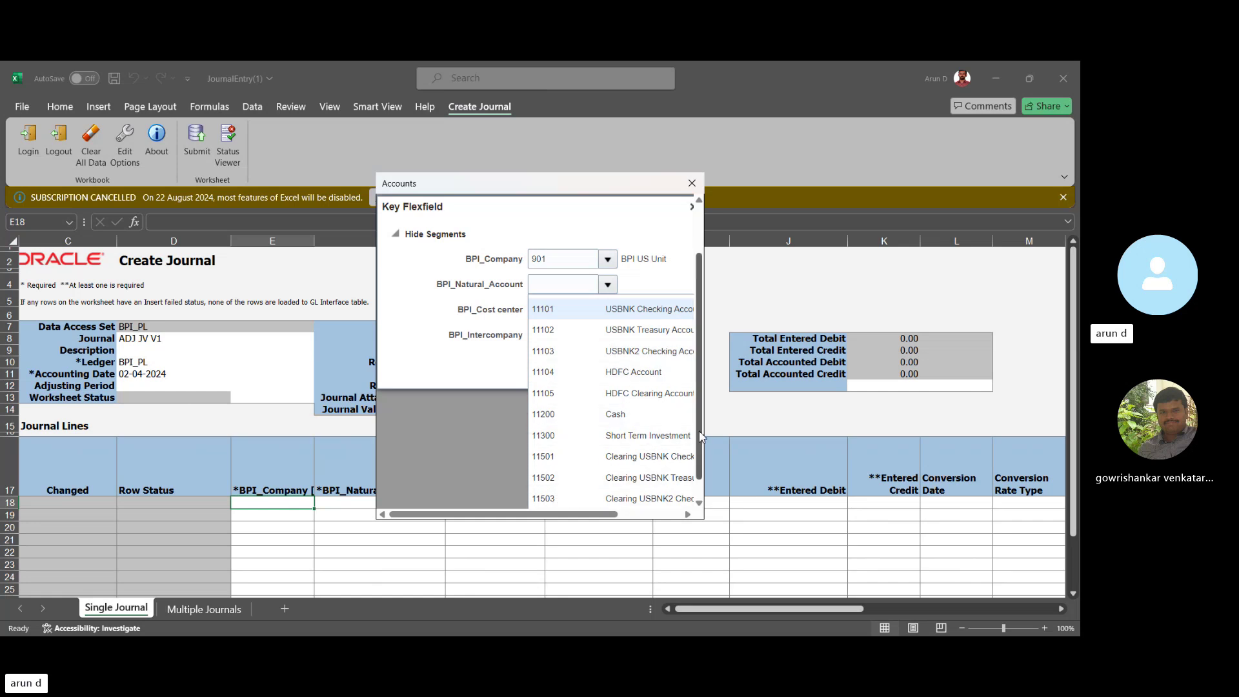
pyautogui.scroll(-1, 697, 490)
pyautogui.click(548, 500)
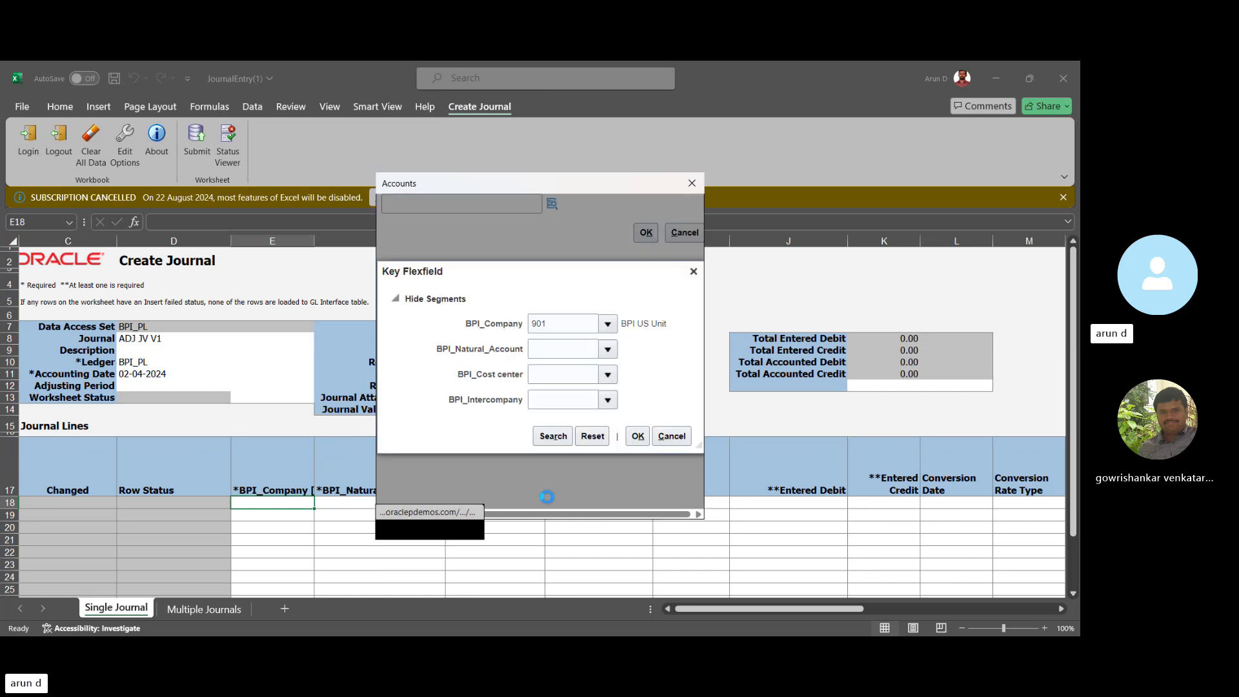
pyautogui.click(523, 309)
pyautogui.write('Water')
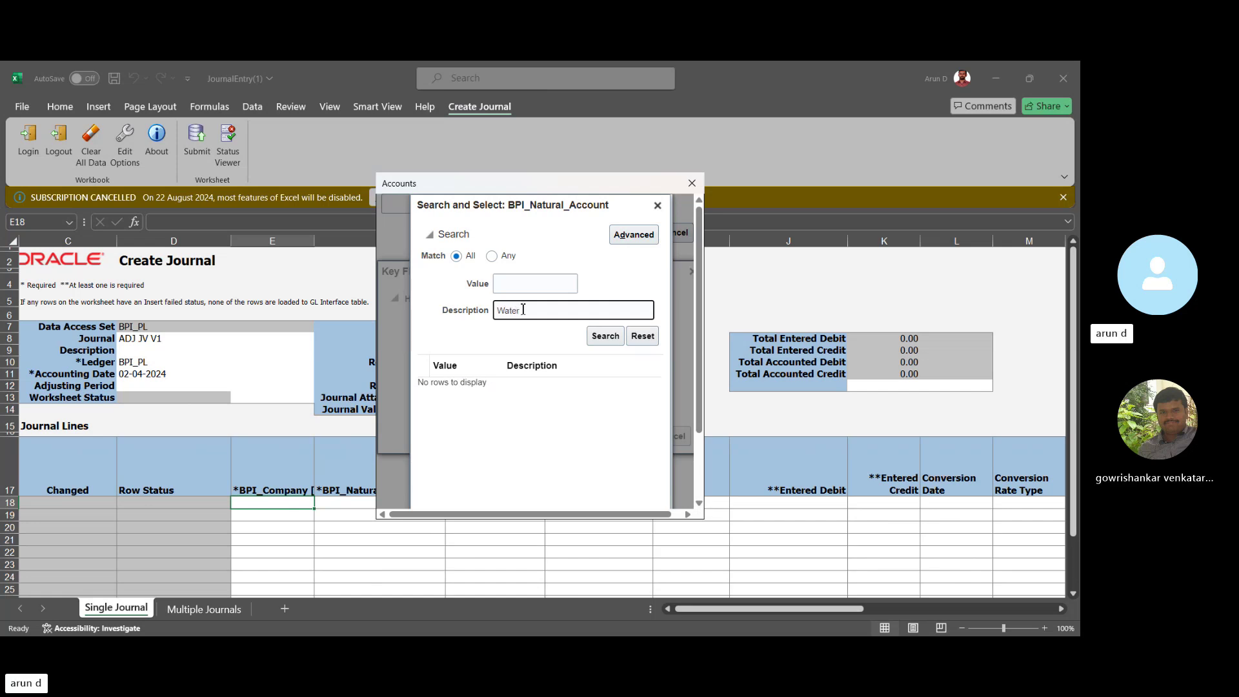
pyautogui.press('Return')
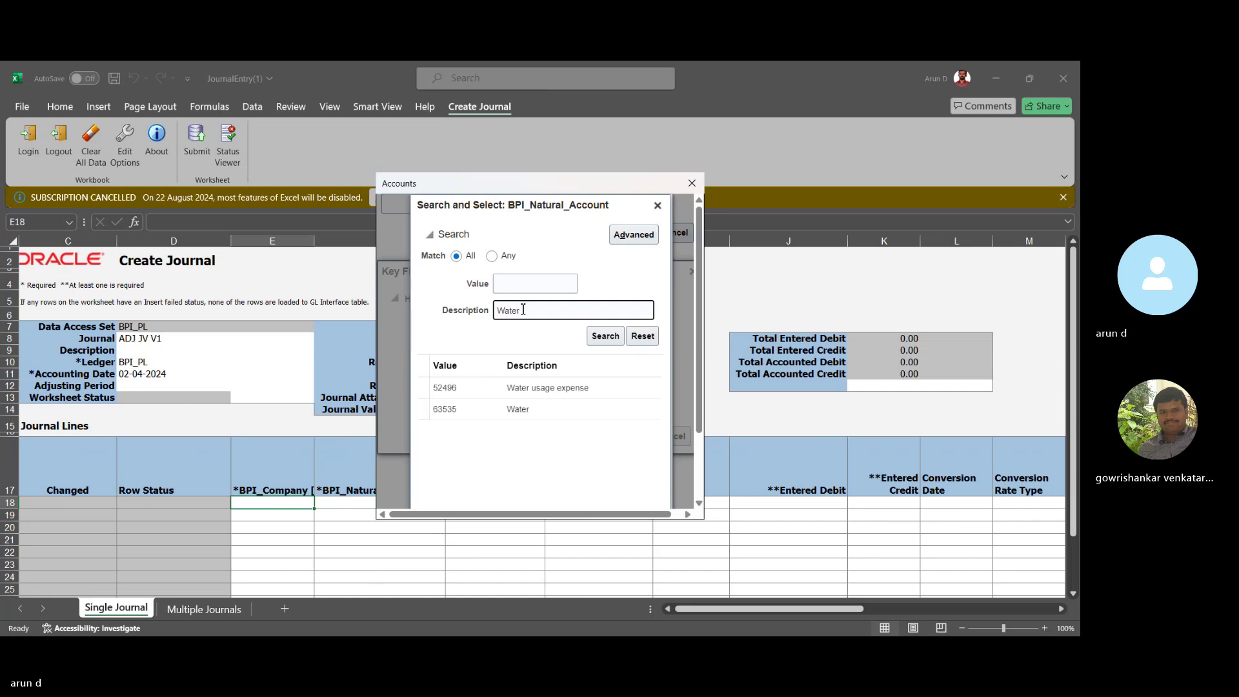
pyautogui.click(577, 388)
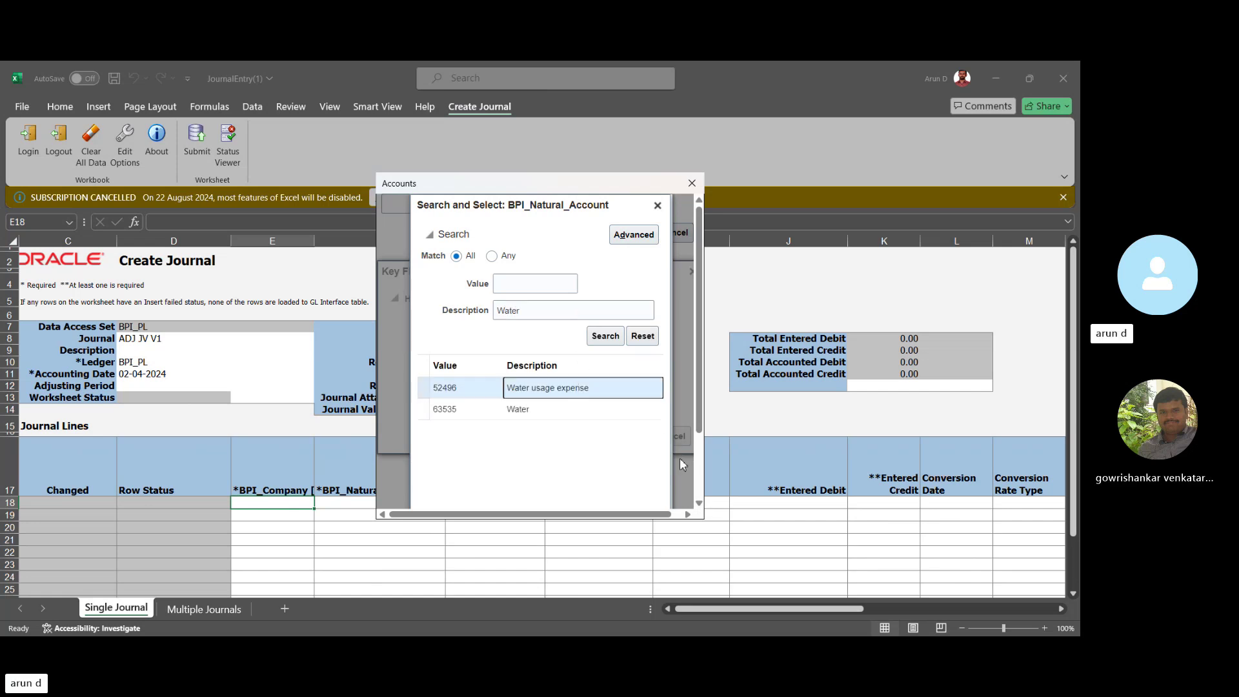
pyautogui.click(699, 479)
pyautogui.click(621, 493)
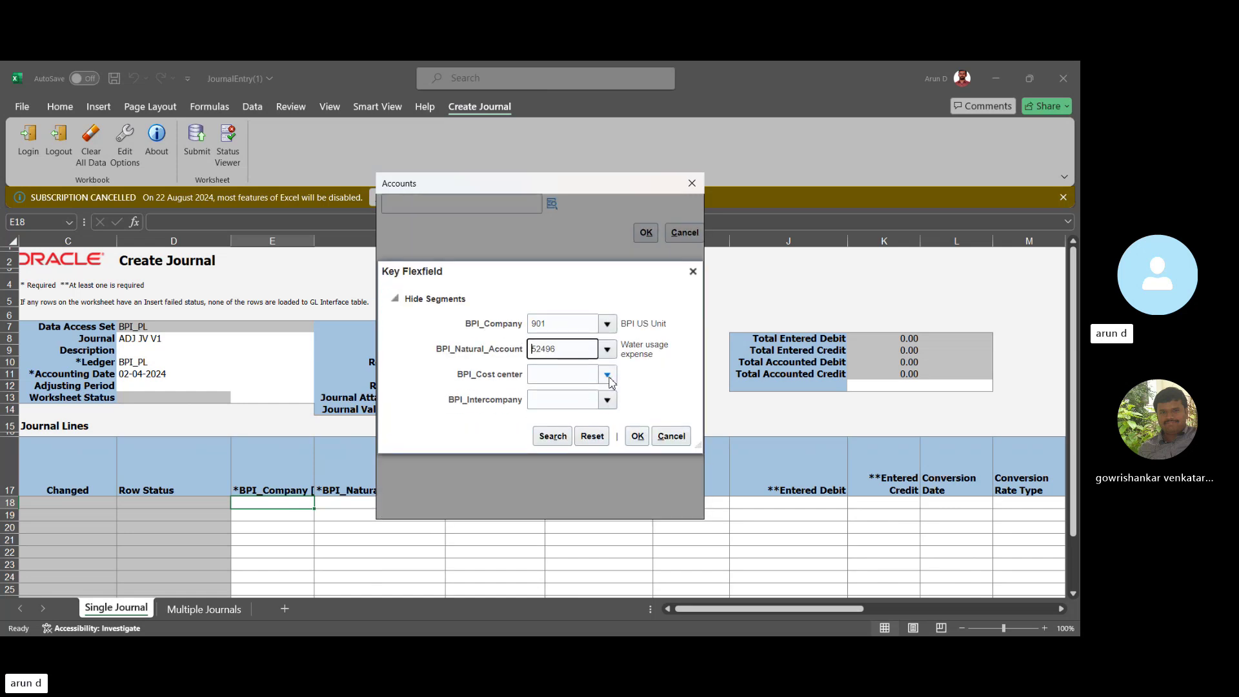
pyautogui.click(609, 378)
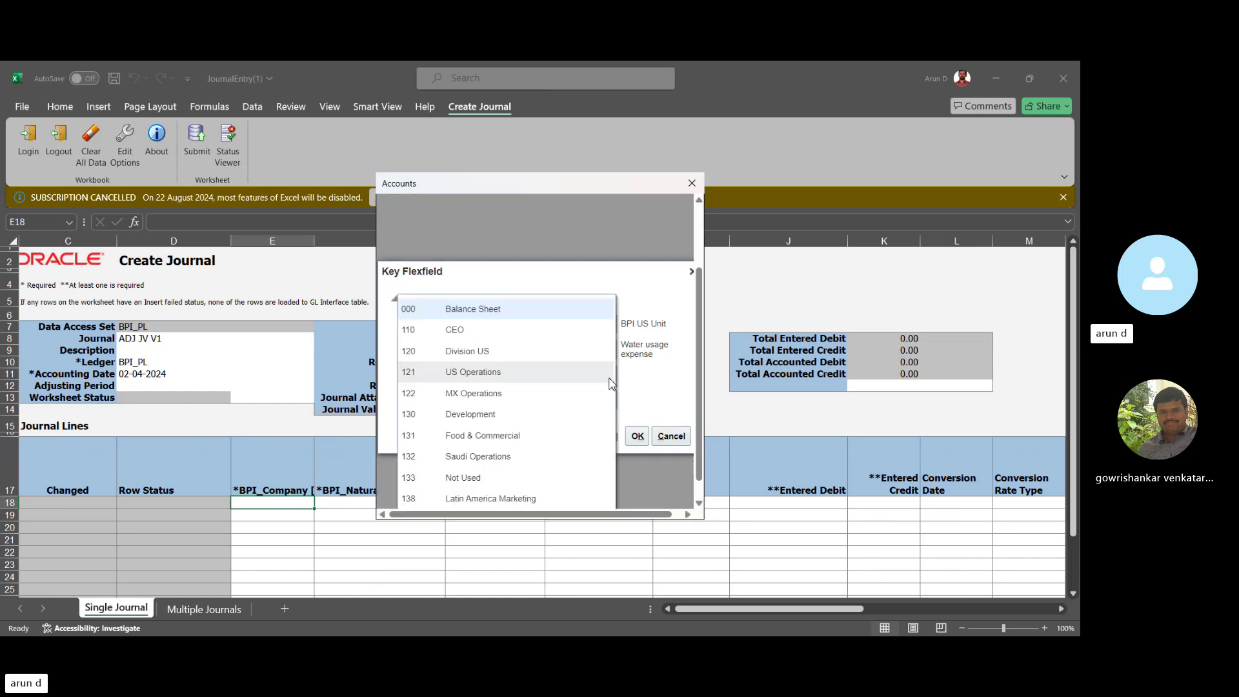
pyautogui.click(700, 499)
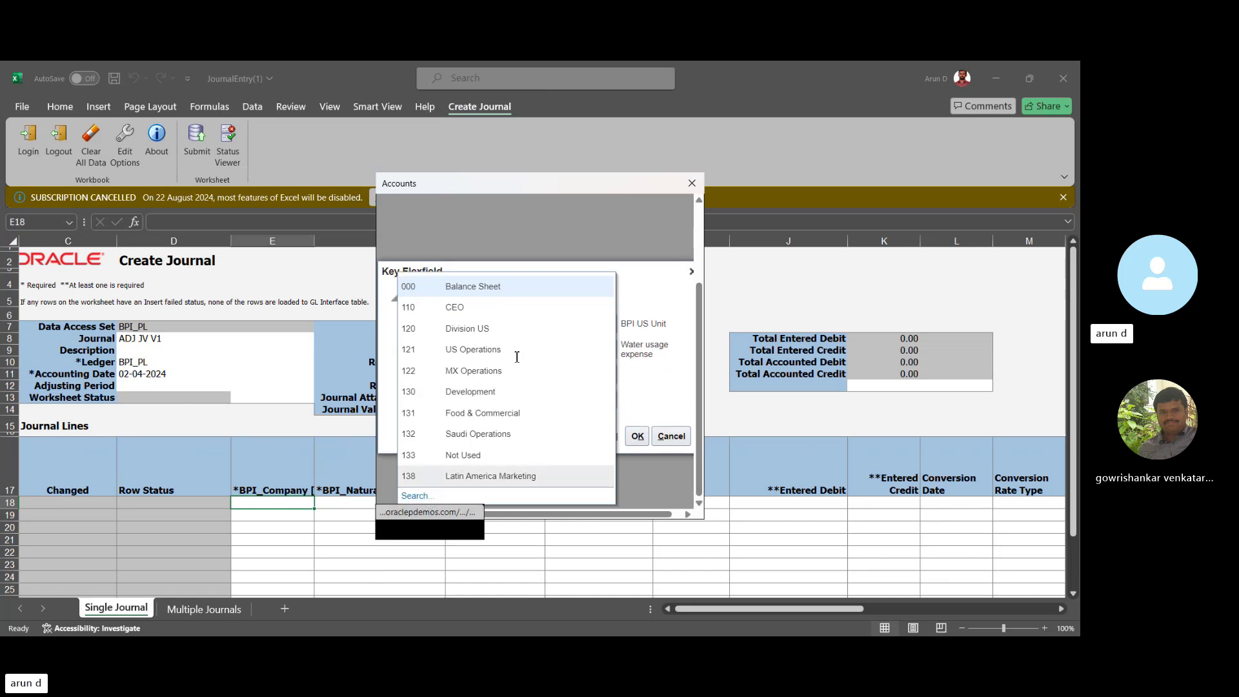
pyautogui.click(488, 350)
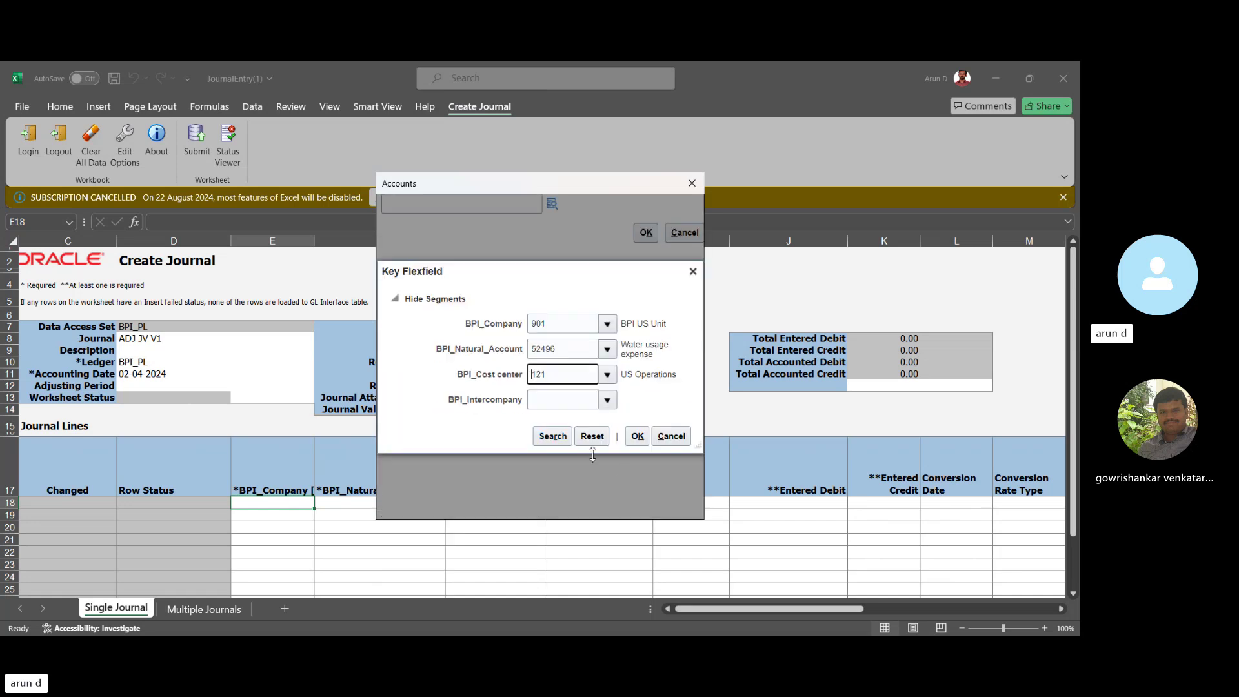
pyautogui.click(608, 400)
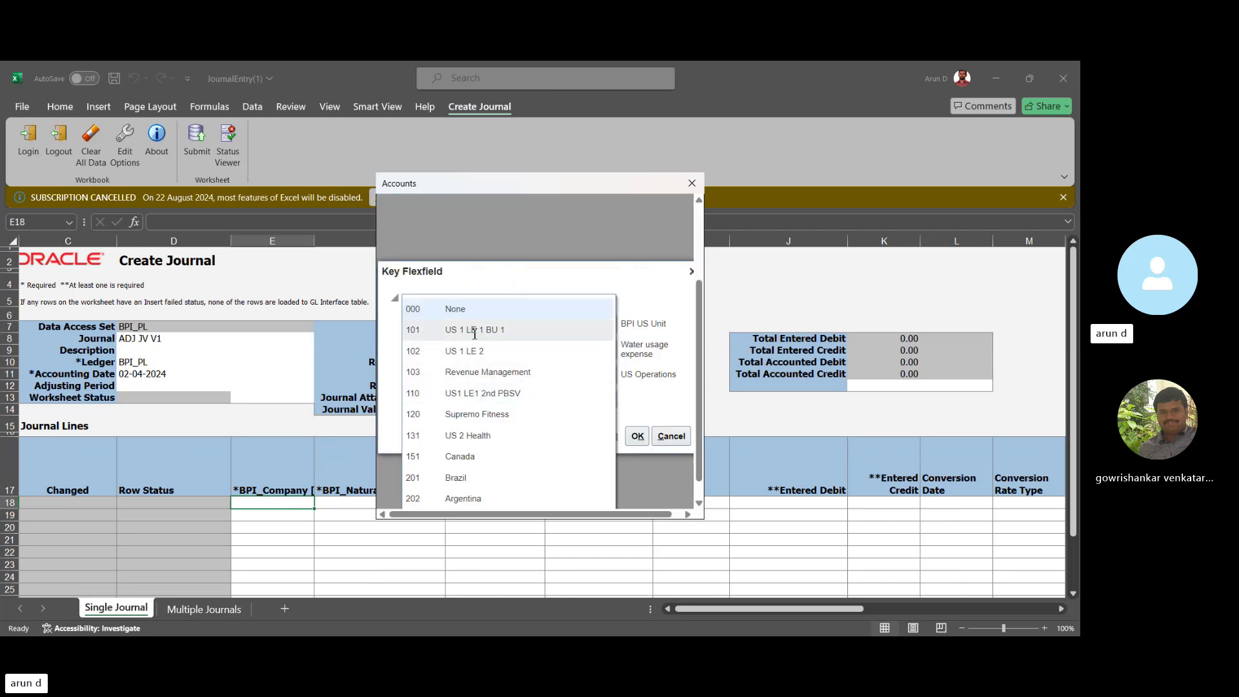
pyautogui.click(474, 334)
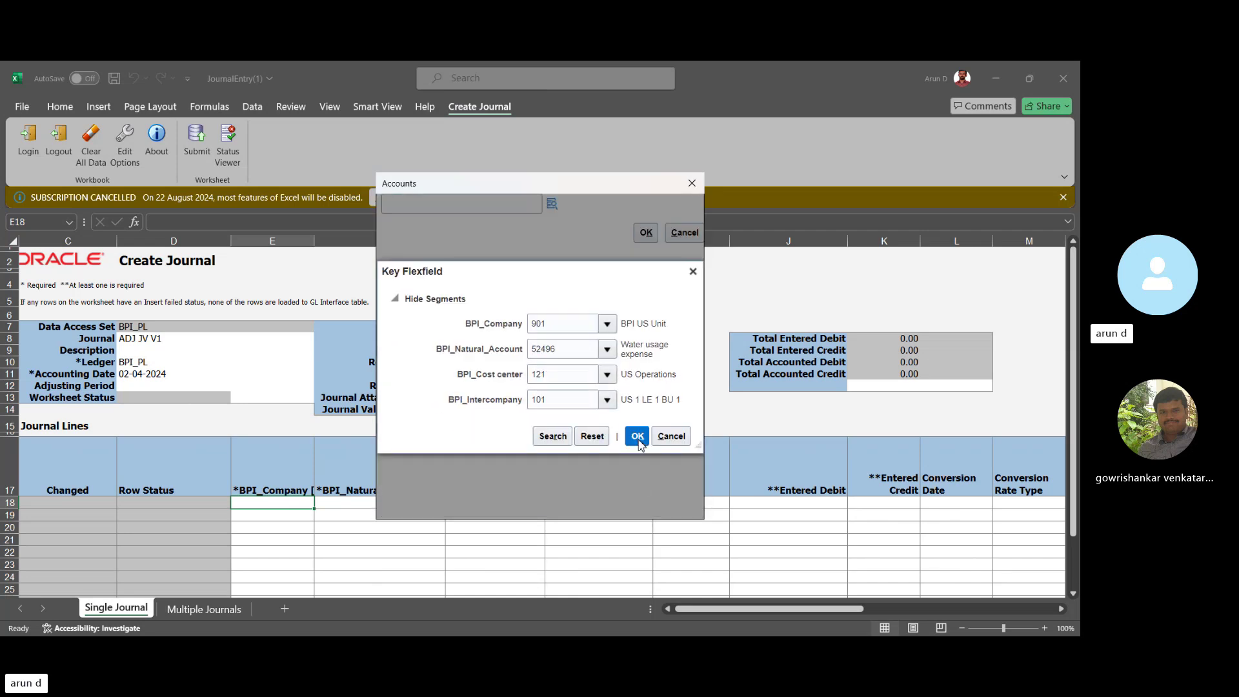
pyautogui.click(637, 439)
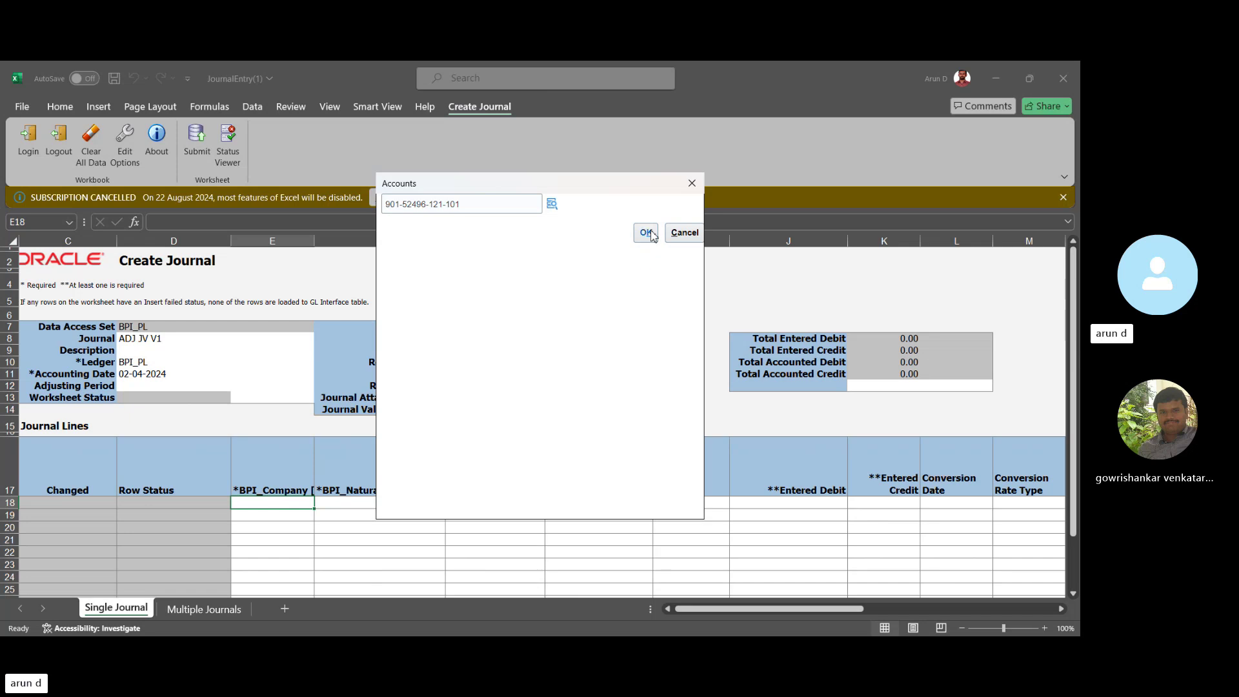
pyautogui.click(649, 233)
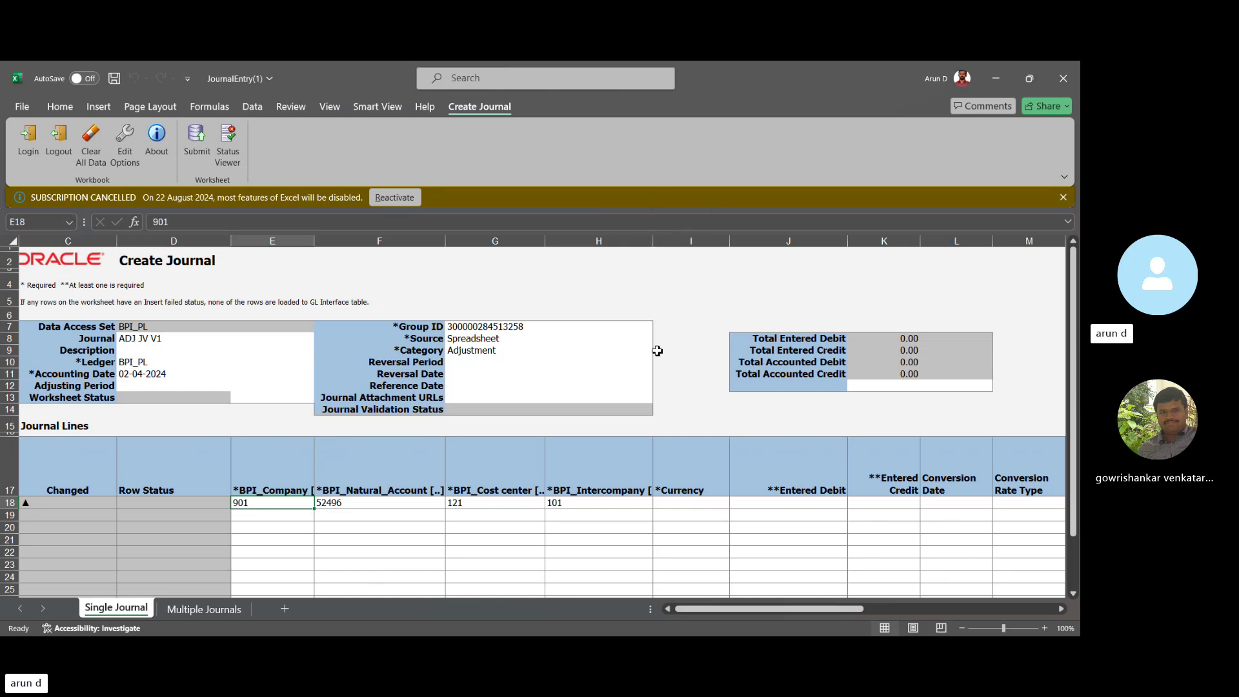
# Give line 2 (E19) segments 901, 11200 Cash, 121 and 101, accepting the account.
pyautogui.click(244, 518)
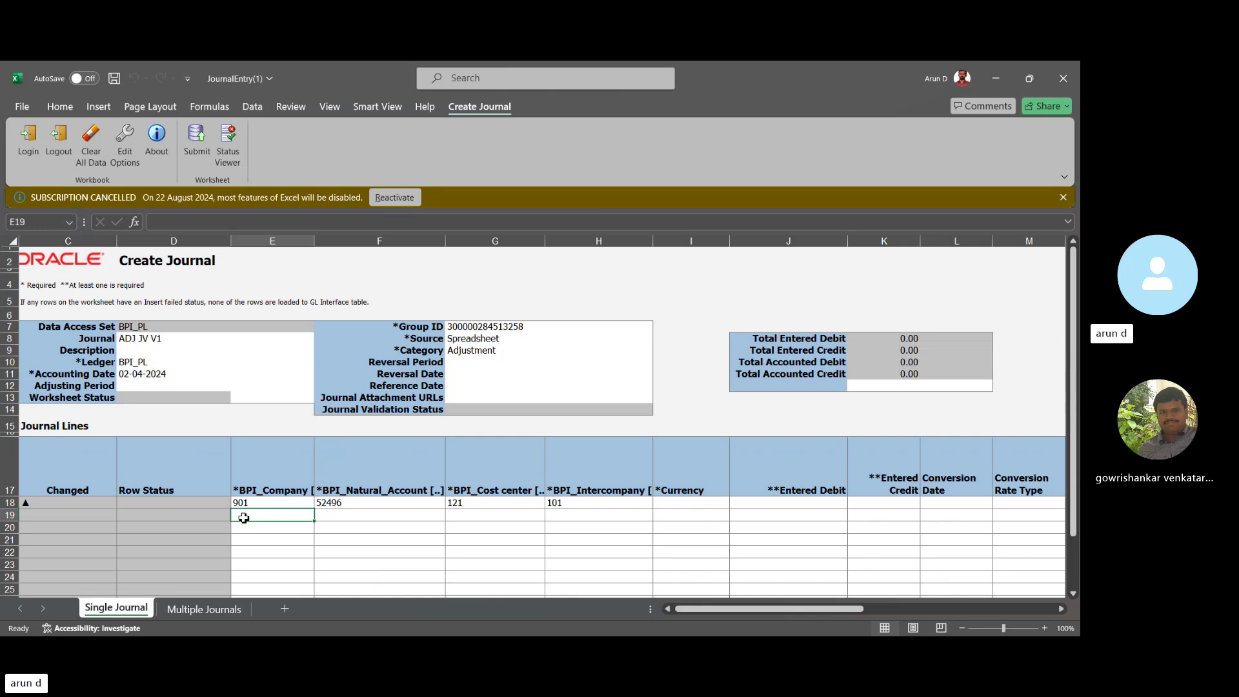
pyautogui.doubleClick(244, 518)
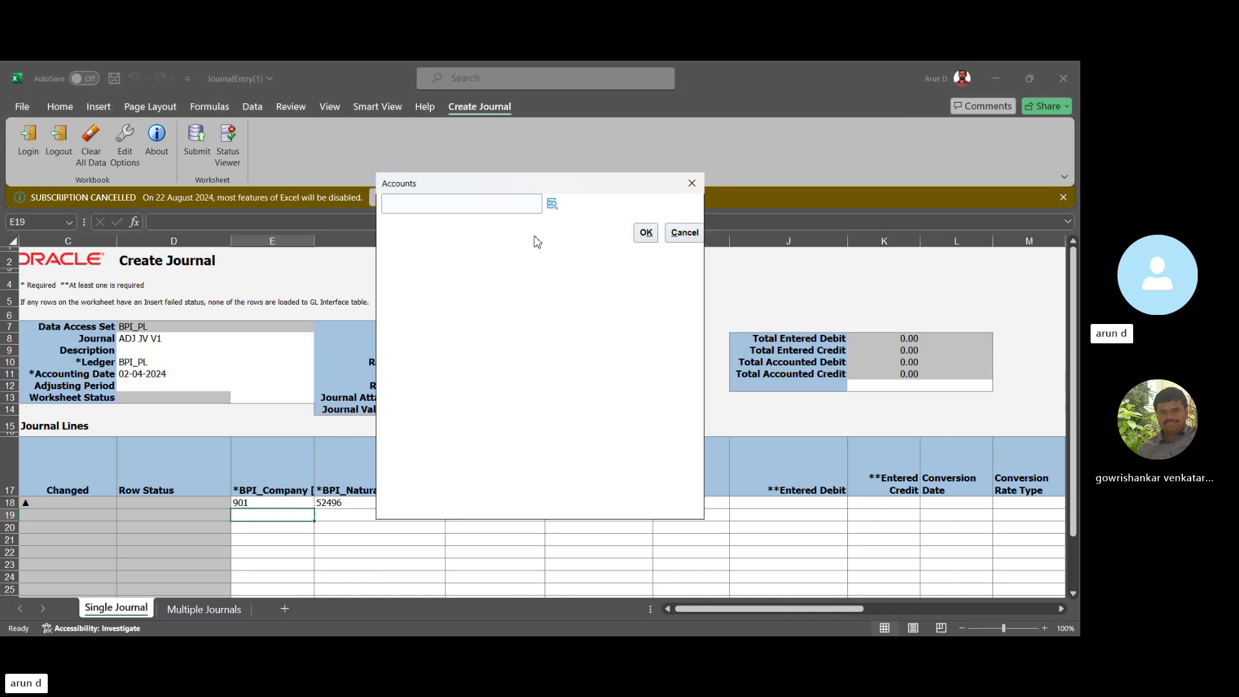
pyautogui.click(552, 204)
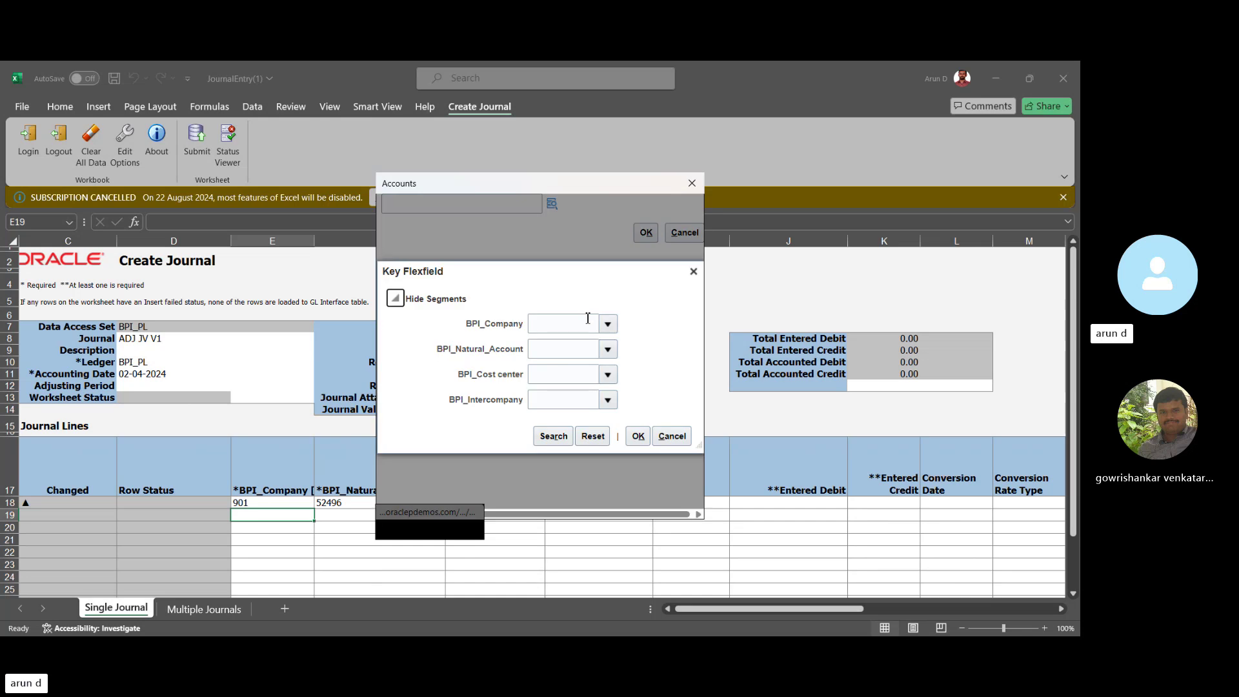
pyautogui.click(610, 327)
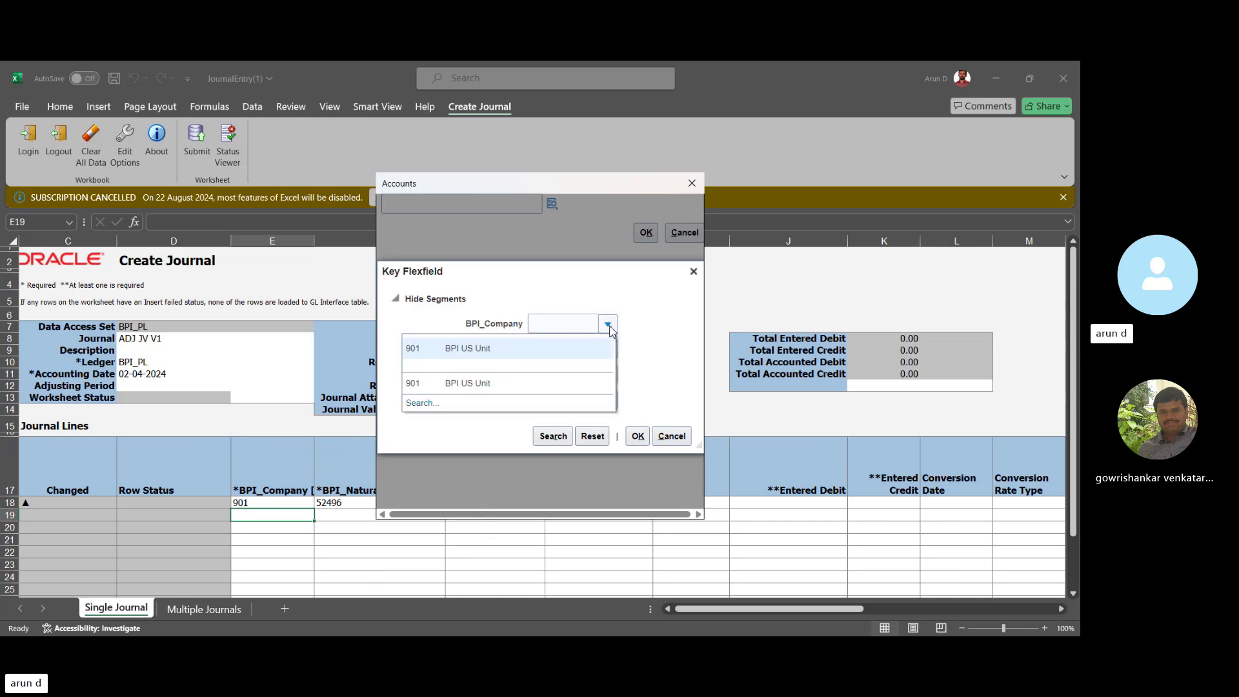
pyautogui.click(542, 352)
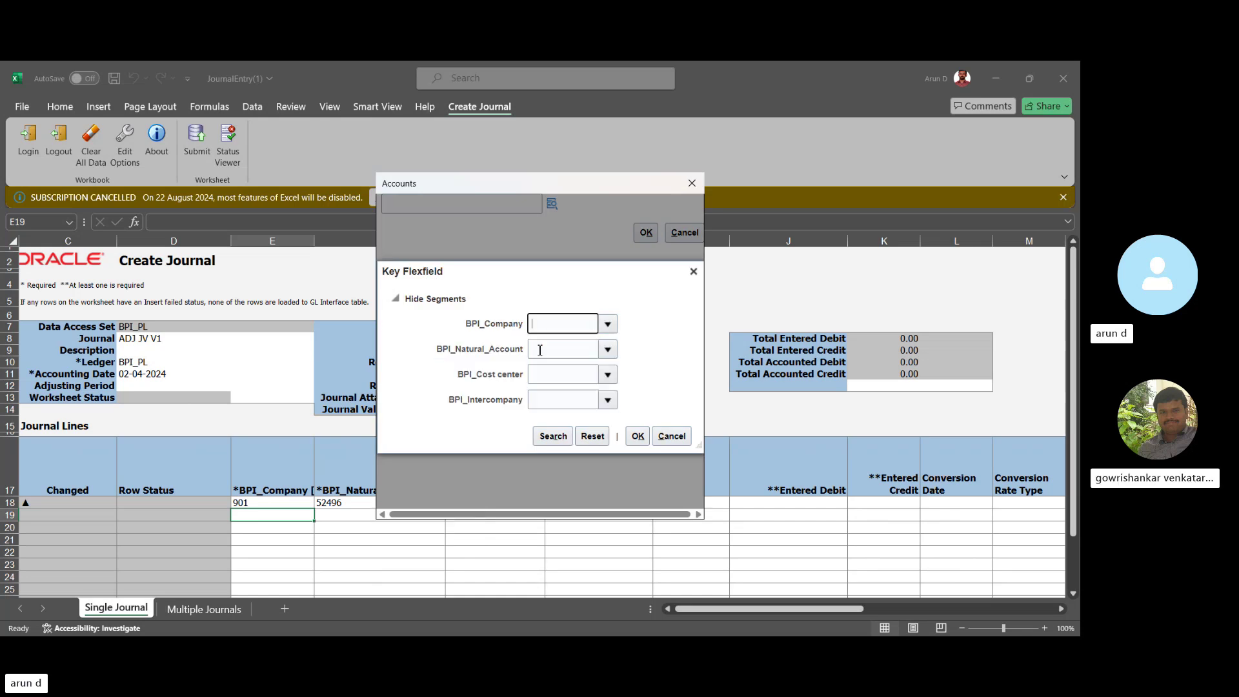
pyautogui.click(608, 352)
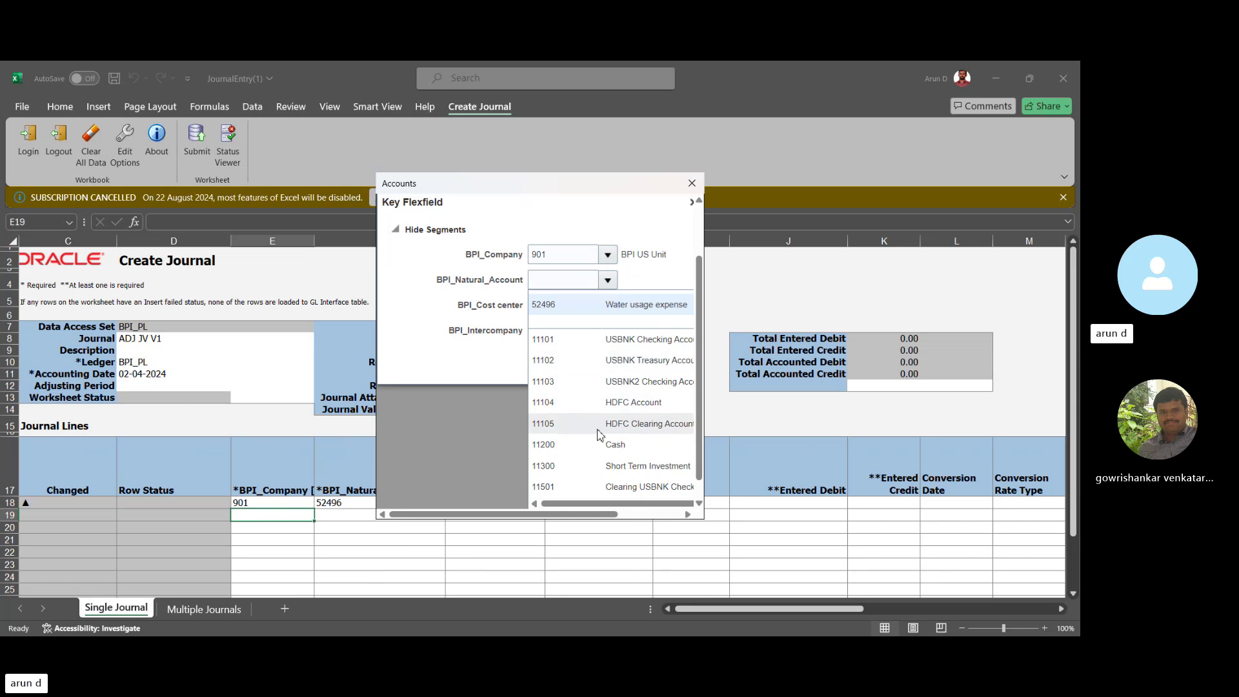
pyautogui.click(606, 445)
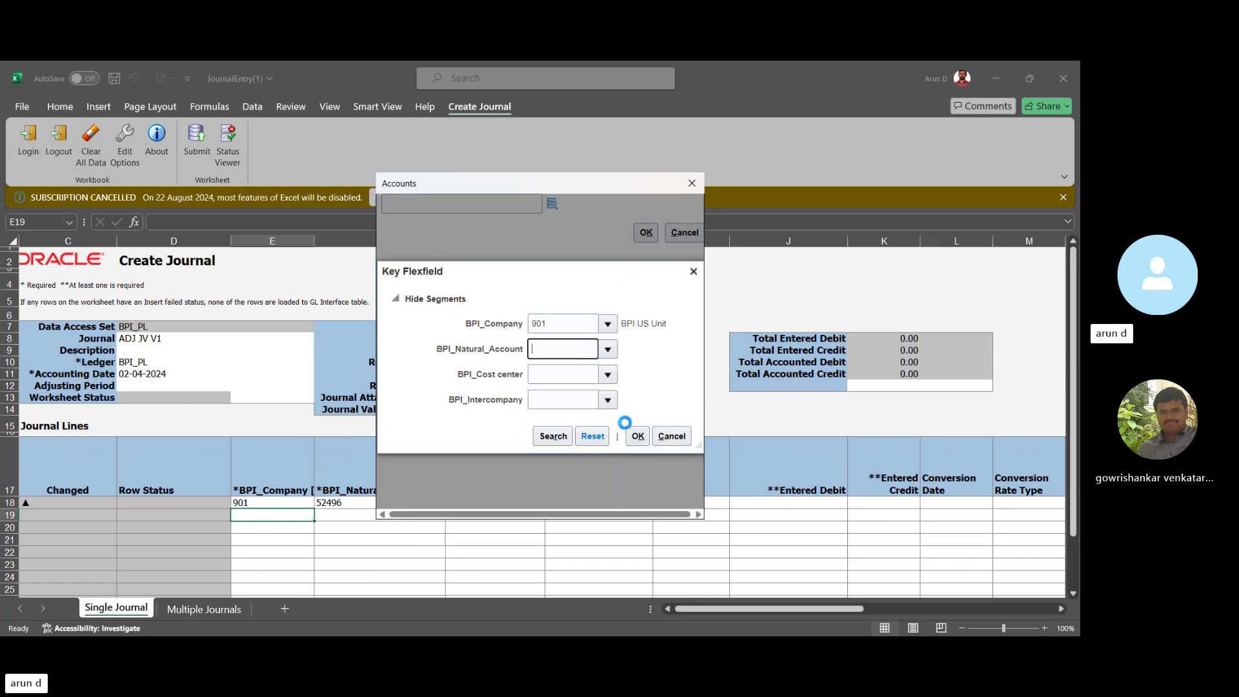
pyautogui.click(608, 375)
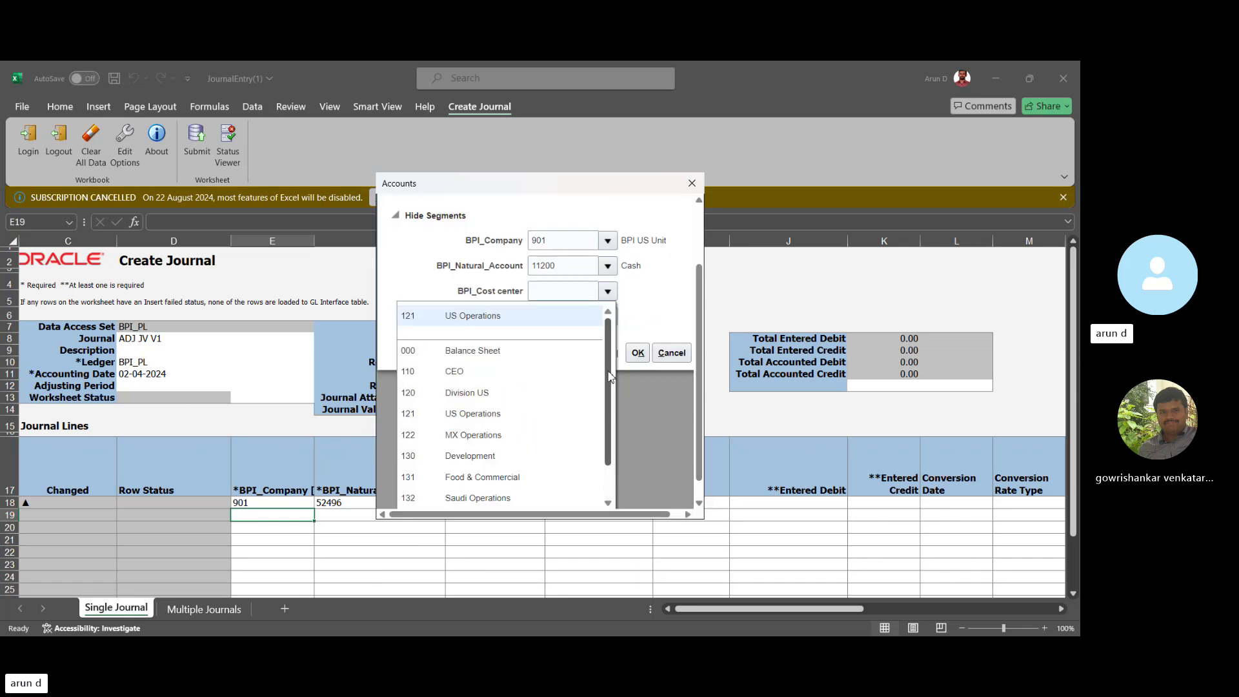
pyautogui.click(480, 315)
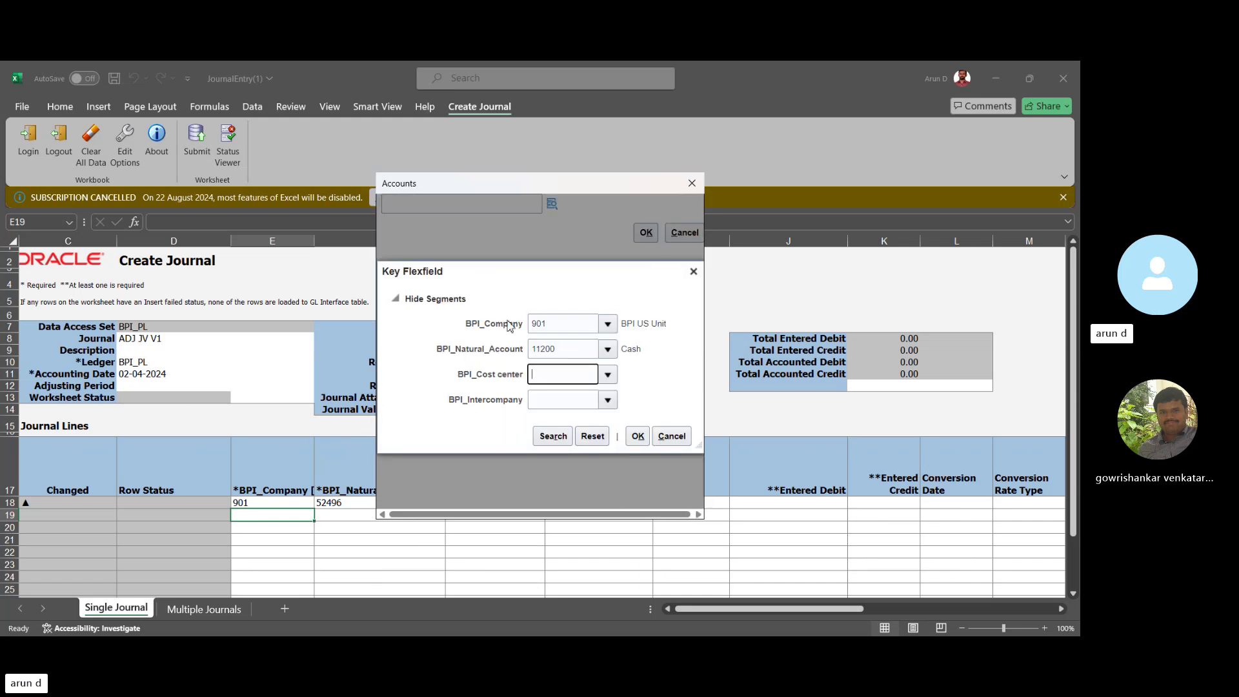
pyautogui.click(612, 406)
pyautogui.click(477, 317)
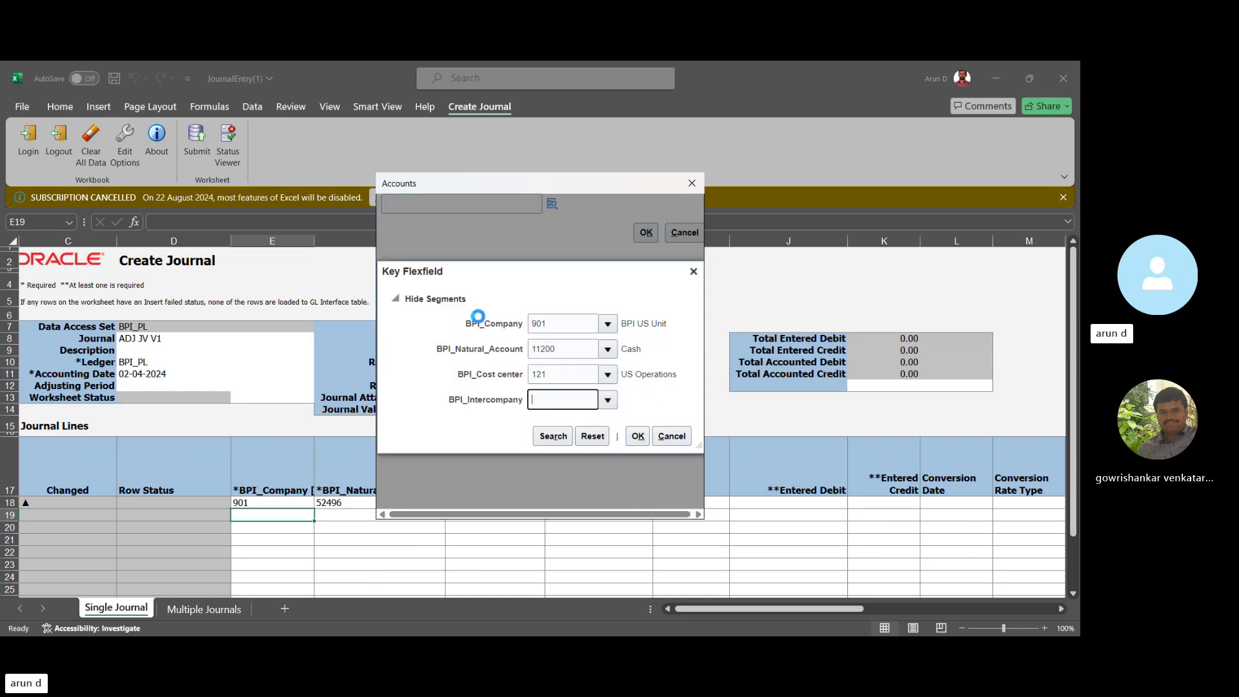
pyautogui.click(637, 436)
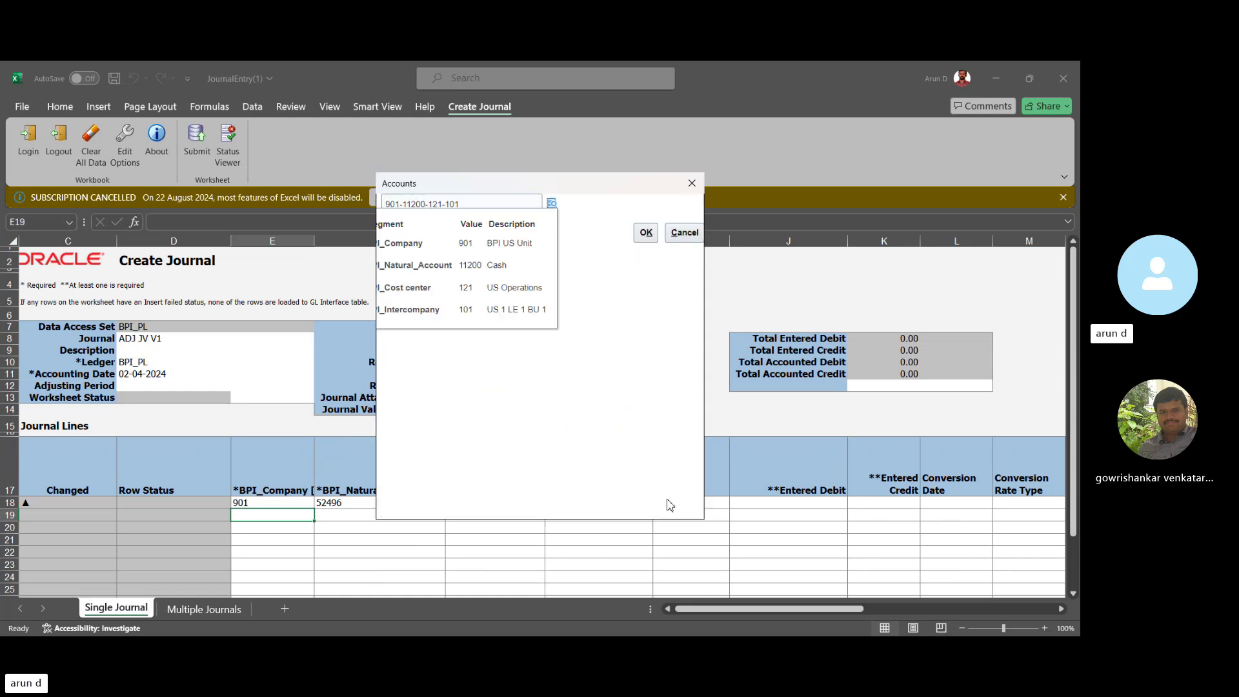
pyautogui.click(646, 233)
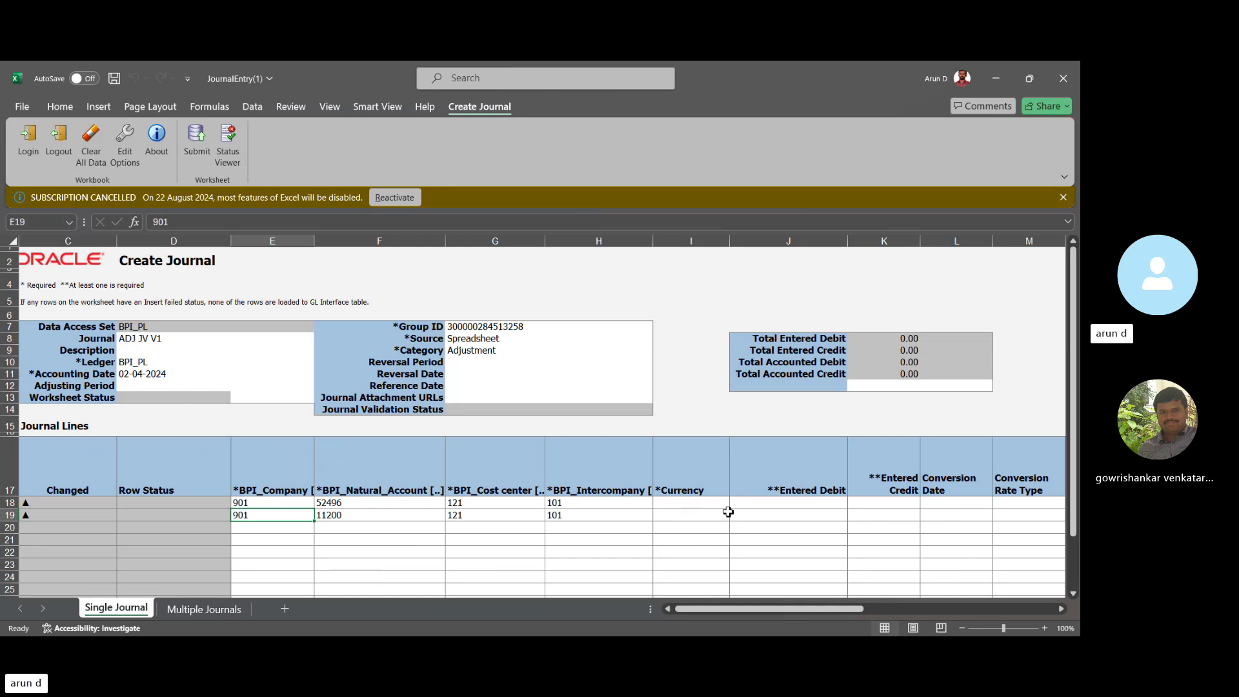
# Enter an 8,500 debit in J18 and an 8,500 credit in K19.
pyautogui.click(780, 505)
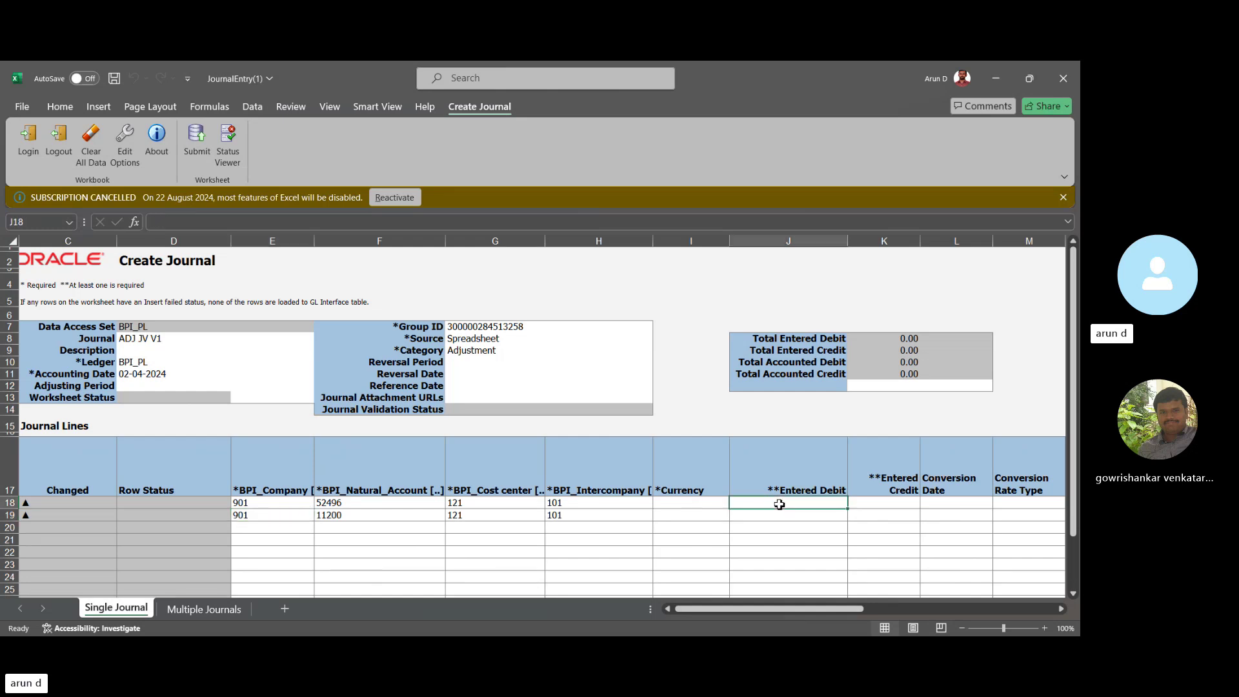
pyautogui.write('8500')
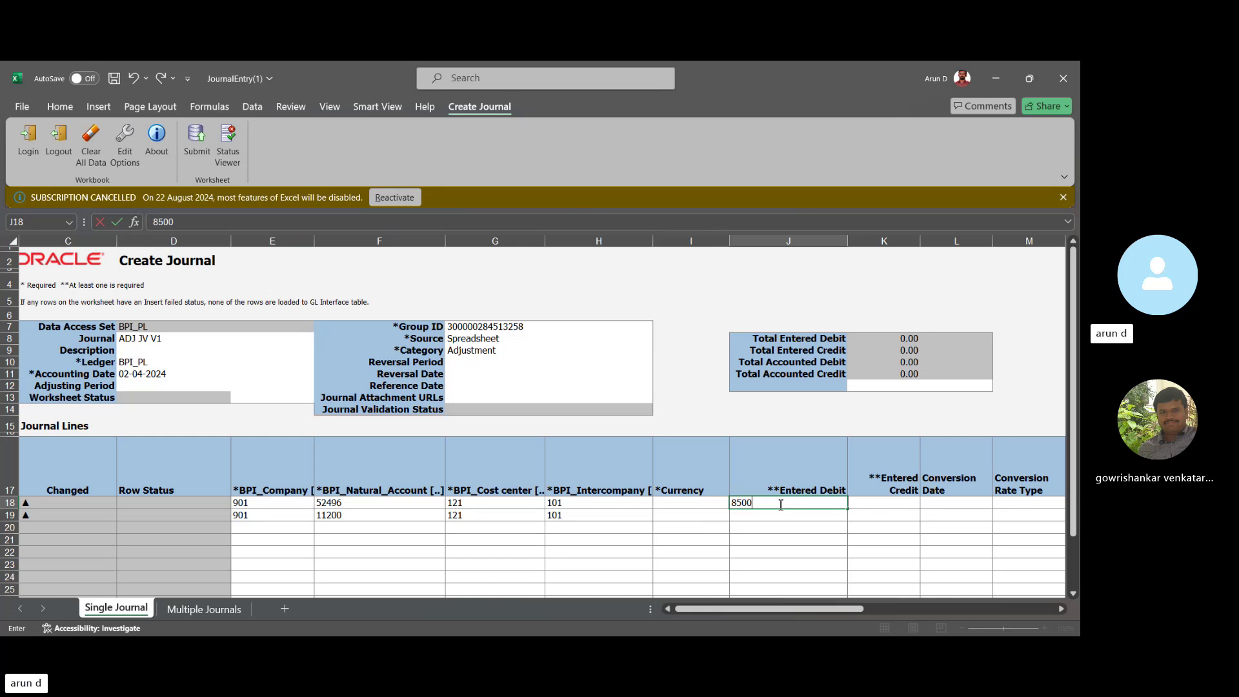
pyautogui.press('Tab')
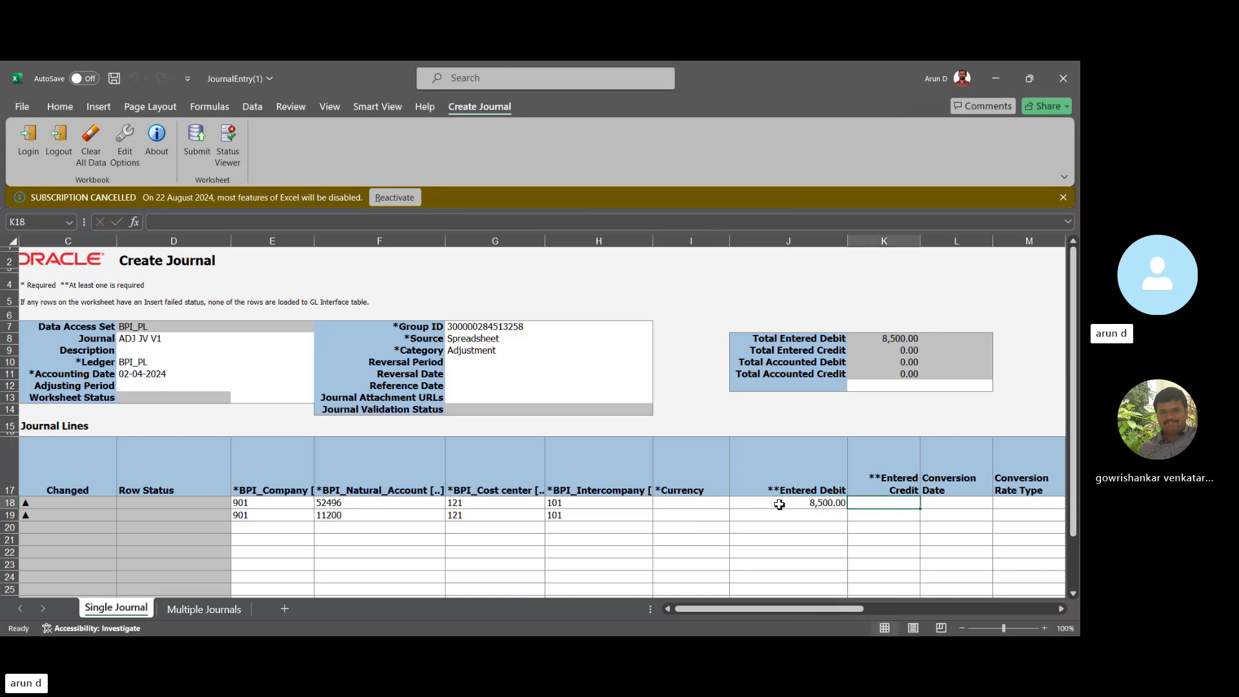
pyautogui.press('Down')
pyautogui.write('8,5')
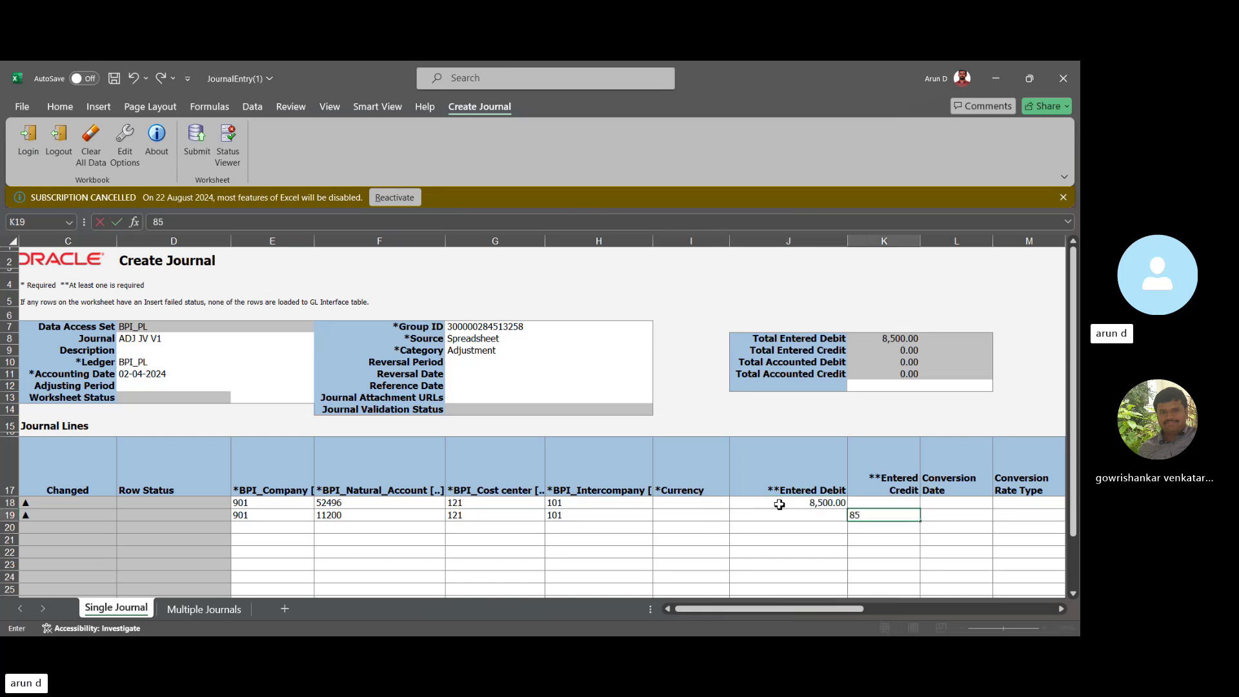
pyautogui.write('00')
pyautogui.press('Tab')
# Set both lines' currency to USD and review the remaining line columns.
pyautogui.press('Left')
pyautogui.press('Left')
pyautogui.press('Left')
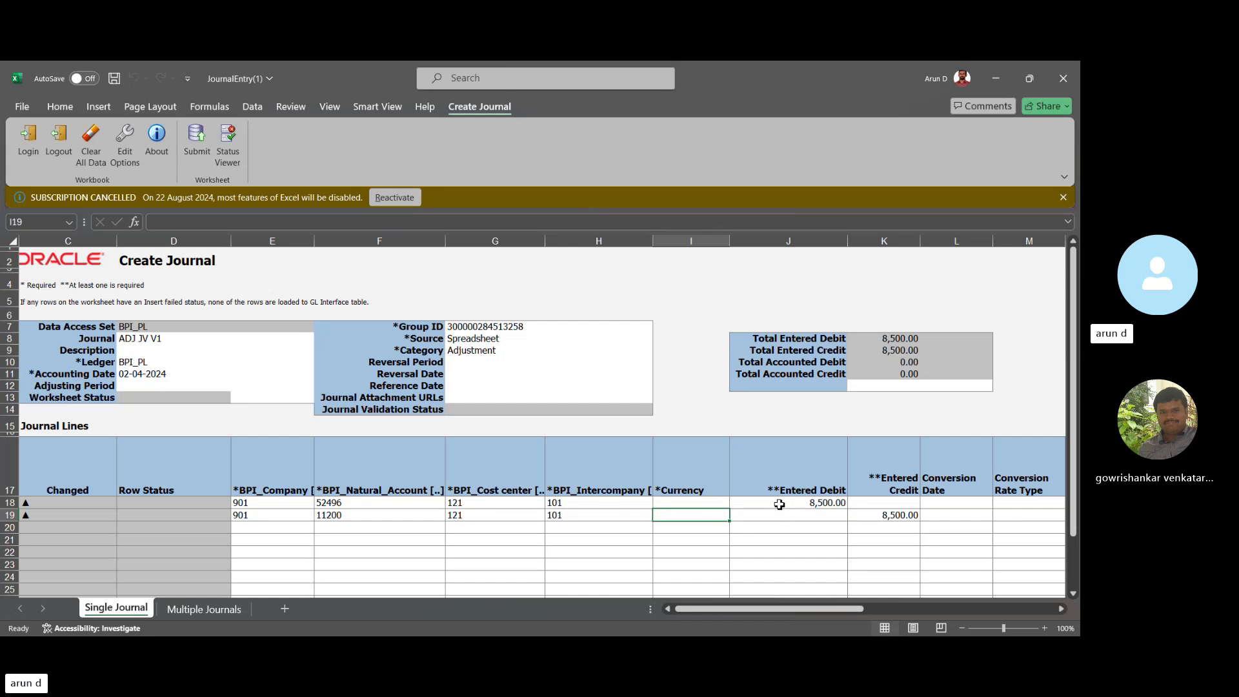
pyautogui.press('Up')
pyautogui.write('USD')
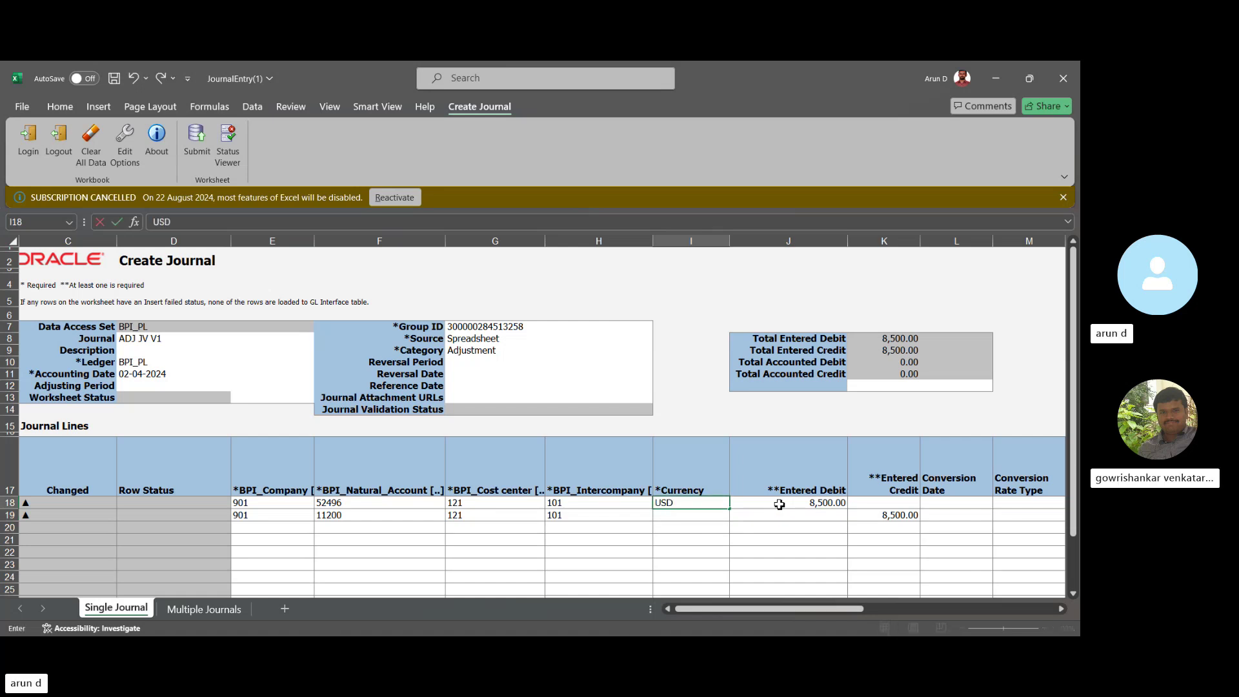
pyautogui.press('Return')
pyautogui.write('USD')
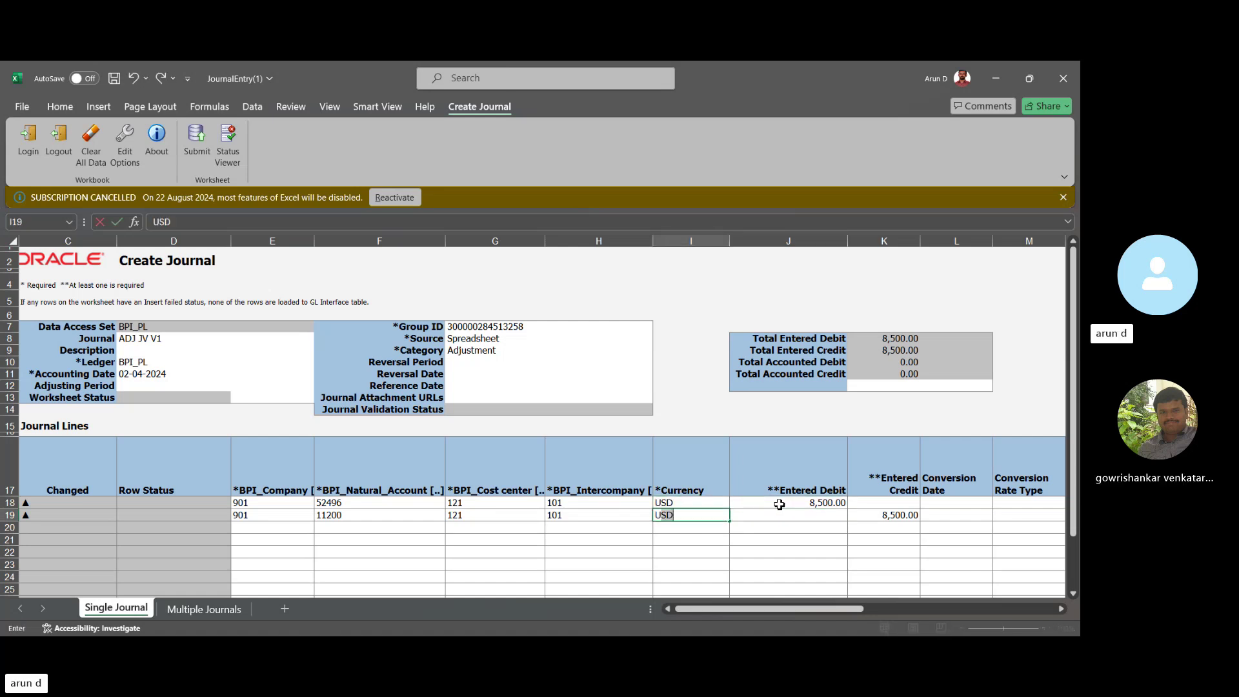
pyautogui.press('Tab')
pyautogui.press('Tab')
pyautogui.press('Tab')
pyautogui.press('Tab')
pyautogui.press('Tab')
pyautogui.press('Tab')
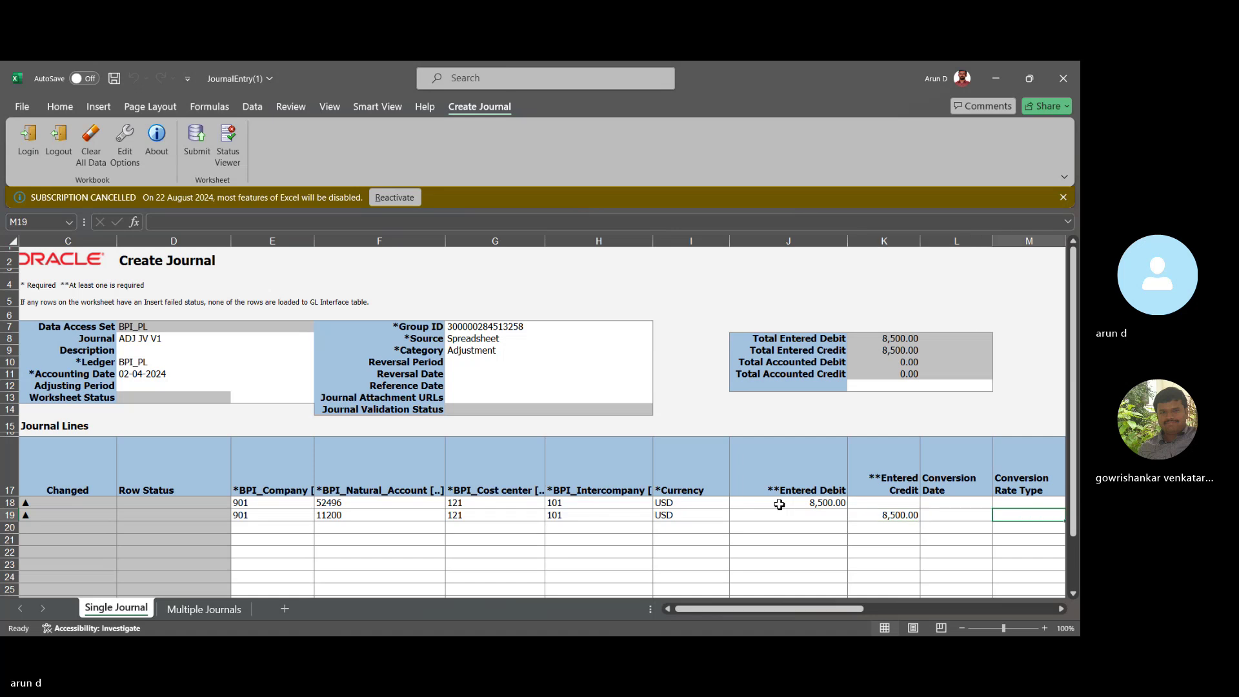
pyautogui.press('Tab')
pyautogui.press('Tab')
pyautogui.press('Tab')
pyautogui.press('Tab')
pyautogui.press('Tab')
pyautogui.press('Tab')
pyautogui.press('Tab')
pyautogui.press('Tab')
pyautogui.press('Tab')
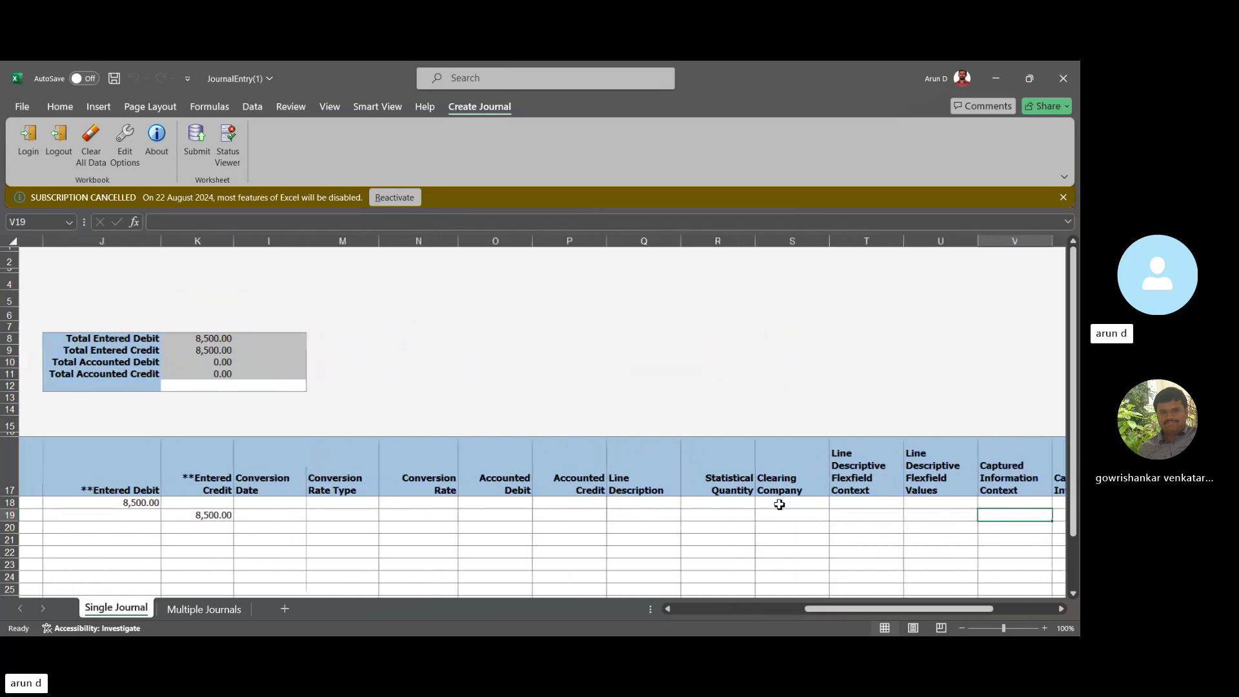
pyautogui.press('Tab')
pyautogui.press('Tab')
pyautogui.press('Tab')
pyautogui.press('Tab')
pyautogui.press('Tab')
pyautogui.press('Tab')
pyautogui.press('Tab')
pyautogui.press('Left')
pyautogui.press('Left')
pyautogui.press('Left')
pyautogui.press('Left')
pyautogui.press('Left')
pyautogui.press('Left')
pyautogui.press('Left')
pyautogui.press('Left')
pyautogui.press('Left')
pyautogui.press('Left')
pyautogui.press('Left')
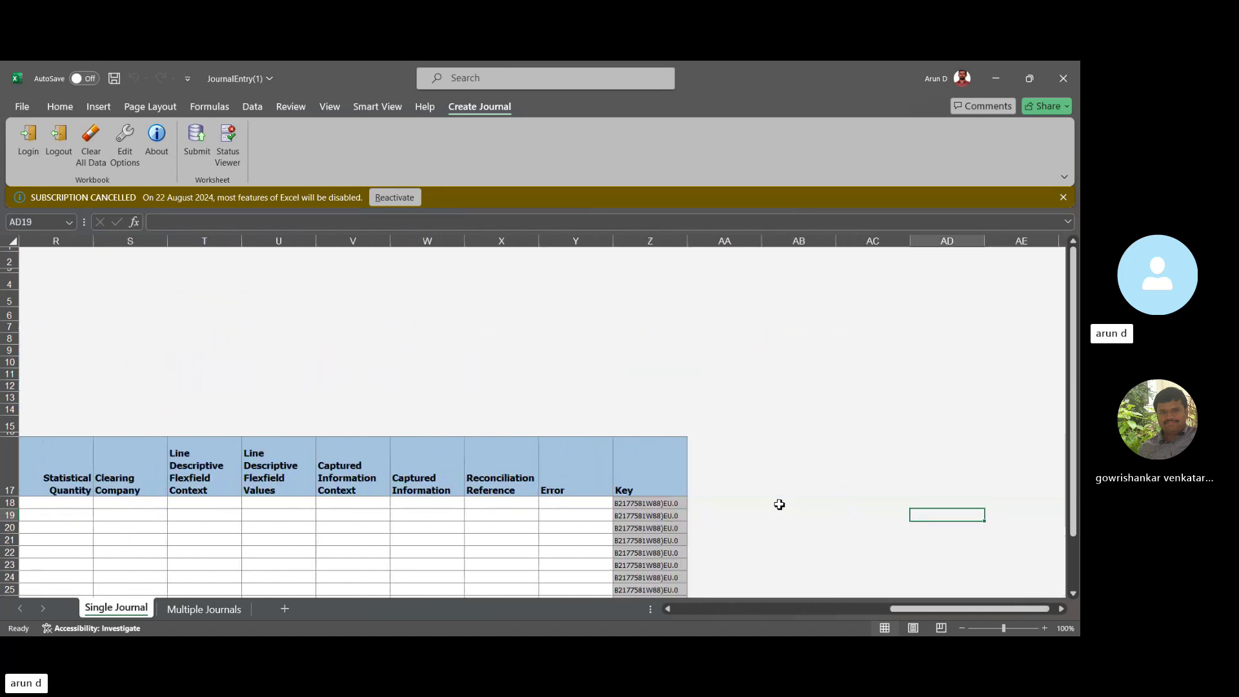
pyautogui.press('Left')
pyautogui.press('Left')
pyautogui.press('Left')
pyautogui.press('Left')
pyautogui.press('Left')
pyautogui.press('Left')
pyautogui.press('Left')
pyautogui.press('Left')
pyautogui.press('Left')
pyautogui.press('Left')
pyautogui.press('Left')
pyautogui.press('Left')
pyautogui.press('Left')
pyautogui.press('Left')
pyautogui.press('Left')
pyautogui.press('Left')
pyautogui.press('Left')
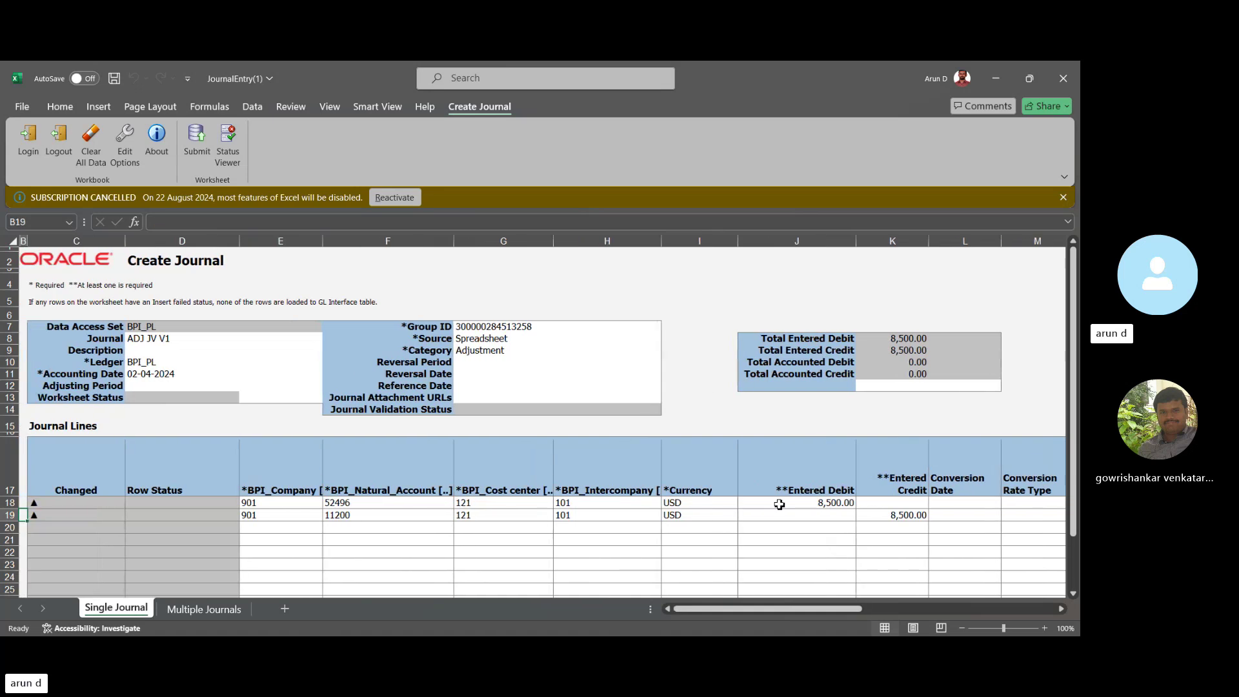
pyautogui.press('Right')
pyautogui.press('Right')
pyautogui.press('Right')
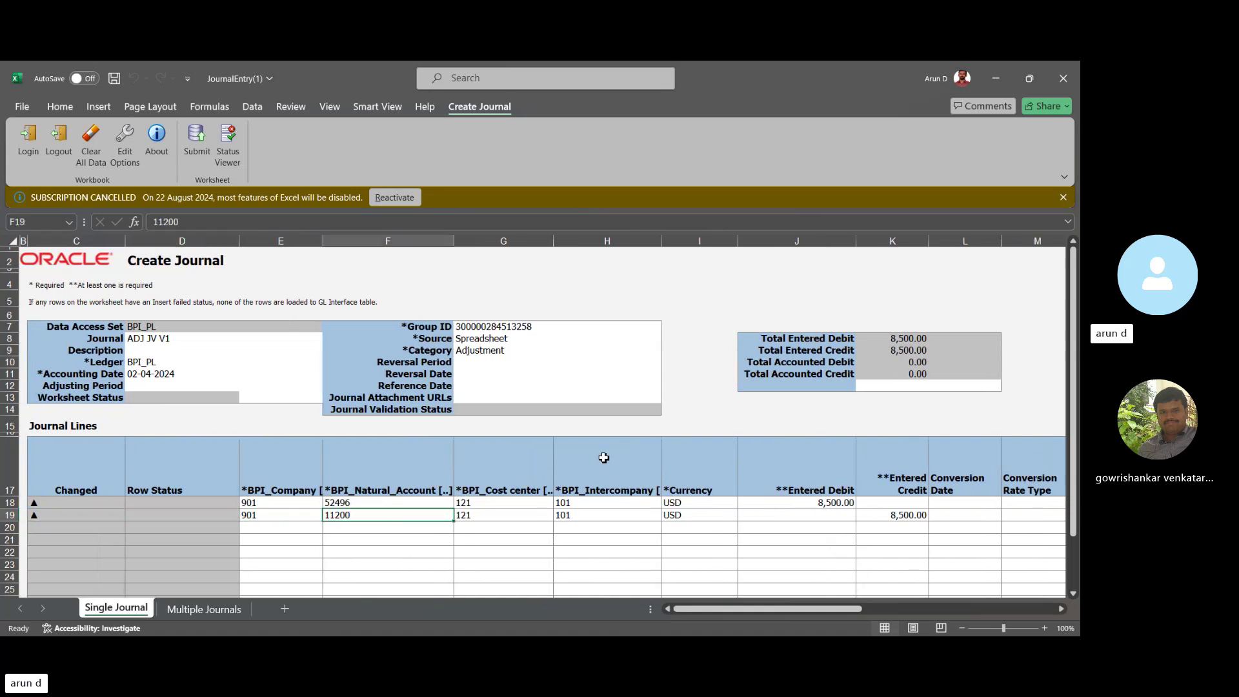
# Submit both ADJ JV V1 journal lines for import with 'Yes without validation' and acknowledge the confirmation.
pyautogui.click(192, 143)
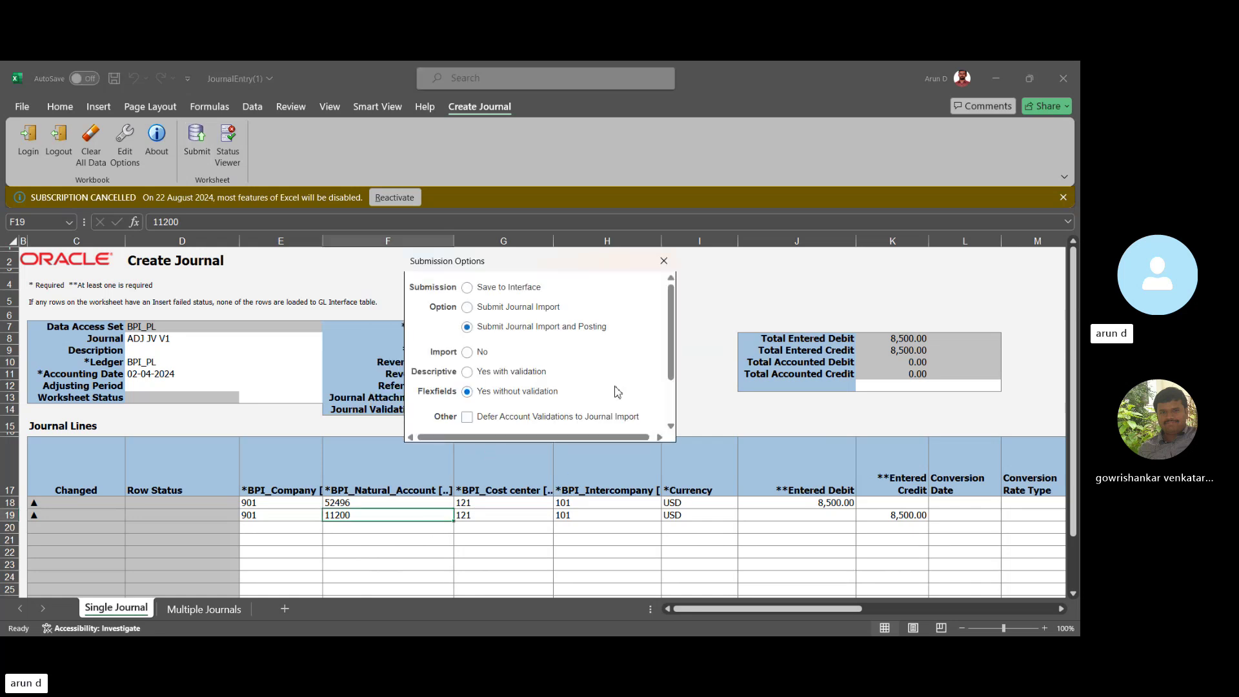
pyautogui.scroll(-3, 674, 405)
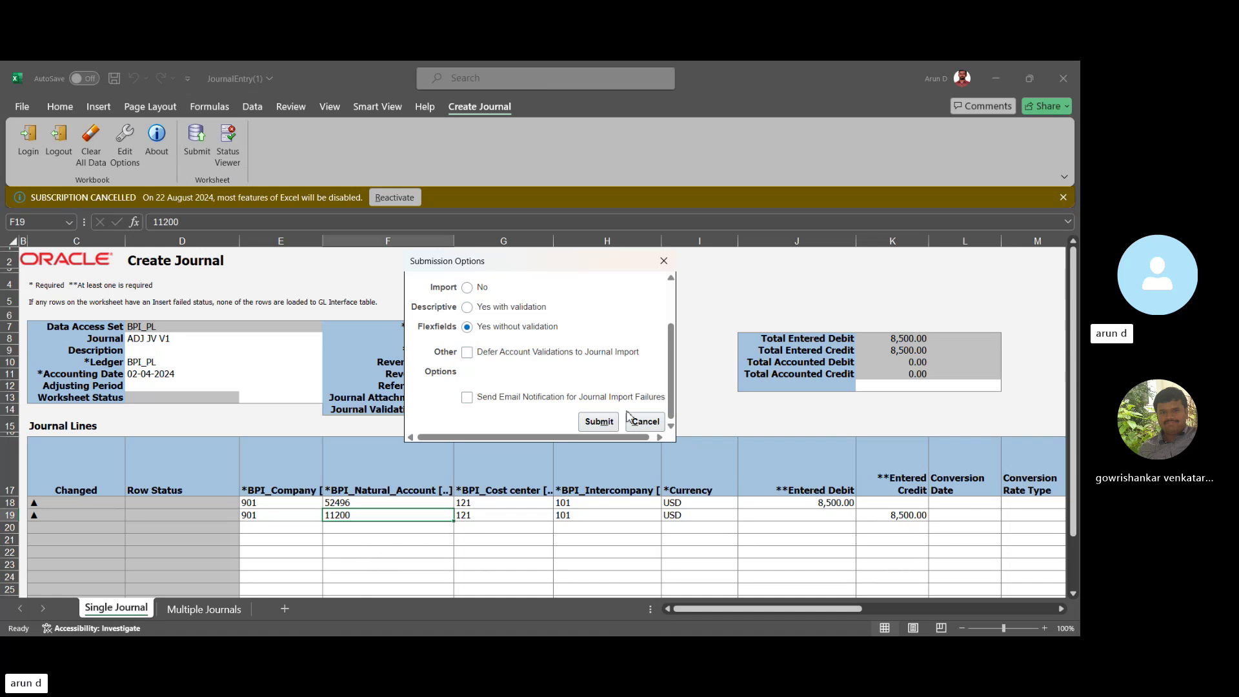
pyautogui.click(600, 423)
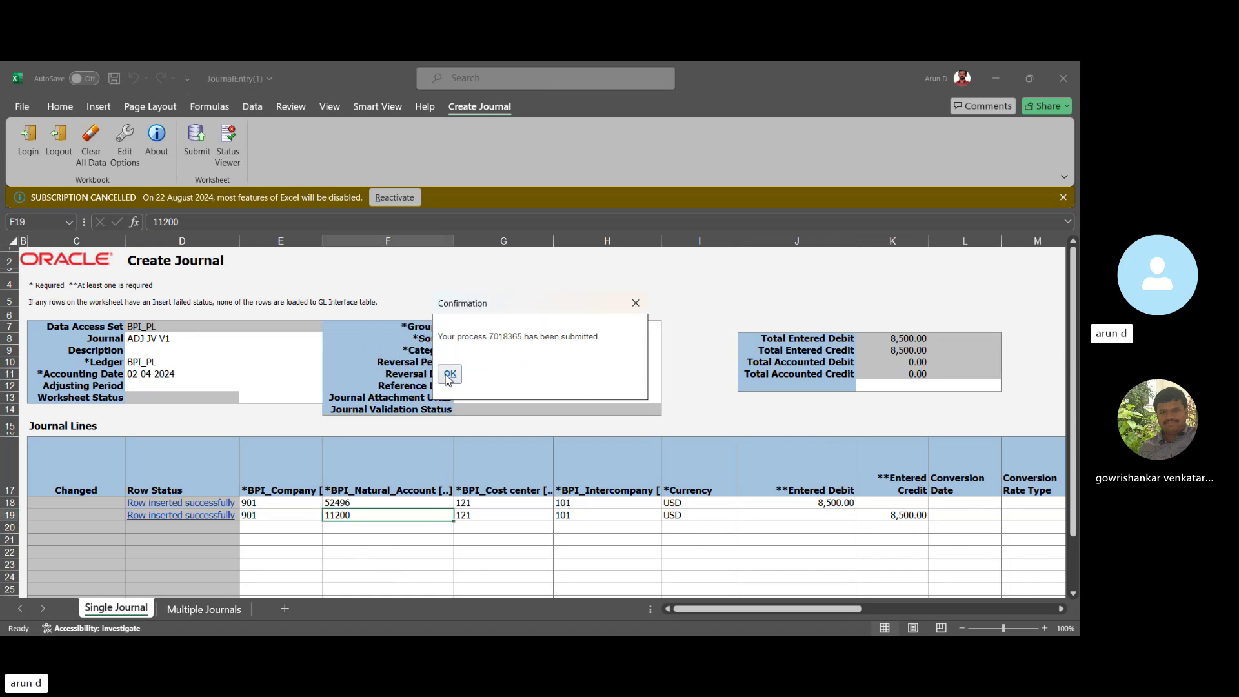
pyautogui.click(450, 375)
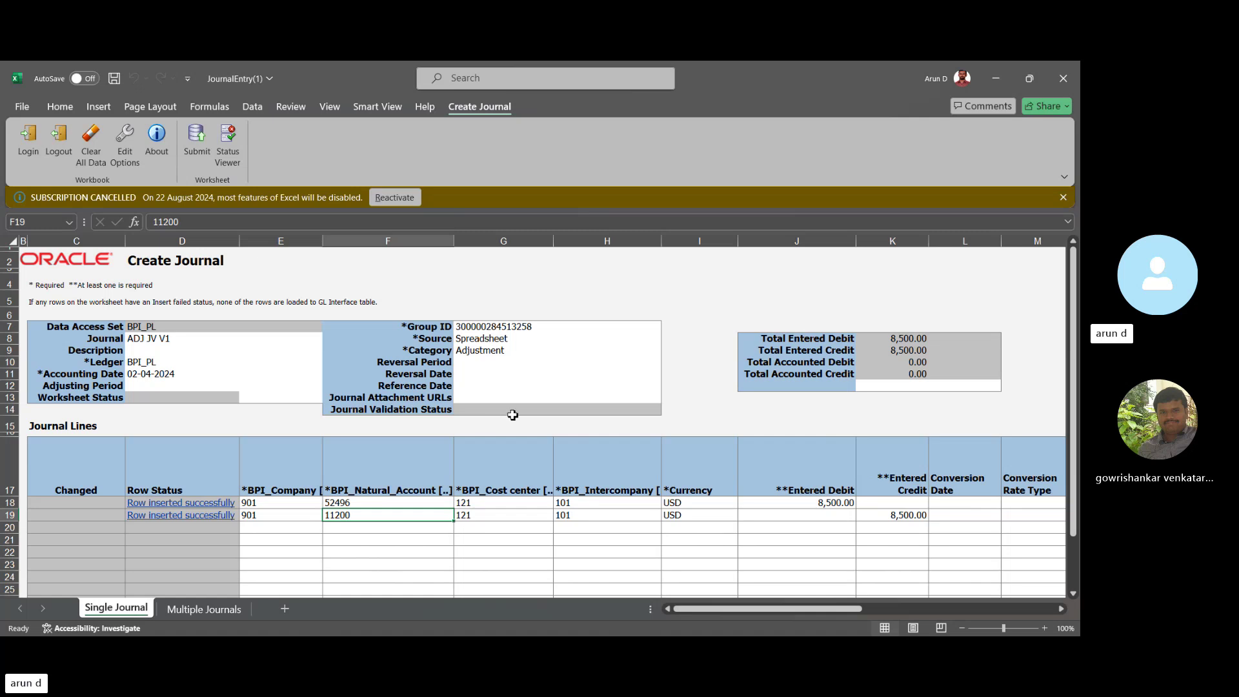
pyautogui.click(498, 539)
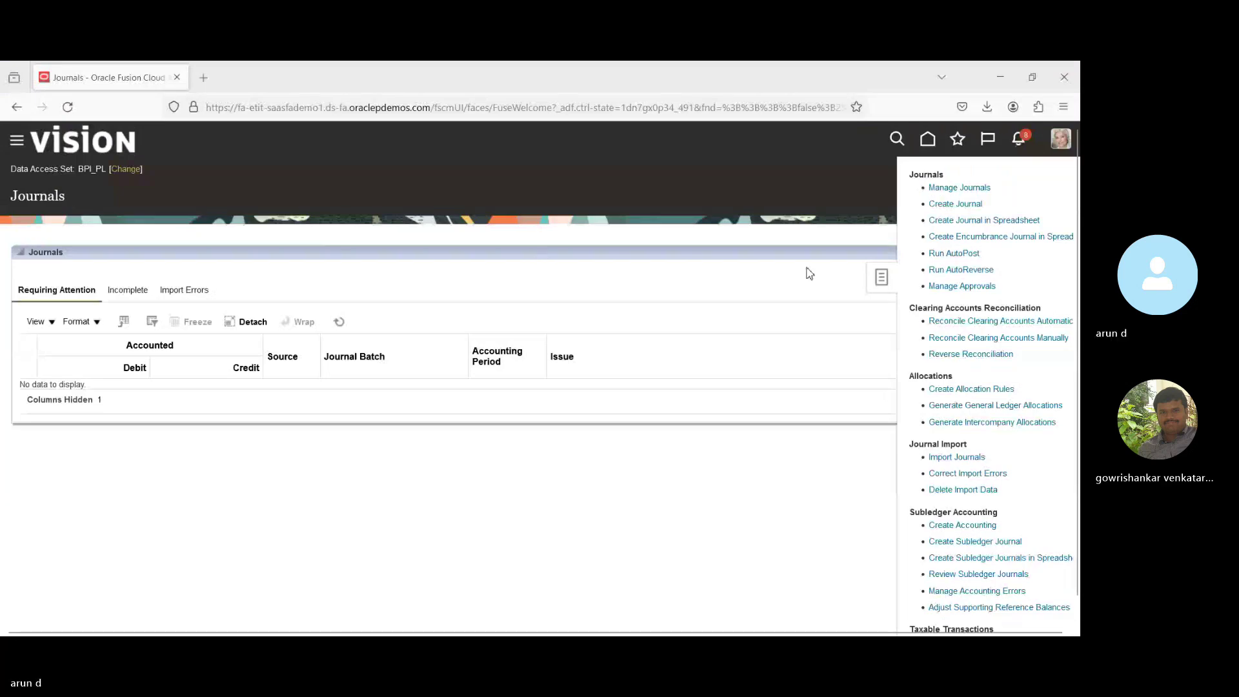
# Open the ADJ JV V1 Adjustment journal (8,500.00 USD, Apr-24), verify it is Selected for posting, then cancel out.
pyautogui.click(962, 188)
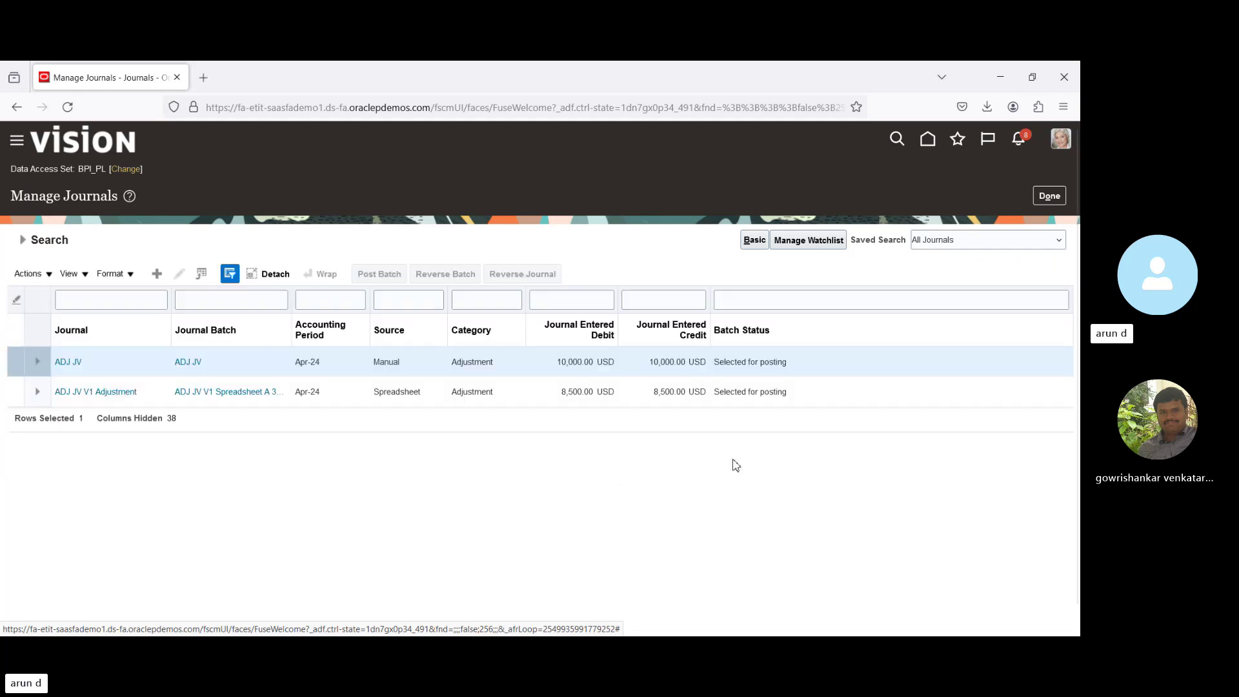
pyautogui.click(634, 393)
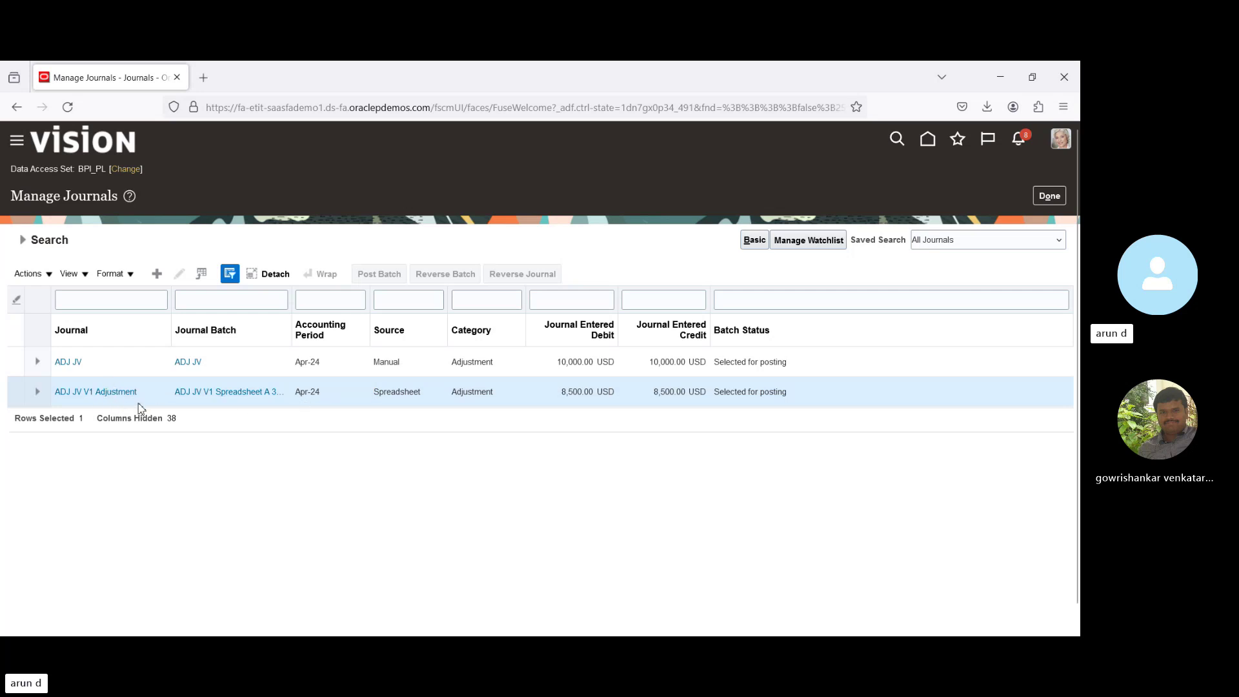
pyautogui.click(111, 392)
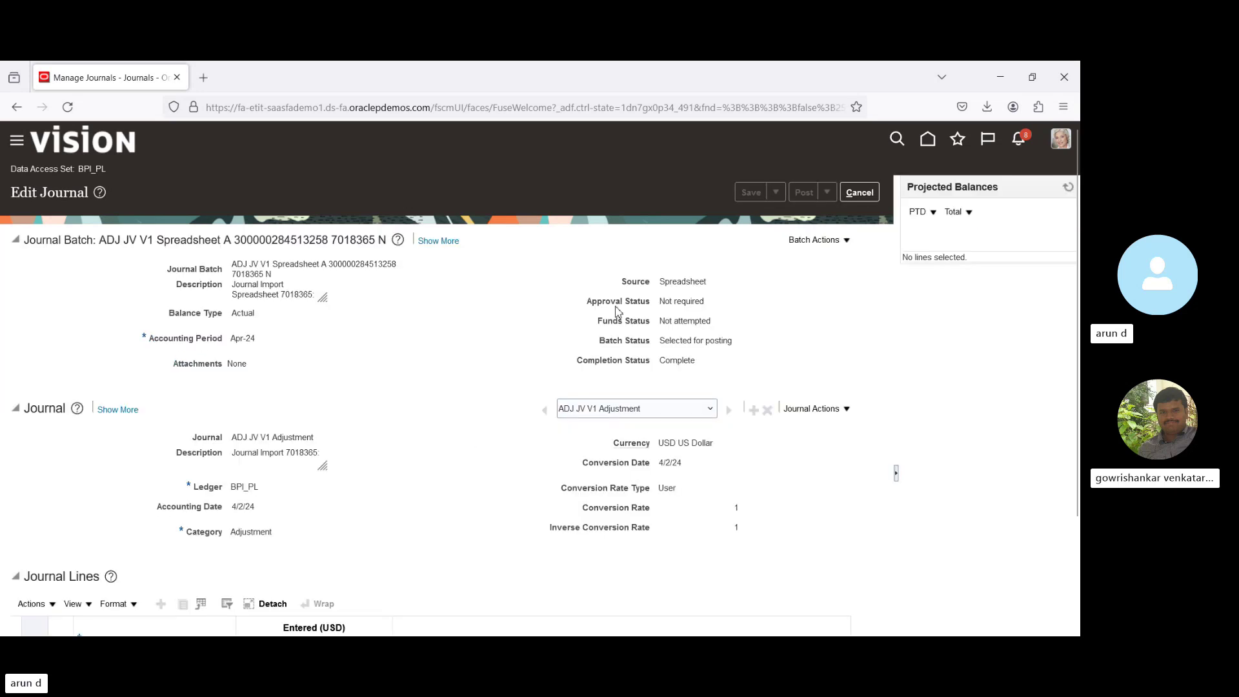
pyautogui.scroll(-2, 913, 263)
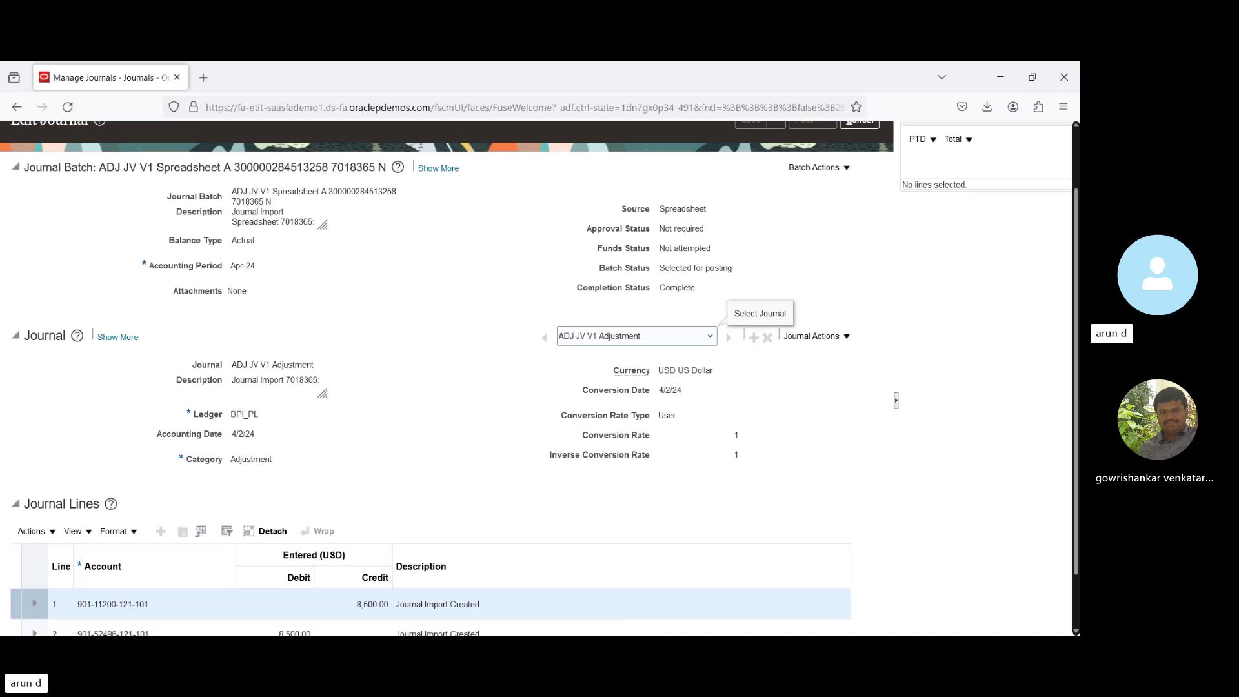
pyautogui.scroll(-2, 1079, 198)
pyautogui.scroll(4, 1079, 198)
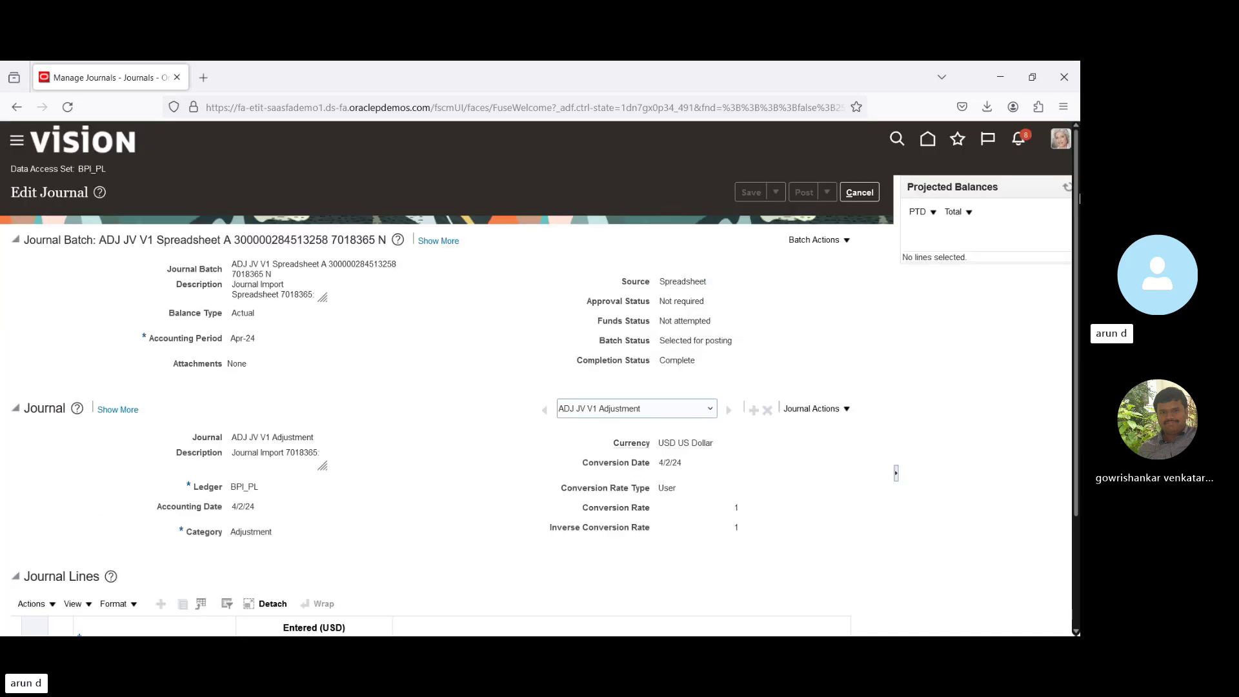
pyautogui.click(871, 194)
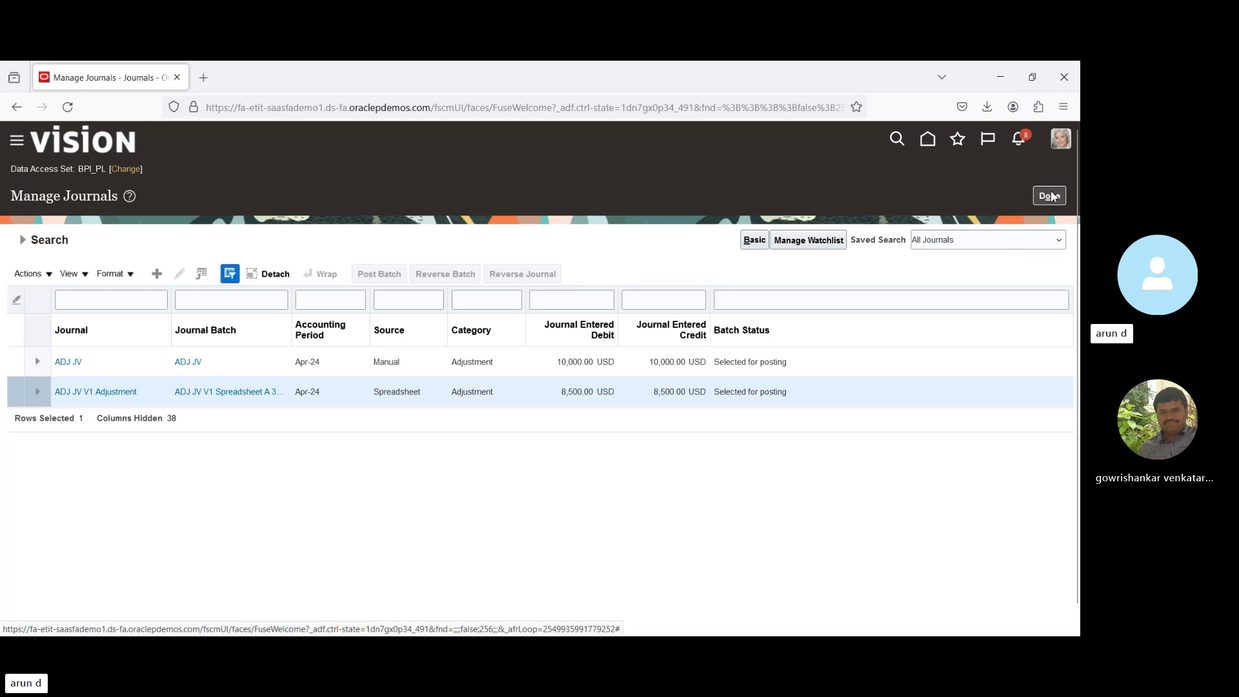
pyautogui.click(1051, 196)
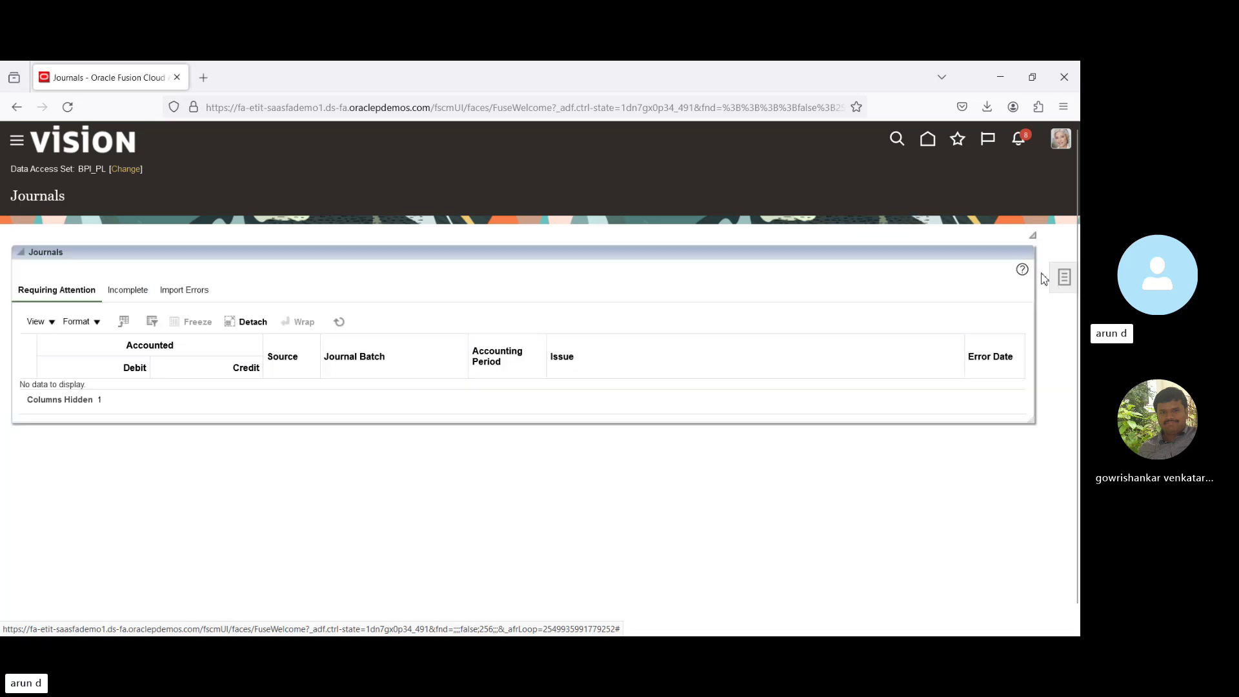
# Go to Setup and Maintenance and list all General Ledger setup tasks, not just required ones.
pyautogui.click(1069, 285)
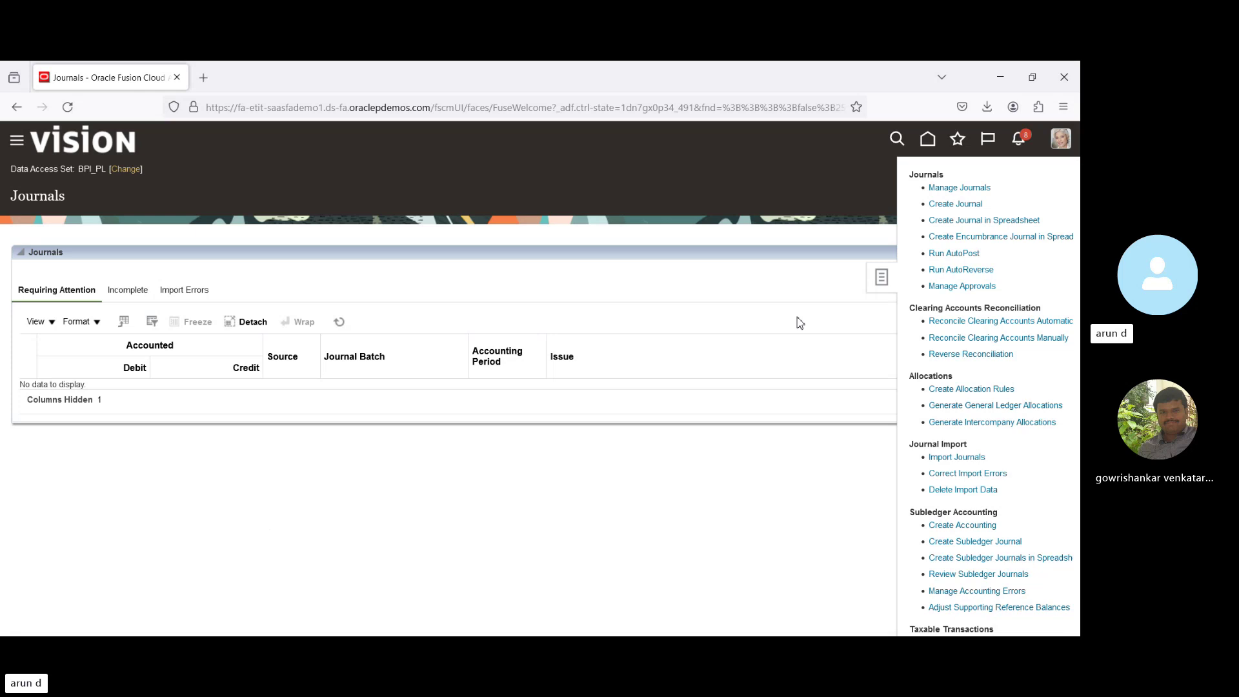
pyautogui.click(890, 191)
pyautogui.click(1061, 139)
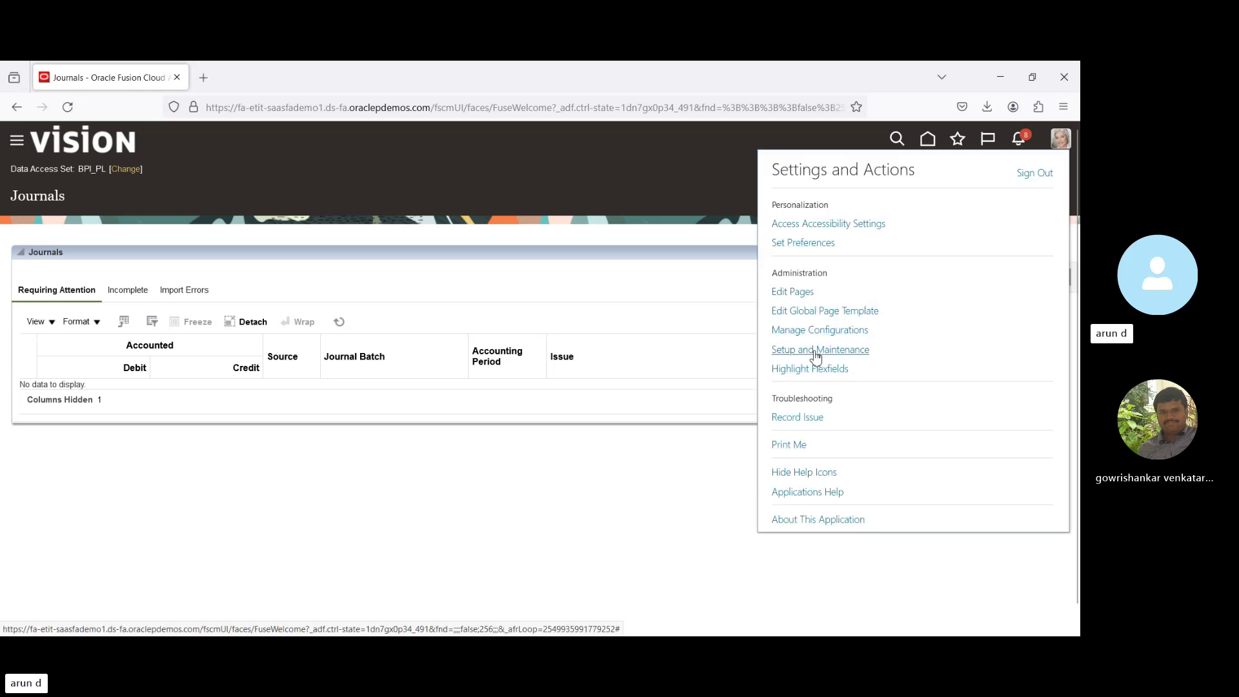
pyautogui.click(816, 351)
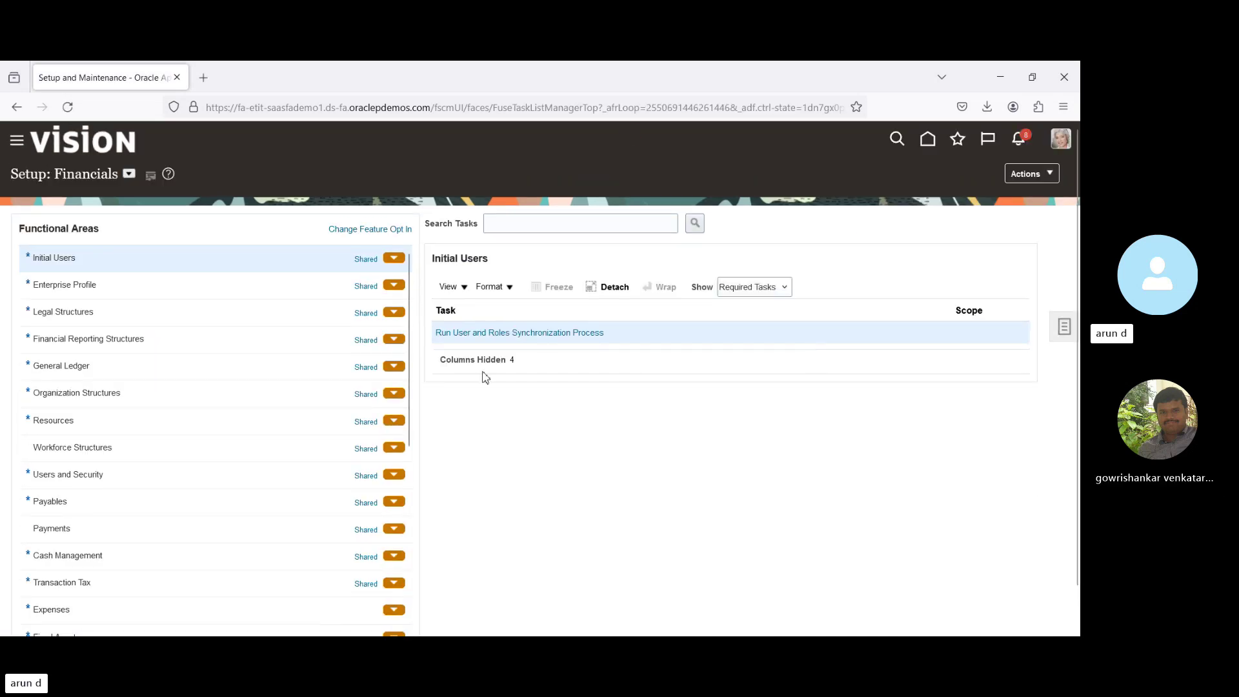
pyautogui.click(80, 367)
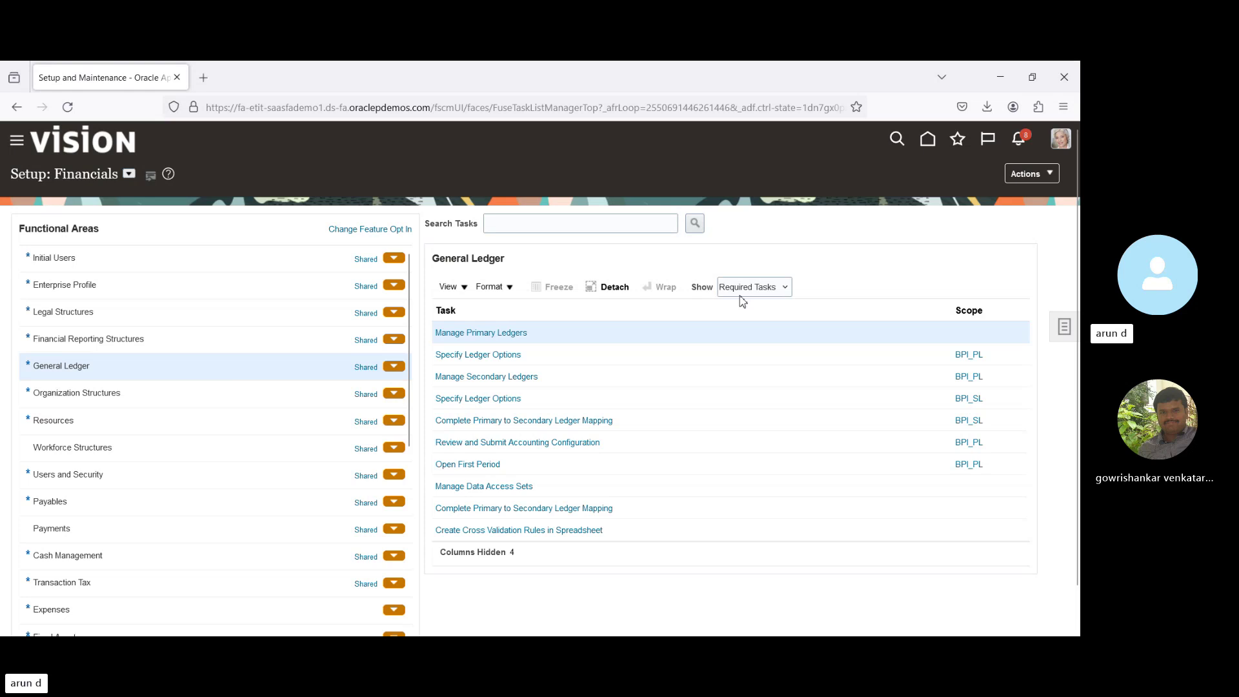
pyautogui.click(742, 315)
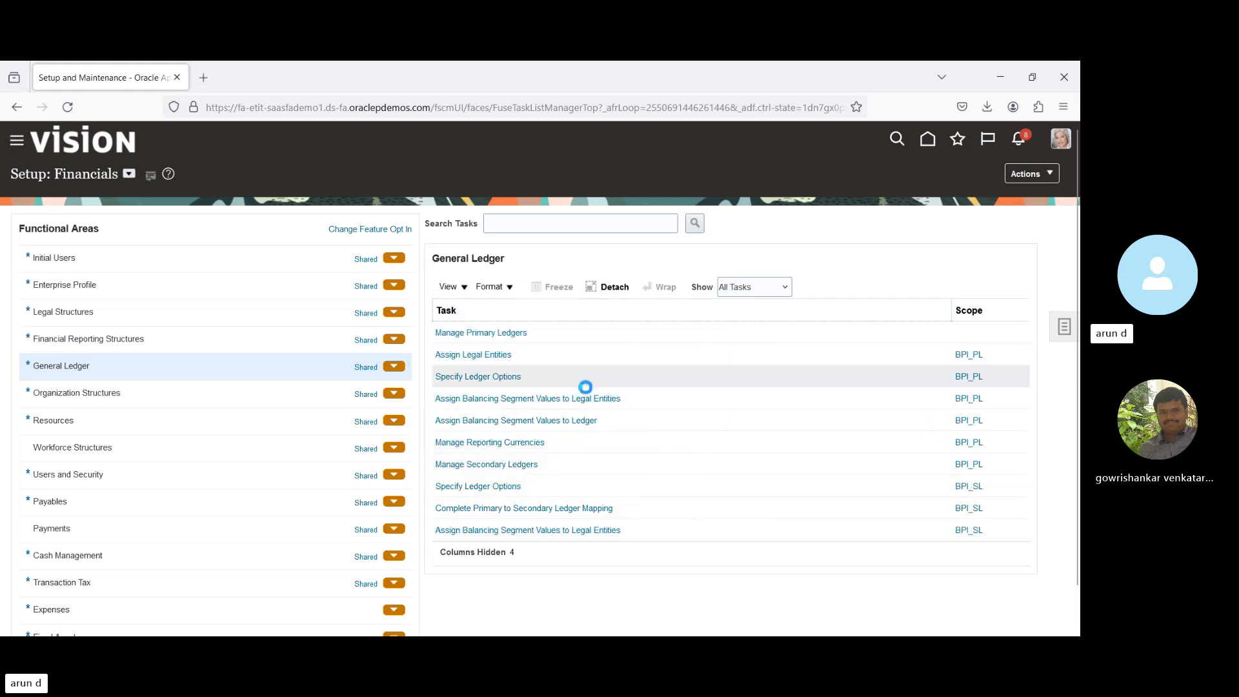
pyautogui.click(681, 429)
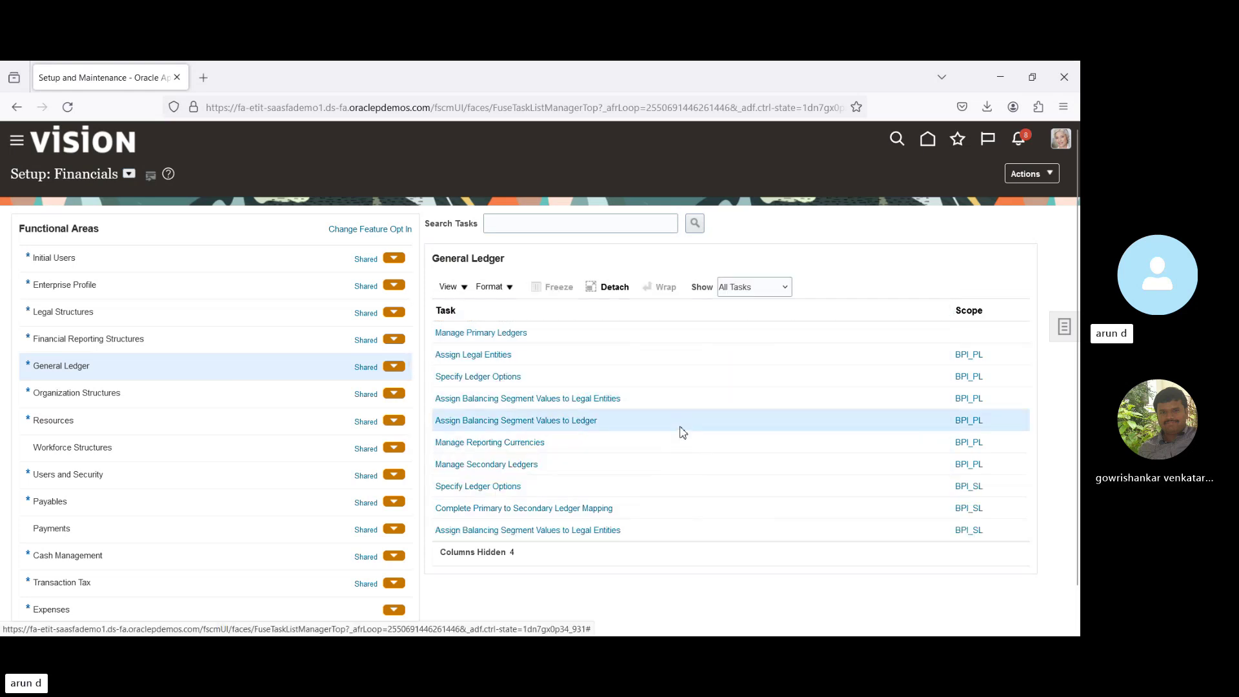
pyautogui.scroll(-1, 681, 431)
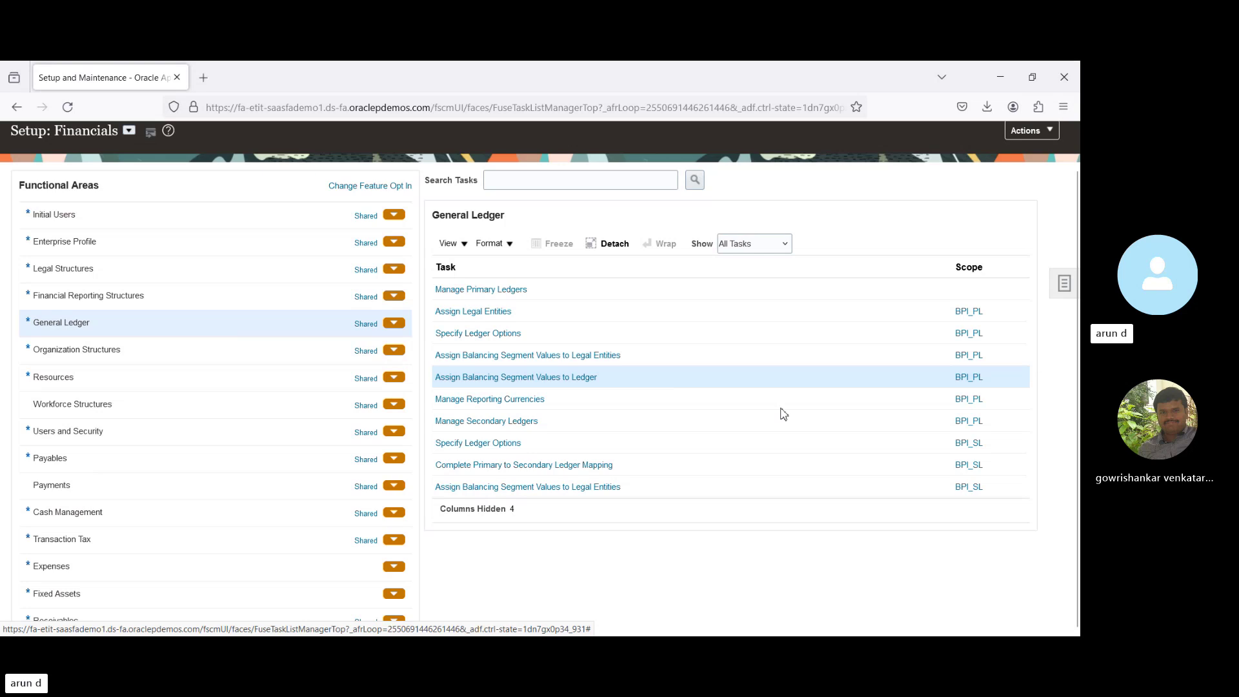
# Search setup tasks for 'Manage Auto' and open Manage AutoPost Criteria Sets.
pyautogui.click(1062, 289)
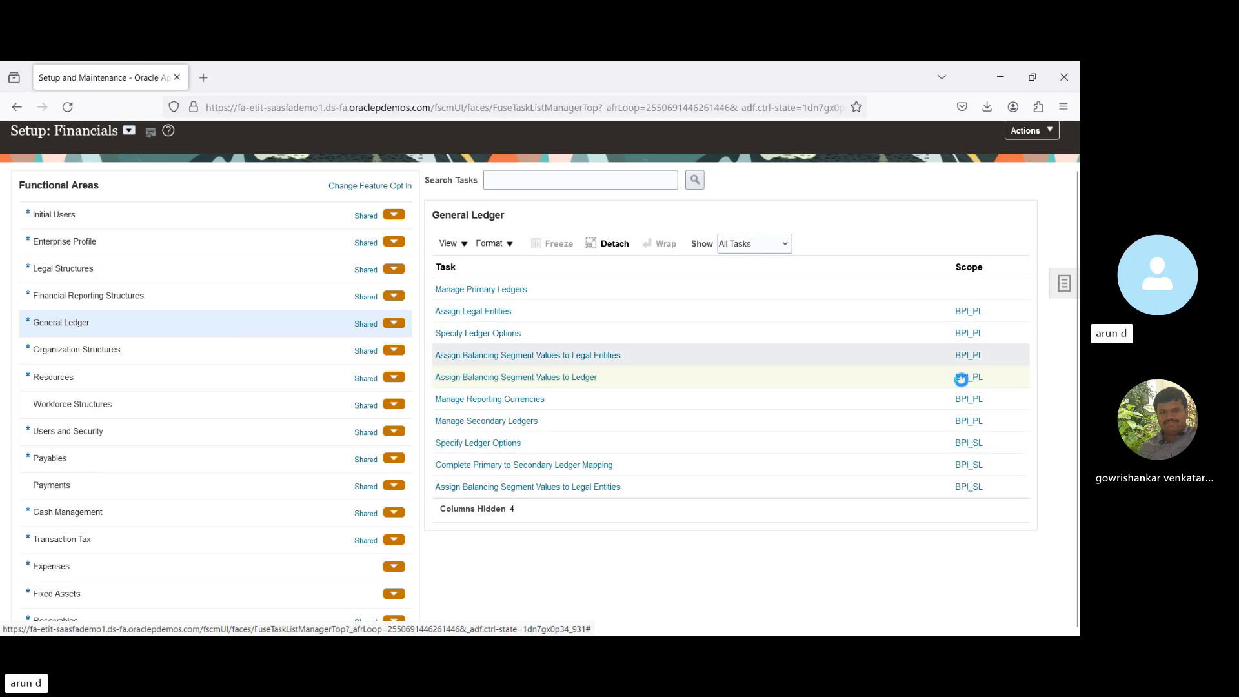
pyautogui.click(937, 293)
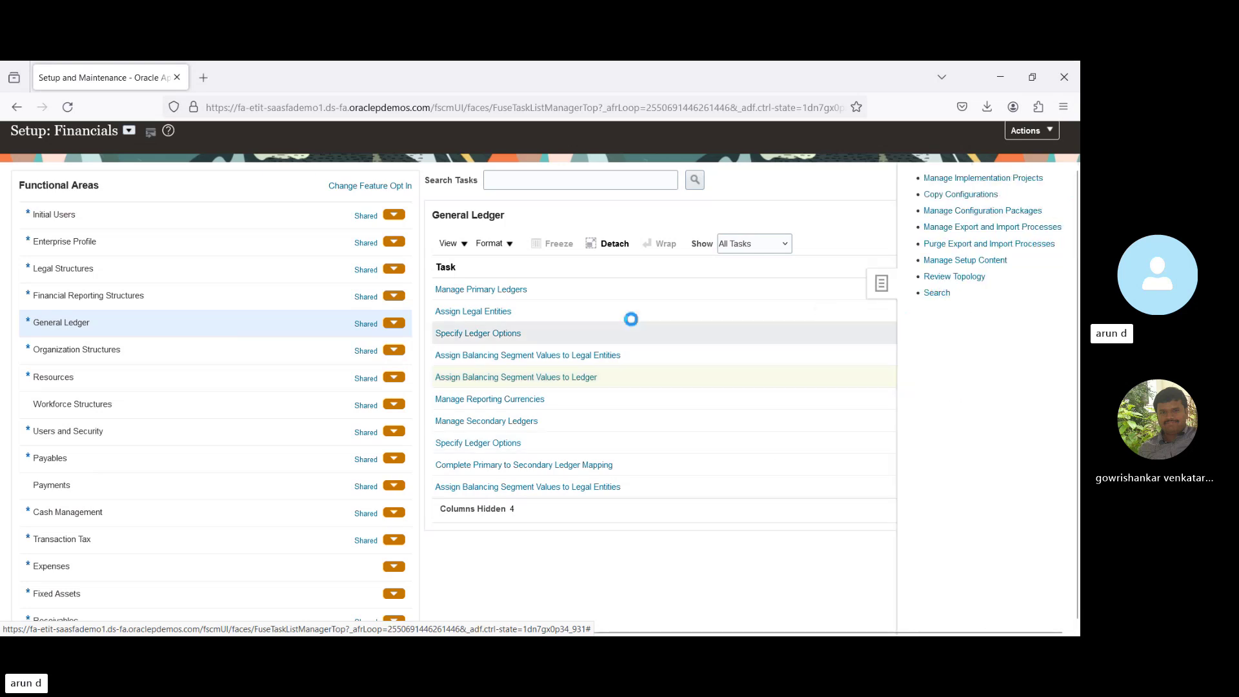
pyautogui.click(407, 223)
pyautogui.write('Manage')
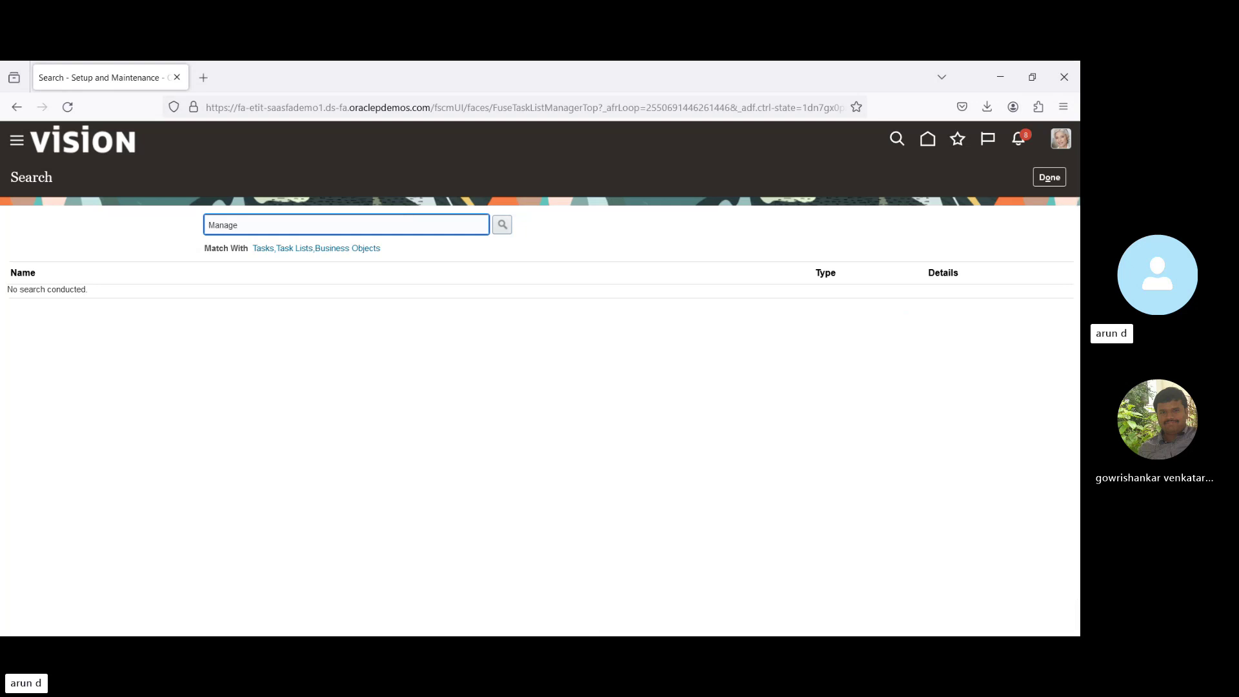
pyautogui.write(' Auto')
pyautogui.press('Return')
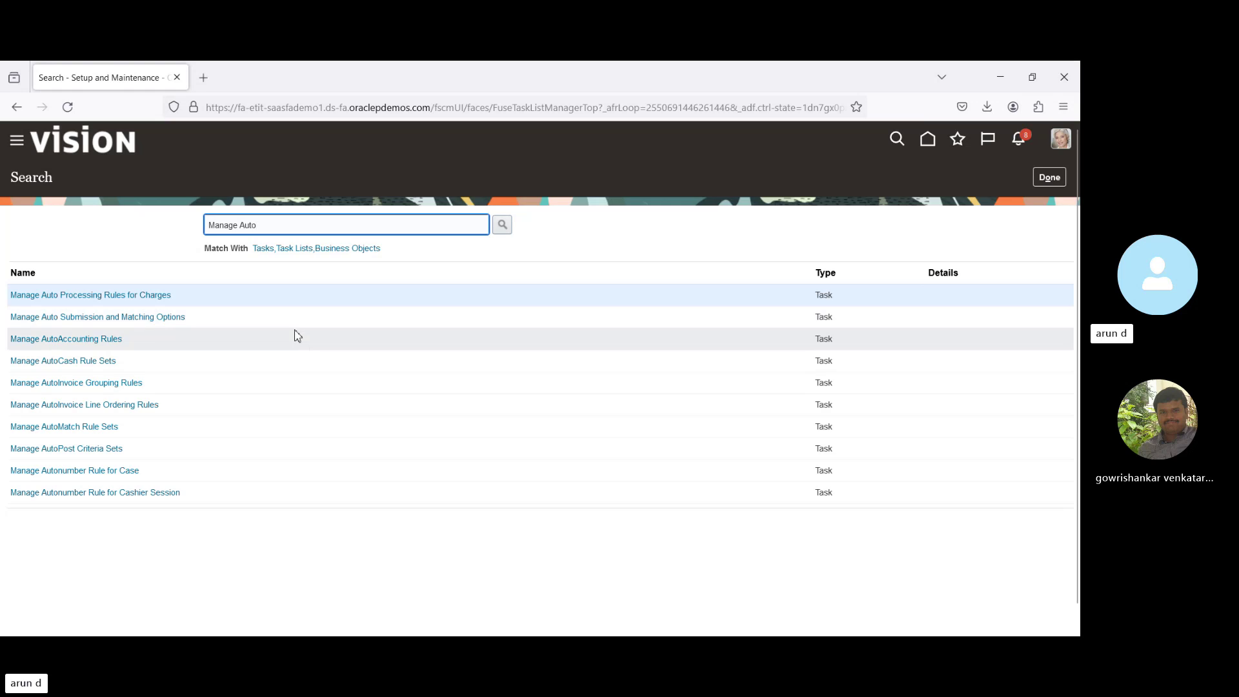
pyautogui.click(87, 450)
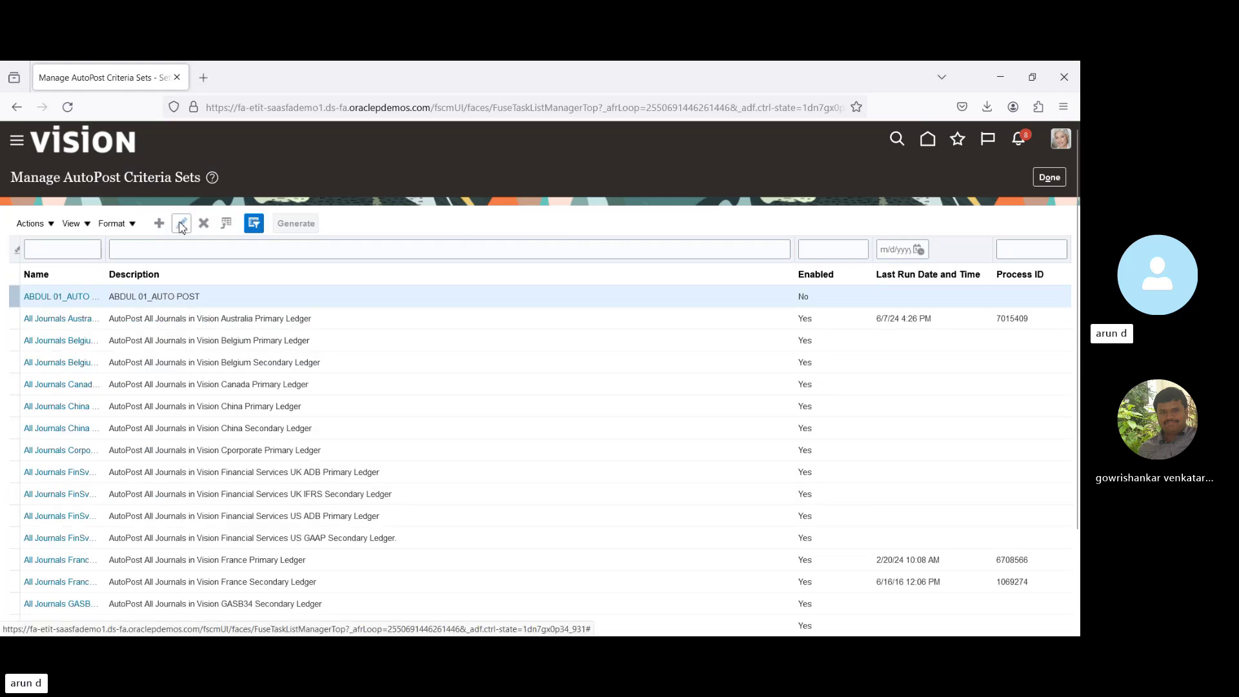
# Edit the first criteria set: priority 1, Manual source, Adjustment category, Jan-24, Actual balances.
pyautogui.click(182, 224)
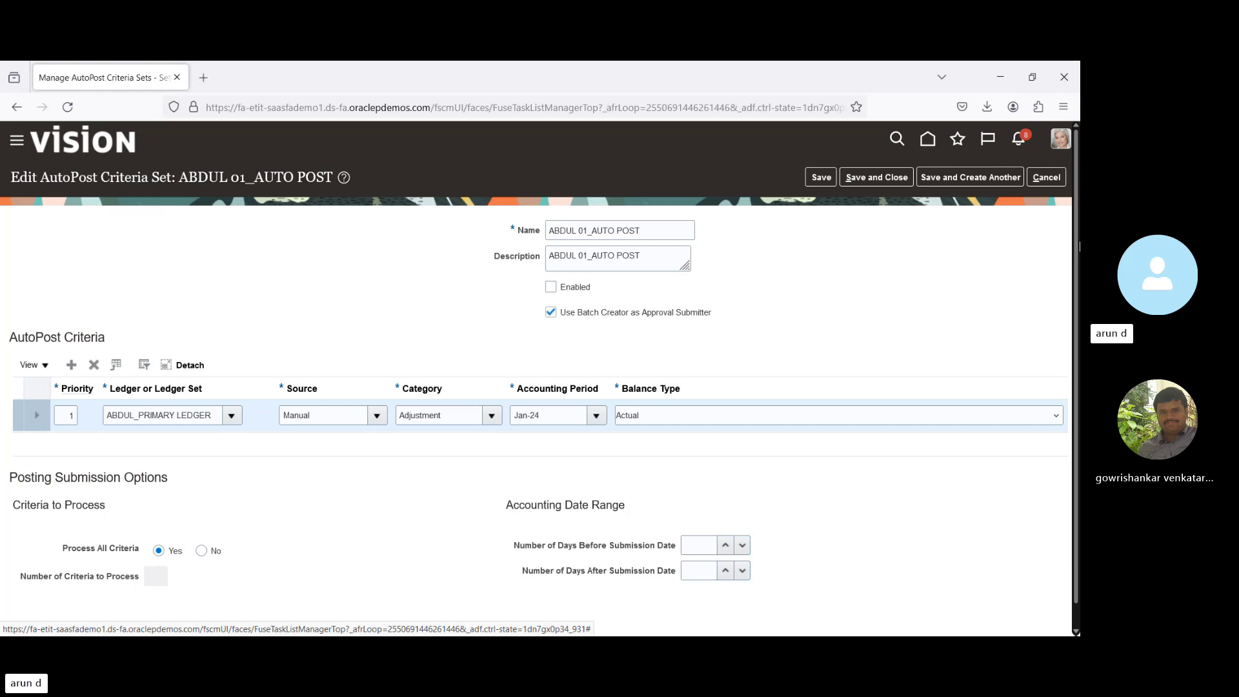
pyautogui.scroll(-1, 1075, 246)
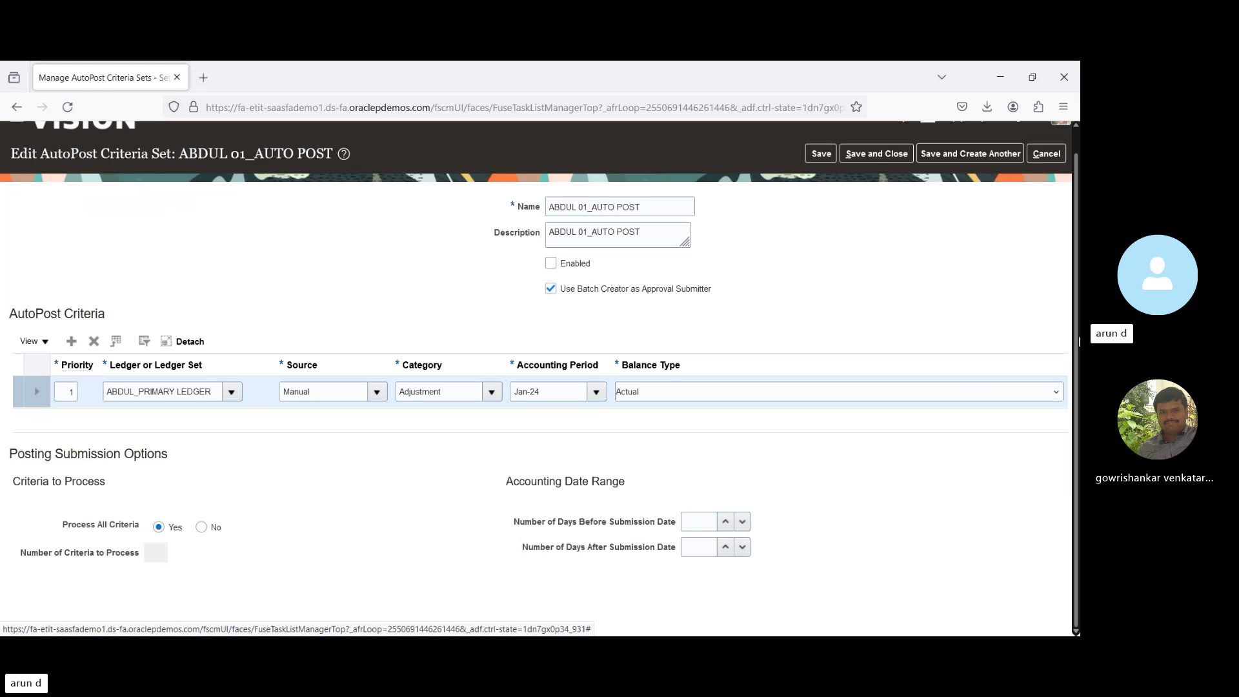
pyautogui.scroll(1, 1075, 309)
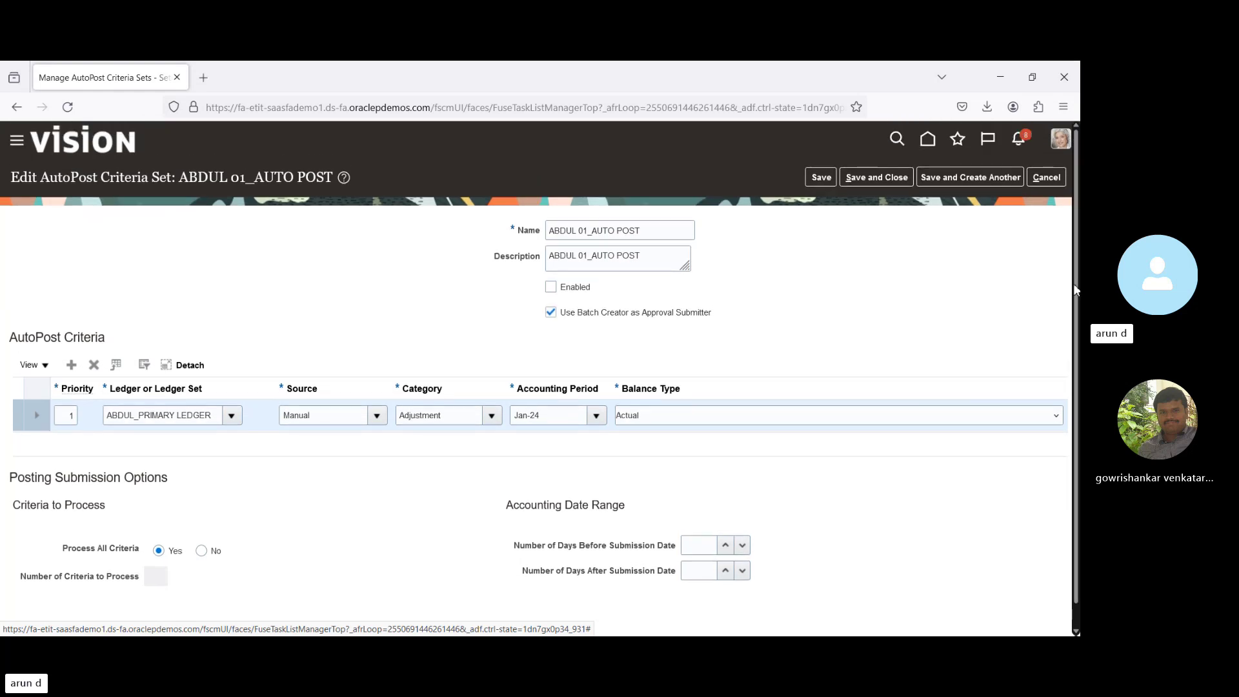
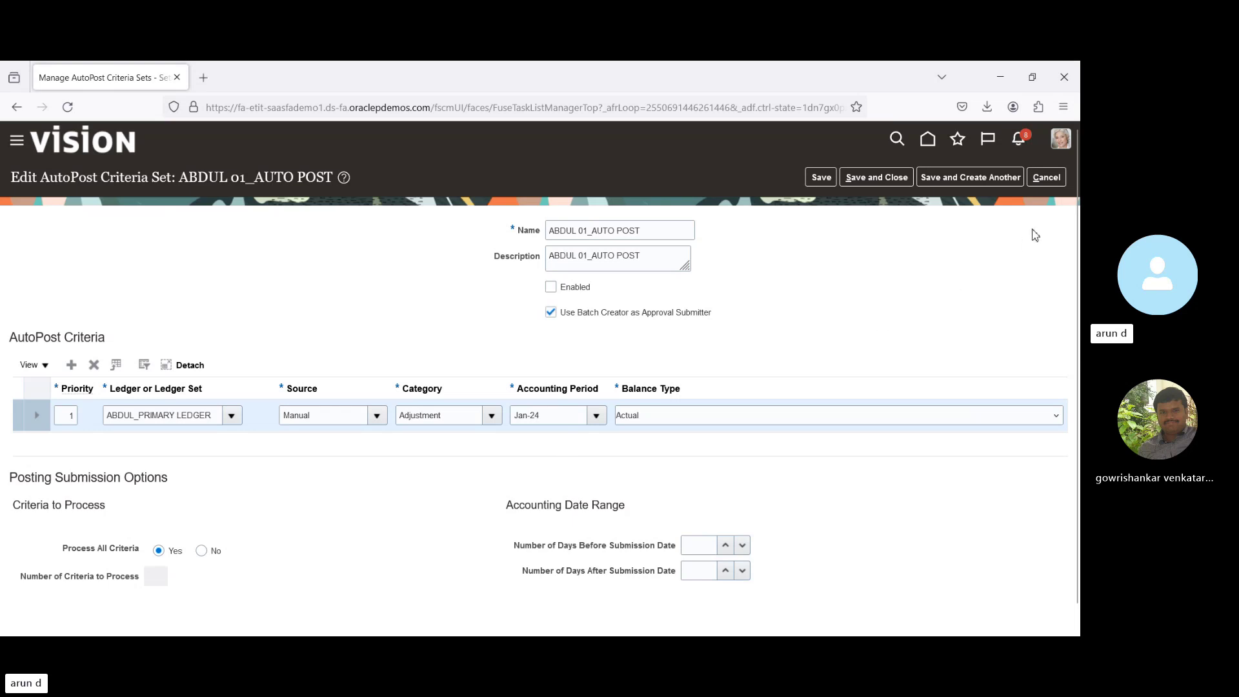
# Discard the unsaved changes to the ABDUL 01_AUTO POST AutoPost criteria set.
pyautogui.click(1047, 177)
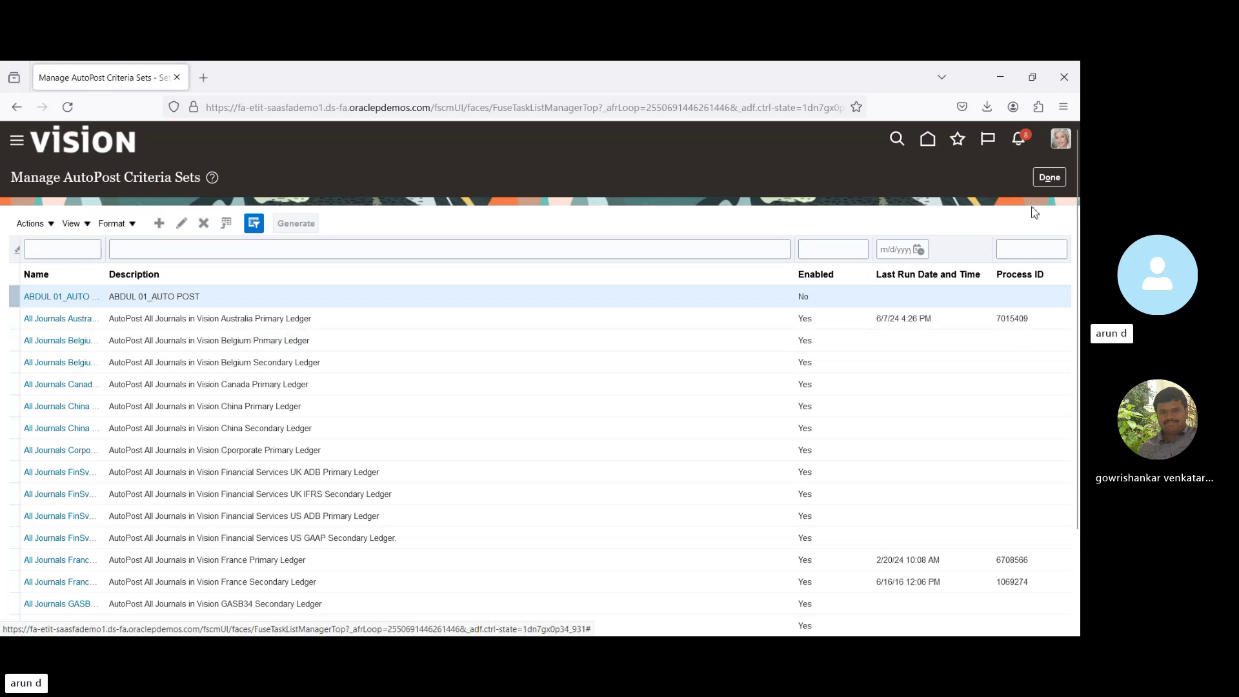
# Search setup tasks for Manage%Rev%cri% and open Manage Journal Reversal Criteria Sets.
pyautogui.click(1047, 178)
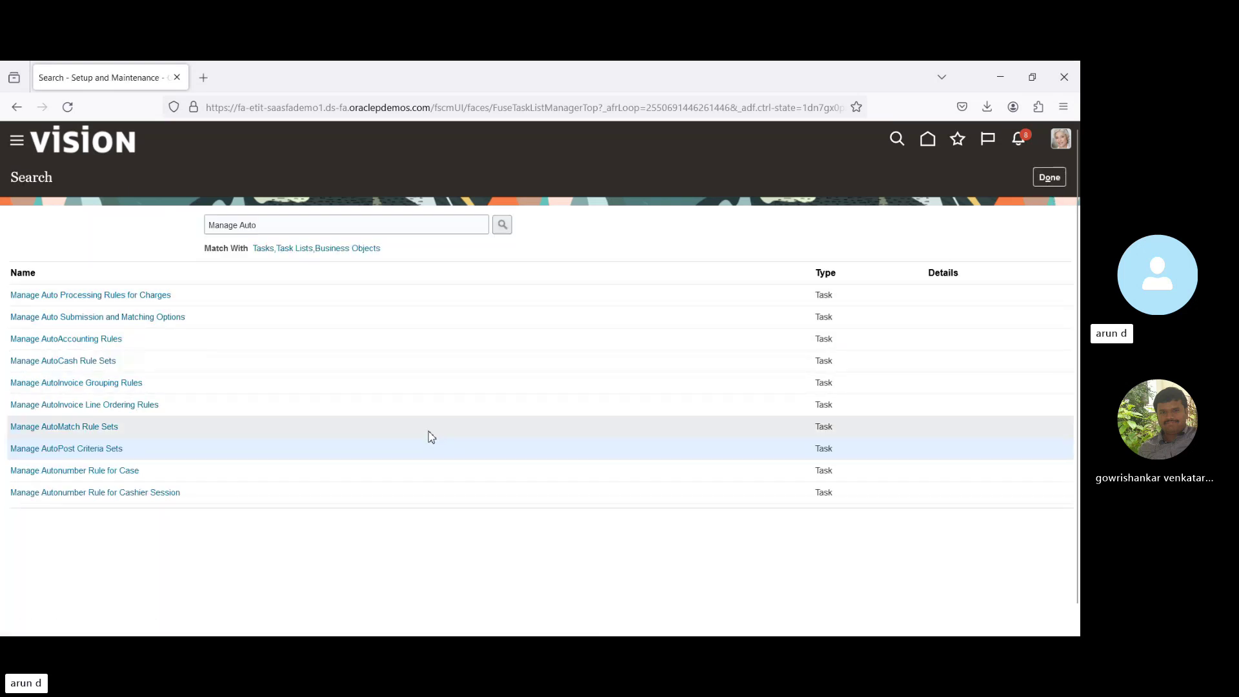
pyautogui.click(281, 225)
pyautogui.write('R')
pyautogui.press('Return')
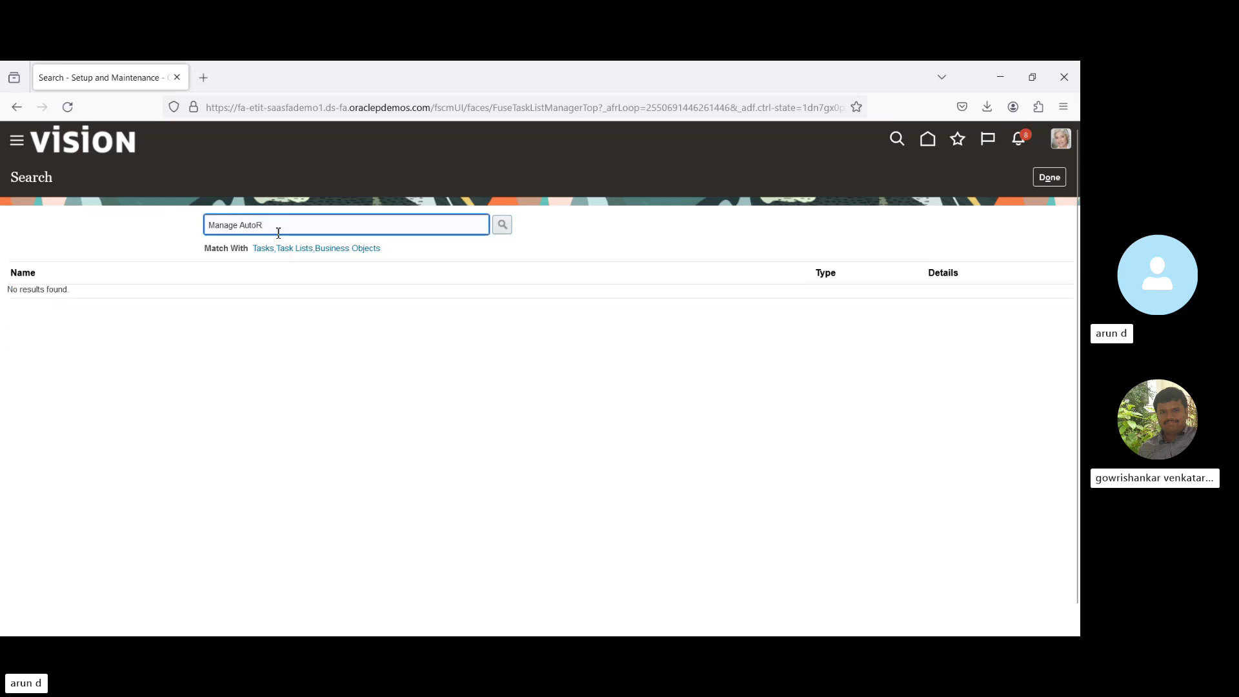
pyautogui.press('BackSpace')
pyautogui.press('BackSpace')
pyautogui.press('BackSpace')
pyautogui.press('BackSpace')
pyautogui.press('BackSpace')
pyautogui.press('BackSpace')
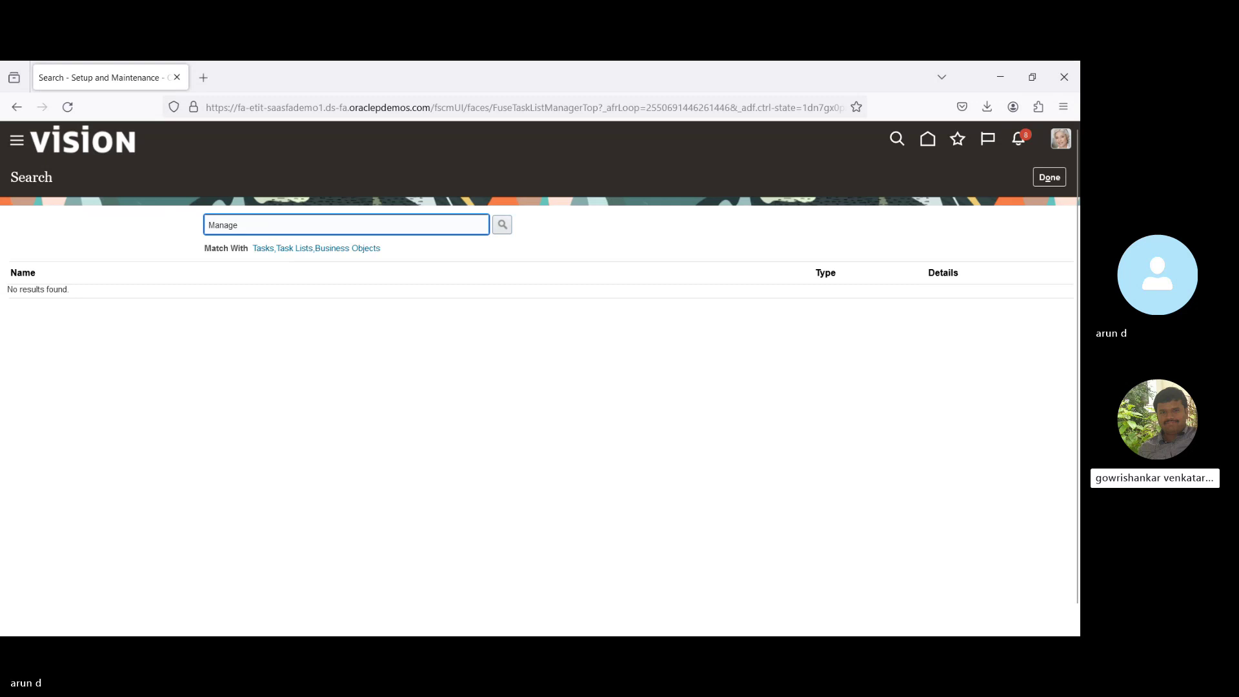
pyautogui.write('%Rev%')
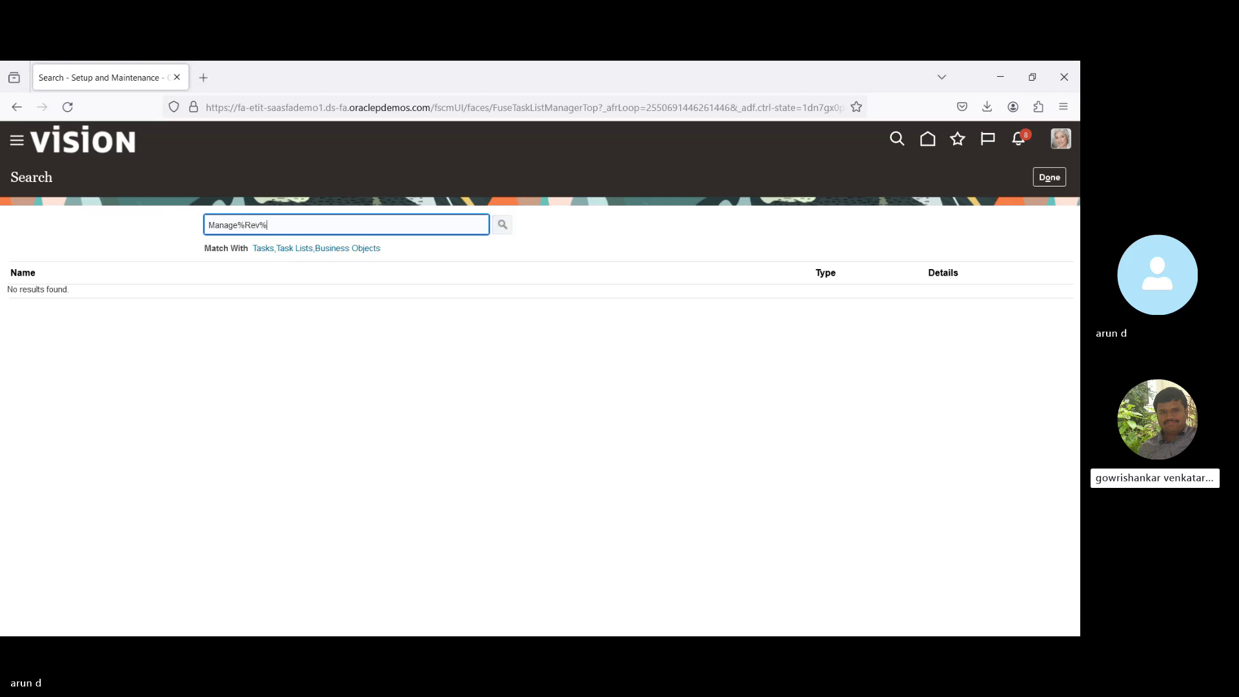
pyautogui.press('Return')
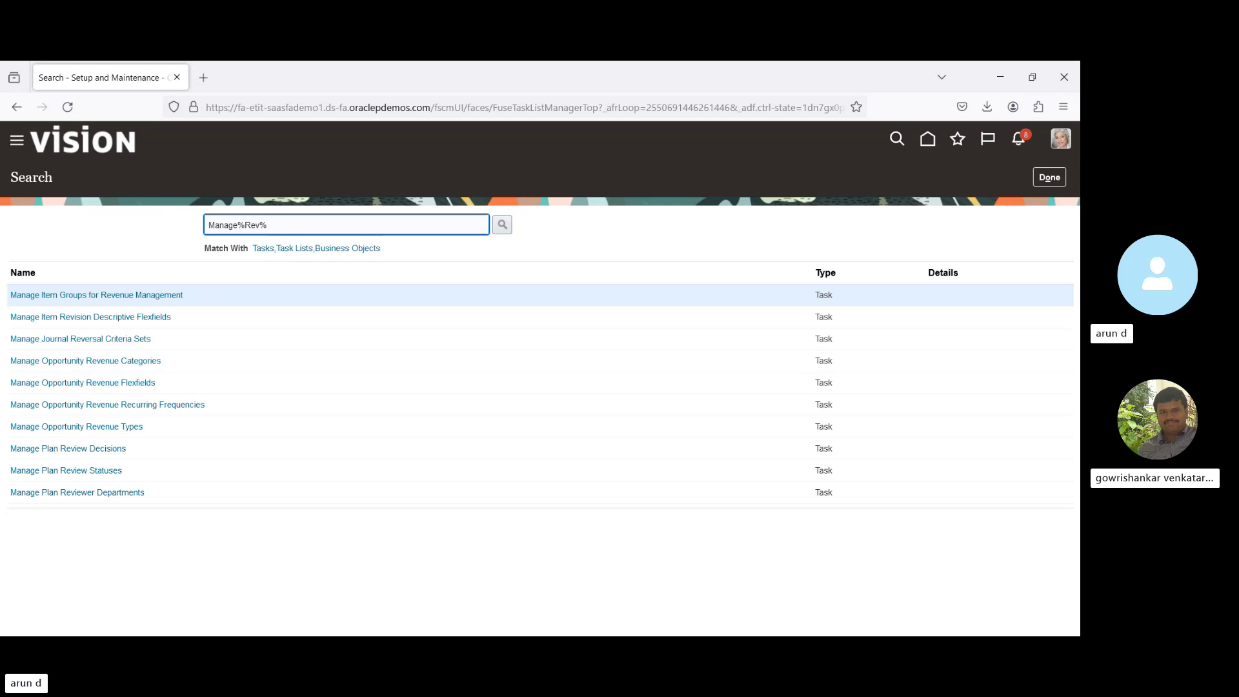
pyautogui.write('cr')
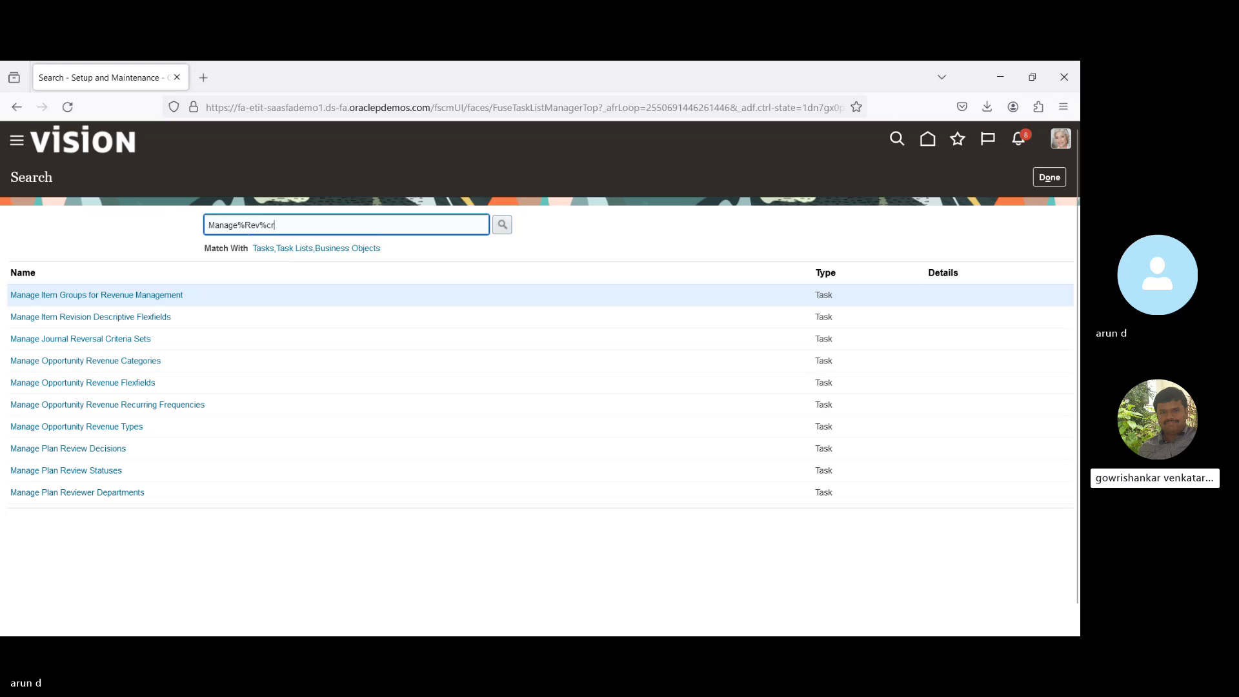
pyautogui.write('i%')
pyautogui.press('Return')
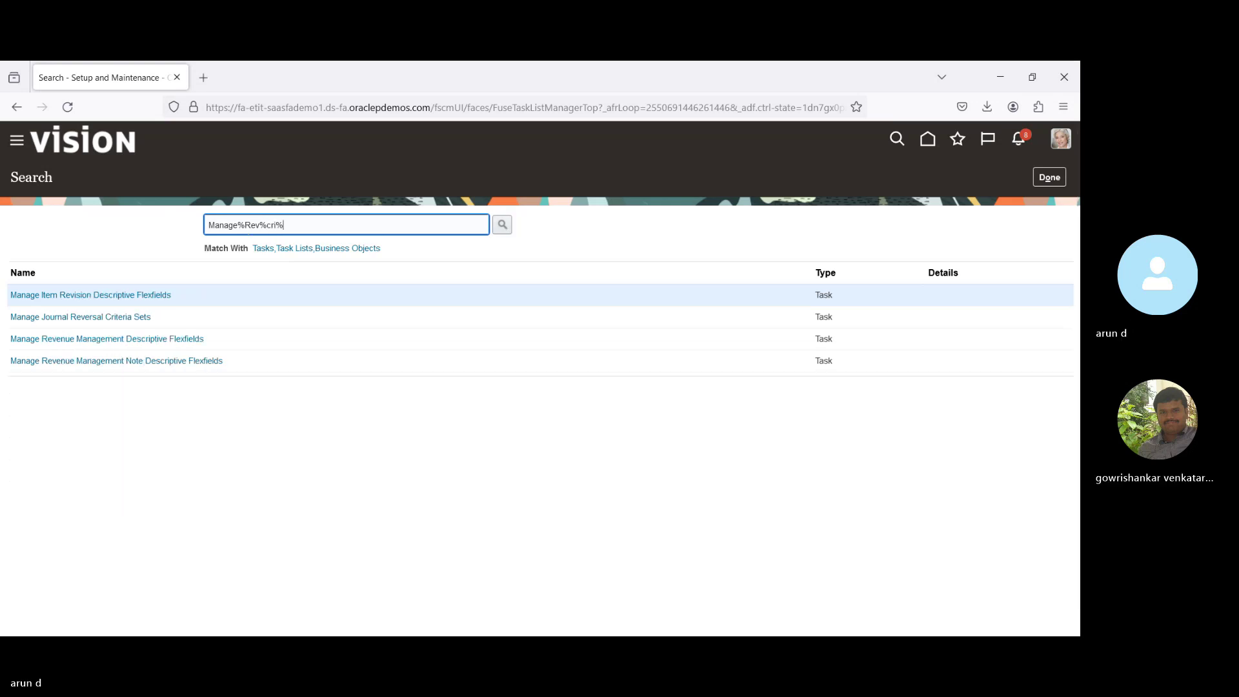
pyautogui.click(111, 322)
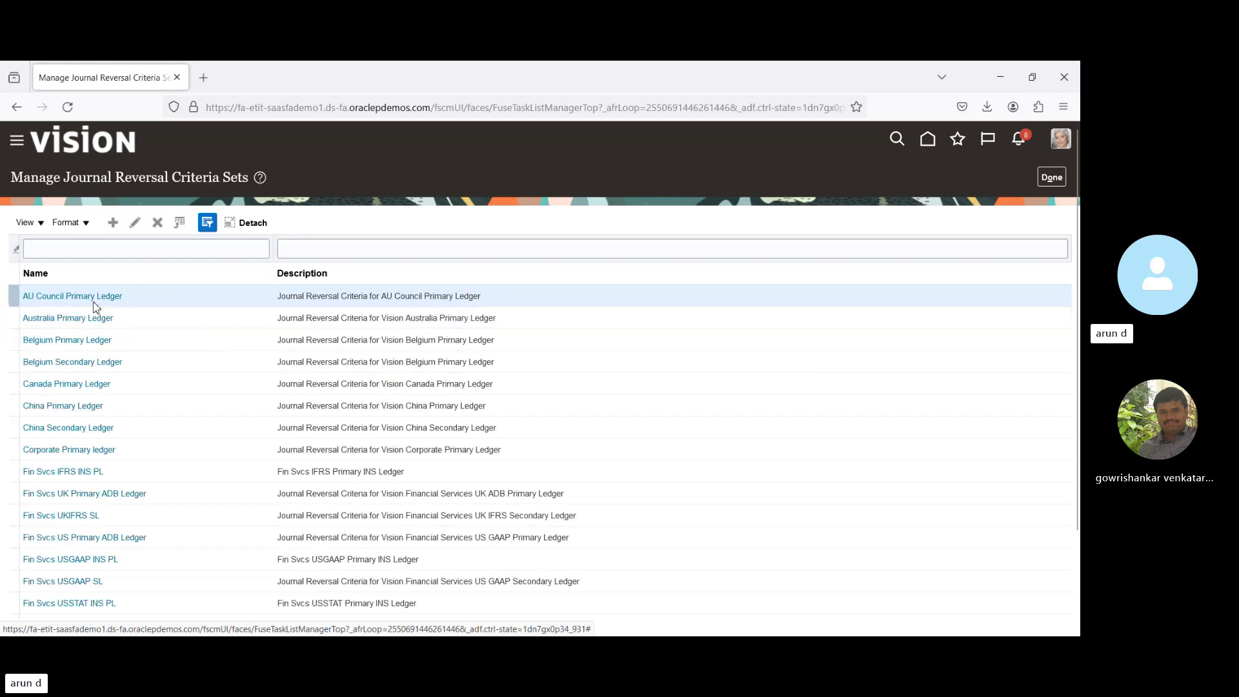
# Inspect AU Council Primary Ledger's reversal category rows, such as AHC Billing, then close without saving.
pyautogui.click(134, 224)
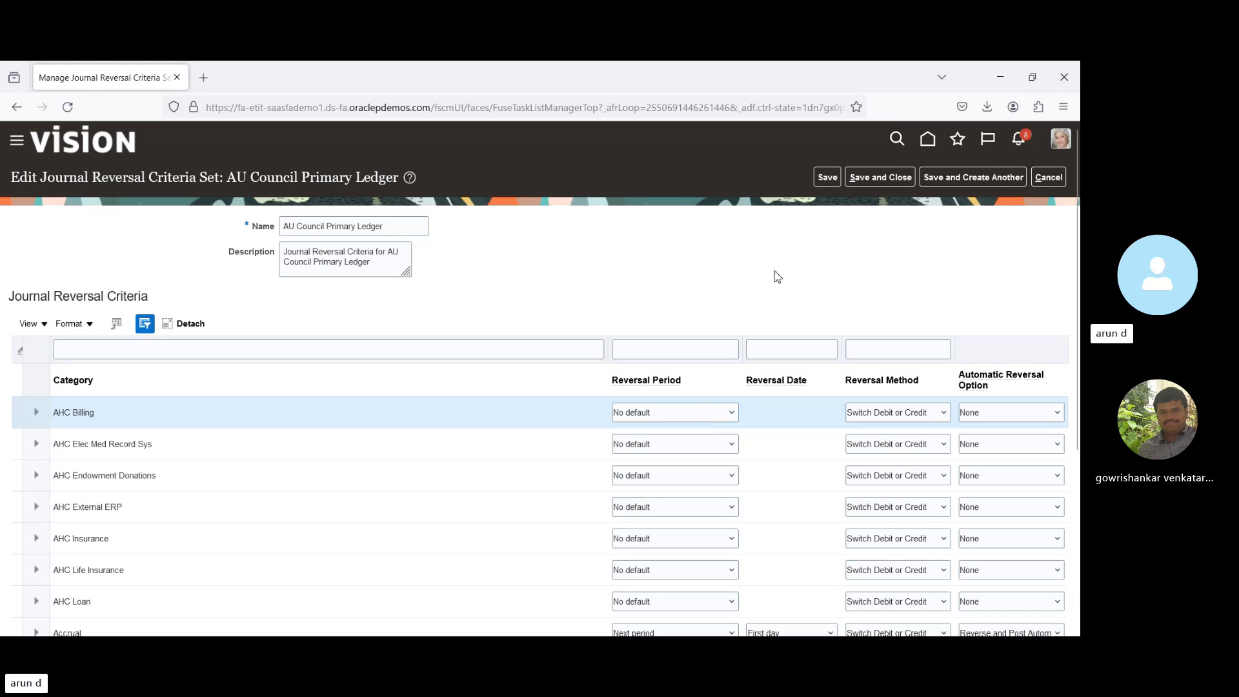
pyautogui.click(917, 417)
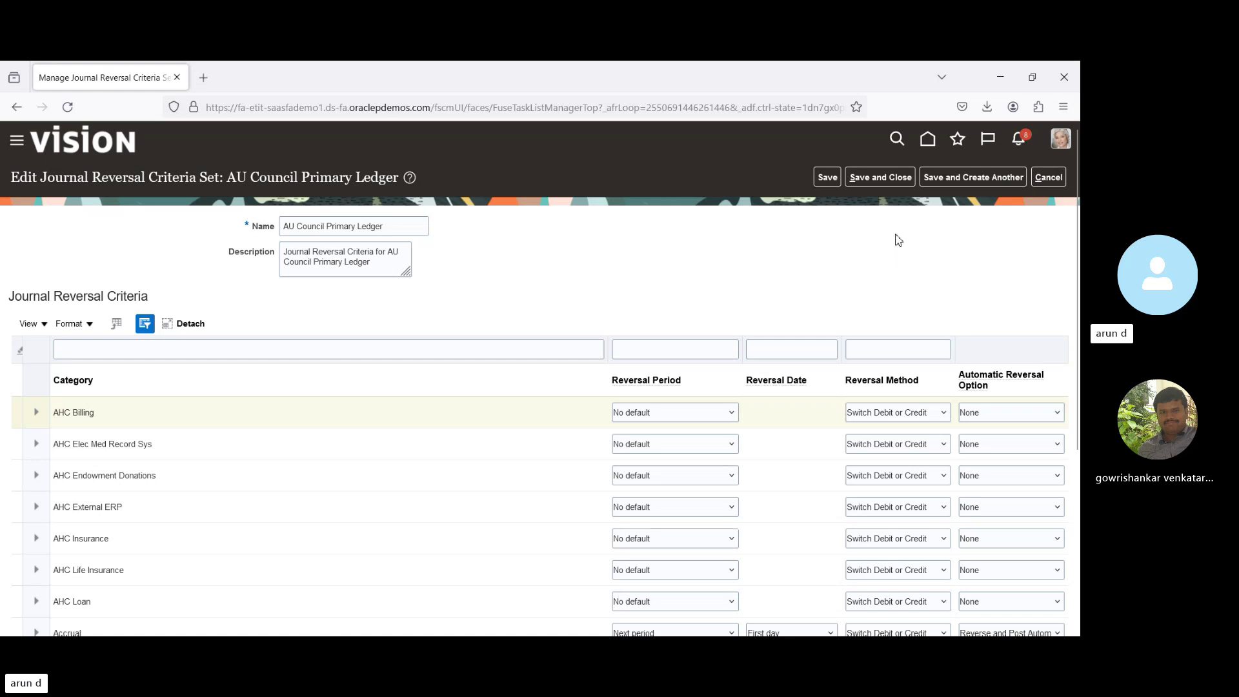
pyautogui.click(1046, 179)
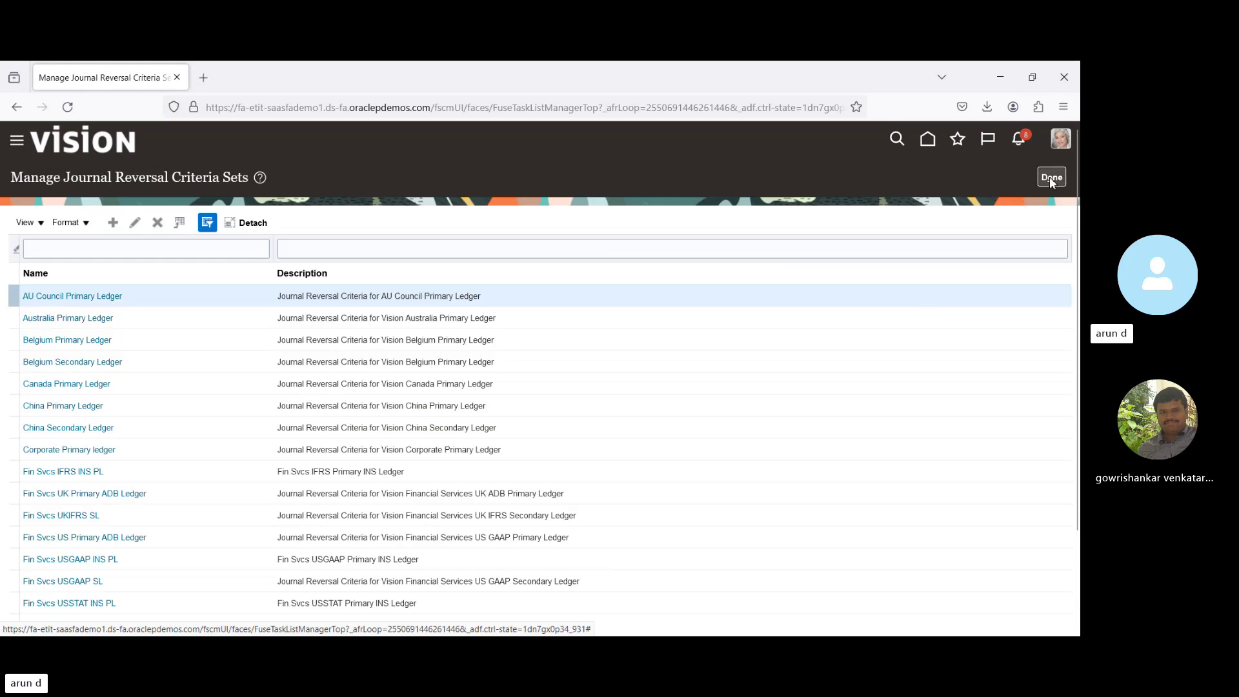
pyautogui.click(1052, 178)
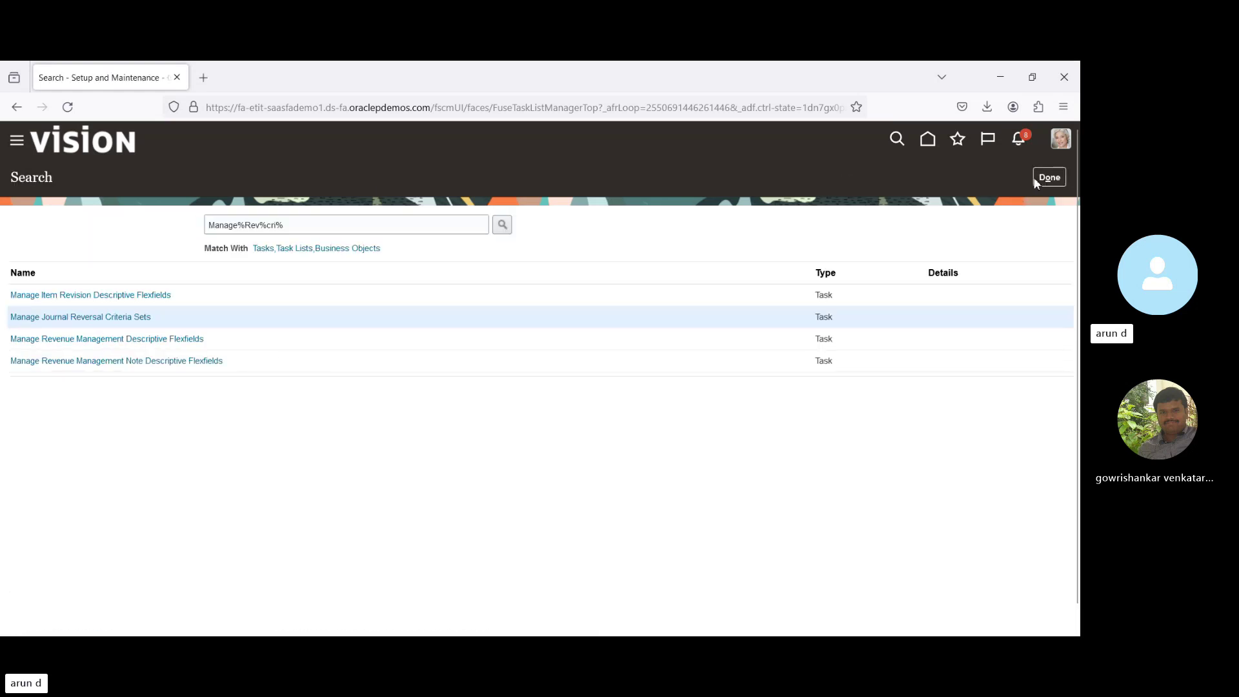
# Open the Journals work area and confirm no BPI_PL journals require attention.
pyautogui.click(1046, 176)
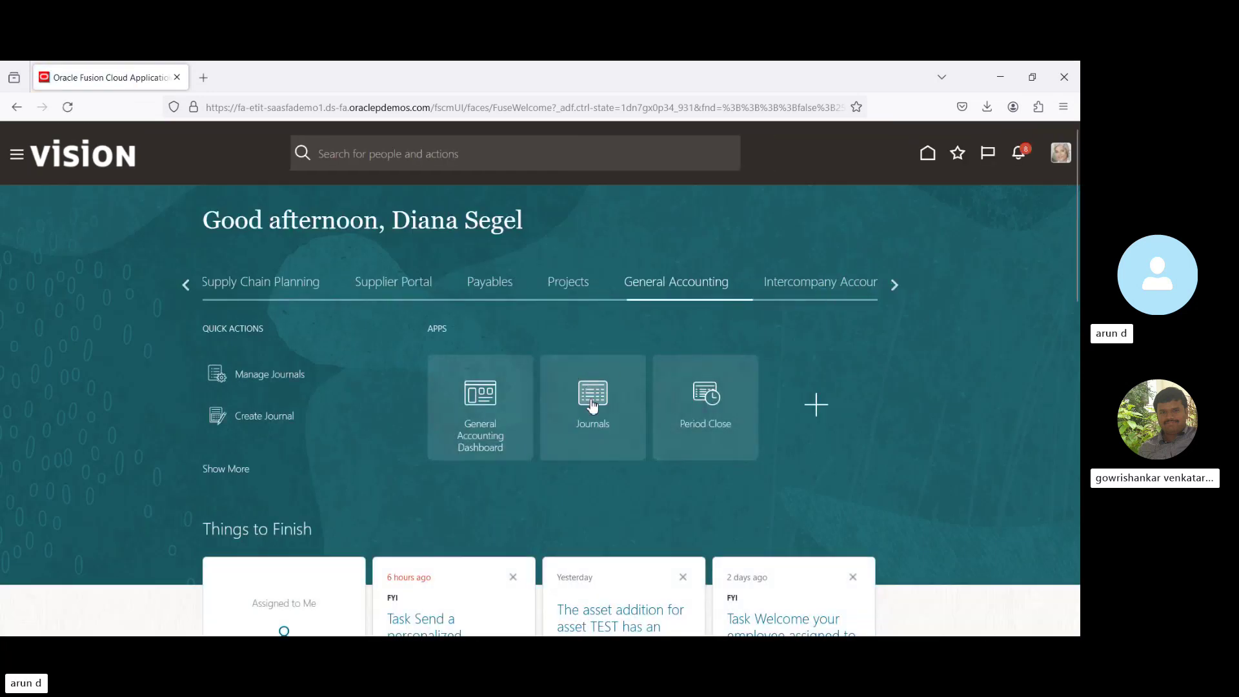
pyautogui.click(590, 400)
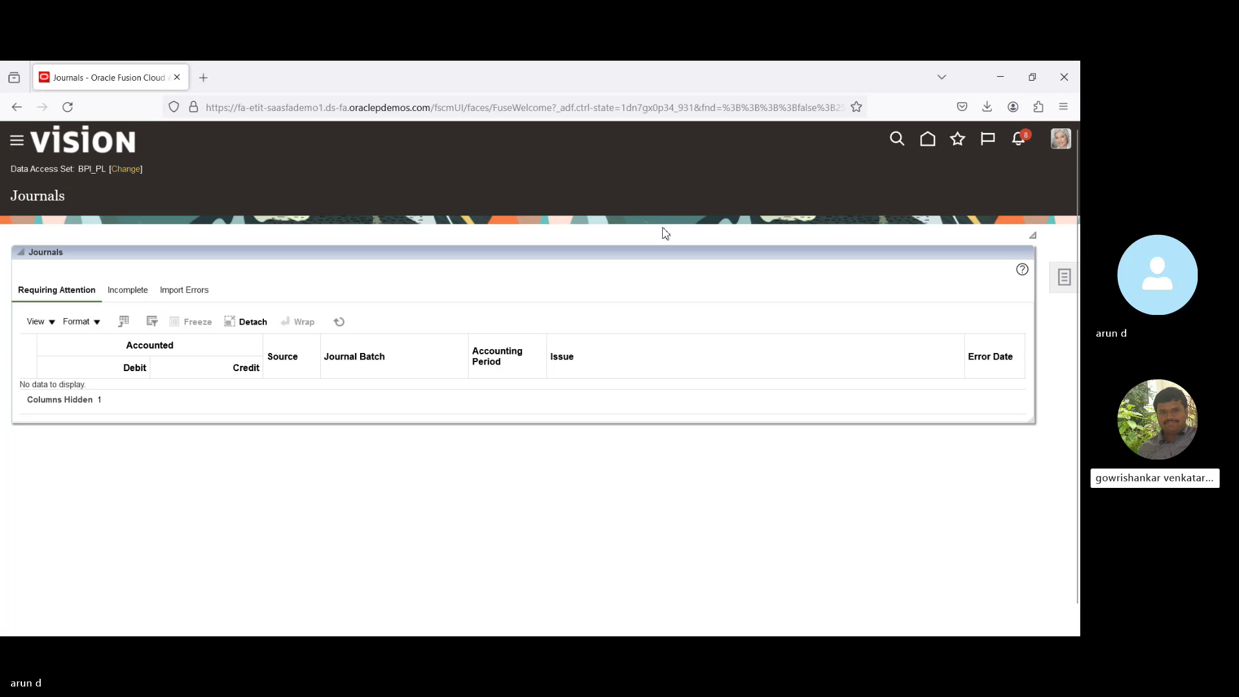
pyautogui.click(1061, 291)
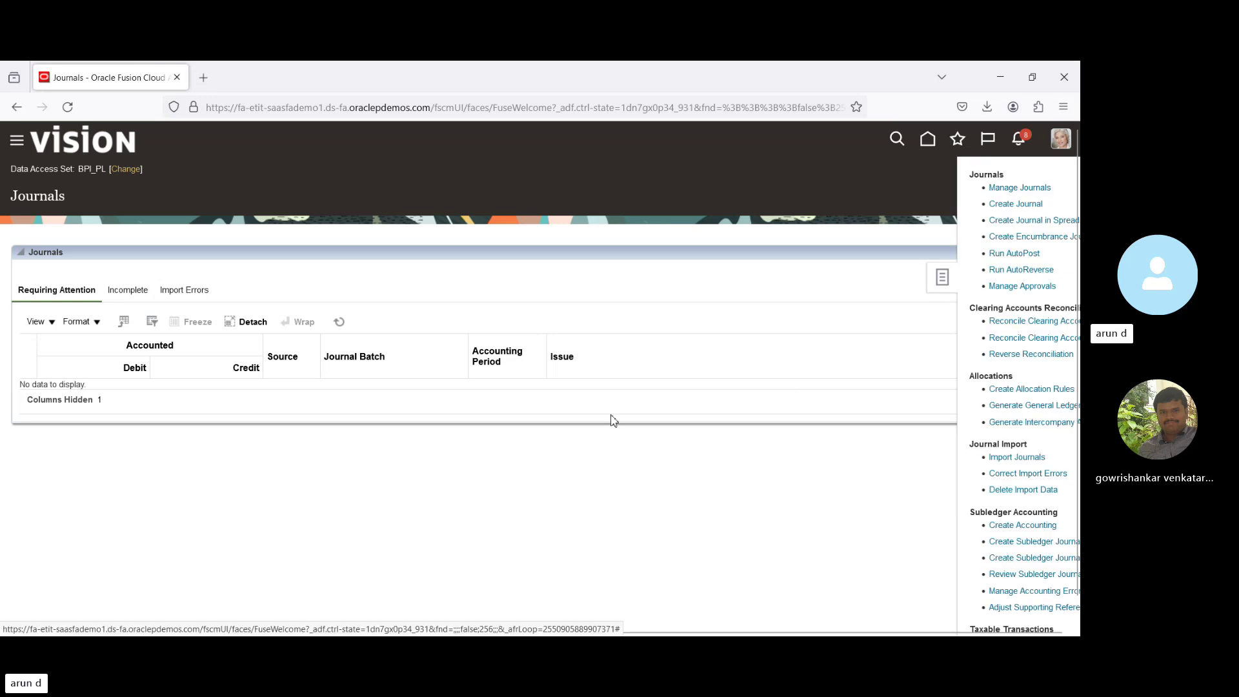
pyautogui.click(357, 248)
# Expand the Tools group in the Navigator menu.
pyautogui.click(16, 143)
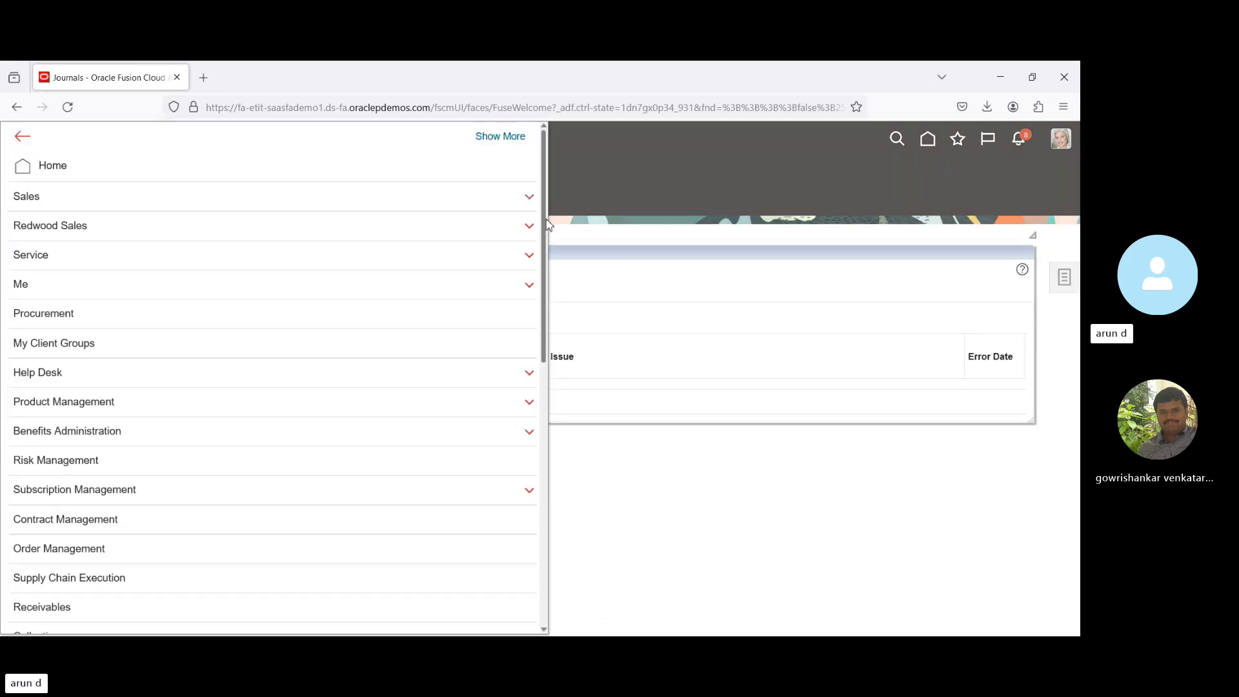
pyautogui.moveTo(540, 225); pyautogui.dragTo(553, 548)
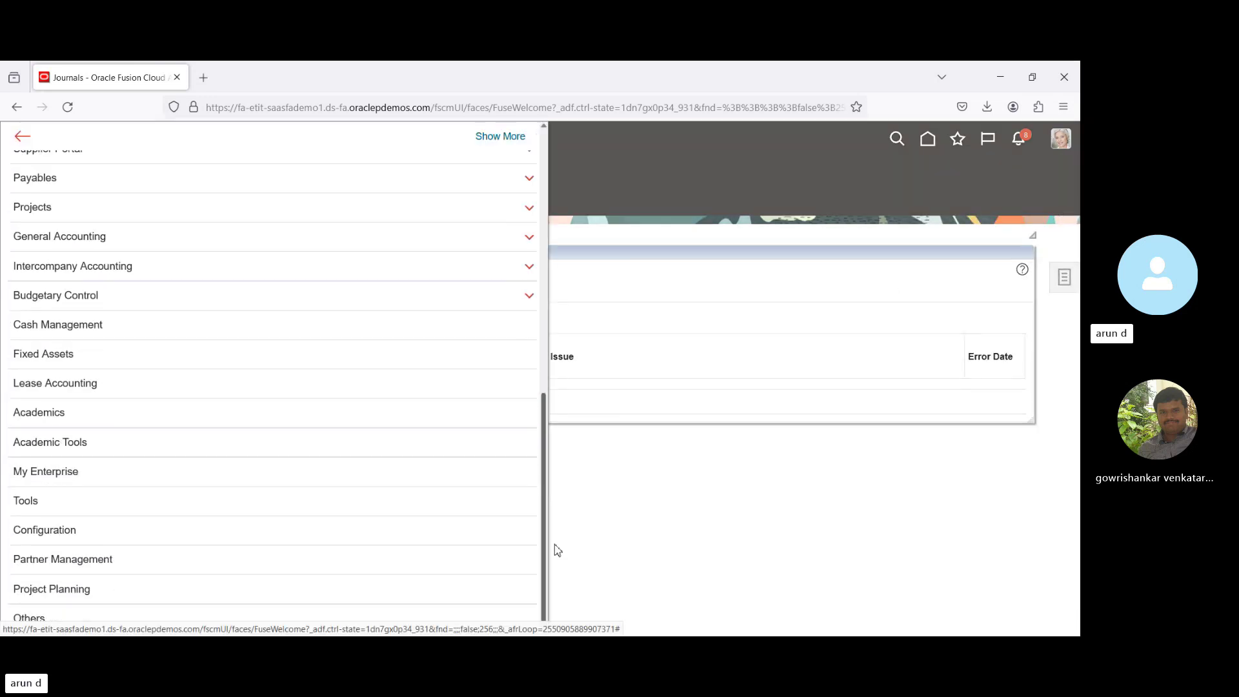
pyautogui.click(52, 503)
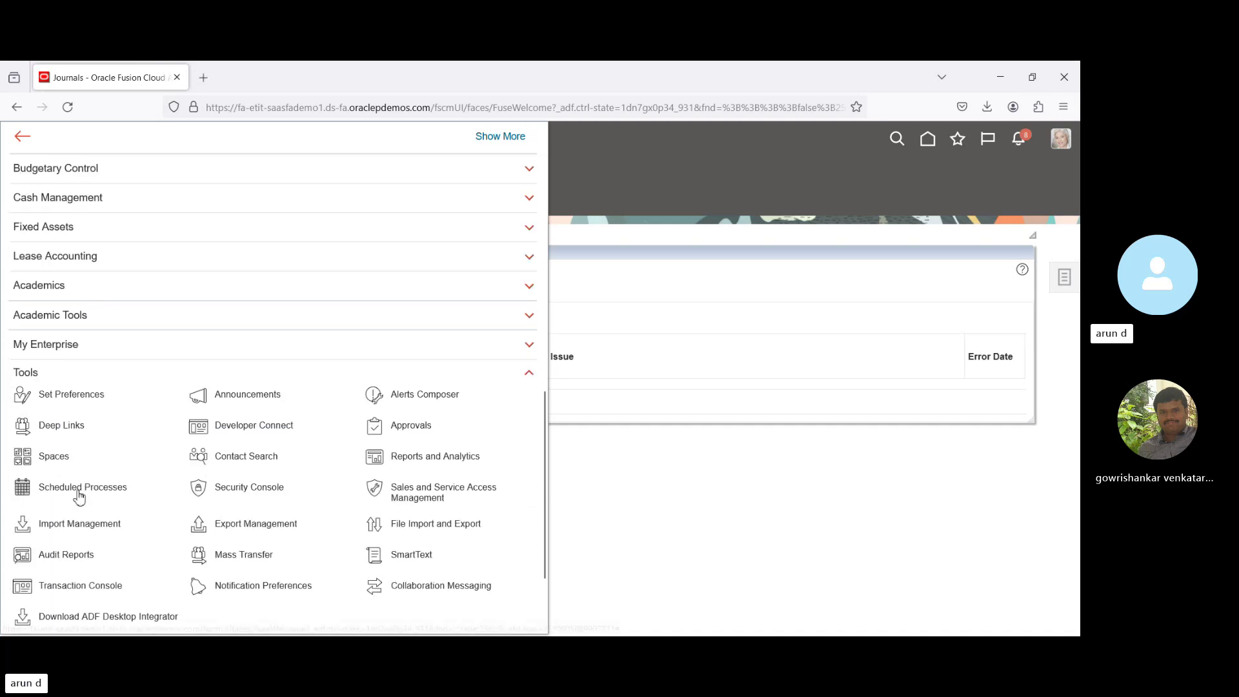
# Open Scheduled Processes and select the latest Post Journals for Single Ledger run, 7018369.
pyautogui.click(79, 488)
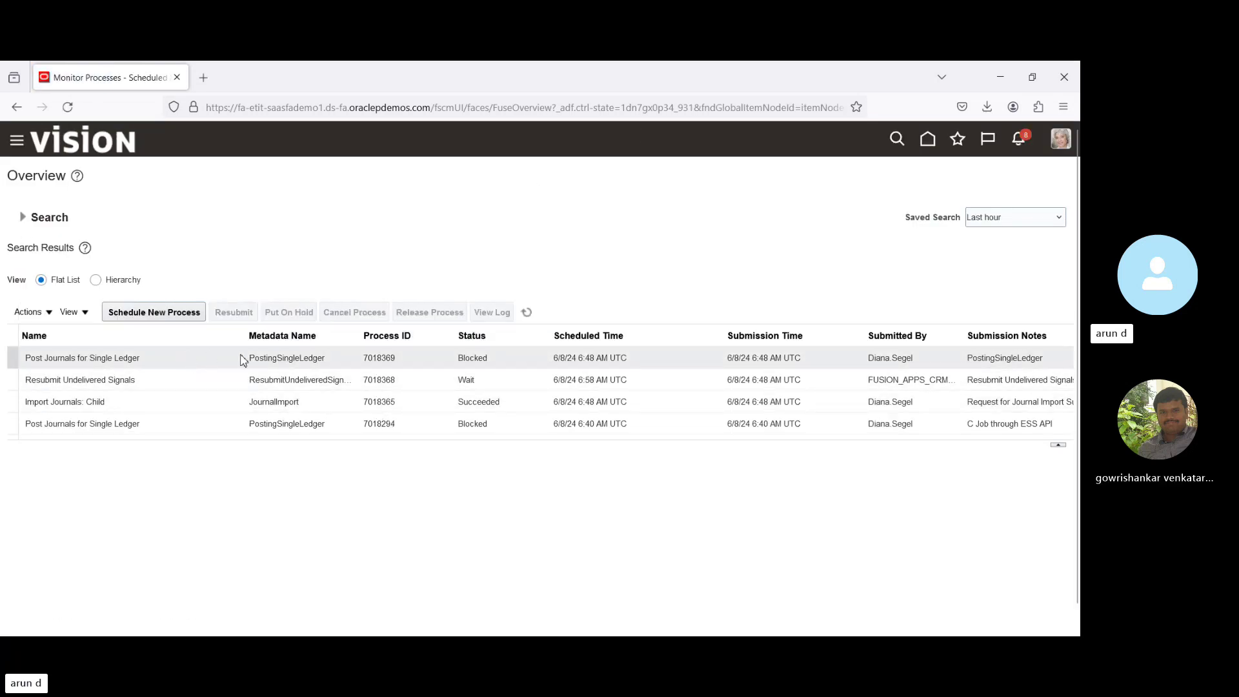
pyautogui.click(168, 357)
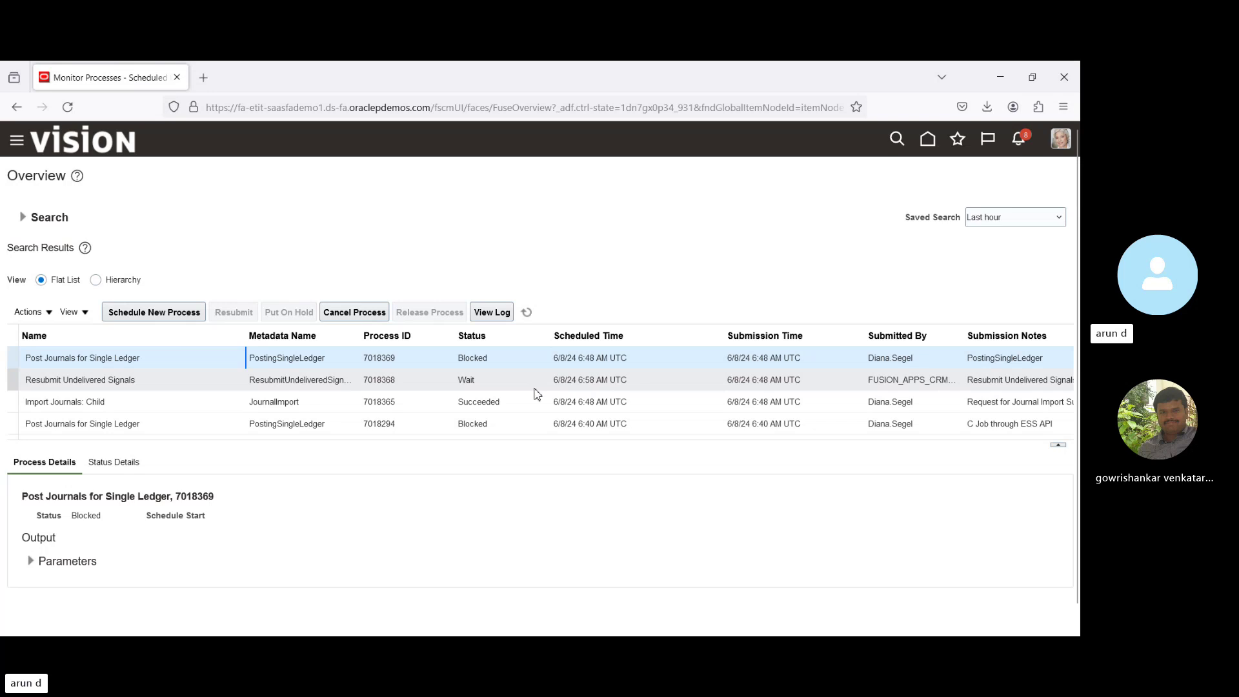
pyautogui.press('Tab')
pyautogui.press('Tab')
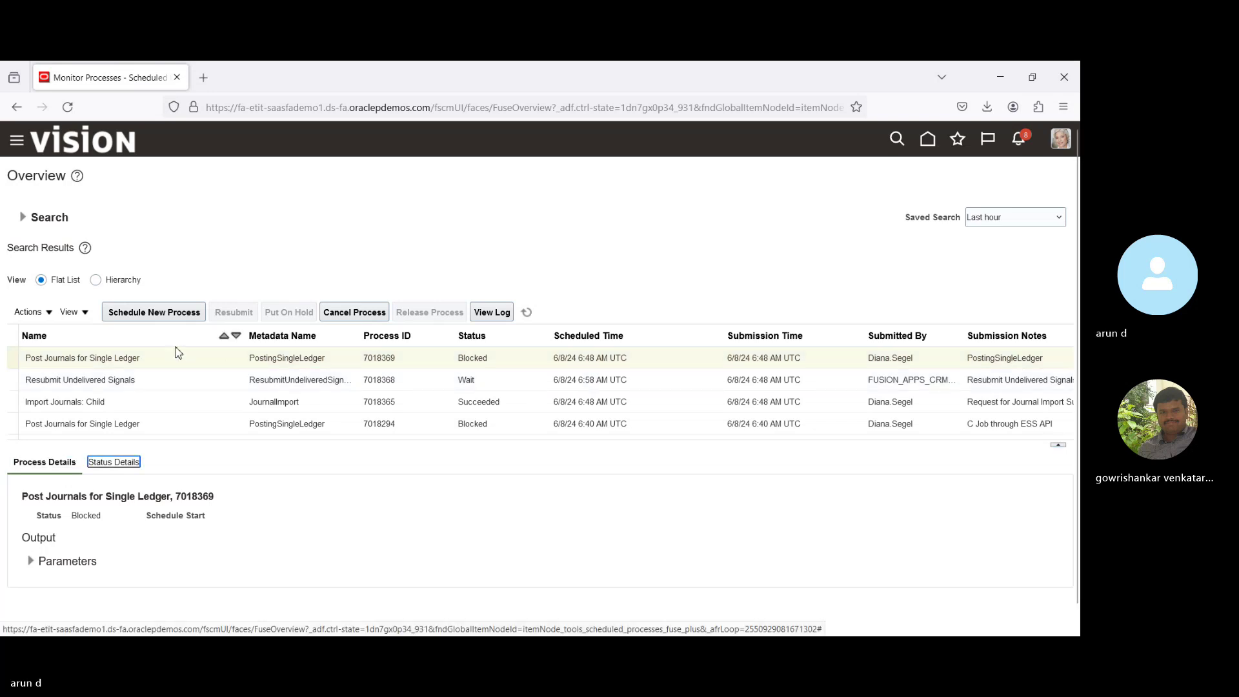
pyautogui.press('Tab')
pyautogui.press('Tab')
pyautogui.press('Tab')
pyautogui.press('Tab')
pyautogui.press('Tab')
pyautogui.press('Tab')
pyautogui.press('Tab')
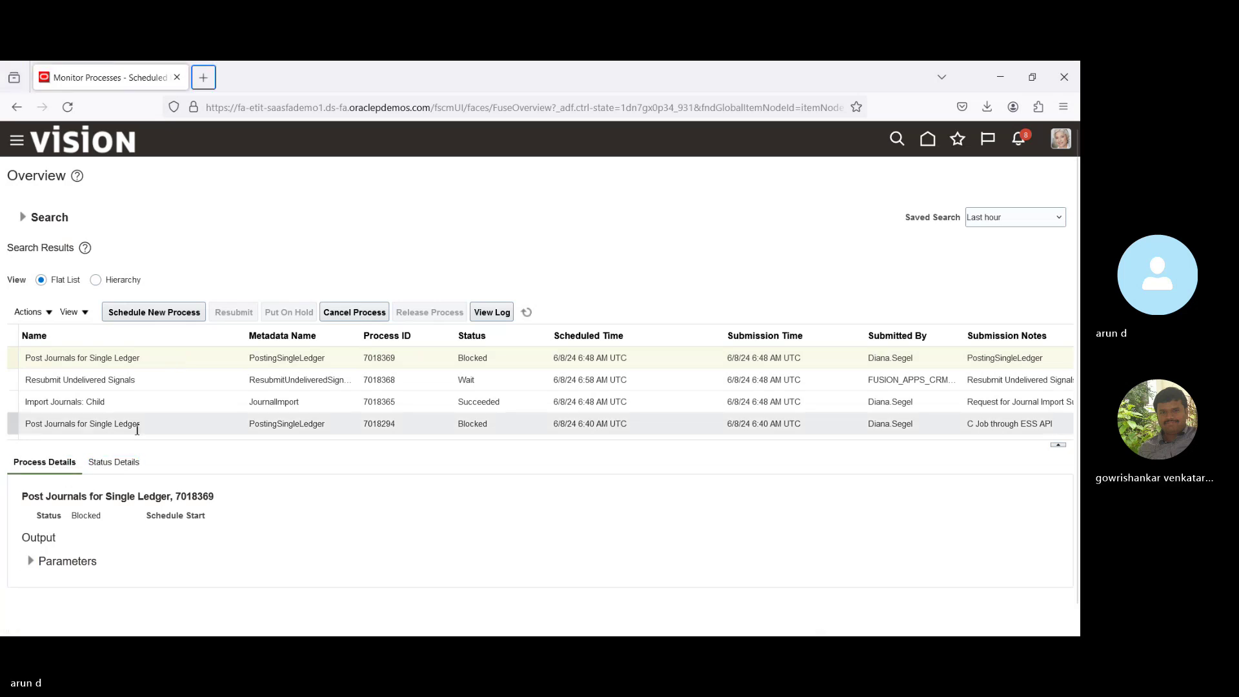
# Copy the blocked run's Submitted By user name and expand the process search criteria.
pyautogui.click(116, 381)
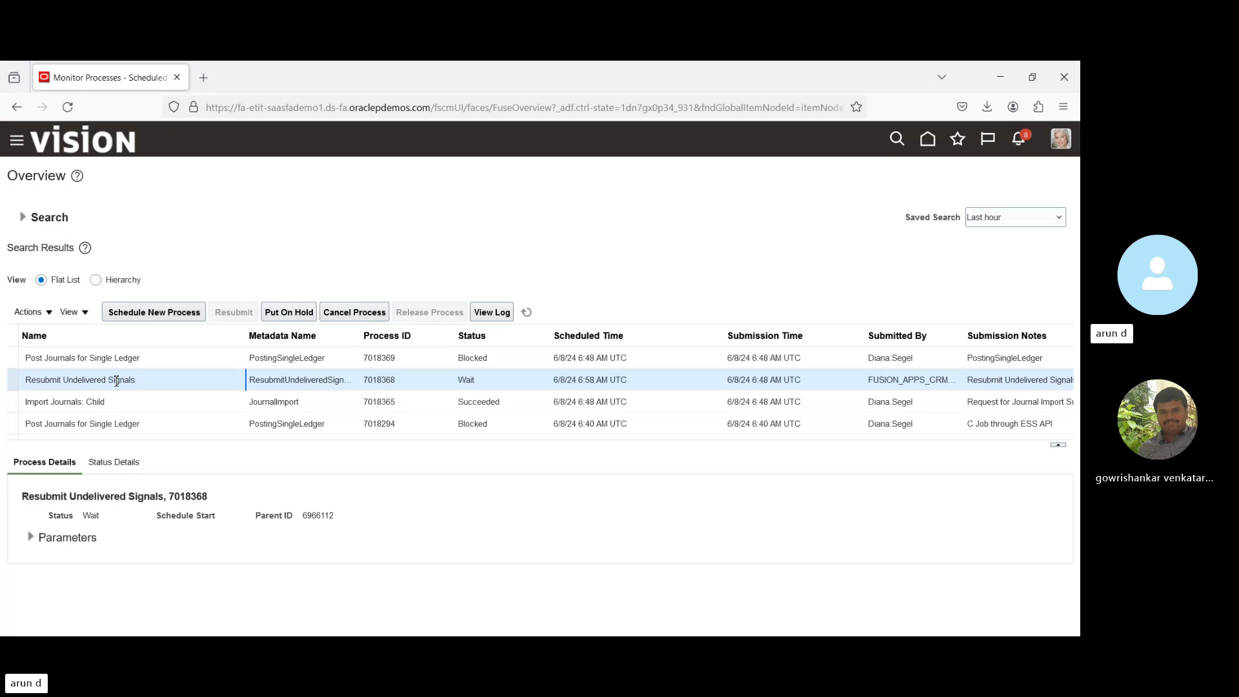
pyautogui.click(880, 359)
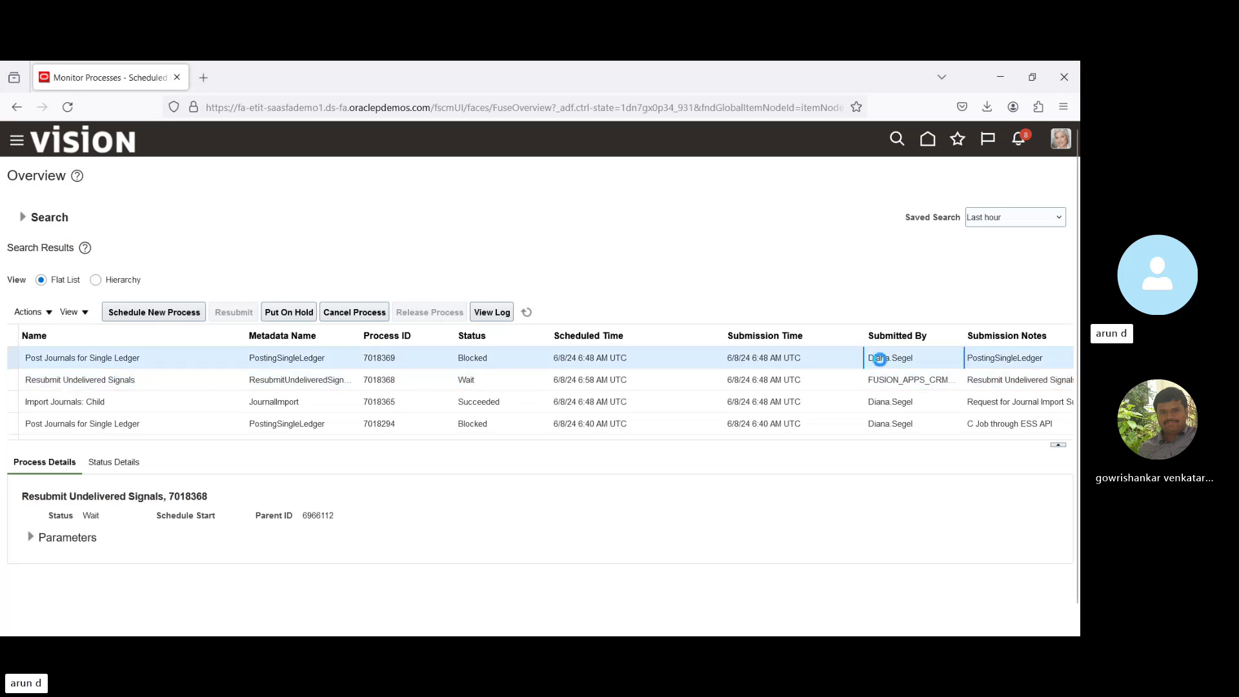
pyautogui.tripleClick(879, 359)
pyautogui.hotkey('ctrl', 'c')
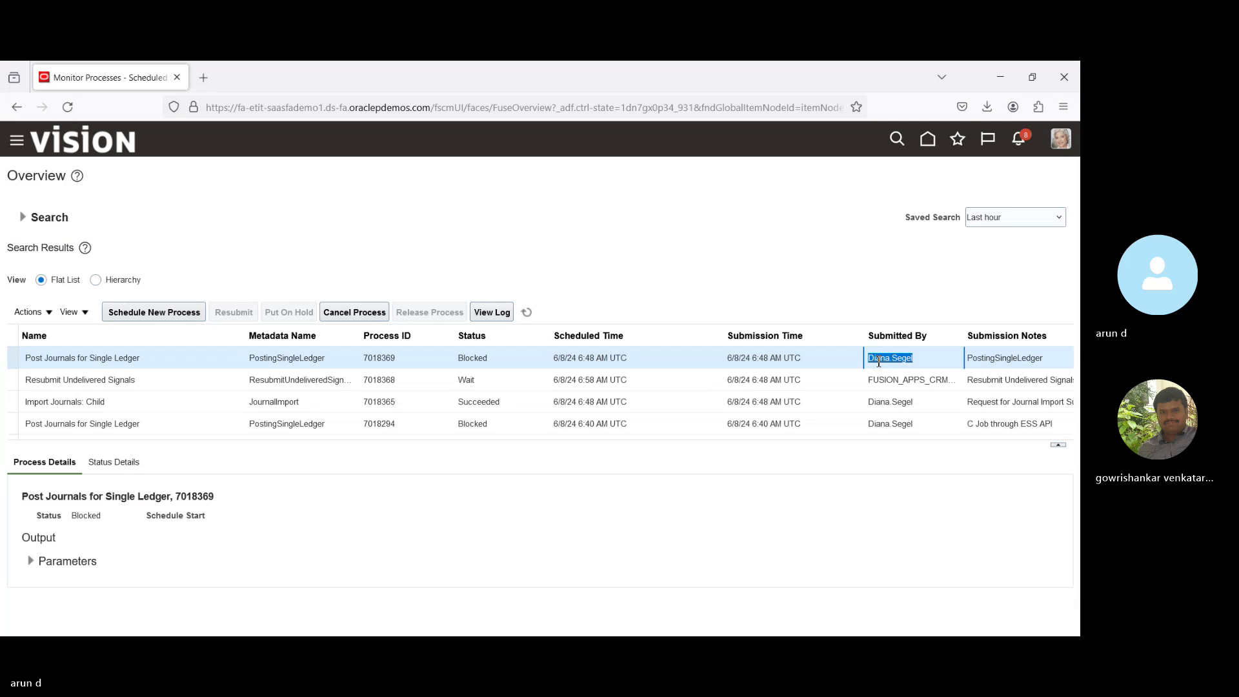
pyautogui.click(23, 217)
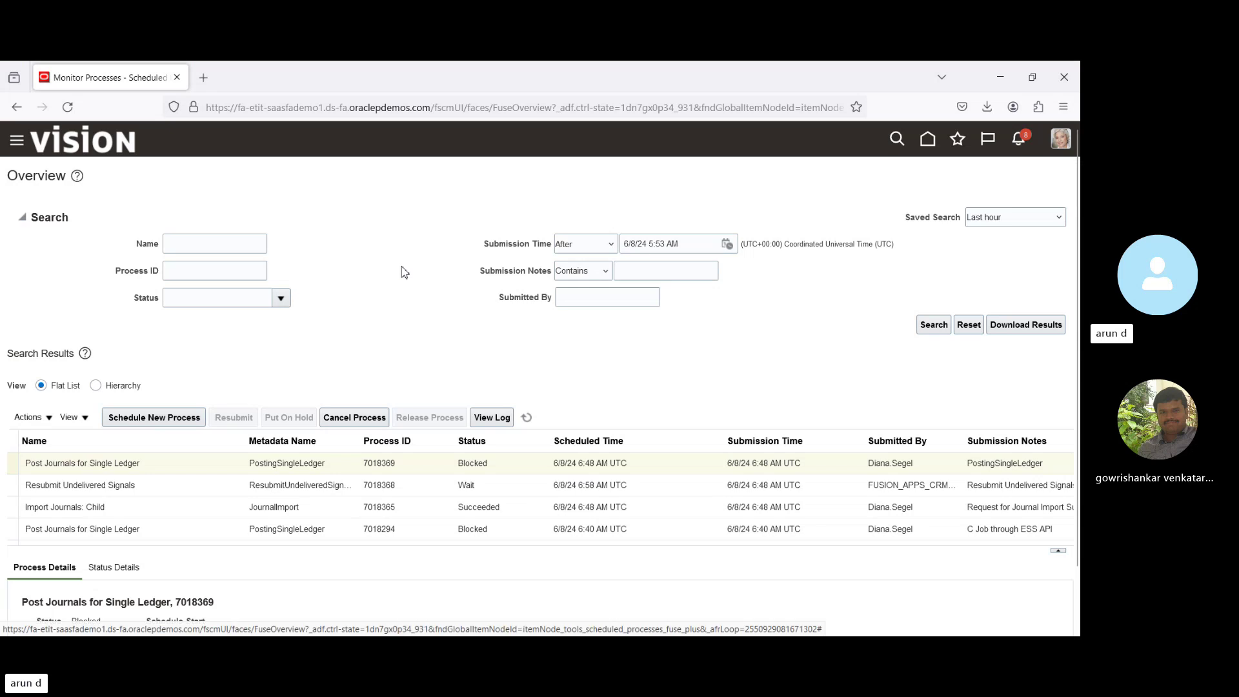
# Filter scheduled processes by the copied Submitted By user name.
pyautogui.click(588, 301)
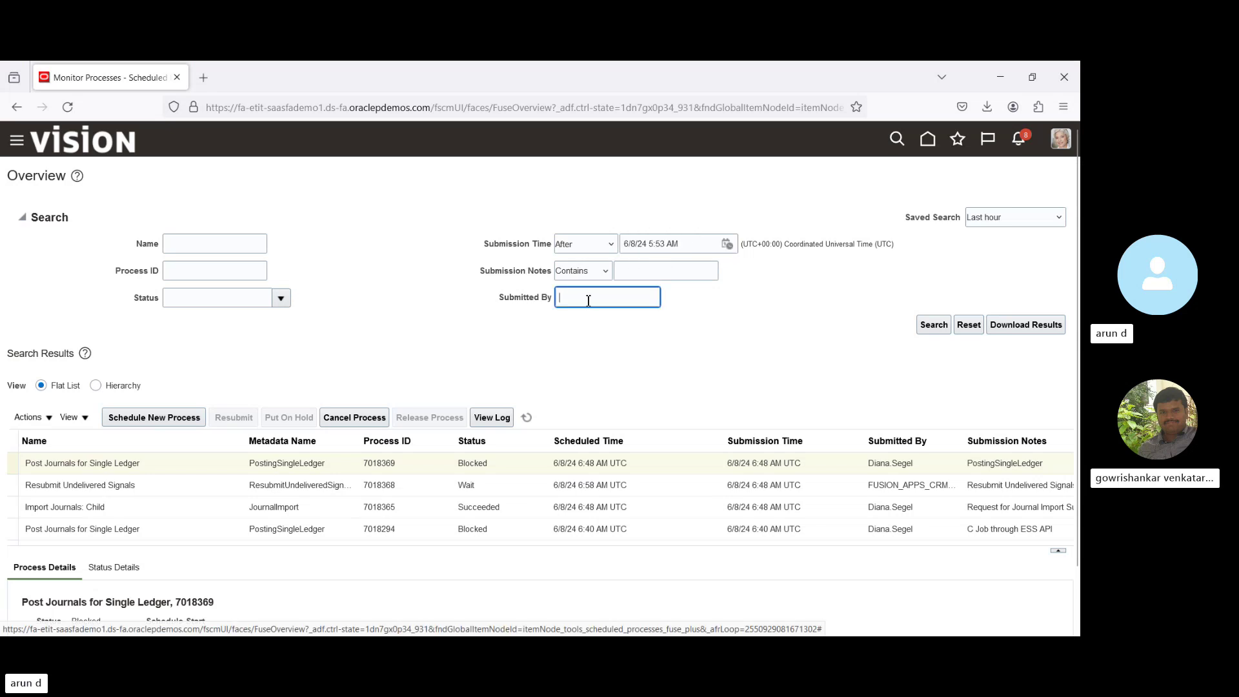
pyautogui.hotkey('ctrl', 'v')
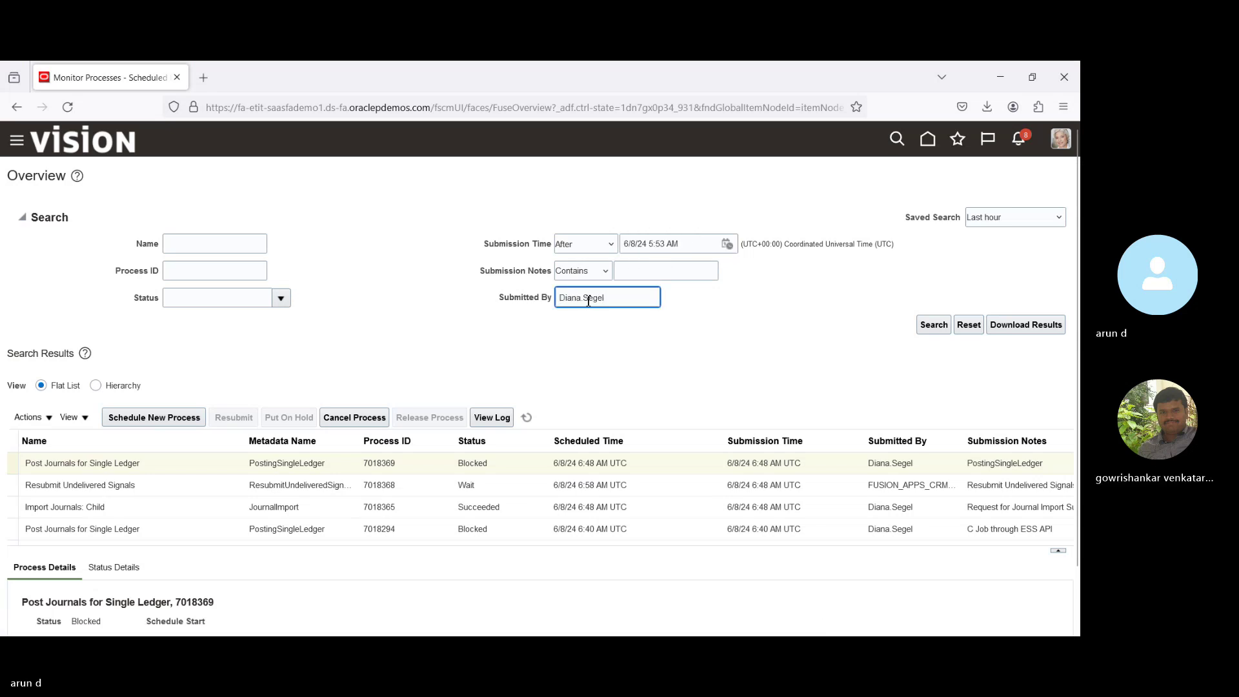
pyautogui.click(925, 331)
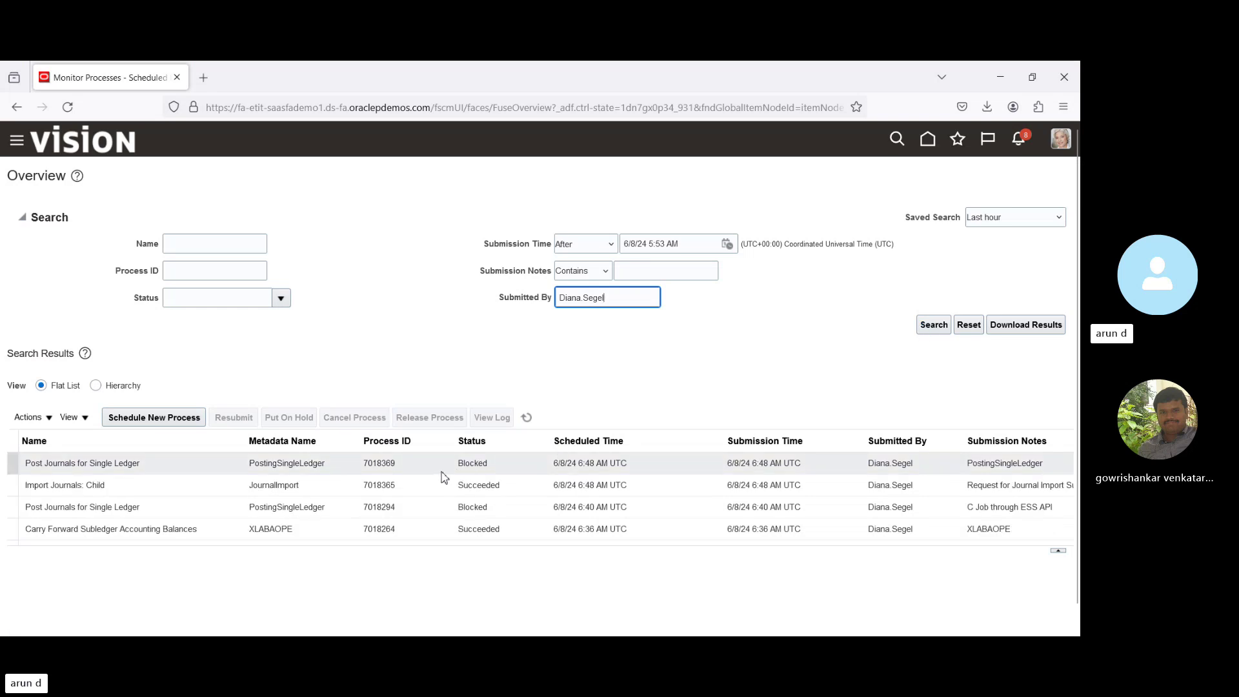
# Show the process details of Import Journals: Child run 7018365.
pyautogui.click(434, 507)
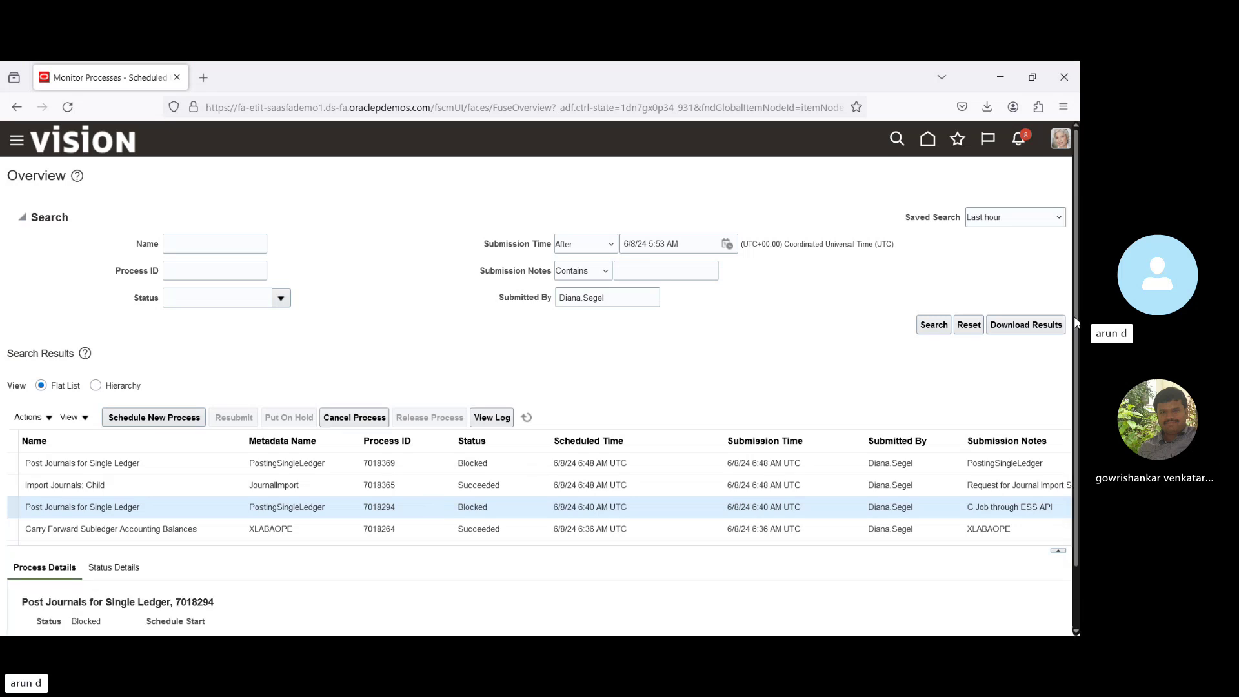
pyautogui.scroll(-2, 1079, 474)
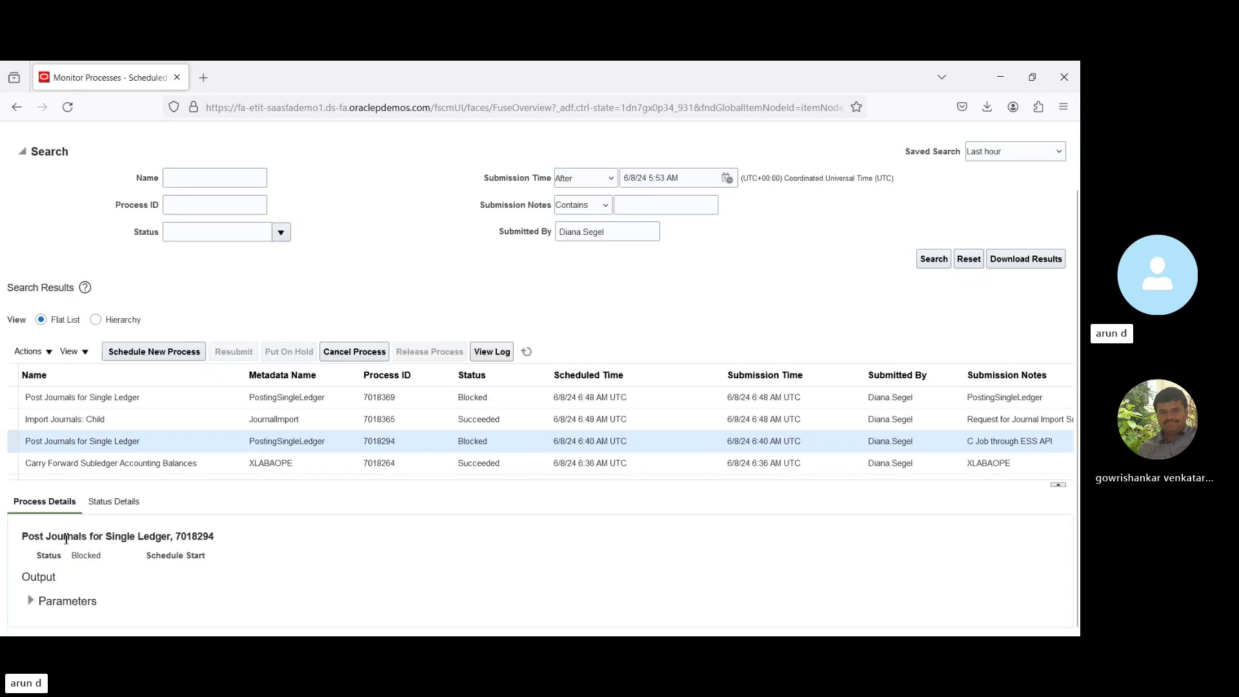
pyautogui.click(200, 421)
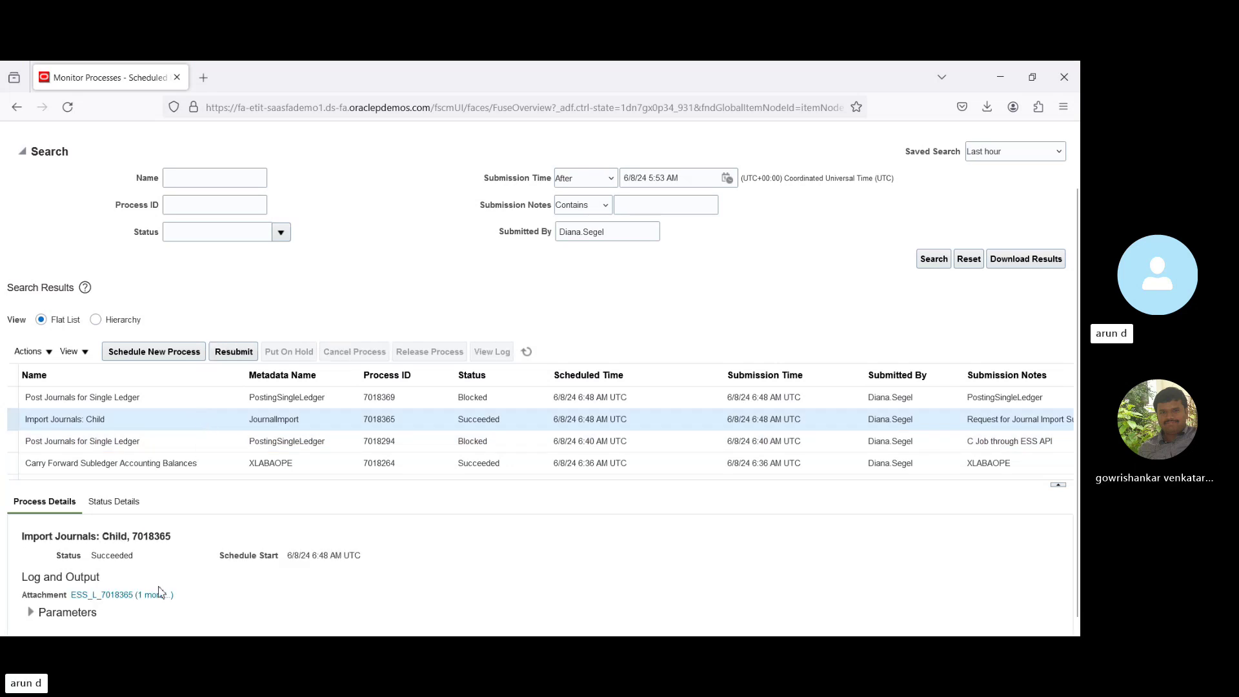
# Download and open the 7018365.txt output file from the process attachments.
pyautogui.click(147, 597)
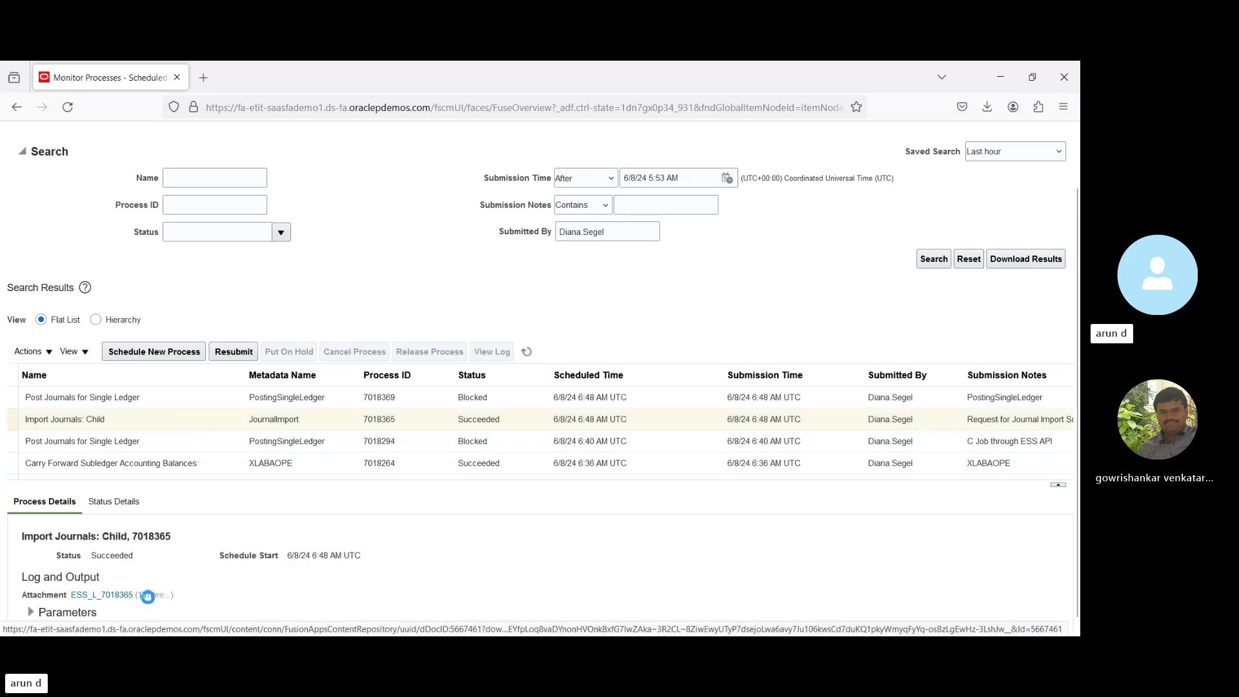
pyautogui.click(148, 601)
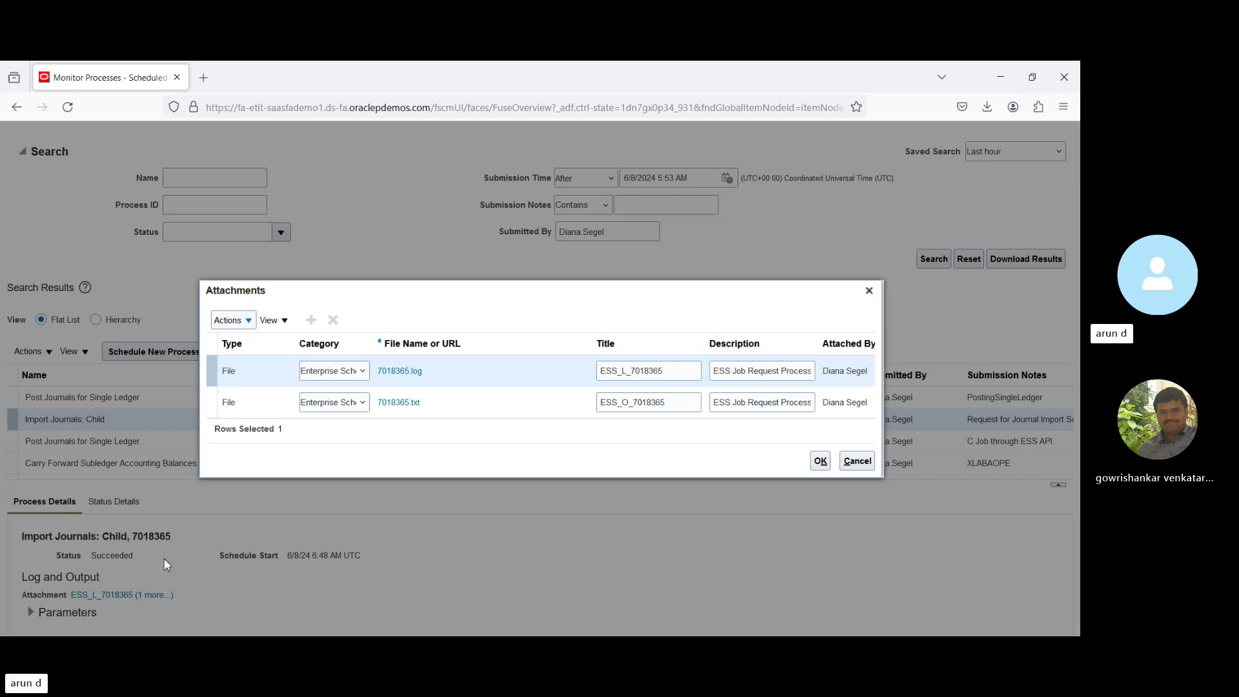
pyautogui.click(395, 404)
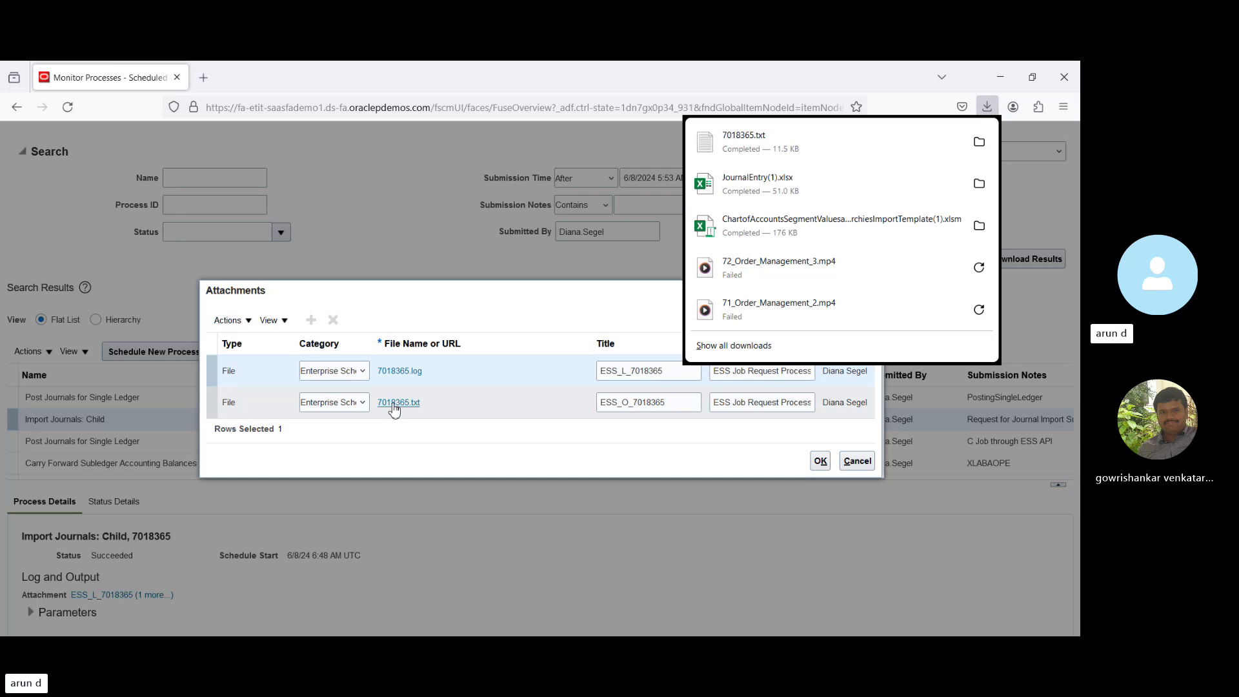
pyautogui.click(787, 150)
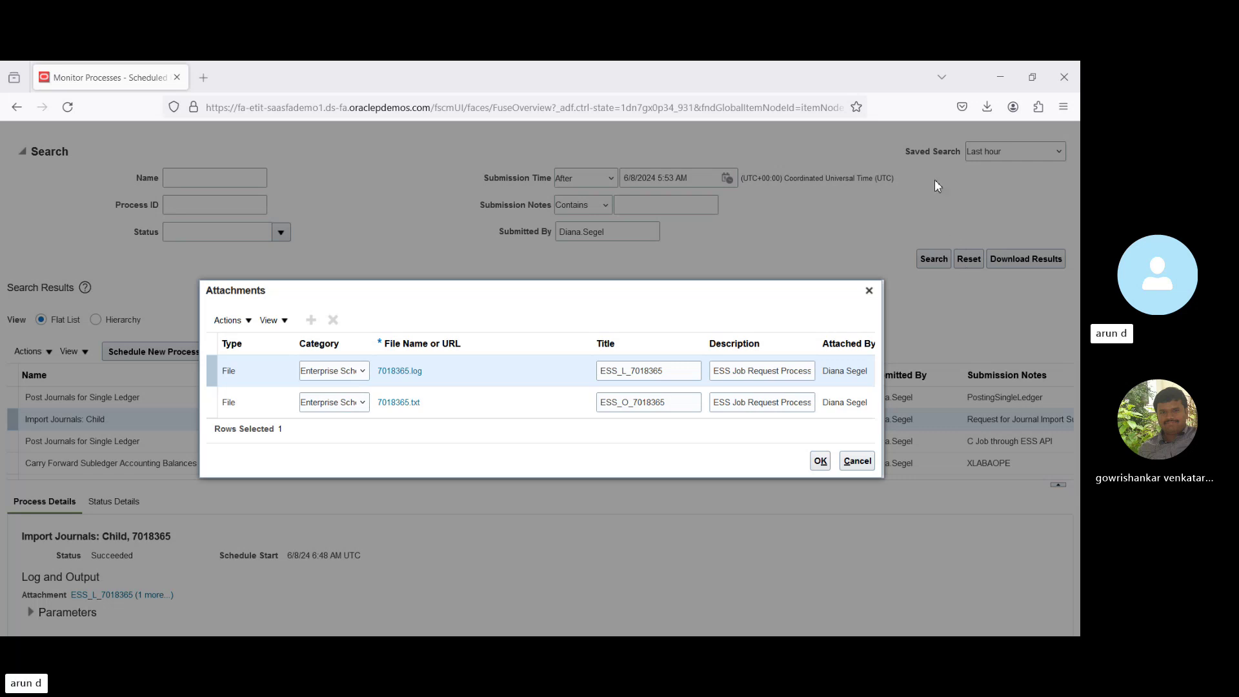
# Close the attachments list and return to the home page.
pyautogui.click(868, 291)
pyautogui.scroll(2, 998, 188)
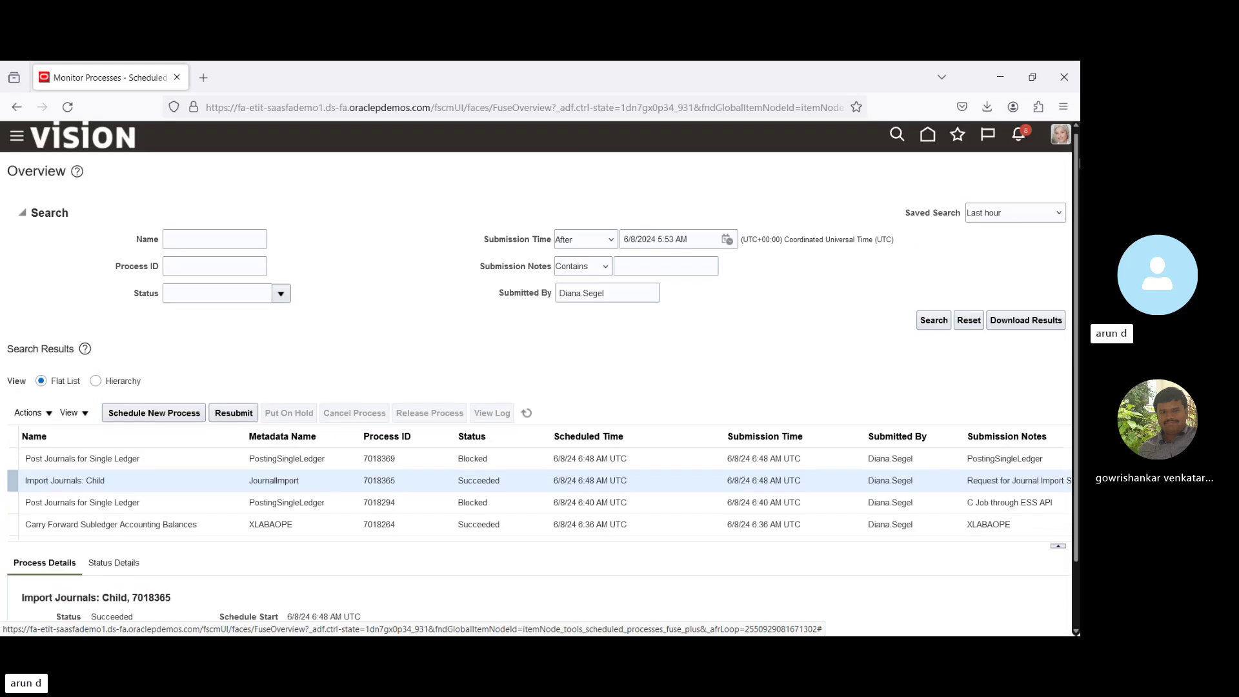
pyautogui.click(929, 142)
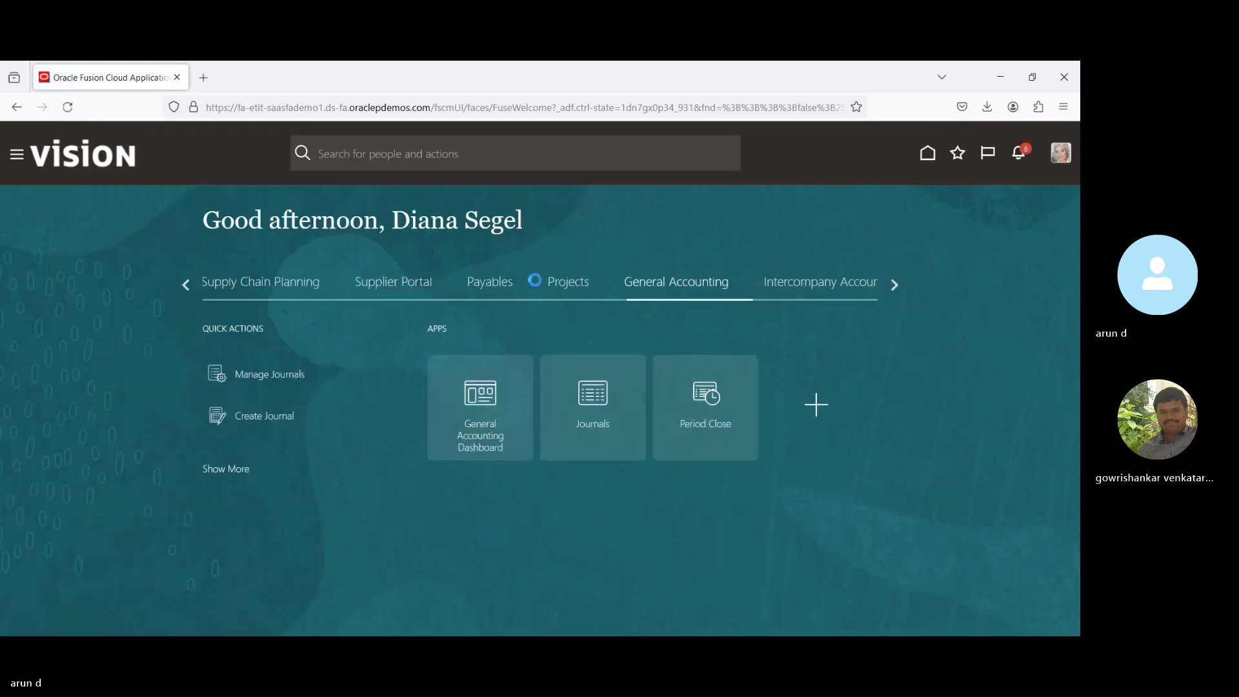
# In Period Close, switch the data access set from BPI_PL to BPI_SL.
pyautogui.click(699, 391)
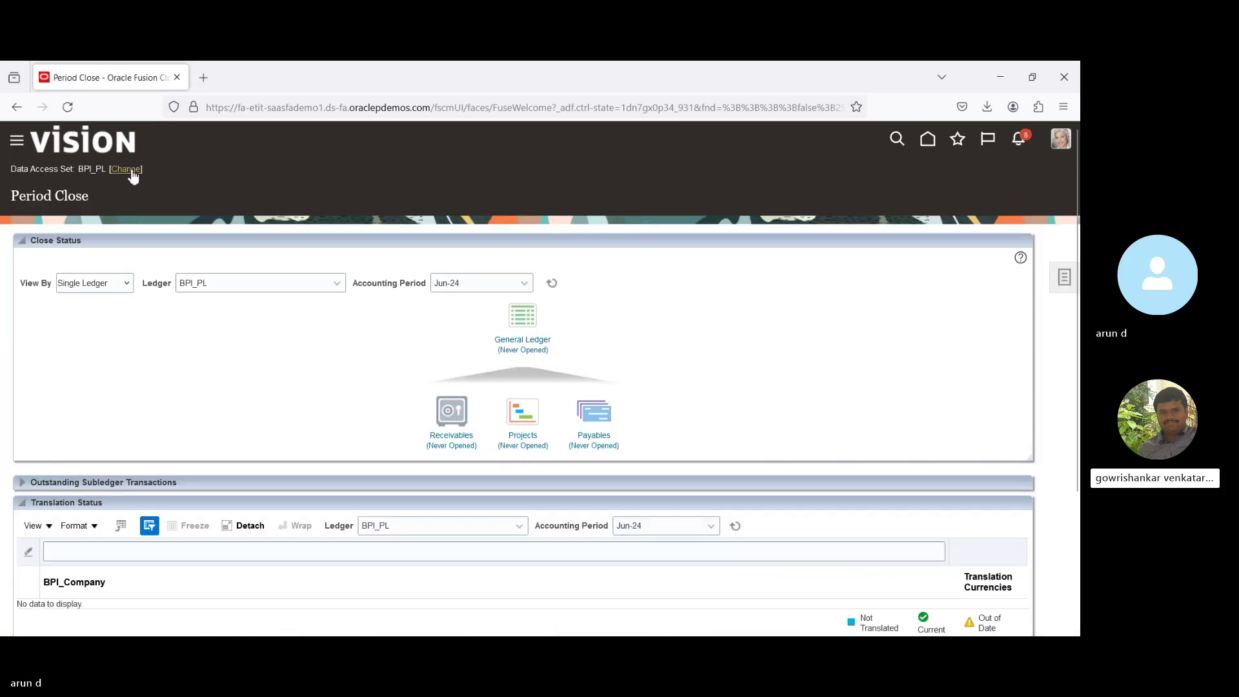
pyautogui.click(131, 171)
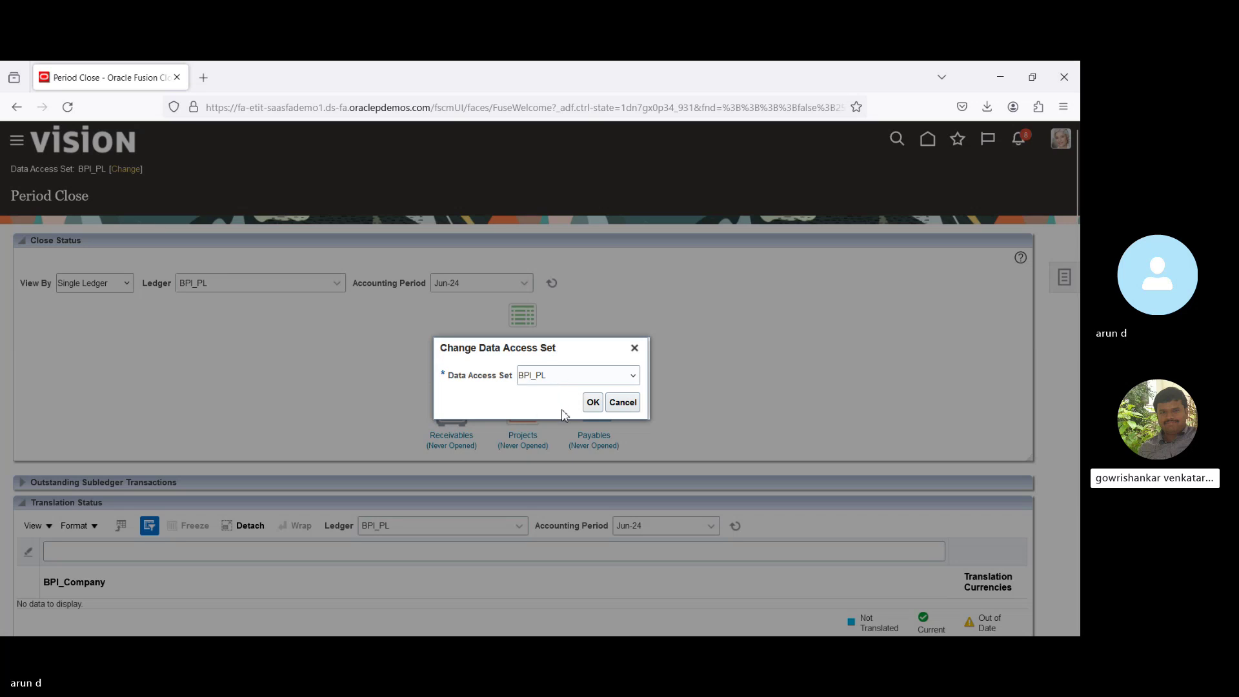
pyautogui.press('Down')
pyautogui.press('Down')
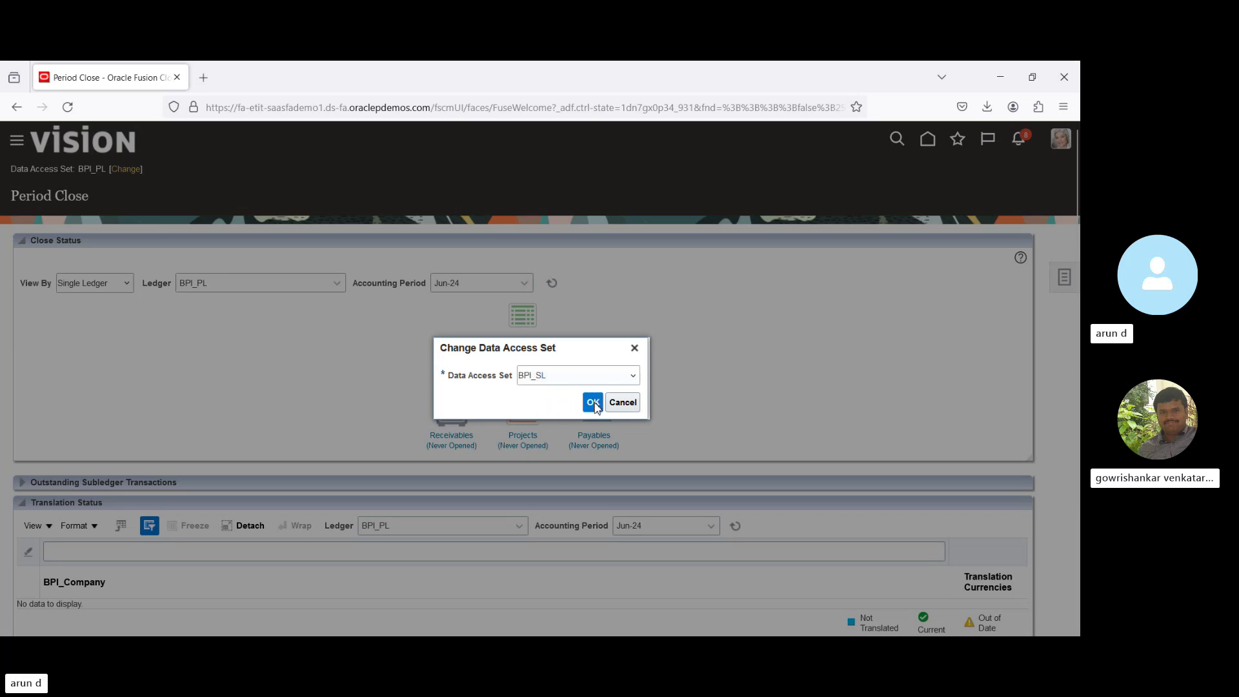
pyautogui.click(593, 403)
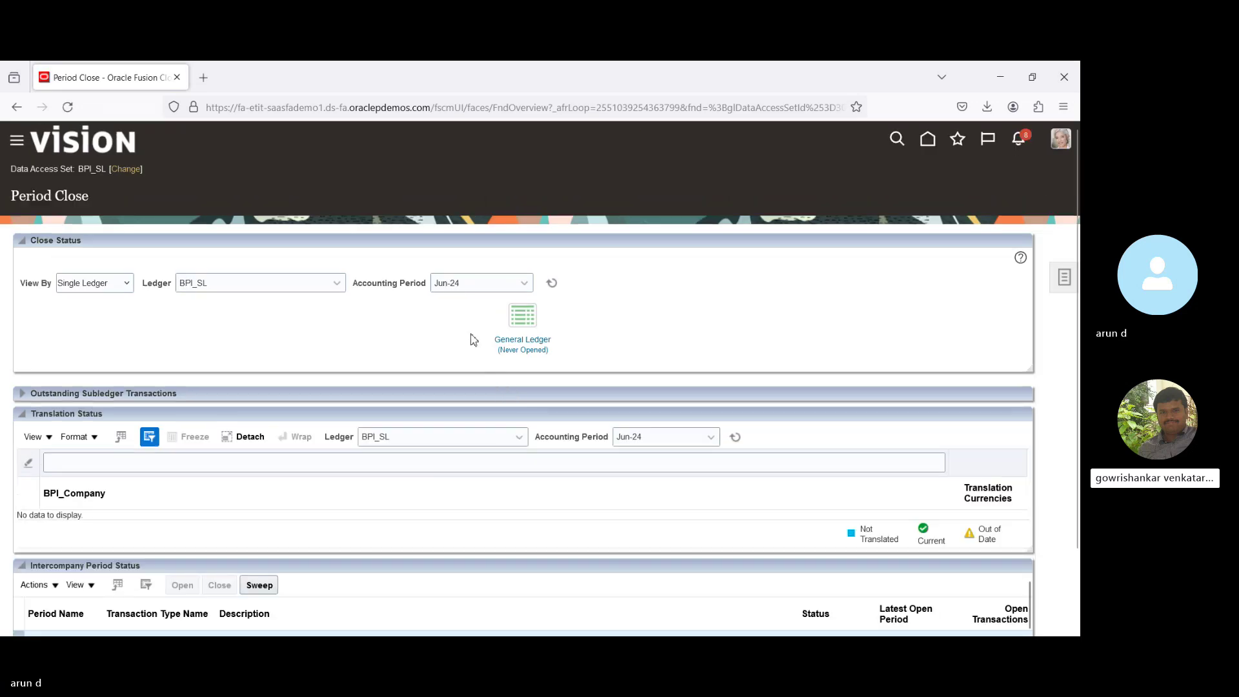
# Choose Apr-24 as the accounting period and refresh BPI_SL's close status.
pyautogui.click(523, 286)
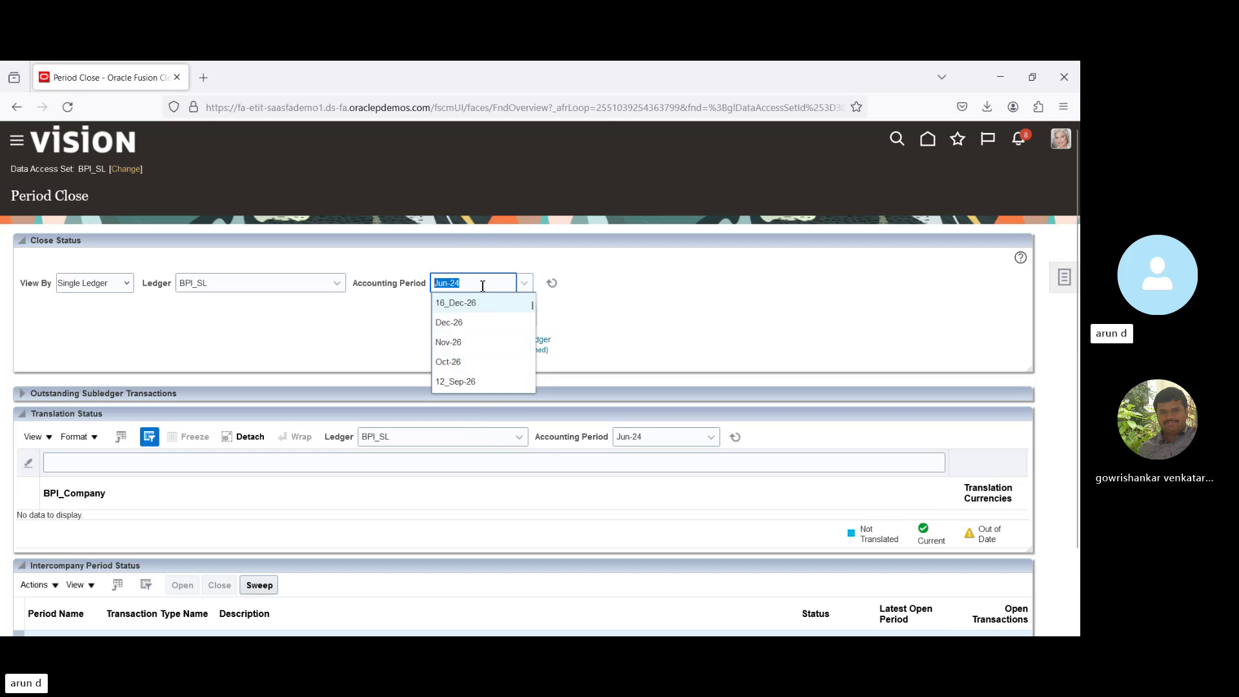
pyautogui.write('a')
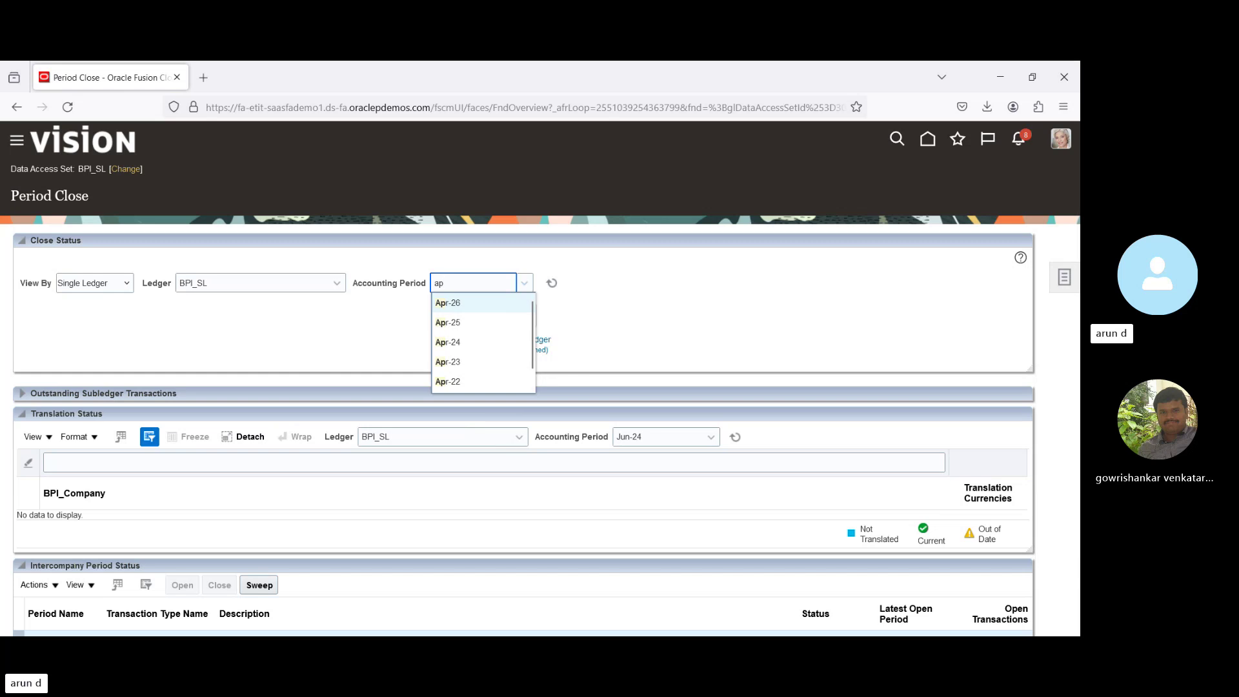
pyautogui.write('p')
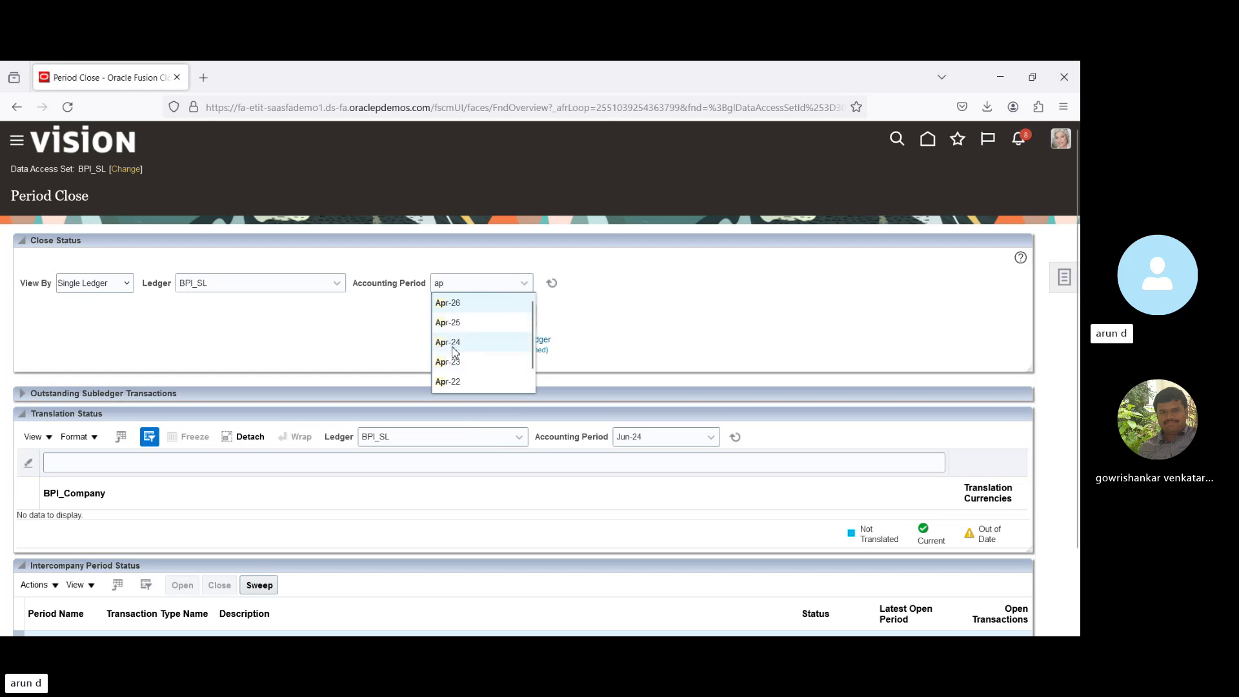
pyautogui.click(474, 343)
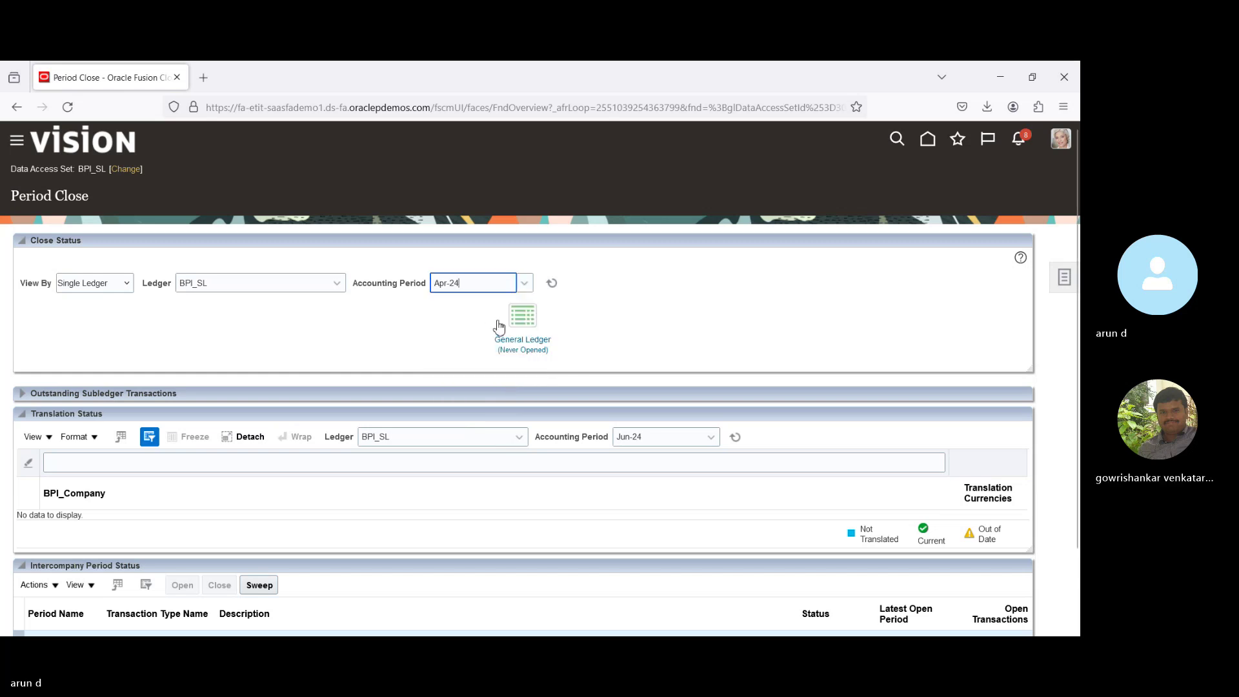
pyautogui.press('Tab')
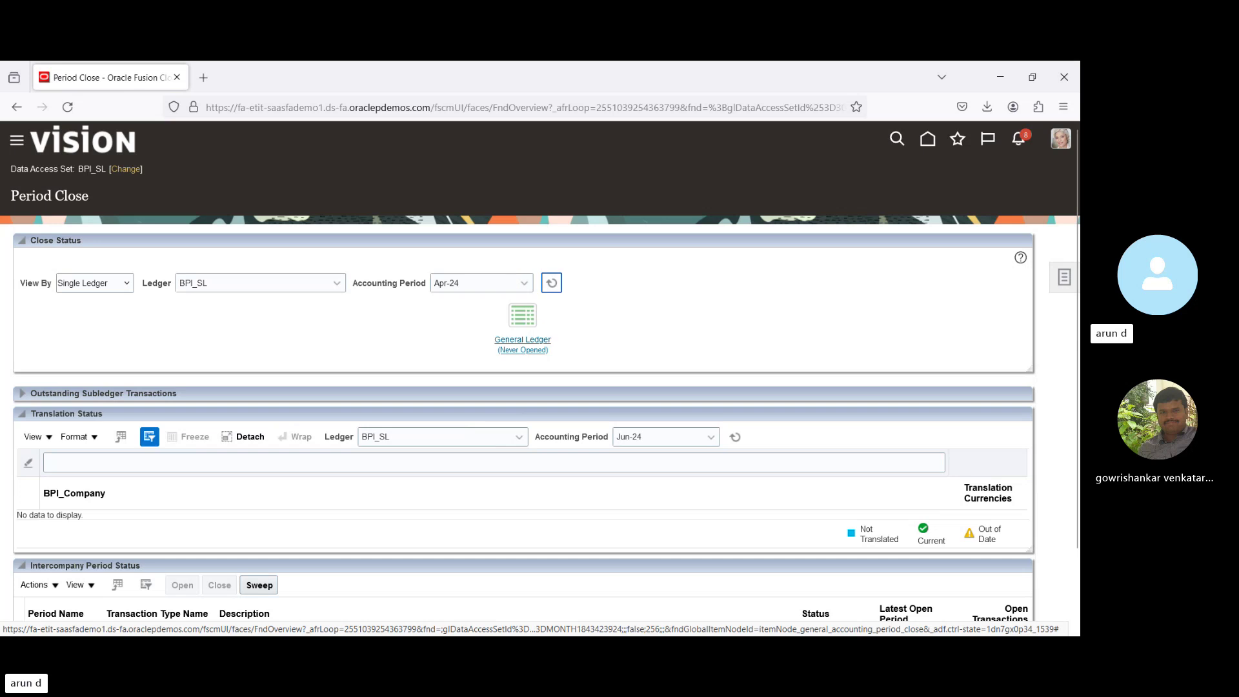
pyautogui.click(552, 285)
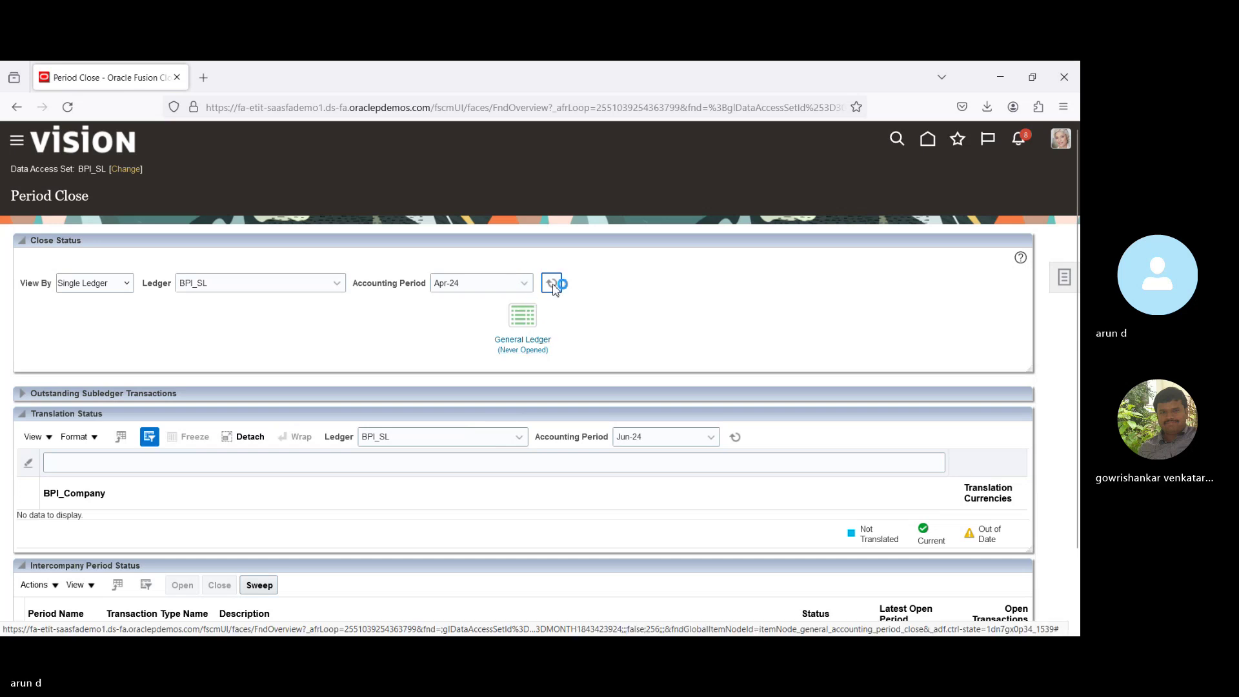
# Open Jan-21 as BPI_SL's first General Ledger period, confirming the warning, then finish.
pyautogui.click(528, 351)
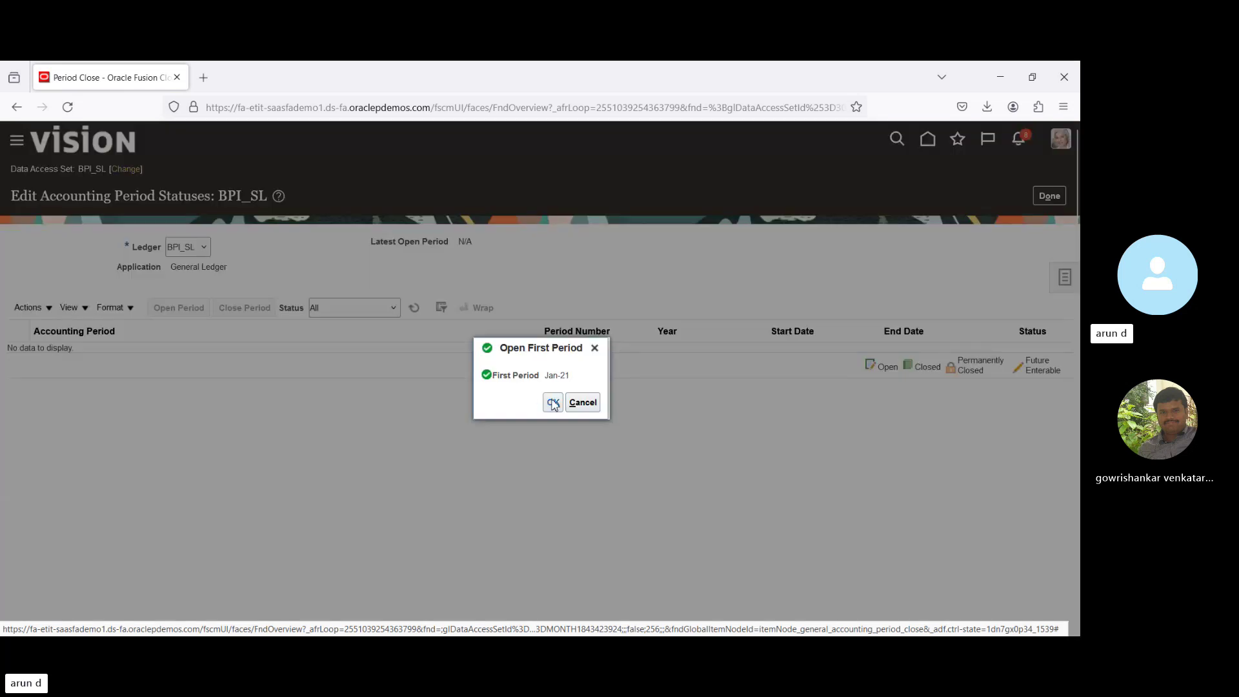
pyautogui.click(553, 403)
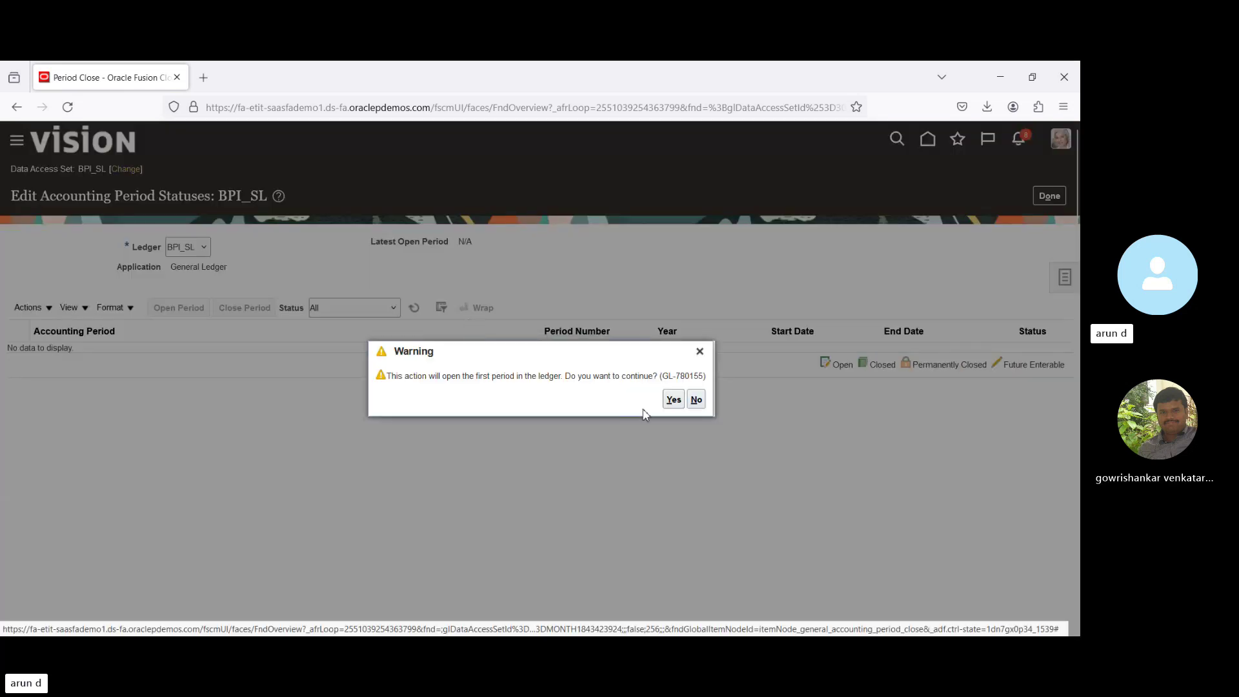
pyautogui.click(673, 399)
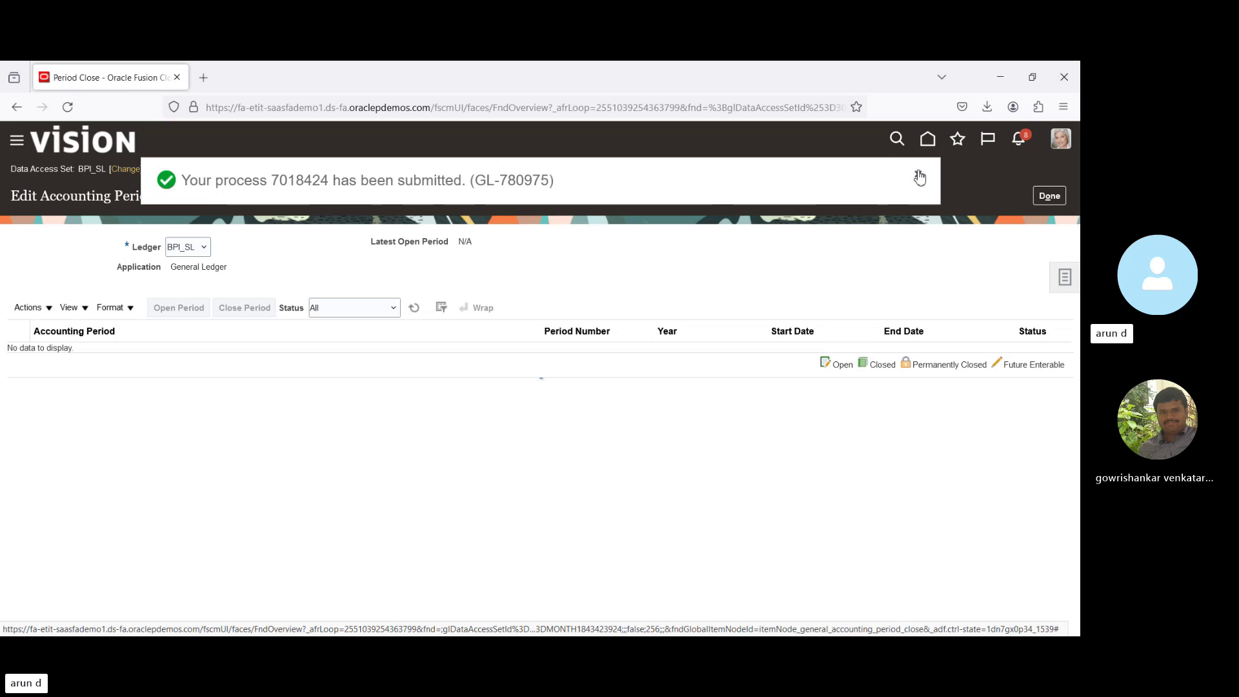
pyautogui.click(920, 177)
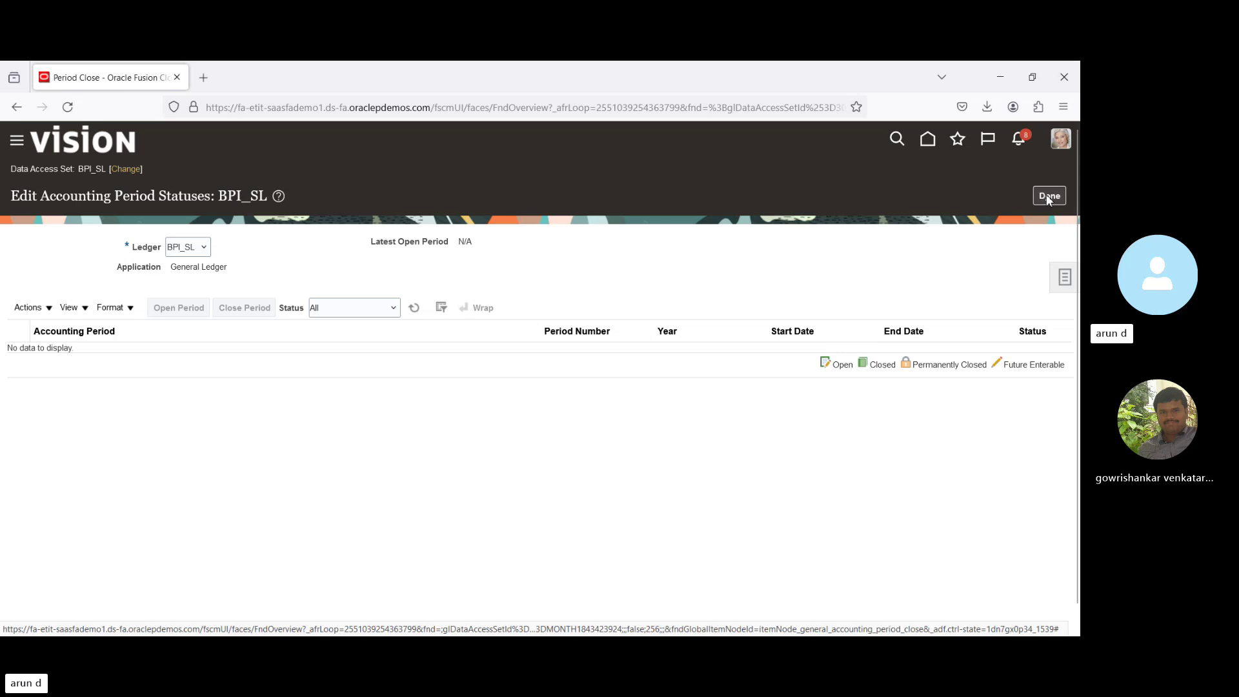
pyautogui.click(1048, 196)
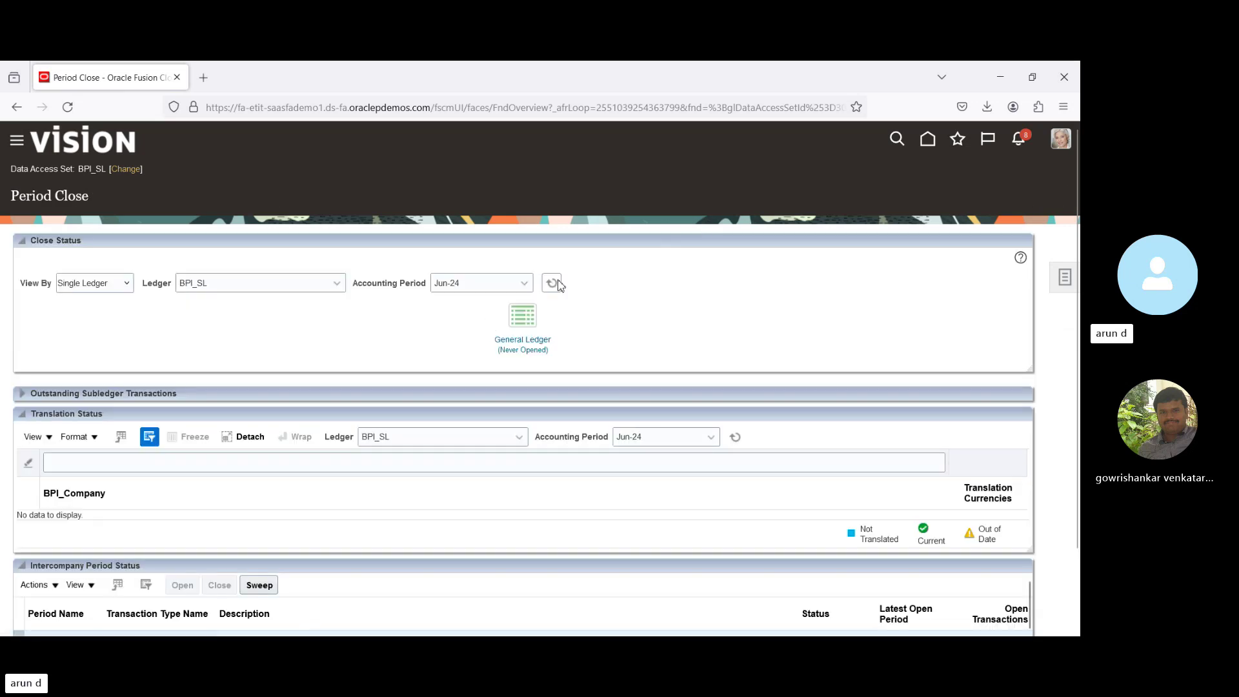
# Refresh BPI_SL's Apr-24 close status, which still shows General Ledger never opened, and open the Navigator.
pyautogui.click(552, 283)
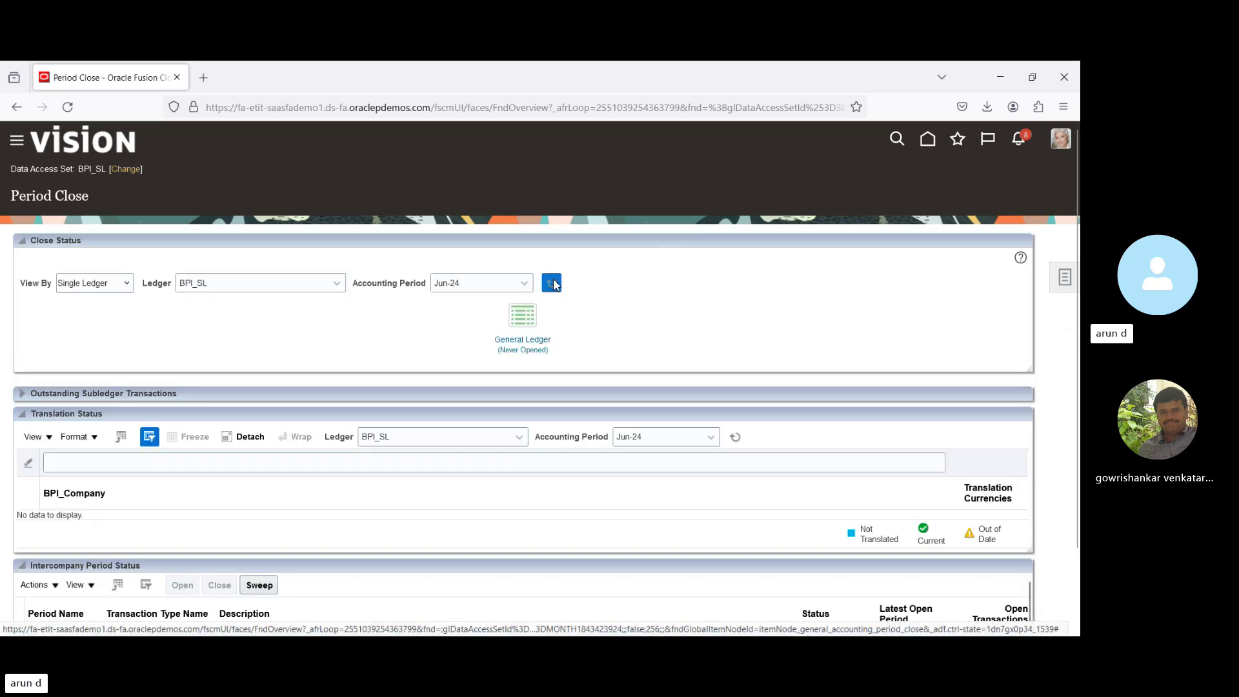
pyautogui.click(498, 283)
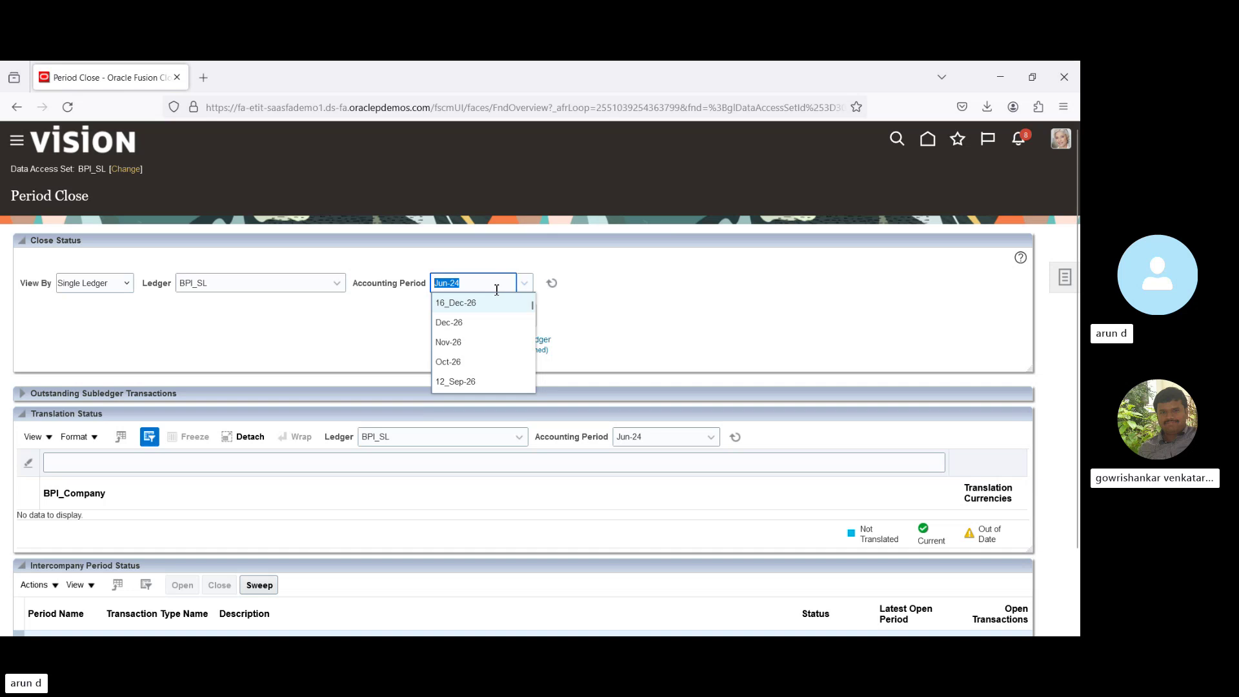
pyautogui.write('ap')
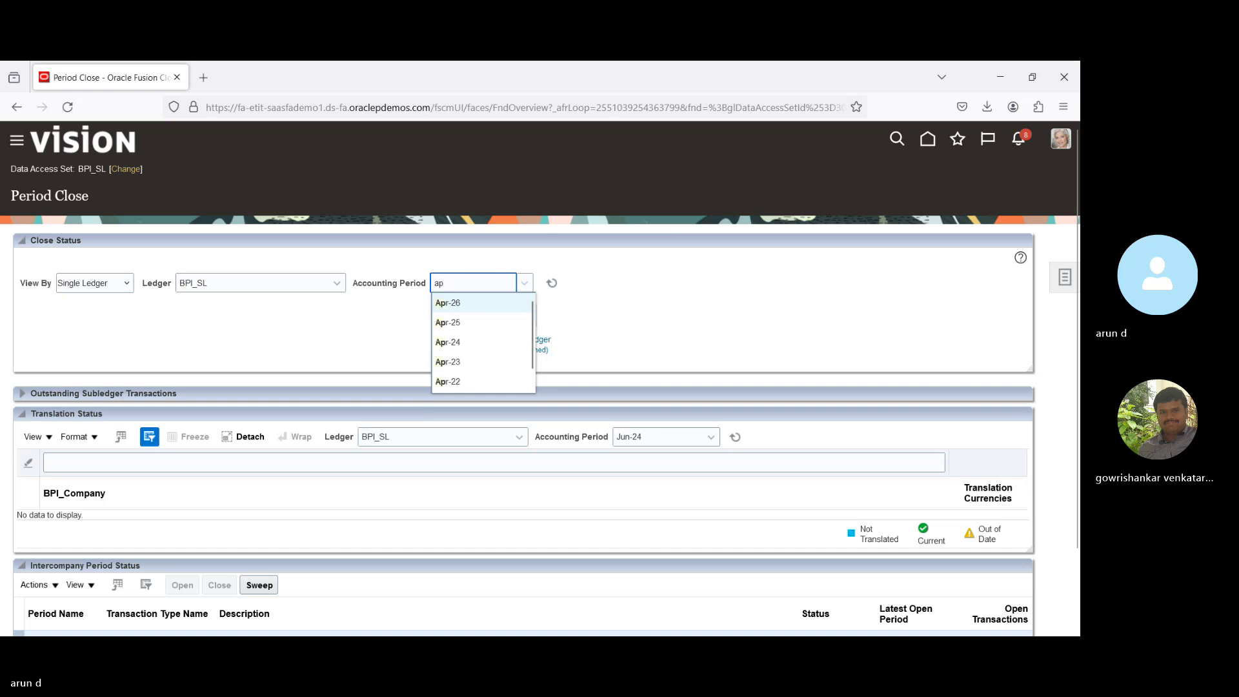
pyautogui.click(452, 342)
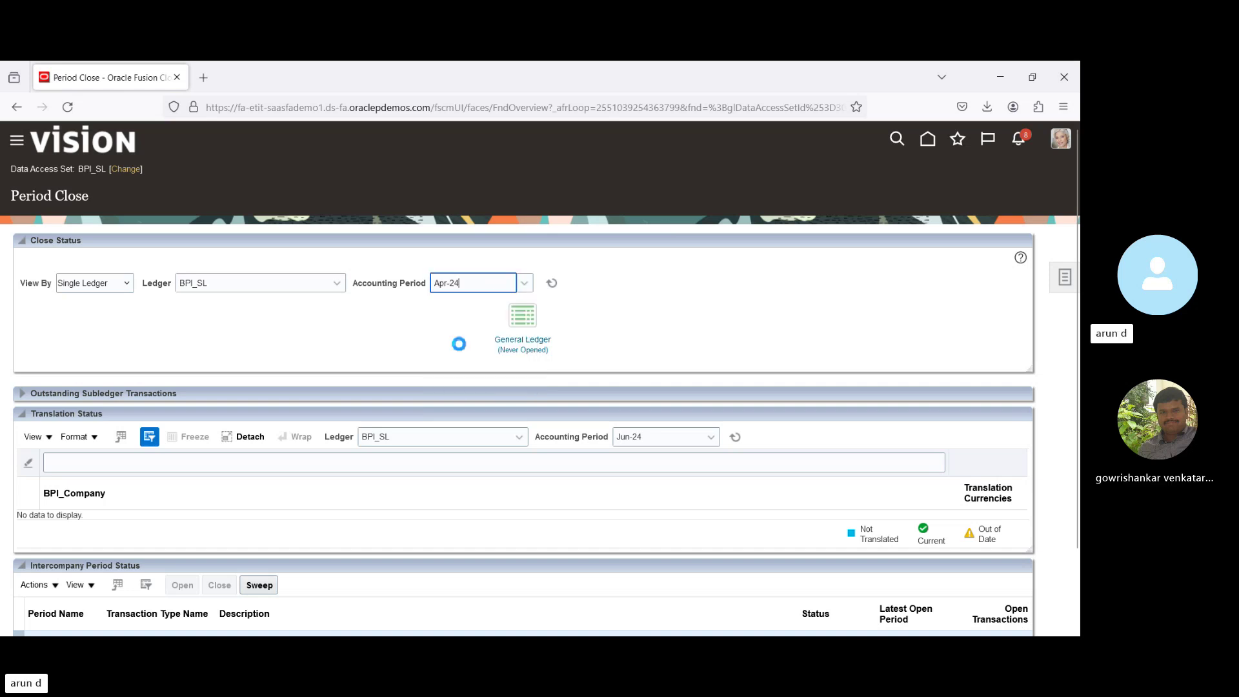
pyautogui.click(552, 284)
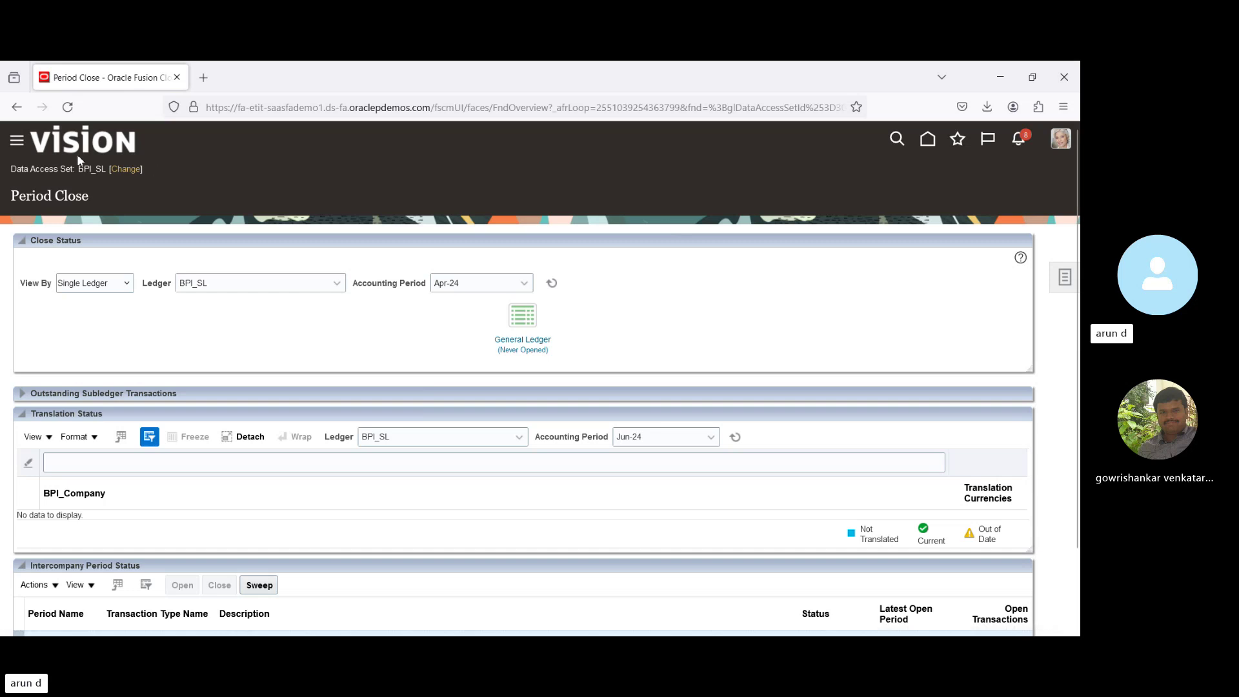
pyautogui.click(16, 144)
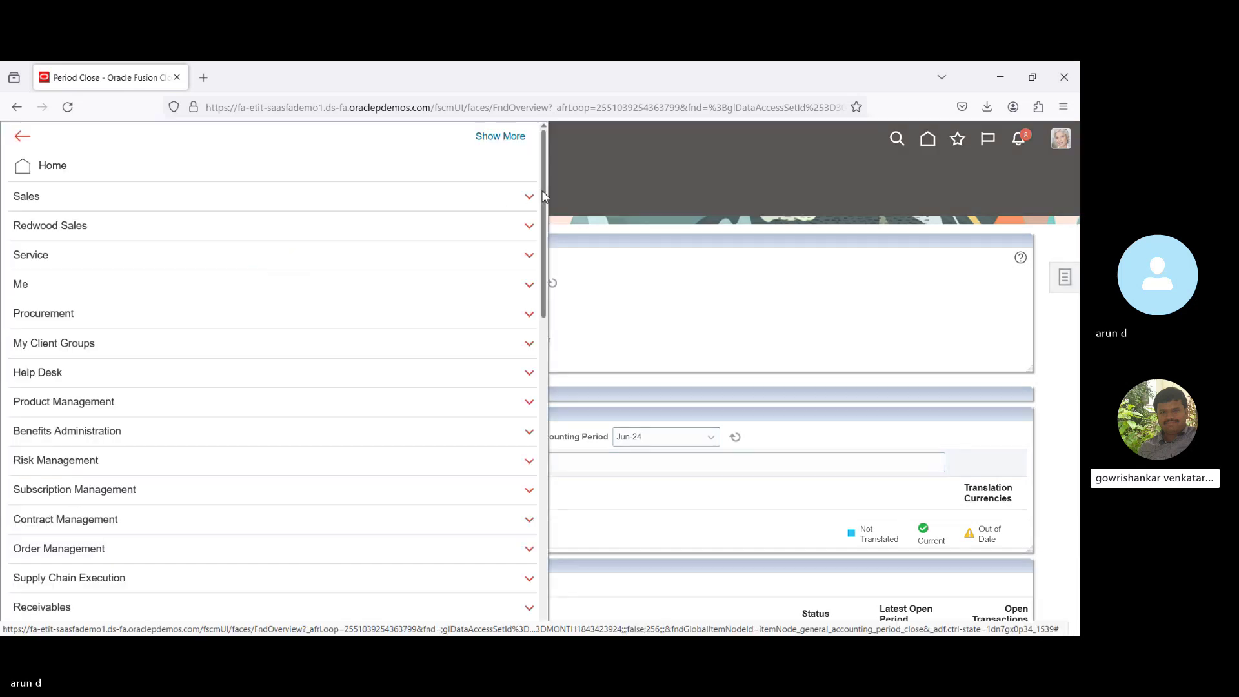
# Refresh Scheduled Processes until Open General Ledger Periods 7018424 shows Succeeded, then return Home.
pyautogui.scroll(-10, 536, 426)
pyautogui.scroll(-4, 535, 439)
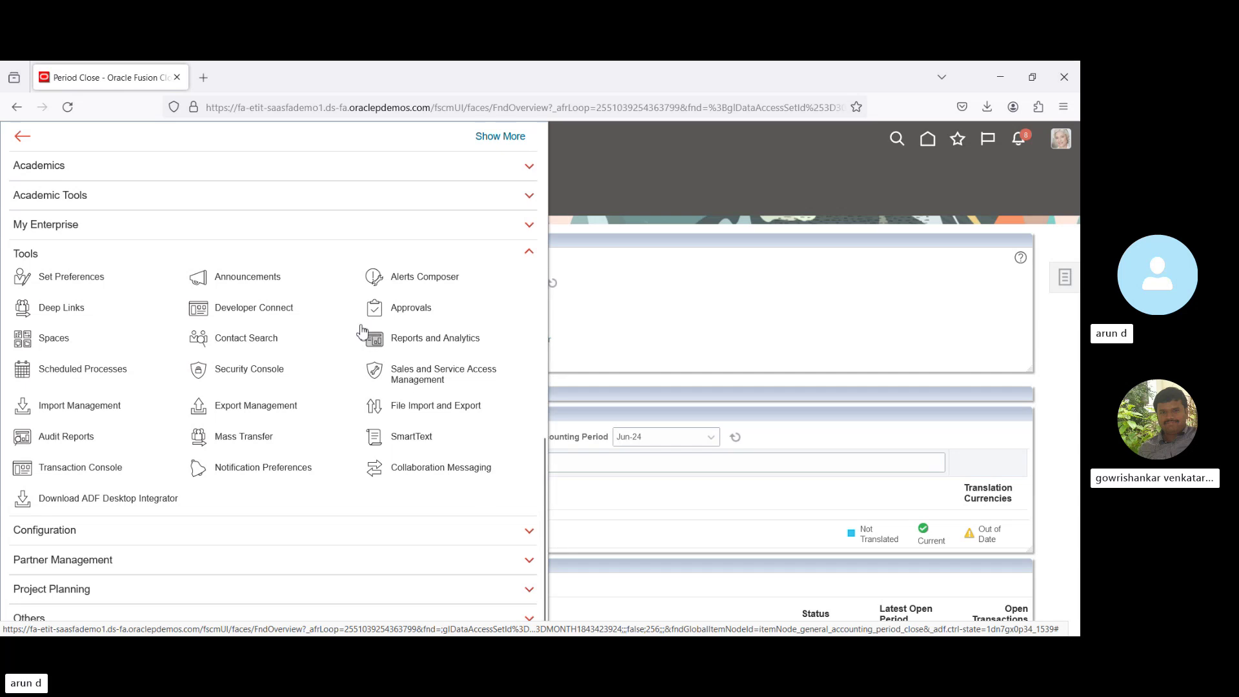
pyautogui.click(99, 372)
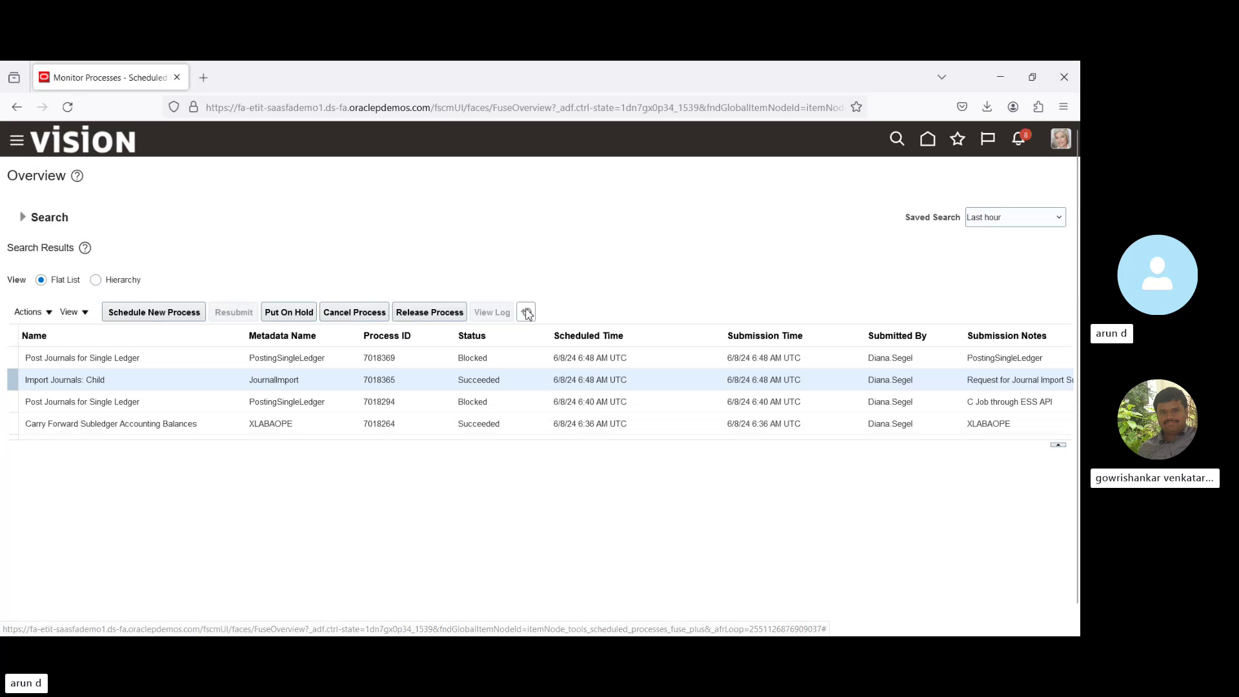
pyautogui.click(527, 312)
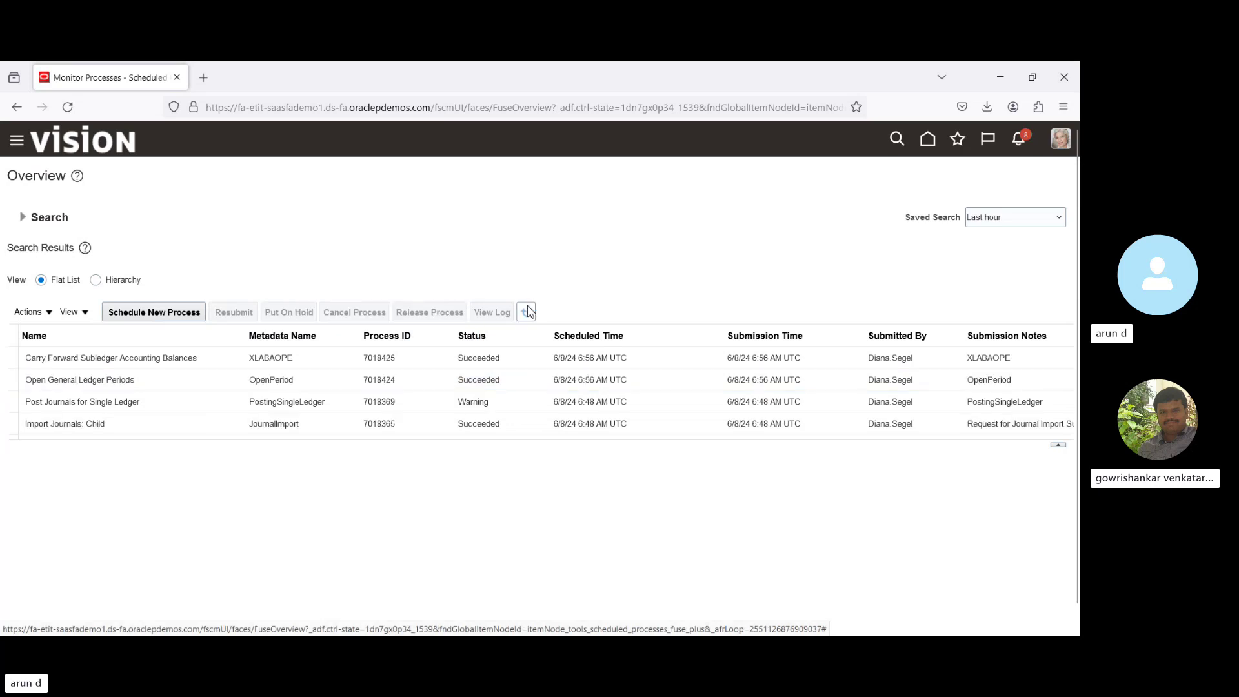
pyautogui.click(528, 312)
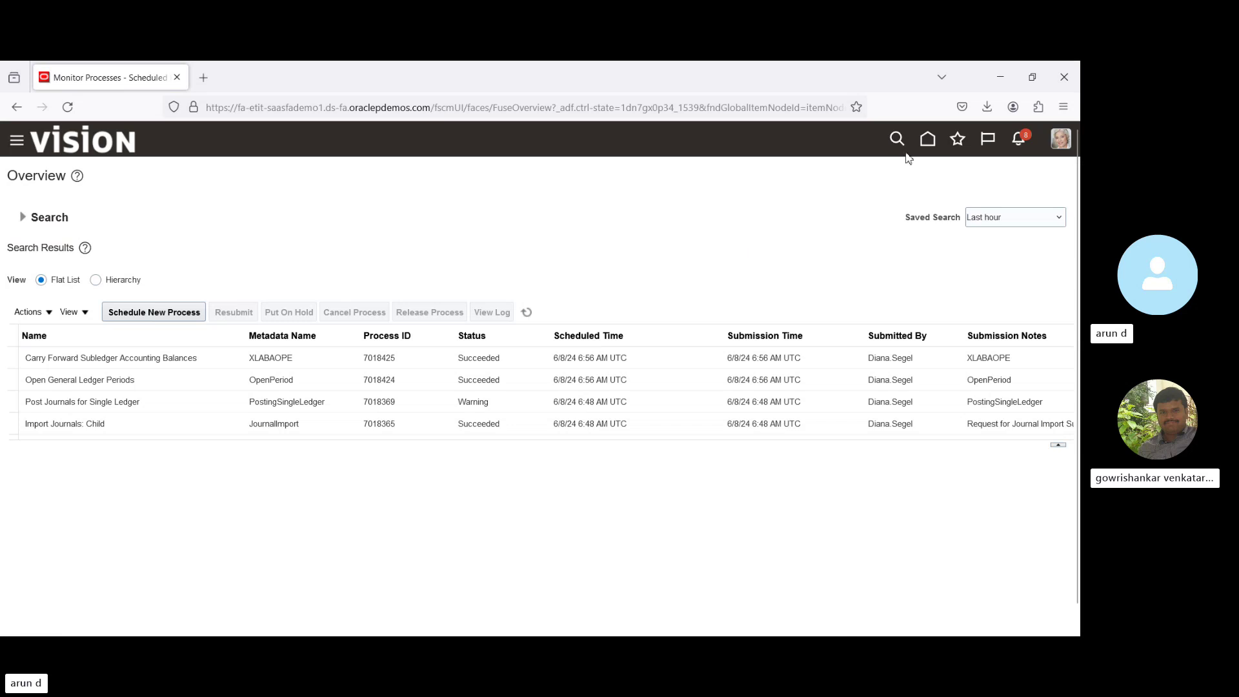
pyautogui.click(928, 139)
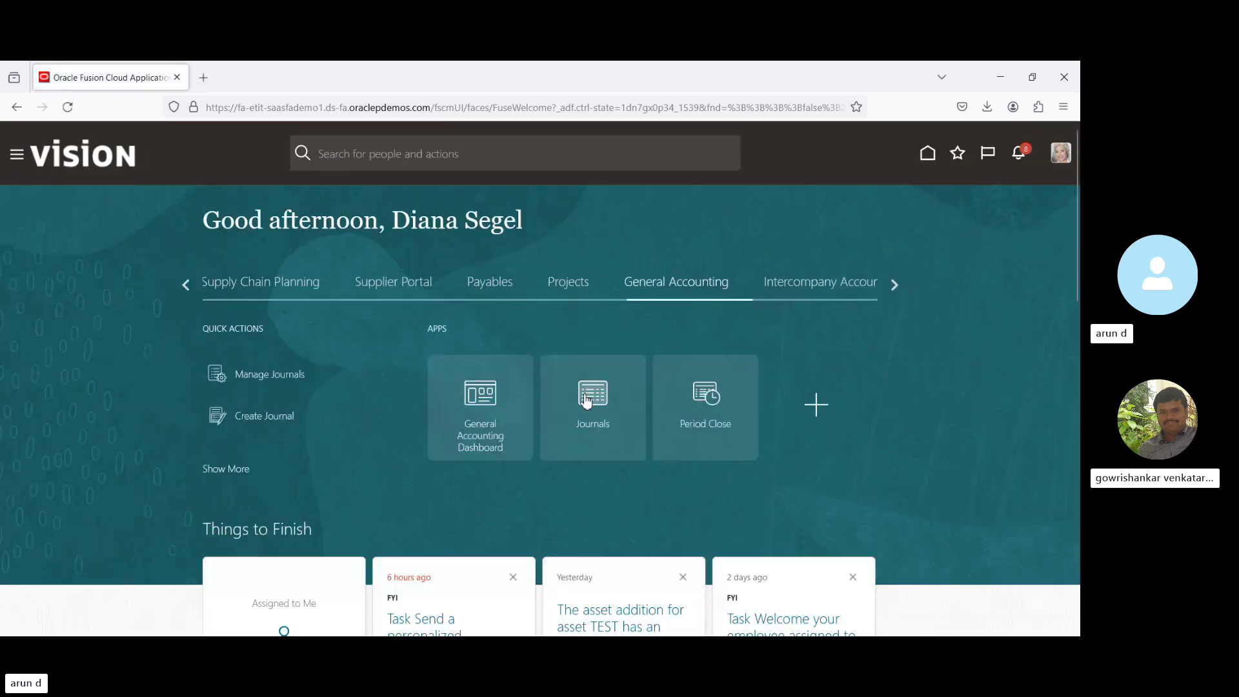
# Show Period Close for Apr-24 and open BPI_SL's General Ledger period statuses, where Jan-21 is latest open.
pyautogui.click(705, 395)
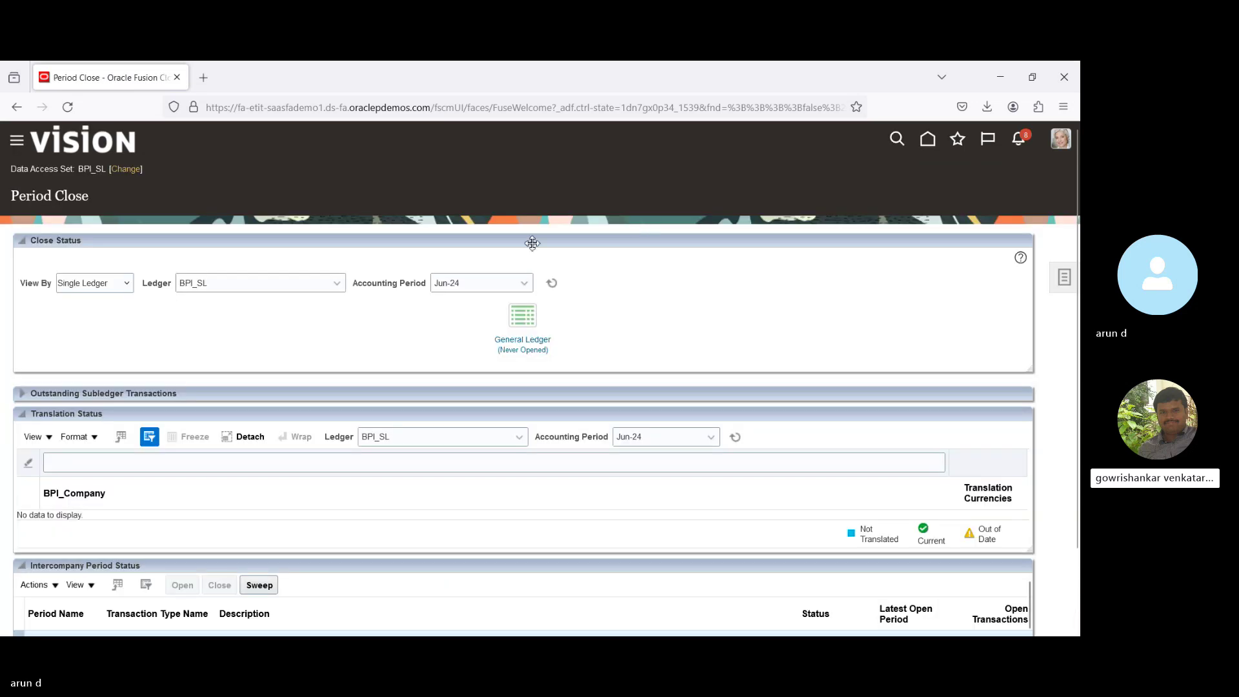
pyautogui.click(492, 282)
pyautogui.write('a')
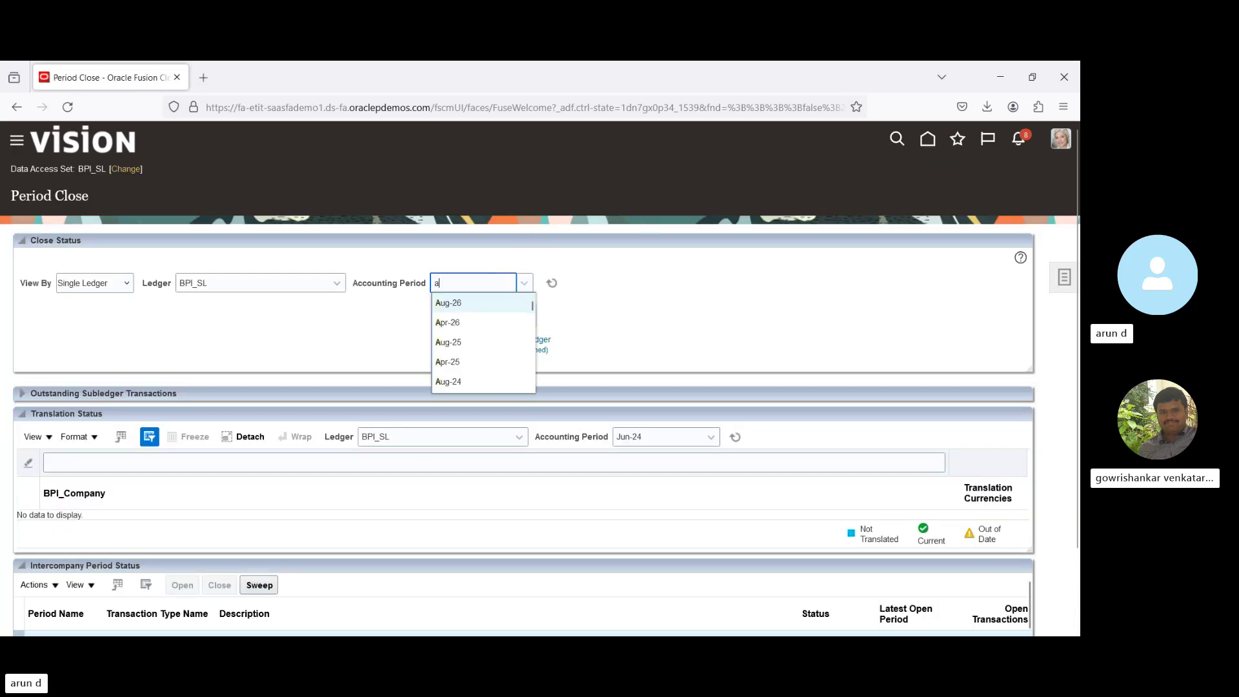
pyautogui.write('pr')
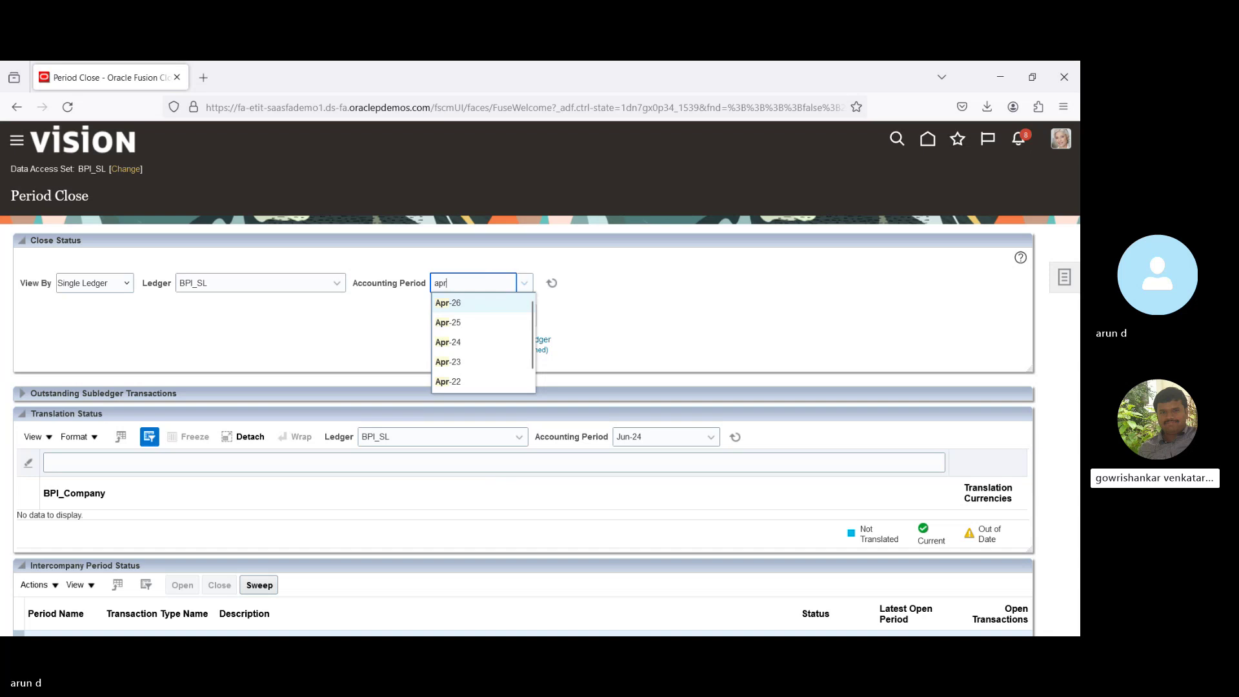
pyautogui.click(447, 343)
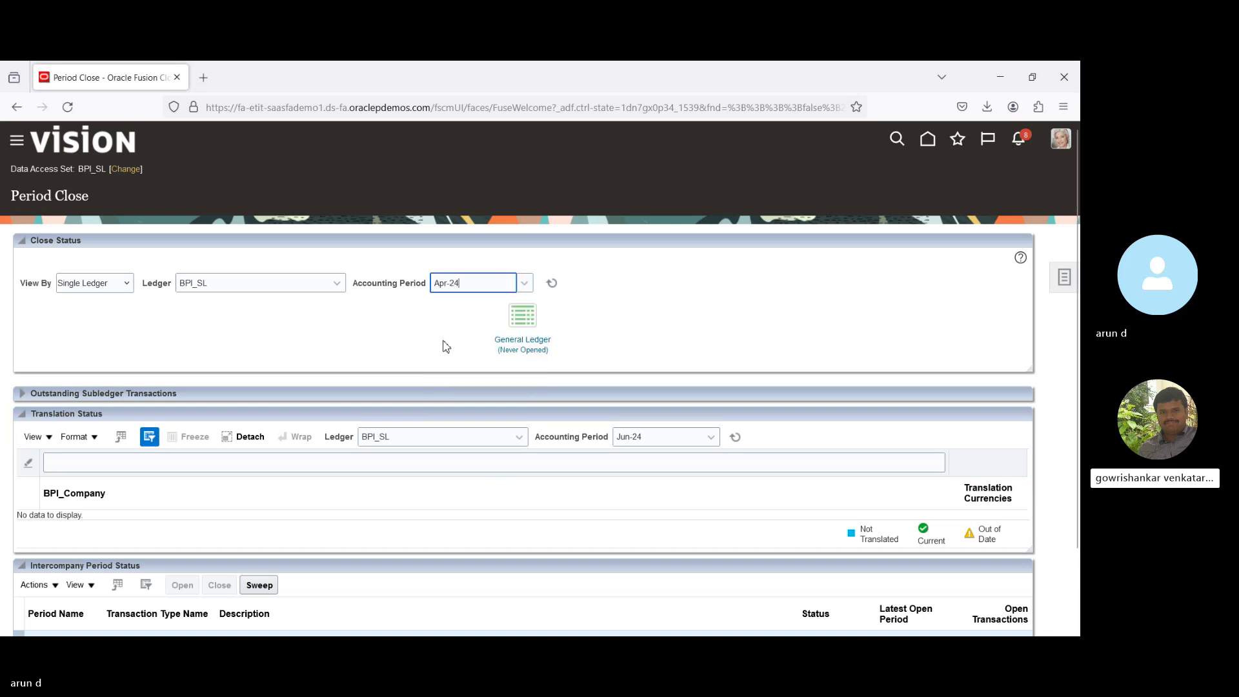
pyautogui.click(540, 344)
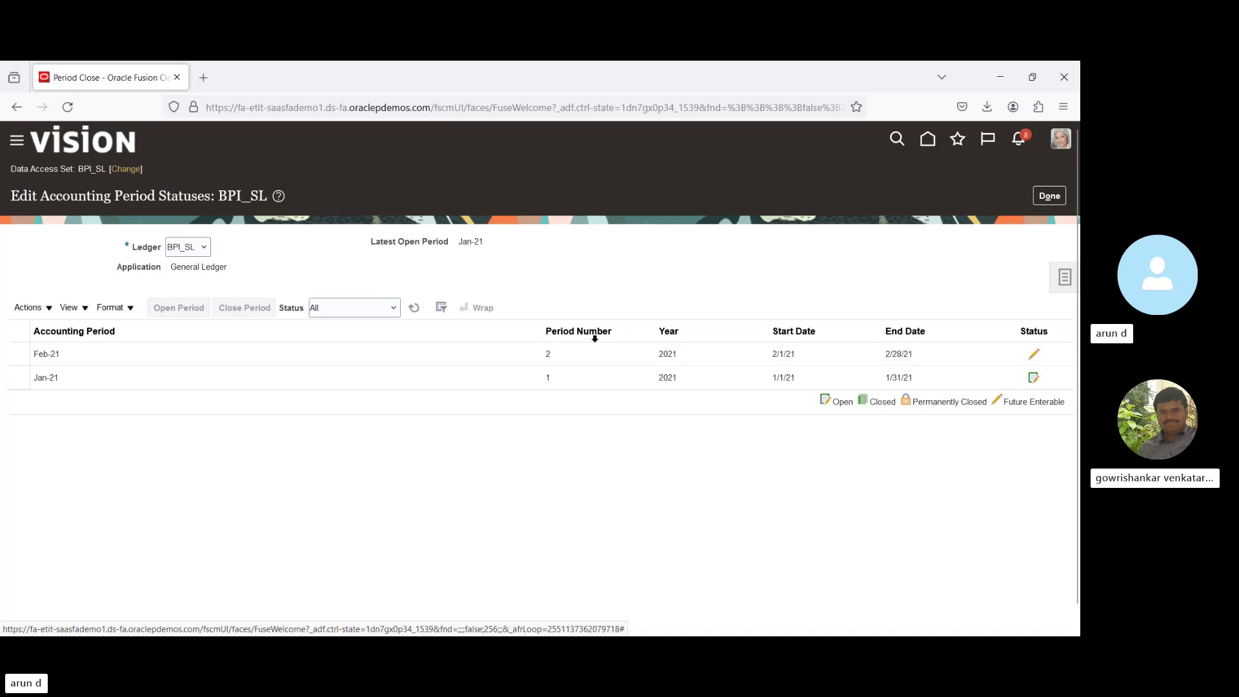
# From Jan-21, open all BPI_SL periods through target Apr-24, accept the warning, and return to Period Close.
pyautogui.click(337, 377)
pyautogui.click(50, 311)
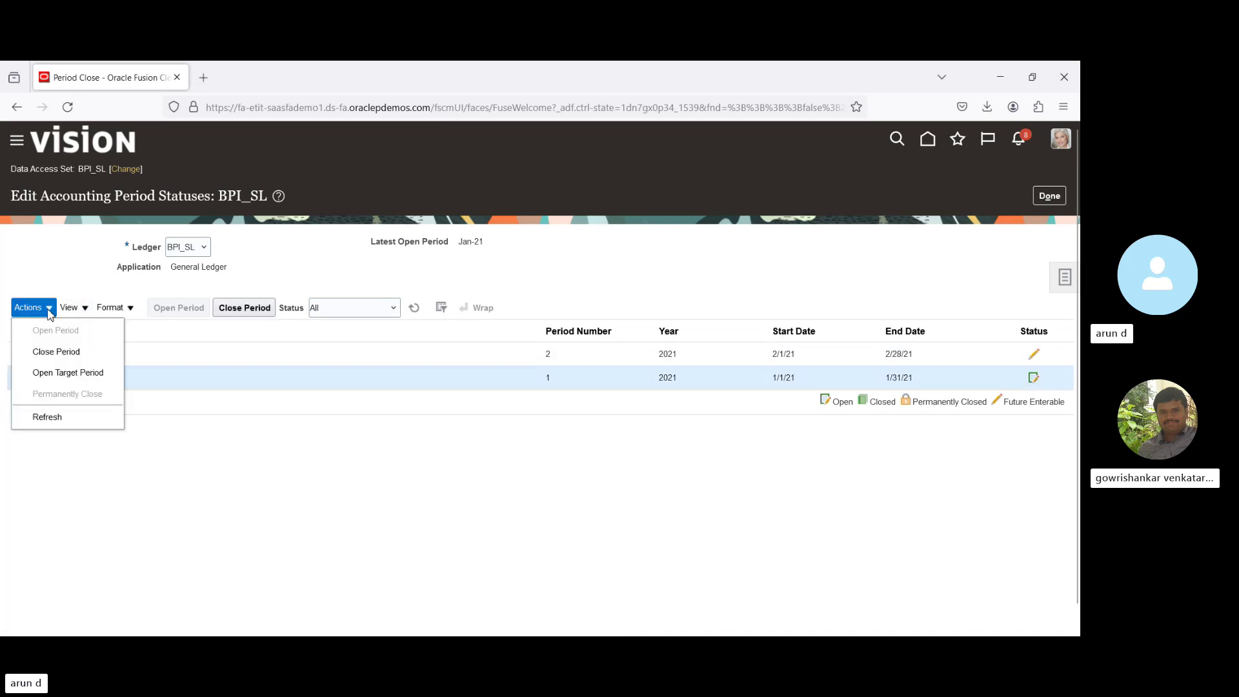
pyautogui.click(84, 378)
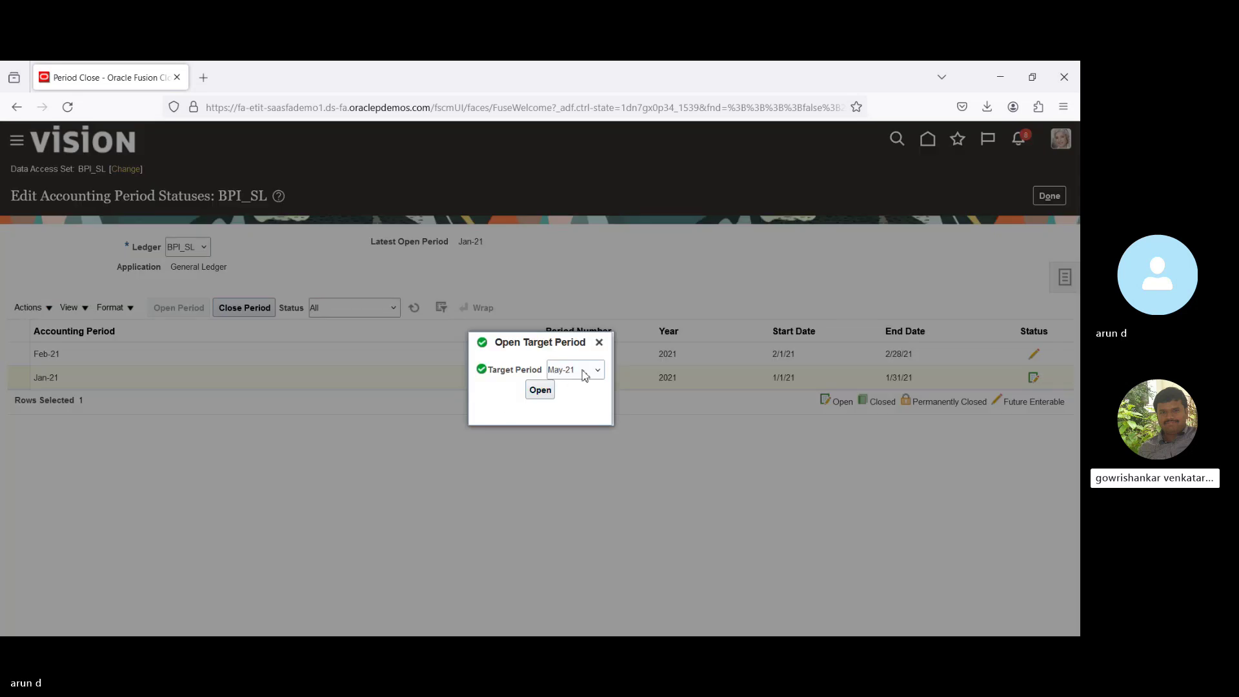
pyautogui.scroll(-20, 584, 374)
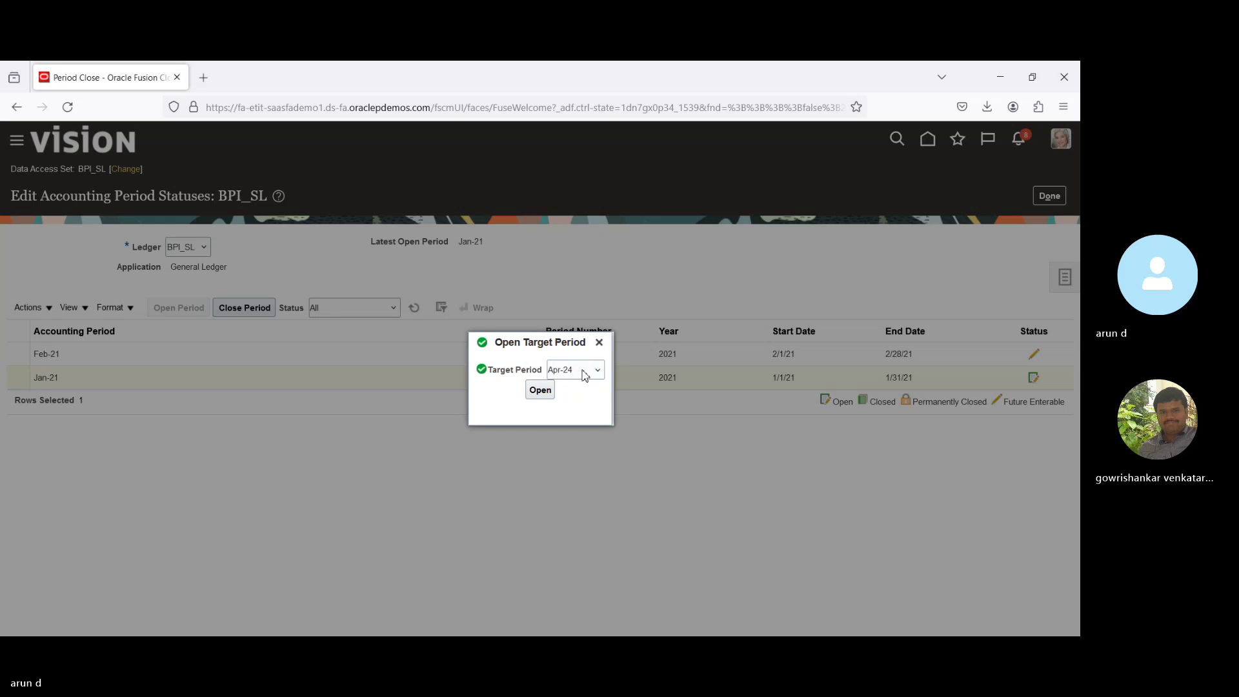
pyautogui.click(540, 392)
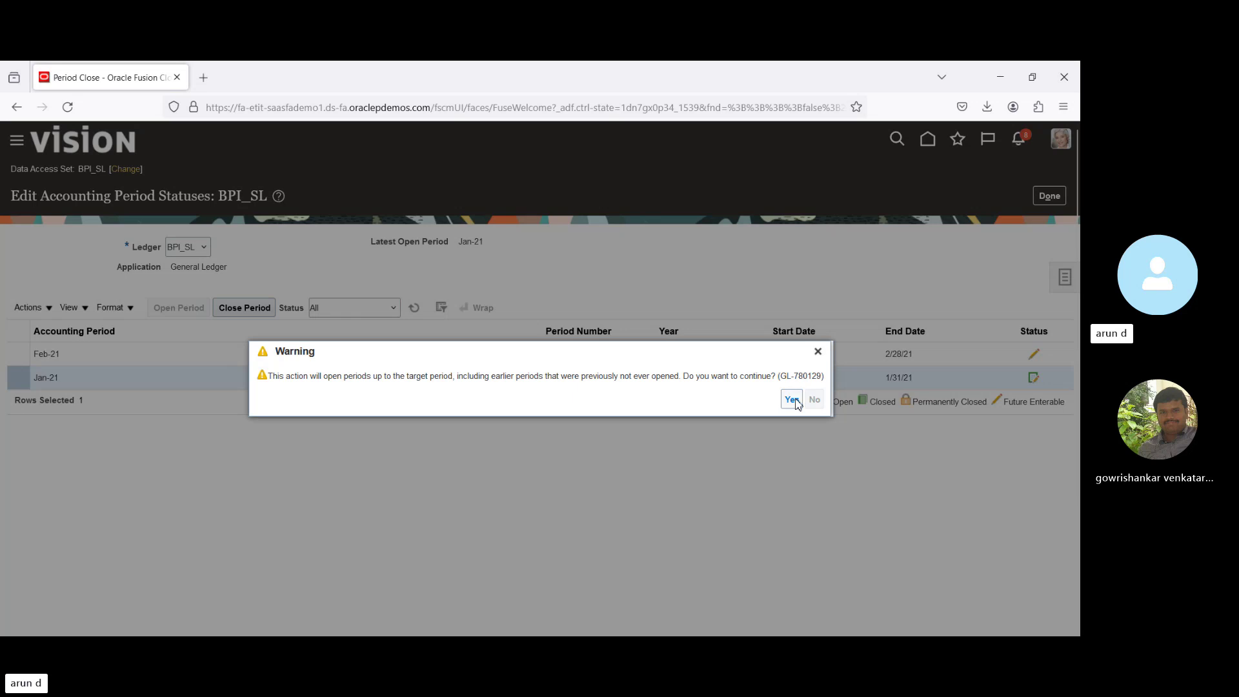
pyautogui.click(793, 400)
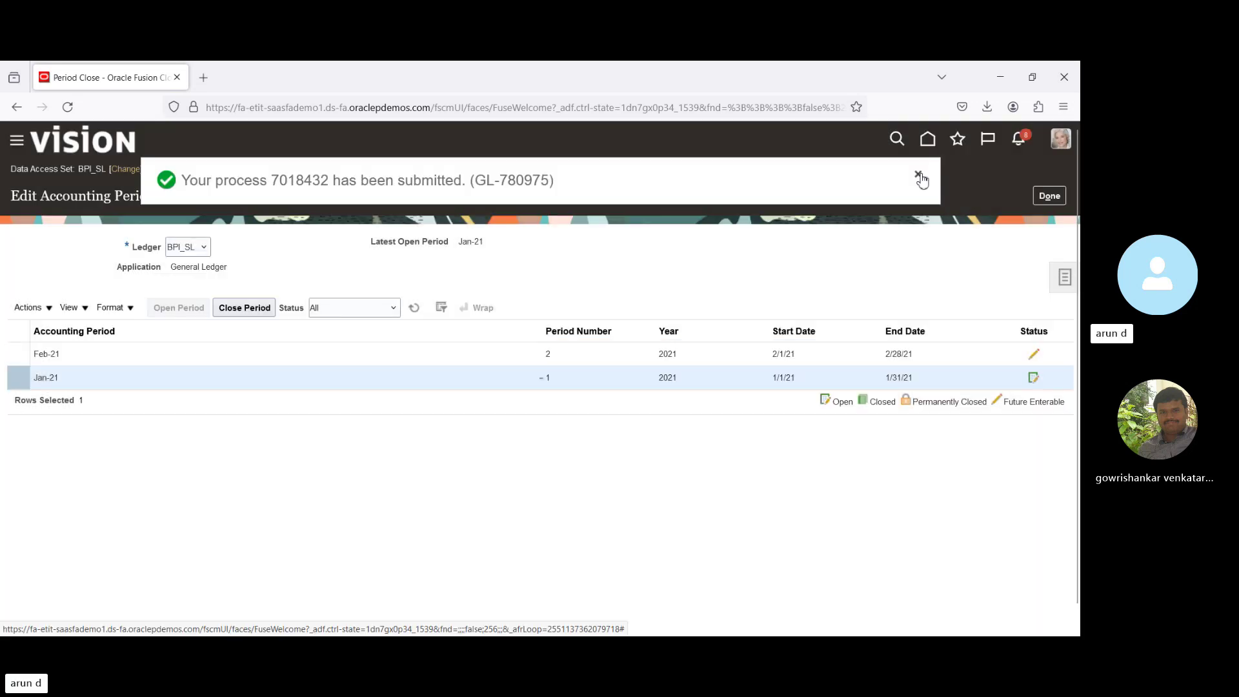
pyautogui.click(918, 175)
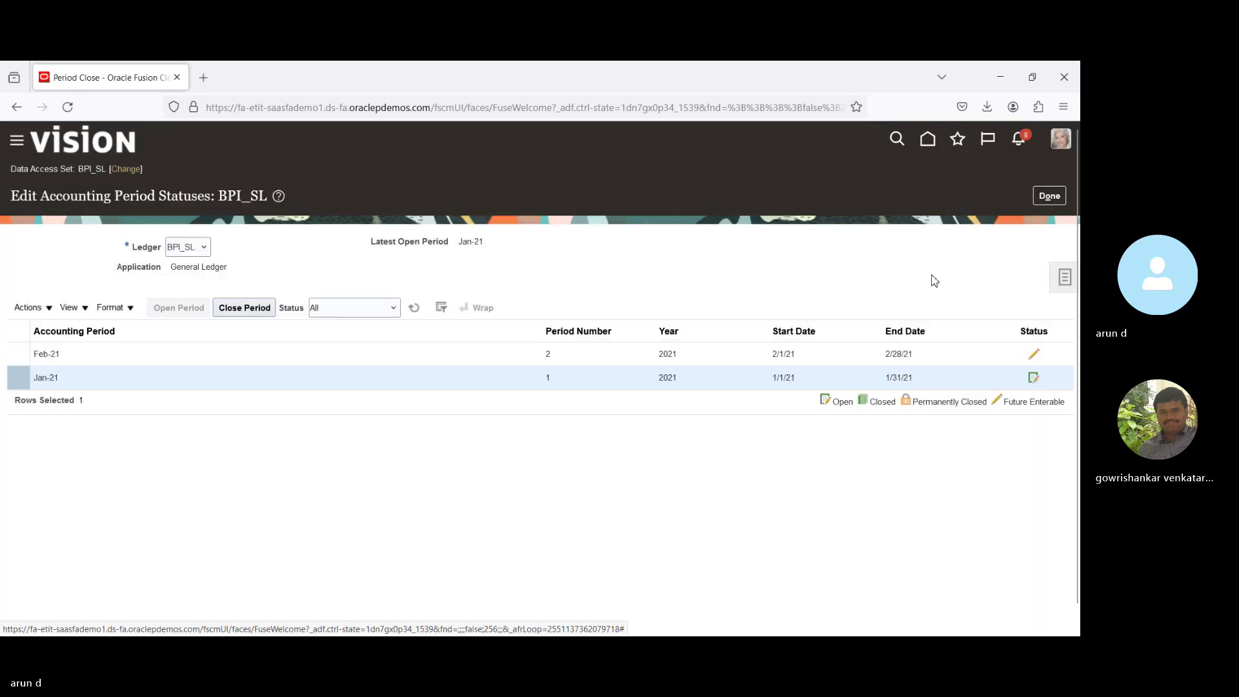
pyautogui.click(1049, 196)
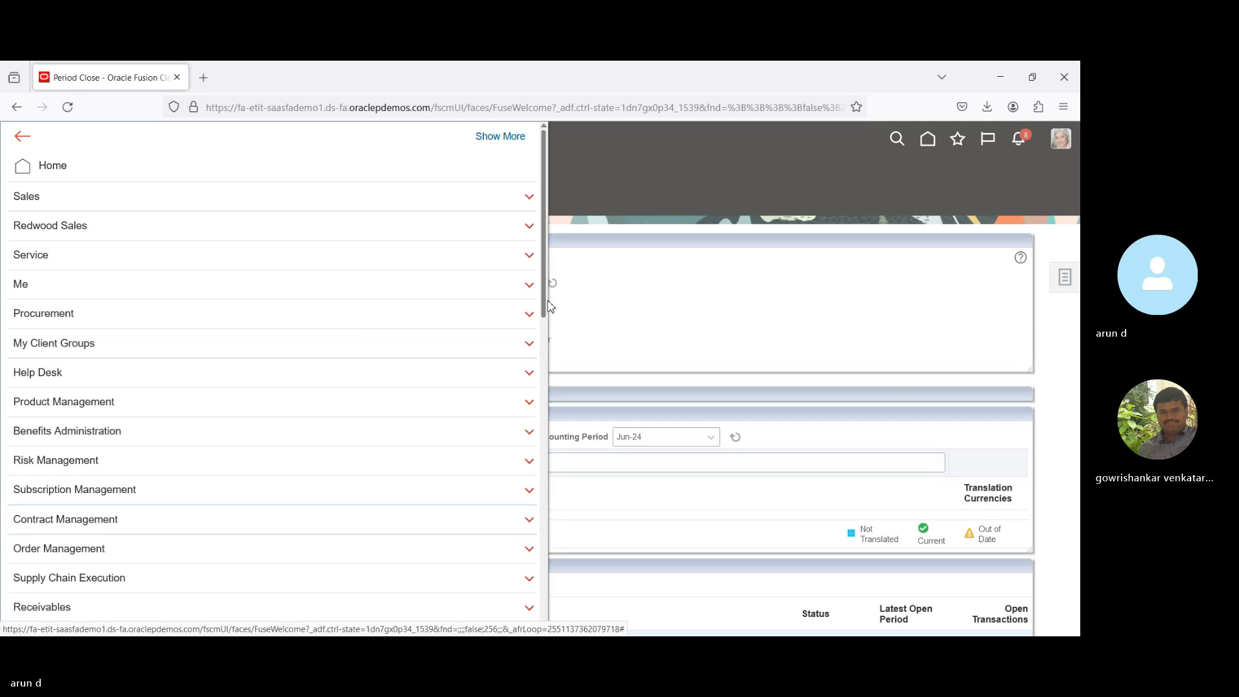
pyautogui.moveTo(546, 304); pyautogui.dragTo(557, 635)
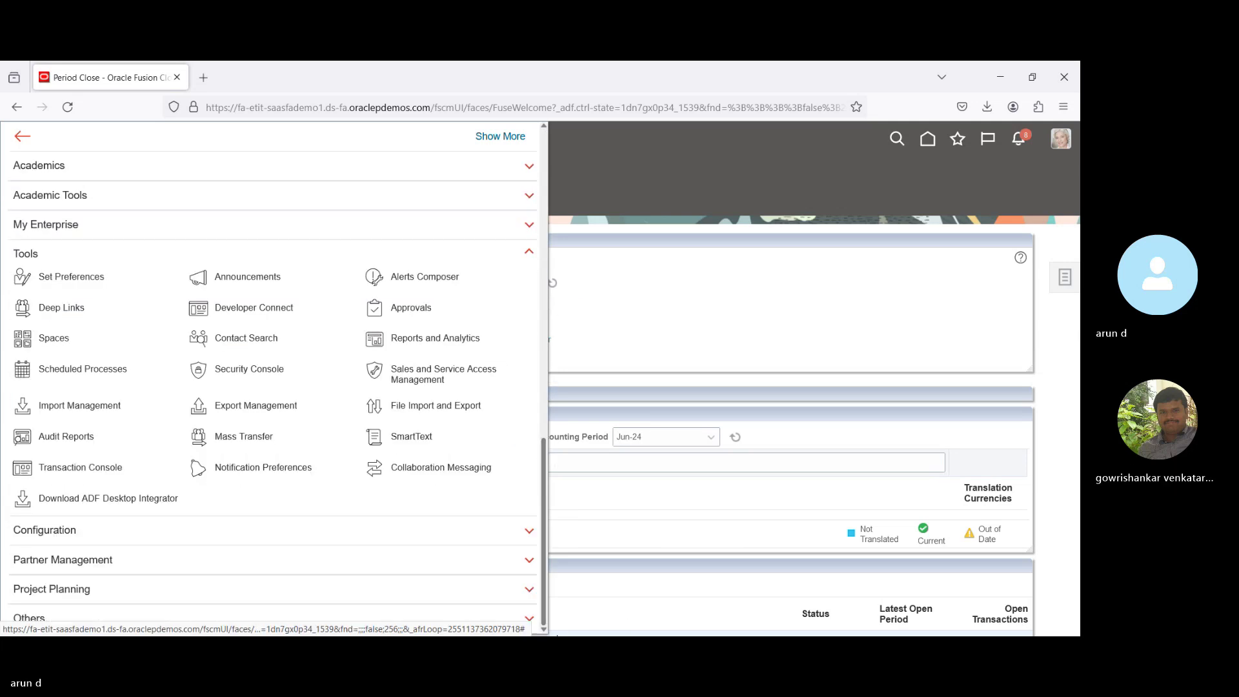
# Refresh the scheduled process list to check the open-periods job, then return Home.
pyautogui.click(103, 374)
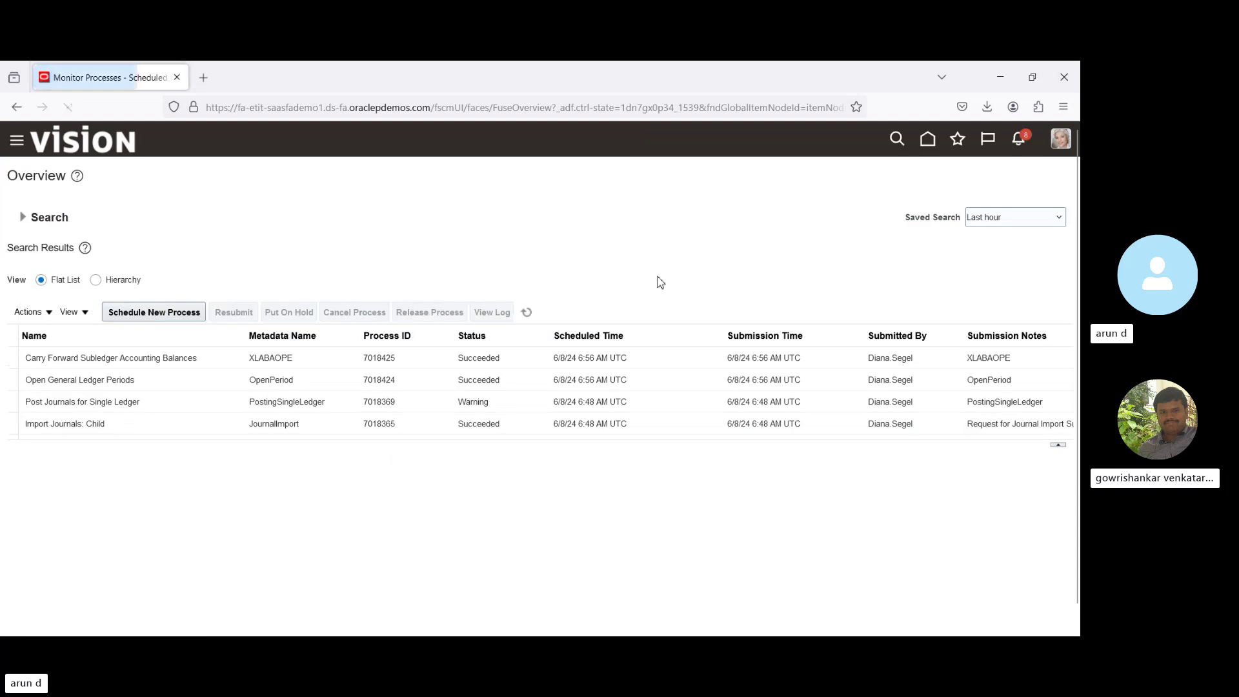
pyautogui.click(527, 313)
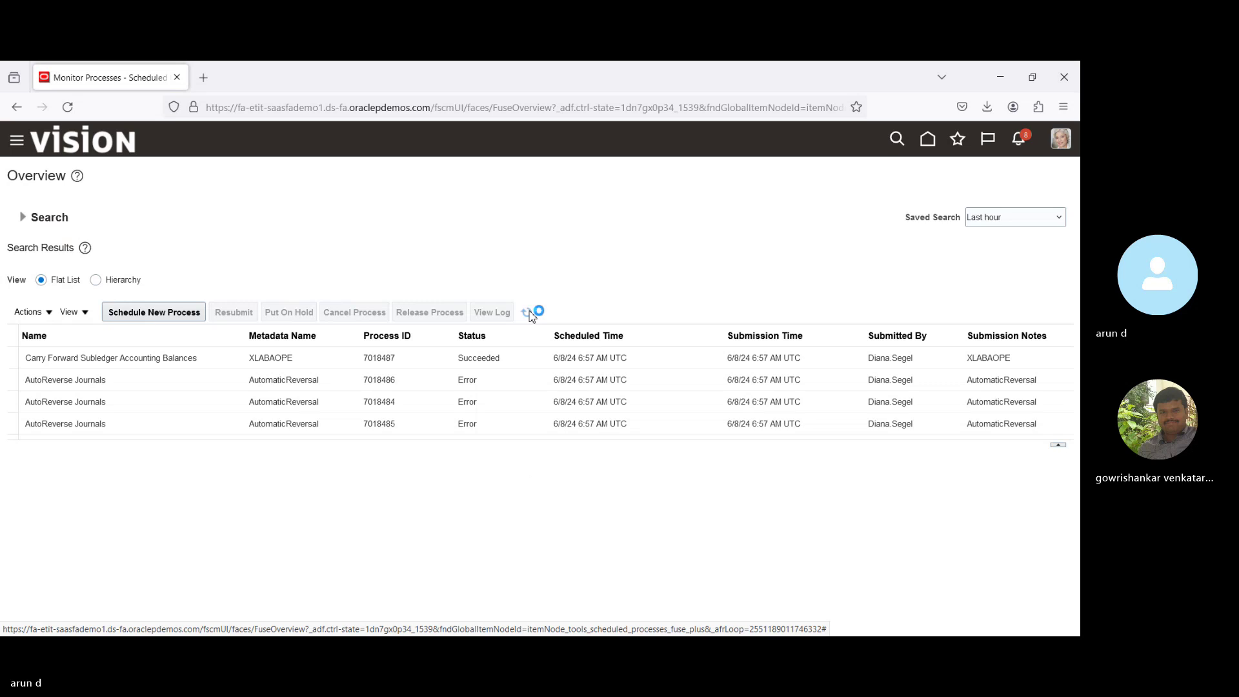
pyautogui.click(929, 140)
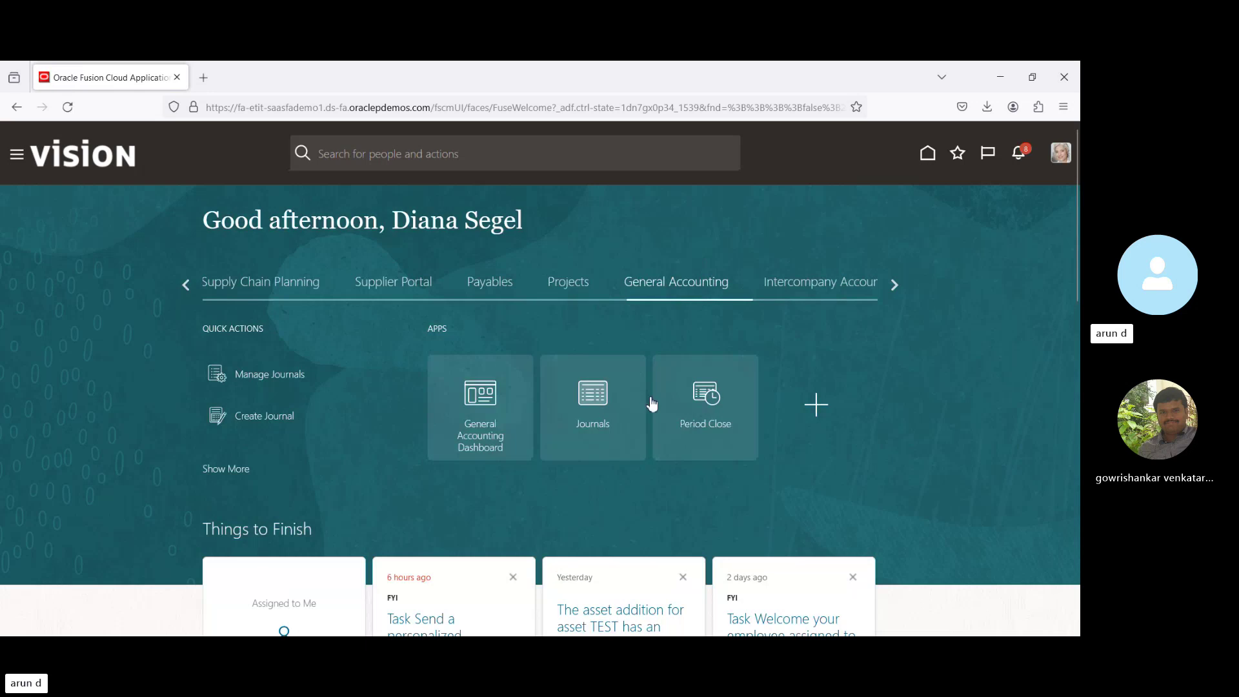
# Confirm Period Close shows BPI_SL's General Ledger Open for Apr-24, then return Home.
pyautogui.click(708, 397)
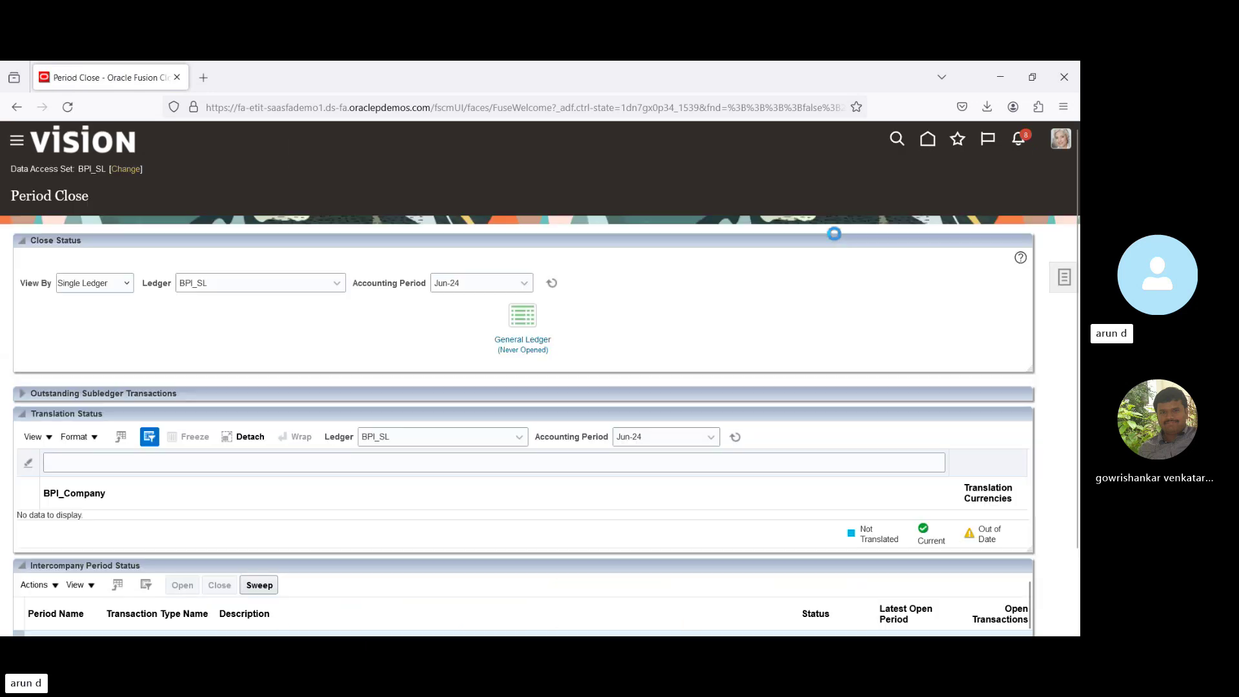
pyautogui.click(470, 284)
pyautogui.write('ap')
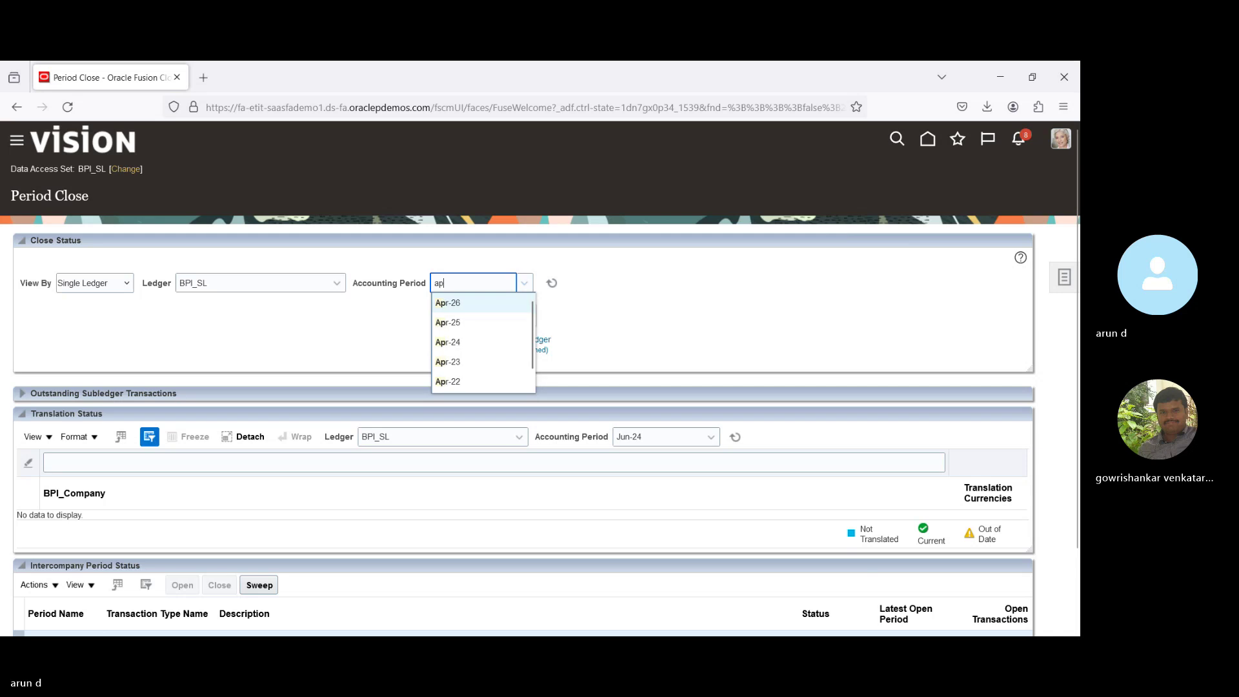
pyautogui.write('r')
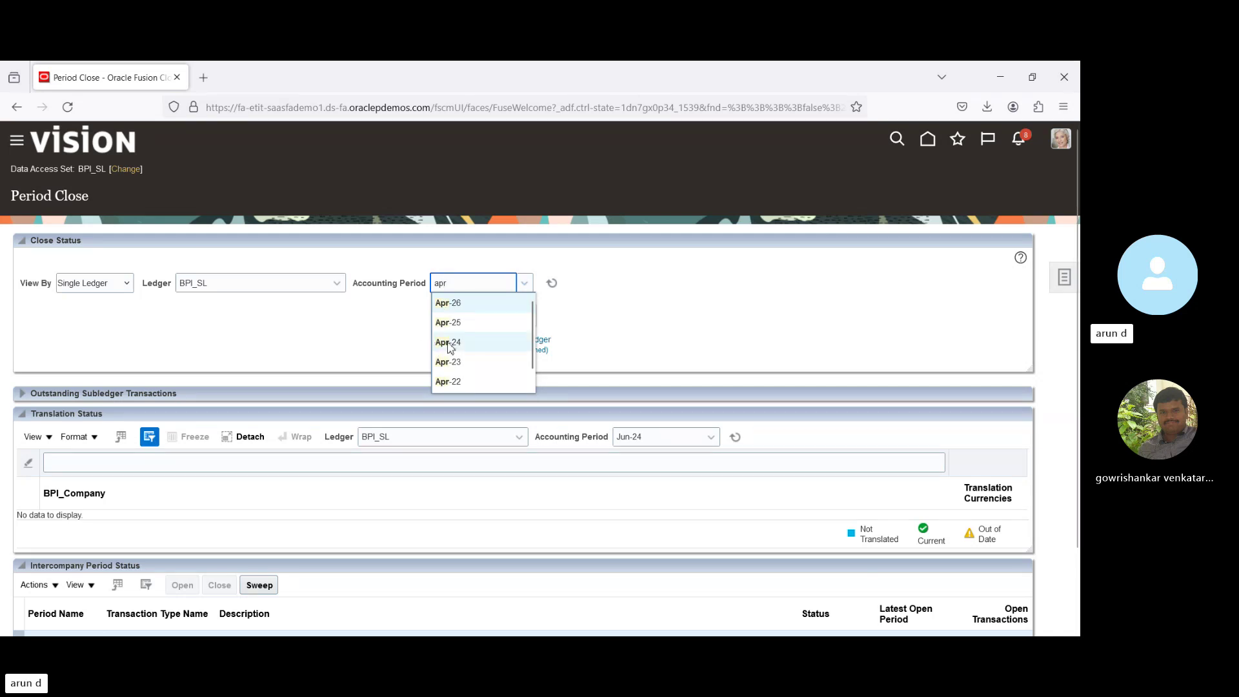
pyautogui.click(450, 343)
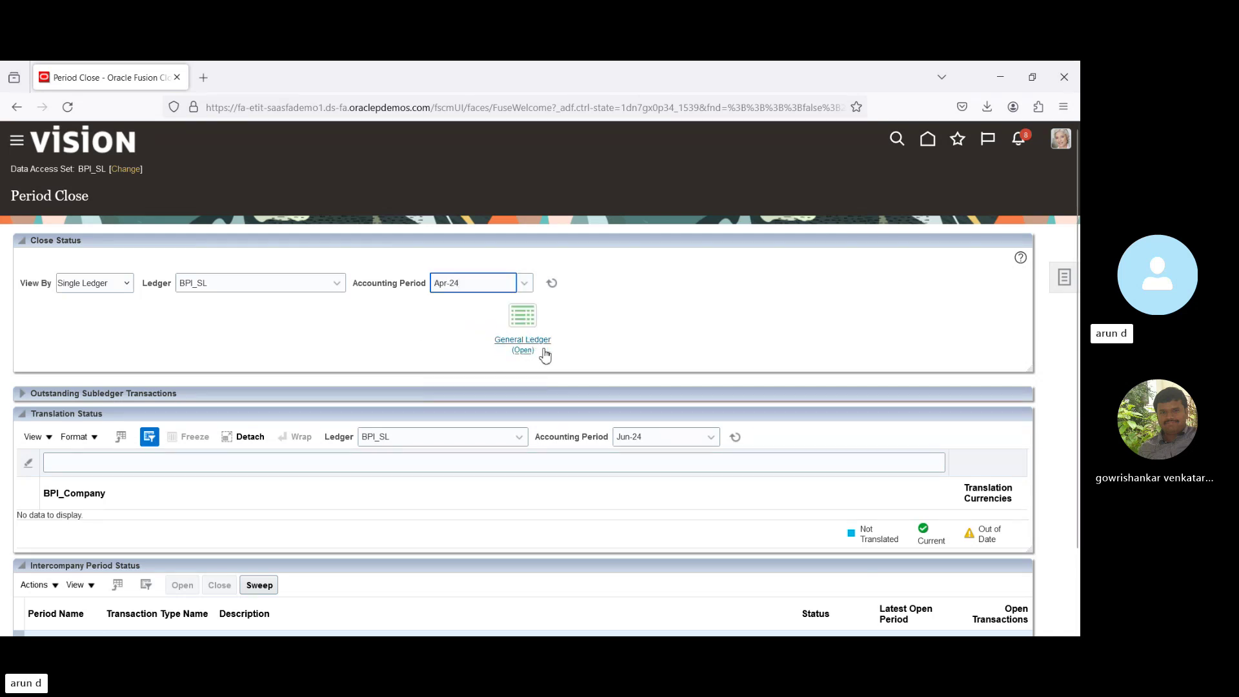
pyautogui.click(928, 139)
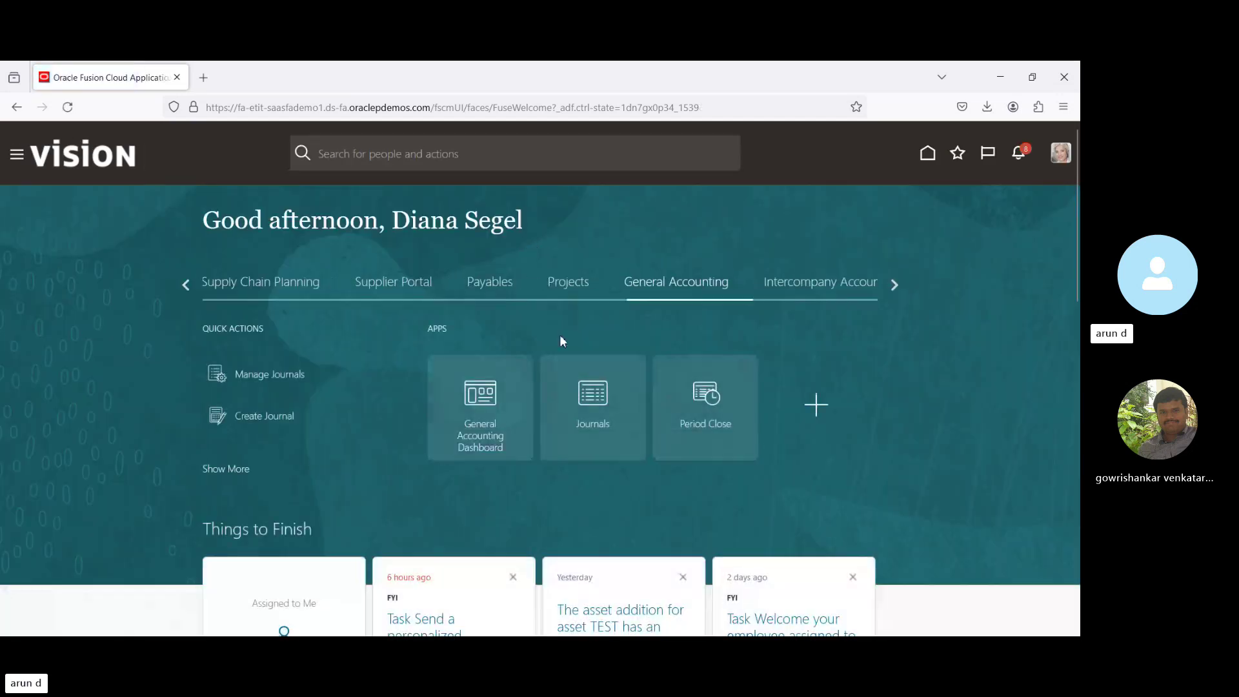
# Search Manage Journals for Apr-24 journals.
pyautogui.click(597, 402)
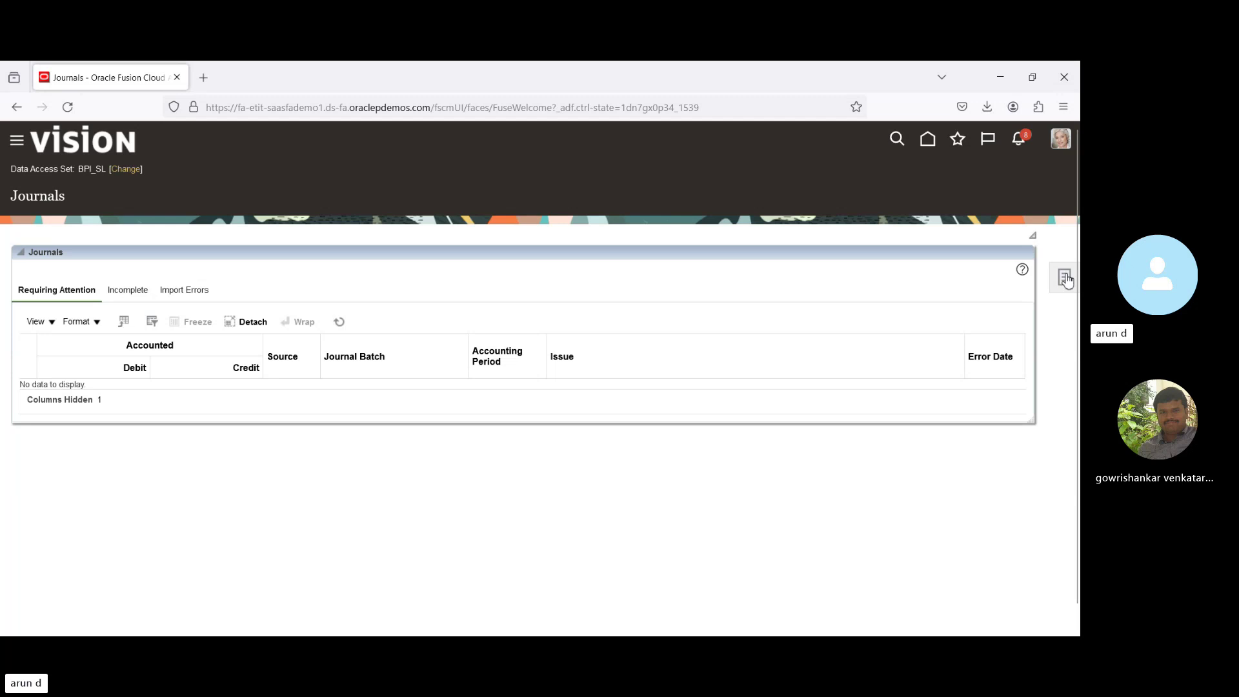
pyautogui.click(1064, 277)
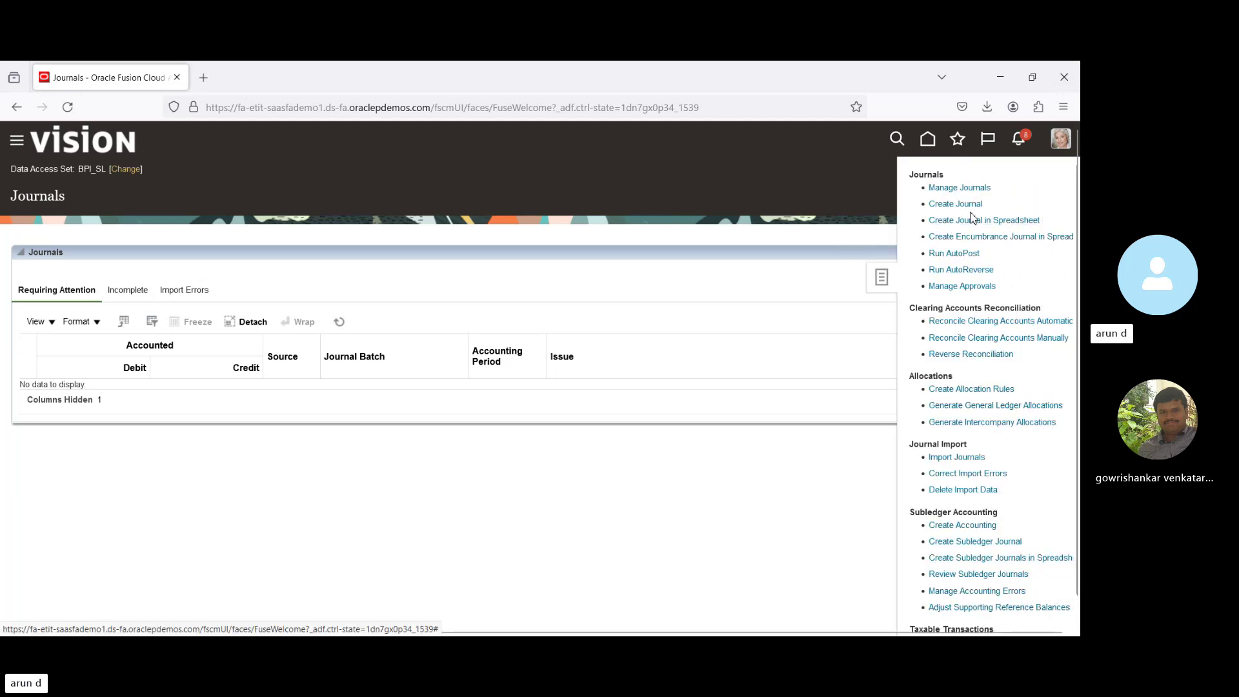
pyautogui.click(963, 188)
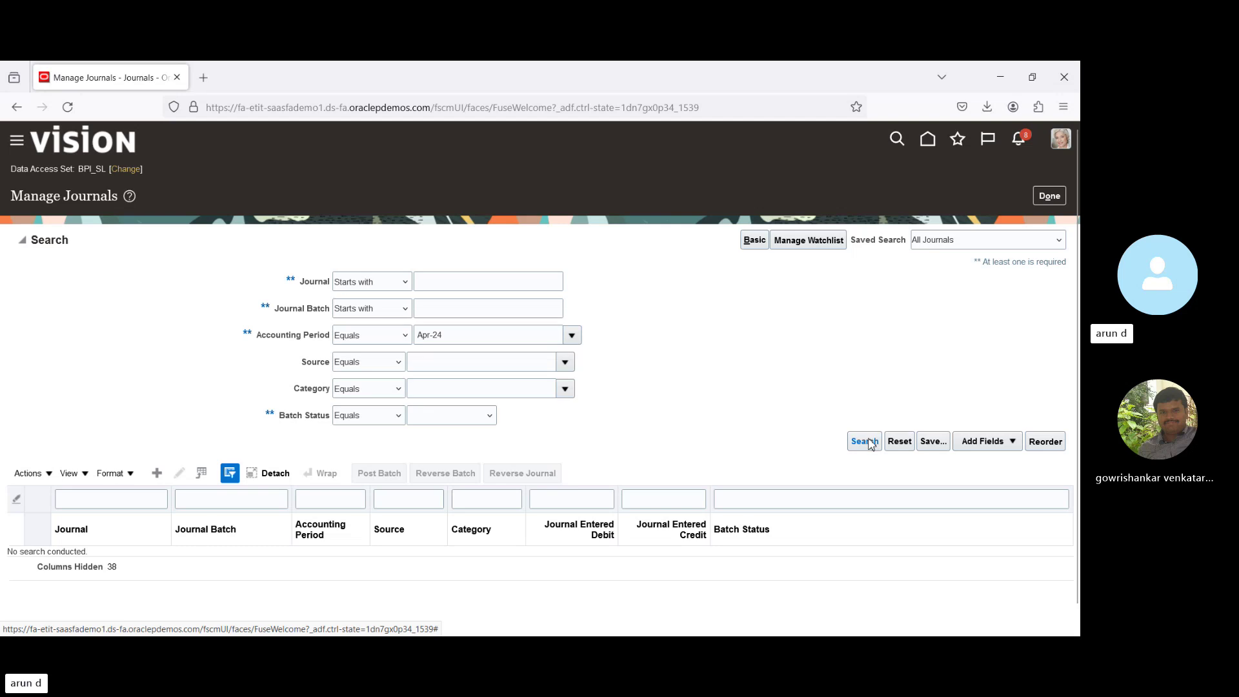
pyautogui.click(872, 443)
pyautogui.click(871, 443)
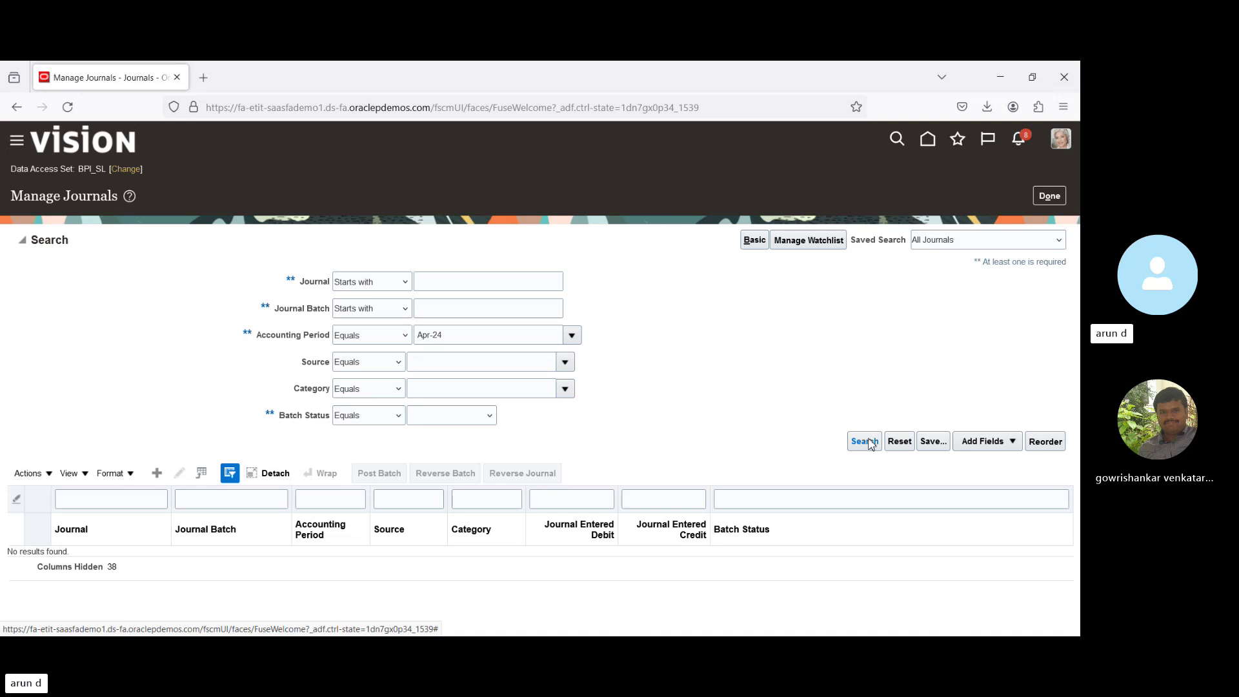
# Switch the data access set to BPI_PL and search its Apr-24 journals.
pyautogui.click(127, 170)
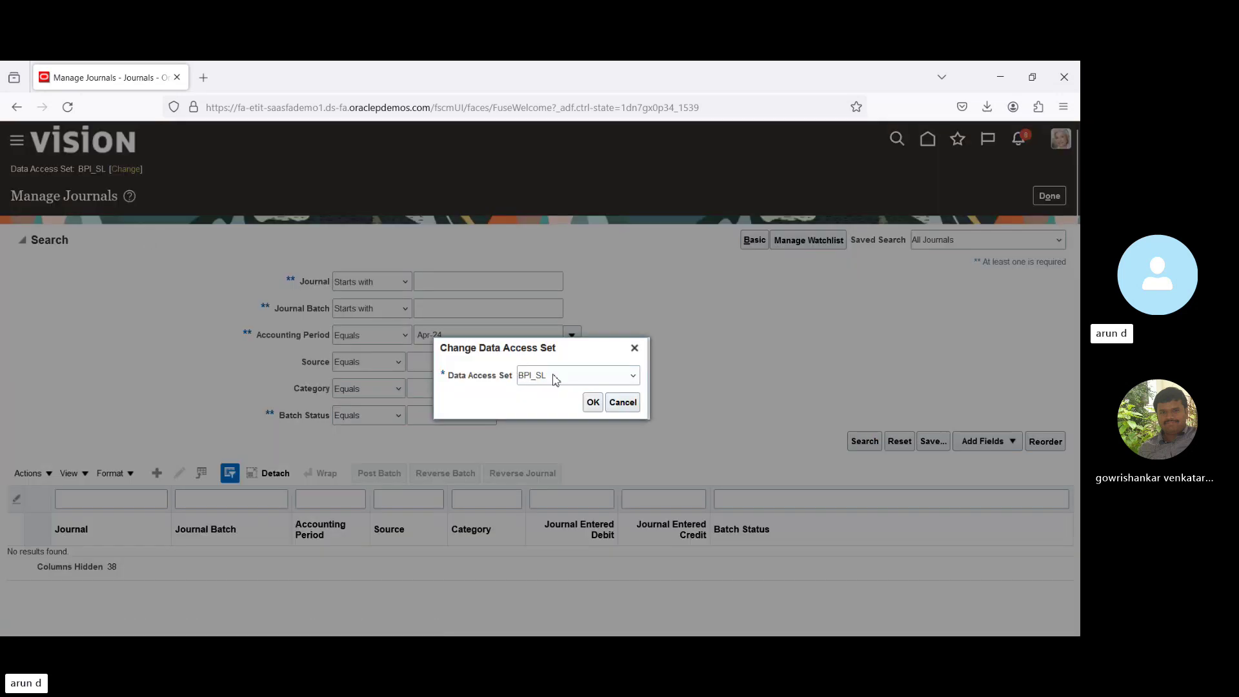
pyautogui.press('Up')
pyautogui.click(593, 402)
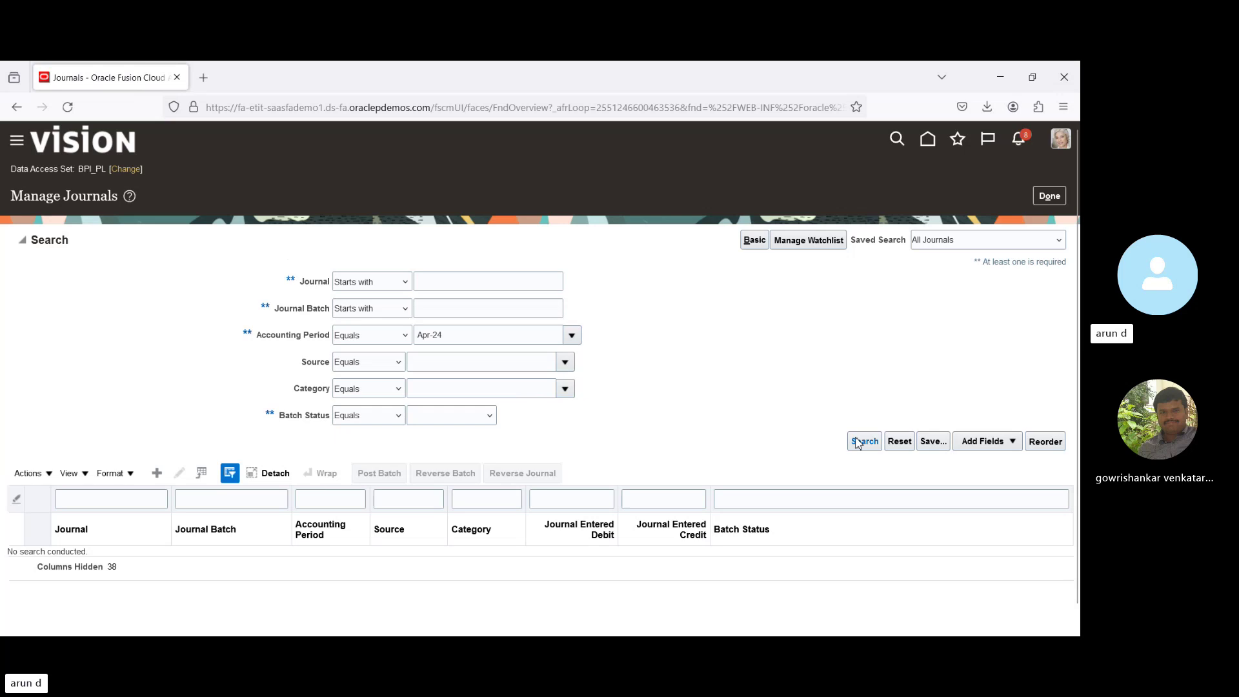
pyautogui.click(864, 444)
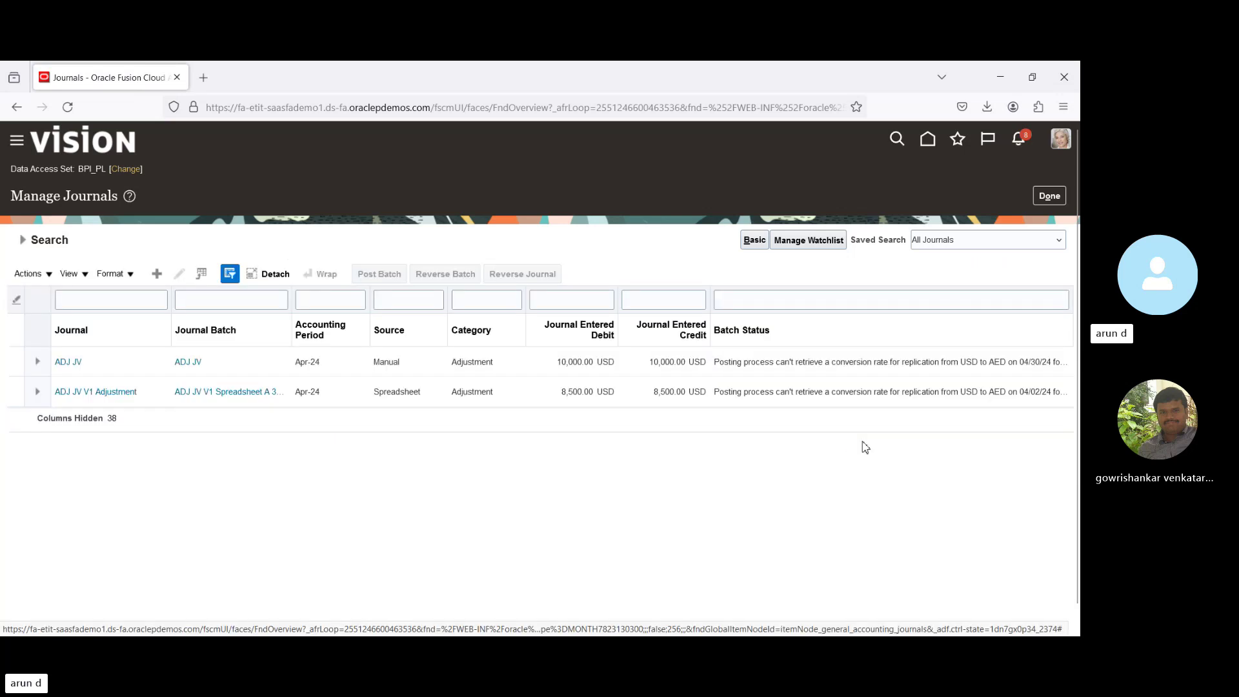
# Review the ADJ JV and ADJ JV V1 Adjustment journals blocked by a missing USD-to-AED rate.
pyautogui.click(844, 366)
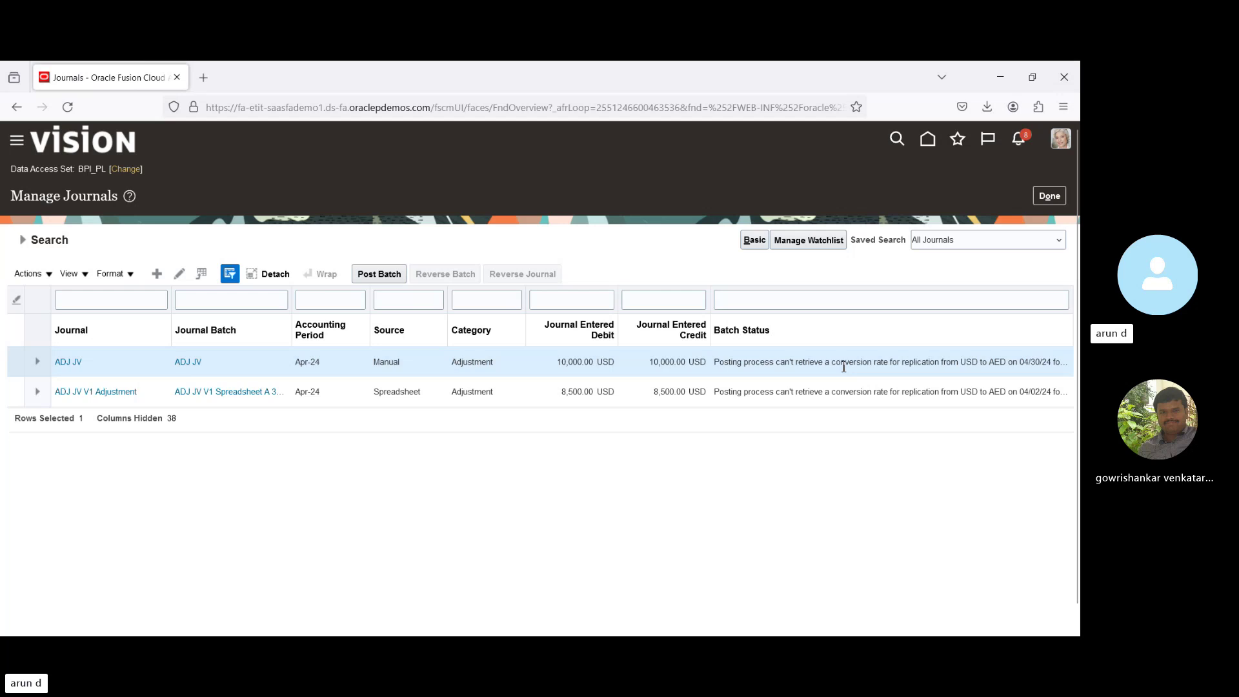
pyautogui.click(914, 393)
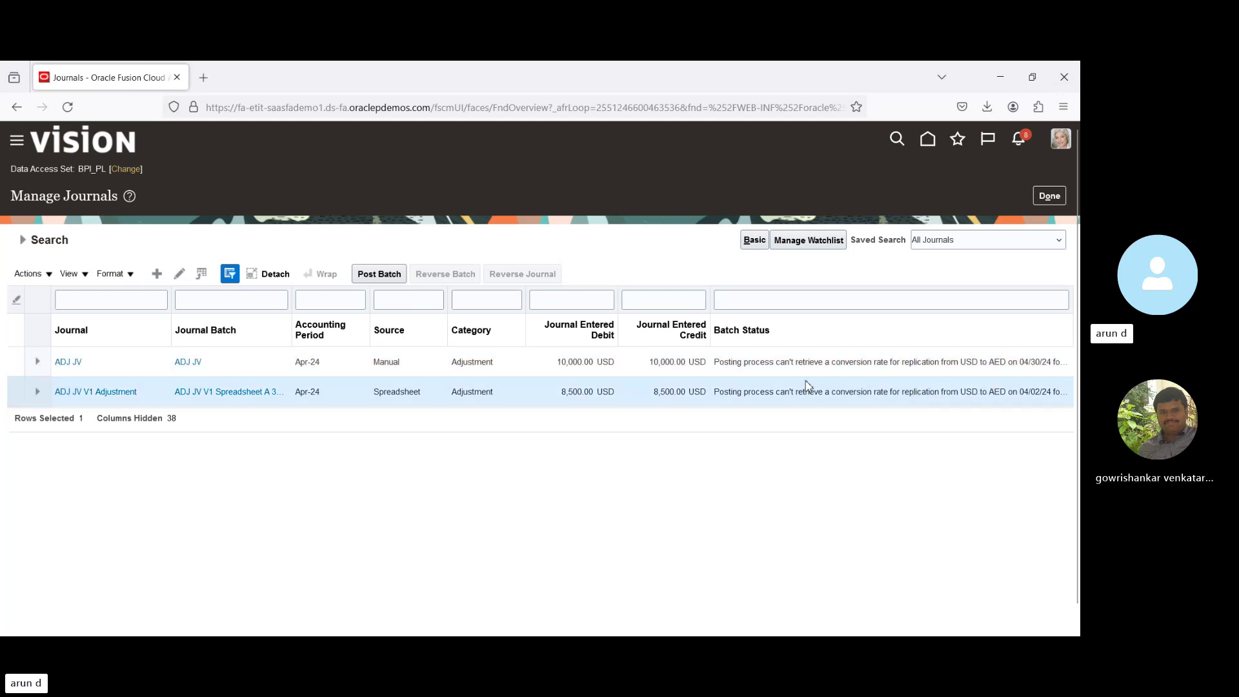
pyautogui.click(794, 365)
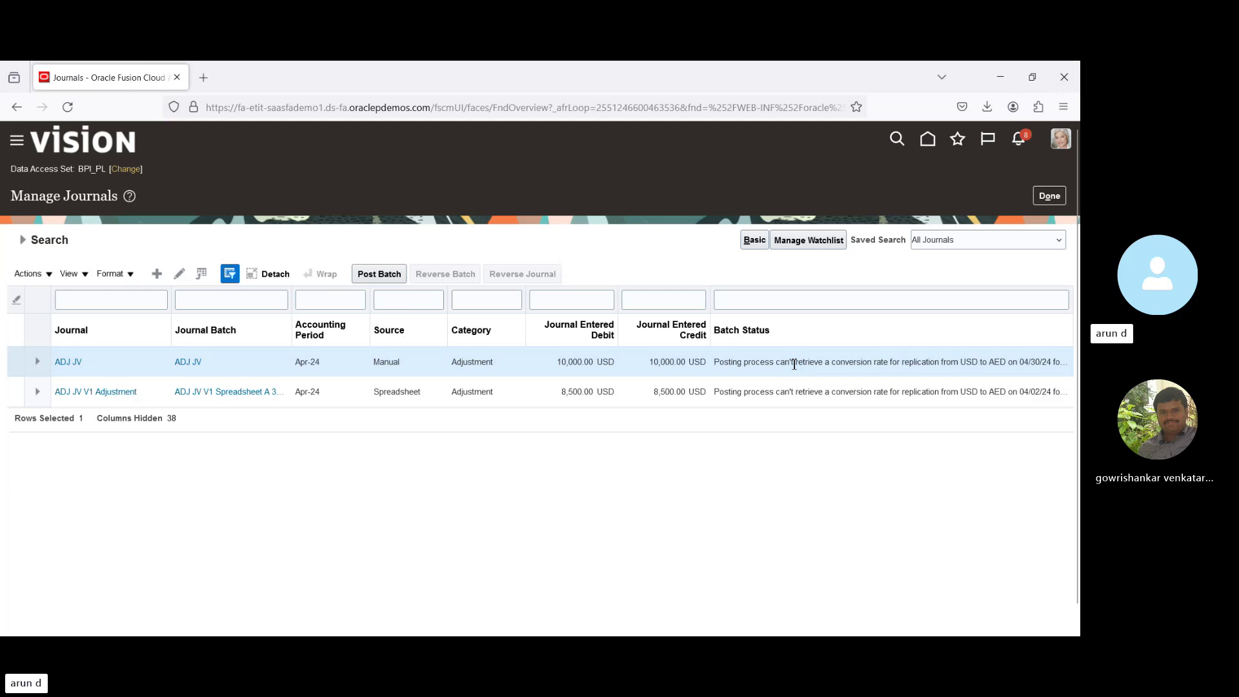
pyautogui.click(1061, 139)
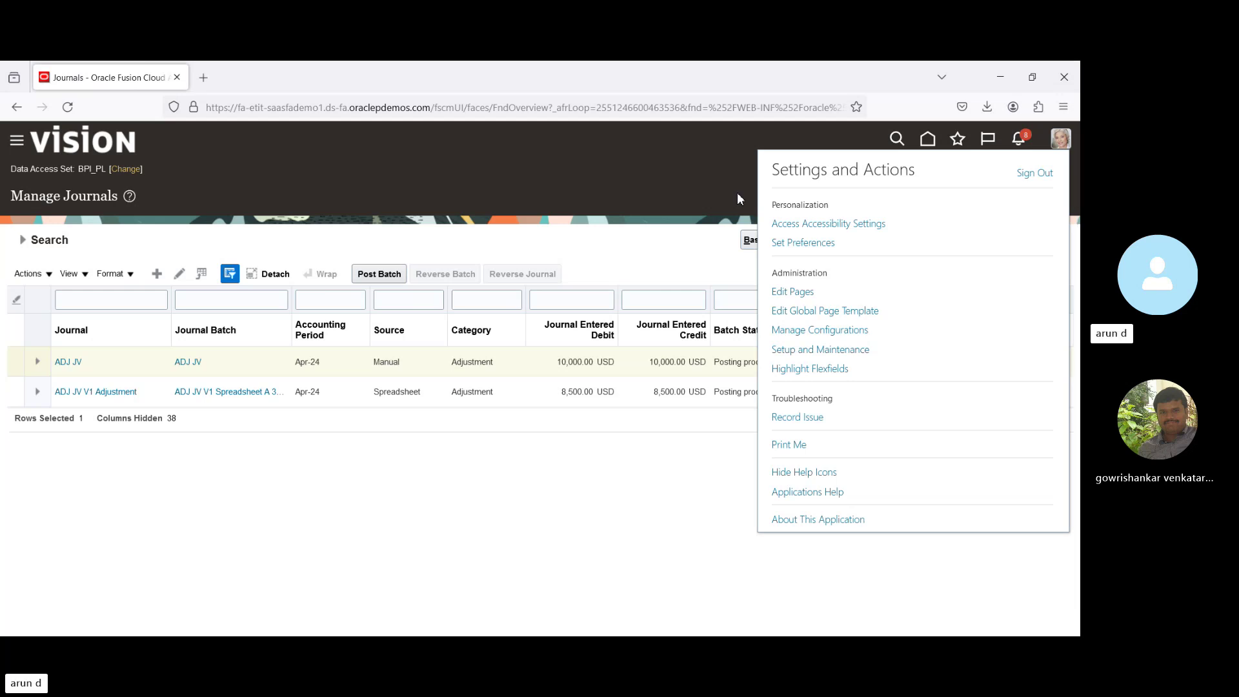
# Review the BPI_PL-to-BPI_SL mapping's AED currency, UAE PS calendar and Corporate rate type, then cancel.
pyautogui.click(853, 350)
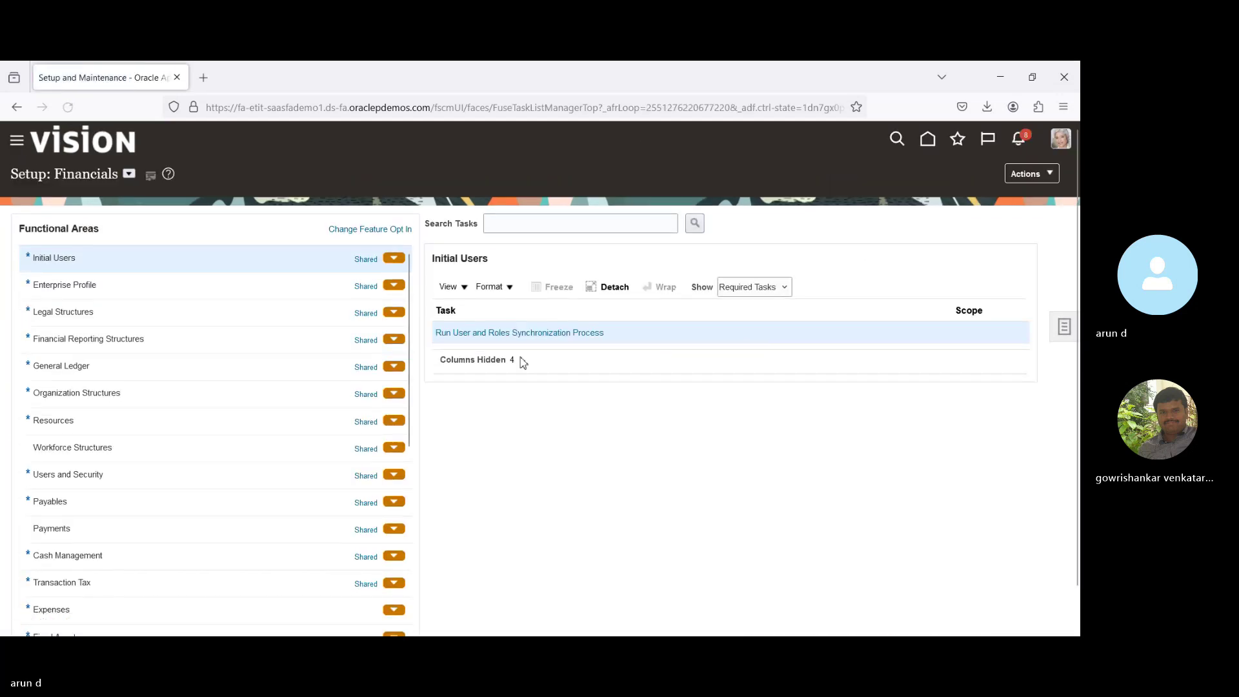
pyautogui.click(128, 367)
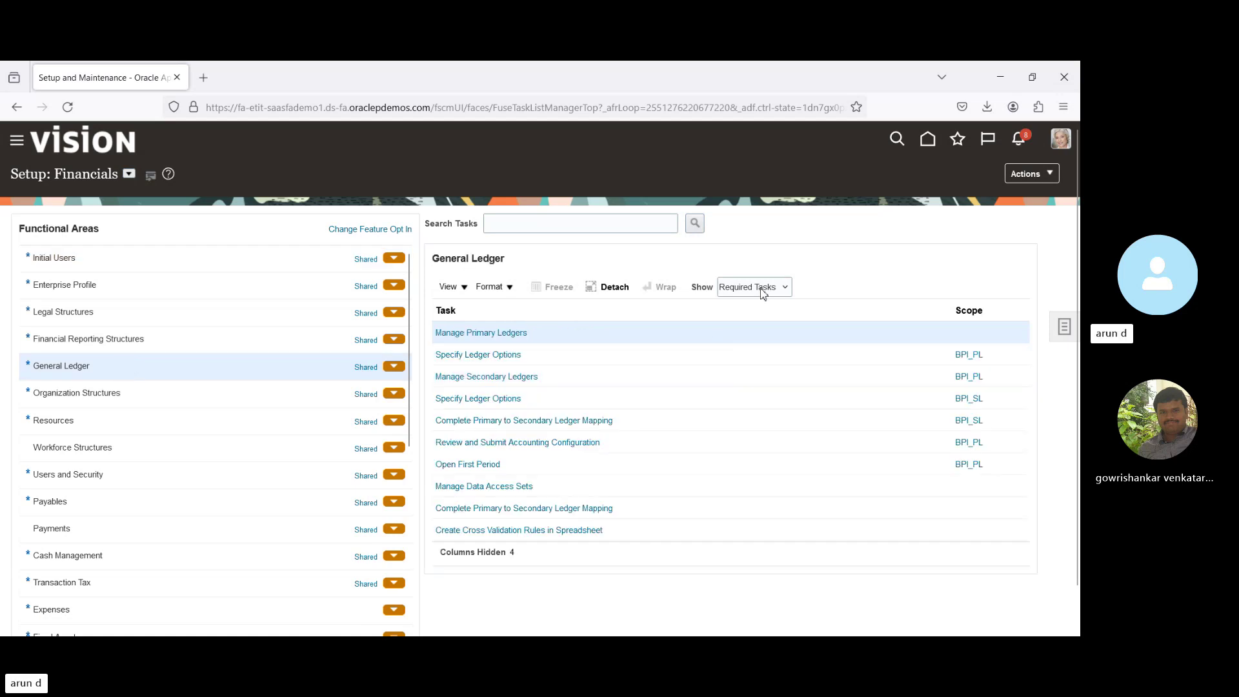
pyautogui.click(558, 424)
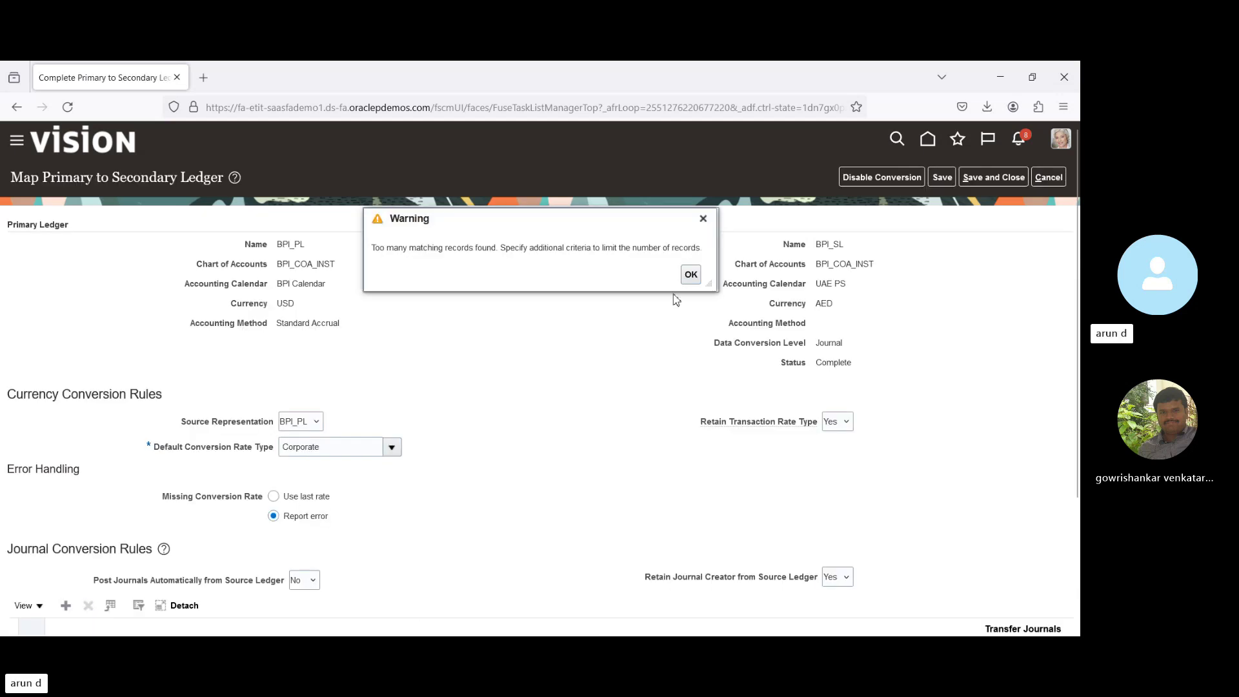
pyautogui.click(691, 275)
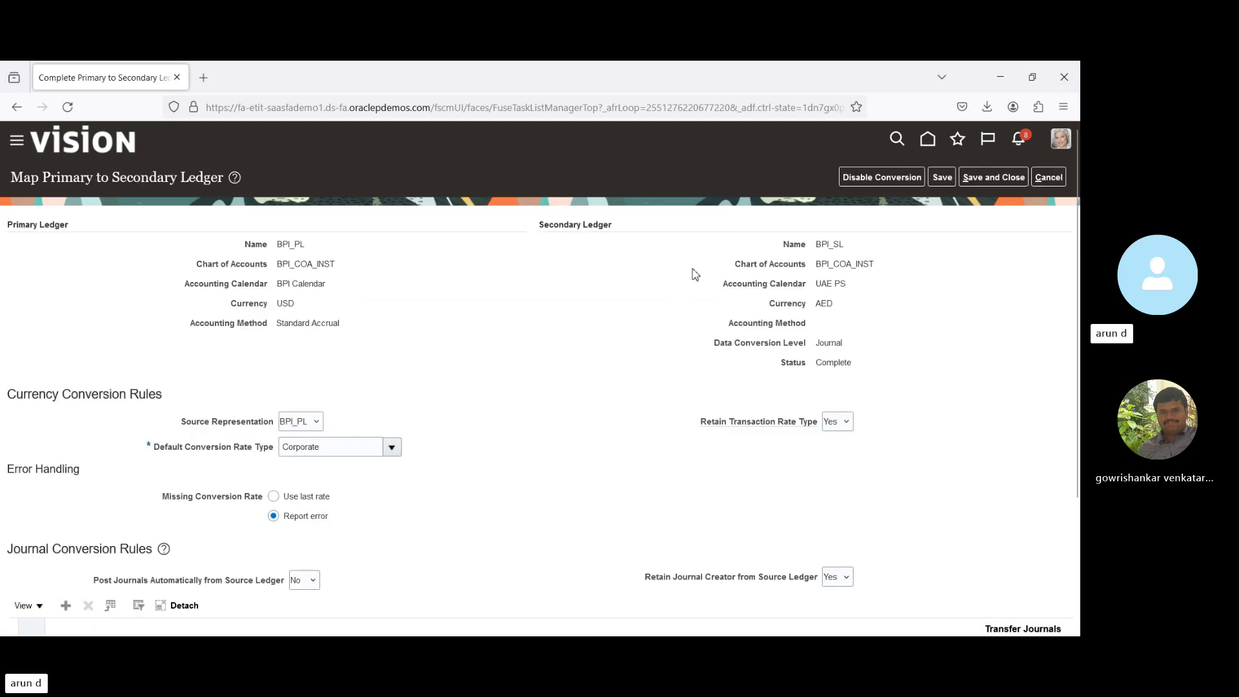
pyautogui.doubleClick(825, 304)
pyautogui.tripleClick(824, 286)
pyautogui.doubleClick(826, 305)
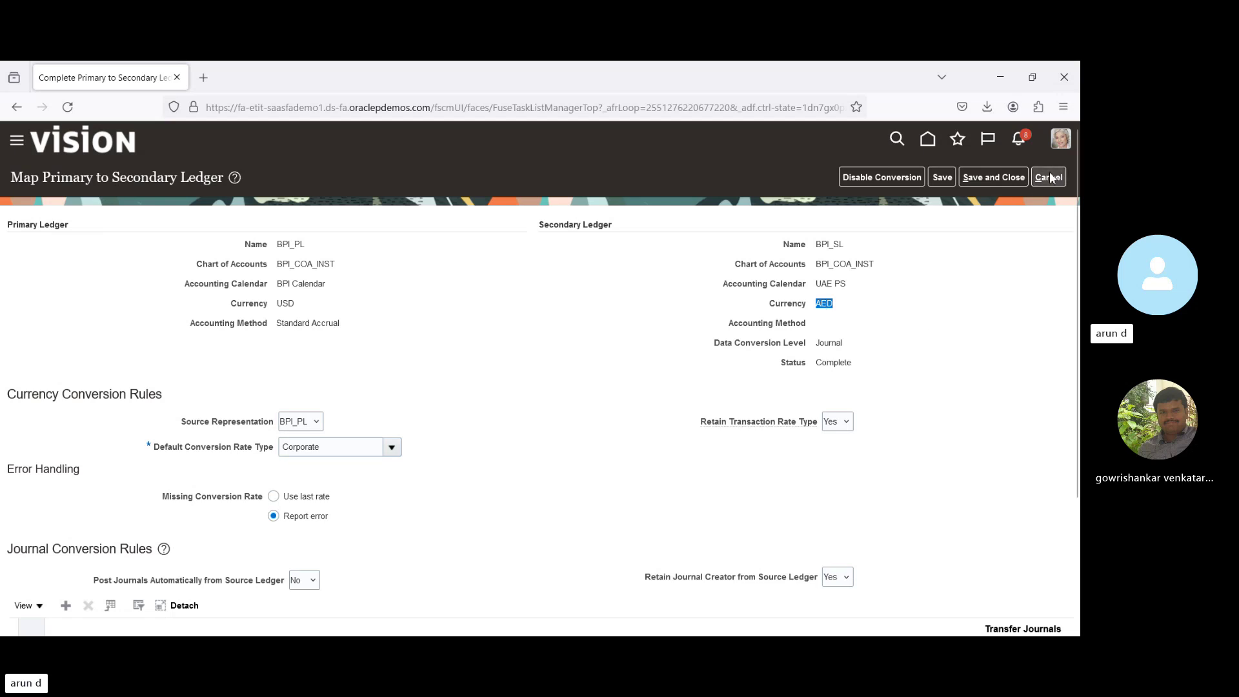
pyautogui.click(340, 450)
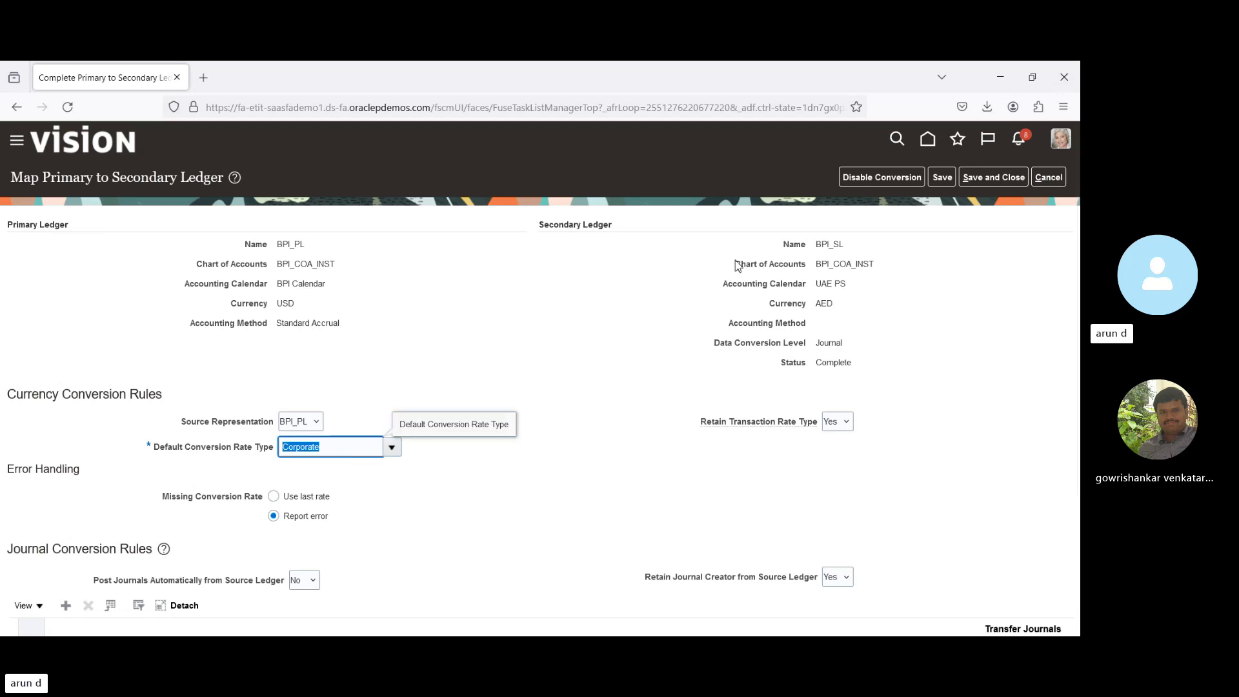
pyautogui.click(1048, 178)
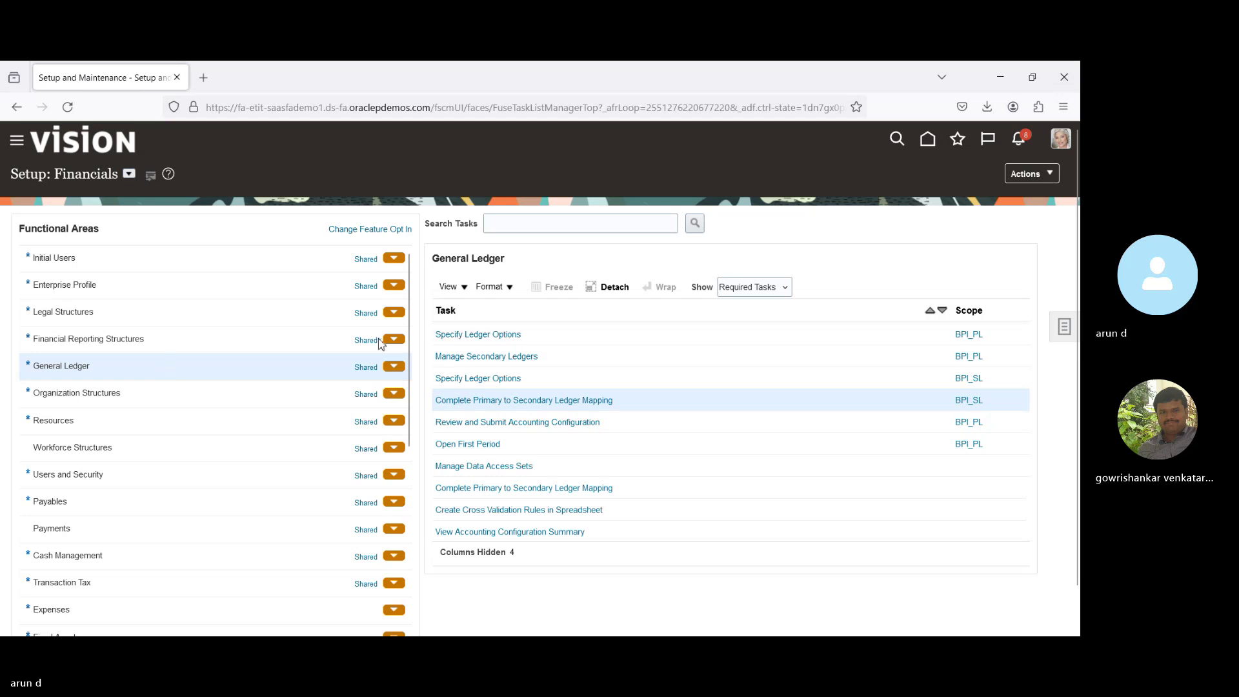
# Go to Manage Conversion Rate Types and its Daily Rates search.
pyautogui.click(207, 342)
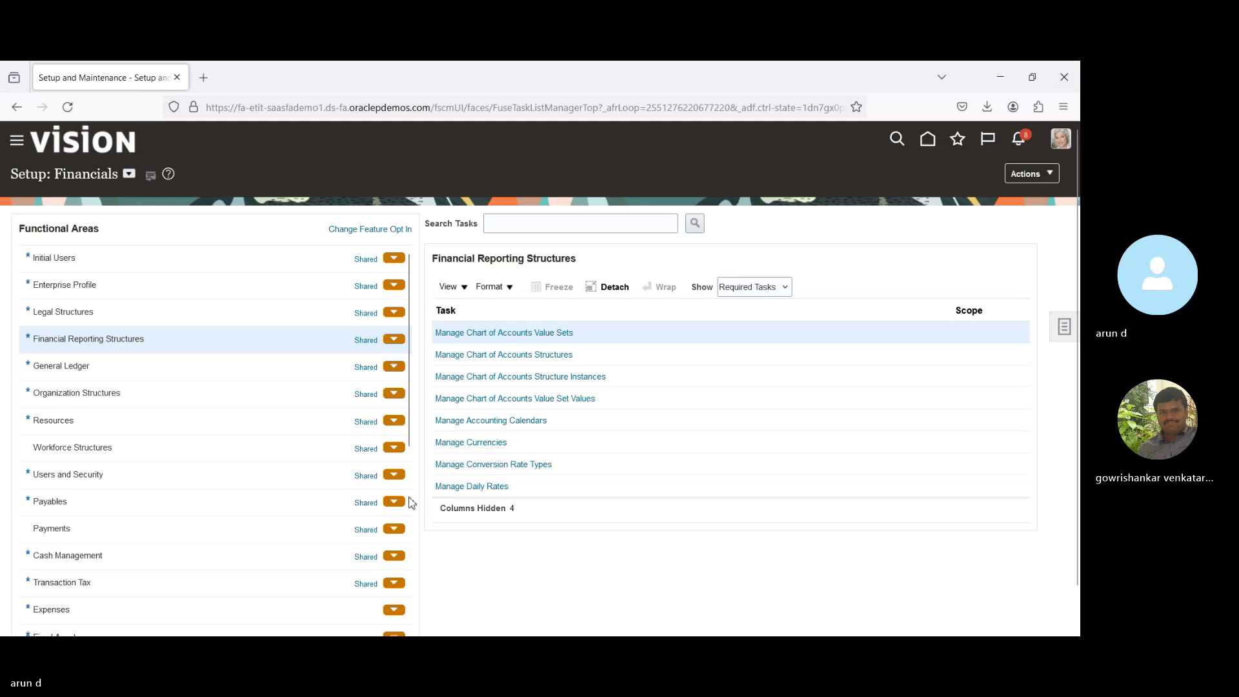
pyautogui.click(496, 465)
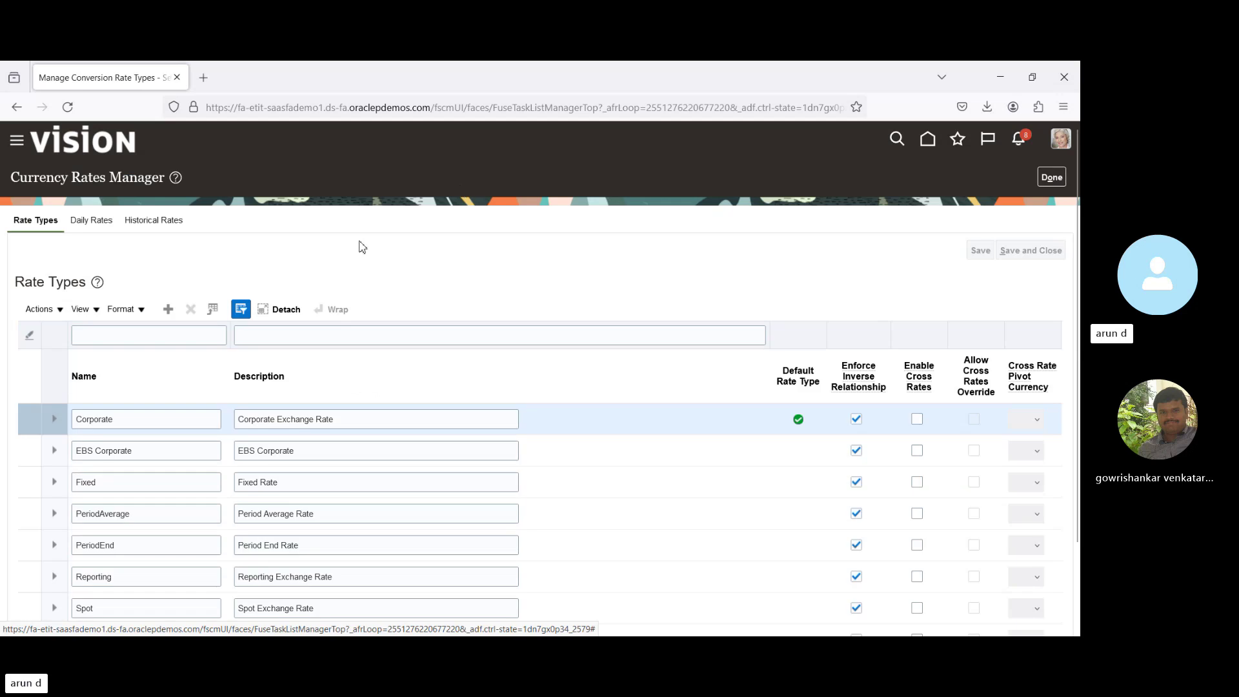
pyautogui.click(100, 222)
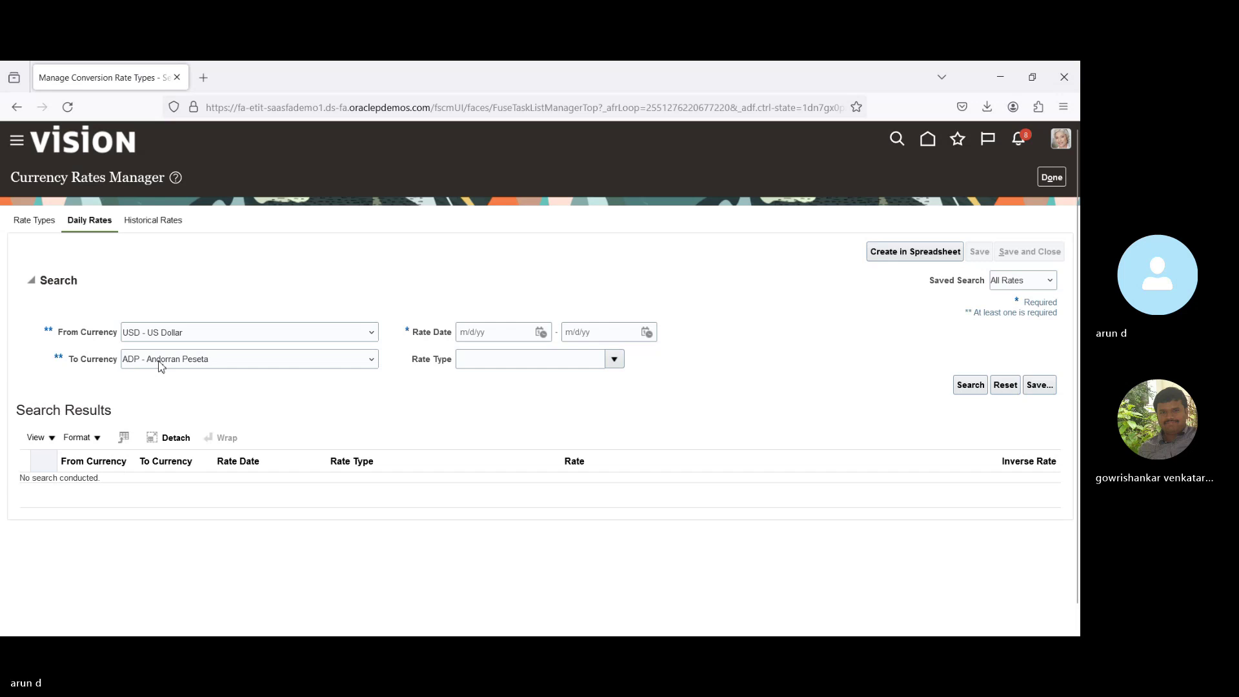
# Search Corporate USD-to-AED daily rates from 4/1/24 to 6/8/24, finding none.
pyautogui.click(540, 333)
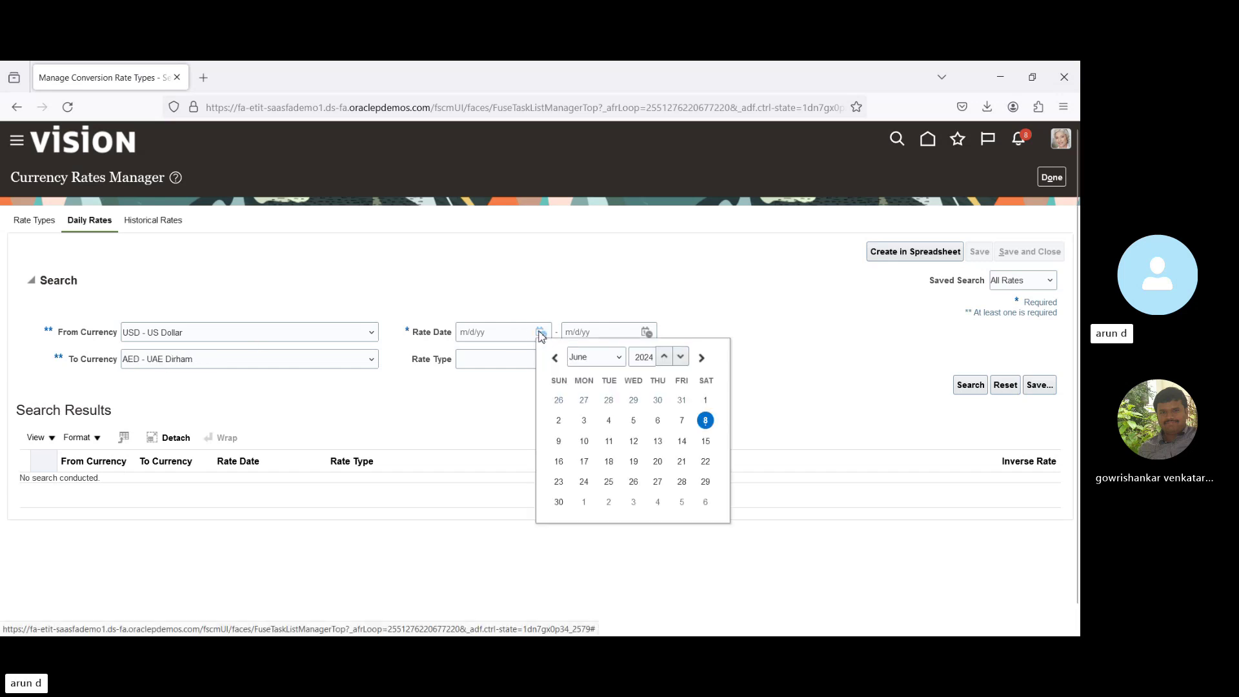
pyautogui.click(555, 359)
pyautogui.click(555, 359)
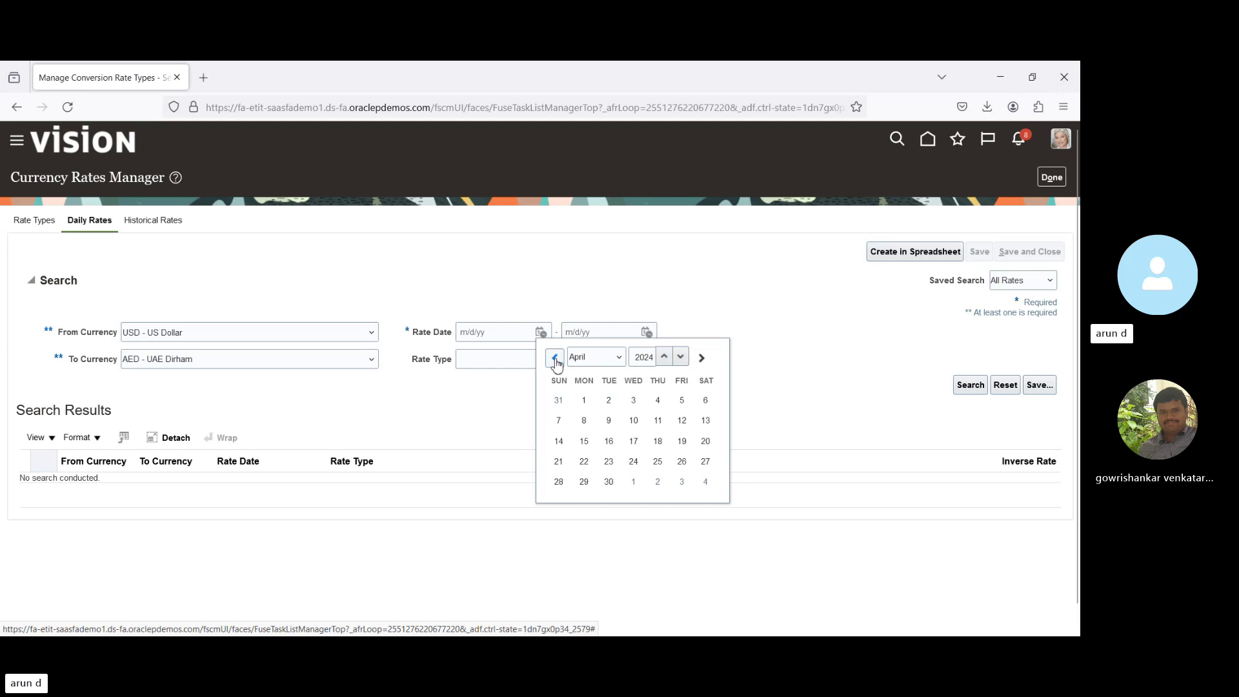
pyautogui.click(584, 401)
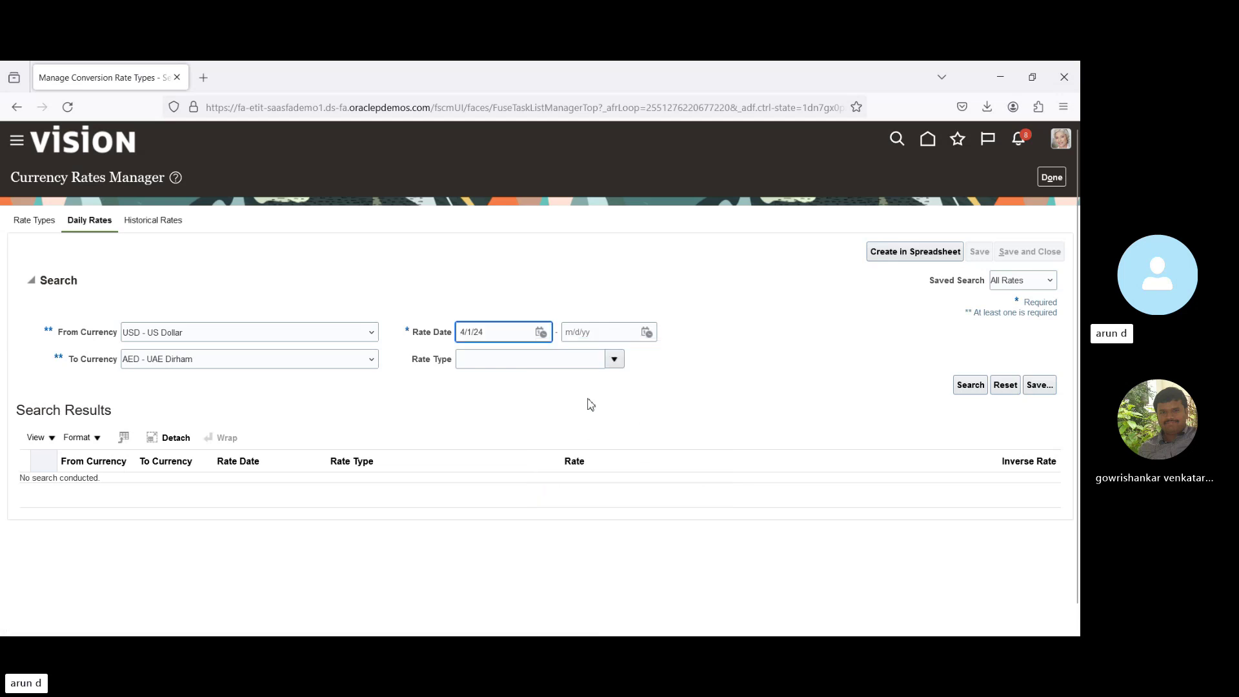
pyautogui.click(648, 333)
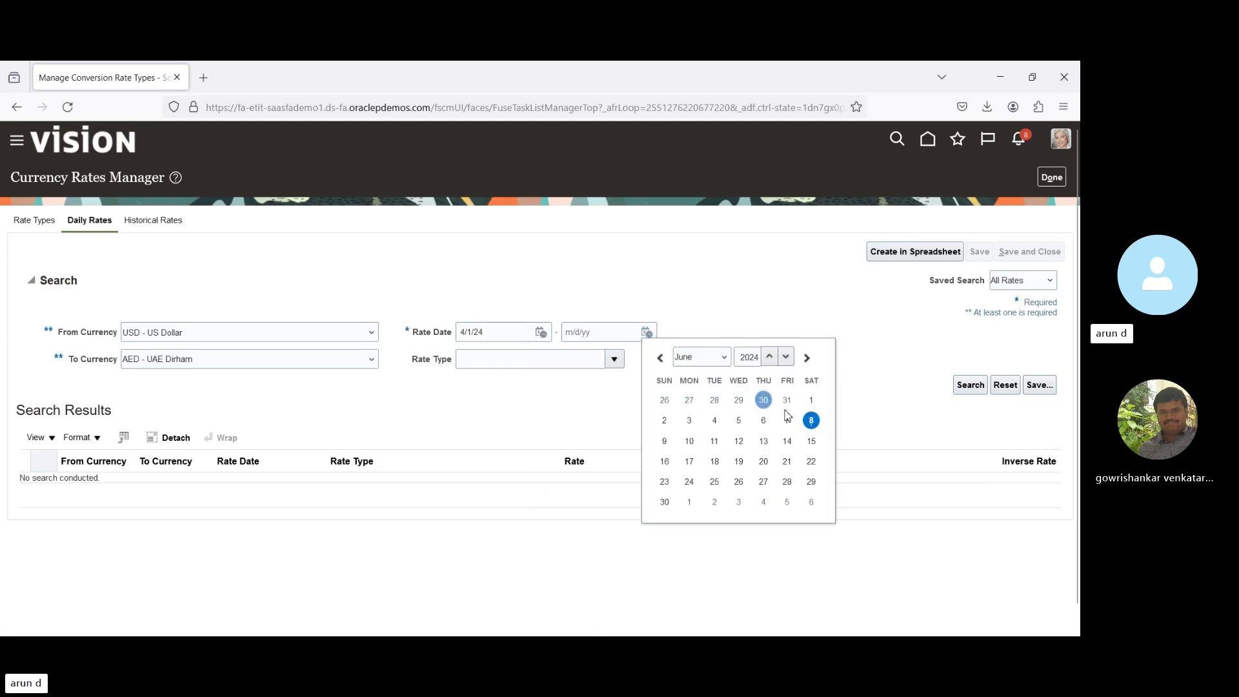
pyautogui.click(812, 421)
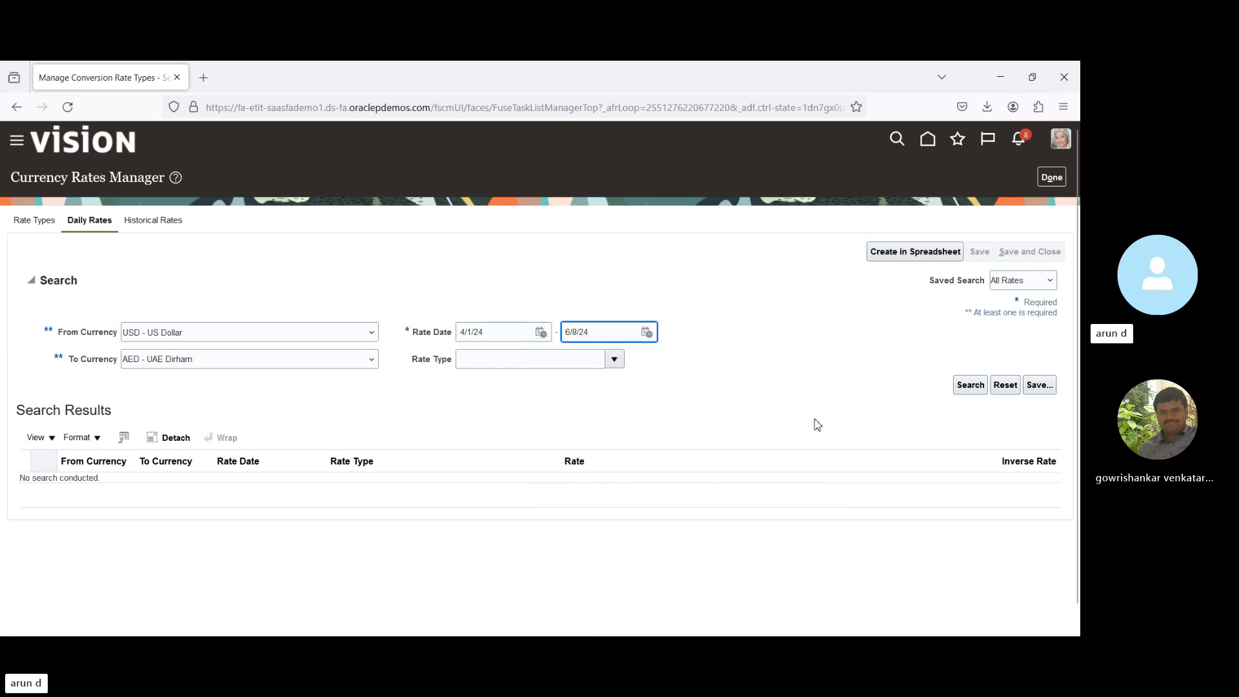
pyautogui.click(614, 361)
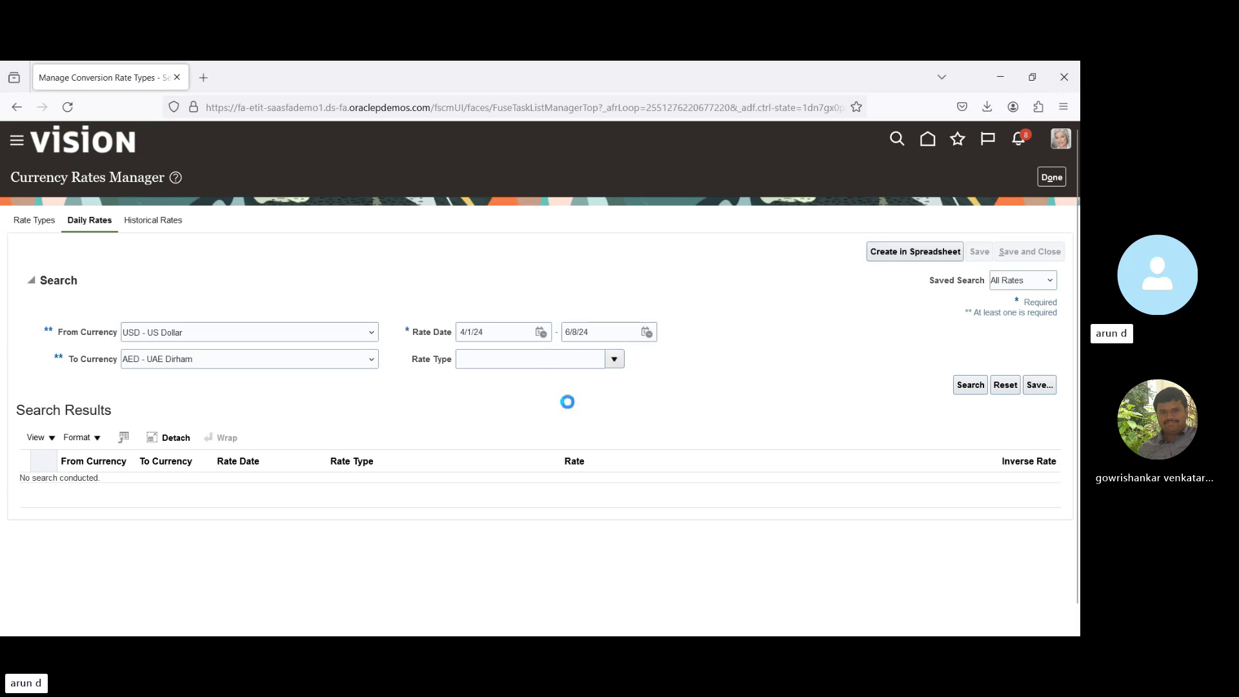
pyautogui.click(521, 384)
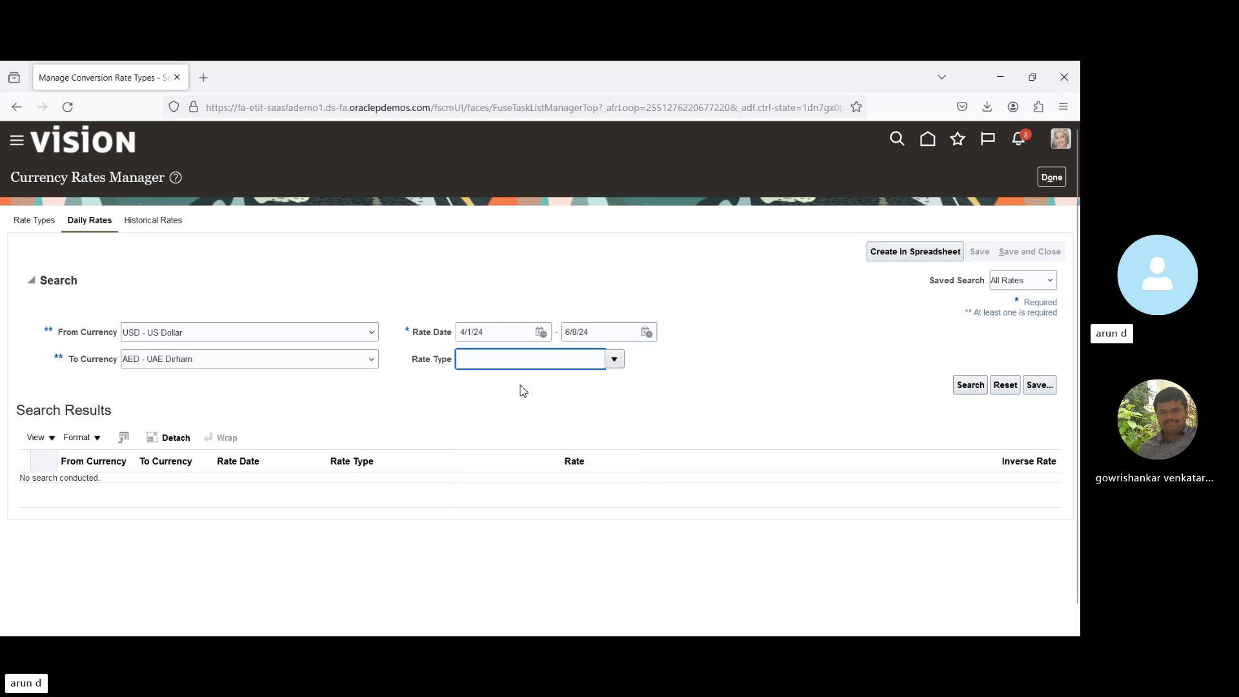
pyautogui.click(970, 386)
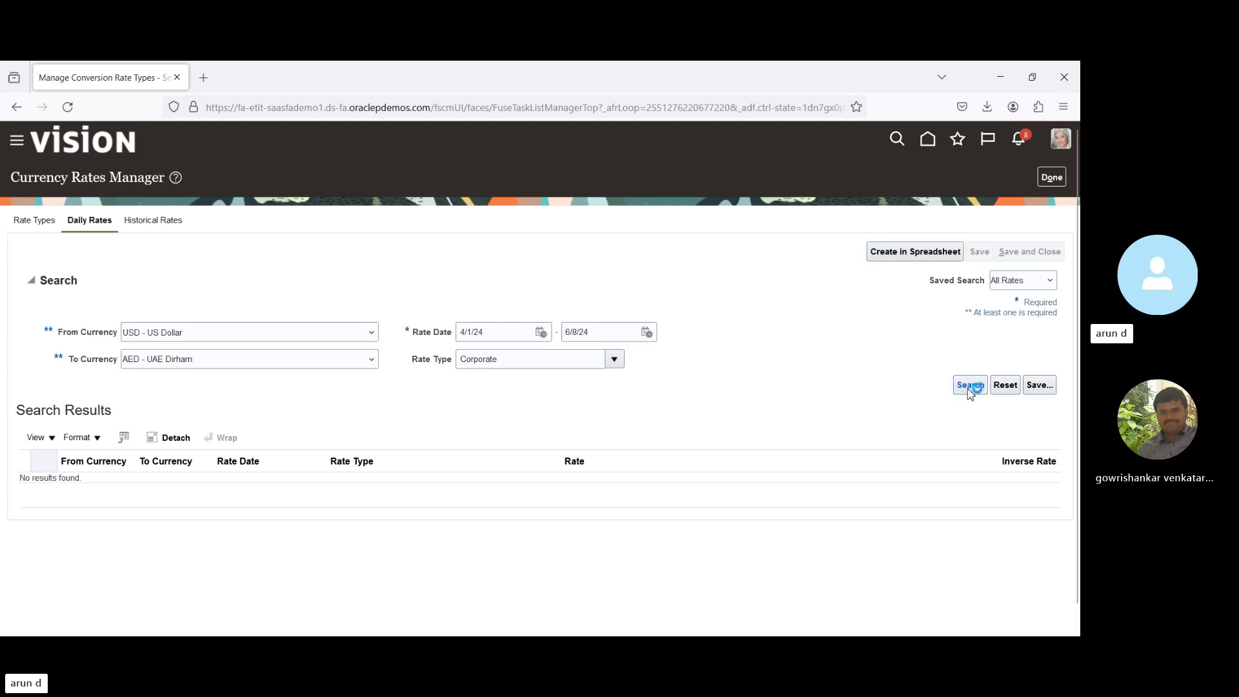
# Download the CreateDailyRates(1).xlsx entry spreadsheet and open it.
pyautogui.click(899, 251)
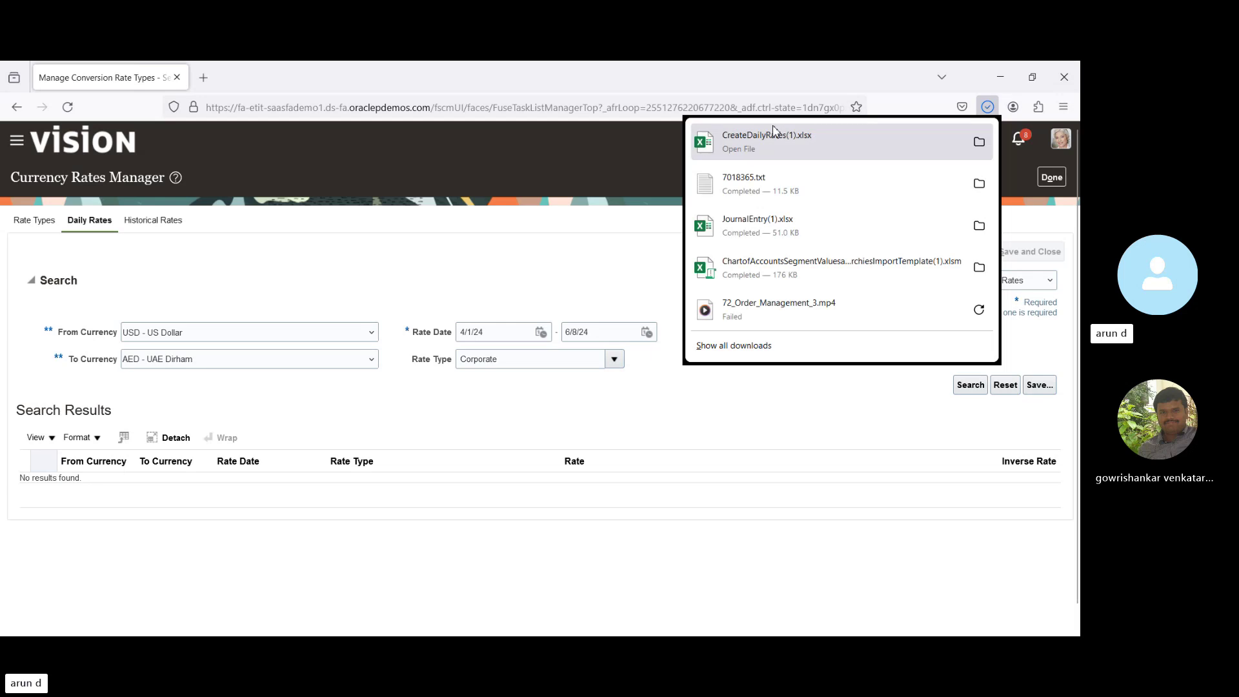
pyautogui.click(770, 152)
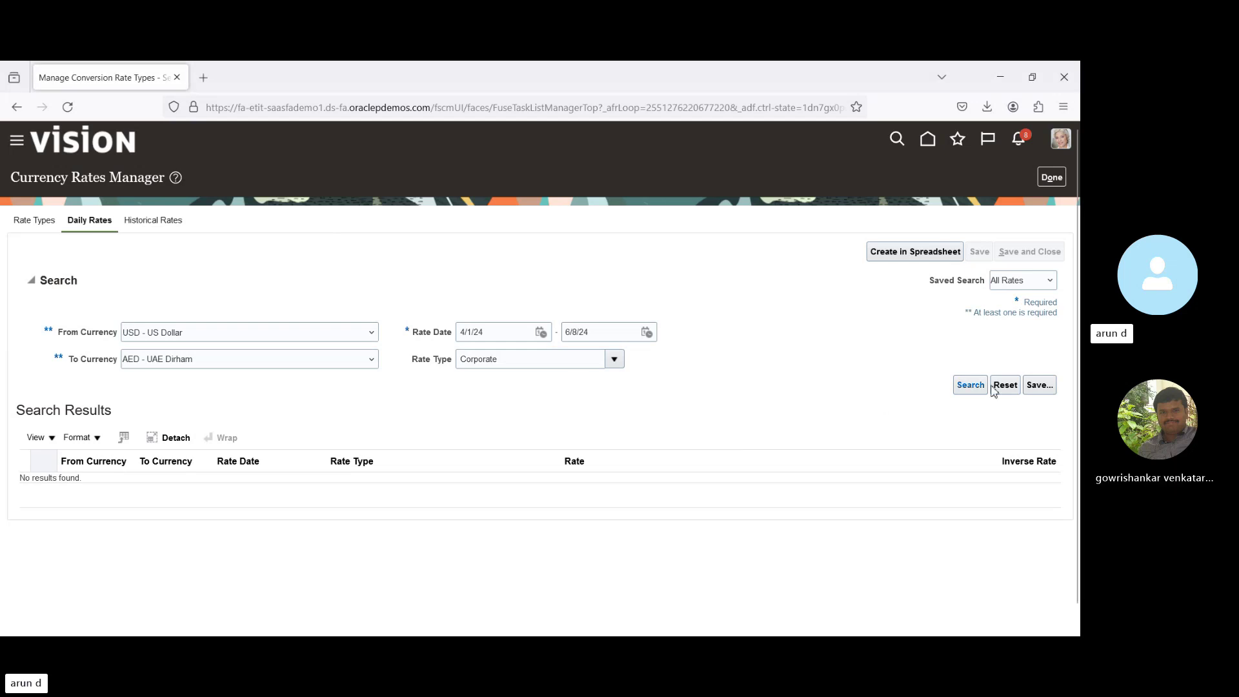
# Rerun the daily rates search showing Corporate USD-to-AED rates of 3.5, then go to Journals.
pyautogui.click(965, 390)
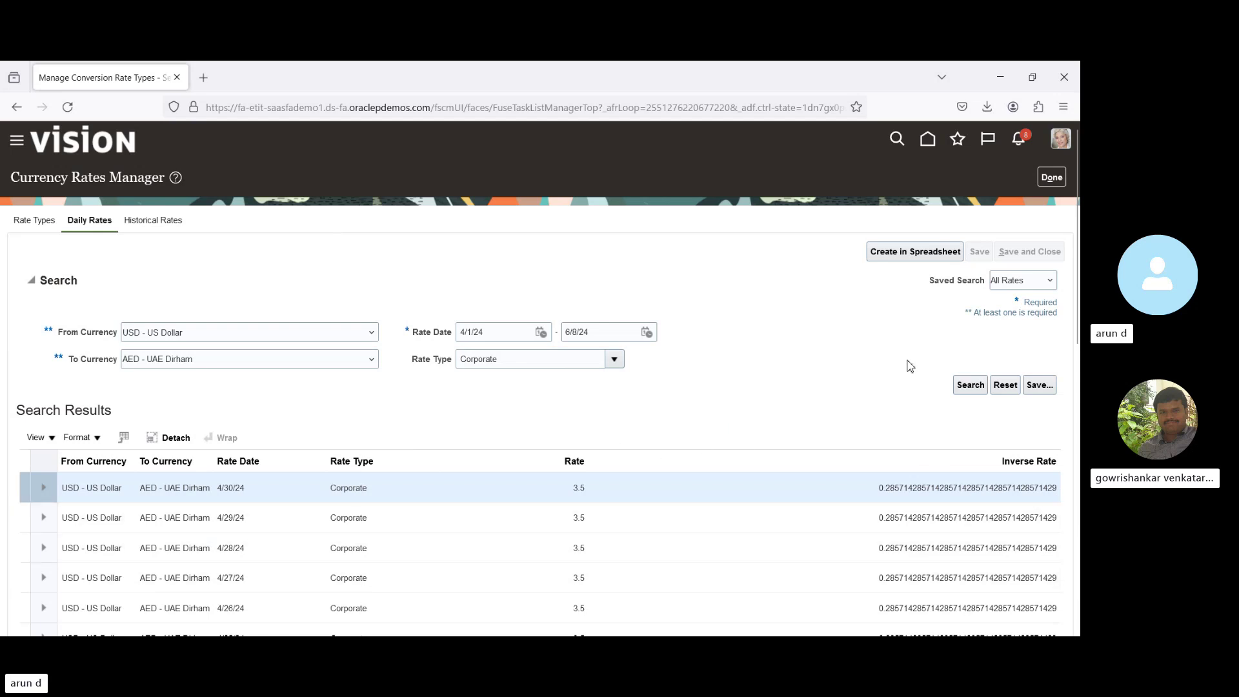
pyautogui.click(1051, 180)
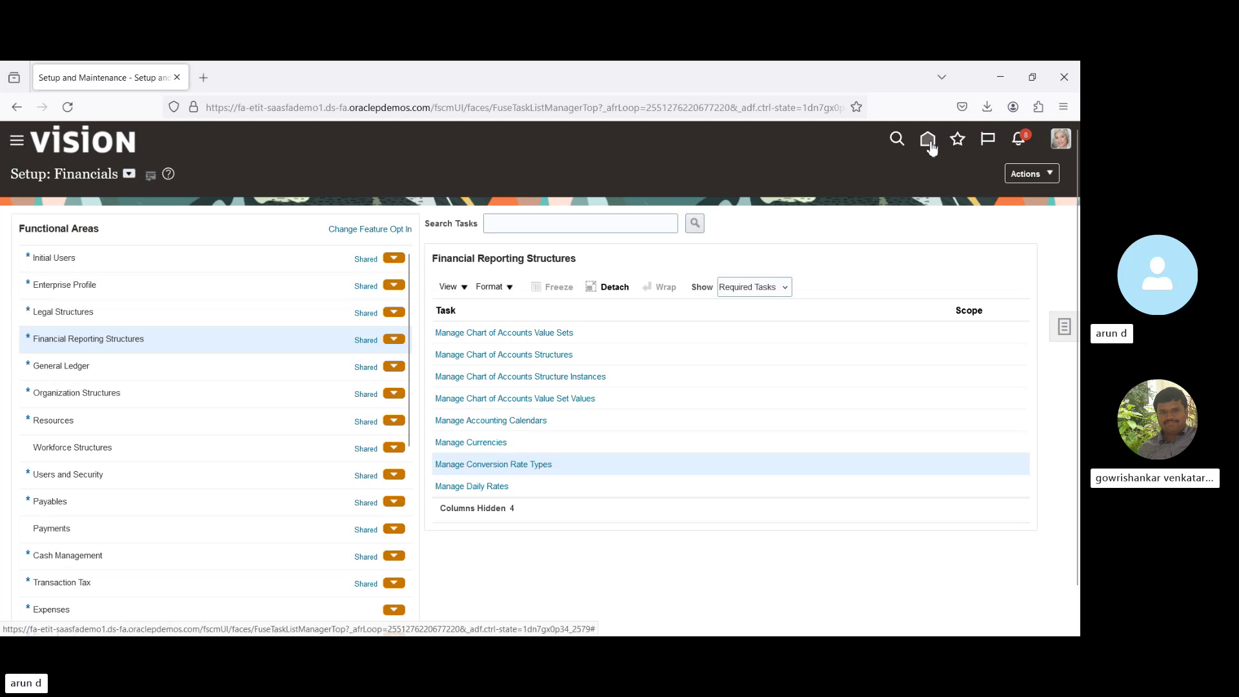
pyautogui.click(928, 141)
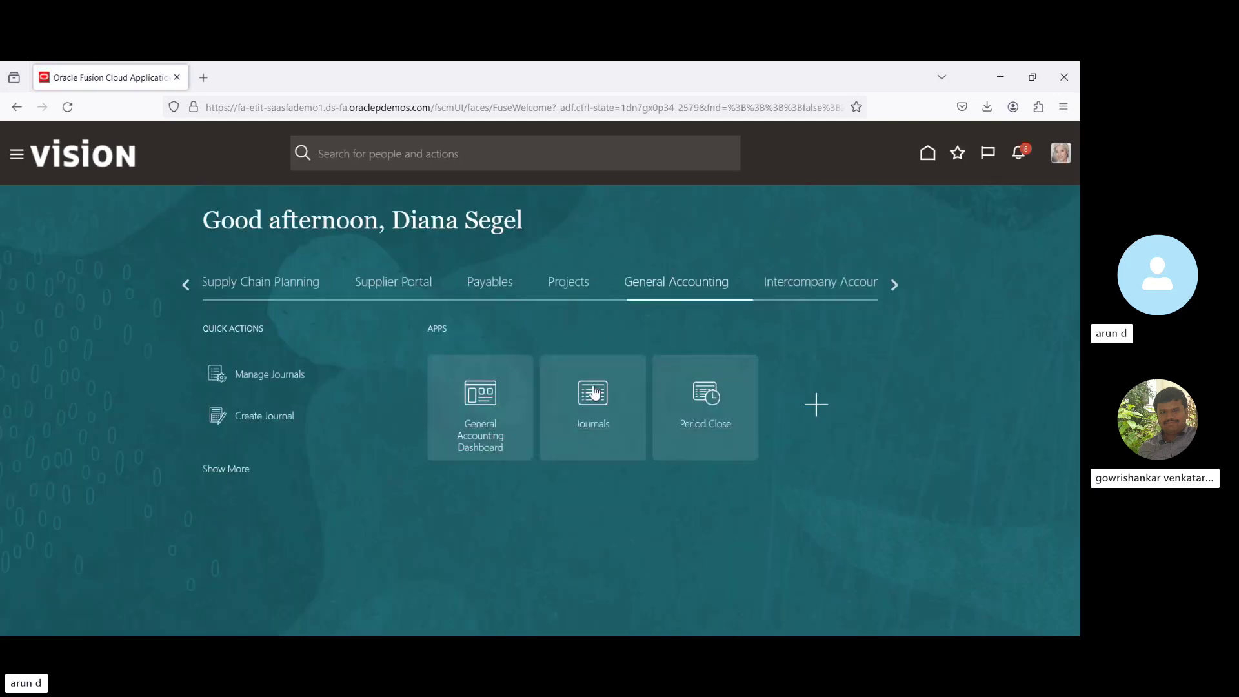
pyautogui.click(599, 402)
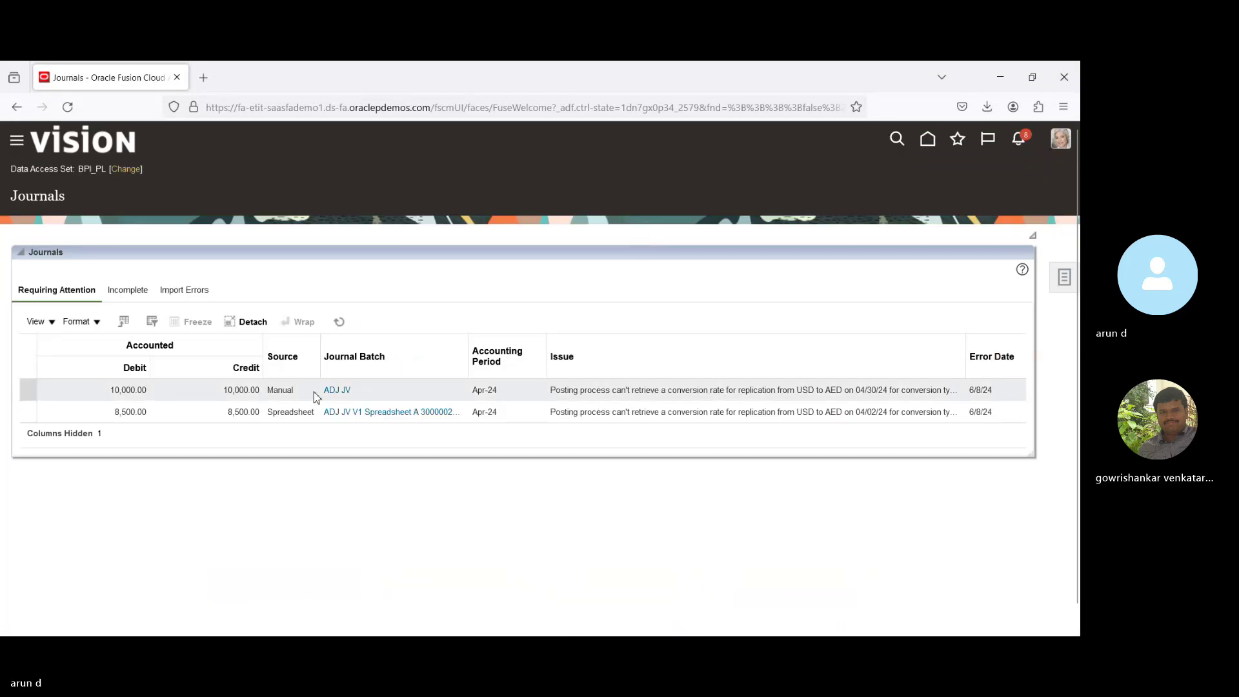
# Post the ADJ JV journal batch and acknowledge the submission confirmation.
pyautogui.click(339, 392)
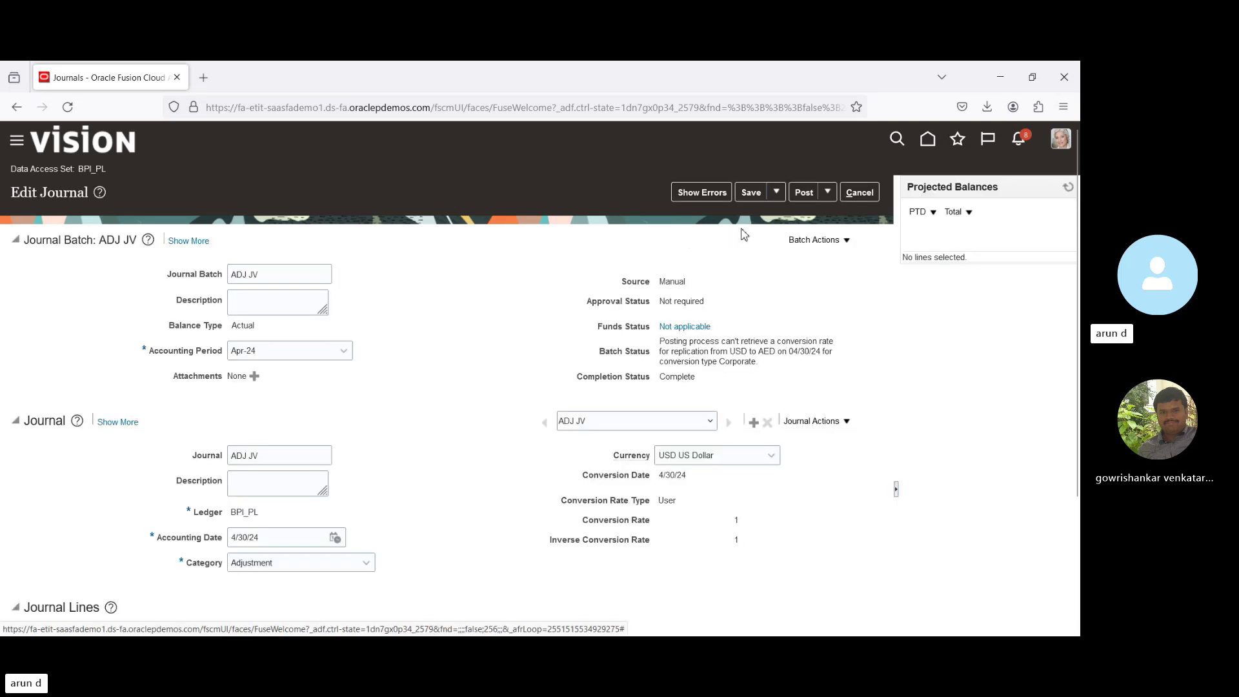
pyautogui.click(805, 193)
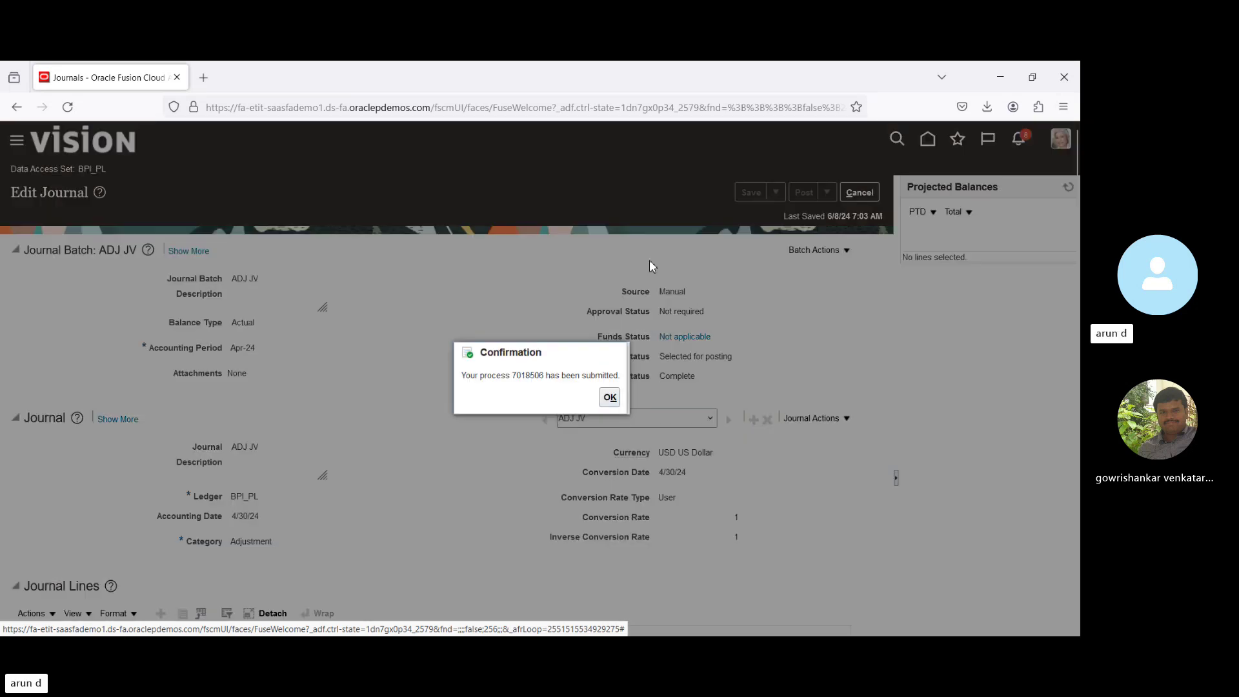
pyautogui.click(610, 398)
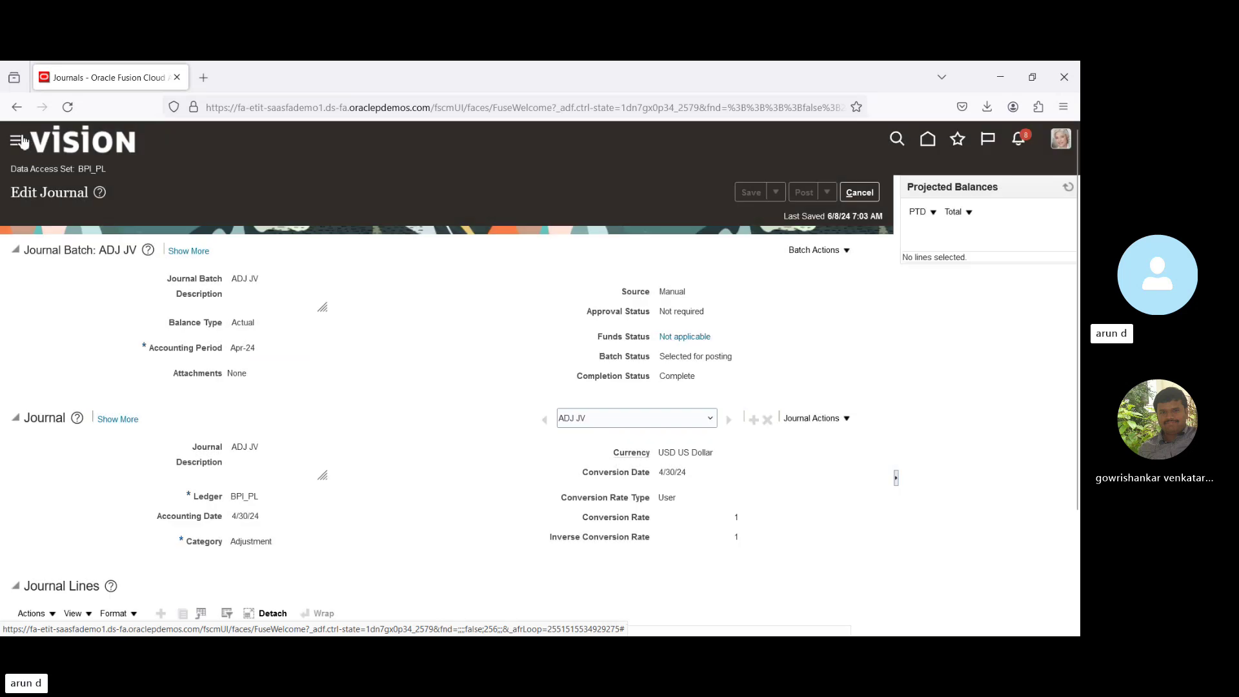
# Check the posting status in Scheduled Processes, refreshing the process list twice.
pyautogui.click(16, 142)
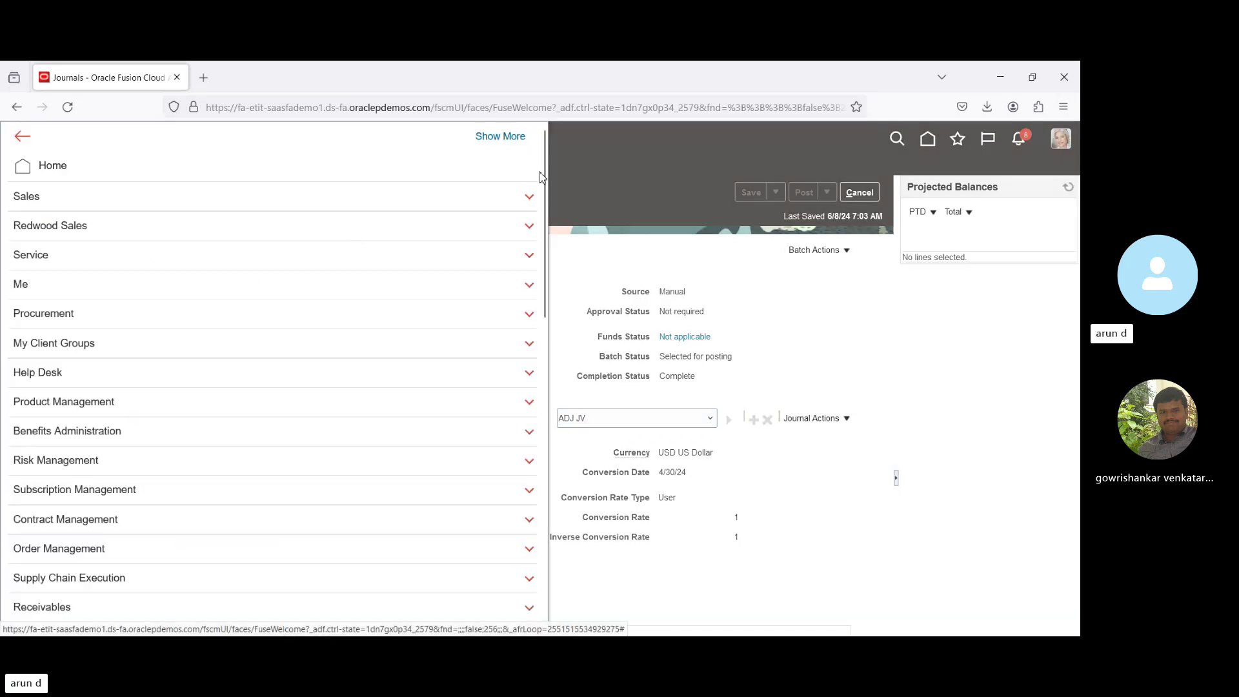
pyautogui.scroll(-12, 541, 176)
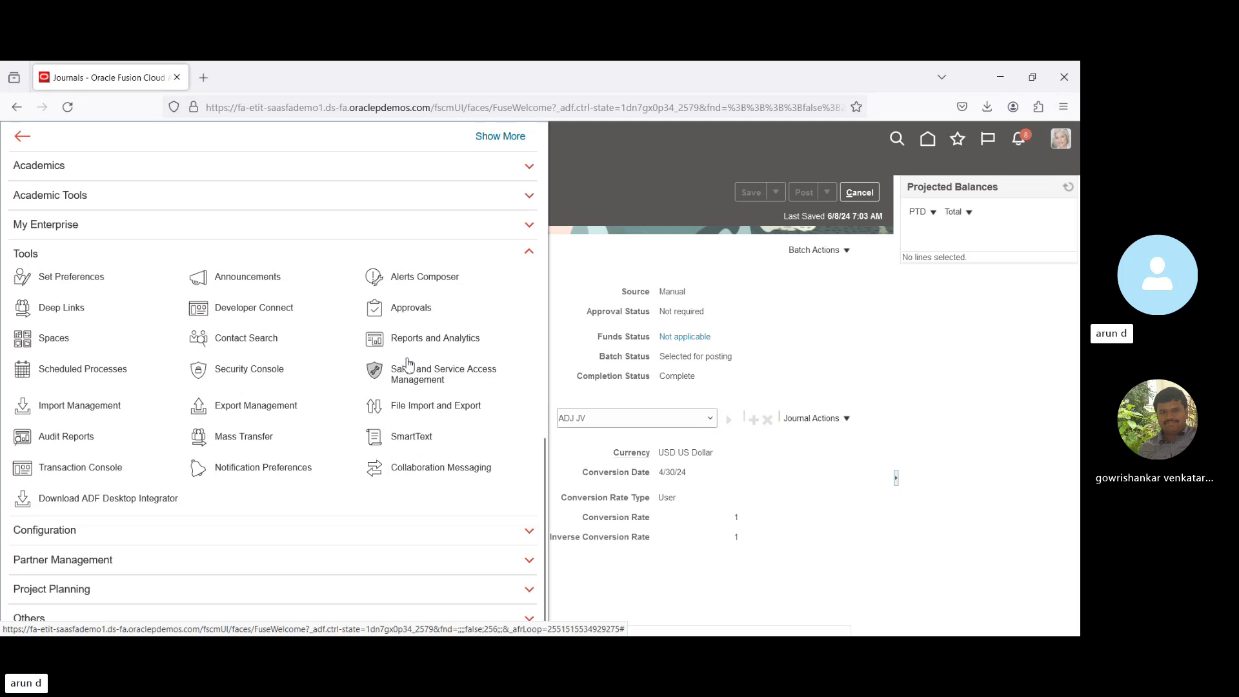
pyautogui.click(64, 375)
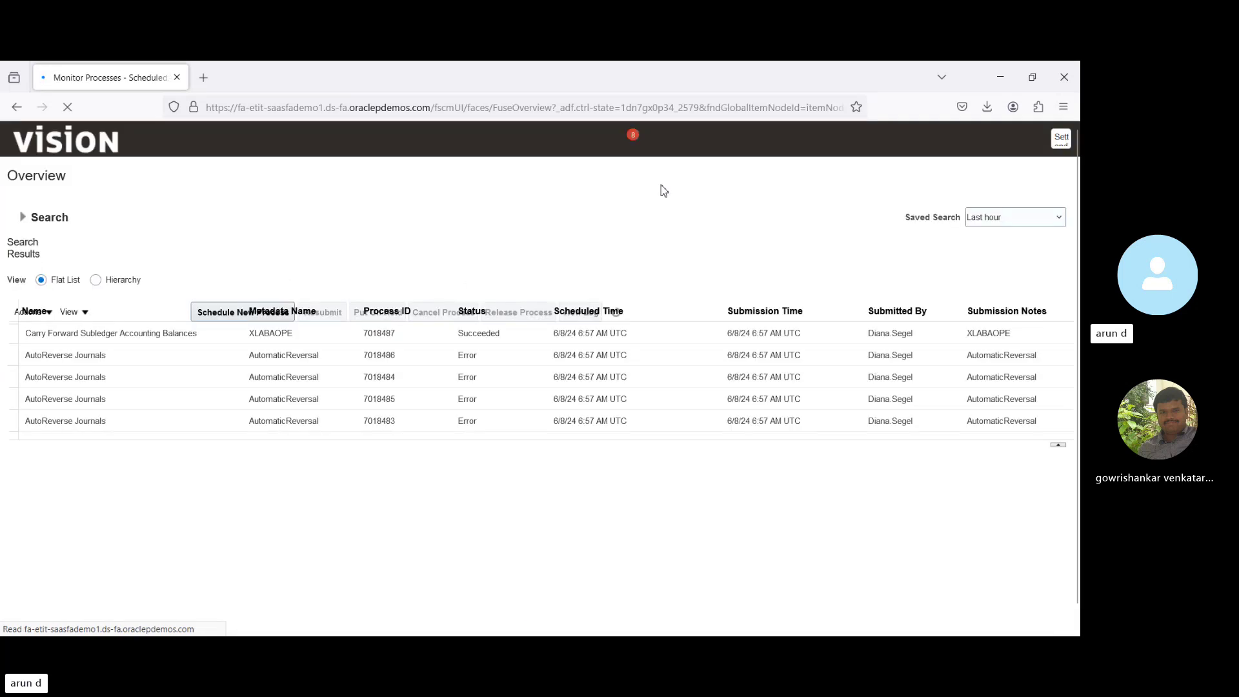
pyautogui.click(527, 314)
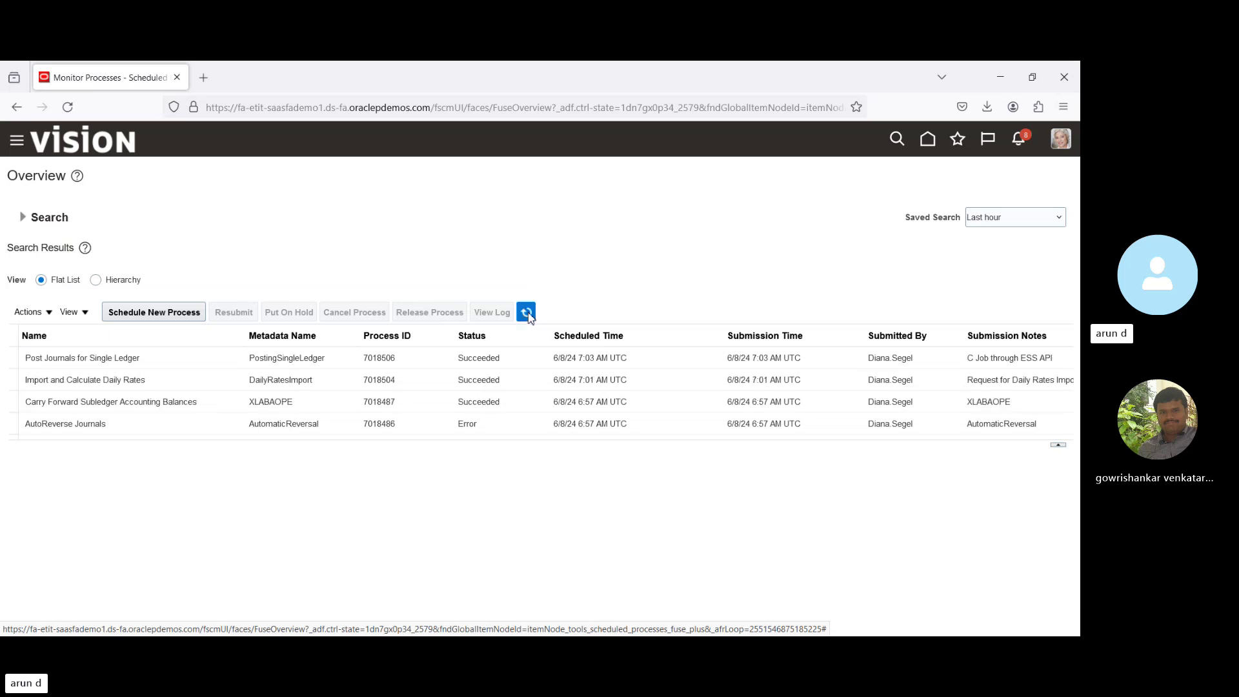
pyautogui.click(528, 314)
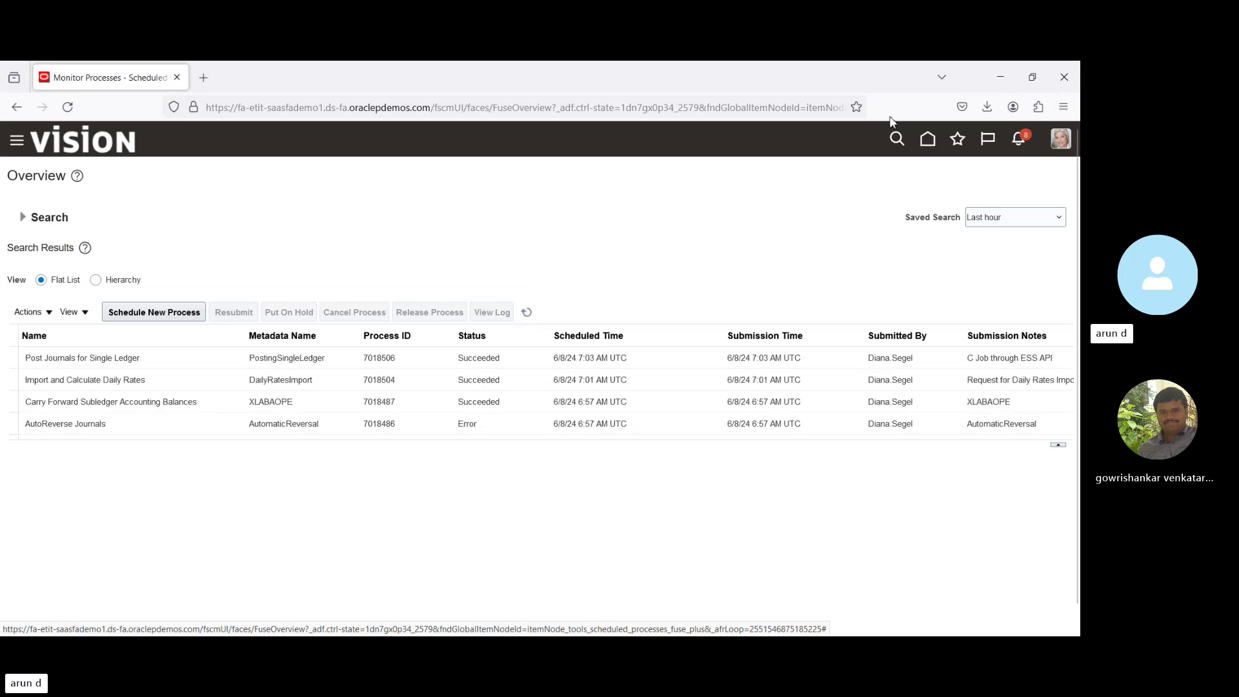
# Post the ADJ JV V1 Adjustment batch requiring attention (process 7018507), then go to Manage Journals.
pyautogui.click(928, 142)
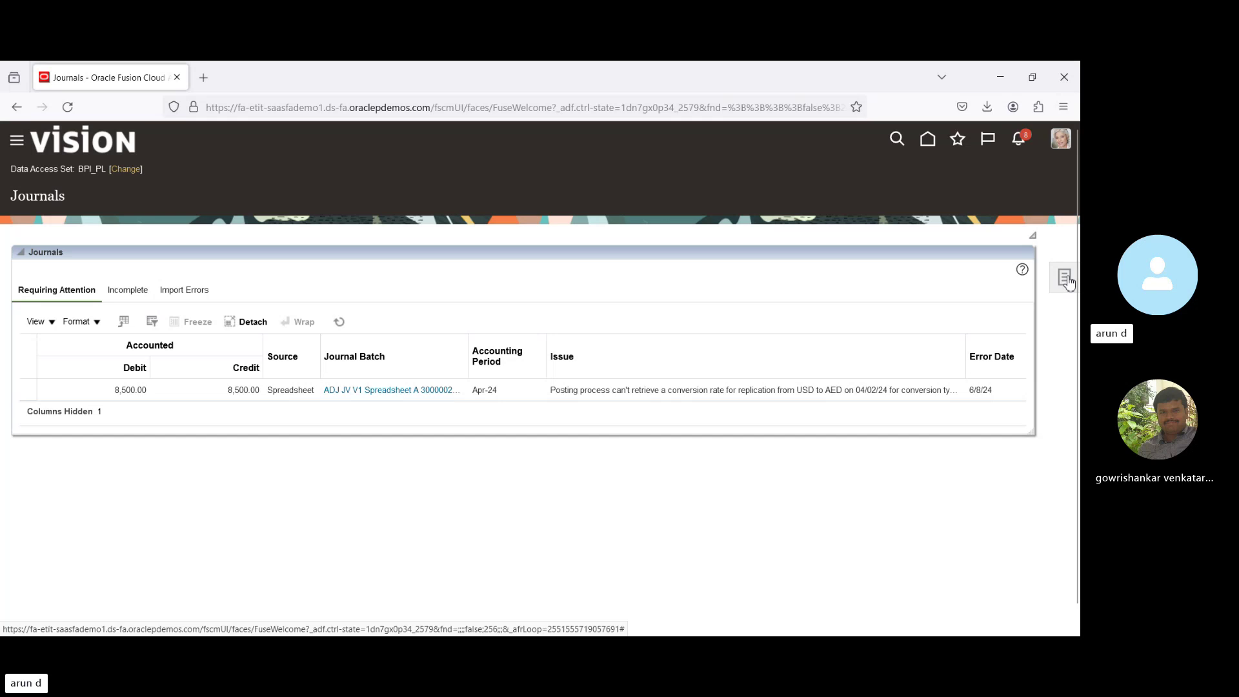
pyautogui.click(412, 391)
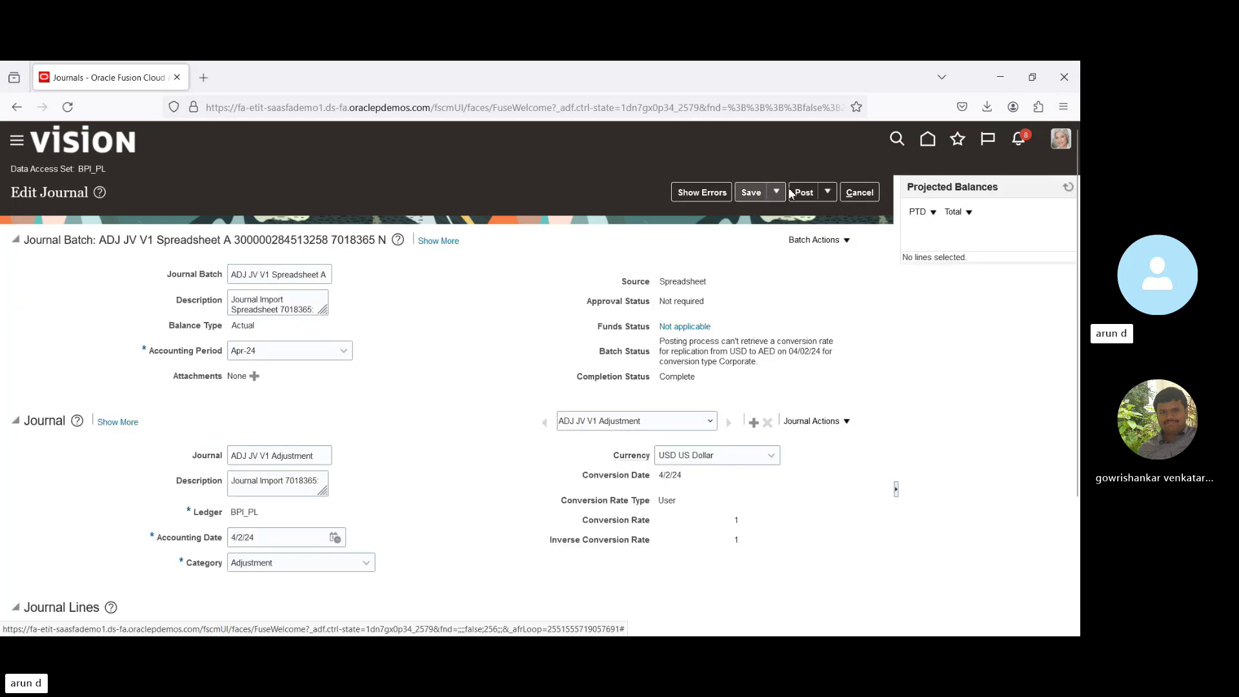
pyautogui.click(802, 196)
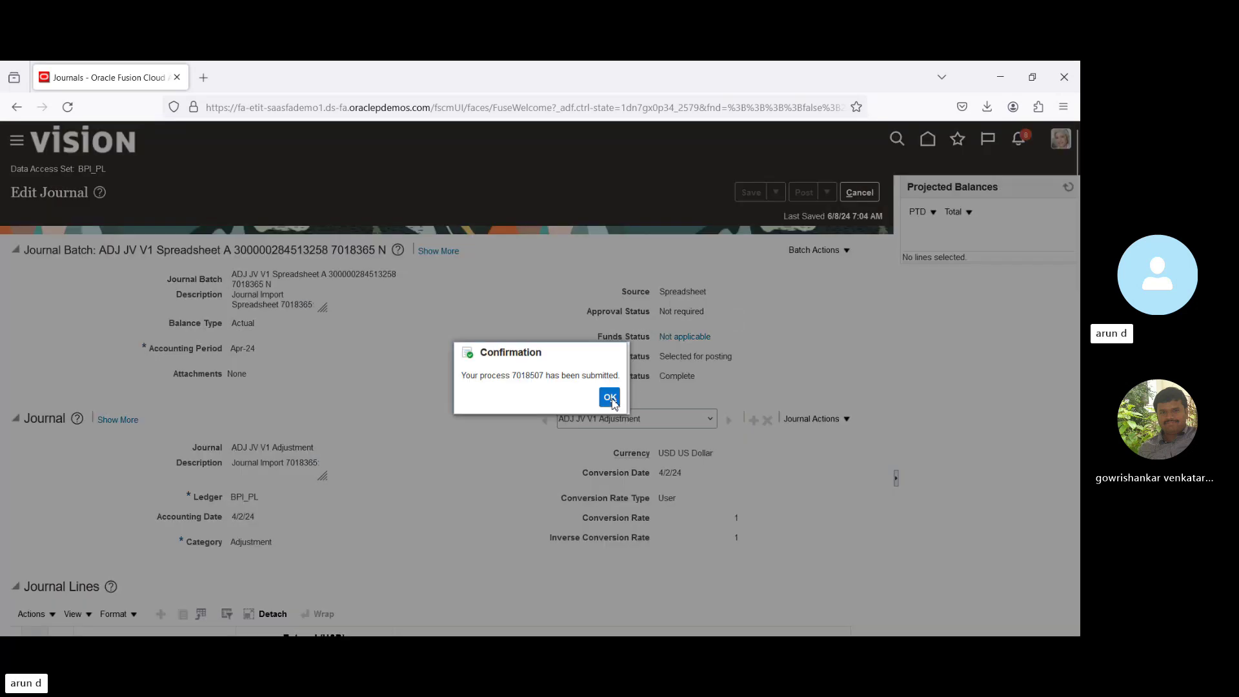
pyautogui.press('Return')
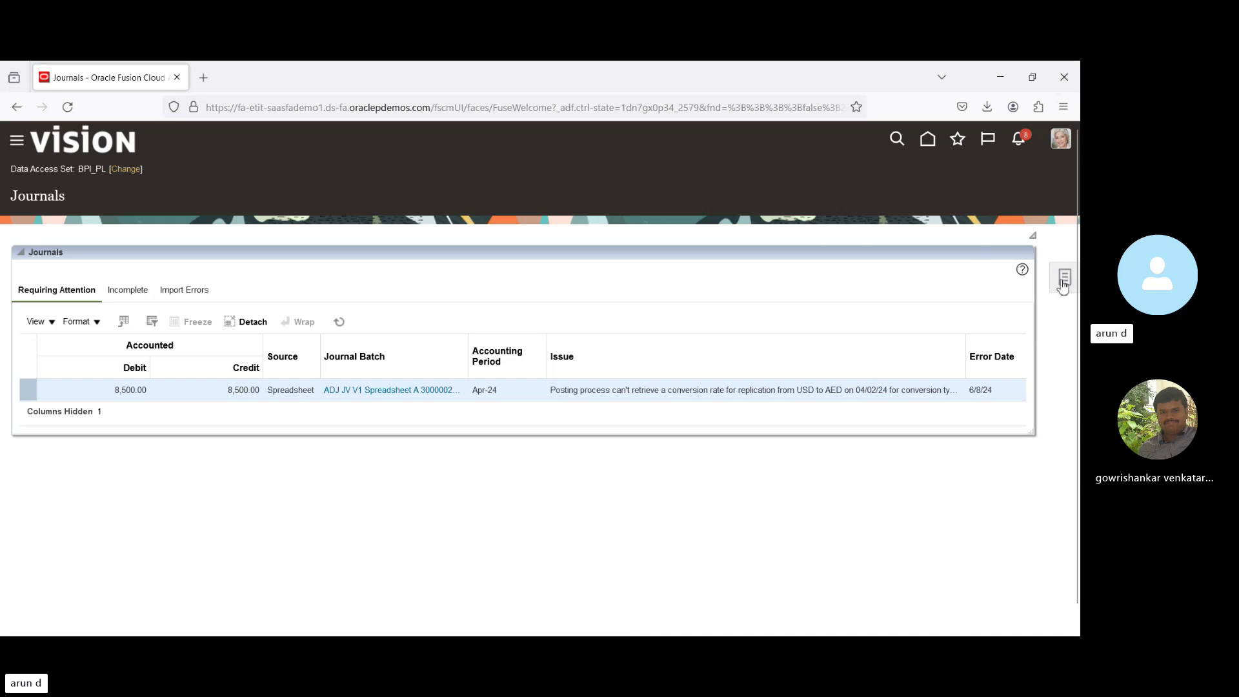
pyautogui.click(1063, 279)
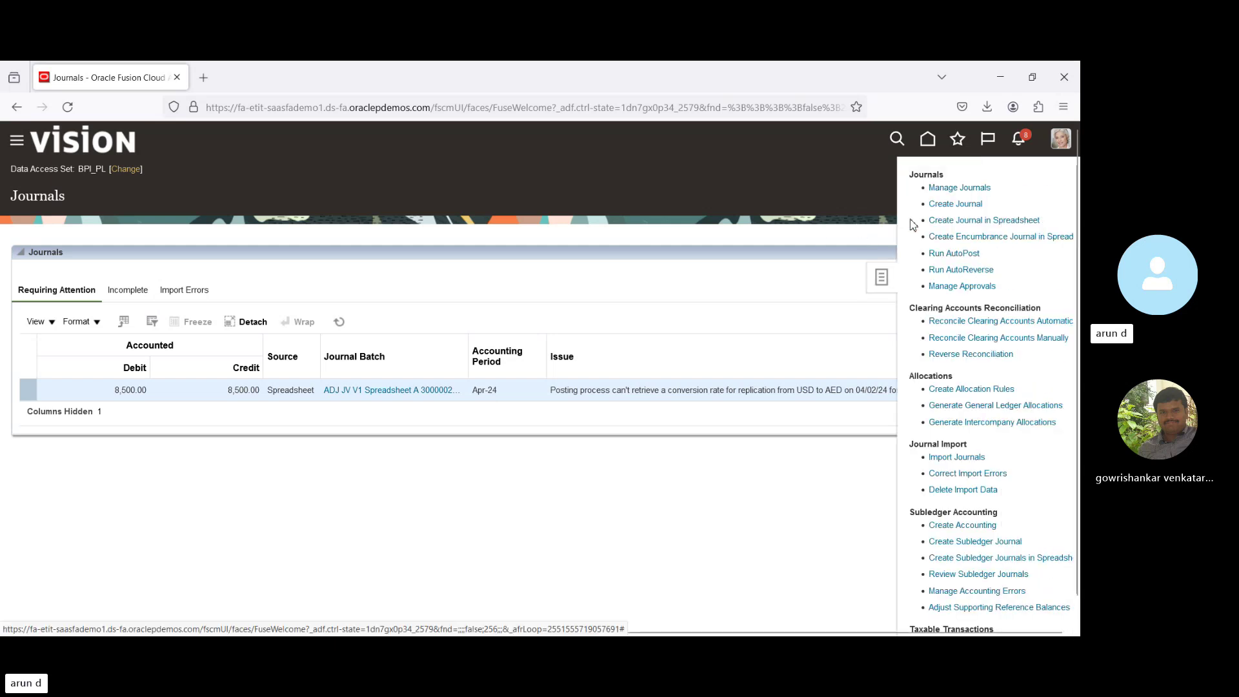
pyautogui.click(960, 188)
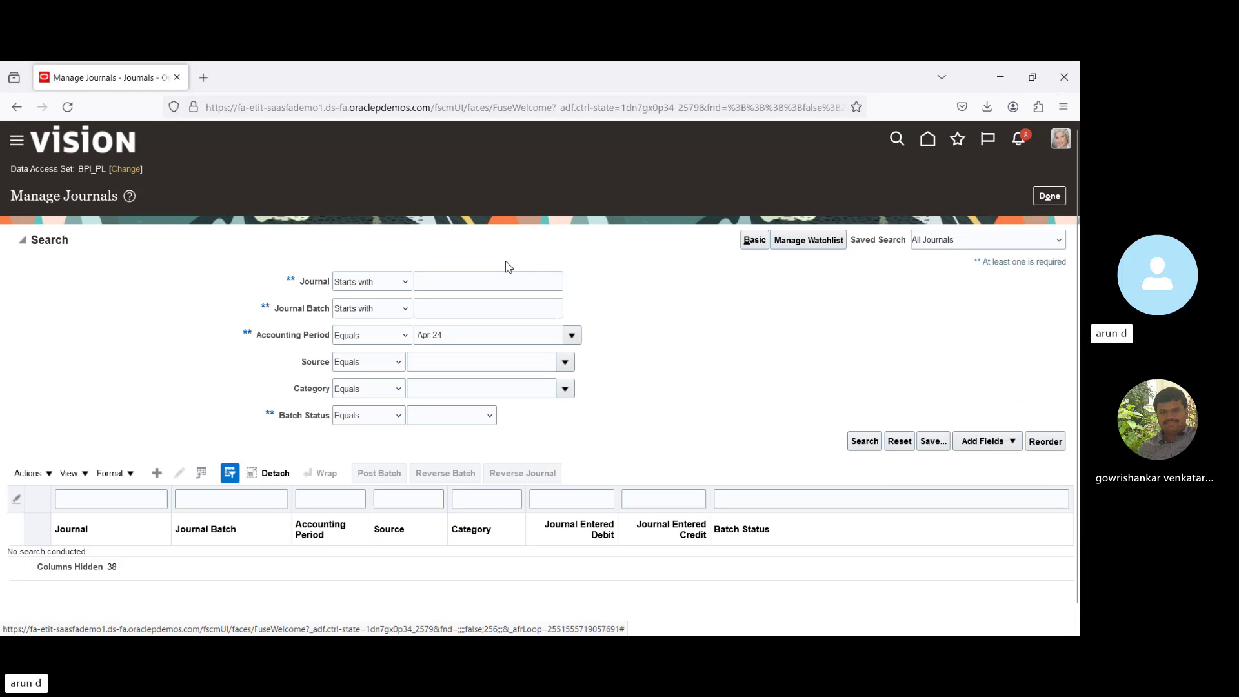
# Confirm the Apr-24 journals are posted in BPI_PL, then switch the data access set to BPI_SL.
pyautogui.click(864, 442)
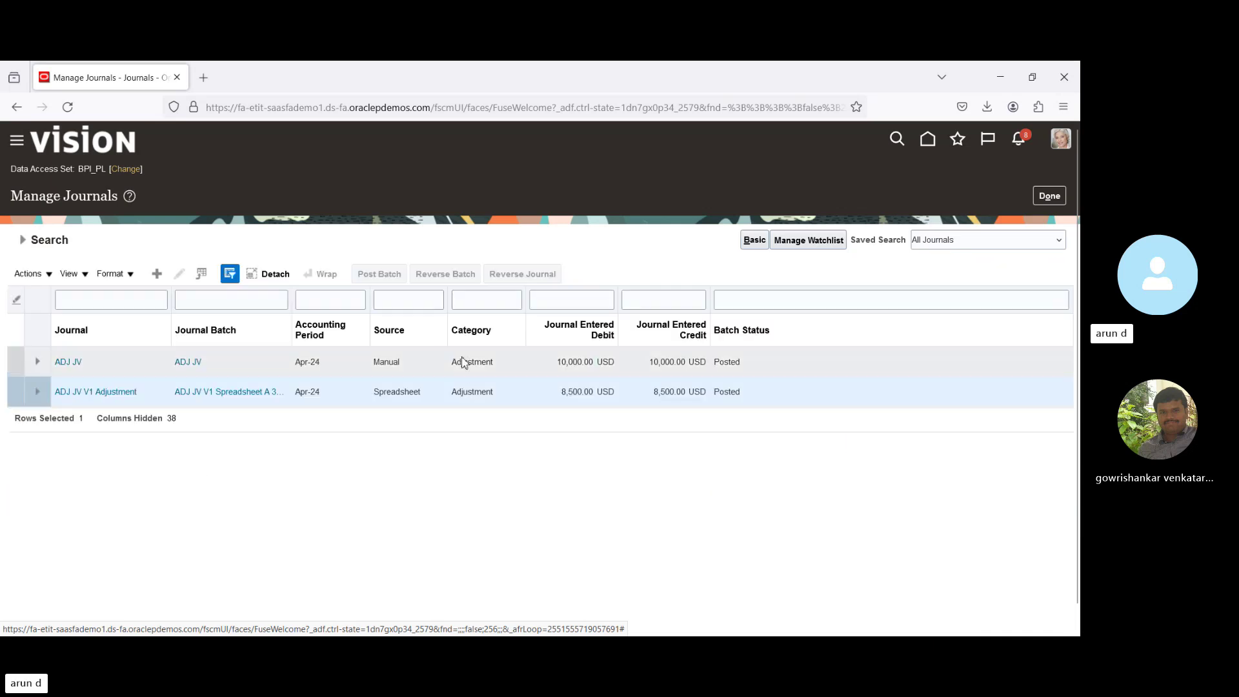
pyautogui.click(460, 361)
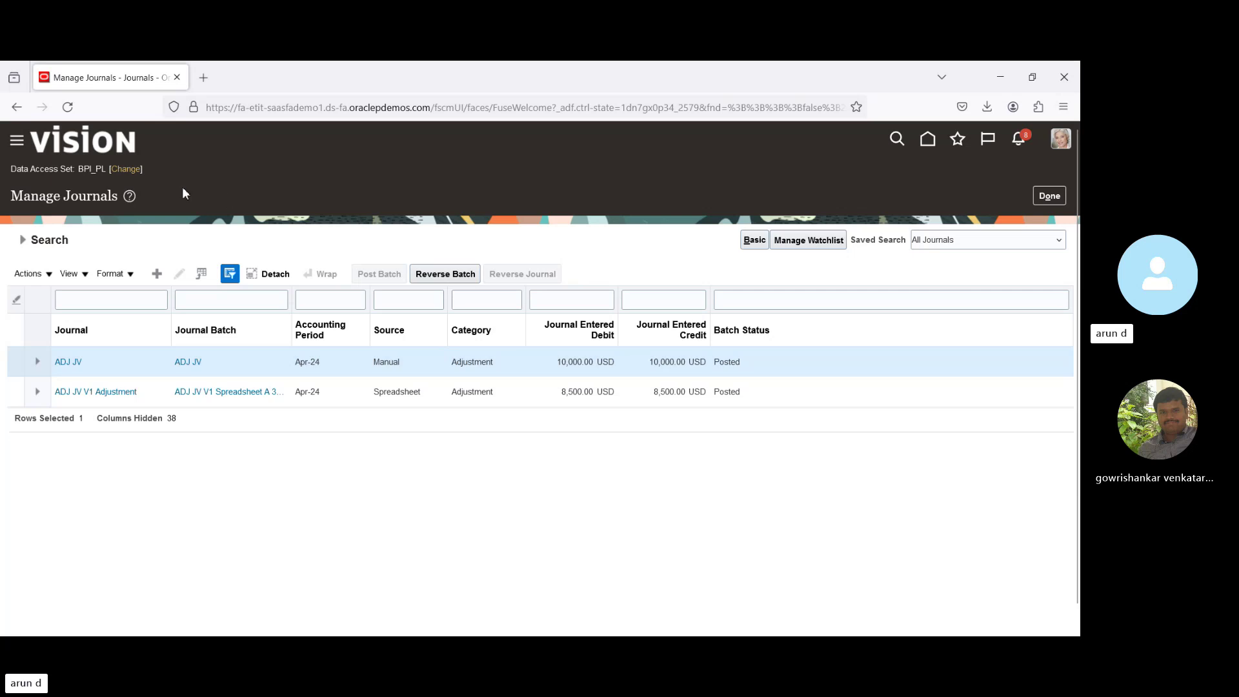
pyautogui.click(126, 168)
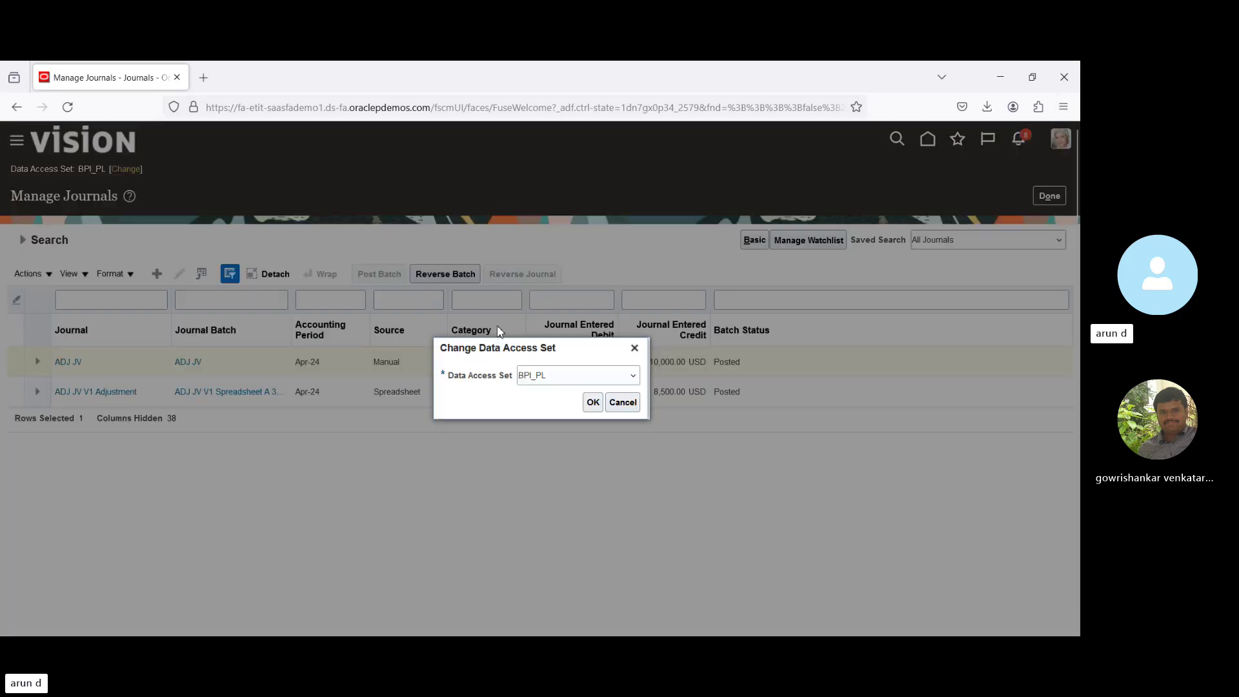
pyautogui.press('Down')
pyautogui.click(589, 405)
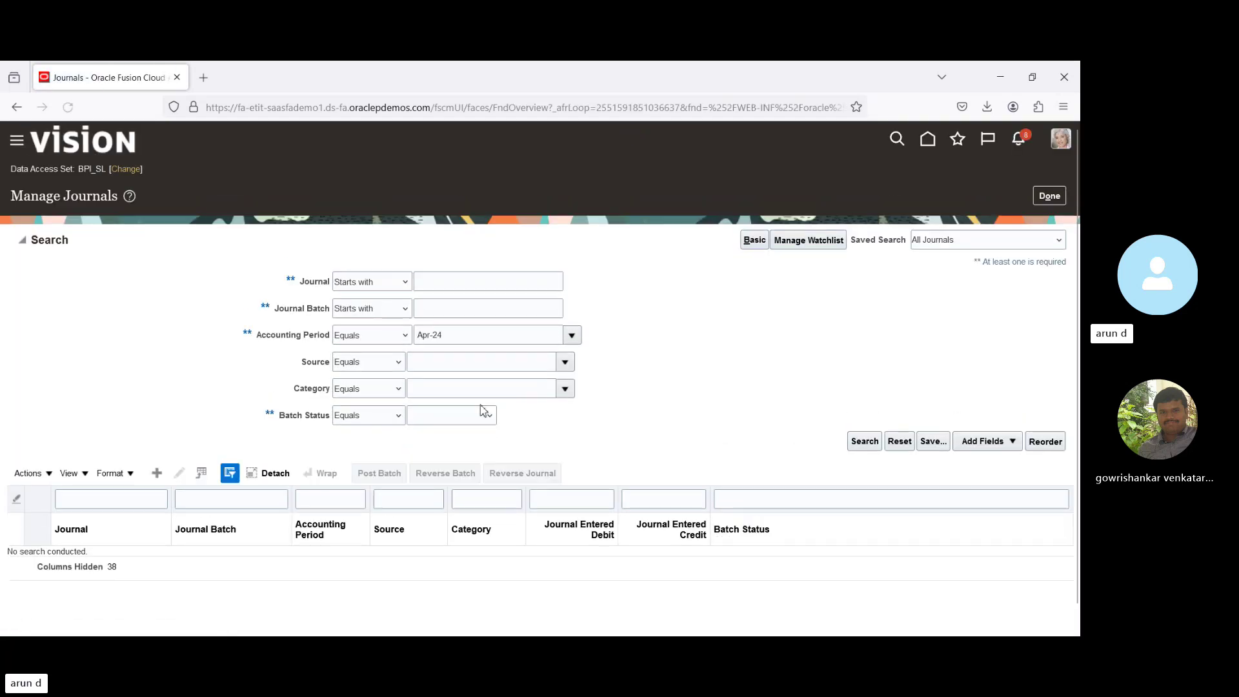
# Search BPI_SL's Apr-24 journals and post the ADJ JV V1 Adjustment batch (process 7018508).
pyautogui.click(865, 441)
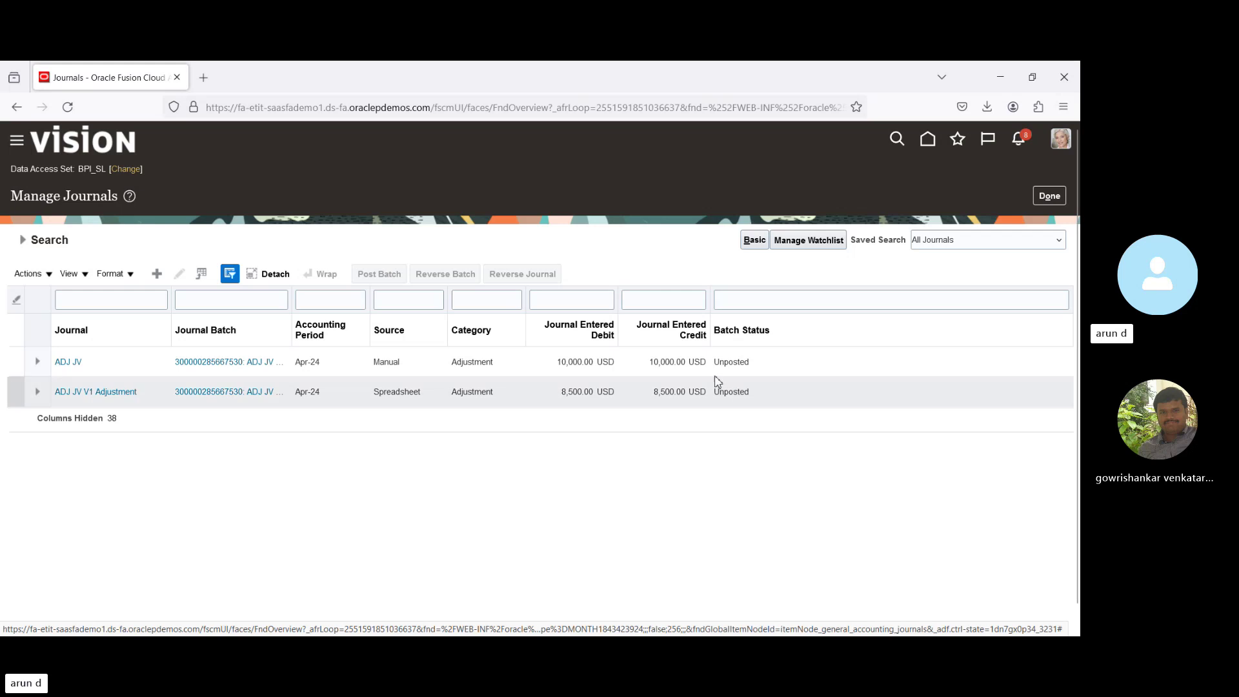
pyautogui.click(739, 363)
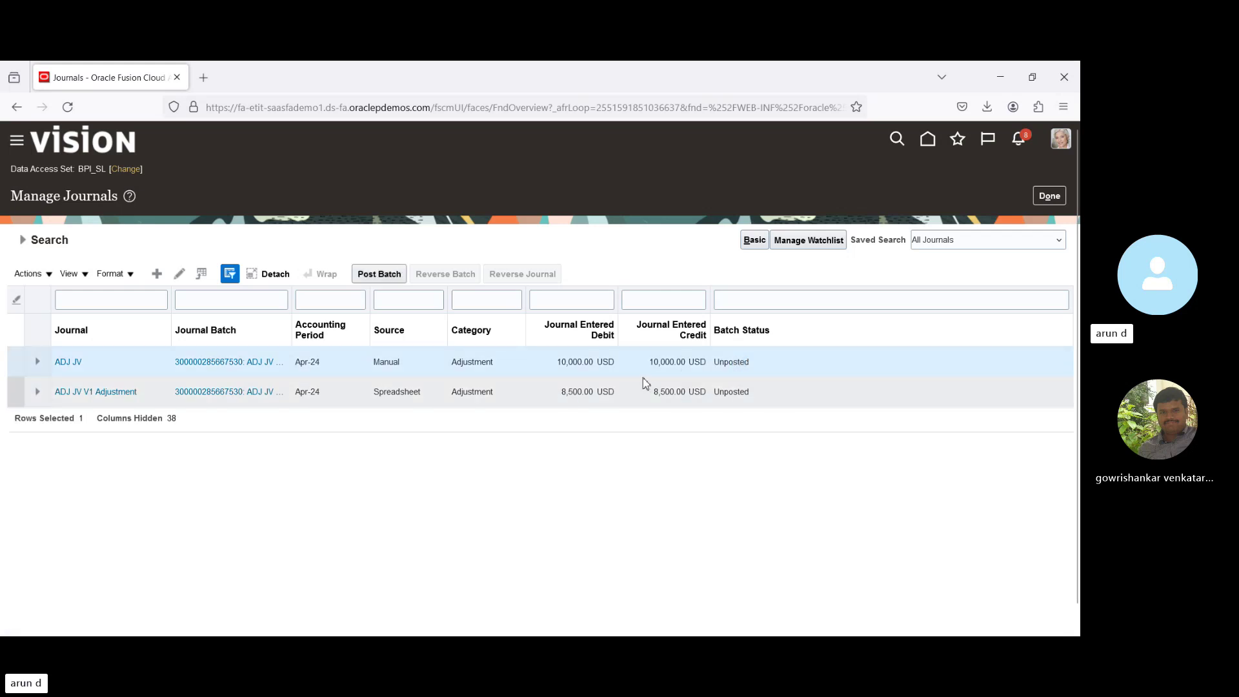
pyautogui.click(236, 397)
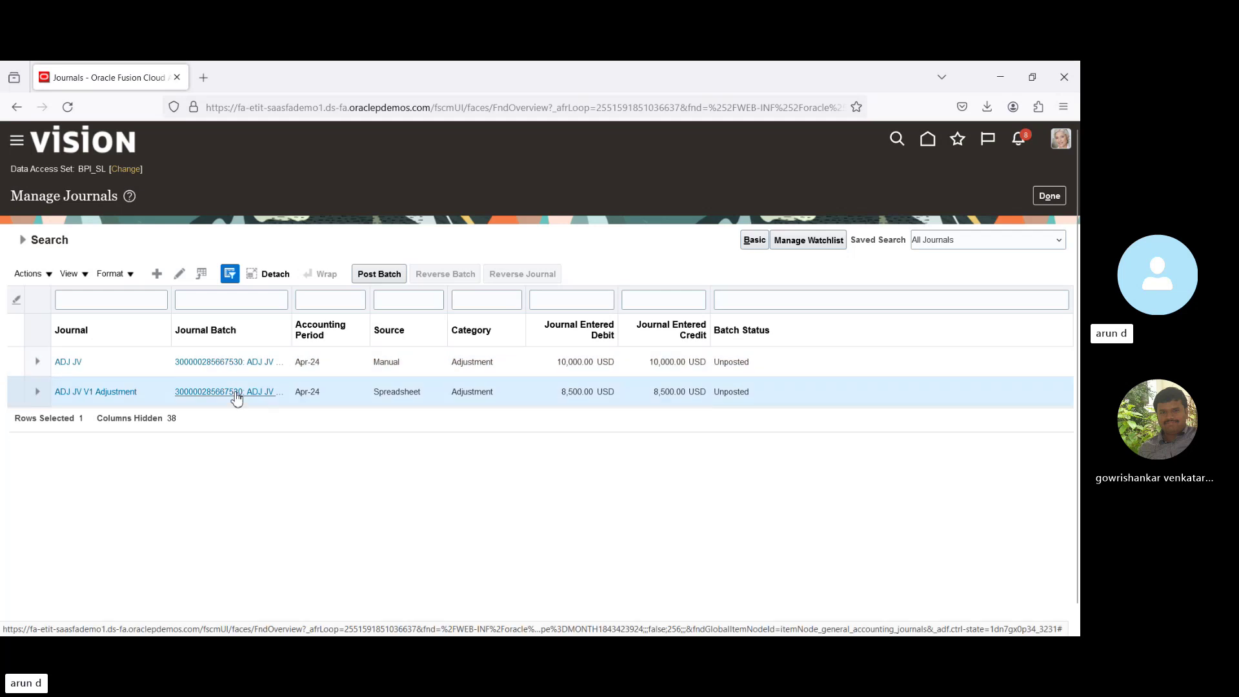
pyautogui.click(236, 397)
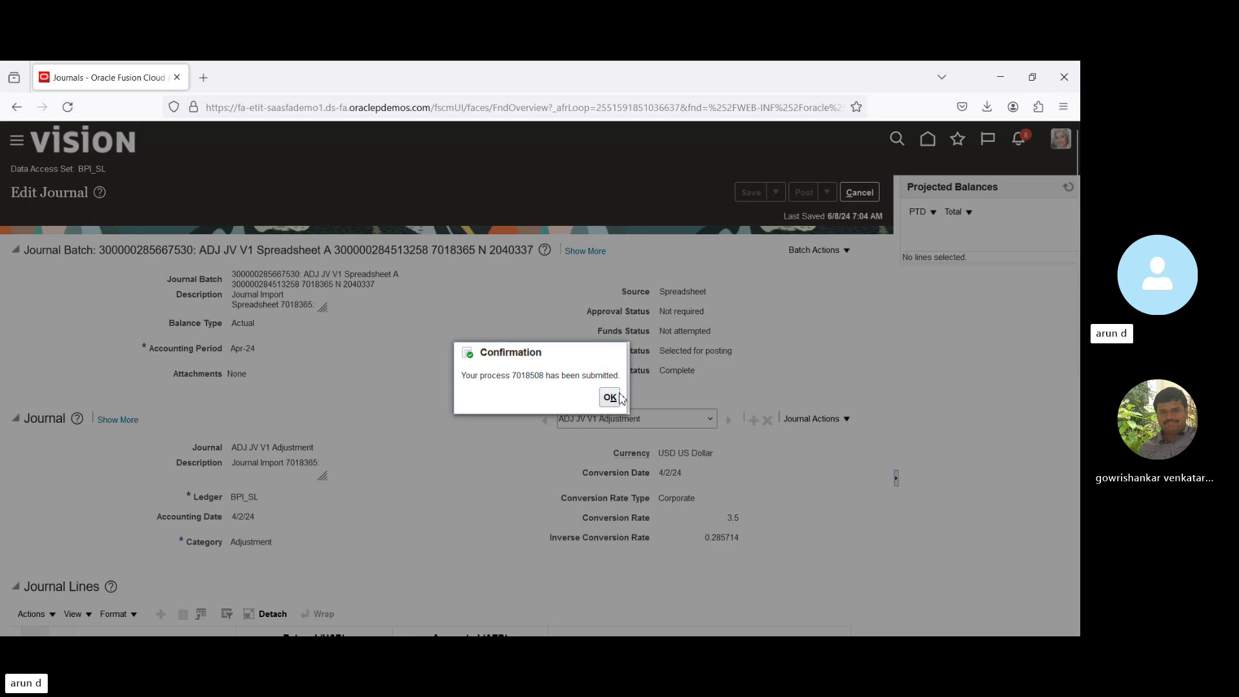
pyautogui.click(610, 398)
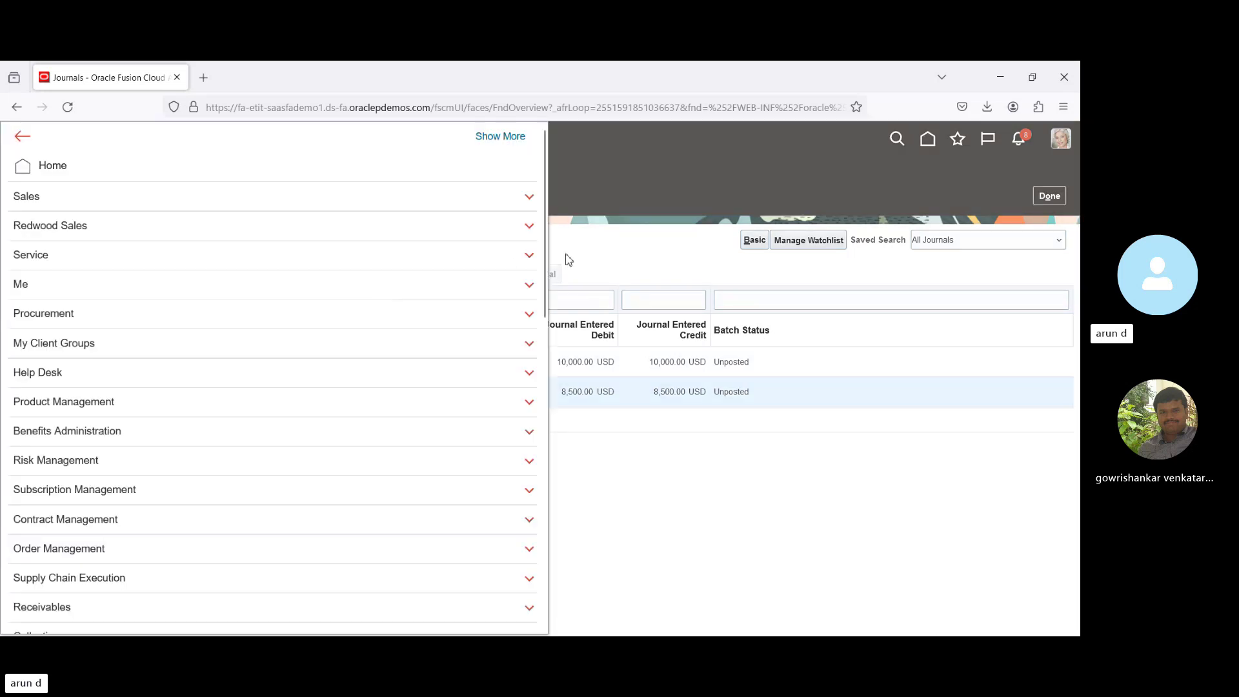
# Check the posting status in Scheduled Processes after refreshing the list.
pyautogui.moveTo(545, 246); pyautogui.dragTo(556, 592)
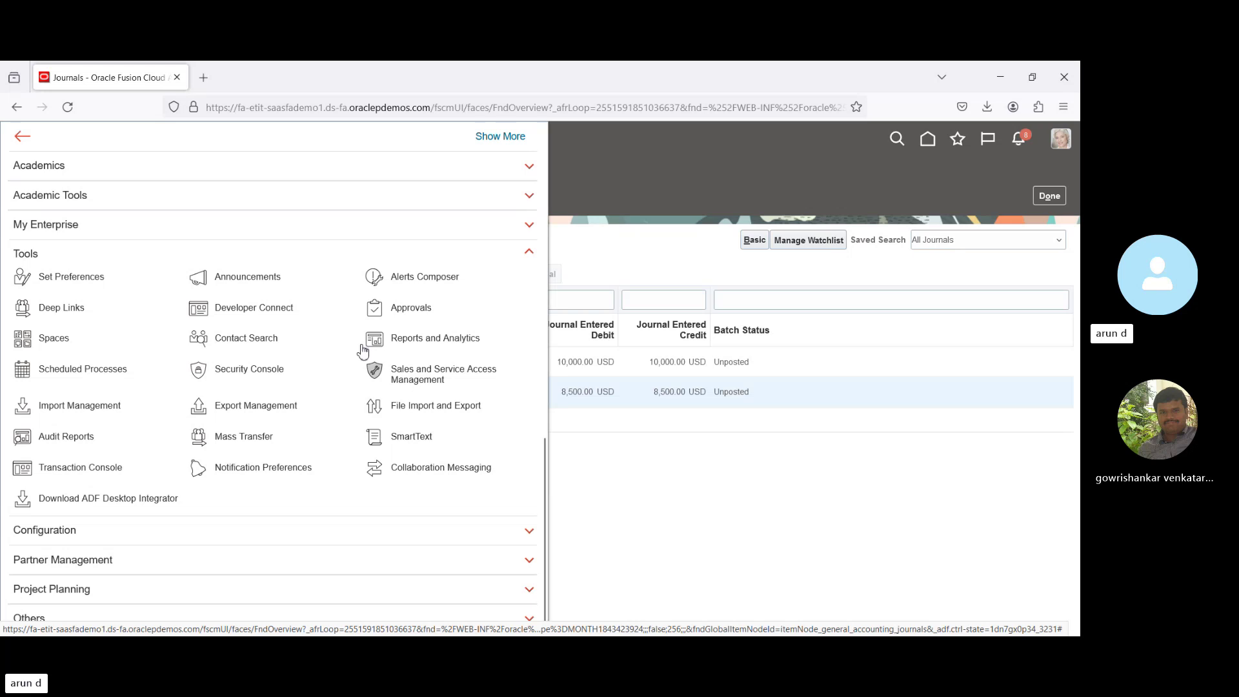
pyautogui.click(43, 373)
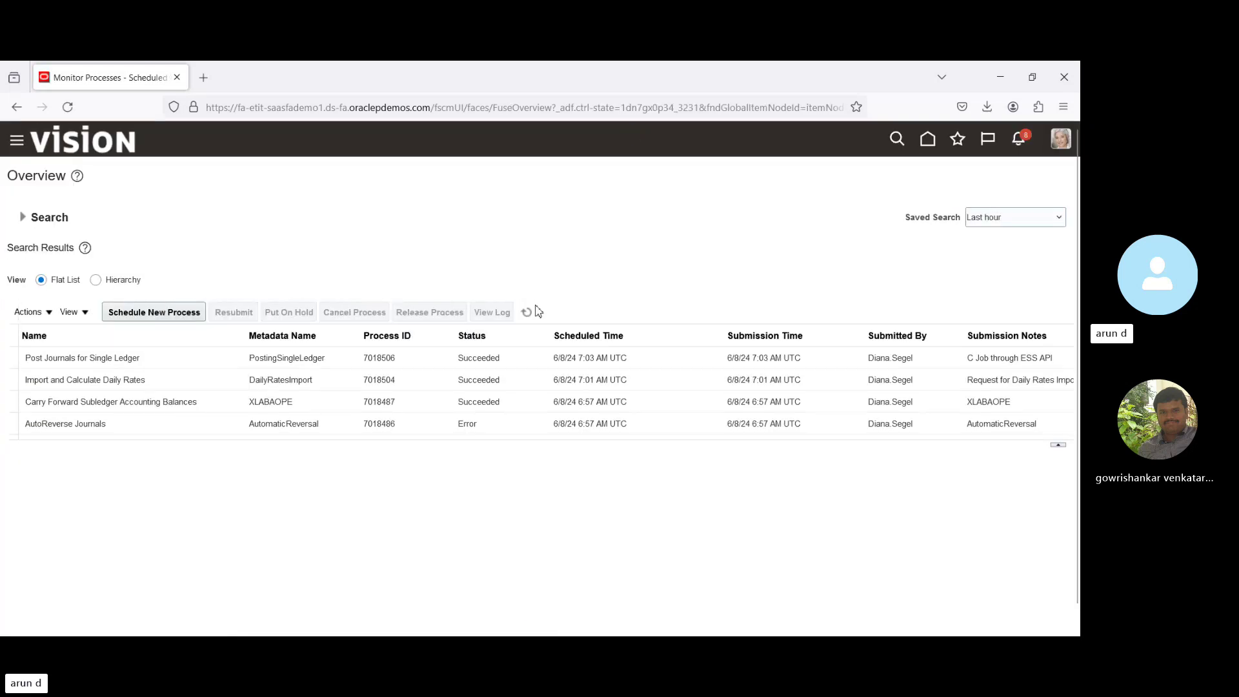
pyautogui.click(528, 314)
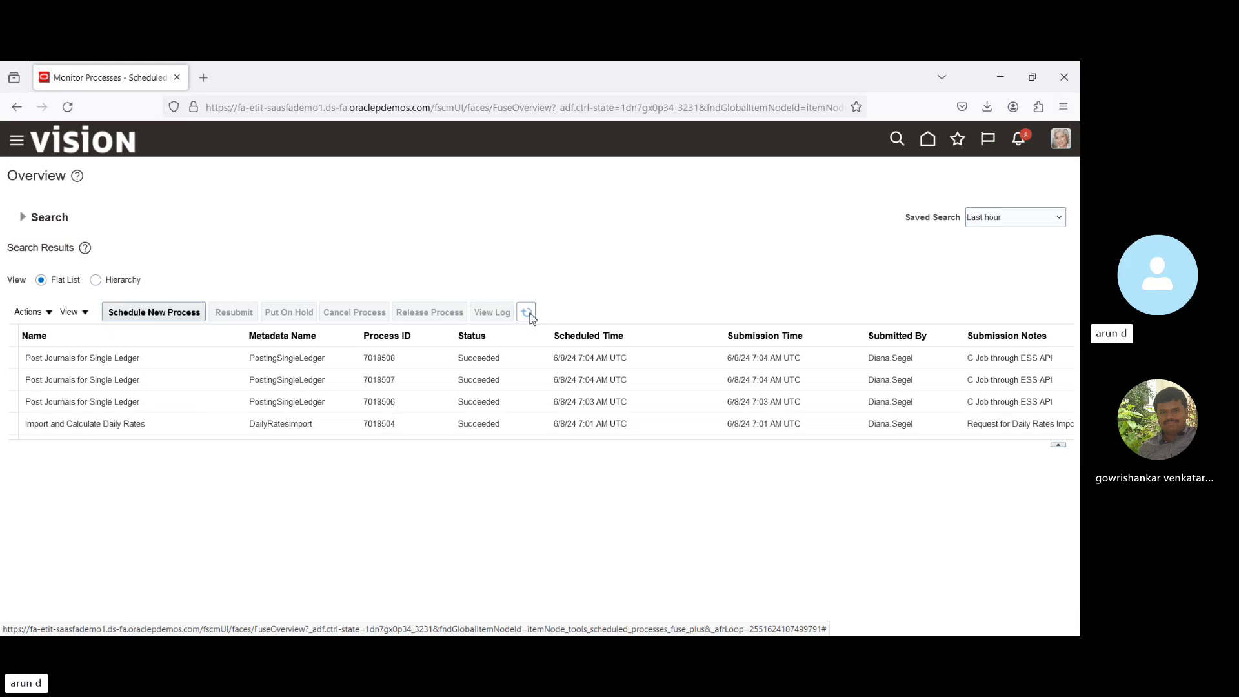
pyautogui.click(928, 142)
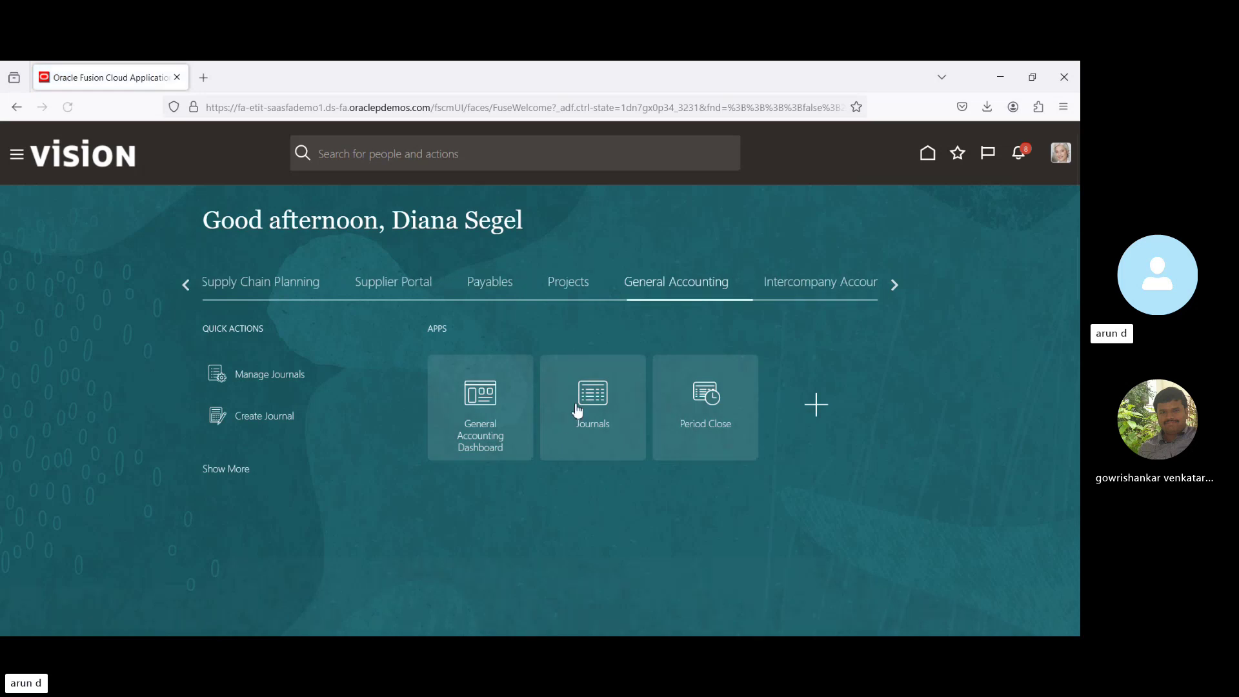
# Post the unposted BPI_SL ADJ JV batch (process 7018509) and return to the Journals overview.
pyautogui.click(588, 401)
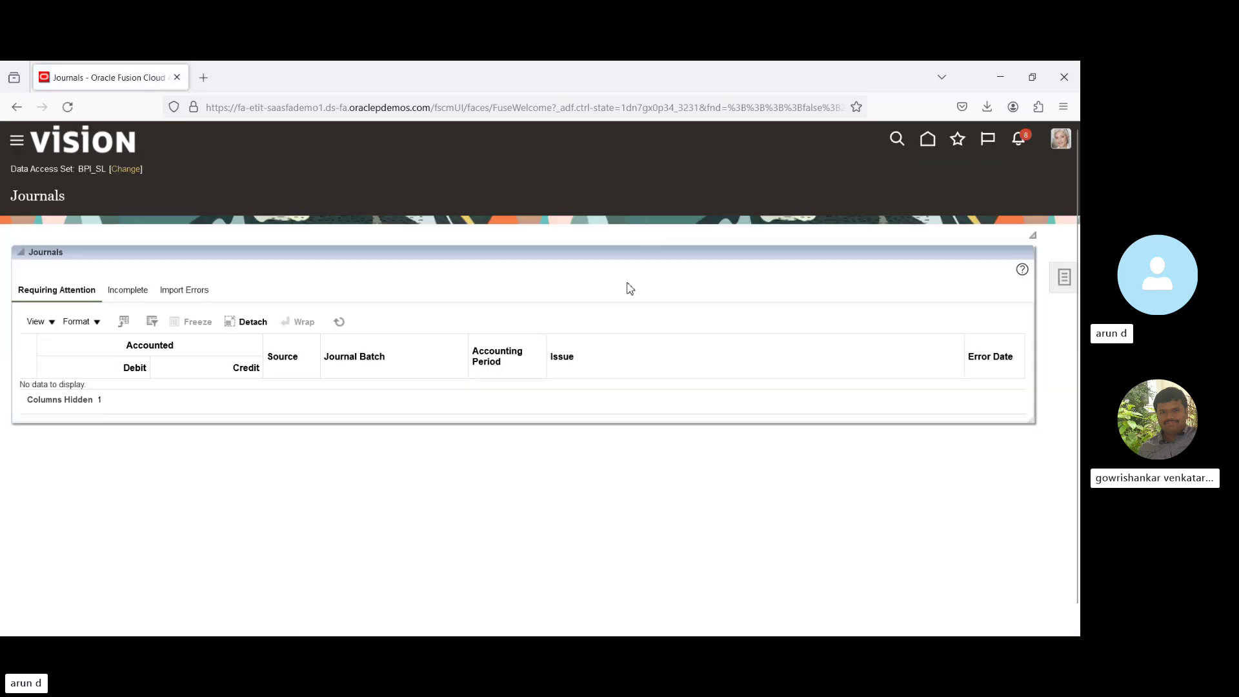
pyautogui.click(1064, 280)
pyautogui.click(958, 193)
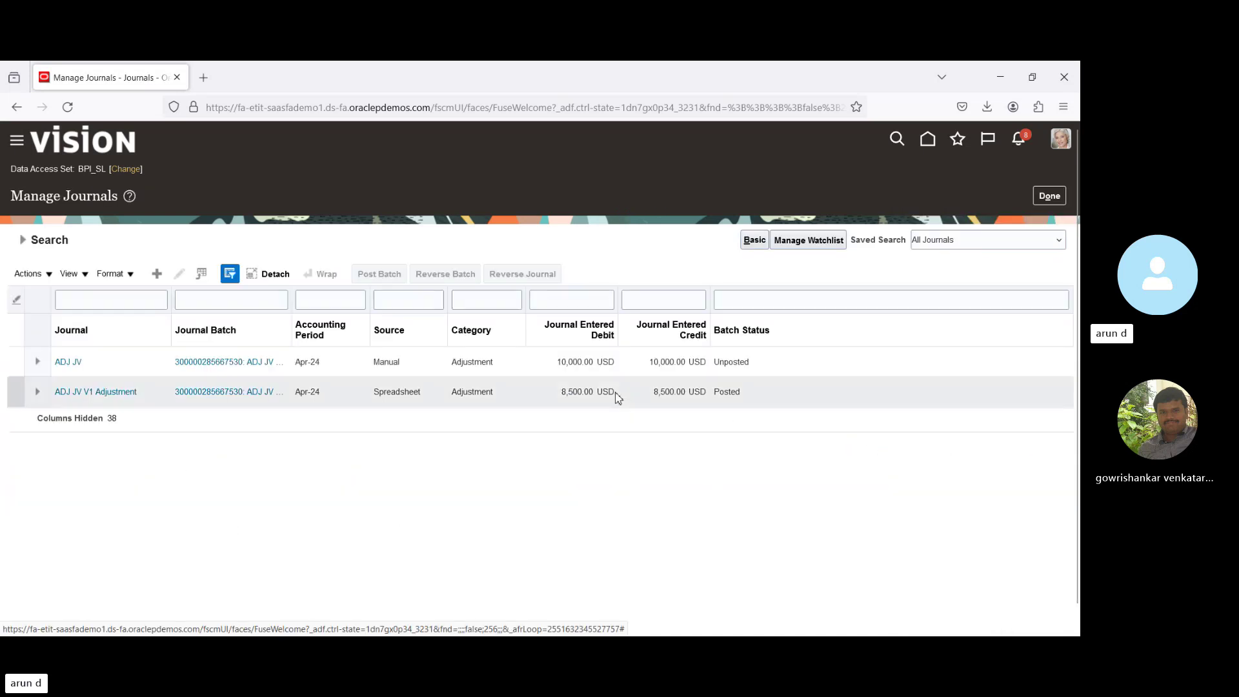
pyautogui.click(219, 366)
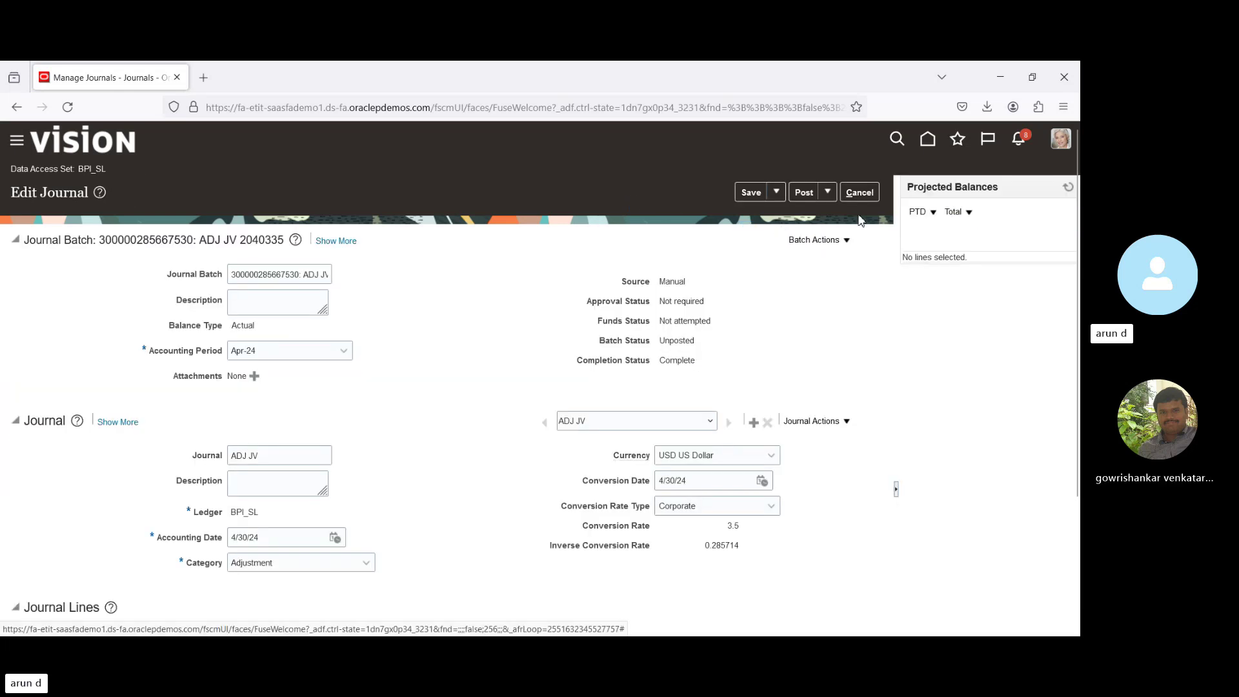
pyautogui.click(804, 193)
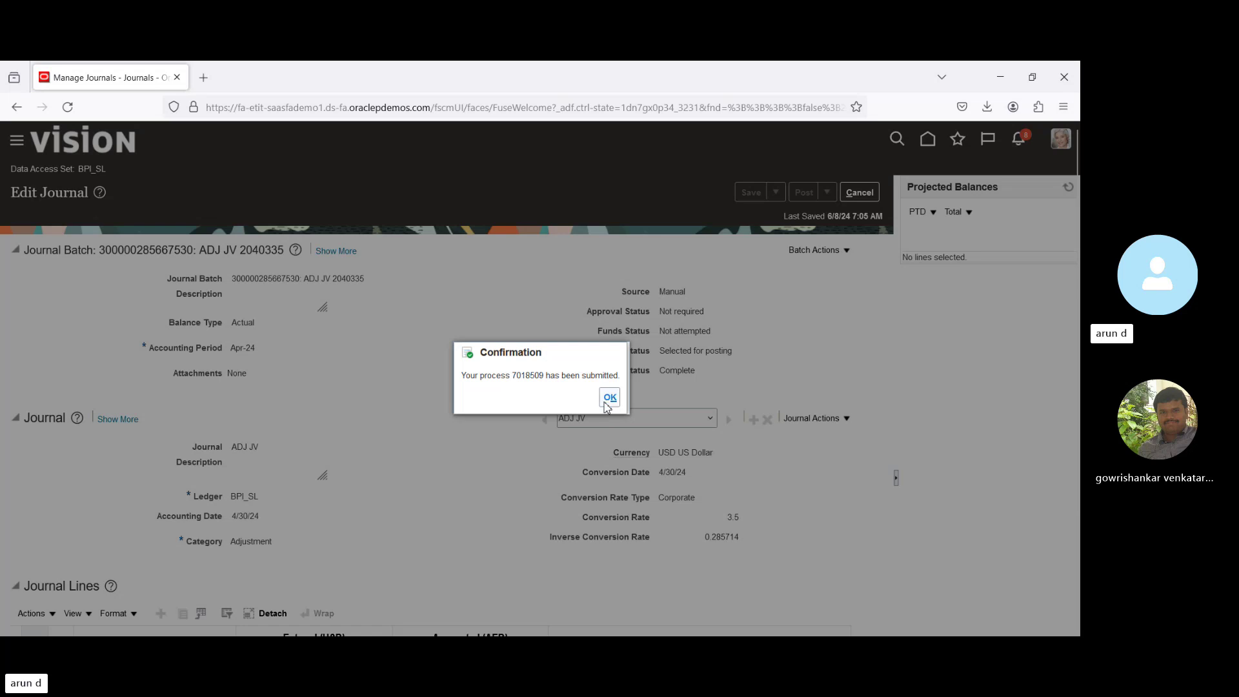
pyautogui.click(609, 399)
pyautogui.click(859, 193)
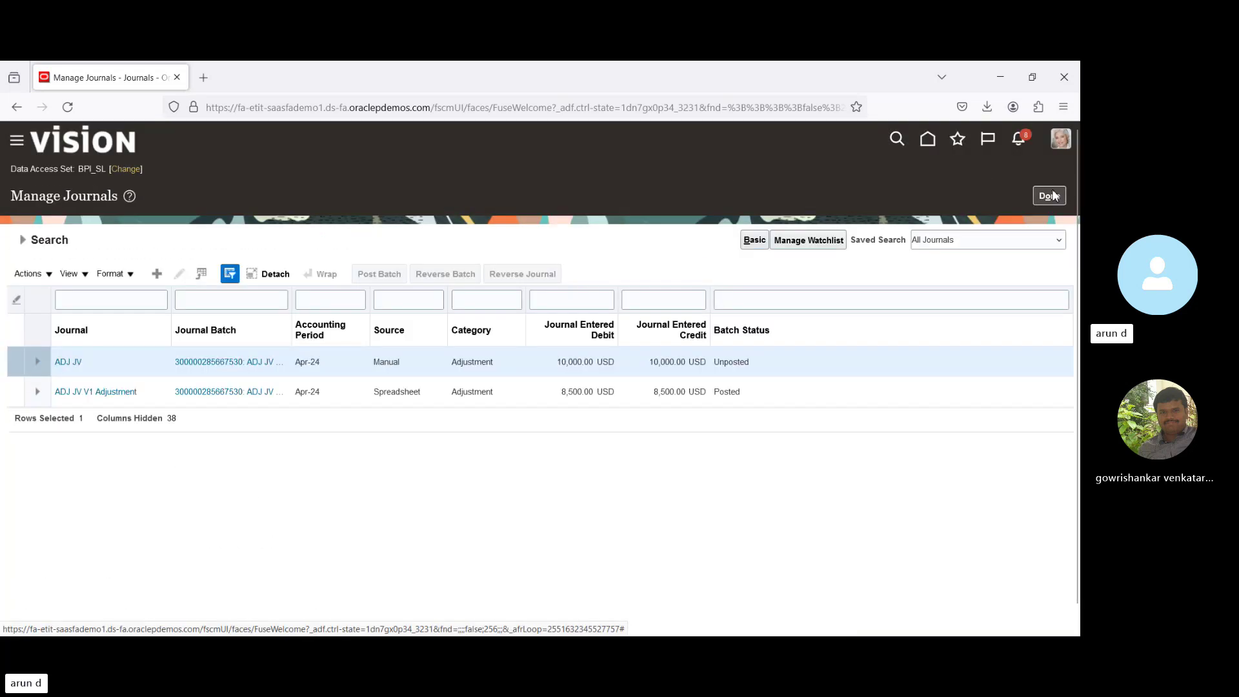
pyautogui.click(1050, 196)
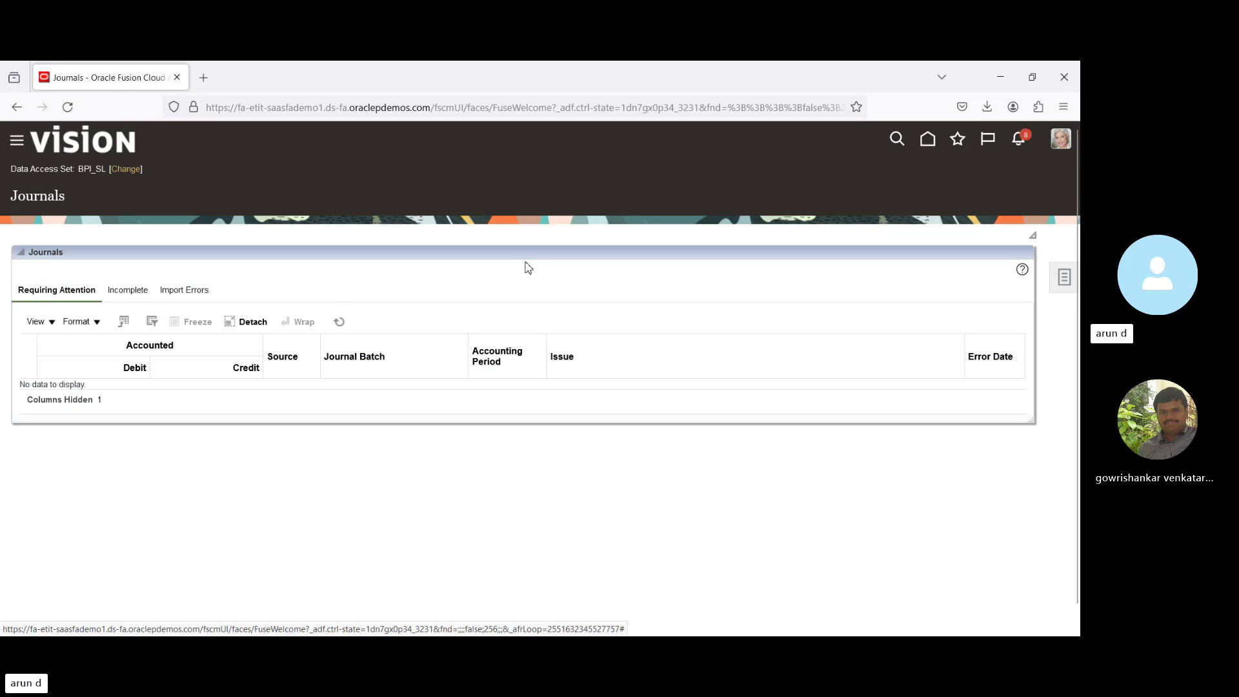